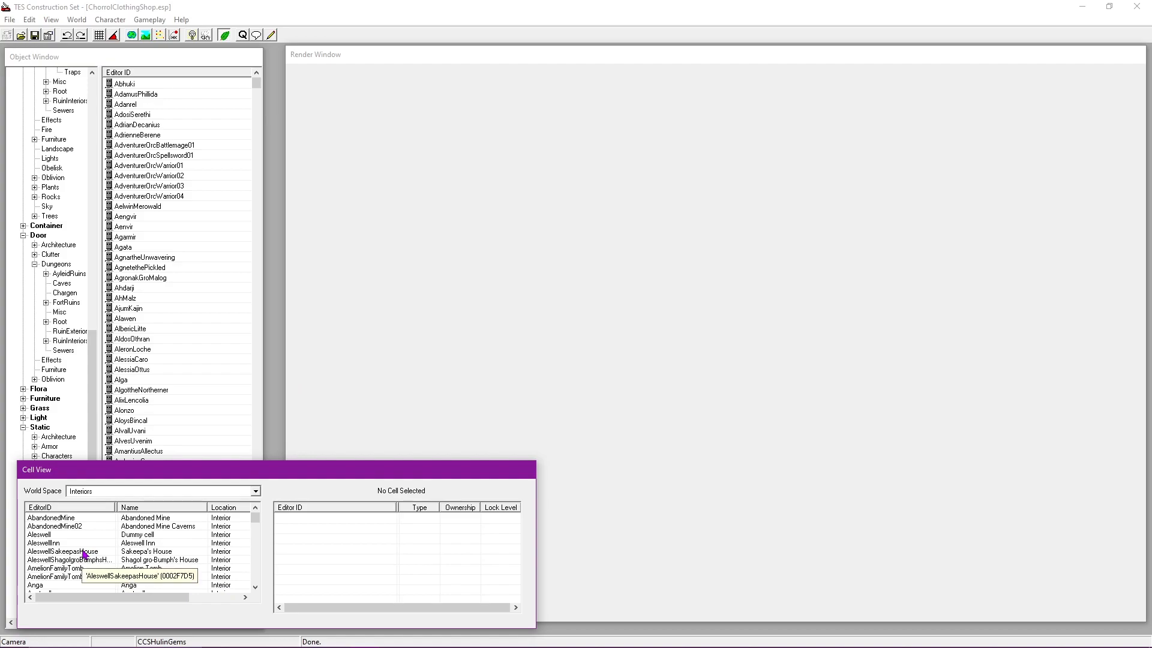
Step: Create a new interior cell with the editor ID CCSDungeon
text(ccs)
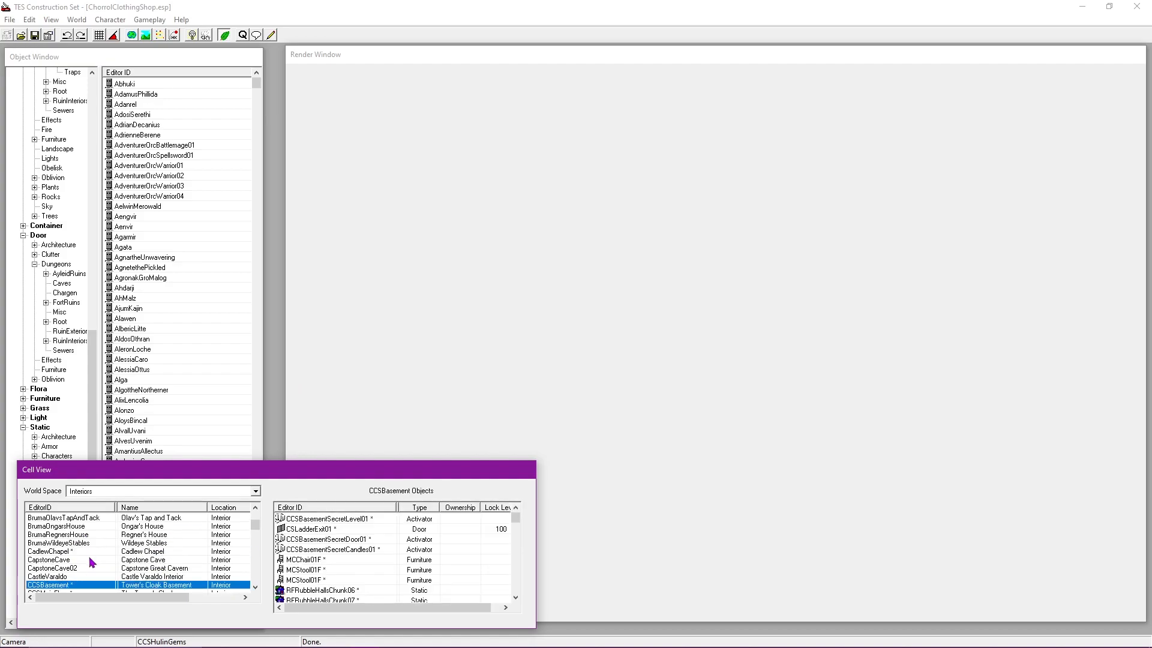
scroll(88, 561, down, 1)
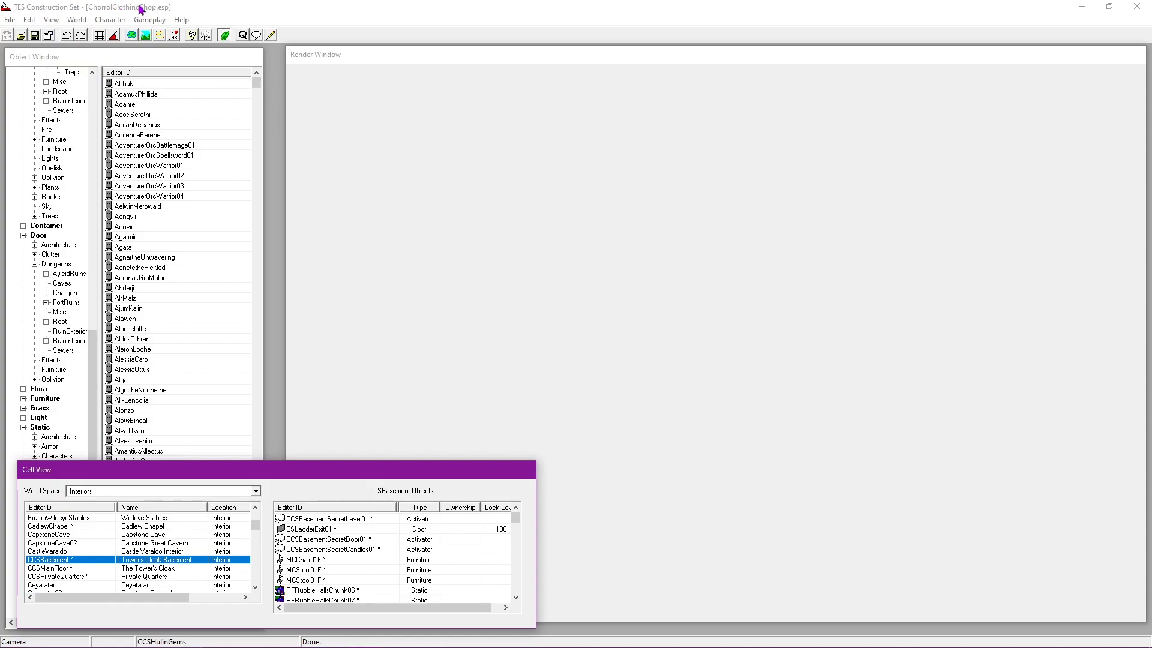
click(79, 22)
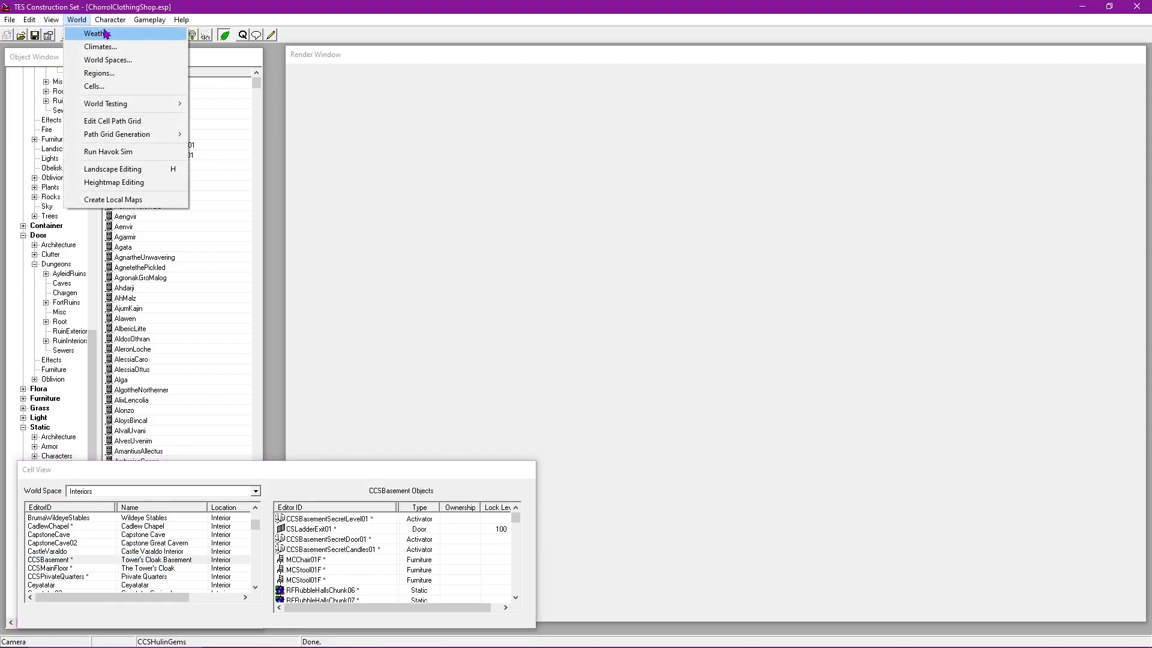
click(107, 87)
right_click(416, 323)
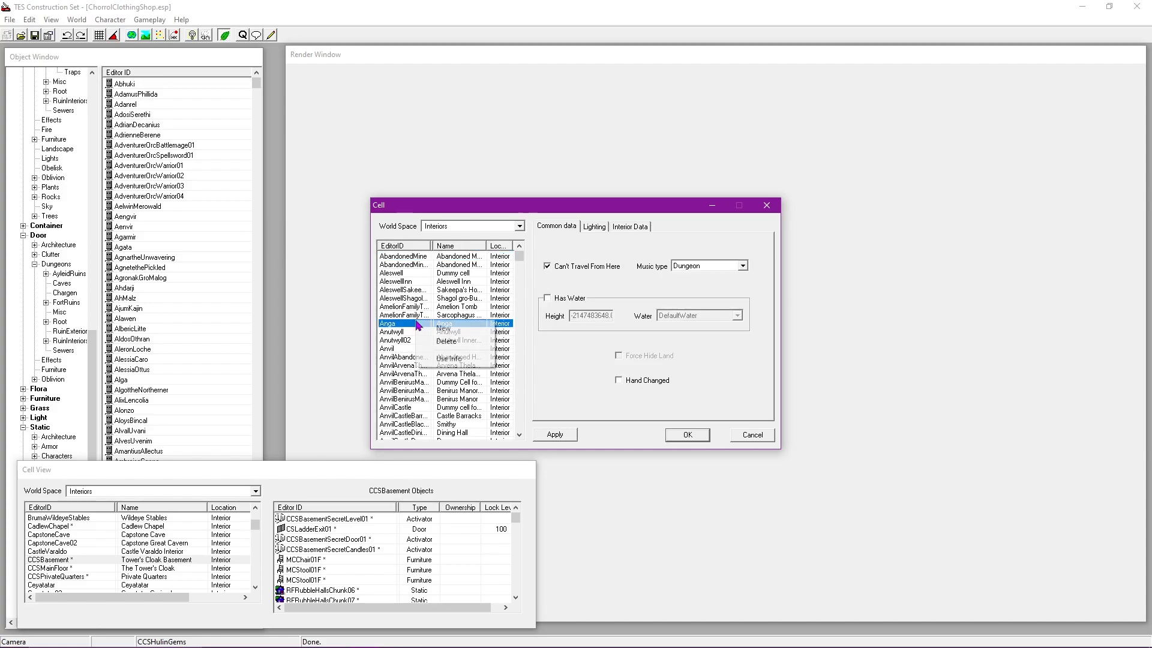
click(441, 328)
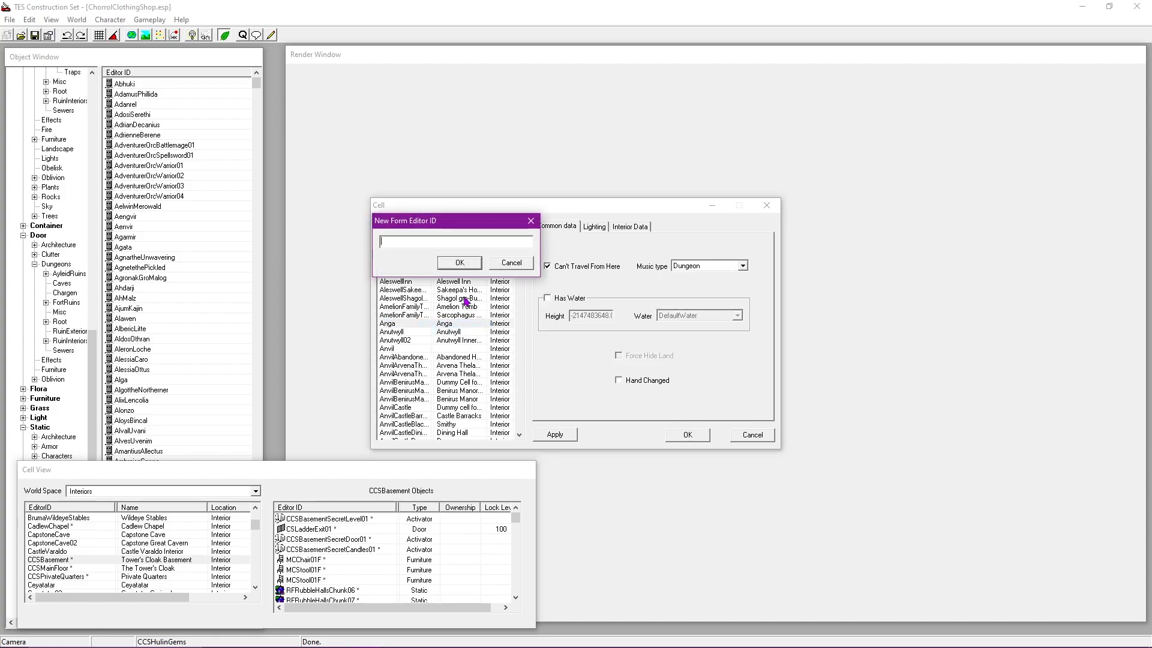
text(CCSDungeon)
click(459, 264)
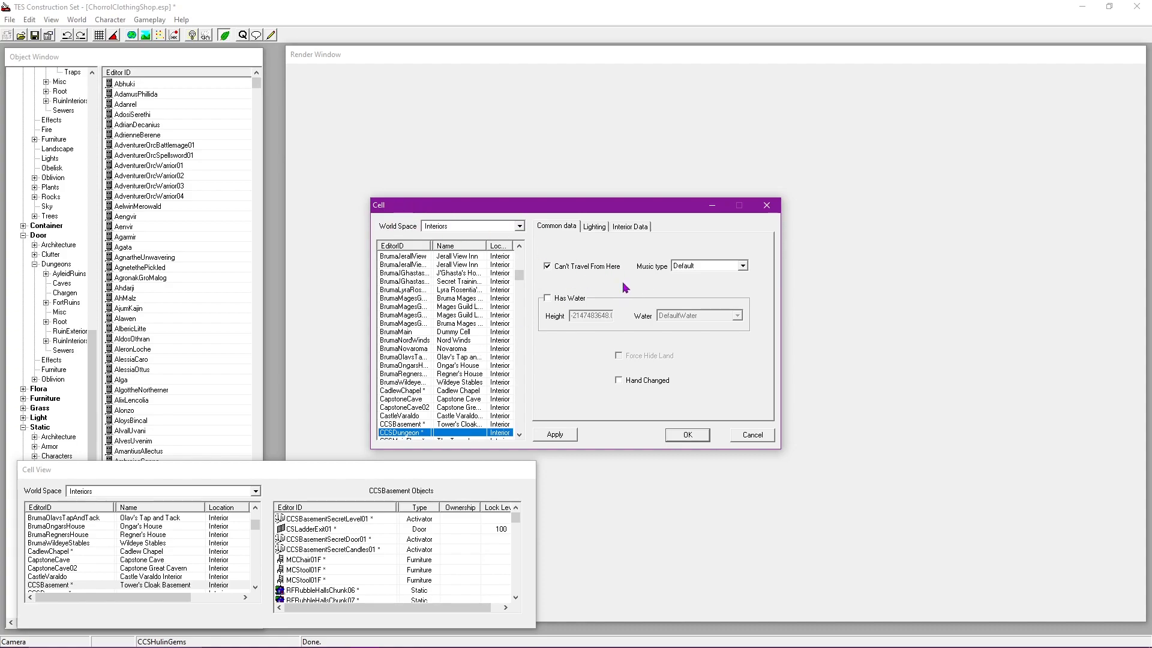
Step: Set the music type of the CCSDungeon cell to Dungeon and apply it
click(712, 265)
click(704, 284)
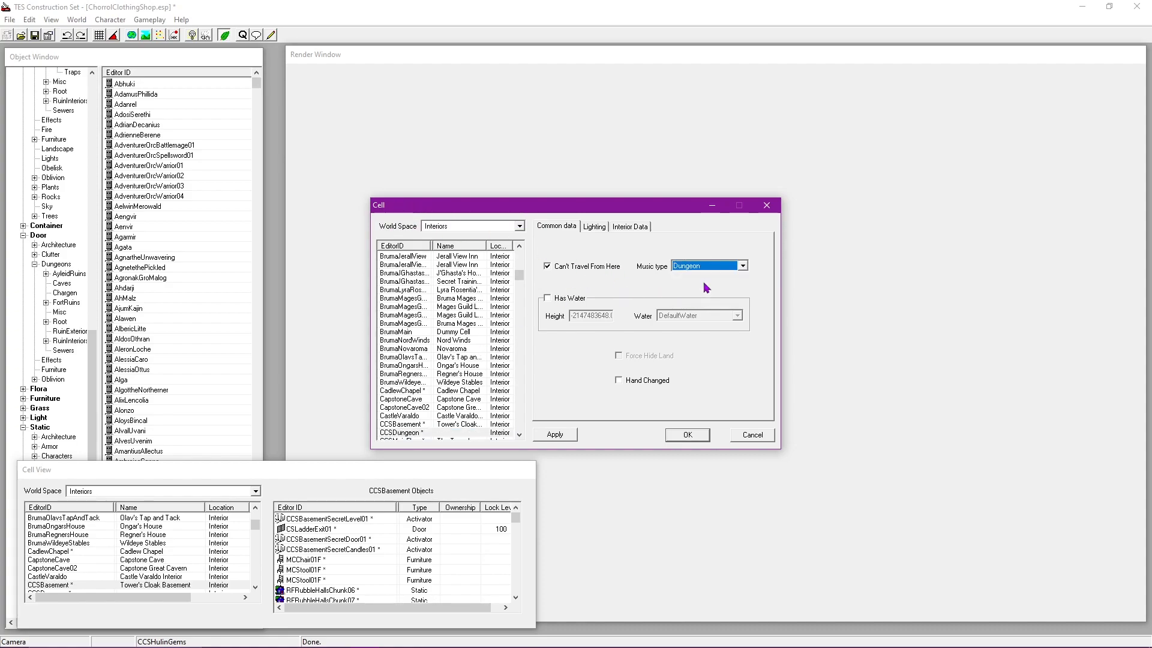
click(569, 434)
Step: Set the ambient light colour of the CCSDungeon cell to red 10, green 10 and blue 10
click(595, 226)
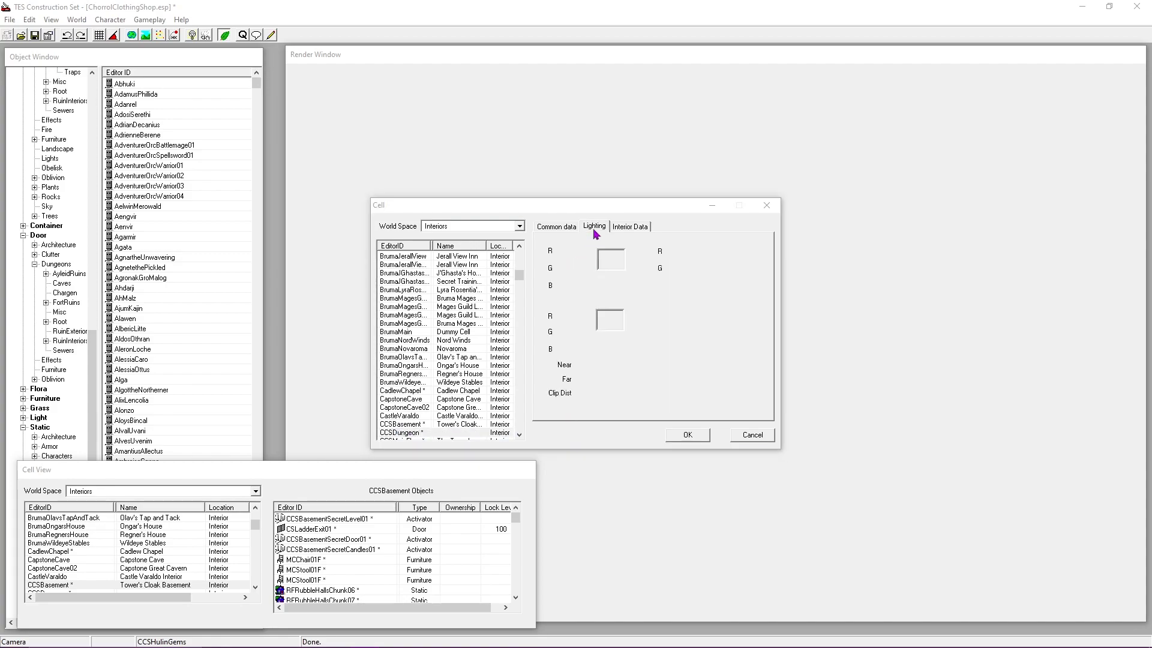
double_click(568, 251)
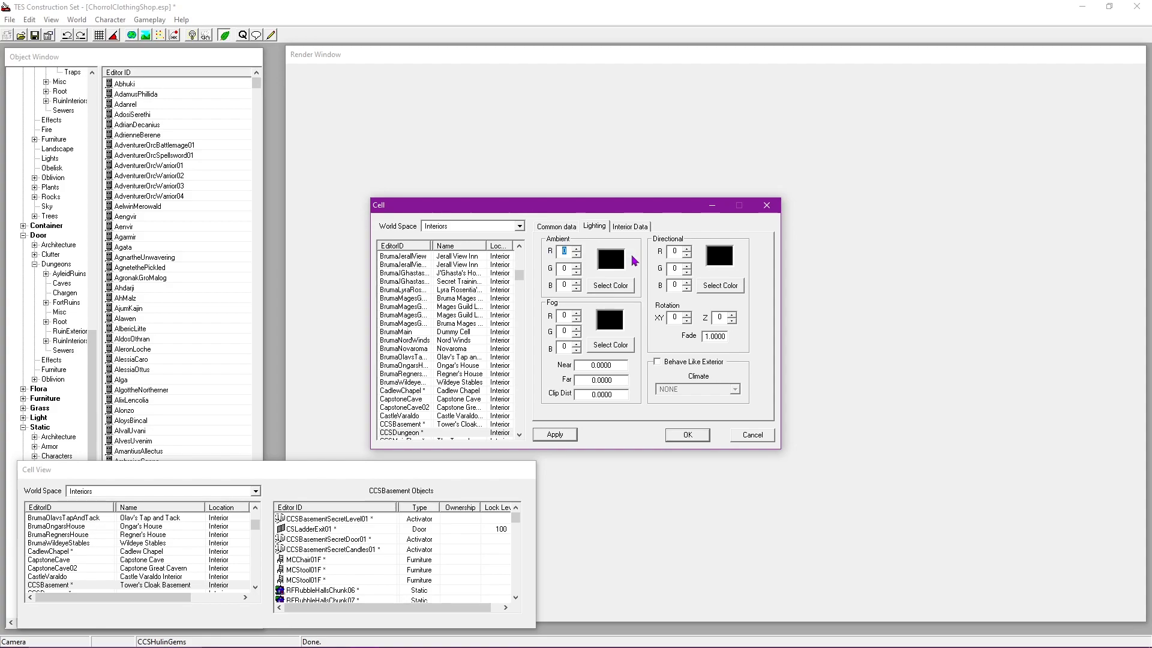
text(10)
key(Tab)
text(10)
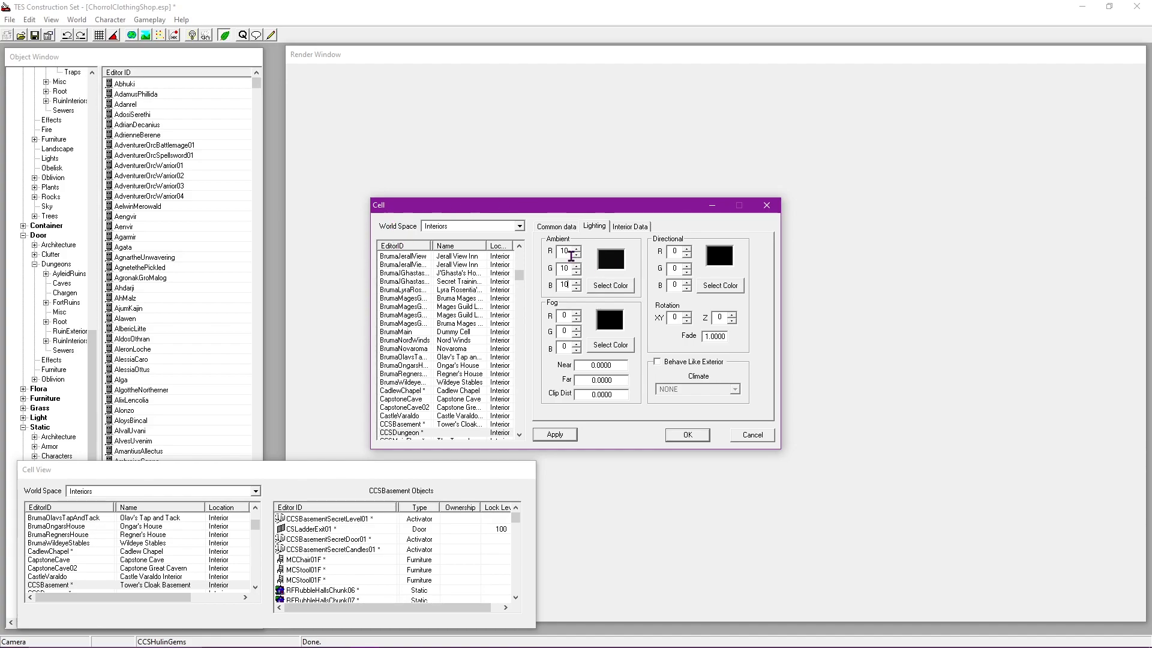
Step: Name the CCSDungeon cell "Tower's Cloak Grotto" in its interior data and accept the cell settings
click(631, 227)
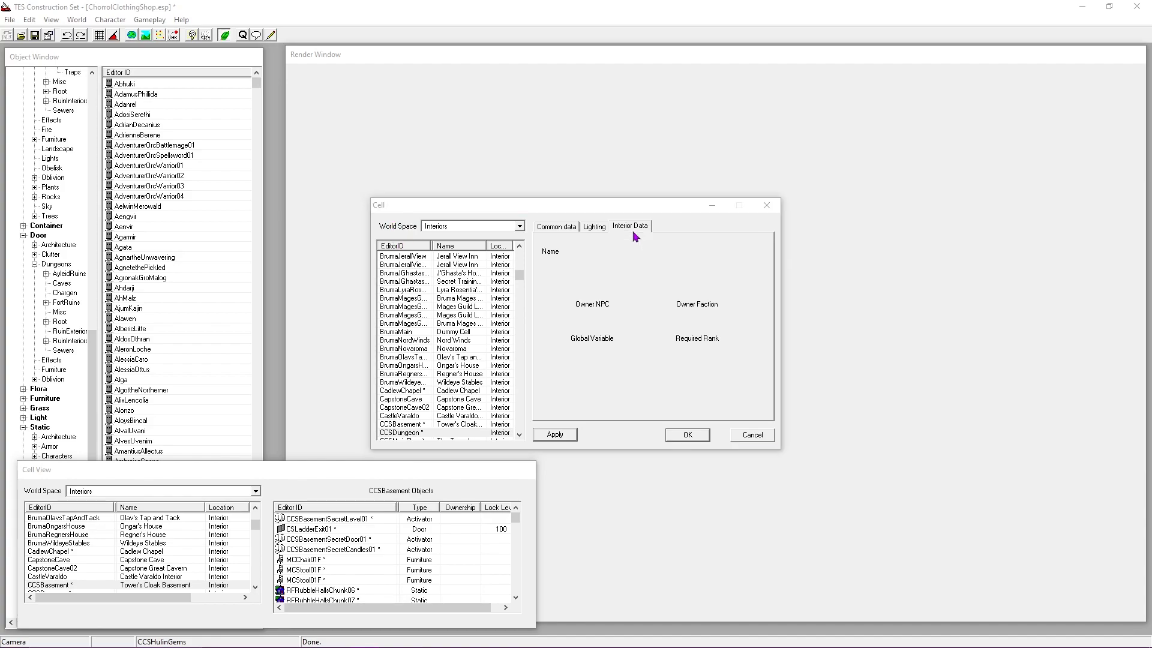
drag(448, 213, 446, 212)
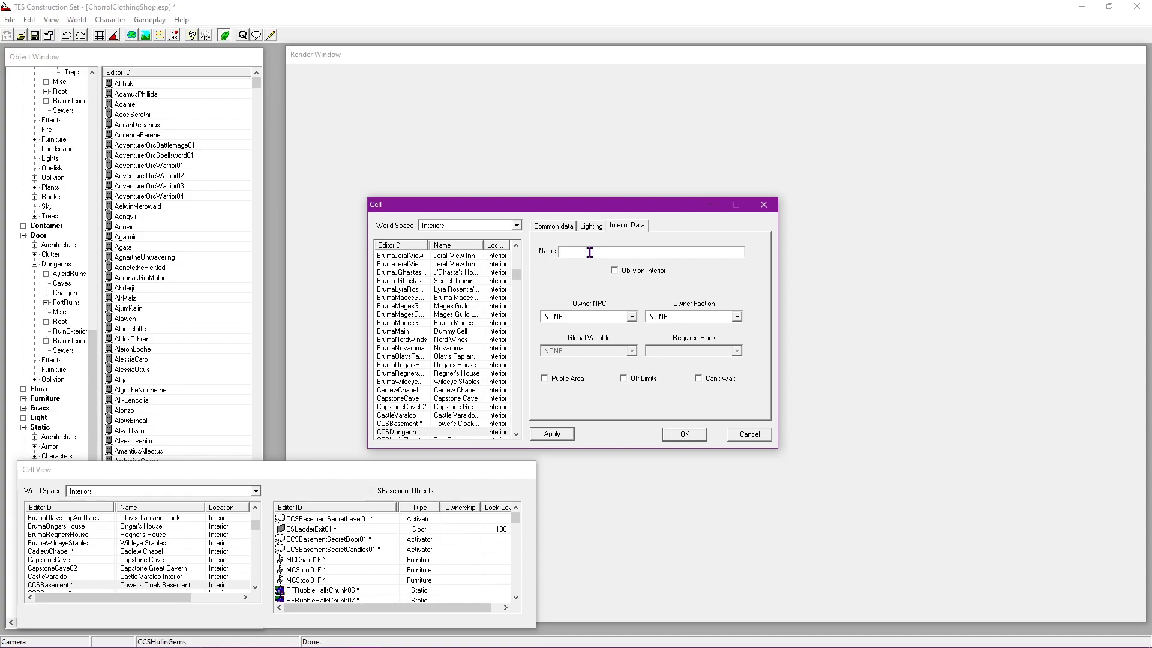
text(wer's Cloak Grotto)
click(570, 378)
click(568, 381)
click(572, 436)
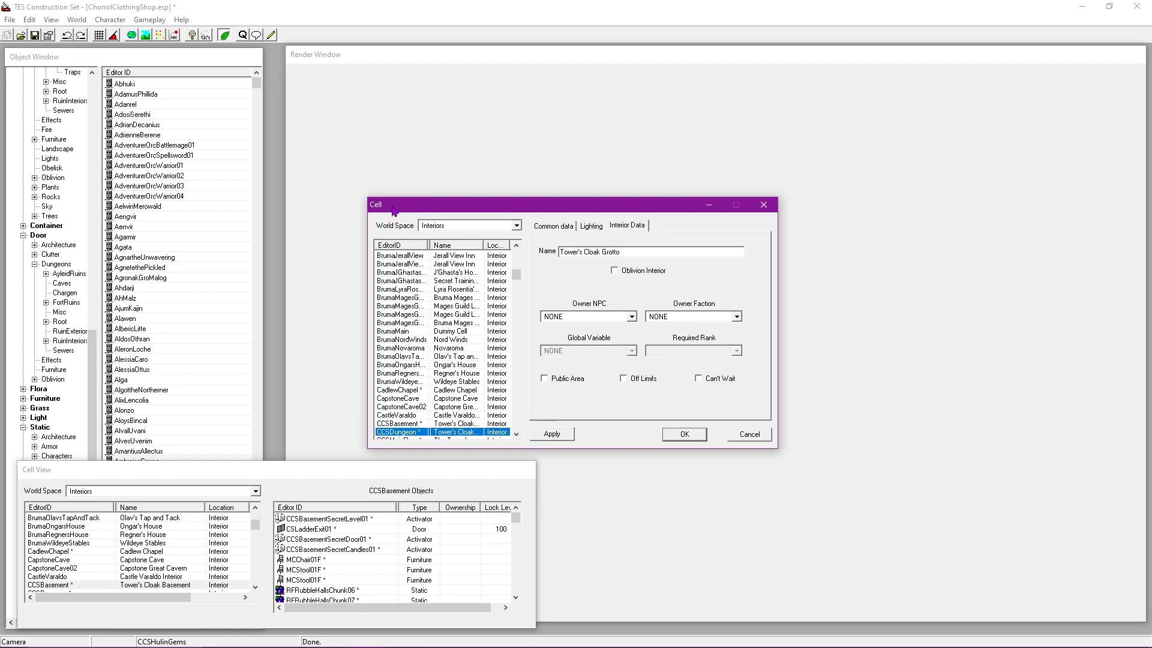
click(693, 436)
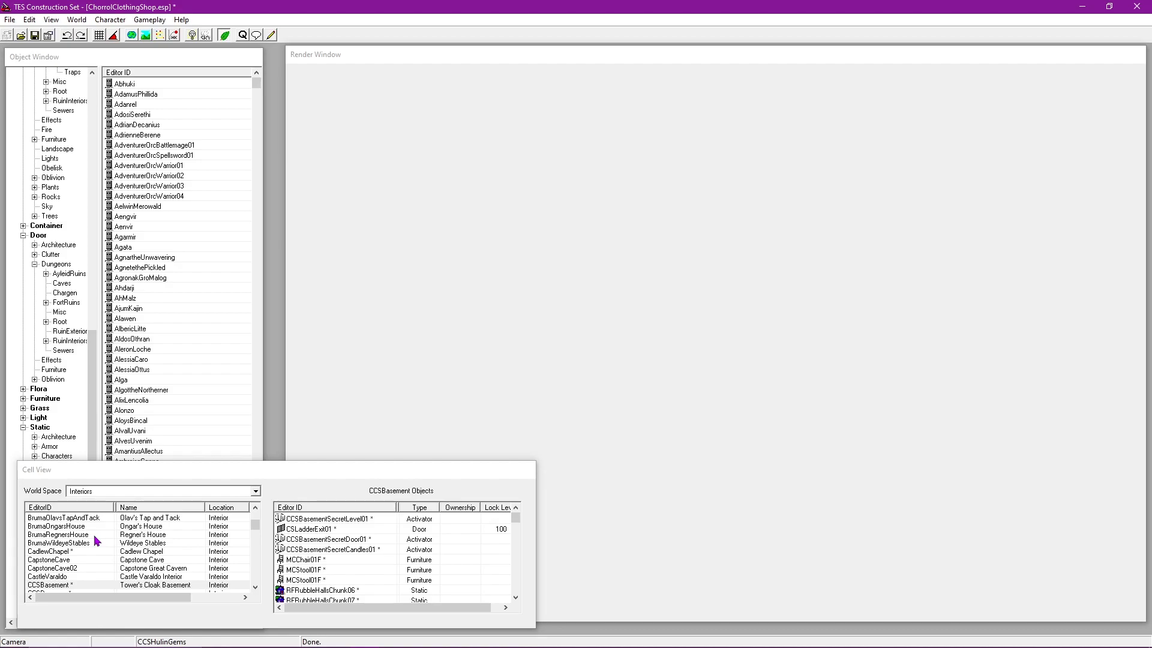
Step: Load the CCSBasement cell, brighten the view and bring its arched wooden door into view
double_click(79, 576)
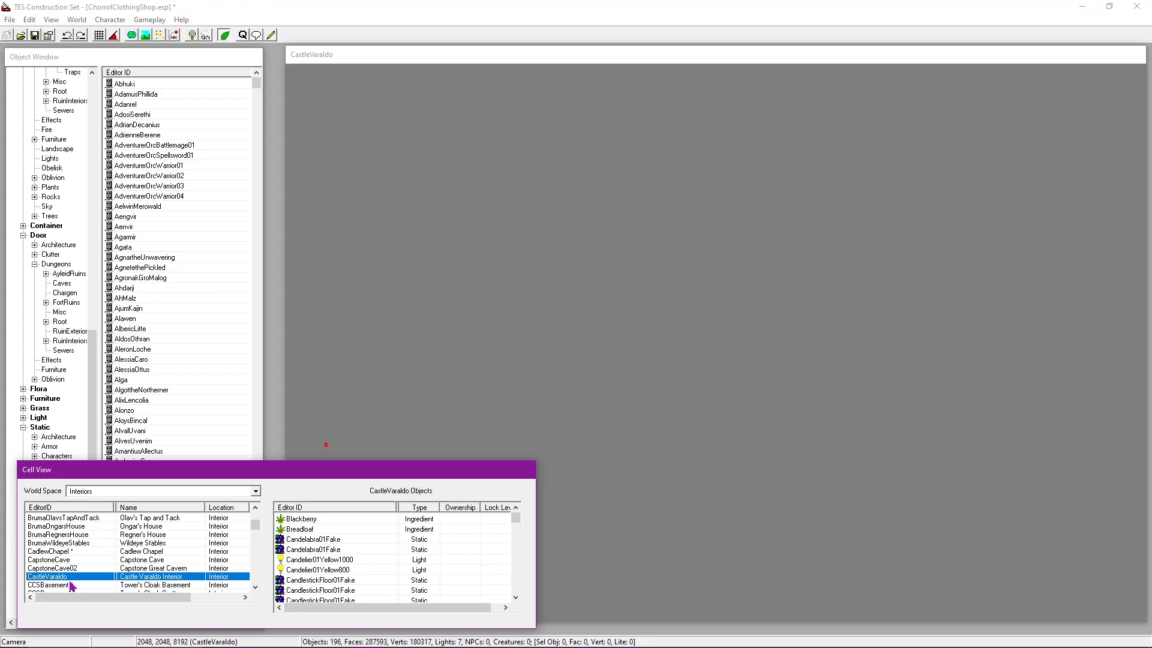
double_click(72, 585)
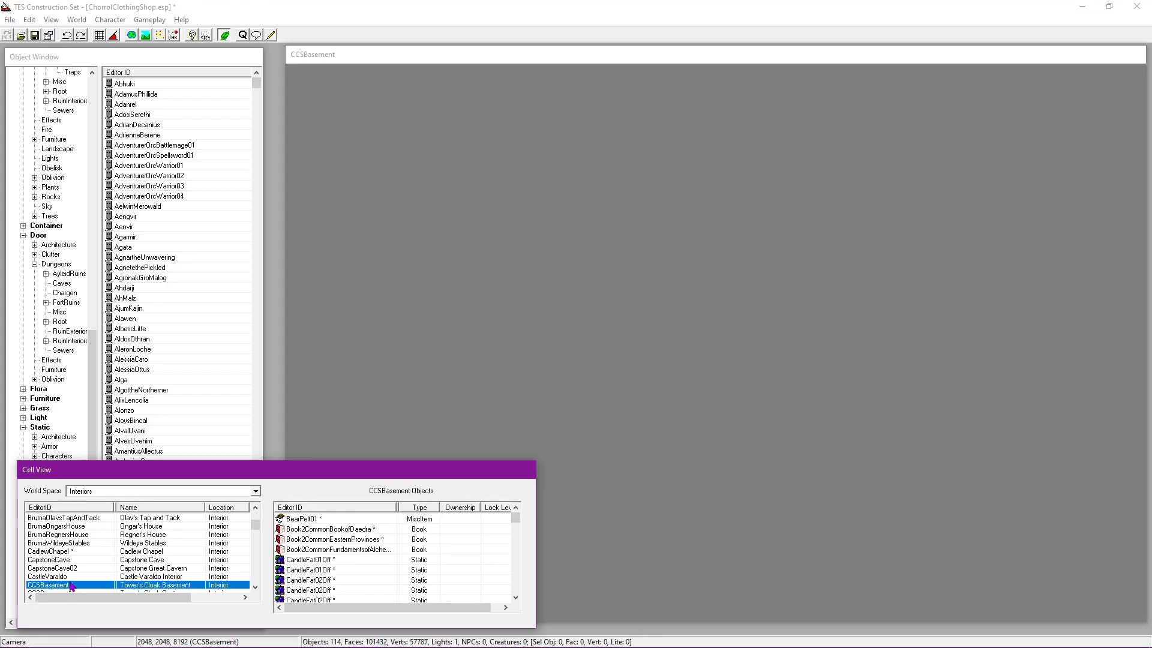
double_click(318, 560)
click(728, 316)
scroll(726, 332, down, 5)
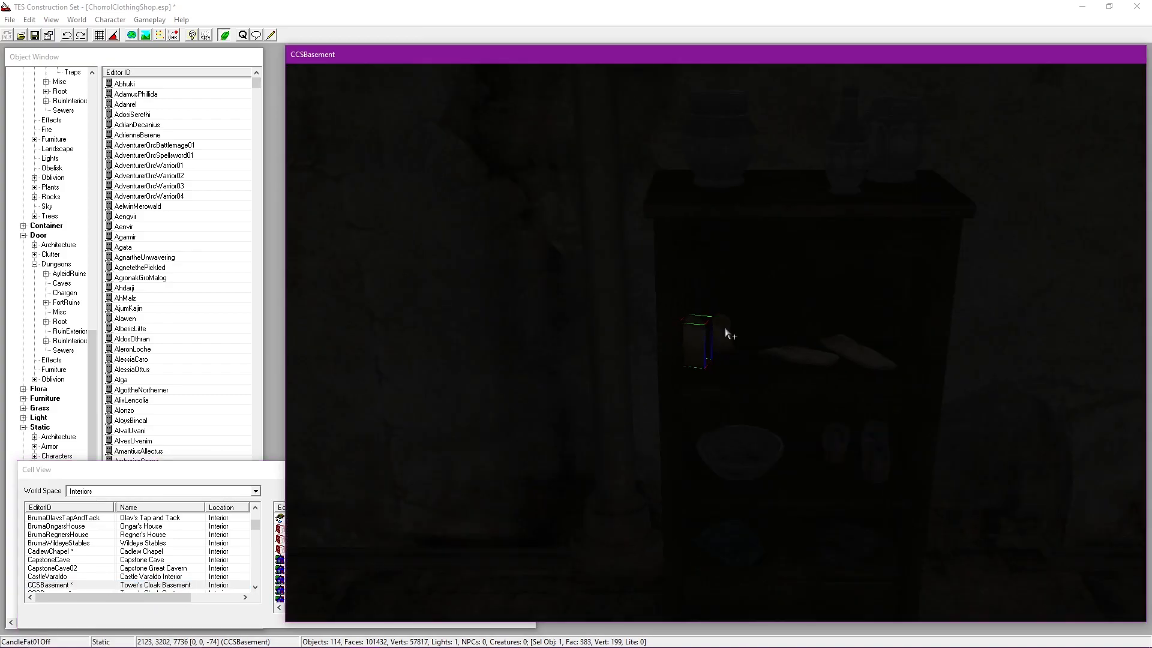
key(a)
scroll(723, 336, down, 3)
middle_drag(633, 364, 787, 310)
scroll(758, 336, up, 4)
scroll(814, 300, up, 3)
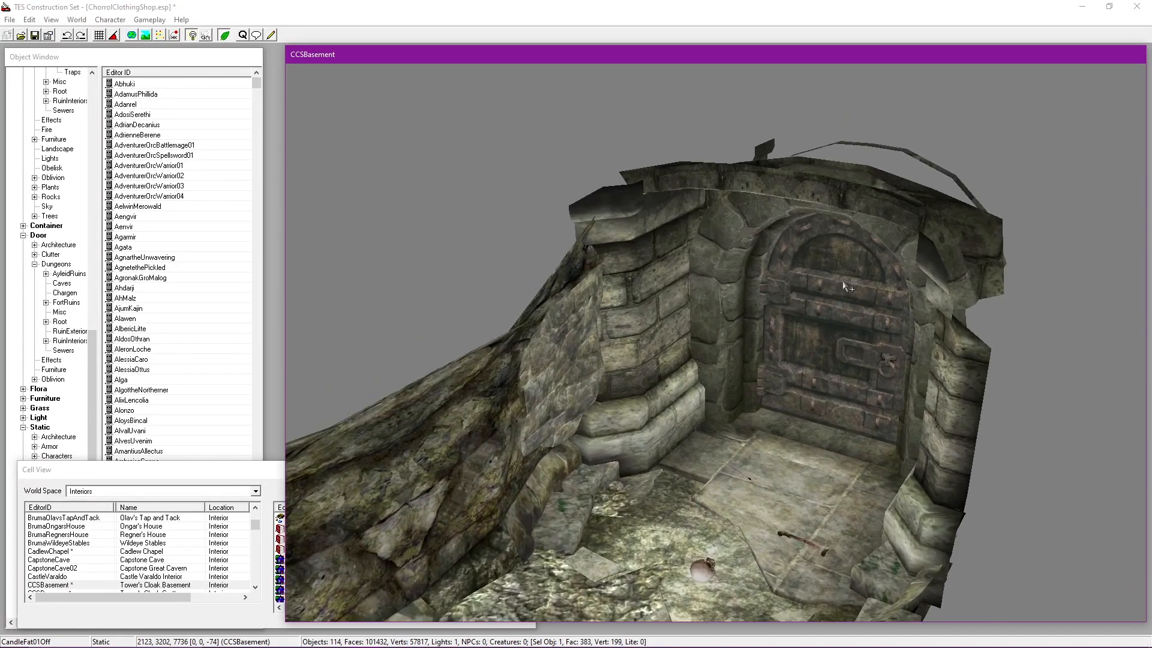
Step: Save the plugin and open the reference properties of the arched wooden door in CCSBasement
double_click(844, 277)
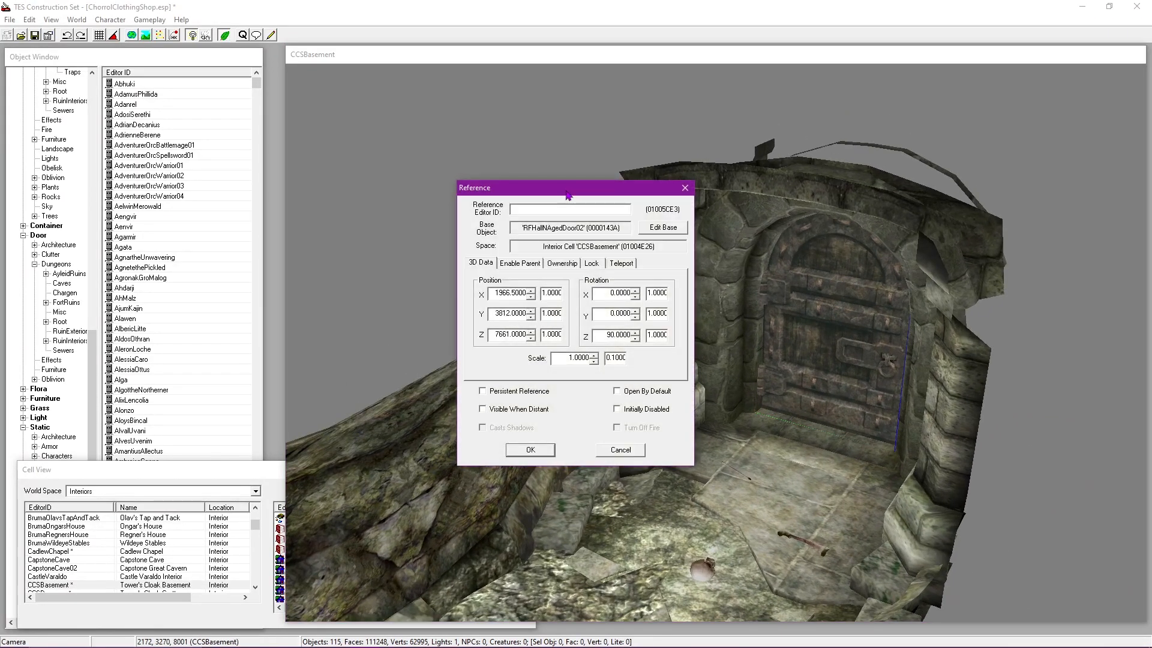
click(684, 187)
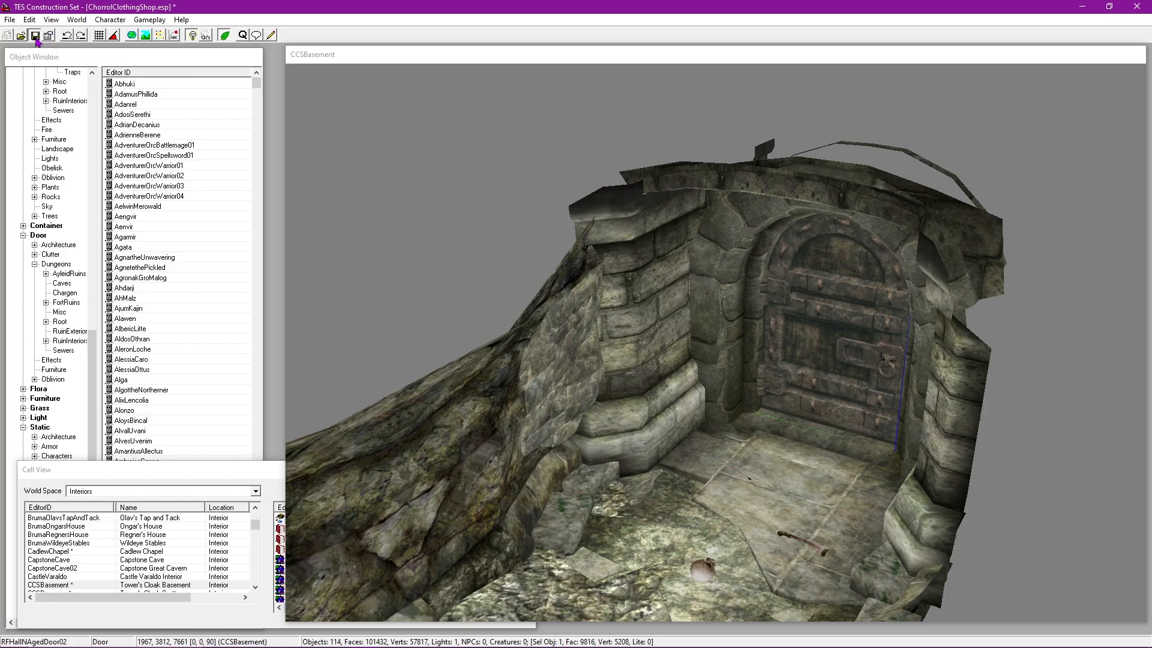
double_click(819, 246)
drag(562, 186, 133, 27)
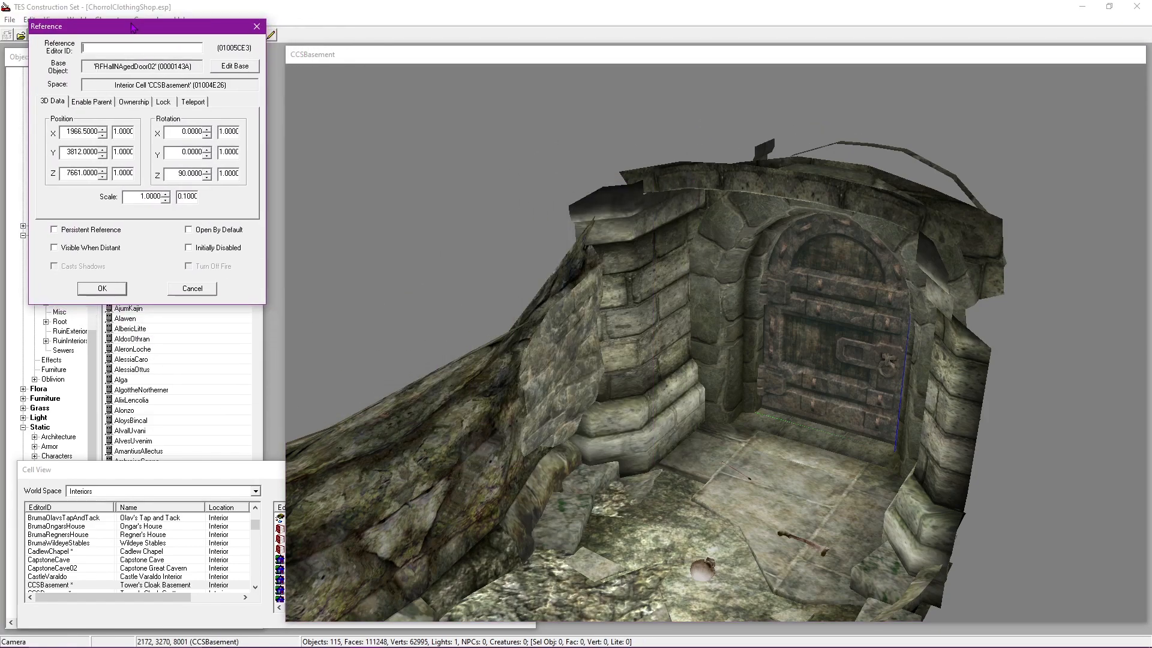
Step: Load the empty CCSDungeon cell for editing, keeping the basement door's reference properties open
click(68, 470)
scroll(90, 549, down, 1)
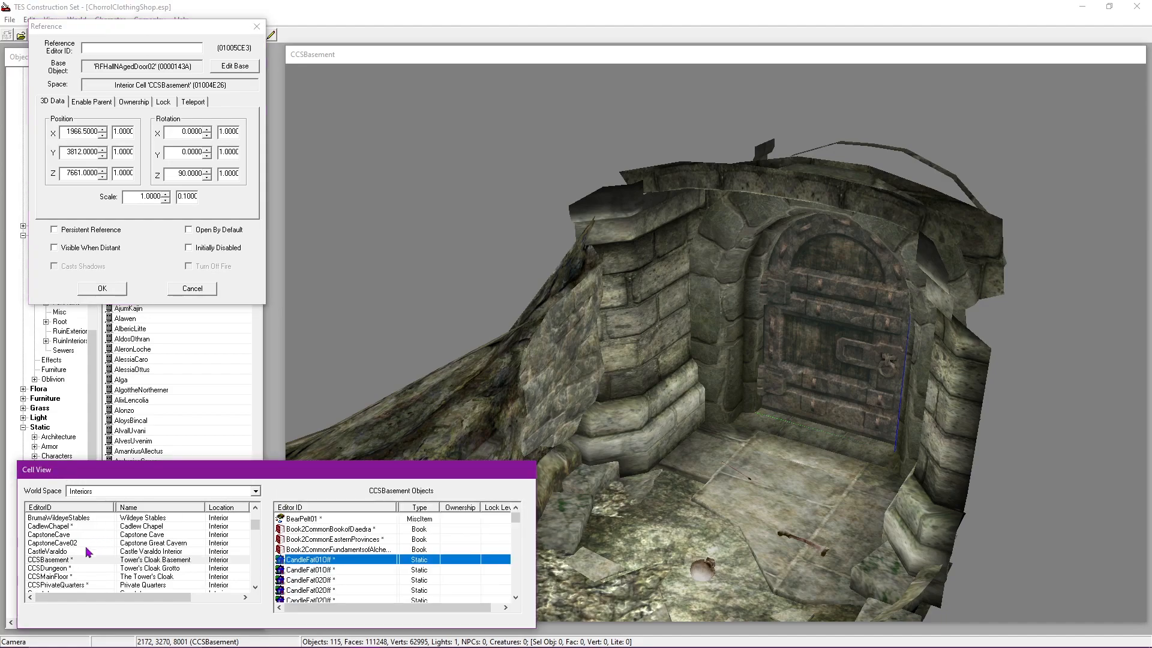
double_click(61, 568)
Step: Tidy the object categories and list the static FortRuins dungeon hall pieces of the ManmadeNarrow set
drag(117, 26, 281, 16)
click(27, 61)
scroll(46, 162, up, 17)
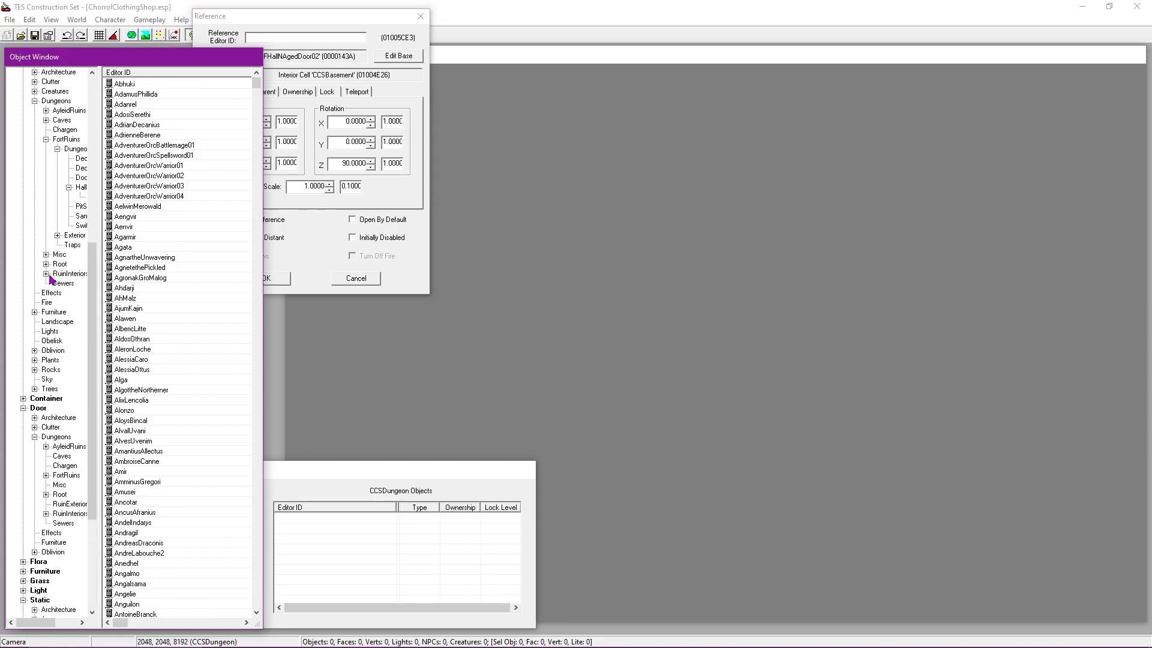
click(11, 111)
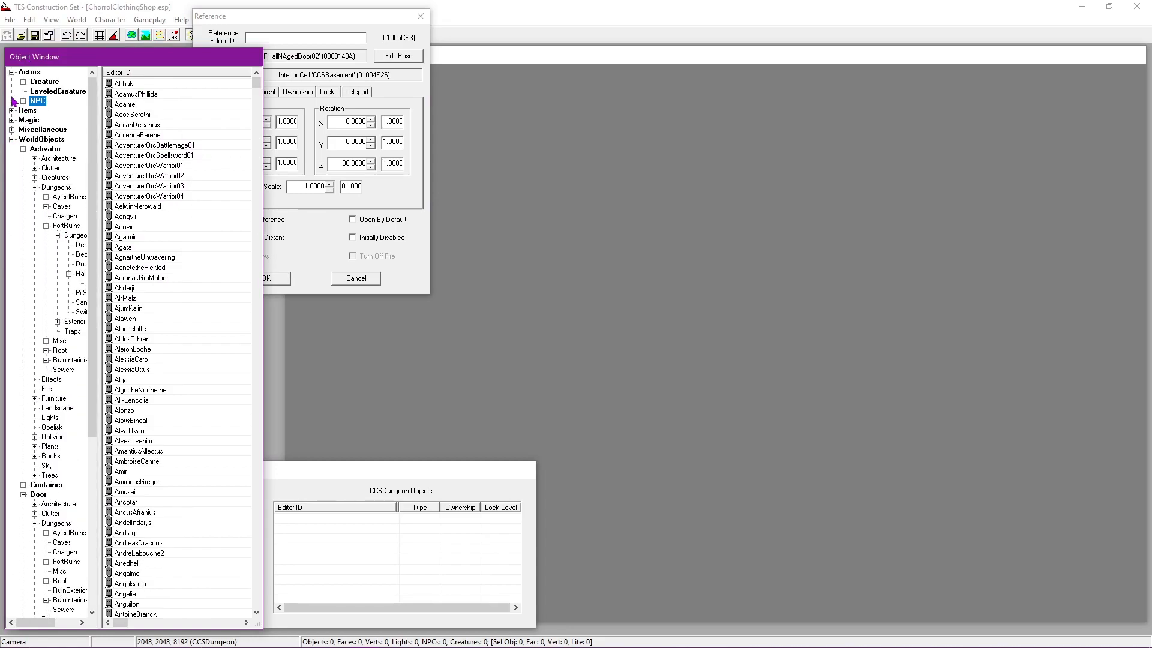
click(12, 72)
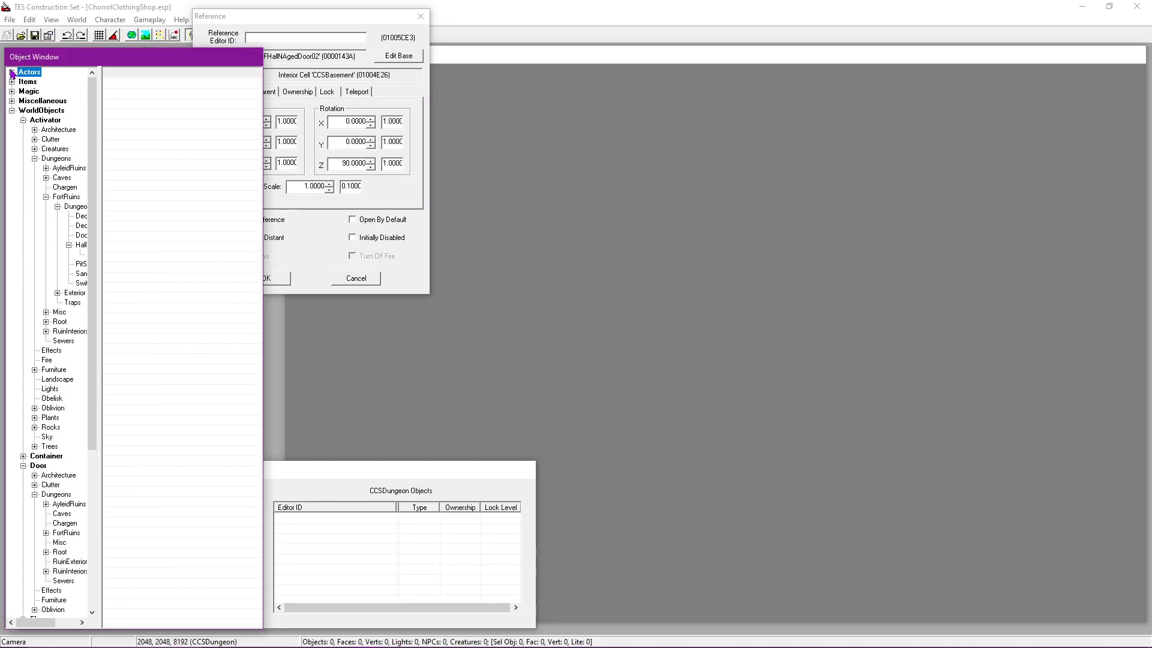
click(22, 120)
click(24, 140)
click(24, 140)
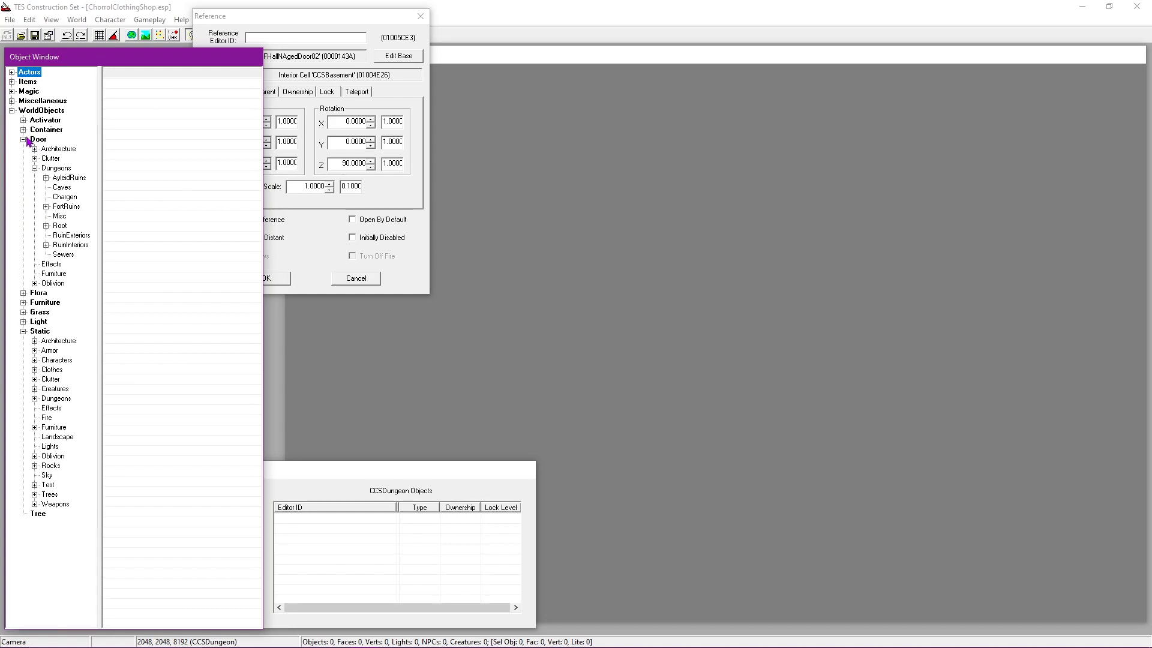
click(34, 399)
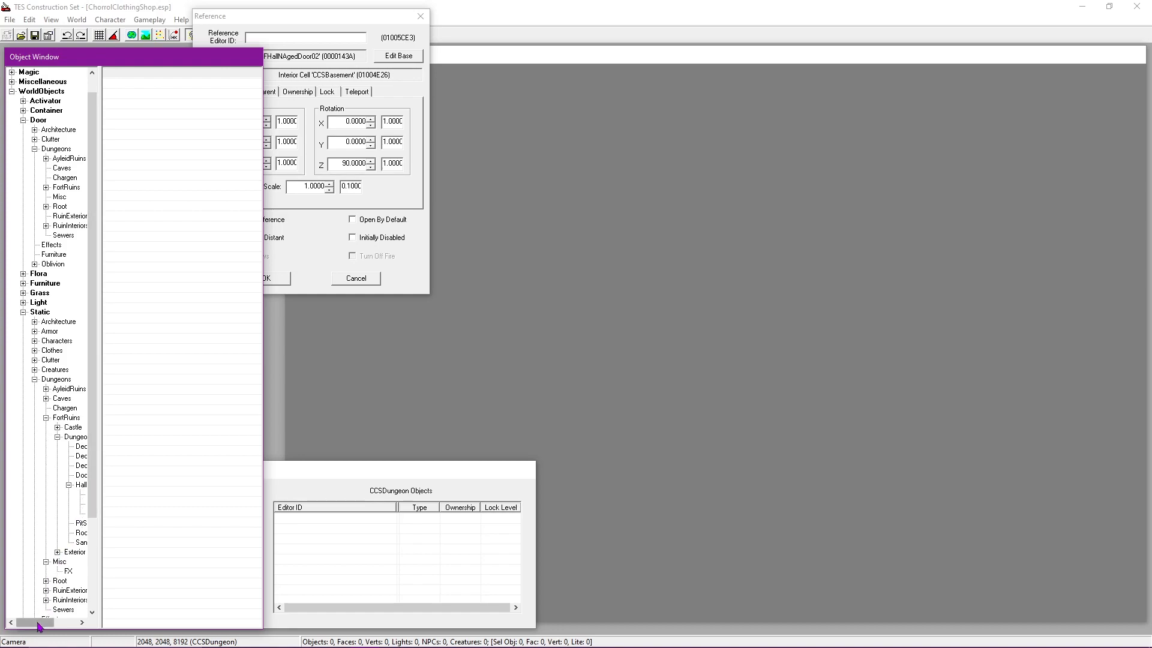
drag(37, 624, 59, 624)
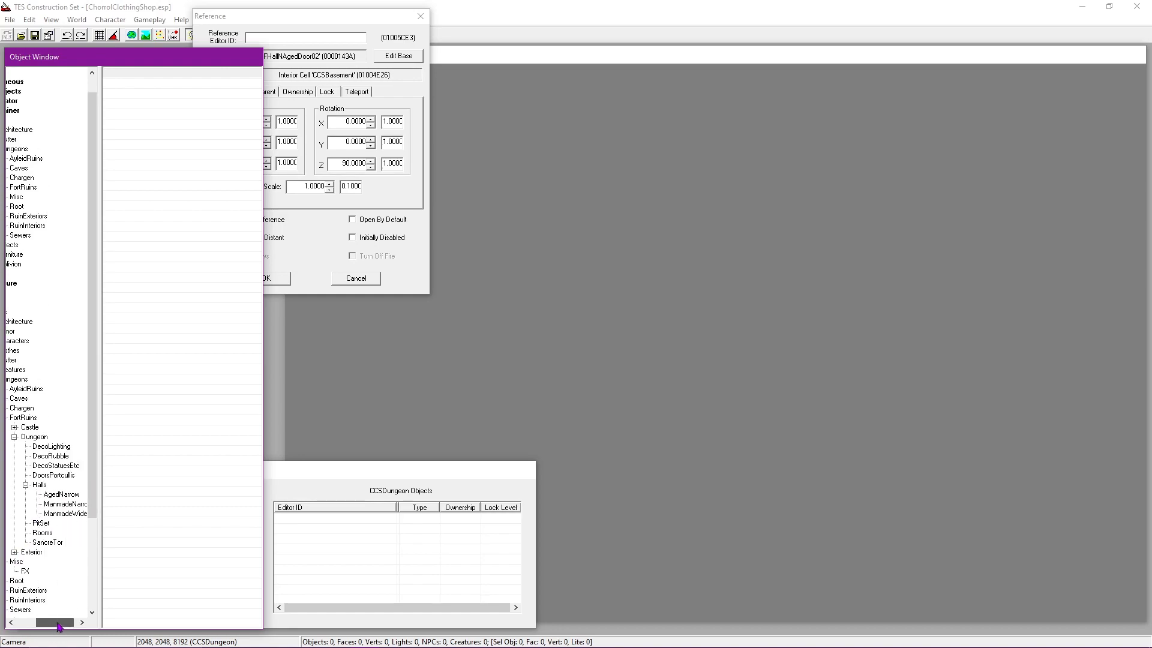
click(60, 505)
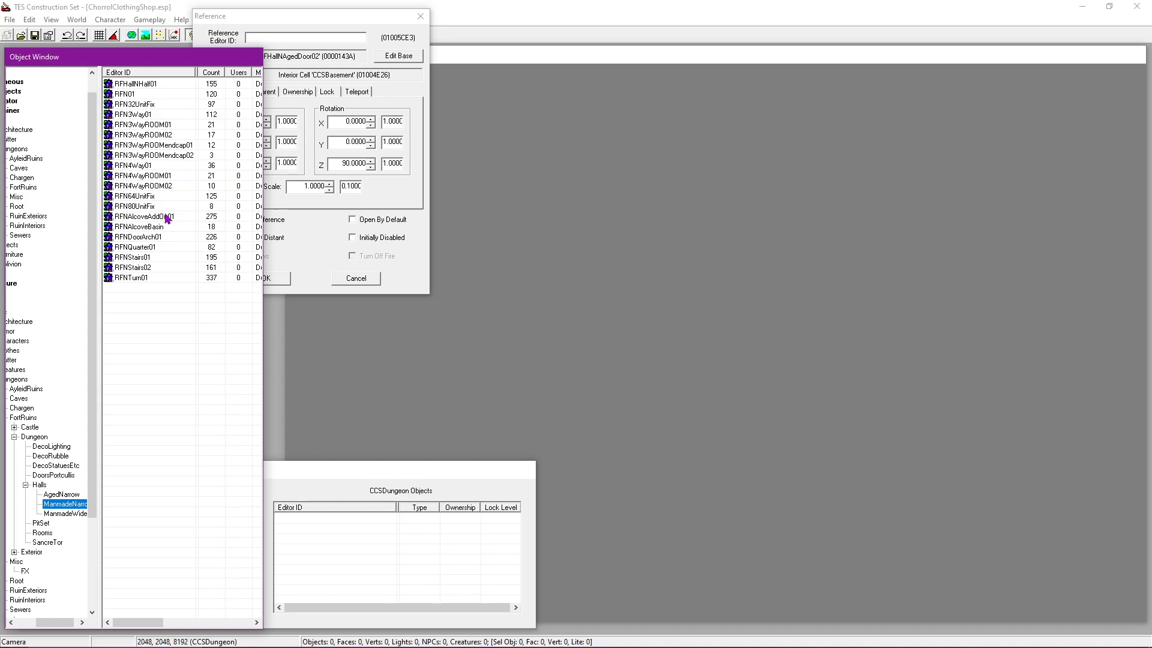
Step: Place an RFNDoorArch01 piece in the CCSDungeon cell
drag(166, 217, 627, 300)
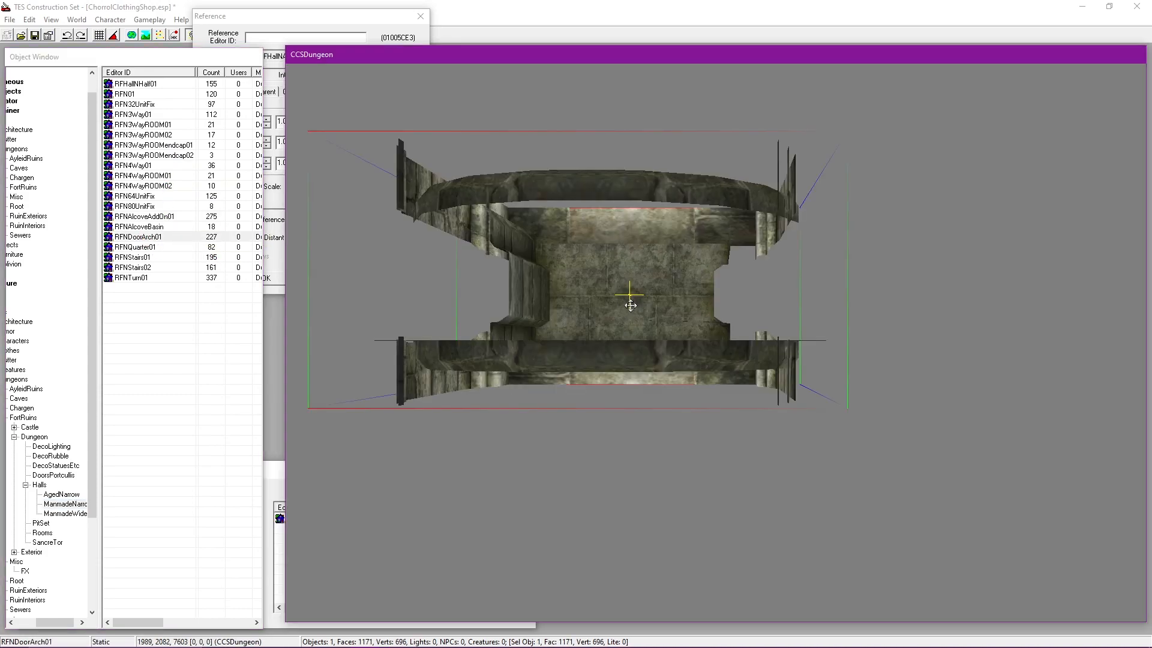
shift+middle_drag(724, 182, 747, 369)
middle_drag(748, 284, 747, 255)
Step: Set the door arch's position to whole numbers: X 1988, Y 2081 and Z 7602
double_click(611, 253)
drag(600, 191, 351, 191)
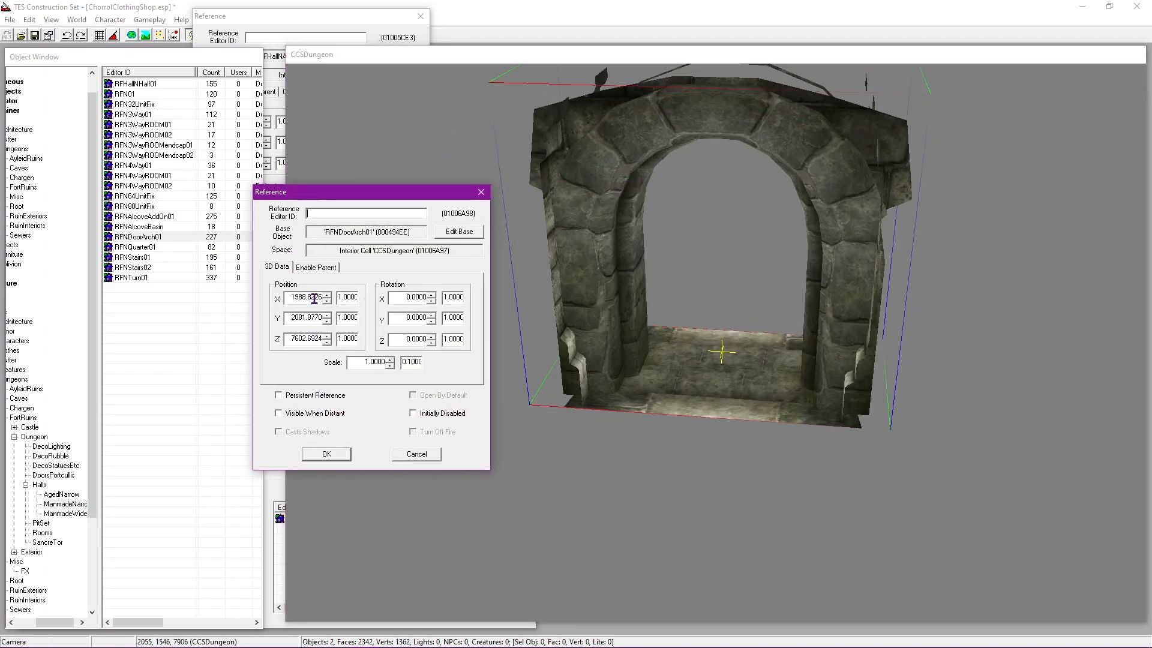
drag(308, 317, 364, 342)
key(BackSpace)
key(BackSpace)
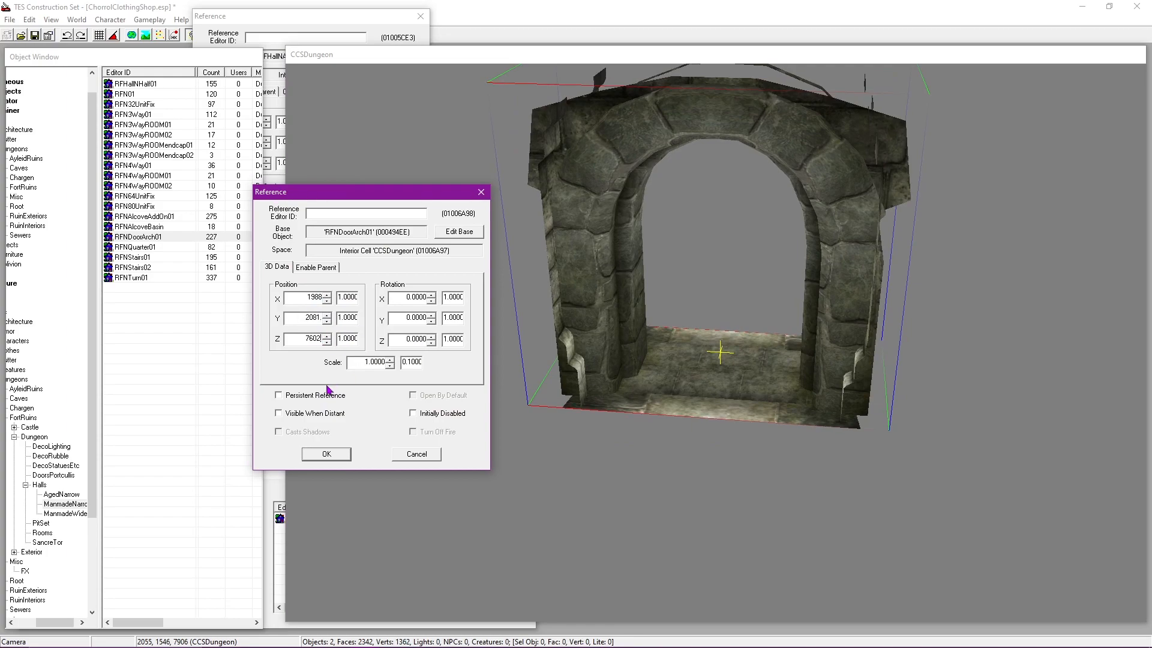
click(326, 454)
Step: List the FortRuins dungeon pieces in the Door category
click(34, 57)
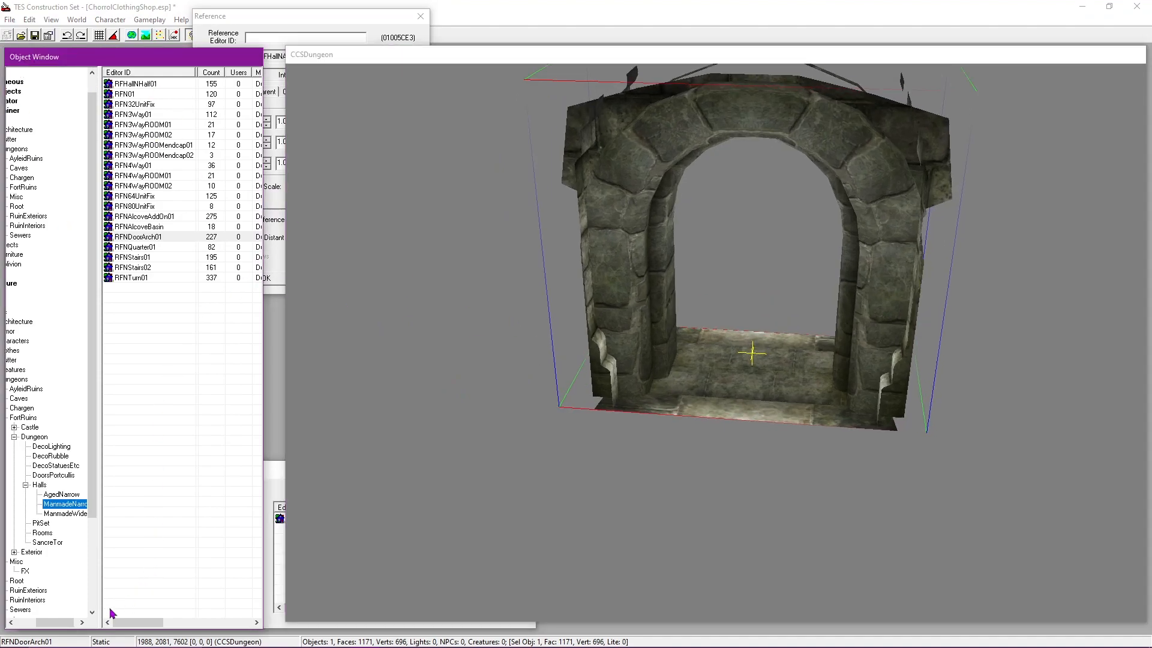
drag(55, 624, 30, 625)
scroll(30, 360, up, 2)
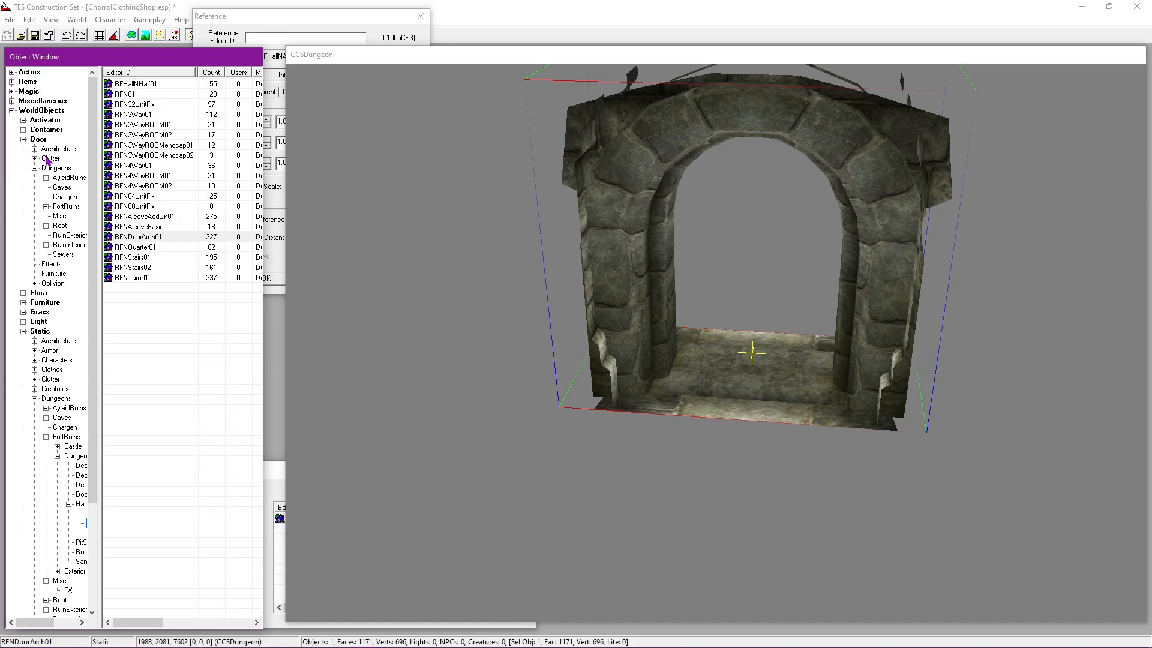
click(66, 207)
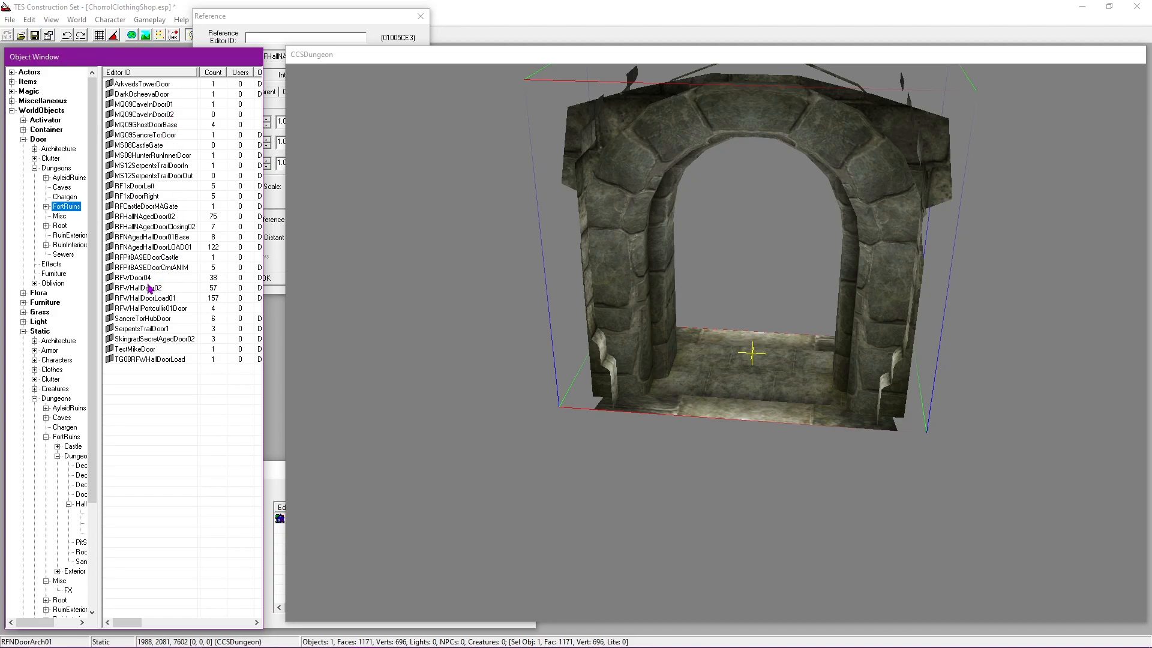
Step: Try several fort ruin doors in the cell, including RFWHallDoor02 and RFWDoor04, deleting each one after viewing it
drag(144, 288, 312, 293)
key(Delete)
drag(150, 267, 320, 292)
key(Delete)
drag(155, 270, 445, 336)
right_drag(446, 336, 367, 333)
key(Delete)
drag(127, 276, 509, 327)
key(Delete)
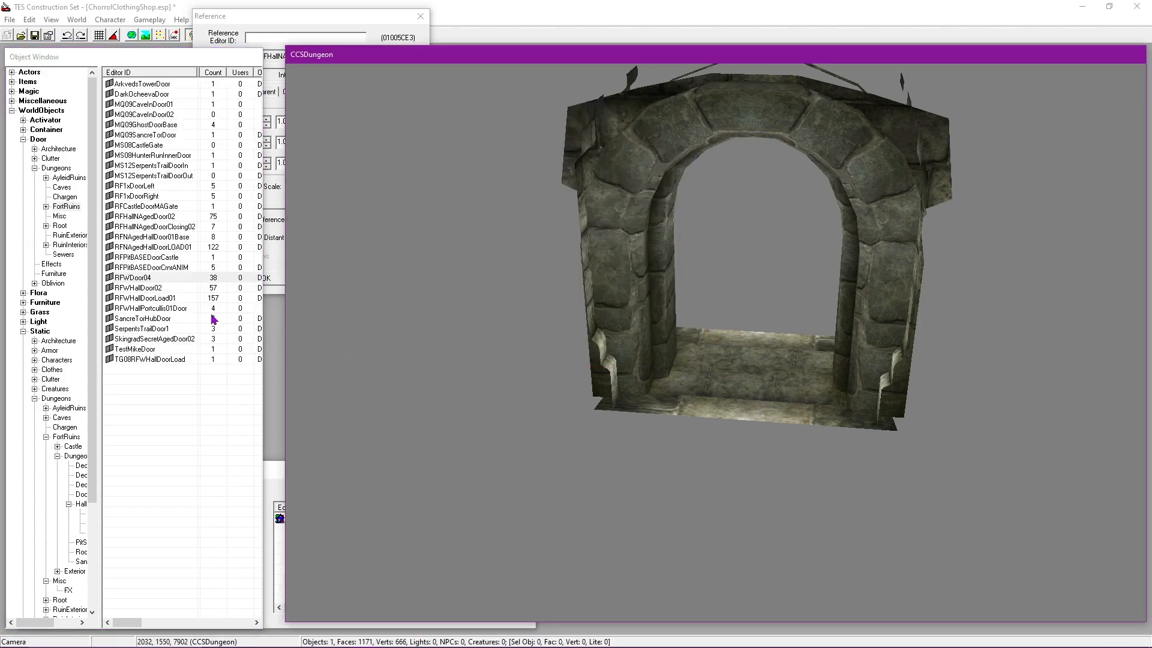
Step: Try the fort ruin doors listed from RFWHallDoorLoad01 to SerpentsTrailDoor1 in the cell, deleting each one
drag(148, 298, 460, 303)
key(Delete)
drag(182, 310, 456, 314)
key(Delete)
drag(136, 317, 420, 321)
key(Delete)
key(Delete)
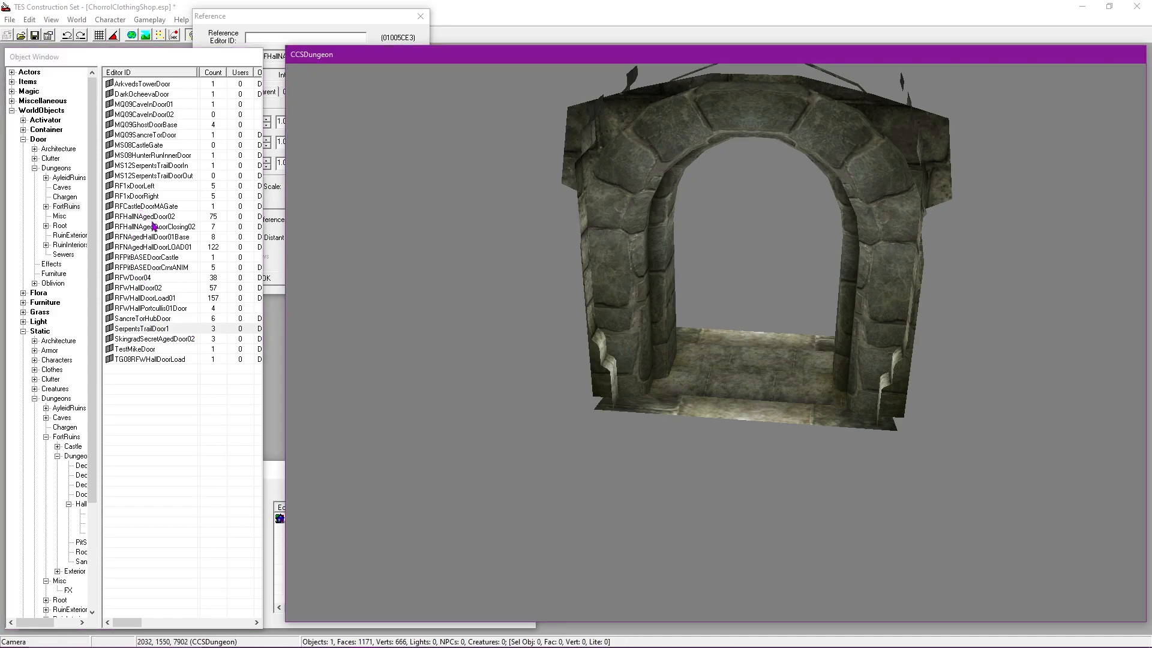
Step: Place an RFHallNAgedDoor02 door in the cell and lower it into the archway at about X 1985, Y 2048, Z 7604
drag(145, 217, 815, 119)
drag(555, 300, 763, 213)
shift+middle_drag(764, 214, 754, 312)
drag(754, 311, 776, 181)
middle_drag(776, 181, 763, 268)
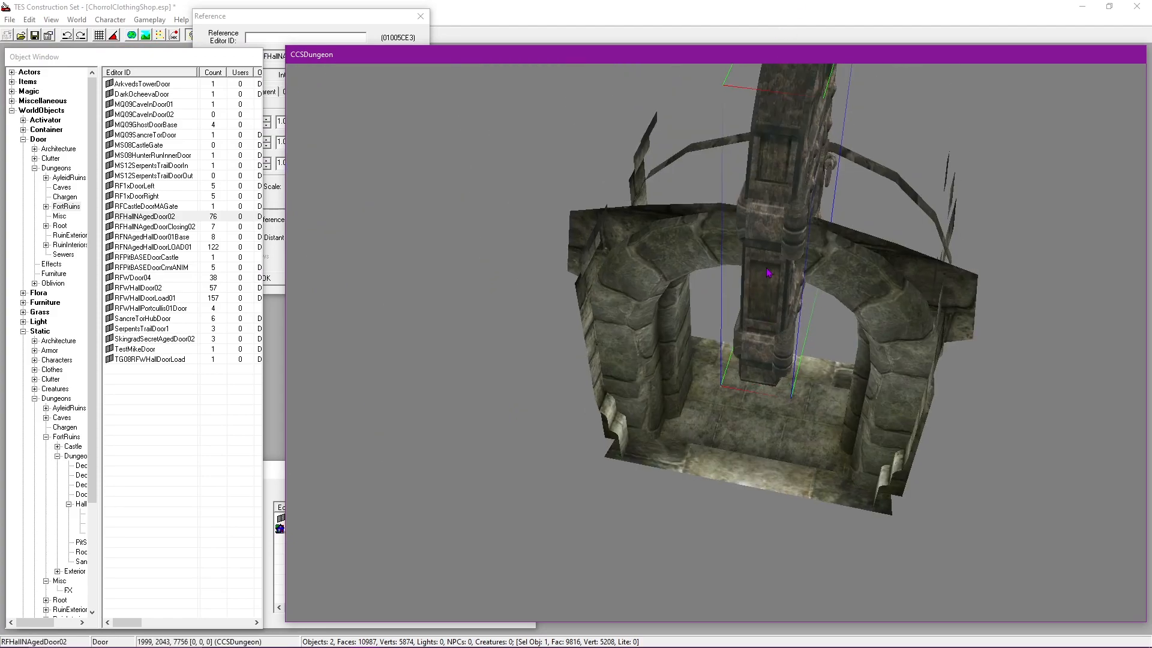
drag(764, 267, 751, 368)
scroll(748, 300, up, 3)
shift+middle_drag(746, 293, 744, 341)
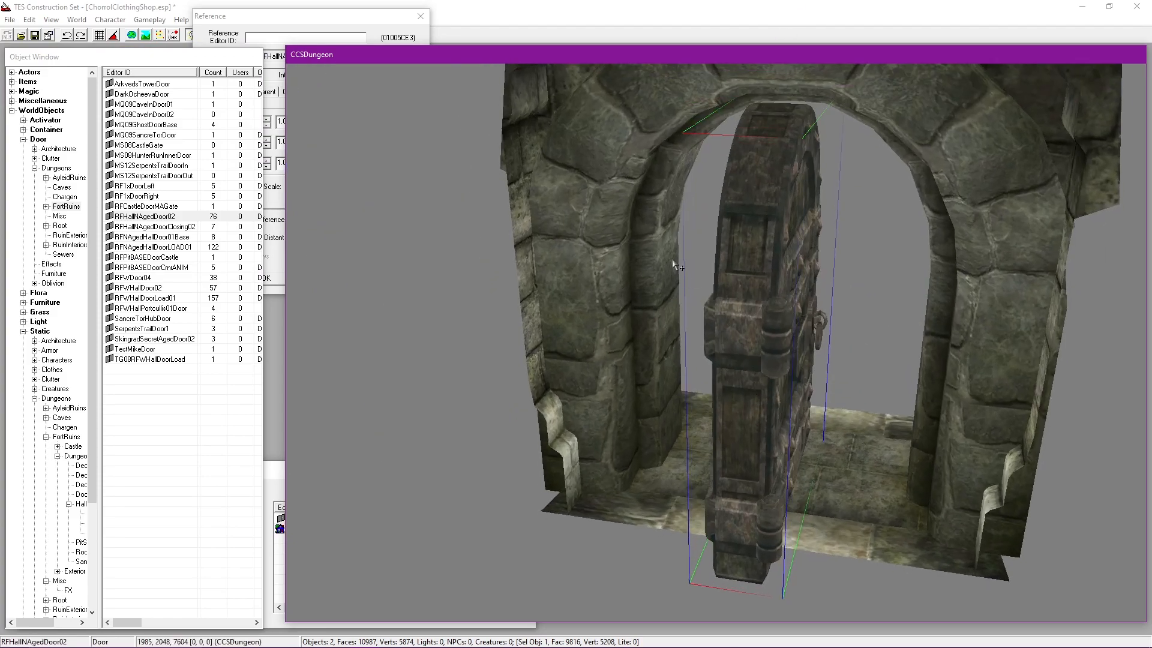
Step: Open the reference properties of both the door arch and the new door, arranged so both positions are readable
double_click(624, 222)
drag(574, 190, 213, 69)
double_click(747, 243)
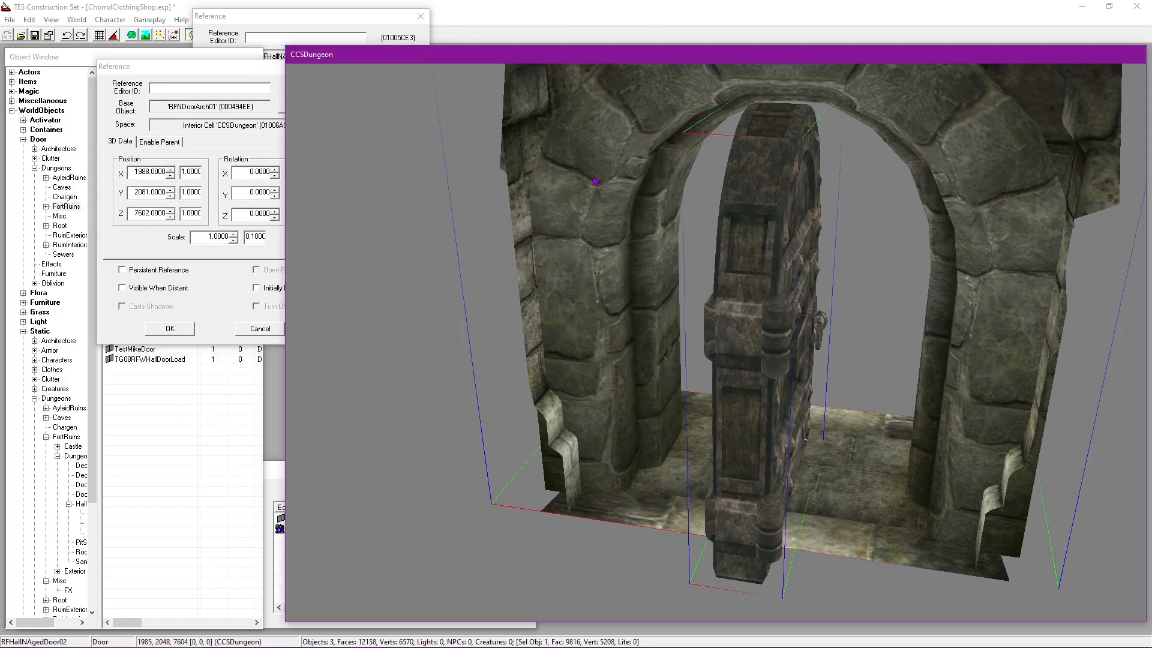
drag(523, 189, 218, 302)
drag(171, 71, 86, 58)
Step: Copy the arch's position to the door: X 1988, Y 2081, Z 7602
click(46, 169)
key(ctrl+c)
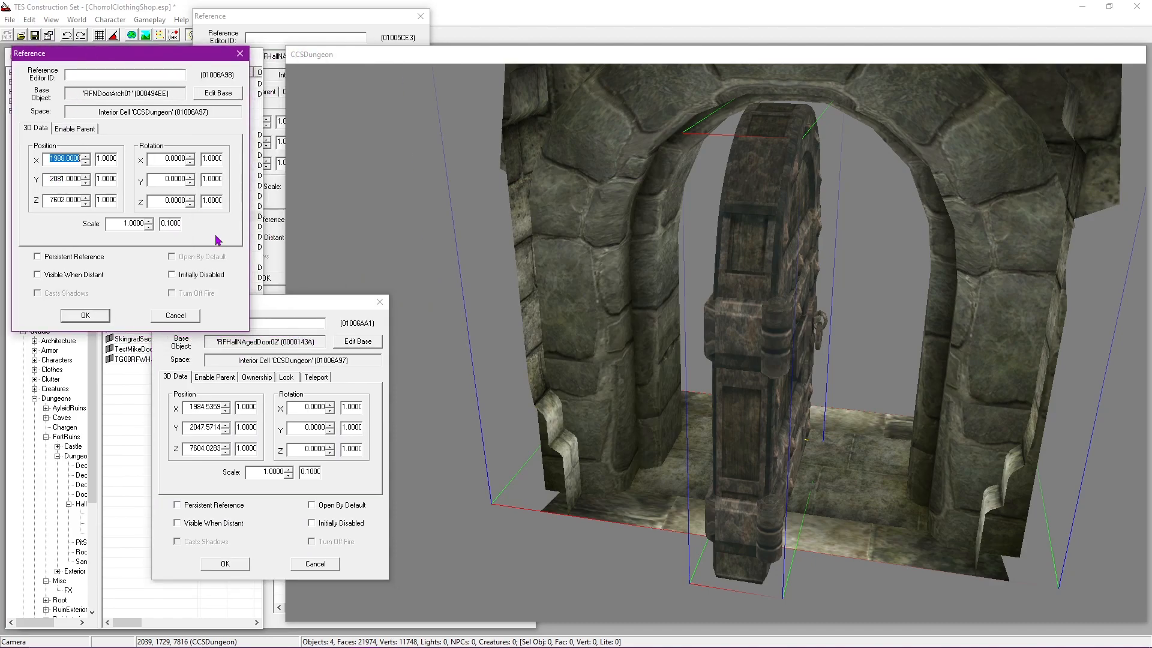
click(183, 400)
key(ctrl+v)
drag(184, 427, 222, 427)
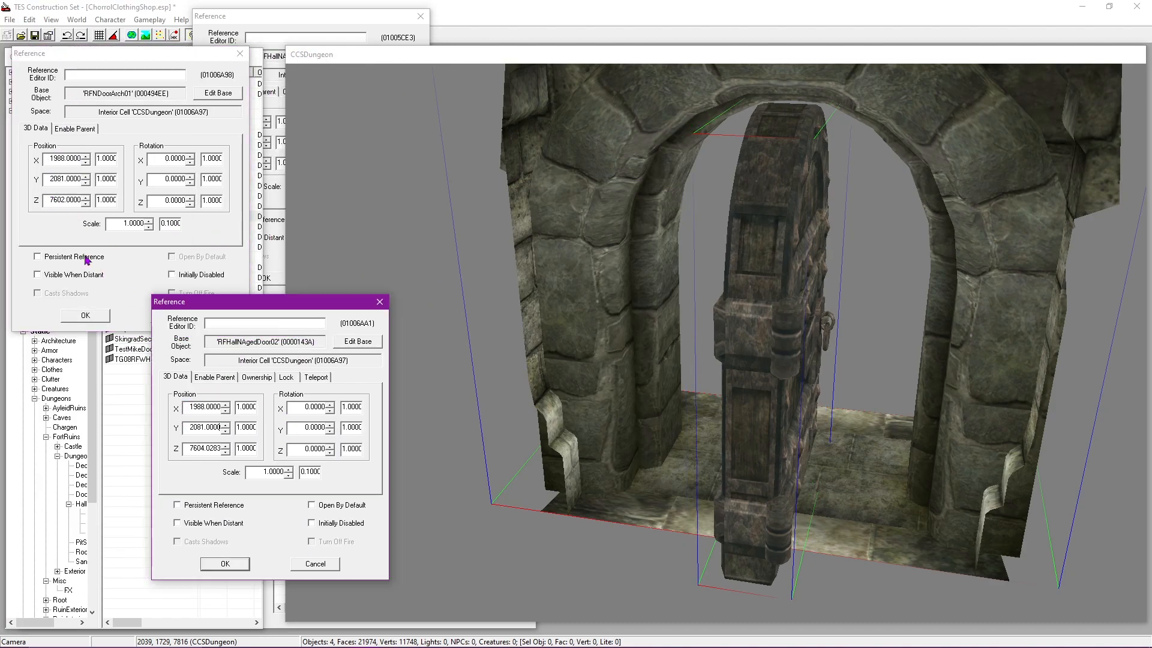
text(2081.0000)
drag(47, 201, 79, 201)
drag(184, 448, 222, 449)
text(7602.0000)
click(226, 564)
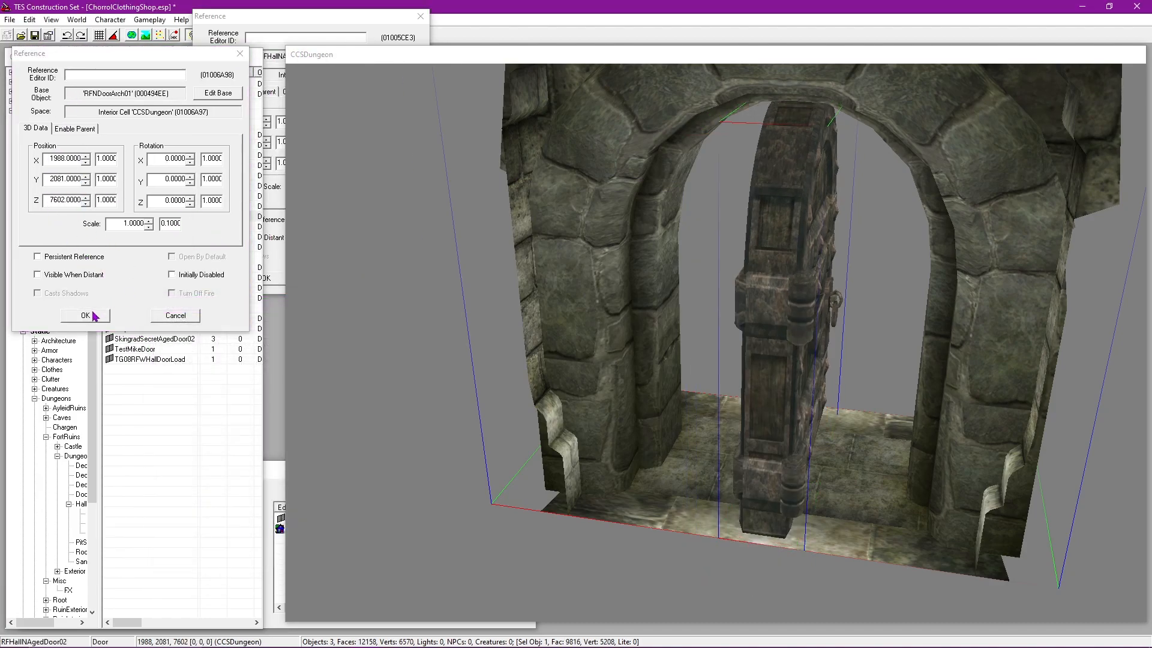
Step: Close the arch's properties and set the door's Z rotation to 90 degrees
click(97, 315)
double_click(769, 280)
key(Return)
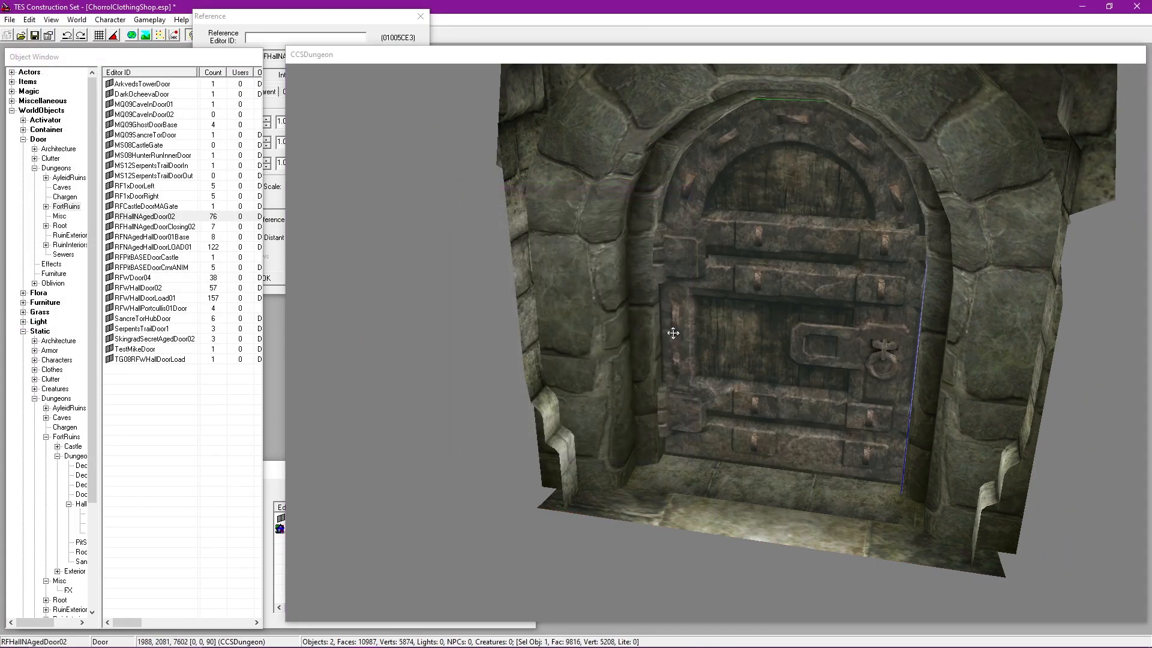
Step: Nudge the door sideways within the arch to X 1988.5, checking the gaps on both sides
scroll(697, 359, up, 5)
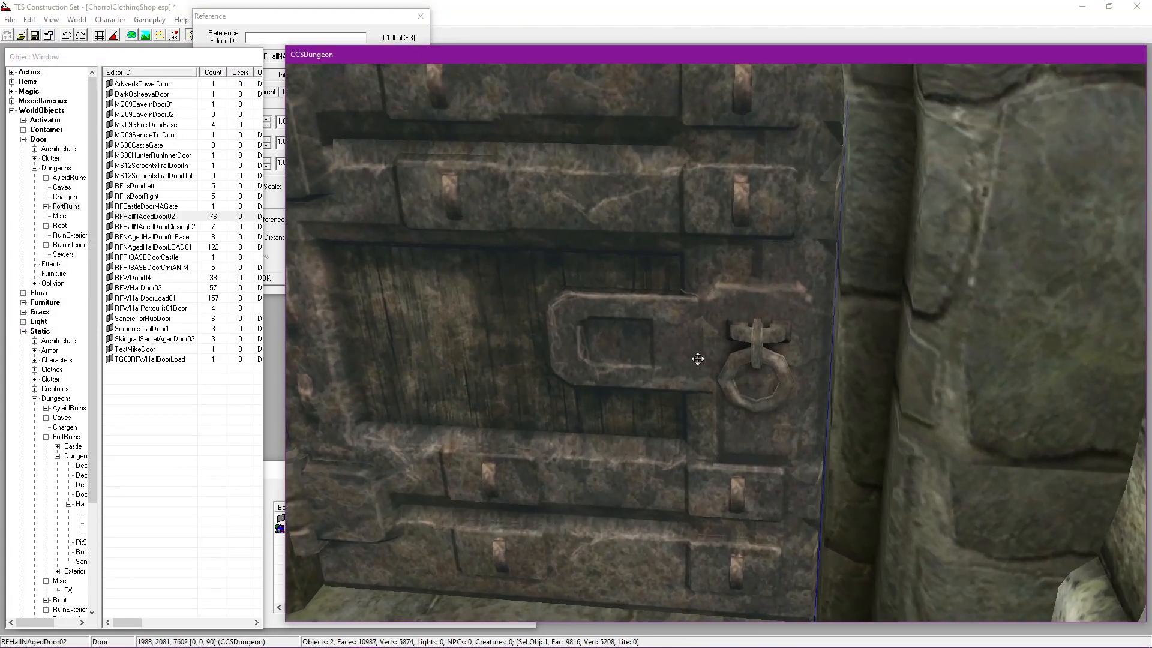
shift+middle_drag(698, 358, 703, 374)
double_click(703, 374)
click(531, 317)
click(531, 311)
click(531, 297)
click(531, 290)
click(531, 291)
click(530, 449)
middle_drag(530, 325, 609, 313)
double_click(600, 316)
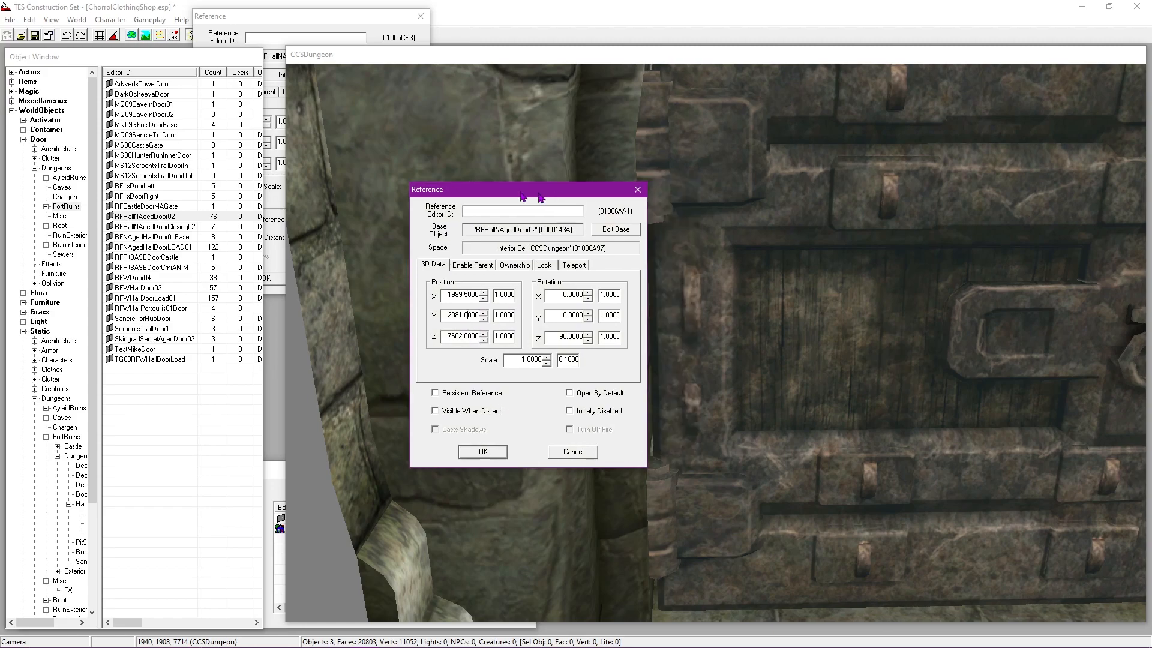
click(685, 319)
middle_drag(684, 319, 779, 285)
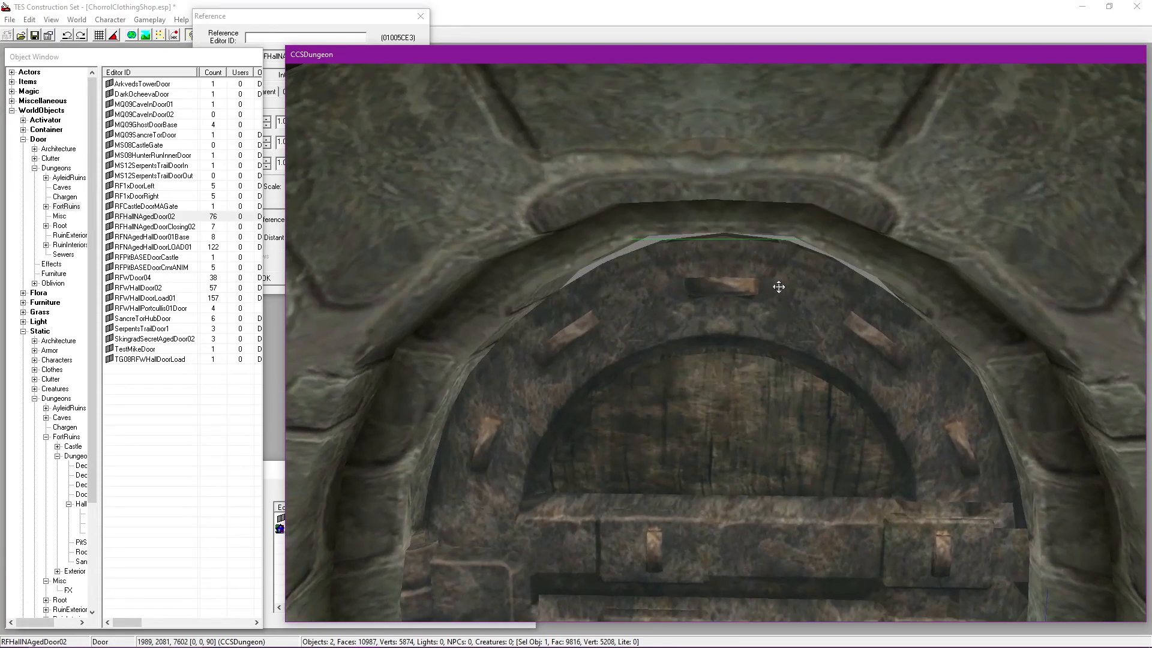
Step: Raise the door to Z 7604 and check its fit against the arch and the threshold
double_click(758, 274)
click(531, 332)
click(619, 447)
middle_drag(618, 408, 653, 327)
double_click(651, 331)
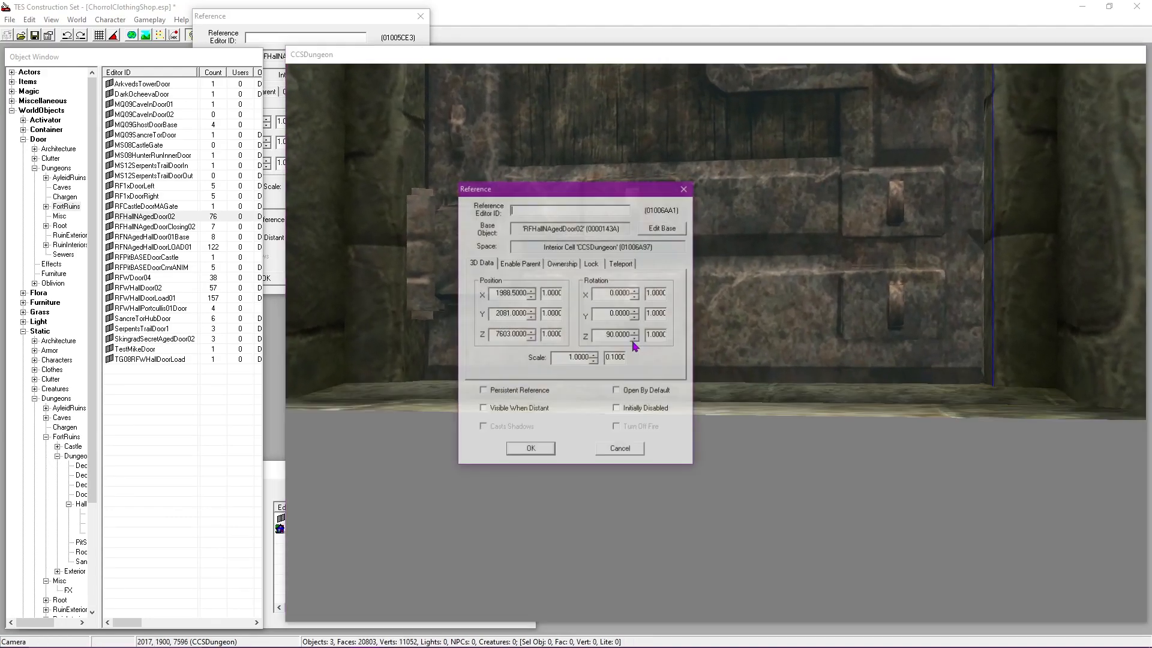
click(531, 332)
click(619, 447)
scroll(664, 350, up, 5)
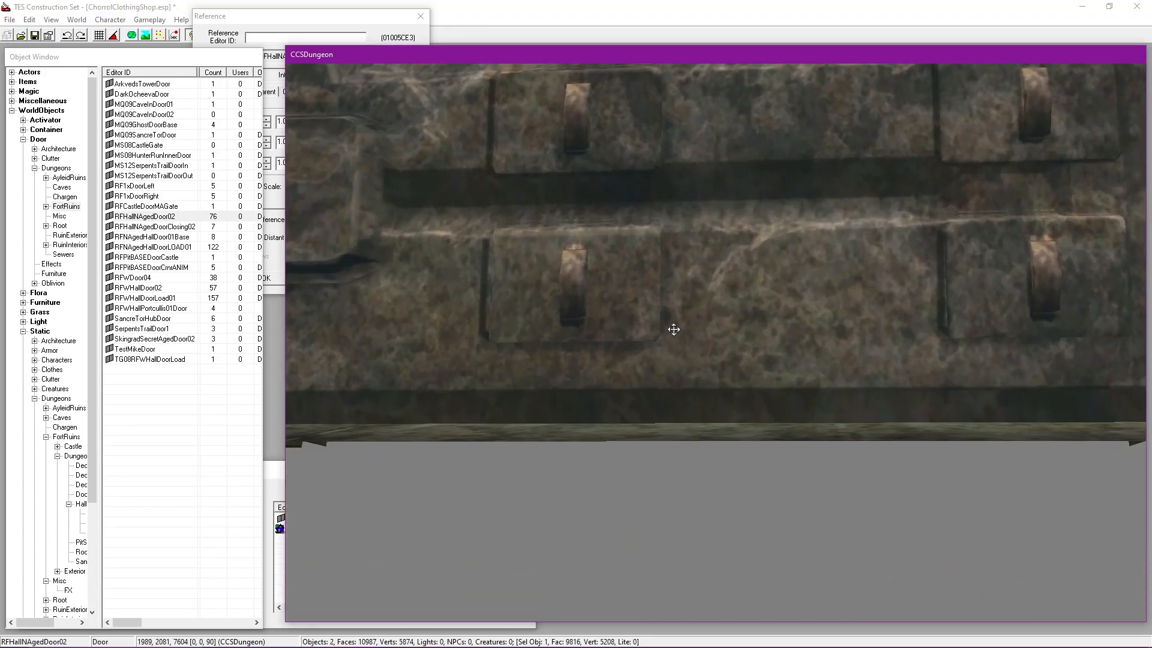
scroll(674, 330, down, 5)
middle_drag(724, 153, 736, 275)
scroll(772, 310, up, 6)
scroll(772, 310, down, 6)
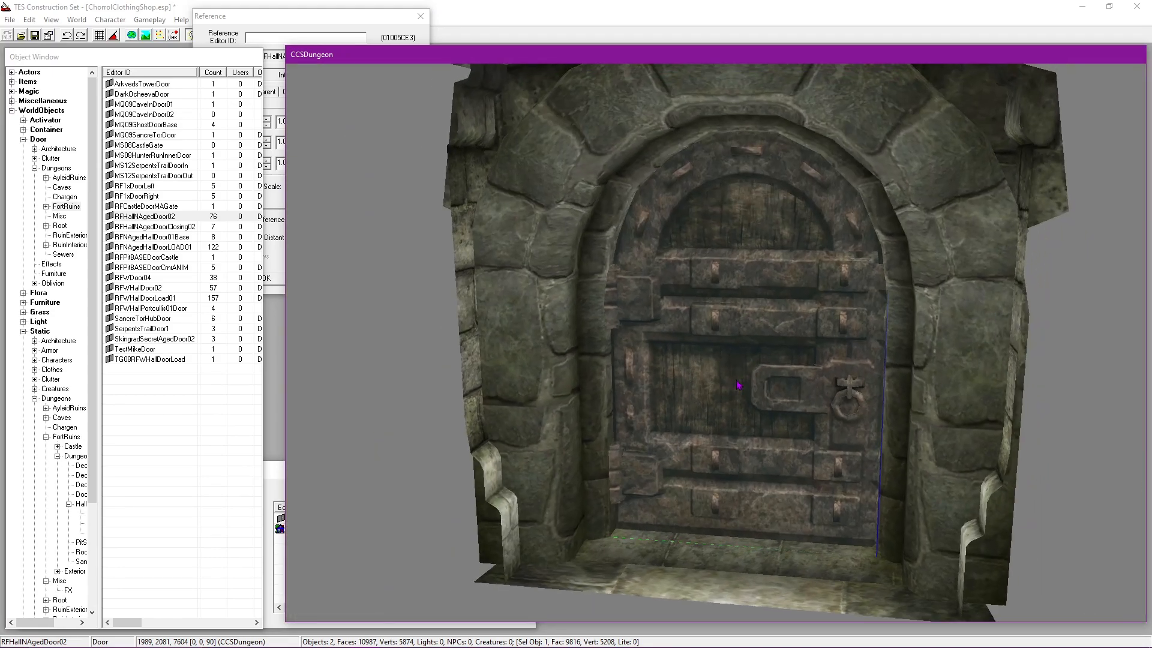
middle_drag(738, 372, 807, 397)
scroll(807, 397, down, 3)
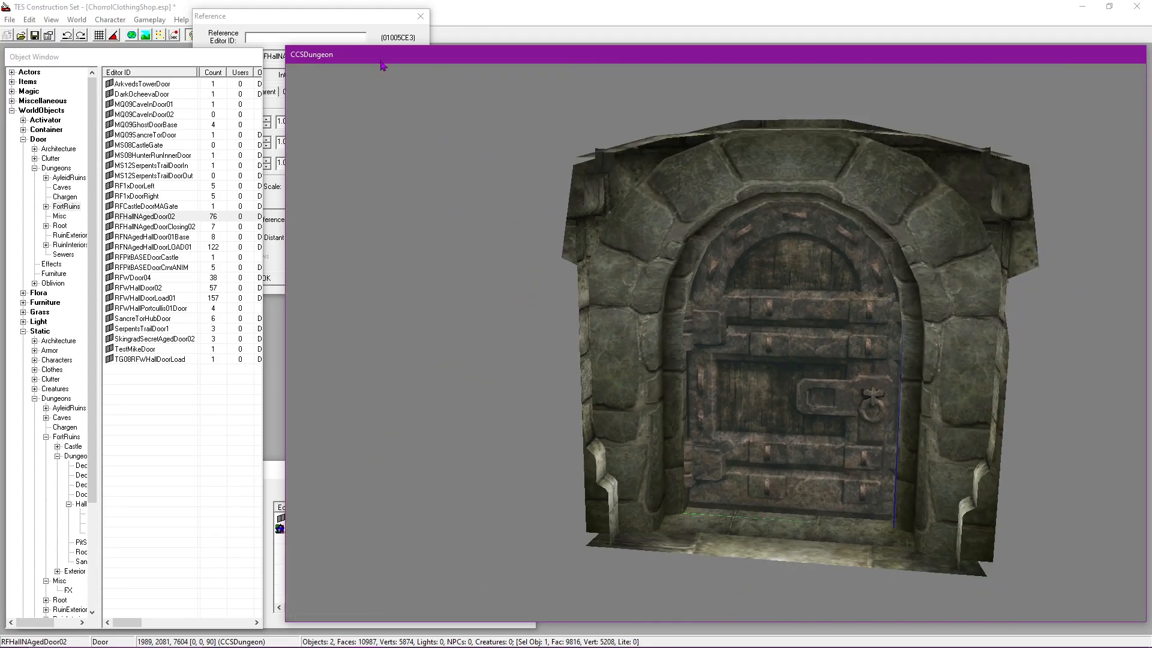
Step: Enable teleport on the CCSBasement door and link it to the RFHallNAgedDoor02 door in CCSDungeon
click(335, 19)
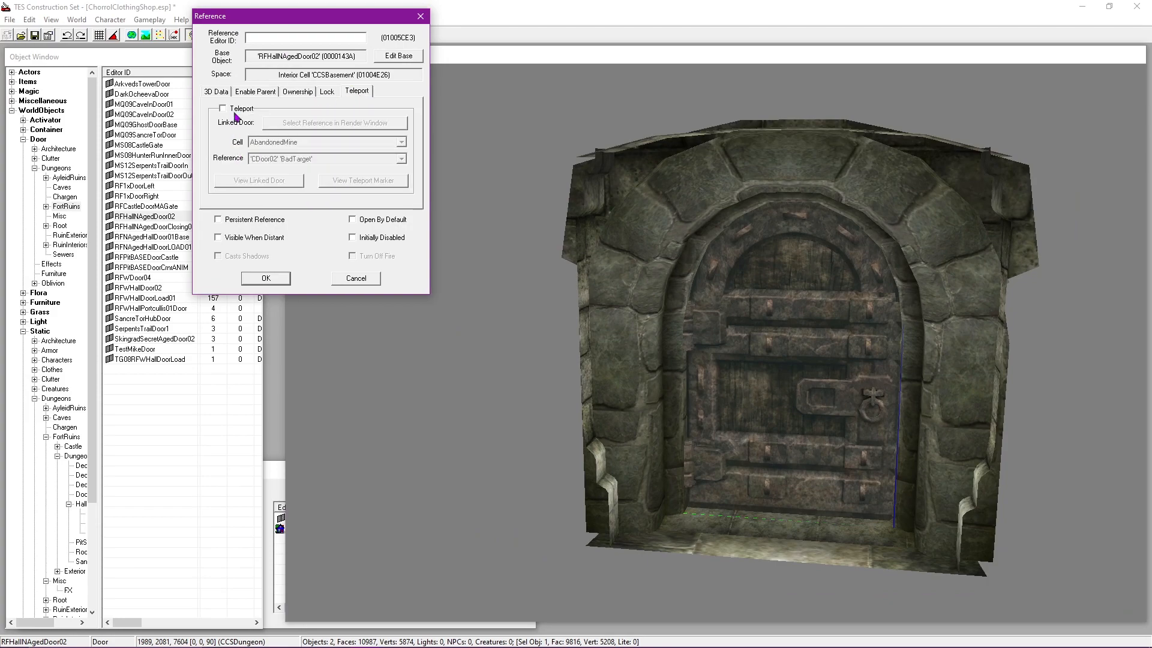
double_click(777, 341)
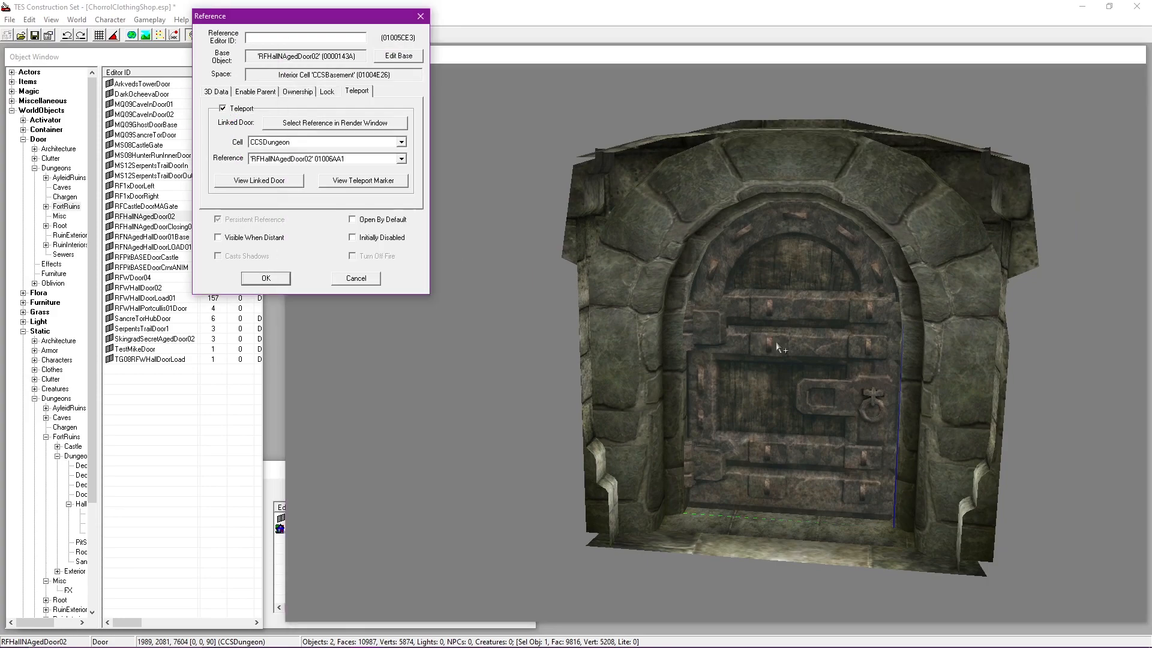
click(274, 280)
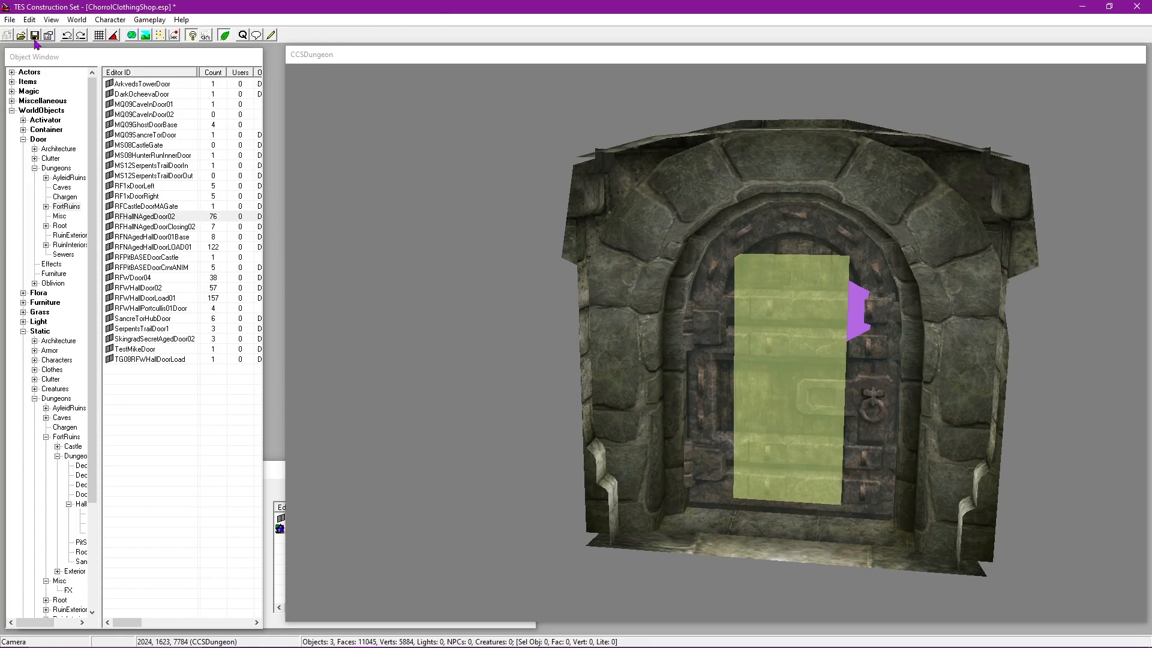
Step: Go from the dungeon's door marker to its linked door in CCSBasement and view that doorway from above
double_click(829, 374)
click(572, 363)
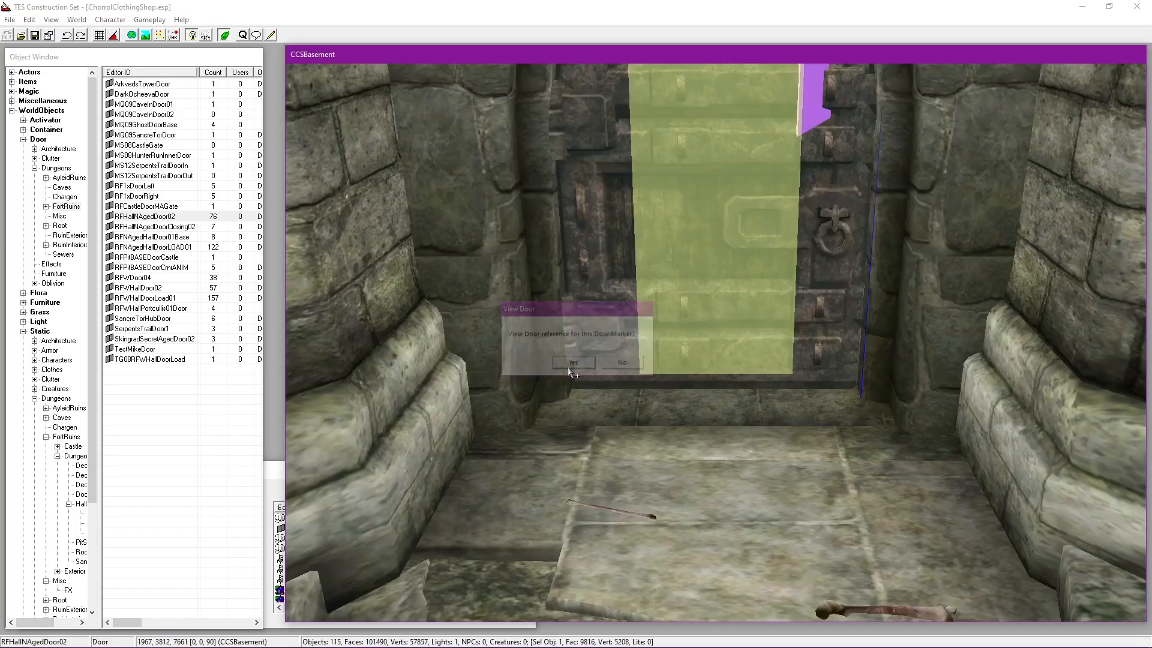
scroll(761, 259, down, 8)
shift+middle_drag(807, 326, 693, 296)
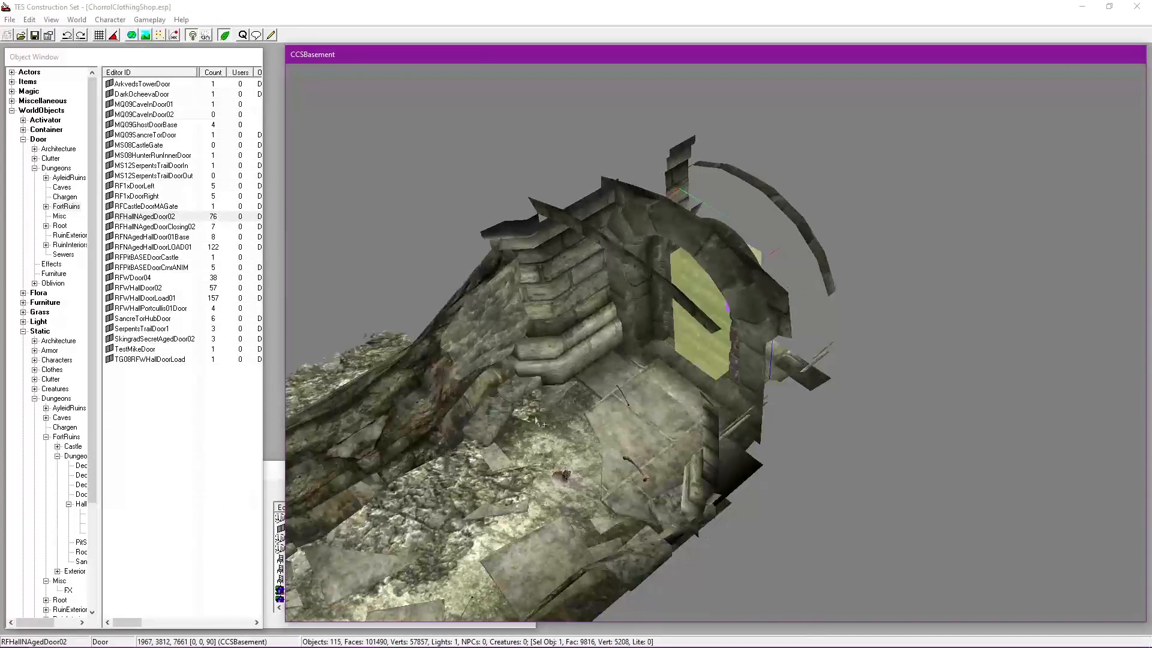
scroll(693, 379, up, 6)
shift+middle_drag(696, 384, 750, 341)
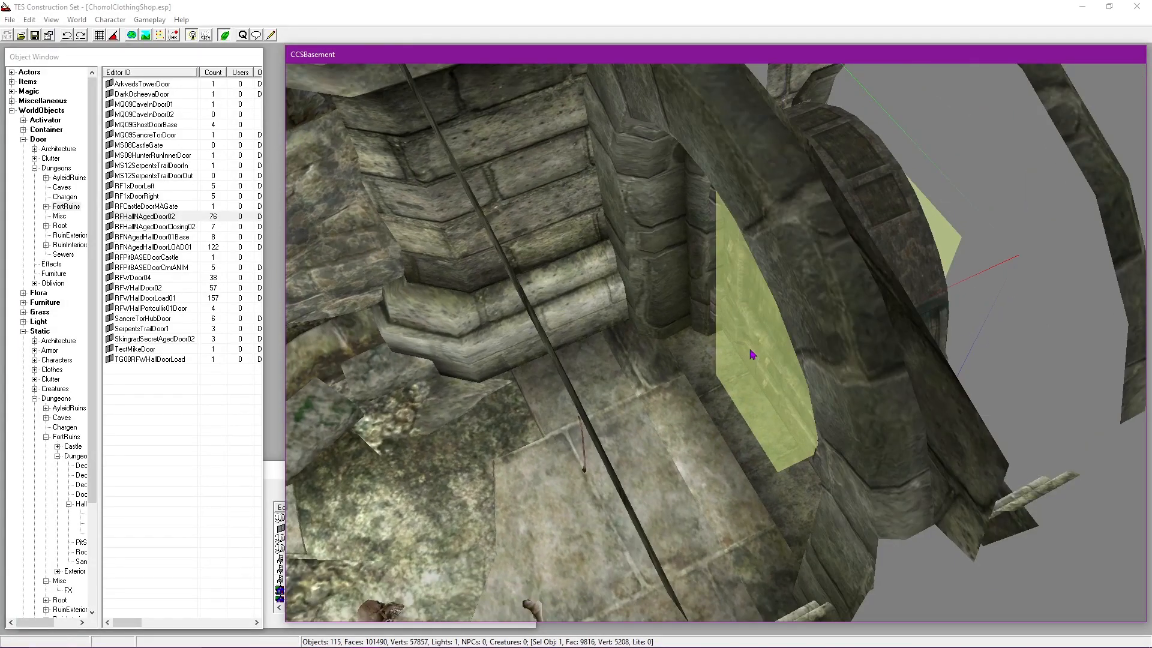
Step: Move the basement door marker out in front of the door to about X 1968, Y 3755, turned to about -175 degrees
drag(759, 370, 602, 438)
right_drag(732, 424, 599, 428)
shift+middle_drag(600, 428, 789, 420)
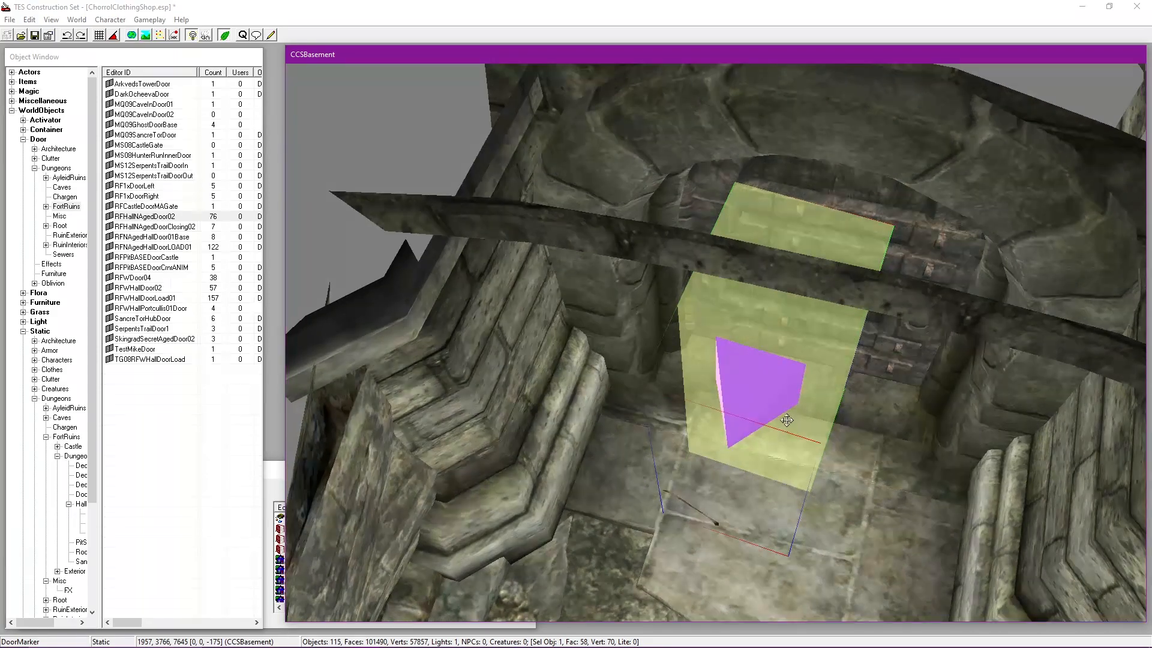
drag(788, 420, 805, 457)
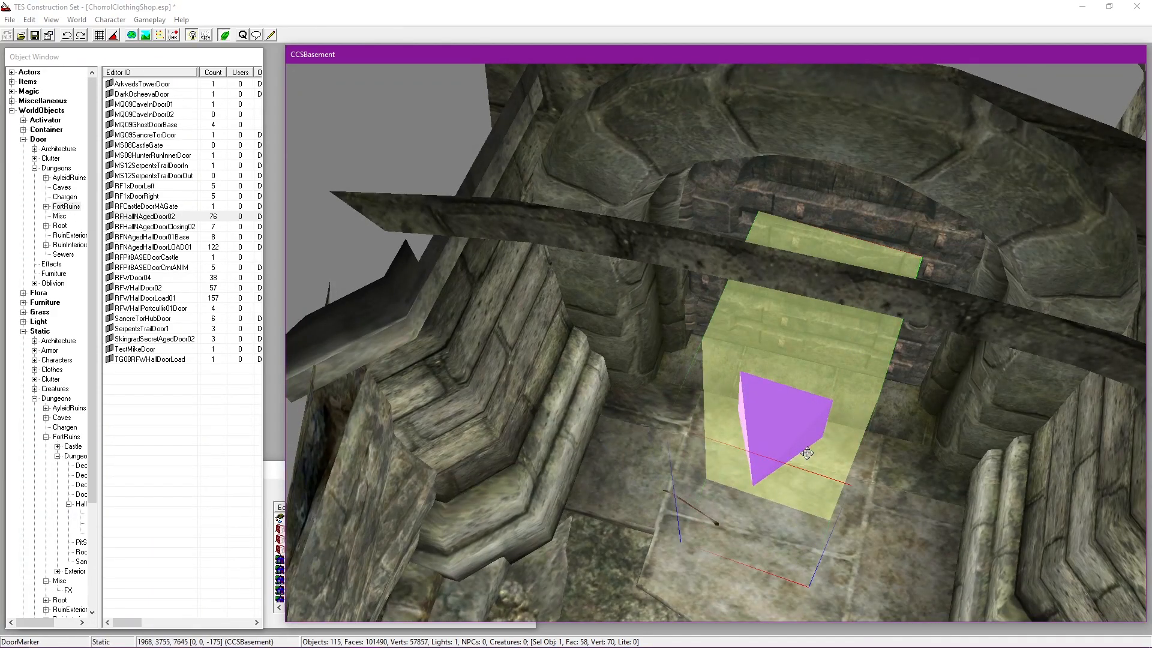
shift+middle_drag(825, 434, 846, 369)
key(ctrl+s)
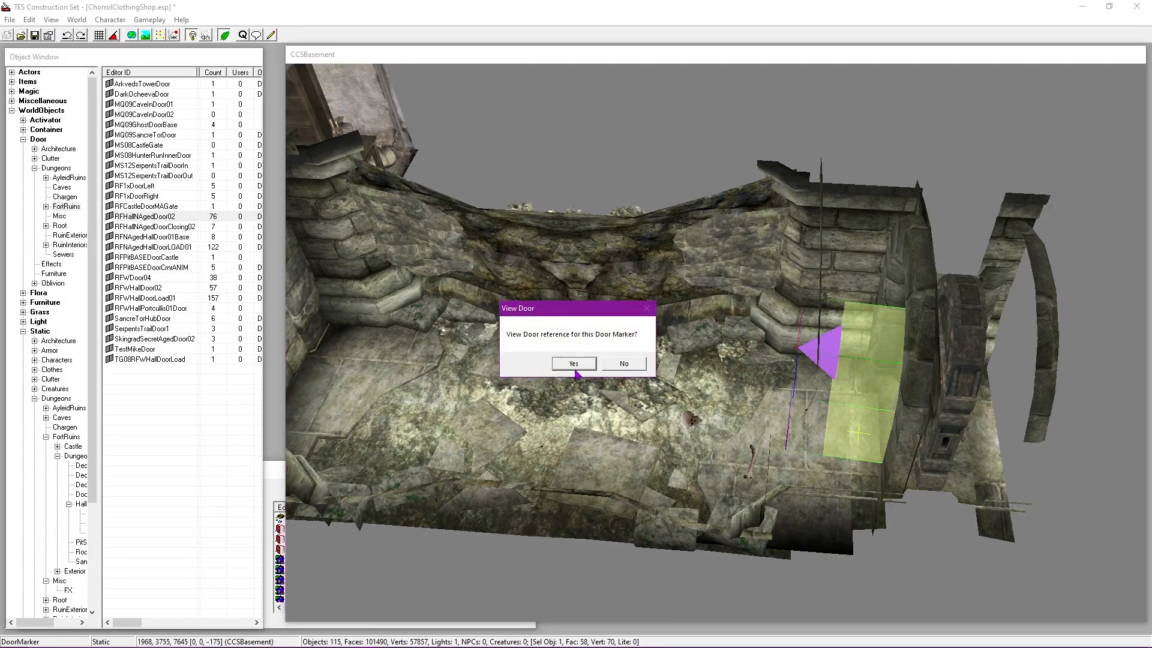
Step: Return through the basement door marker to the linked door in CCSDungeon and select the door arch
click(576, 371)
shift+middle_drag(606, 263, 744, 439)
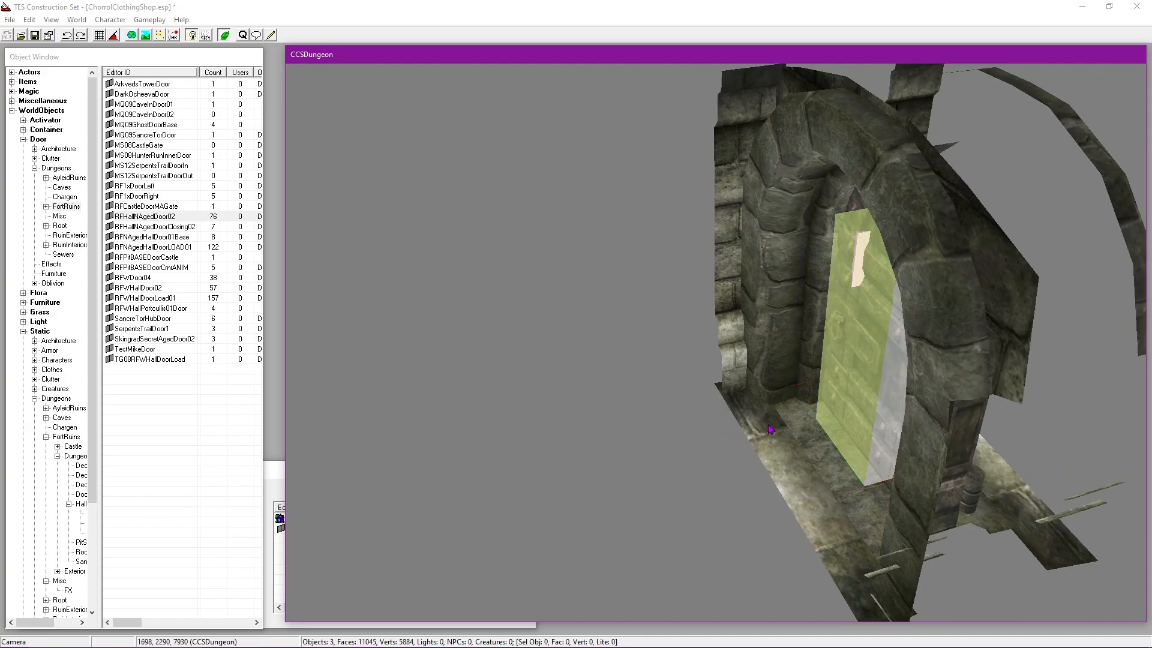
shift+middle_drag(631, 399, 717, 385)
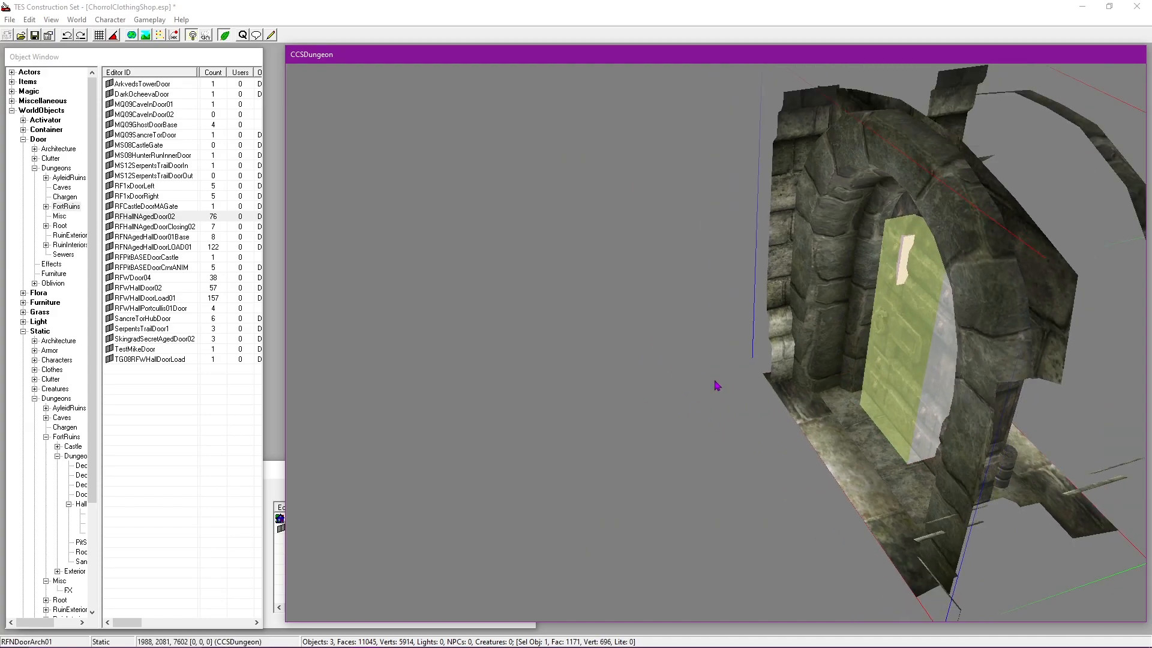
Step: Collapse the Door category and list the static ManmadeNarrow hall pieces of the FortRuins dungeon set
click(24, 140)
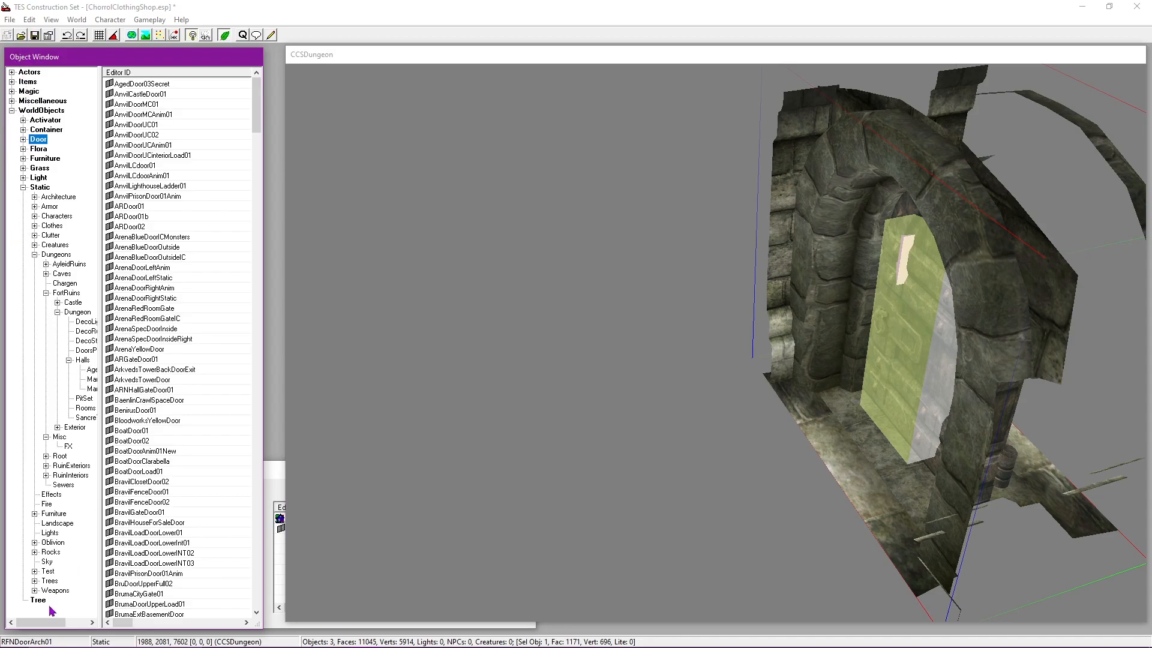
drag(53, 622, 94, 625)
click(65, 369)
click(71, 379)
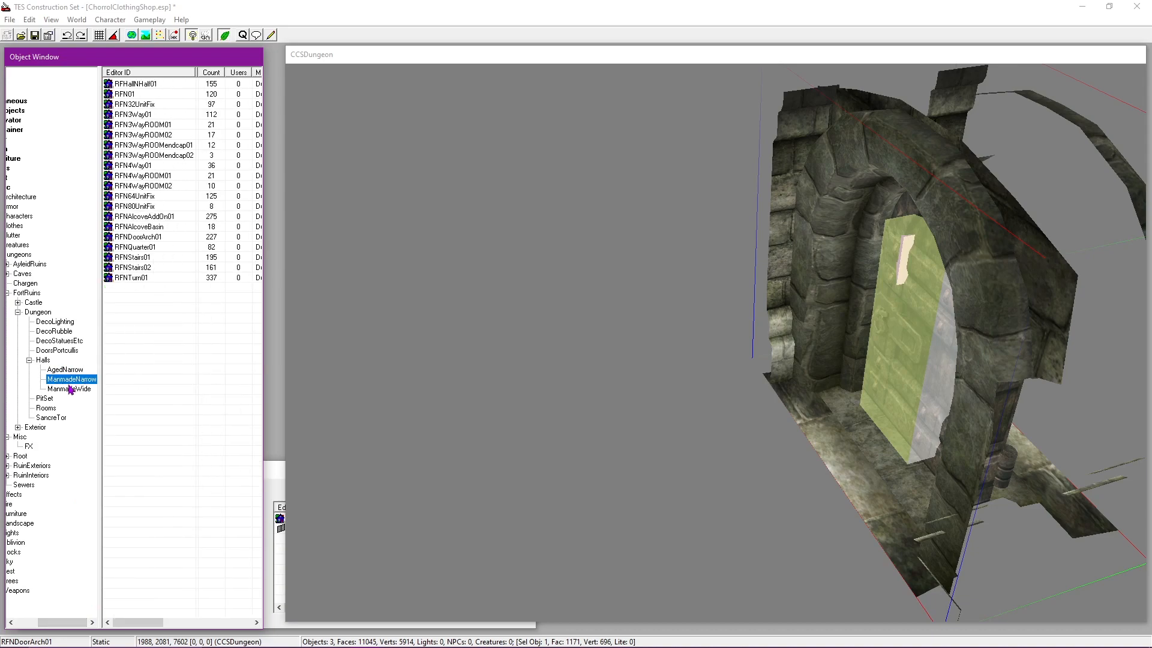
scroll(795, 370, up, 2)
double_click(868, 367)
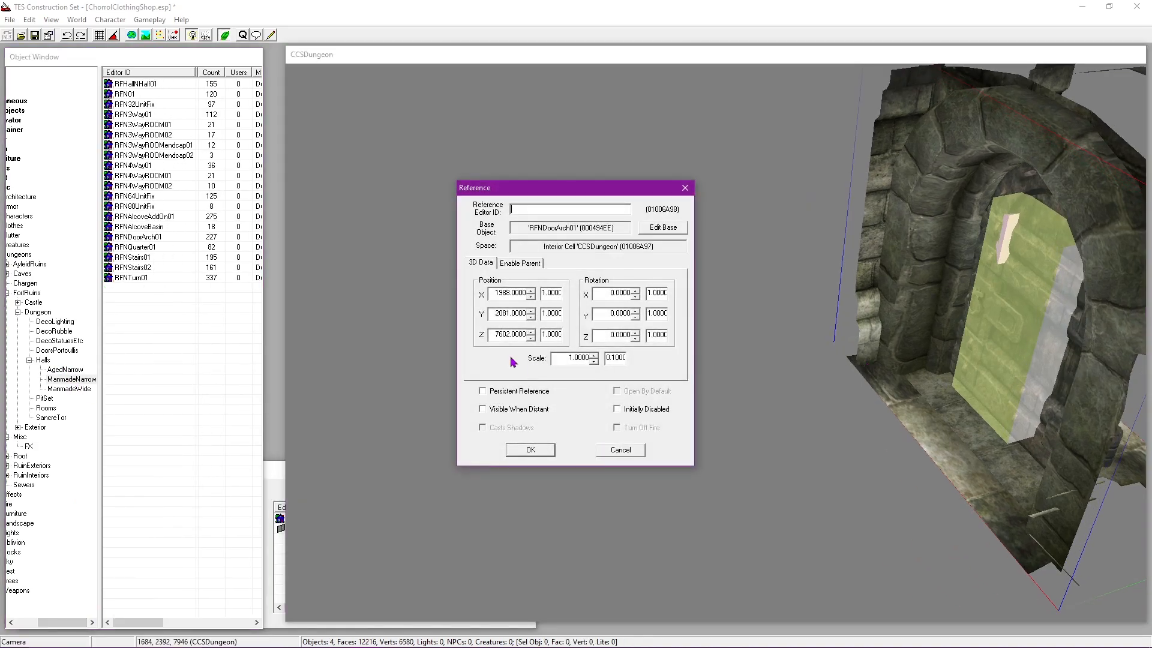
click(627, 454)
click(47, 70)
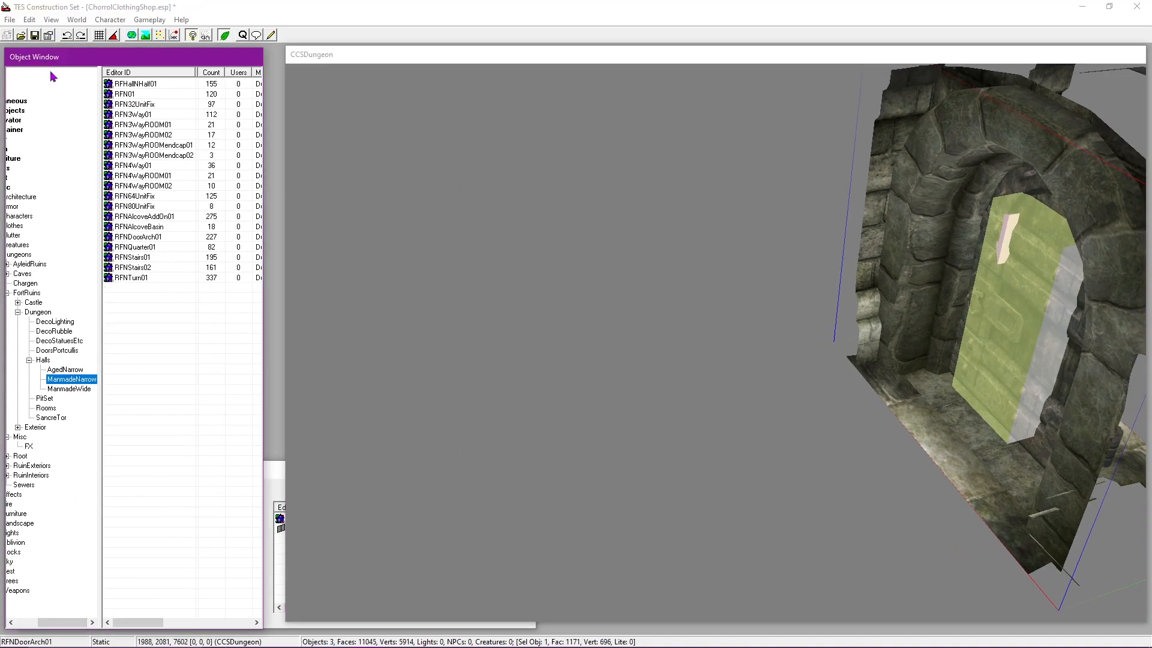
middle_drag(587, 387, 572, 374)
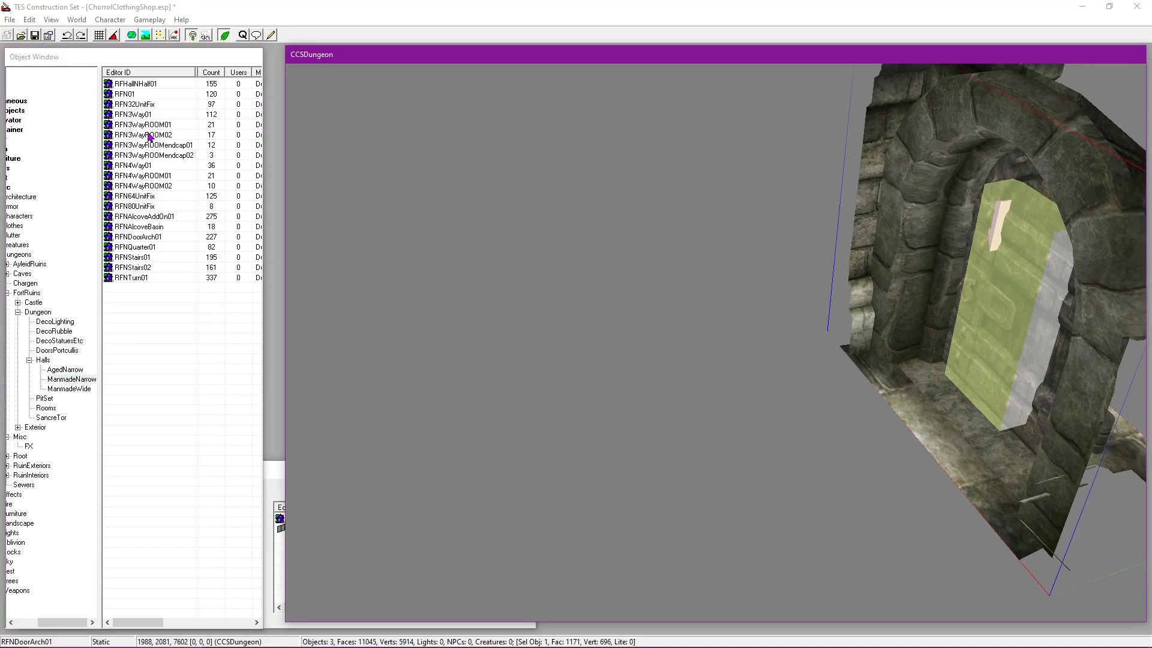
Step: Place an RFN01 hall piece beside the door arch and set its Z position to 7602
drag(127, 94, 550, 384)
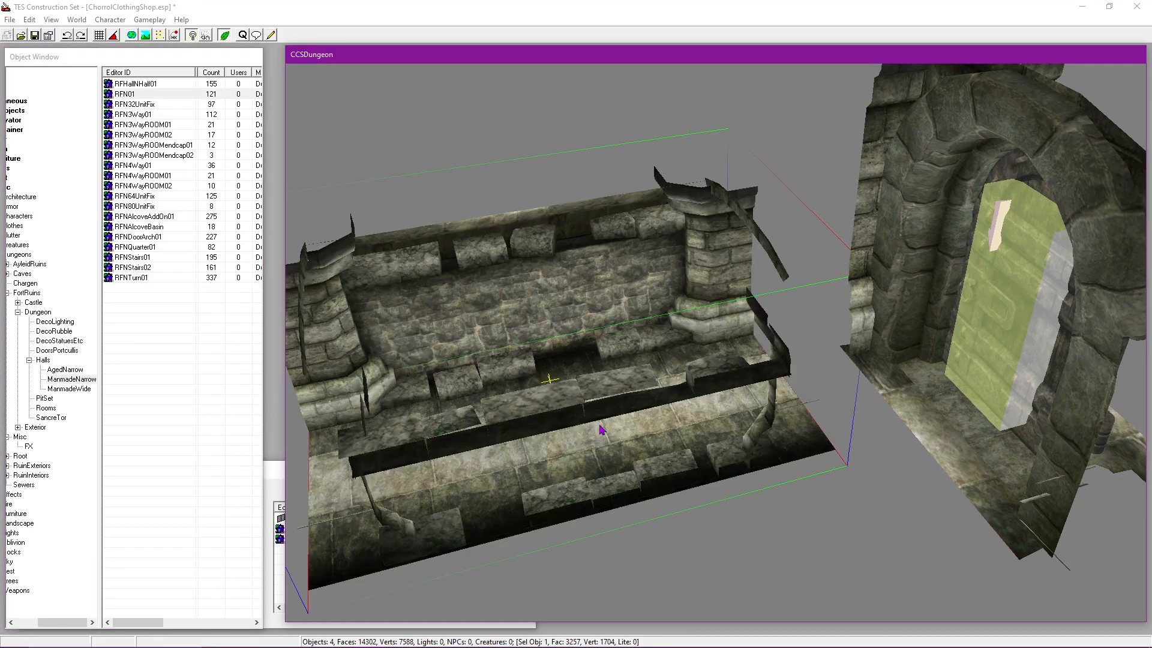
drag(592, 419, 638, 493)
double_click(620, 434)
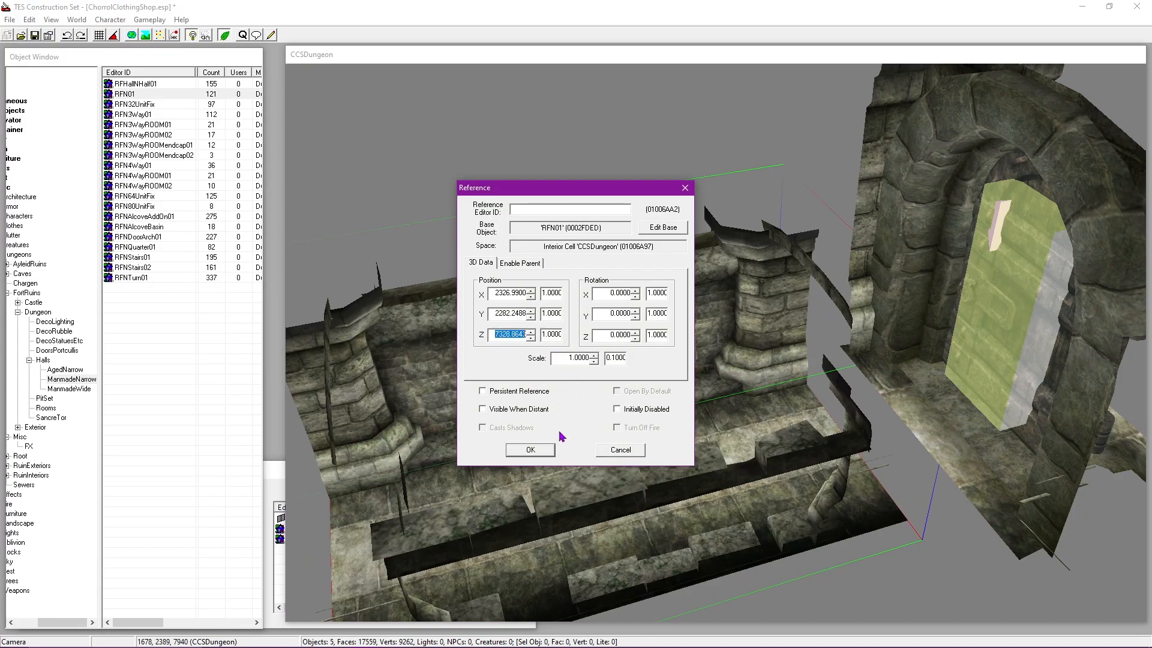
click(523, 451)
Step: Slide the RFN01 hall piece up against the door arch, to about X 2052, Y 2404
drag(682, 337, 590, 537)
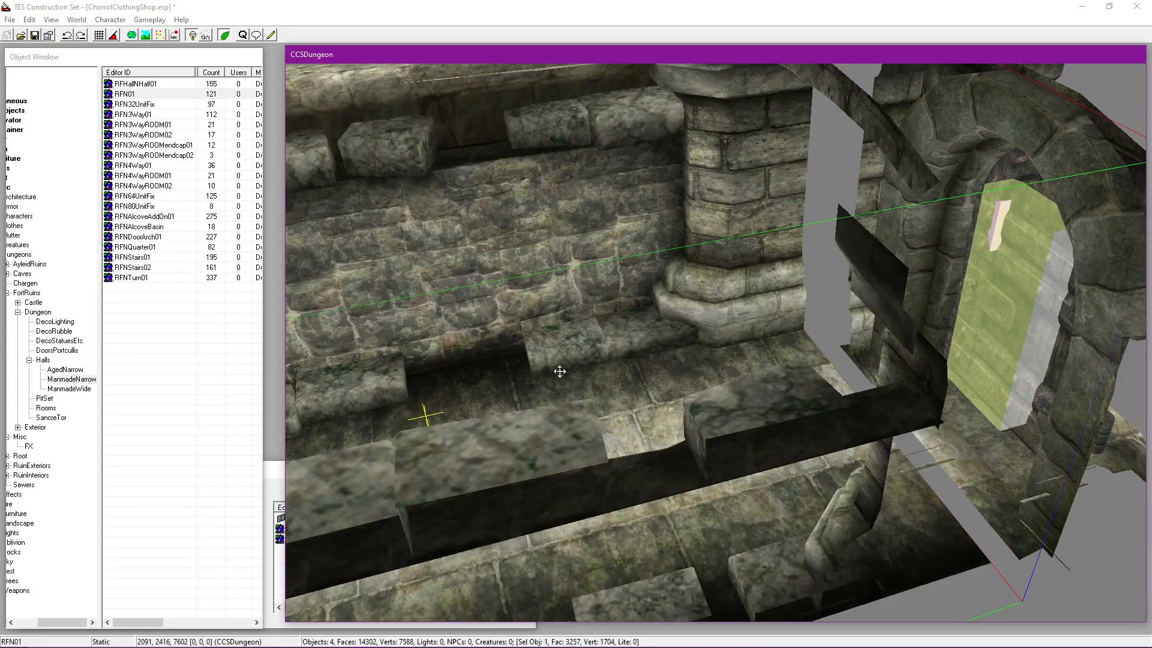
drag(560, 372, 609, 425)
scroll(580, 365, down, 1)
shift+middle_drag(580, 366, 804, 291)
shift+middle_drag(781, 337, 732, 342)
scroll(733, 342, up, 1)
drag(732, 342, 754, 350)
shift+middle_drag(754, 351, 684, 281)
scroll(653, 354, up, 2)
drag(635, 293, 609, 289)
scroll(627, 310, up, 1)
scroll(609, 290, up, 1)
middle_drag(609, 290, 610, 319)
drag(610, 318, 623, 308)
scroll(662, 350, up, 1)
Step: Set the hall piece's position to X 2052 and Y 2401 to close the gap with the door arch
double_click(672, 344)
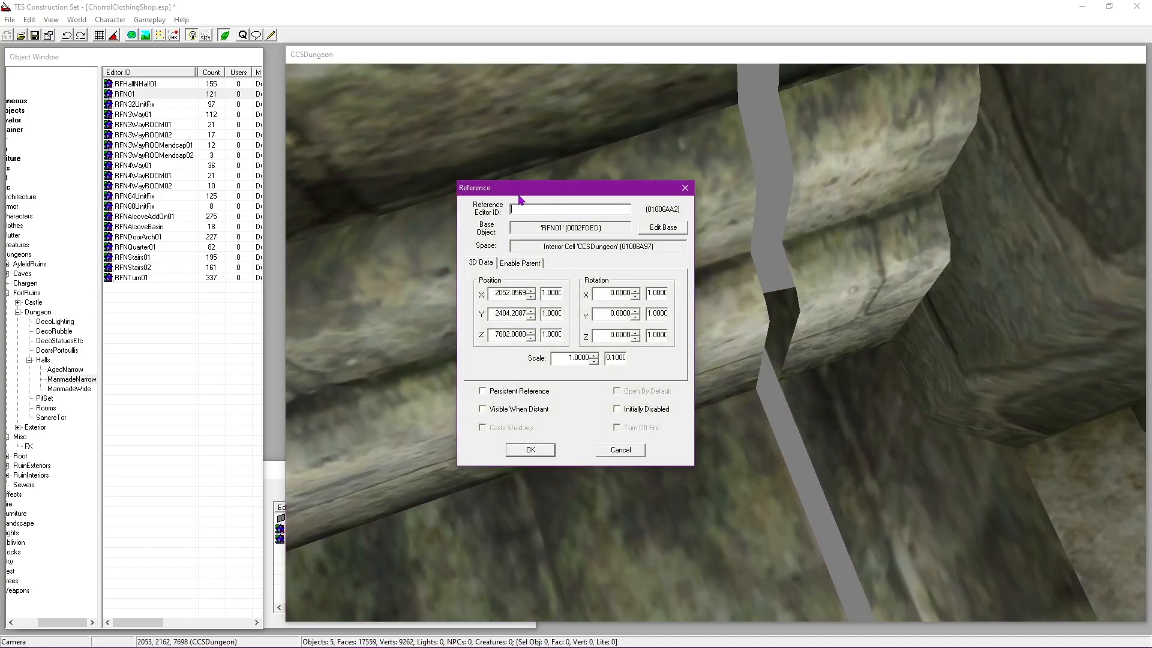
drag(519, 191, 360, 188)
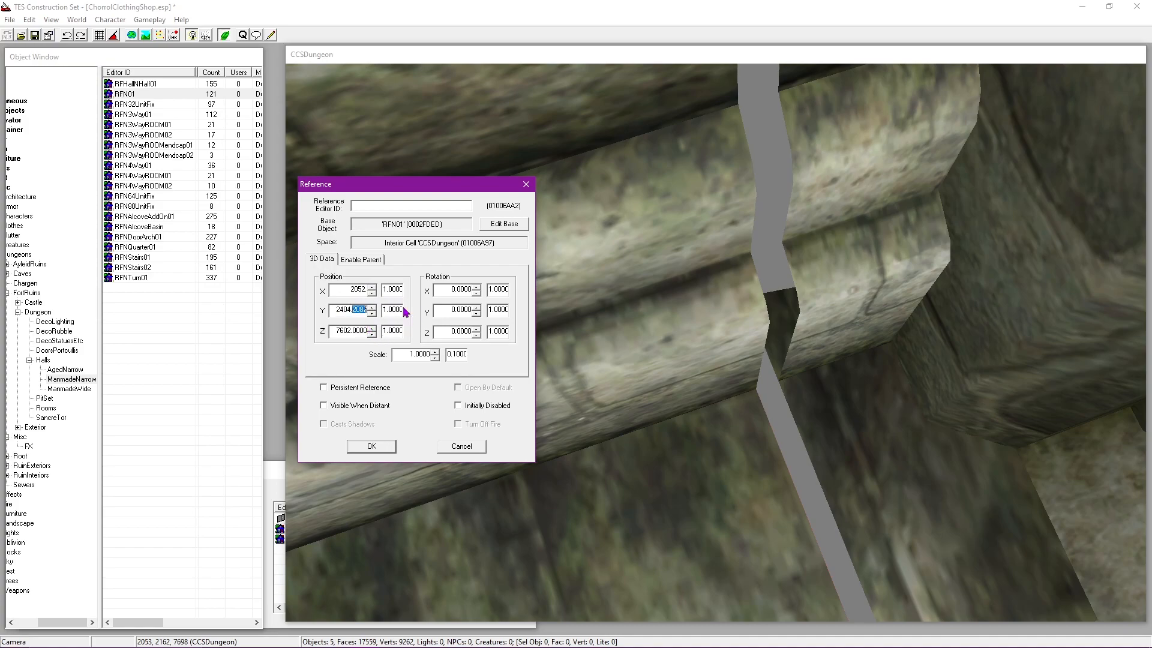
click(372, 313)
click(372, 313)
click(372, 312)
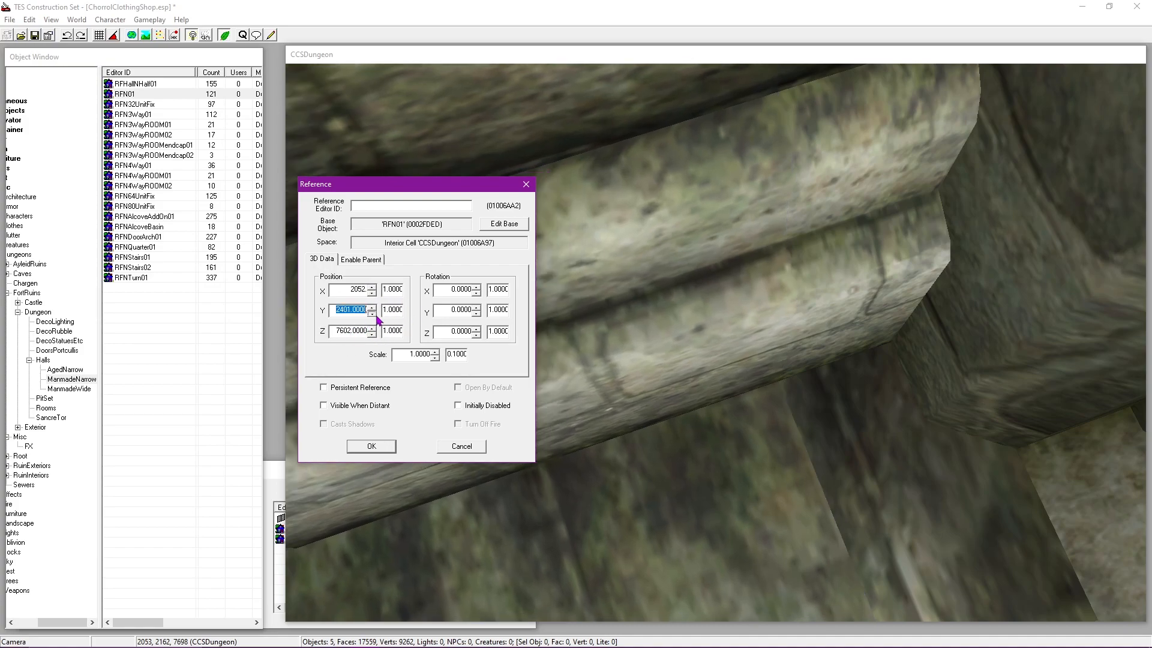
click(372, 293)
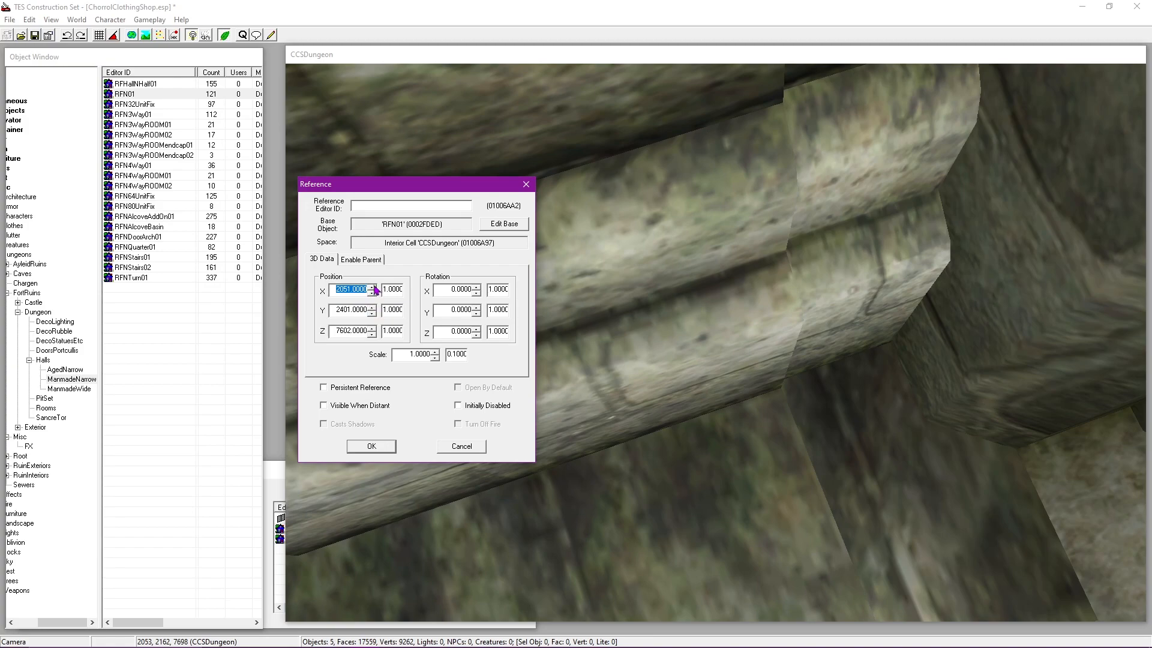
click(372, 287)
click(373, 310)
click(373, 310)
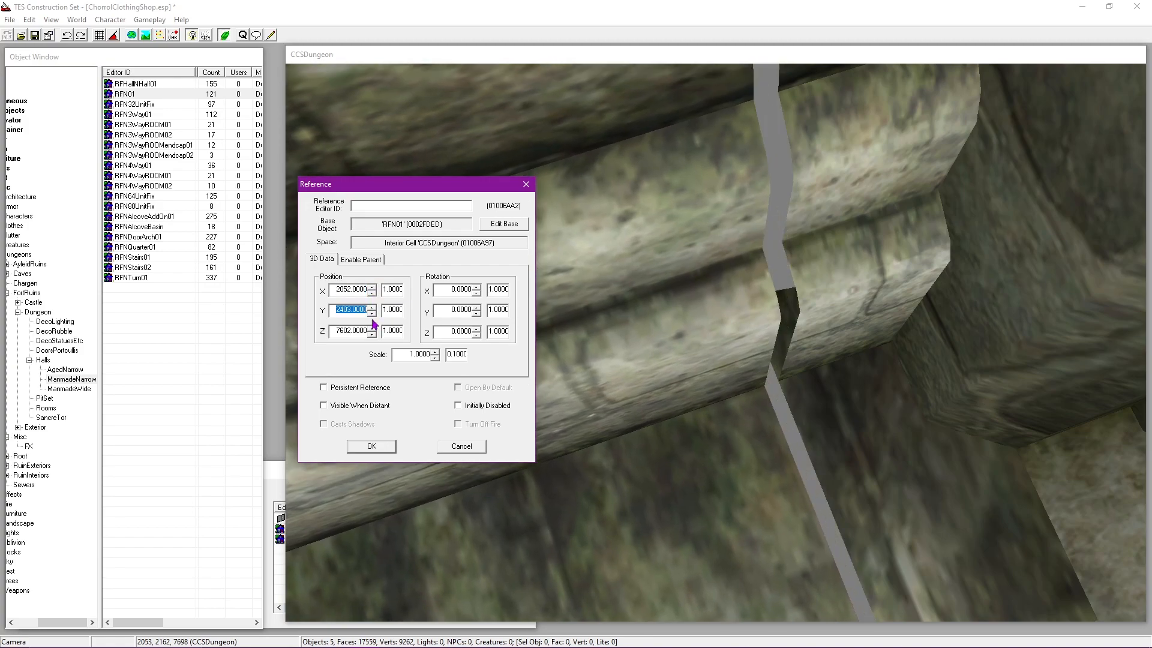
click(372, 313)
click(372, 313)
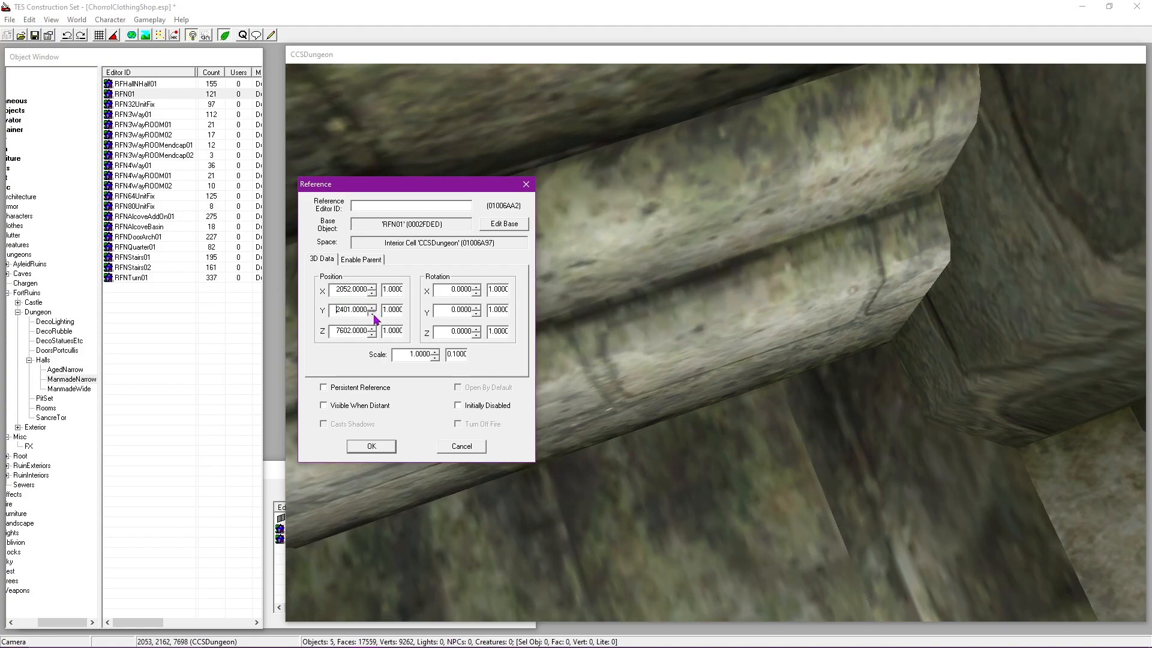
click(368, 450)
Step: Move the door marker in front of the dungeon door to about X 1990, Y 2154, Z 7586, turned to about 1 degree, and save the plugin
scroll(514, 368, down, 8)
shift+middle_drag(514, 360, 784, 385)
scroll(804, 311, down, 3)
key(a)
key(a)
scroll(784, 385, up, 3)
click(784, 386)
scroll(797, 329, up, 3)
shift+middle_drag(797, 329, 732, 402)
scroll(732, 401, down, 3)
drag(732, 401, 639, 543)
right_drag(645, 497, 712, 495)
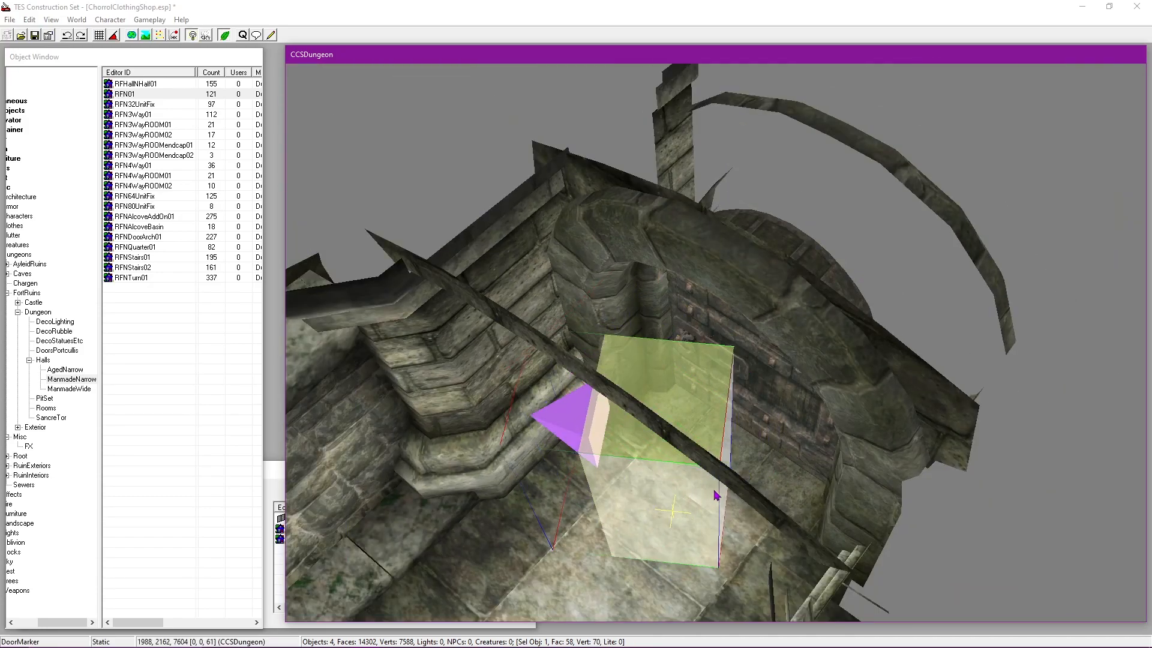
shift+middle_drag(771, 482, 694, 455)
drag(694, 456, 703, 454)
scroll(703, 455, up, 2)
shift+middle_drag(703, 454, 738, 412)
drag(738, 412, 742, 457)
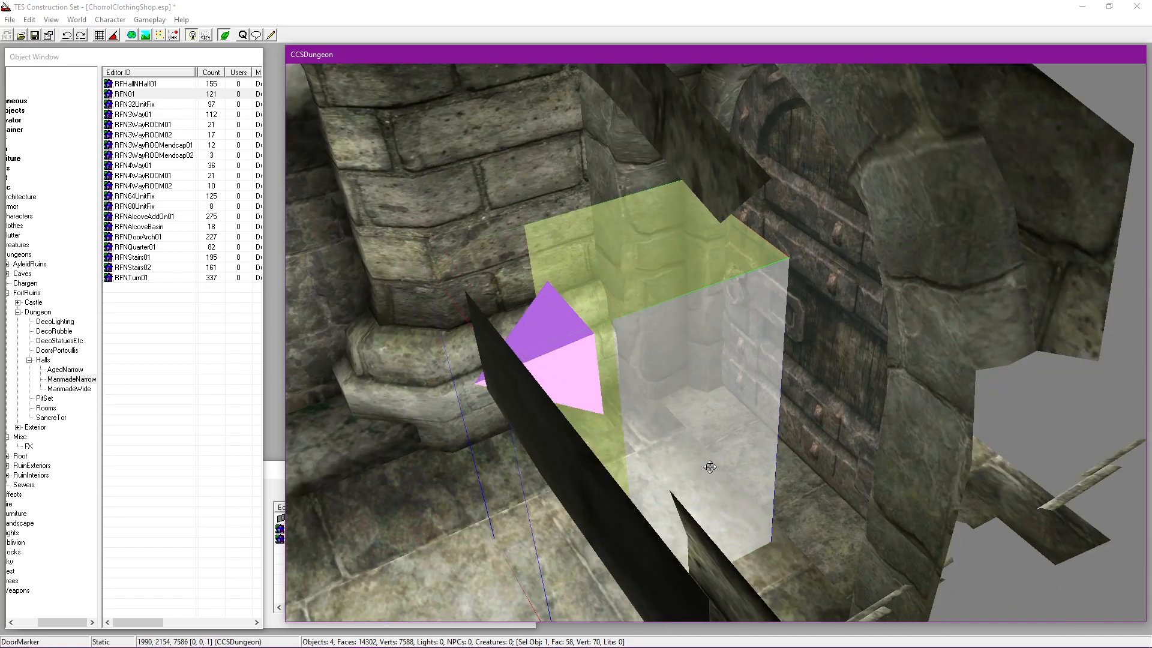
click(35, 37)
Step: Place an RFN3Way01 junction piece past the open end of the RFN01 hall piece
middle_drag(385, 364, 661, 367)
scroll(660, 368, down, 5)
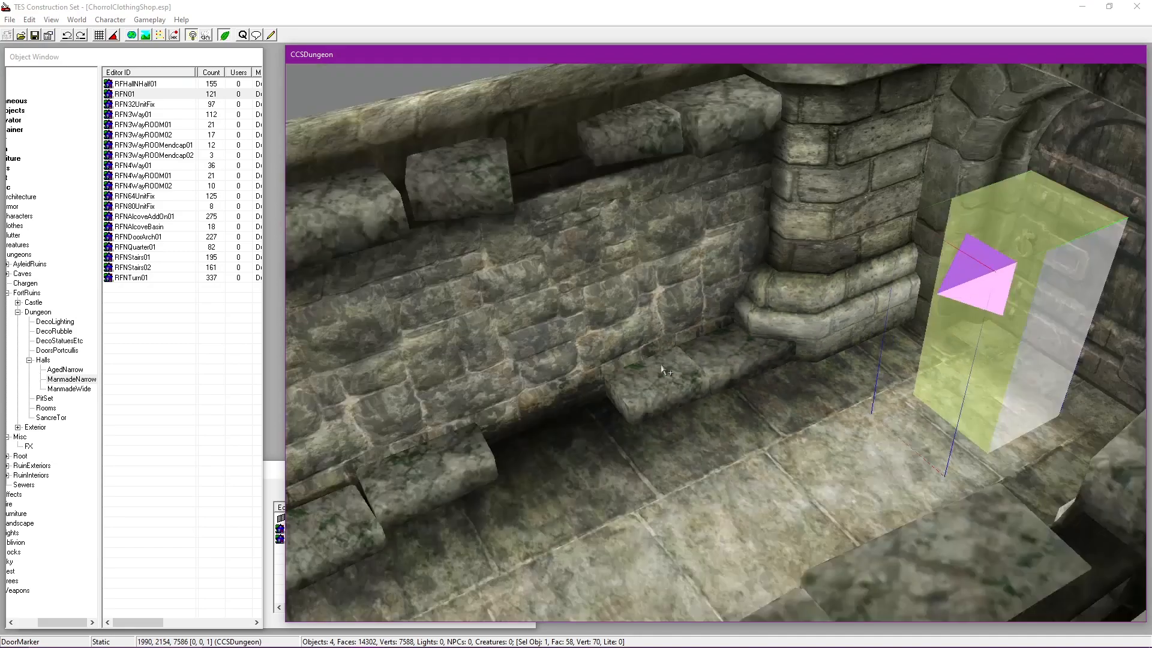
middle_drag(453, 430, 840, 288)
click(683, 359)
scroll(684, 360, down, 3)
shift+middle_drag(684, 360, 802, 290)
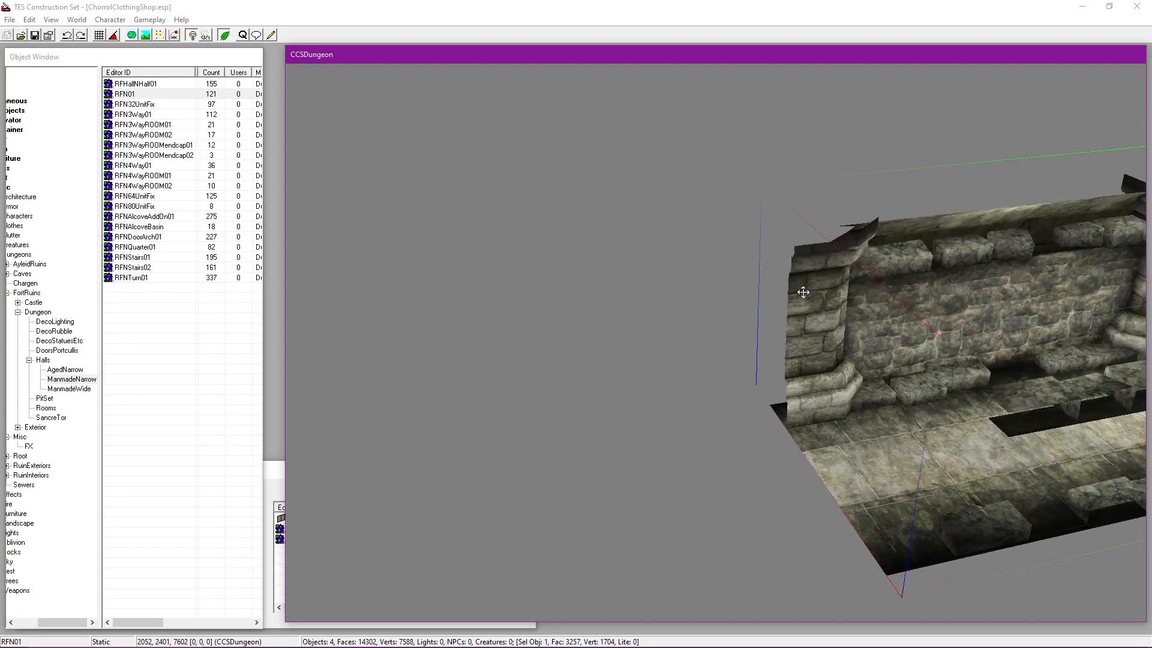
click(16, 65)
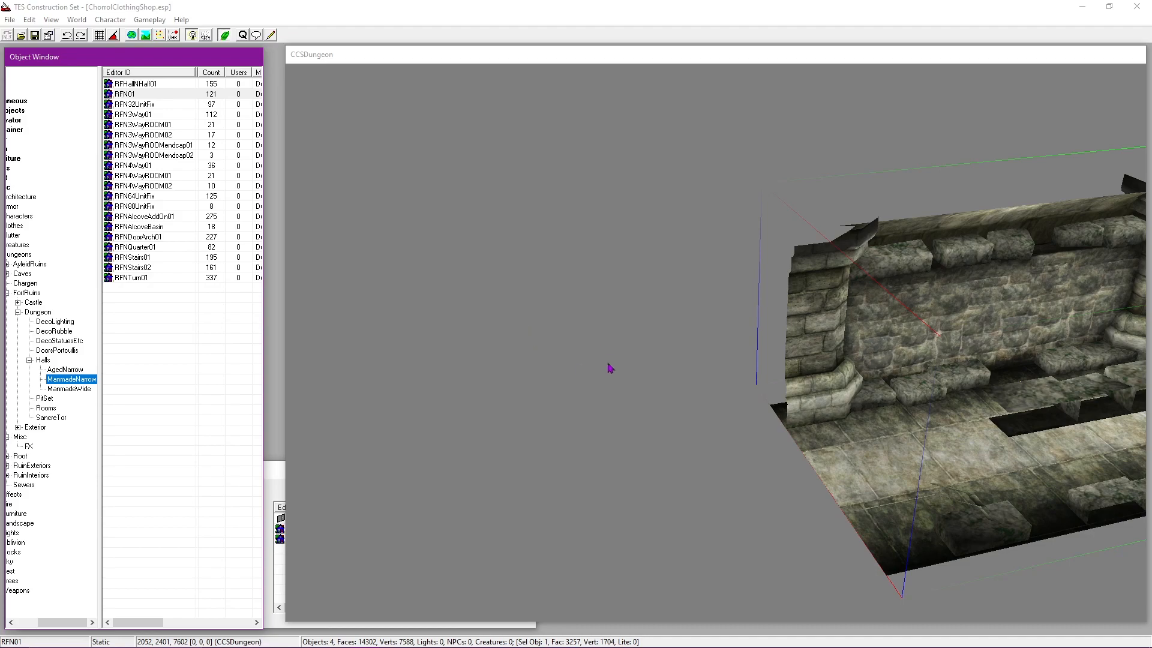
middle_drag(604, 352, 621, 337)
drag(134, 119, 519, 462)
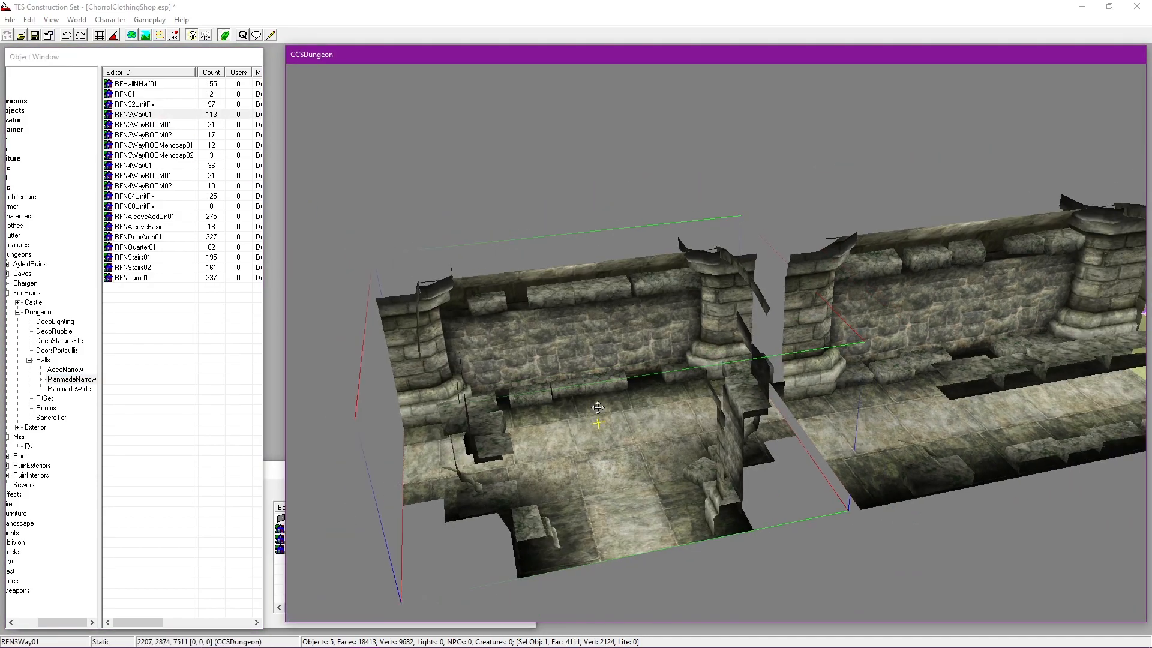
Step: Set the three-way junction's Z position to 7602 and its Z rotation to 270 degrees
double_click(487, 339)
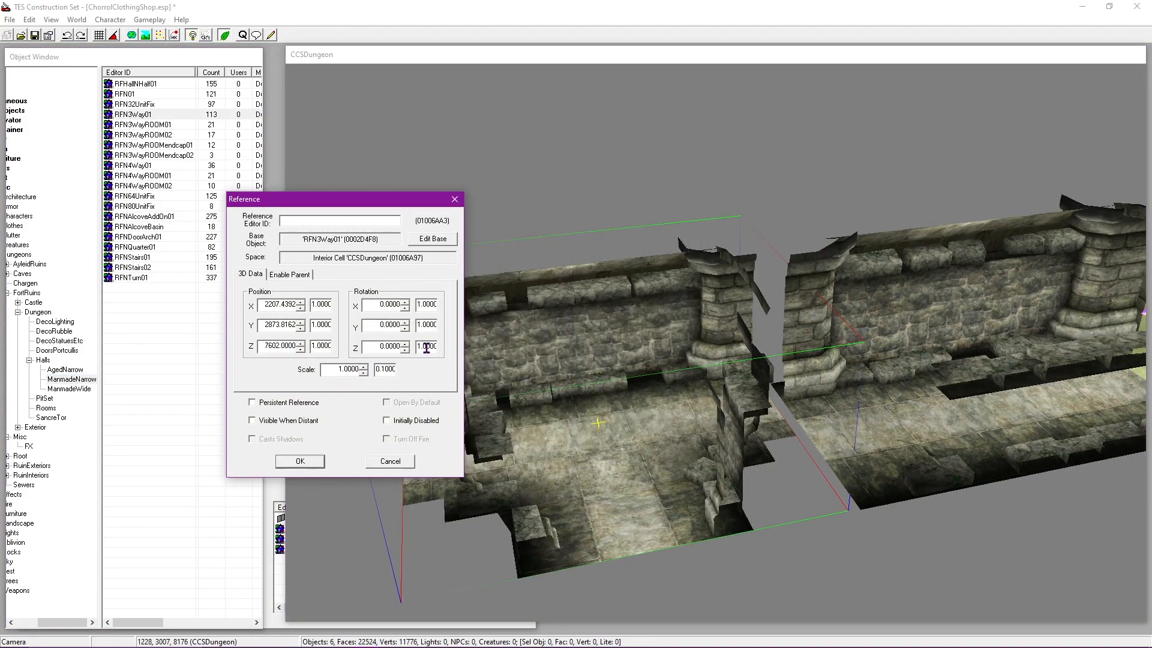
drag(425, 347, 382, 345)
text(90)
click(406, 351)
click(304, 459)
Step: Slide the three-way junction close to the open end of the hall piece, to about X 1992, Y 2916
drag(658, 410, 776, 429)
scroll(776, 430, up, 10)
middle_drag(776, 430, 668, 440)
drag(669, 440, 718, 419)
scroll(717, 419, up, 5)
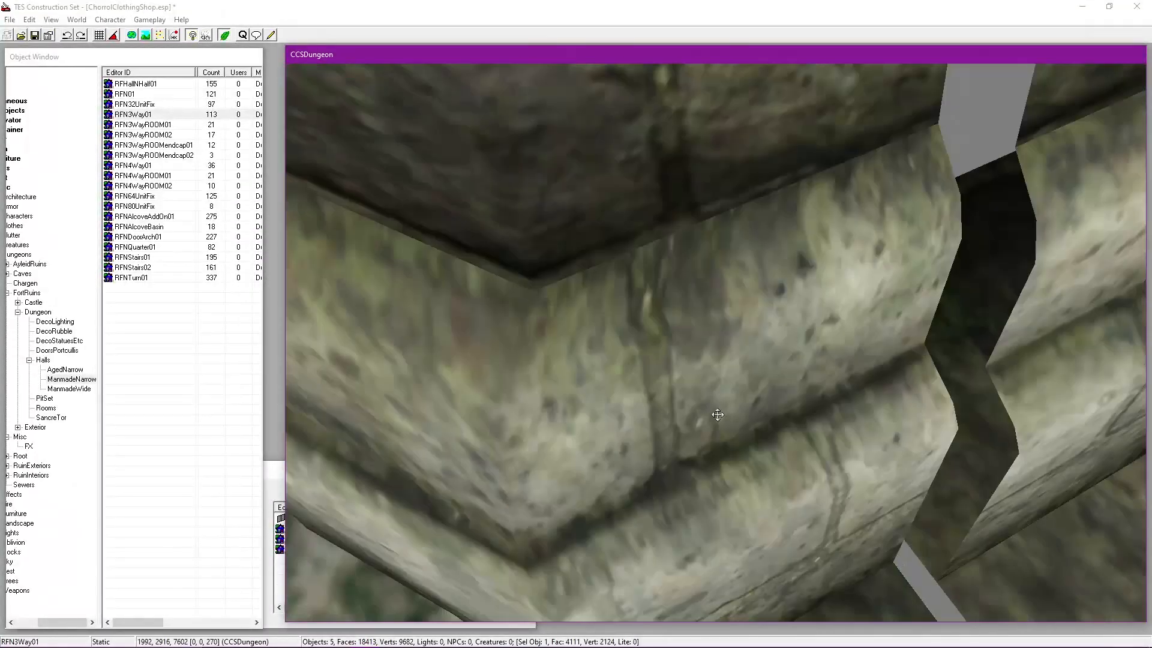
middle_drag(718, 419, 628, 406)
Step: Set the three-way junction's position to X 1988 and Y 2913 so it meets the hall piece, and save the plugin
double_click(629, 406)
drag(200, 310, 211, 330)
key(BackSpace)
click(215, 334)
click(215, 334)
click(215, 328)
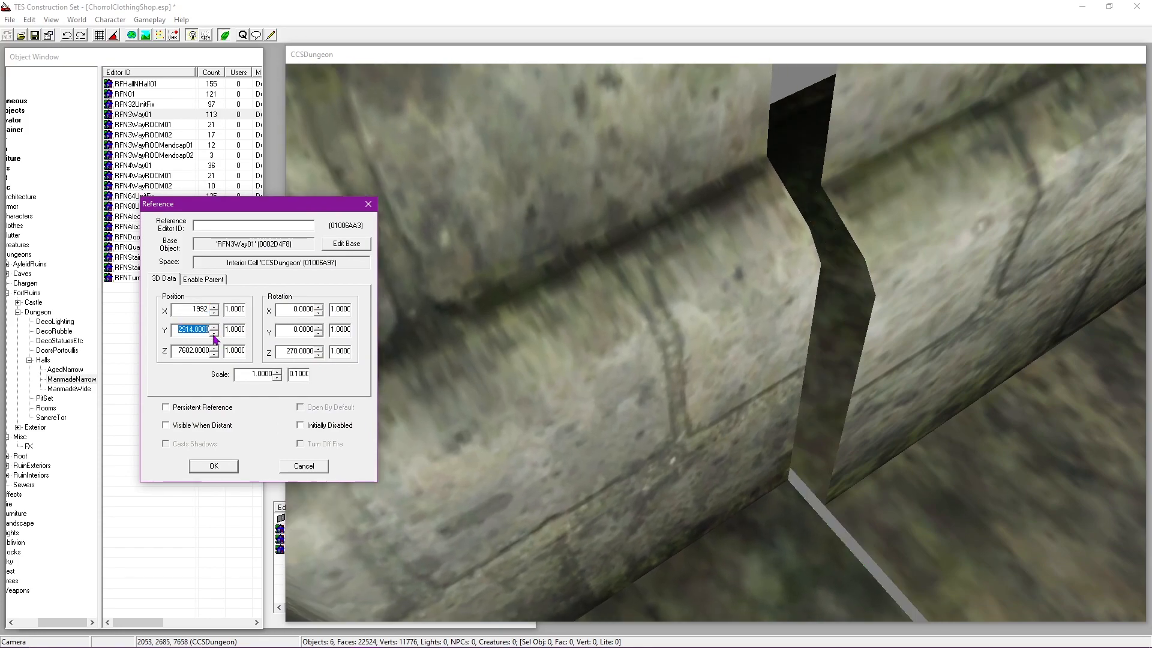
click(214, 334)
click(214, 313)
click(215, 315)
click(214, 314)
click(215, 314)
click(214, 333)
click(214, 327)
click(231, 466)
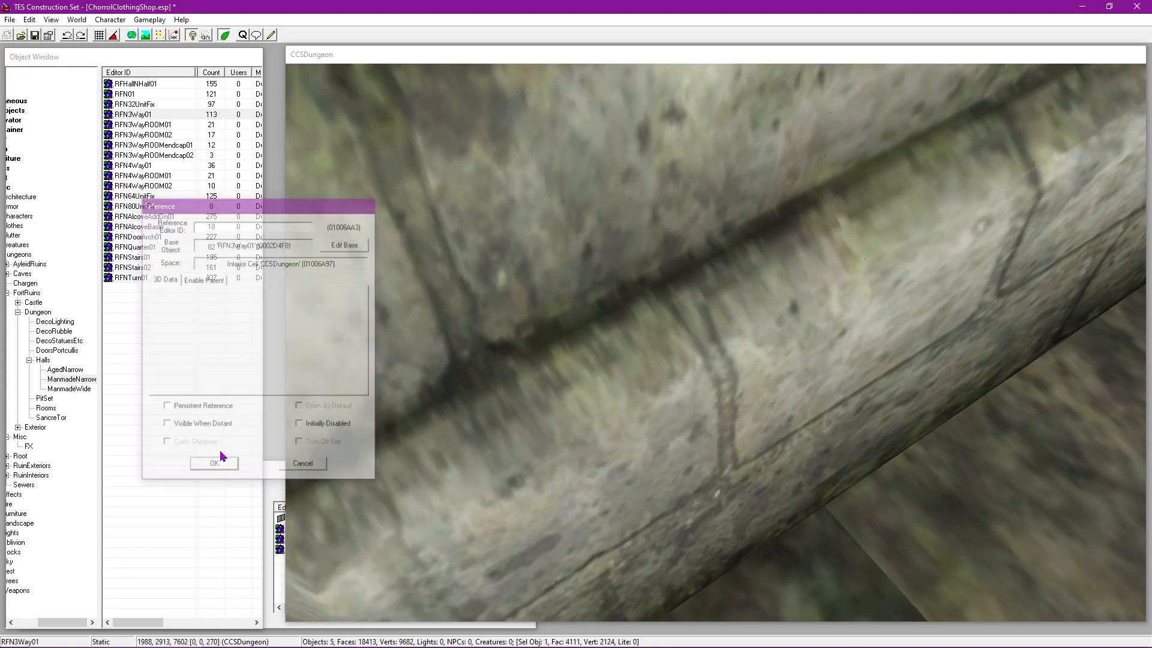
click(37, 40)
Step: Examine the assembled corridor from several angles, checking the junction, the hall walls and the way to the door
click(468, 180)
key(shift)
scroll(630, 315, down, 8)
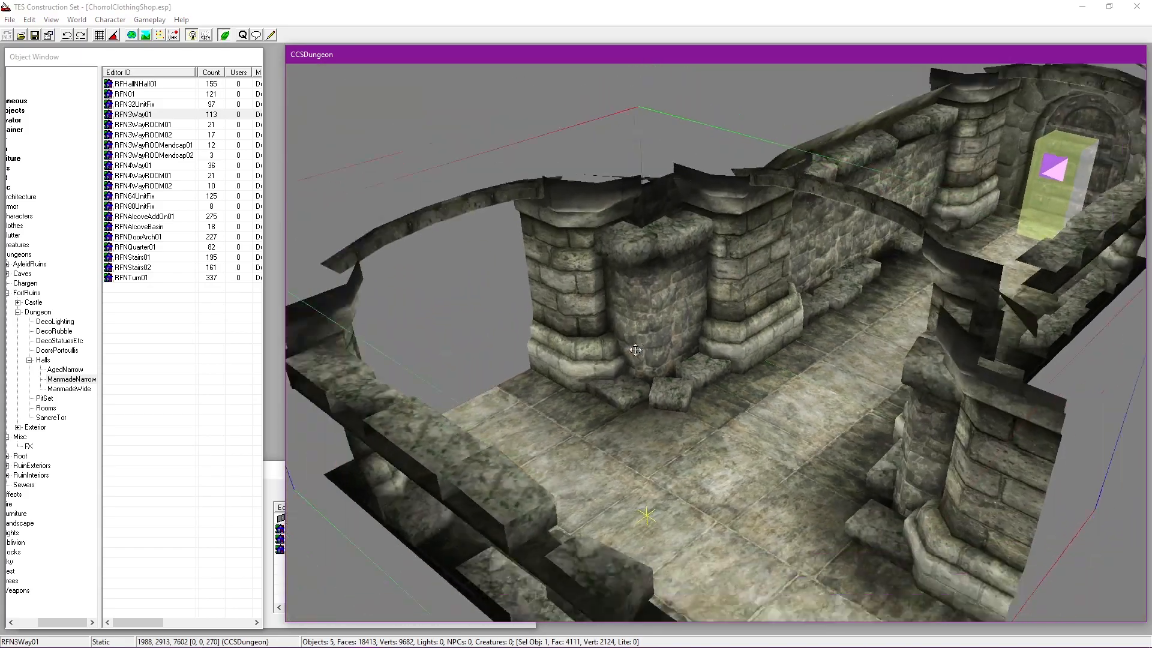
key(shift)
scroll(726, 335, up, 4)
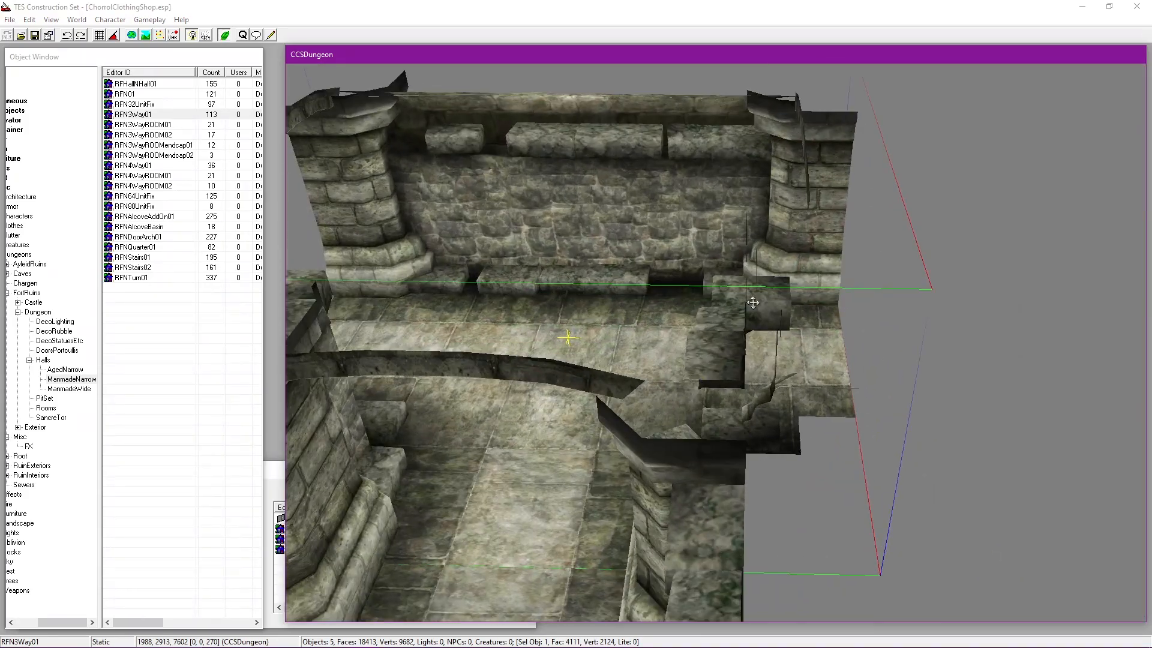
key(shift)
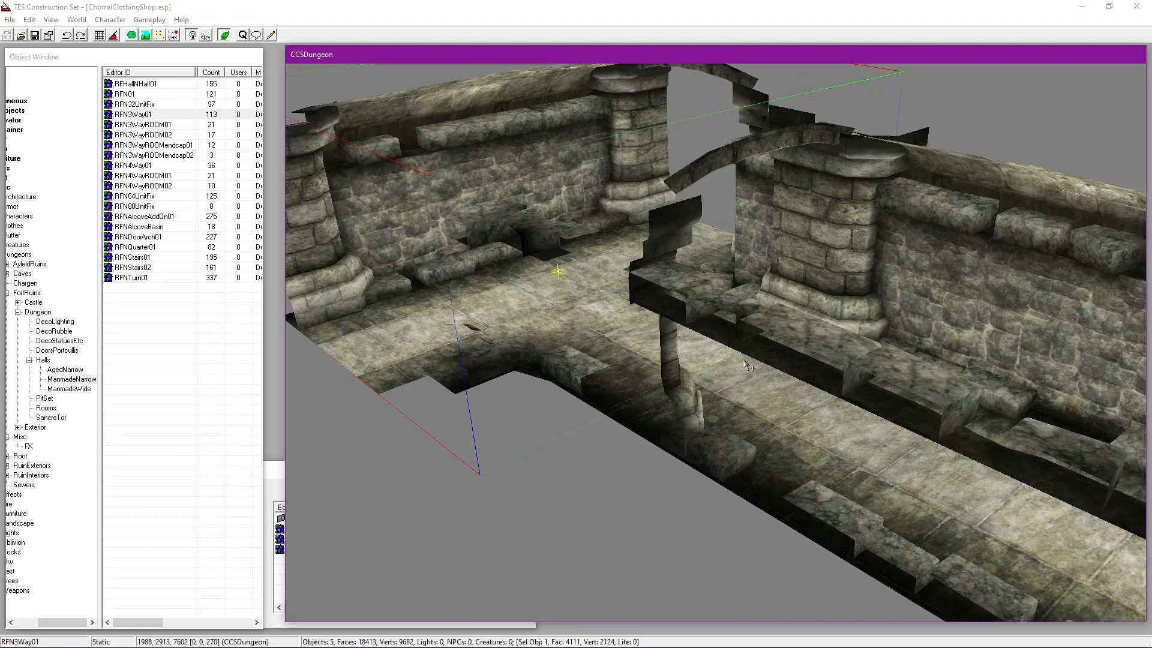
key(shift)
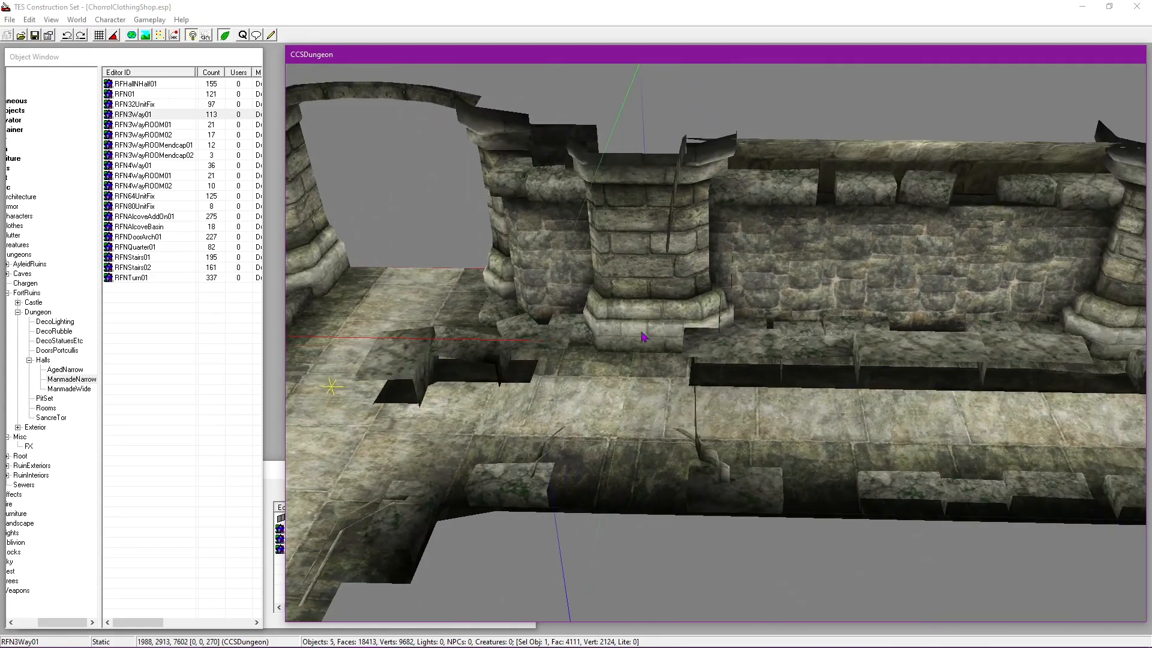
scroll(874, 370, up, 5)
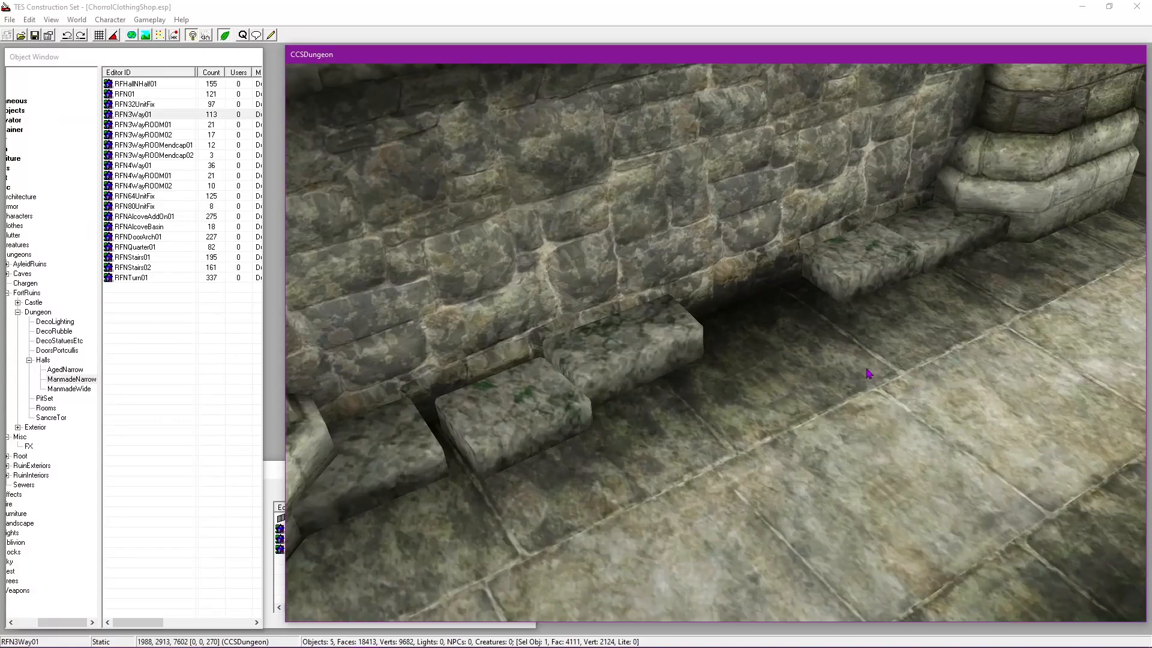
key(shift)
key(shift)
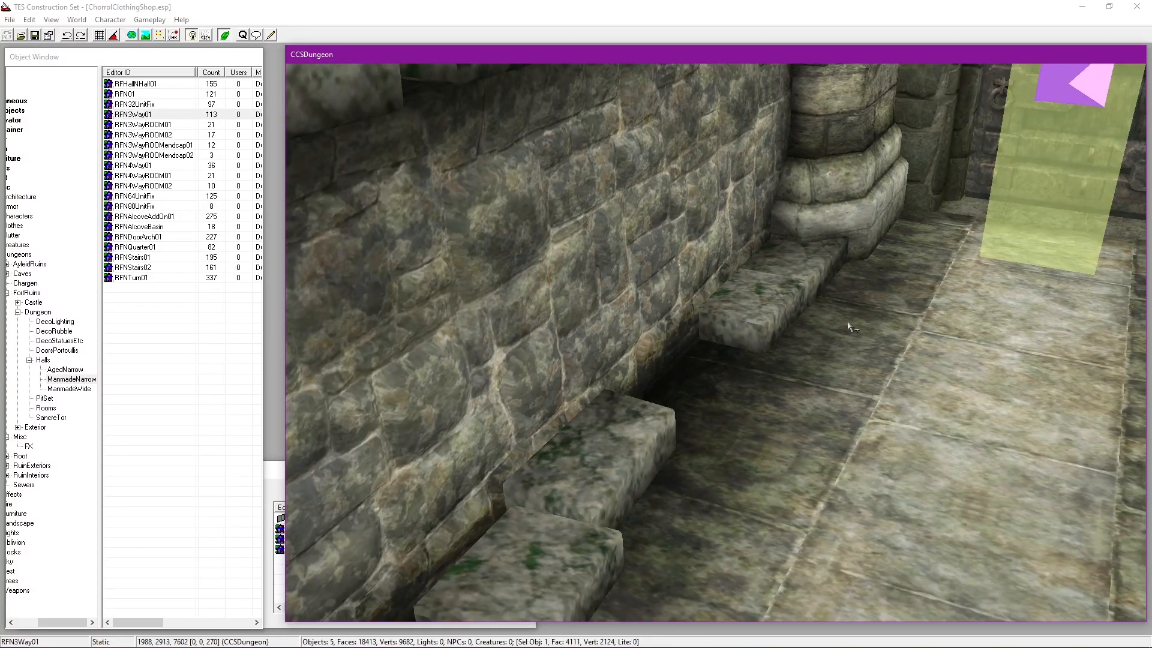
scroll(810, 363, down, 3)
key(shift)
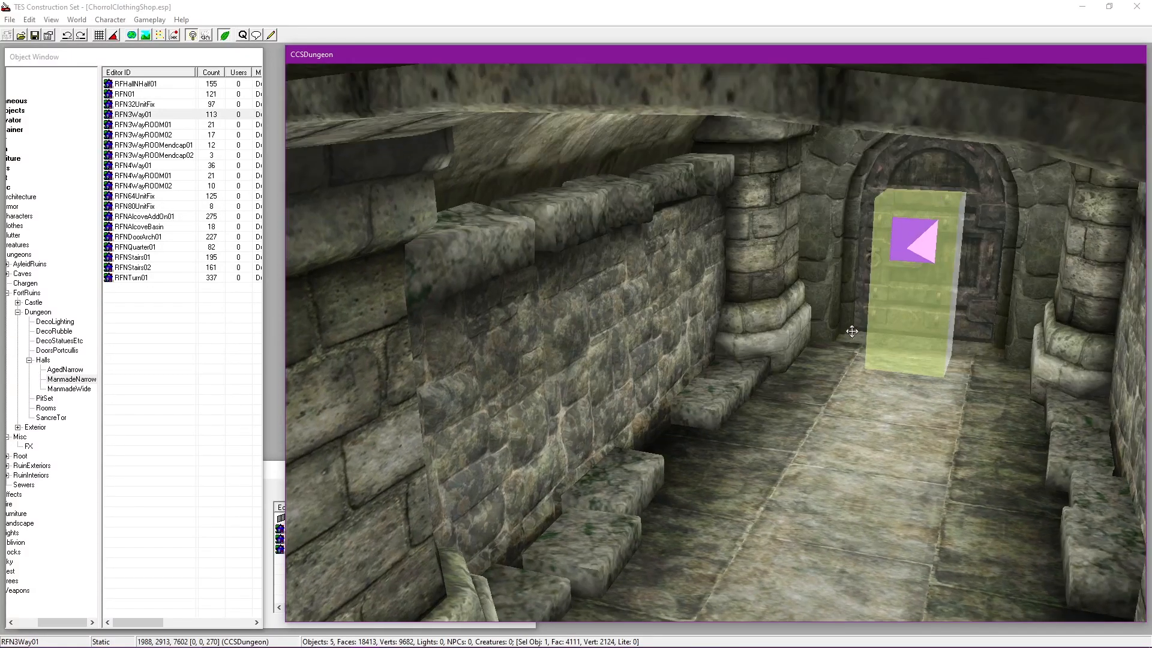
scroll(800, 391, up, 4)
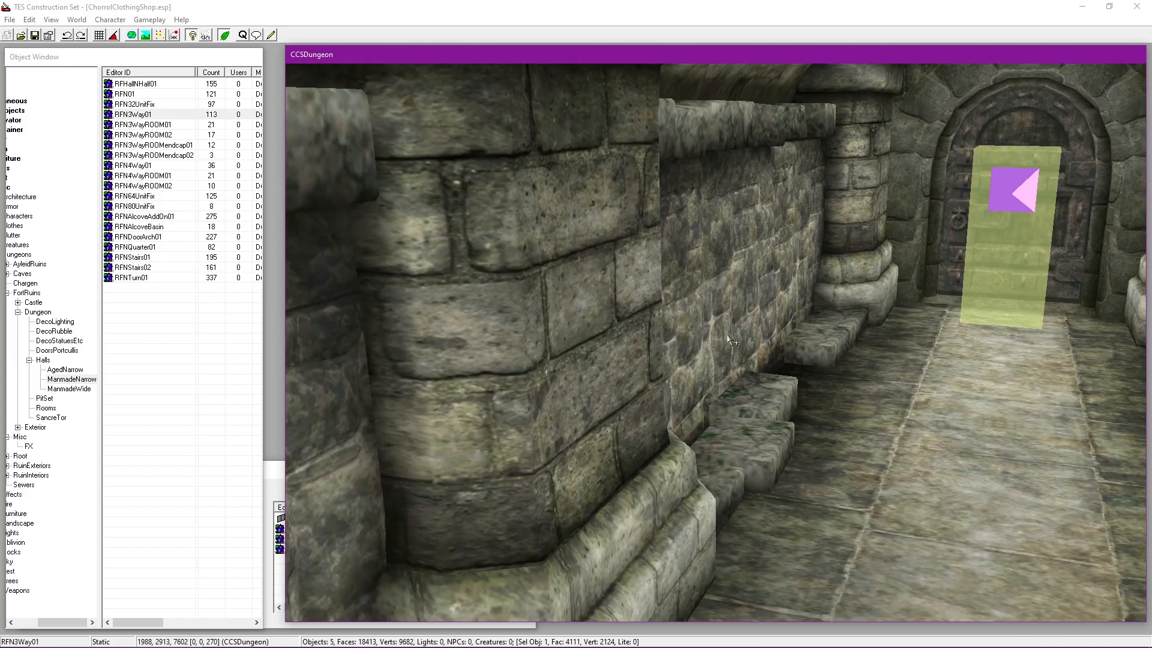
key(shift)
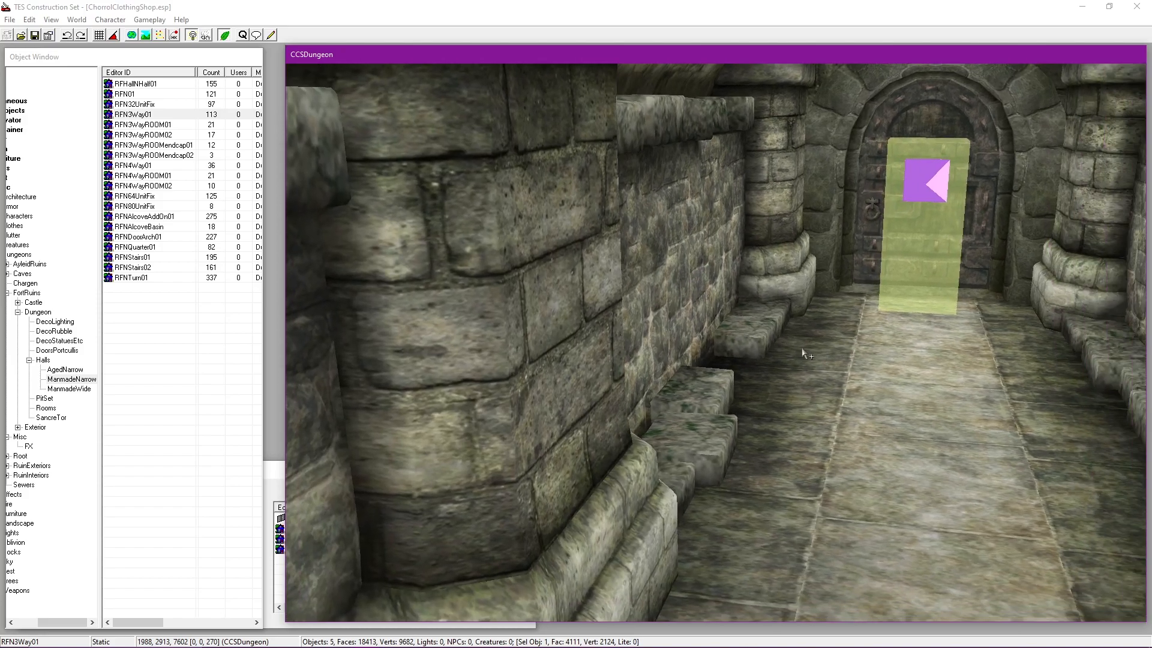
Step: List the DecoLighting pieces of the FortRuins dungeon set, and try out RFHallWFireBrazier01 in the corridor before deleting it
click(36, 60)
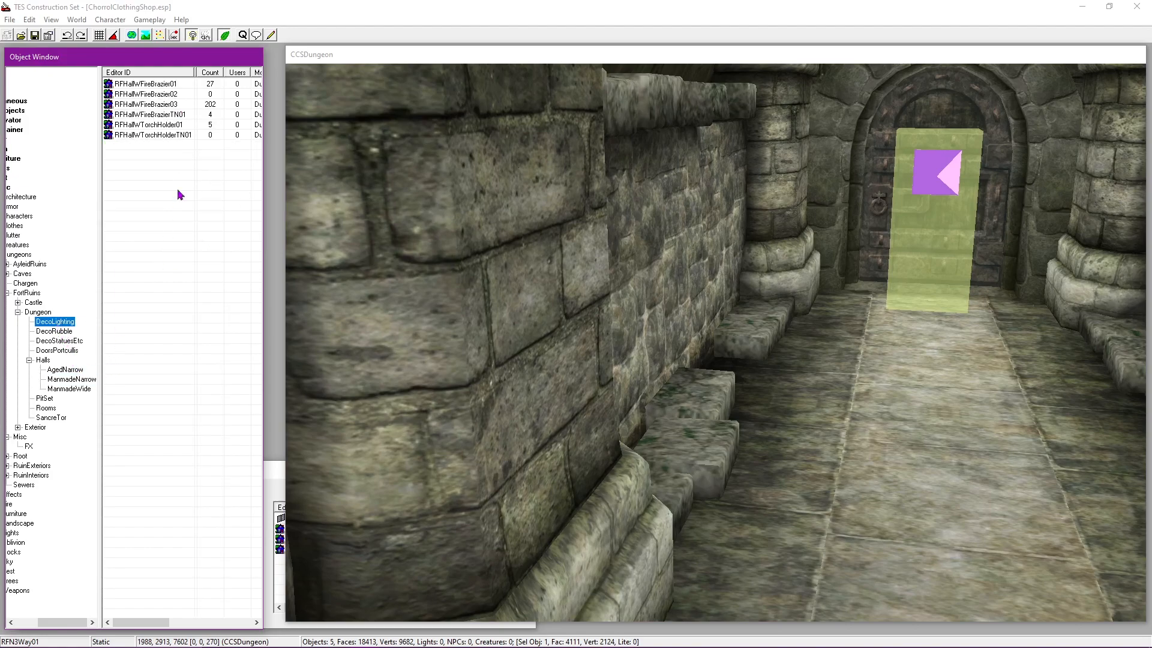
drag(161, 87, 680, 370)
key(Delete)
Step: Try RFHallWFireBrazier02 on the corridor wall near the door, turned to about -77 degrees
drag(146, 94, 882, 258)
right_drag(1039, 220, 683, 219)
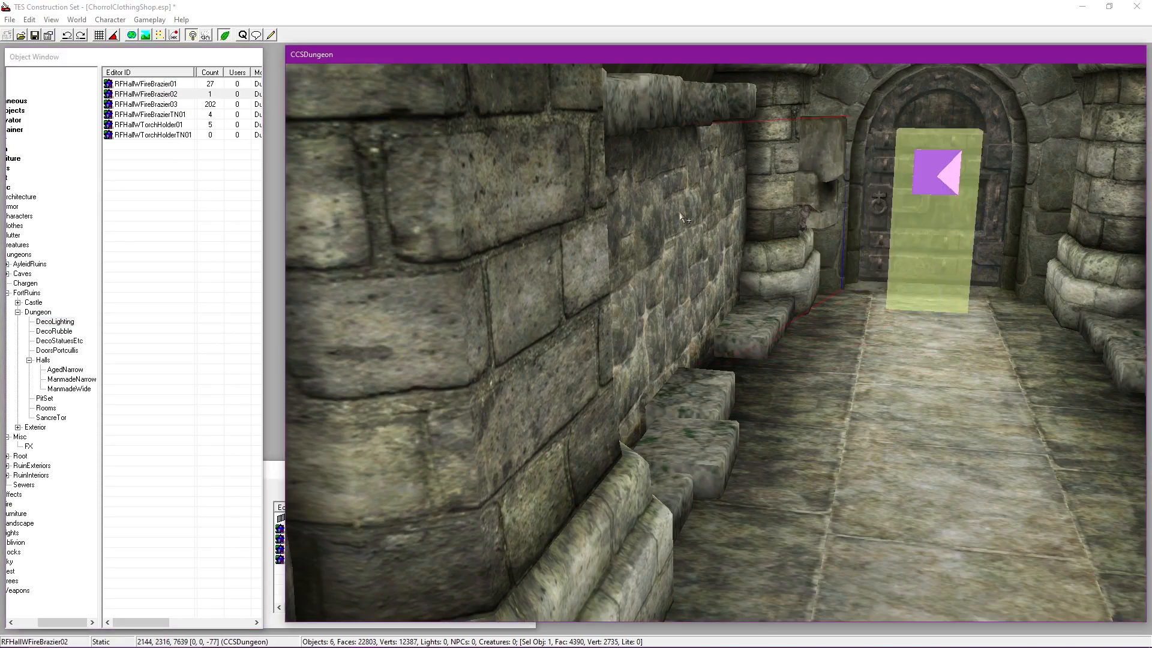
middle_drag(742, 297, 489, 236)
scroll(488, 236, down, 3)
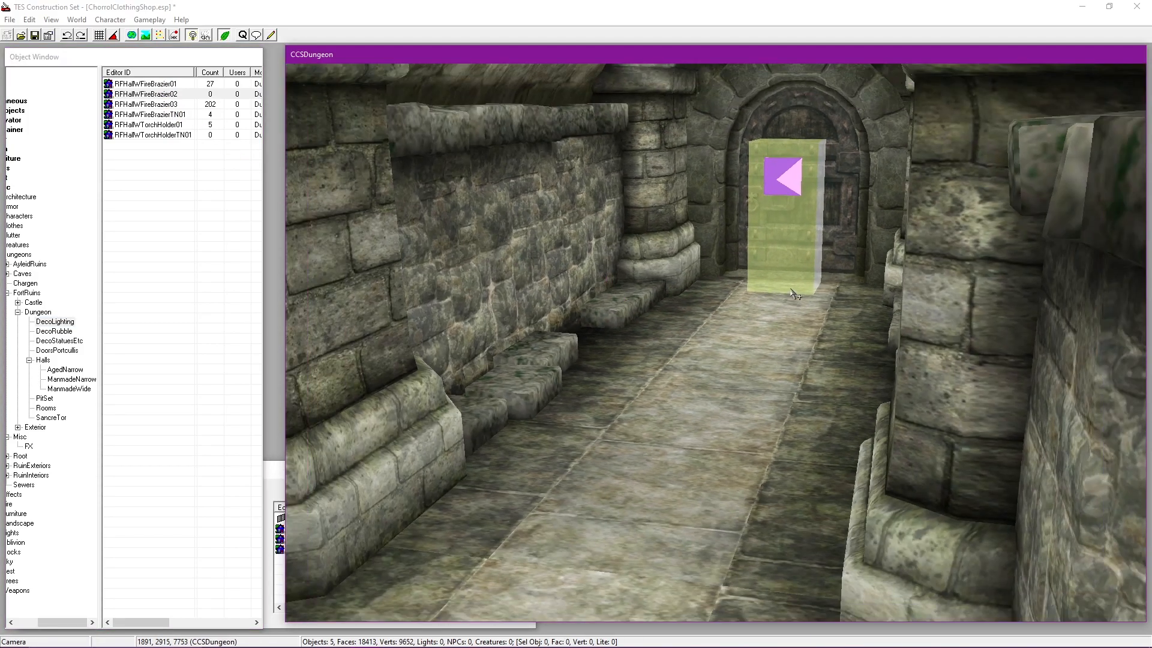
Step: Try another RFHallWFireBrazier02 in the corridor in front of the door, view it from above and delete it
click(780, 284)
scroll(813, 284, down, 1)
scroll(640, 287, down, 2)
shift+middle_drag(640, 286, 589, 271)
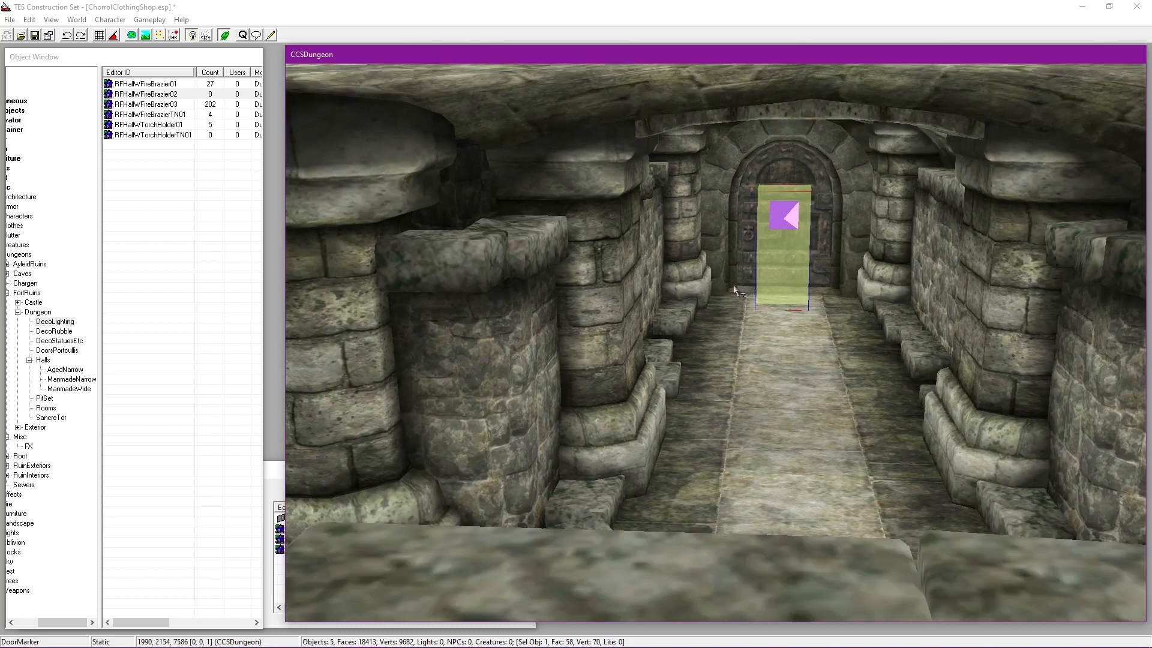
scroll(589, 271, up, 1)
drag(170, 96, 796, 339)
shift+middle_drag(802, 279, 836, 453)
drag(1040, 257, 1029, 472)
key(Delete)
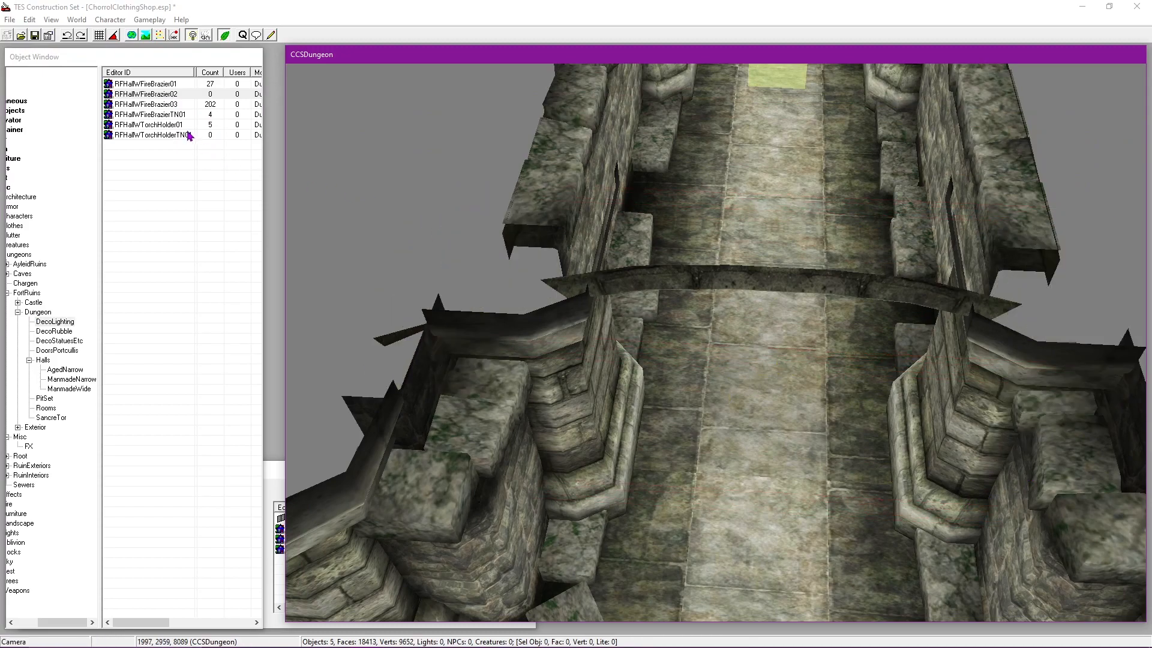
Step: Try out RFHallWFireBrazier01, RFHallWFireBrazierTN01, RFHallWTorchHolder01 and RFHallWTorchHolderTN01 in the corridor, deleting each rejected piece
drag(154, 89, 475, 241)
drag(737, 194, 955, 316)
key(Delete)
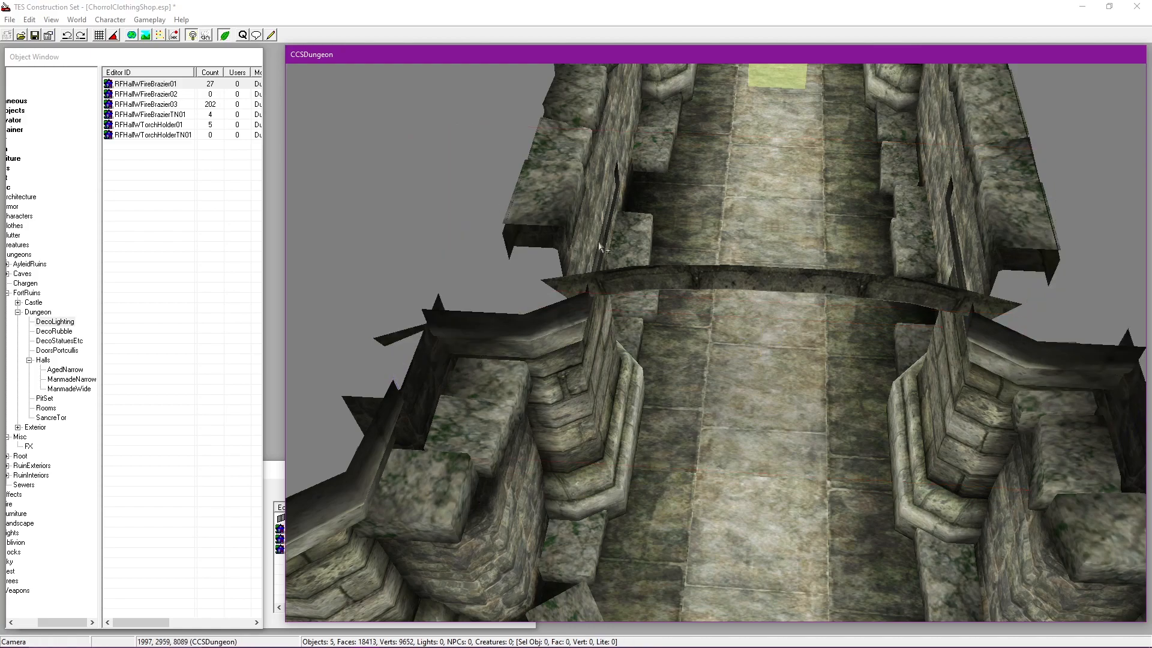
drag(155, 114, 466, 266)
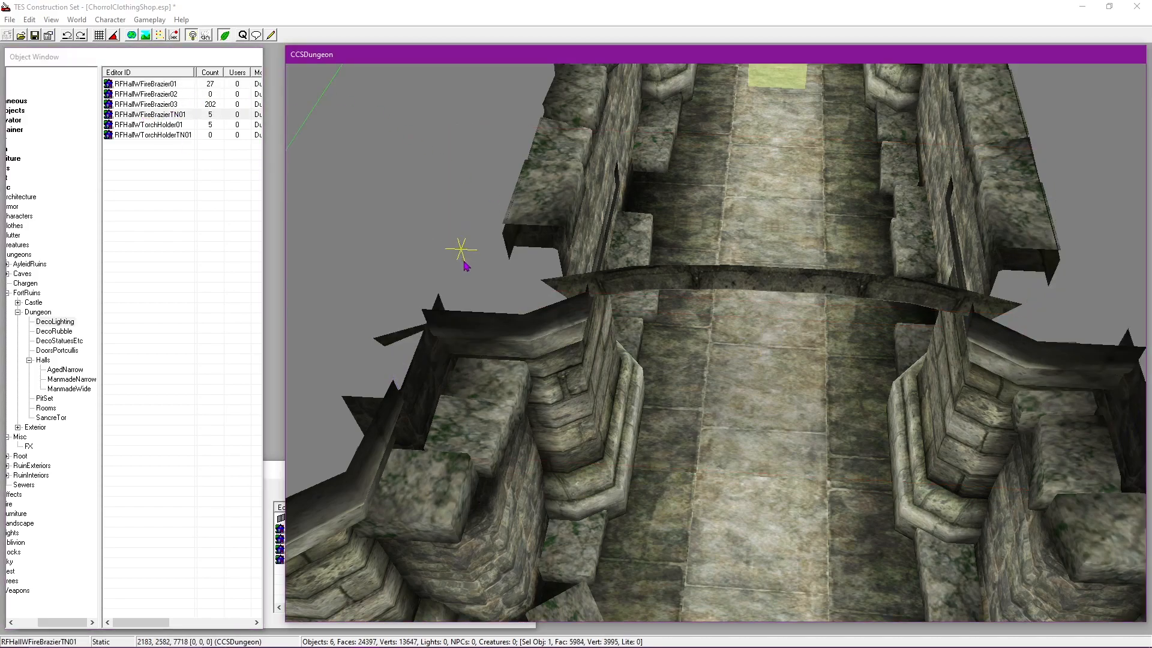
drag(156, 116, 466, 238)
scroll(468, 239, down, 5)
right_drag(372, 269, 308, 266)
key(Delete)
scroll(308, 270, up, 5)
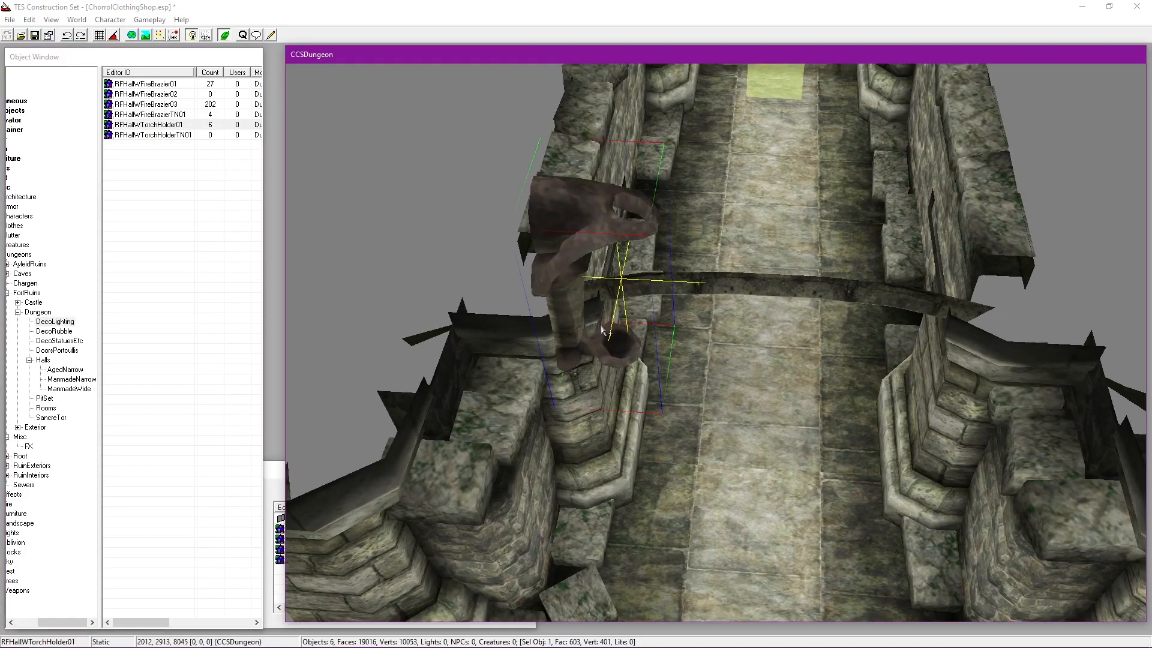
right_drag(892, 461, 1044, 425)
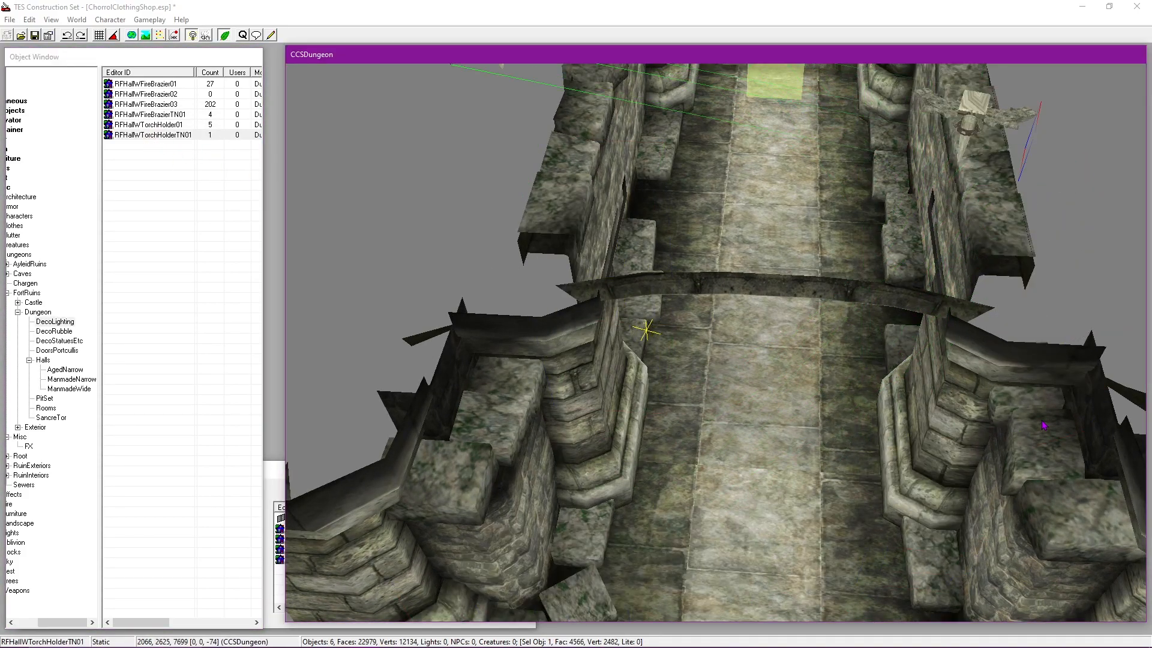
Step: Place an RFHallWFireBrazier03 against the corridor pillar near the junction, turned to 180 degrees about Z
drag(168, 105, 321, 187)
click(584, 399)
key(shift)
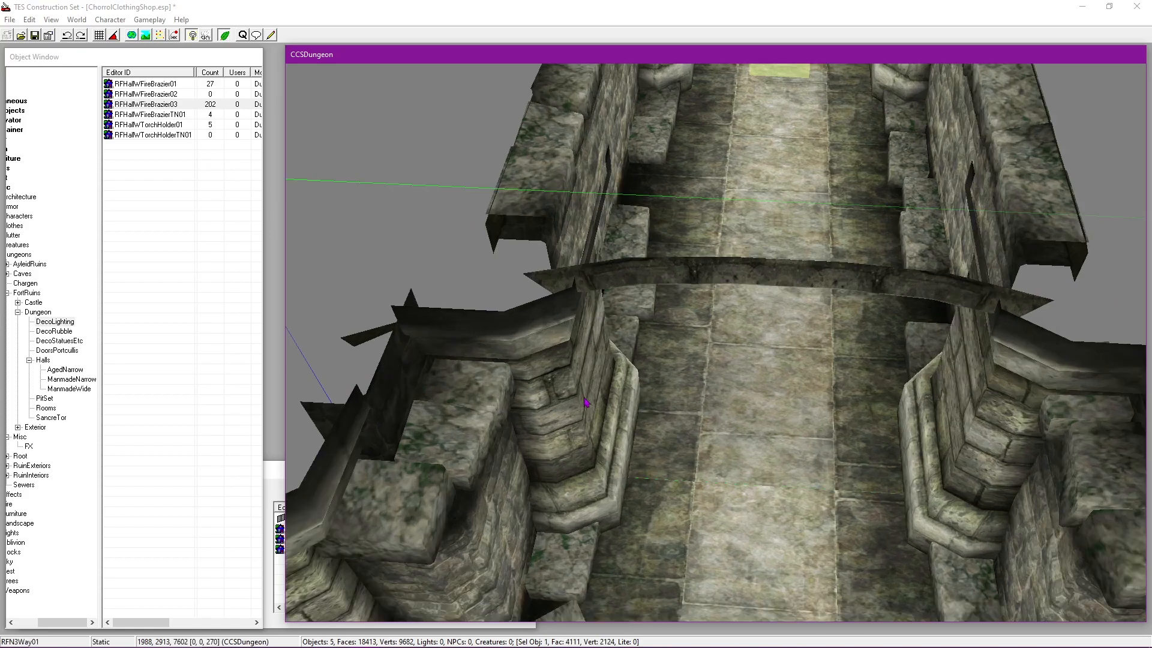
scroll(713, 387, up, 4)
drag(162, 107, 704, 360)
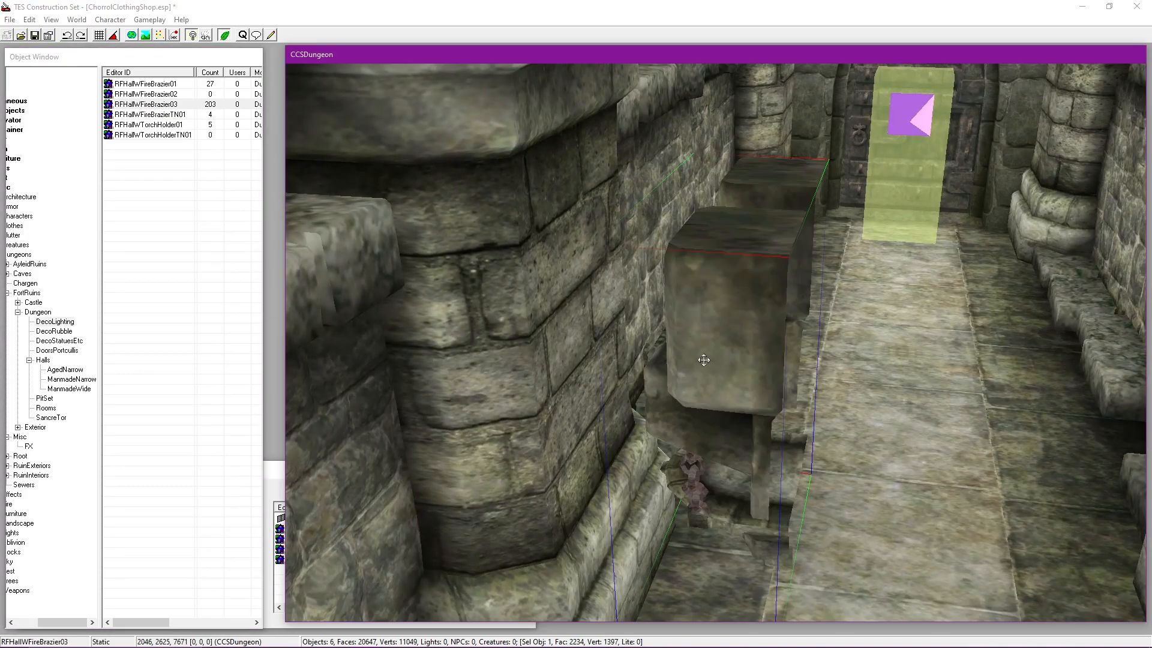
double_click(703, 360)
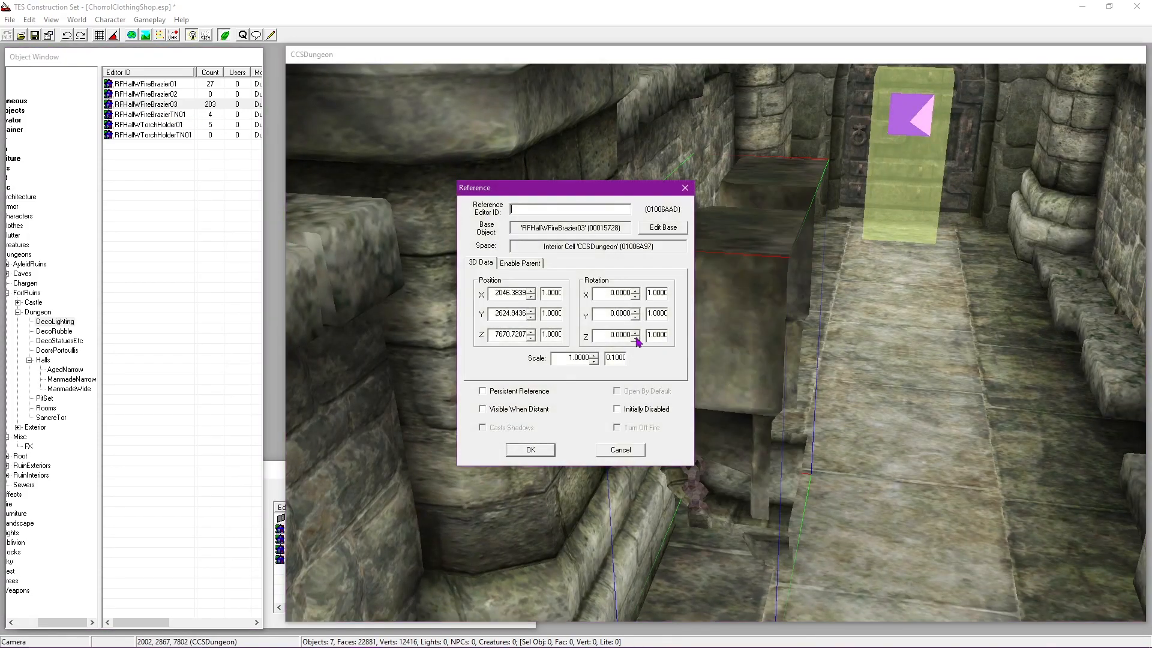
click(534, 450)
key(shift)
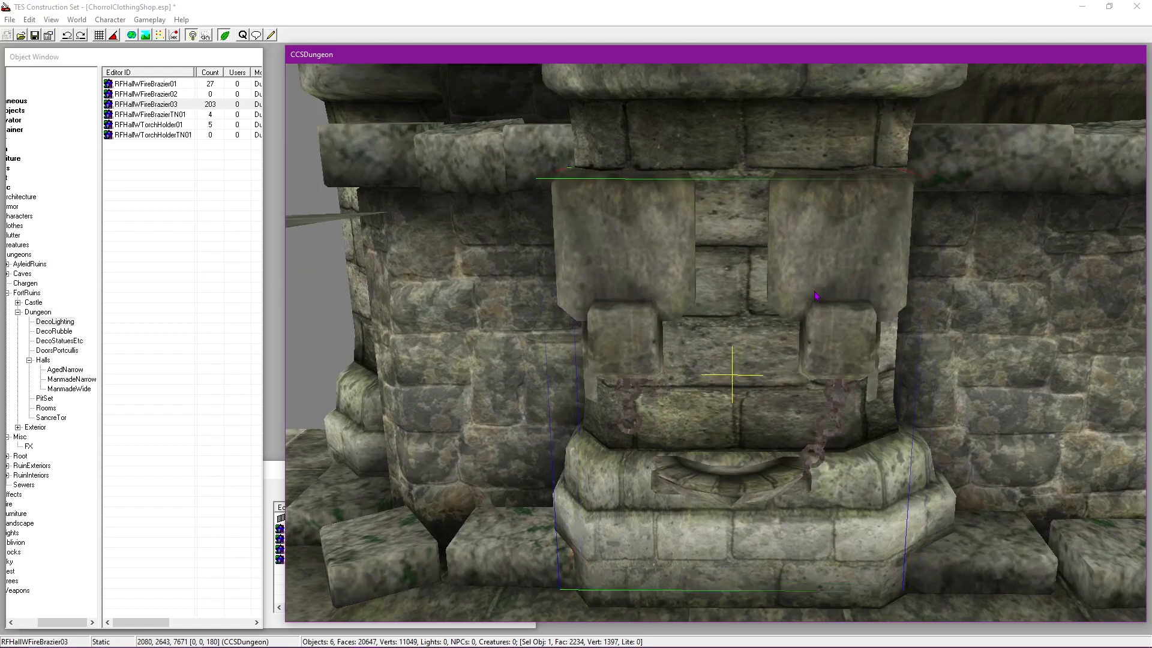
drag(814, 293, 817, 287)
key(shift)
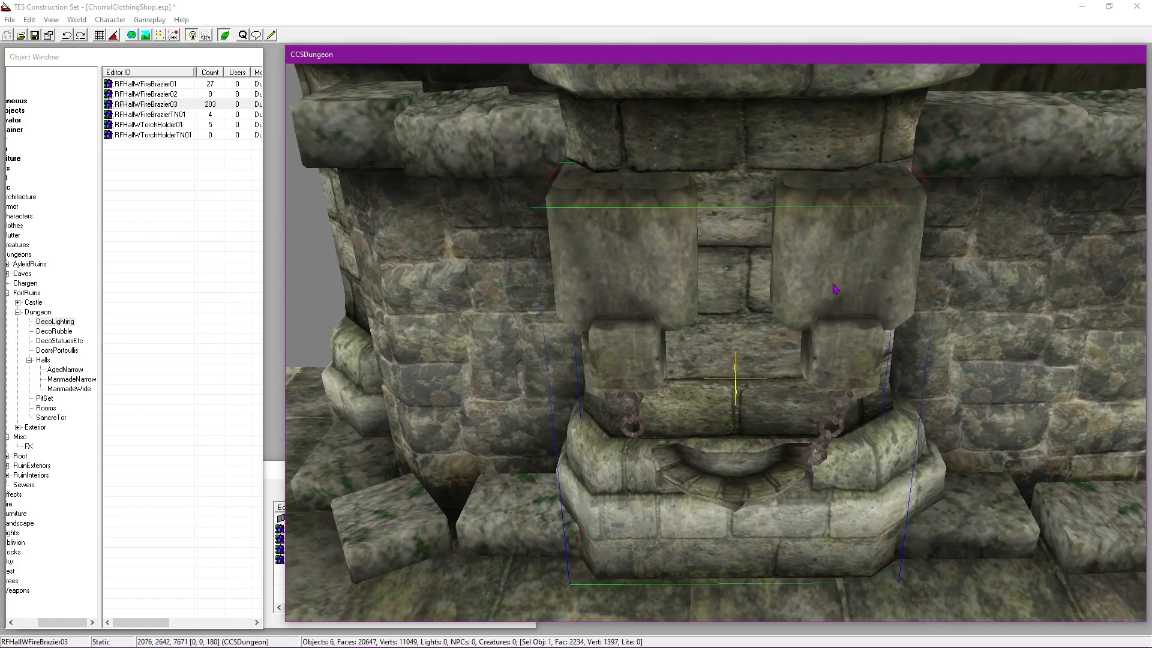
Step: Match the brazier's Z position to the RFN3Way01 piece at 7602, and raise it to 7712
double_click(672, 137)
drag(601, 187, 218, 133)
double_click(572, 223)
drag(499, 198, 268, 275)
click(135, 299)
click(269, 433)
click(271, 390)
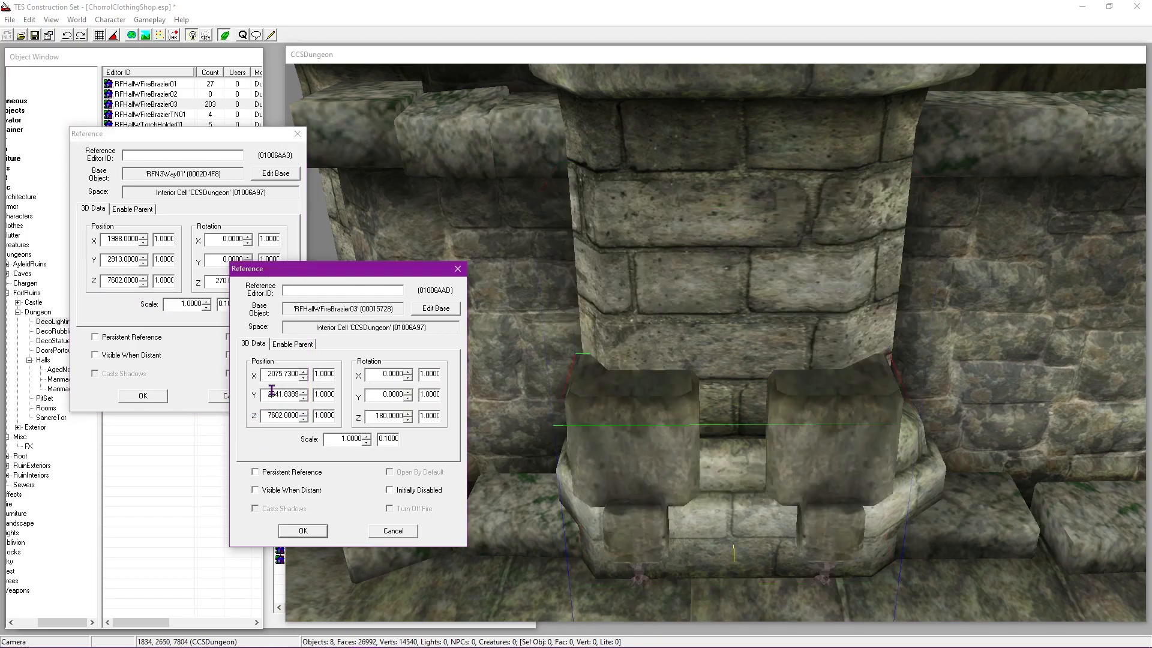
click(304, 412)
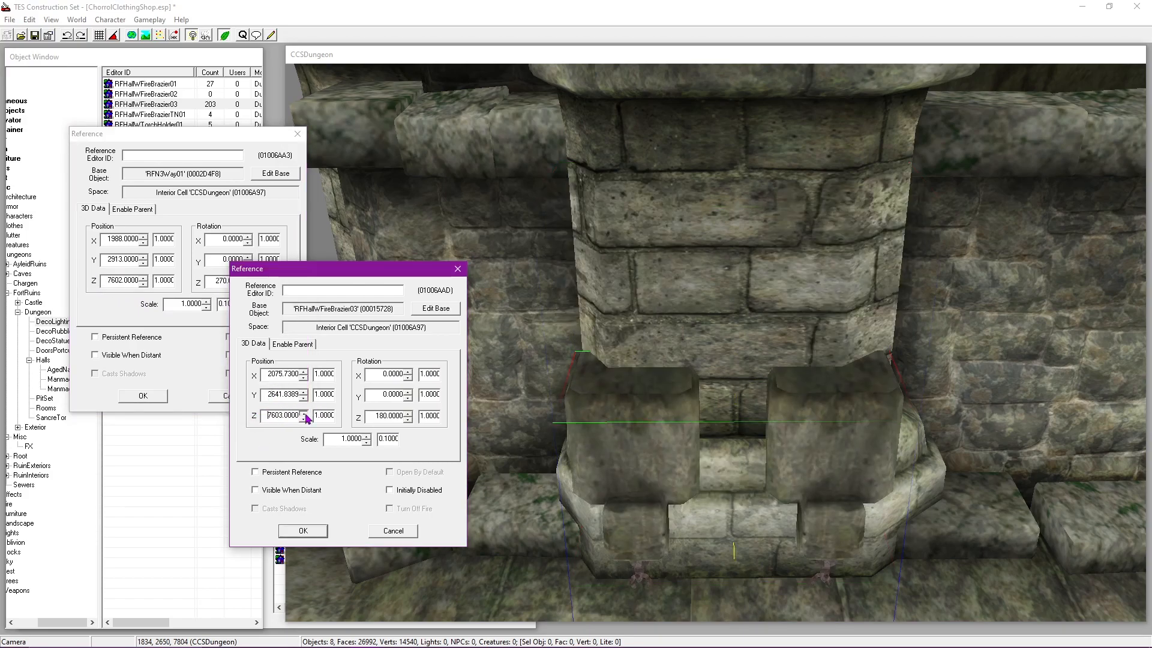
drag(305, 413, 305, 413)
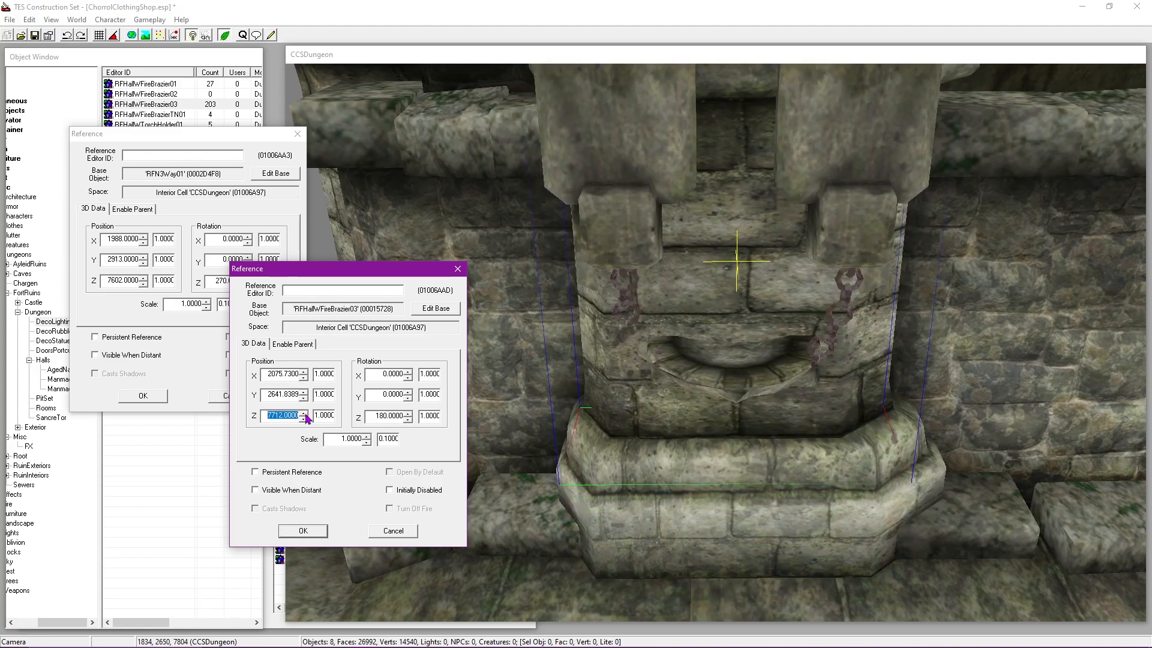
Step: Copy the RFN3Way01 piece's X 1988 and Y 2913 into the brazier's position and accept both references
click(111, 240)
click(314, 367)
click(136, 280)
click(280, 417)
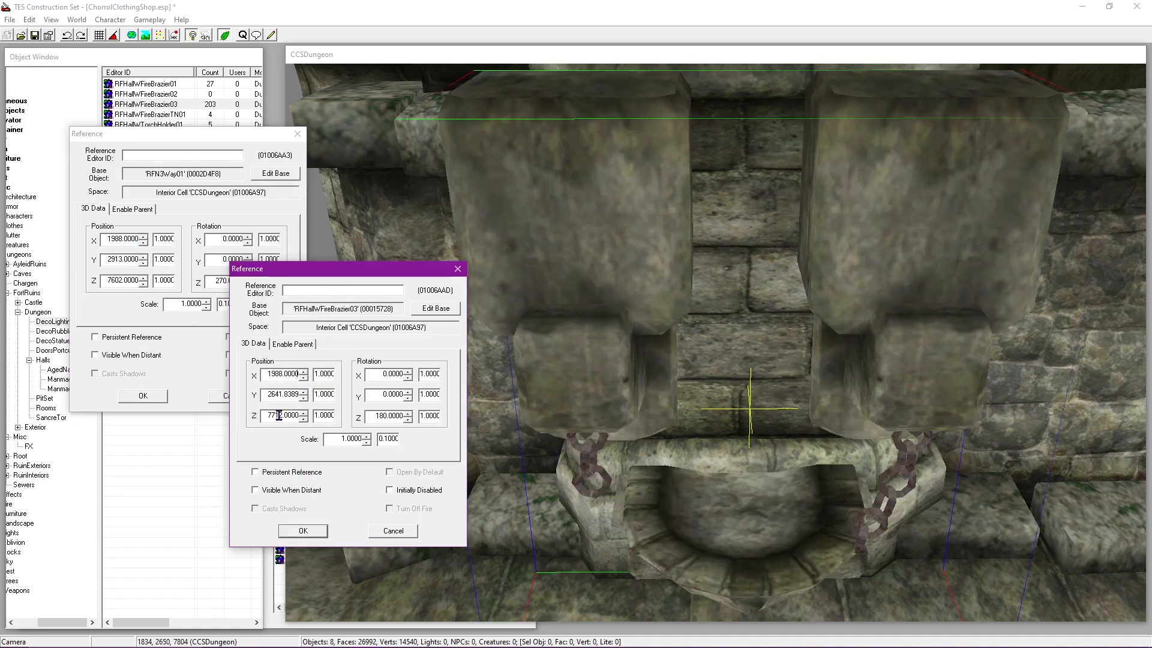
click(145, 410)
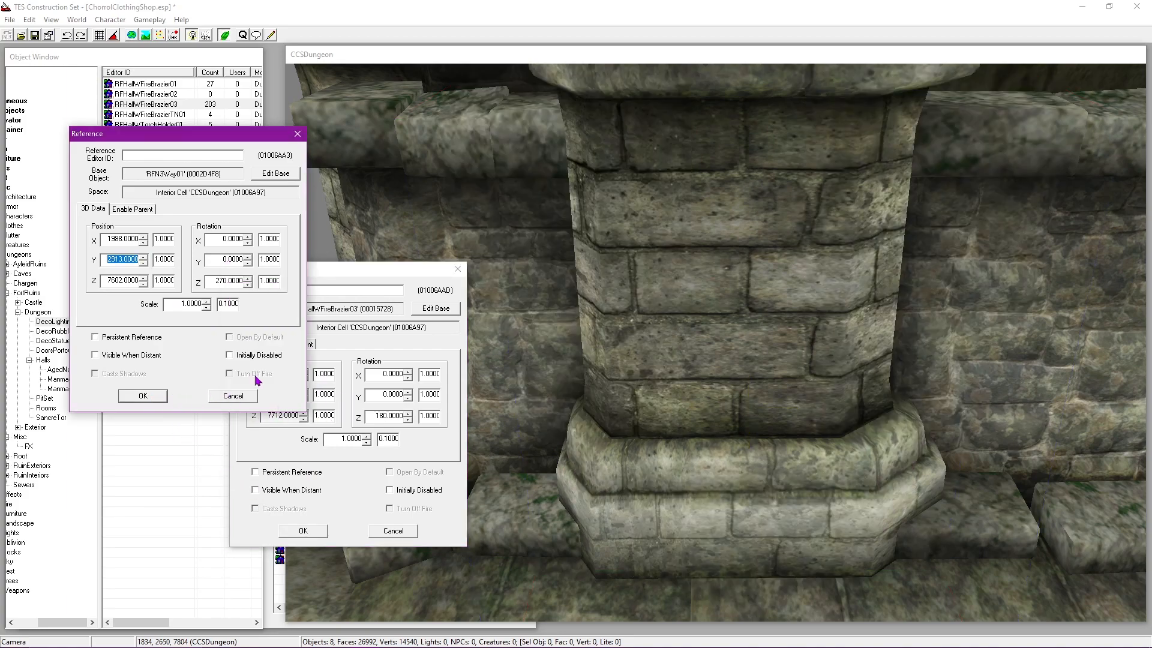
click(355, 356)
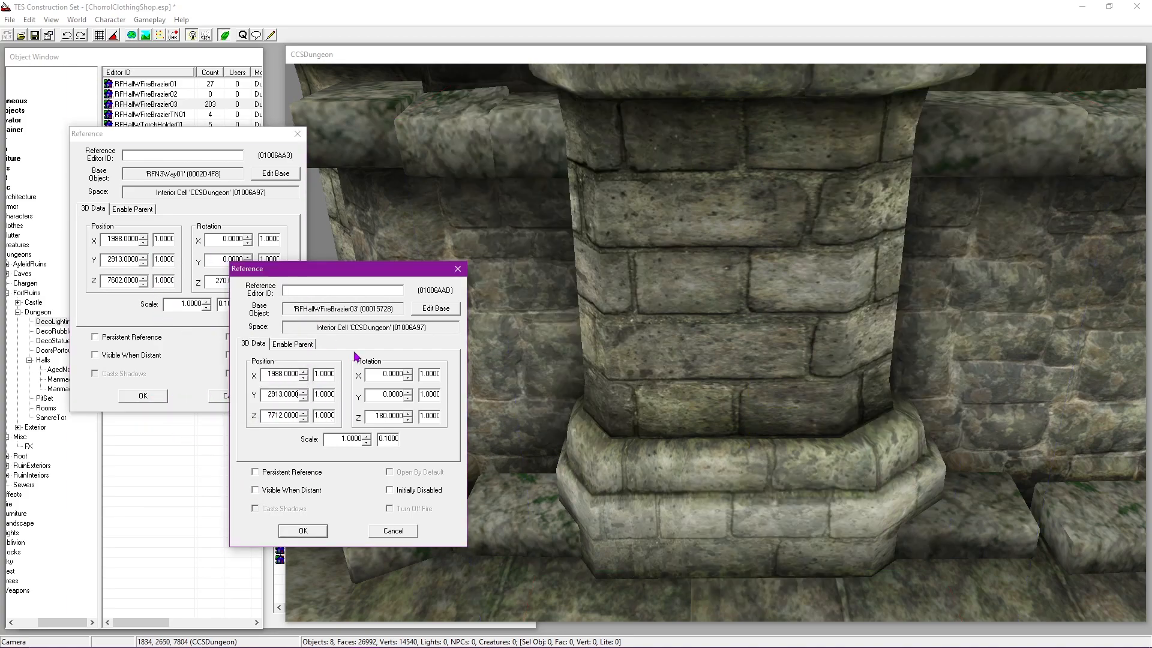
click(734, 357)
scroll(738, 367, down, 8)
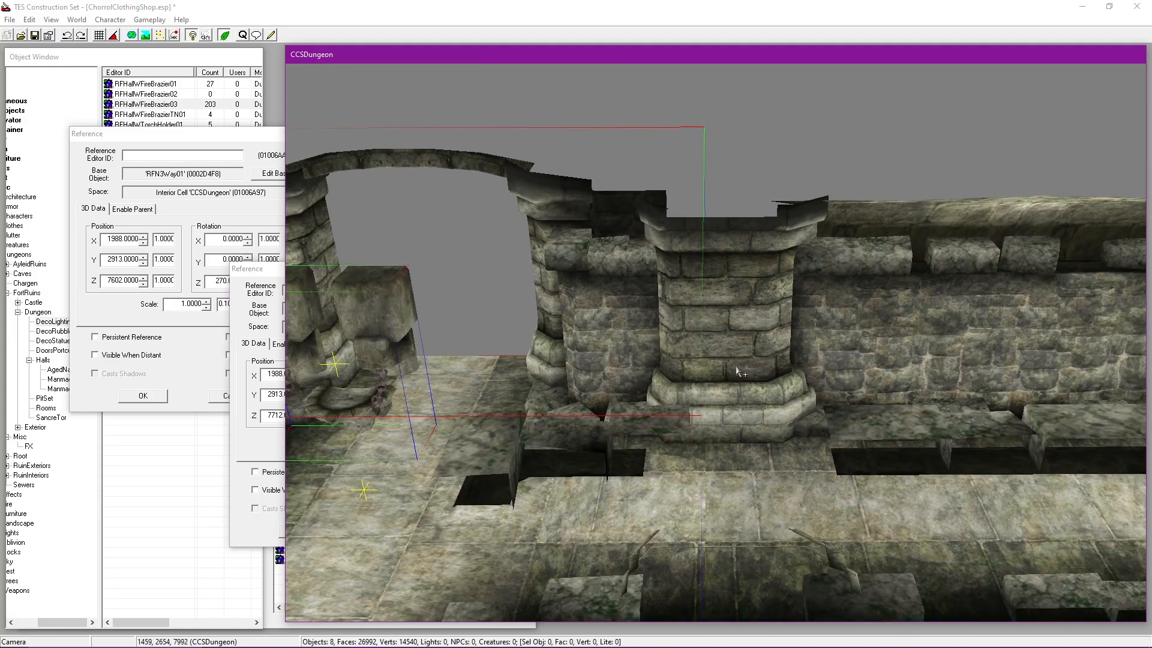
middle_drag(643, 359, 884, 391)
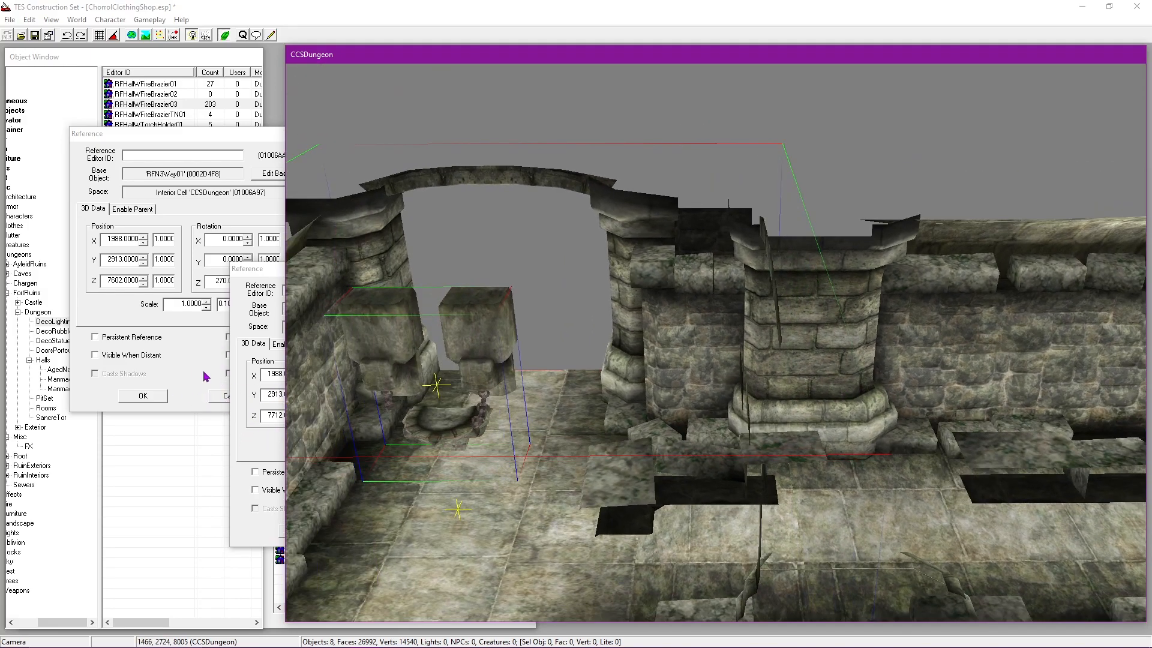
click(170, 401)
click(268, 536)
click(303, 530)
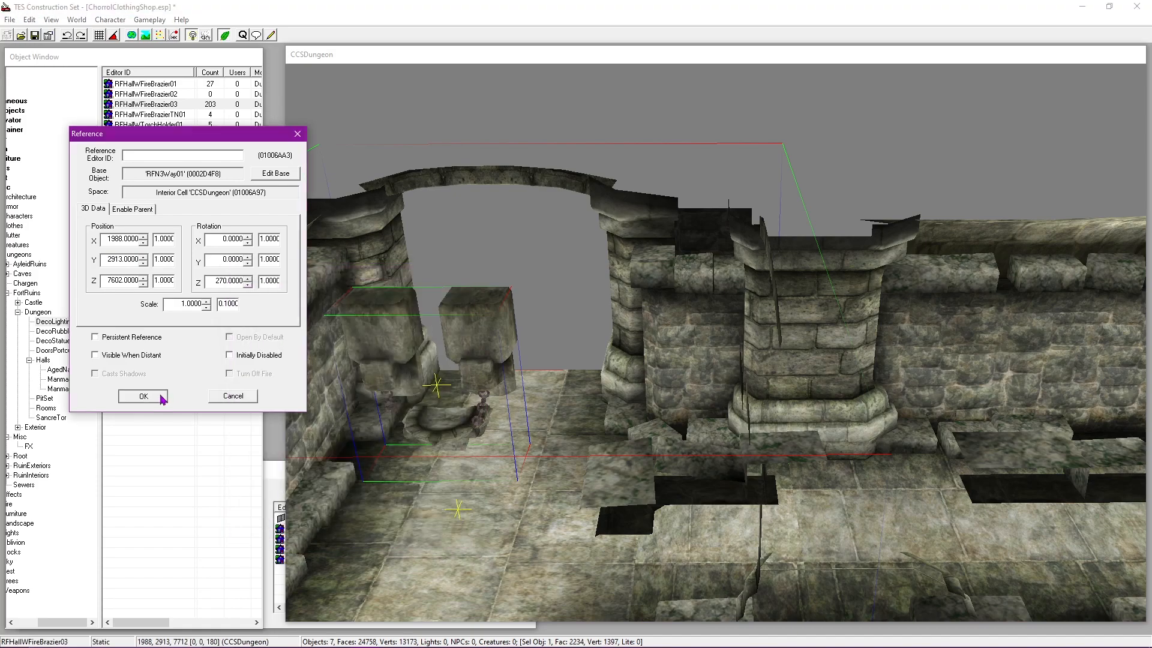
click(142, 395)
Step: Move the brazier to X 2049 and Y 2645, against the pillar, and save the plugin
middle_drag(540, 553, 585, 454)
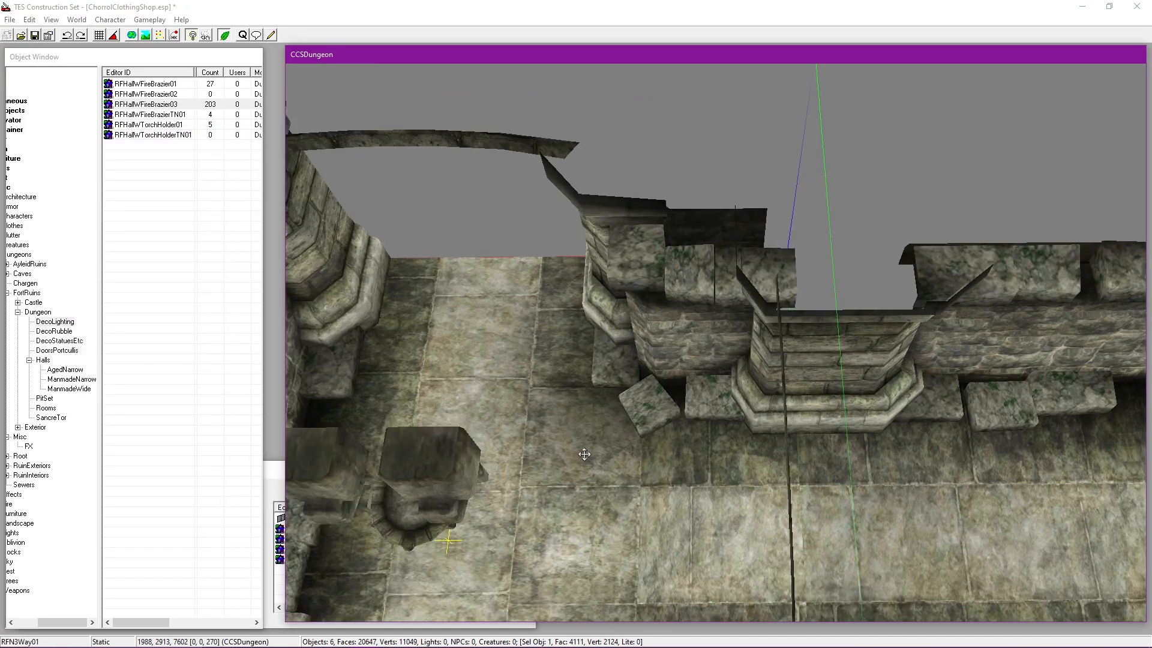
double_click(402, 492)
drag(527, 187, 245, 191)
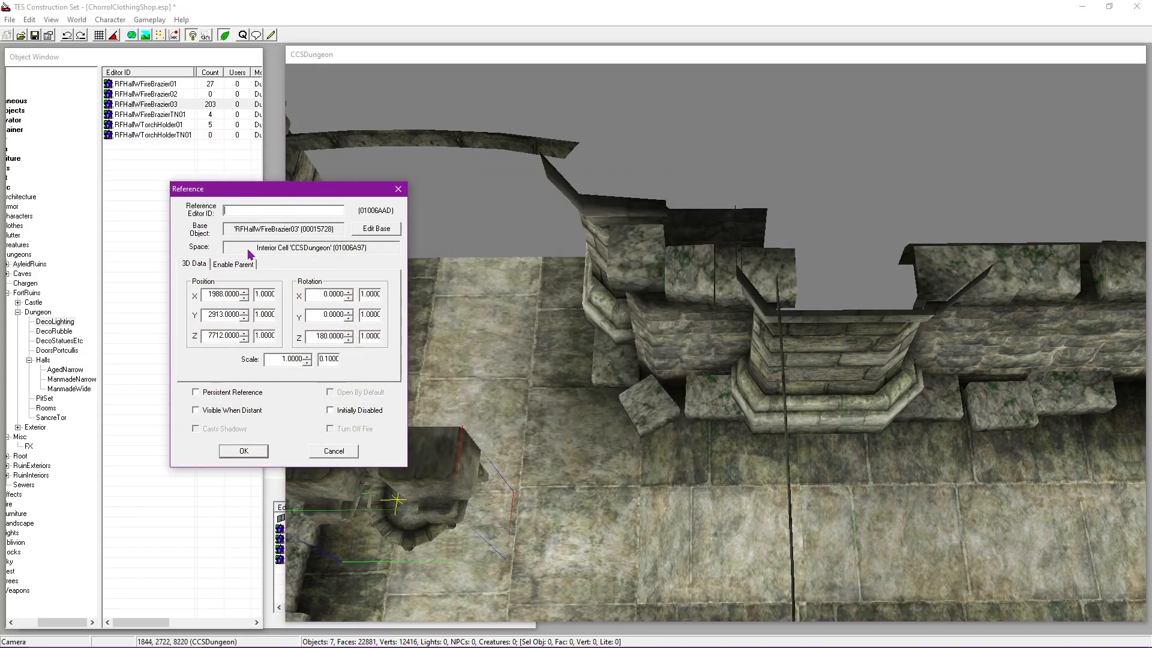
drag(244, 316, 245, 291)
click(245, 292)
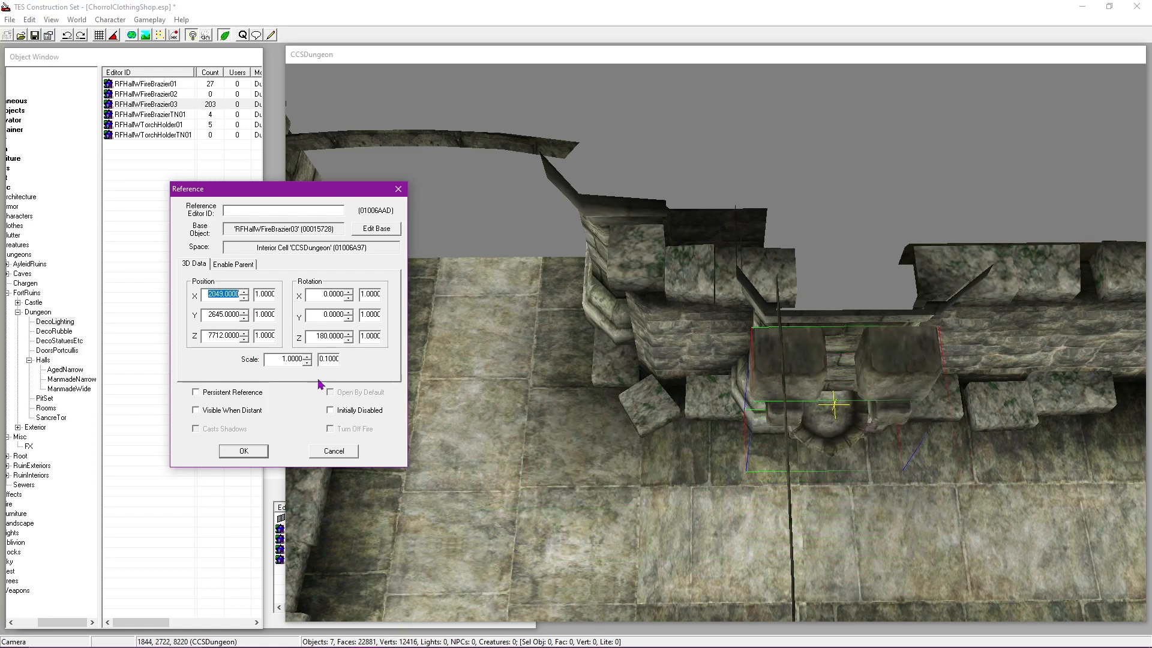
click(249, 449)
scroll(684, 331, up, 3)
click(35, 38)
Step: Reduce the scale of the brazier on the pillar to 0.7
scroll(768, 344, up, 2)
key(shift)
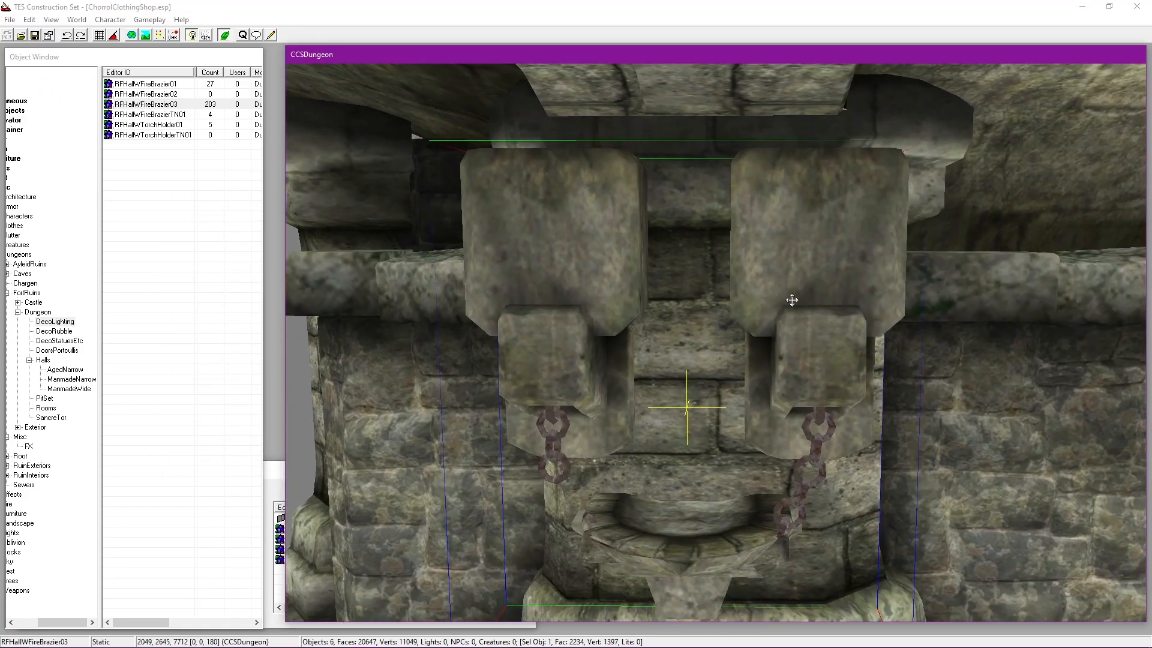
double_click(792, 300)
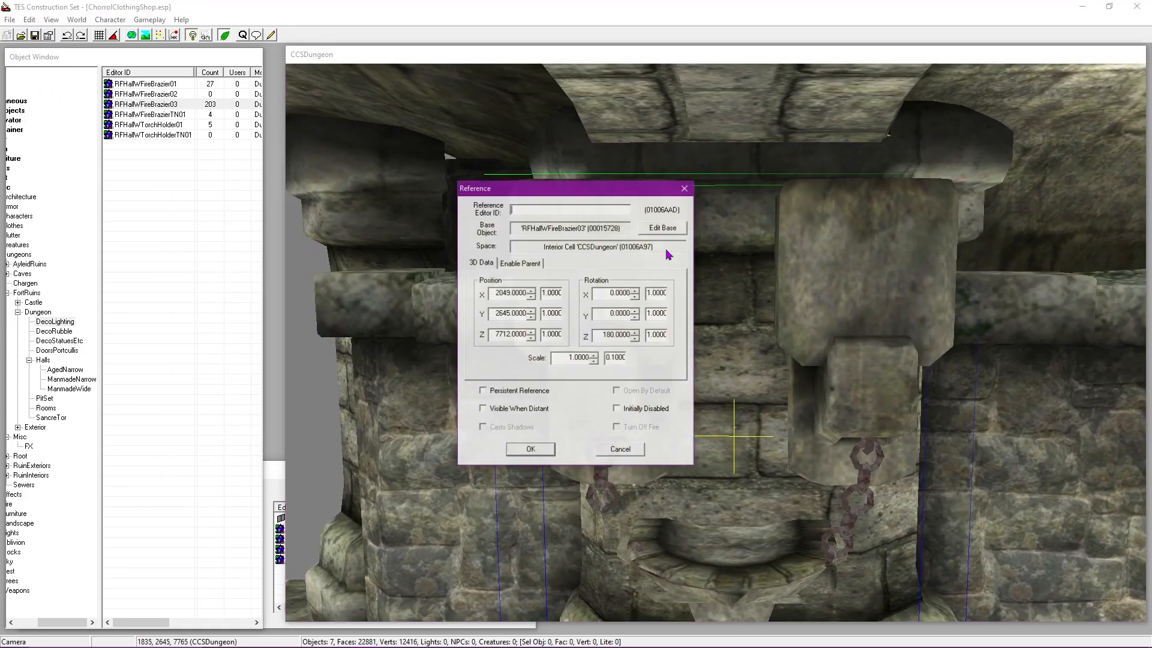
drag(588, 188, 374, 182)
click(380, 355)
click(380, 355)
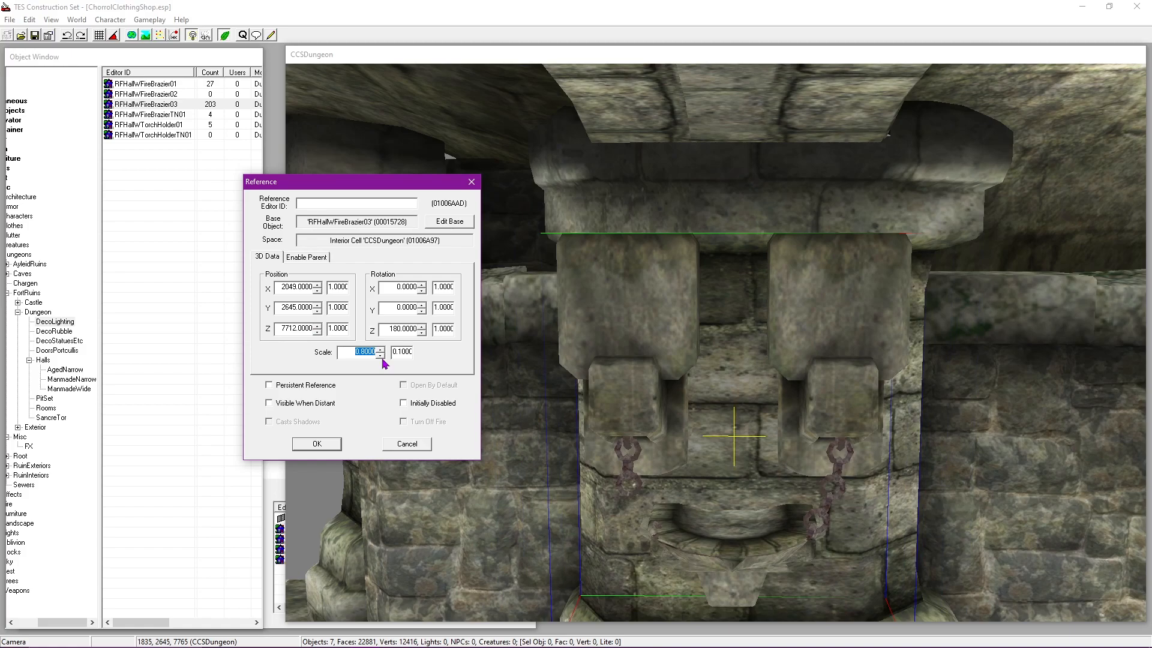
click(381, 356)
click(321, 447)
Step: Centre the brazier on the pillar by setting its Y position to 2641
scroll(746, 332, up, 3)
scroll(745, 331, down, 2)
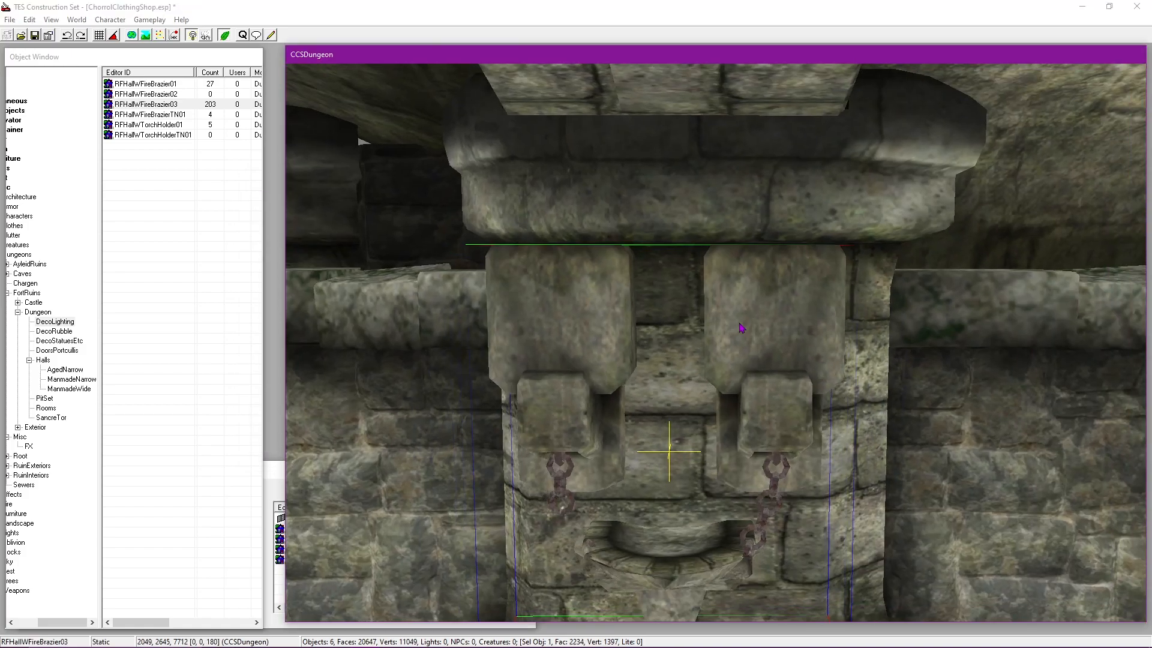
middle_drag(743, 329, 761, 291)
double_click(762, 290)
drag(580, 183, 333, 191)
click(286, 319)
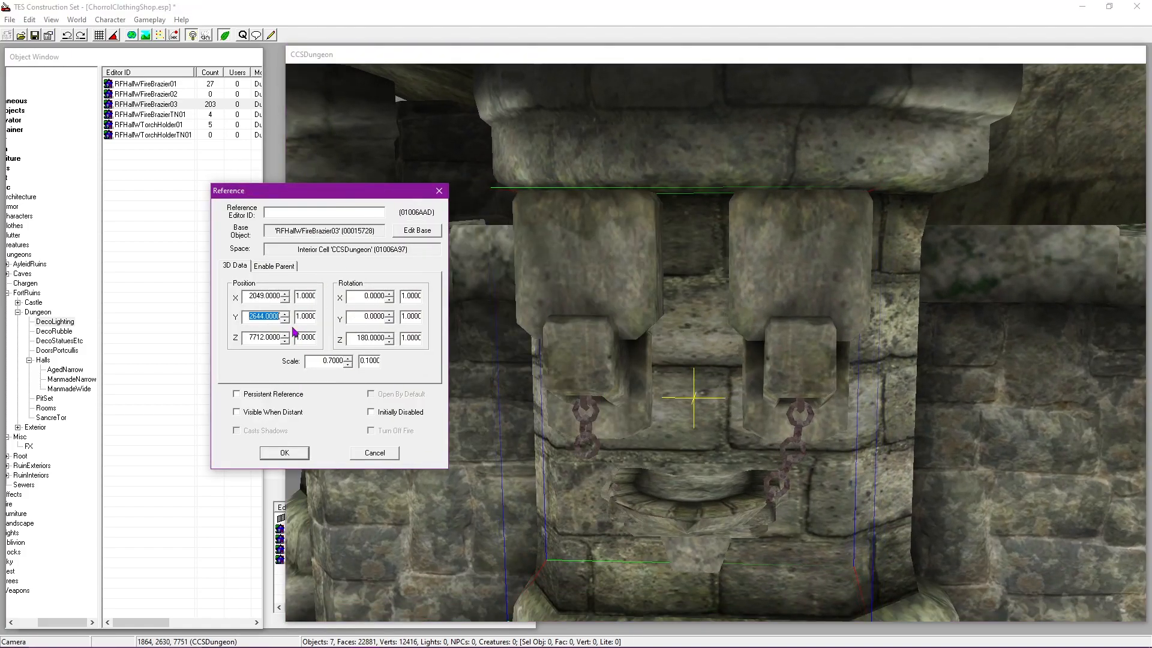
click(286, 321)
click(288, 456)
Step: Move the brazier closer to the pillar at X 2070 and reduce its scale to 0.6
shift+middle_drag(632, 360, 679, 324)
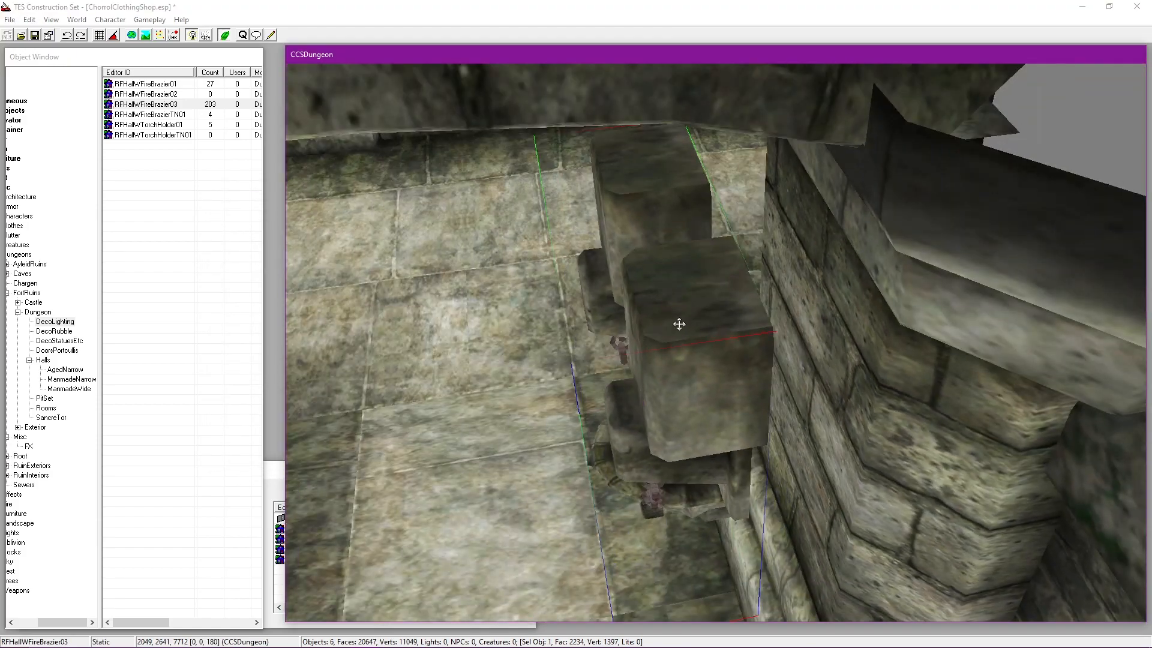
double_click(679, 324)
drag(531, 291, 530, 291)
click(511, 454)
shift+middle_drag(516, 450, 626, 408)
scroll(712, 347, up, 2)
double_click(625, 409)
click(594, 361)
click(530, 450)
Step: Check the gap between brazier and pillar from the side and adjust the brazier's X position to 2073
shift+middle_drag(534, 448, 730, 283)
scroll(758, 304, up, 2)
double_click(730, 283)
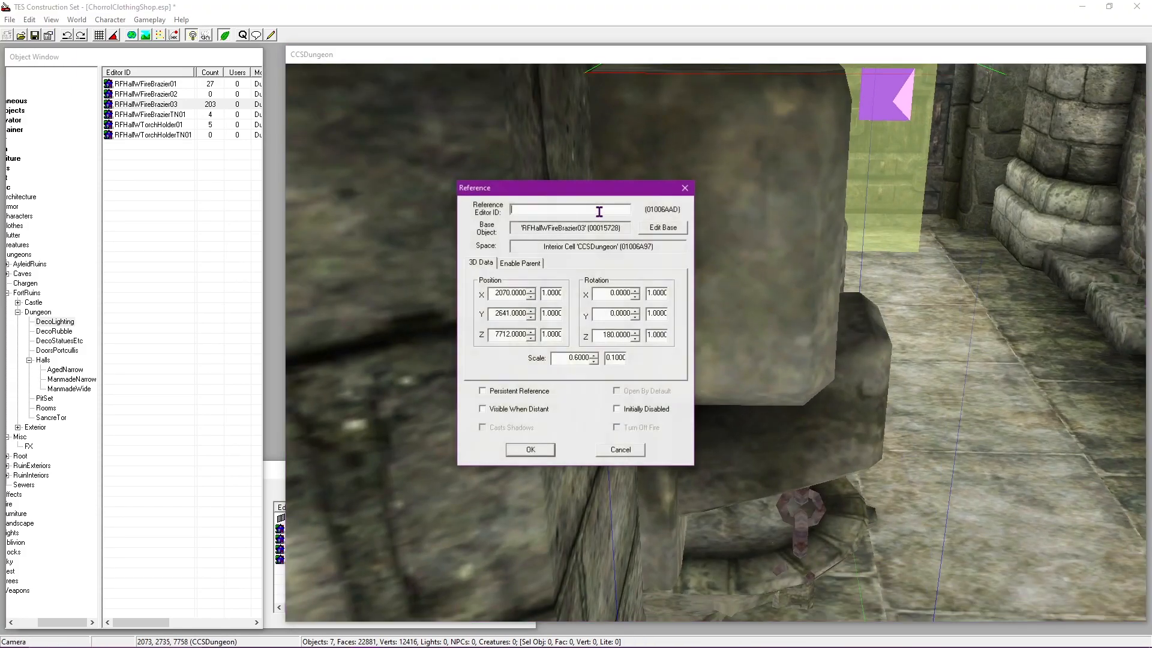
drag(600, 187, 319, 184)
click(334, 446)
double_click(599, 335)
click(683, 192)
double_click(683, 192)
drag(623, 188, 367, 184)
click(276, 292)
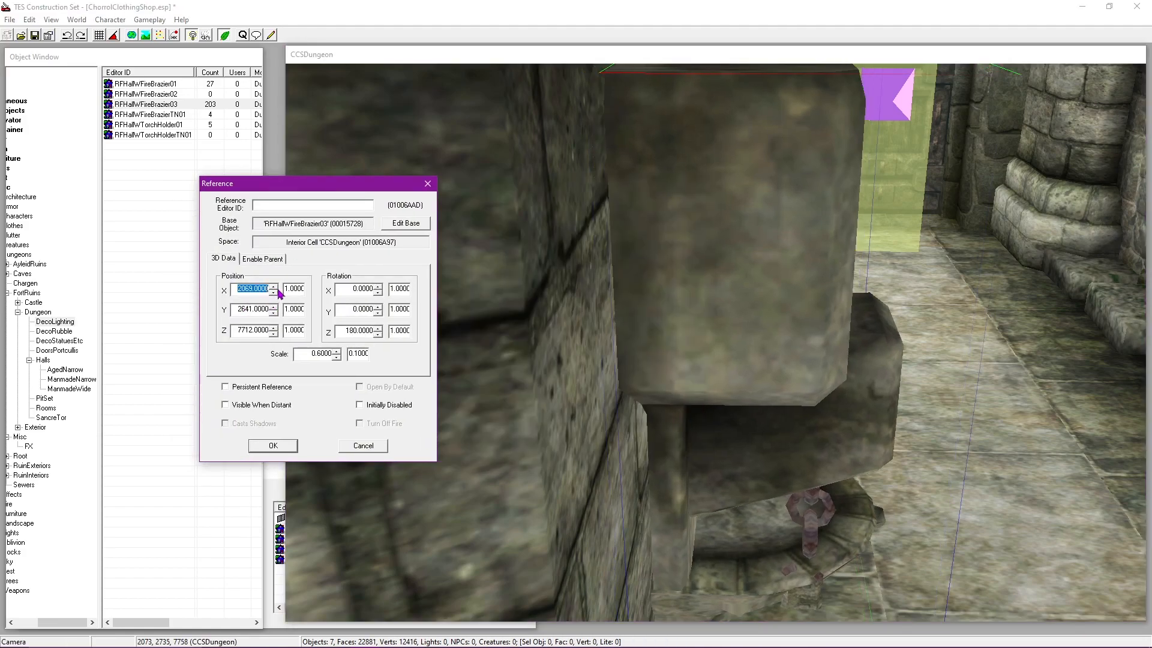
click(275, 288)
click(276, 288)
click(276, 288)
click(276, 288)
click(276, 288)
click(277, 292)
click(277, 292)
click(277, 286)
click(277, 287)
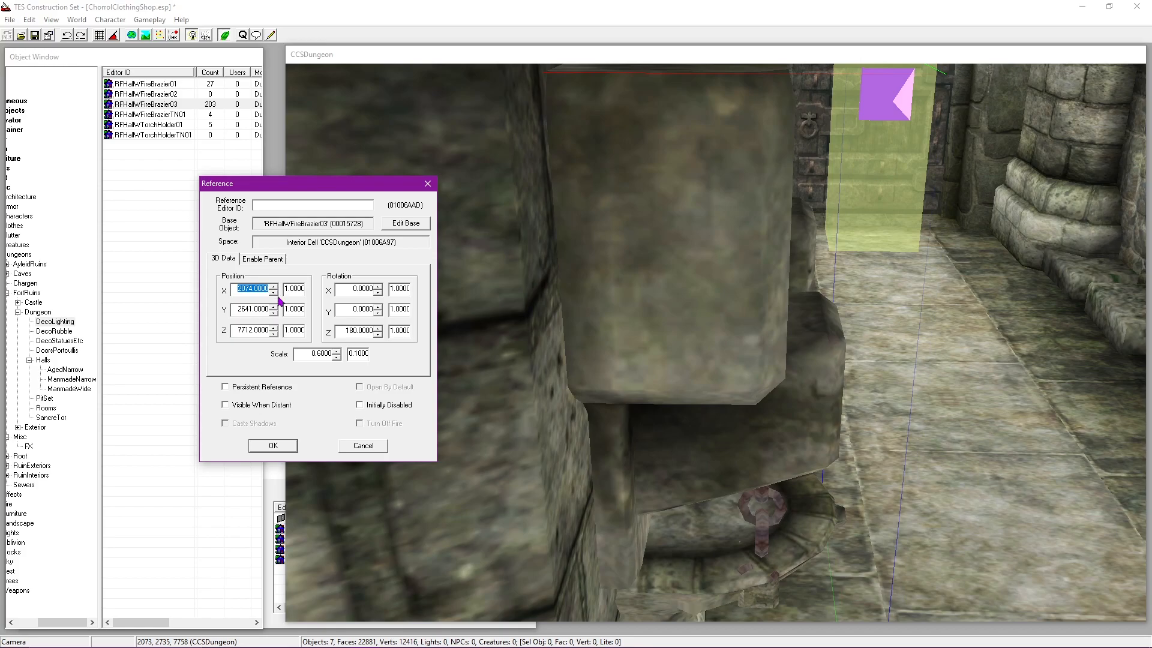
click(277, 293)
click(367, 446)
Step: Push the brazier flush against the pillar by setting its X position to 2075
key(shift)
scroll(677, 359, down, 5)
key(shift)
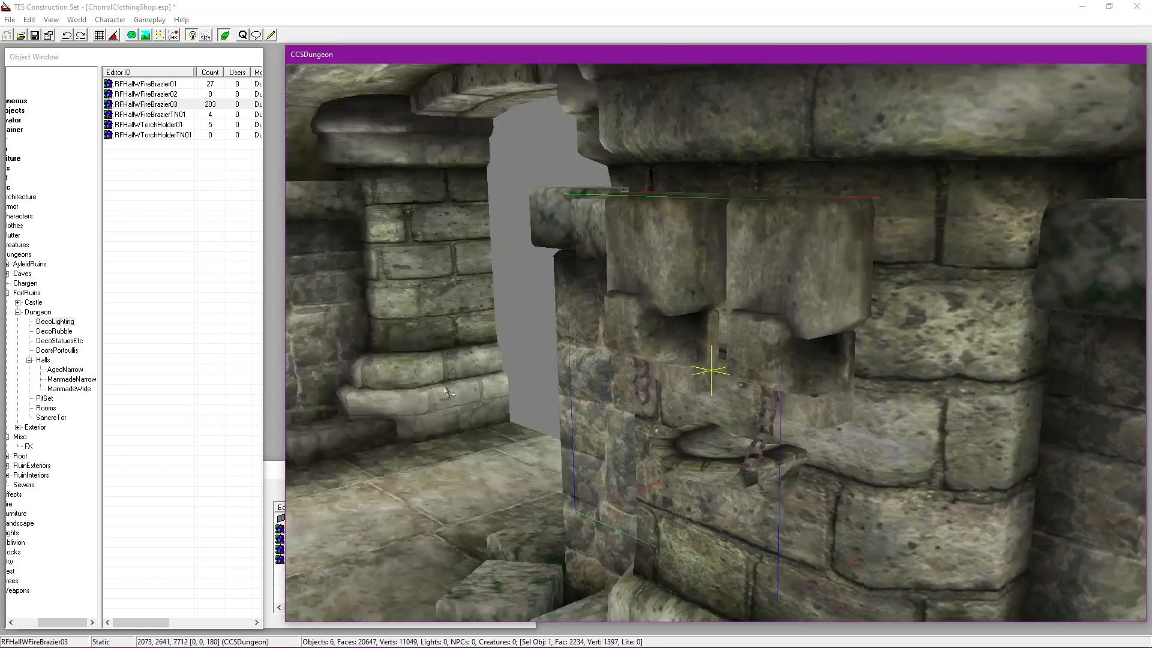
scroll(716, 358, up, 5)
middle_drag(715, 359, 743, 348)
double_click(744, 348)
click(531, 296)
click(529, 290)
click(529, 290)
click(529, 290)
click(530, 450)
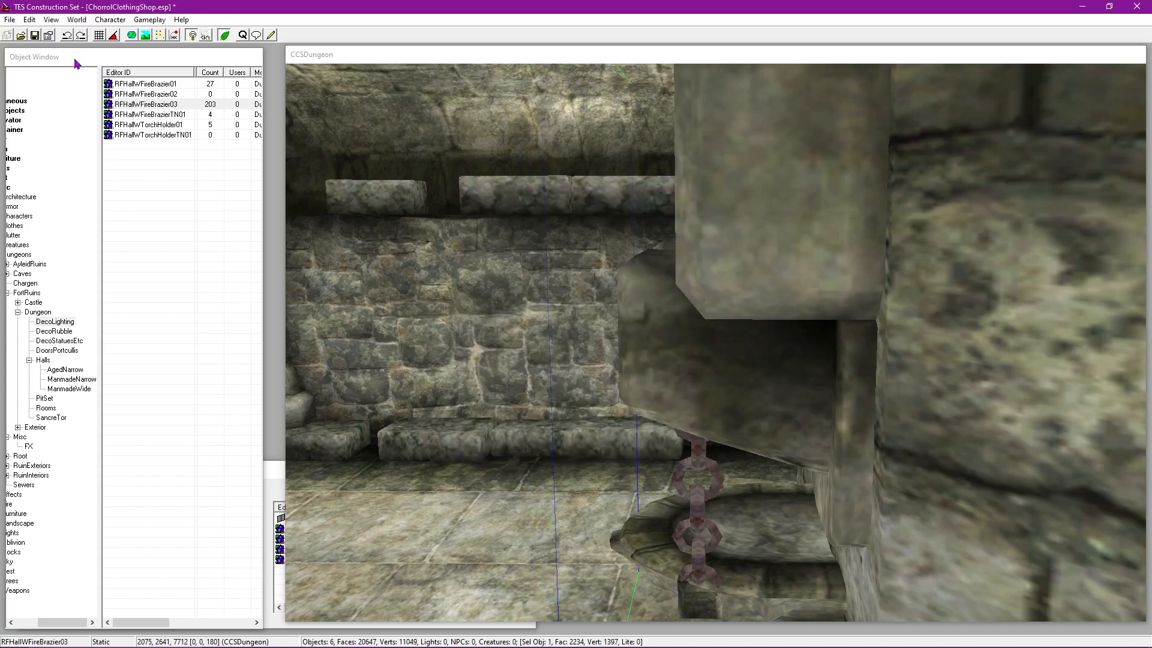
Step: Check the fitted brazier from the front and the side of the pillar, and save the plugin
click(625, 345)
scroll(625, 345, down, 4)
key(shift)
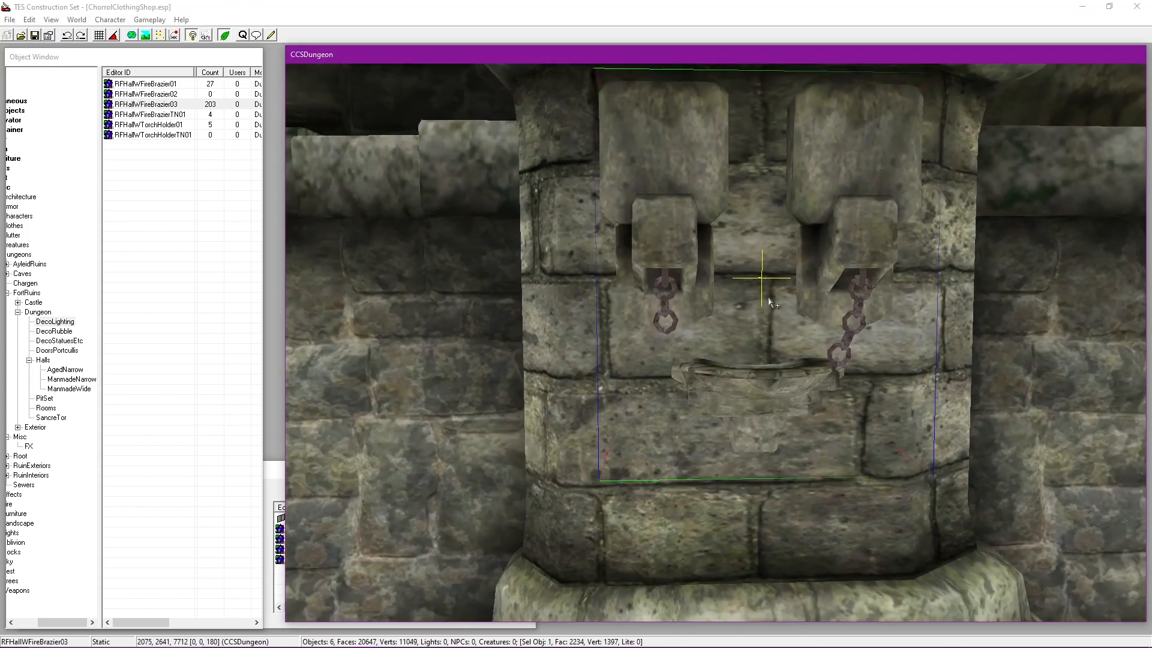
middle_drag(766, 303, 697, 322)
key(shift)
click(35, 35)
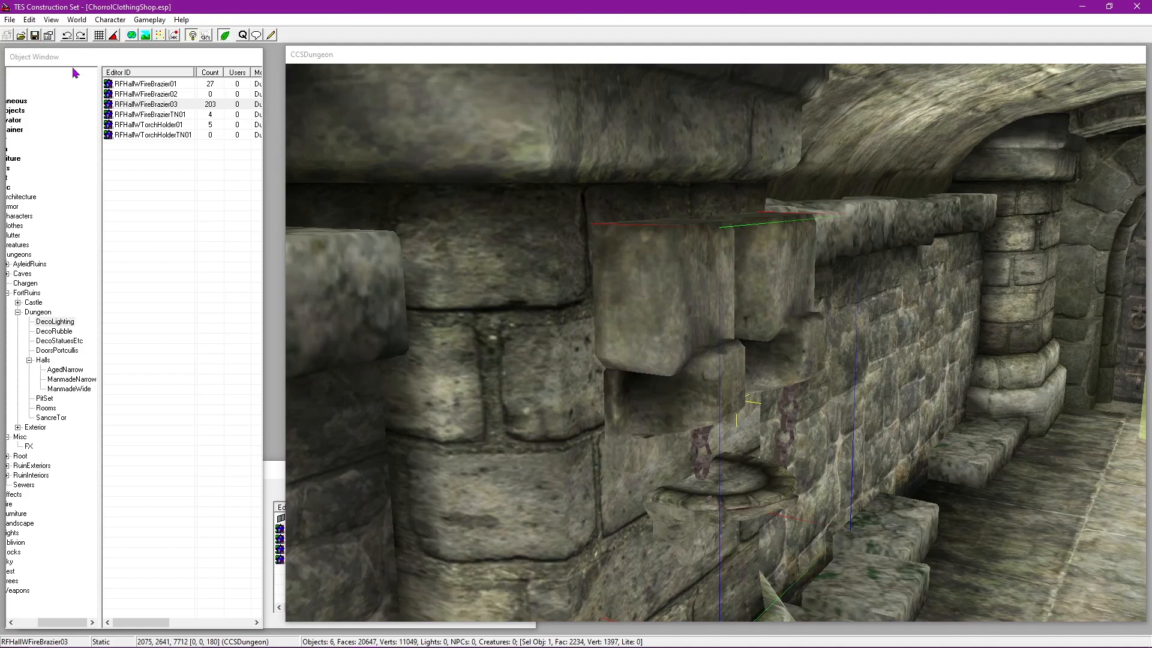
Step: Read the position, rotation and scale of the brazier fitted to the corridor pillar from its reference data
click(719, 324)
key(shift)
key(shift)
double_click(514, 274)
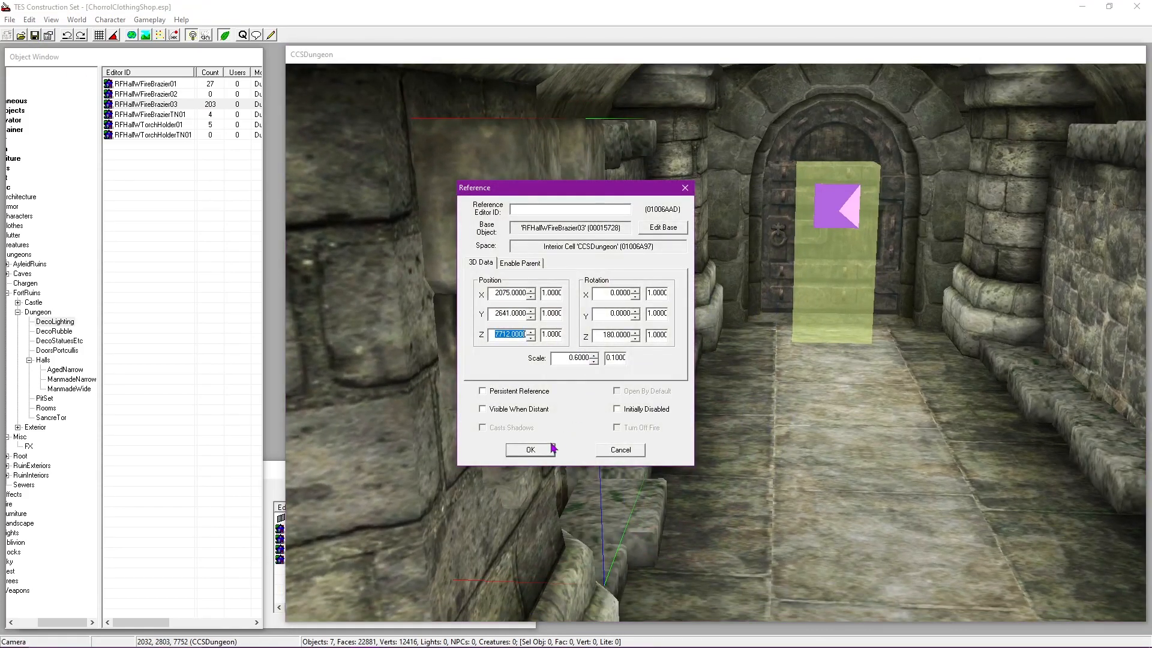
click(535, 448)
Step: Place a second RFHallWFireBrazier03 in the corridor and recheck the first brazier's reference data
middle_drag(623, 336, 560, 334)
scroll(560, 334, down, 2)
drag(163, 104, 764, 242)
double_click(457, 277)
click(685, 188)
Step: Set the second brazier's scale to 0.6 and its Z position to 7712
double_click(796, 192)
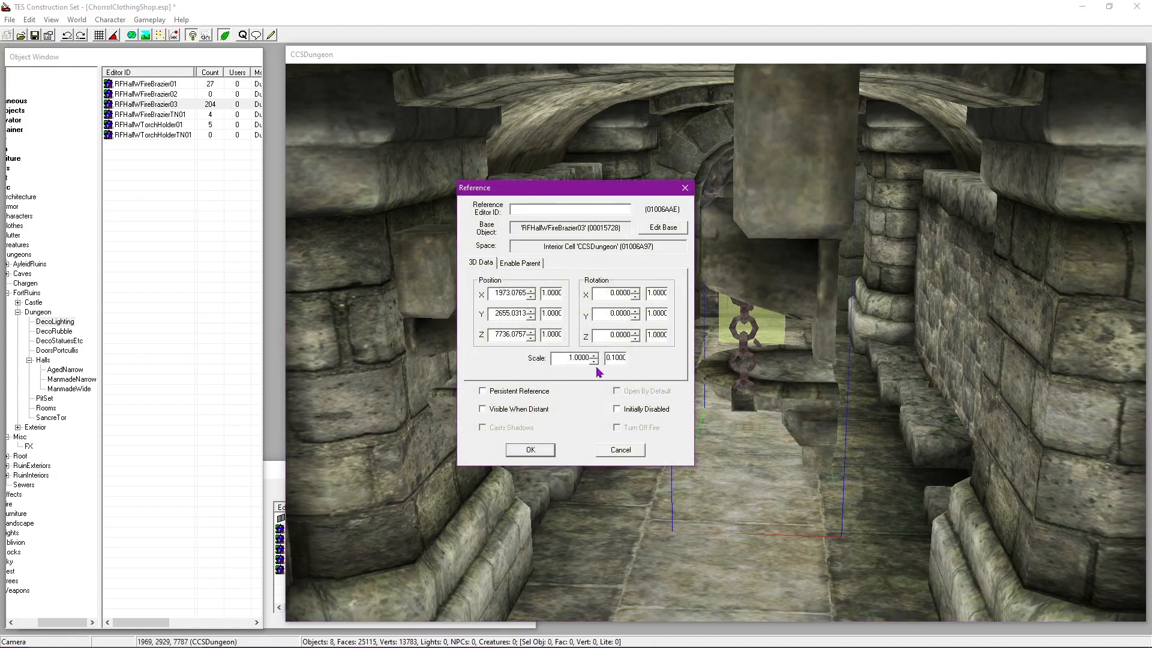
click(594, 361)
click(594, 361)
click(594, 361)
click(594, 361)
double_click(496, 334)
text(7712)
click(530, 451)
Step: View both sides of the corridor and read the first brazier's reference values again
key(shift)
drag(782, 336, 888, 327)
key(shift)
double_click(439, 274)
click(620, 450)
double_click(885, 360)
double_click(497, 293)
text(2075)
double_click(507, 314)
click(621, 450)
Step: Align the second brazier with the first by setting its Y position to 2641, and set its X position to 1918
double_click(454, 296)
click(620, 449)
double_click(865, 359)
drag(494, 316, 519, 319)
double_click(510, 294)
text(1918)
click(522, 451)
Step: Move the second brazier toward the opposite pillar by lowering its X position to 1904
shift+middle_drag(708, 396, 661, 281)
double_click(660, 281)
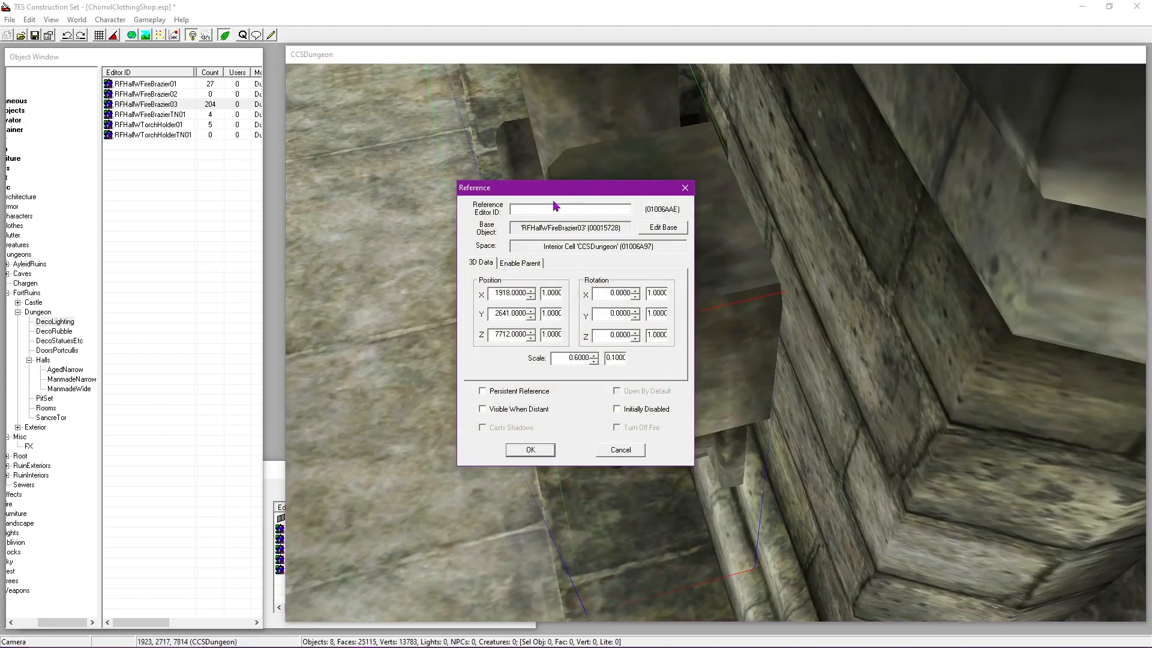
drag(545, 187, 268, 184)
click(255, 313)
click(255, 306)
click(255, 293)
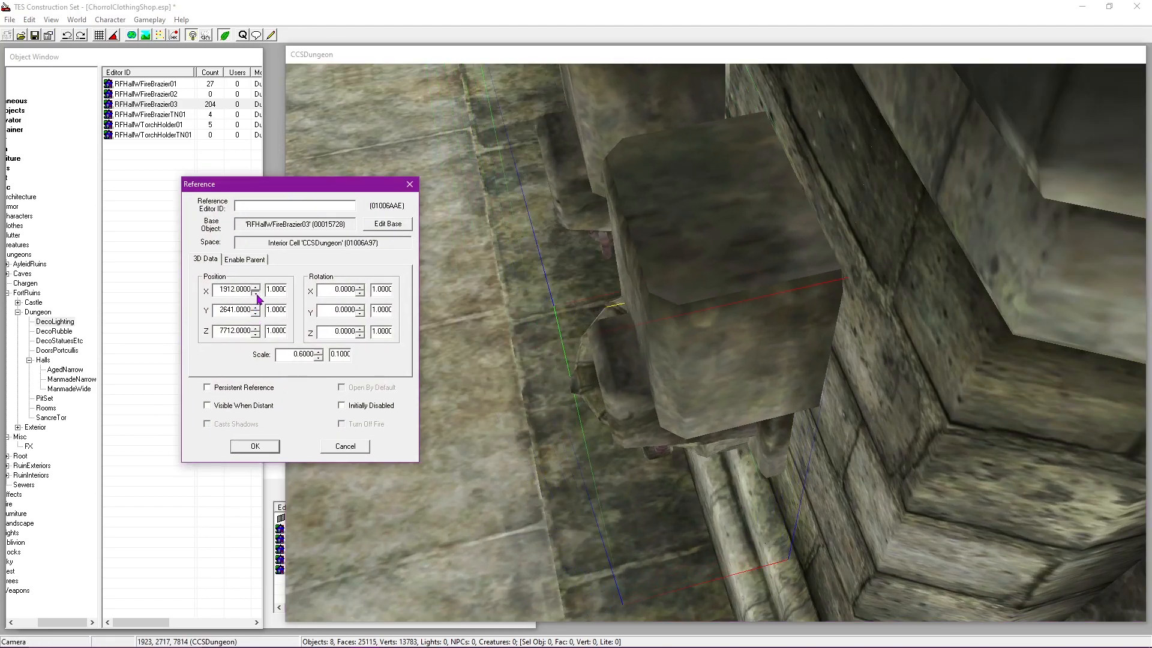
click(256, 293)
click(256, 287)
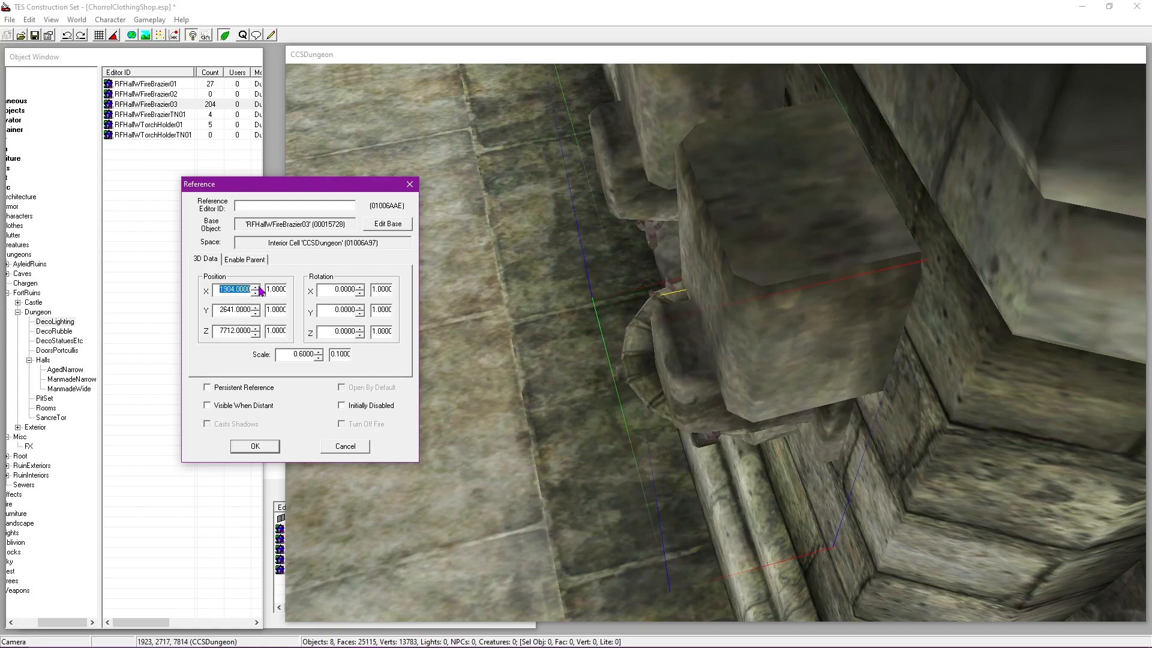
click(255, 446)
Step: Check the remaining gap at the pillar from above and set the second brazier's X position to 1902
shift+middle_drag(576, 360, 744, 265)
double_click(743, 265)
click(531, 295)
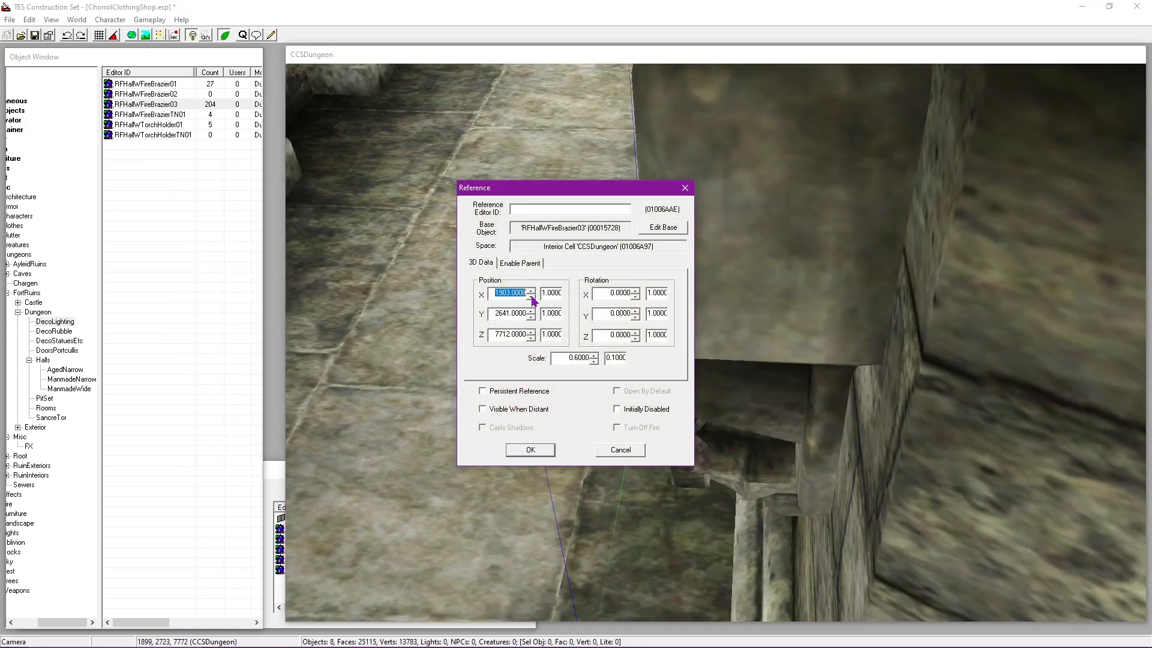
click(531, 294)
click(530, 448)
Step: Fit the second brazier flush against its pillar at X 1901 and save the plugin
shift+middle_drag(625, 420, 730, 242)
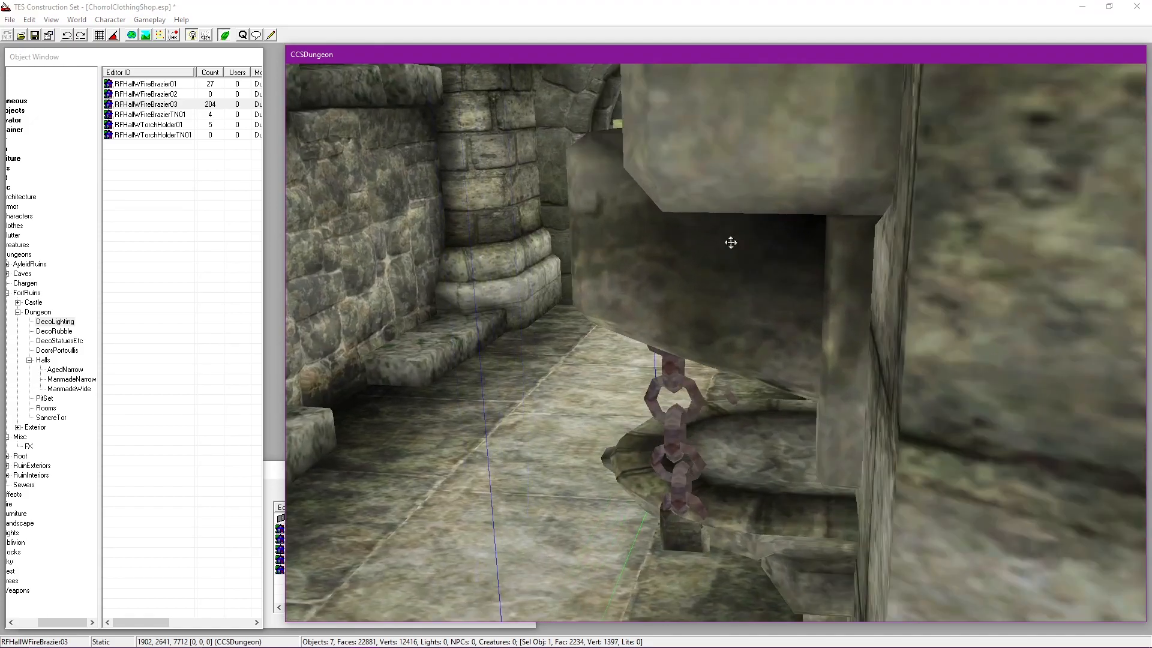
double_click(730, 243)
click(531, 318)
click(531, 311)
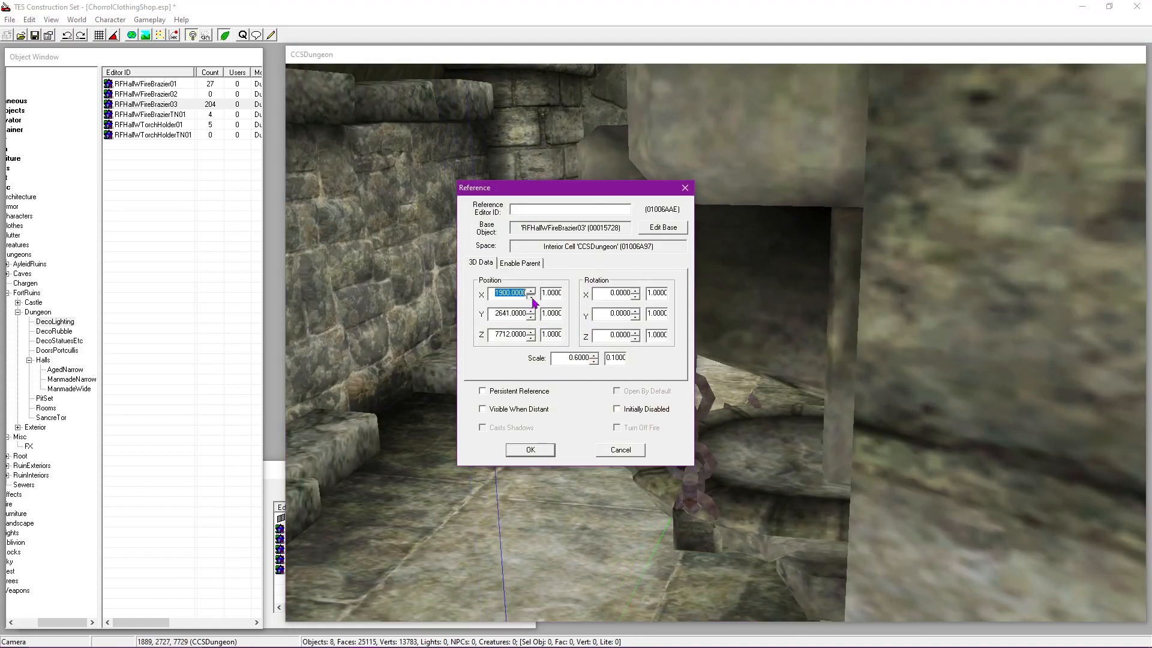
click(531, 296)
click(531, 449)
click(35, 36)
Step: Review both braziers from along the corridor and save the plugin again
scroll(582, 263, down, 10)
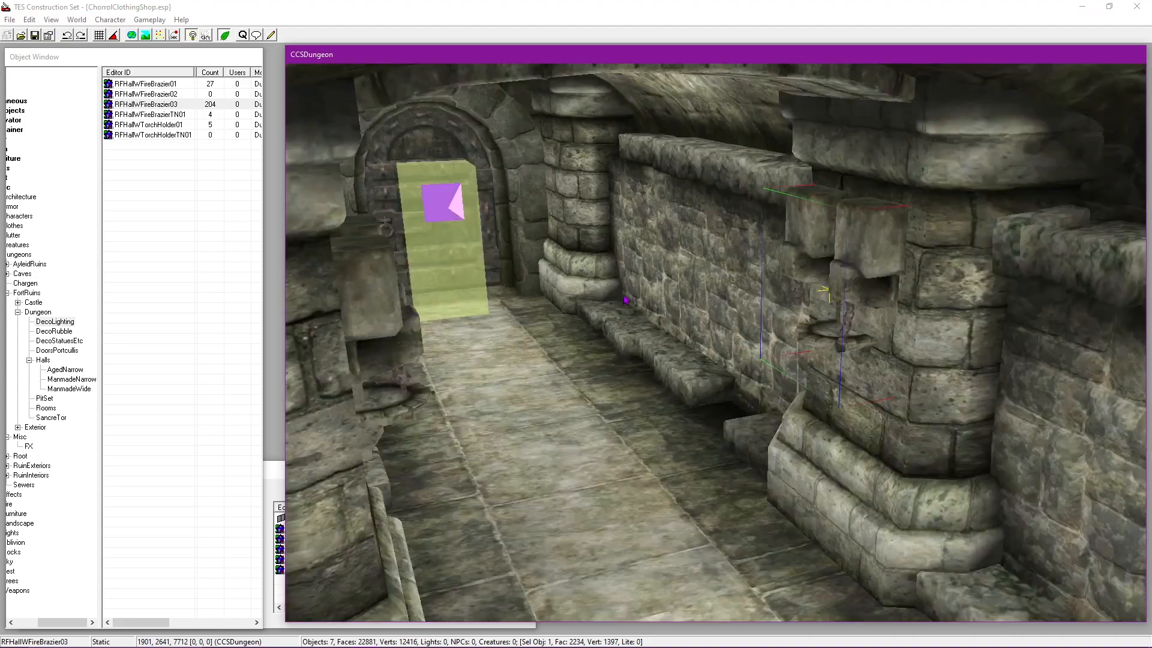
shift+middle_drag(625, 300, 460, 230)
scroll(395, 295, up, 4)
click(39, 39)
mouse_move(501, 349)
shift+middle_down()
mouse_move(708, 363)
mouse_move(593, 312)
mouse_move(598, 272)
mouse_move(636, 293)
mouse_move(685, 362)
shift+middle_up()
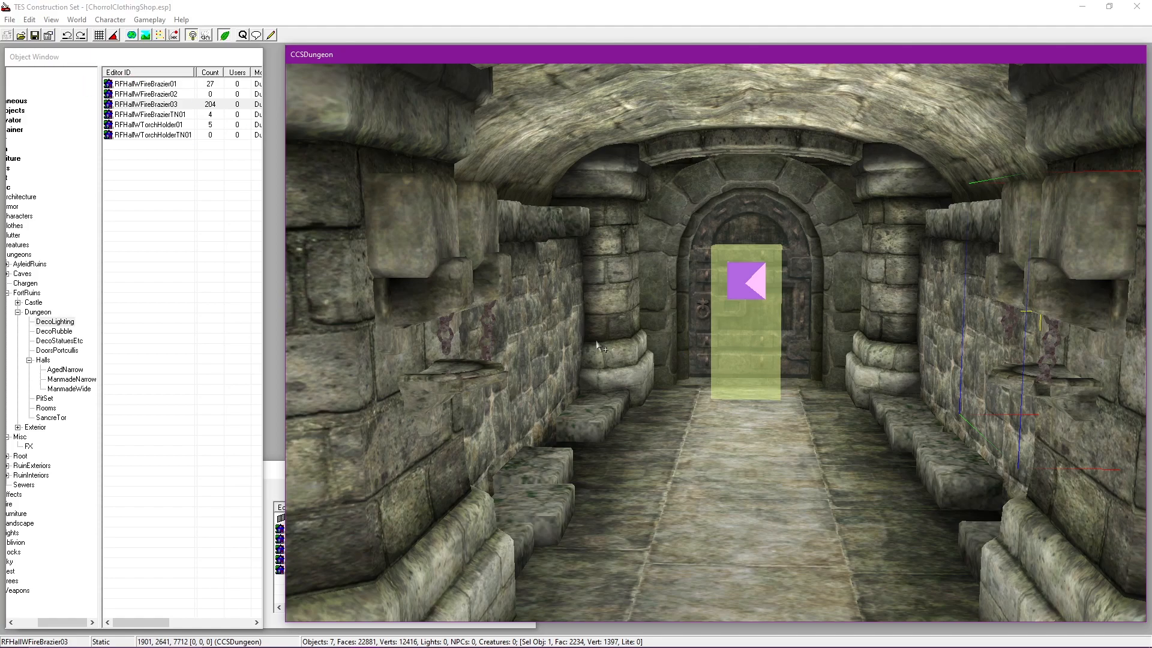
click(35, 36)
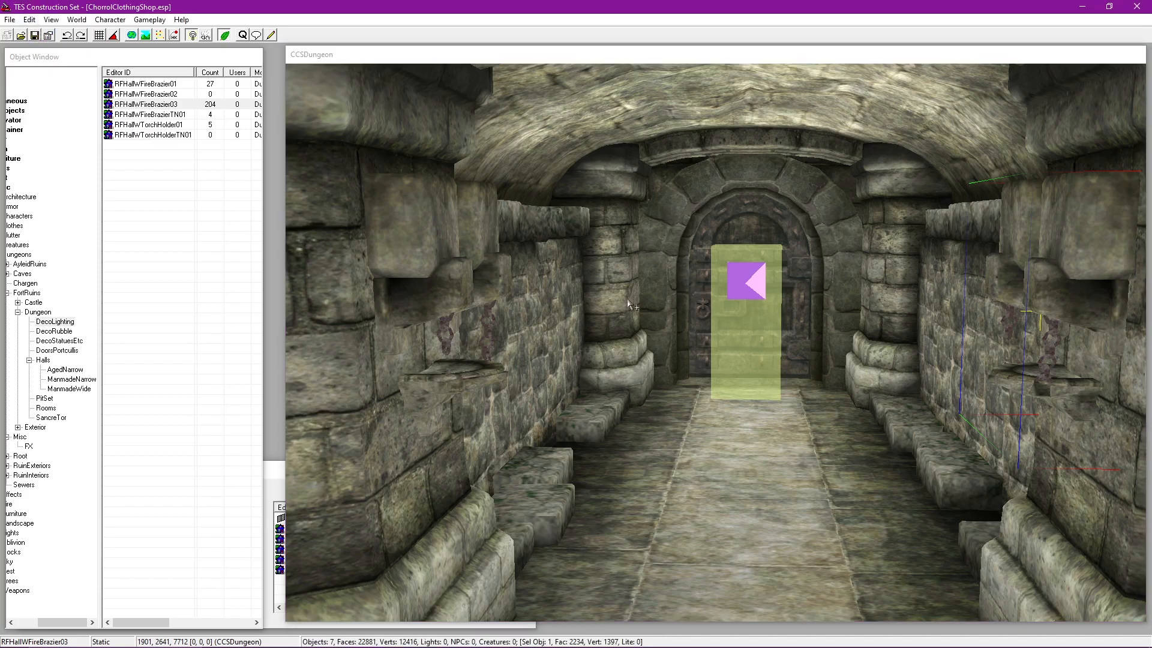
click(648, 232)
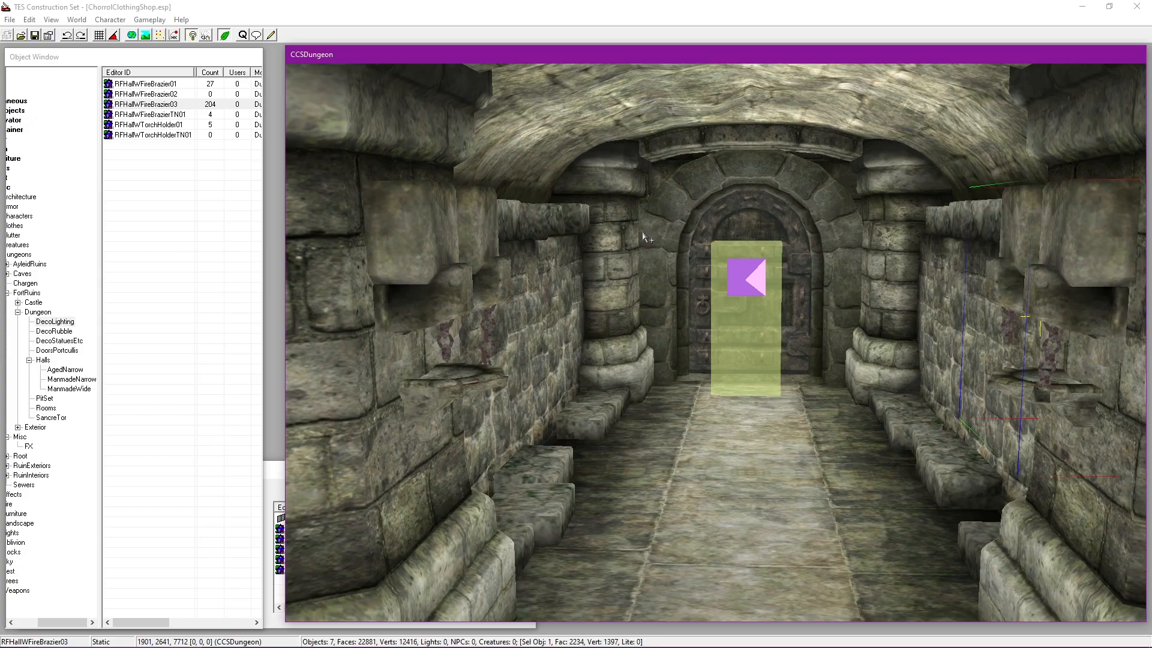
click(33, 37)
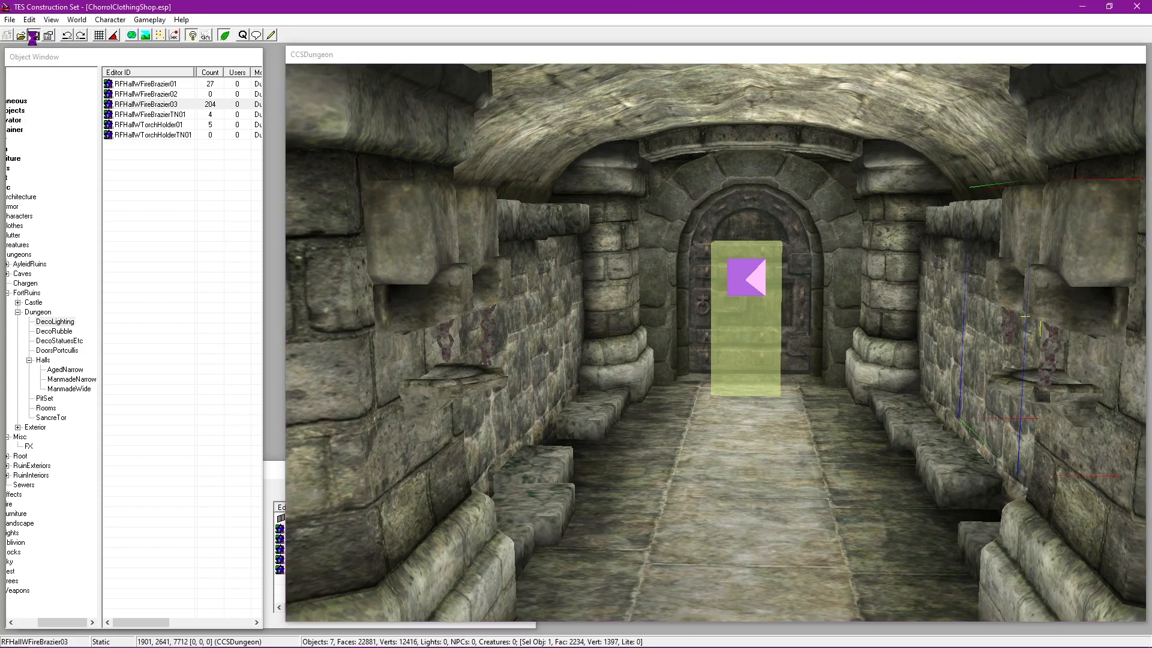
Step: Find the HowlingCave interior cell in the cell list and load it for viewing
click(266, 472)
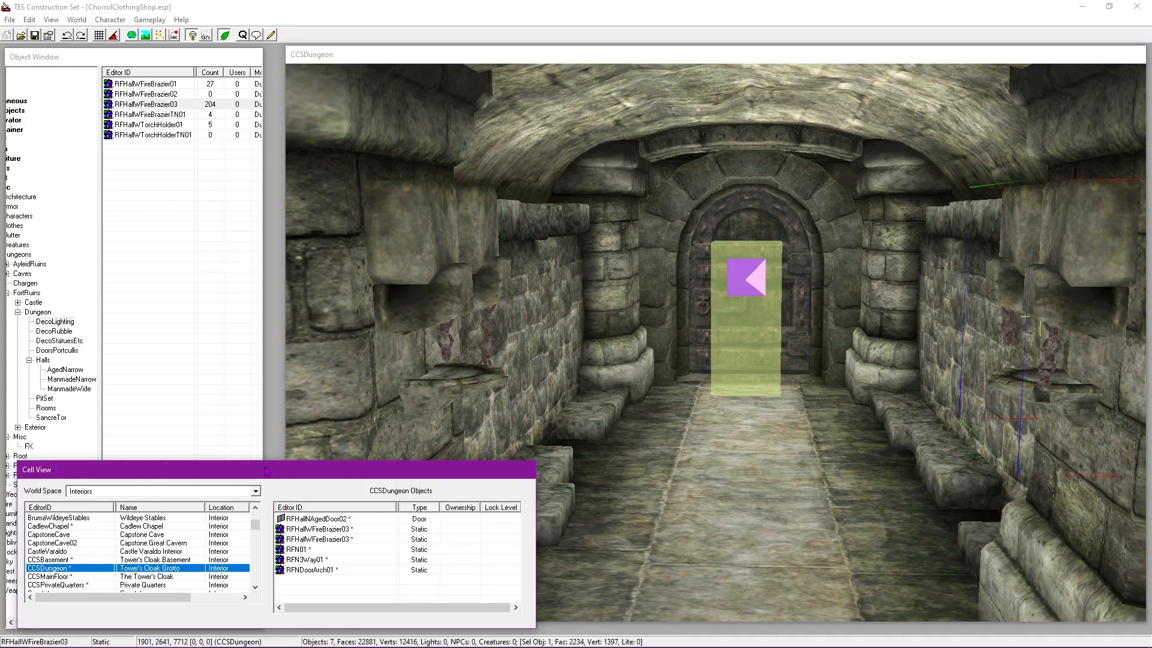
click(78, 551)
text(ho)
key(Down)
key(Down)
key(Down)
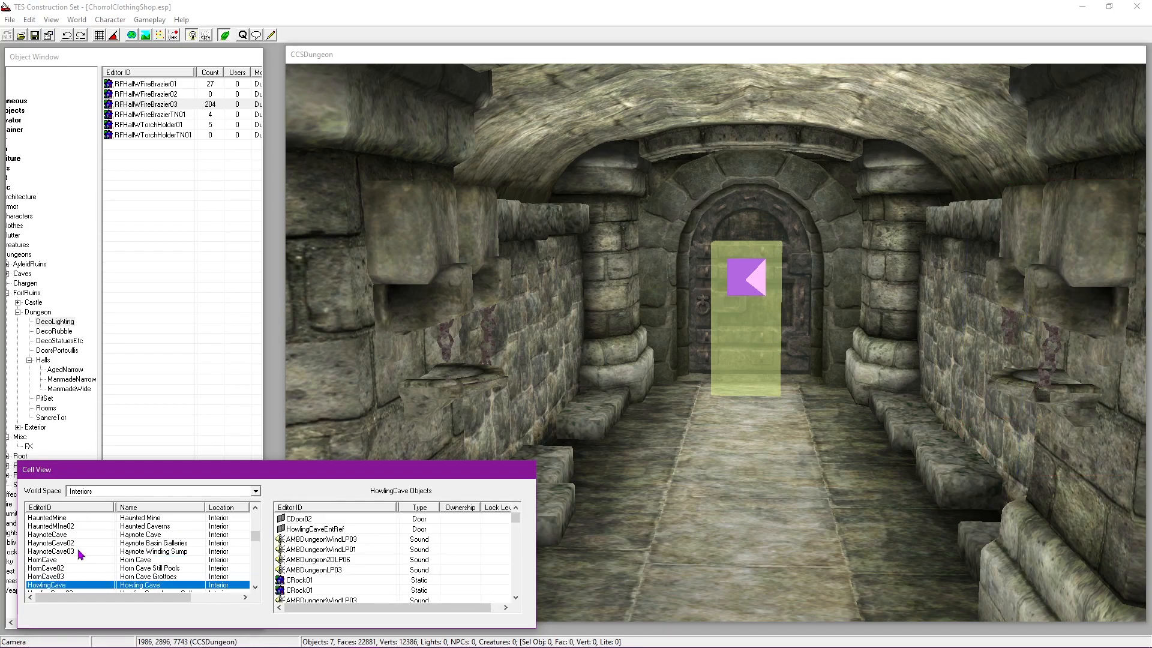
double_click(63, 586)
Step: Locate the door marker at the HowlingCave entrance and follow its teleport link to the cave's exterior
mouse_move(819, 581)
middle_down()
mouse_move(585, 229)
mouse_move(711, 401)
mouse_move(698, 389)
mouse_move(848, 340)
middle_up()
middle_drag(534, 485, 857, 277)
mouse_move(570, 427)
middle_down()
mouse_move(676, 355)
mouse_move(746, 345)
middle_up()
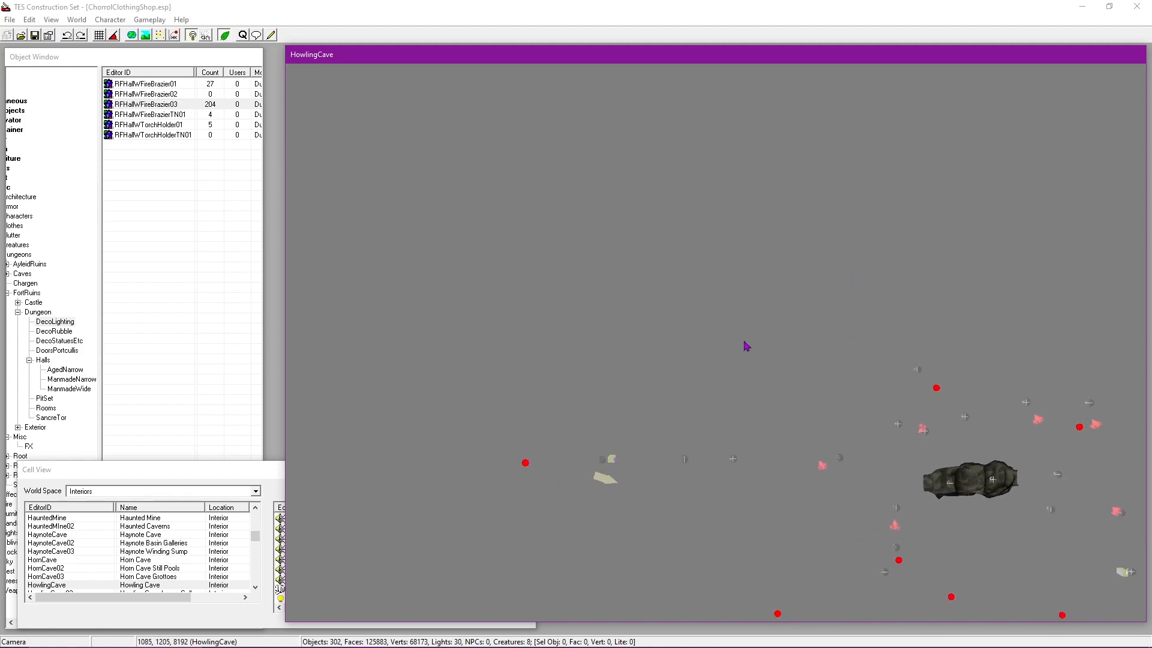
mouse_move(607, 492)
middle_down()
mouse_move(743, 399)
mouse_move(846, 354)
middle_up()
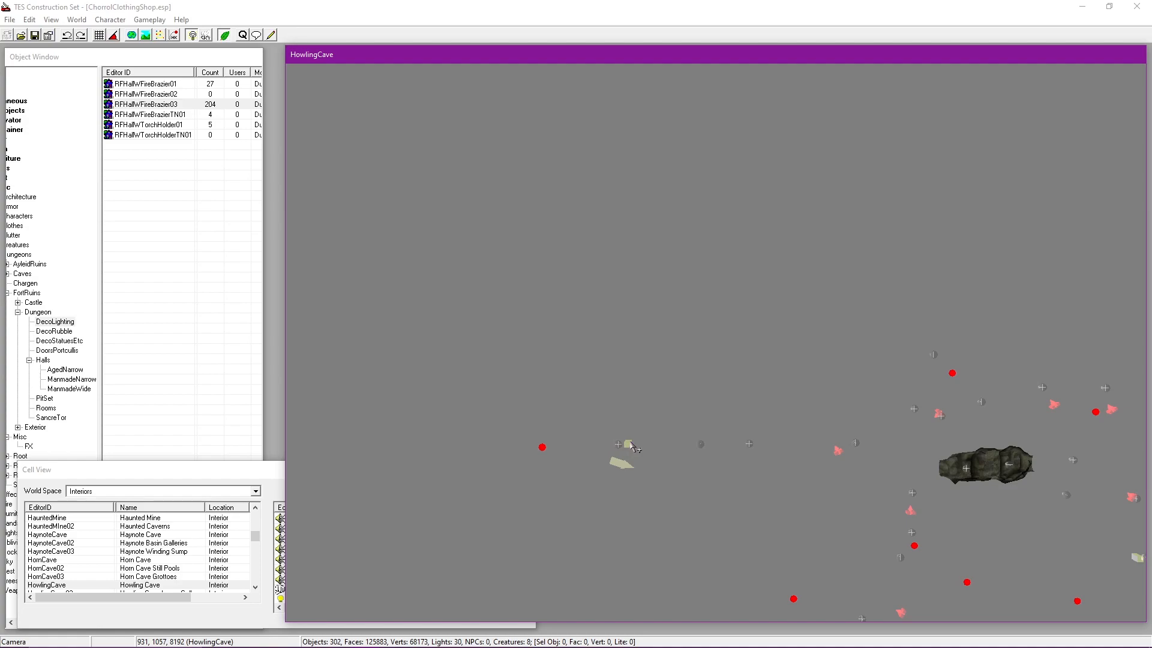
scroll(632, 463, up, 5)
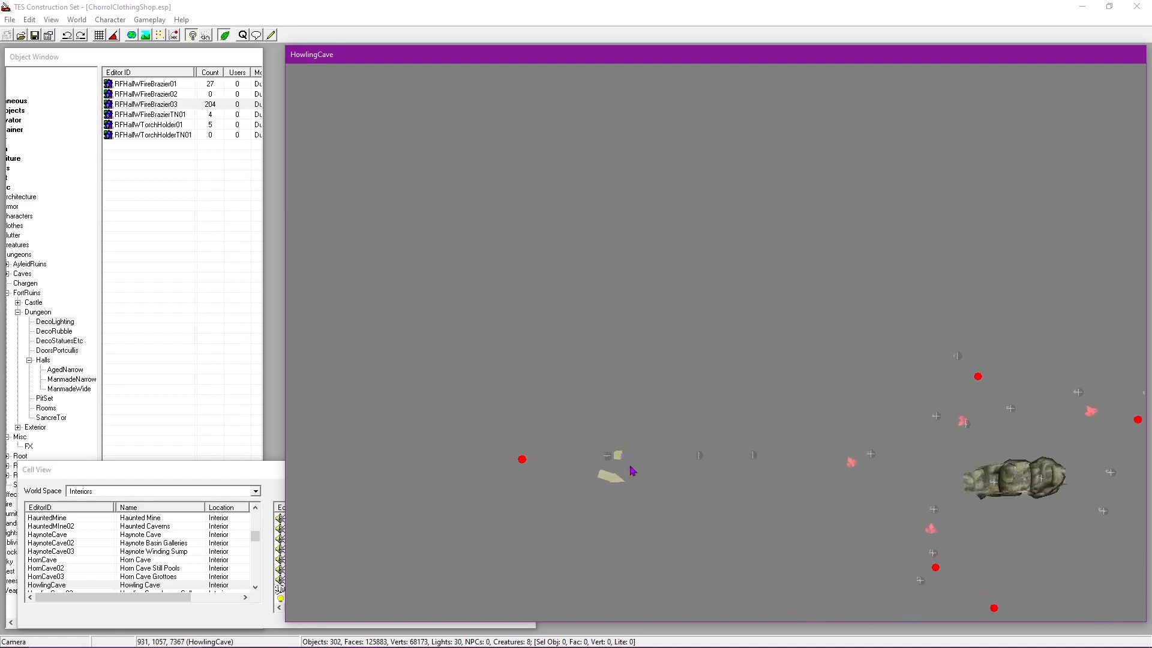
click(618, 464)
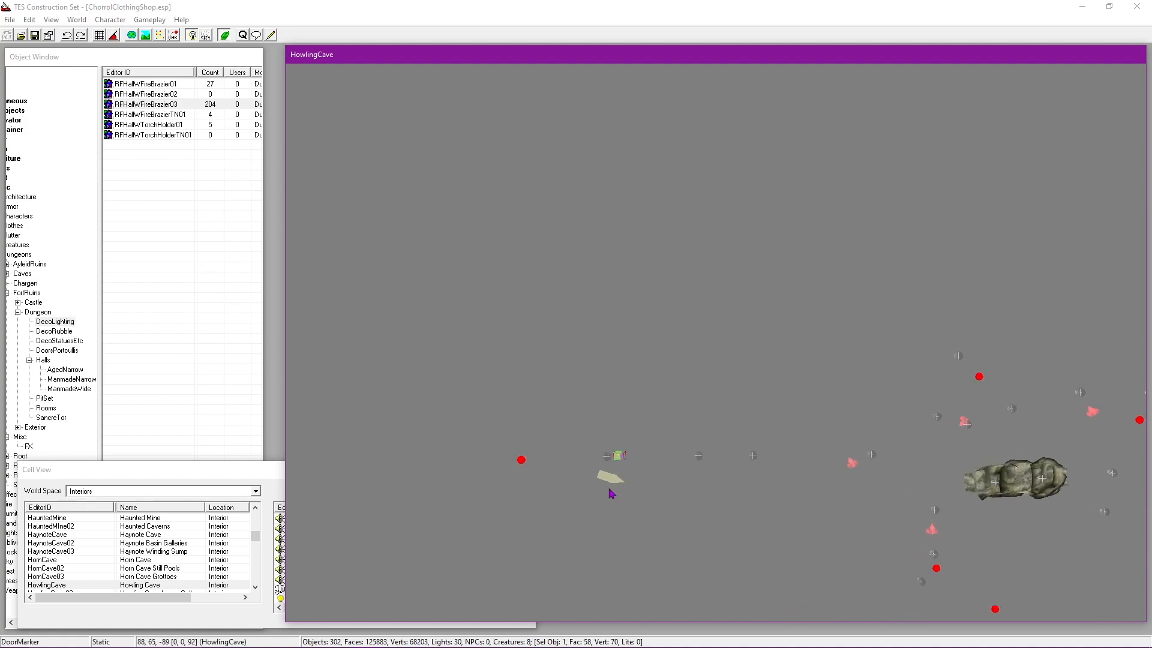
scroll(609, 498, up, 10)
middle_drag(671, 424, 761, 272)
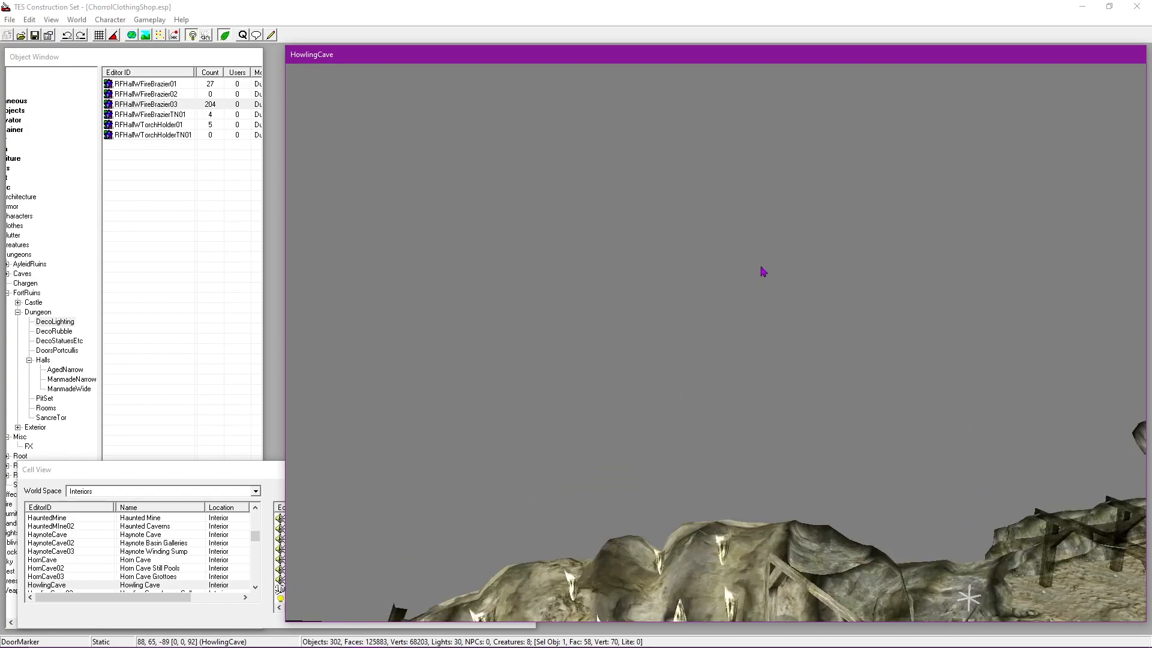
mouse_move(617, 420)
middle_down()
mouse_move(881, 236)
mouse_move(901, 239)
middle_up()
scroll(724, 455, up, 8)
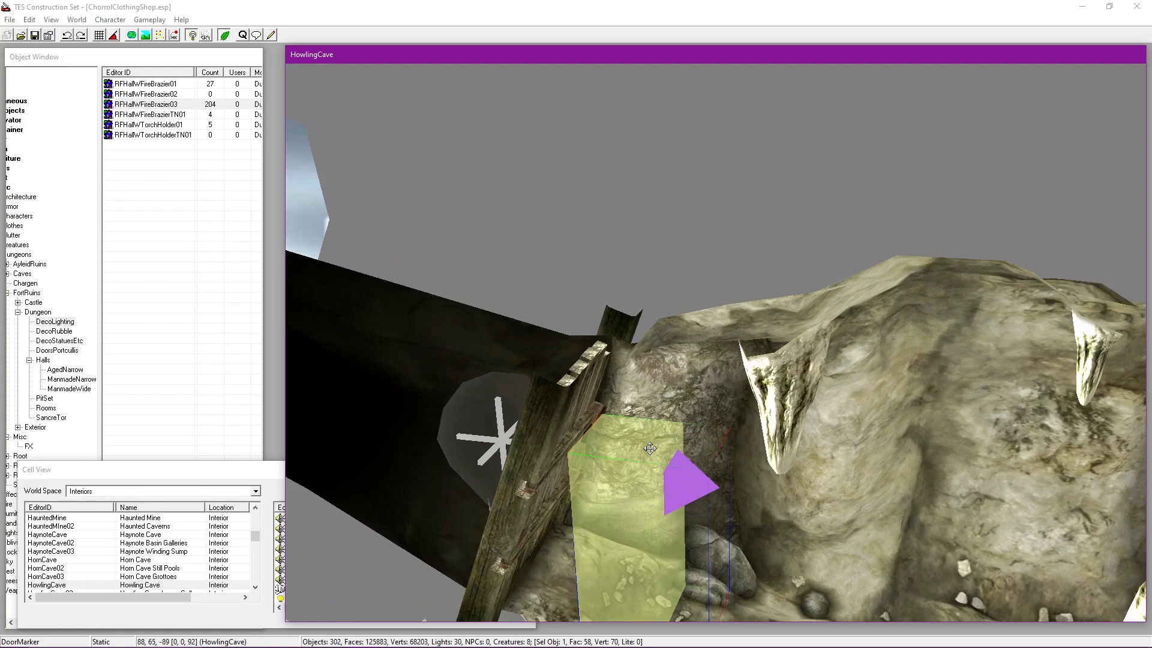
double_click(652, 454)
click(577, 368)
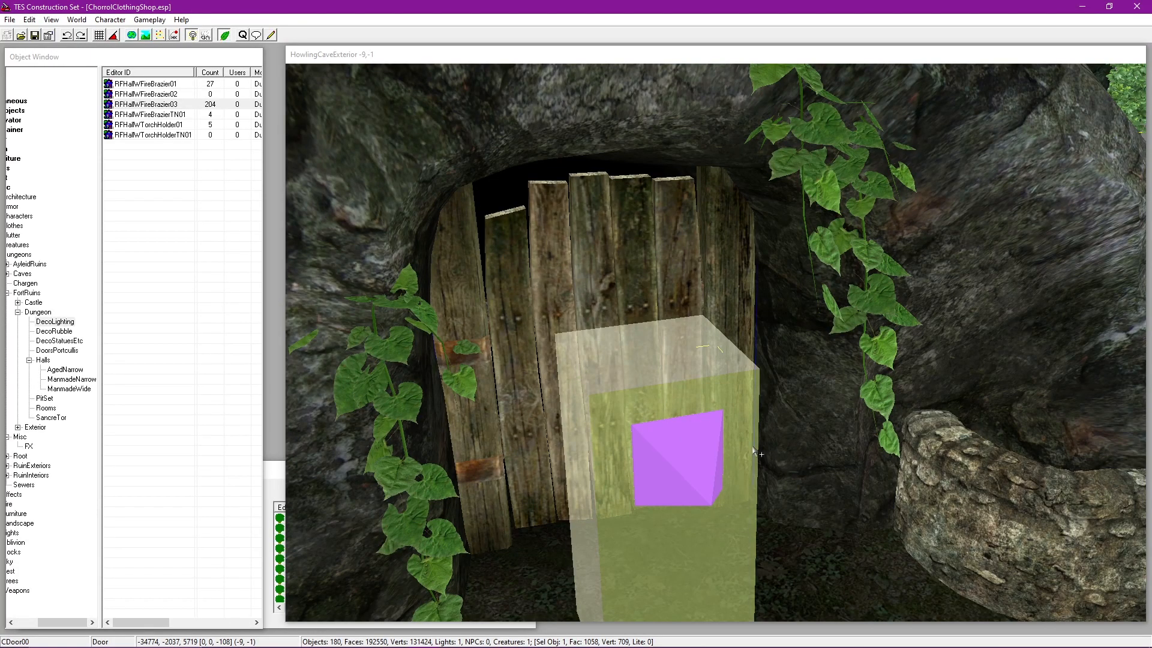
Step: Select the white ghost flame in the brazier beside the cave entrance
middle_drag(753, 450, 702, 378)
scroll(738, 373, down, 4)
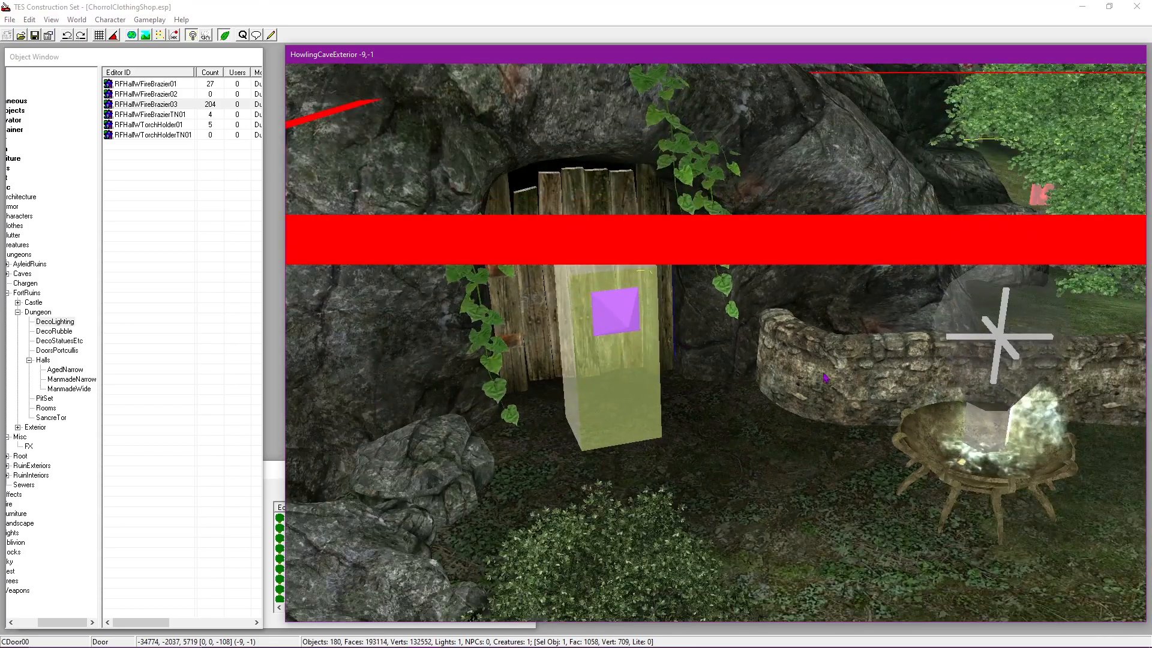
middle_drag(972, 444, 817, 433)
scroll(817, 433, up, 3)
click(769, 399)
mouse_move(770, 399)
shift+middle_down()
mouse_move(714, 384)
mouse_move(772, 410)
shift+middle_up()
scroll(726, 396, up, 2)
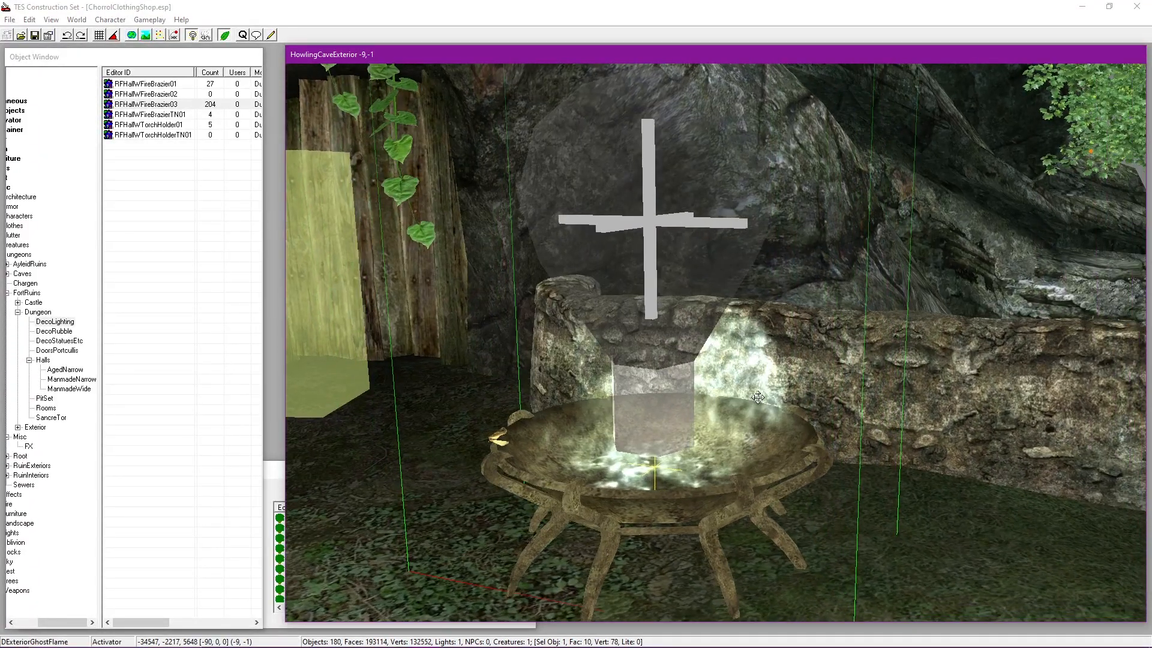
Step: Examine the ghost flame's reference and its base activator's ID, model path and looping sound
double_click(759, 402)
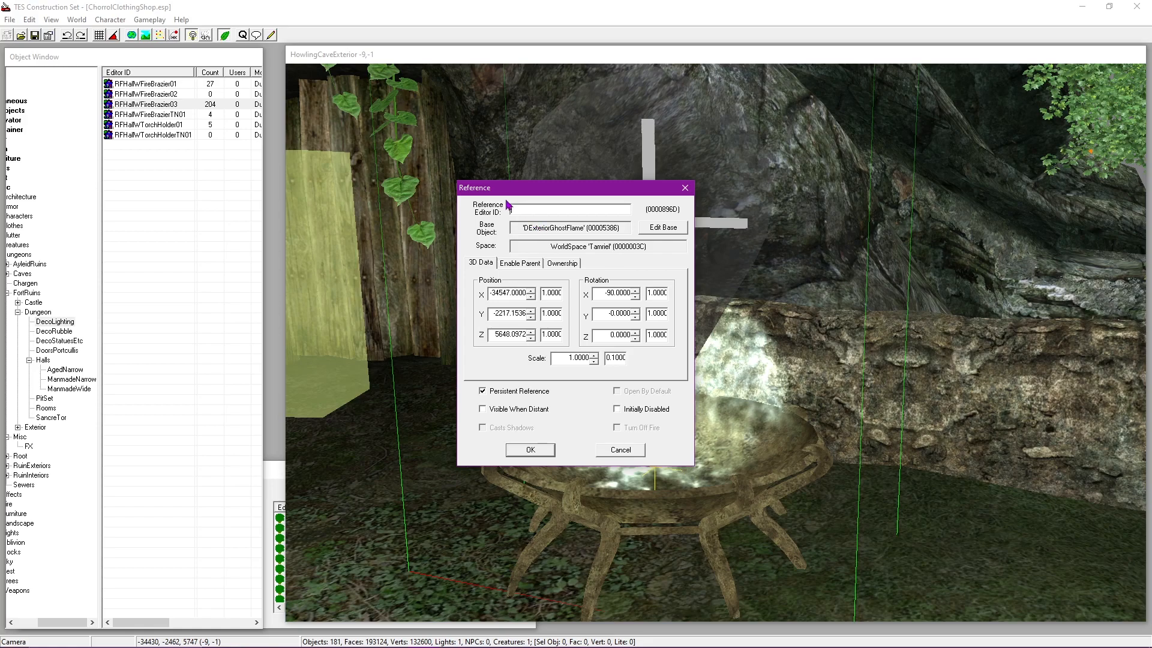
click(663, 227)
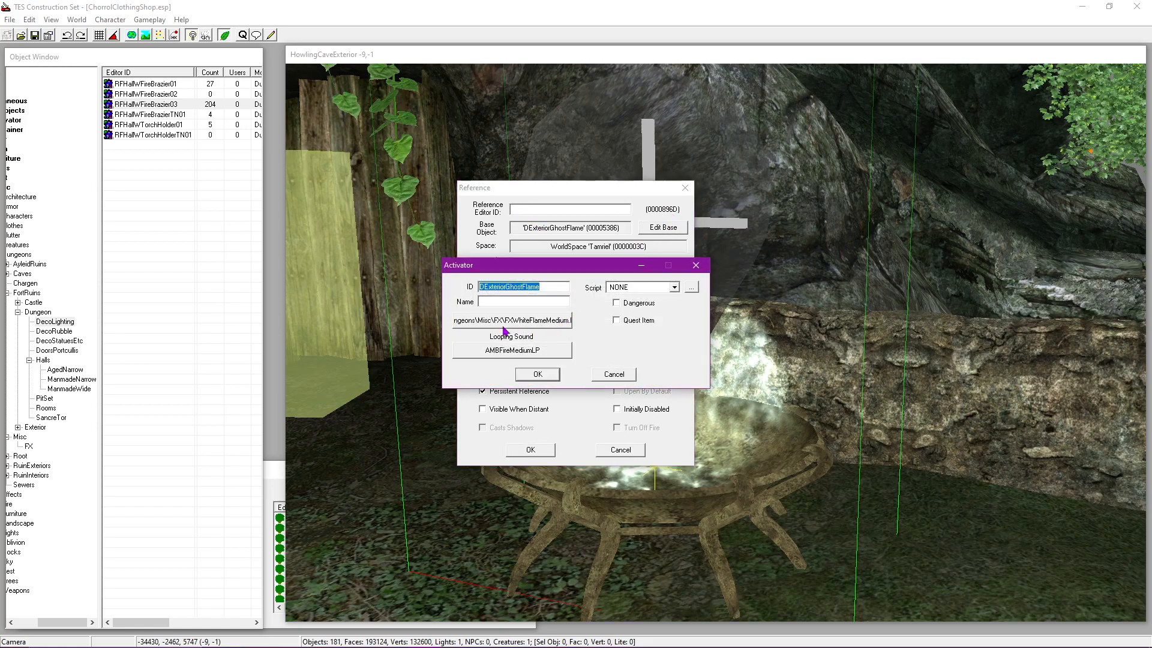
click(614, 375)
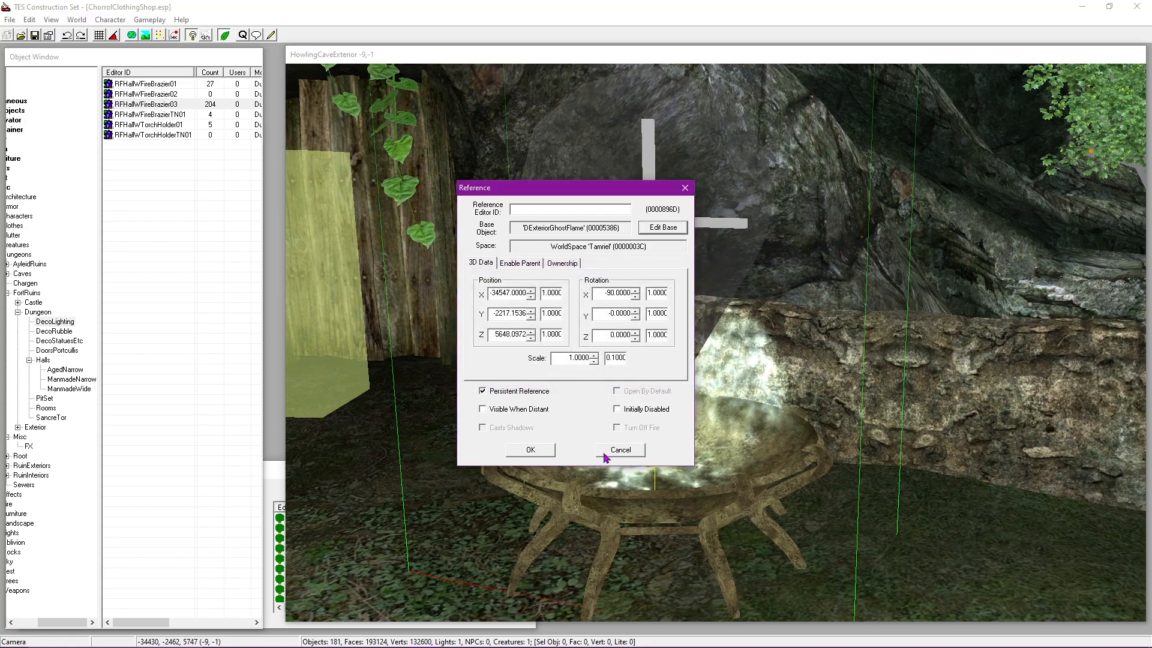
click(625, 455)
Step: Look through the dungeon Misc FX statics for the flame and recheck the ghost flame's base object name
click(29, 446)
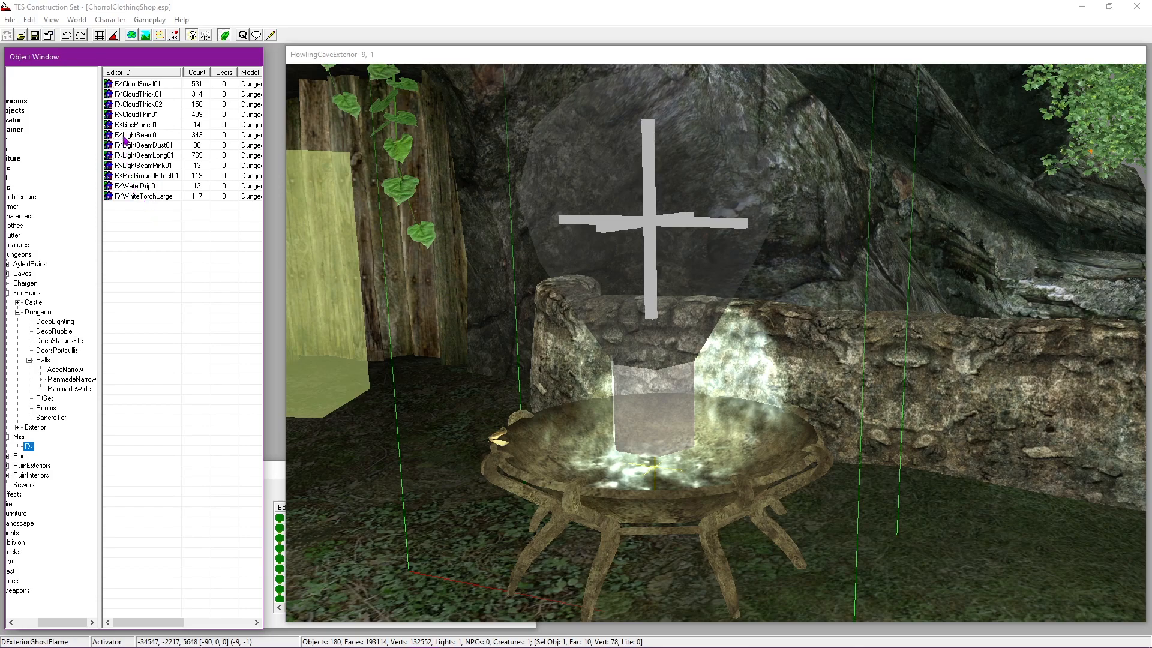
click(761, 369)
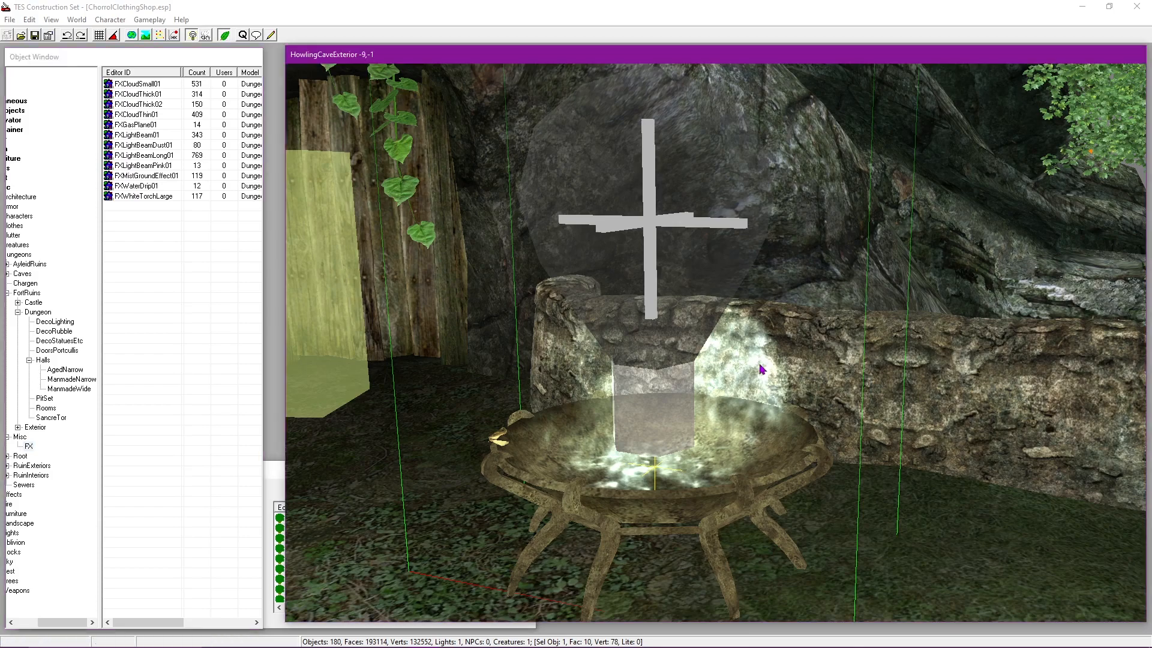
double_click(761, 369)
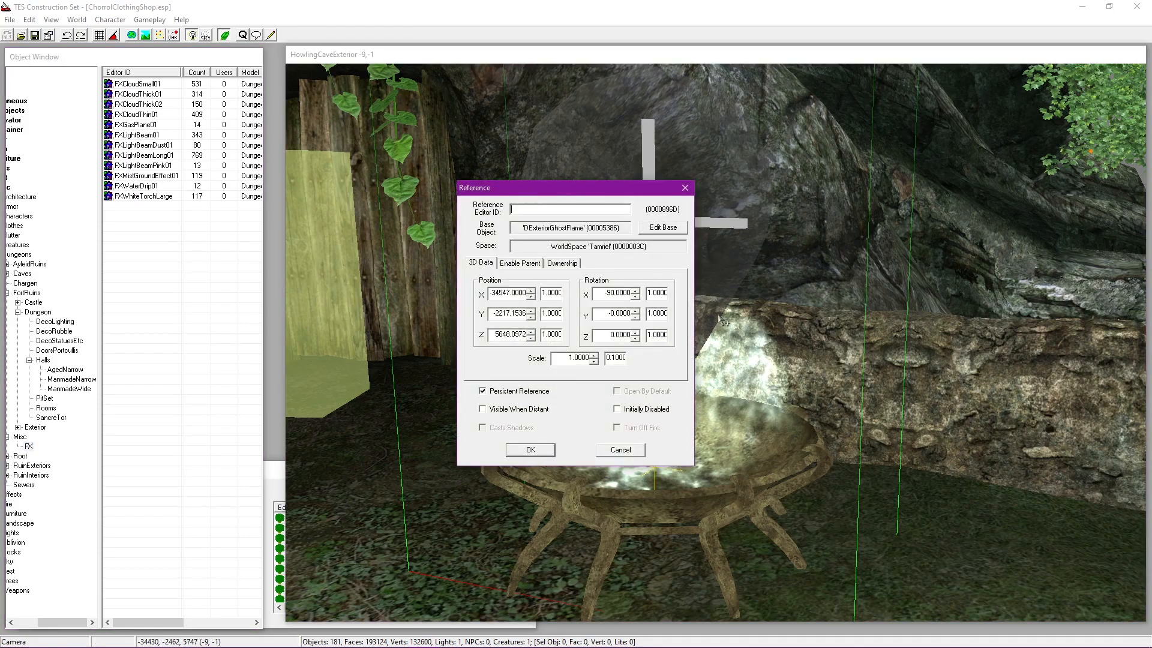
click(685, 188)
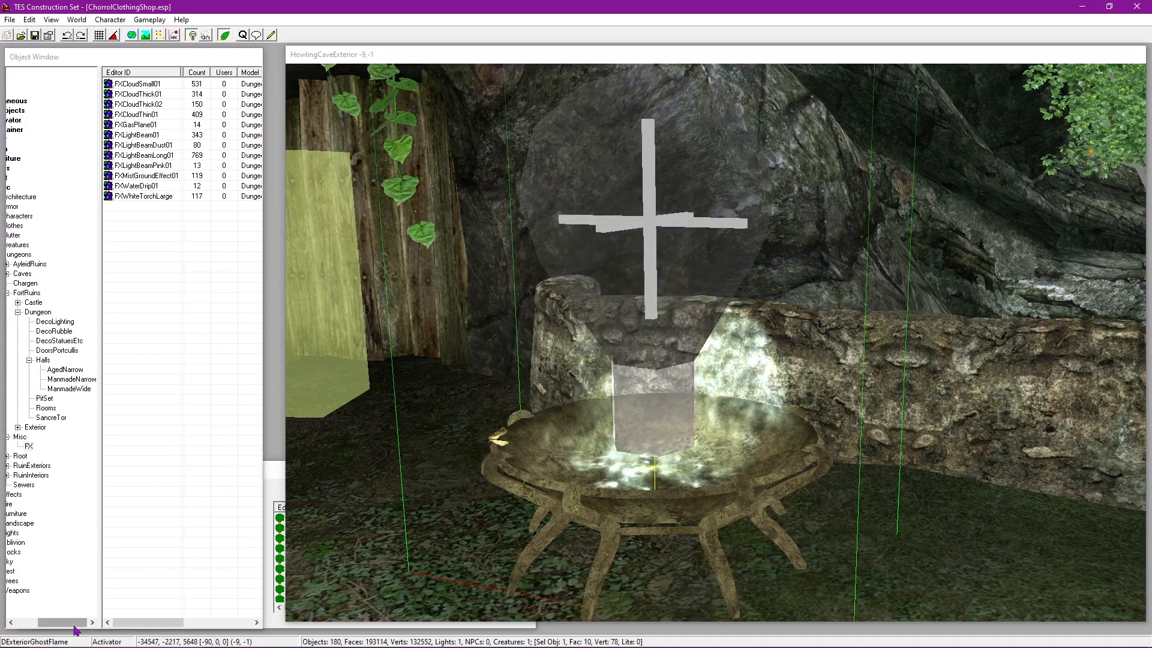
Step: Search the dungeon statics and the full static list for the DExteriorGhostFlame object
drag(63, 622, 42, 622)
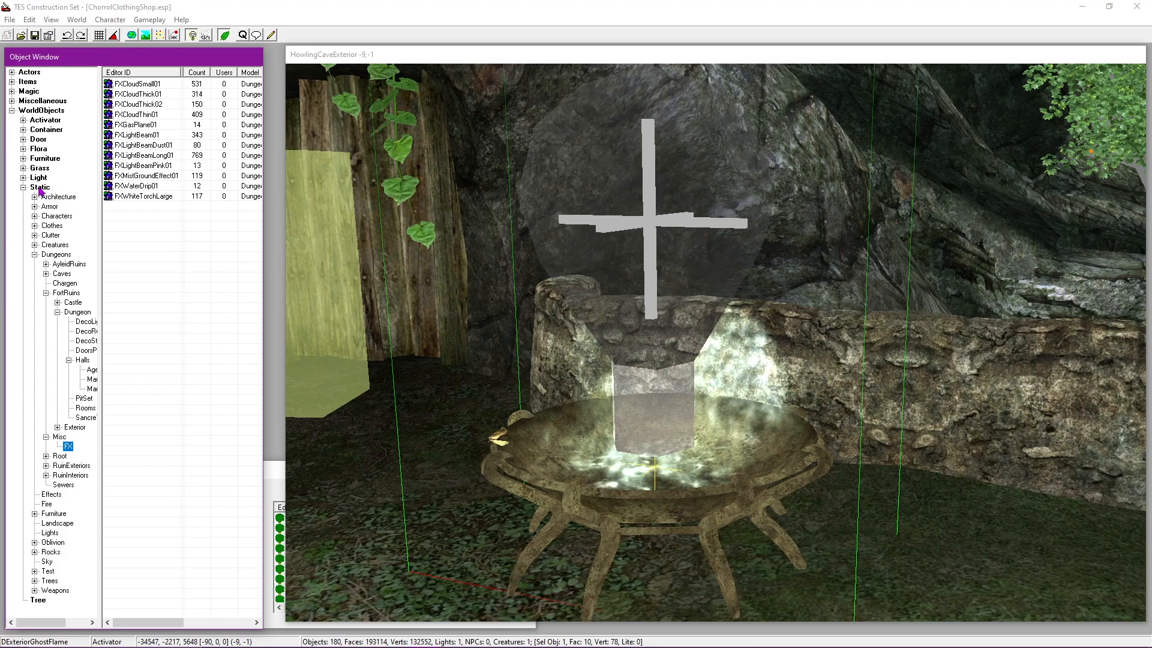
click(53, 256)
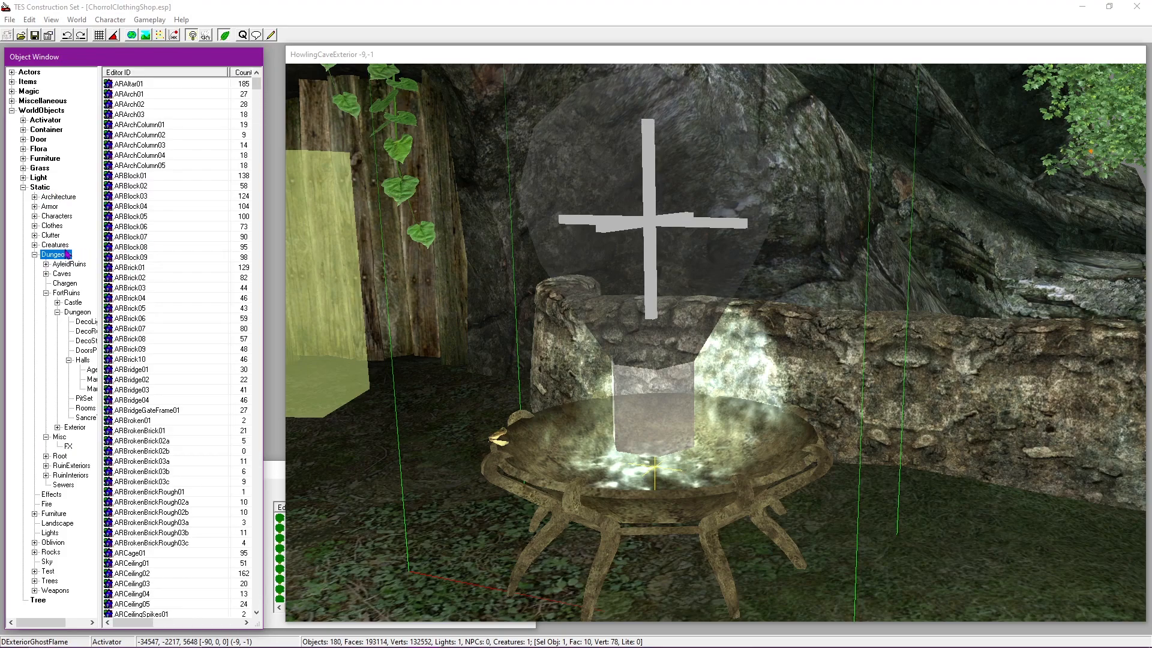
click(175, 268)
key(d)
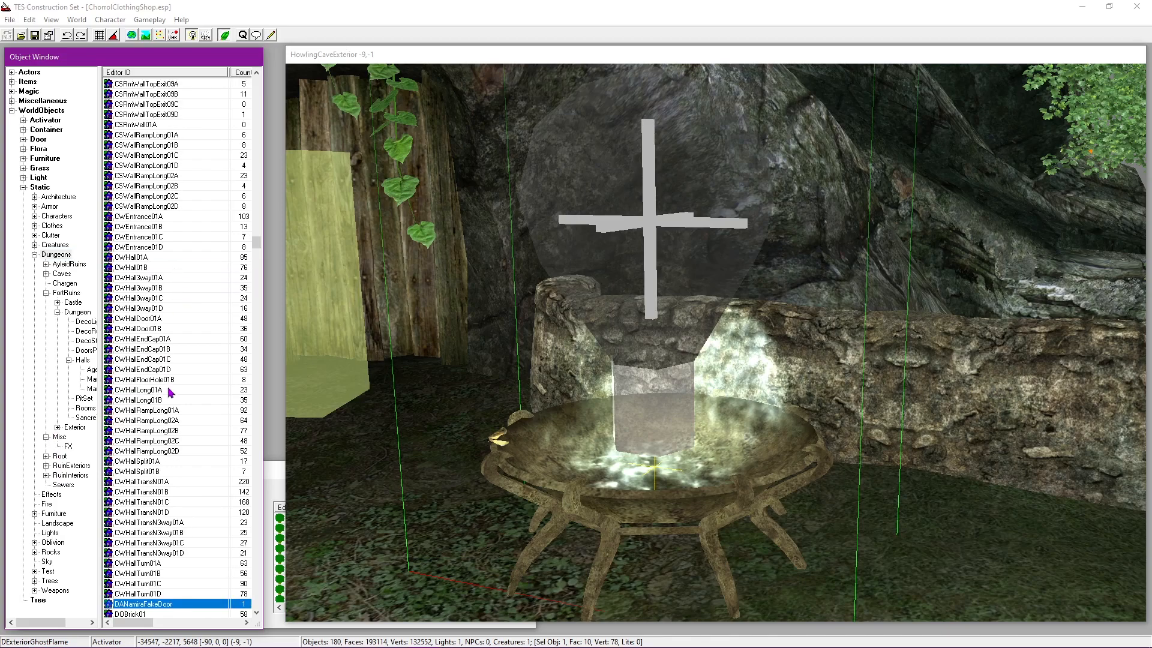
scroll(174, 336, down, 1)
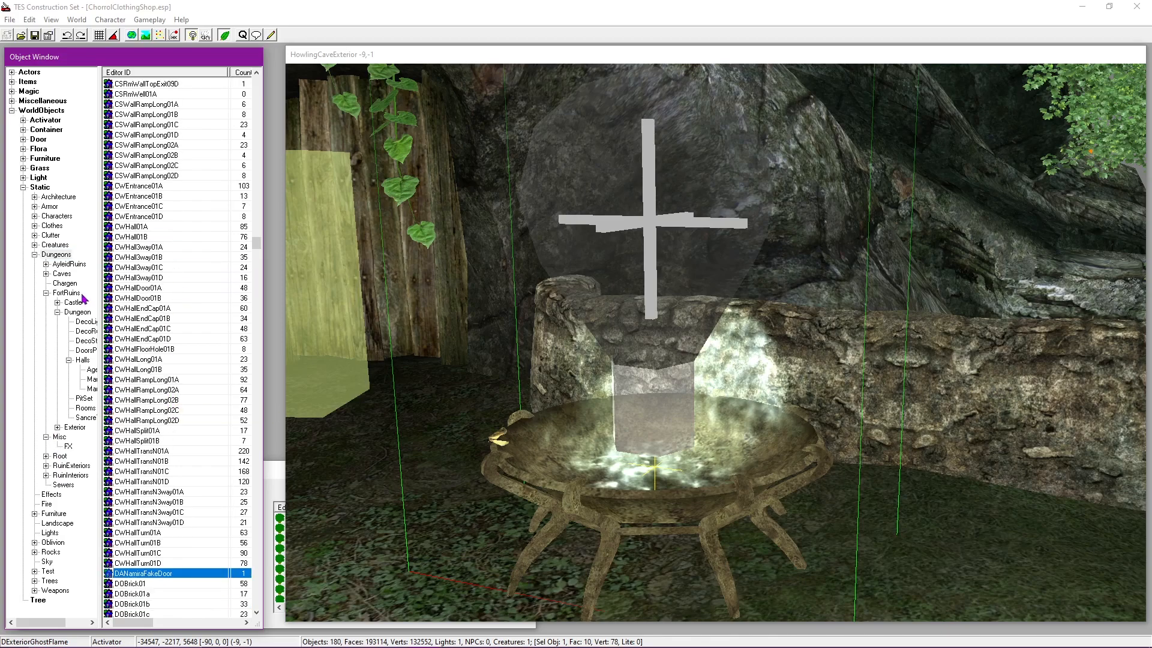
click(40, 188)
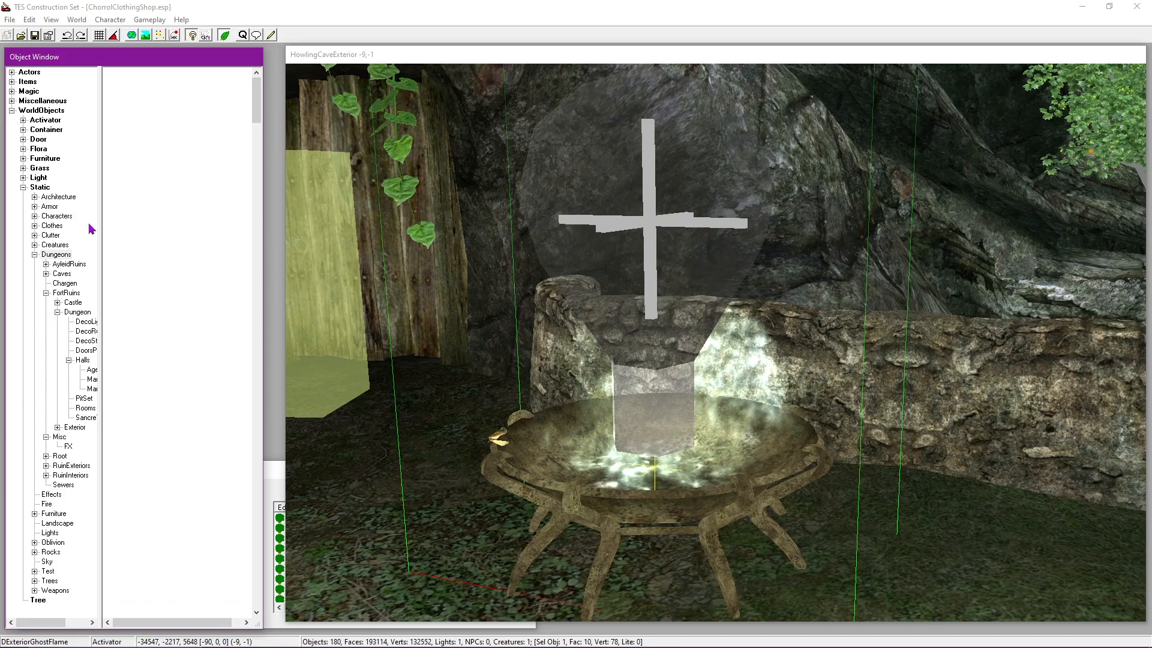
click(200, 306)
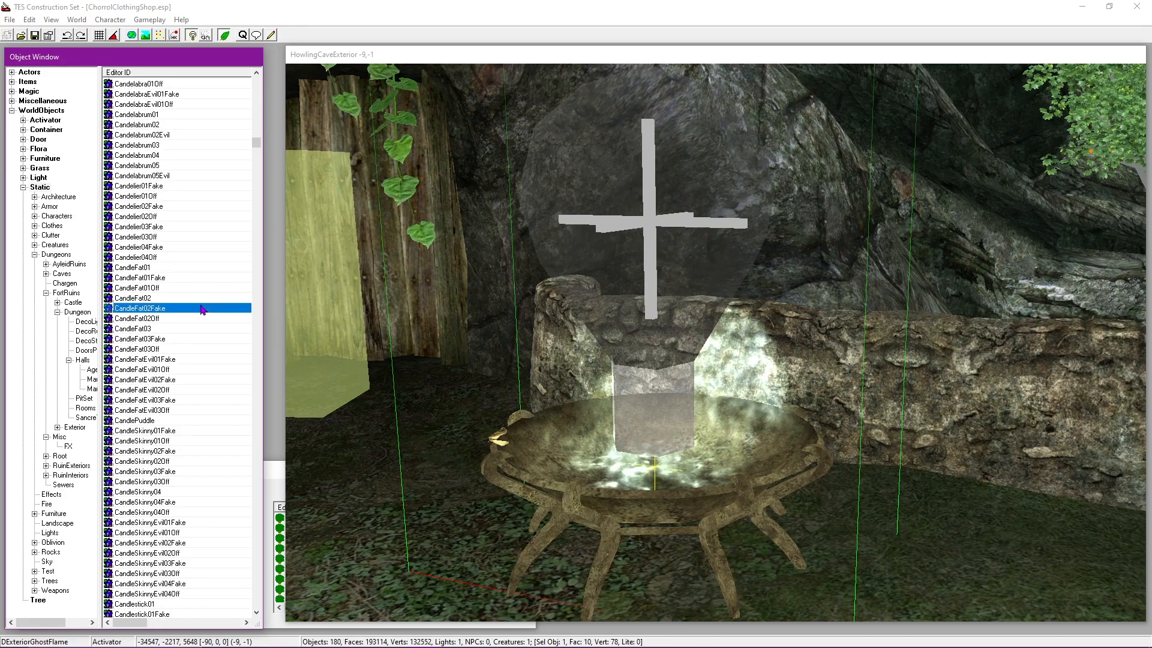
text(de)
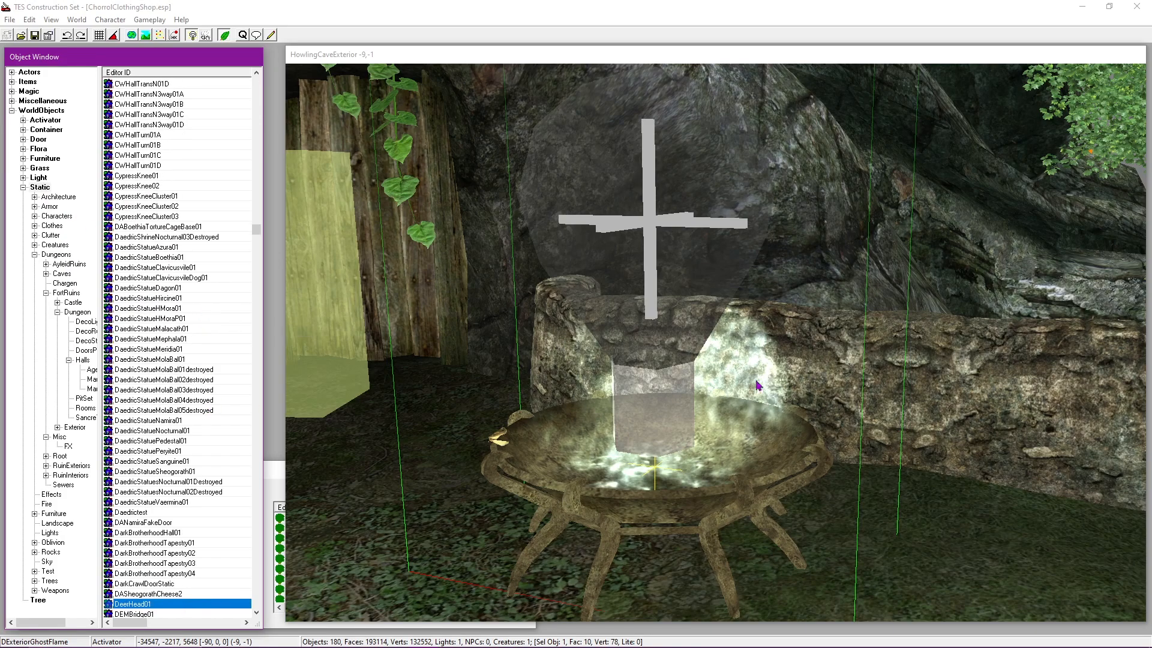
Step: Expand the activator categories and recheck the ghost flame's base object type and ID
click(23, 120)
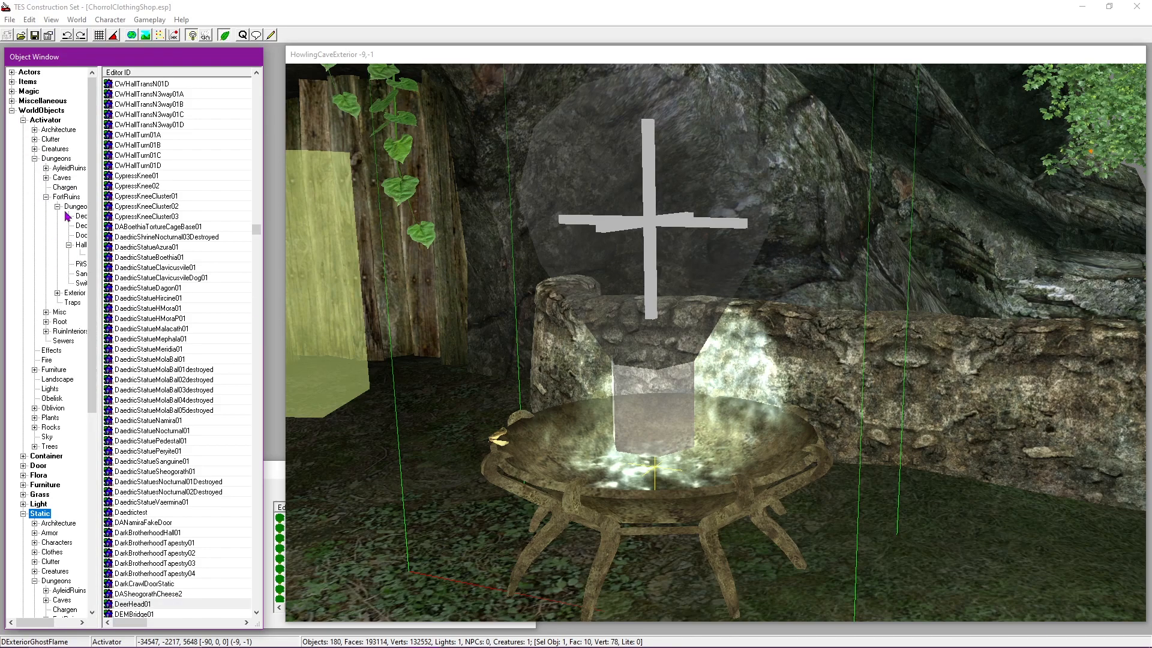
double_click(726, 378)
click(654, 228)
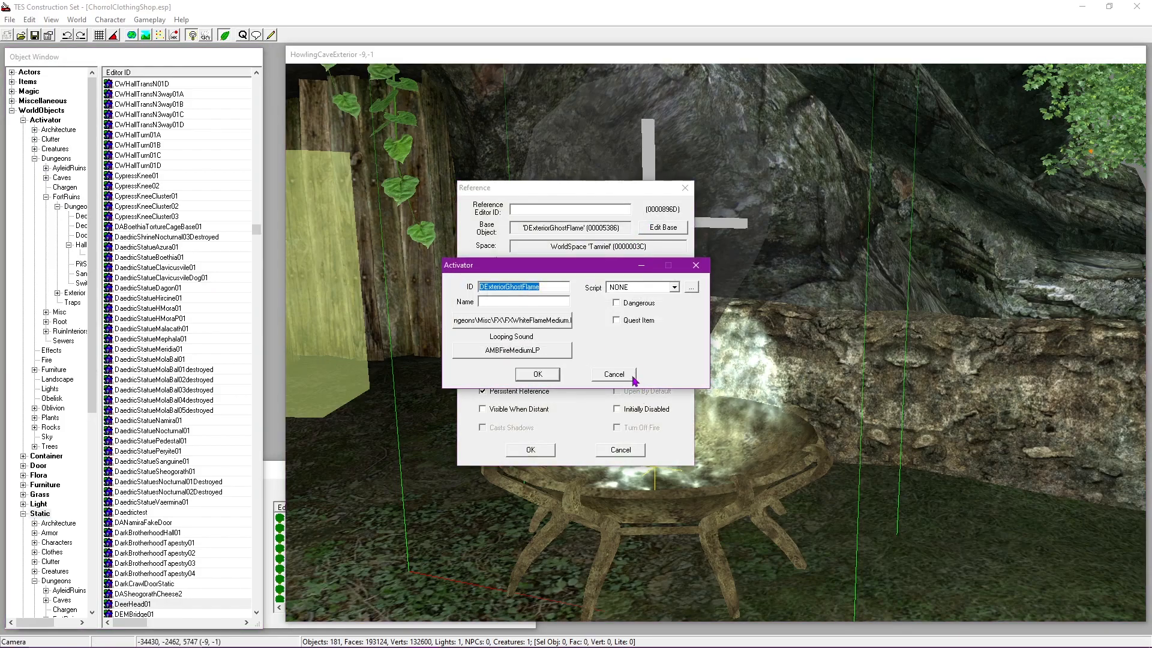
click(633, 378)
click(640, 451)
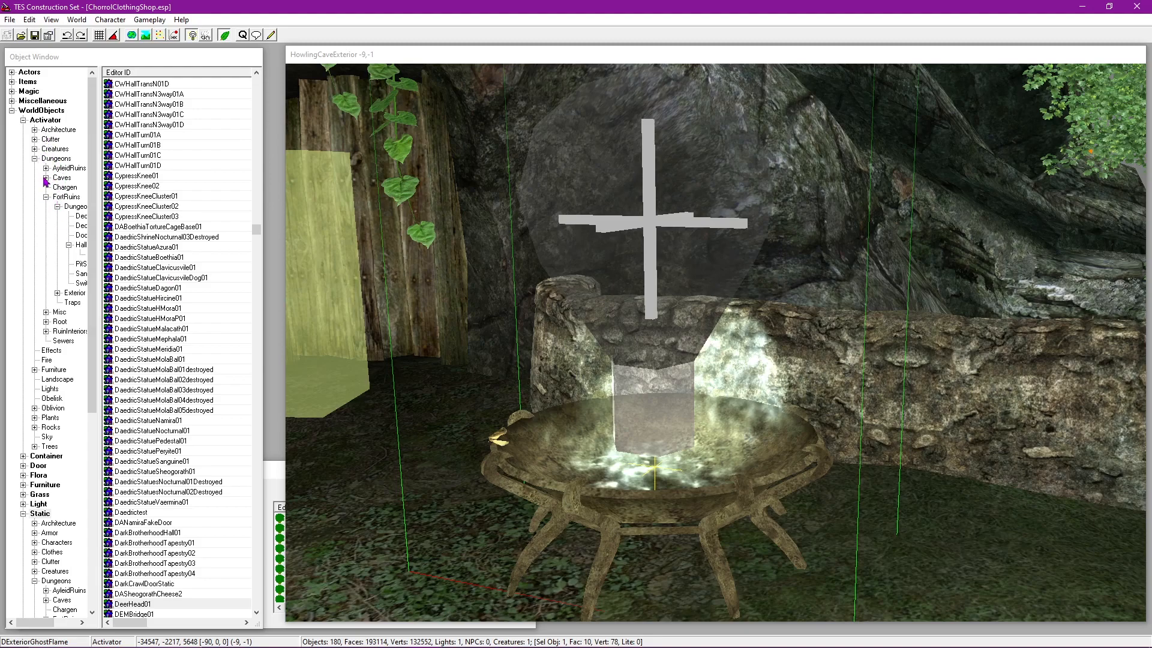
Step: Locate and select DExteriorGhostFlame among the dungeon activators
click(48, 197)
click(61, 206)
click(159, 232)
key(d)
key(e)
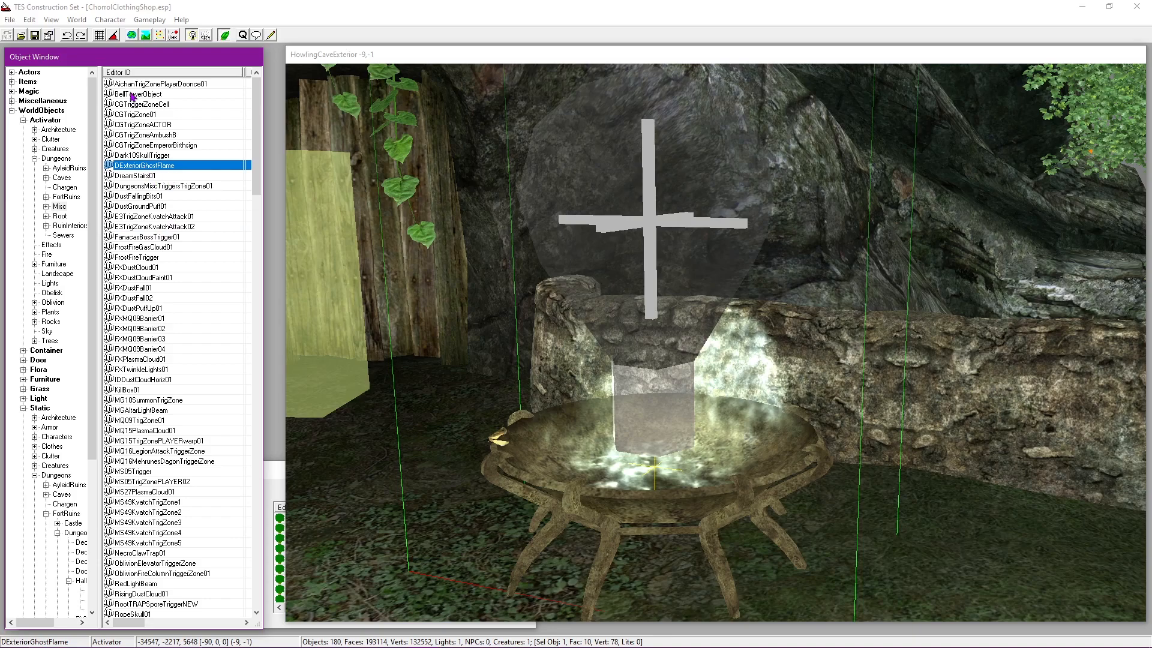
Step: Switch the cell list to interiors and load the CCSDungeon cell
click(272, 493)
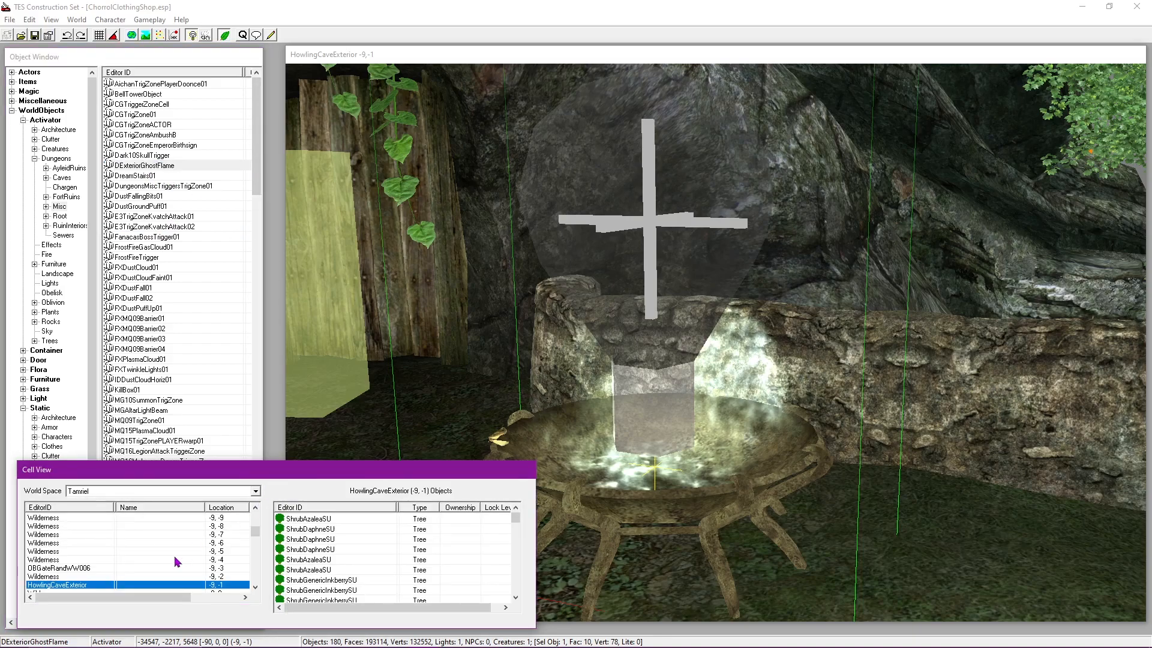
click(145, 492)
drag(257, 552, 258, 495)
click(99, 501)
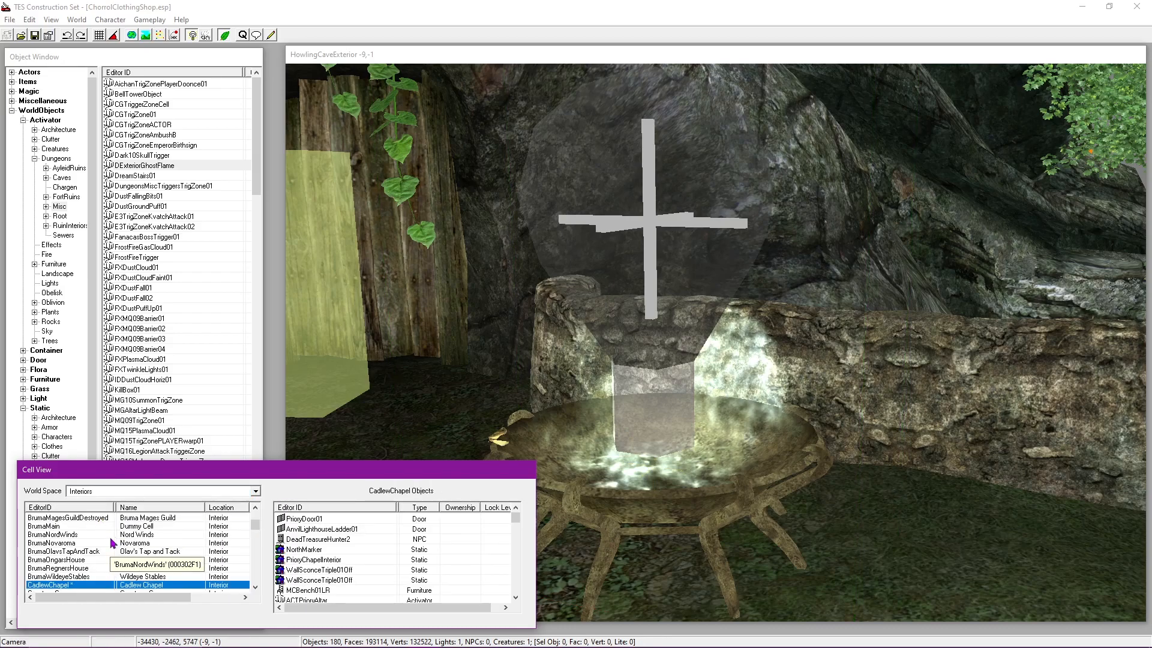
scroll(101, 555, down, 1)
click(89, 578)
key(Down)
key(Down)
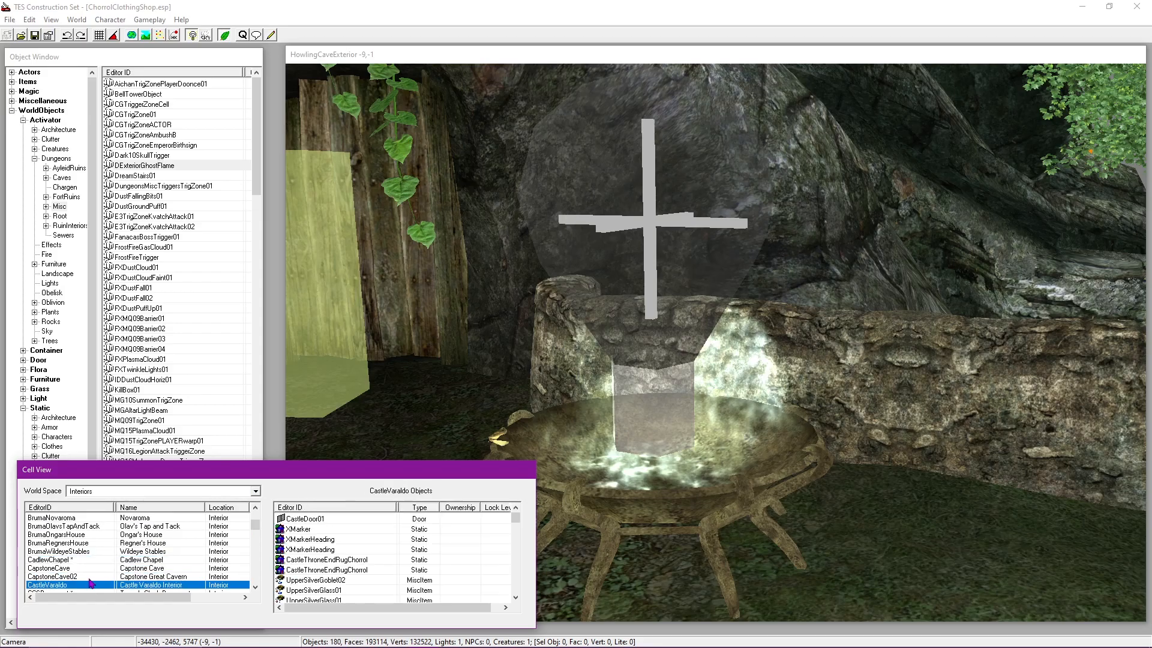
scroll(90, 581, down, 1)
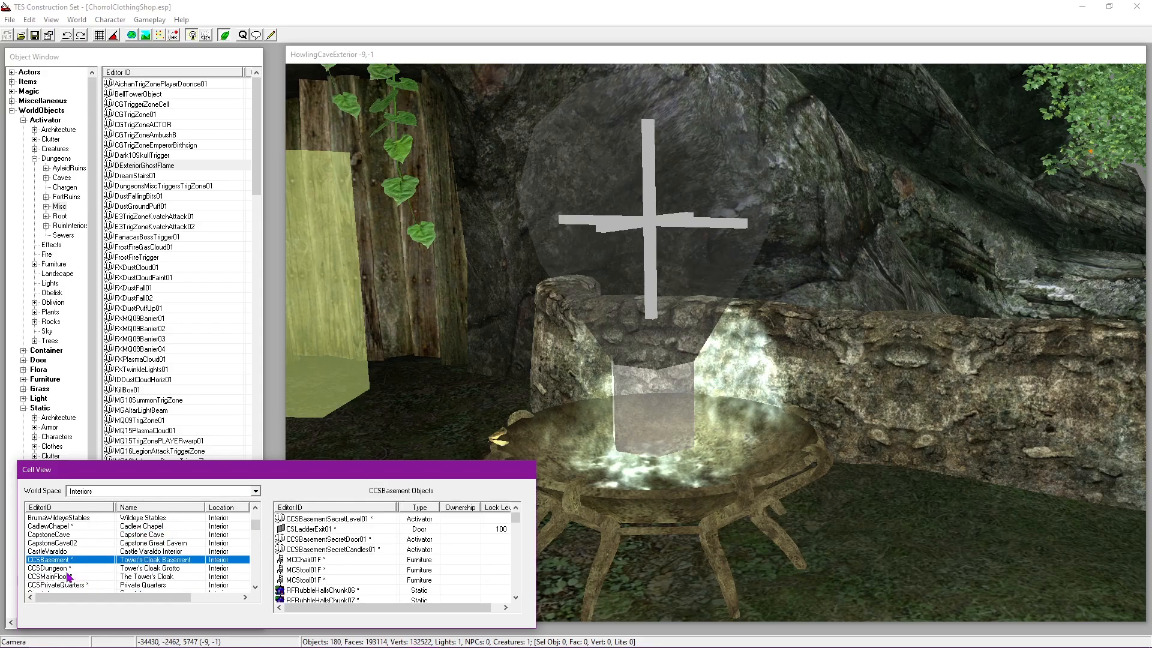
double_click(65, 569)
Step: Examine the CCSDungeon corridor and the fire braziers on its pillars from several angles
middle_drag(625, 336, 642, 379)
click(625, 304)
shift+middle_drag(626, 304, 704, 429)
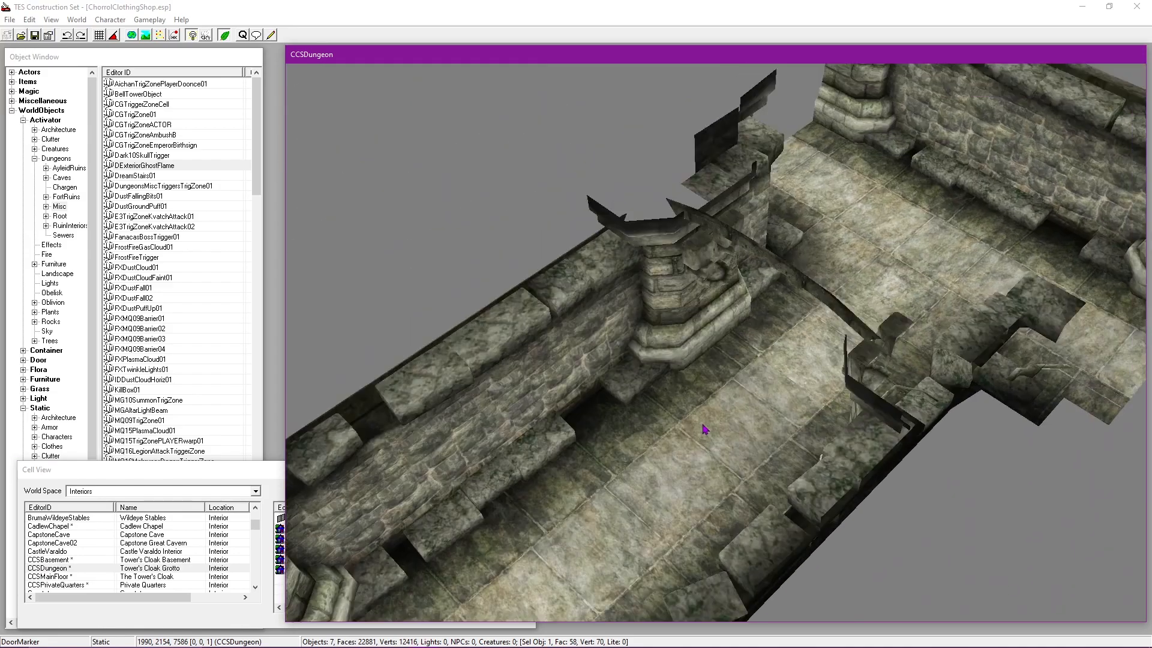
scroll(694, 254, up, 4)
click(696, 259)
shift+middle_drag(696, 259, 790, 172)
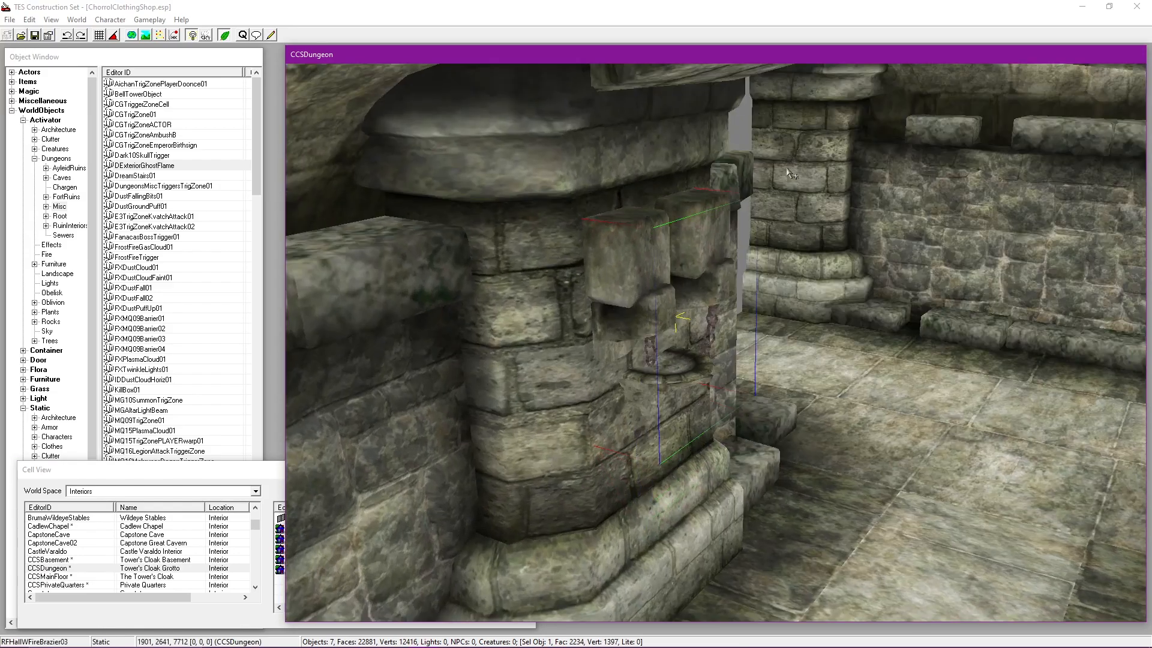
scroll(779, 370, up, 3)
shift+middle_drag(779, 371, 782, 434)
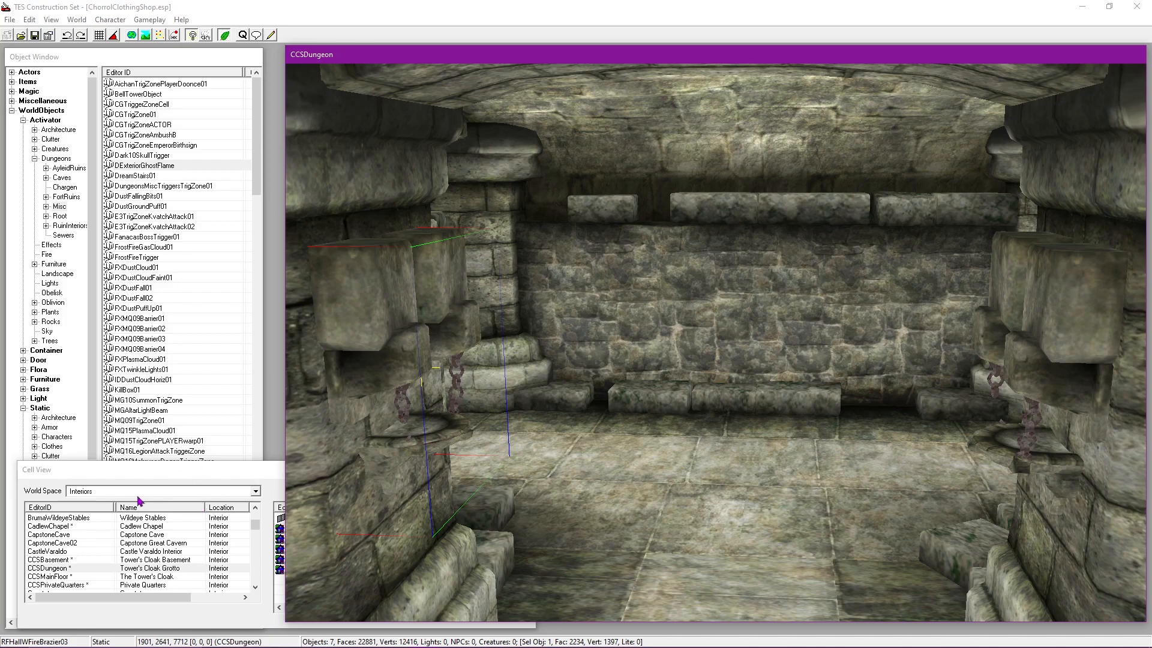
middle_drag(690, 336, 984, 360)
middle_drag(432, 360, 849, 330)
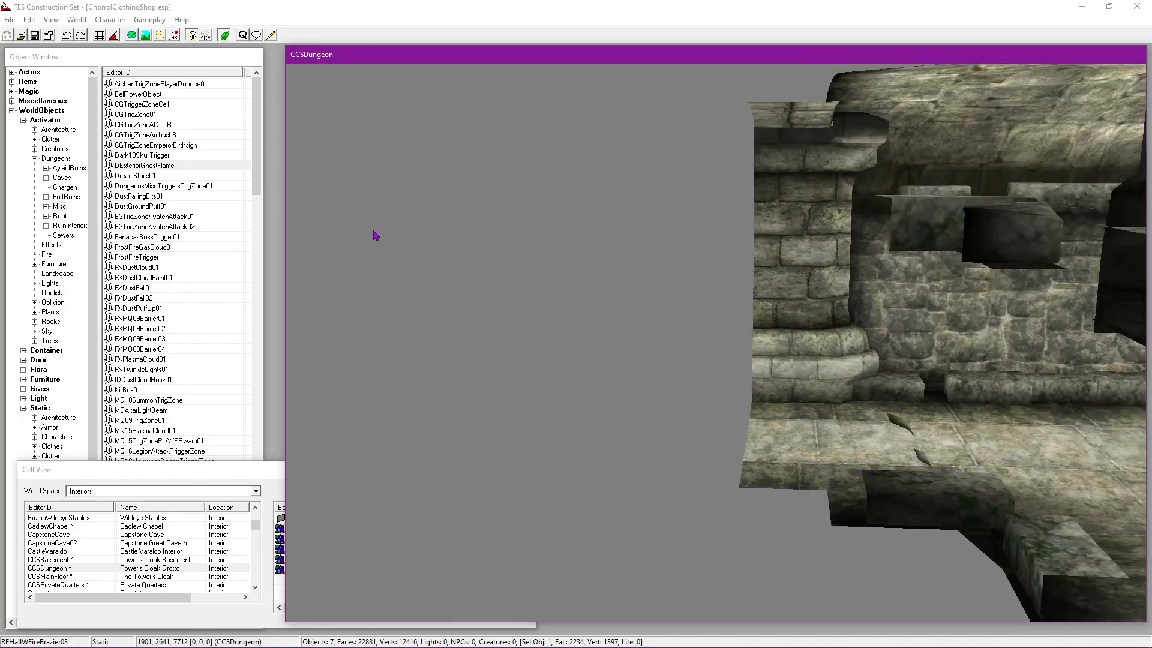
Step: Place a DExteriorGhostFlame activator in the CCSDungeon cell near the corridor's open end and save the plugin
drag(167, 171, 578, 403)
shift+middle_drag(578, 404, 747, 376)
key(a)
key(a)
click(36, 36)
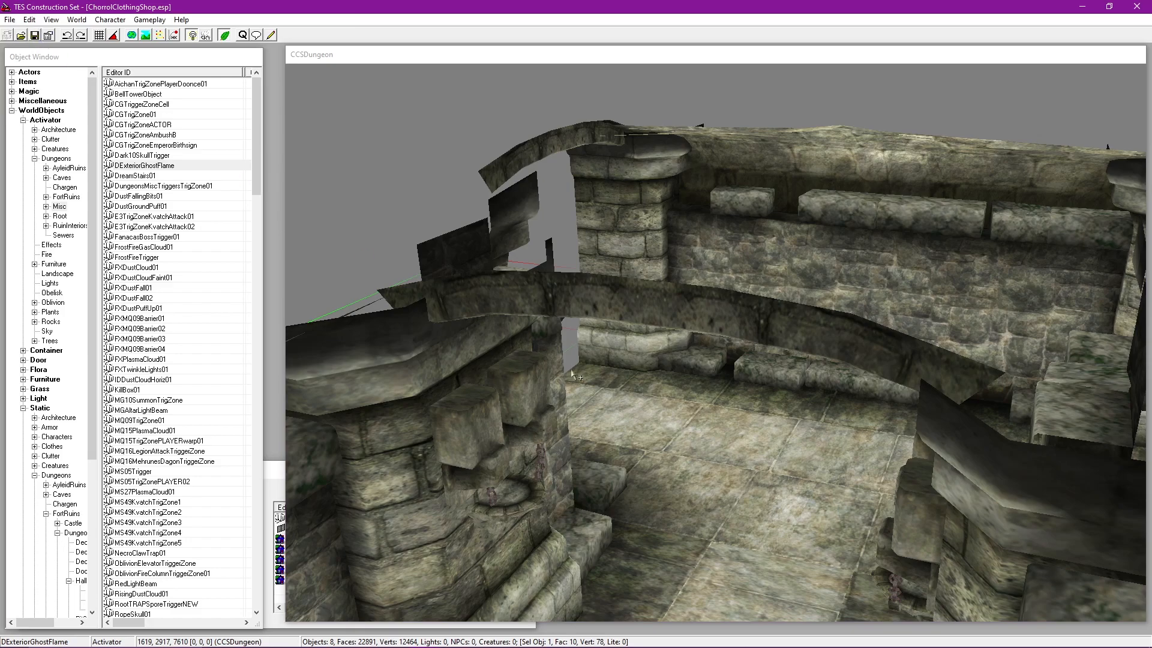
shift+middle_drag(703, 479, 760, 418)
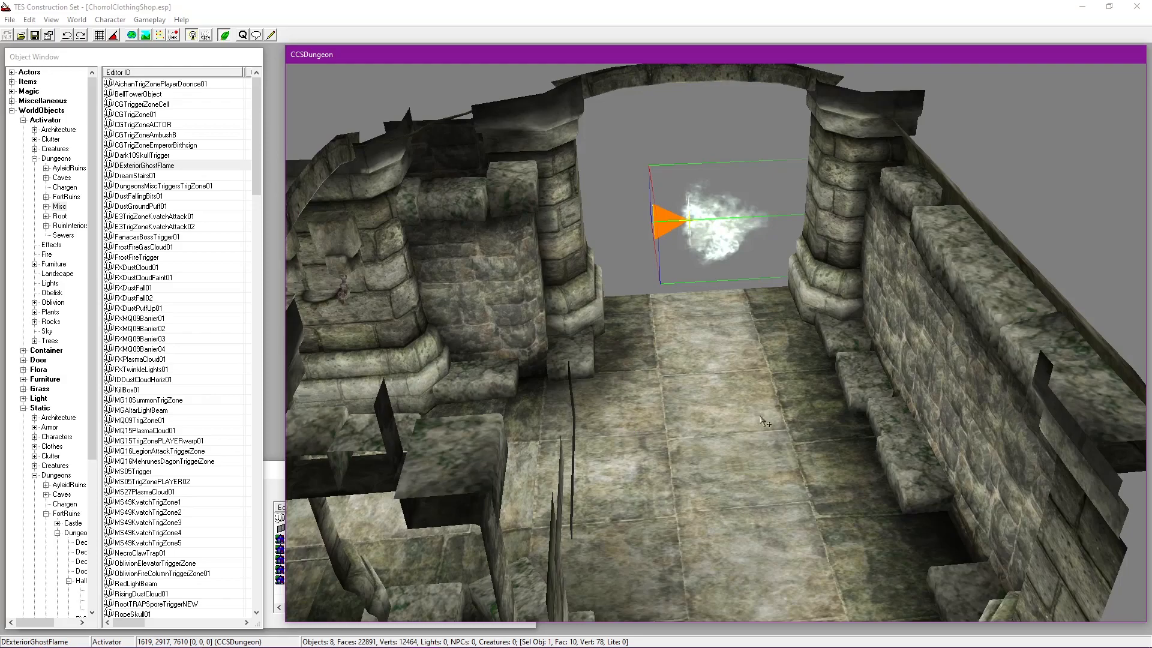
Step: Try out RFHallWFireBrazierTN01, RFHallWTorchHolder01 and RFHallWTorchHolderTN01 from the fort ruin DecoLighting statics in the corridor, deleting each one
click(15, 60)
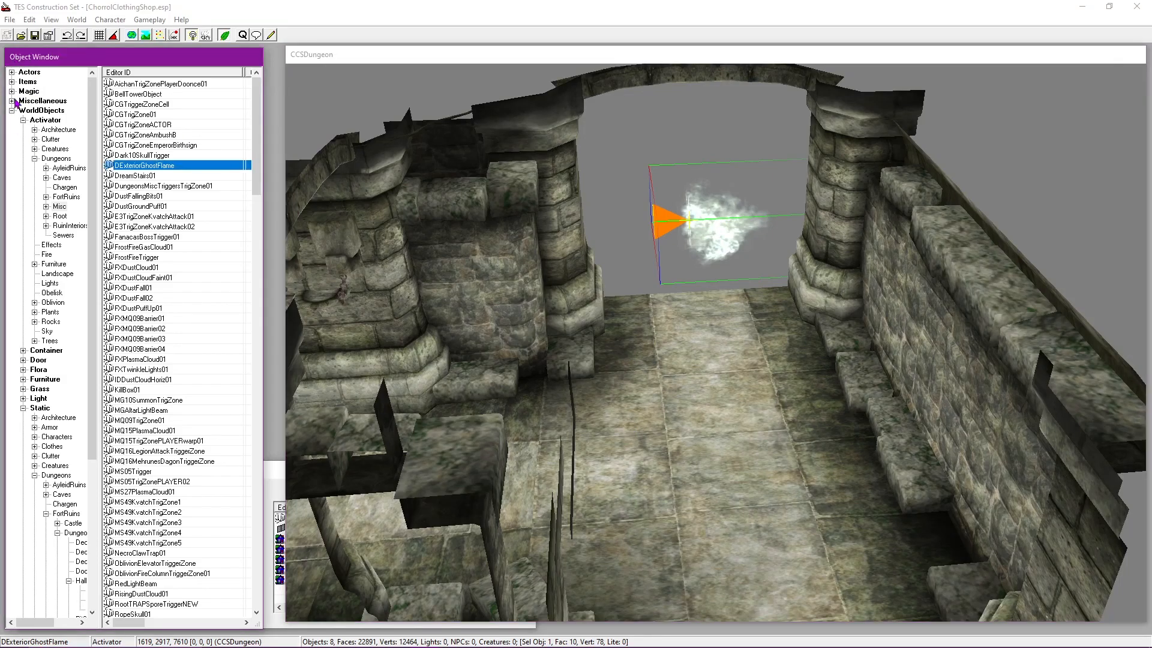
scroll(66, 300, down, 3)
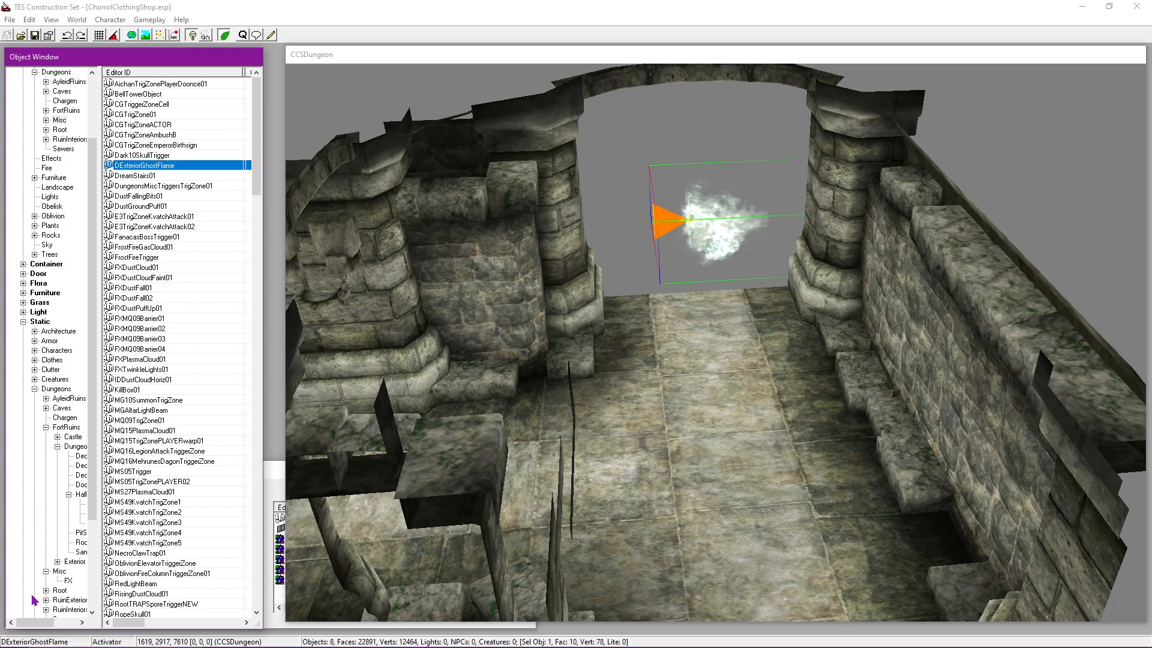
drag(37, 625, 60, 625)
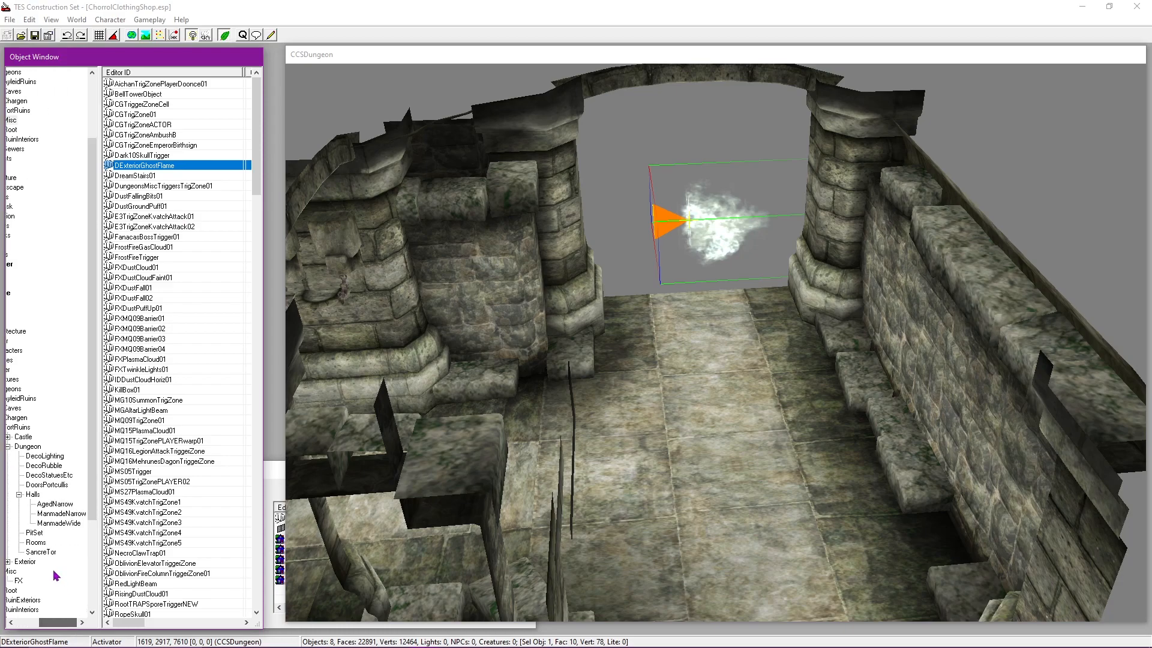
click(45, 457)
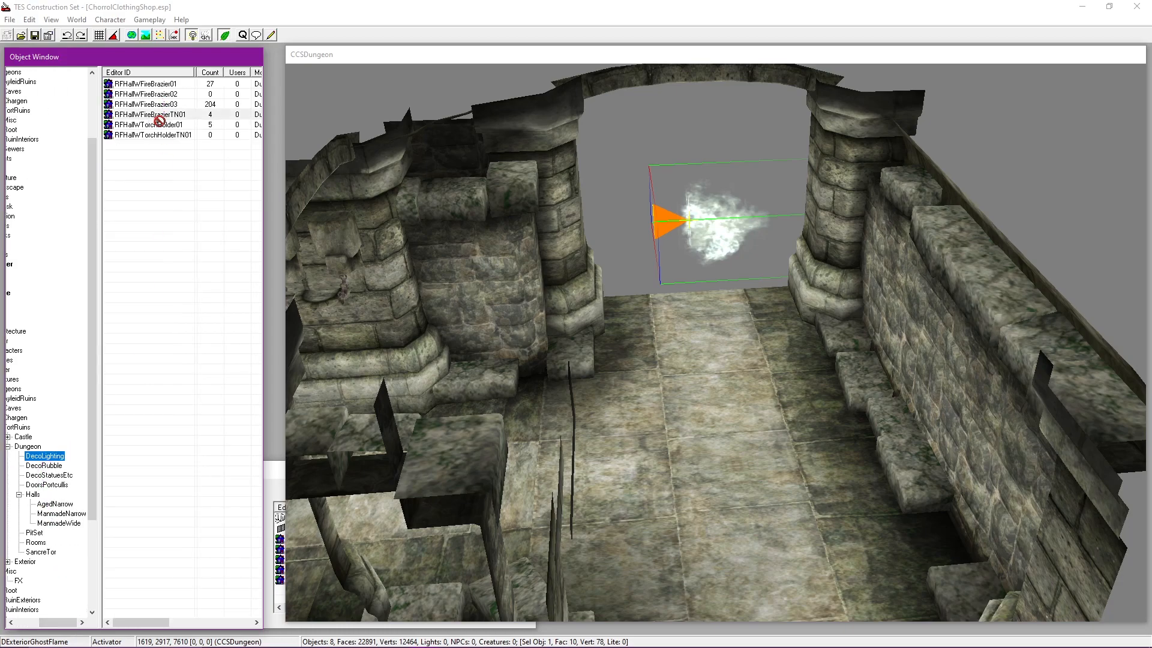
drag(150, 116, 682, 317)
key(Delete)
drag(169, 126, 771, 346)
key(Delete)
drag(160, 135, 607, 329)
key(Delete)
click(78, 66)
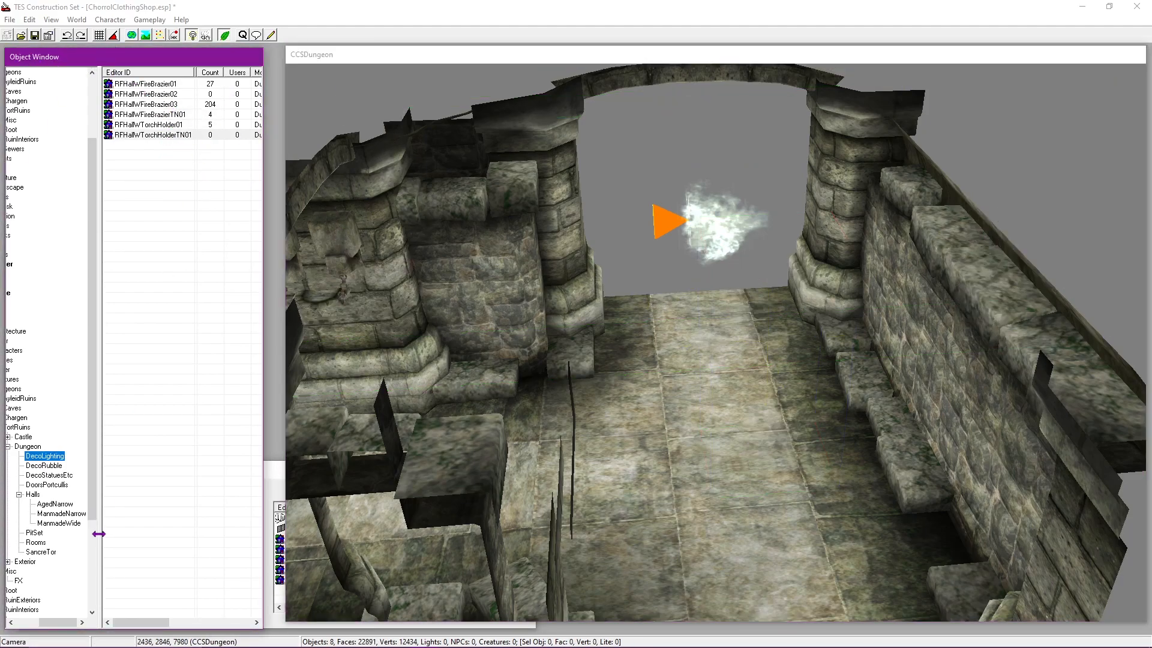
Step: Browse the dungeon statics for freestanding braziers and try out Brazier01 in the corridor, deleting it again
drag(61, 621, 37, 622)
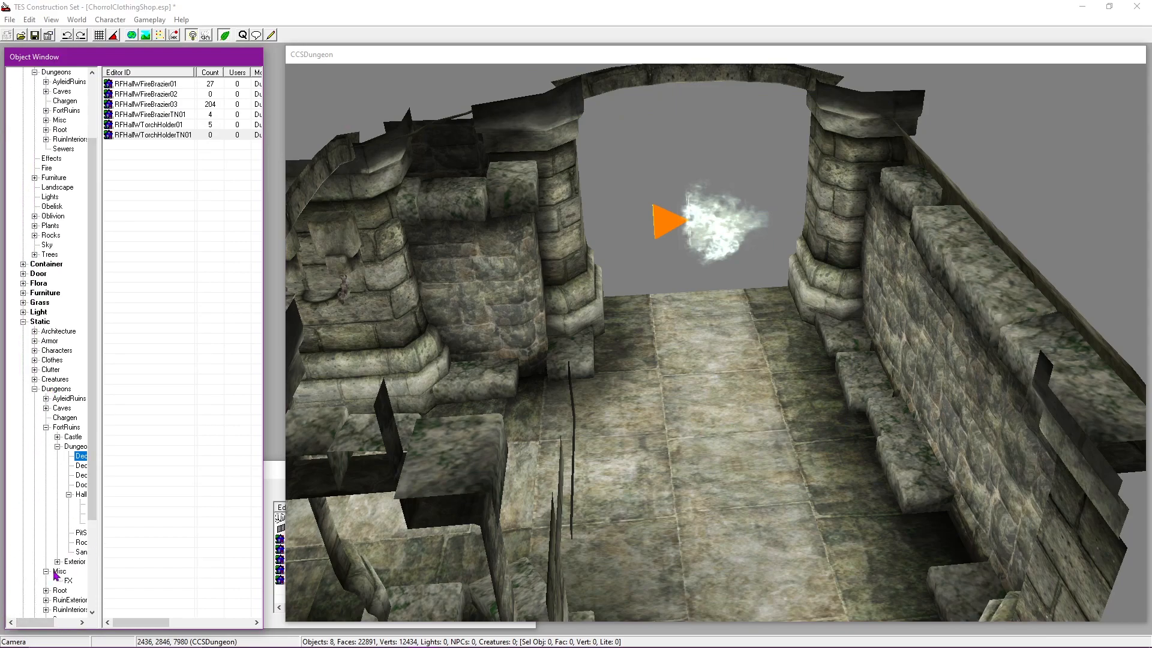
click(56, 388)
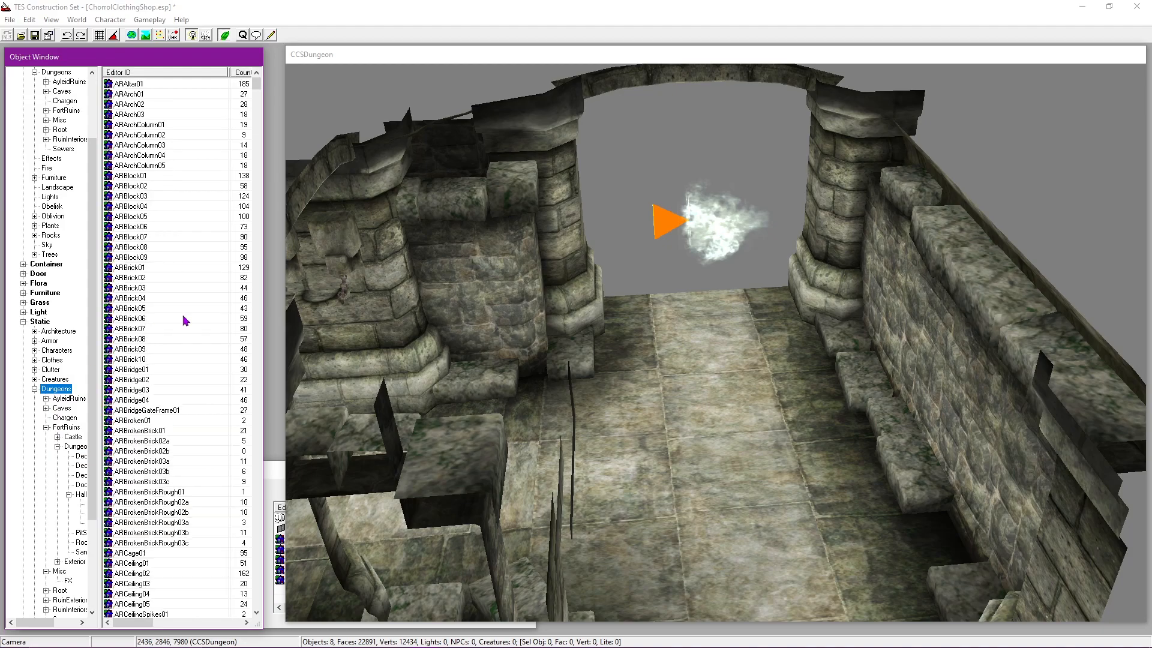
key(l)
drag(146, 606, 690, 477)
drag(217, 622, 128, 622)
click(145, 353)
drag(127, 371, 652, 362)
key(Delete)
Step: Place Brazier02 in the corridor and move it along the floor to the middle of the passage
drag(138, 379, 735, 384)
drag(736, 240, 733, 165)
shift+middle_drag(733, 165, 739, 276)
scroll(743, 254, down, 5)
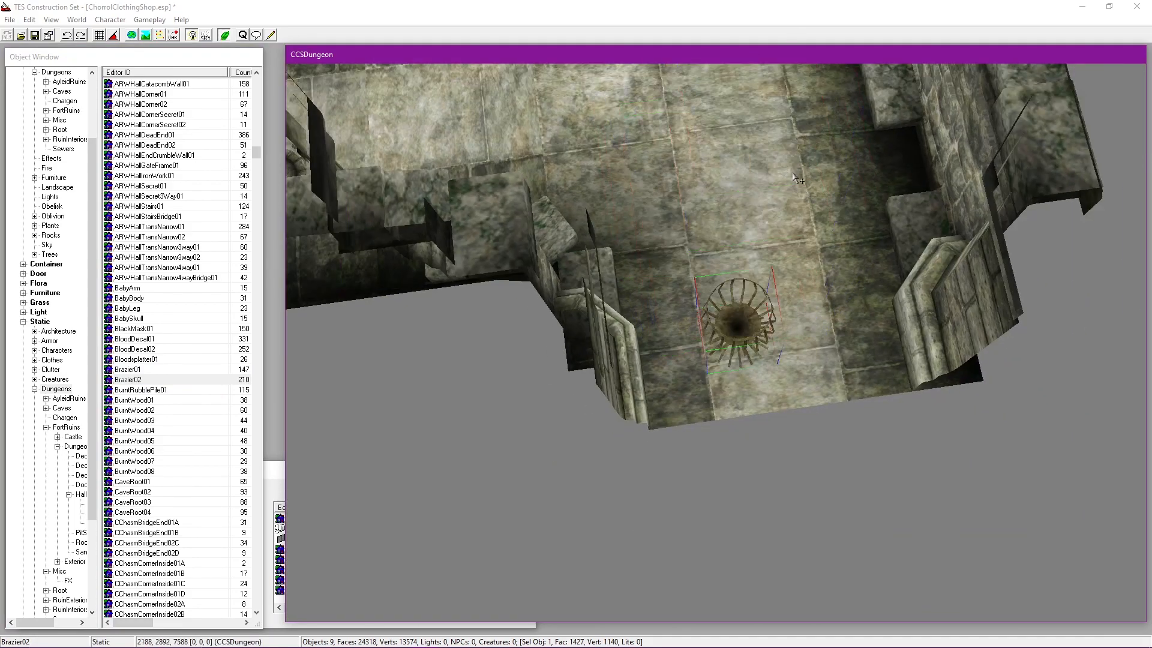
drag(717, 373, 727, 144)
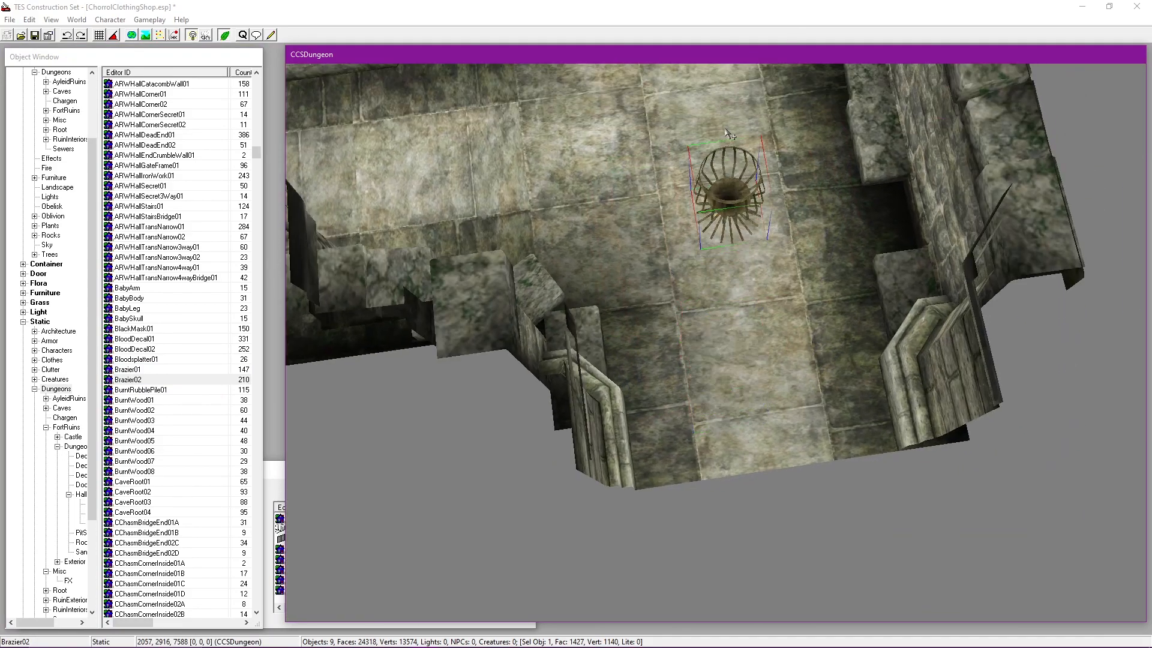
middle_drag(726, 134, 730, 255)
drag(730, 294, 722, 225)
middle_drag(744, 180, 786, 313)
Step: Place the RFN4Way01 junction from the ManmadeNarrow fort ruin halls beside the existing corridor
scroll(76, 489, down, 4)
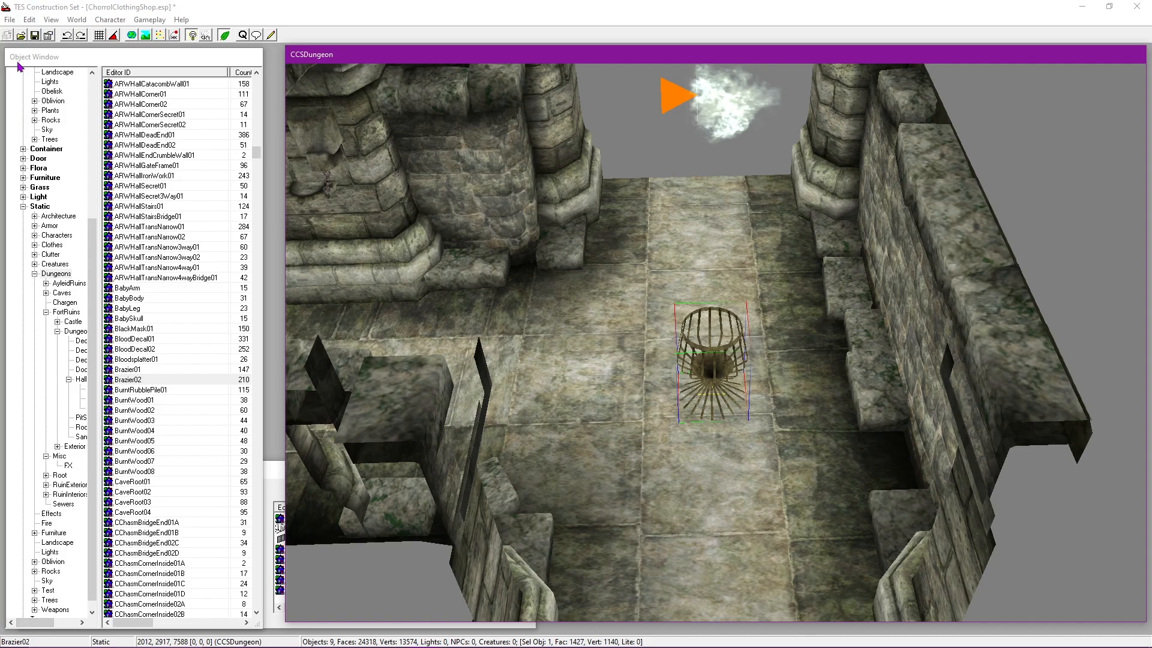
click(37, 624)
drag(38, 624, 60, 624)
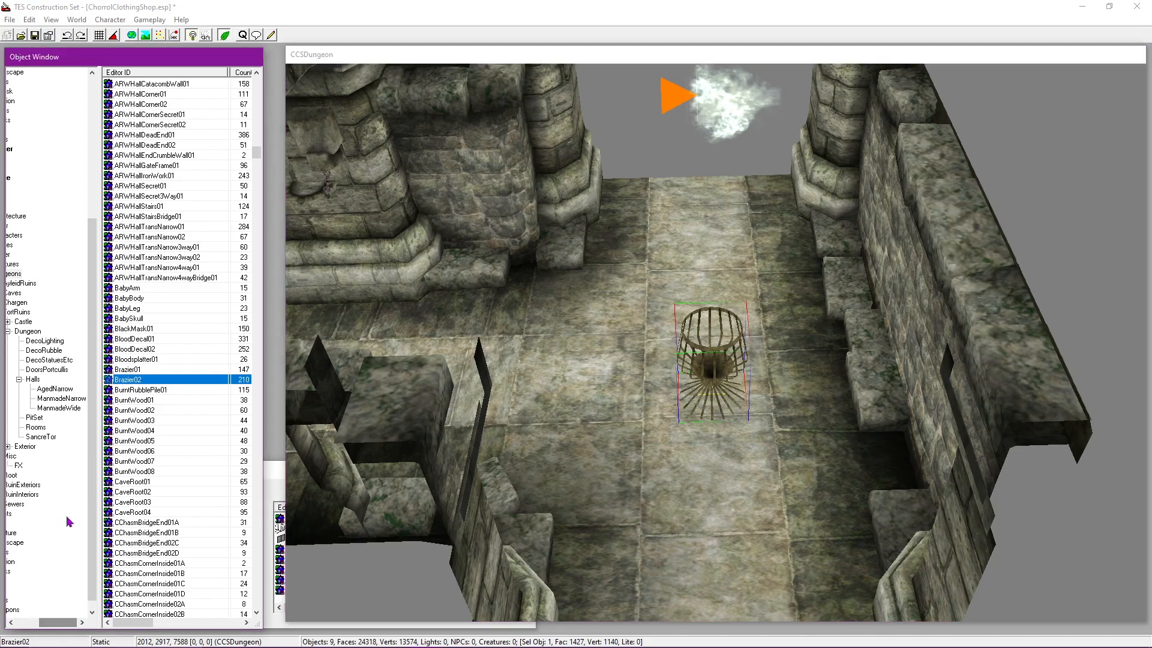
click(55, 399)
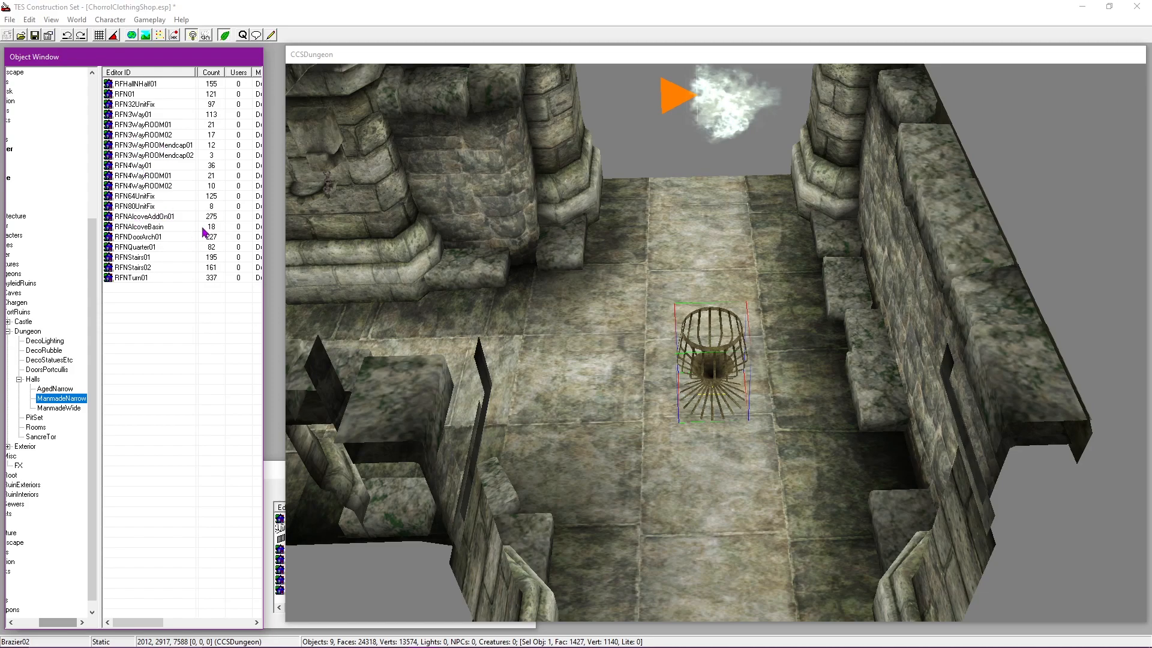
middle_drag(468, 236, 258, 179)
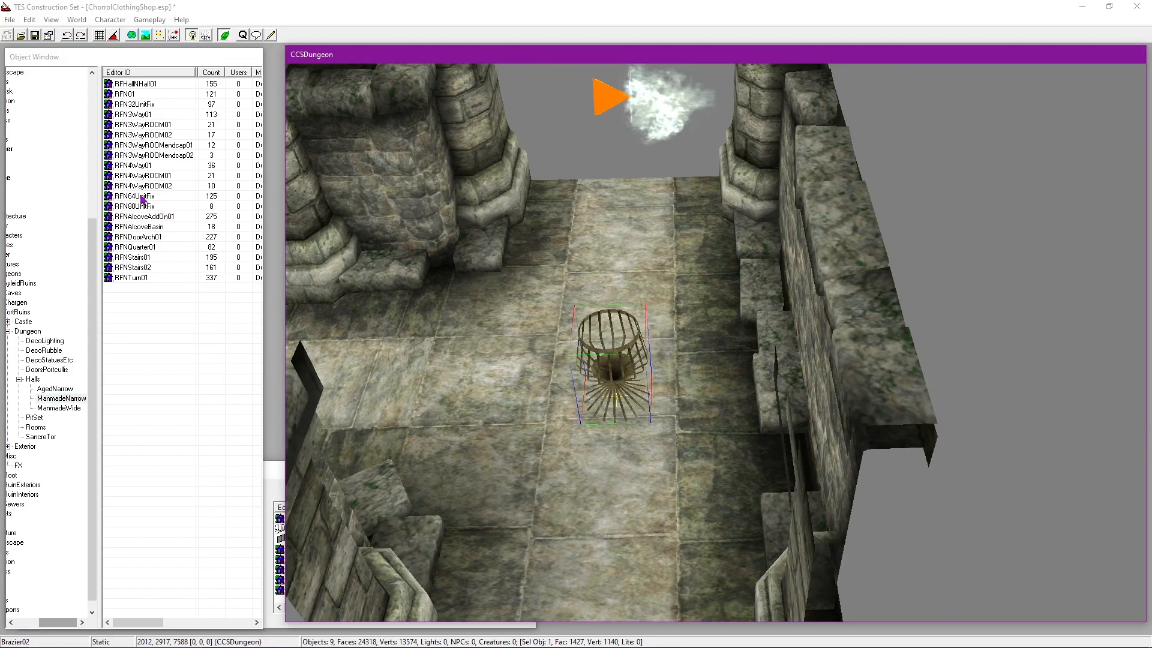
drag(135, 167, 933, 416)
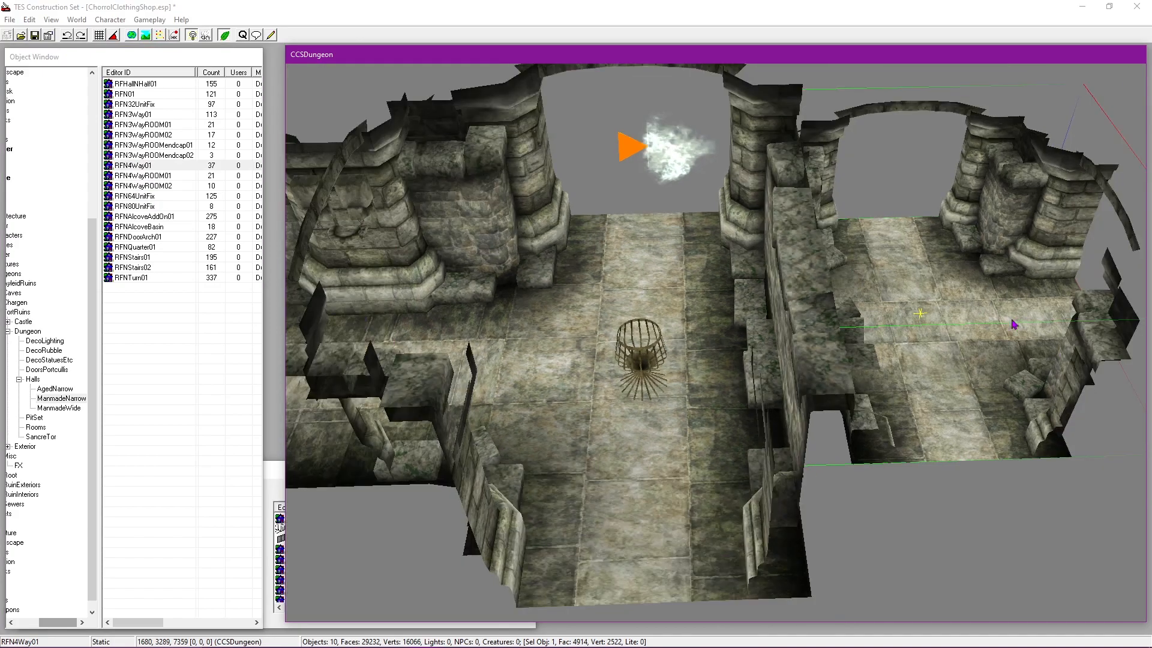
Step: Open the reference data of the new RFN4Way01 junction and the existing RFN3Way01 hall piece side by side
scroll(933, 416, up, 1)
scroll(906, 423, up, 1)
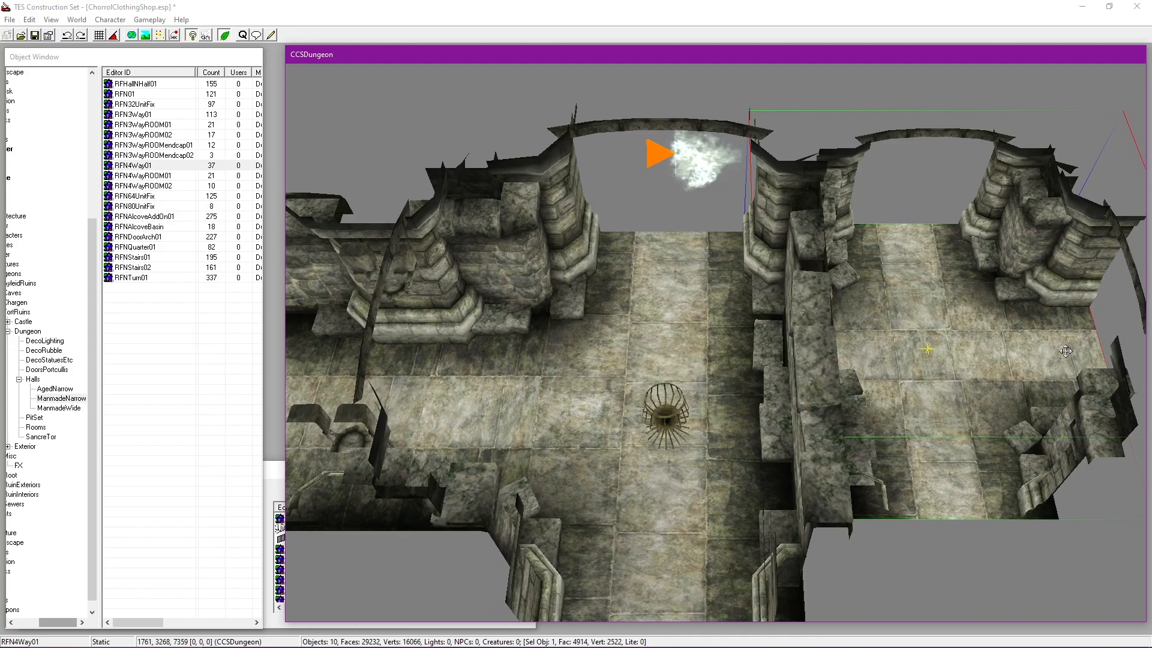
middle_drag(896, 378, 1047, 368)
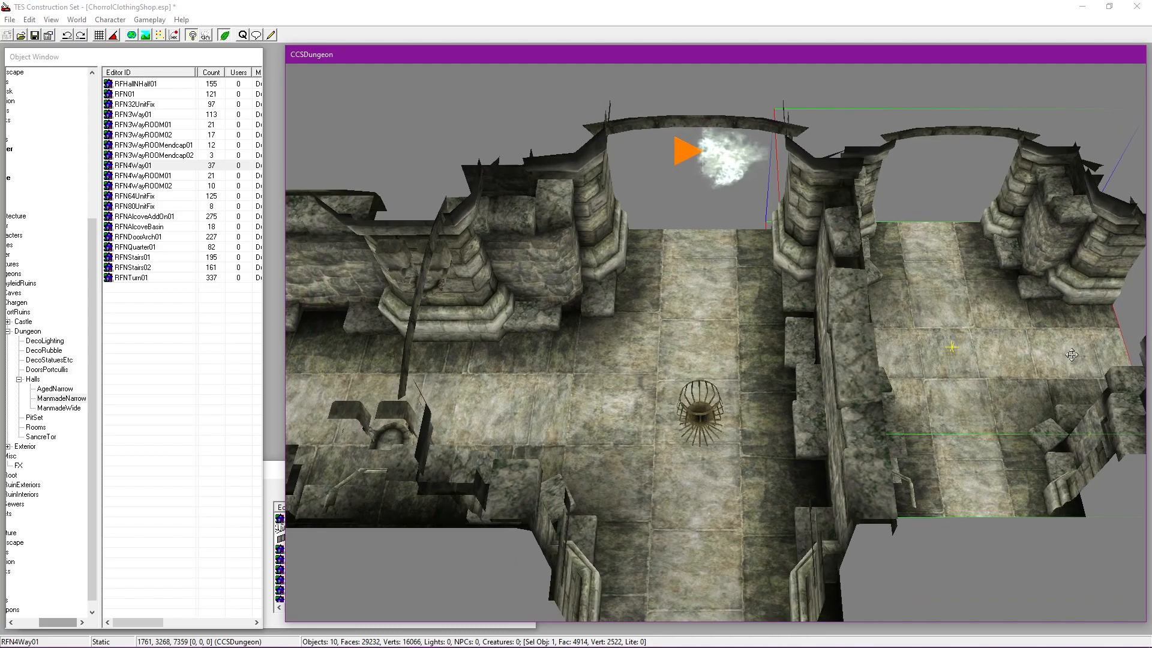
shift+middle_drag(561, 384, 980, 308)
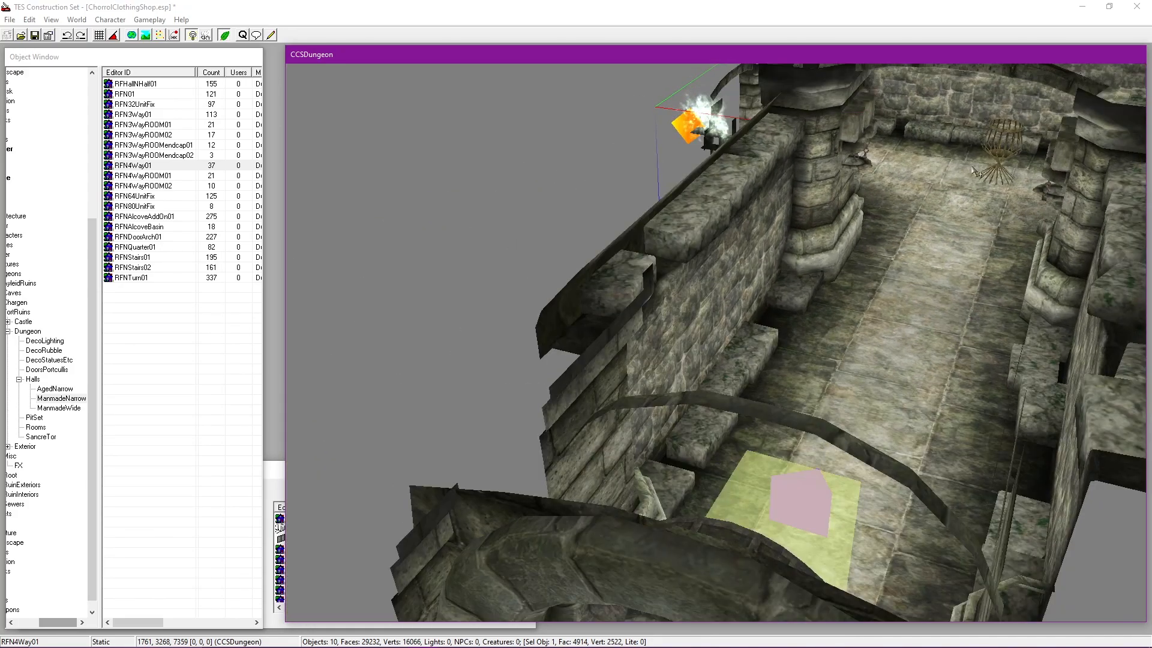
shift+middle_drag(1024, 159, 796, 381)
double_click(1022, 363)
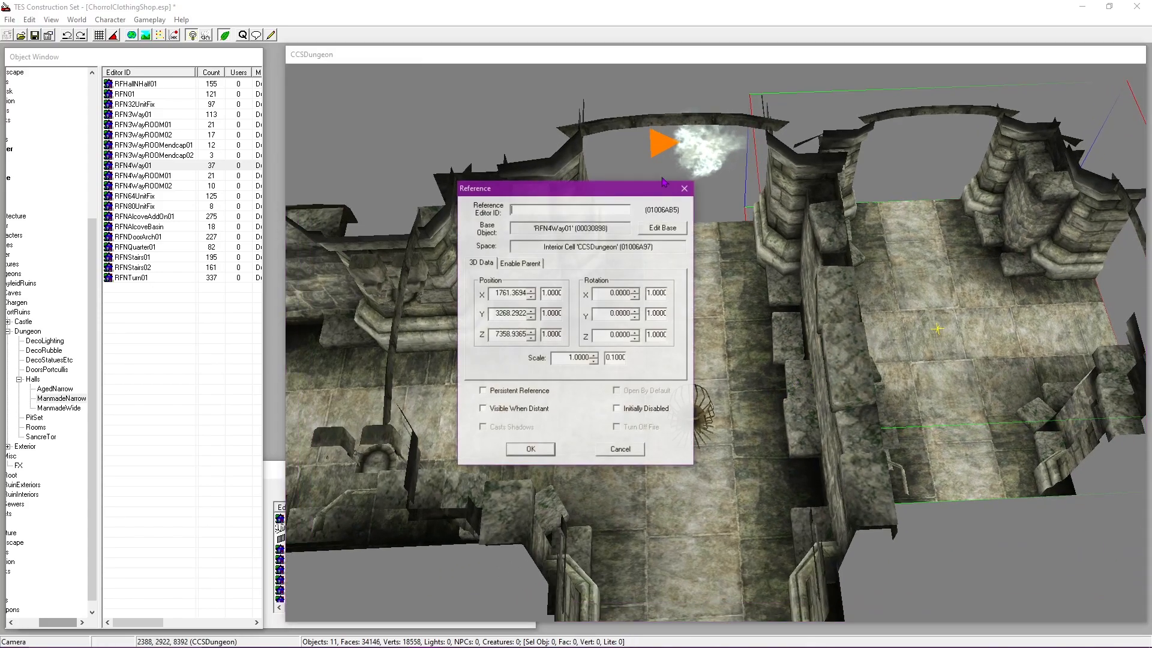
drag(578, 192, 239, 42)
click(1017, 336)
double_click(1017, 336)
drag(600, 186, 460, 351)
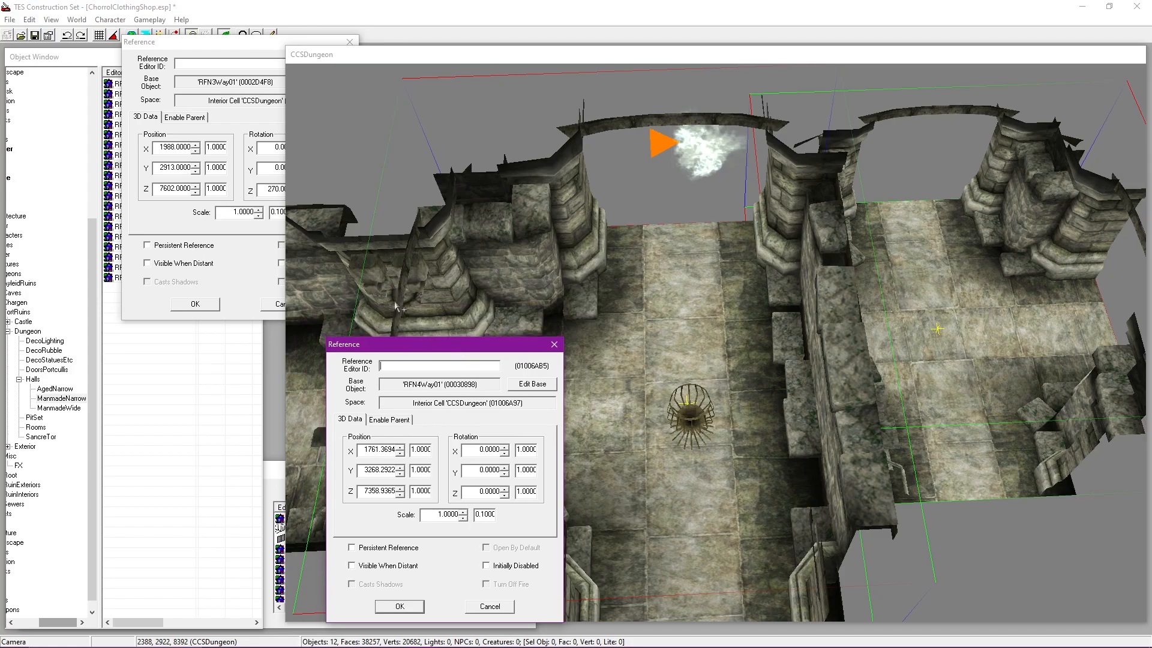
drag(412, 351, 391, 325)
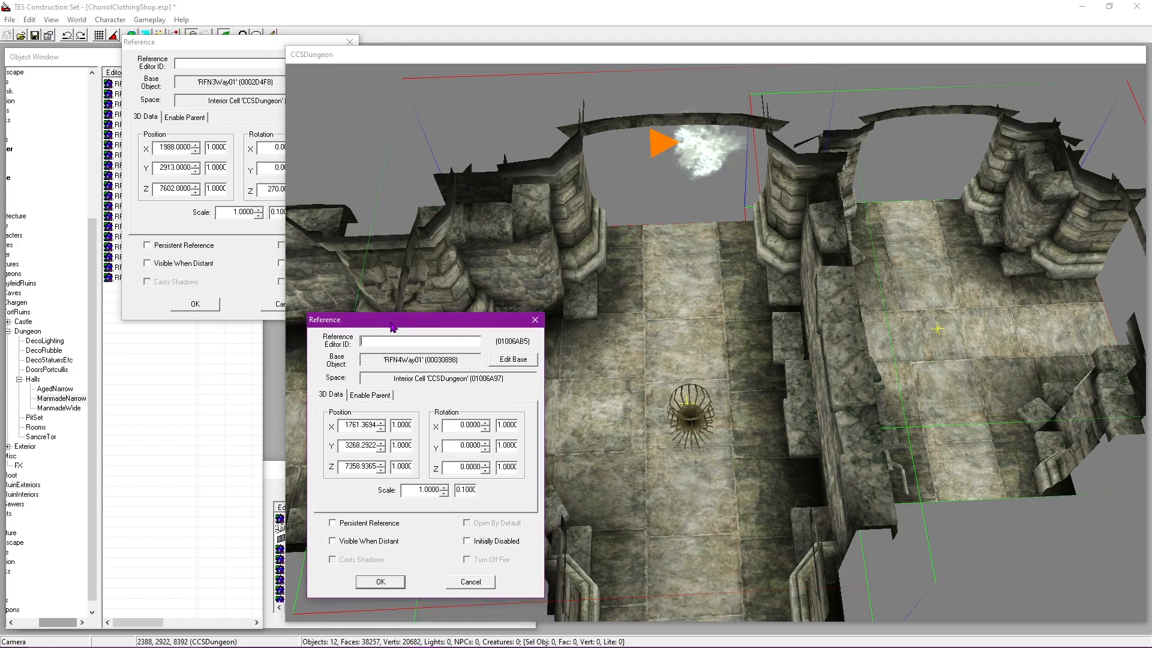
Step: Copy the RFN3Way01 piece's position to the RFN4Way01 junction: X 1988, Y 2913, Z 7602
double_click(162, 146)
key(ctrl+c)
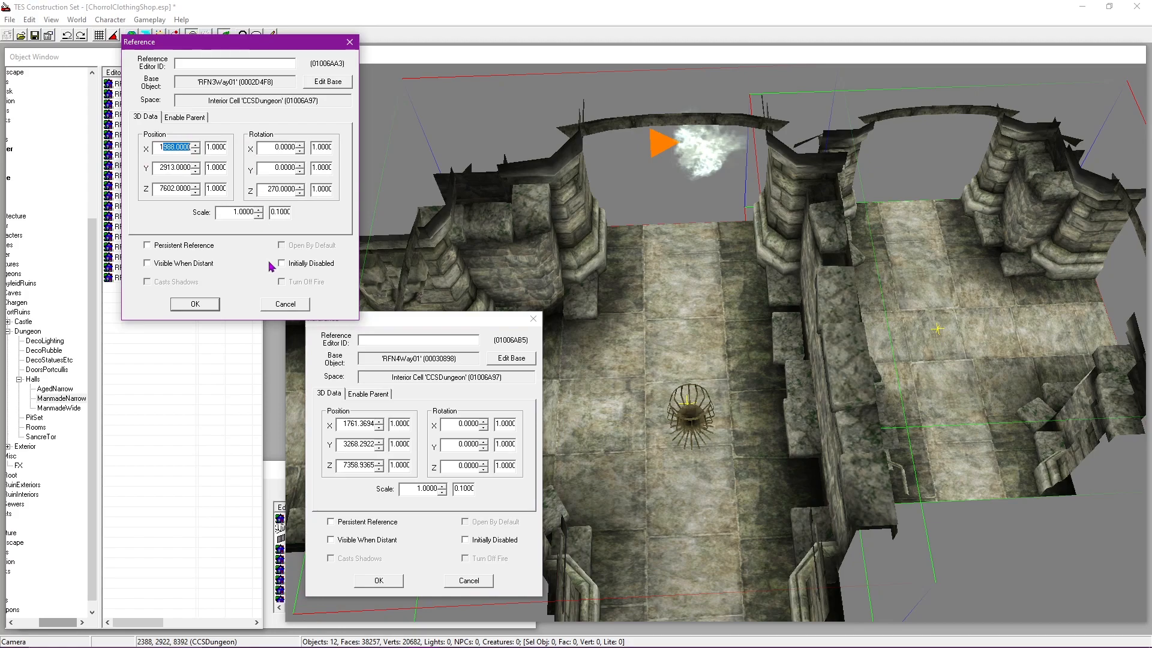
double_click(340, 423)
key(ctrl+v)
double_click(155, 168)
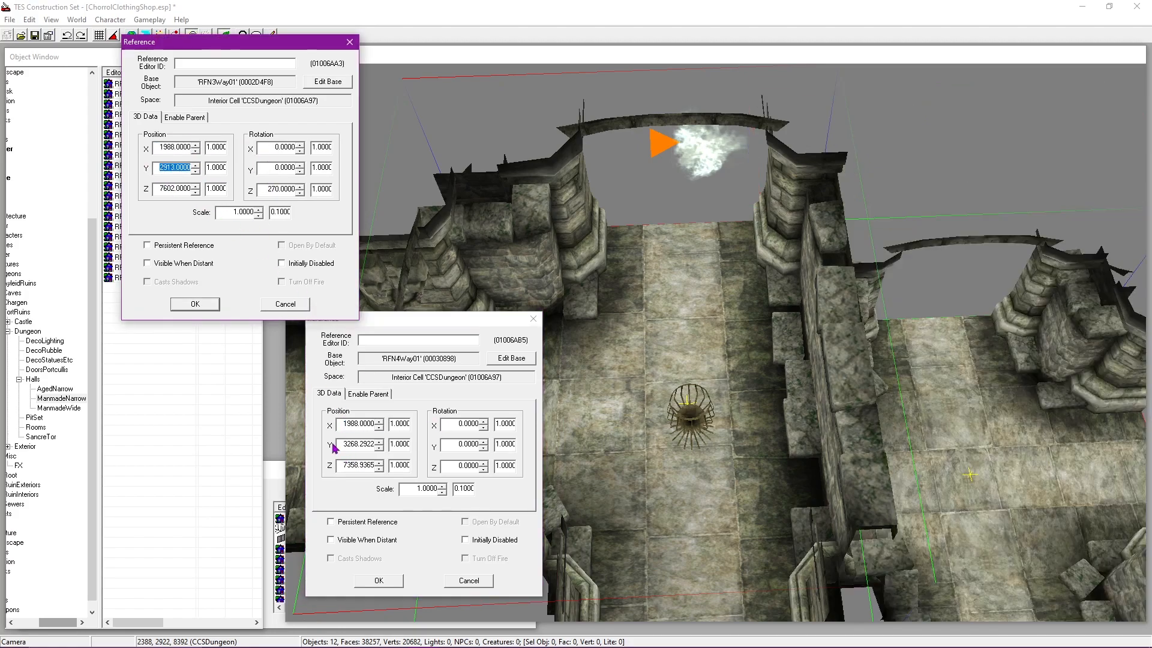
double_click(343, 443)
text(2913.0000)
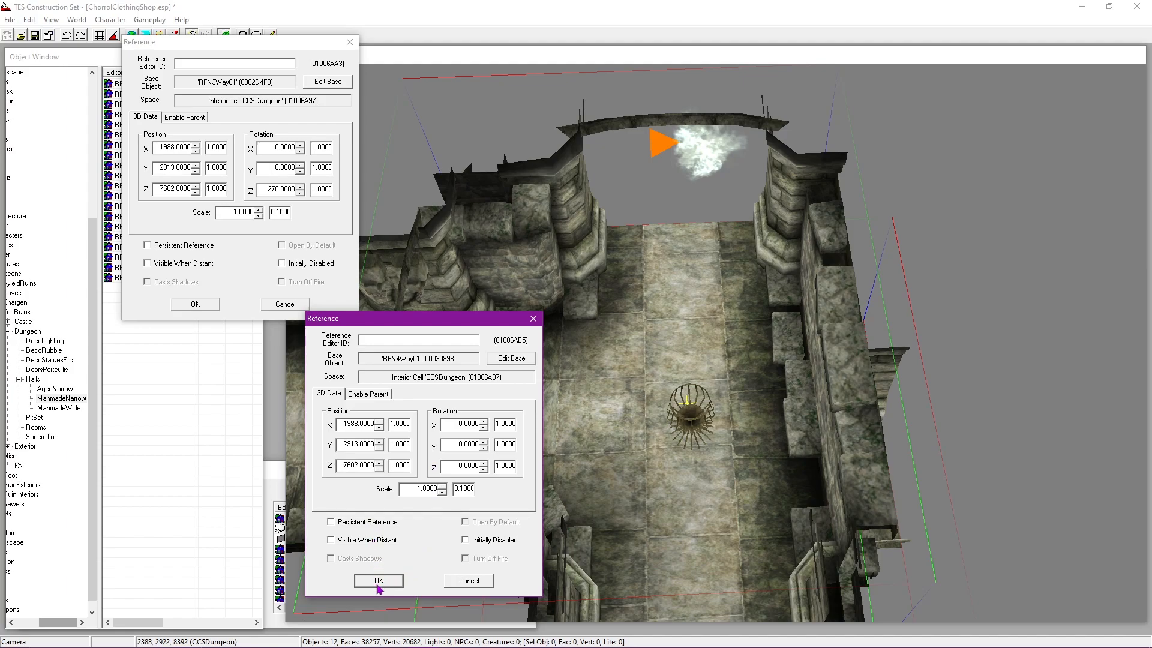
click(379, 580)
Step: Lower the old RFN3Way01 piece to Z 7477, clear of the overlapping junction, and save the plugin
click(195, 191)
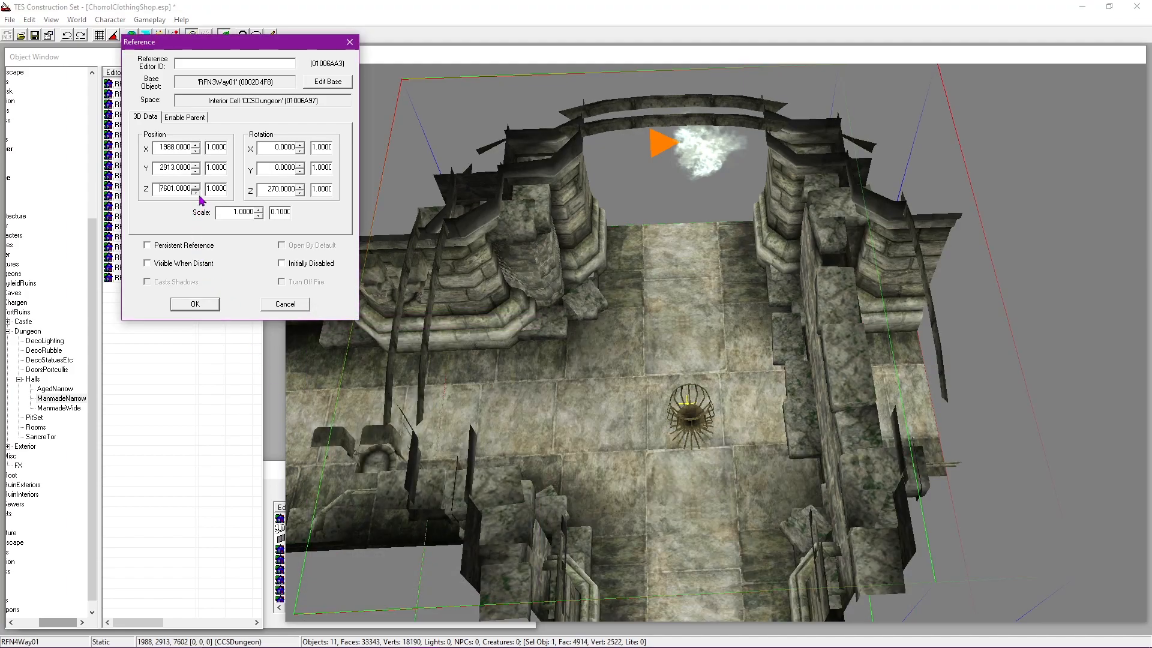
drag(200, 195, 200, 196)
click(195, 303)
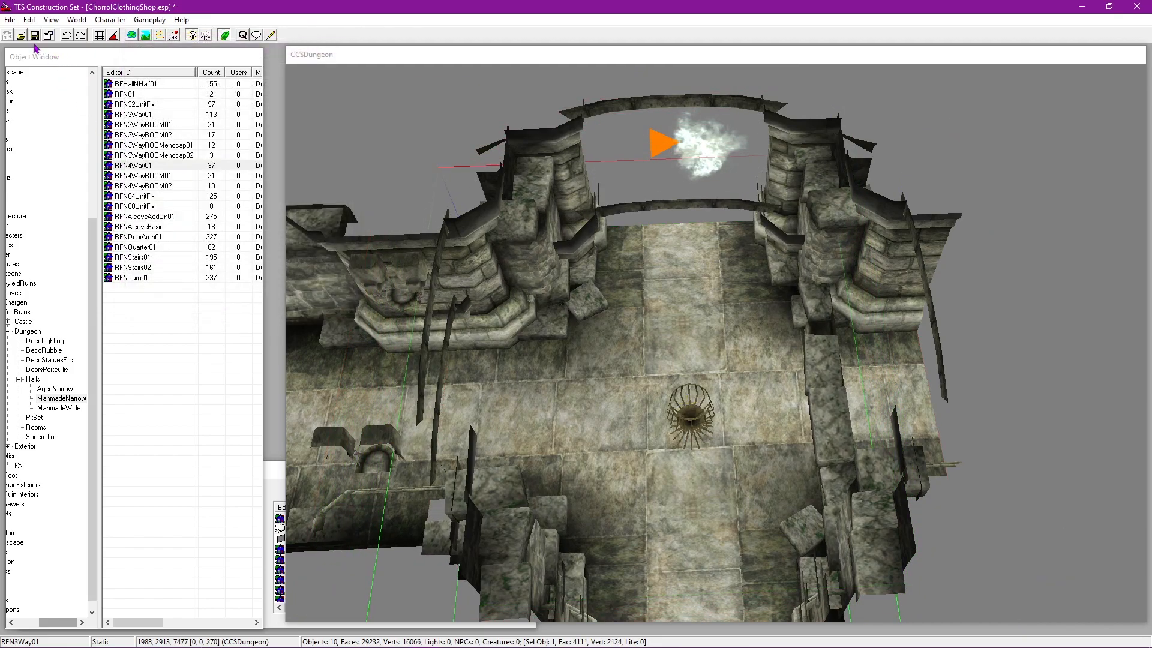
click(34, 41)
Step: Delete the old RFN3Way01 piece beneath the new junction
shift+middle_drag(474, 360, 776, 393)
click(944, 401)
click(782, 411)
key(Delete)
Step: Place RFNAlcoveAddOn01 beside the junction's open side passage and turn it to about -95 degrees around Z
click(733, 307)
shift+middle_drag(733, 308, 703, 333)
shift+middle_drag(607, 347, 749, 286)
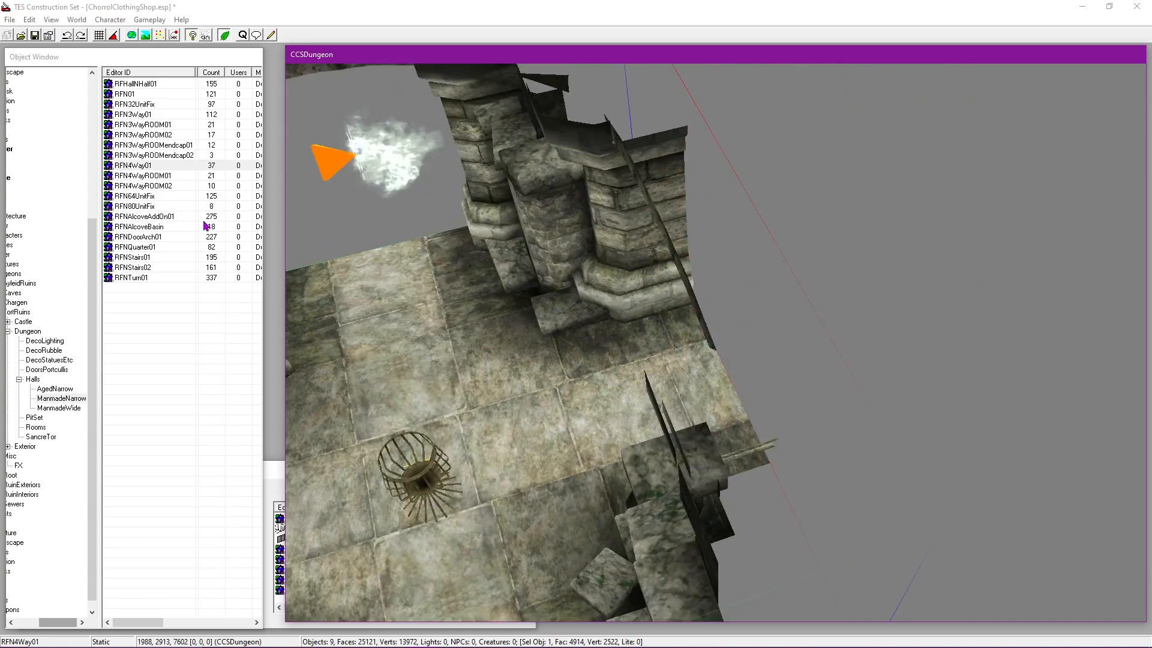
drag(155, 218, 789, 307)
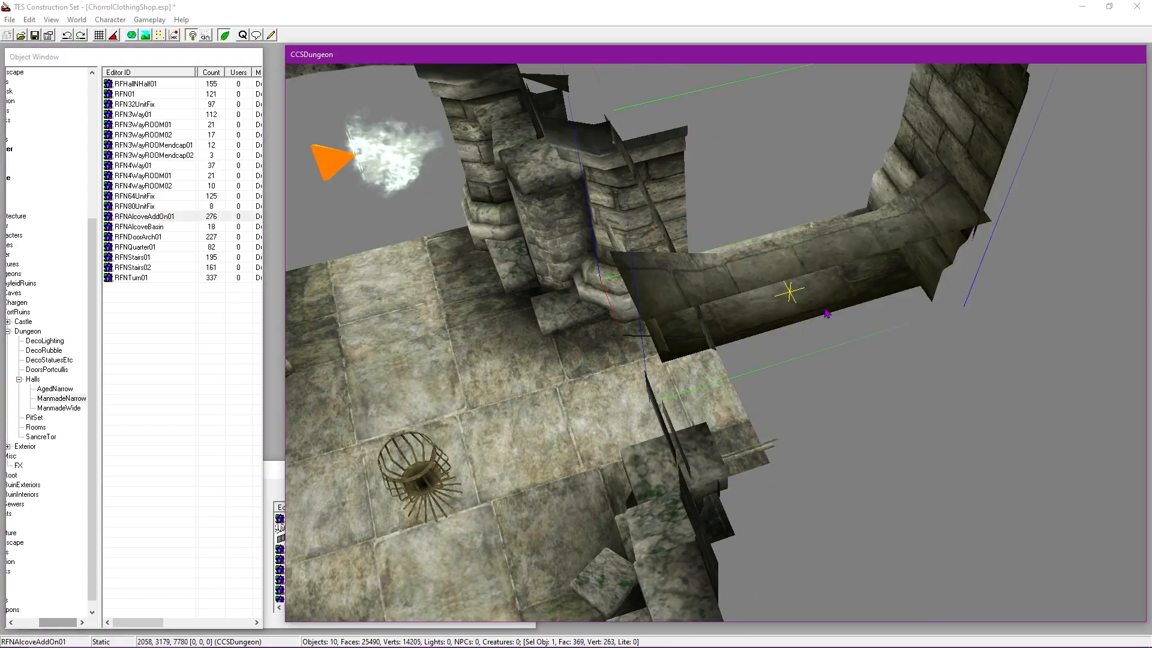
right_drag(808, 314, 909, 309)
drag(803, 313, 900, 176)
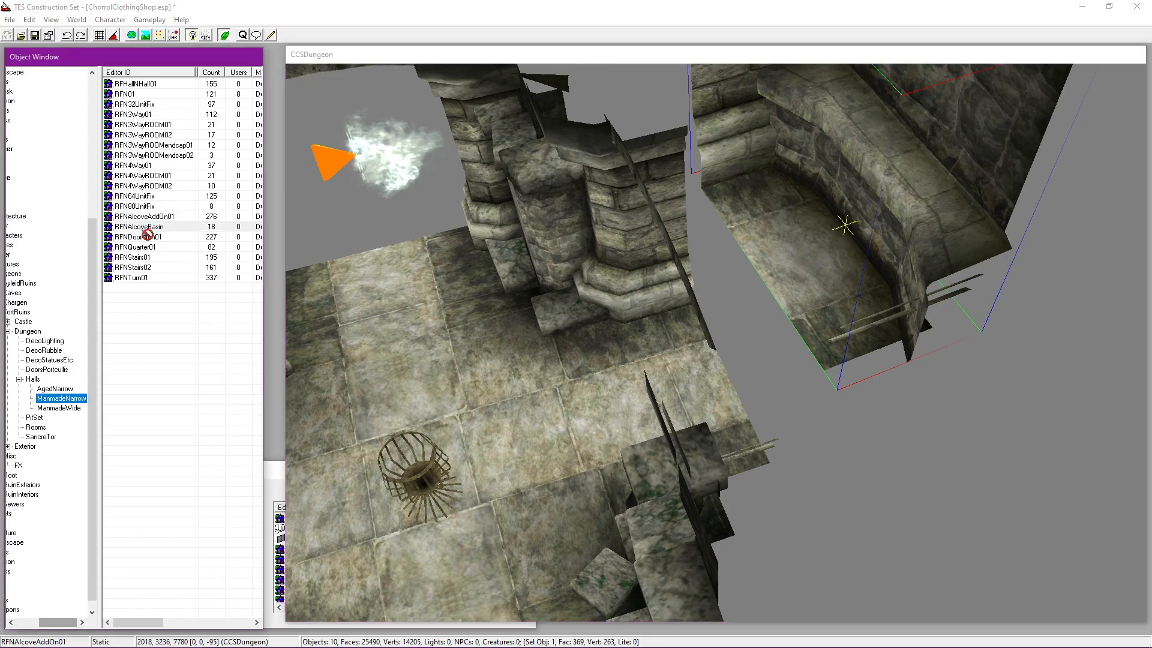
Step: Try out the RFNAlcoveBasin piece beside the alcove and delete it
drag(144, 227, 939, 425)
drag(950, 485, 834, 438)
key(Delete)
Step: Set the alcove piece's Z position to 7602 and its Z rotation to -90
click(847, 317)
key(shift)
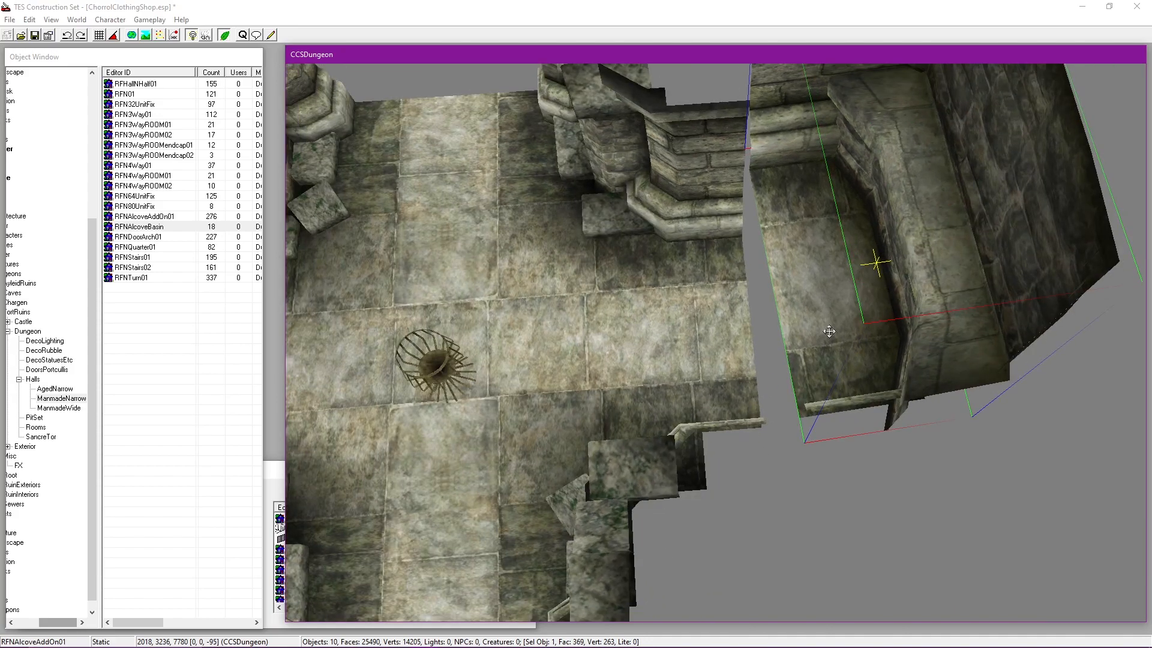
double_click(871, 333)
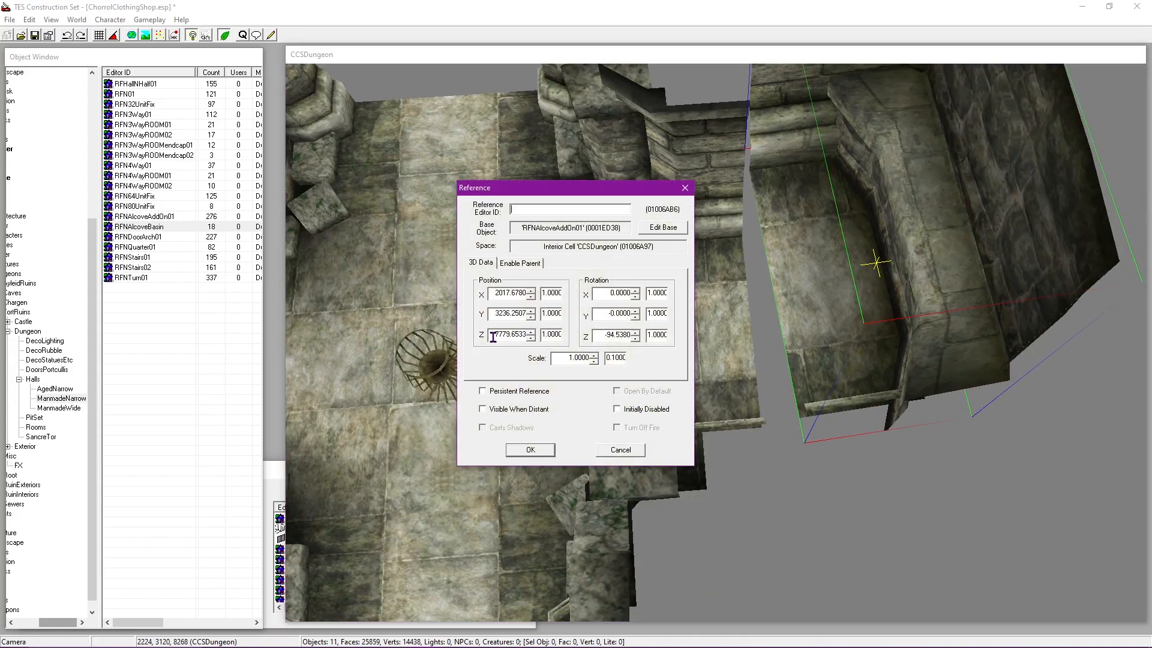
click(514, 316)
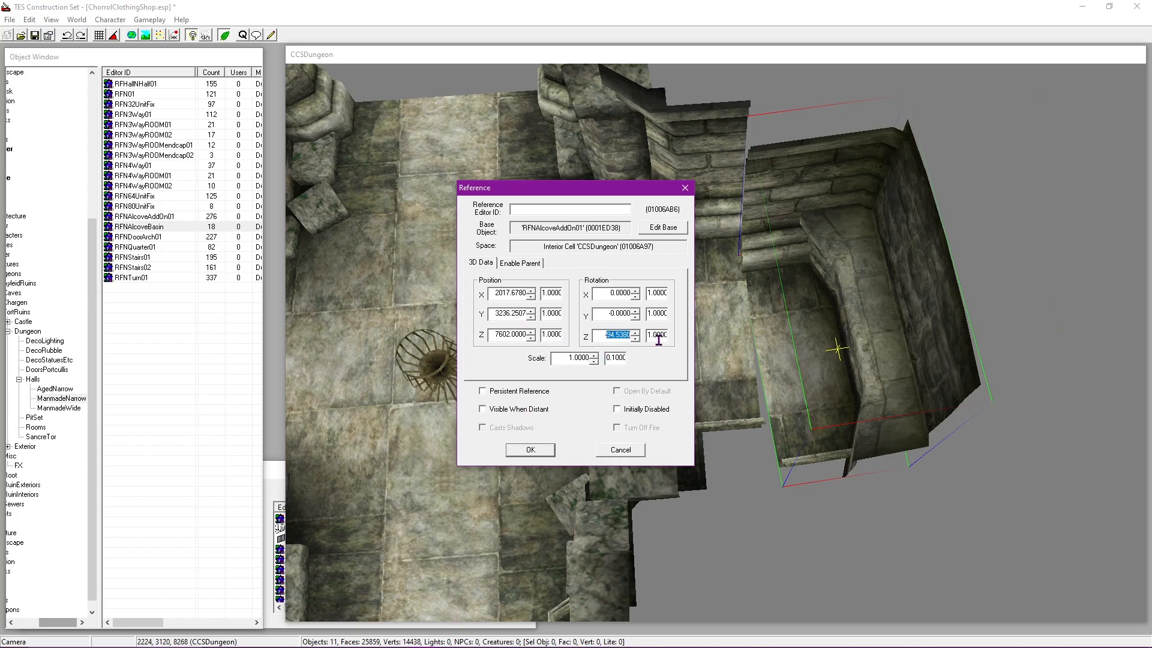
click(531, 449)
Step: Close the gap between alcove and junction by setting the alcove's position to X 1988 and Y 3233
scroll(956, 258, down, 5)
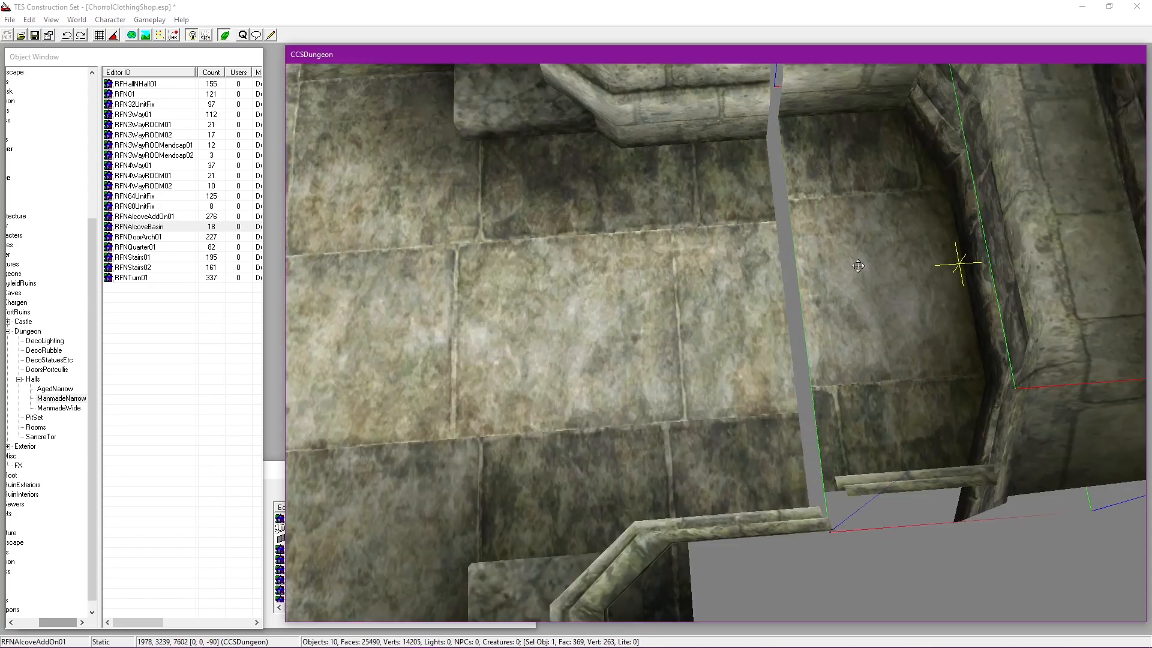
scroll(918, 196, down, 5)
scroll(815, 322, up, 5)
drag(815, 322, 786, 324)
double_click(787, 324)
drag(574, 188, 285, 198)
key(BackSpace)
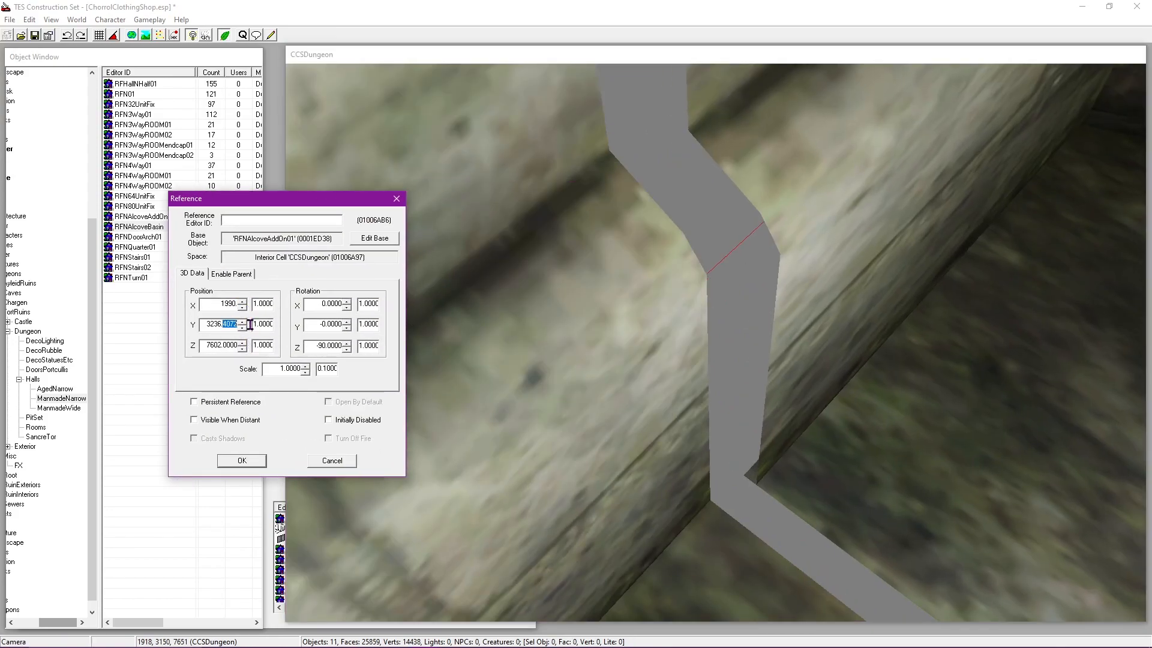
click(243, 328)
click(243, 328)
click(242, 328)
click(243, 307)
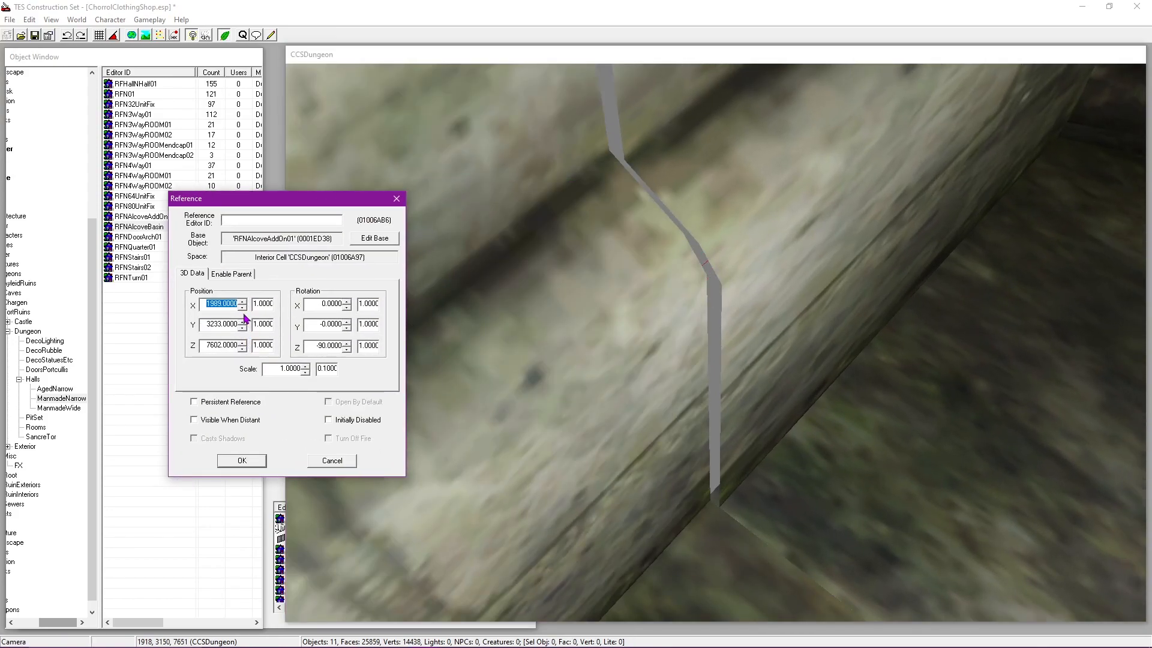
click(243, 308)
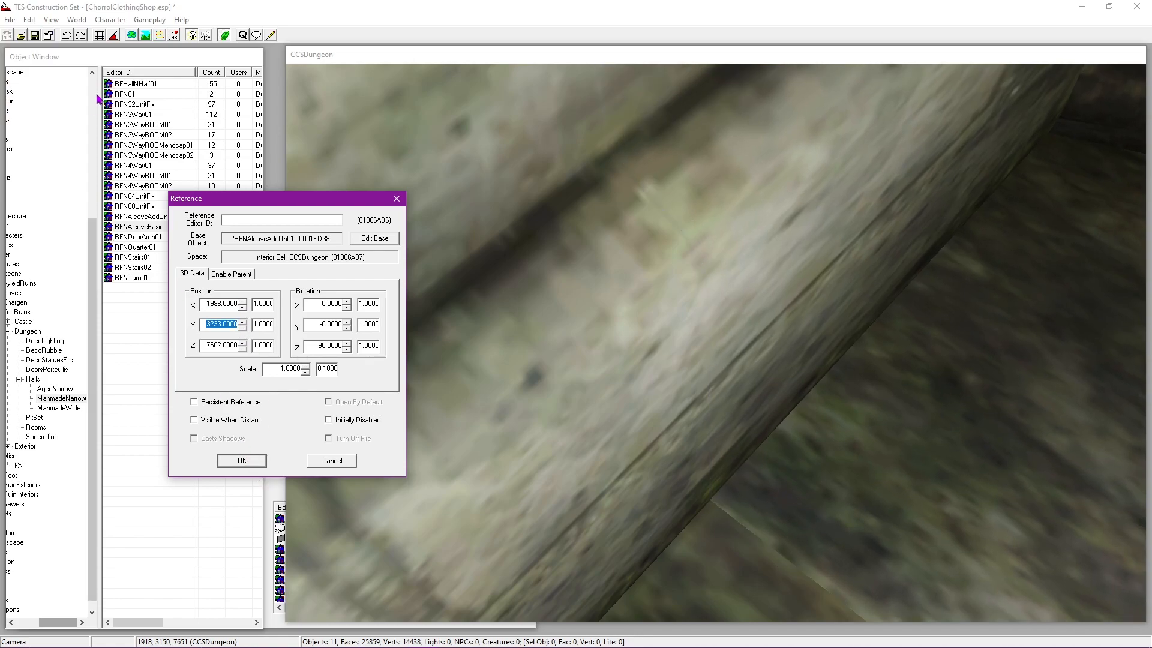
key(Return)
Step: Move Brazier02 across the floor to the alcove opening, at about X 1991, Y 3156
scroll(648, 378, down, 8)
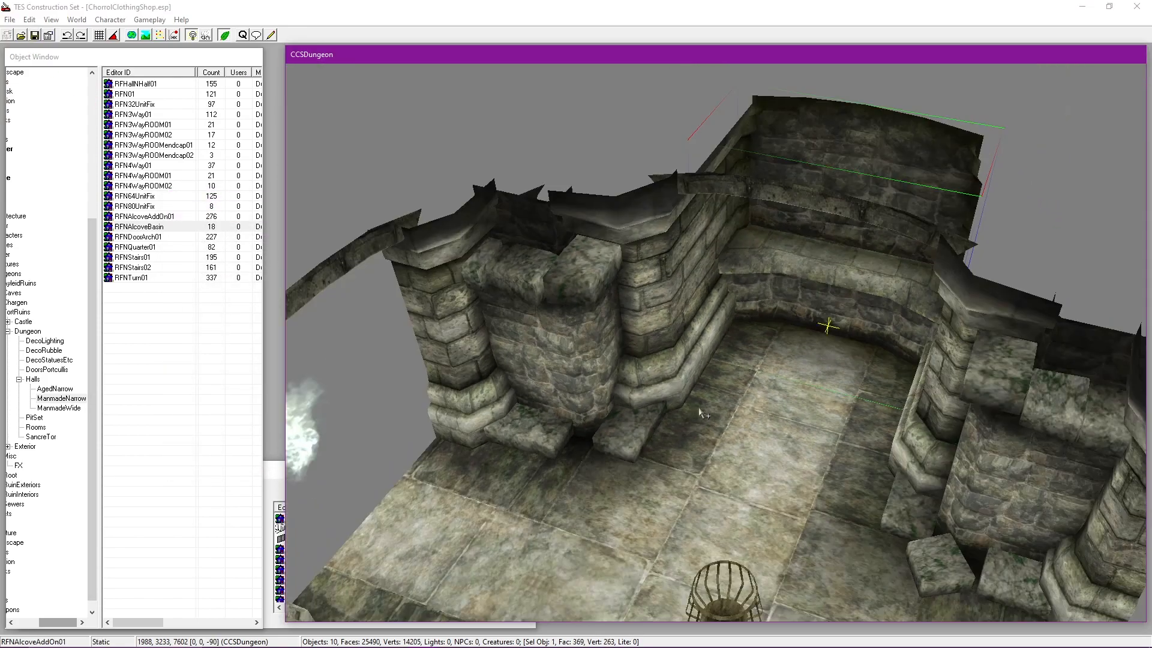
shift+middle_drag(744, 405, 757, 516)
click(759, 534)
drag(759, 534, 875, 182)
scroll(876, 183, up, 5)
shift+middle_drag(875, 186, 735, 300)
click(759, 340)
click(733, 447)
drag(733, 447, 727, 391)
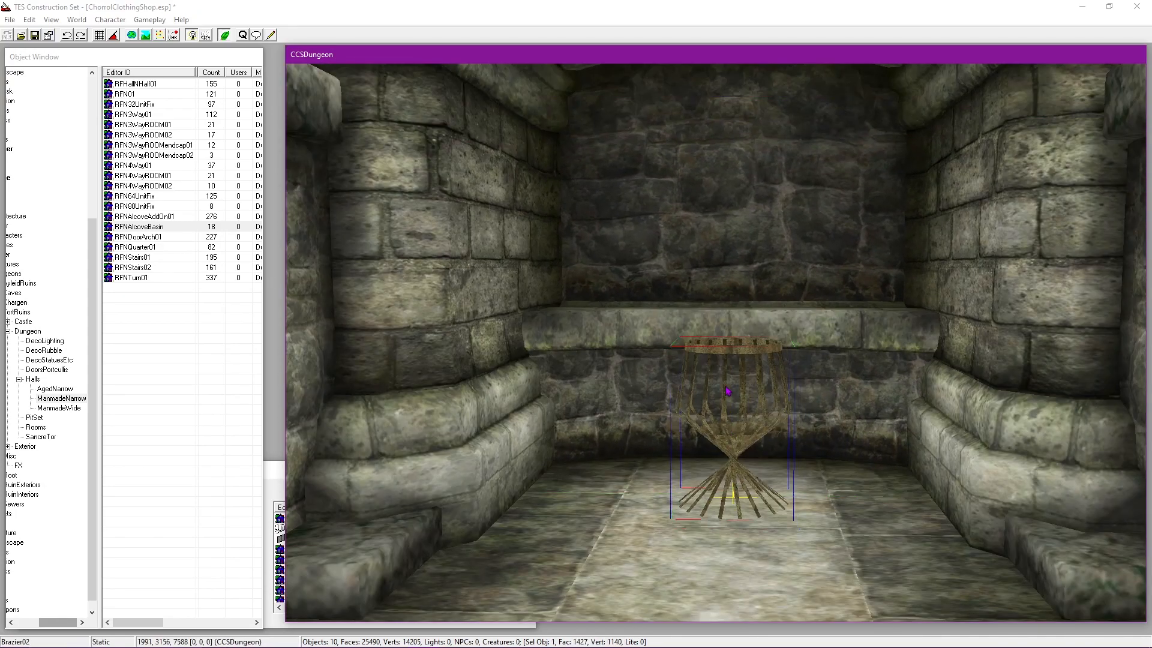
shift+middle_drag(738, 352, 755, 467)
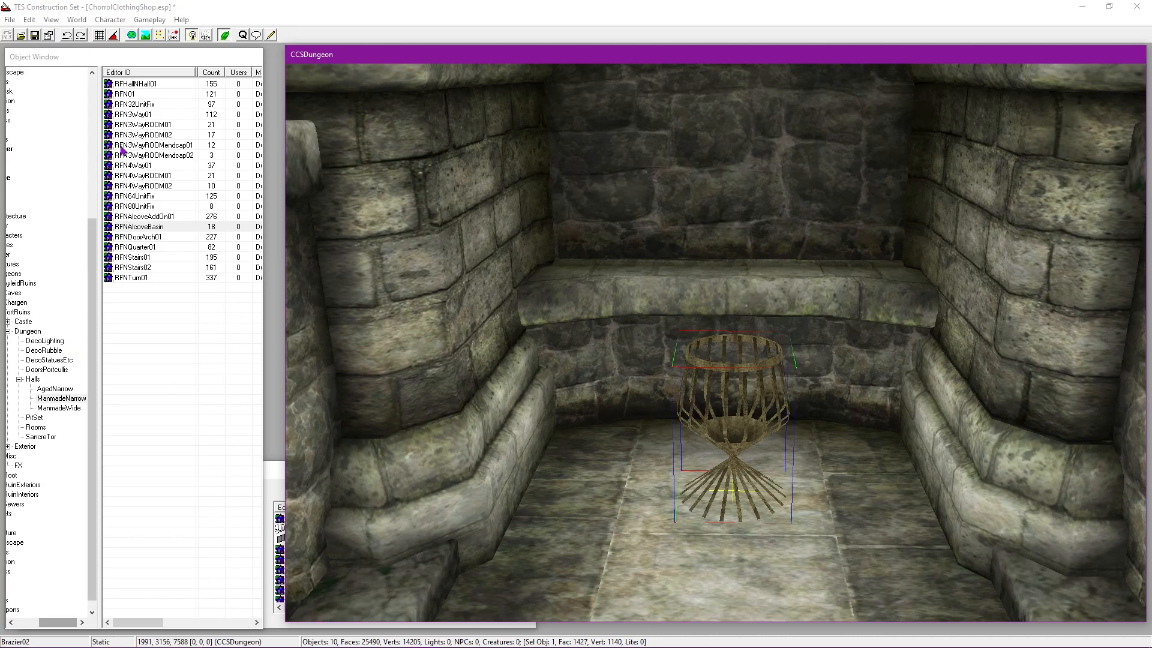
Step: List all static objects and shift Brazier02 deeper into the alcove to about X 1987, Y 3183
drag(58, 624, 36, 624)
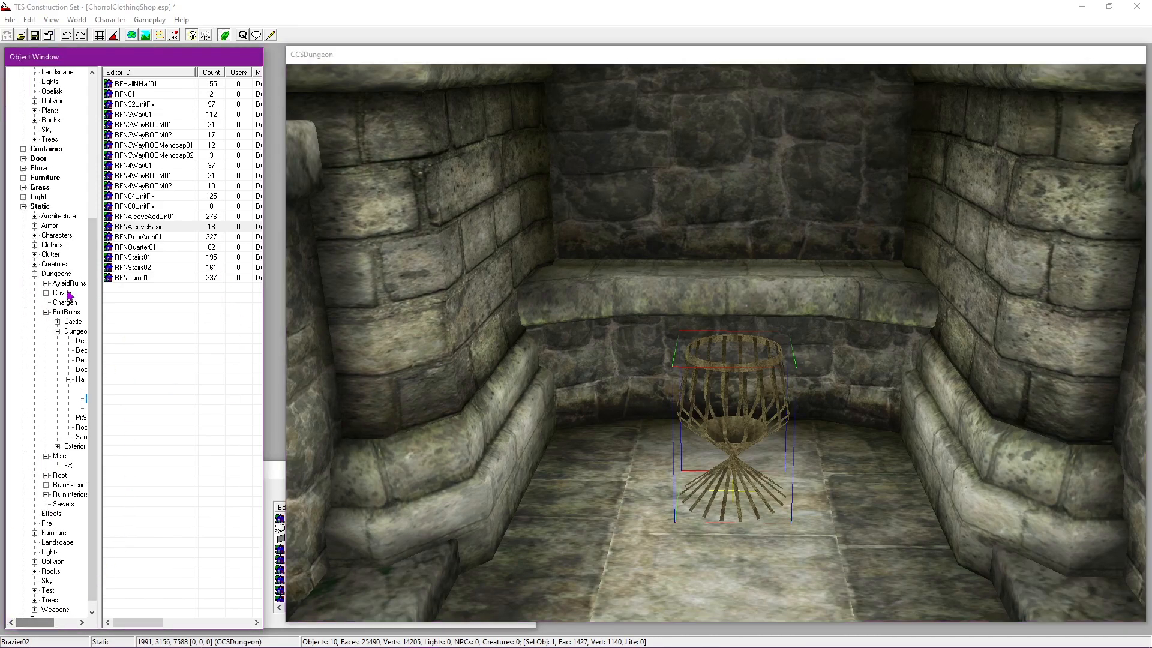
click(44, 210)
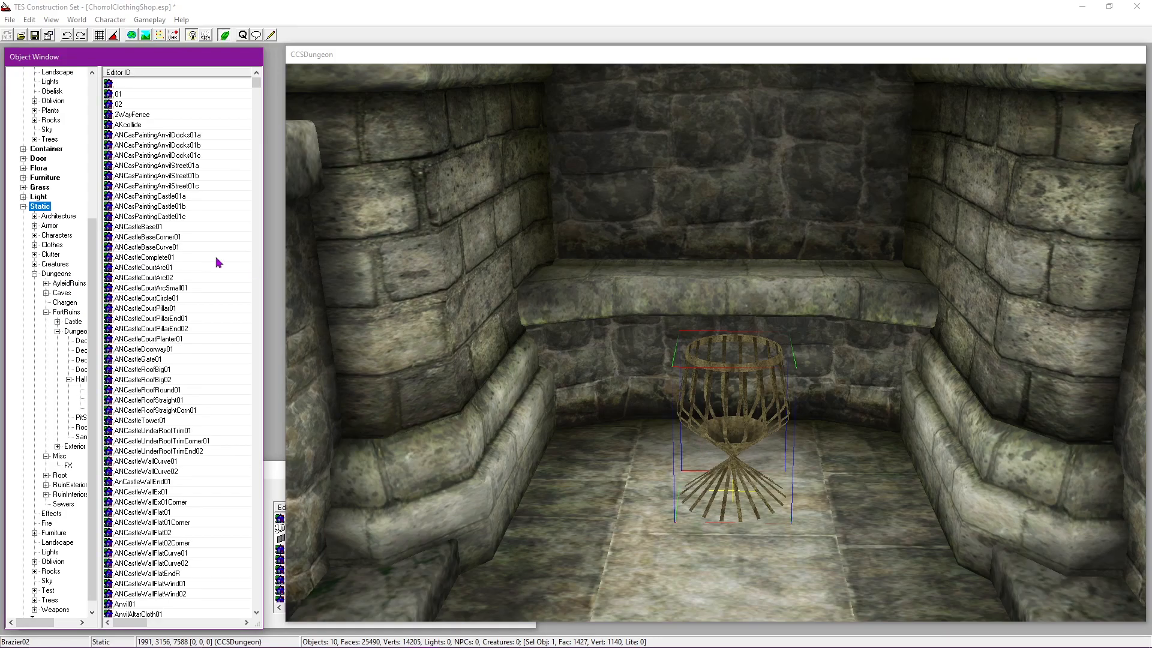
drag(749, 439, 740, 411)
key(shift)
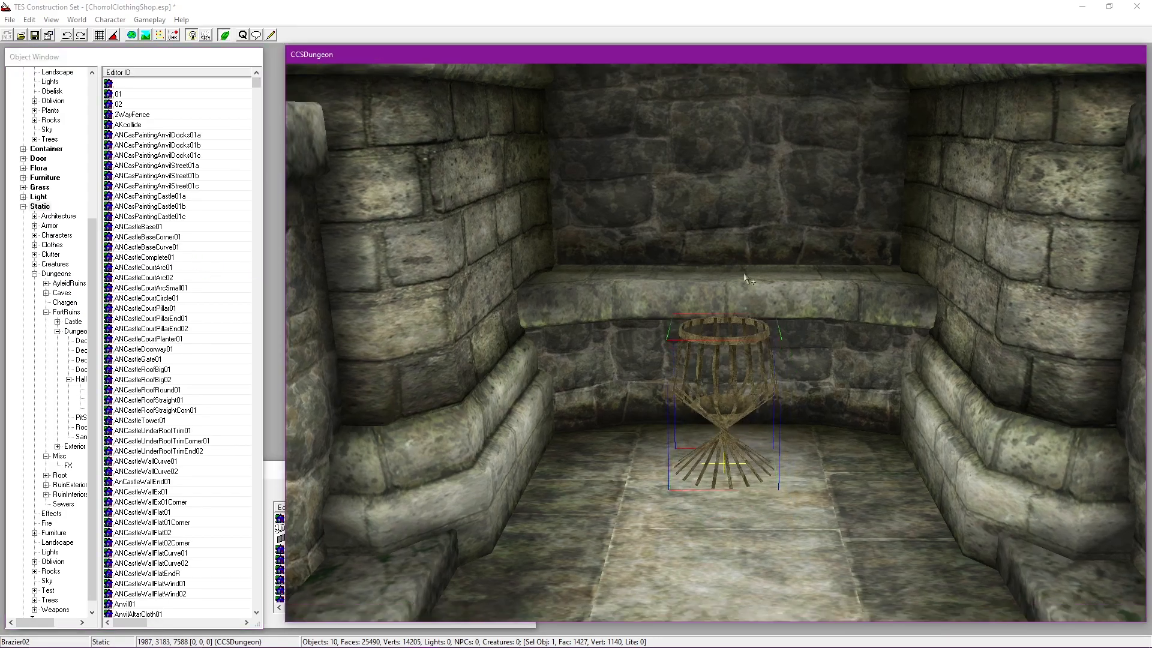
Step: Save the plugin and place Brazier01 from the full list of statics in front of Brazier02
click(36, 37)
middle_drag(724, 300, 739, 384)
scroll(738, 390, up, 3)
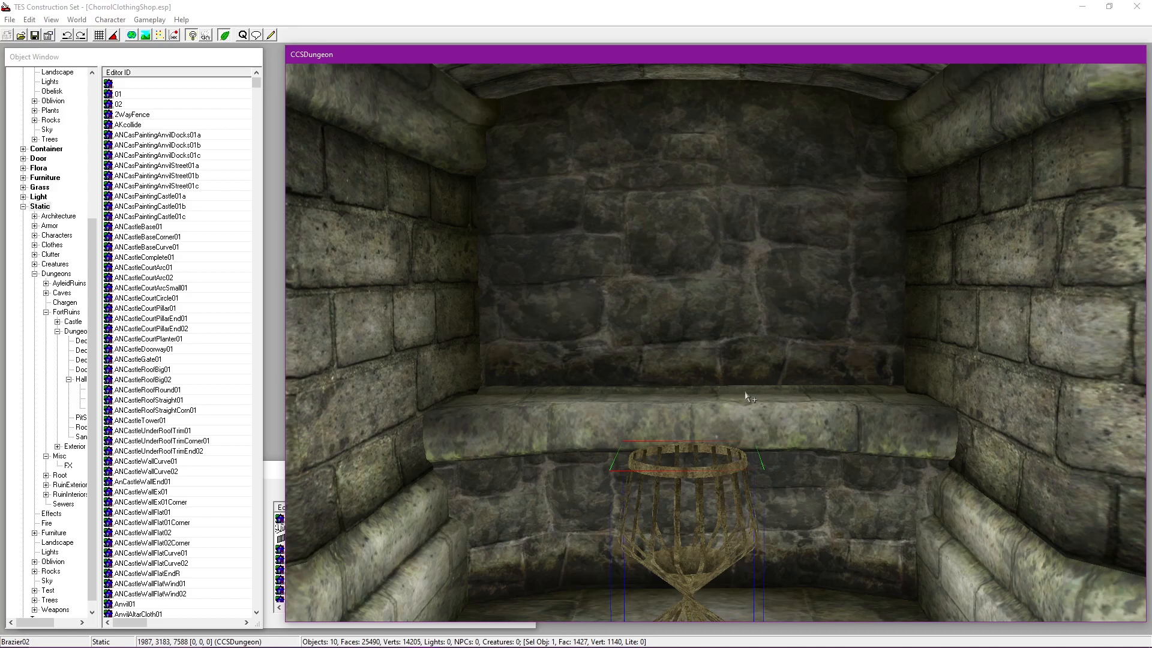
middle_drag(752, 393, 748, 268)
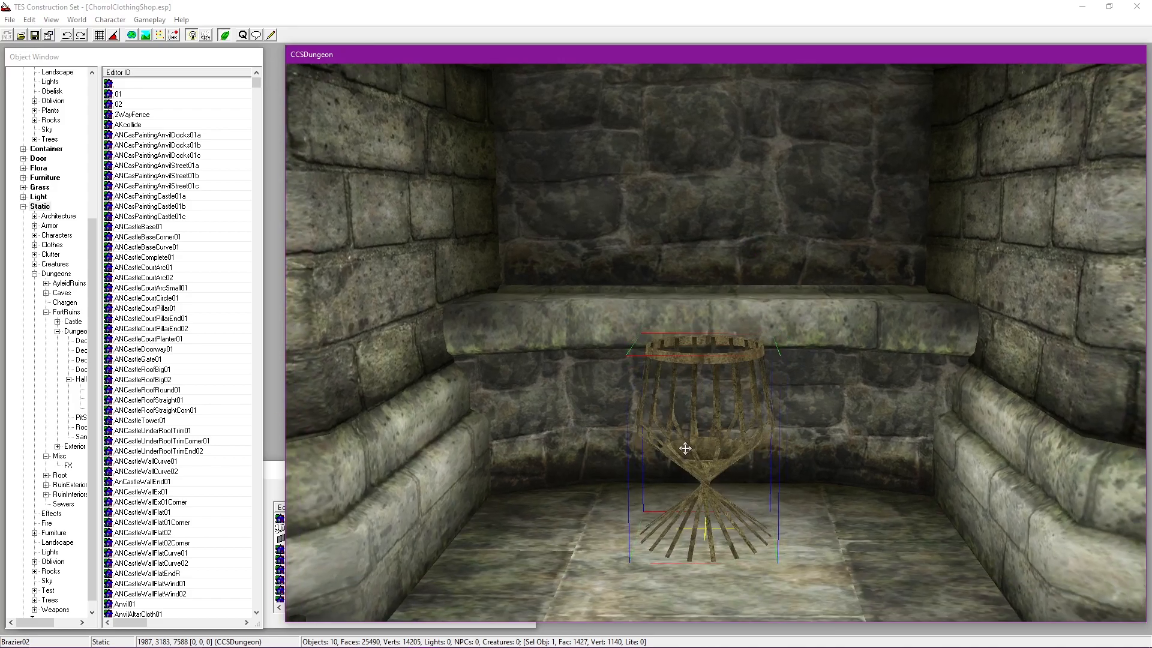
click(203, 316)
text(braz)
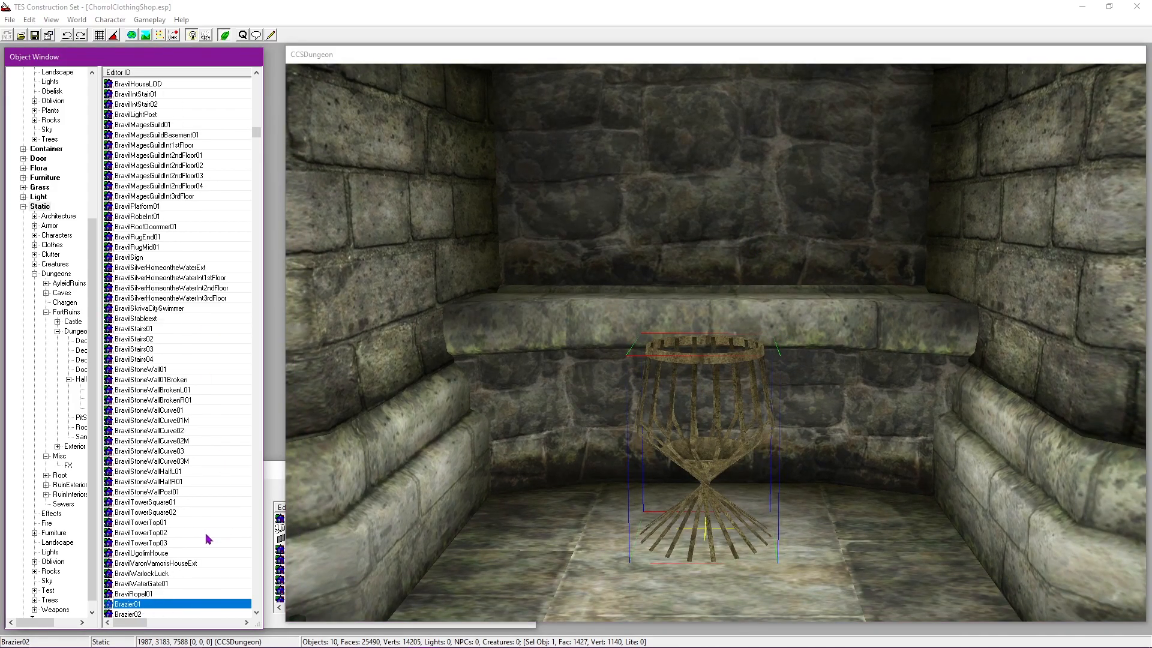
drag(569, 309, 602, 325)
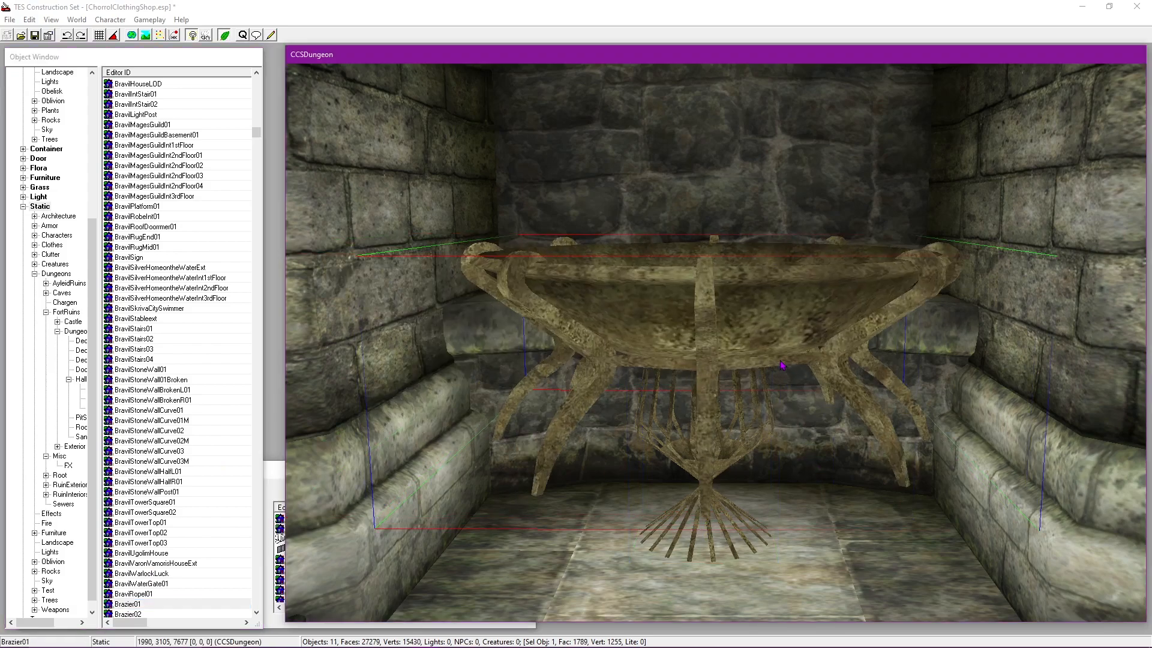
Step: Move Brazier01 into the alcove around Brazier02, at about X 1988, Y 3168, Z 7620
scroll(737, 509, down, 2)
drag(707, 515, 714, 106)
shift+middle_drag(715, 106, 744, 466)
drag(743, 466, 743, 288)
scroll(803, 399, up, 4)
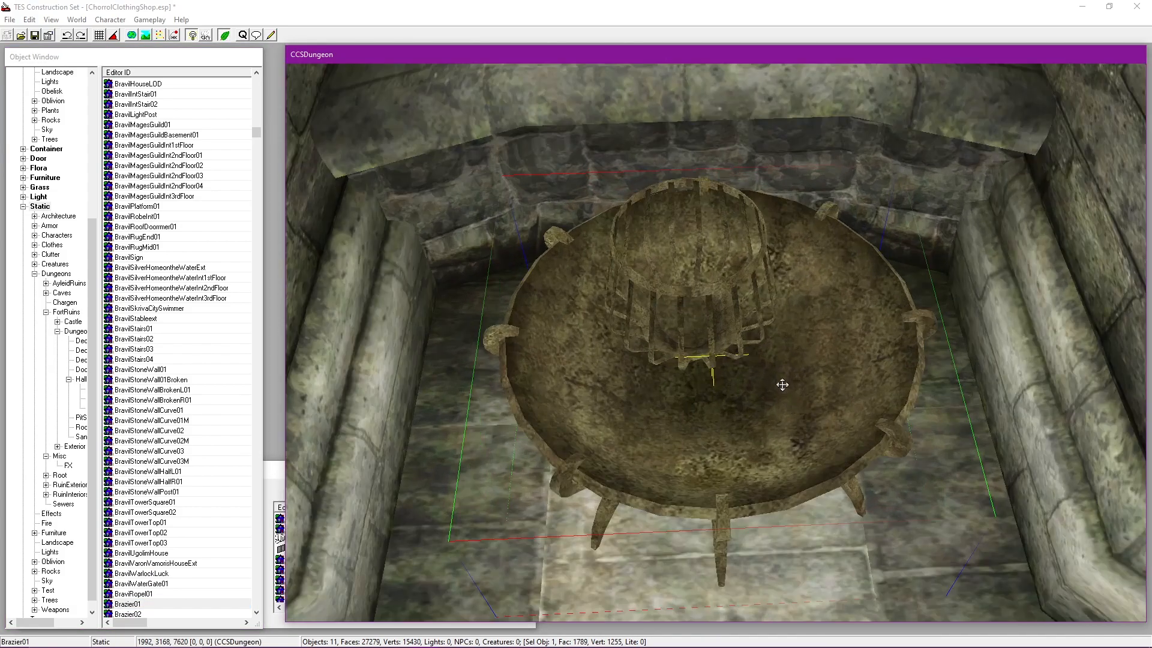
shift+middle_drag(784, 393, 774, 282)
drag(784, 441, 741, 436)
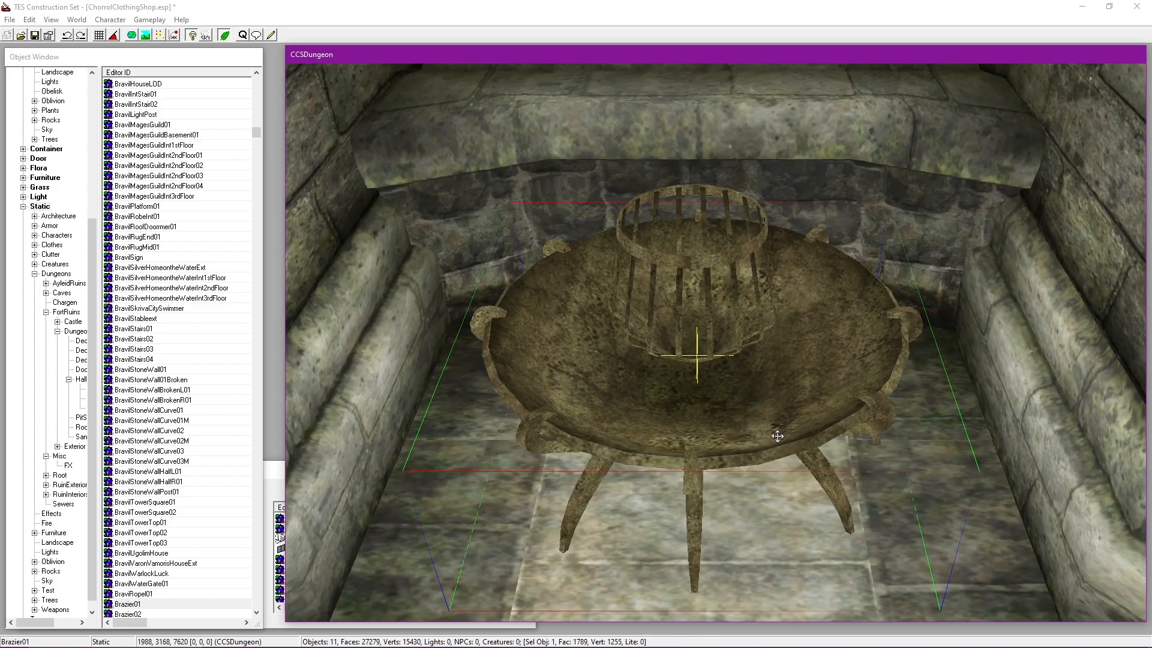
Step: Move Brazier01 out of the alcove to the empty space beside it, at about X 1809, Y 3233
scroll(778, 429, down, 4)
drag(775, 391, 594, 391)
scroll(597, 392, down, 3)
shift+middle_drag(605, 393, 736, 447)
drag(531, 335, 435, 291)
scroll(435, 291, up, 4)
shift+middle_drag(435, 291, 638, 431)
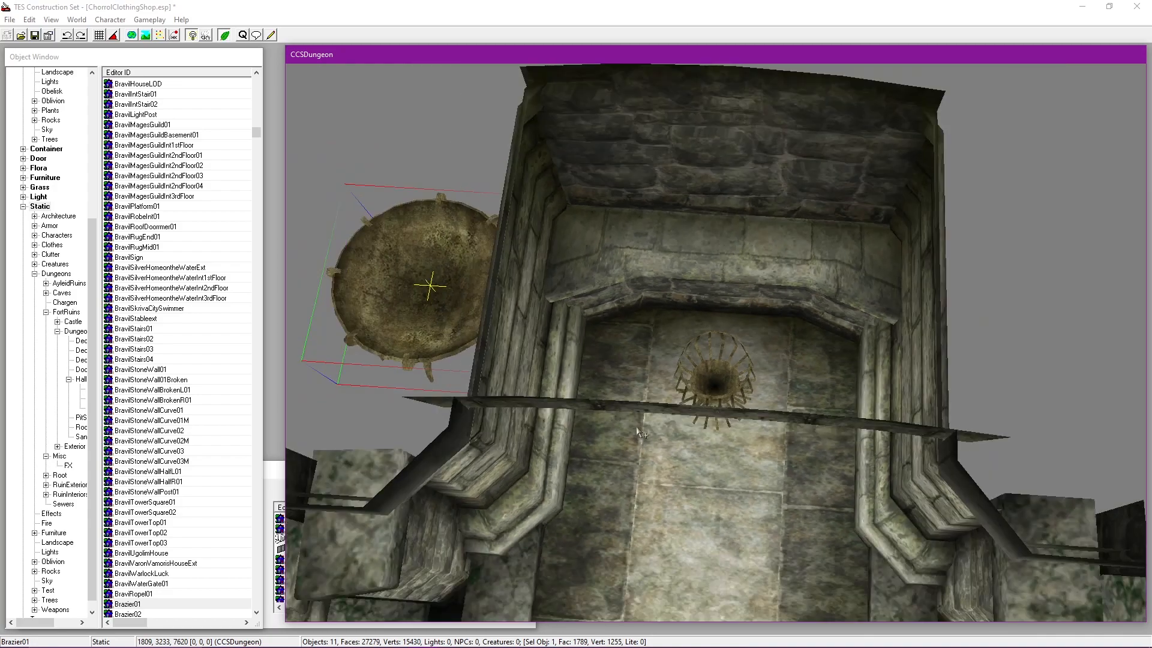
Step: Align Brazier02 with the alcove by giving it the alcove's position values, X 1988 and Y 3233
double_click(736, 287)
drag(558, 190, 195, 161)
double_click(711, 391)
drag(557, 191, 371, 295)
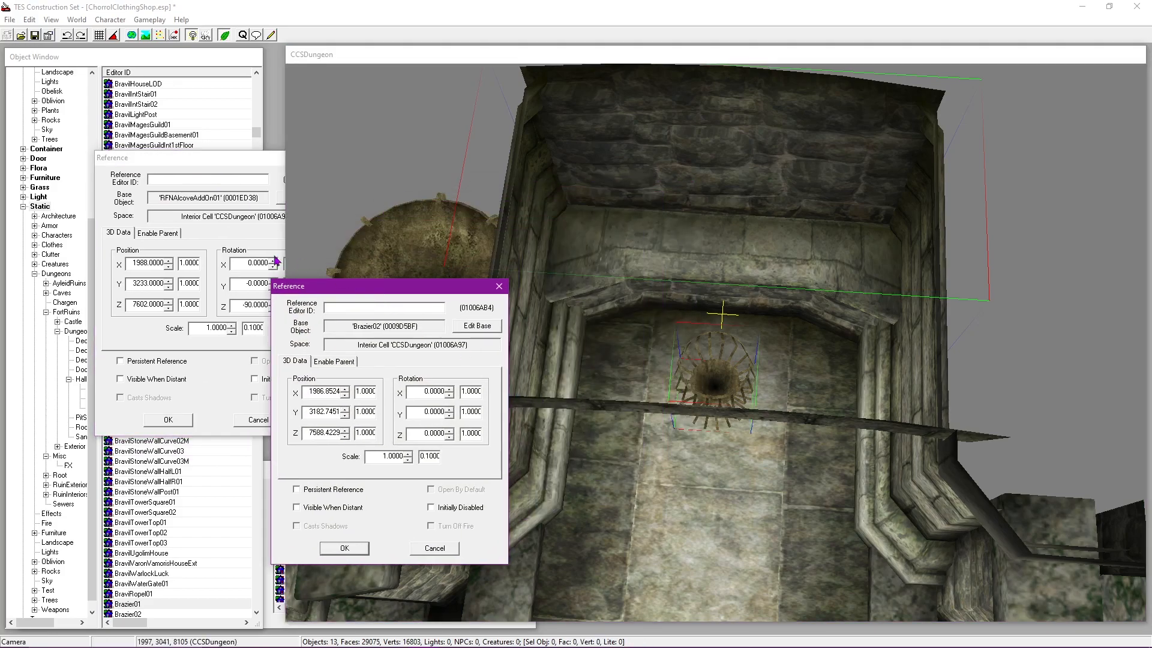
drag(372, 294, 289, 322)
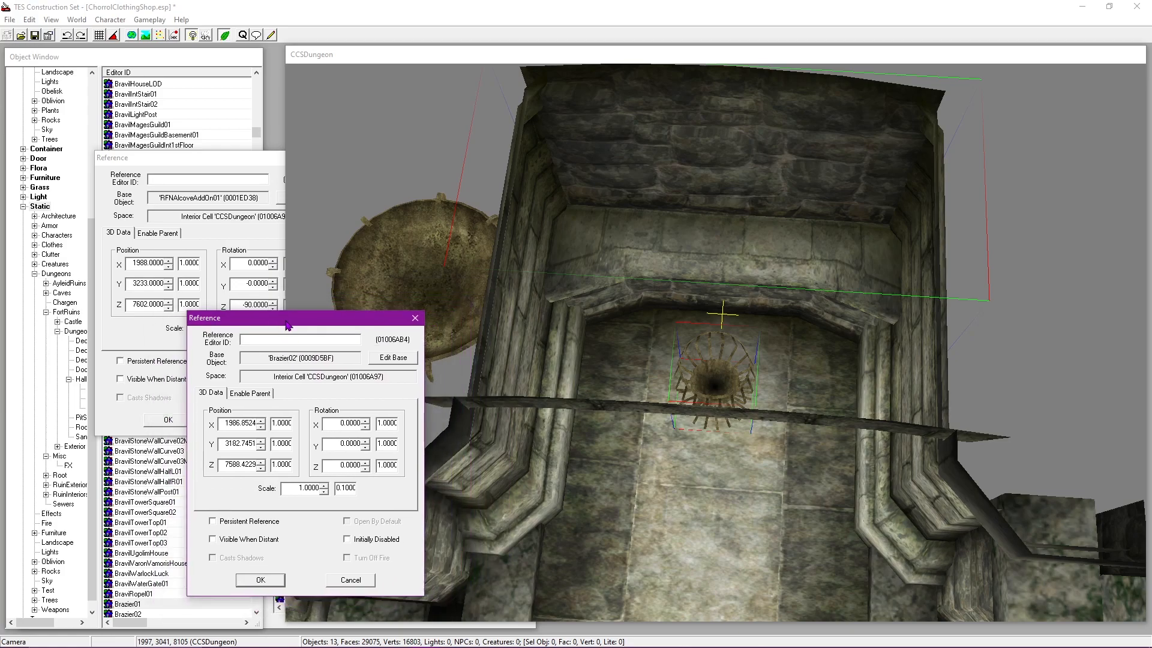
double_click(136, 265)
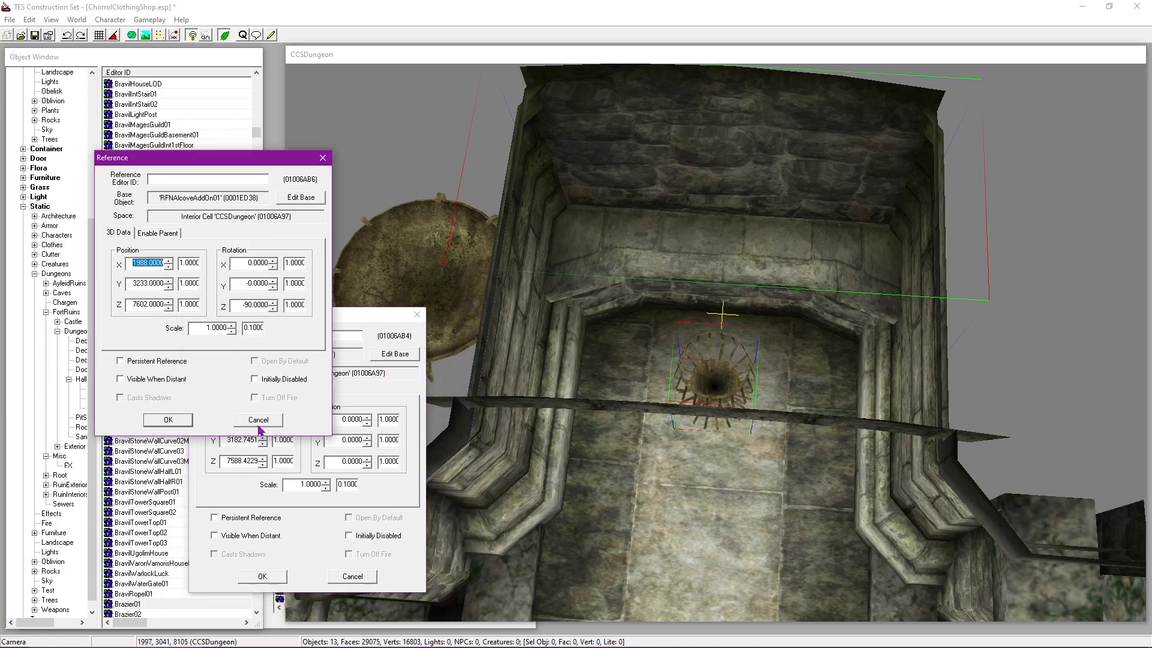
click(351, 403)
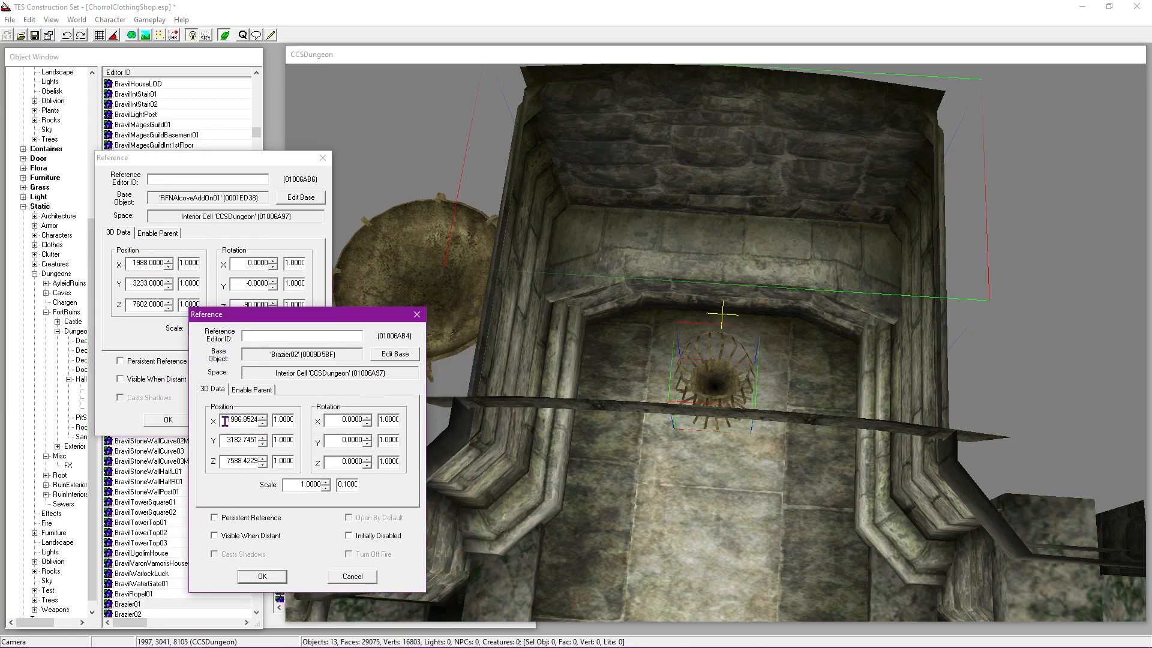
double_click(139, 284)
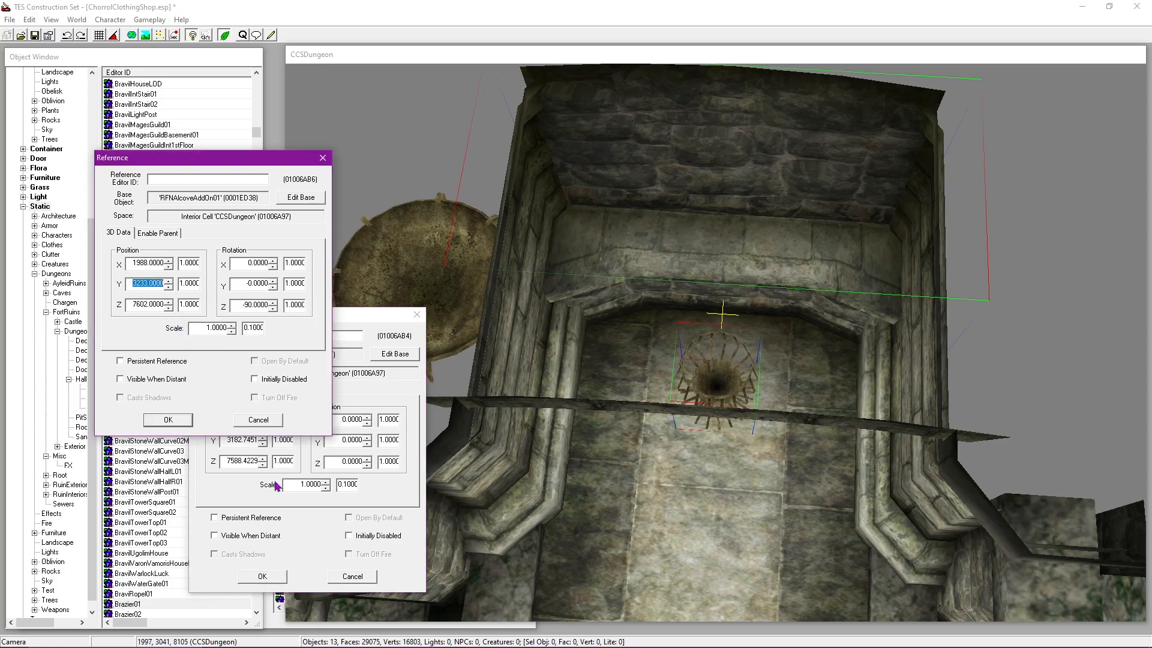
click(233, 459)
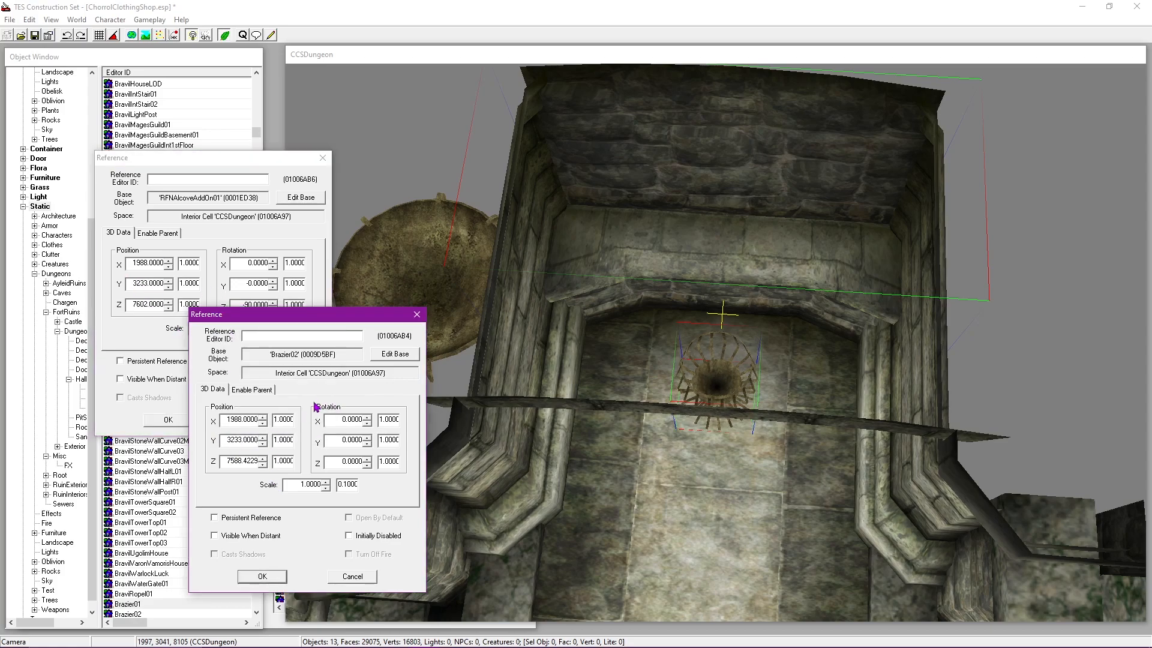
click(262, 576)
click(168, 420)
Step: Bring Brazier02 forward from the alcove's back wall by setting its Y position to 3162
scroll(770, 426, up, 3)
click(727, 295)
key(shift)
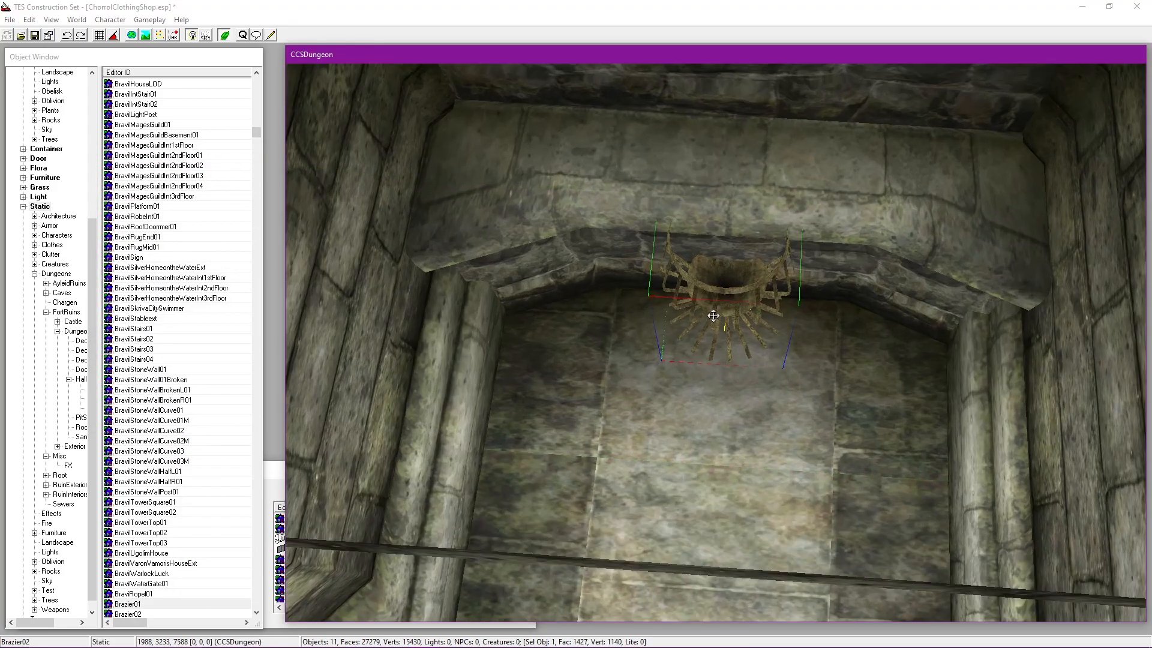
middle_drag(774, 357, 782, 326)
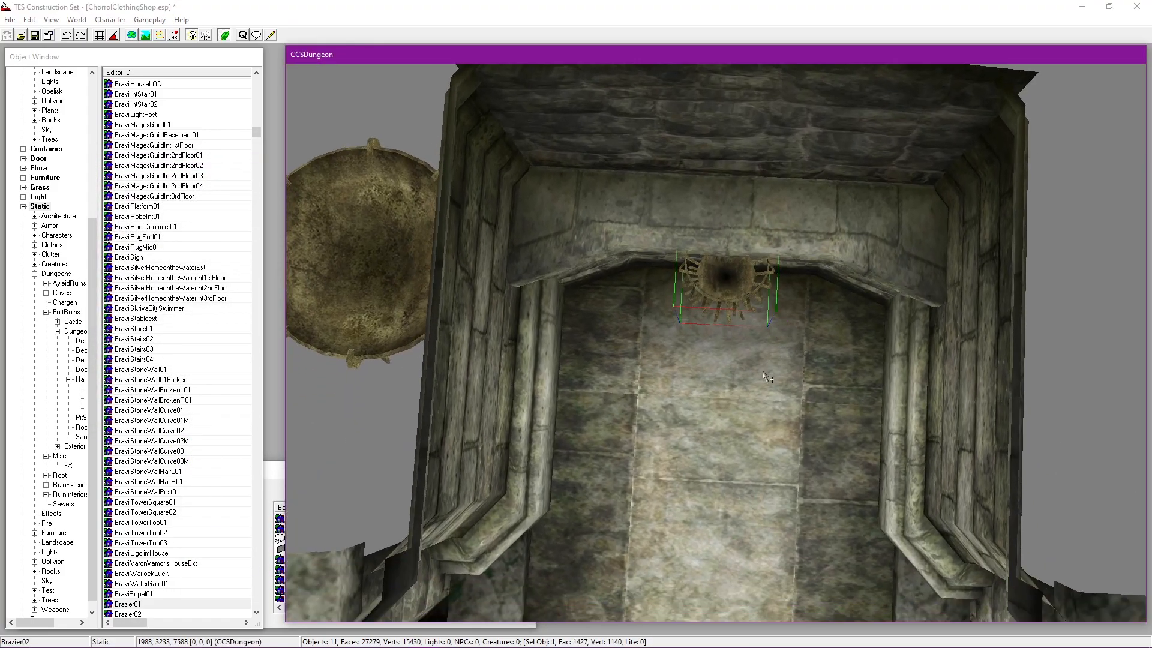
key(shift)
double_click(732, 286)
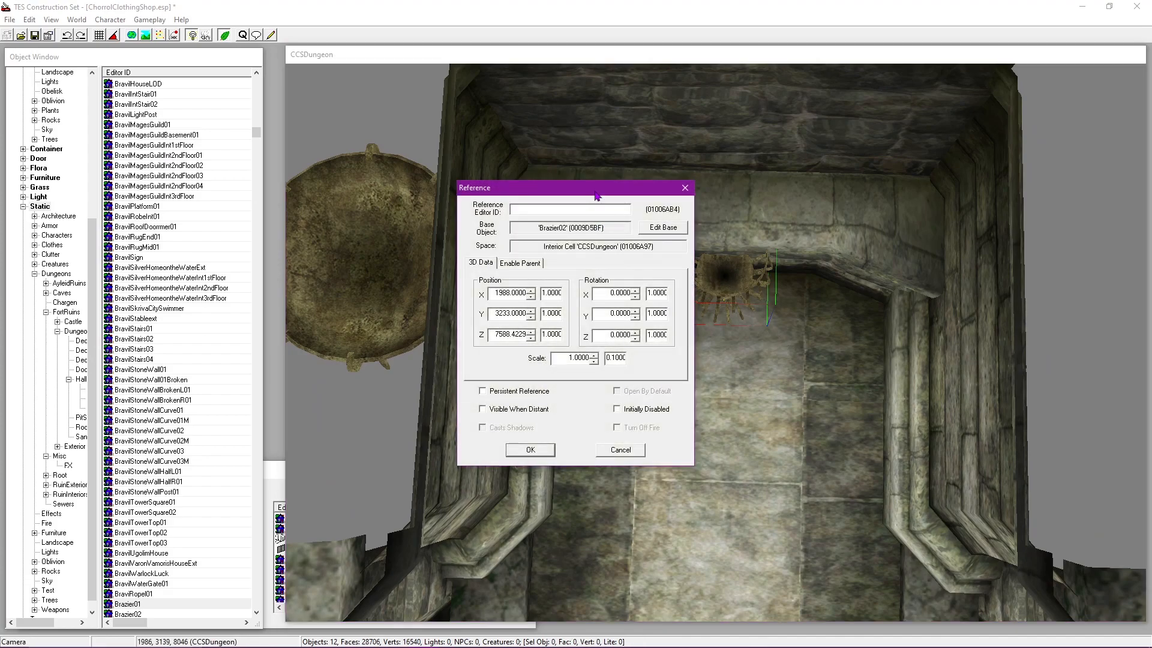
drag(597, 191, 330, 199)
drag(263, 314, 261, 321)
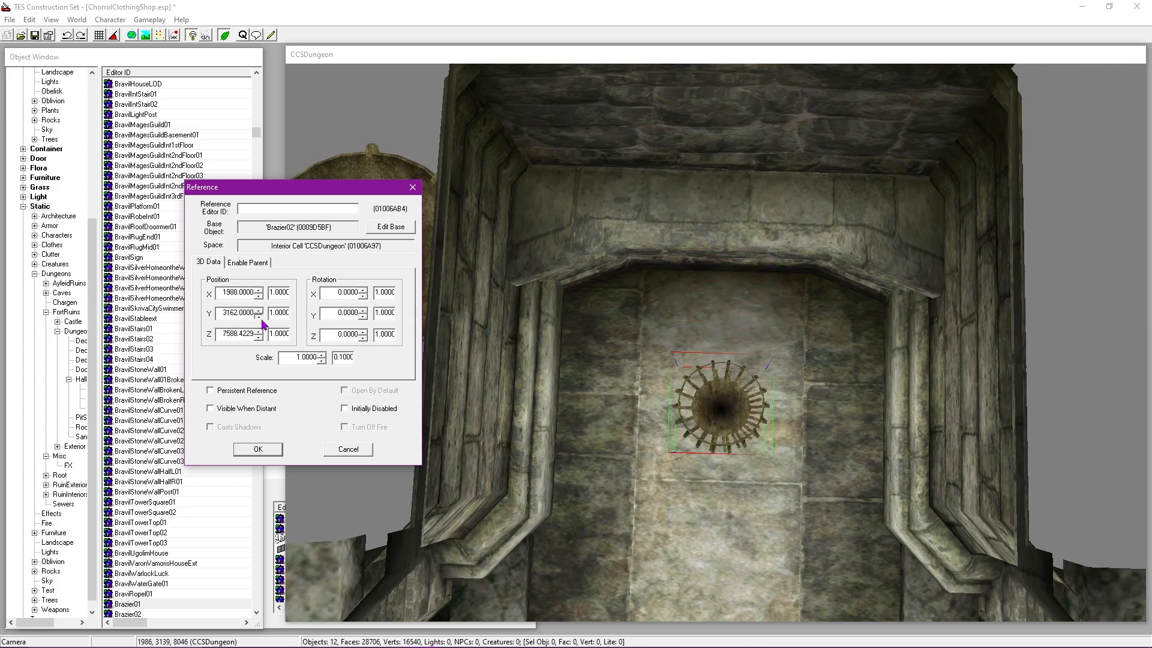
click(258, 448)
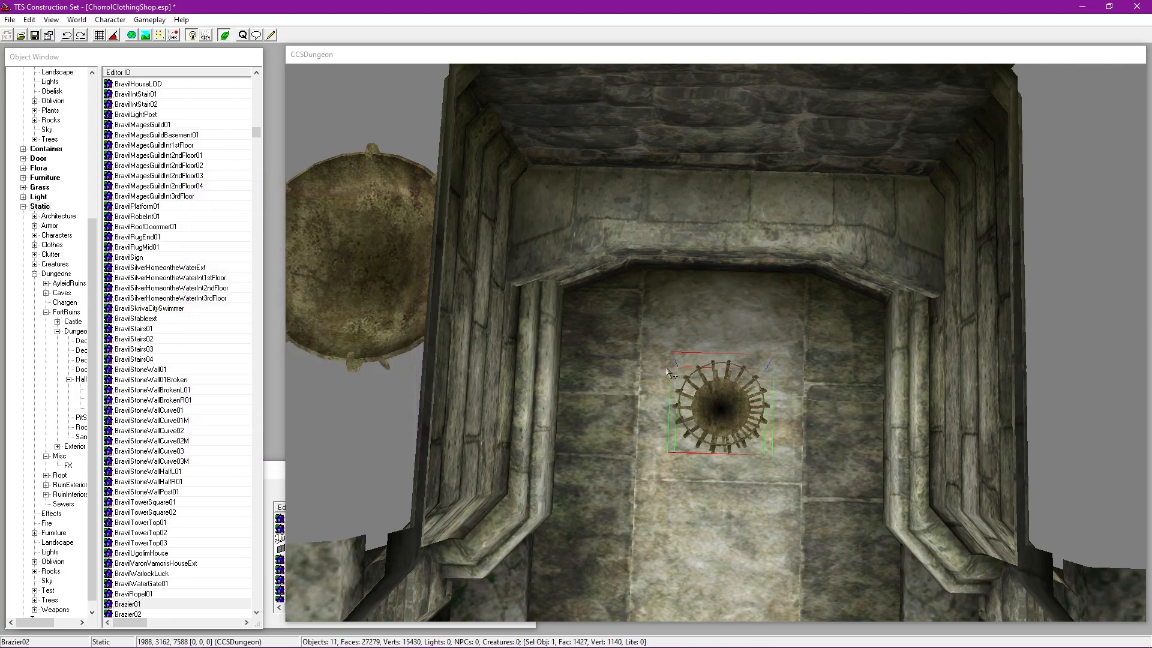
Step: Inspect Brazier02 in the alcove from floor level and save the plugin
scroll(734, 406, up, 3)
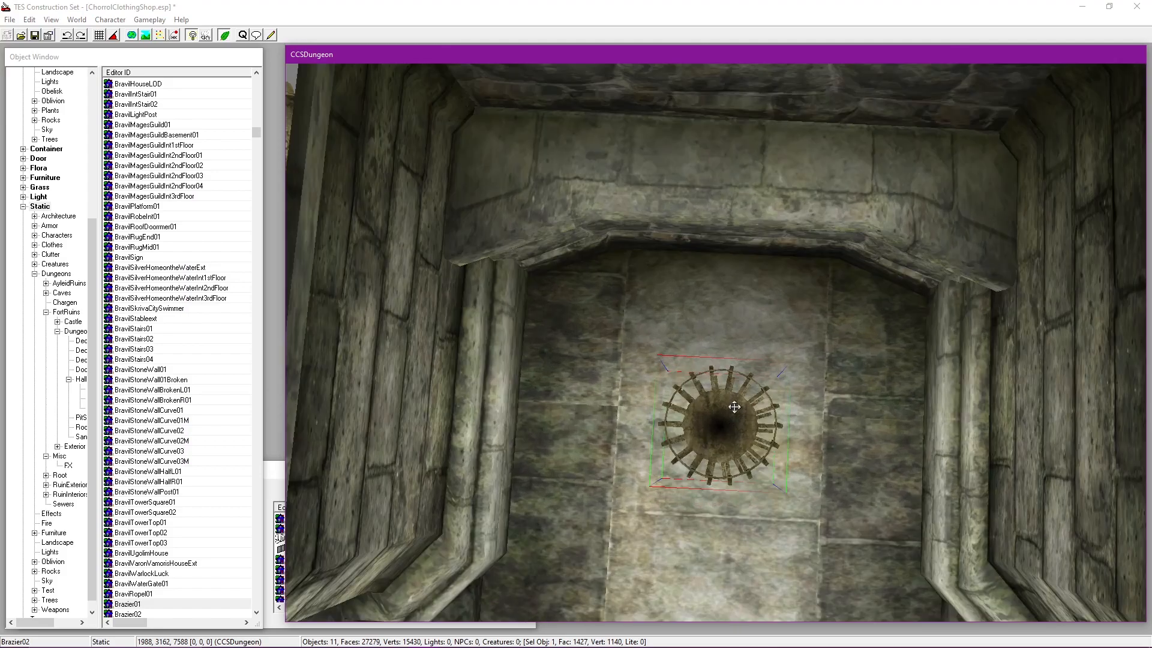
shift+middle_drag(734, 406, 775, 282)
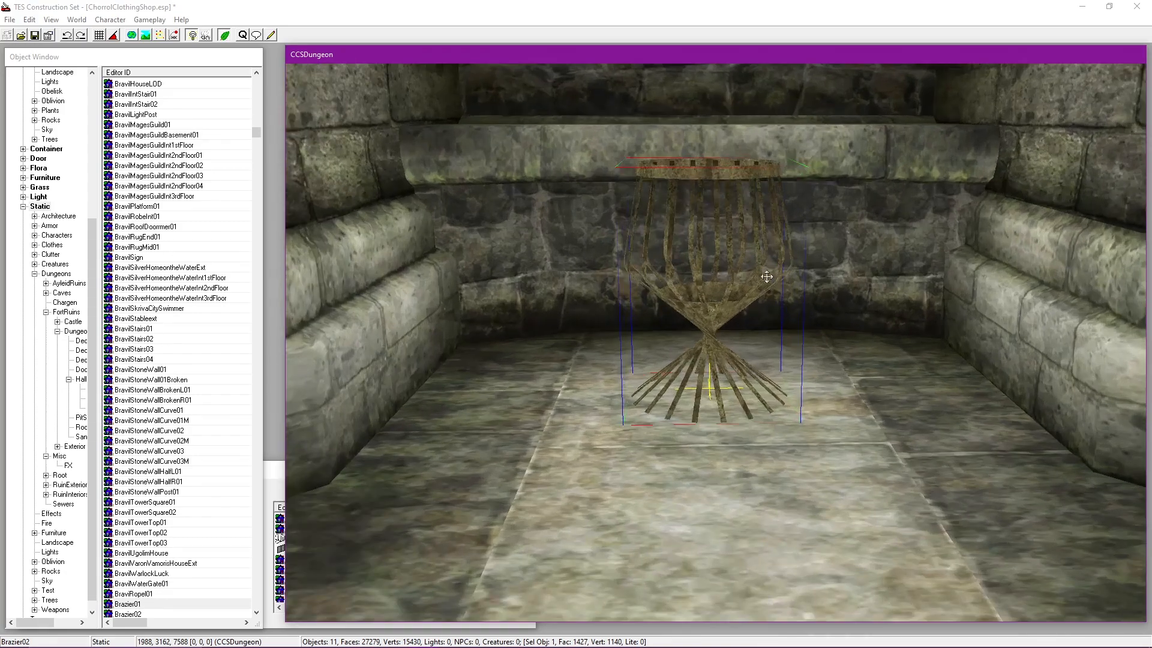
click(36, 35)
shift+middle_drag(686, 246, 775, 375)
scroll(774, 372, down, 5)
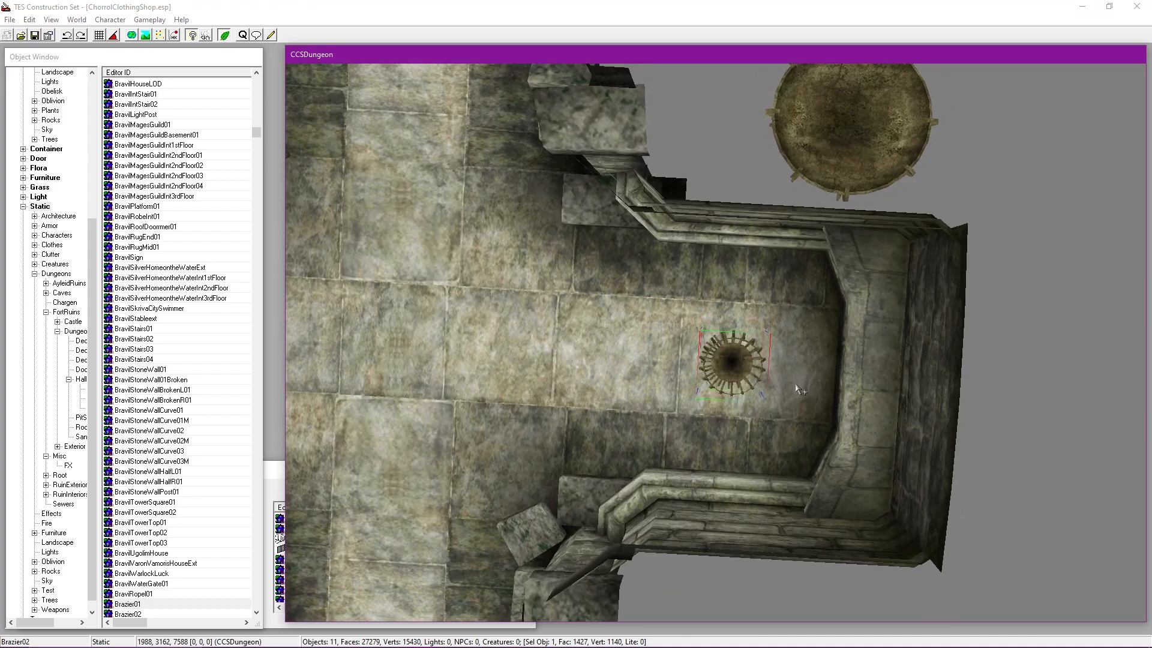
Step: Shift Brazier02 slightly deeper into the alcove by setting its Y position to 3179
scroll(801, 384, up, 5)
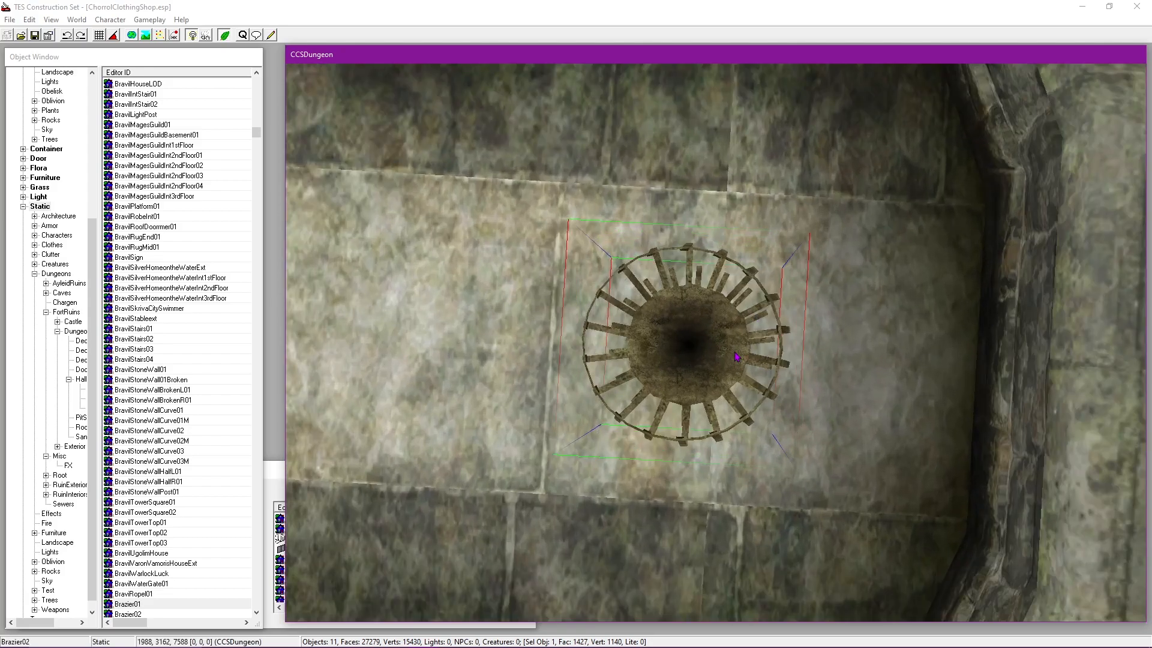
double_click(736, 356)
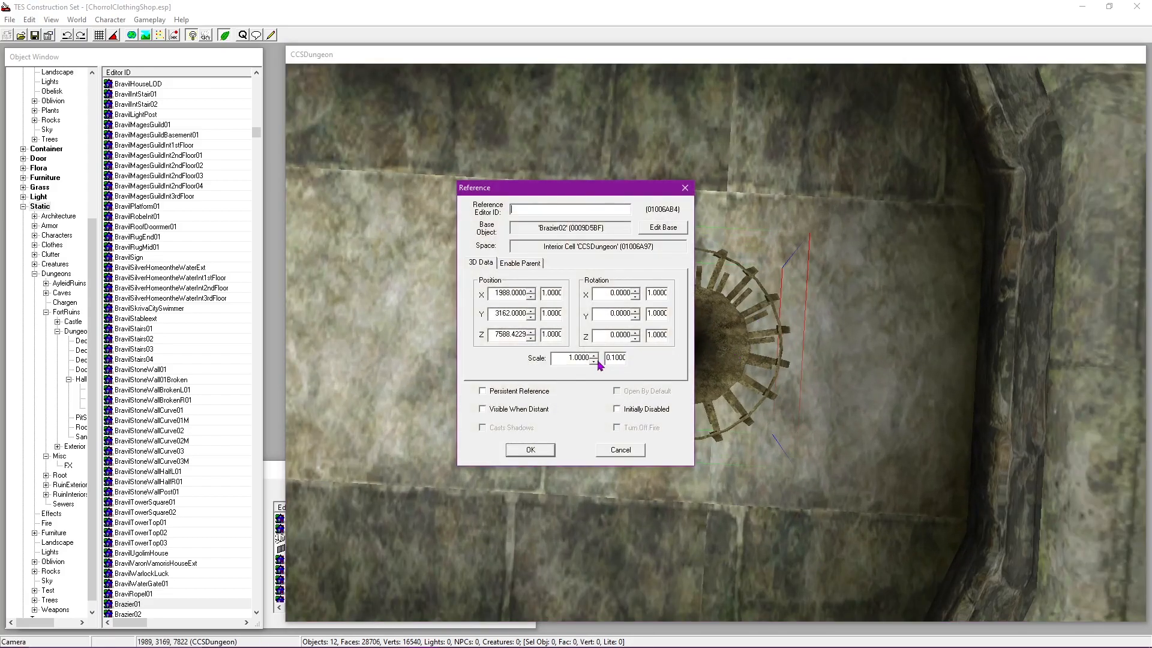
click(530, 316)
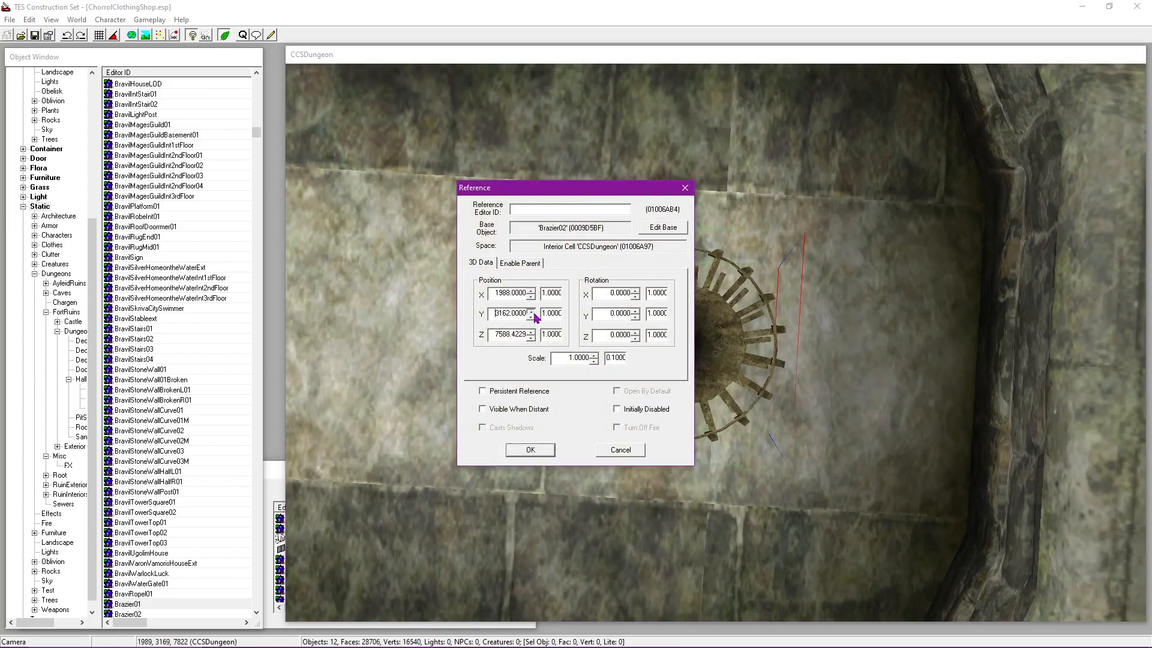
click(532, 312)
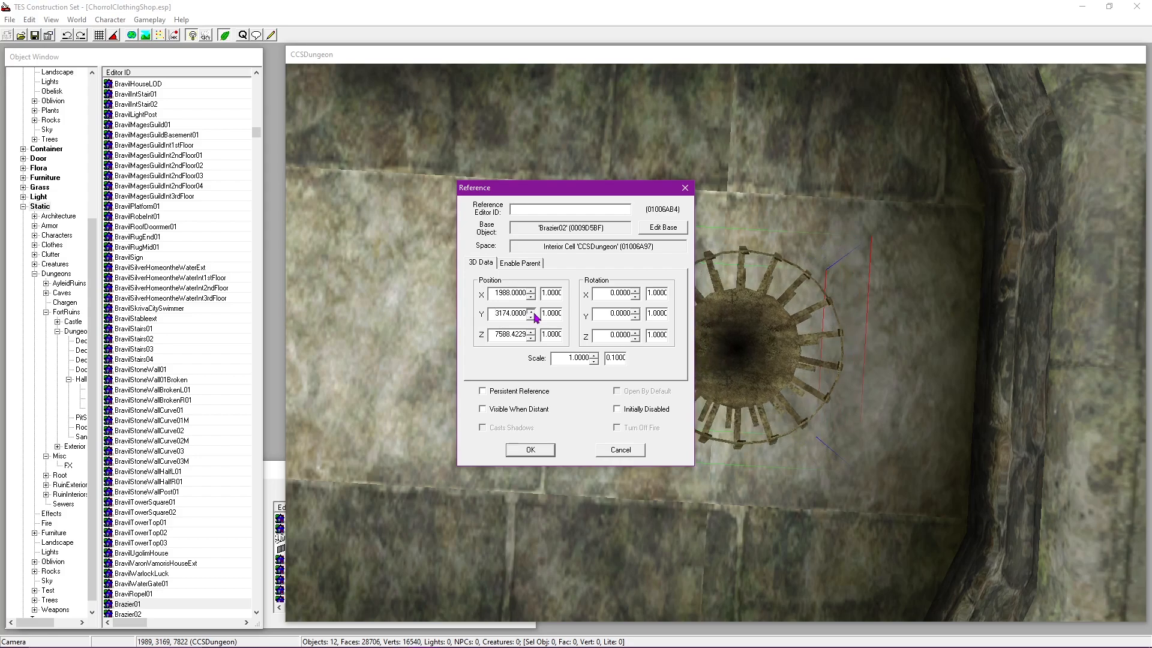
click(532, 312)
click(530, 454)
Step: Check Brazier02's new placement against the alcove walls and save the plugin again
shift+middle_drag(690, 516, 785, 309)
scroll(761, 398, up, 5)
scroll(787, 312, down, 5)
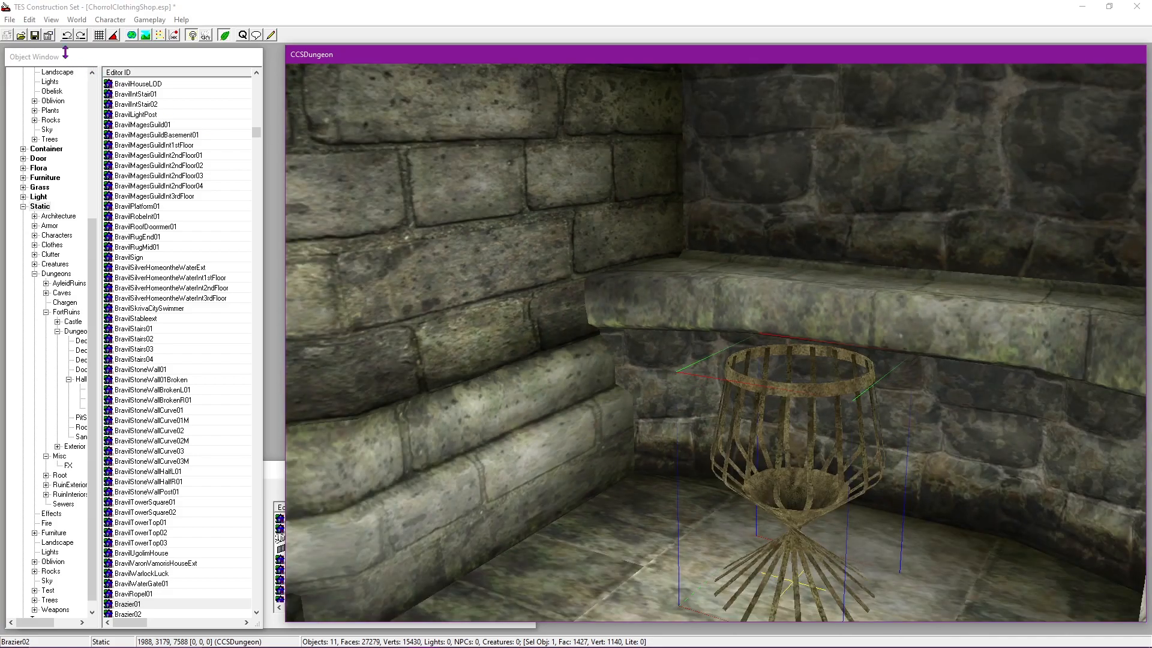
click(38, 37)
Step: List the Misc dungeon statics and place a BabyLeg in Brazier02's bowl, at about X 1988, Y 3178, Z 7623
shift+middle_drag(674, 341, 771, 333)
scroll(694, 391, up, 4)
scroll(741, 430, up, 2)
shift+middle_drag(751, 286, 676, 473)
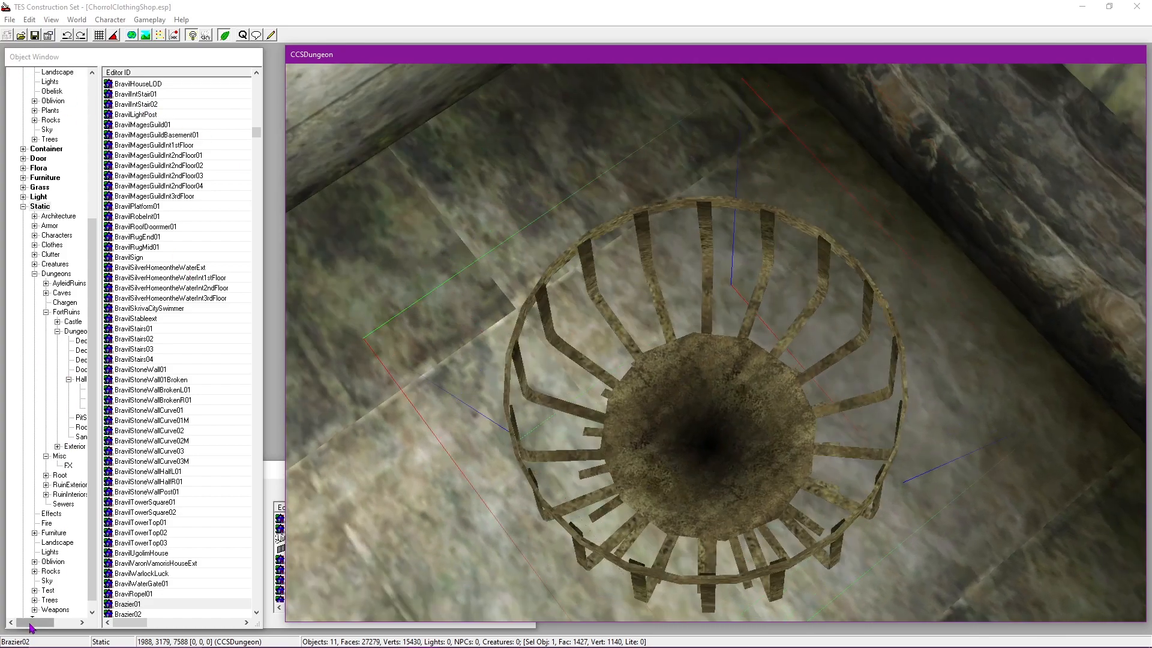
click(66, 465)
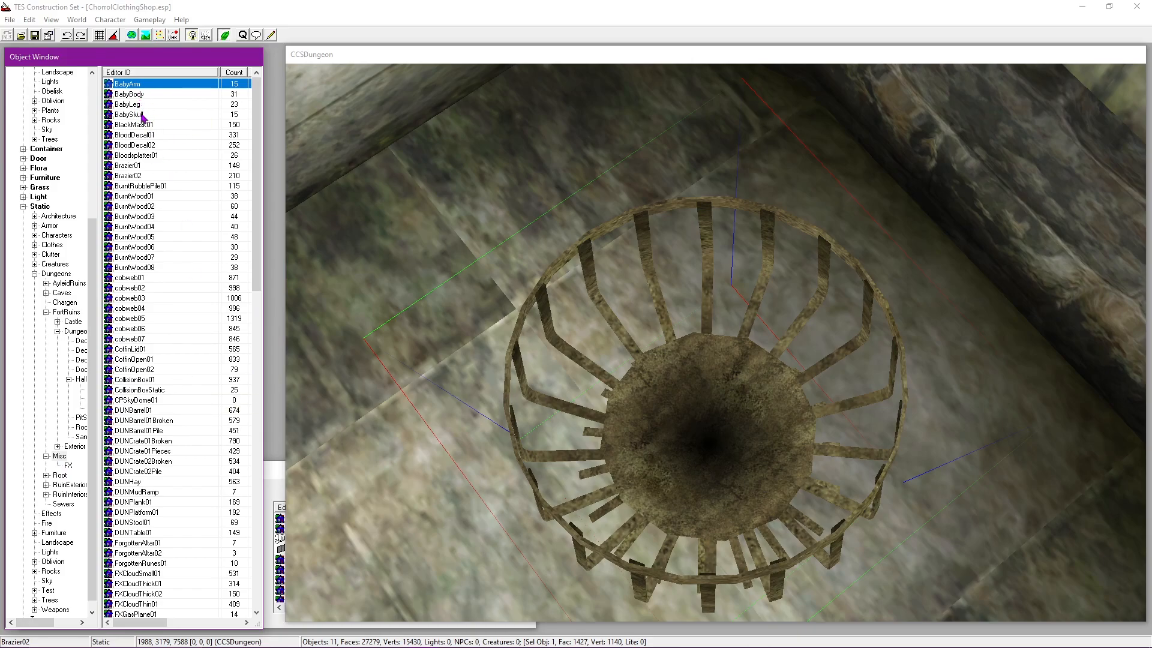
middle_drag(615, 389, 679, 376)
middle_drag(692, 437, 742, 370)
drag(133, 106, 702, 389)
scroll(707, 338, up, 5)
key(f)
middle_drag(708, 337, 738, 358)
scroll(735, 380, up, 3)
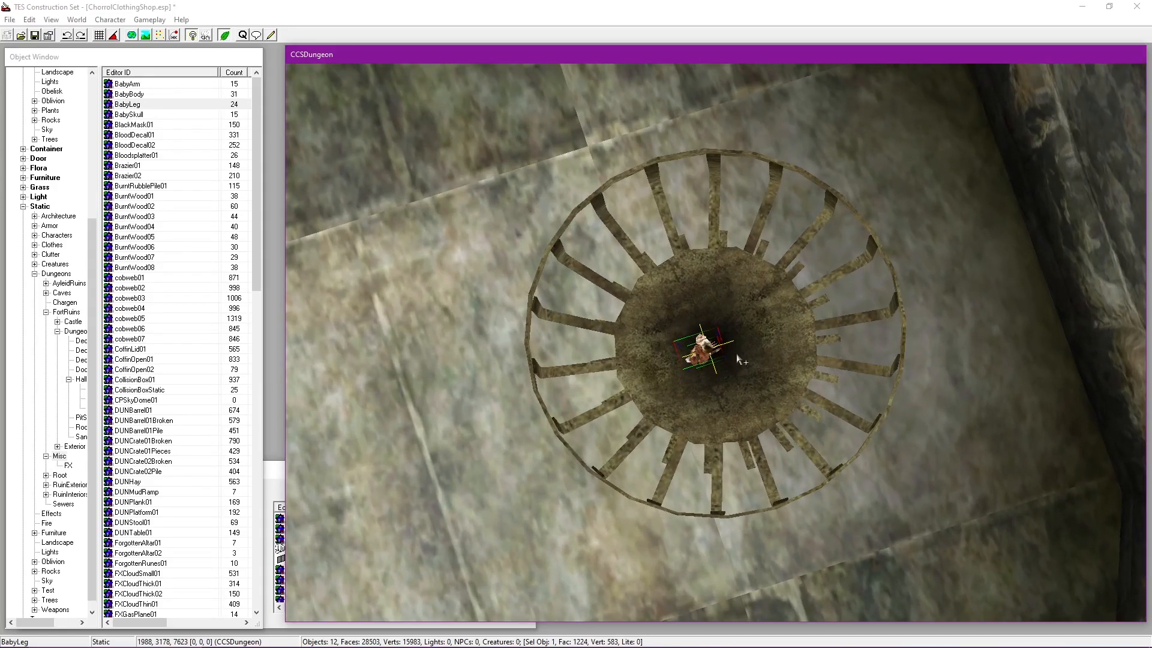
Step: Tilt the BabyLeg in the bowl by setting its X rotation to 305
scroll(734, 396, up, 5)
middle_drag(732, 412, 686, 360)
double_click(687, 360)
click(394, 286)
click(395, 285)
click(394, 287)
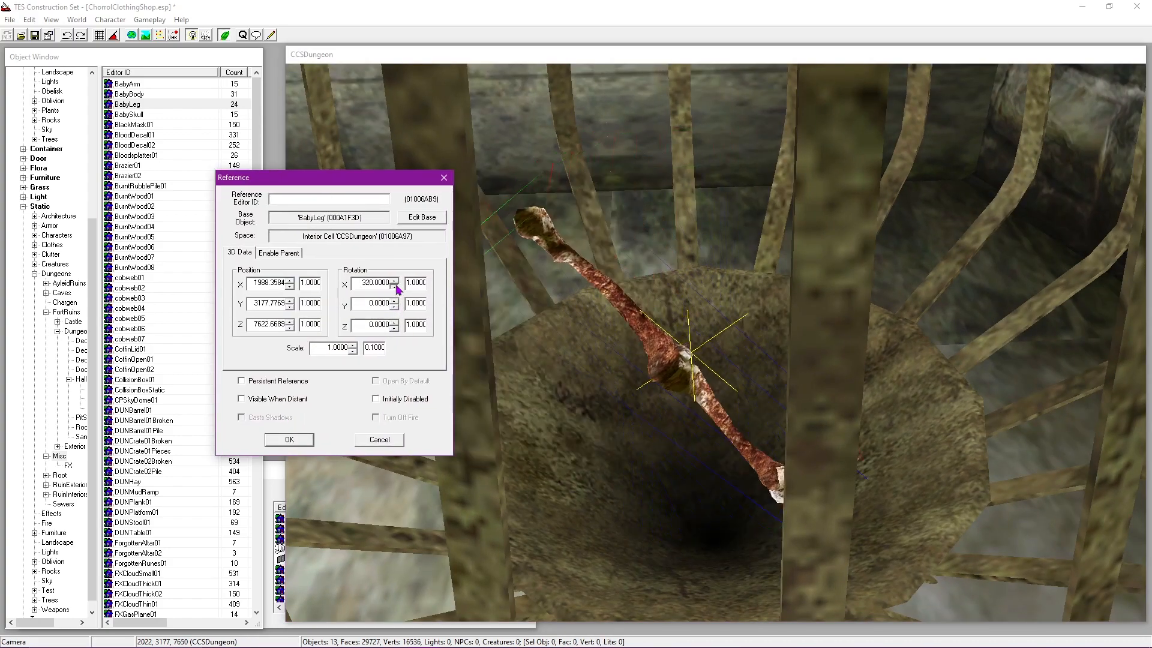
click(300, 440)
Step: Move the BabyLeg against the side of the bowl, at about X 1988, Y 3170, Z 7617
drag(569, 385, 444, 432)
middle_drag(444, 432, 473, 363)
scroll(674, 279, up, 3)
middle_drag(724, 289, 723, 349)
scroll(702, 289, up, 3)
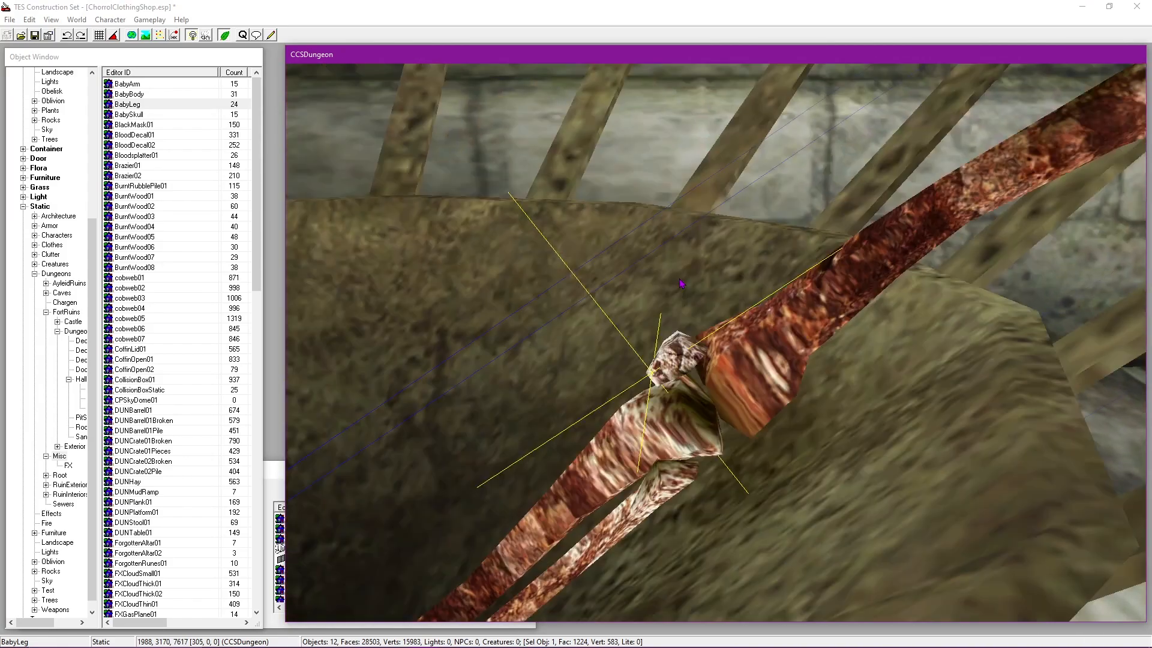
Step: Fit the BabyLeg closer to the bowl's slope by setting its X rotation to 302
double_click(723, 350)
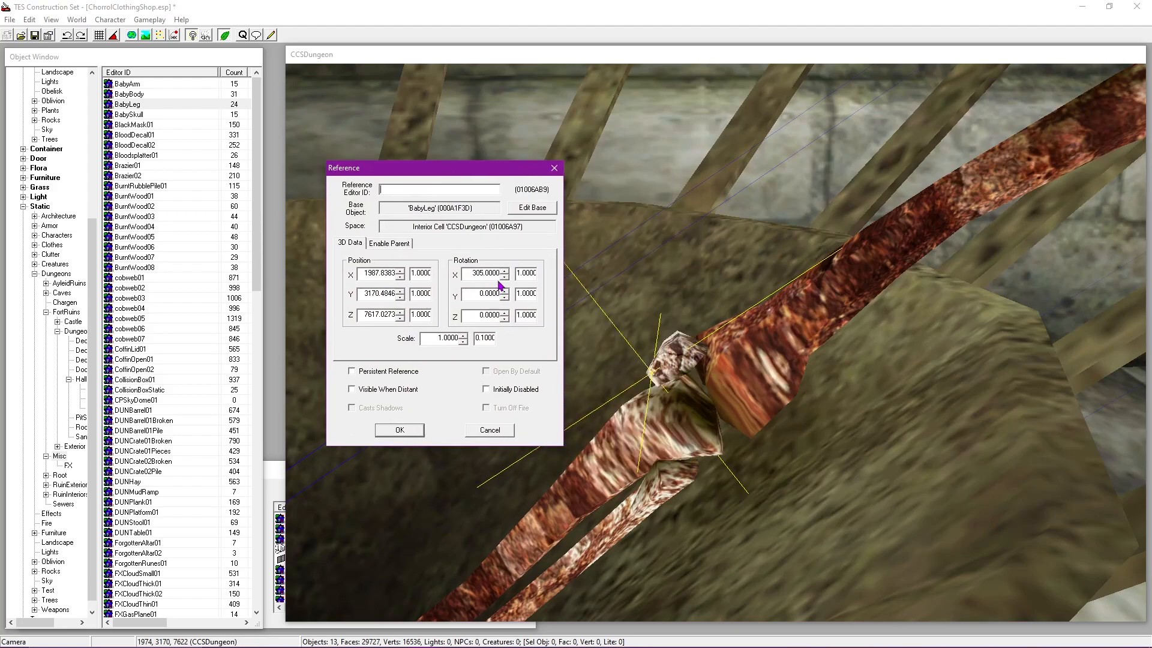
click(504, 277)
click(505, 278)
click(505, 277)
click(411, 433)
Step: Reduce the BabyLeg's X rotation a little below 302, raise it slightly, and drop it onto the bowl surface
middle_drag(699, 390, 733, 401)
double_click(733, 402)
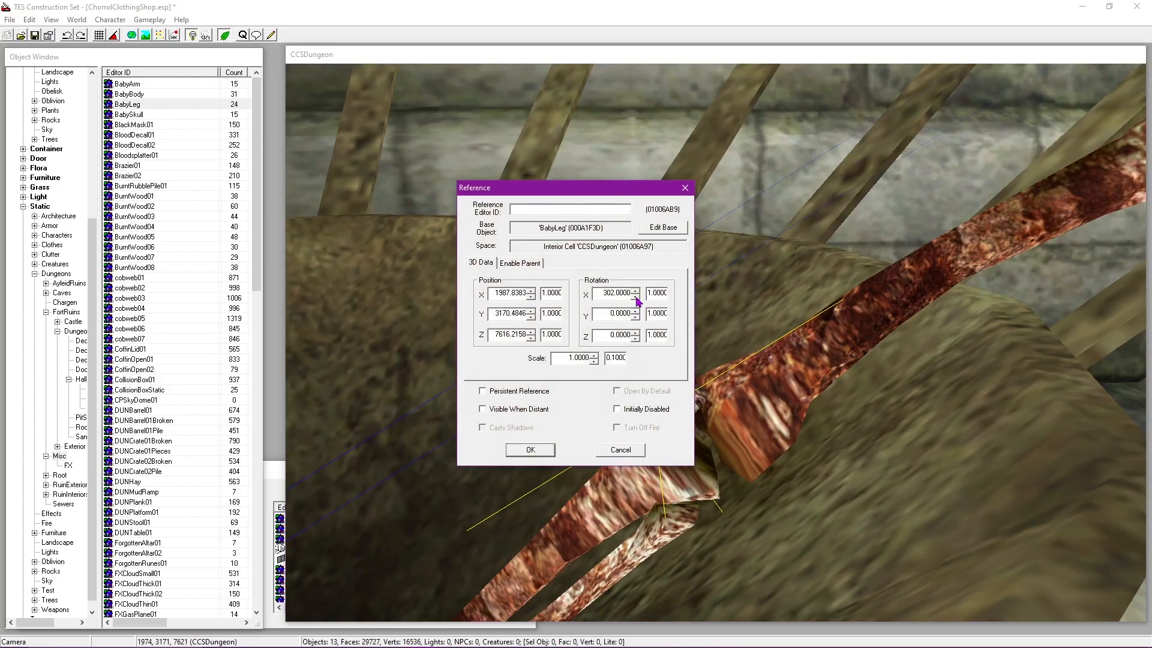
click(635, 297)
click(636, 297)
click(531, 332)
click(531, 332)
click(531, 331)
click(531, 332)
click(530, 450)
key(f)
middle_drag(745, 427, 672, 384)
Step: Place a BabyBody in Brazier02's bowl beside the BabyLeg, at about X 1990, Y 3181, Z 7622
scroll(557, 318, down, 2)
drag(129, 95, 751, 306)
scroll(762, 328, down, 3)
drag(128, 95, 749, 288)
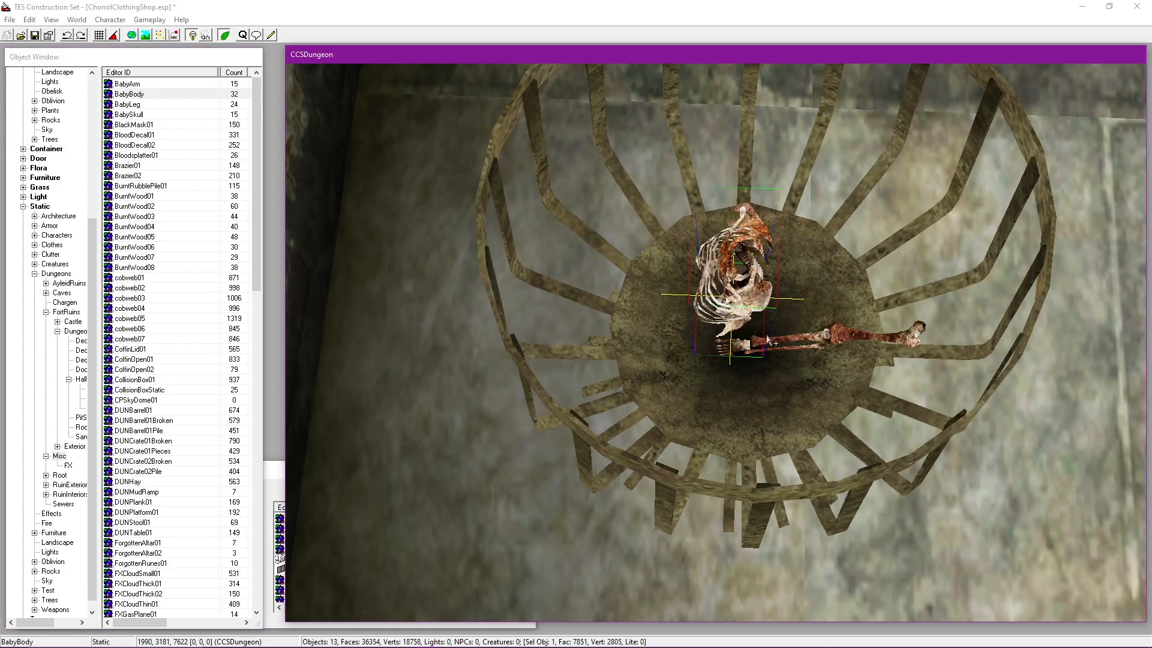
scroll(605, 292, up, 5)
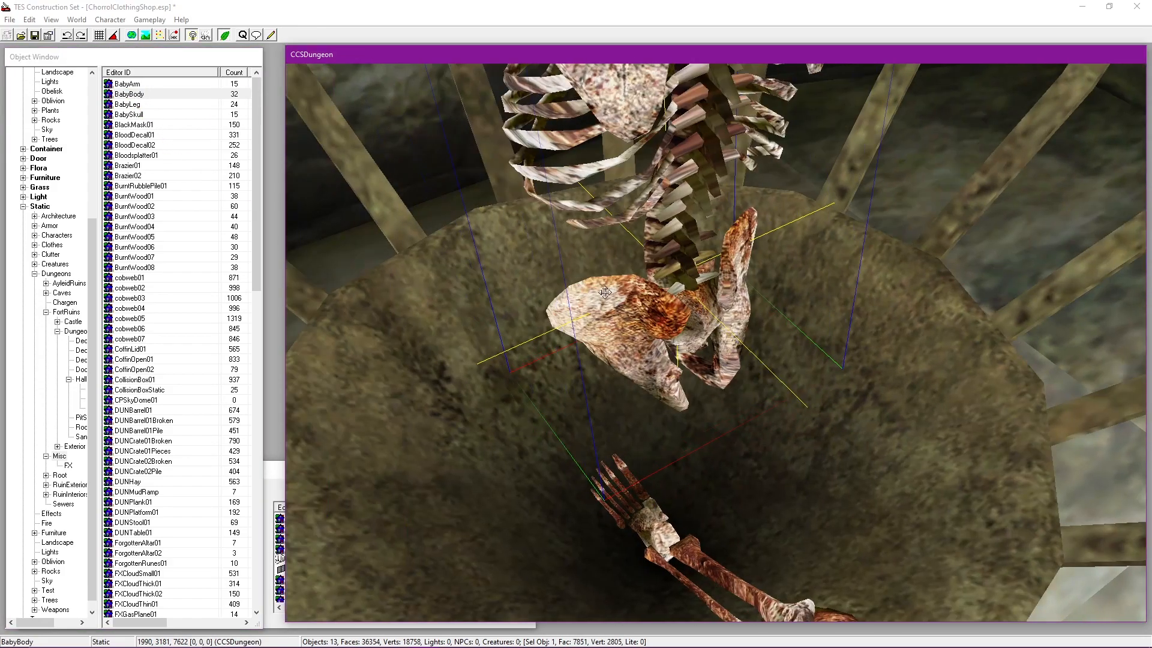
Step: Set the BabyBody's rotation to Y 330 and Z 270 and lower it to about Z 7614
double_click(605, 292)
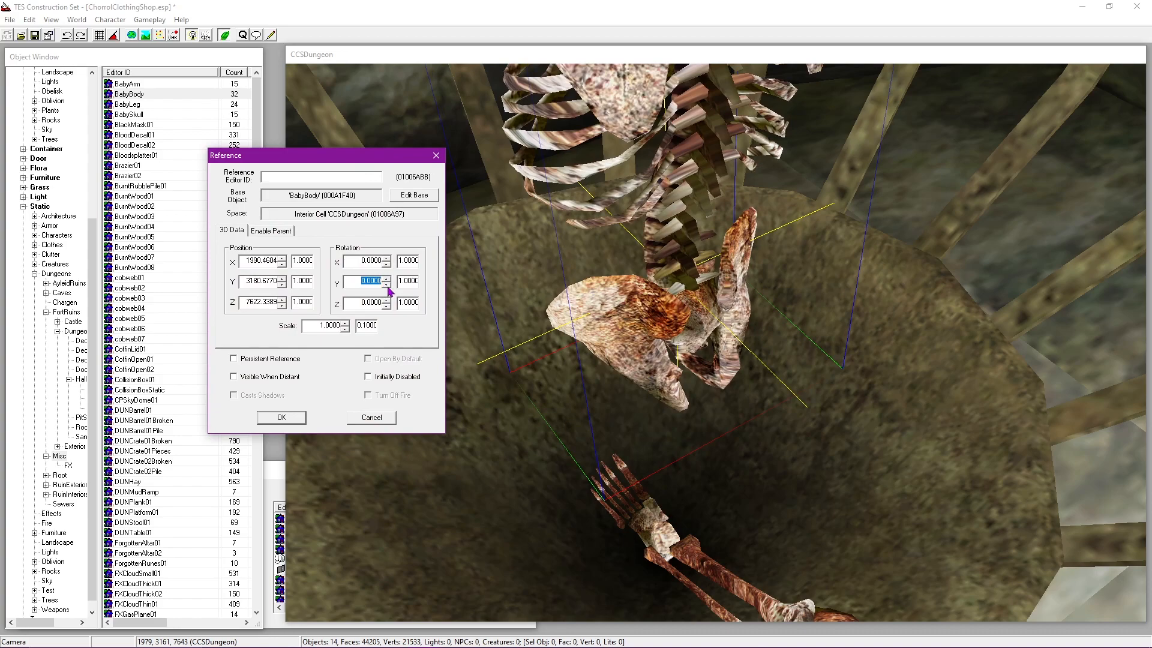
click(388, 265)
click(387, 306)
click(387, 307)
click(387, 301)
click(387, 301)
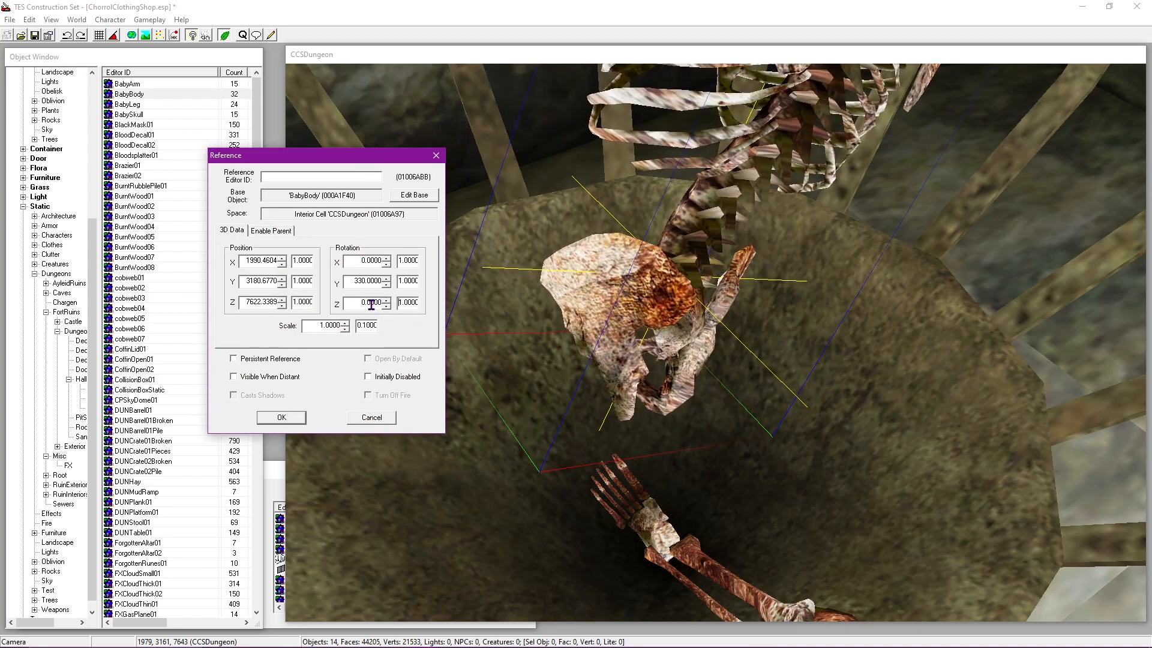
click(387, 305)
click(291, 416)
key(shift)
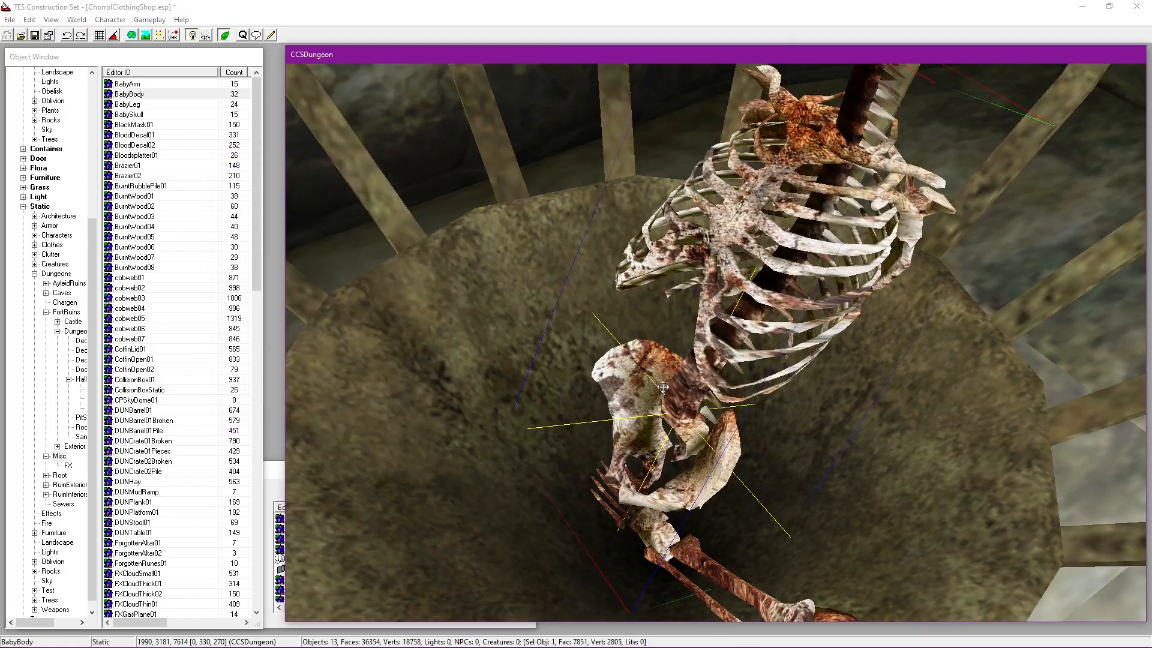
Step: Lean the BabyBody further over by setting its Y rotation to 319
double_click(666, 414)
drag(636, 188, 414, 180)
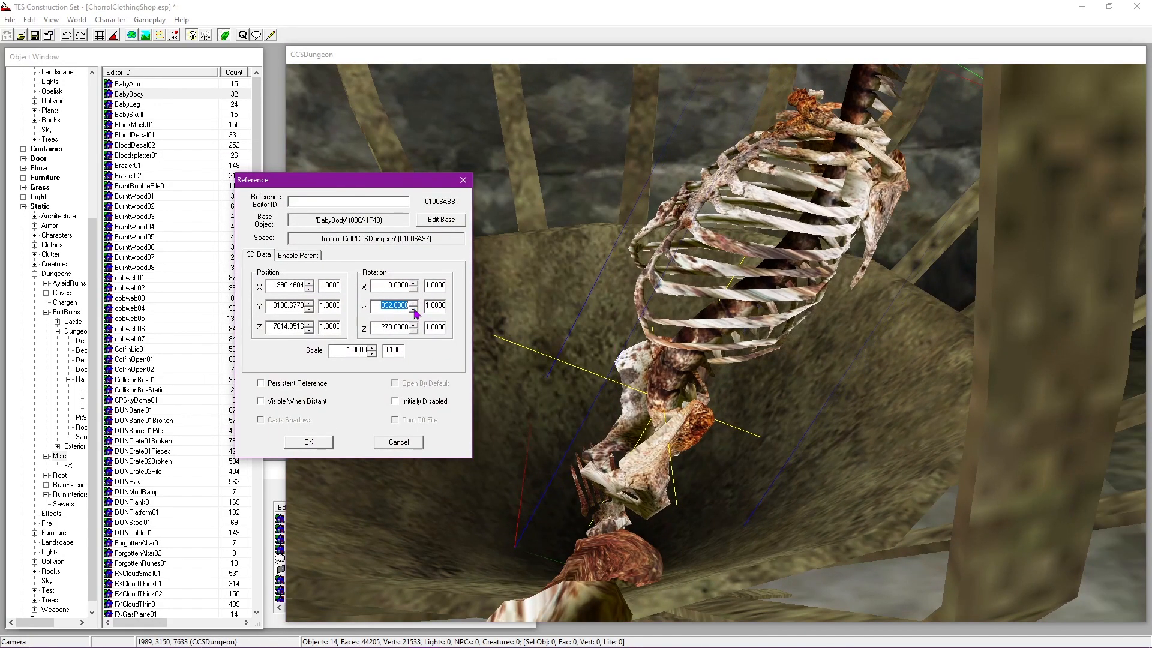
click(308, 442)
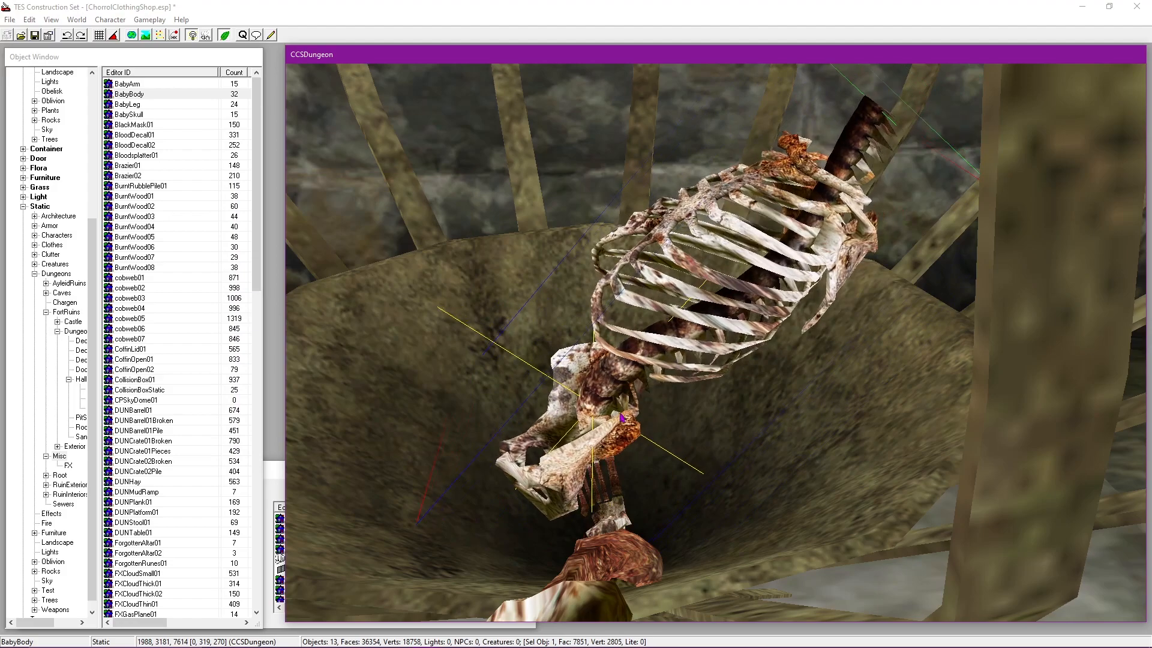
Step: Lean the BabyBody further over by setting its Y rotation to 312, check its fit against the bowl, and save the plugin
key(shift)
double_click(694, 387)
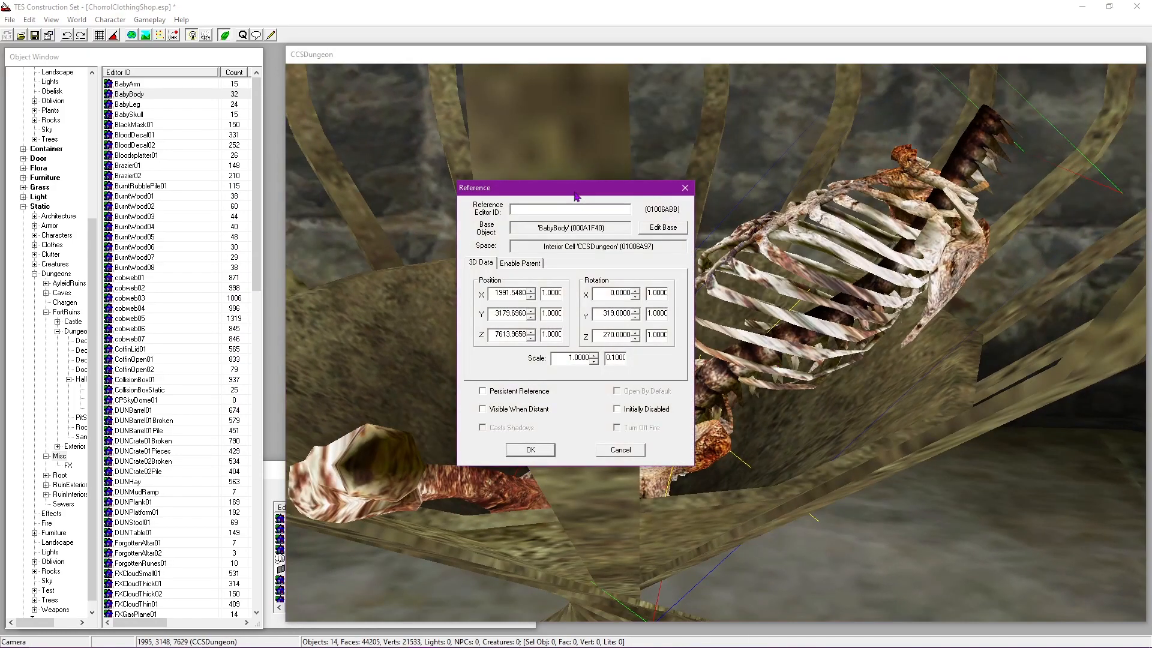
drag(575, 191, 377, 191)
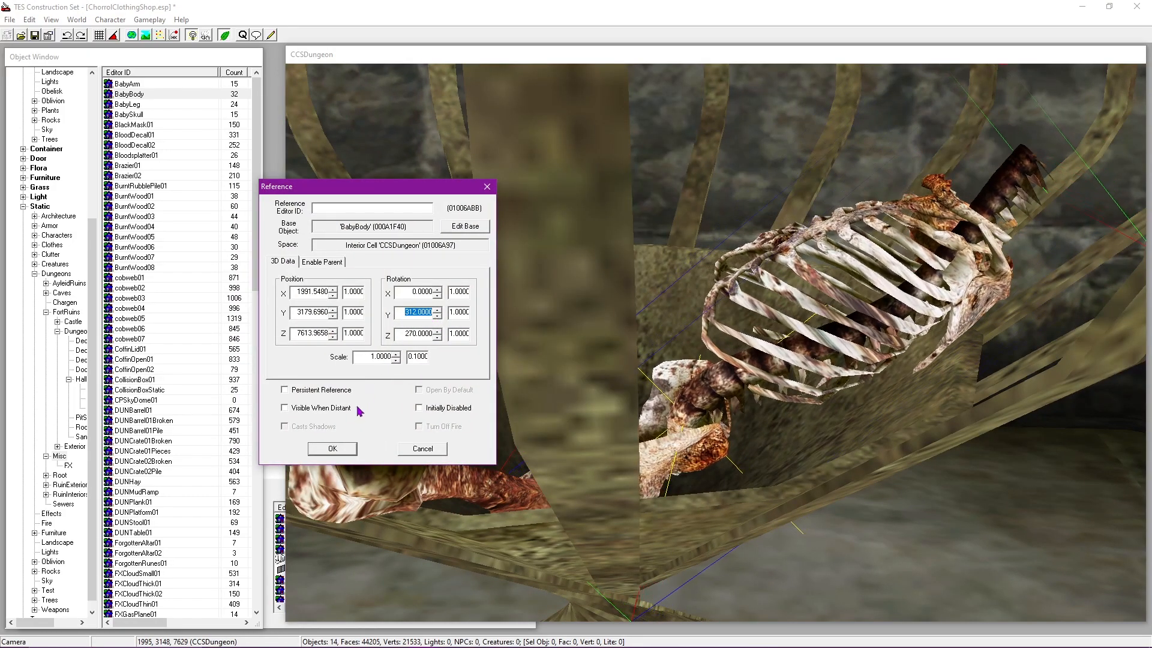
click(333, 448)
key(shift)
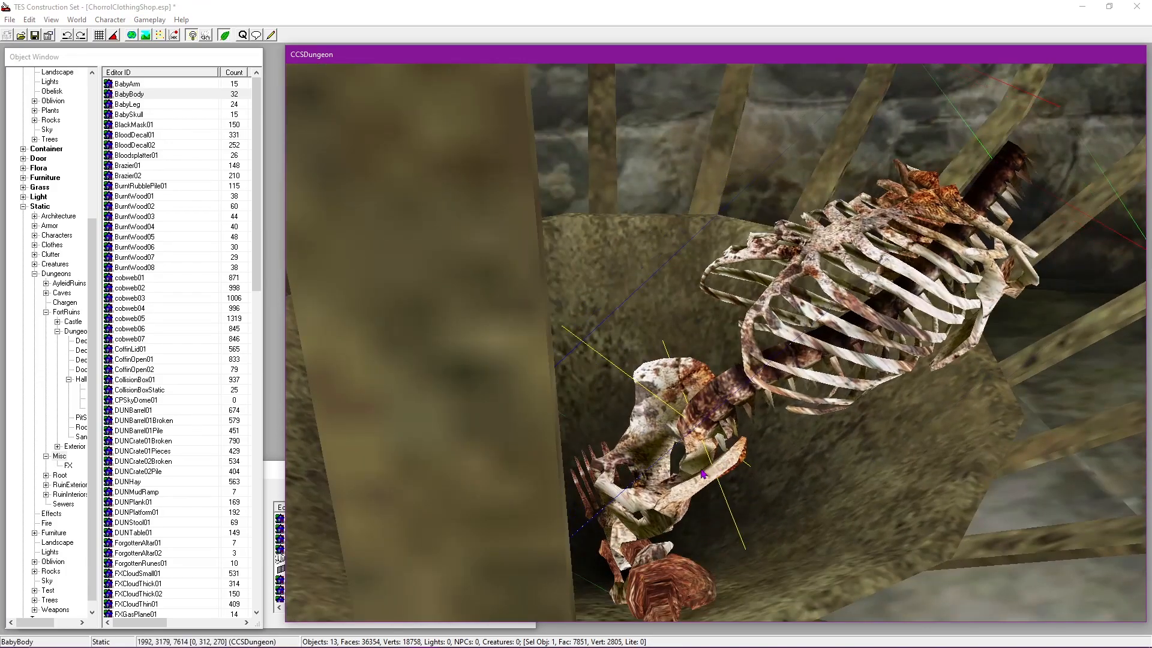
key(shift)
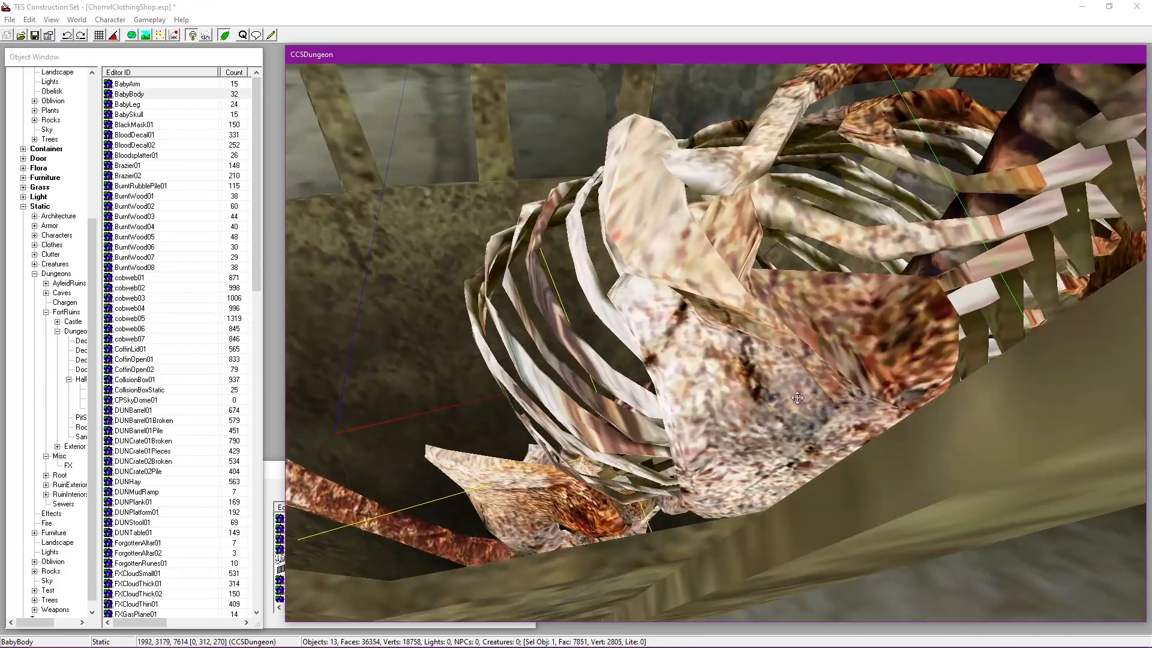
key(shift)
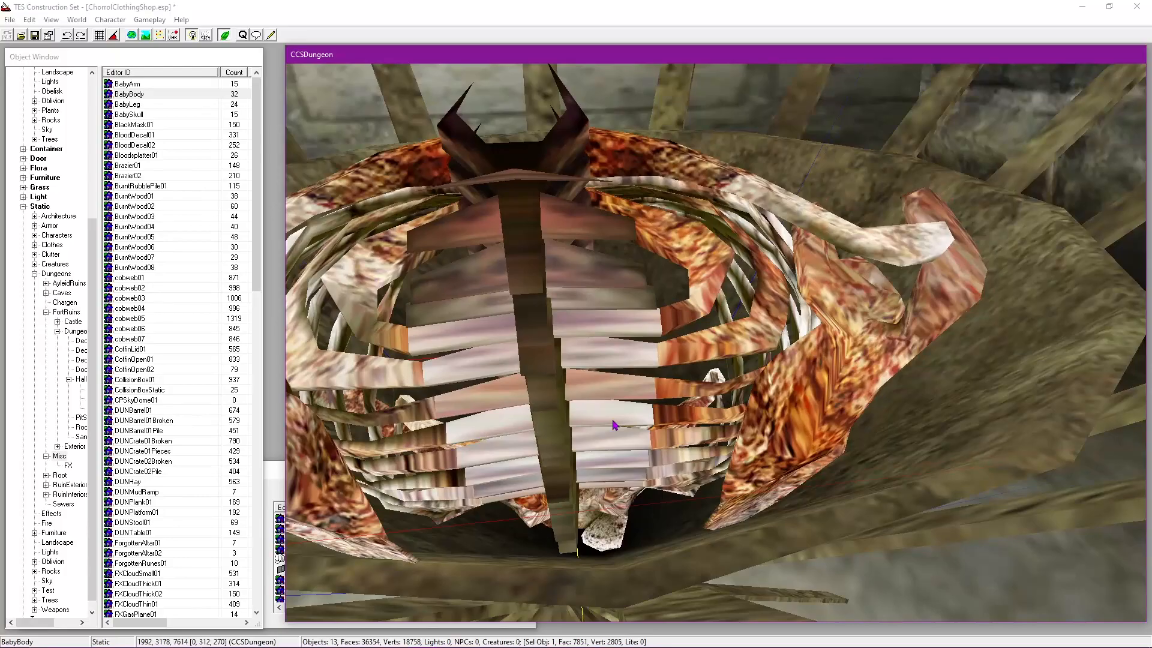
key(shift)
click(34, 40)
Step: Nudge the BabyBody slightly against the brazier bowl to about X 1992, Y 3179, Z 7614
key(shift)
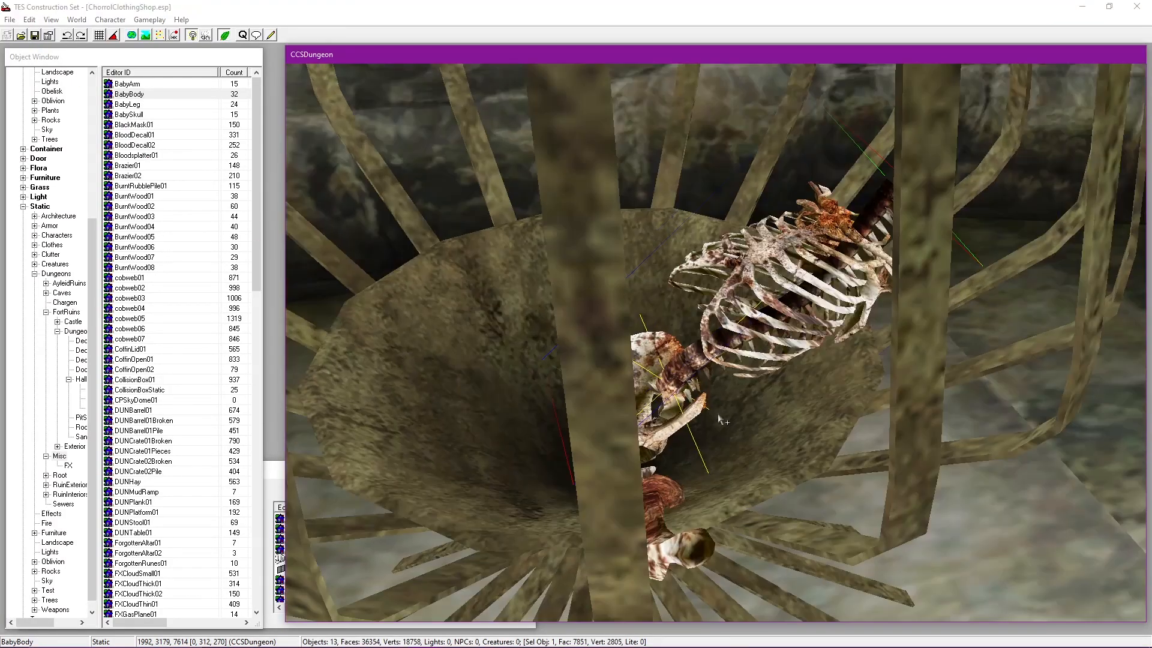
key(shift)
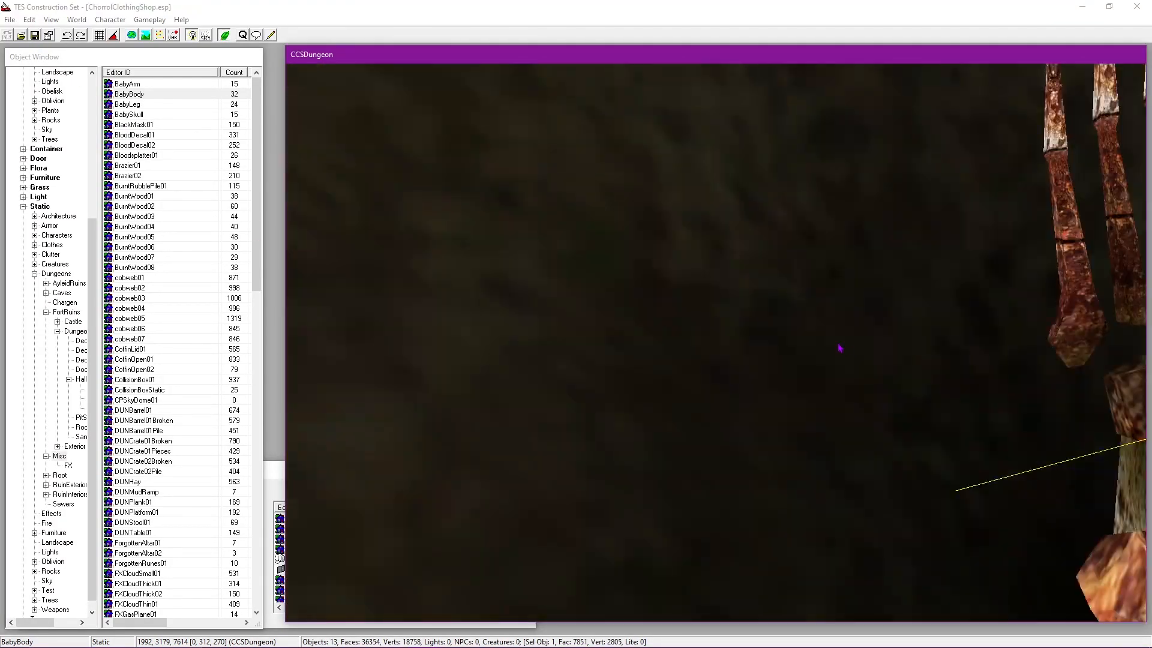
key(shift)
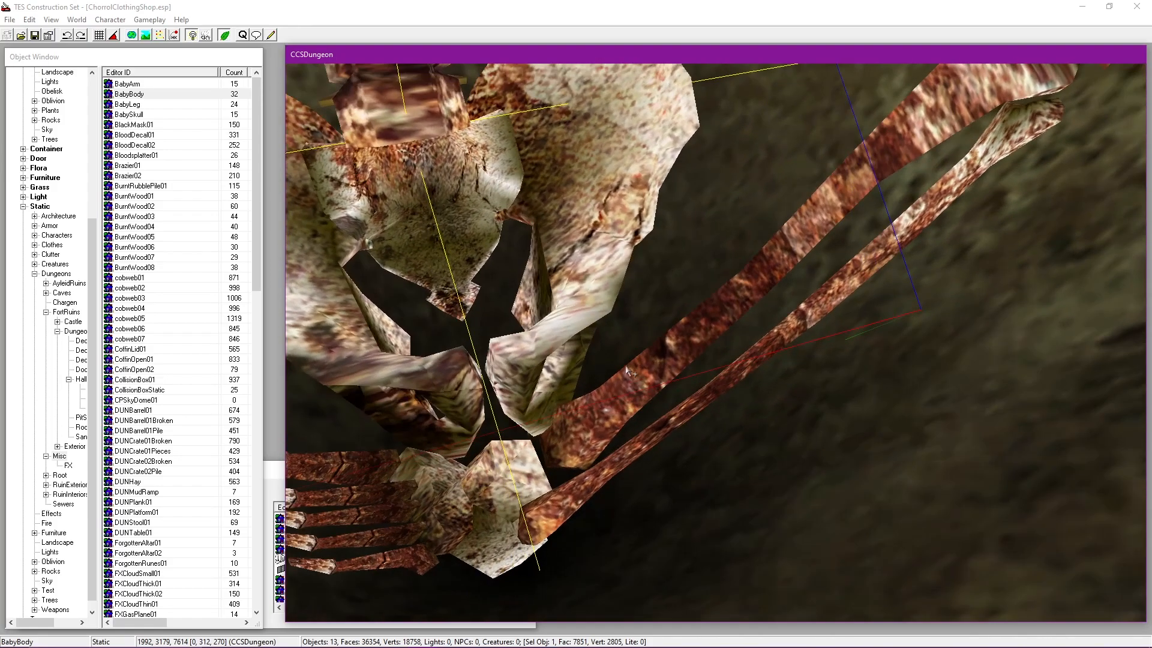
key(shift)
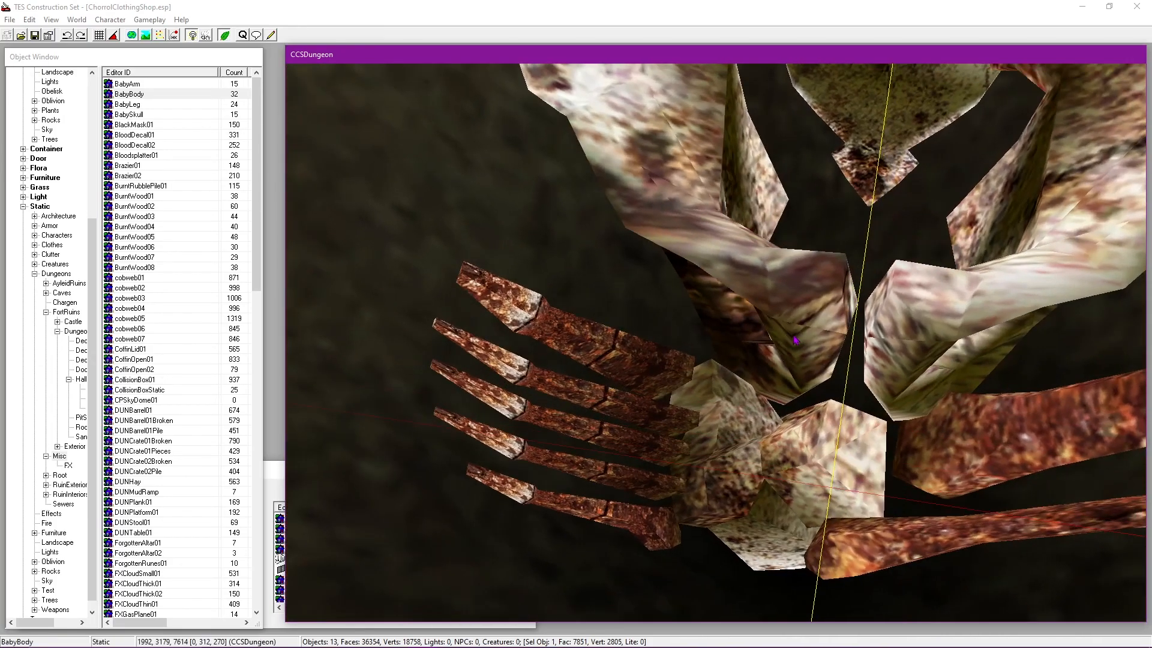
drag(837, 324, 797, 316)
key(shift)
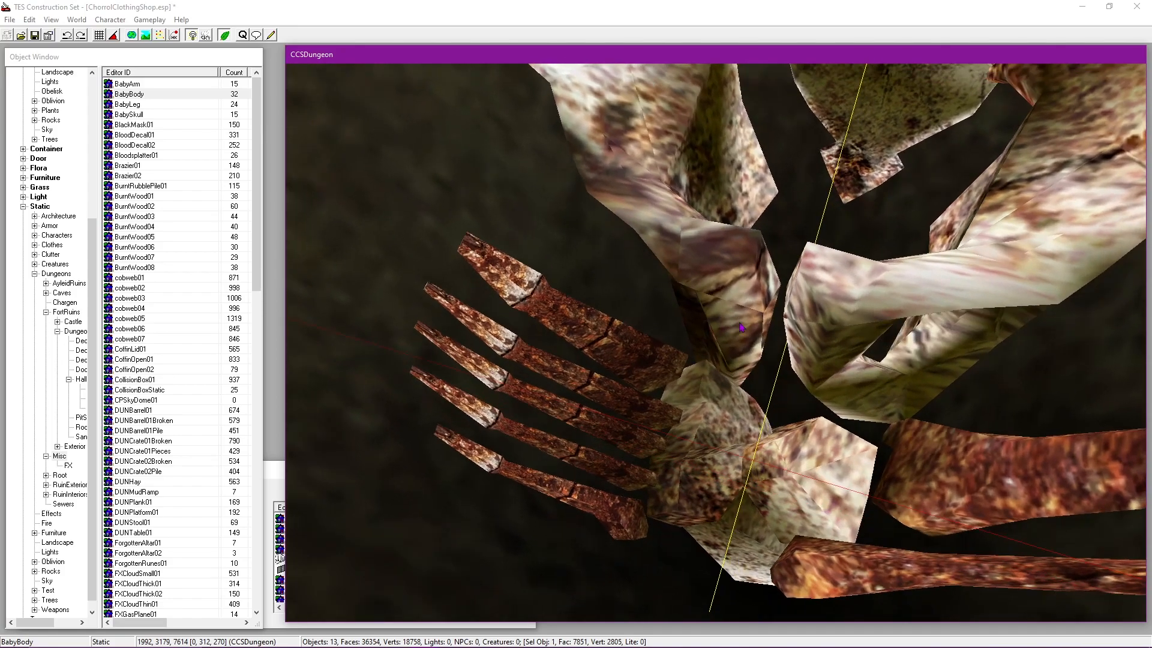
drag(690, 271, 685, 291)
key(shift)
key(shift)
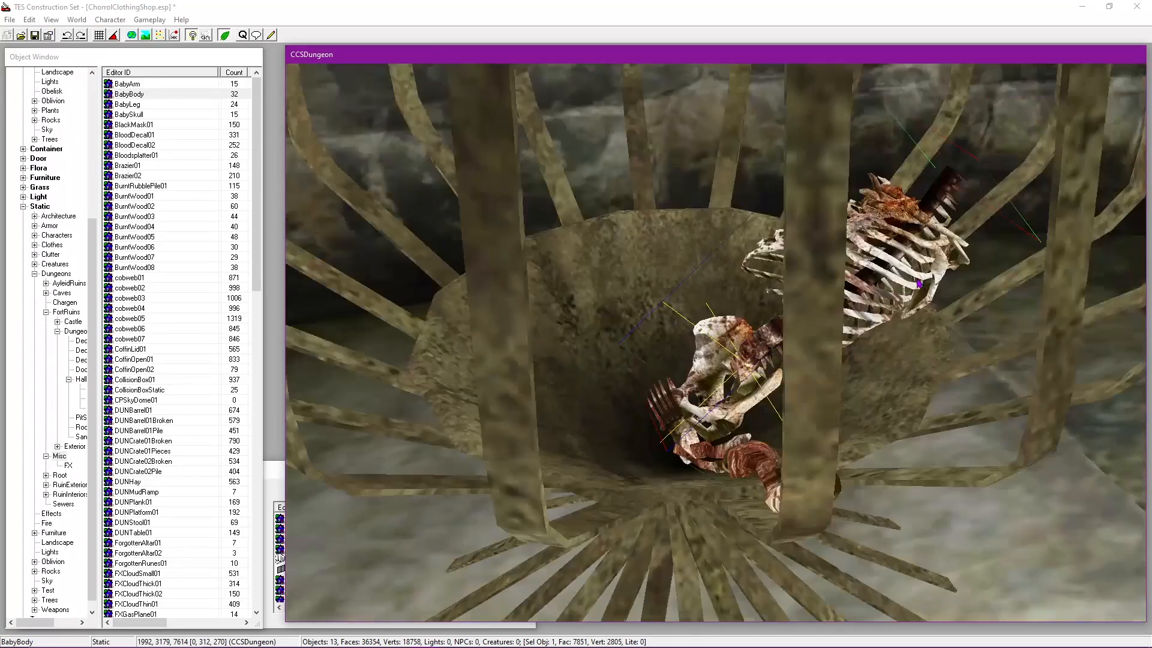
key(shift)
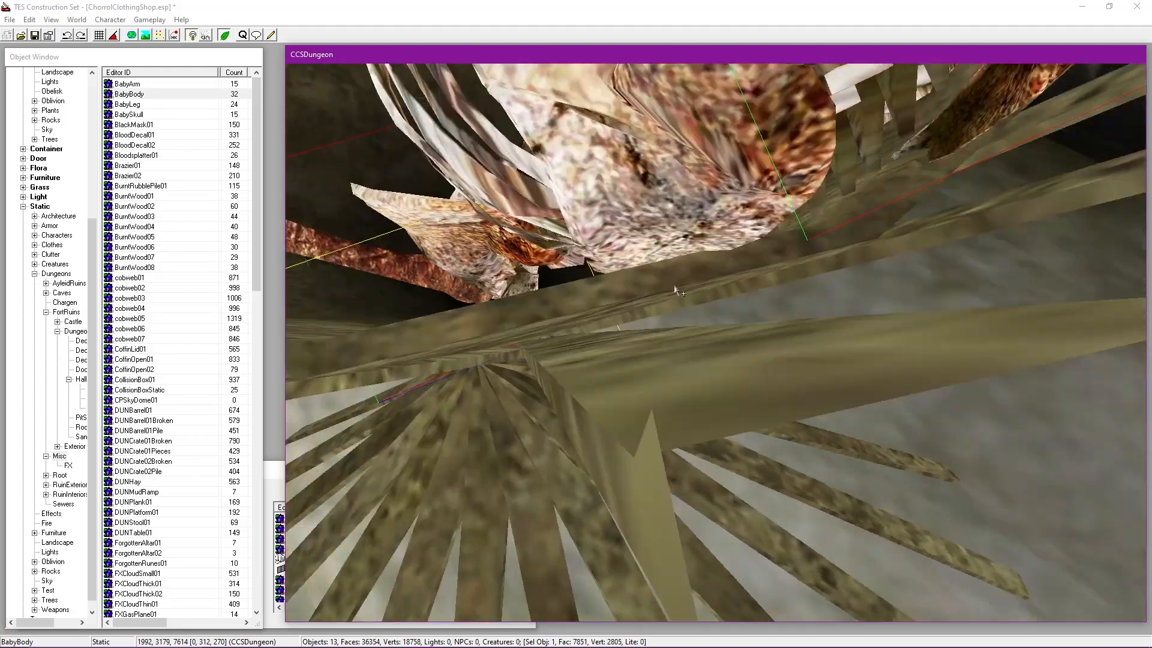
key(shift)
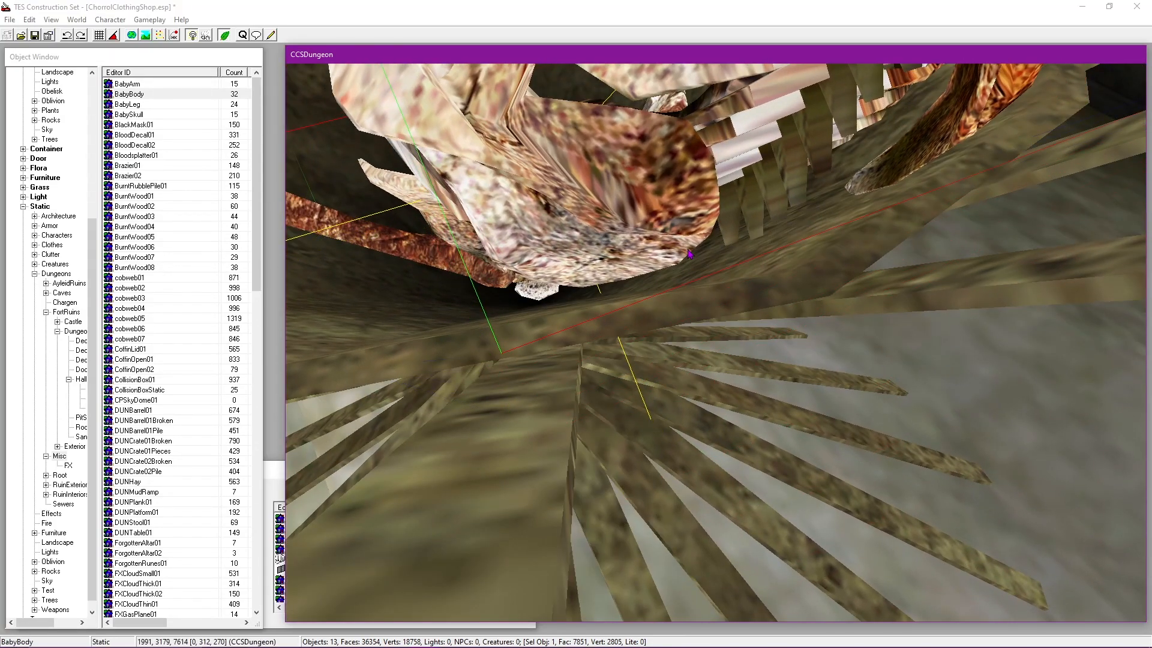
Step: Set the BabyBody's Y rotation to 313 and save the plugin
double_click(689, 254)
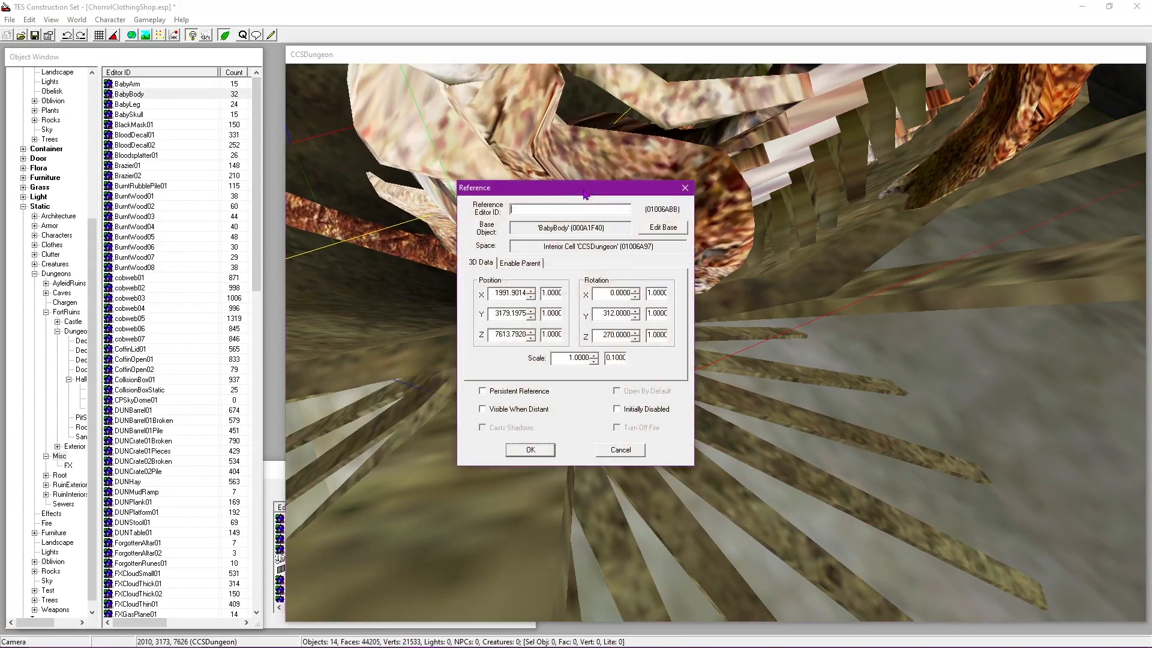
drag(587, 186, 321, 148)
click(409, 266)
key(Return)
key(shift)
key(shift)
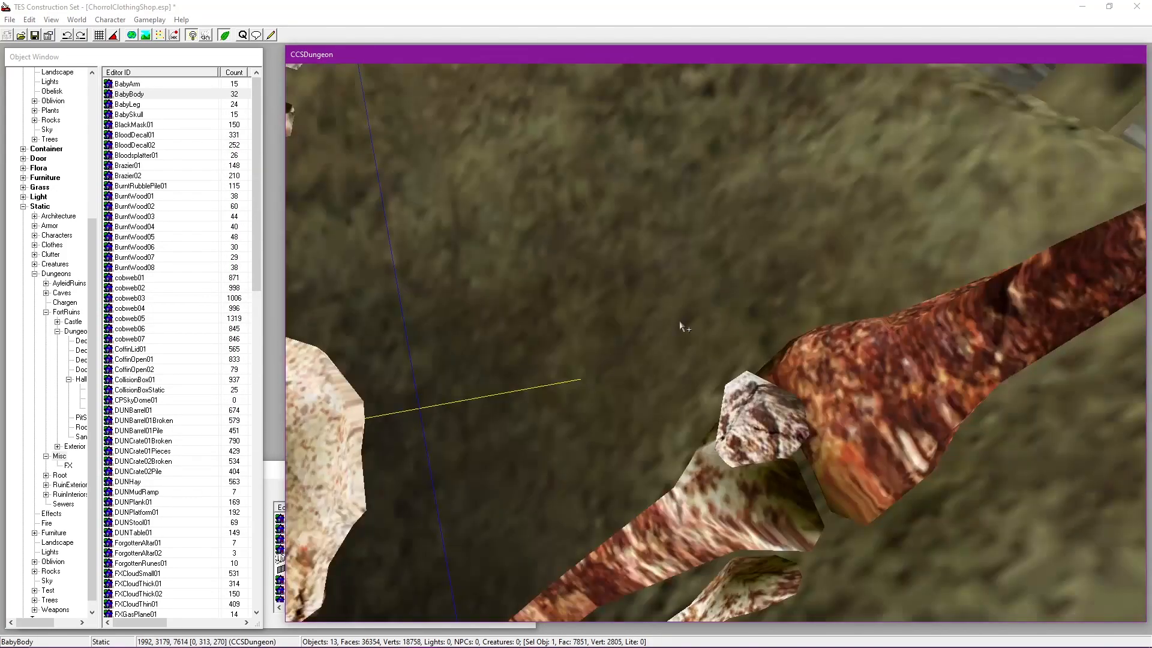
key(ctrl+s)
scroll(651, 259, down, 8)
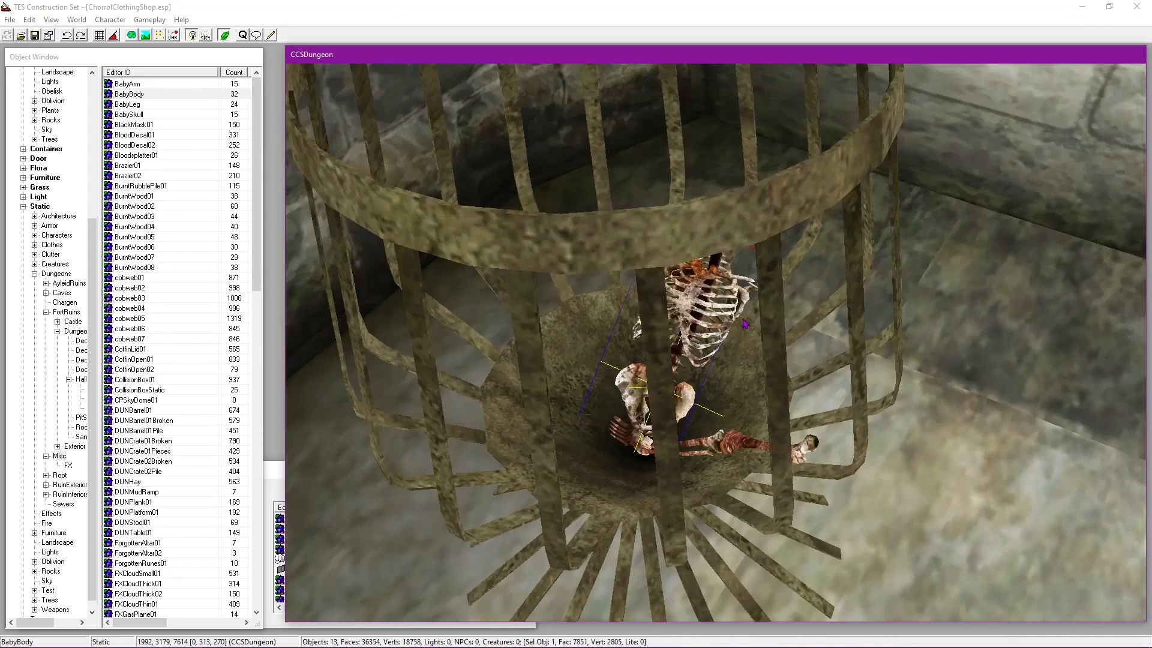
key(shift)
scroll(672, 420, up, 4)
middle_drag(571, 471, 753, 393)
key(shift)
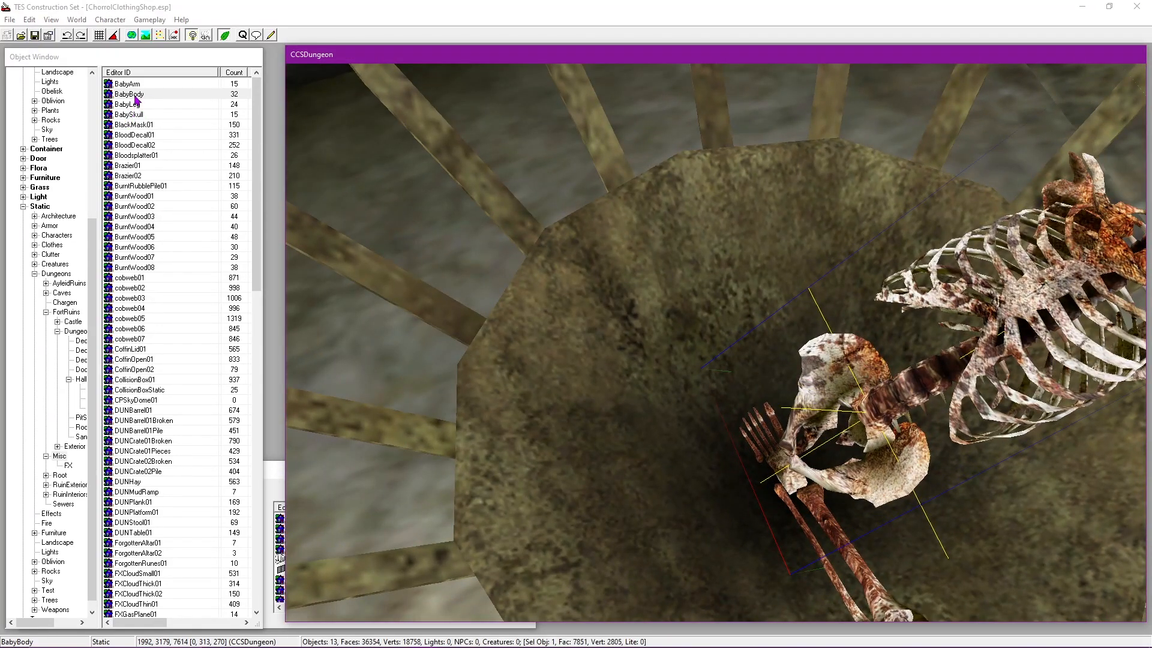
scroll(305, 173, down, 4)
drag(141, 98, 721, 330)
key(shift)
key(Delete)
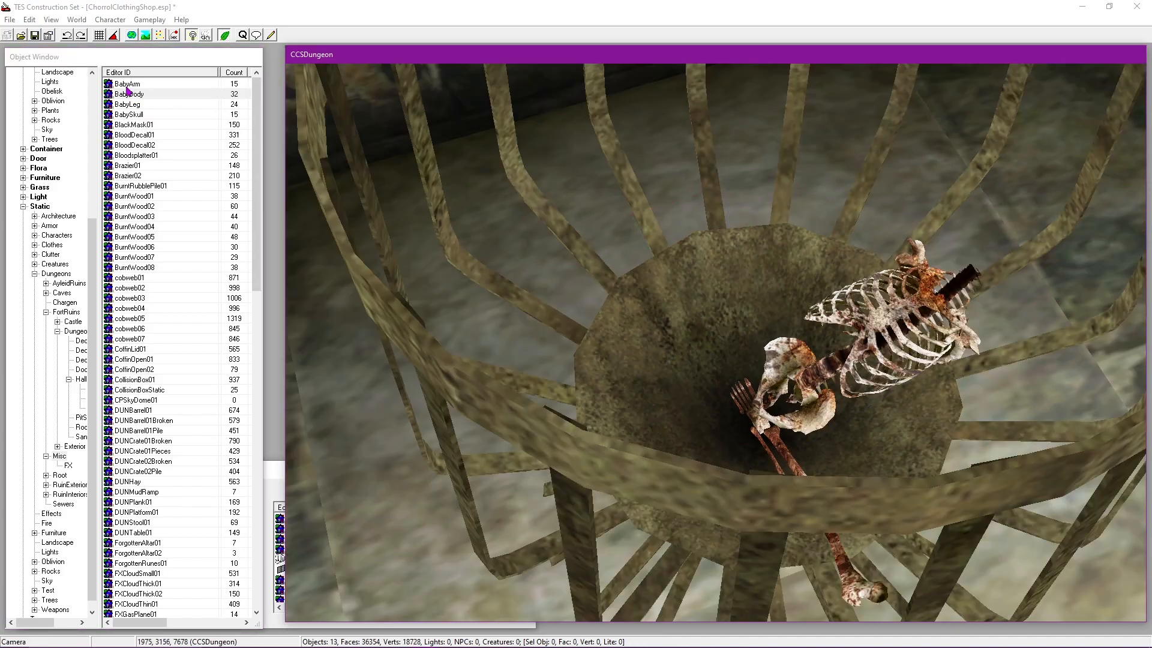
drag(128, 92, 721, 257)
scroll(273, 136, down, 4)
key(Delete)
Step: Place a second BabyBody in the bowl opposite the first, turned to about Z 120, at about X 1986, Y 3182, Z 7616
drag(129, 94, 678, 312)
key(shift)
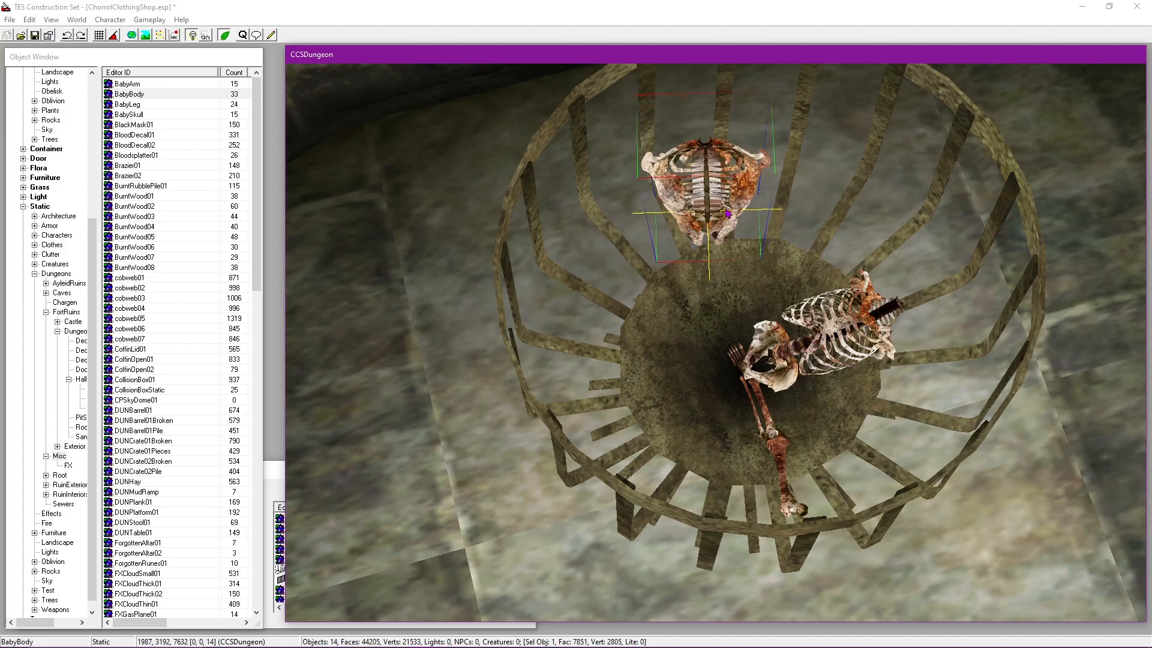
scroll(715, 362, up, 3)
key(shift)
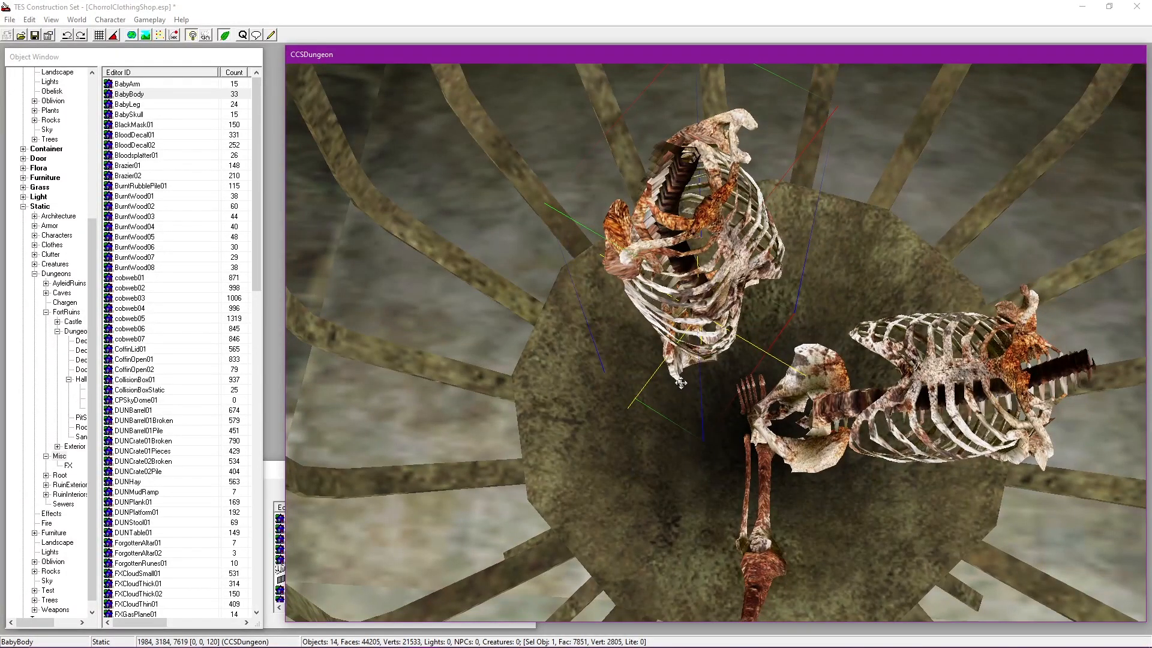
scroll(681, 383, down, 5)
key(shift)
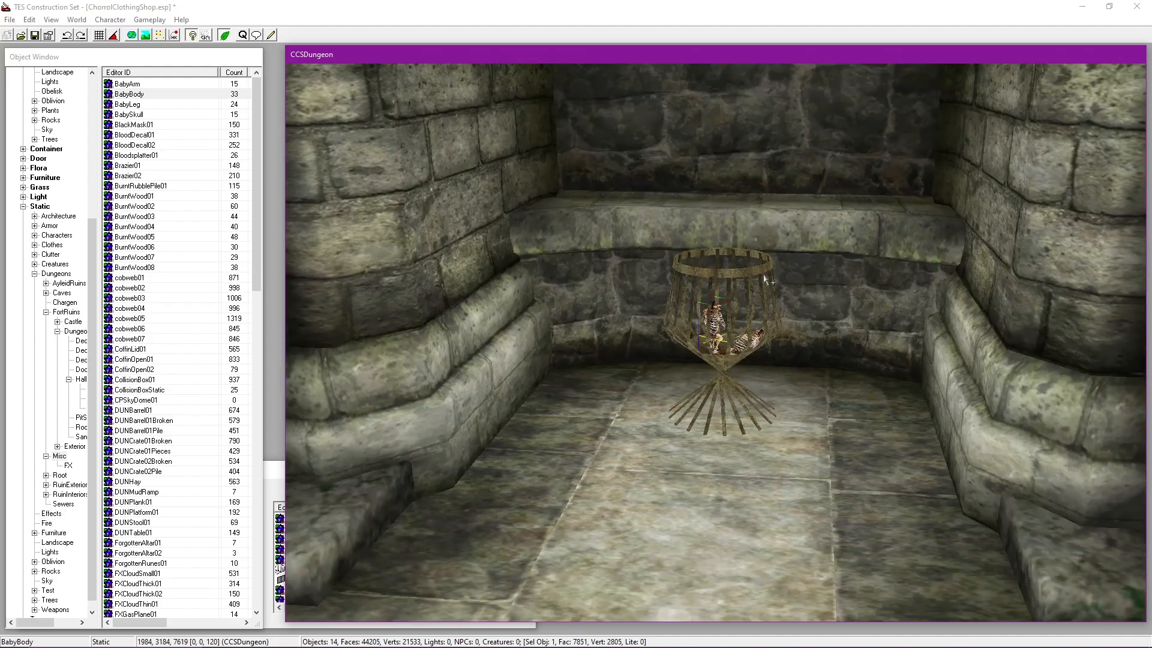
key(shift)
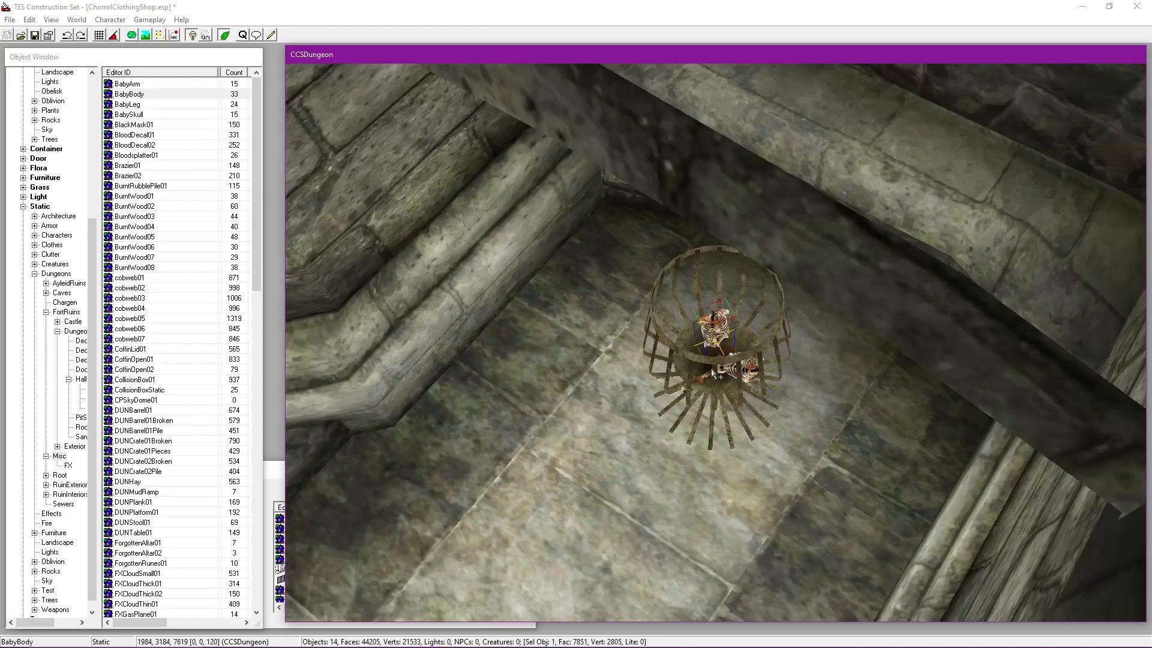
scroll(764, 384, up, 5)
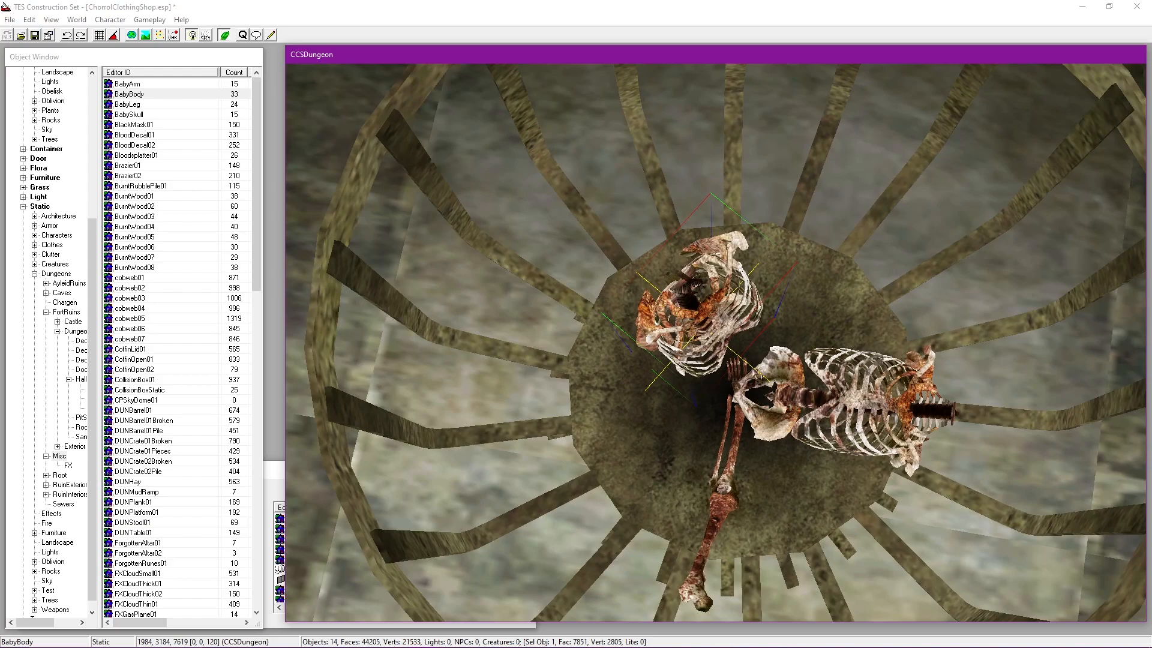
scroll(763, 377, up, 3)
key(shift)
drag(684, 258, 771, 345)
Step: Lean the second BabyBody back toward the bowl's side by setting its Y rotation to 56
double_click(771, 345)
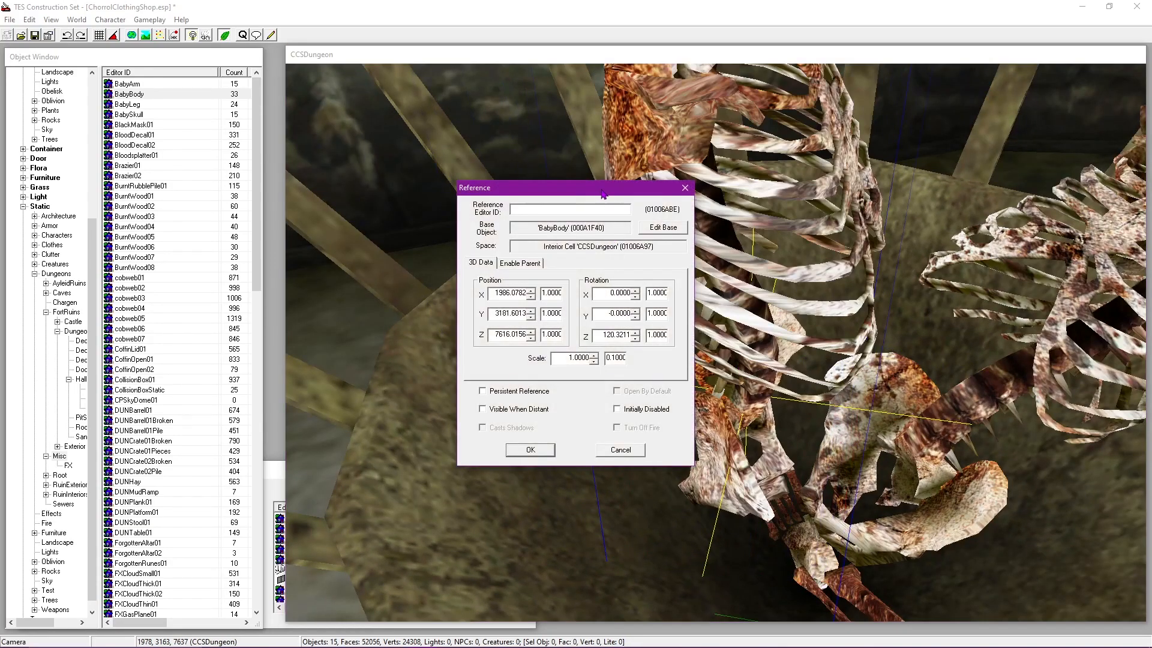
drag(603, 191, 349, 171)
click(381, 291)
click(382, 291)
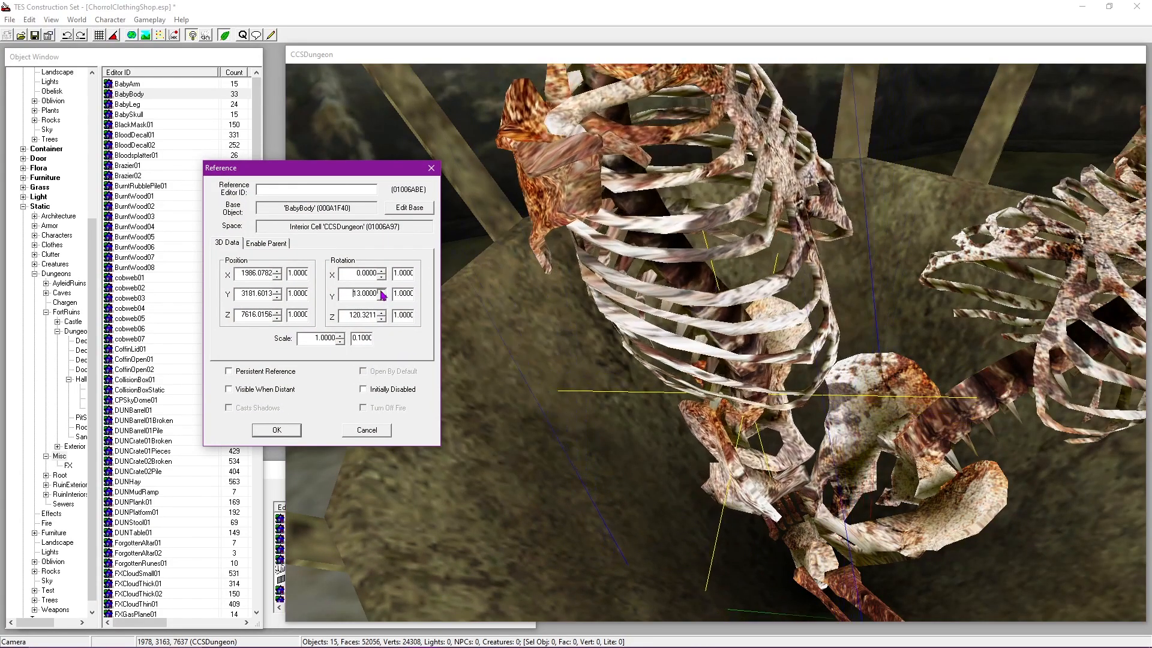
click(286, 430)
key(shift)
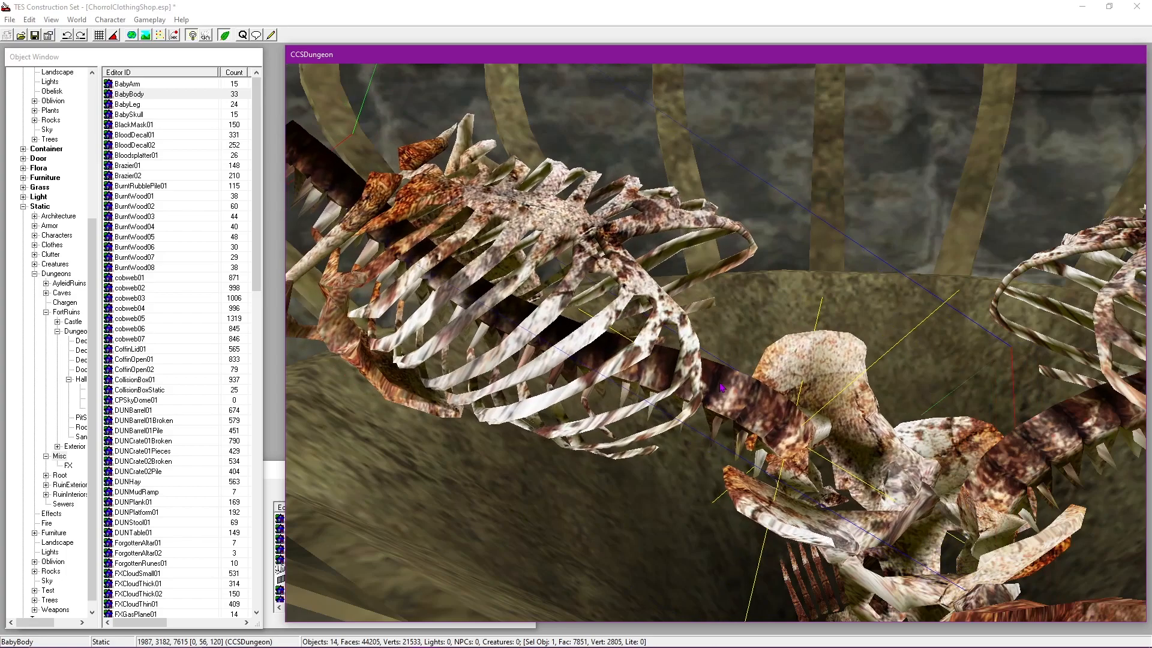
key(shift)
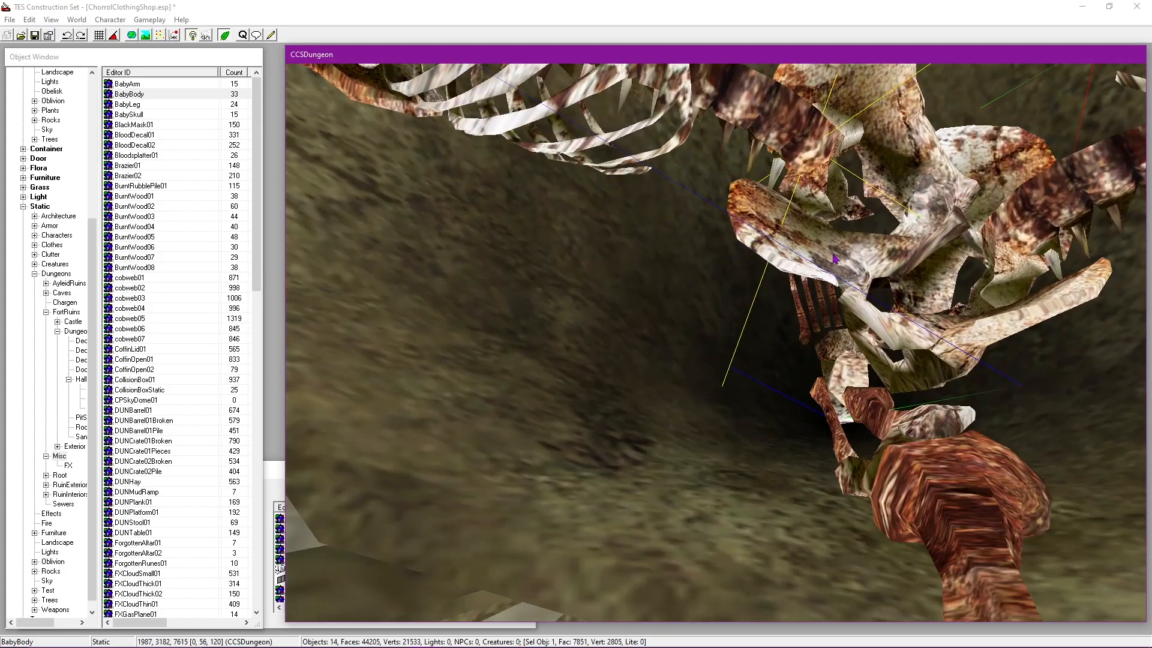
scroll(798, 348, down, 6)
scroll(786, 403, up, 10)
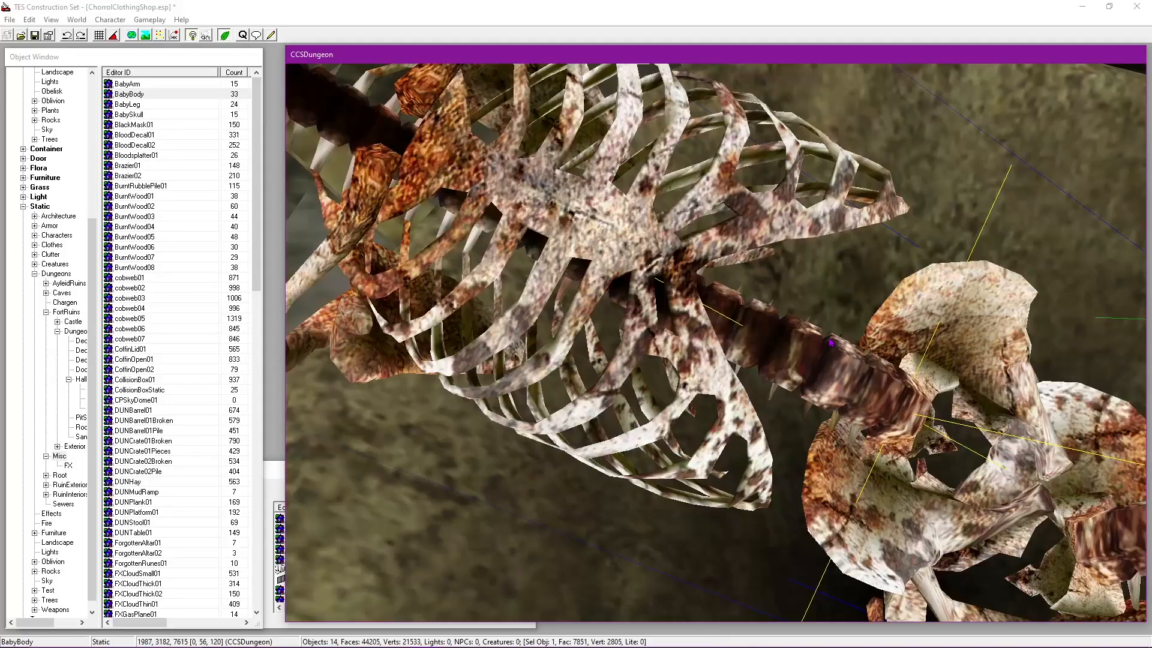
Step: Try to seat the second BabyBody on the bowl surface at about X 1985, Y 3183, Z 7615, and delete it
middle_drag(831, 343, 690, 289)
scroll(636, 326, down, 3)
drag(630, 328, 560, 340)
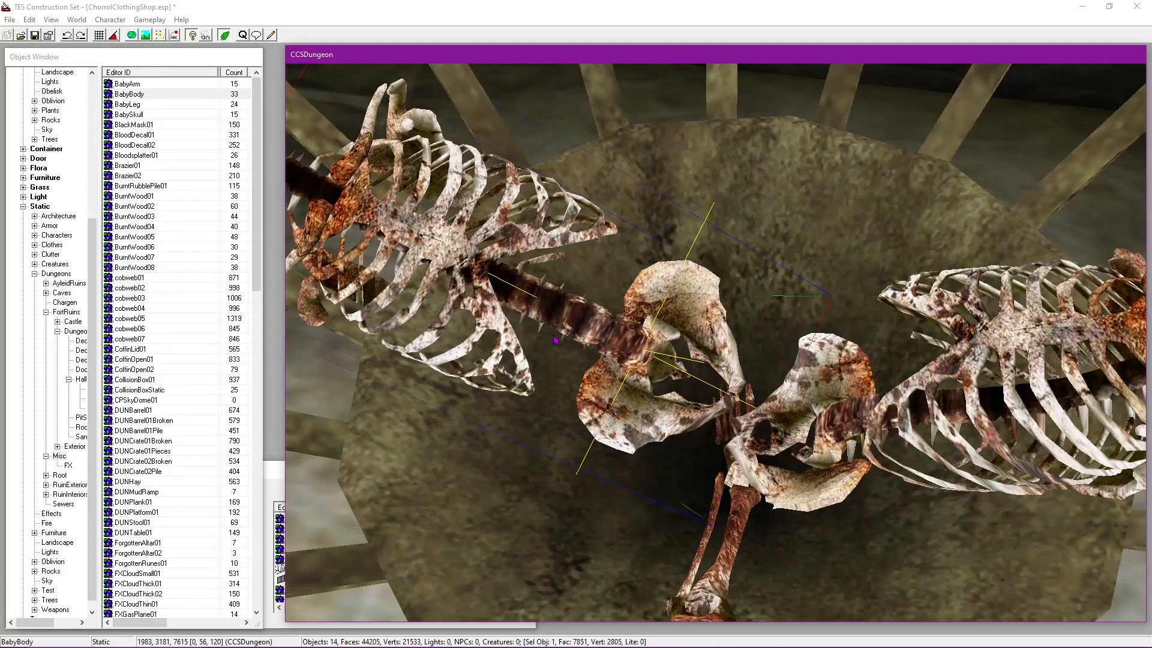
key(shift)
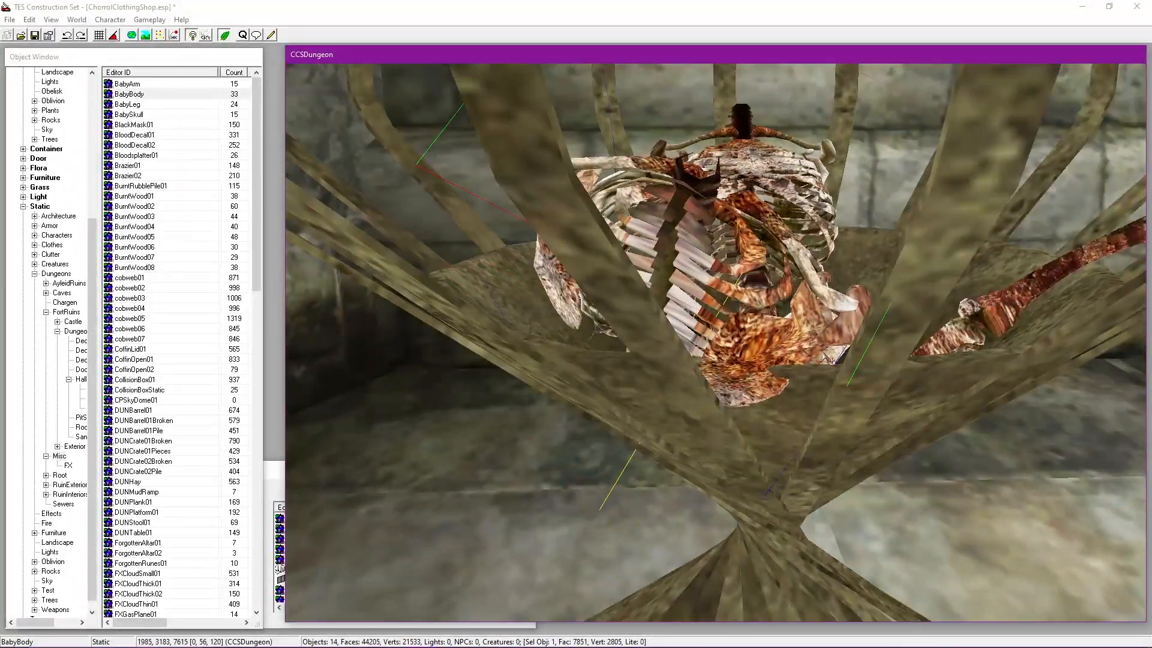
scroll(832, 360, up, 3)
drag(832, 361, 837, 384)
key(shift)
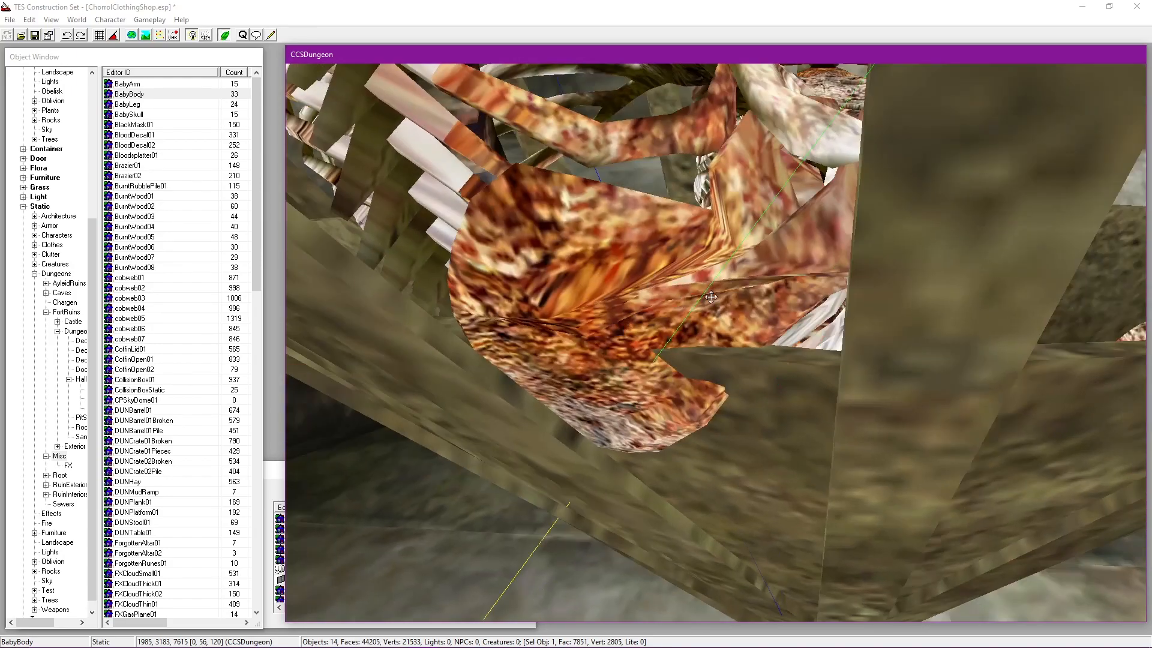
scroll(720, 342, down, 3)
drag(660, 288, 681, 287)
key(shift)
scroll(602, 327, up, 3)
scroll(602, 326, down, 5)
key(Delete)
Step: Place a new BabyBody opposite the first at about X 1985, Y 3182, Z 7615, with rotation X 29, Y 23, Z 143
drag(129, 94, 774, 195)
key(shift)
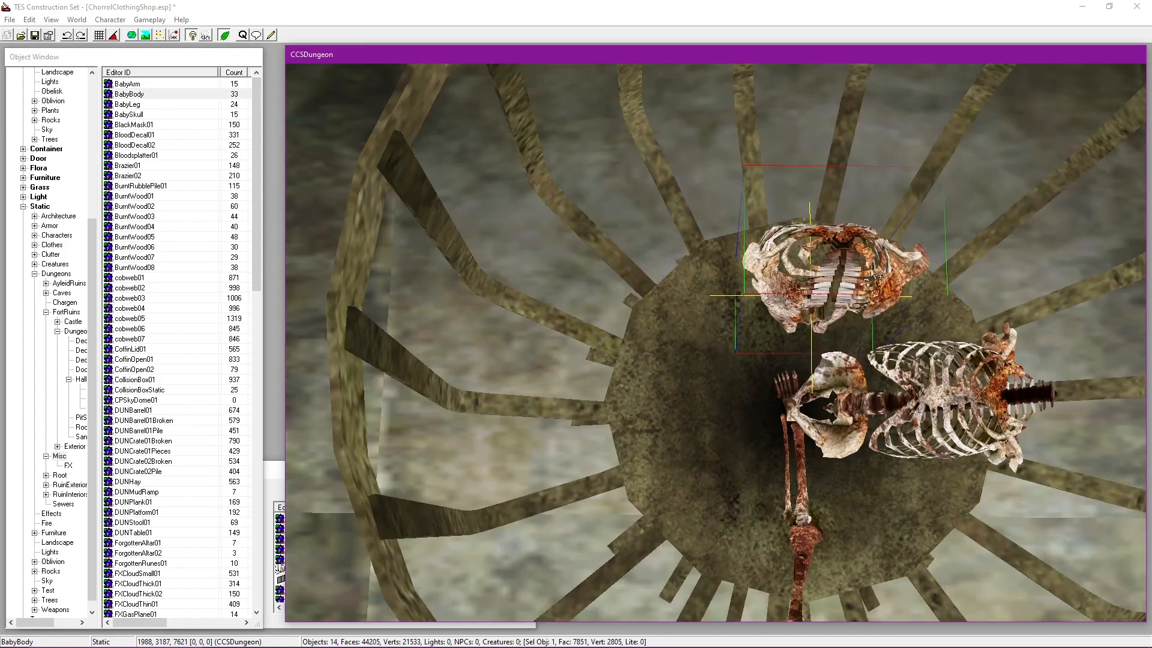
double_click(760, 287)
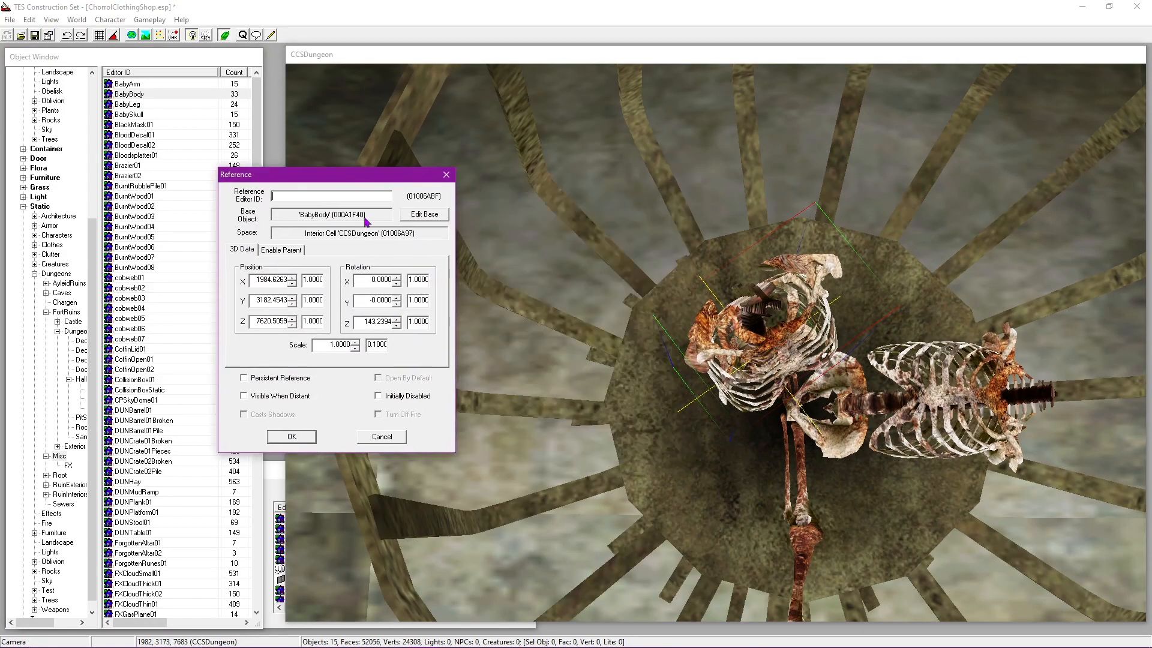
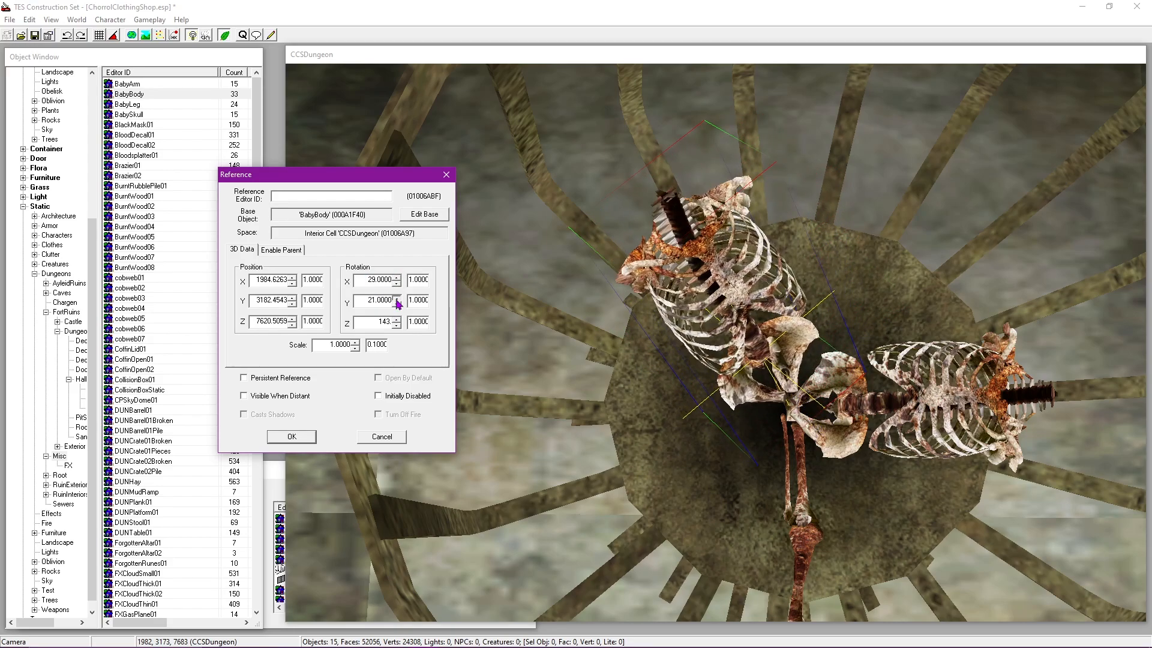
click(303, 436)
key(shift)
scroll(842, 343, up, 3)
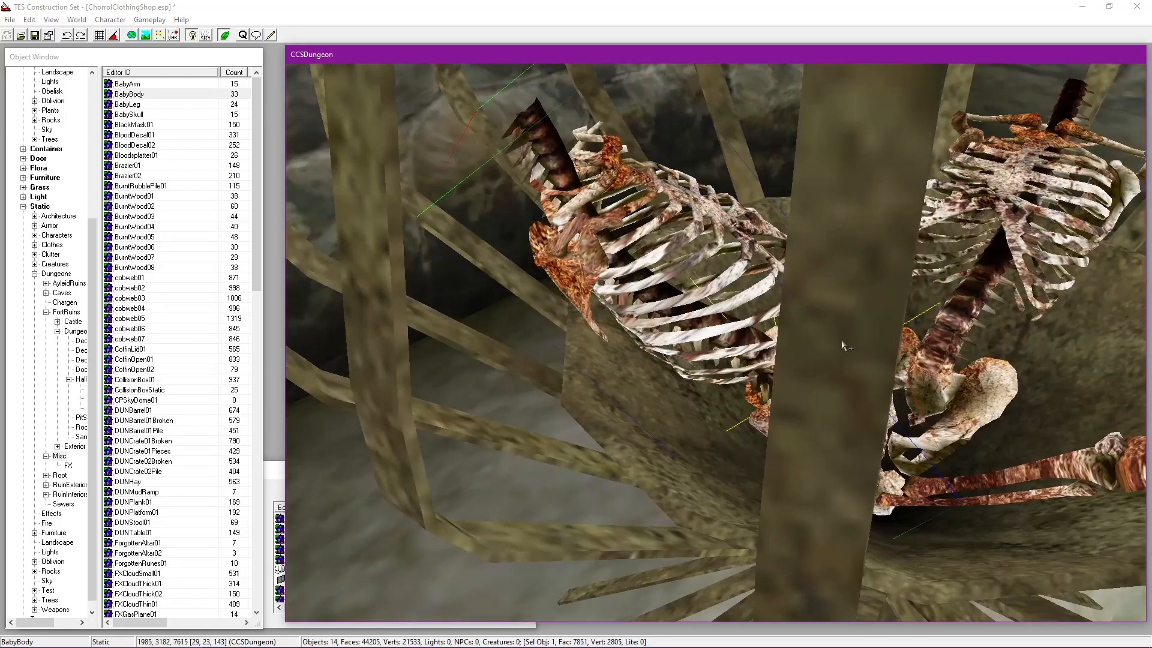
Step: Turn the second BabyBody to Z 120 and shift it to about X 1984, Y 3181, Z 7615 in the bowl
key(shift)
scroll(842, 346, up, 4)
key(shift)
key(shift)
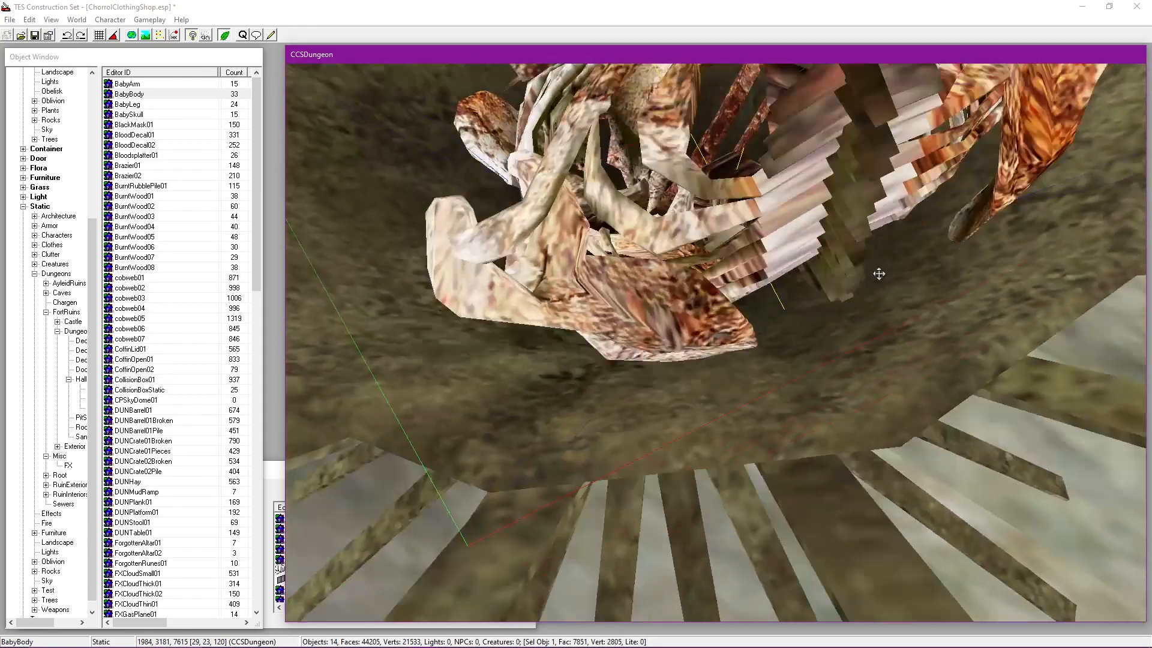
Step: Tilt the second BabyBody to about X 38, Y 26, lower it to about Z 7614, and save the plugin
key(shift)
double_click(696, 240)
drag(564, 189, 323, 190)
click(393, 297)
click(394, 290)
click(393, 310)
click(395, 291)
click(288, 450)
key(shift)
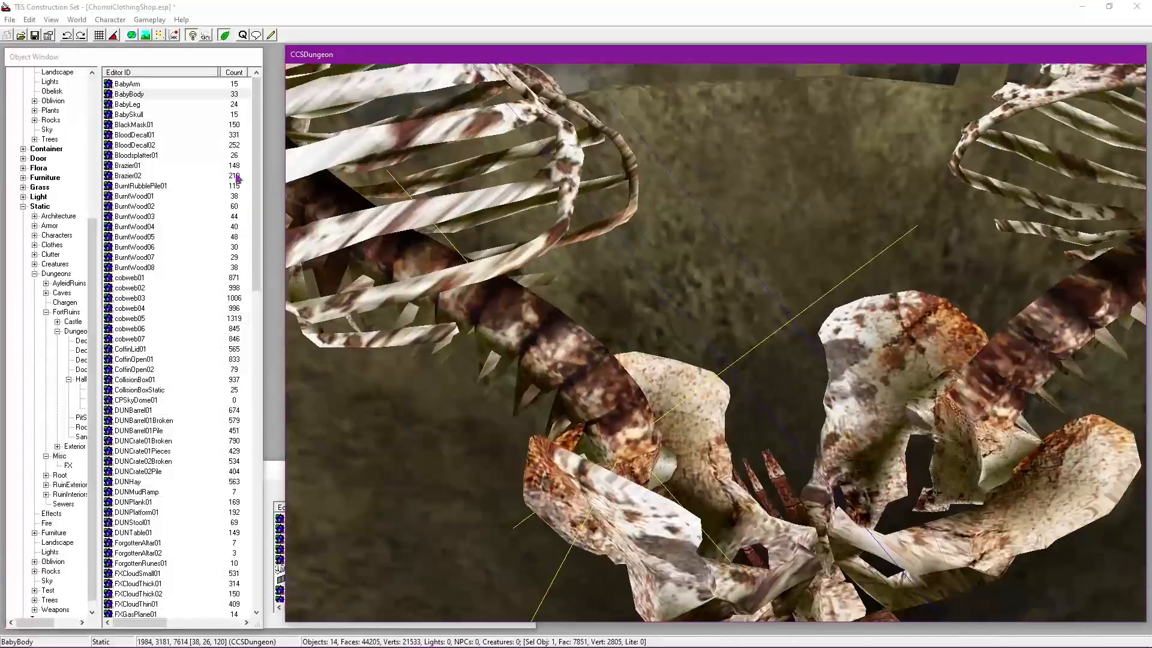
click(35, 35)
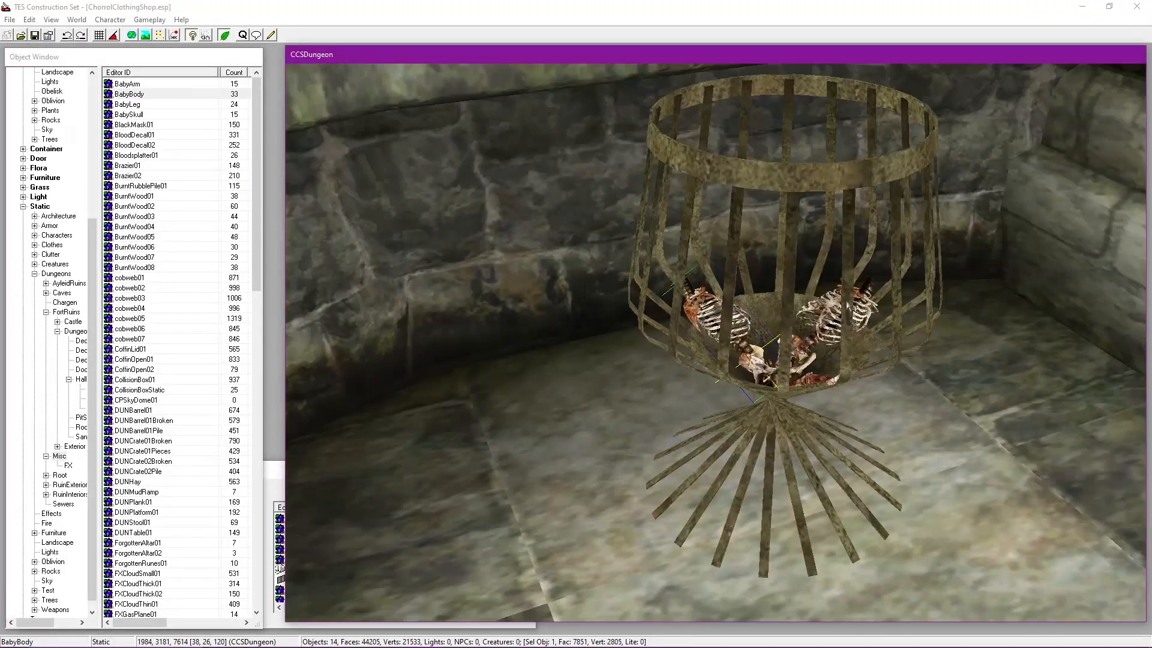
Step: Examine the two skeletal bodies in the brazier and the brazier's setting in the alcove from several sides and distances
key(shift)
scroll(786, 252, down, 2)
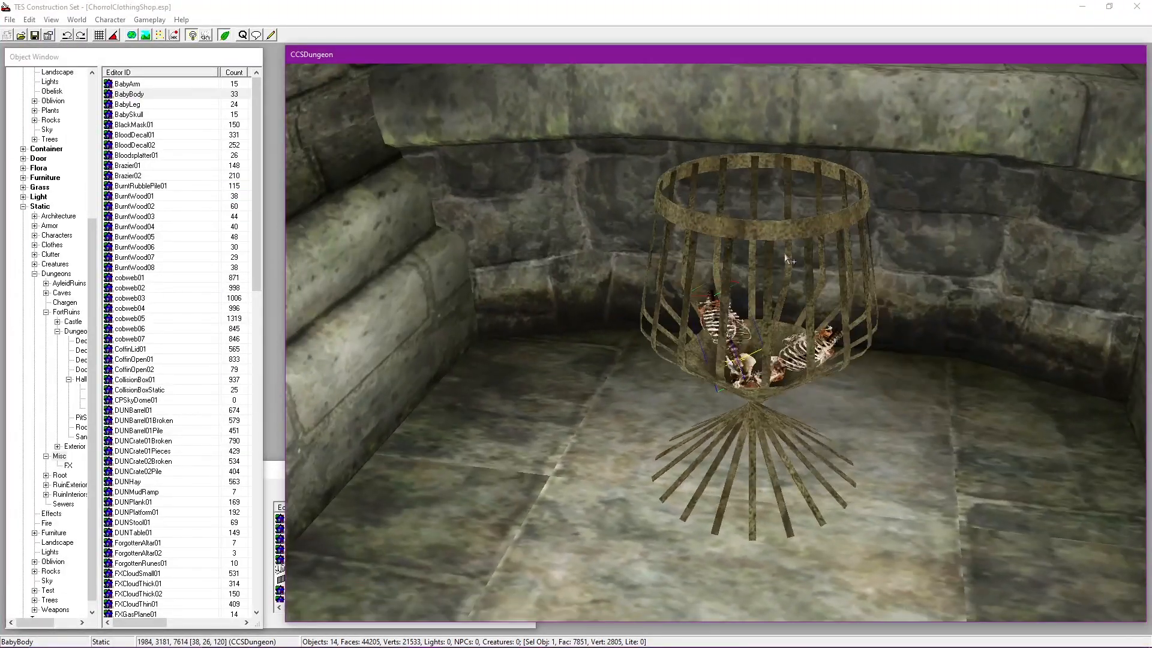
scroll(787, 360, up, 4)
key(shift)
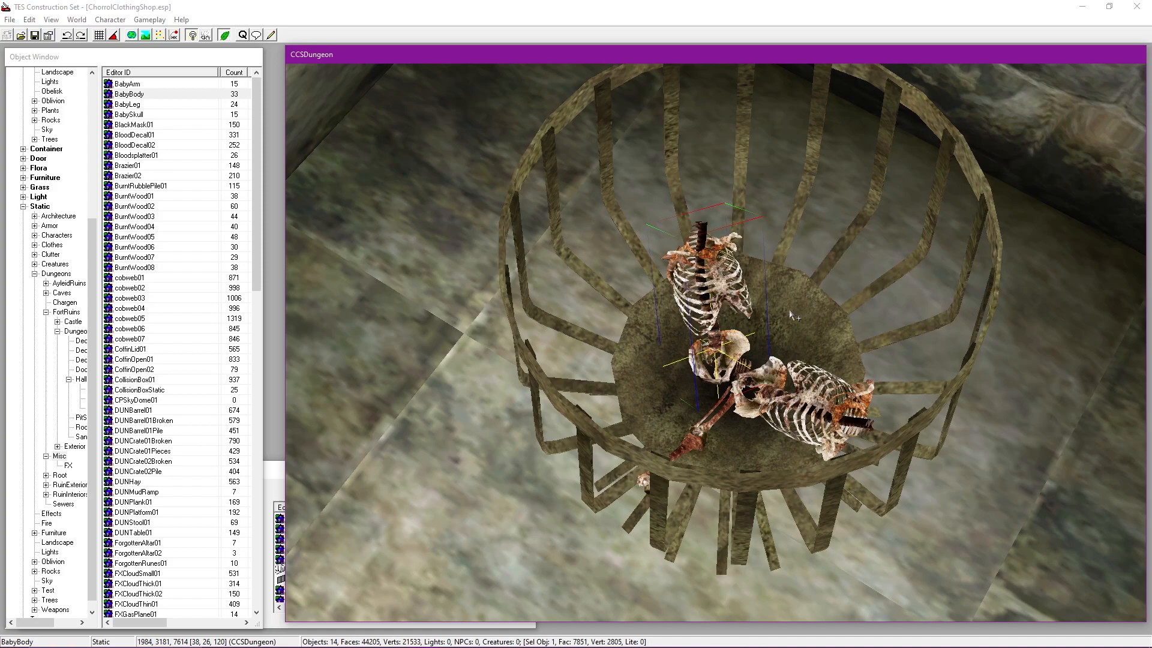
key(shift)
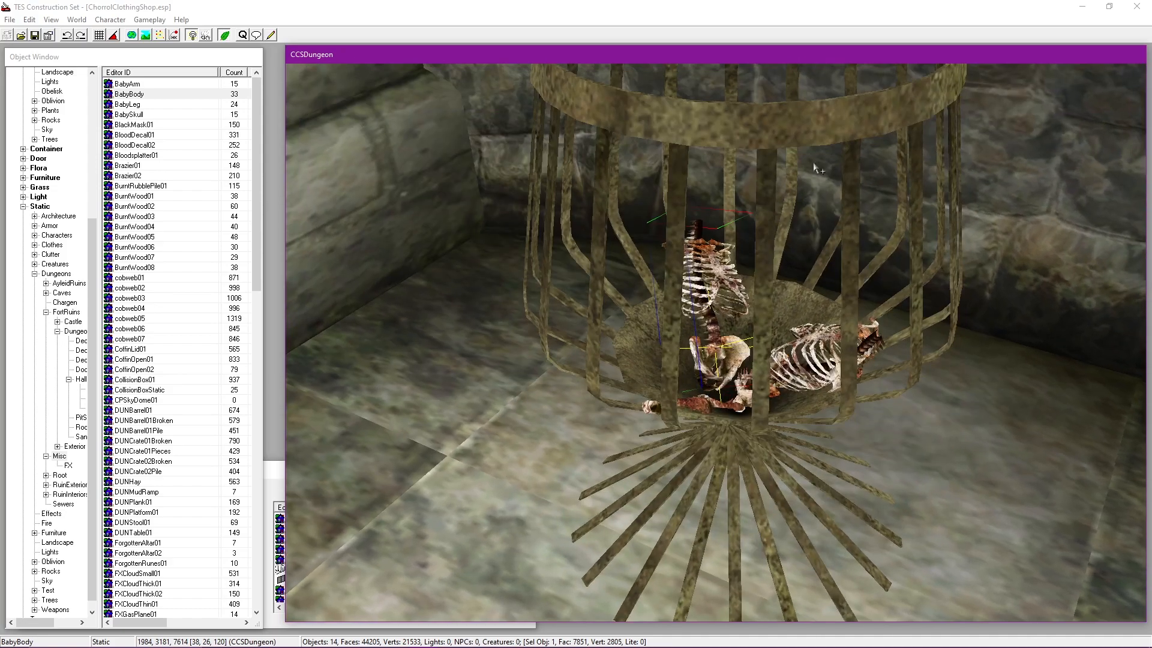
scroll(683, 284, up, 3)
key(shift)
scroll(714, 335, down, 3)
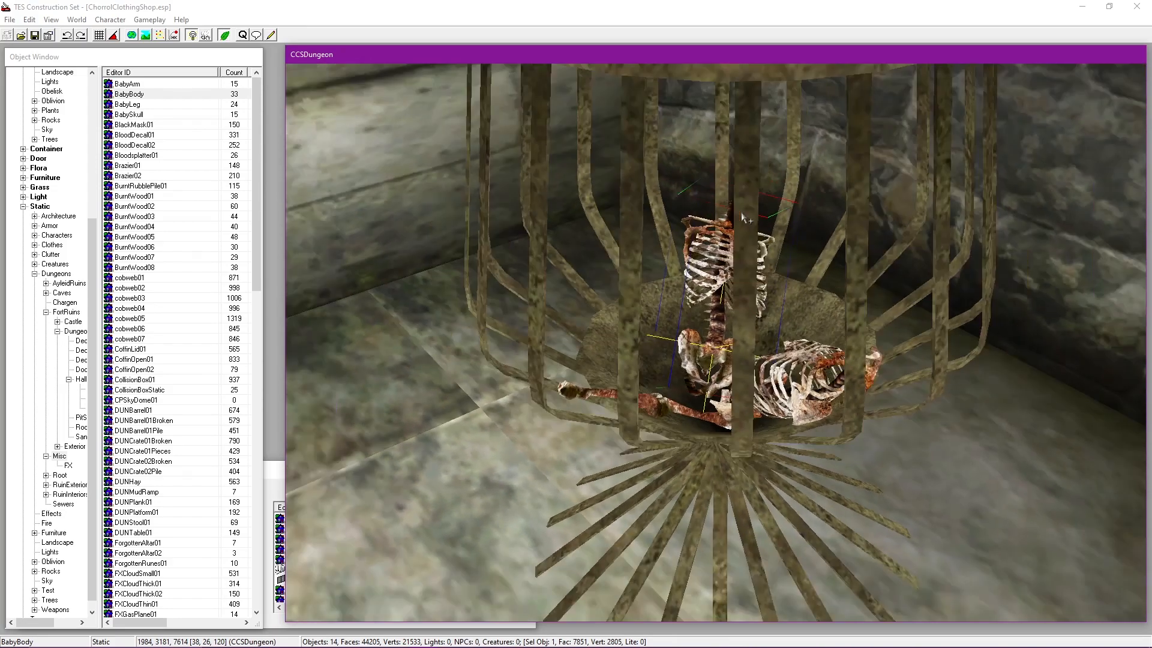
scroll(720, 365, down, 5)
key(shift)
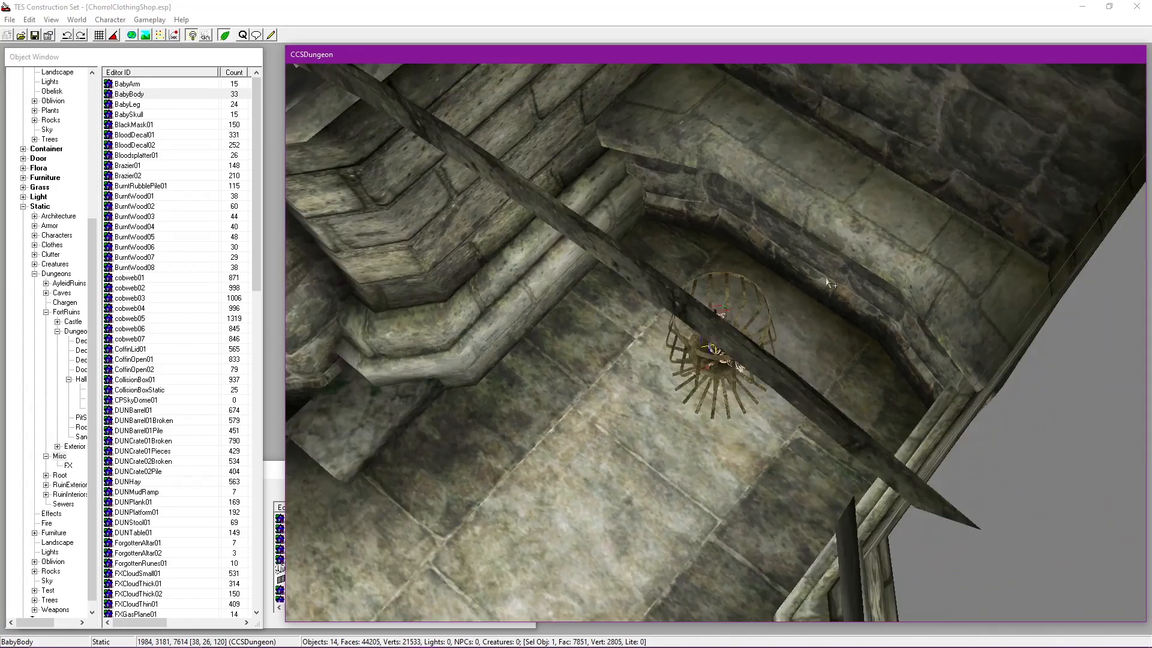
scroll(800, 312, up, 3)
key(shift)
scroll(750, 339, down, 4)
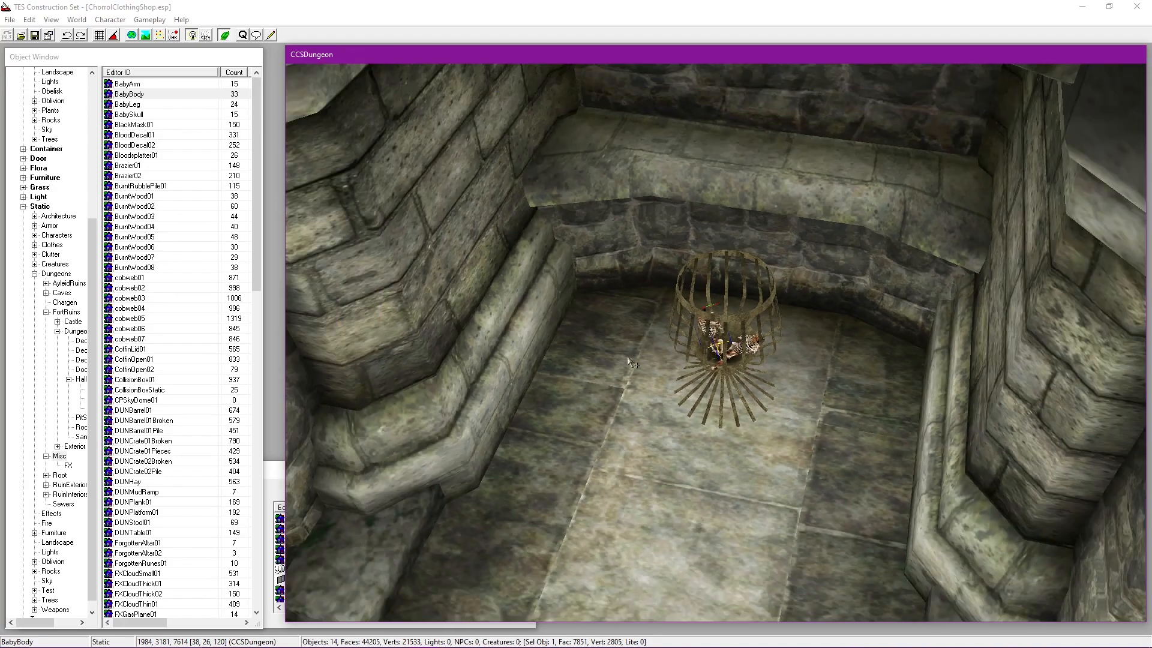
Step: Move the DExteriorGhostFlame from outside the room to the alcove floor before the brazier, at about X 1979, Y 3126, Z 7610
middle_drag(699, 336, 793, 333)
scroll(628, 321, down, 2)
scroll(630, 324, down, 2)
key(shift)
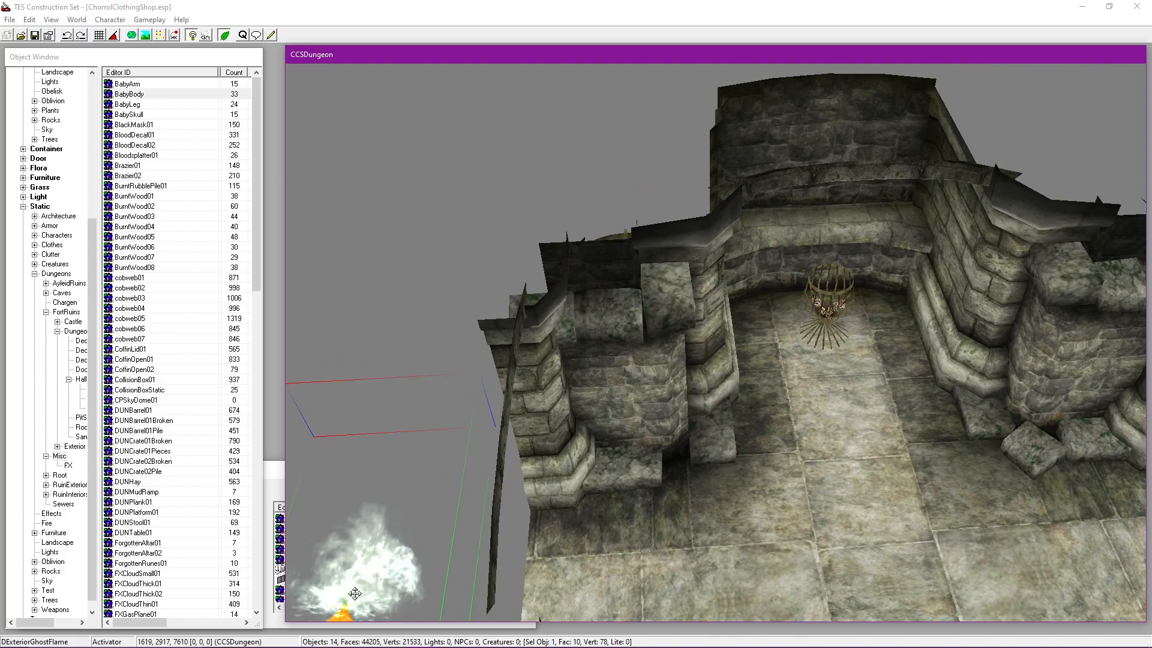
drag(354, 593, 1014, 294)
scroll(900, 334, up, 2)
middle_drag(798, 336, 707, 349)
scroll(760, 382, up, 4)
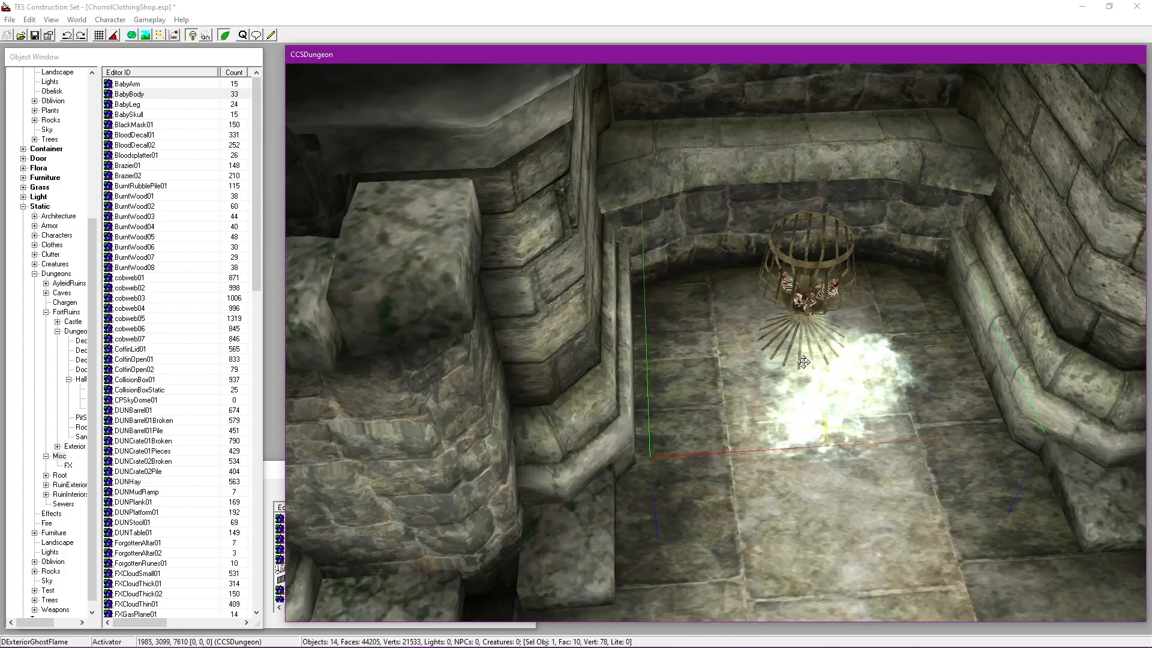
key(shift)
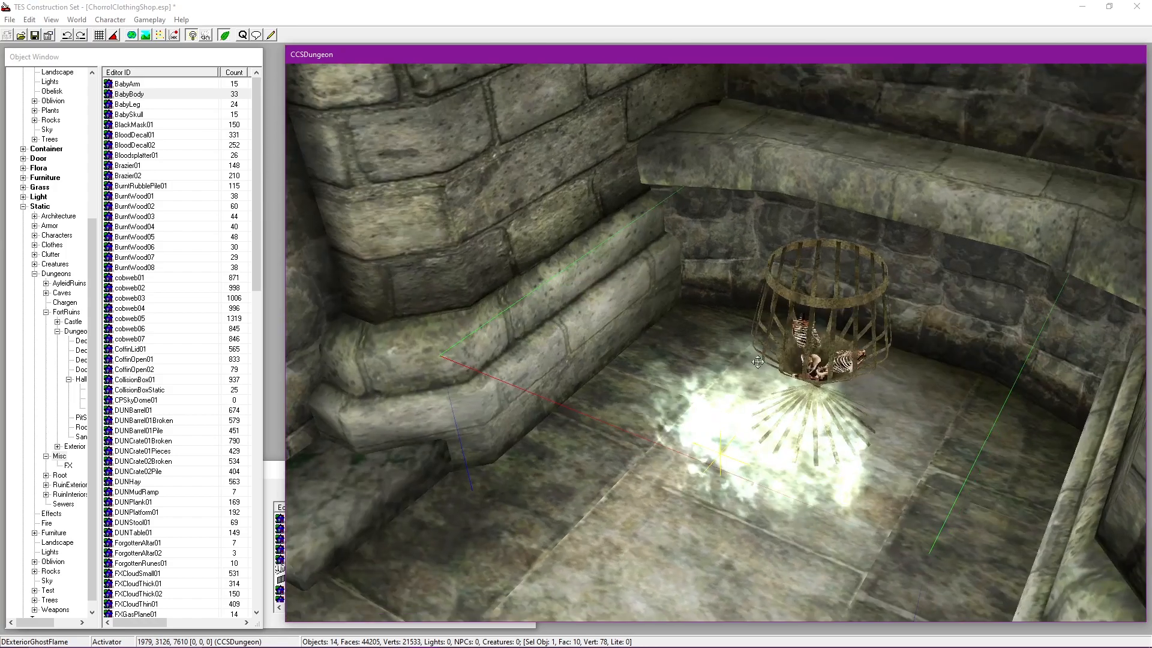
Step: Stand the ghost flame upright with a 90-degree rotation increment, setting X rotation to 270, and raise it to about Z 7624
double_click(744, 454)
drag(562, 190, 335, 176)
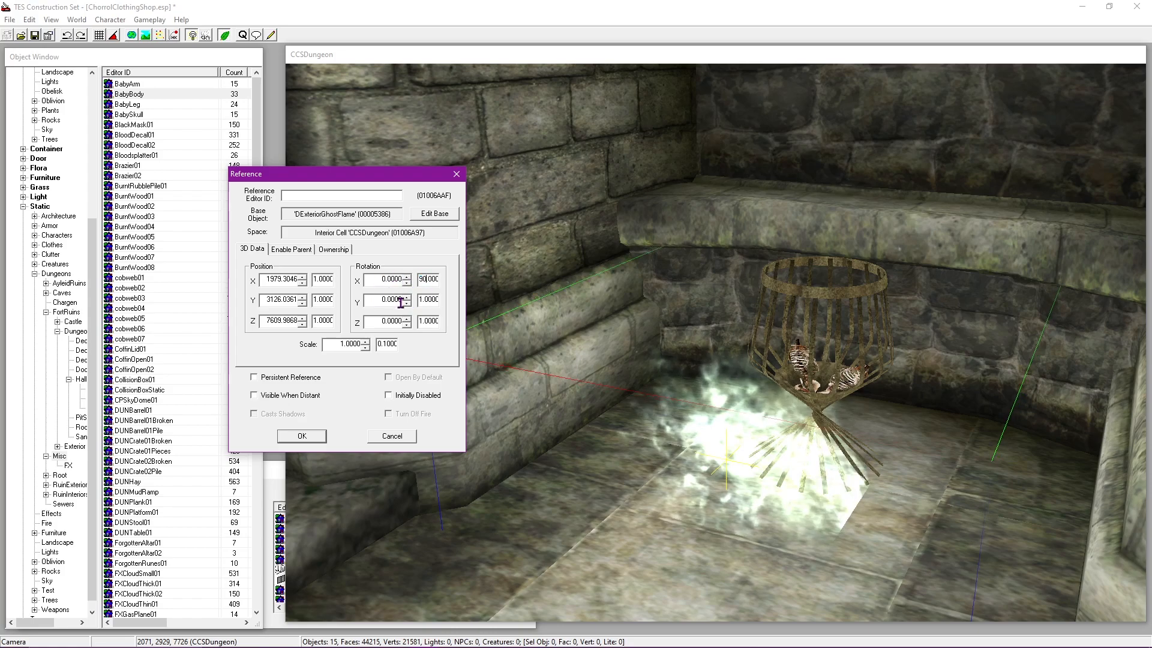
click(407, 285)
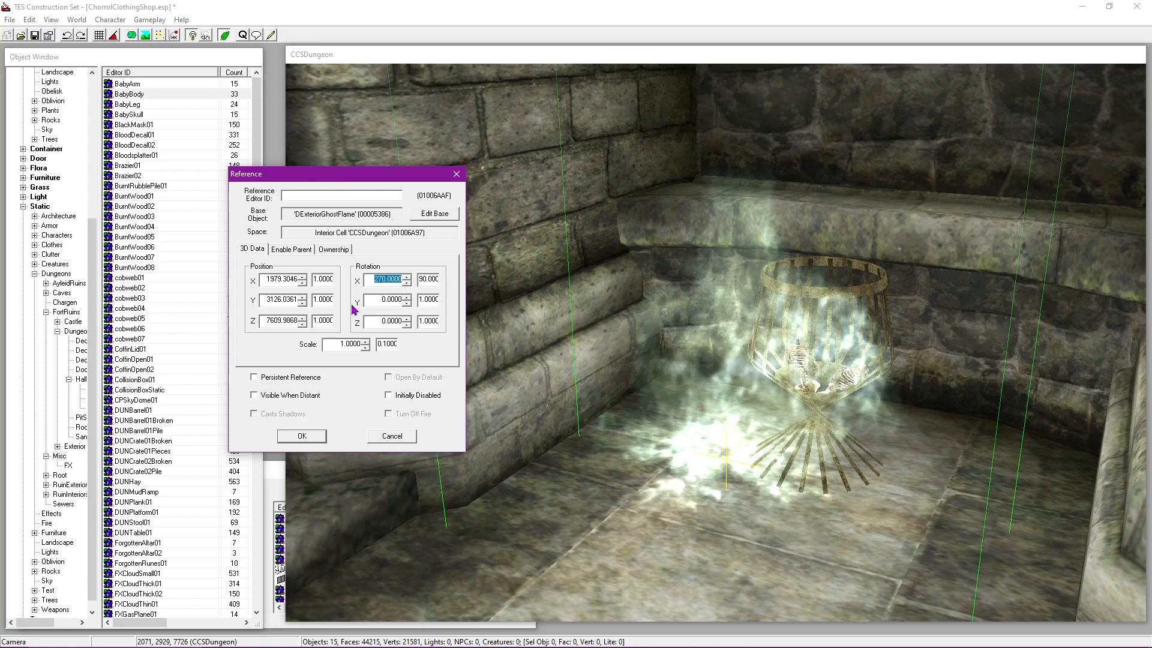
click(304, 318)
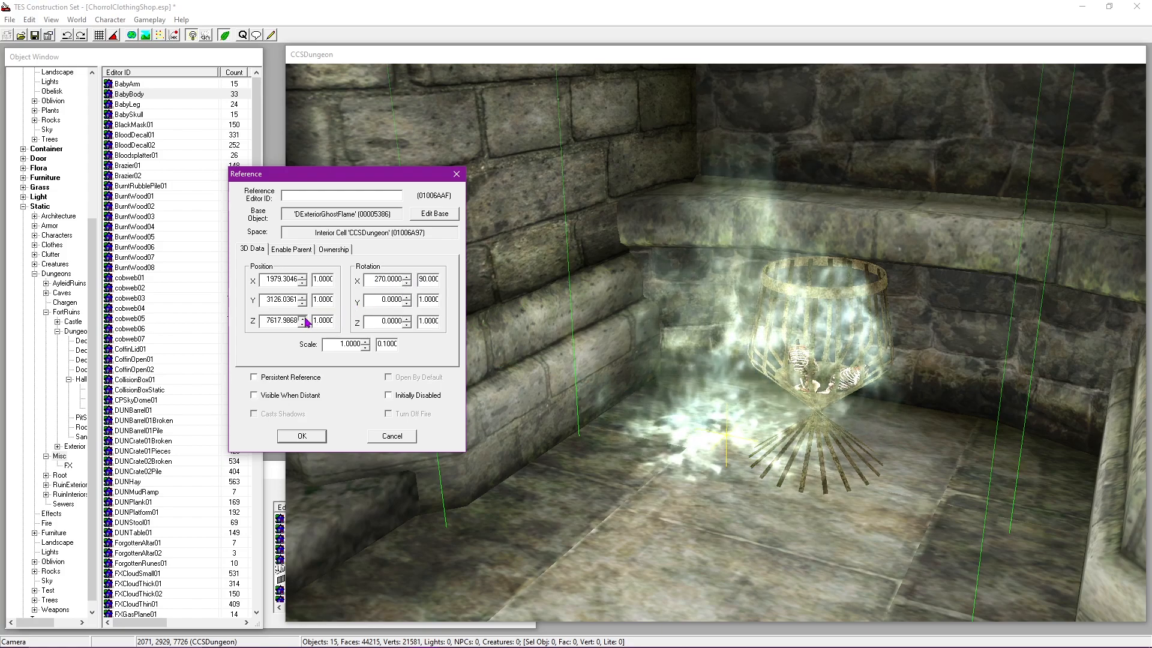
click(302, 436)
Step: Move the upright ghost flame into the brazier at about X 1985, Y 3178
click(899, 332)
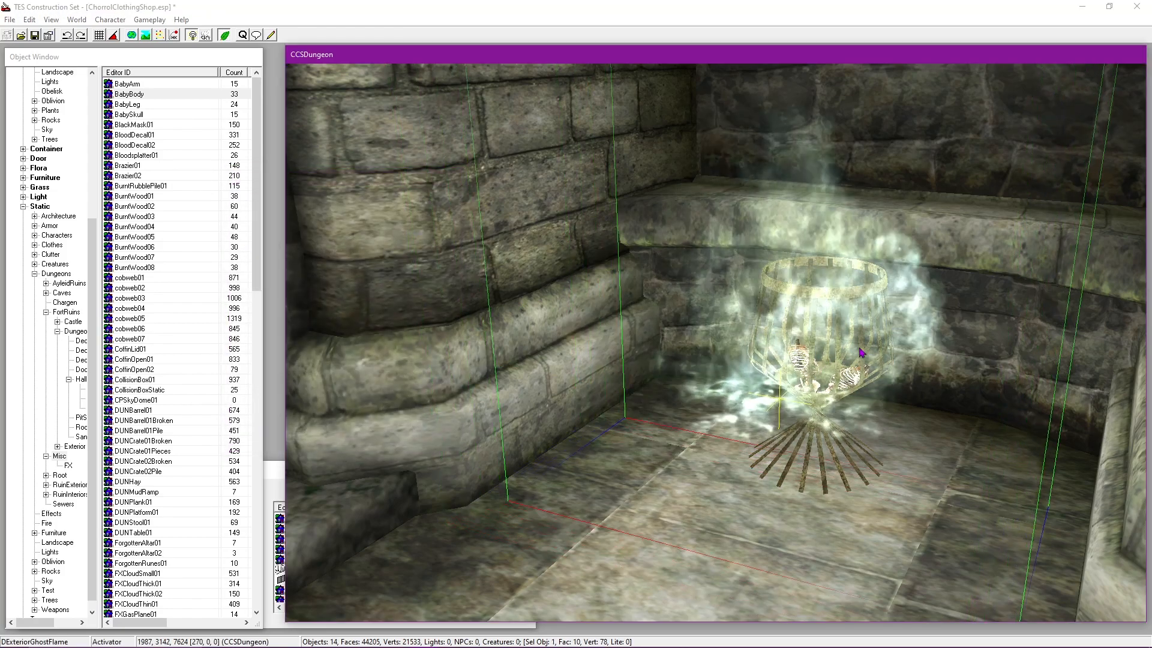
scroll(898, 332, up, 3)
drag(992, 344, 980, 344)
shift+middle_drag(980, 345, 674, 339)
Step: Open the reference data of Brazier02 and the ghost flame side by side for matching their positions
double_click(629, 351)
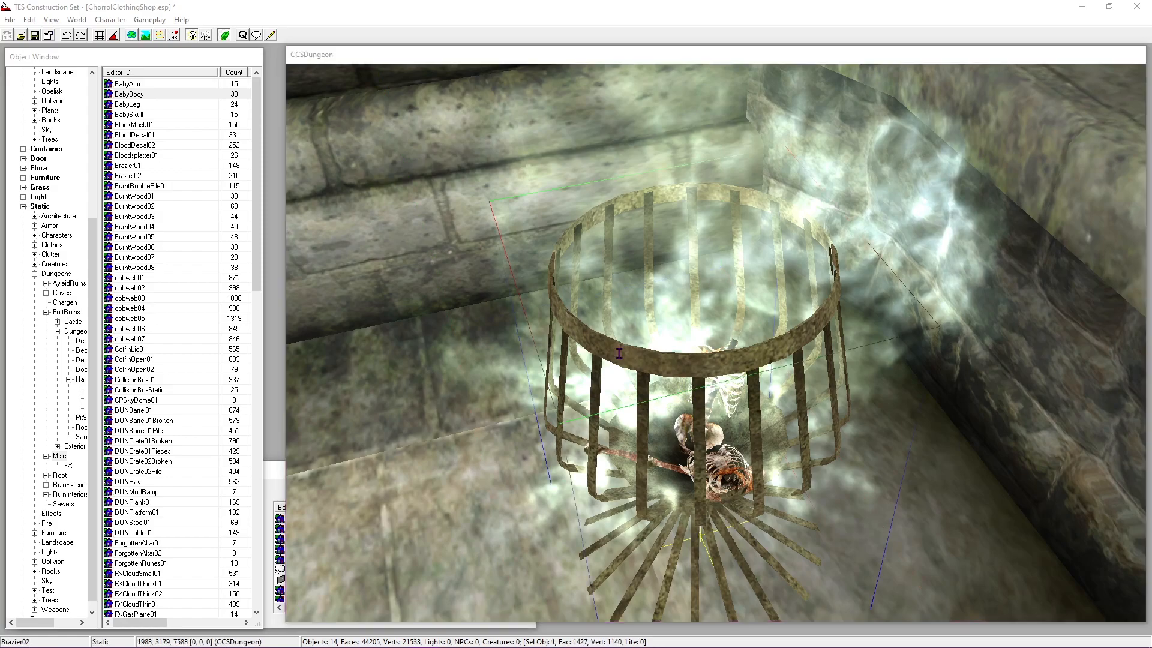
drag(521, 197, 92, 71)
double_click(732, 249)
drag(569, 193, 256, 273)
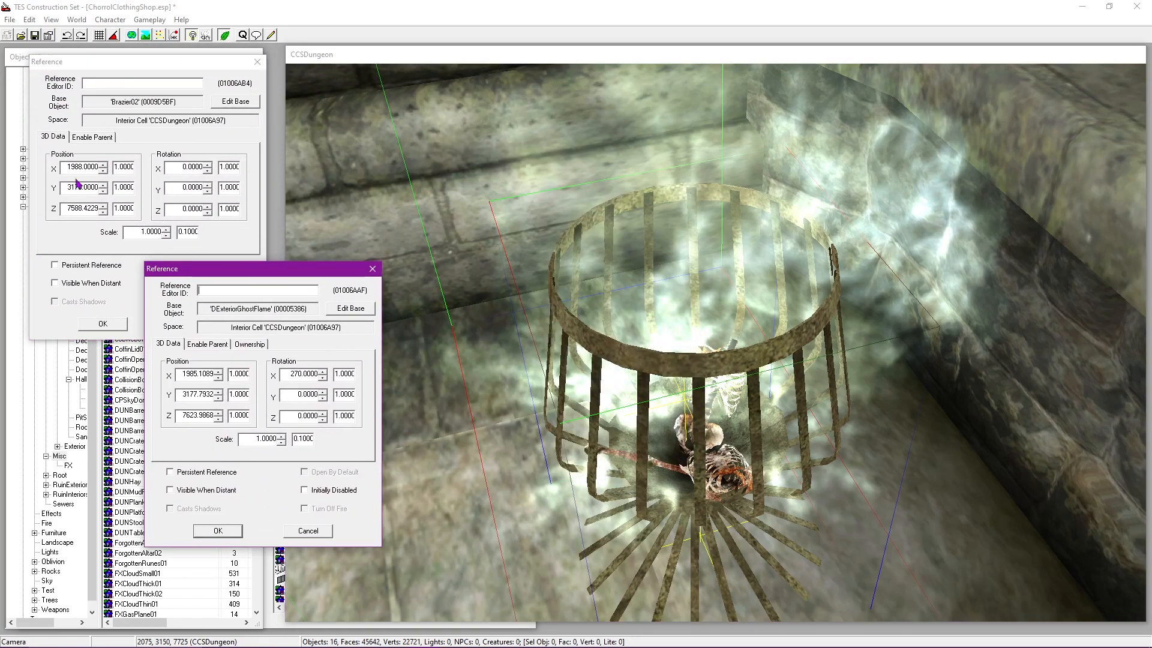
Step: Match the DExteriorGhostFlame's position to the brazier by setting X to 1988 and Y to 3179, and close the brazier's reference
click(152, 177)
click(186, 376)
double_click(65, 191)
double_click(179, 396)
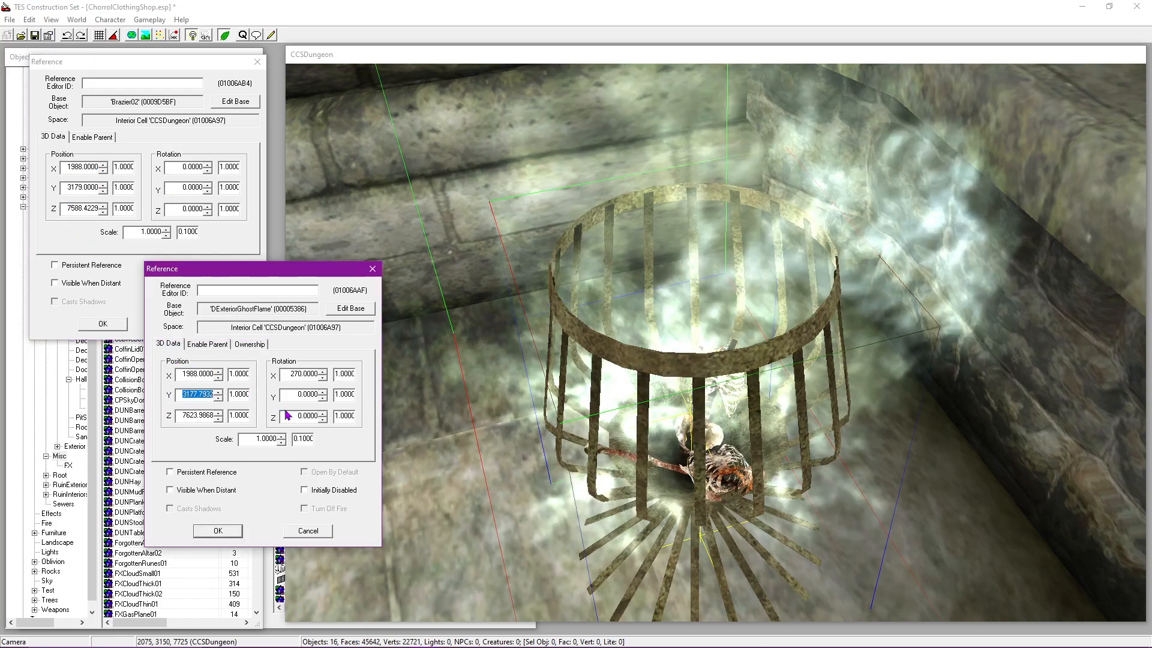
click(191, 420)
click(117, 325)
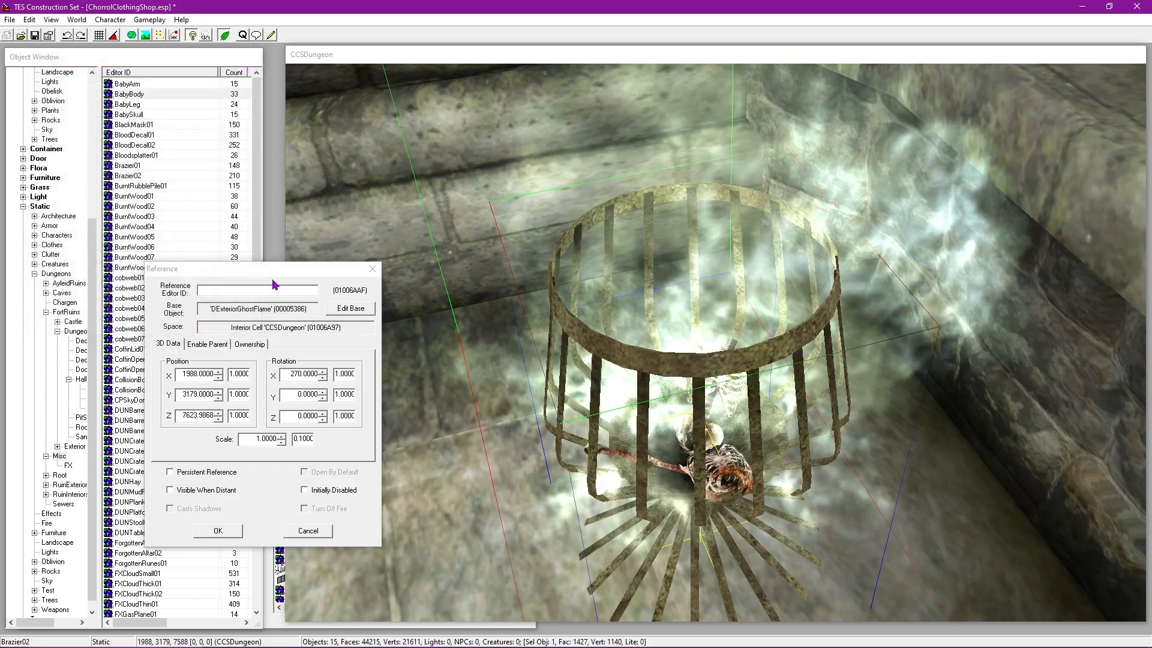
Step: Reduce the ghost flame's scale to 0.6 and apply it
drag(274, 270, 220, 224)
click(227, 395)
click(228, 395)
click(227, 396)
click(227, 396)
click(175, 484)
Step: Lower the ghost flame within the brazier to a Z position of about 7621
shift+middle_drag(714, 342, 751, 267)
double_click(744, 209)
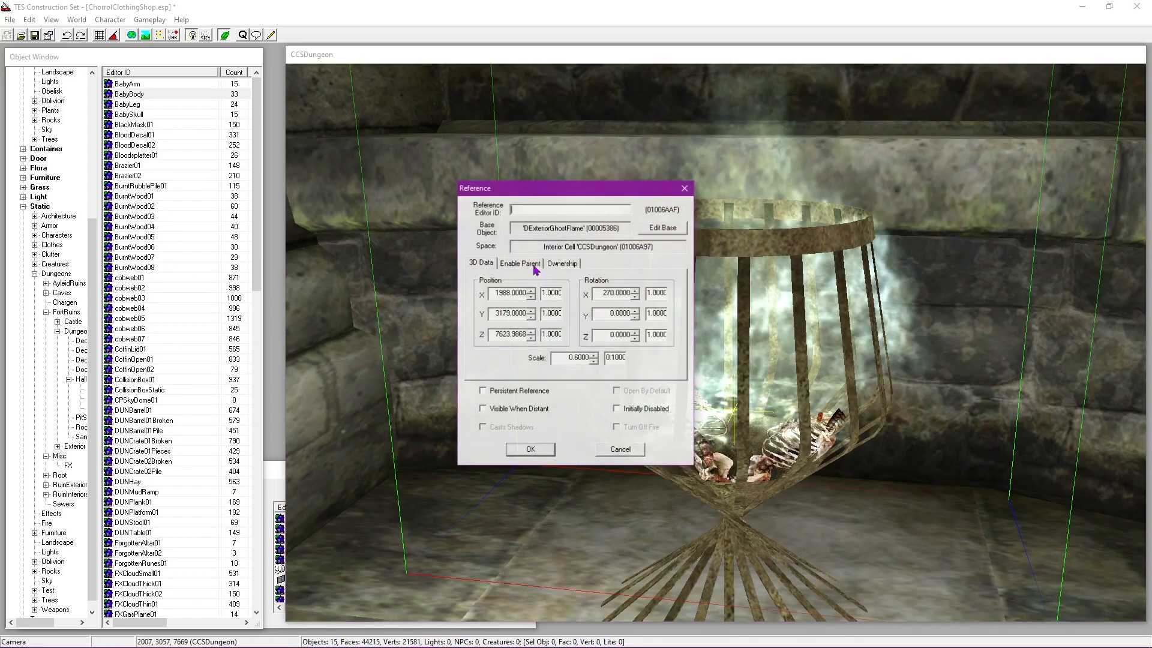
click(531, 337)
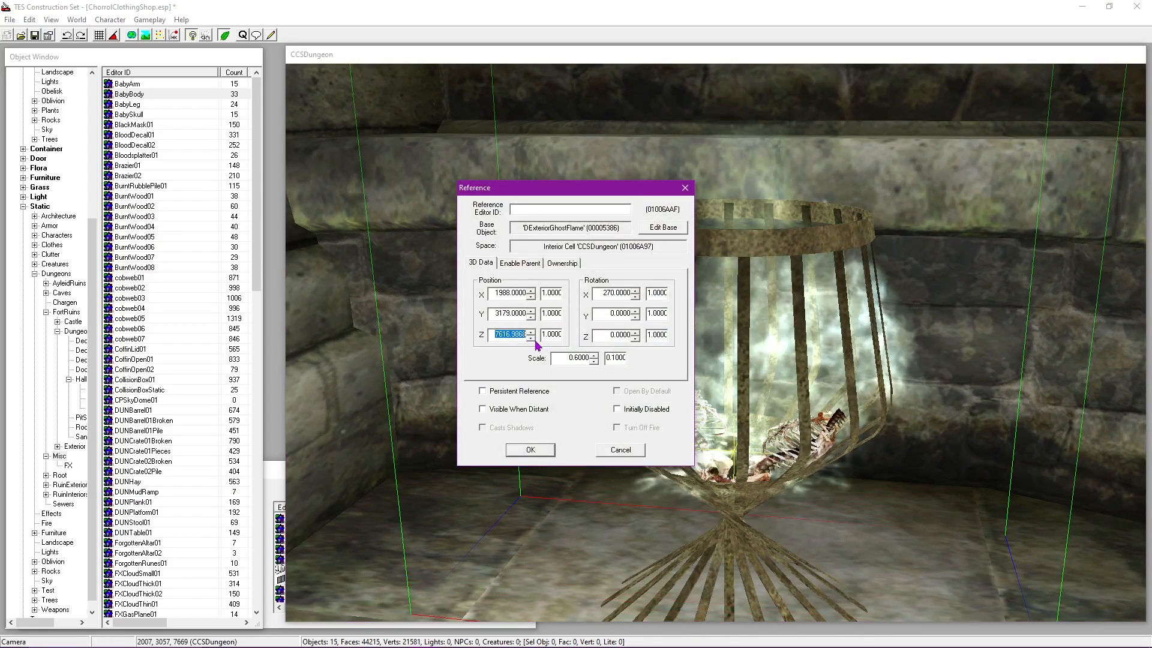
click(519, 449)
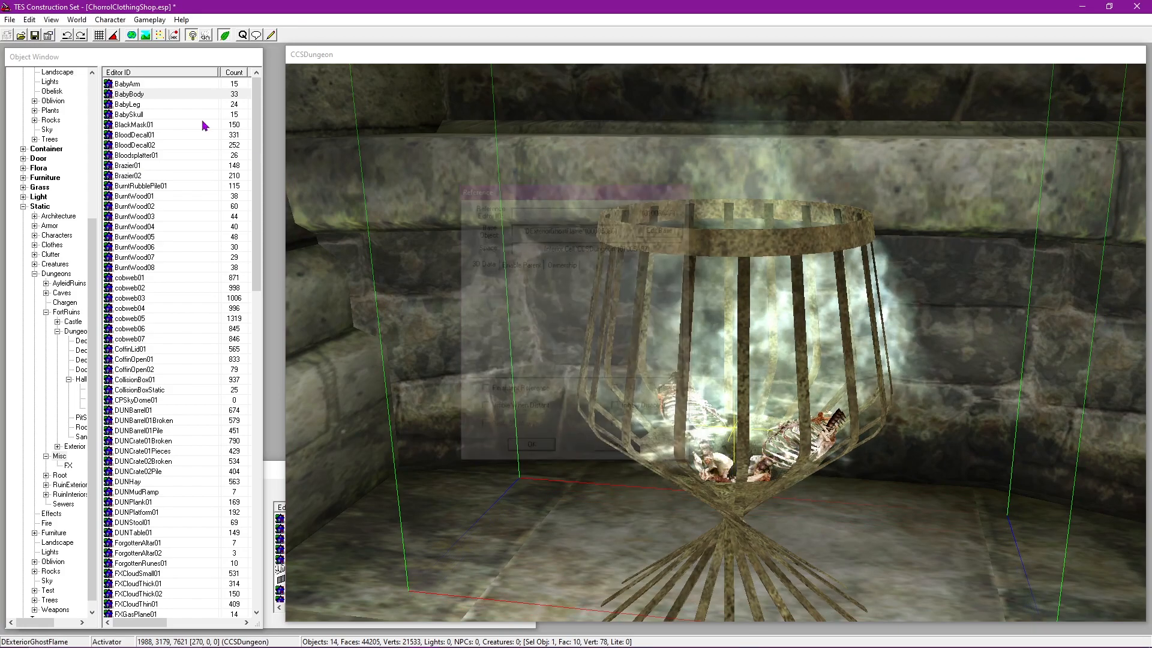
Step: Examine how the scaled ghost flame fits inside the brazier from near and far viewpoints
click(744, 347)
scroll(743, 341, down, 3)
shift+middle_drag(764, 310, 756, 347)
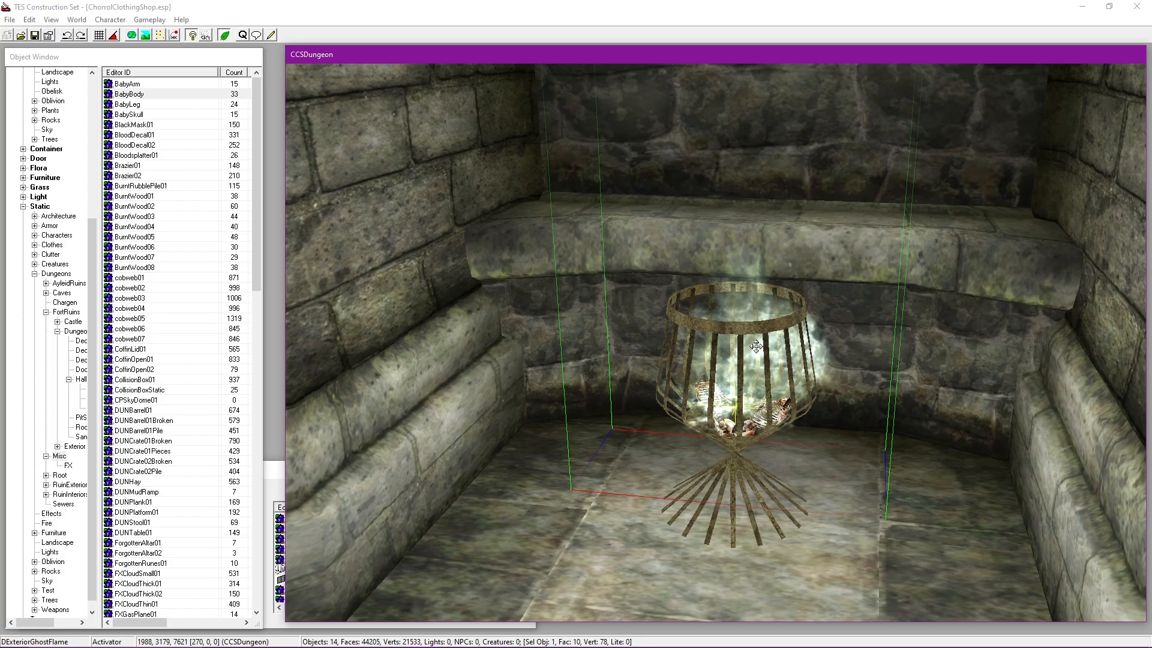
scroll(933, 410, down, 2)
shift+middle_drag(933, 409, 838, 303)
scroll(839, 304, up, 6)
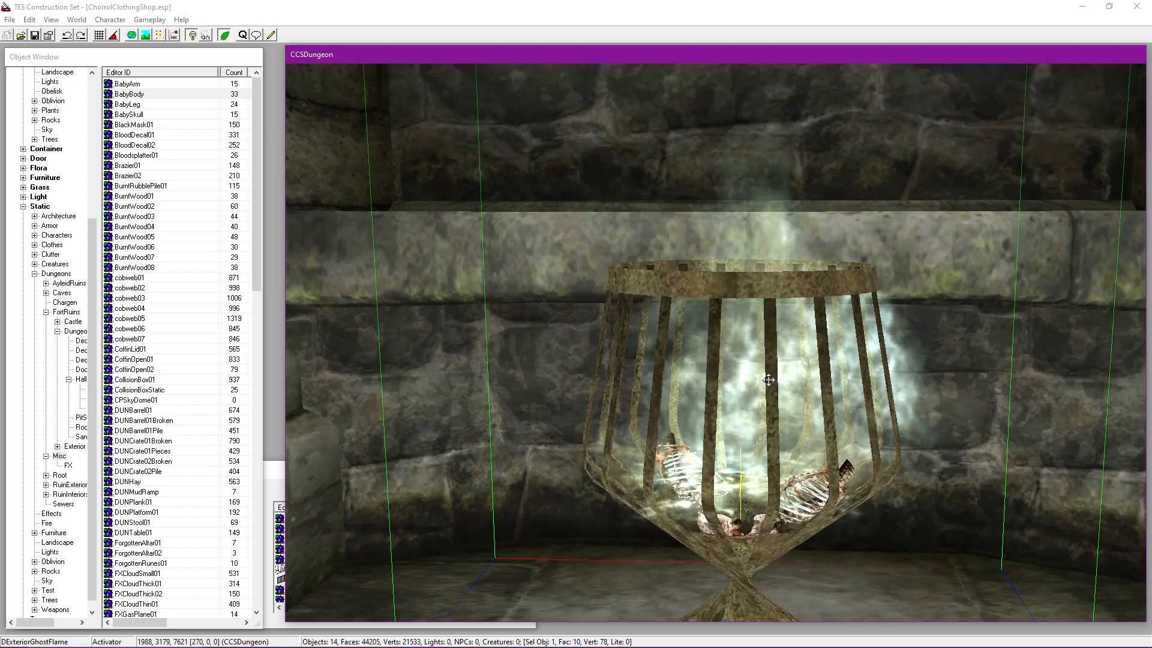
shift+middle_drag(768, 379, 716, 494)
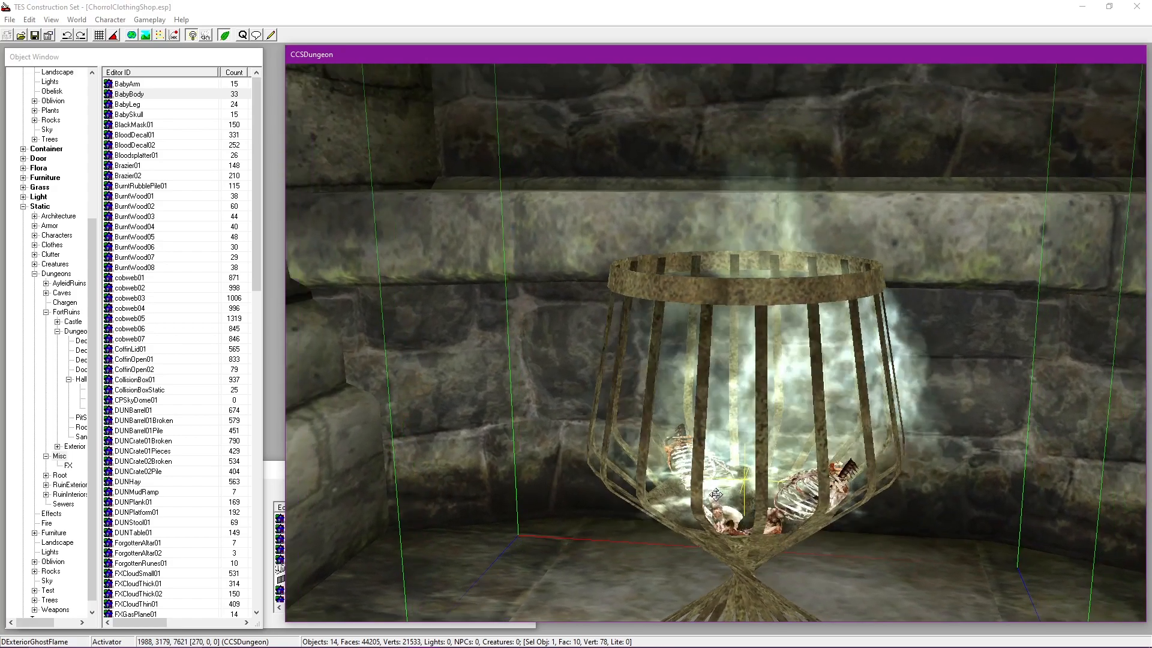
scroll(775, 432, down, 1)
Step: Turn on animation playback and inspect the moving ghost flame in the brazier from several sides
click(176, 38)
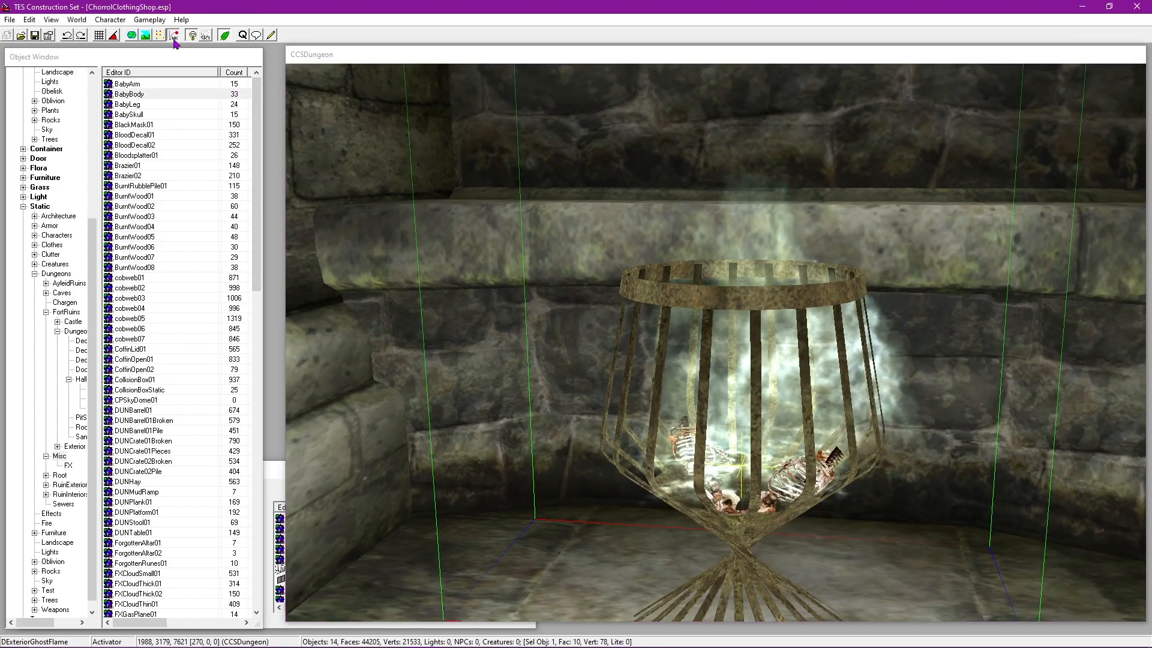
mouse_move(622, 360)
shift+middle_down()
mouse_move(627, 324)
mouse_move(670, 261)
mouse_move(615, 352)
shift+middle_up()
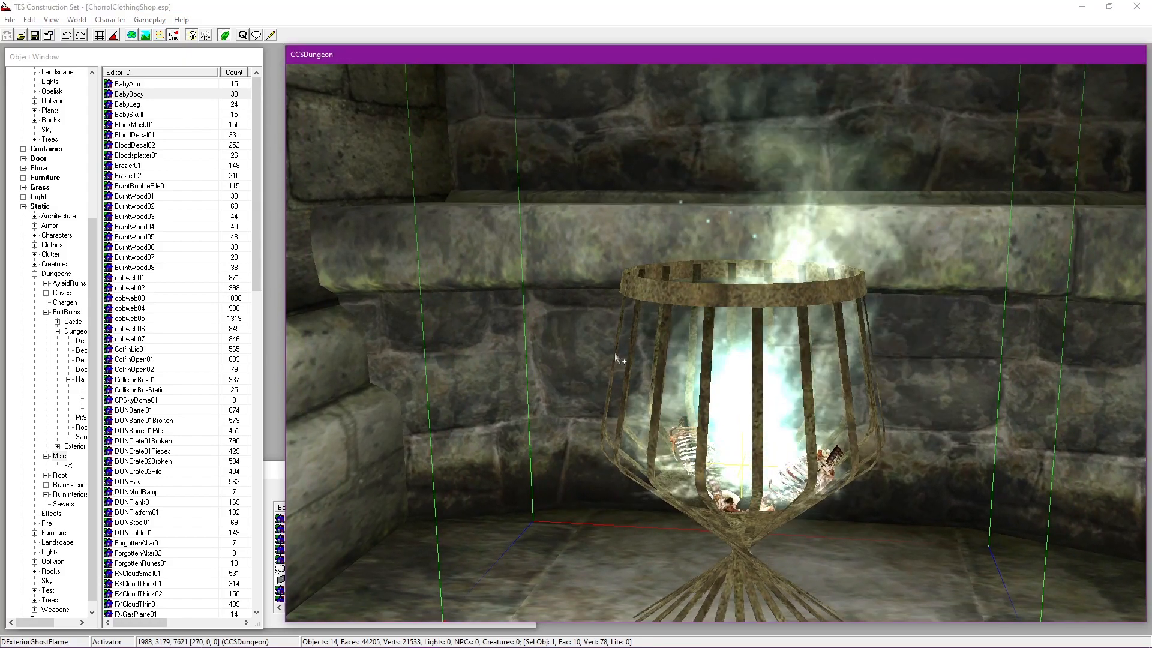
scroll(615, 352, down, 3)
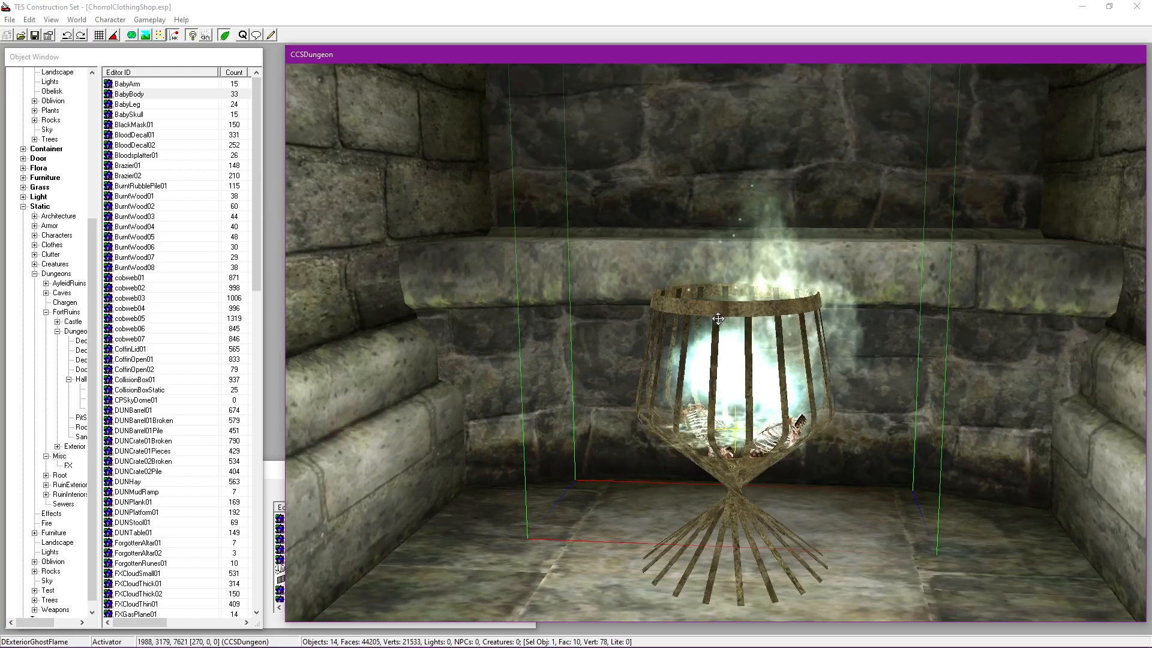
shift+middle_drag(615, 352, 726, 306)
click(49, 50)
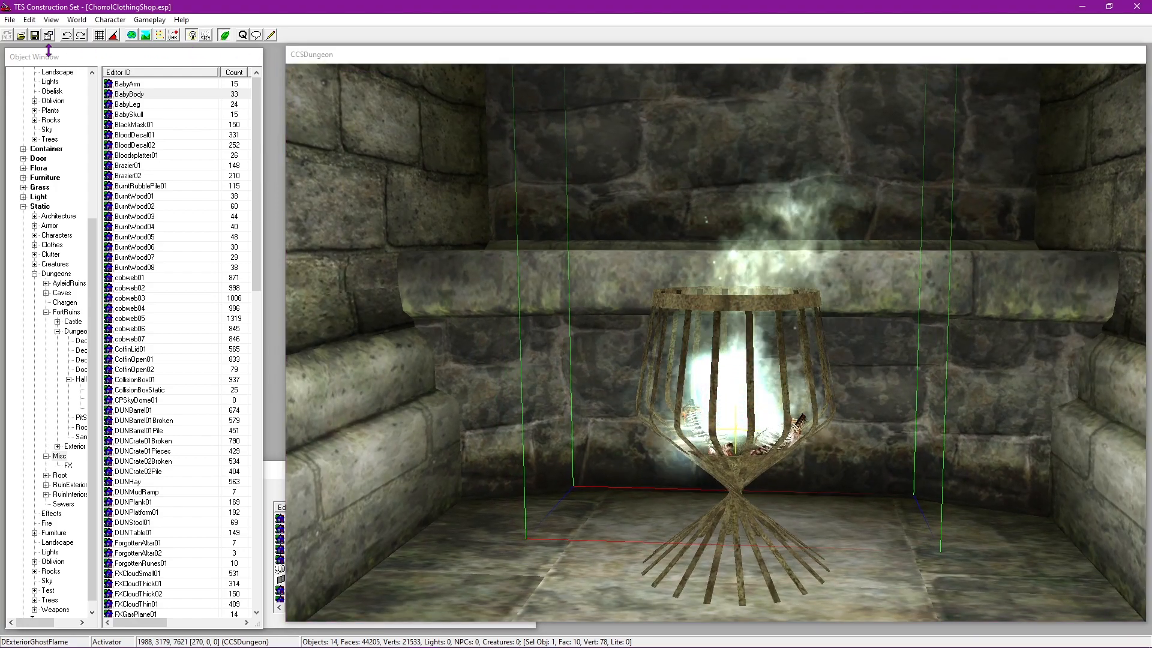
middle_drag(660, 329, 637, 235)
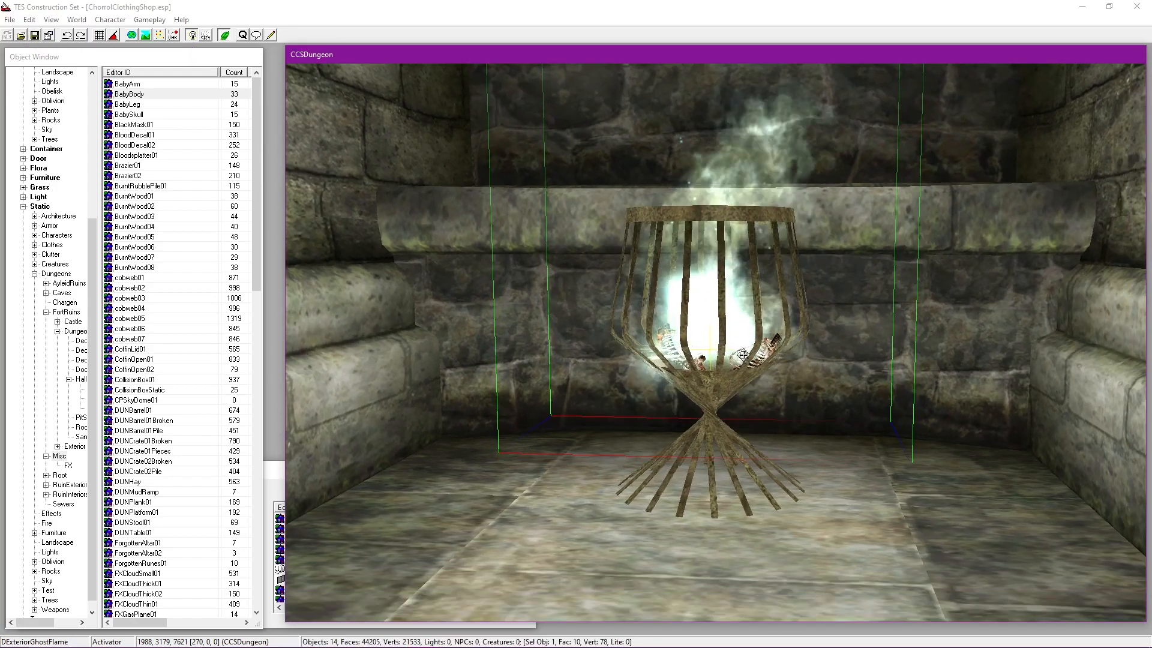
scroll(638, 240, up, 4)
shift+middle_drag(645, 348, 664, 457)
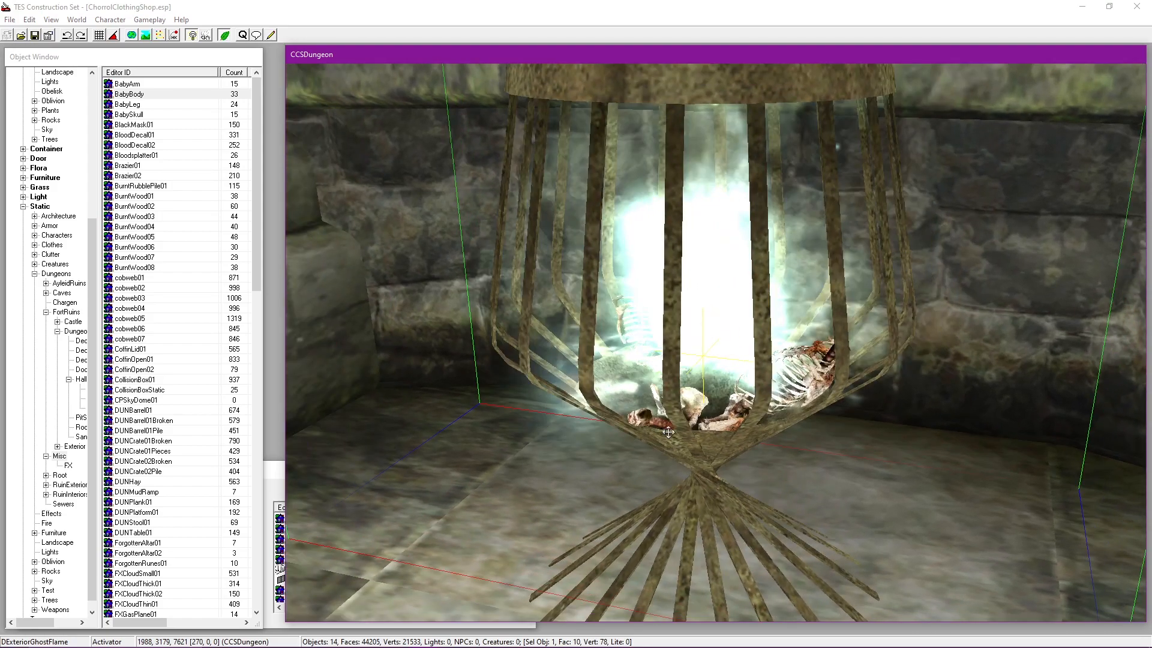
scroll(673, 402, down, 5)
middle_drag(648, 342, 658, 350)
scroll(741, 320, down, 2)
shift+middle_drag(741, 320, 677, 228)
scroll(677, 228, up, 2)
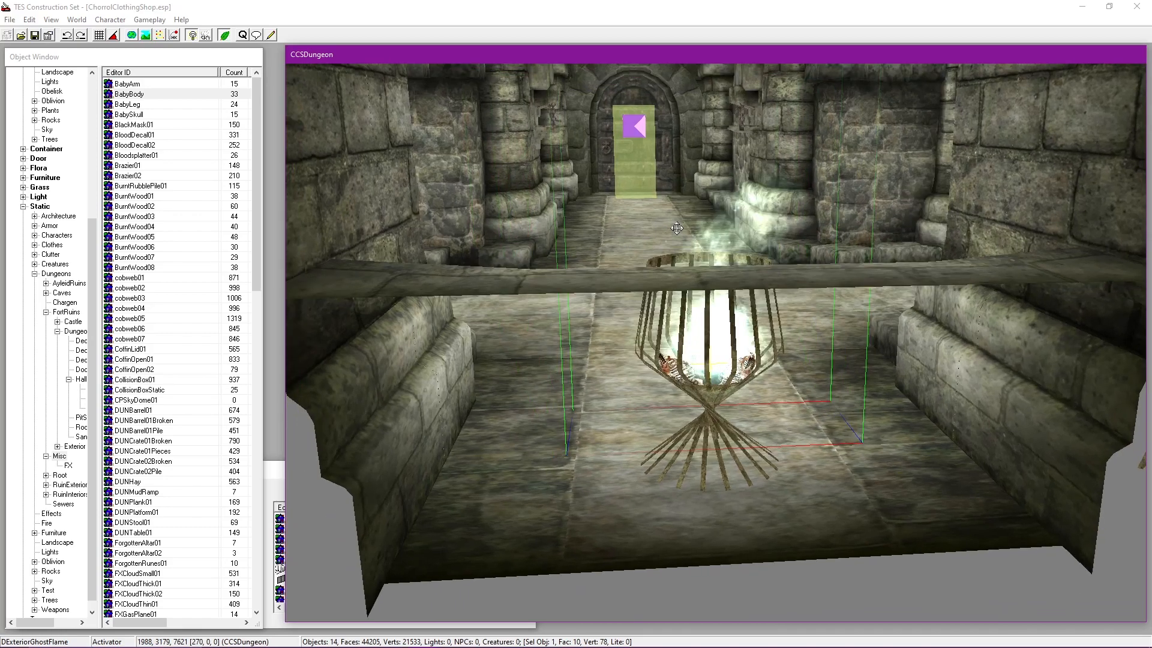
shift+middle_drag(478, 255, 799, 330)
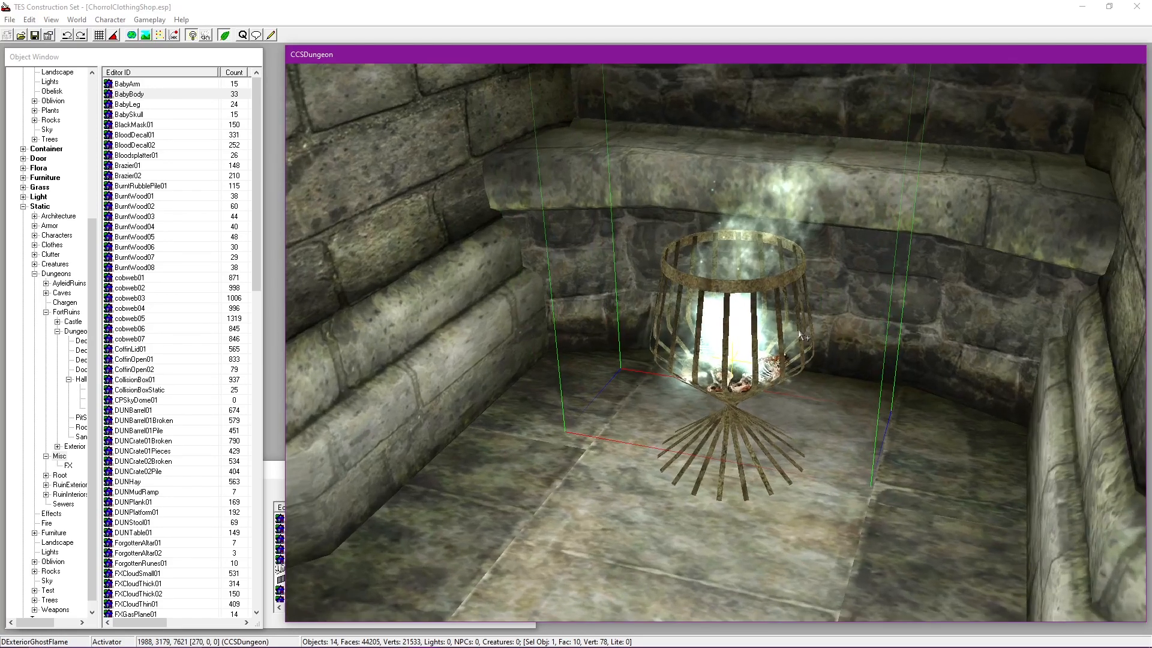
Step: Start a new light object with the ID CCSDungeonFireBlue and a radius of 500
click(38, 196)
right_click(170, 257)
click(197, 264)
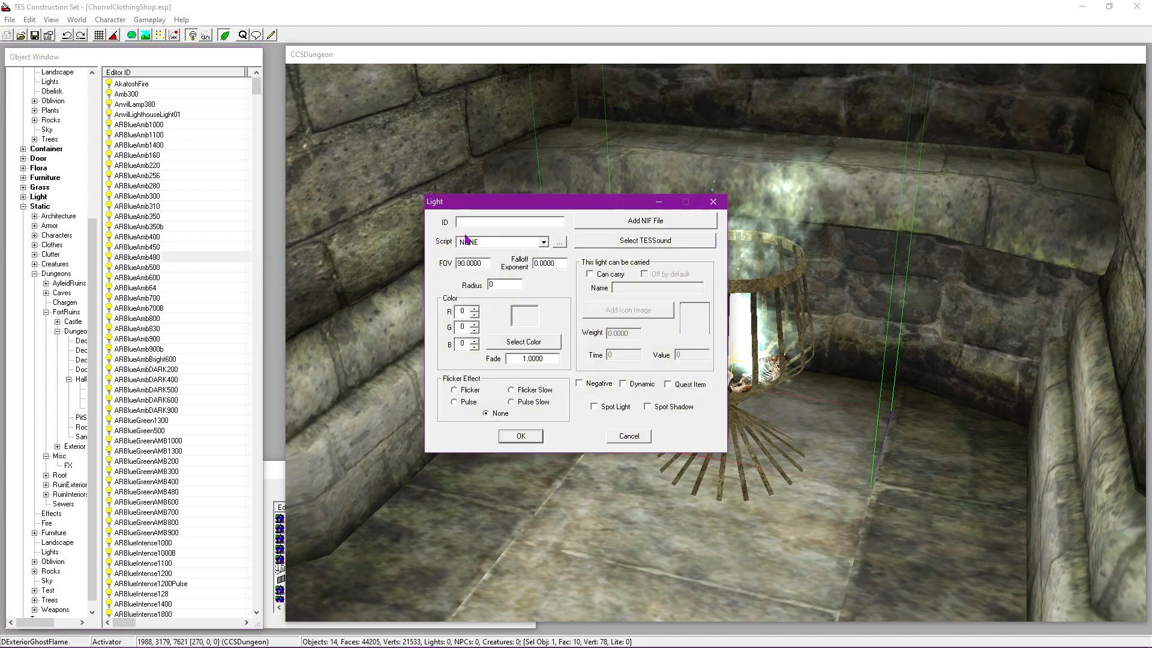
text(CCSDungeonFireBlue)
drag(503, 283, 476, 286)
click(522, 342)
click(496, 394)
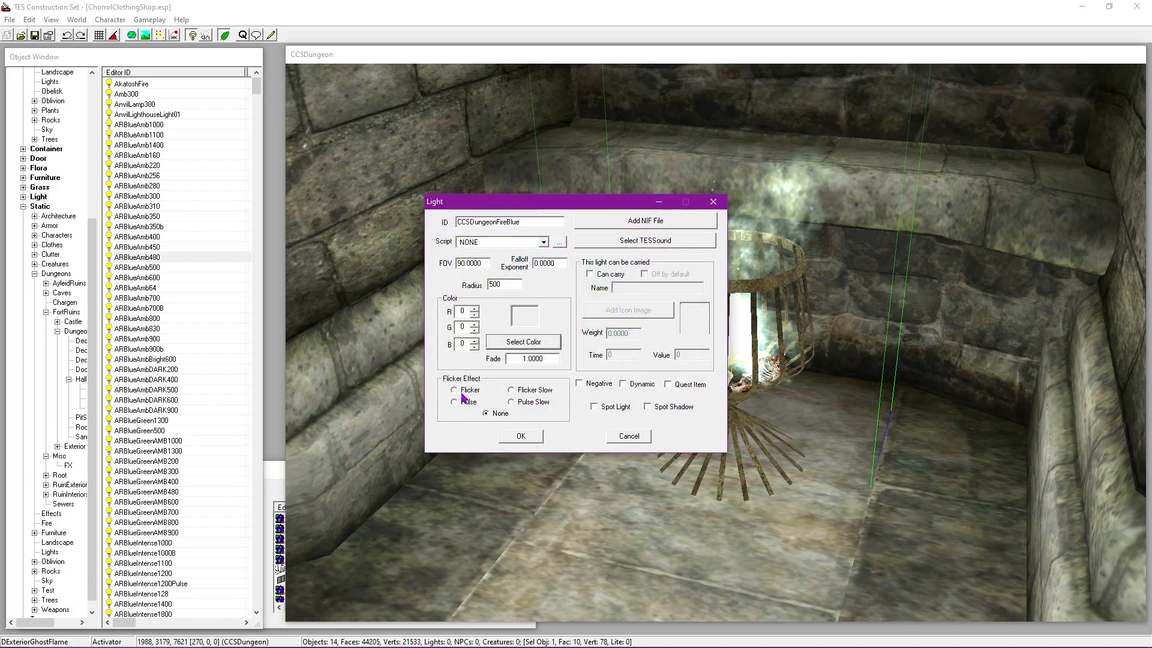
Step: Give the new light the Flicker effect and a pale blue colour of R 147, G 250, B 255, and save it
click(528, 347)
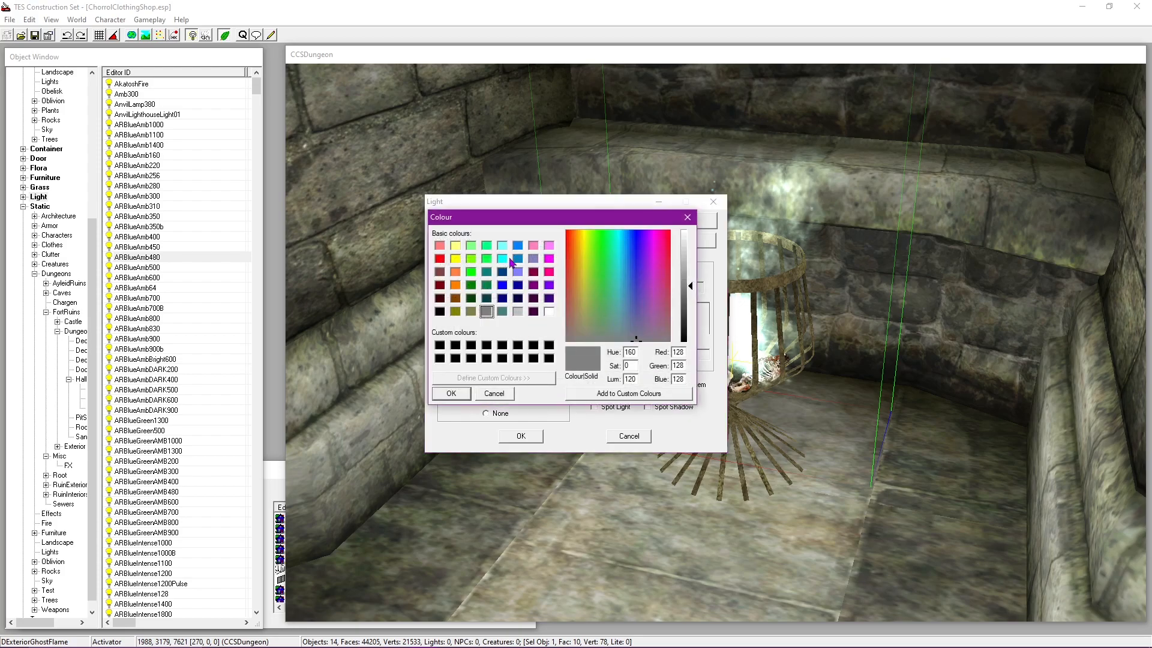
drag(616, 259, 528, 218)
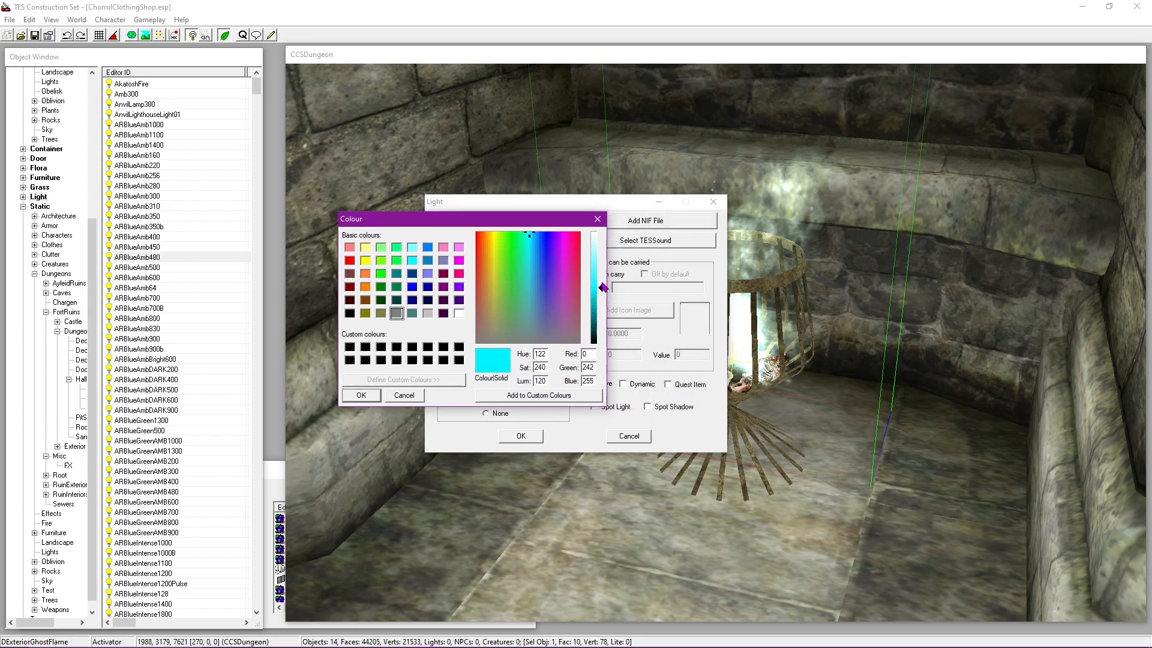
click(622, 201)
drag(603, 291, 603, 259)
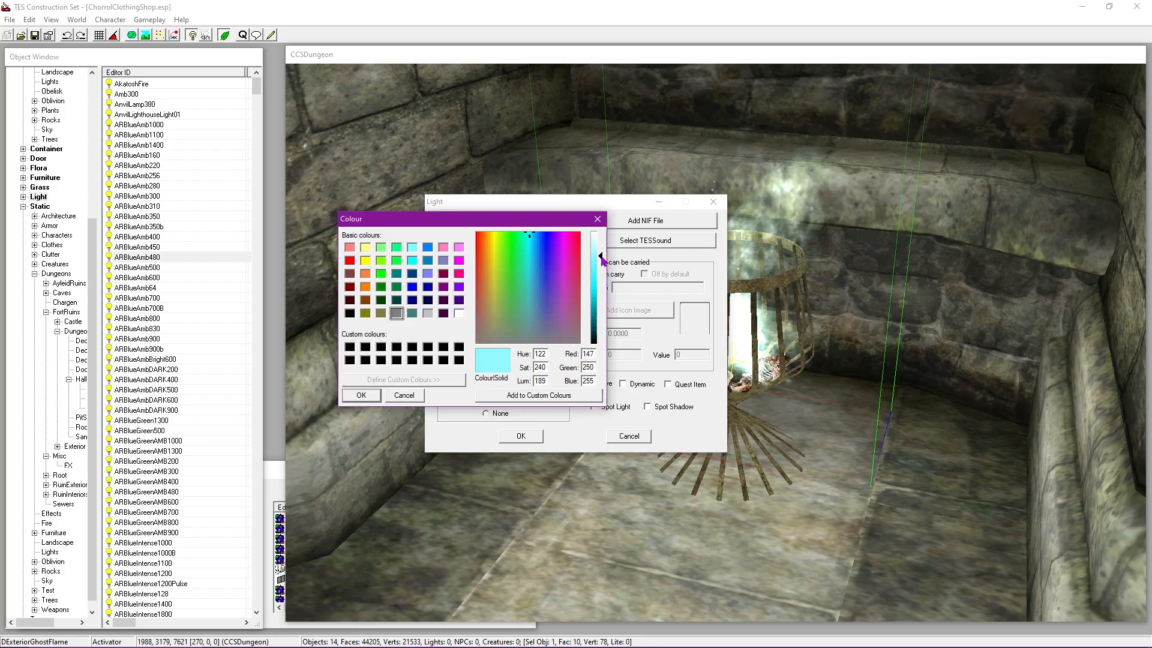
click(373, 398)
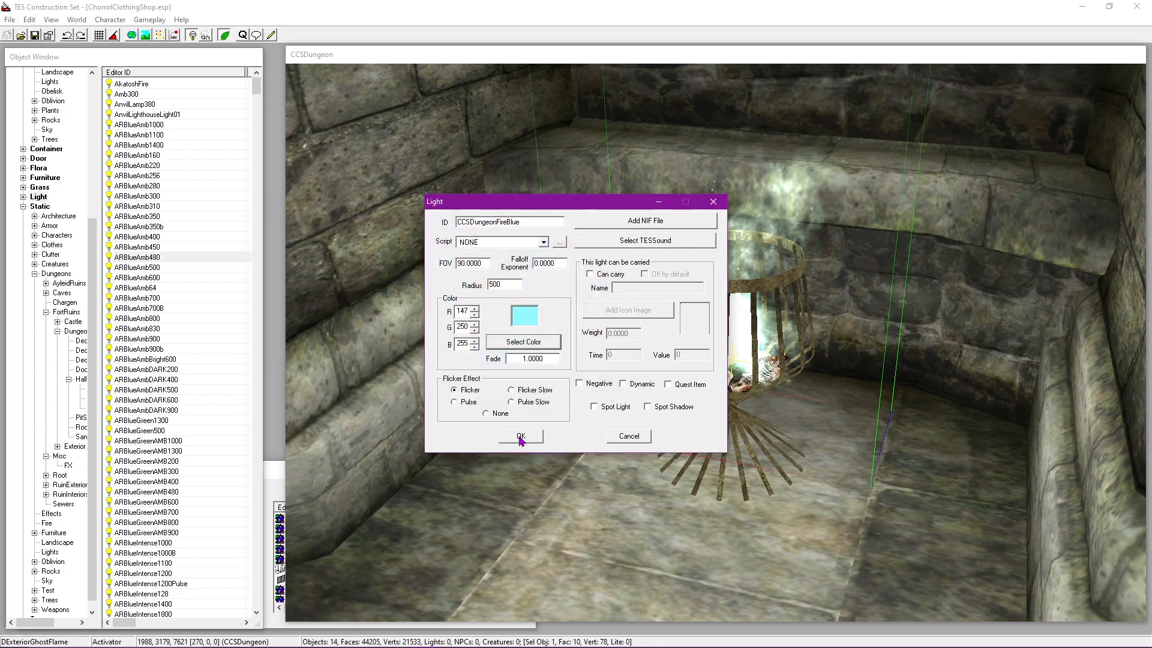
click(521, 437)
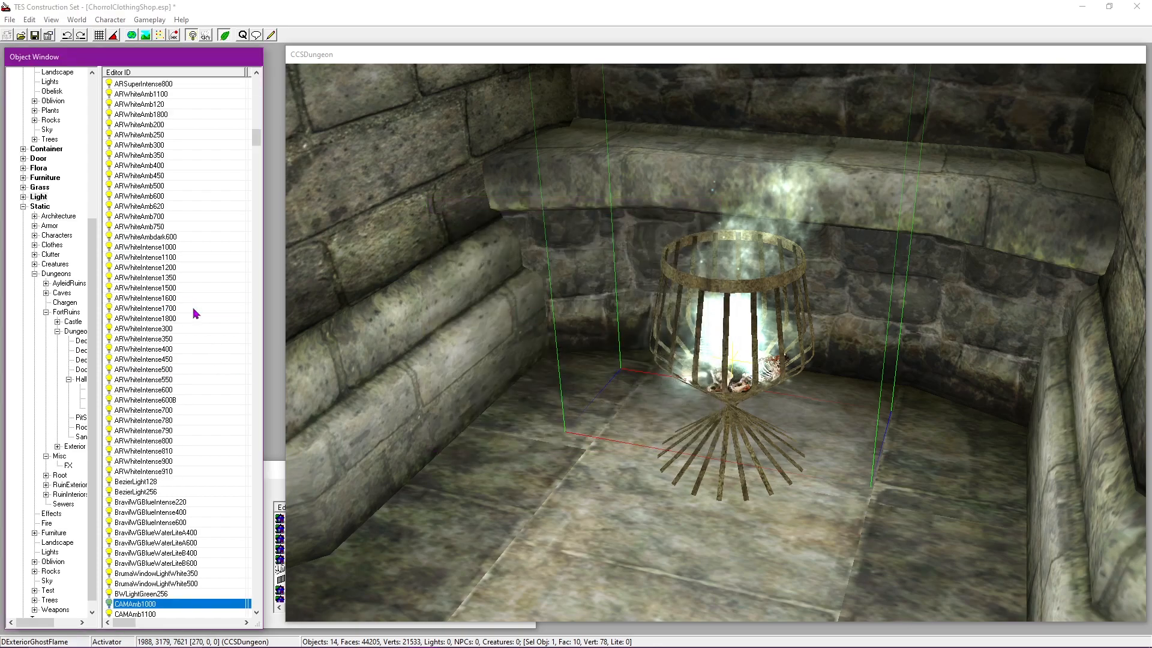
Step: Place the CCSDungeonFireBlue light in the cell just above the brazier, at about 1984, 3178, 7662
scroll(550, 409, down, 1)
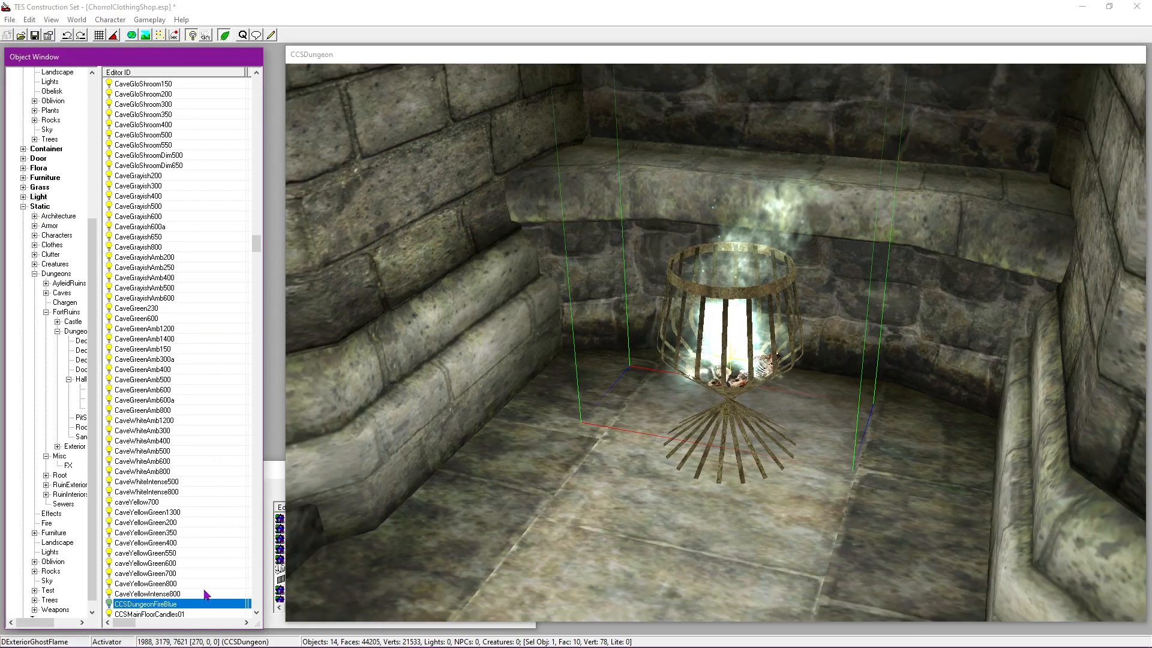
drag(538, 363, 610, 348)
drag(632, 421, 690, 12)
scroll(660, 532, down, 2)
drag(728, 226, 764, 8)
shift+middle_drag(728, 300, 848, 287)
drag(848, 287, 814, 267)
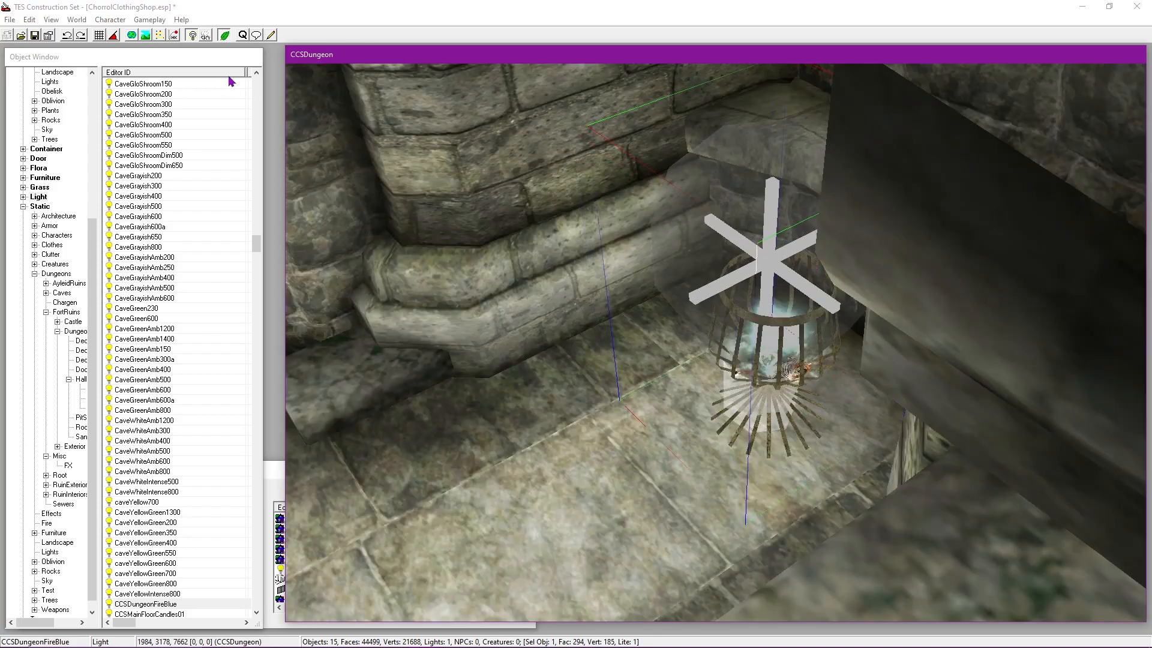
Step: Fine-tune the blue light's placement over the brazier to about 1985, 3178, 7662, checking it with the bright view off
scroll(816, 364, down, 5)
click(207, 38)
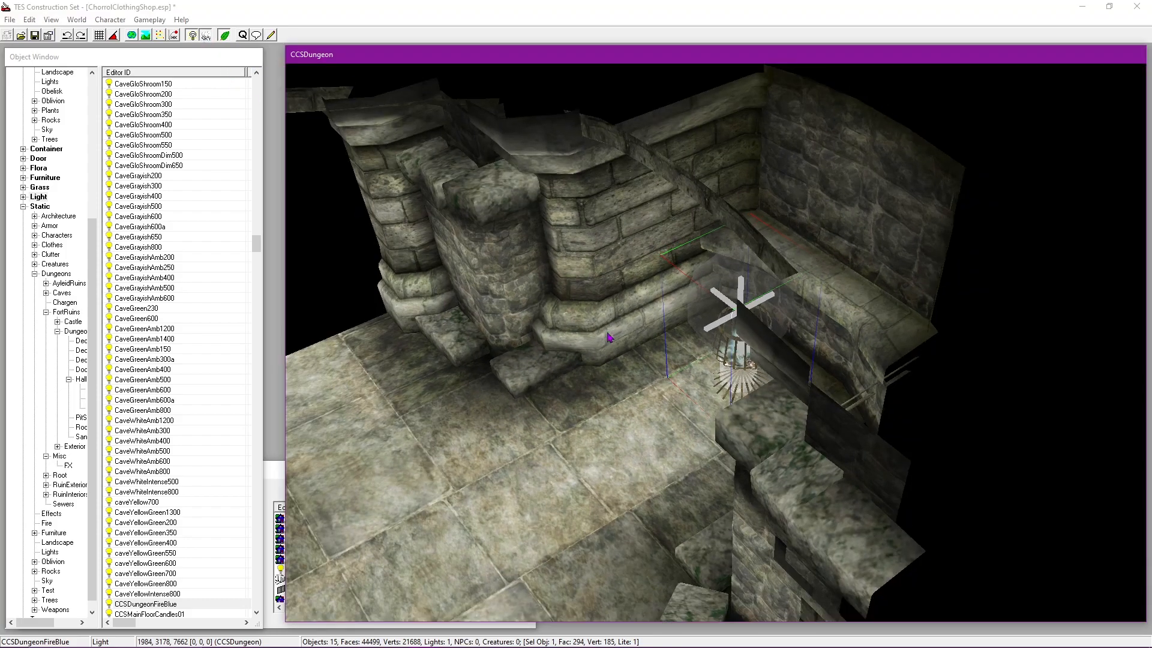
shift+middle_drag(609, 331, 776, 368)
scroll(776, 396, up, 5)
key(a)
shift+middle_drag(870, 366, 789, 236)
mouse_move(794, 238)
mouse_down()
mouse_move(780, 229)
mouse_move(797, 234)
mouse_move(785, 241)
mouse_up()
shift+middle_drag(788, 246, 714, 510)
key(a)
scroll(780, 384, up, 3)
drag(834, 330, 731, 324)
Step: Hide the markers and preview the whole alcove with the bright view off
key(m)
mouse_move(597, 376)
shift+middle_down()
mouse_move(865, 281)
mouse_move(776, 340)
shift+middle_up()
scroll(780, 360, down, 10)
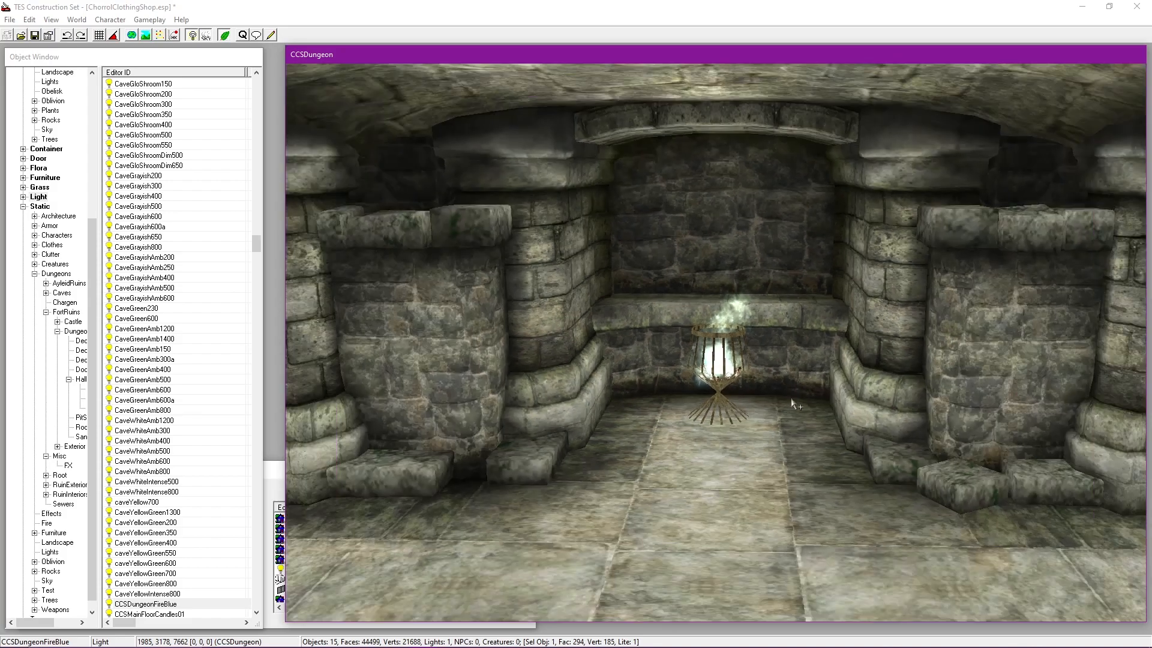
key(a)
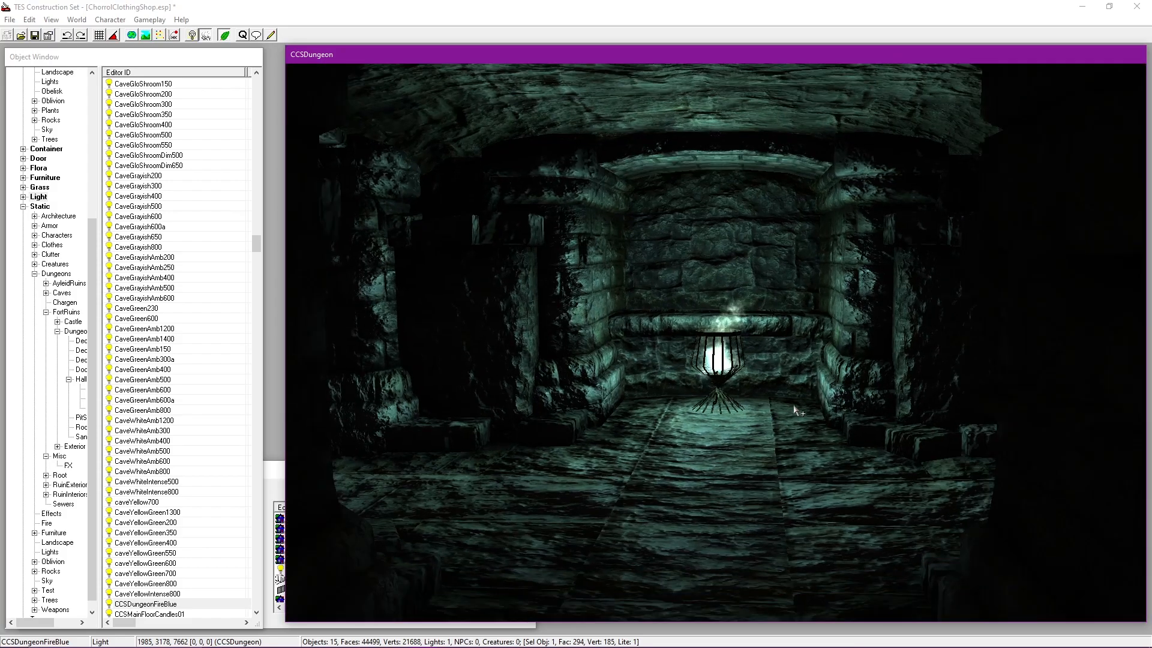
Step: Toggle animation playback and examine how the blue firelight spreads over the dungeon's walls and floor
click(175, 38)
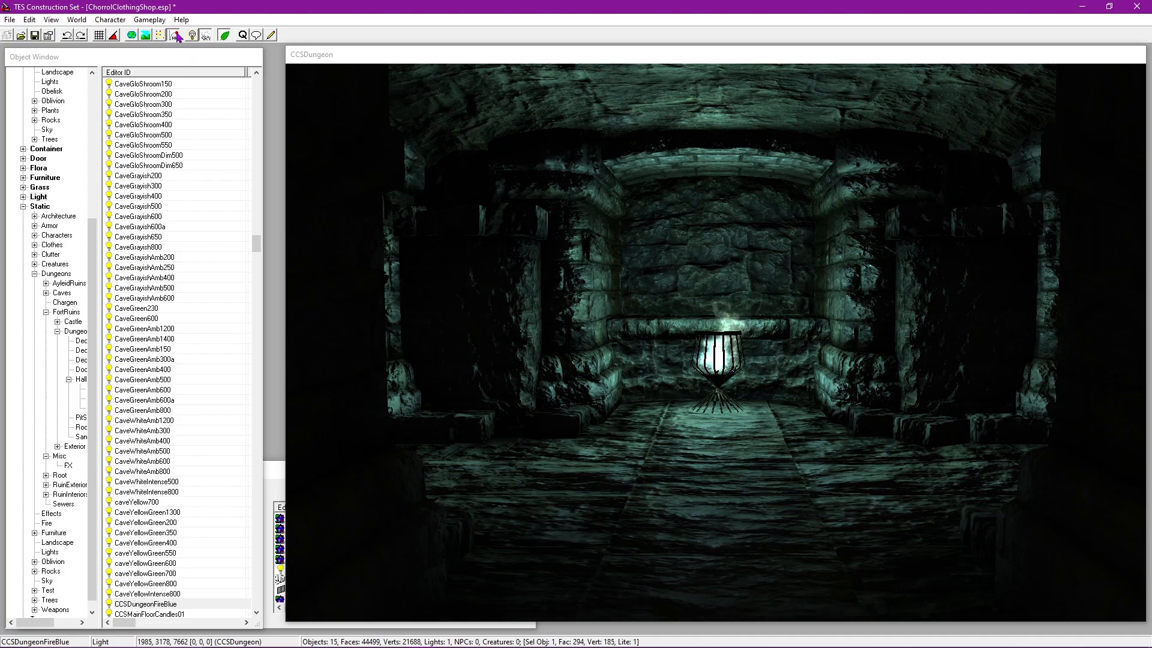
click(179, 37)
click(720, 353)
key(a)
shift+middle_drag(815, 327, 360, 363)
key(a)
shift+middle_drag(683, 421, 656, 406)
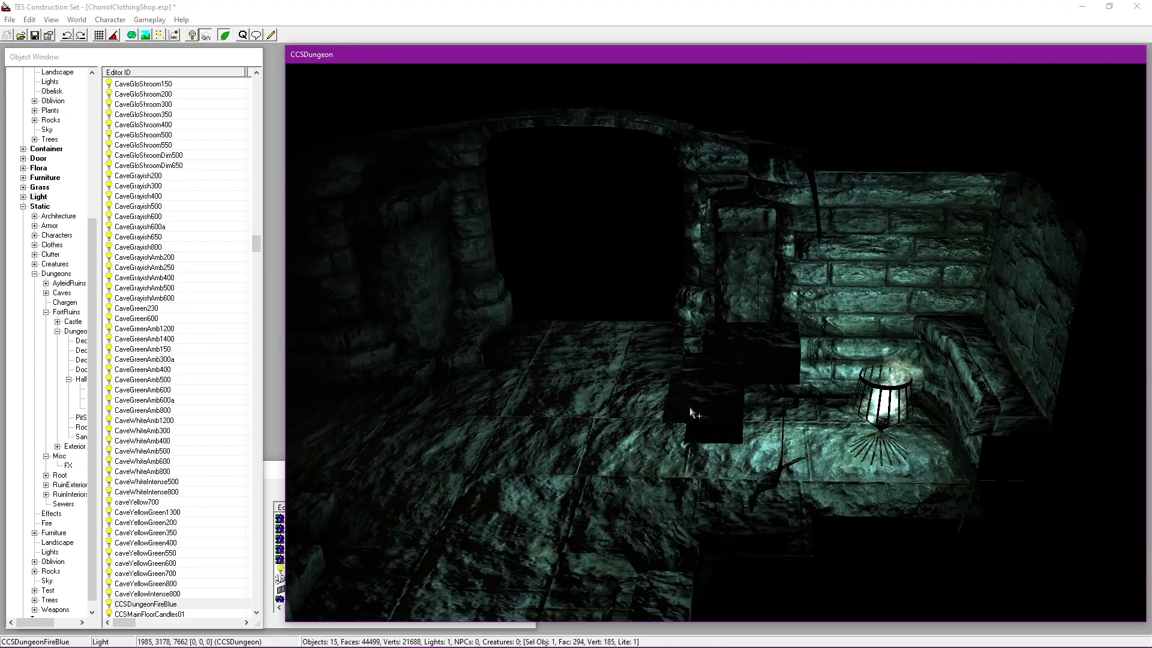
shift+middle_drag(704, 409, 431, 367)
shift+middle_drag(624, 387, 741, 384)
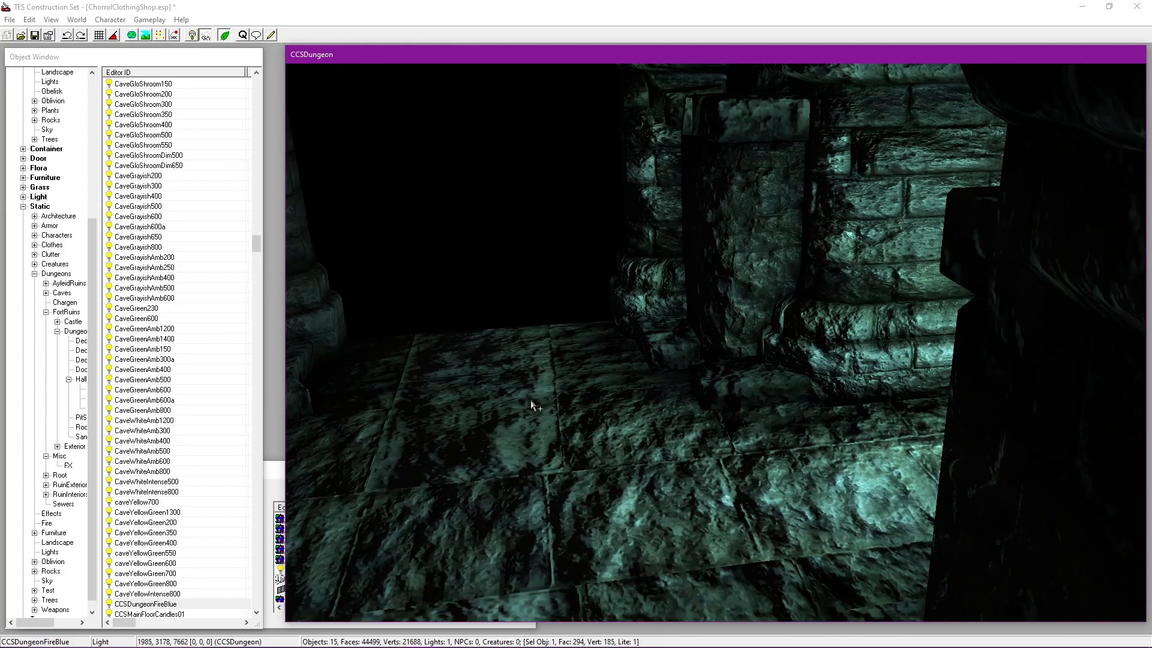
shift+middle_drag(532, 406, 879, 340)
scroll(762, 359, up, 4)
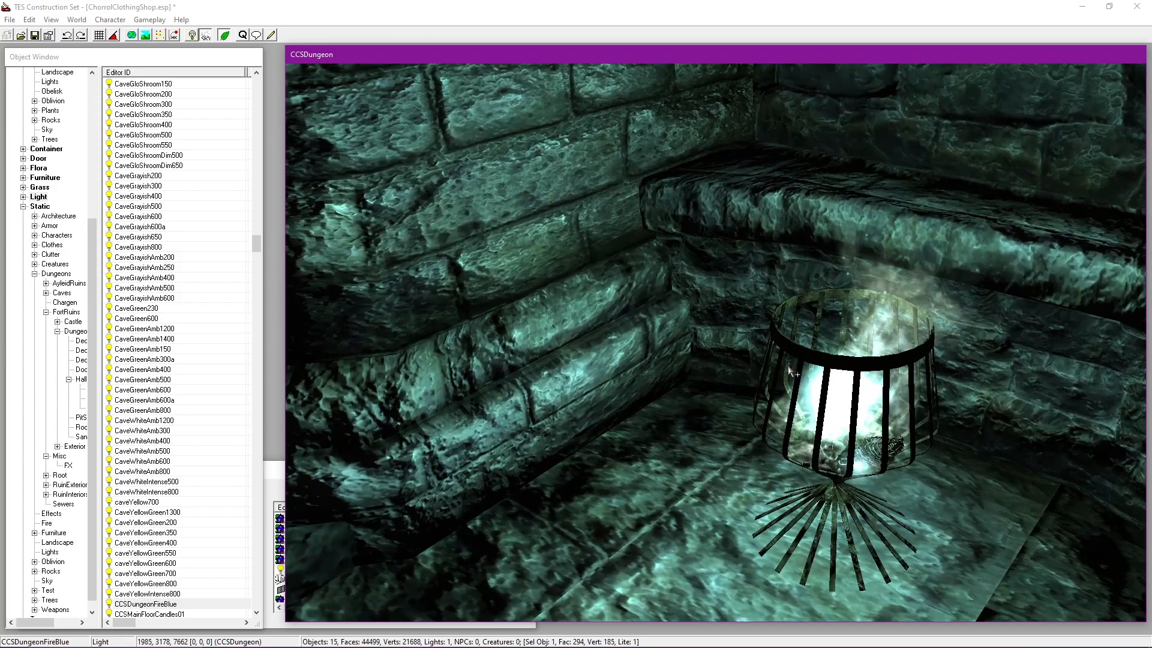
scroll(791, 371, down, 6)
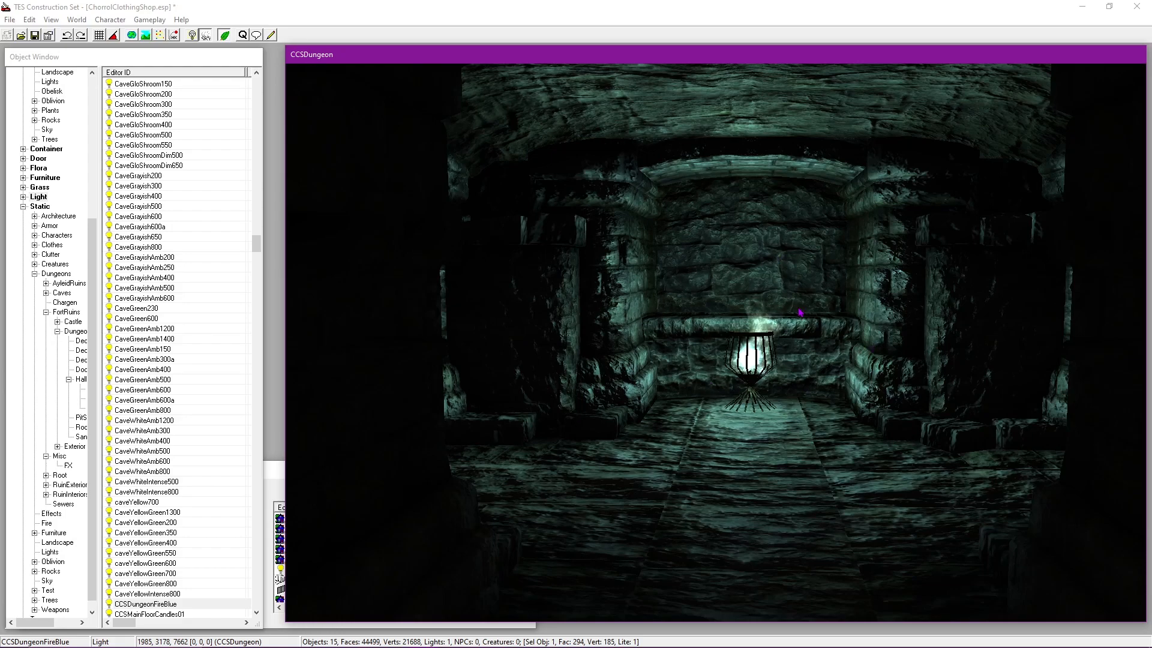
Step: Restore the bright view with the markers shown, and save the plugin
key(a)
shift+middle_drag(800, 312, 787, 319)
scroll(786, 315, up, 5)
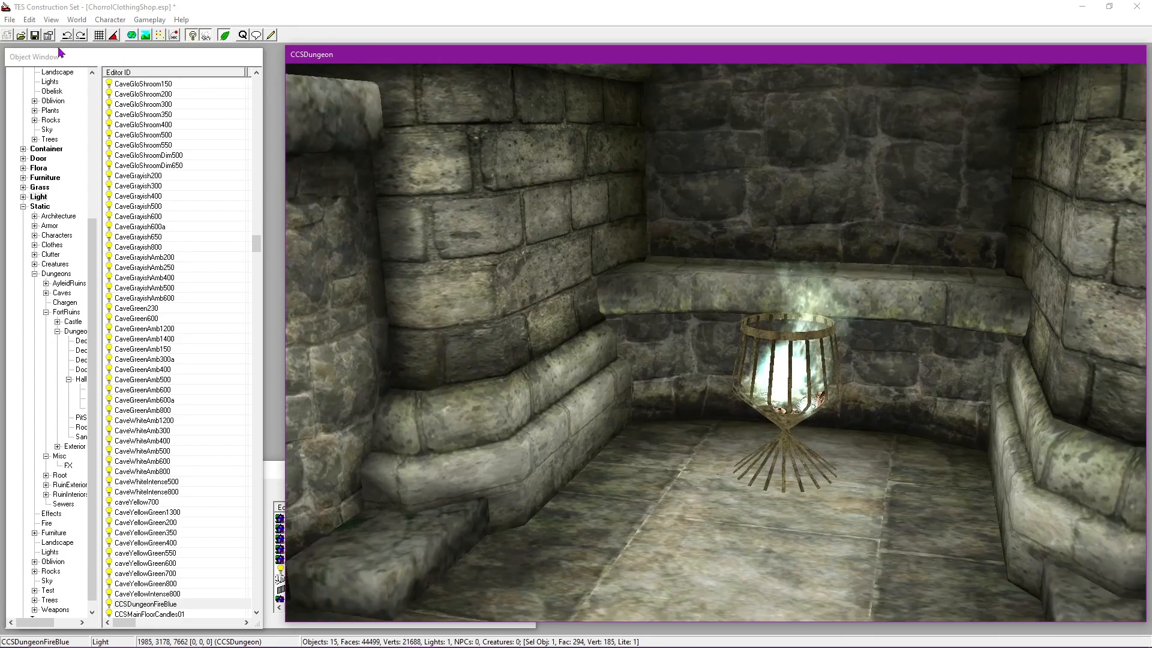
middle_drag(628, 259, 620, 260)
key(m)
click(39, 35)
shift+middle_drag(645, 325, 774, 275)
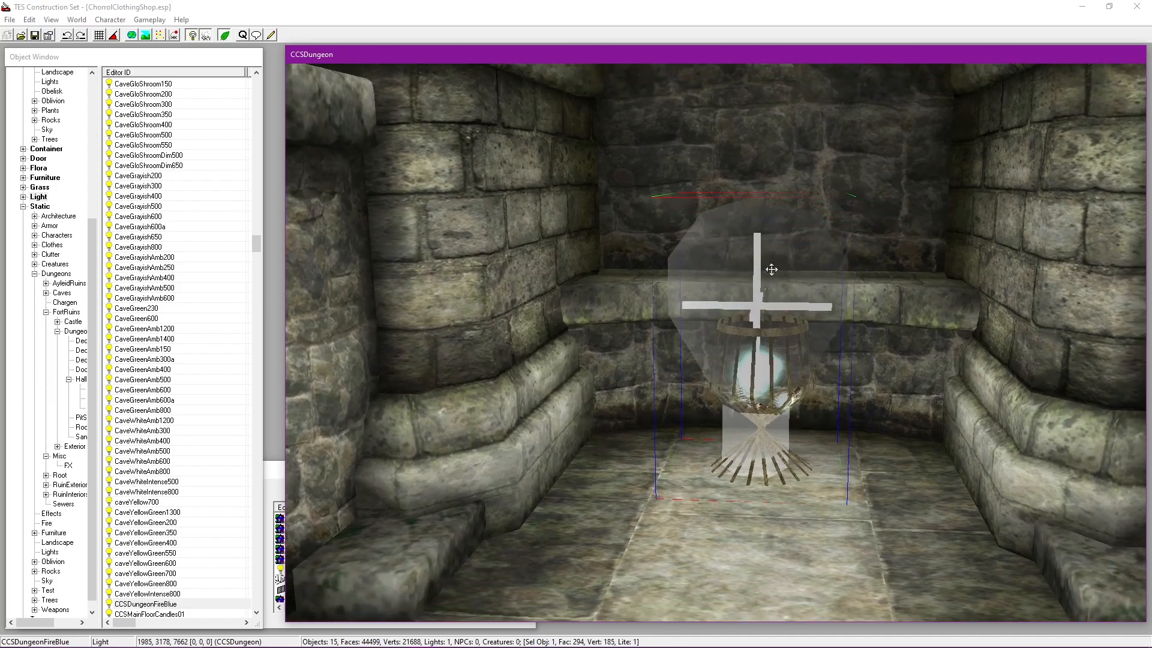
Step: Examine the brazier alcove with the bright view on and off and the markers hidden, from near and far
key(a)
scroll(825, 303, down, 4)
key(m)
mouse_move(826, 304)
shift+middle_down()
mouse_move(864, 251)
mouse_move(826, 348)
mouse_move(856, 269)
mouse_move(780, 326)
mouse_move(568, 231)
shift+middle_up()
key(m)
key(a)
scroll(826, 348, up, 4)
key(m)
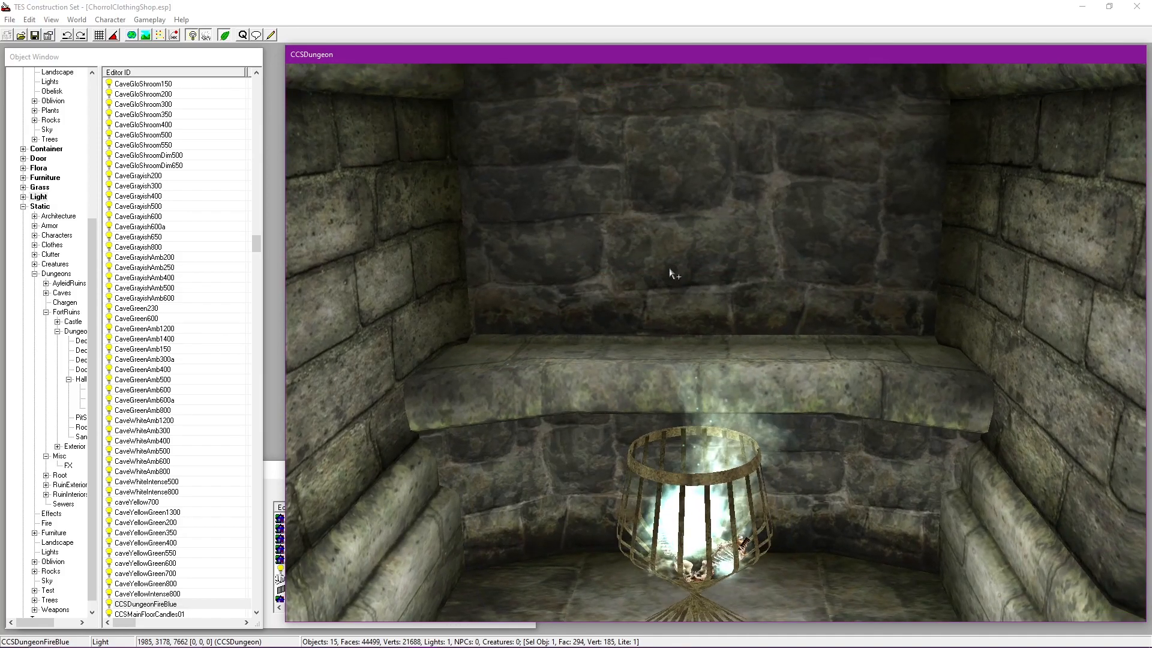
scroll(669, 273, up, 6)
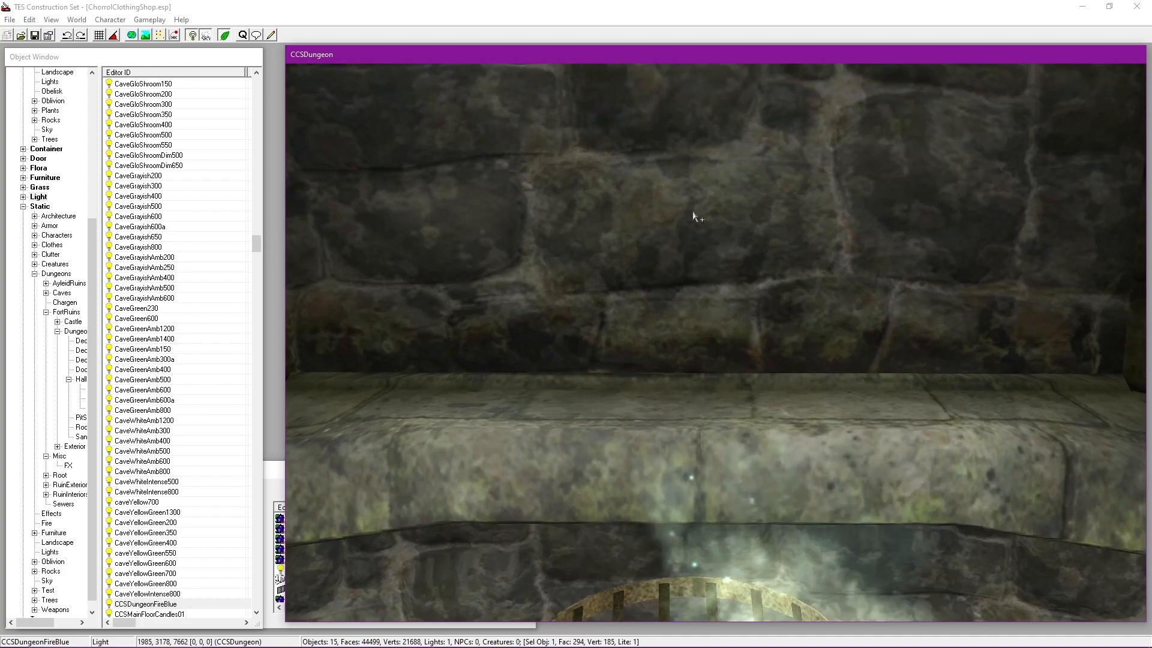
scroll(694, 245, down, 8)
scroll(696, 387, up, 5)
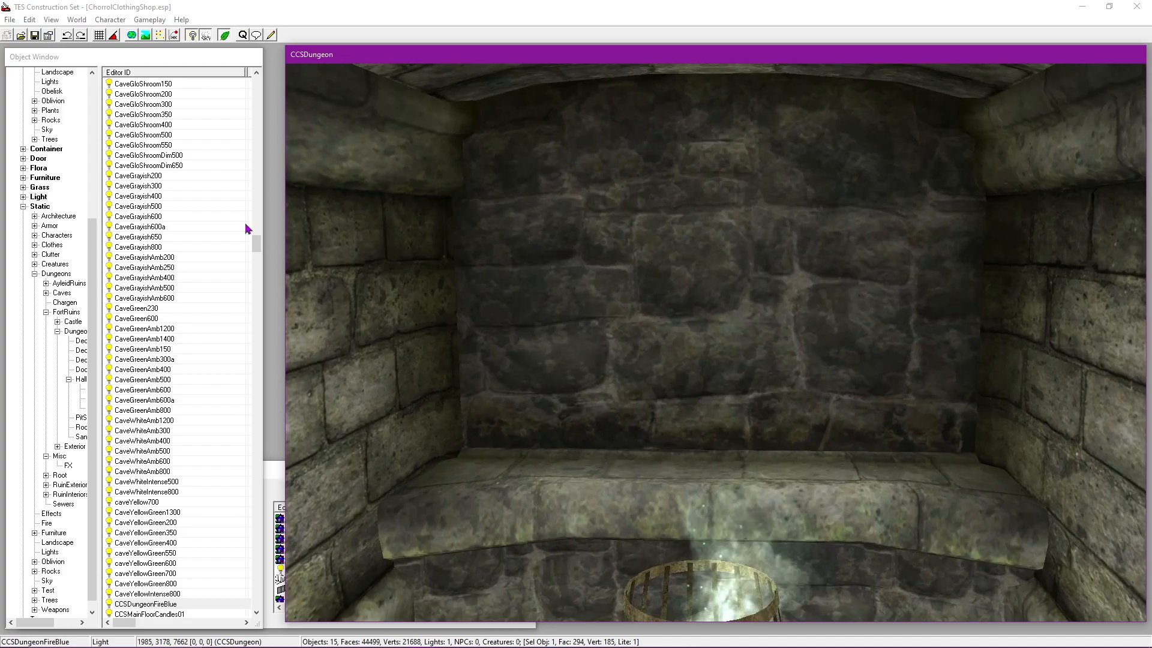
Step: Place a CoffinOpen02 from the dungeon Misc statics in the alcove behind the brazier, at about 1984, 3256, 7716
click(13, 61)
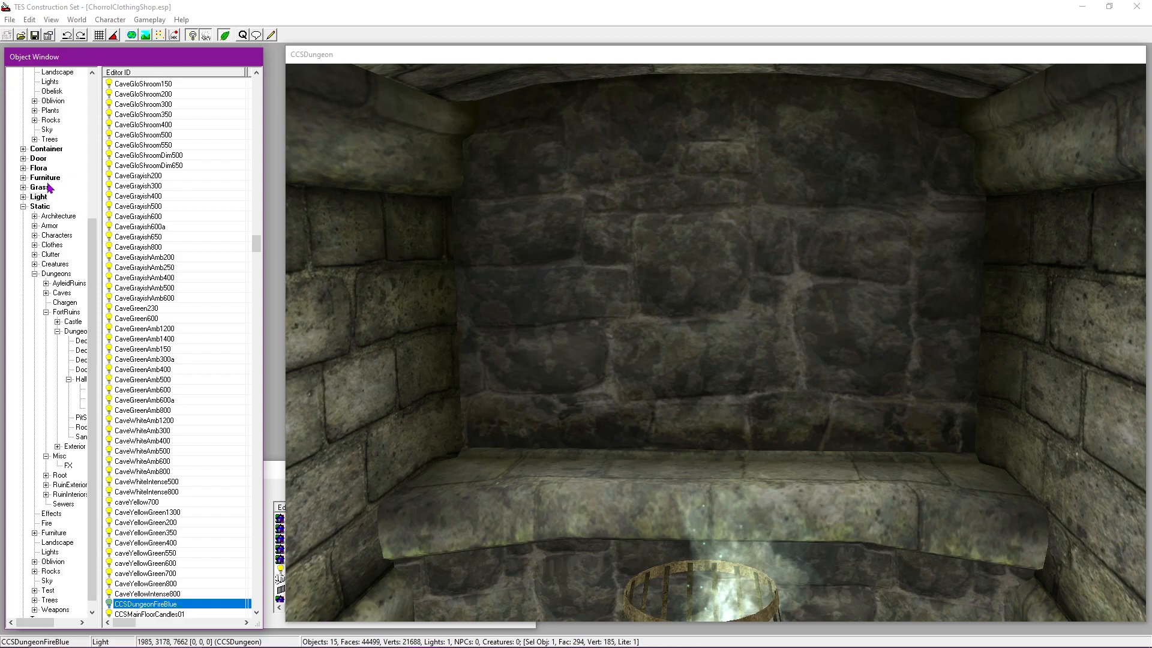
click(59, 457)
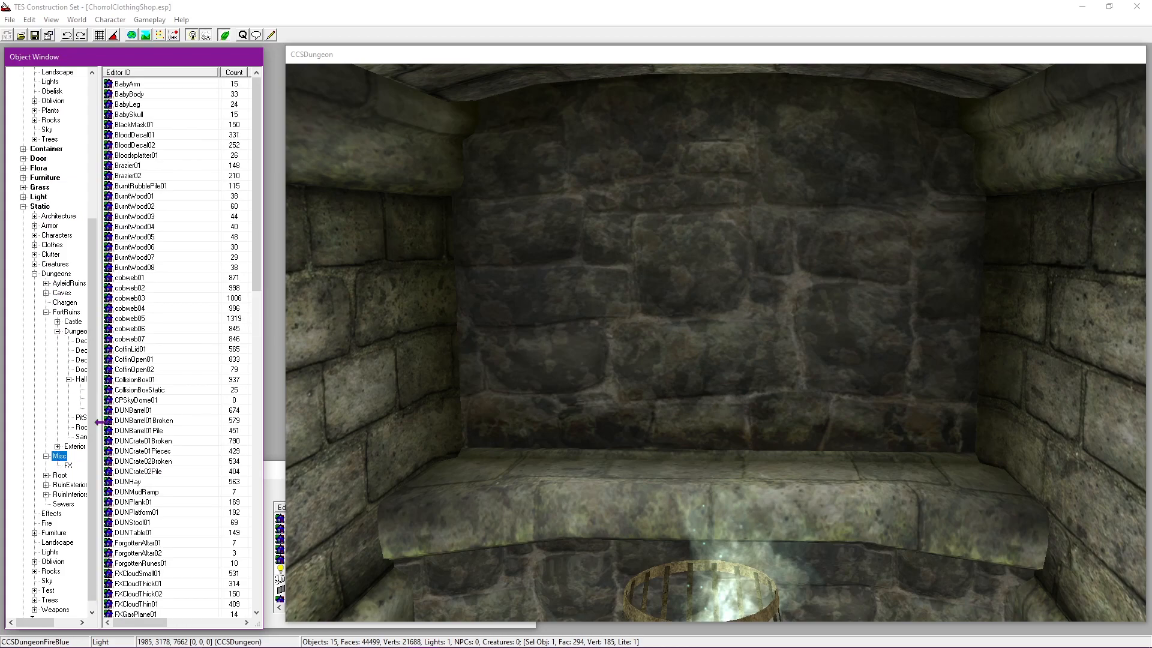
click(188, 295)
click(168, 349)
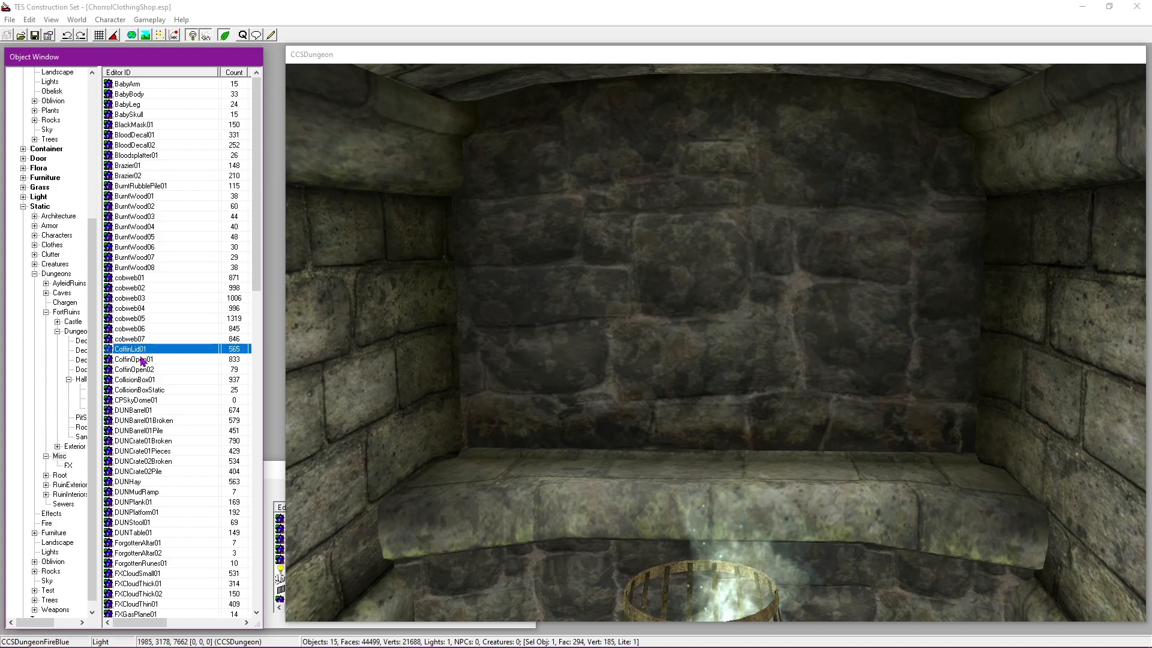
drag(137, 369, 318, 378)
drag(733, 331, 723, 359)
key(shift)
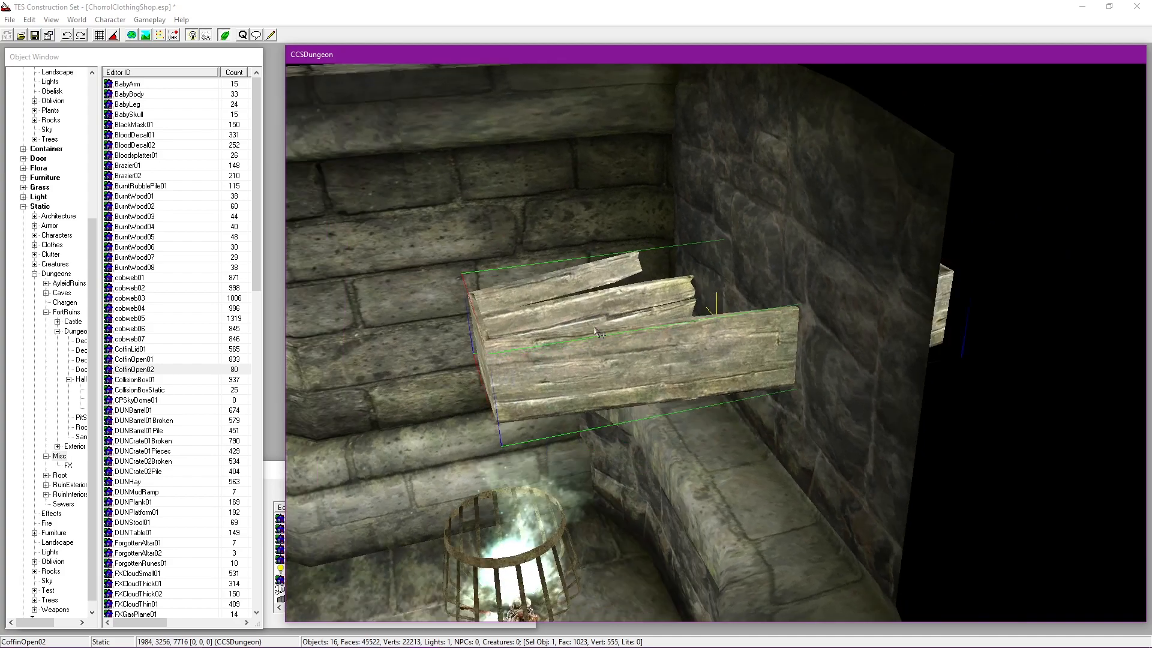
Step: Stand the coffin upright against the alcove's rear wall by setting its X rotation to 275
double_click(597, 332)
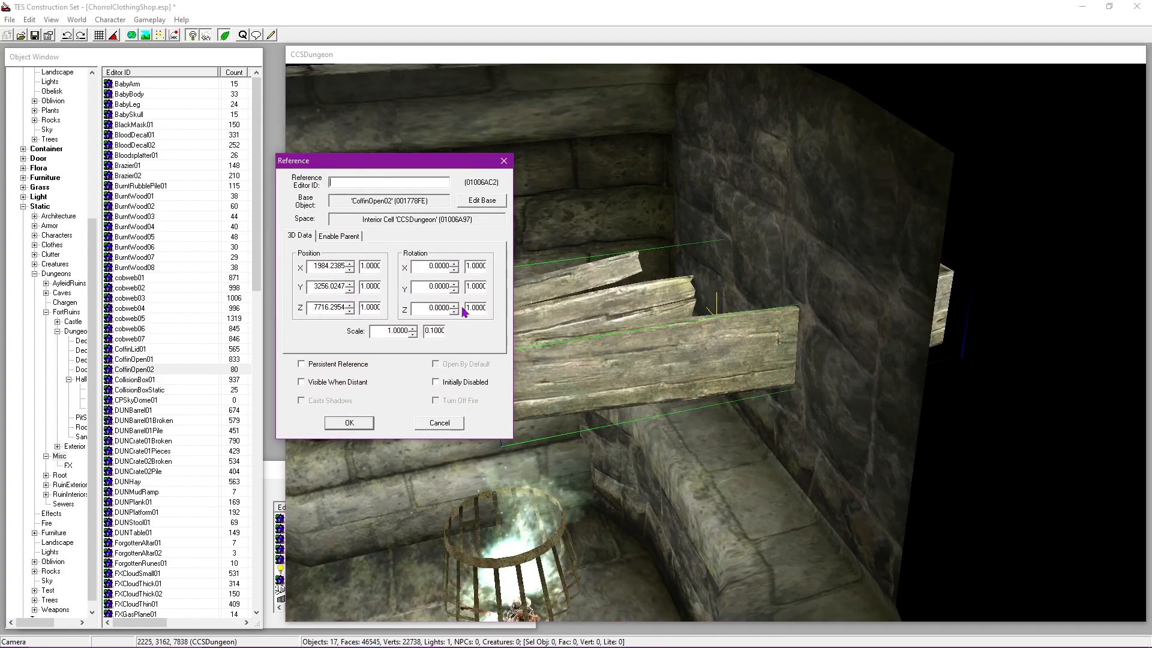
click(454, 291)
click(455, 284)
click(455, 271)
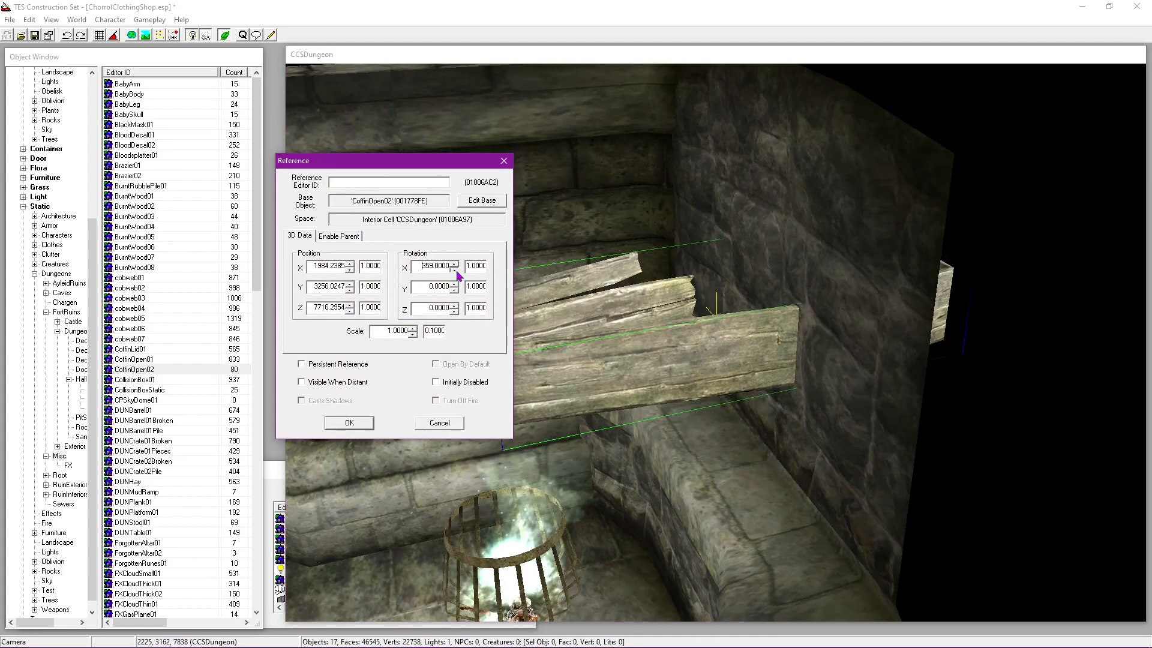
drag(455, 271, 455, 272)
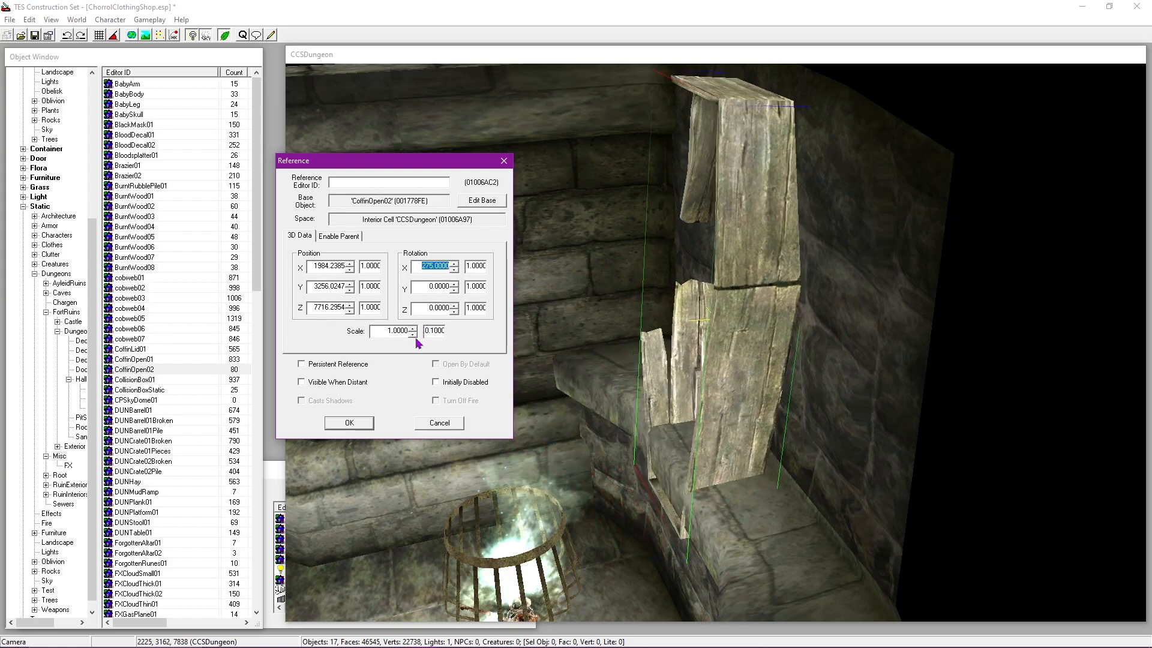
click(450, 431)
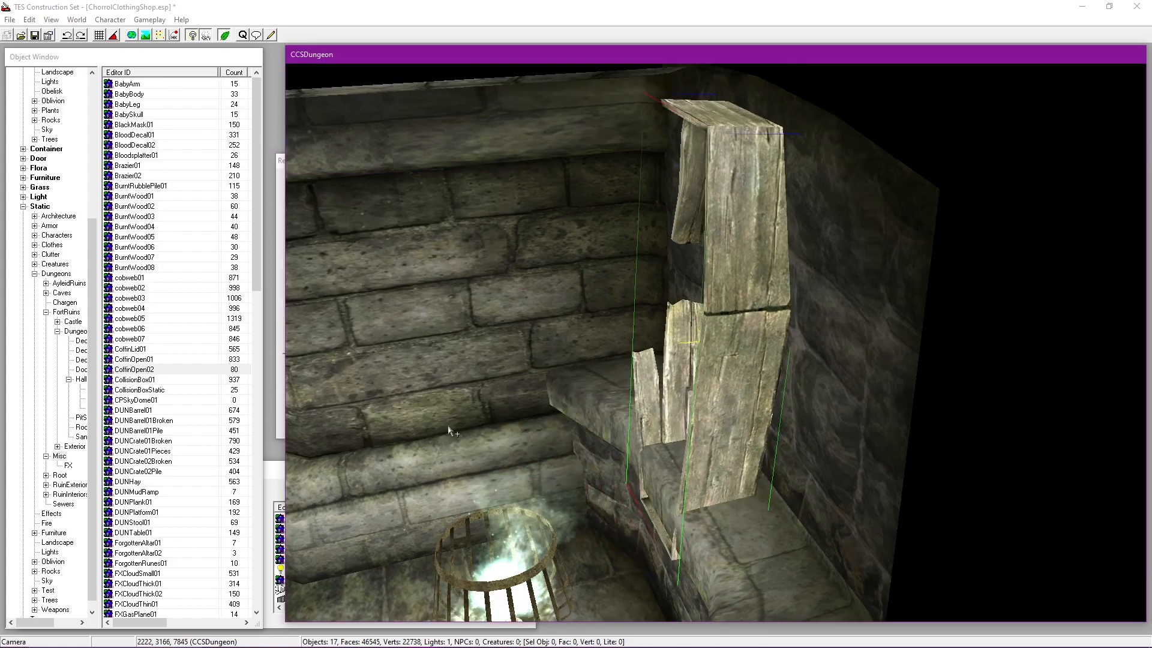
click(279, 417)
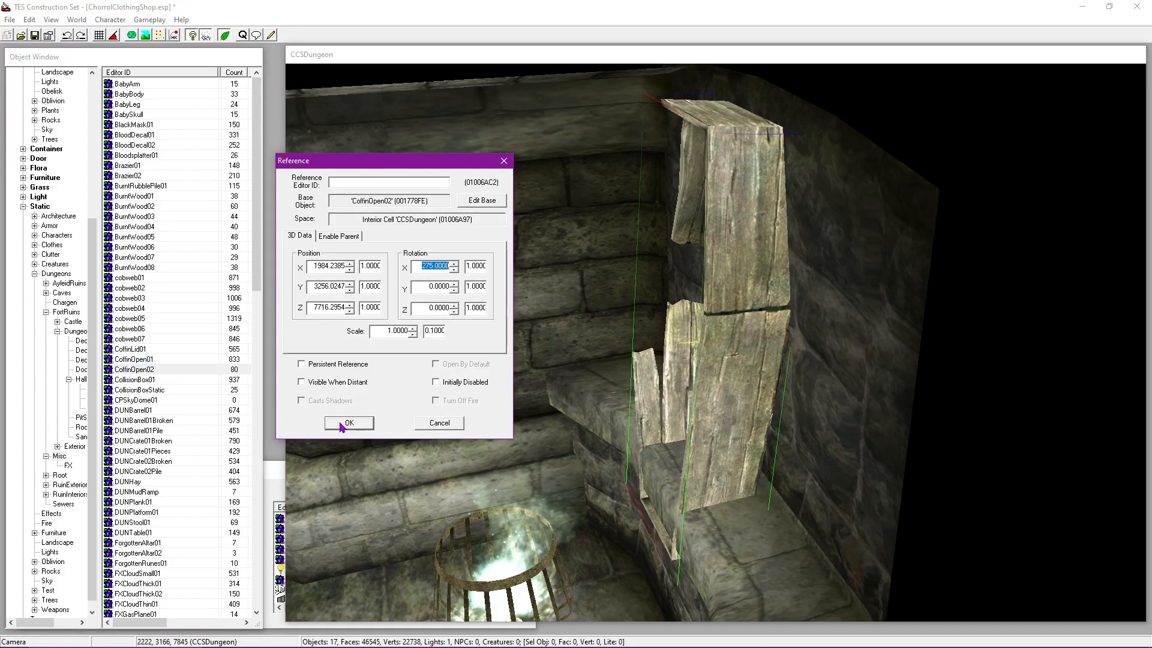
click(348, 422)
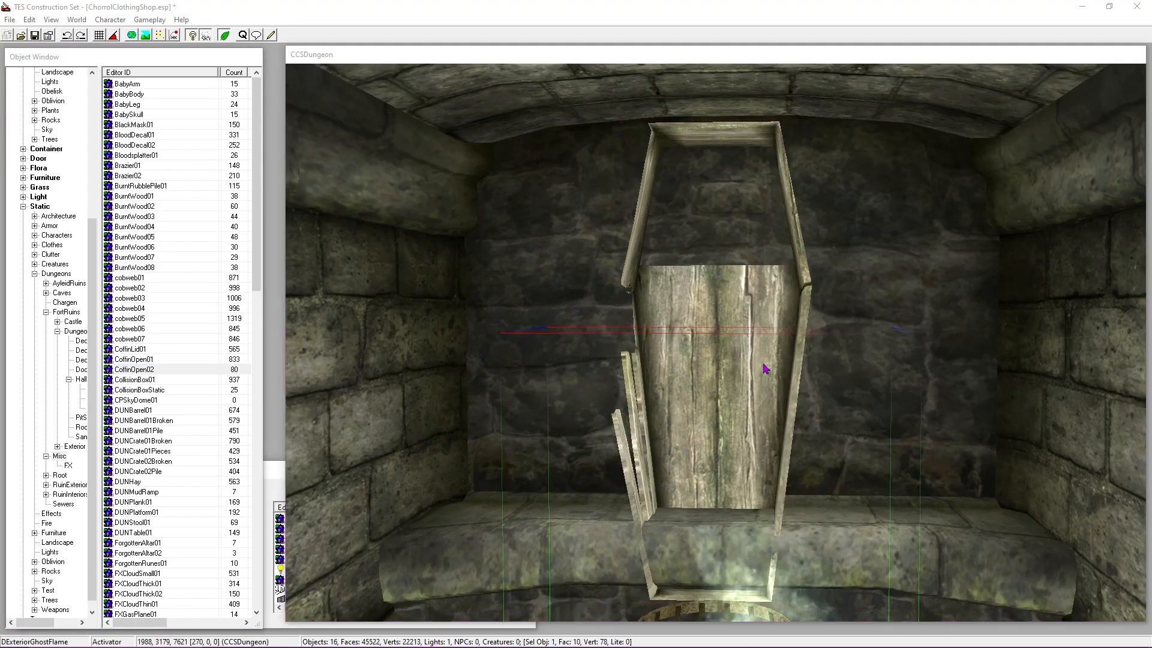
Step: Scale the coffin to 0.8 and raise its Z position to about 7728
double_click(765, 368)
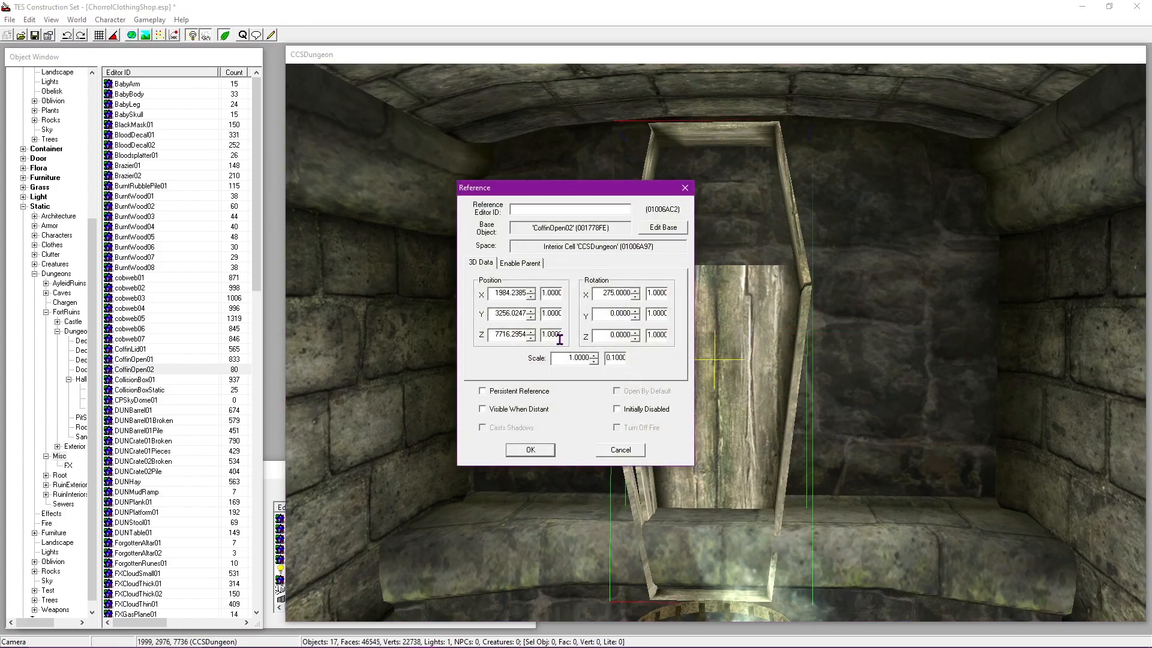
double_click(593, 361)
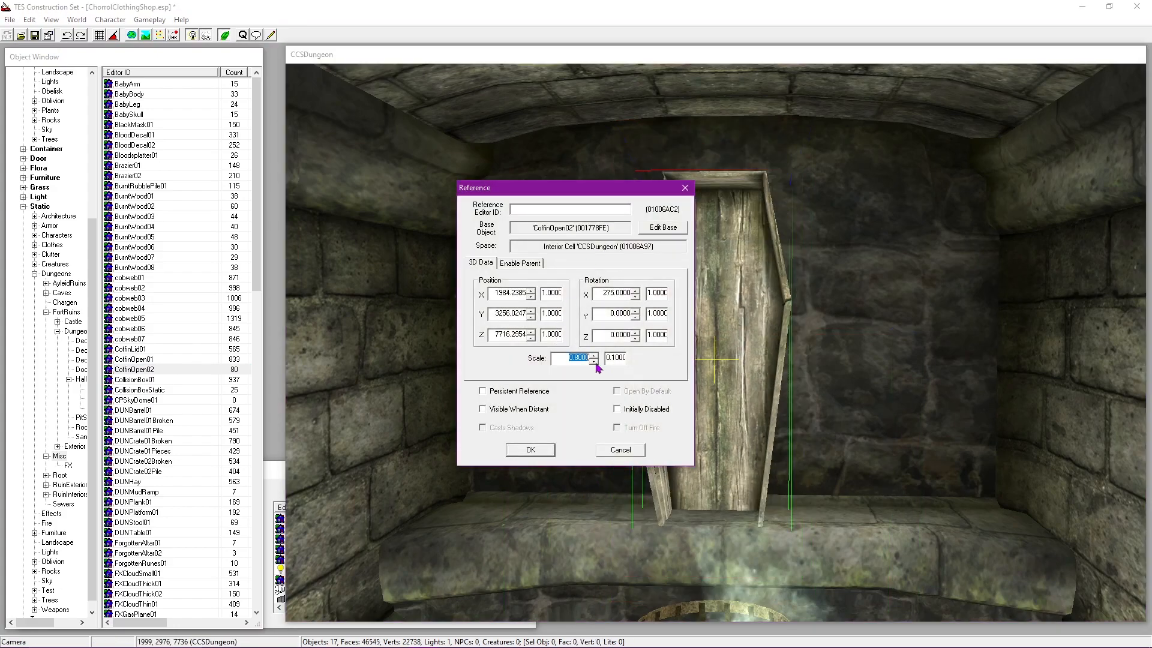
click(531, 332)
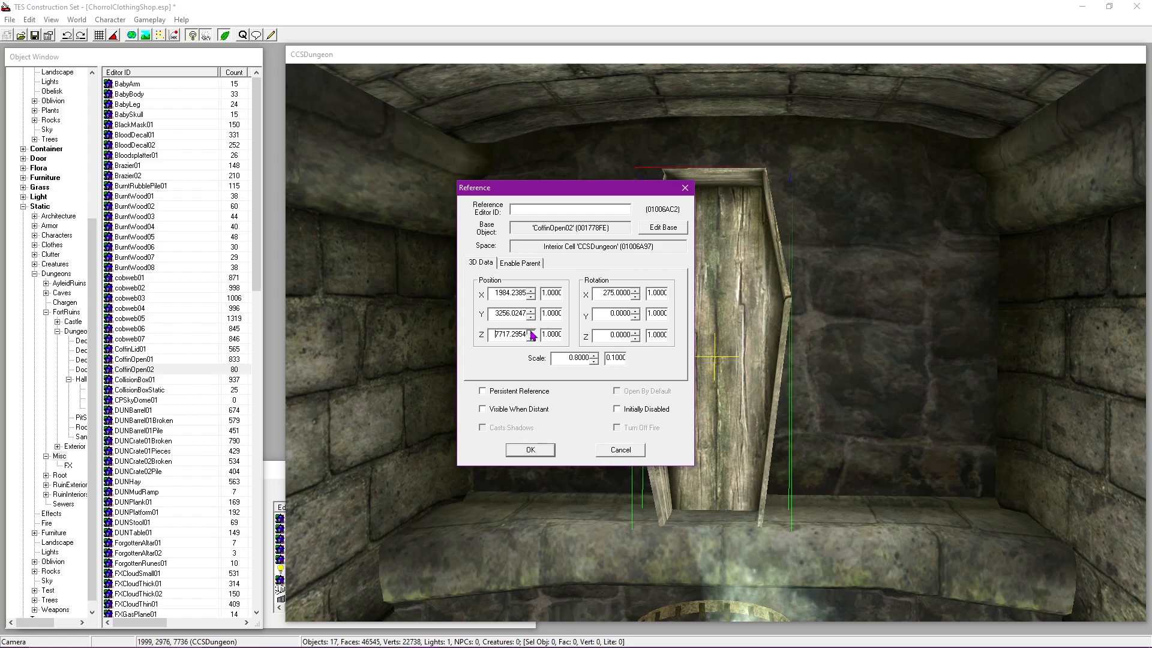
click(531, 450)
Step: Check how the coffin sits on the alcove's ledge and save the plugin
click(744, 351)
click(742, 267)
shift+middle_drag(740, 265, 745, 393)
scroll(744, 318, up, 5)
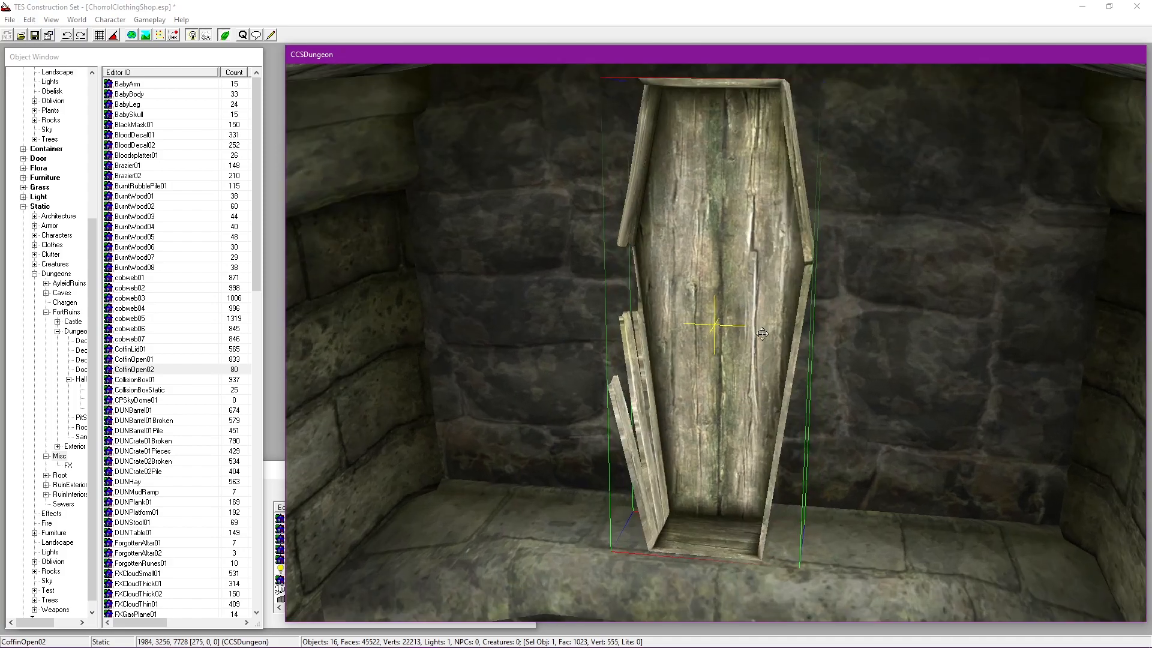
scroll(758, 330, down, 5)
shift+middle_drag(796, 275, 657, 213)
click(34, 36)
Step: Copy the X position 1988 and Y position 3233 from the RFNAlcoveAddOn01 piece to the coffin
double_click(562, 250)
drag(527, 185, 128, 46)
double_click(697, 171)
drag(528, 185, 206, 288)
drag(91, 149, 206, 233)
key(ctrl+c)
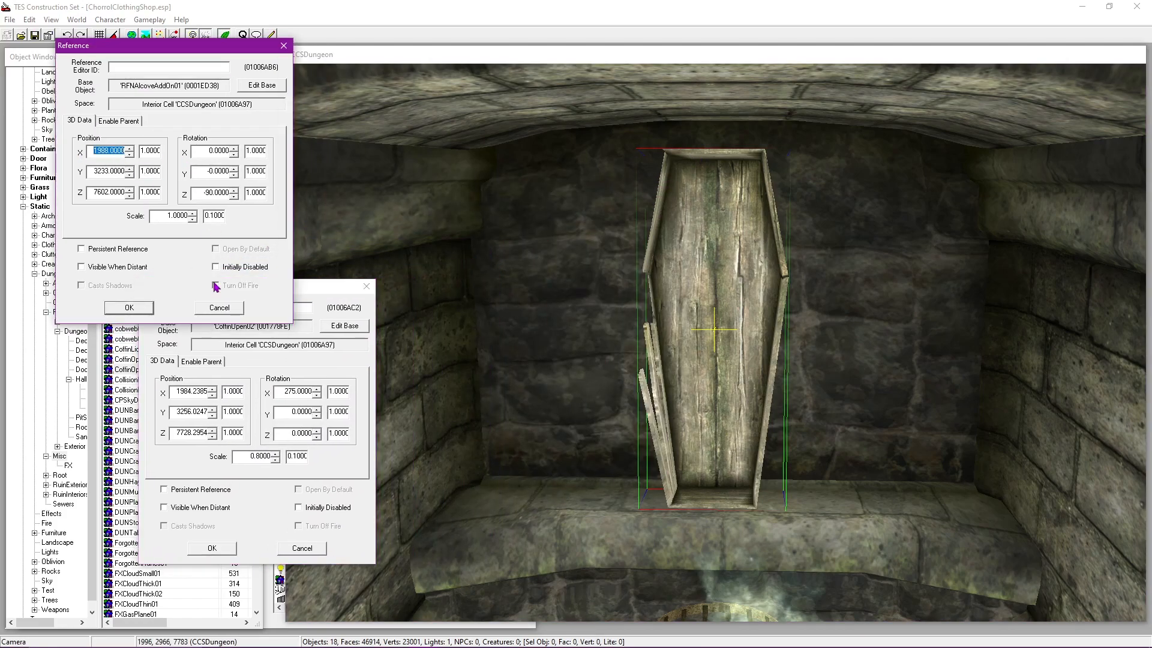
drag(171, 391, 258, 388)
key(ctrl+v)
drag(91, 173, 181, 181)
key(ctrl+c)
click(167, 413)
drag(170, 416, 217, 420)
key(ctrl+v)
click(201, 548)
click(129, 307)
Step: Shift the coffin along the Y axis back toward the alcove's rear wall
click(547, 379)
shift+middle_drag(548, 380, 618, 391)
click(510, 384)
shift+middle_drag(510, 384, 696, 288)
double_click(696, 287)
drag(637, 188, 410, 191)
click(303, 320)
click(303, 314)
click(302, 453)
Step: Fine-tune the coffin's Y position to 3254 against the rear wall and save the plugin
middle_drag(684, 235, 688, 312)
double_click(688, 312)
click(531, 310)
click(530, 309)
click(530, 310)
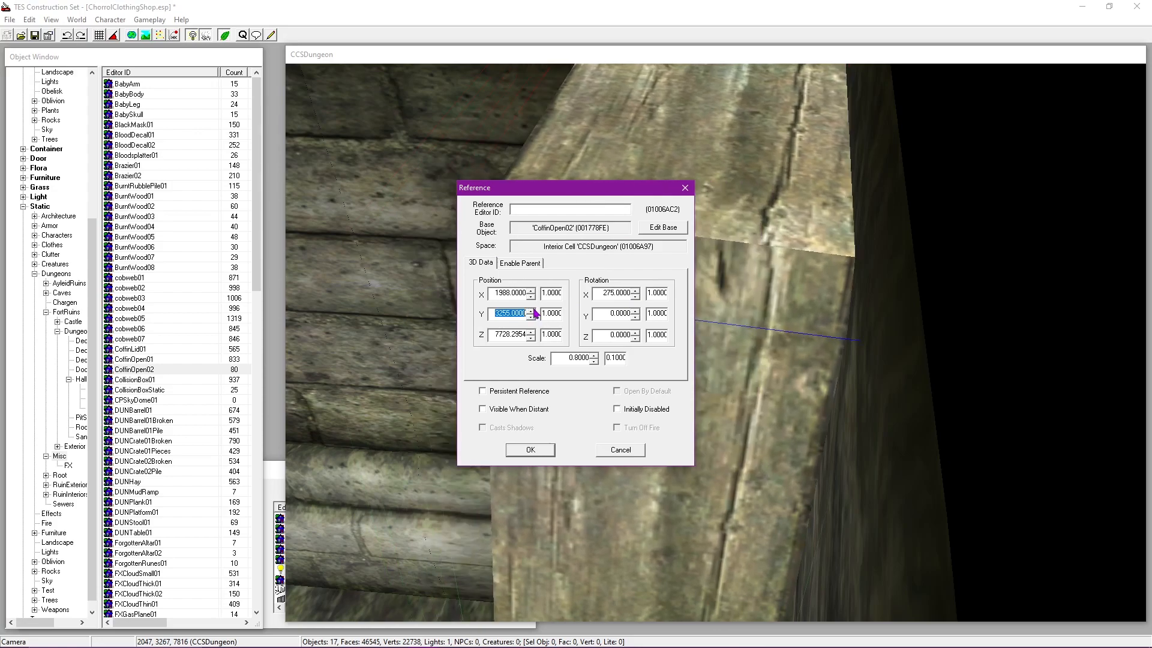
click(530, 318)
click(542, 449)
middle_drag(682, 326, 101, 62)
click(33, 38)
Step: Lower the coffin onto the alcove's ledge, to a Z position of about 7726
shift+middle_drag(414, 282, 821, 311)
drag(820, 311, 825, 325)
shift+middle_drag(839, 249, 528, 477)
Step: Inspect the gap between the coffin's back and the wall, and set the coffin's Y position to 3255
middle_drag(720, 214, 707, 360)
scroll(702, 258, up, 5)
shift+middle_drag(701, 258, 697, 278)
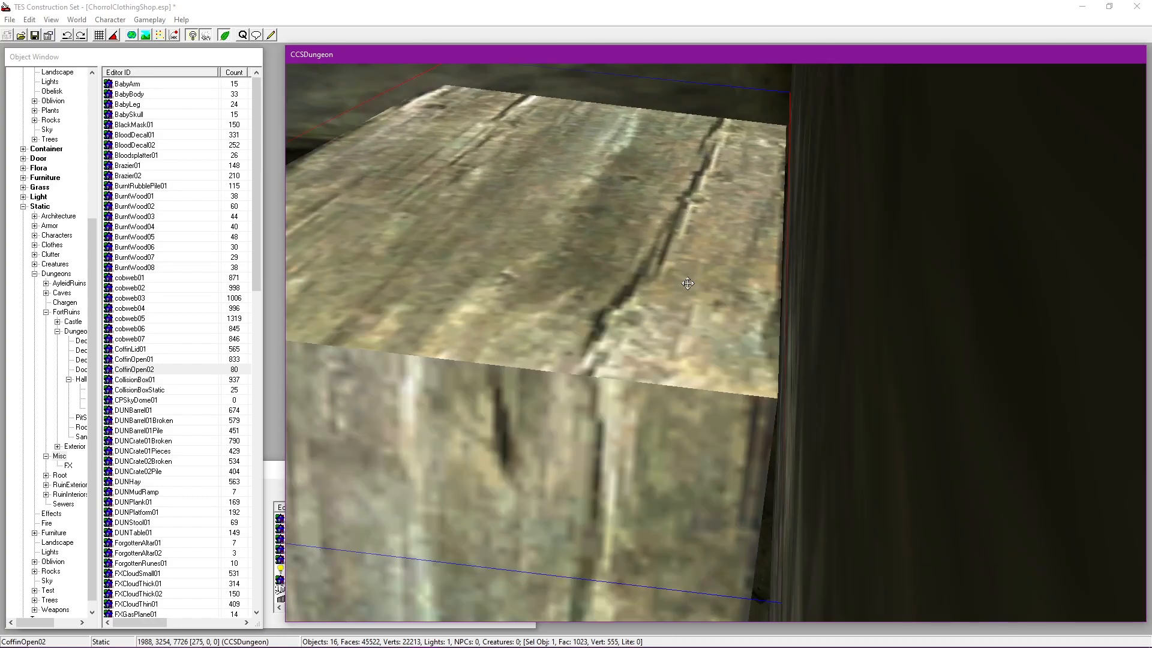
shift+middle_drag(706, 283, 706, 272)
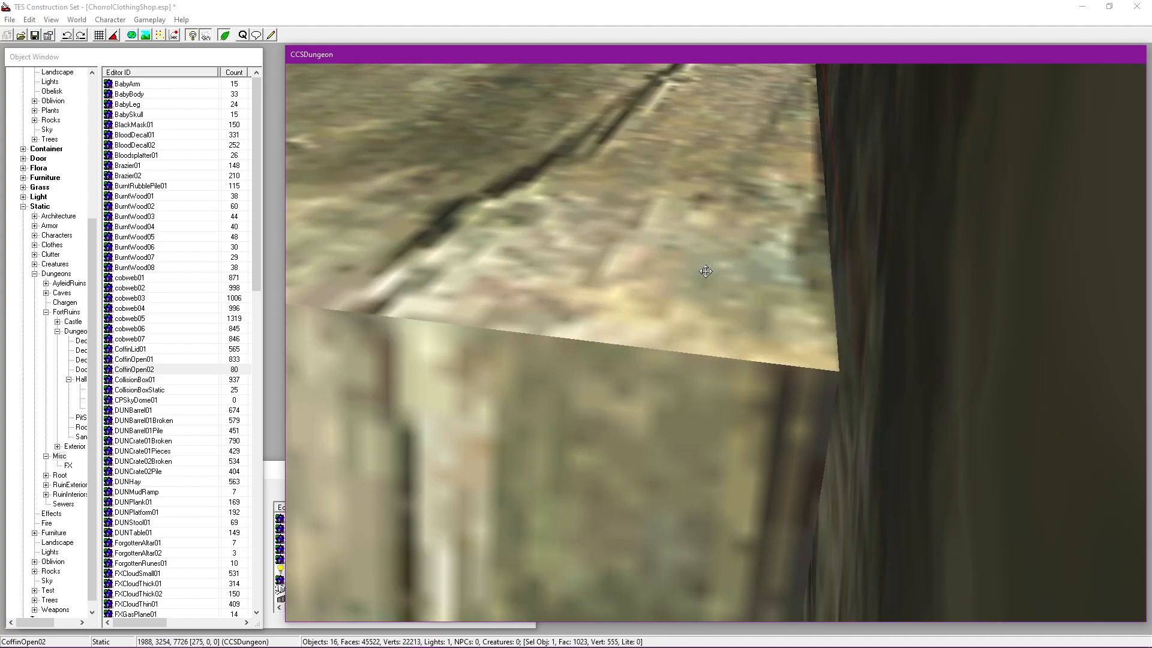
double_click(707, 273)
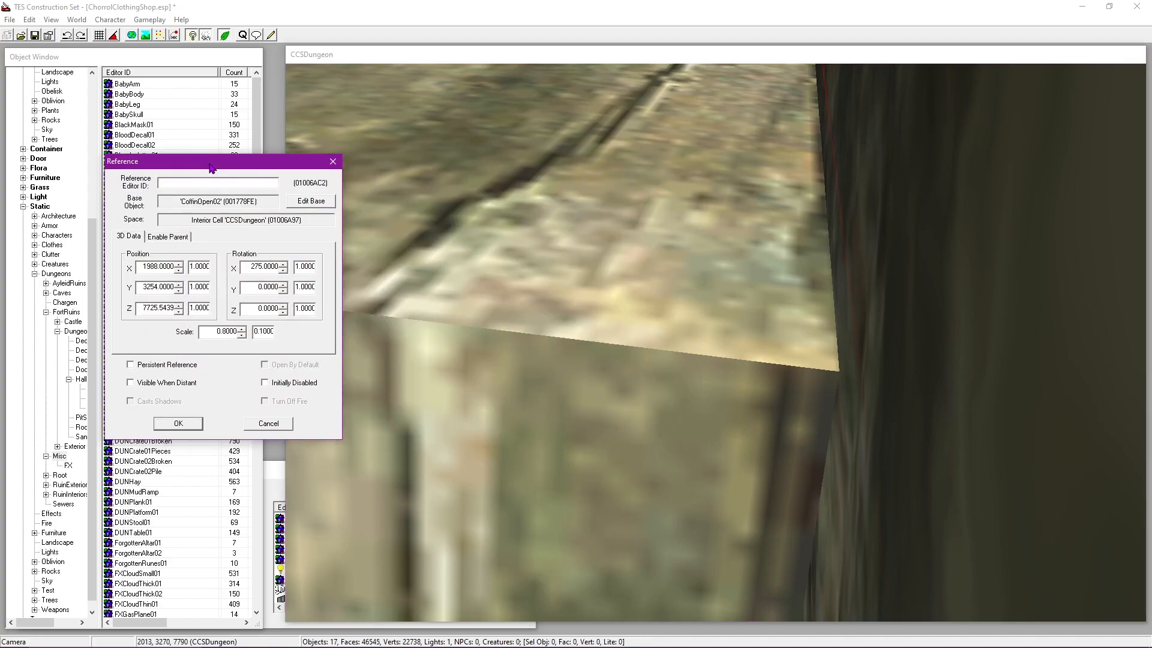
click(175, 264)
click(160, 284)
key(BackSpace)
text(5)
click(160, 308)
click(175, 428)
Step: Save the plugin and preview the alcove with the bright view briefly turned off
shift+middle_drag(581, 293, 666, 254)
scroll(538, 222, down, 4)
shift+middle_drag(539, 222, 579, 221)
click(36, 35)
shift+middle_drag(681, 303, 728, 364)
scroll(726, 364, down, 5)
key(a)
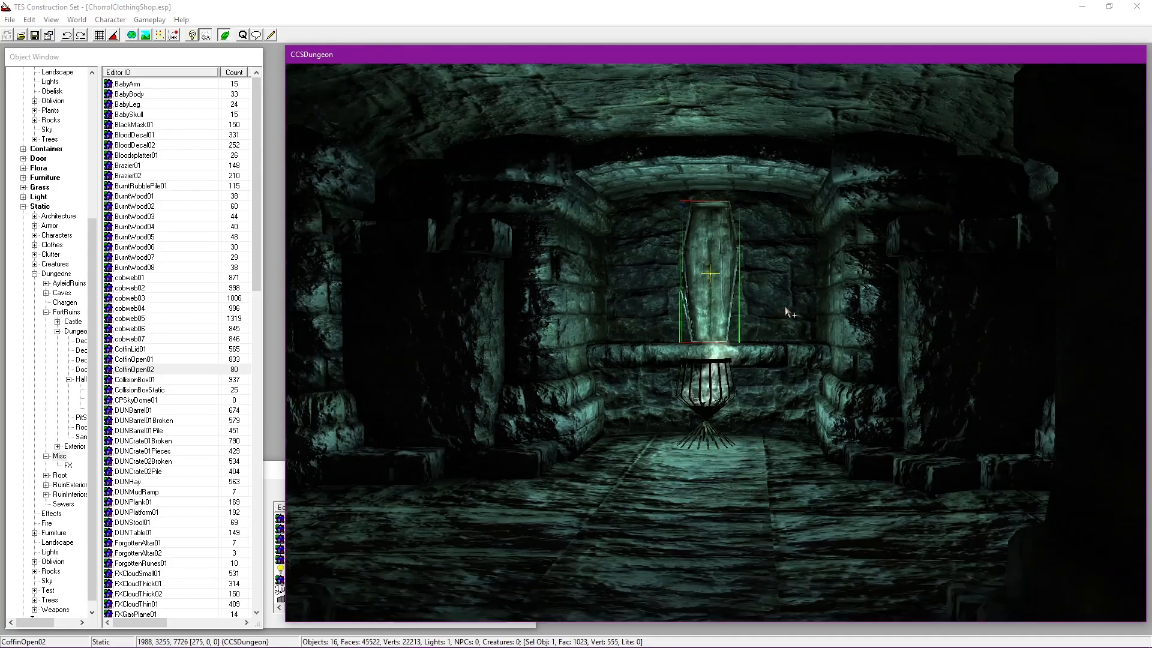
key(a)
Step: Examine the open coffin from the front and above, including its broken side boards and its inner base
scroll(738, 276, up, 6)
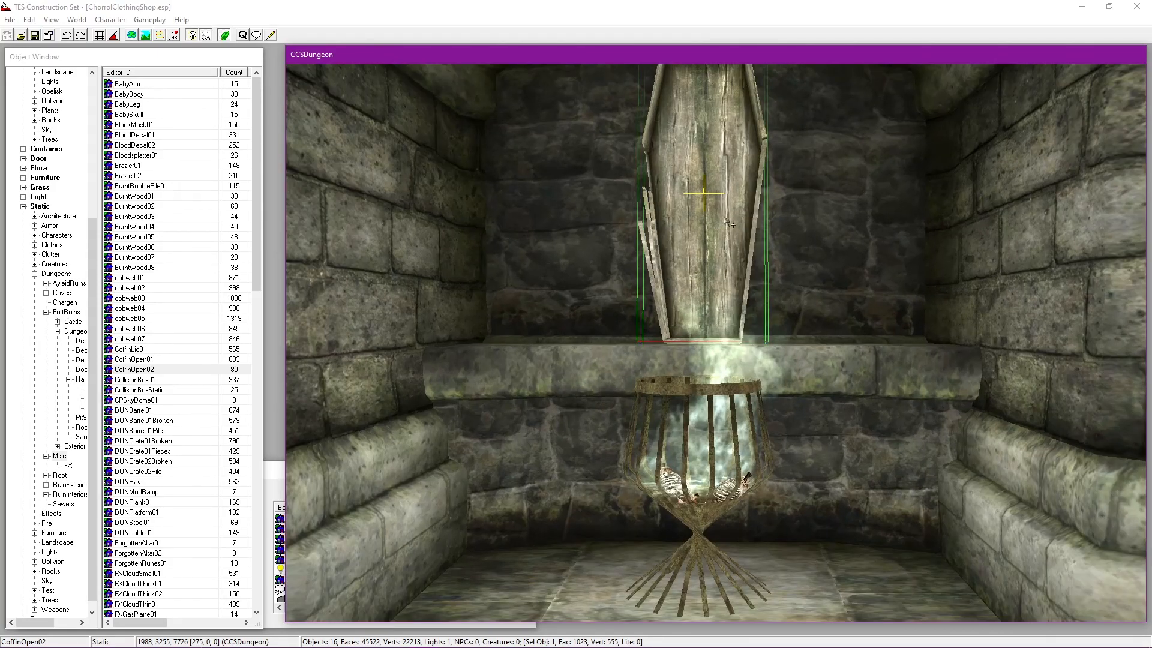
scroll(734, 266, up, 3)
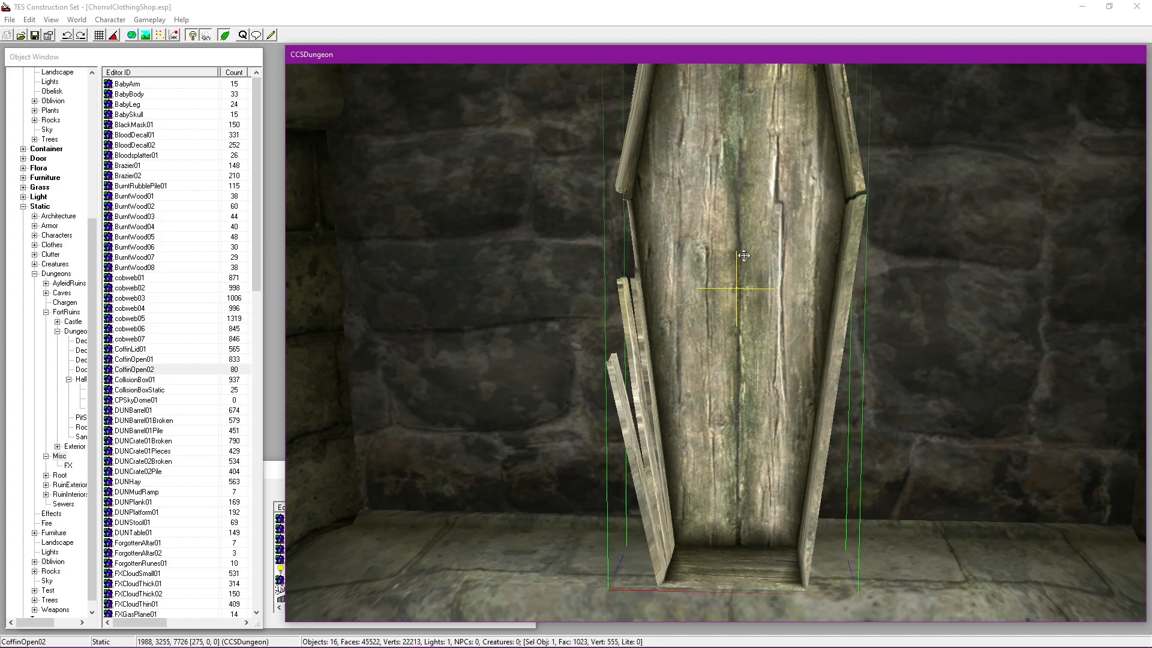
scroll(778, 250, down, 5)
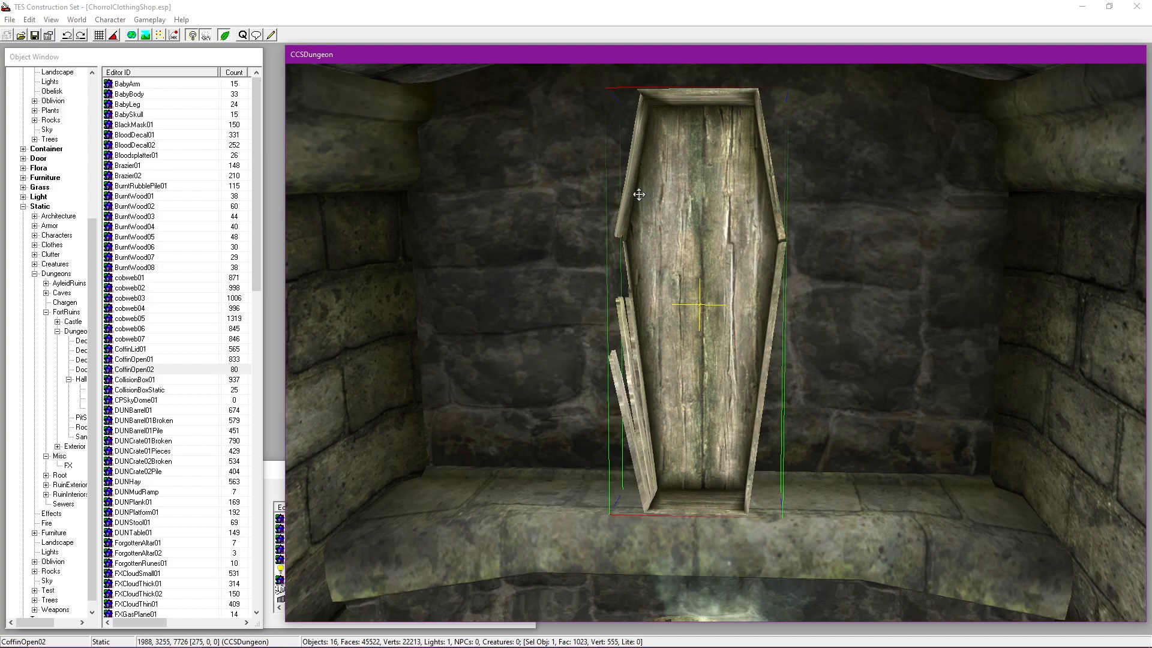
scroll(740, 351, up, 3)
middle_drag(727, 290, 729, 366)
scroll(720, 394, up, 2)
middle_drag(712, 416, 738, 371)
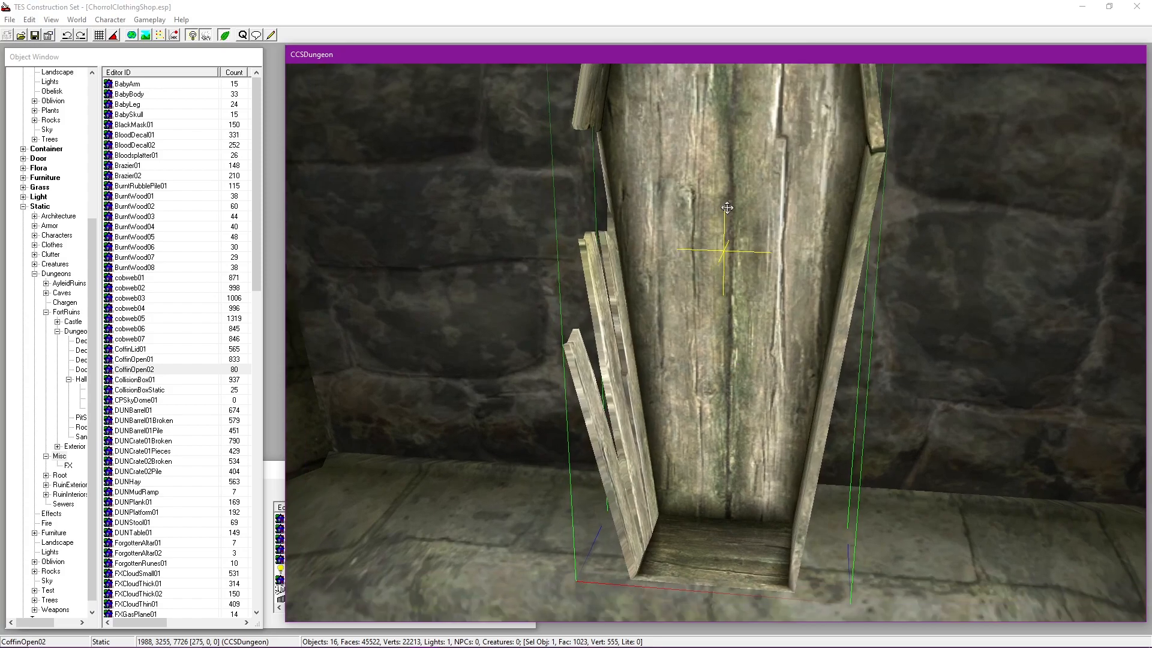
click(19, 58)
scroll(702, 297, up, 3)
middle_drag(690, 346, 737, 424)
scroll(742, 272, down, 2)
scroll(735, 274, up, 2)
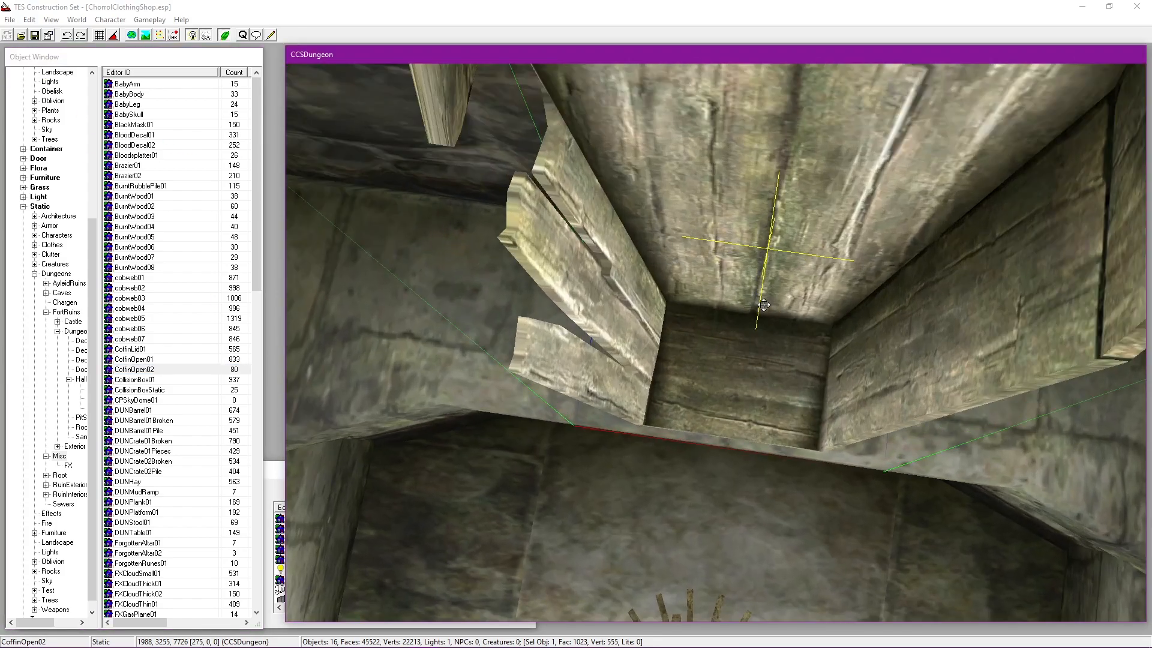
middle_drag(761, 300, 723, 306)
scroll(762, 306, up, 1)
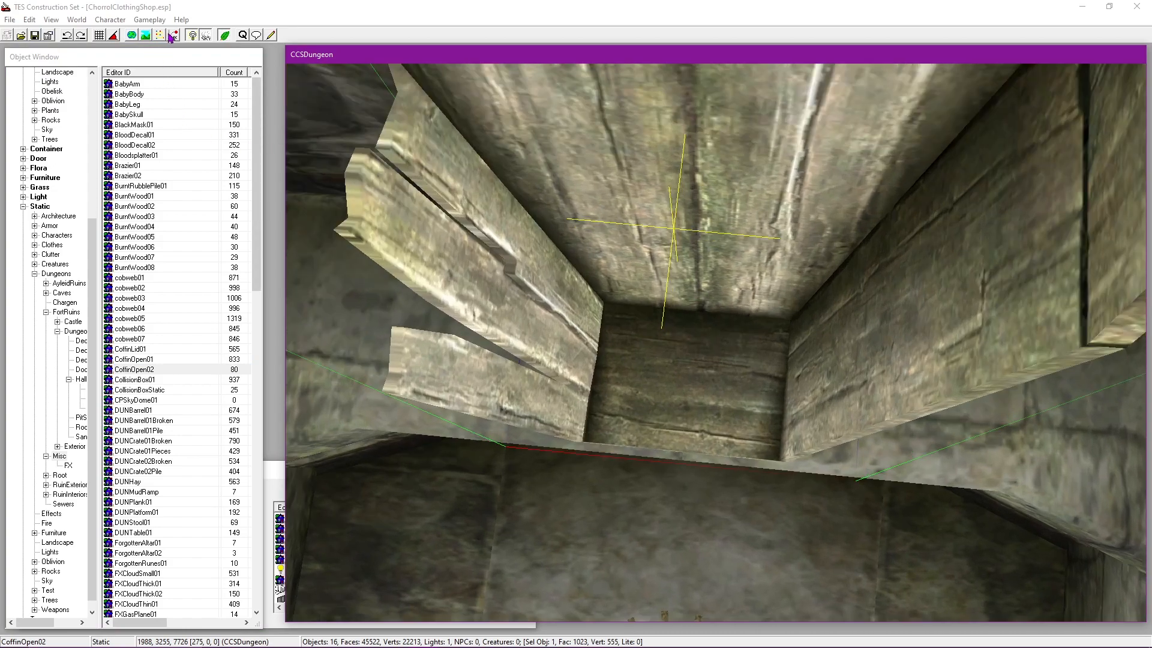
click(162, 48)
click(17, 60)
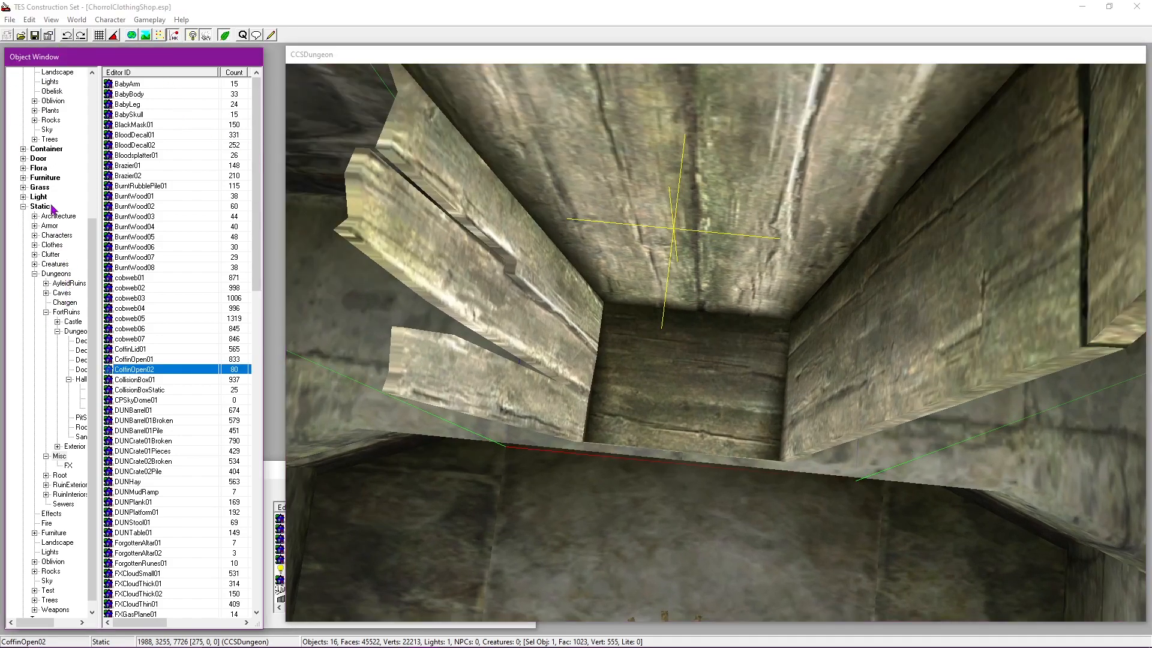
scroll(51, 221, up, 7)
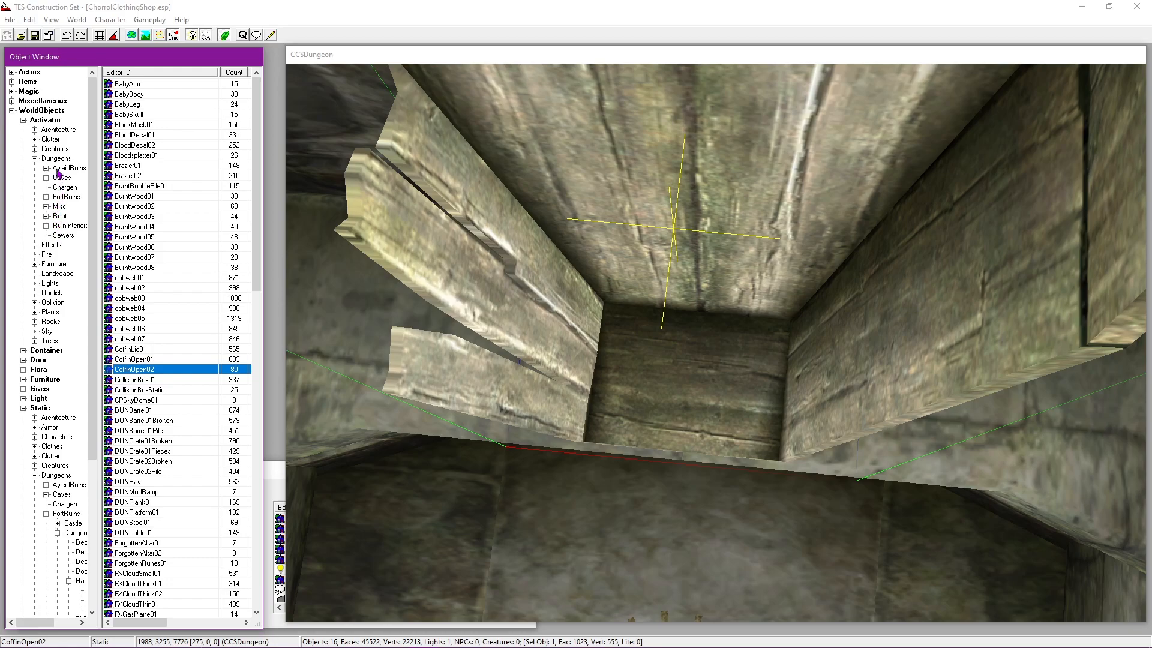
click(178, 36)
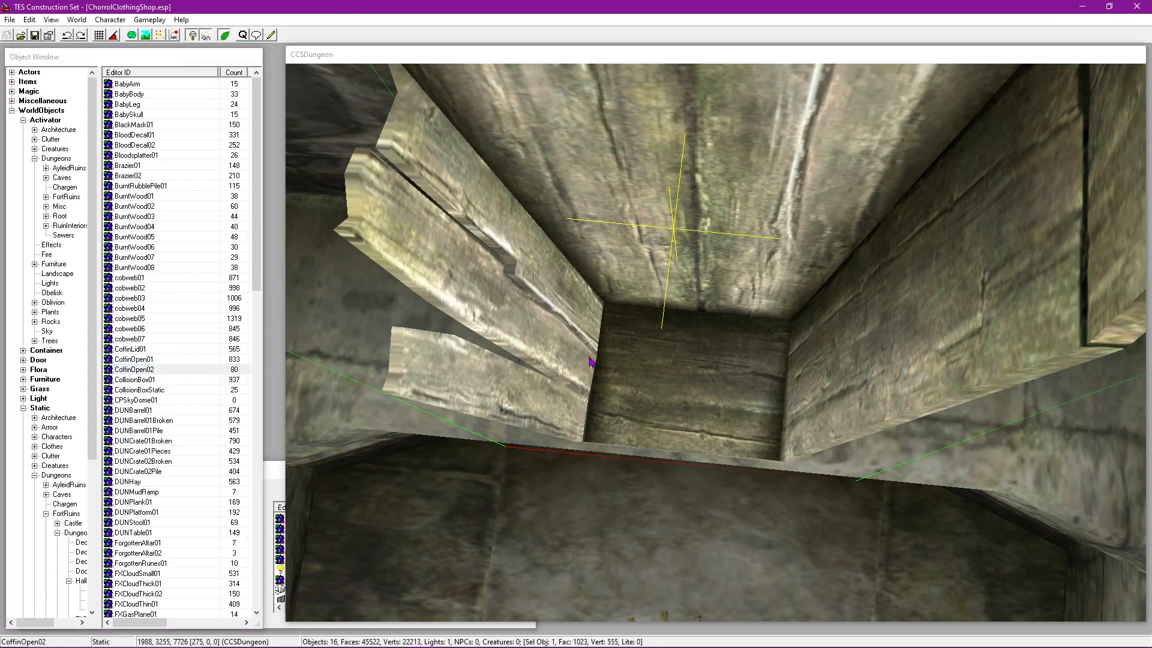
scroll(600, 364, down, 4)
click(625, 383)
shift+middle_drag(625, 383, 757, 375)
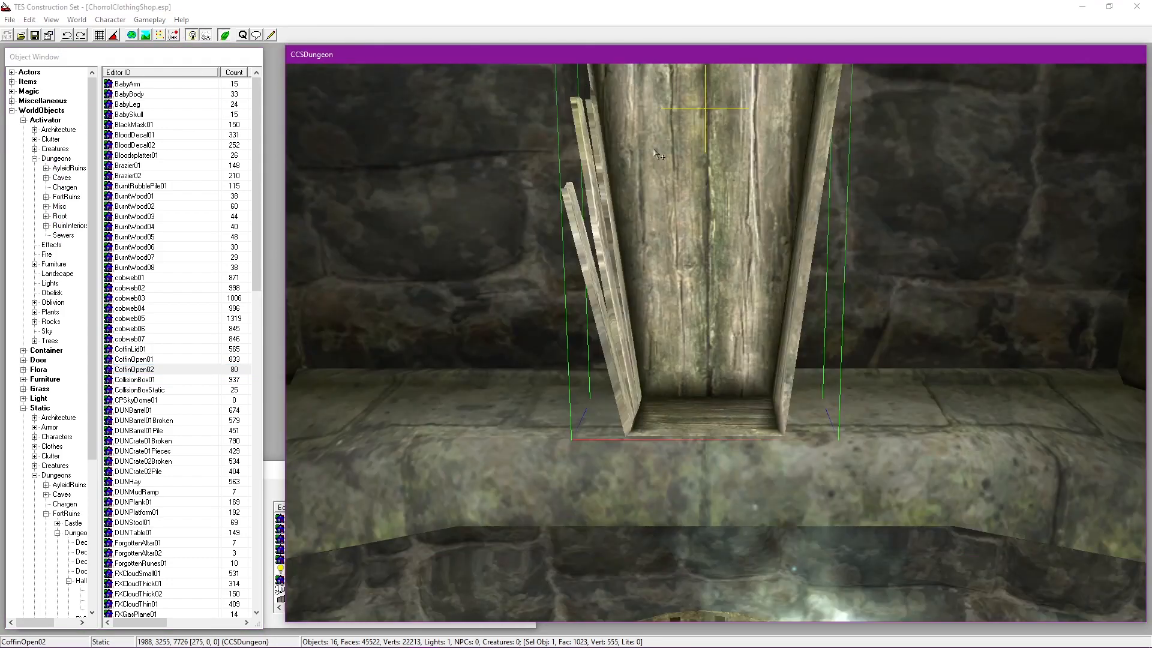
scroll(717, 206, down, 6)
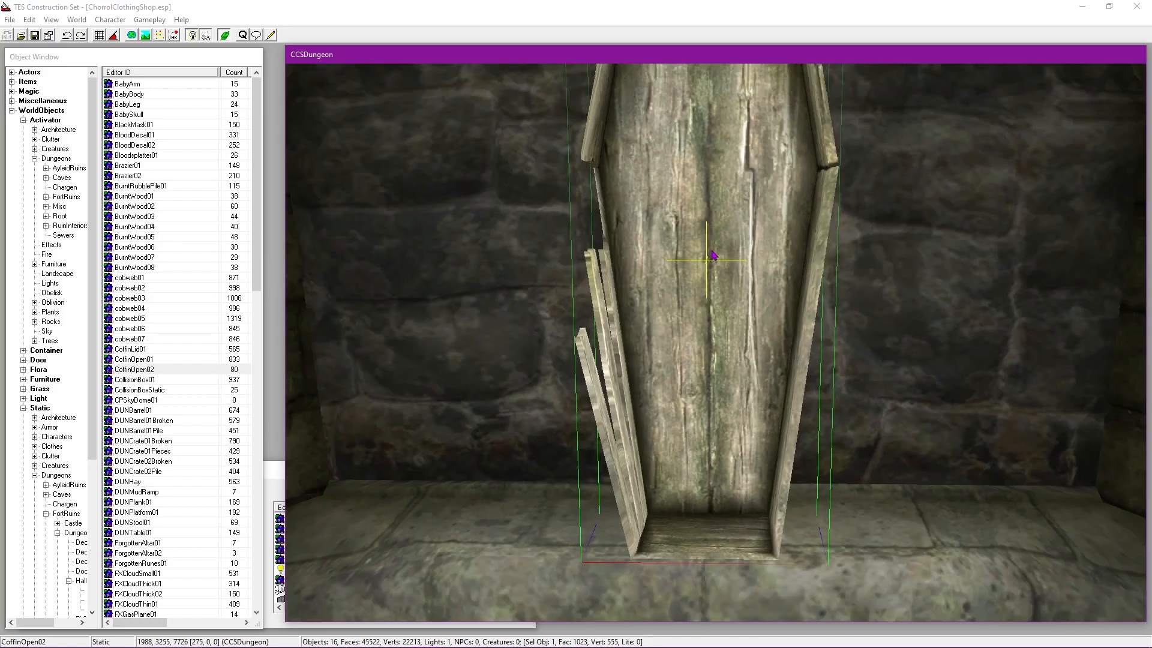
scroll(689, 351, down, 8)
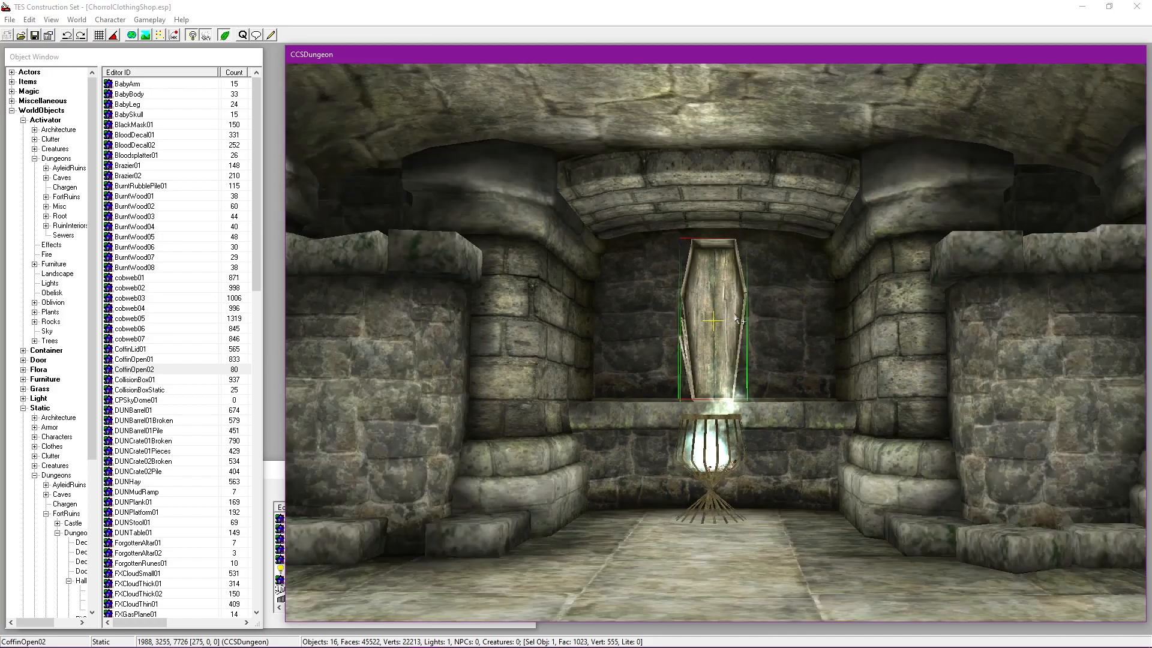
Step: Compare the alcove from farther back with the bright view on and off, and look closely at the open coffin
scroll(736, 347, down, 6)
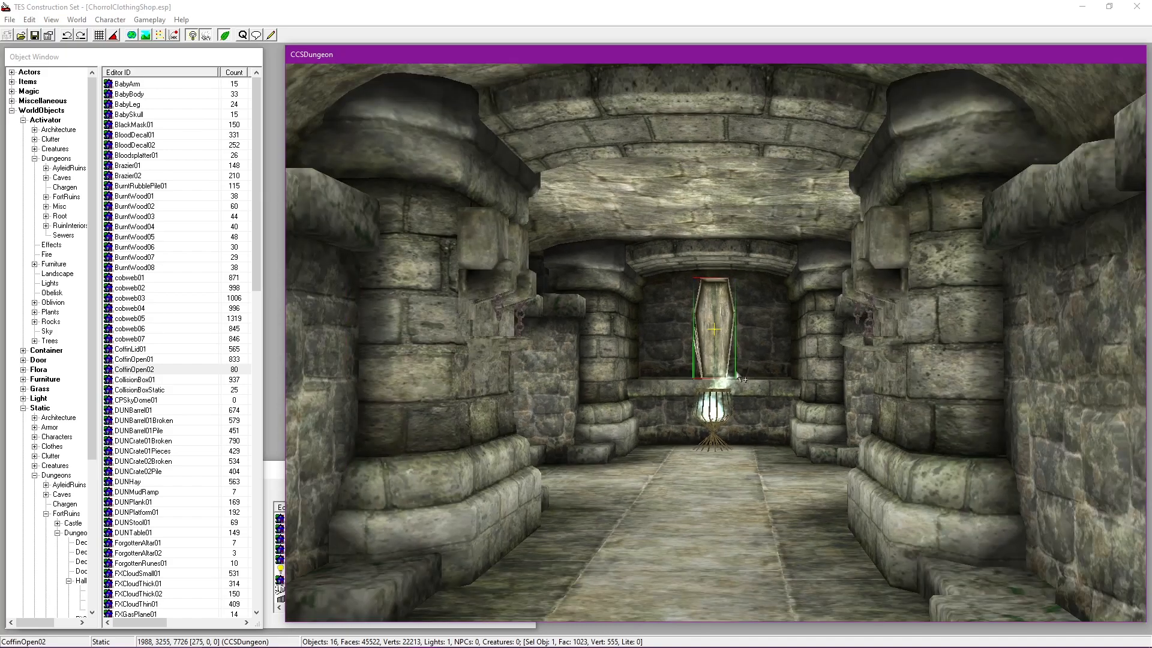
scroll(736, 370, up, 3)
key(a)
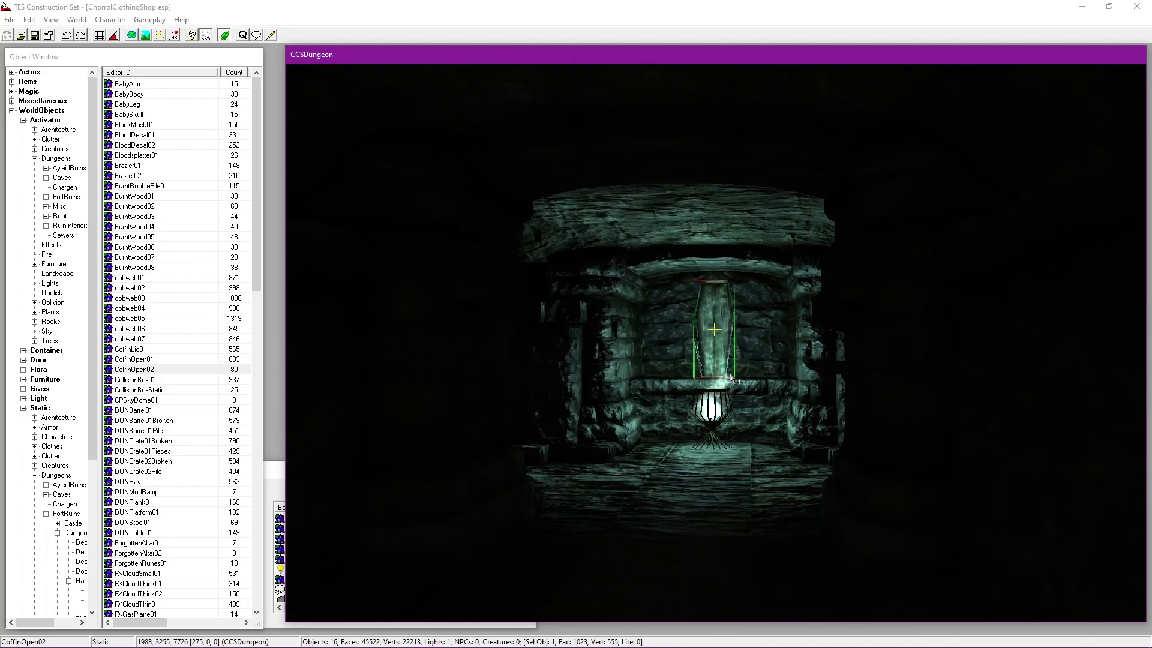
key(a)
scroll(733, 371, up, 4)
scroll(732, 373, up, 5)
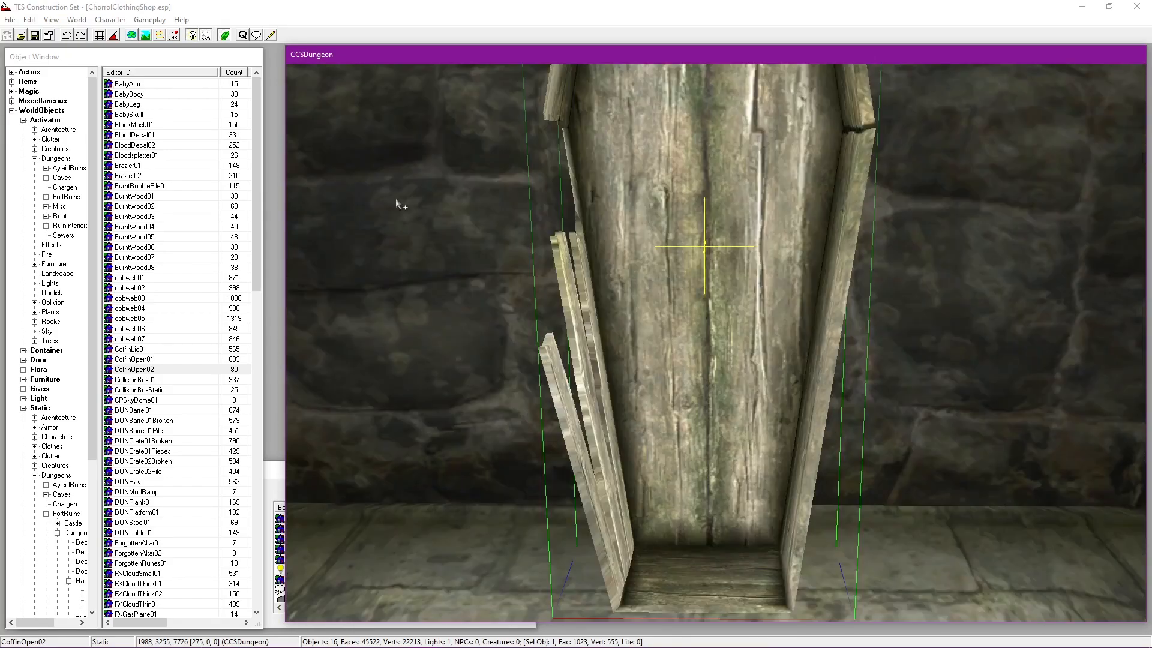
Step: Save the plugin and find skelBigBone01 among the miscellaneous dungeon items of the MiscItem category
click(36, 36)
shift+middle_drag(690, 258, 663, 427)
shift+middle_drag(723, 348, 723, 372)
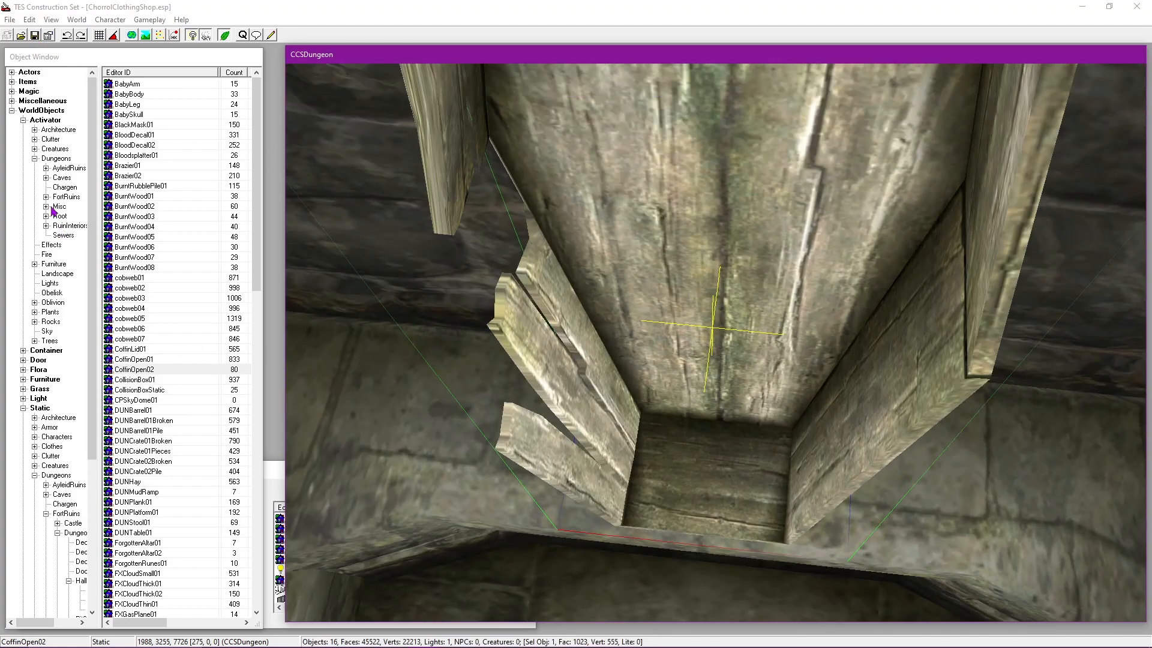
click(12, 82)
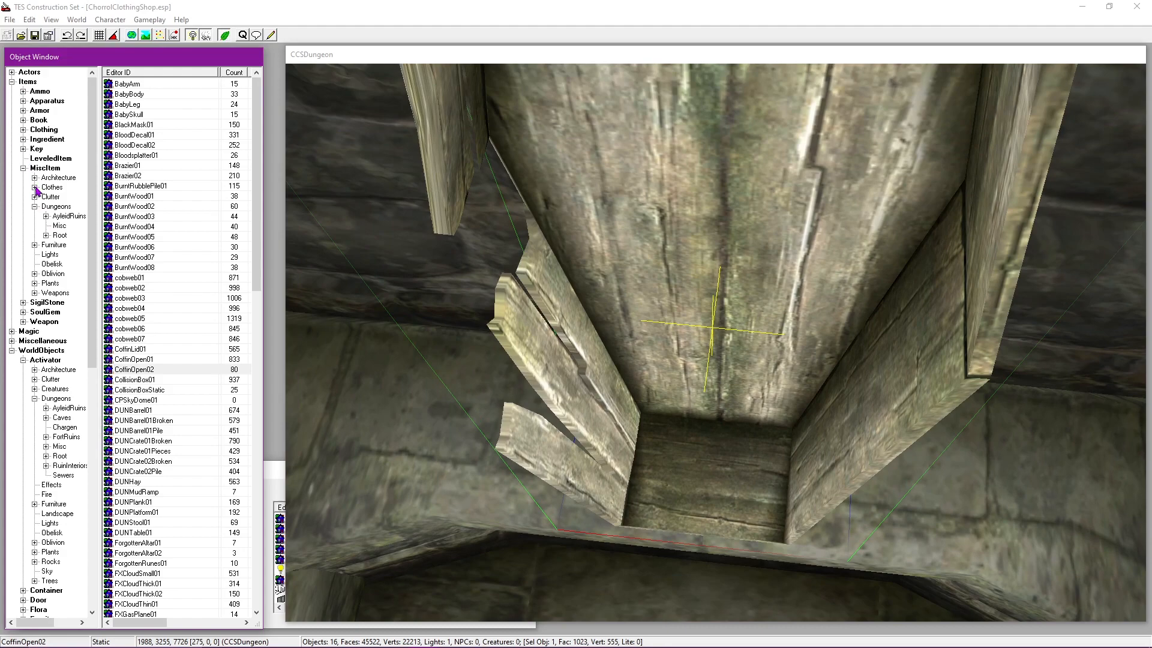
click(59, 227)
click(141, 237)
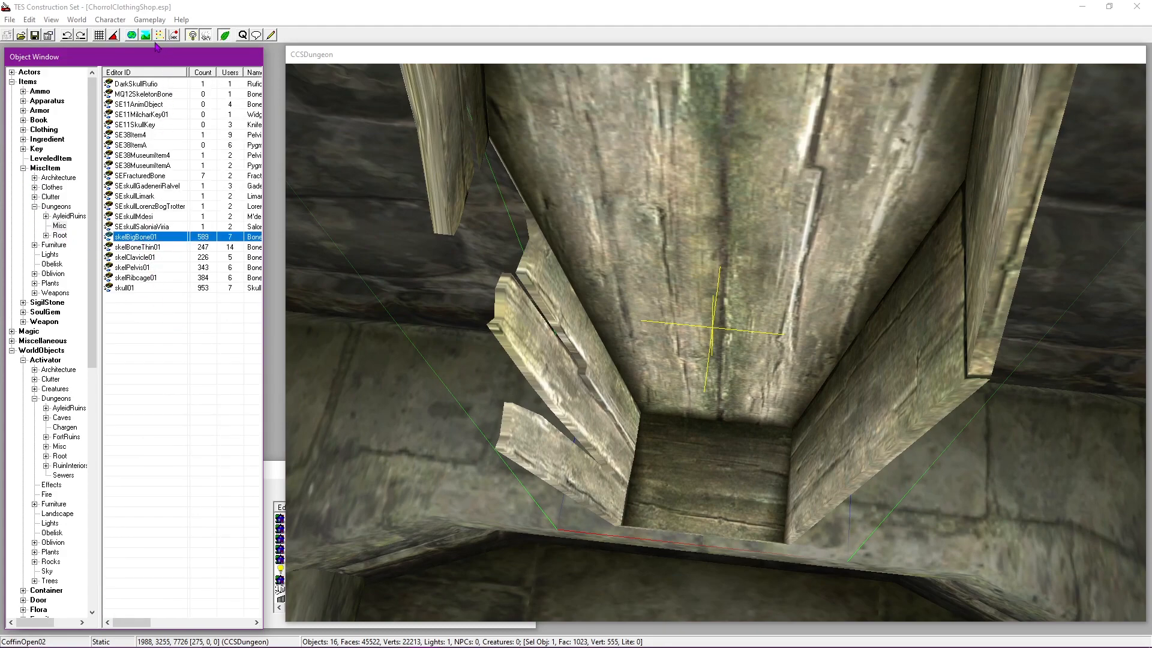
Step: Start the Havok simulation and try to drop a skelBigBone01 into the coffin, replacing the first bone placed
click(172, 37)
middle_drag(666, 228, 638, 283)
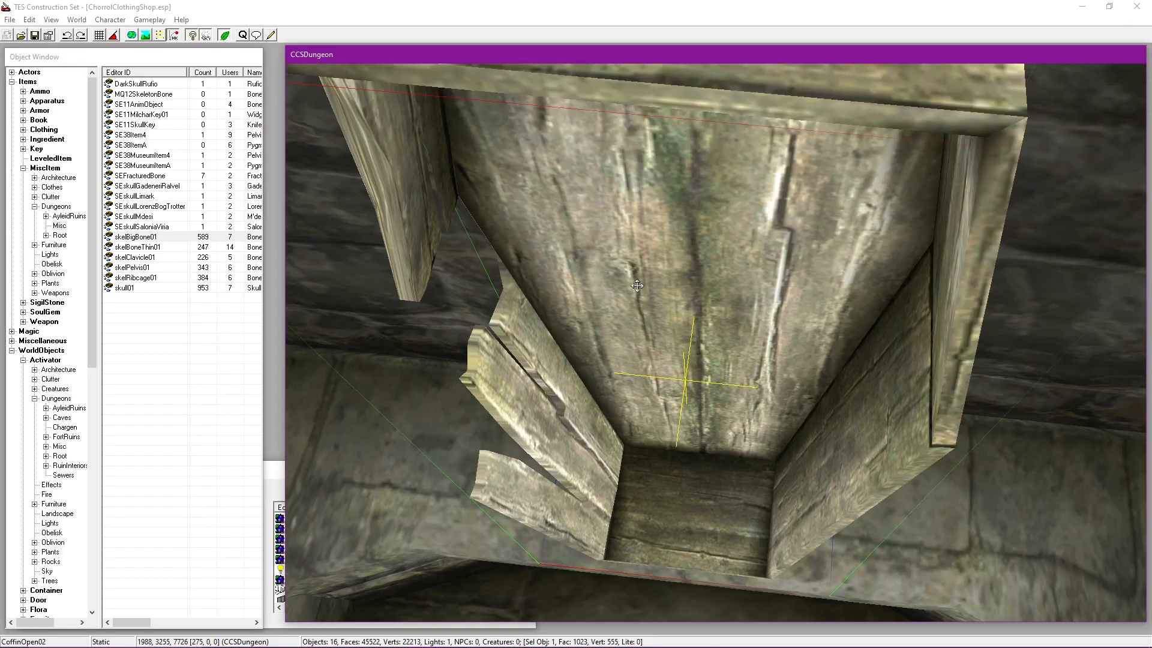
scroll(684, 343, up, 2)
drag(147, 239, 679, 403)
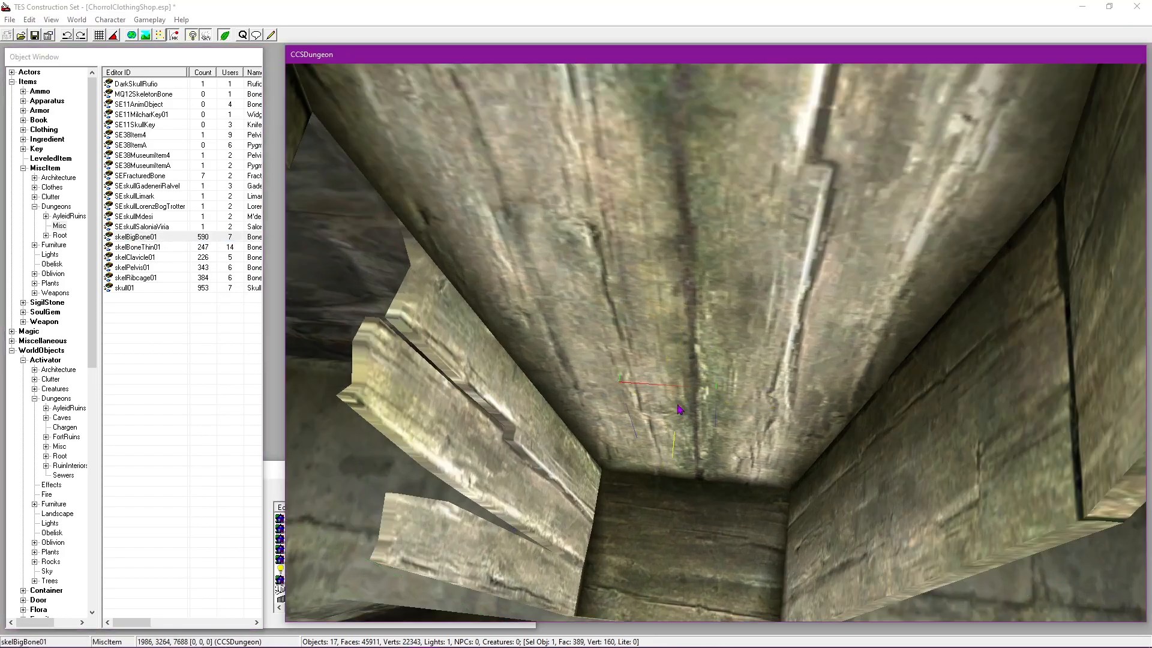
key(Delete)
scroll(532, 408, down, 3)
drag(153, 238, 630, 318)
scroll(700, 465, up, 3)
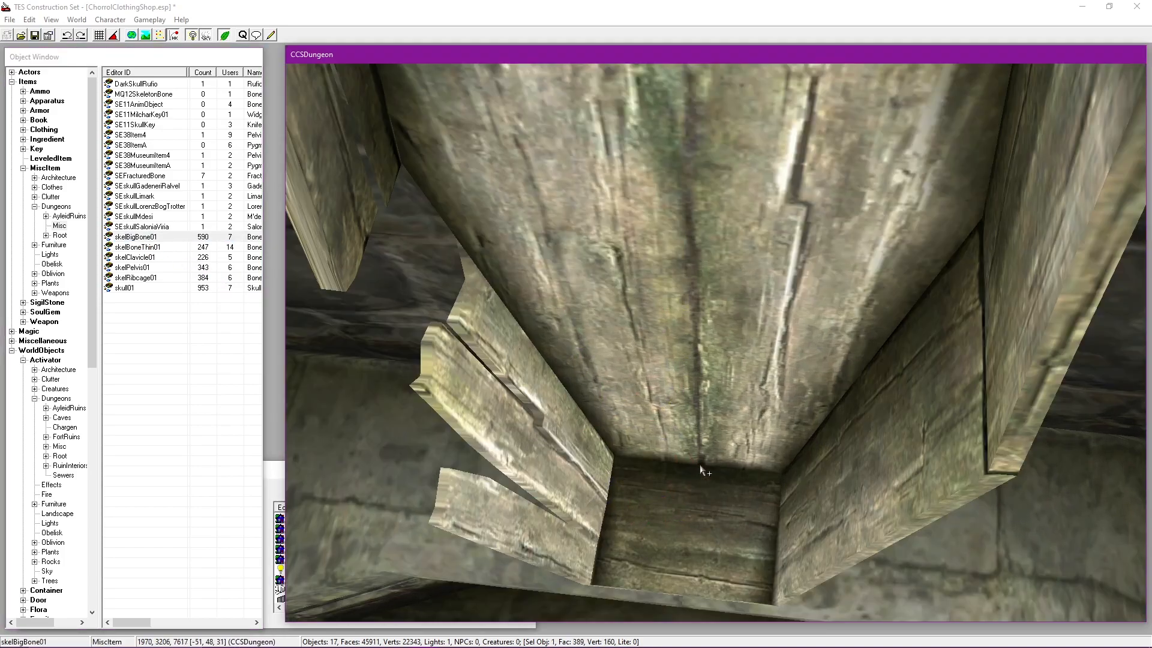
Step: Try to settle a skelRibcage01 on the coffin's inner base, deleting the first copy and placing another
middle_drag(597, 444, 627, 383)
scroll(753, 441, up, 2)
middle_drag(753, 441, 739, 364)
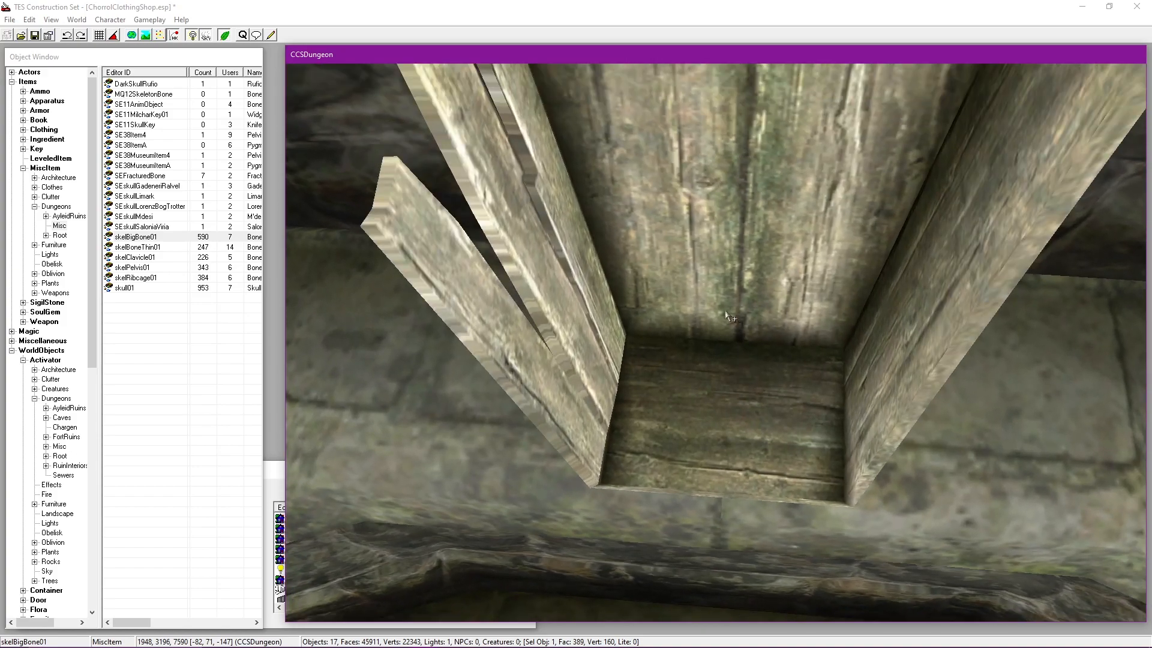
middle_drag(723, 315, 715, 331)
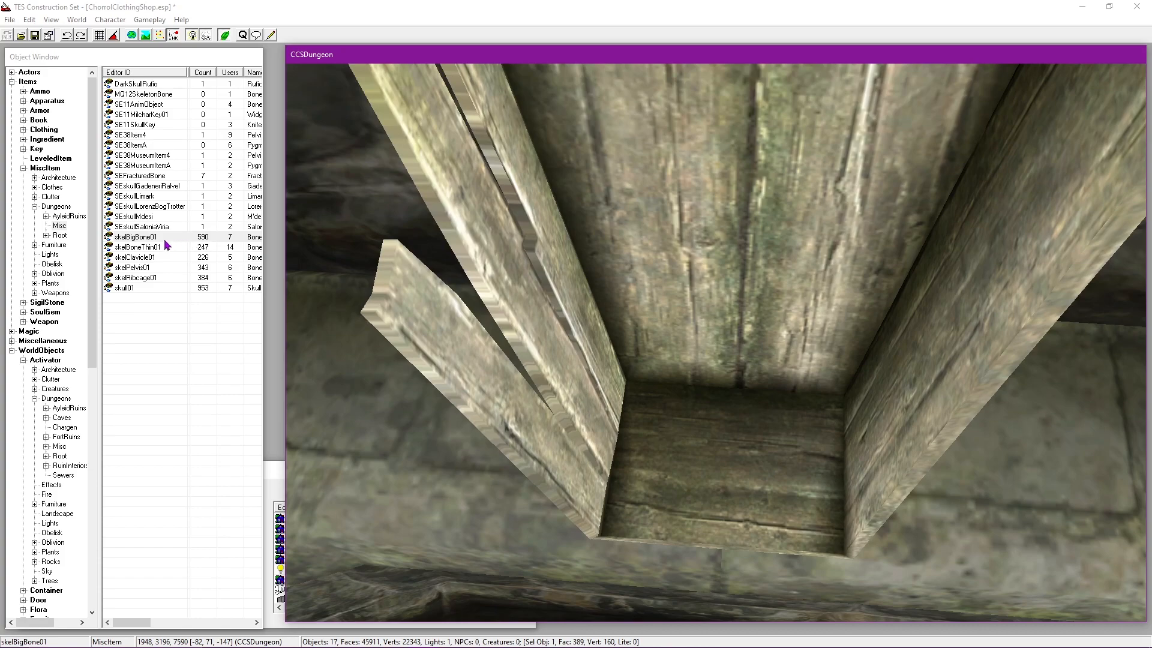
drag(141, 272, 736, 304)
key(Delete)
drag(138, 276, 720, 389)
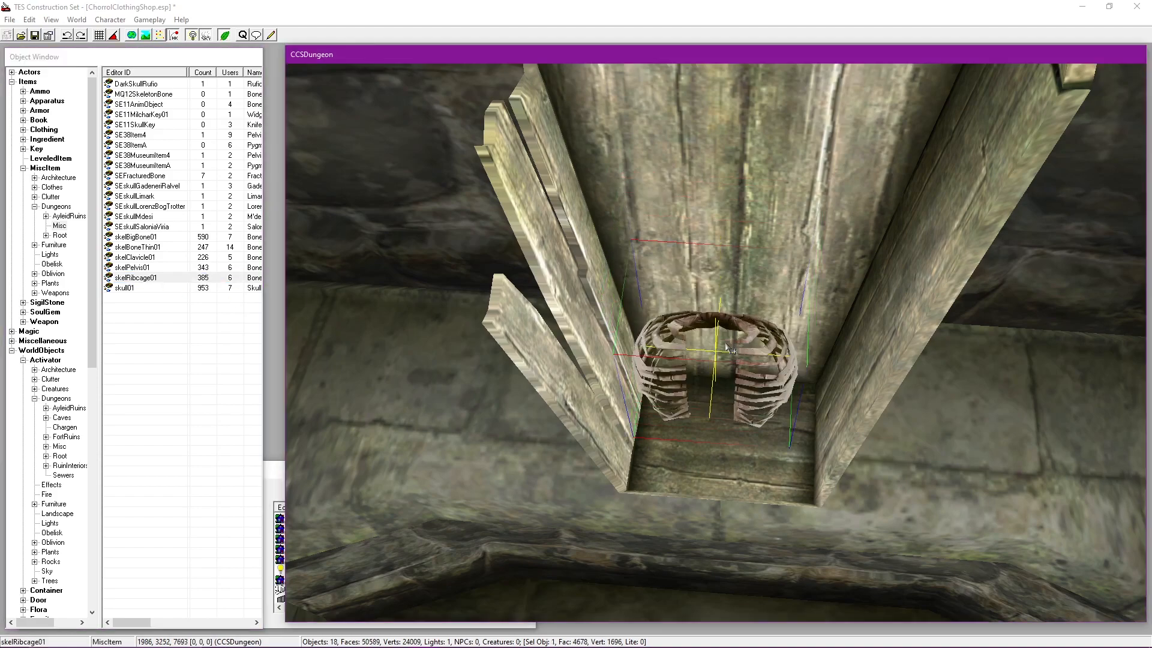
right_drag(765, 403, 464, 199)
drag(624, 210, 703, 382)
middle_drag(703, 382, 700, 246)
scroll(713, 318, down, 3)
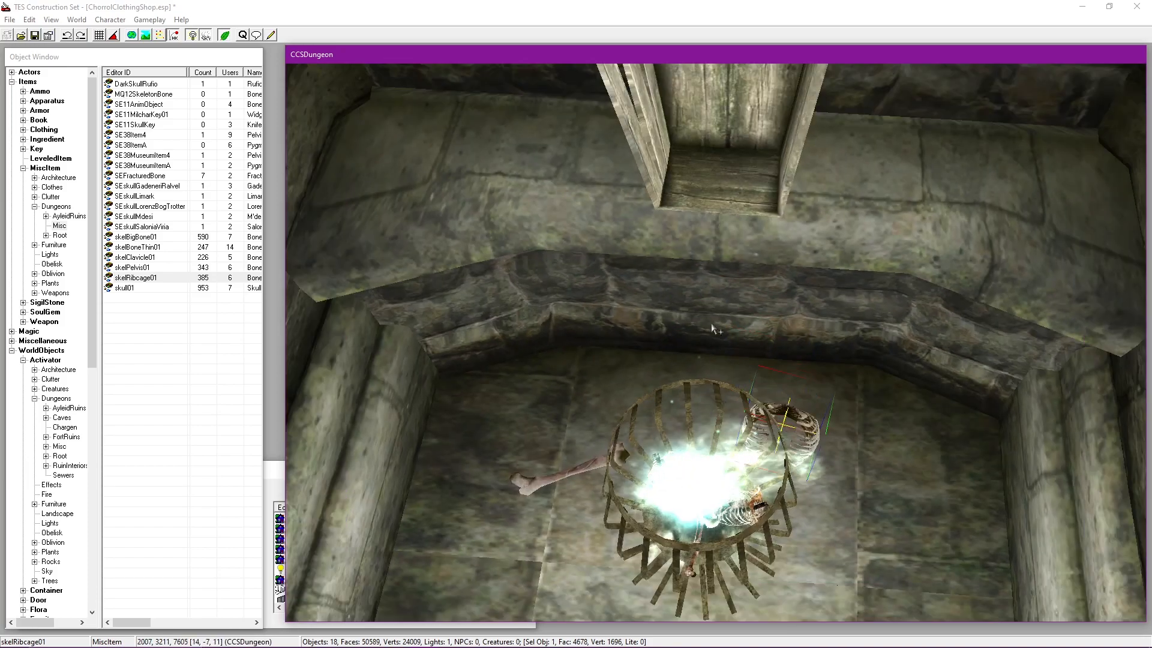
Step: Delete the big bone and the ribcage lying on the floor around the brazier
click(159, 35)
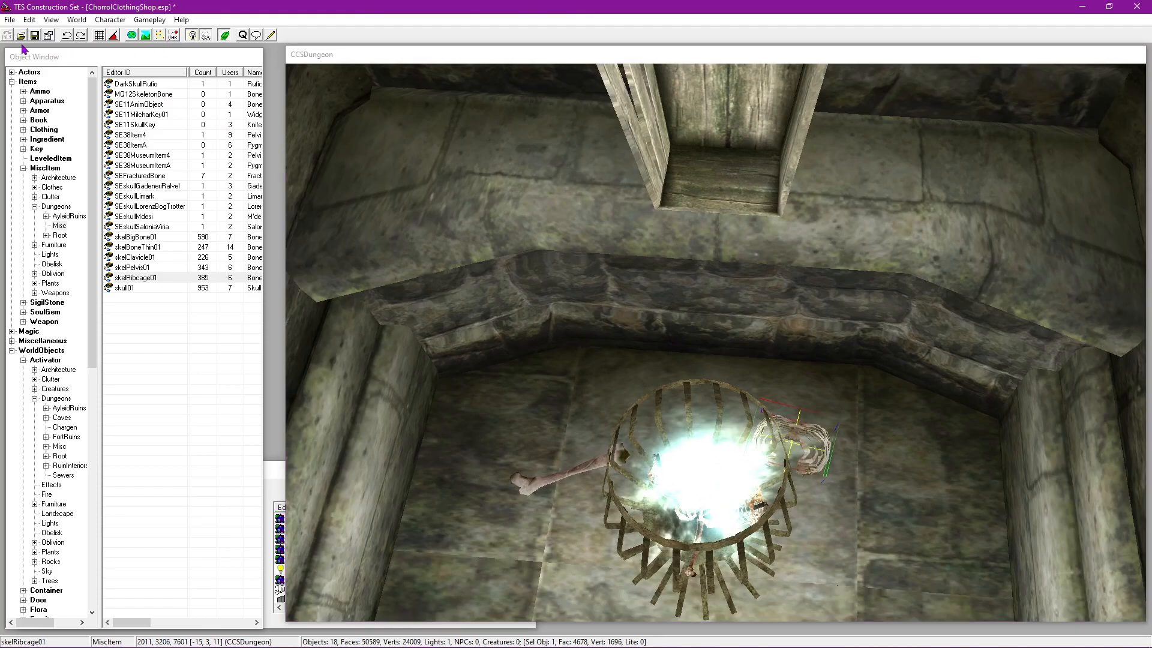
click(579, 483)
scroll(845, 462, up, 2)
middle_drag(845, 461, 1029, 360)
scroll(714, 420, up, 3)
click(693, 438)
key(Delete)
middle_drag(765, 430, 700, 370)
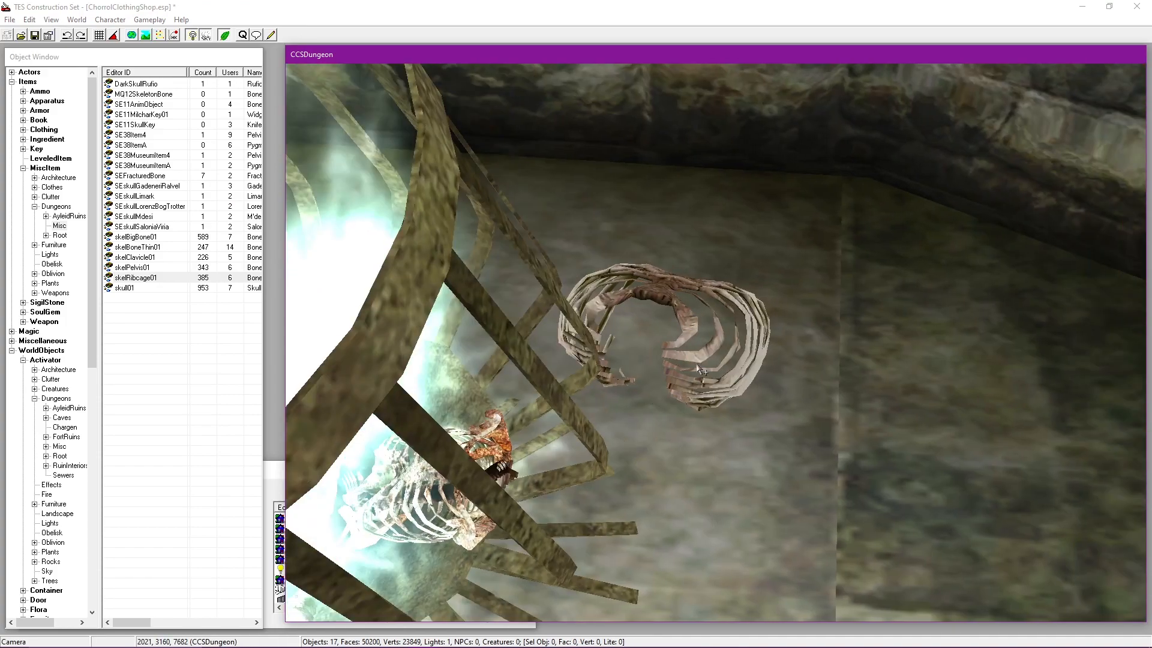
click(689, 327)
key(Delete)
Step: Review the passage from the entrance to the alcove with the bright view briefly toggled, and inspect the coffin's inner base
scroll(713, 336, down, 3)
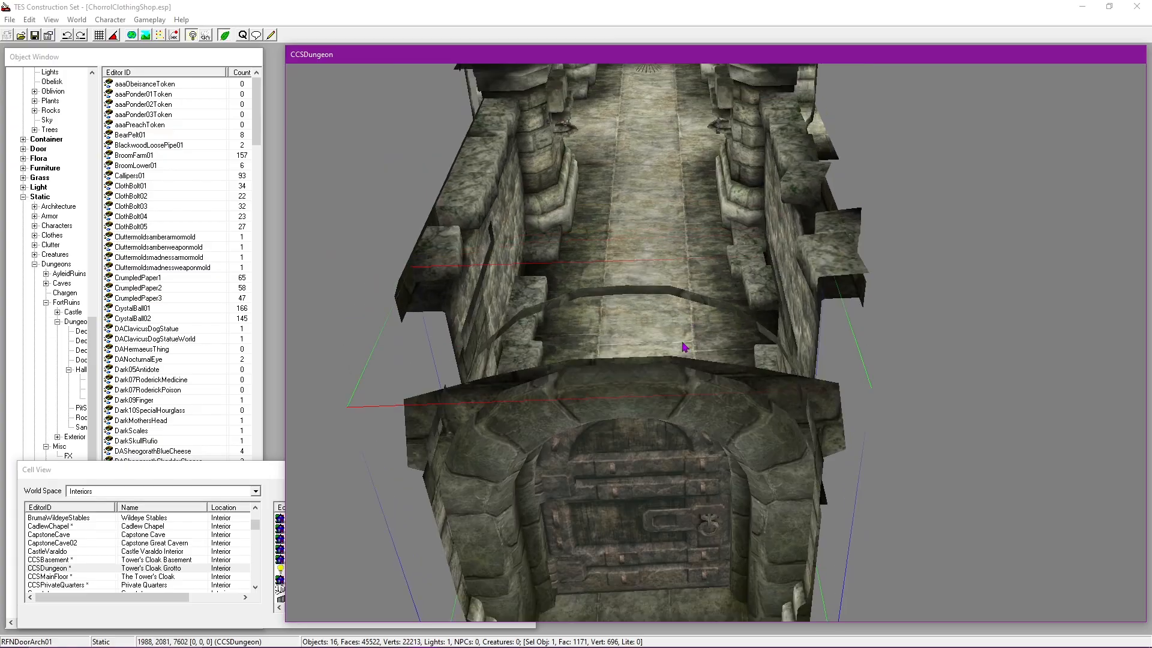
middle_drag(687, 342, 710, 192)
scroll(743, 276, up, 10)
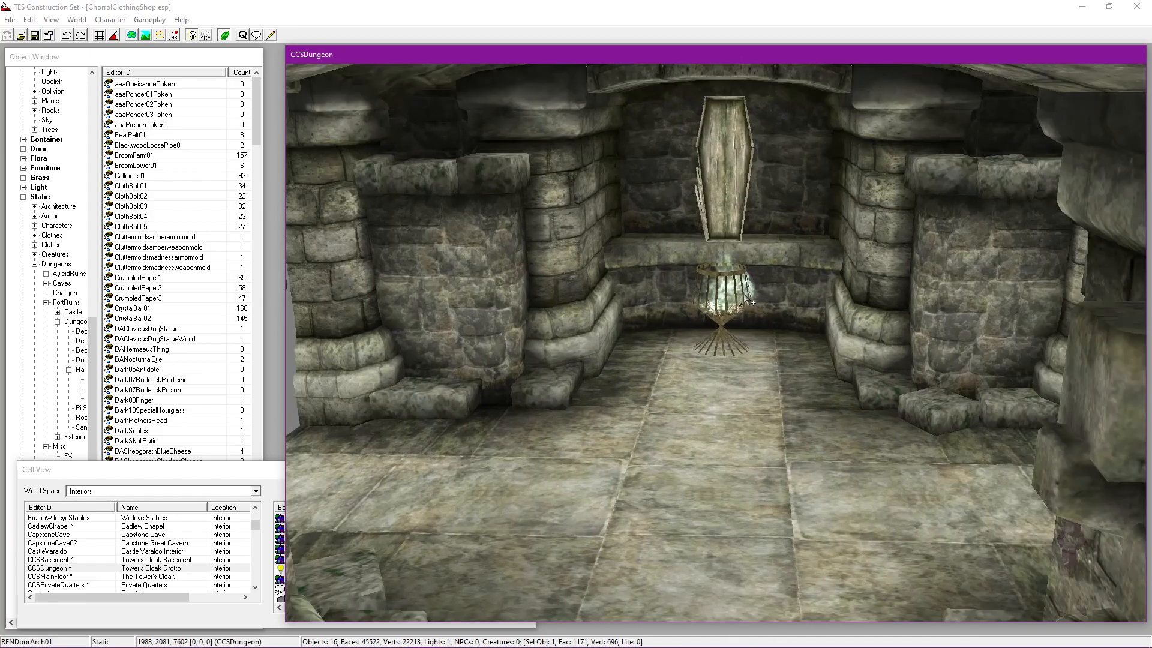
key(a)
key(a)
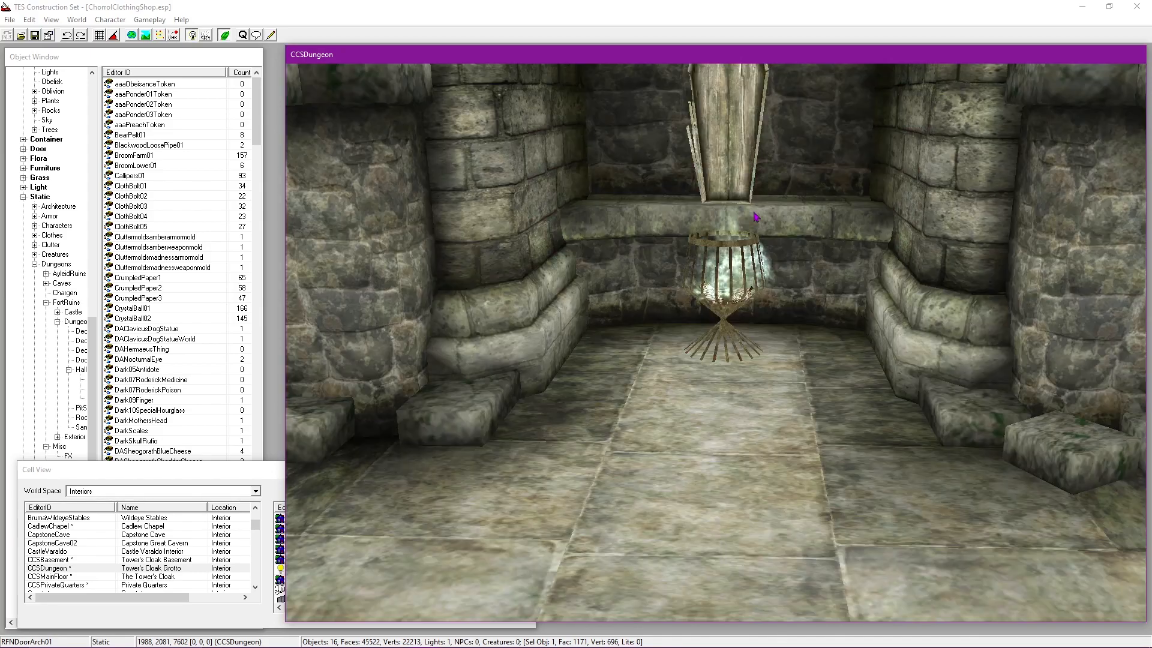
middle_drag(756, 210, 739, 238)
scroll(734, 240, up, 8)
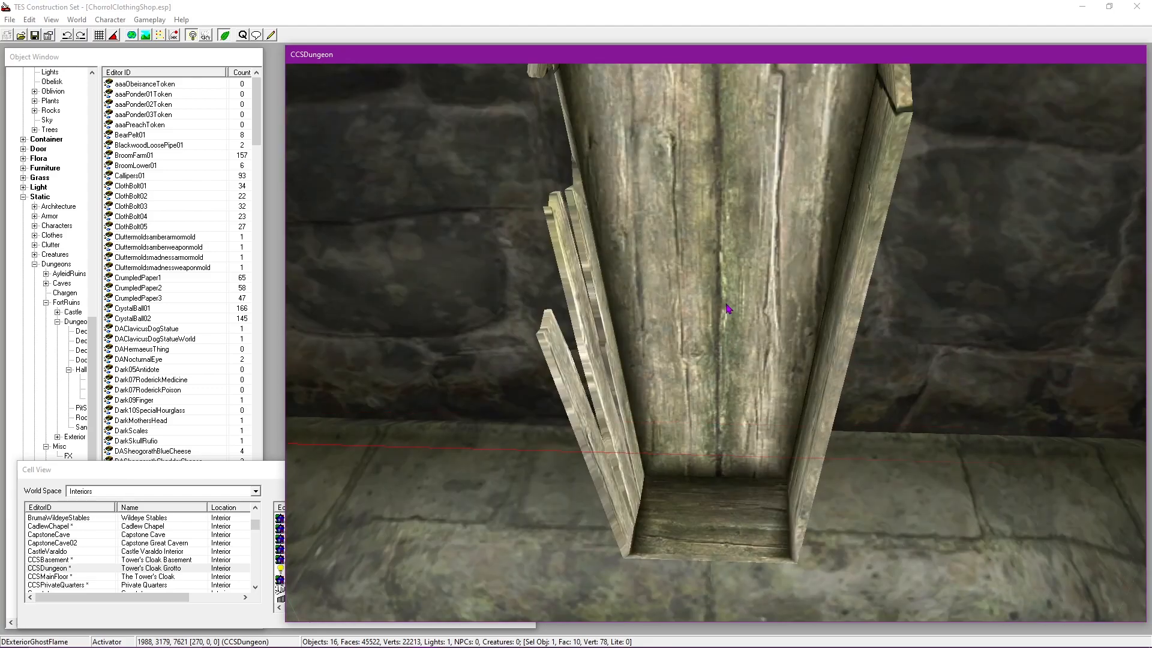
scroll(729, 308, up, 4)
middle_drag(728, 309, 738, 409)
click(726, 429)
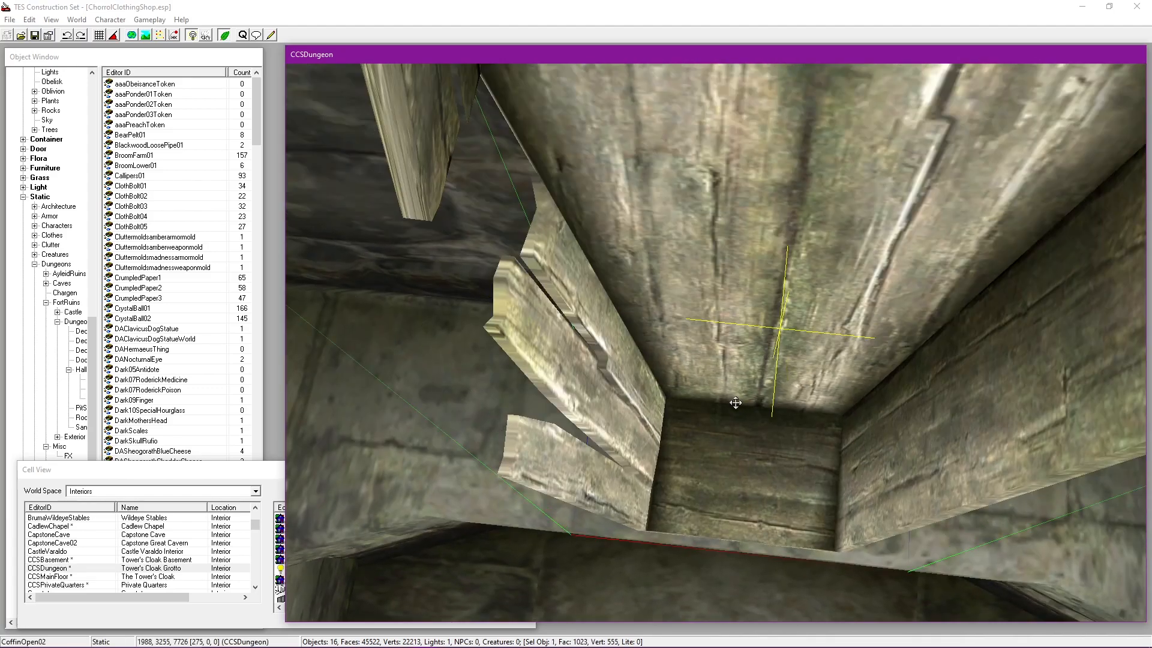
Step: Browse the miscellaneous dungeon activators, and return to the list of miscellaneous dungeon items containing the bones
click(76, 61)
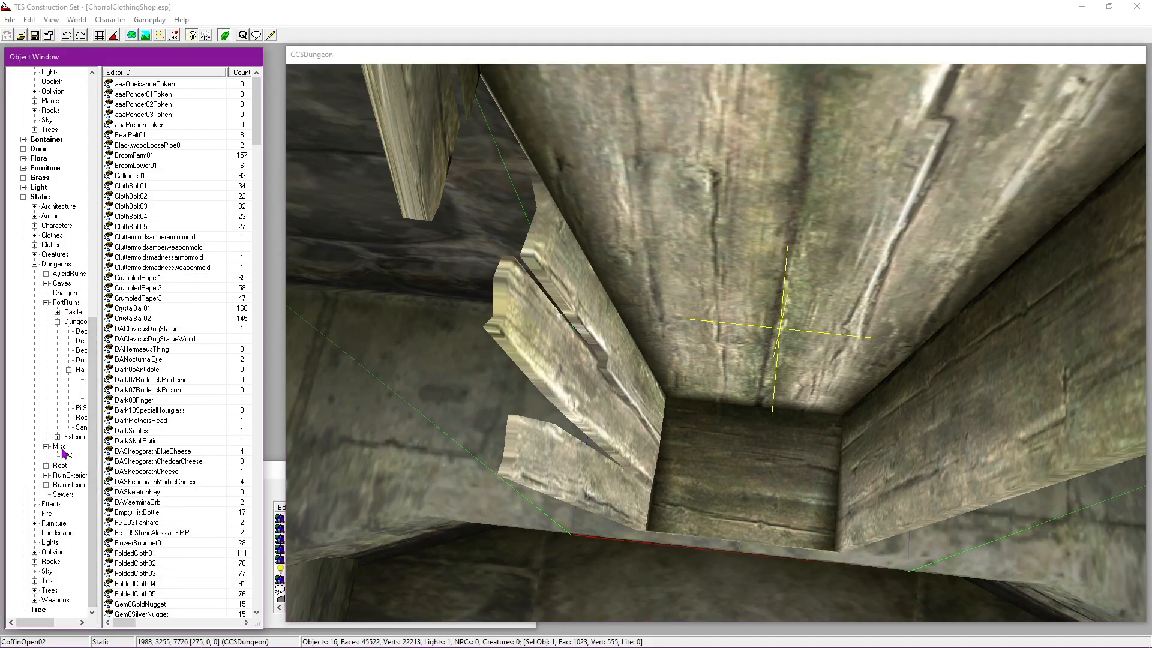
scroll(69, 306, up, 12)
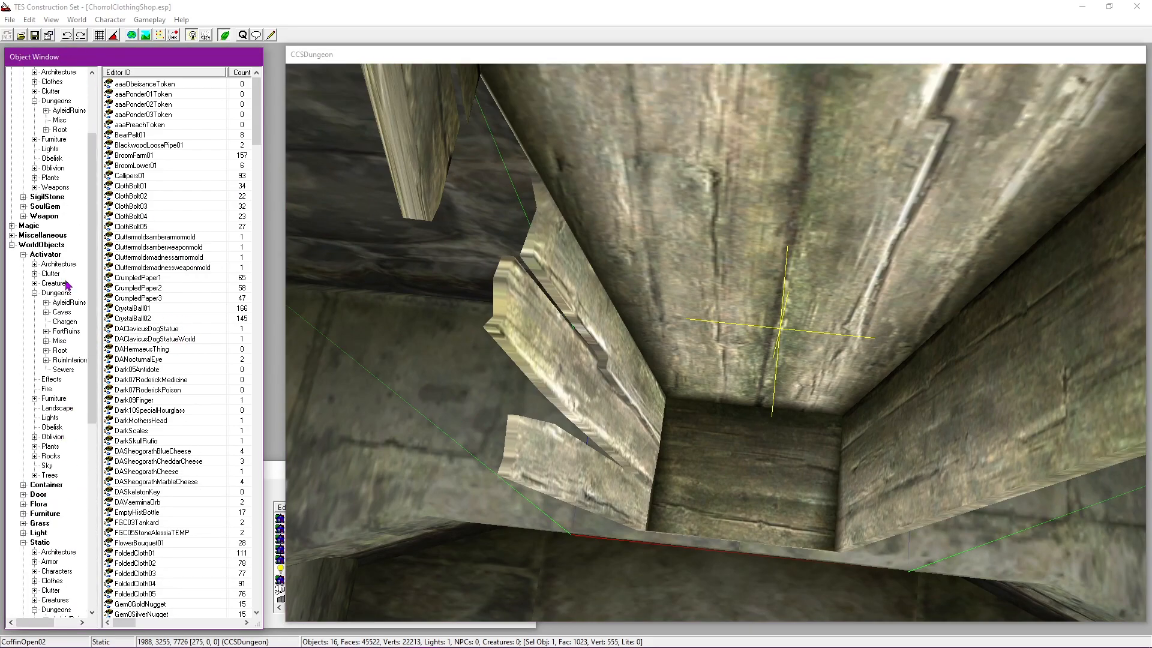
click(59, 341)
click(163, 339)
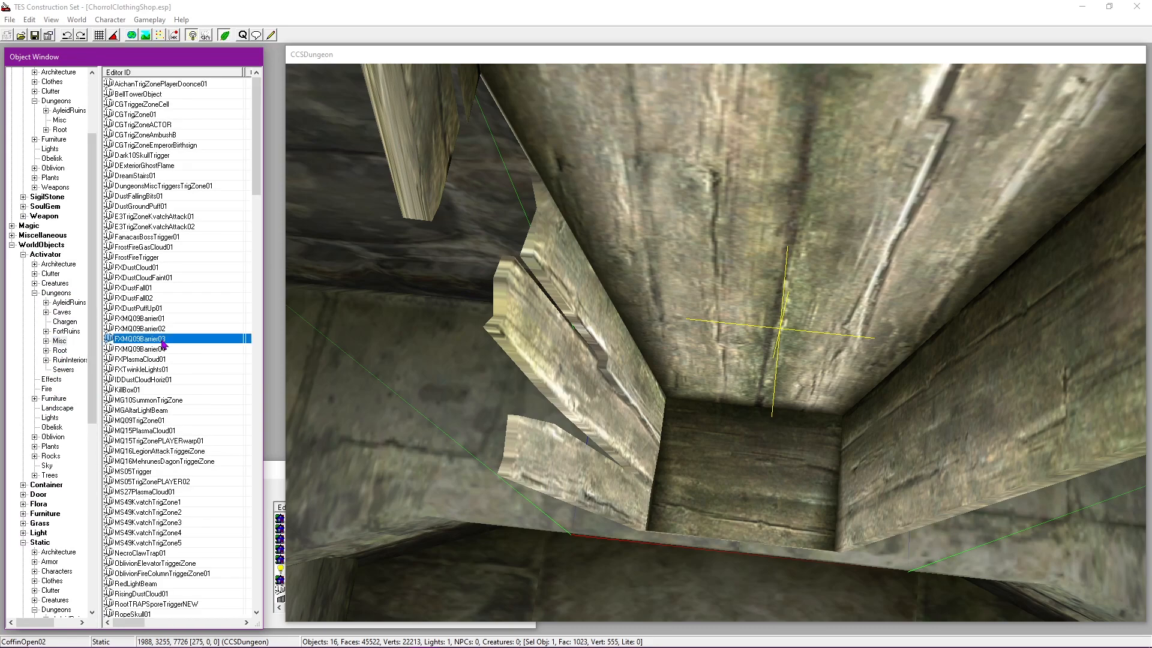
click(23, 254)
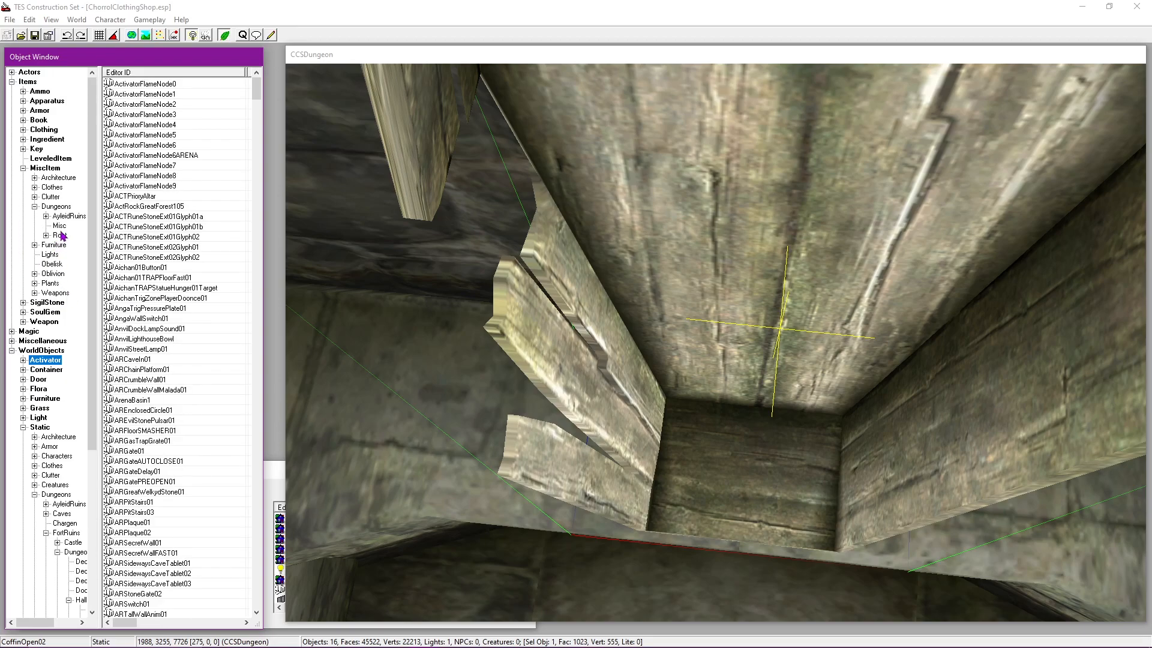
click(59, 226)
key(k)
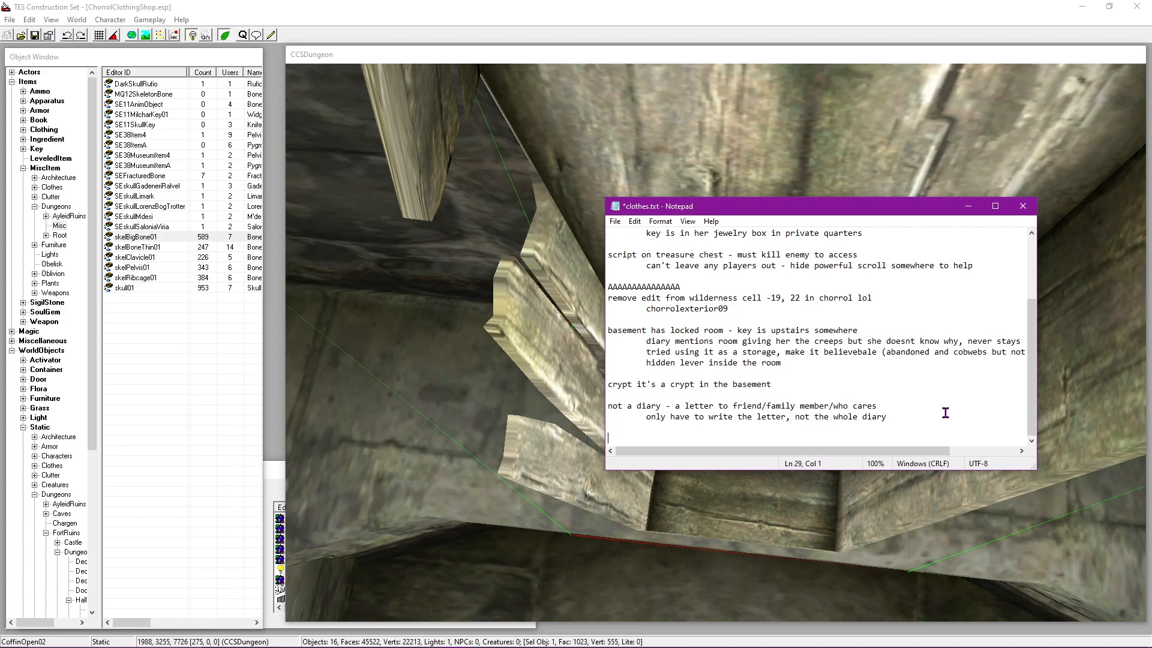
Step: Switch to Notepad and add the lines "blue ghost flames around dungeon", "three of them" and "braziers are activators" to clothes.txt
text(blue ghost flames around dungeon)
key(Return)
text(three of them)
key(Return)
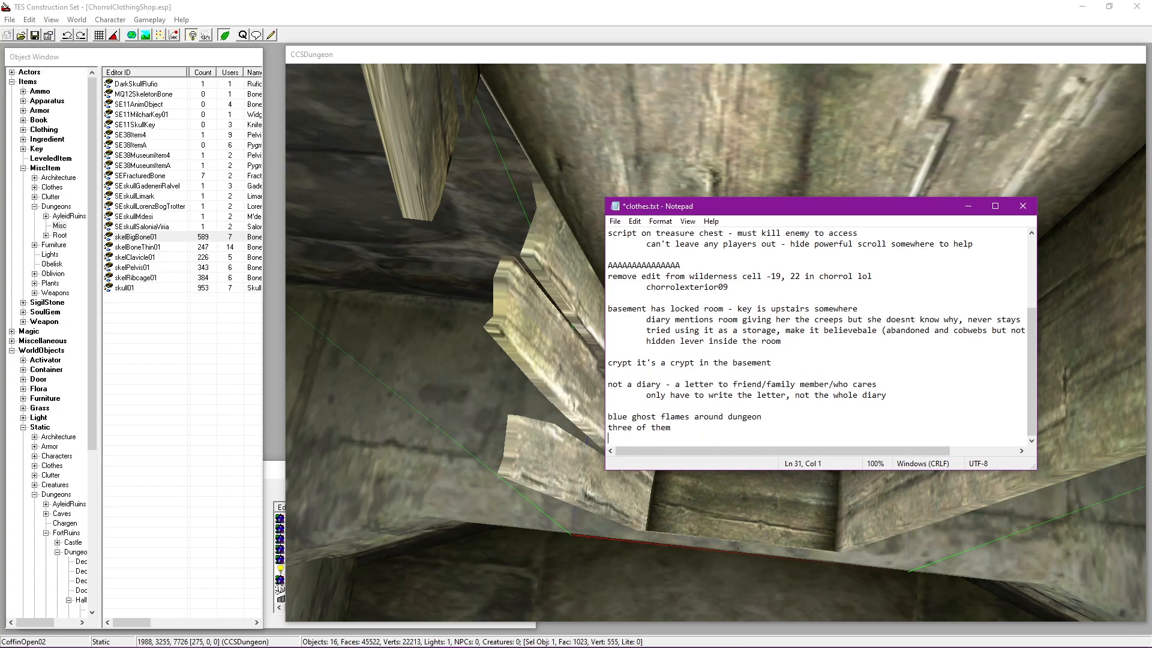
text(bra<z)
key(BackSpace)
key(BackSpace)
text(ziers are activators)
key(Return)
Step: Add the note "player can remove bones from braziers through a script" on its own line
text(player can remvoe)
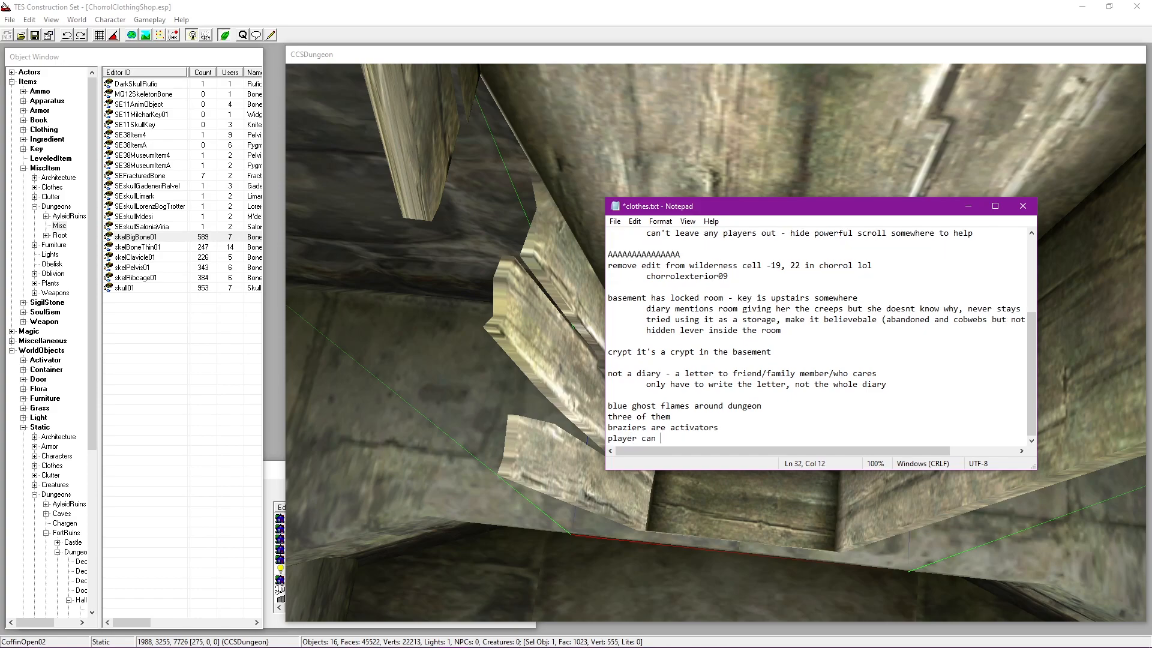
key(BackSpace)
key(BackSpace)
text(ove bones from)
text(braziers throg)
key(BackSpace)
text(ugh a scri)
text(pt)
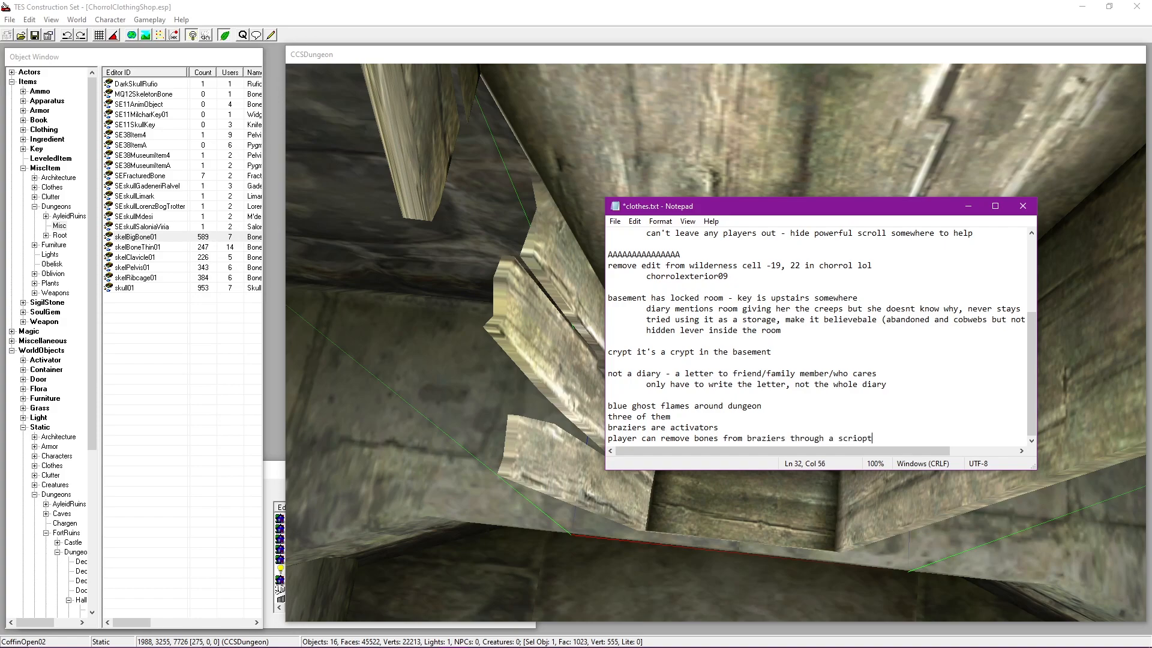
key(Return)
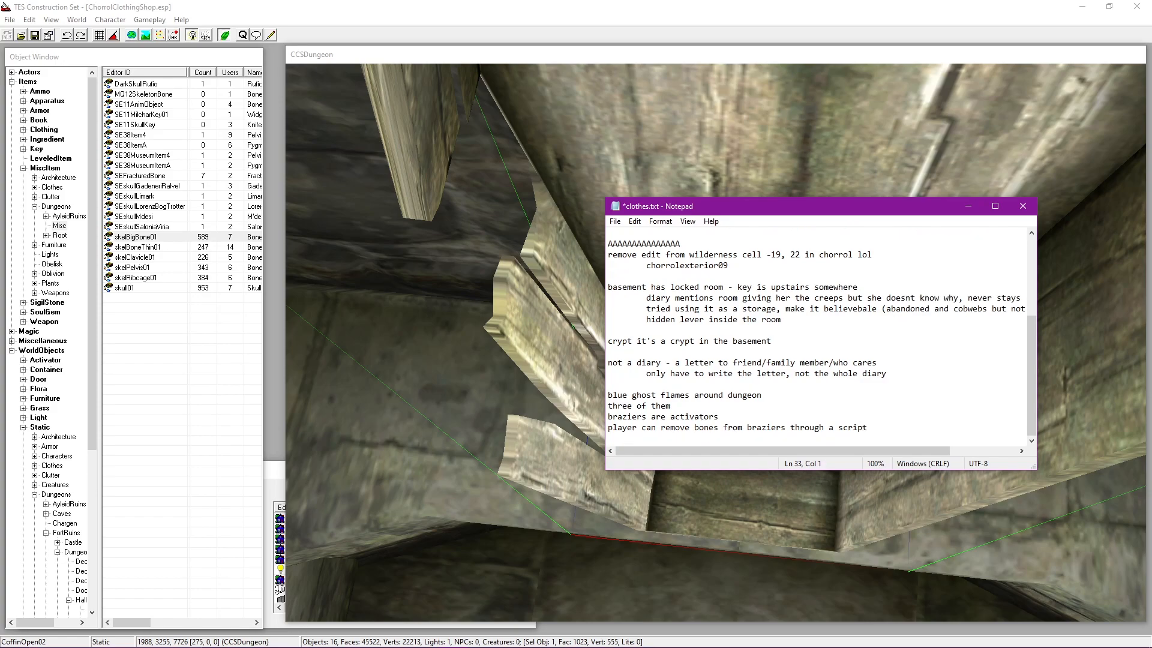
Step: Add the indented note "kills the fire" and the line "fire killed = improves player chances agaisnt boss enemy"
text(kills the fire)
key(Return)
text(fire killed =)
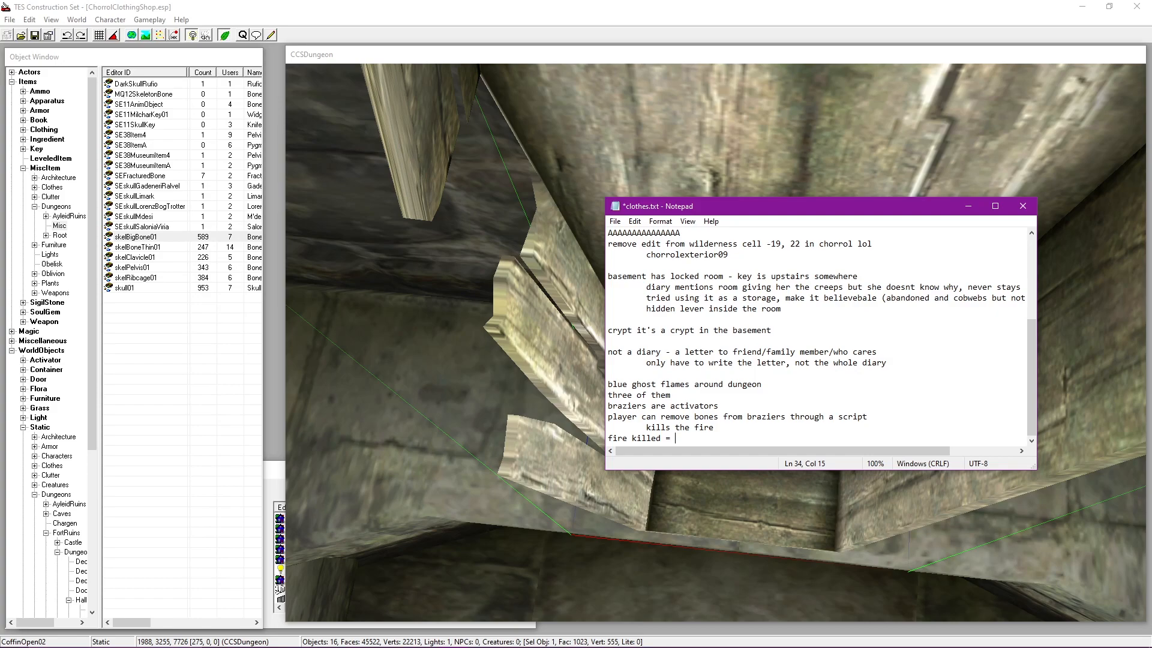
text(improves players hances agaisnt boss enemy)
key(Return)
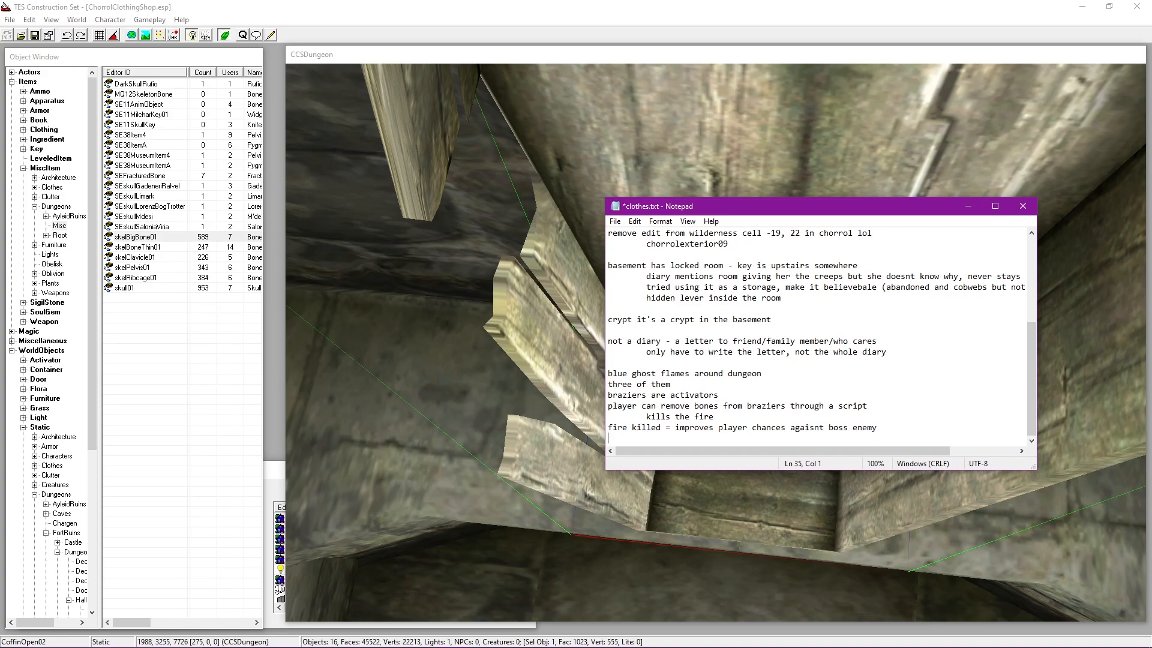
Step: Add the line "item trade = fire dies?" and save the notes file
text(item trade = fire dies)
key(ctrl+s)
text(?)
key(ctrl+s)
Step: Switch back to TES Construction Set and check the brazier's reference and base object settings, closing both without changes
middle_drag(525, 244, 528, 222)
middle_drag(795, 328, 783, 207)
middle_drag(809, 392, 807, 204)
click(718, 487)
click(707, 499)
shift+middle_drag(707, 500, 714, 324)
scroll(774, 353, up, 1)
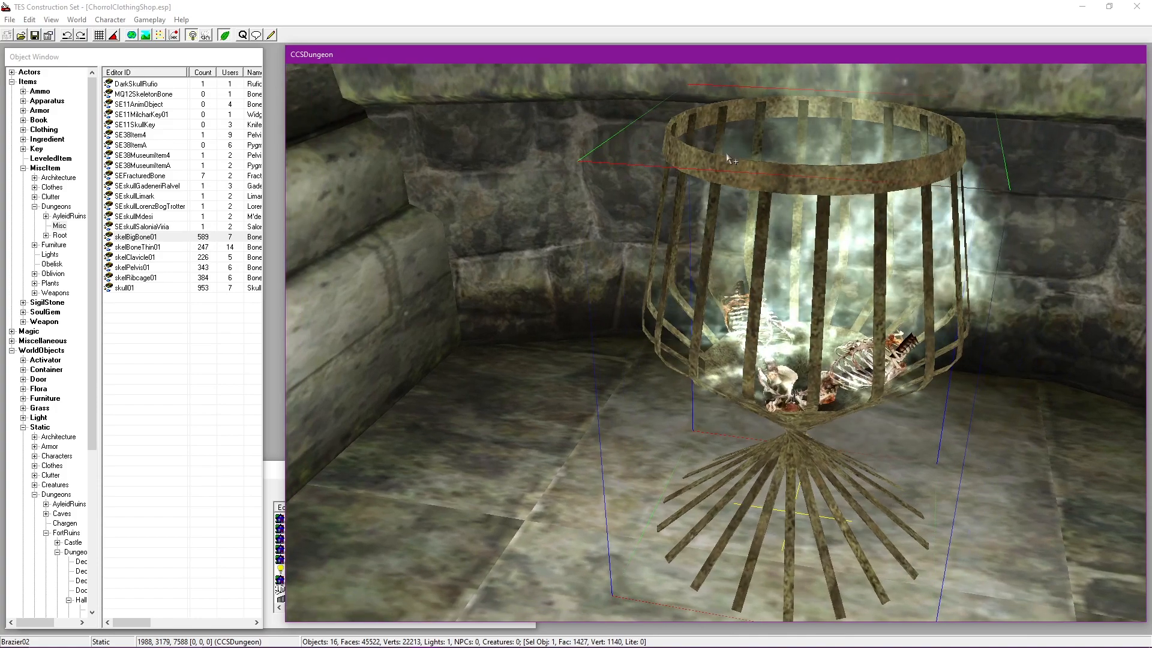
double_click(732, 183)
click(677, 231)
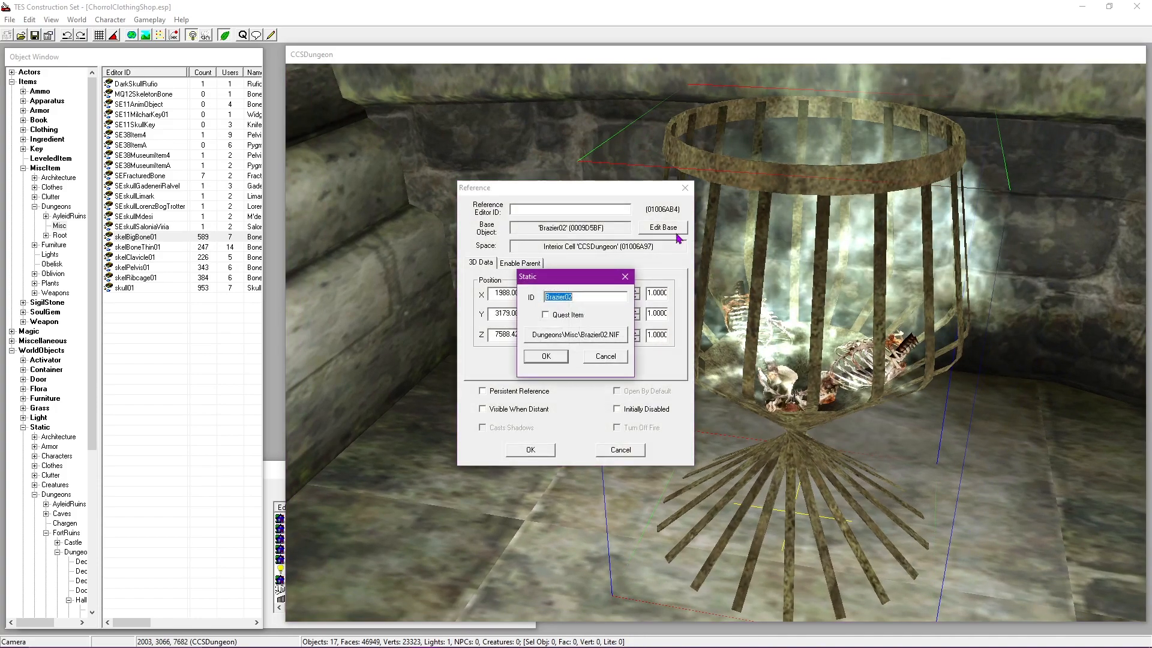
click(607, 356)
click(629, 450)
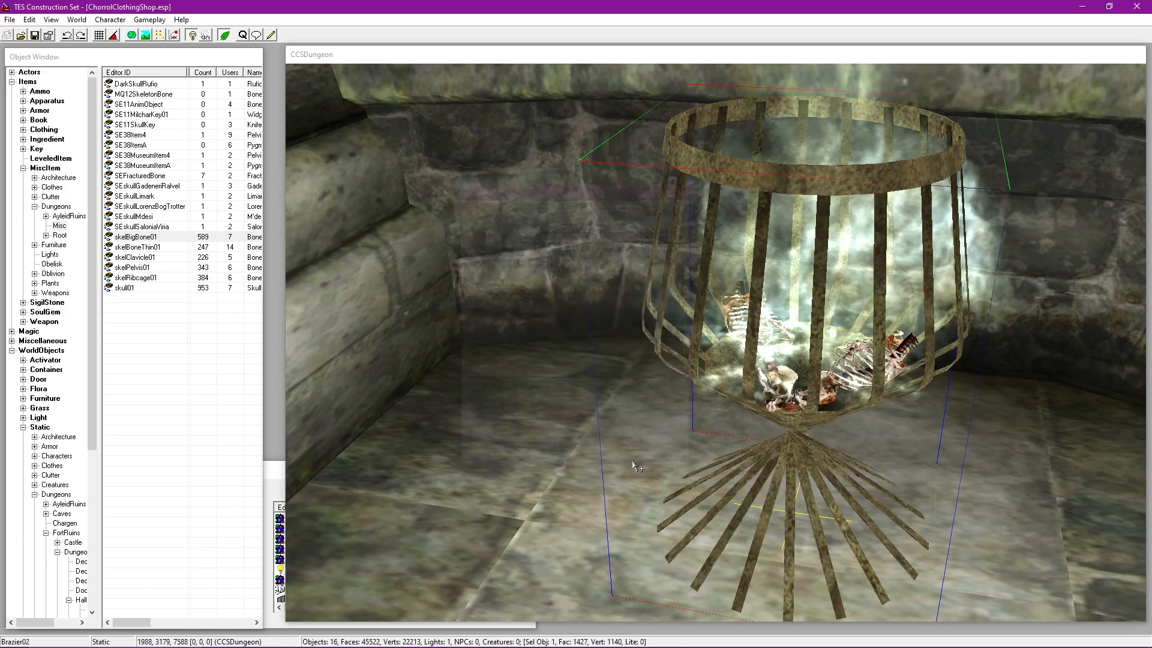
Step: Create a new activator object with the ID CCSDungeonBrazier01
click(27, 83)
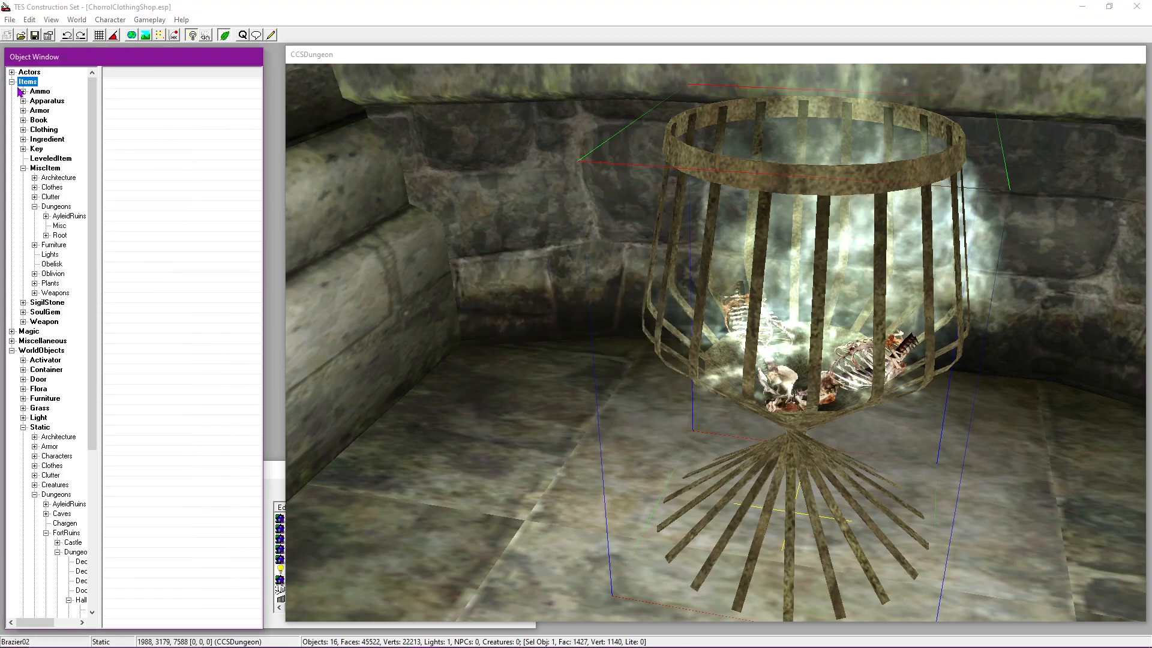
click(42, 360)
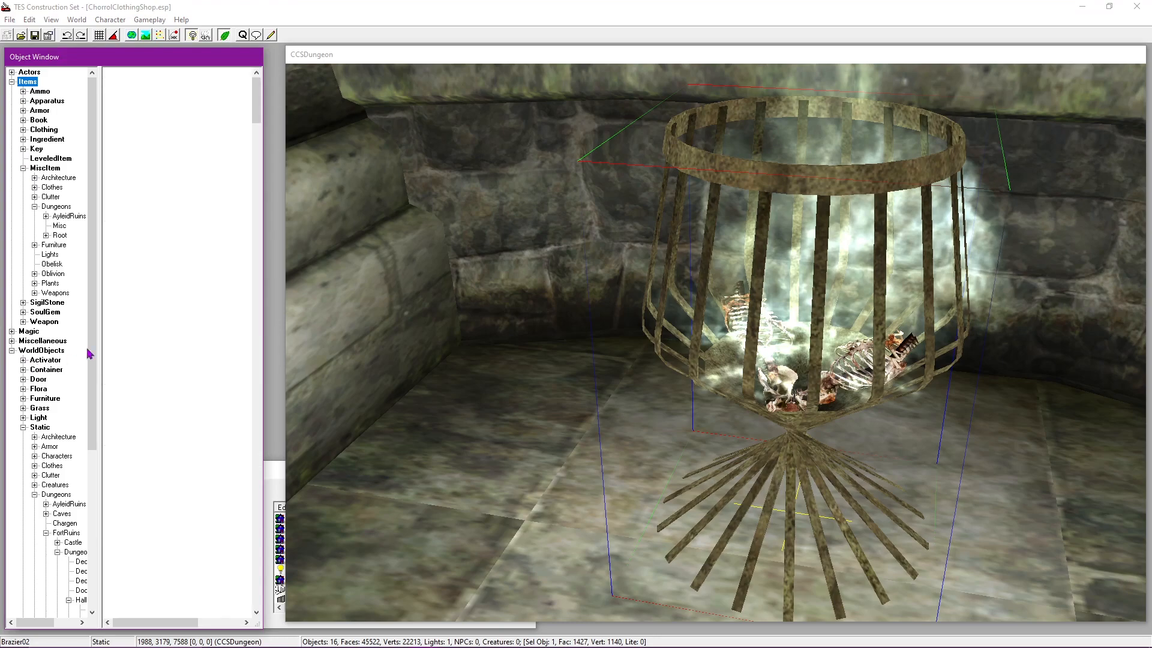
right_click(196, 289)
click(221, 300)
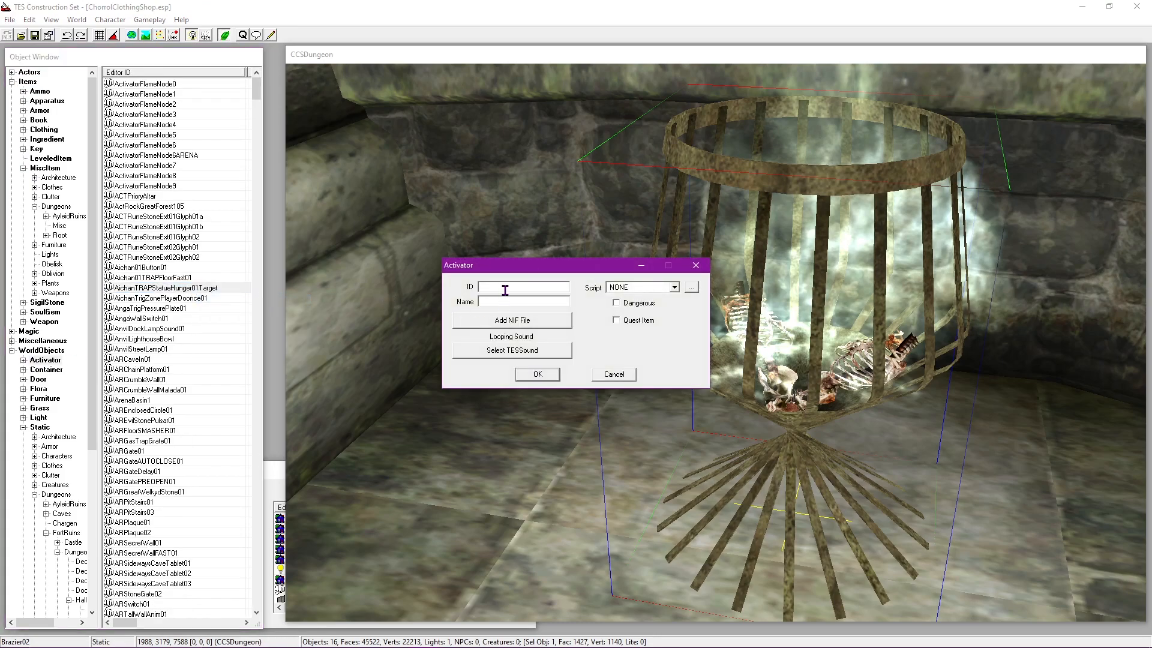
text(CCSDungeonBrazier01)
Step: Name the new activator "Ghostly Brazier"
click(512, 303)
text(Ghostly Brazier)
key(BackSpace)
key(BackSpace)
key(BackSpace)
key(BackSpace)
key(BackSpace)
key(BackSpace)
key(BackSpace)
text(Flame)
key(BackSpace)
key(BackSpace)
text(Brazier)
Step: Assign dungeons\misc\brazier02.nif as the activator's model, confirm the new object and save the plugin
click(523, 322)
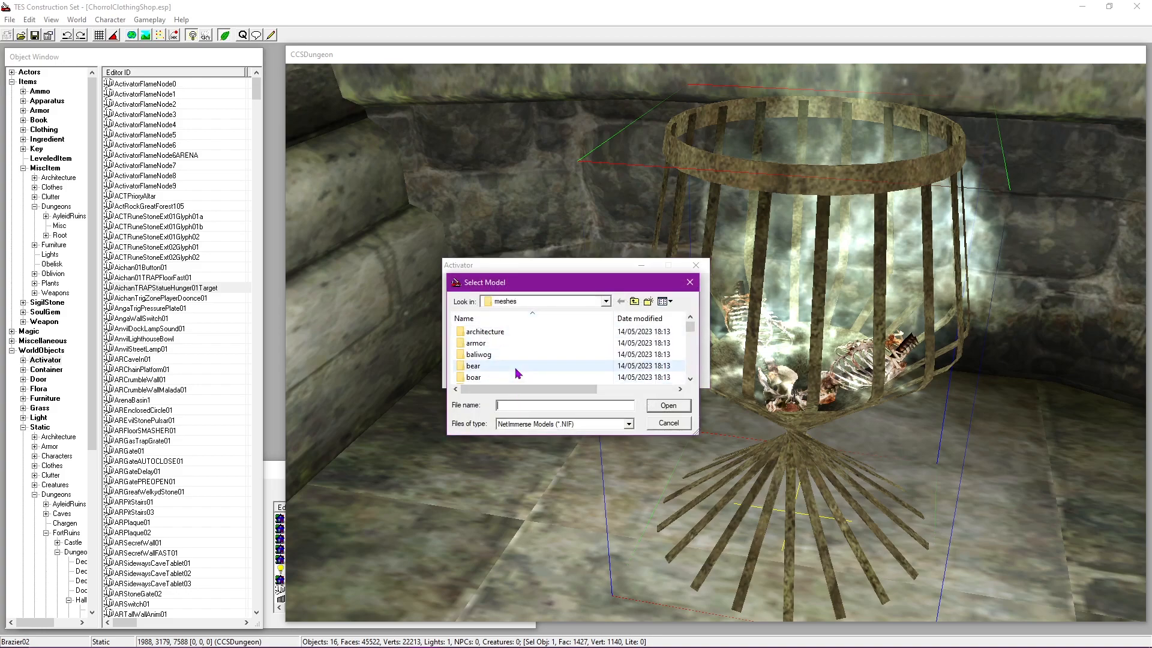
text(du)
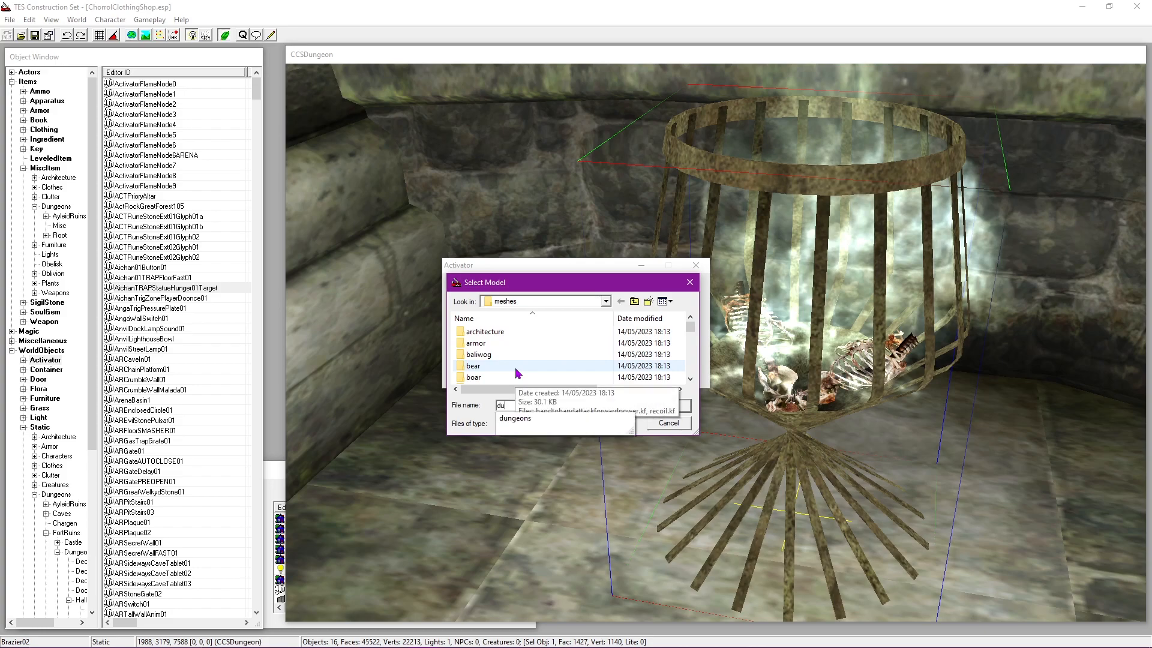
click(607, 414)
click(668, 406)
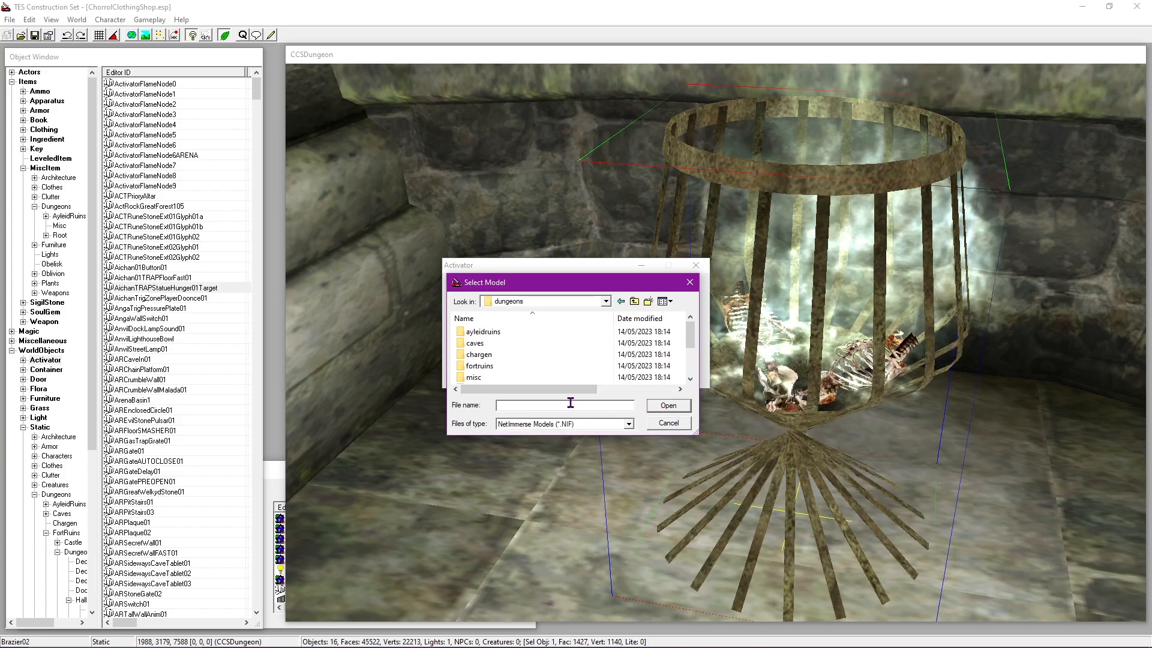
text(mid)
key(BackSpace)
click(626, 418)
click(660, 408)
text(braz)
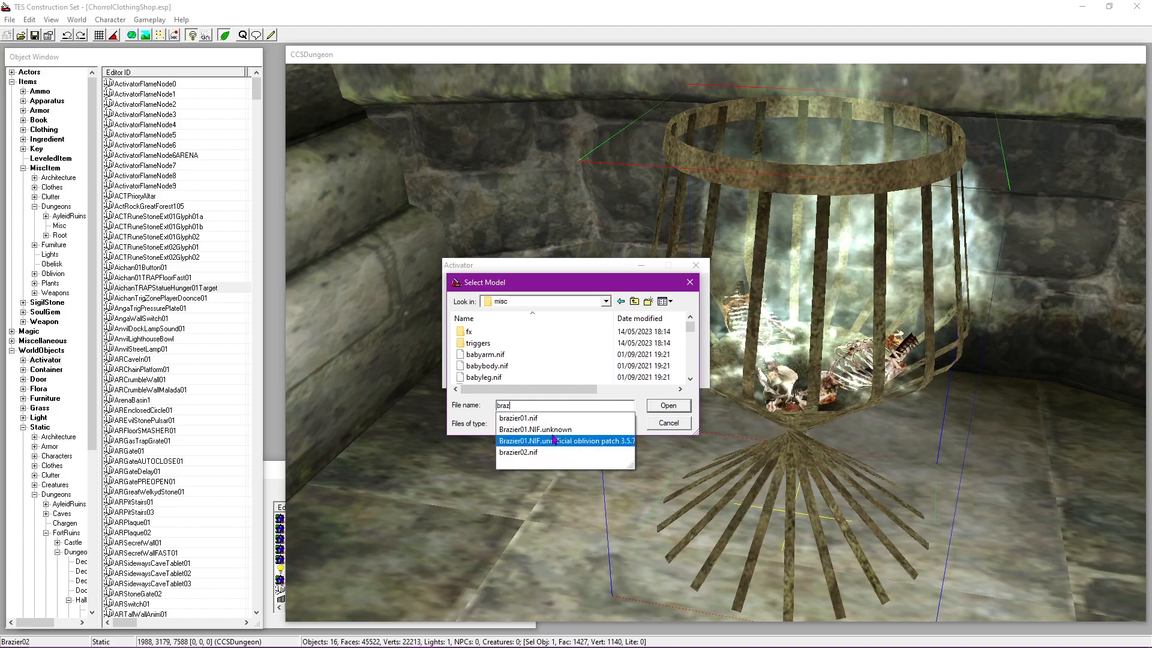
click(527, 453)
click(659, 409)
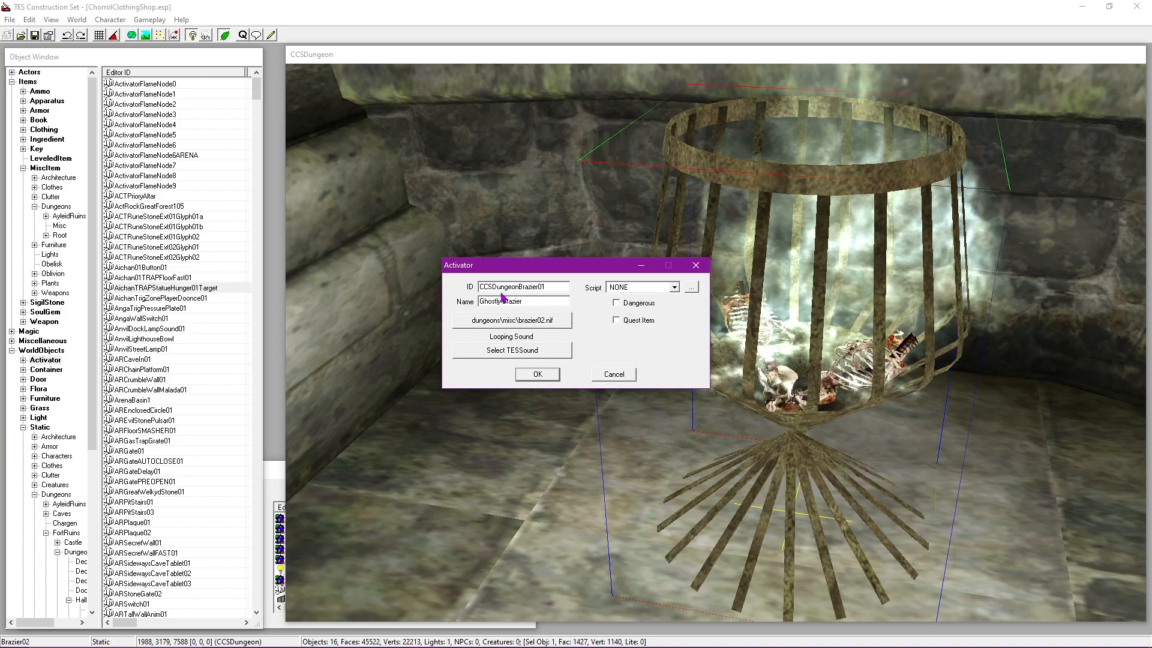
click(536, 377)
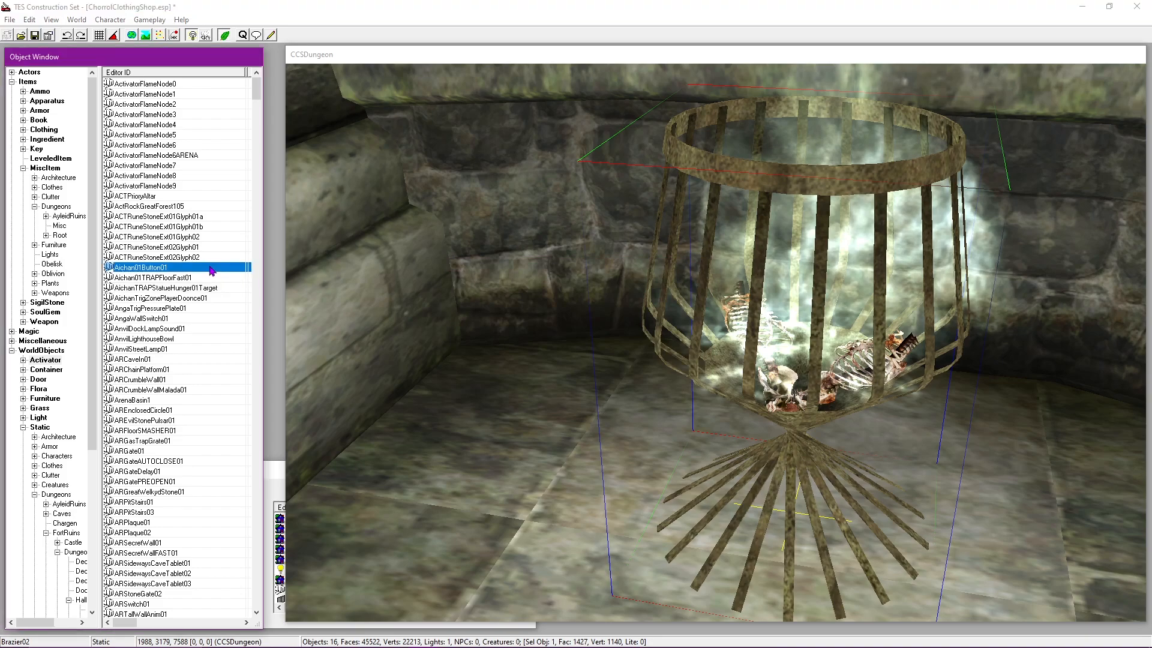
scroll(528, 396, down, 3)
click(35, 36)
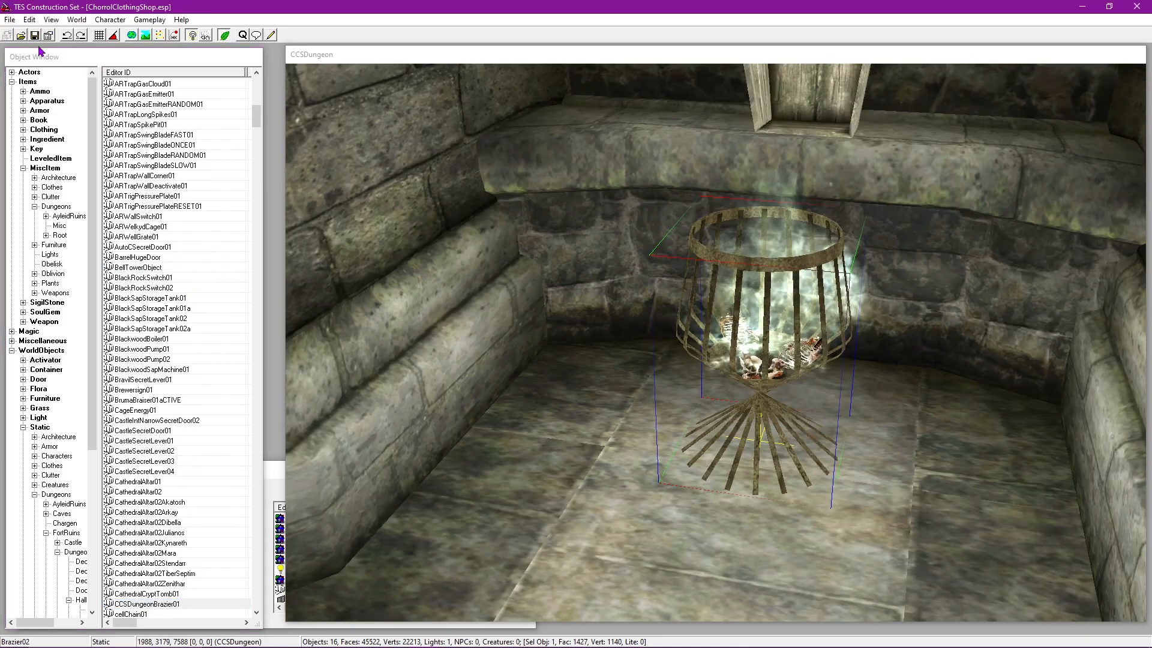
Step: Place the CCSDungeonBrazier01 activator in the crypt beside the flaming brazier and drop it onto the floor
drag(147, 604, 596, 431)
key(f)
scroll(597, 432, down, 4)
drag(664, 611, 627, 168)
scroll(704, 385, up, 2)
drag(644, 479, 621, 481)
scroll(608, 454, up, 1)
shift+middle_drag(634, 466, 720, 445)
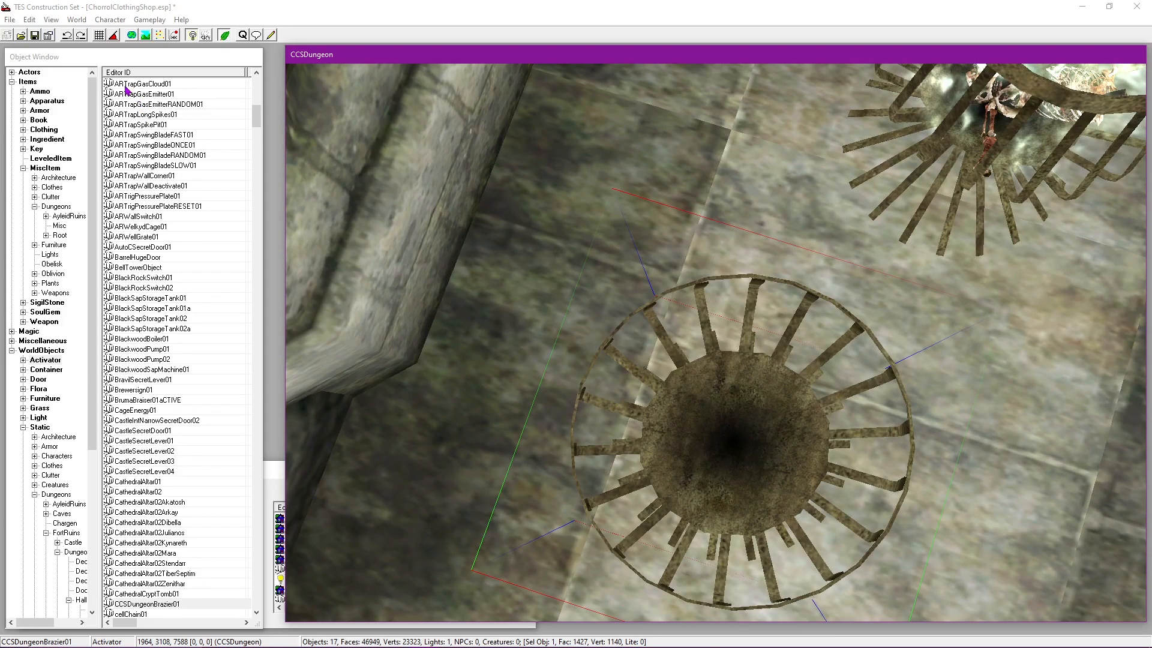
Step: Turn on the Havok simulation and place a skull01 in the new activator brazier
click(26, 63)
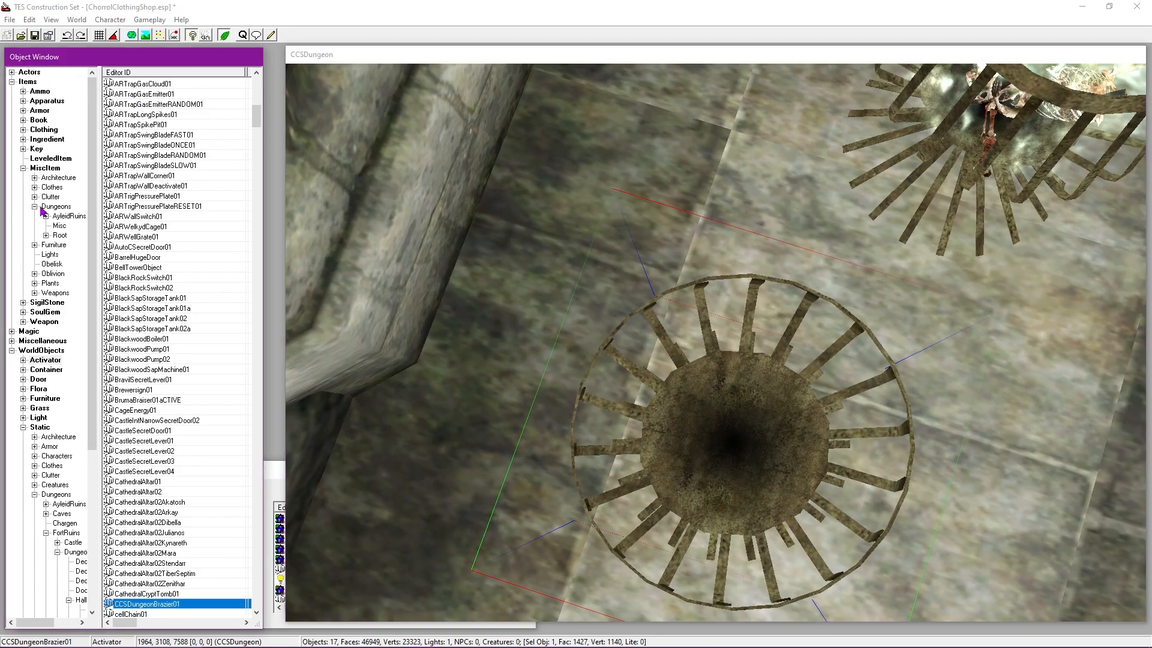
click(60, 225)
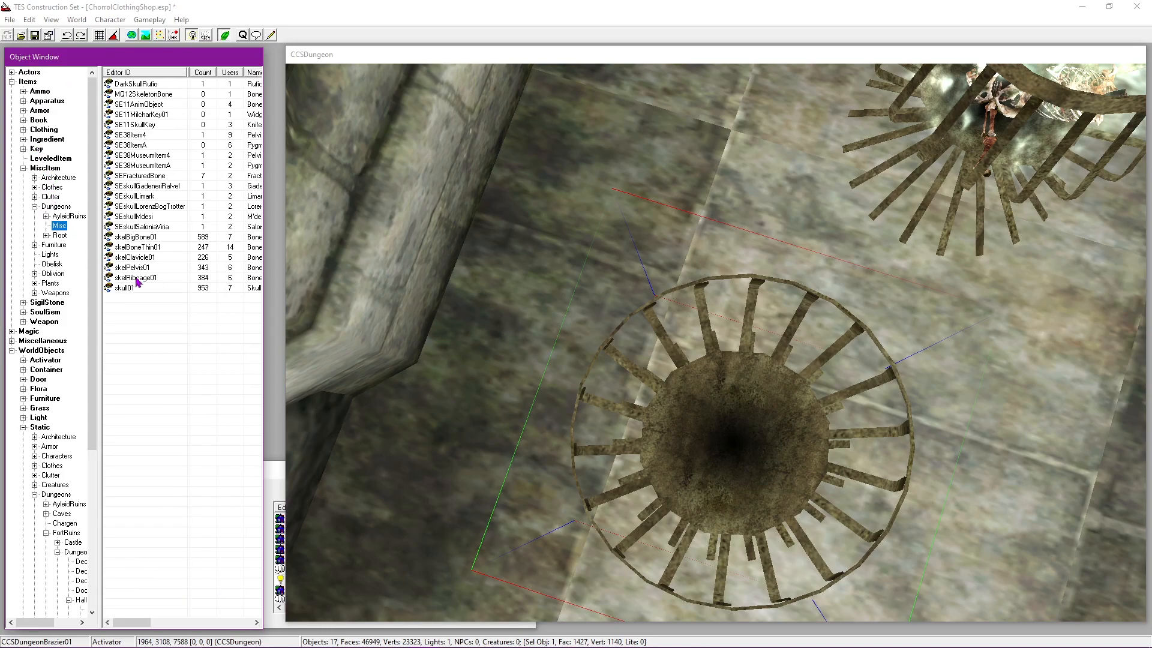
click(128, 287)
click(174, 34)
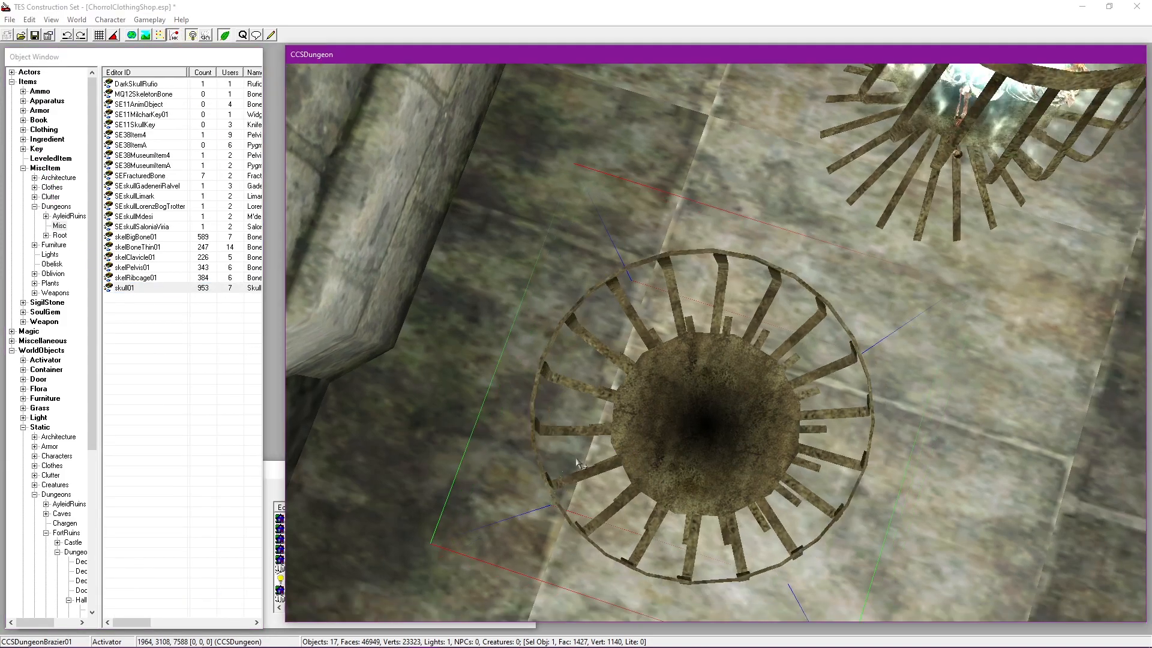
drag(141, 288, 664, 438)
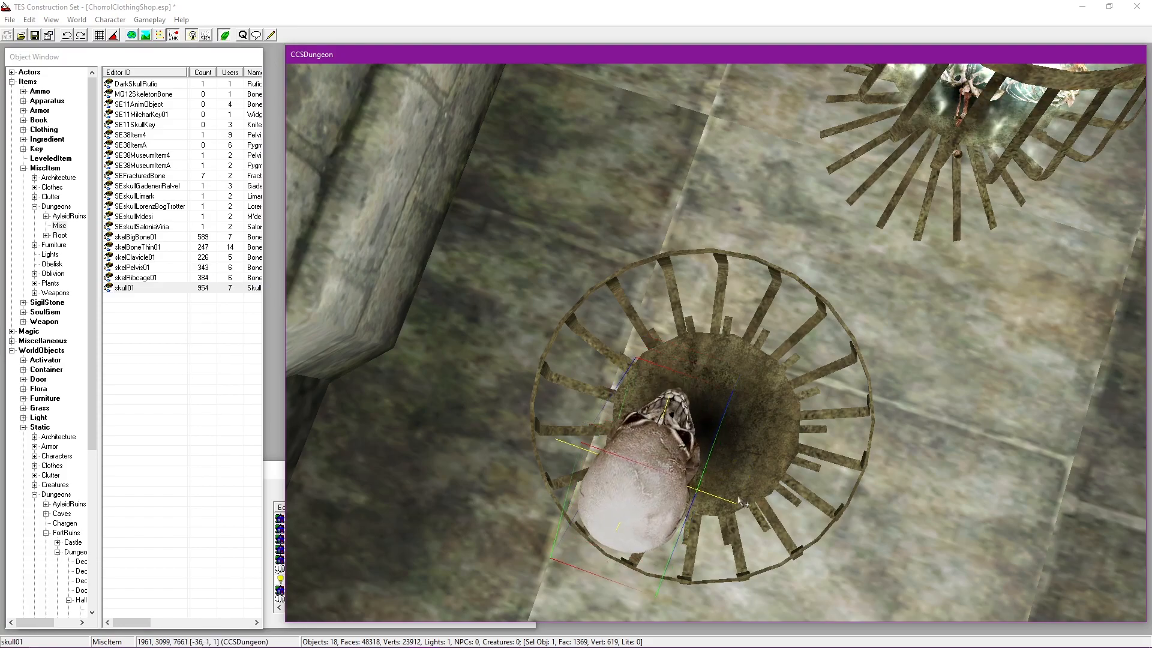
Step: Move the skull around in the brazier to test its collision, delete it and stop the simulation
drag(649, 485, 669, 495)
key(shift)
drag(636, 438, 651, 506)
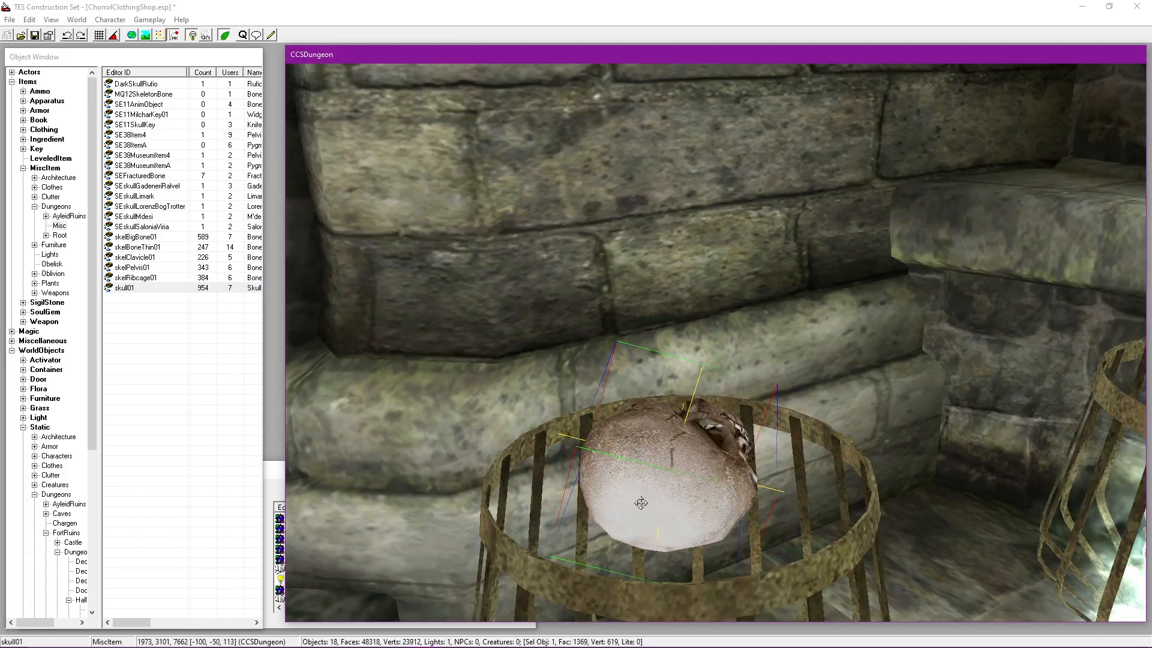
key(shift)
drag(801, 318, 747, 312)
key(shift)
drag(816, 336, 877, 336)
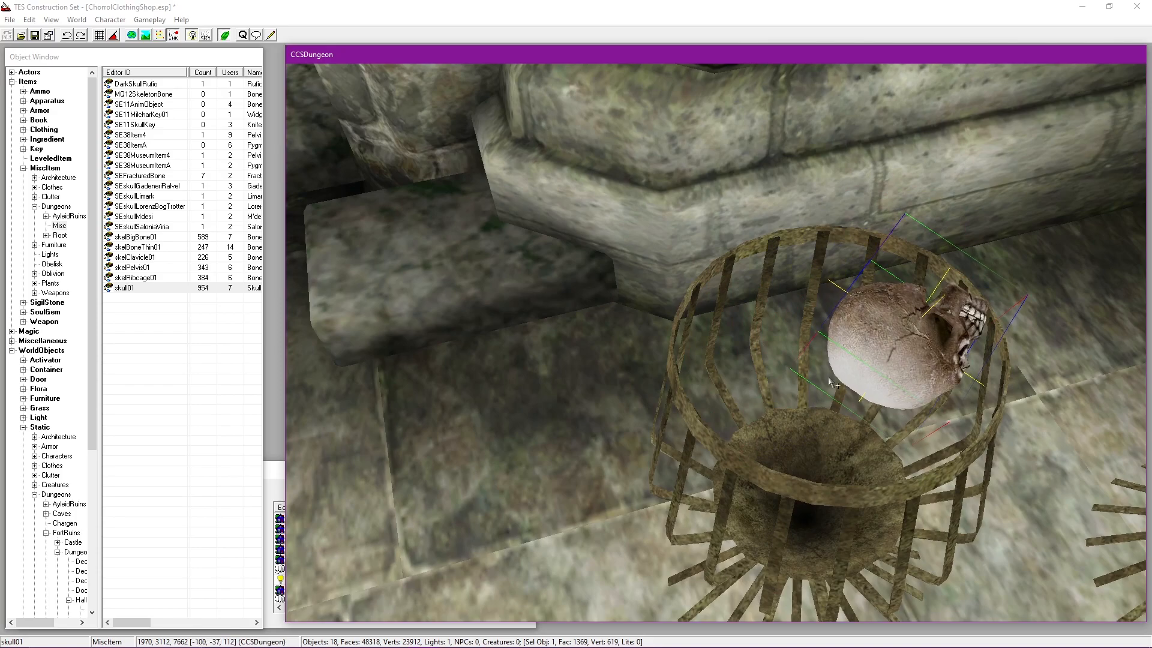
middle_drag(877, 351, 801, 411)
key(Delete)
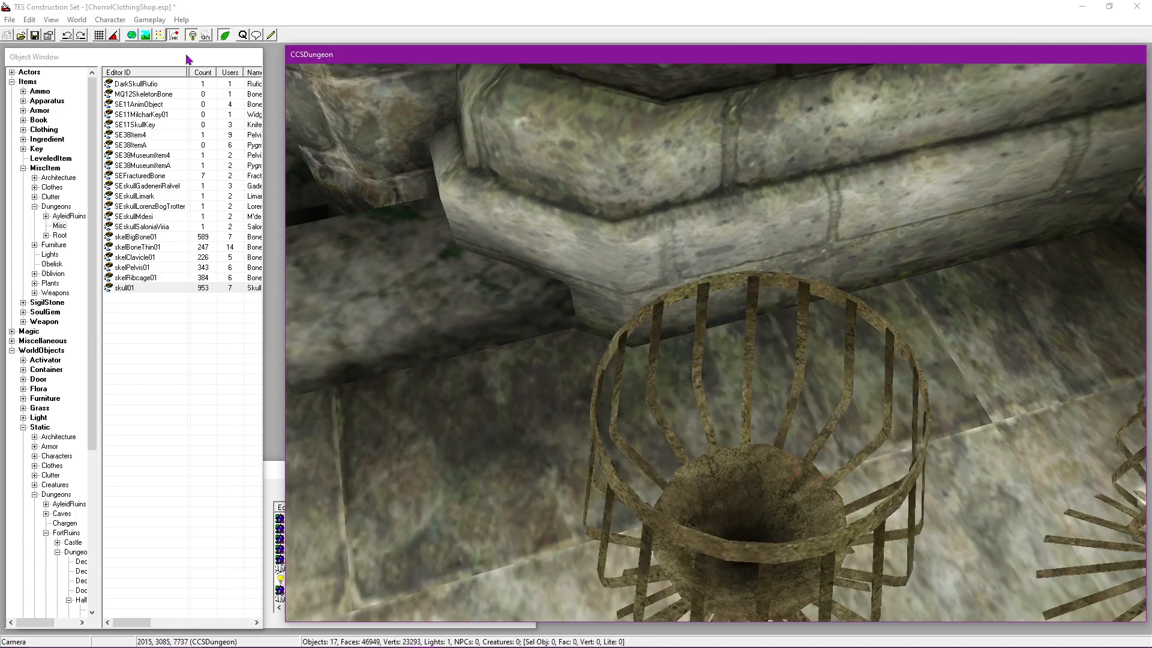
click(175, 39)
Step: Save the plugin and open the reference settings of the flaming Brazier02 and the new activator brazier side by side
click(37, 35)
middle_drag(900, 444, 604, 386)
scroll(816, 407, down, 4)
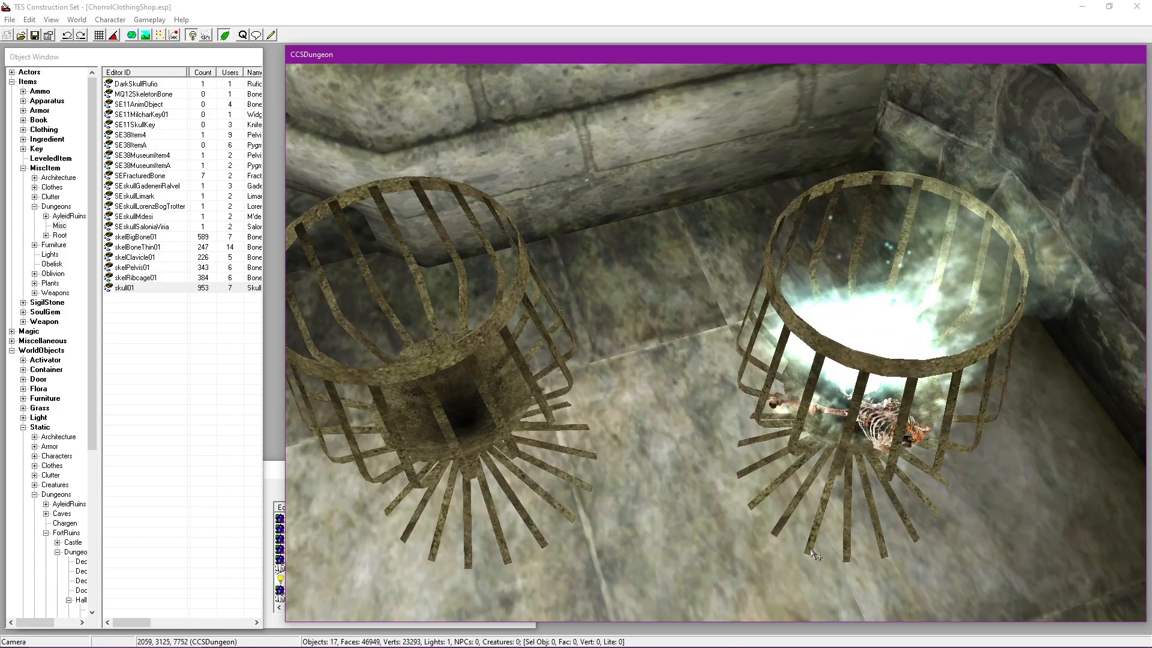
double_click(800, 537)
drag(570, 190, 163, 34)
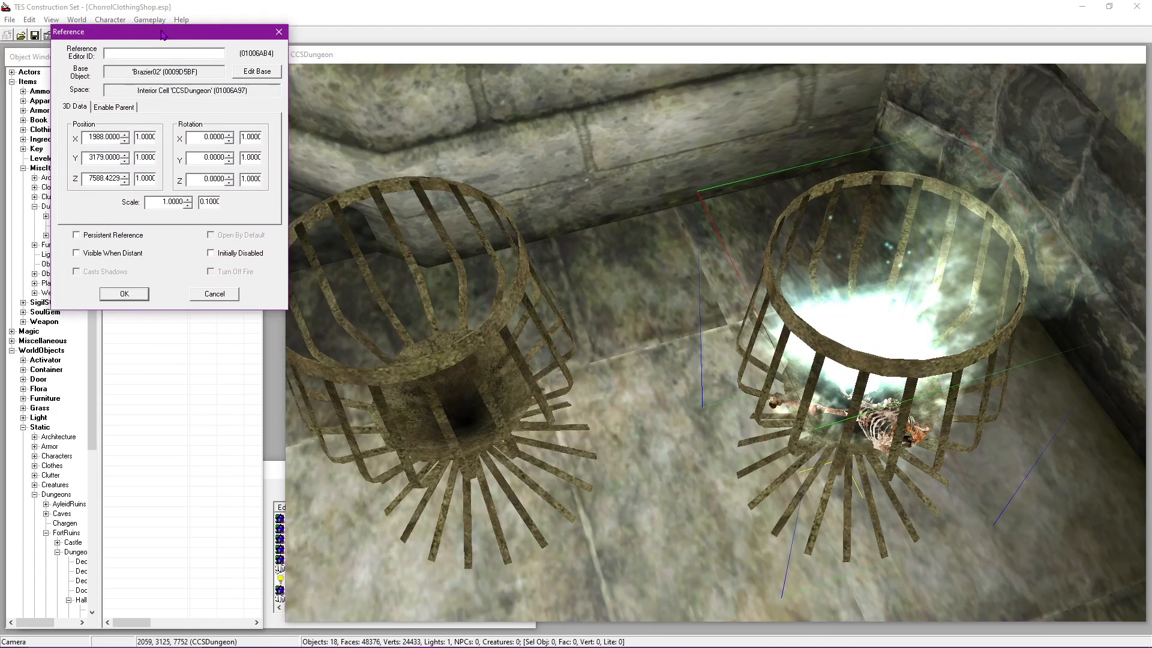
double_click(451, 366)
drag(505, 188, 276, 322)
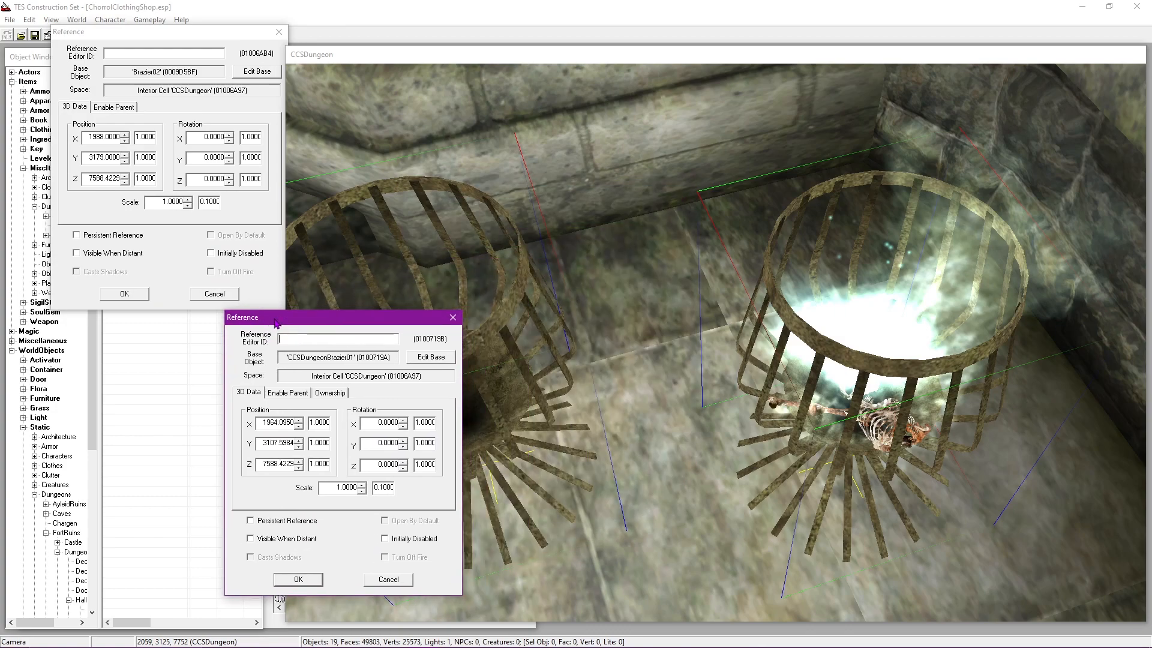
drag(276, 322, 213, 318)
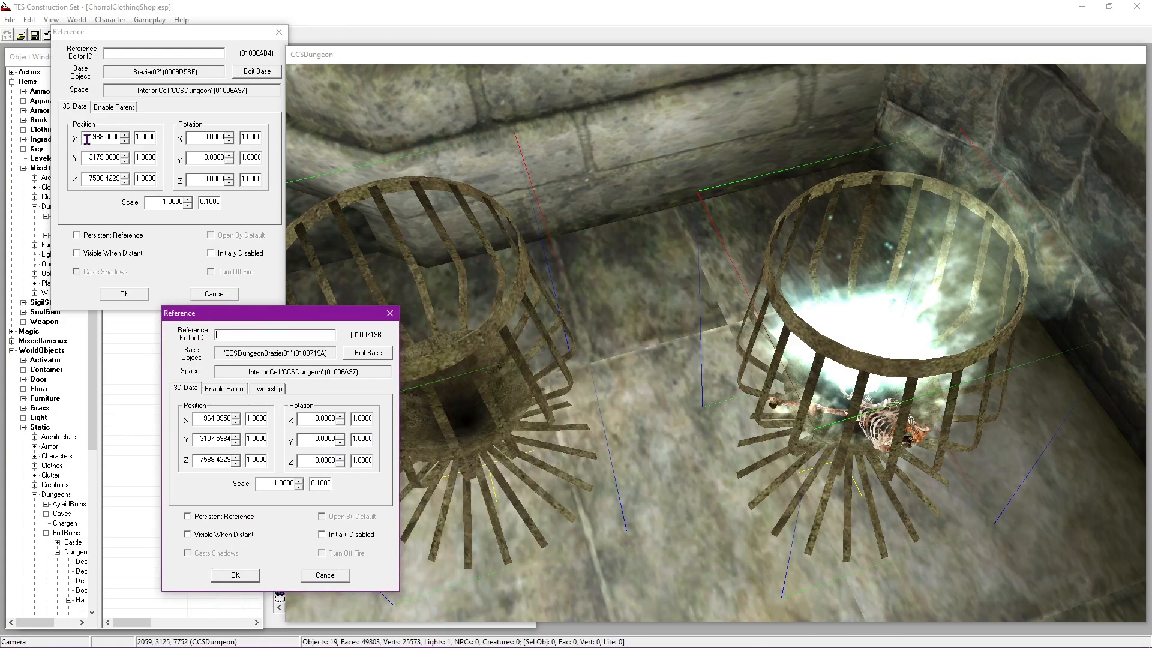
Step: Copy Brazier02's position to the activator brazier: X 1988, Y 3179, Z 7588.4229, and confirm
text(1988.0000)
double_click(90, 159)
key(ctrl+c)
double_click(201, 440)
key(ctrl+v)
double_click(89, 181)
double_click(199, 460)
click(202, 437)
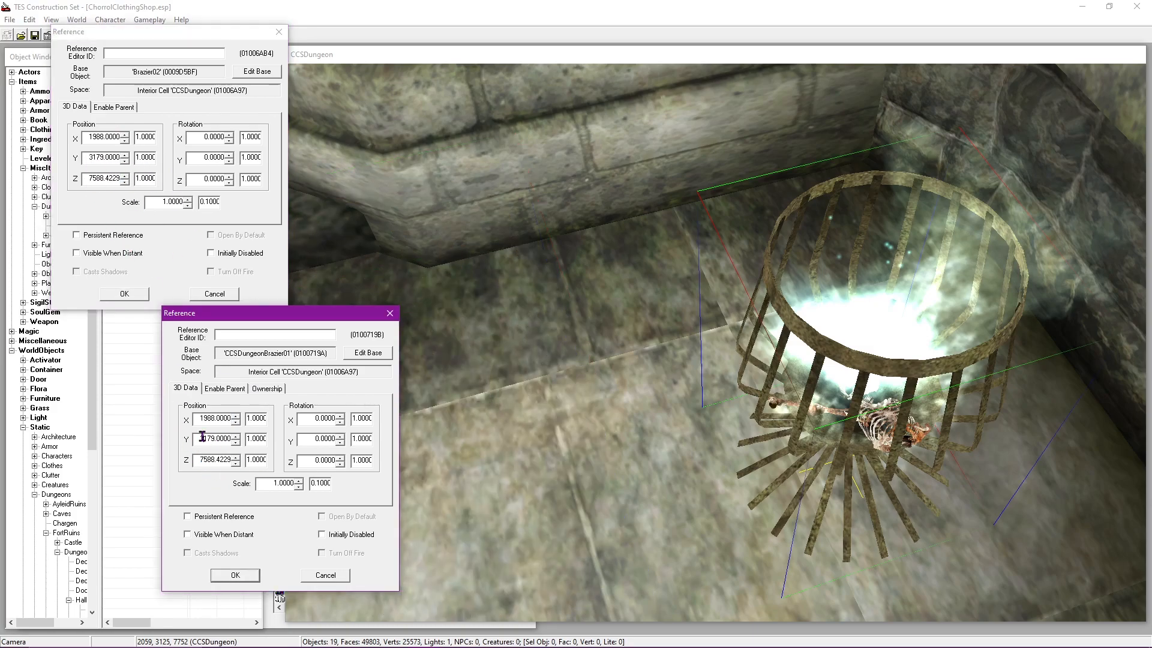
click(248, 576)
Step: Shift the original static Brazier02 along Y to 3109, clear of the activator, and delete it
click(124, 161)
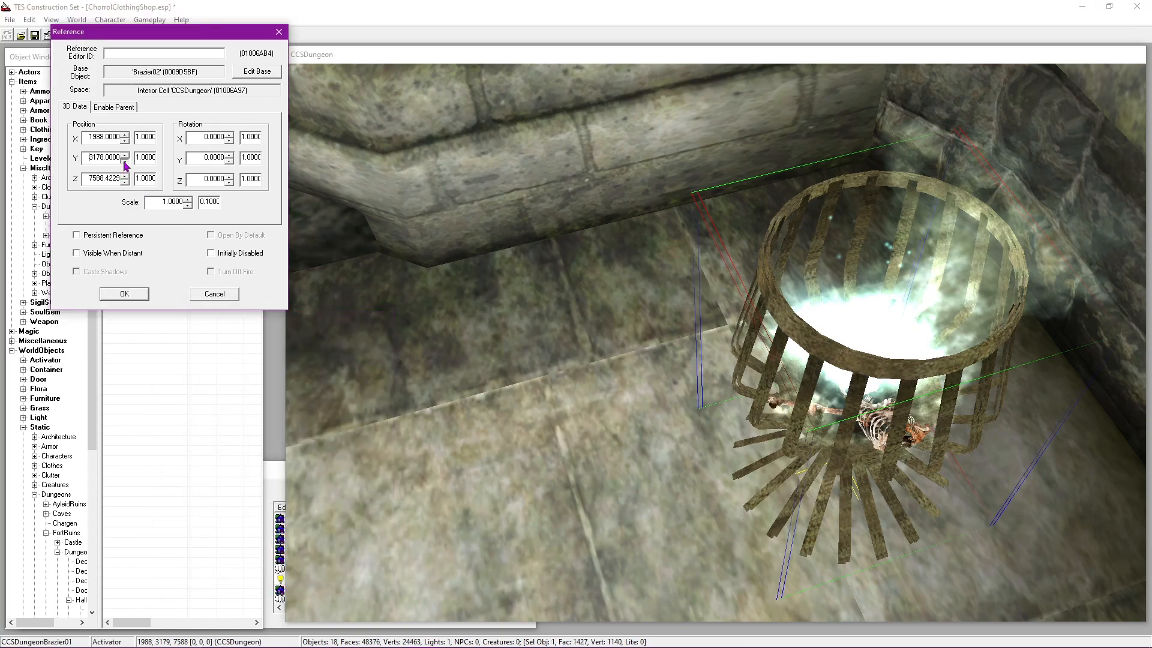
click(124, 162)
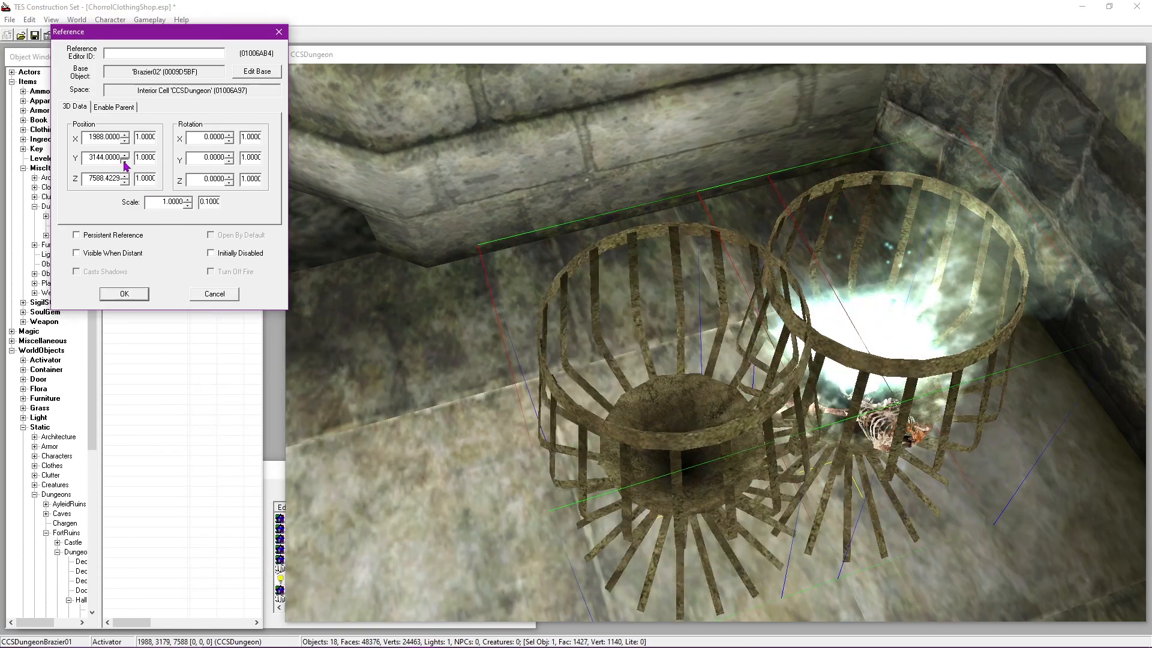
click(120, 296)
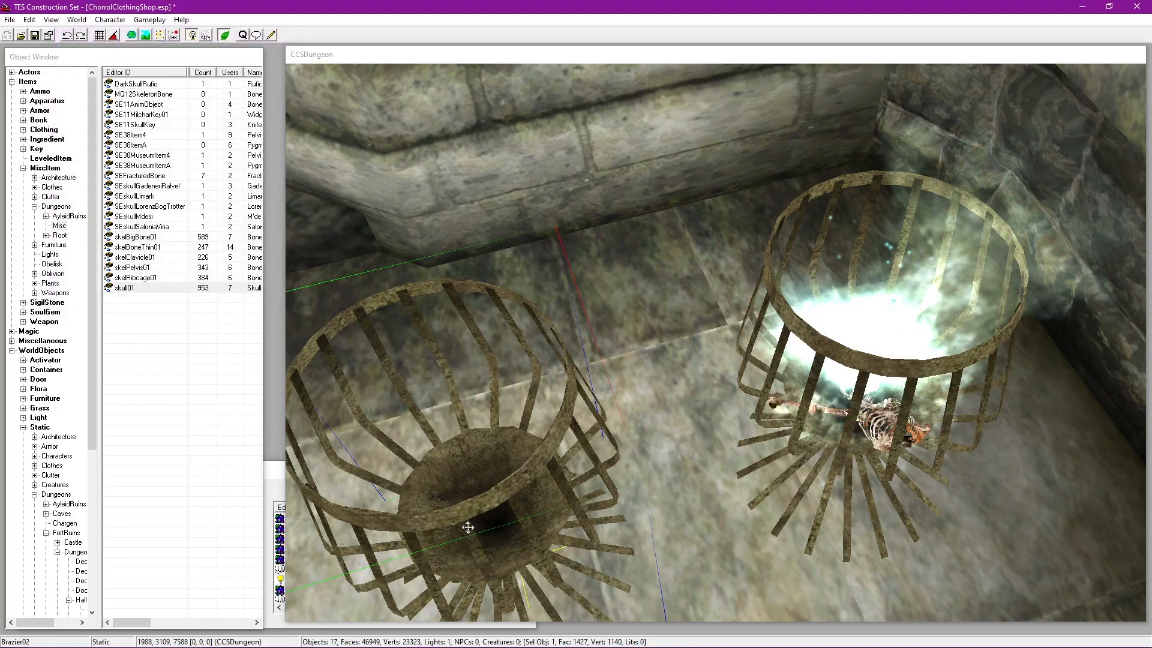
click(471, 527)
key(Delete)
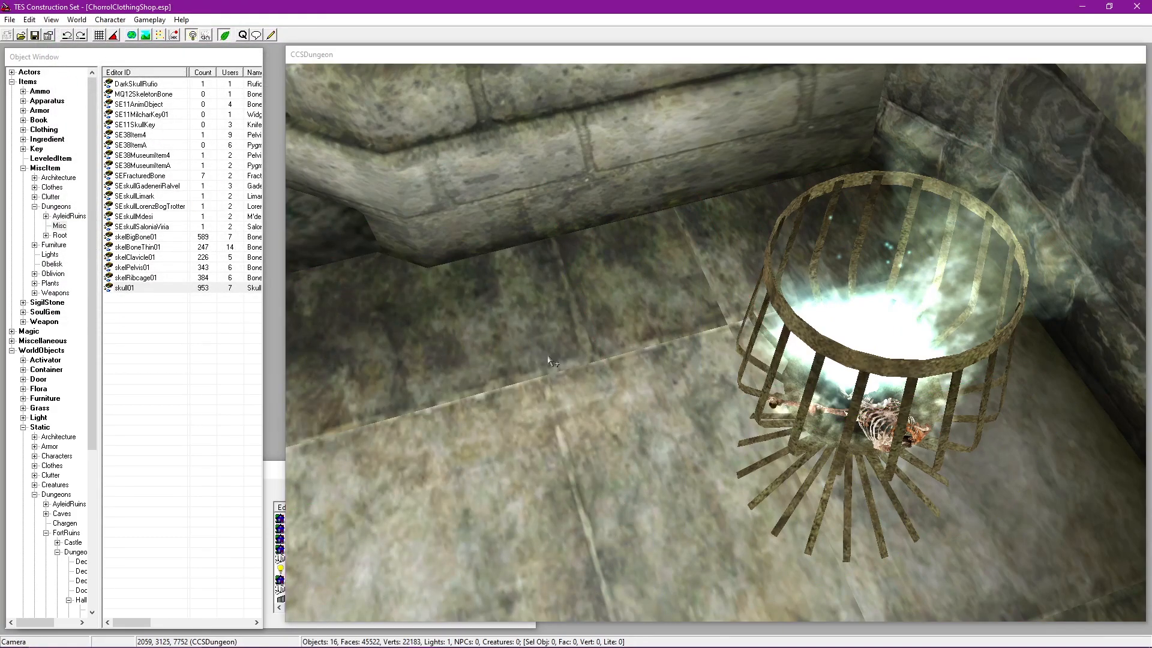
Step: Select the ghost flame and inspect it and the bones inside the activator brazier from several angles
scroll(549, 357, up, 3)
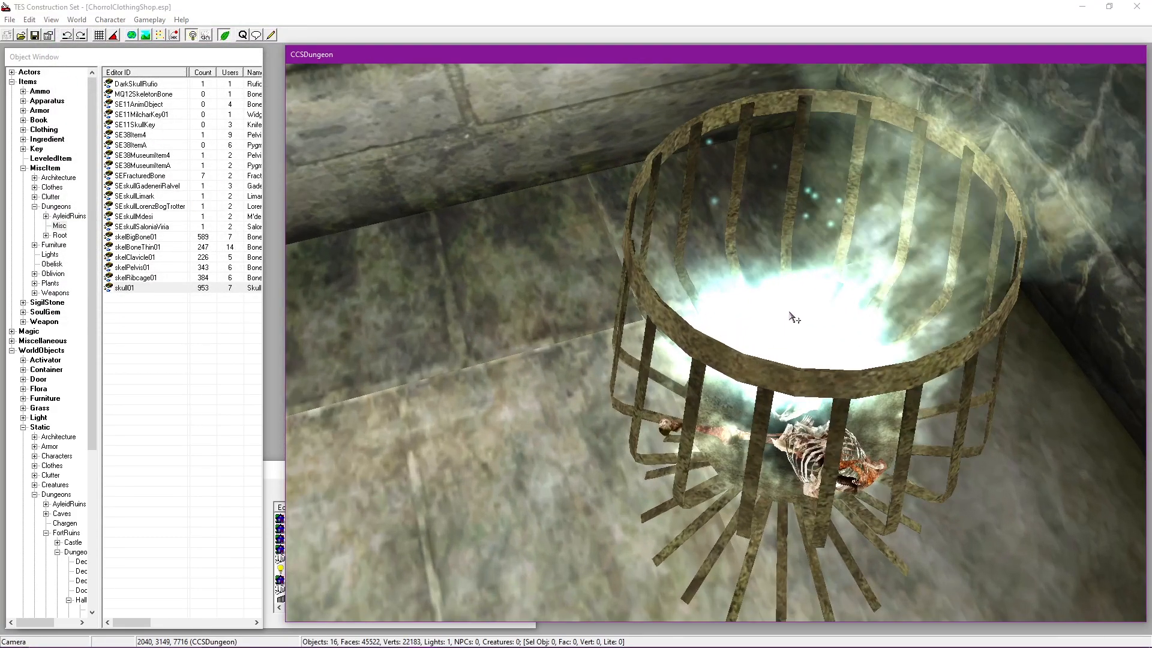
scroll(795, 318, down, 5)
click(728, 441)
key(c)
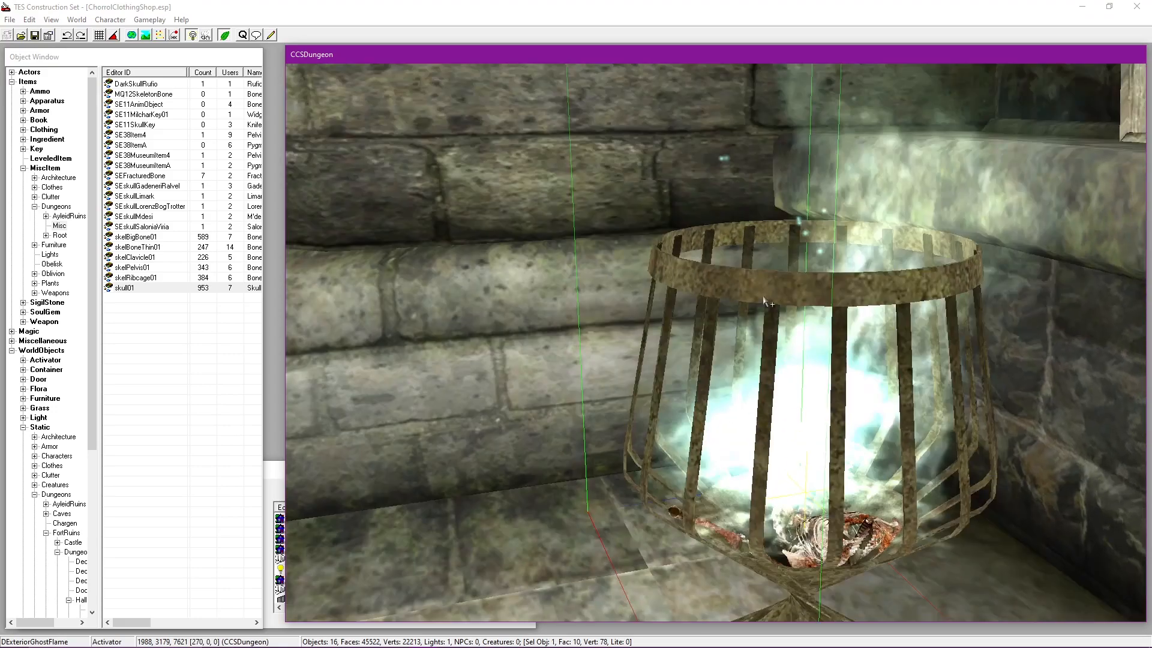
shift+middle_drag(751, 327, 697, 270)
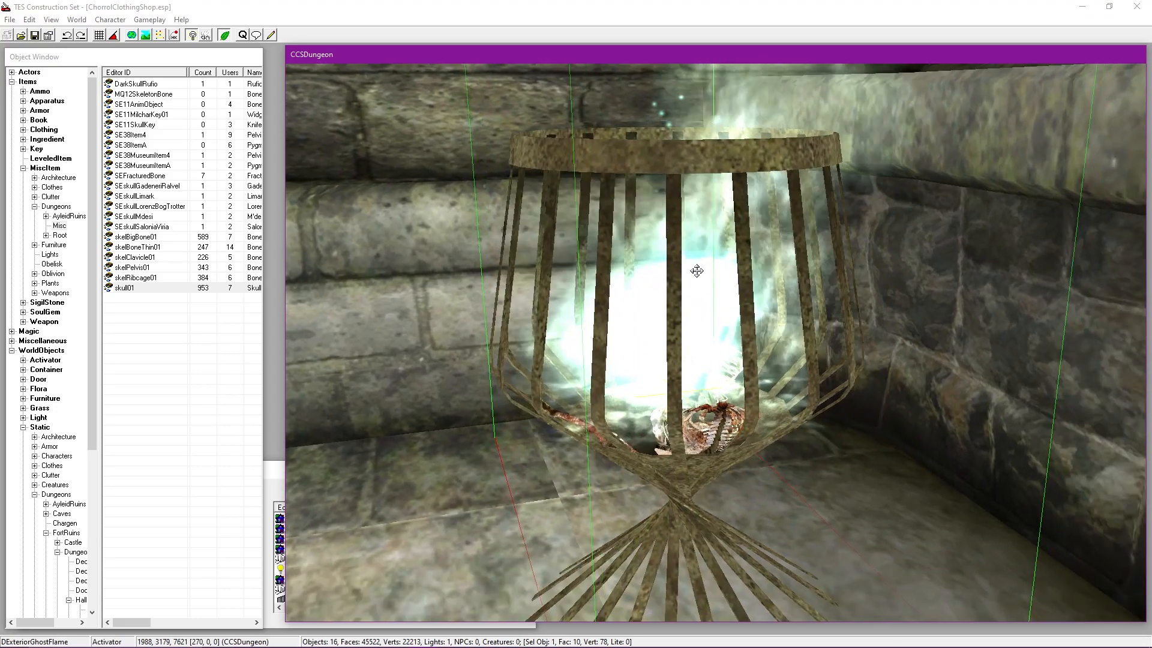
scroll(699, 324, up, 4)
shift+middle_drag(700, 324, 853, 448)
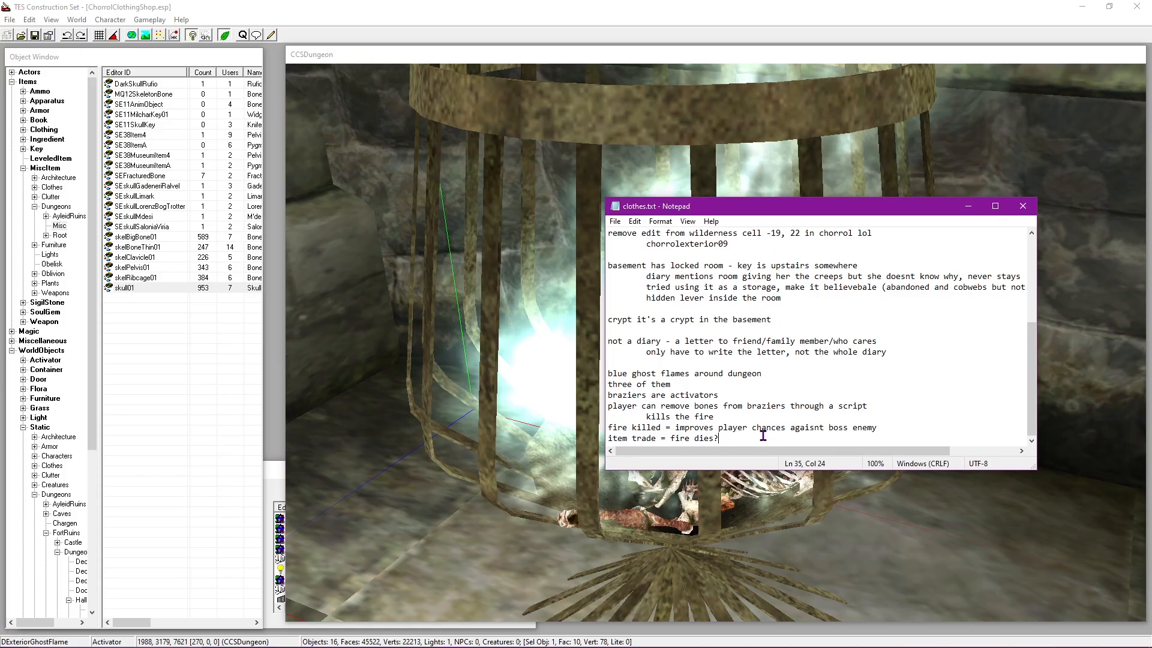
Step: In the Notepad notes, add "player puts out fire = reaching into the flames gives player a disease/some kinda debuff" and save
key(Return)
text(playe)
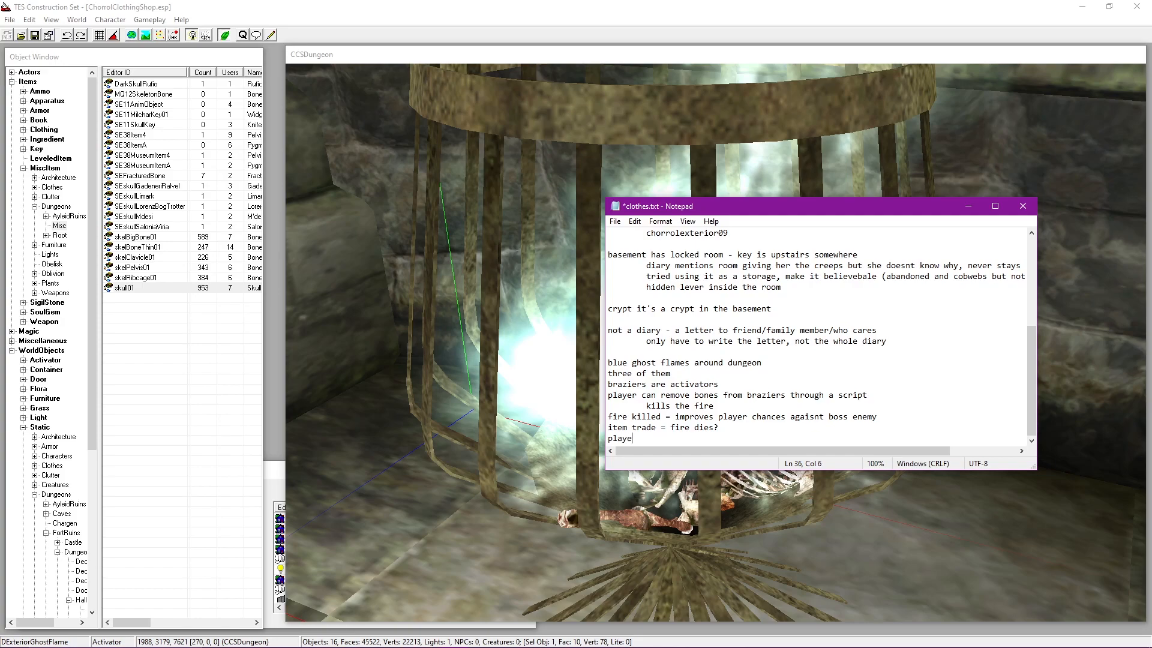
text(r puts out fire = reaching into the flames gives playera)
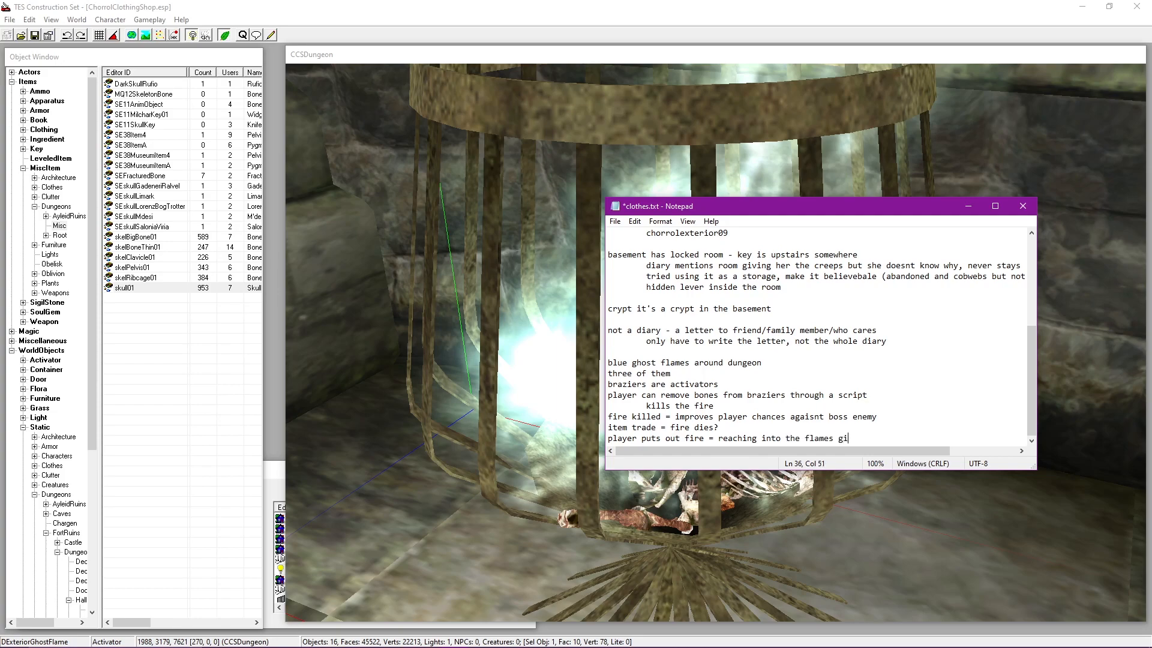
key(BackSpace)
key(BackSpace)
text(a disease)
text(/some kinda deb)
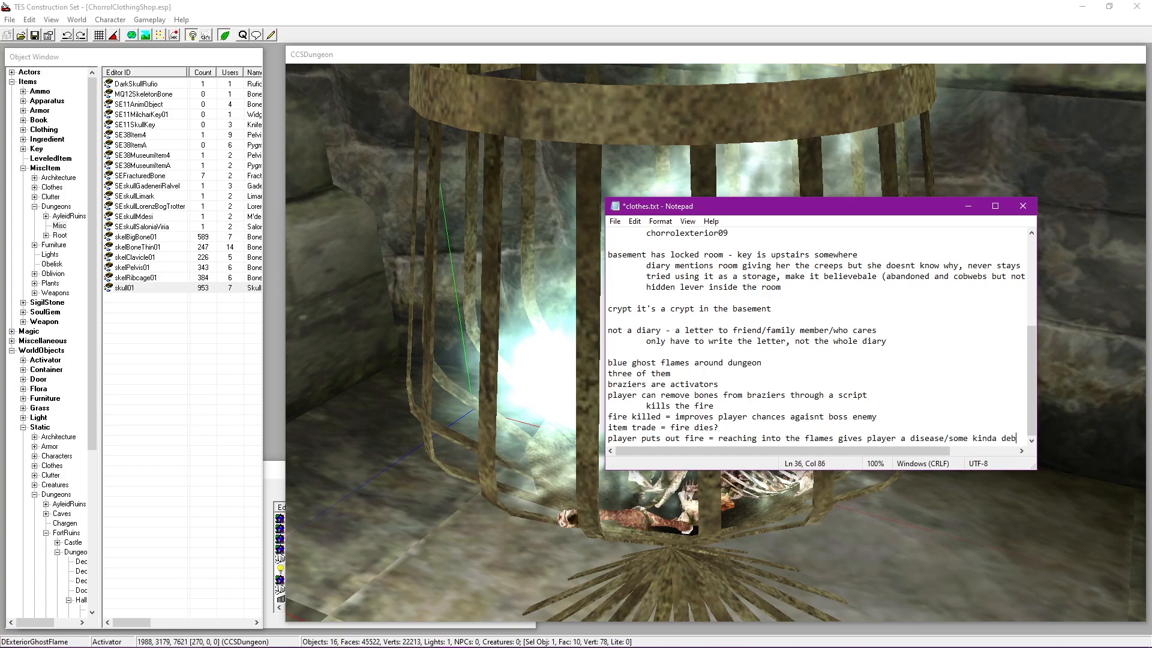
text(uff)
key(ctrl+s)
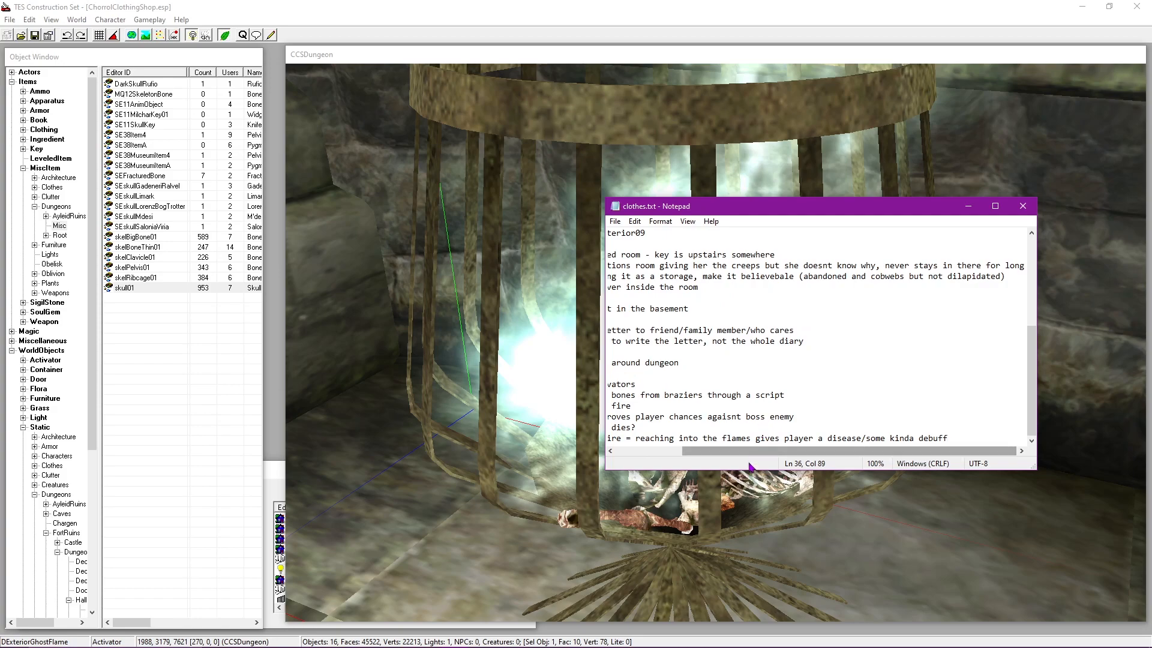
Step: Give the activator brazier the reference ID CCSDungeonBrazier01Ref, mark it as a persistent reference, and save the plugin
drag(741, 451, 675, 451)
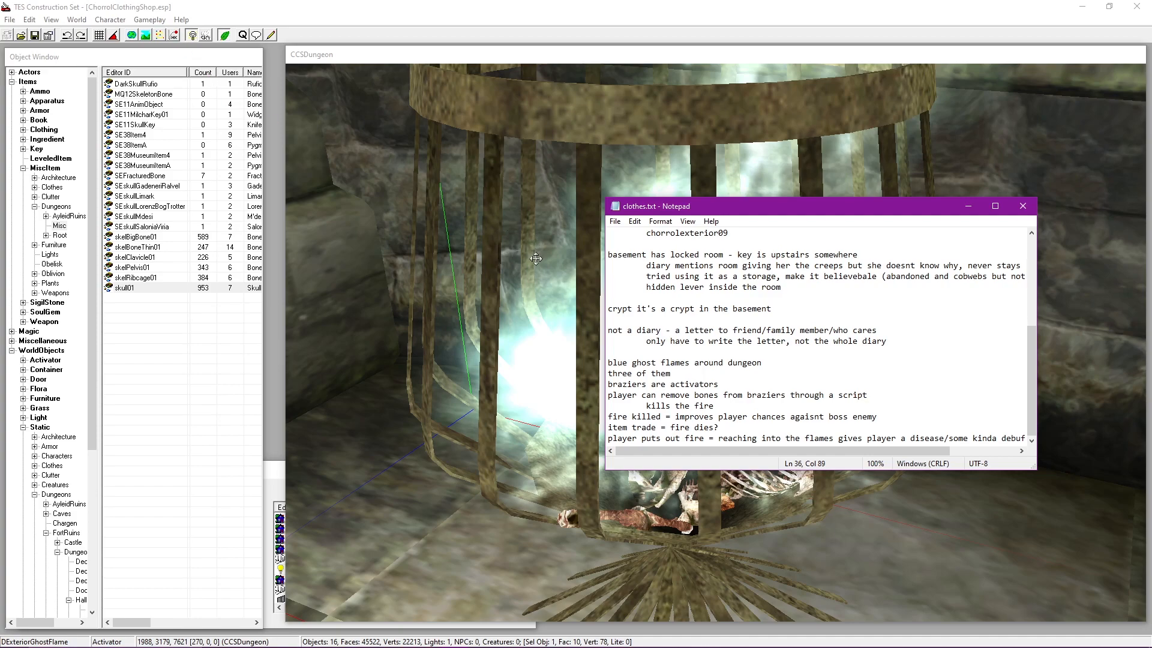
middle_drag(537, 291, 660, 348)
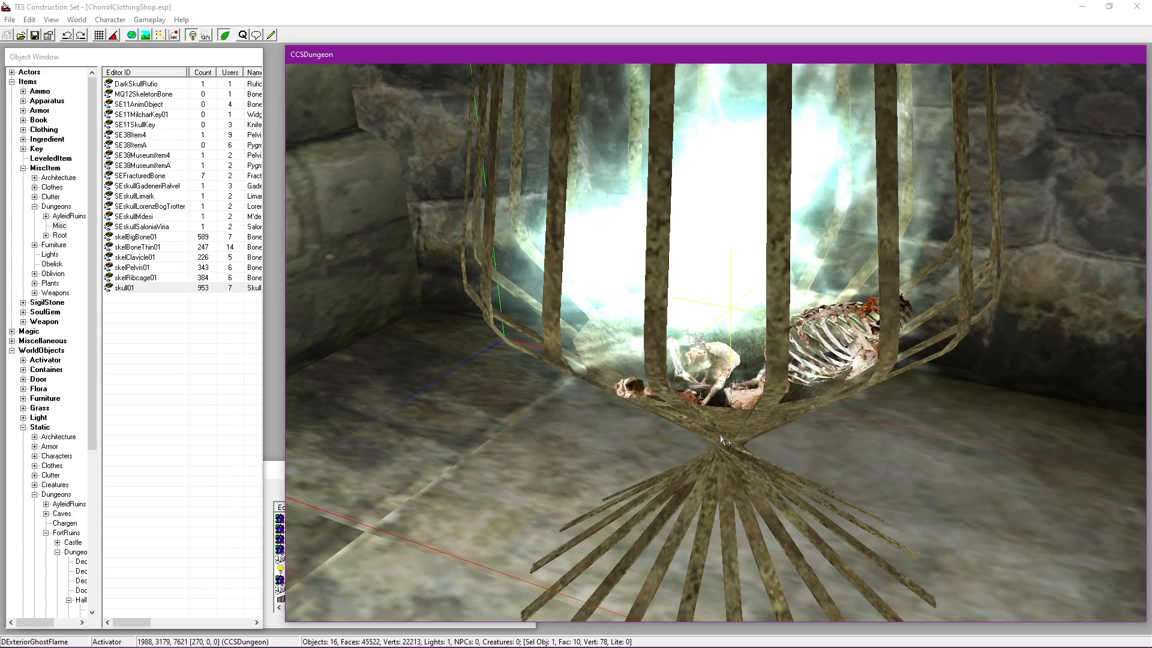
shift+middle_drag(718, 321, 673, 308)
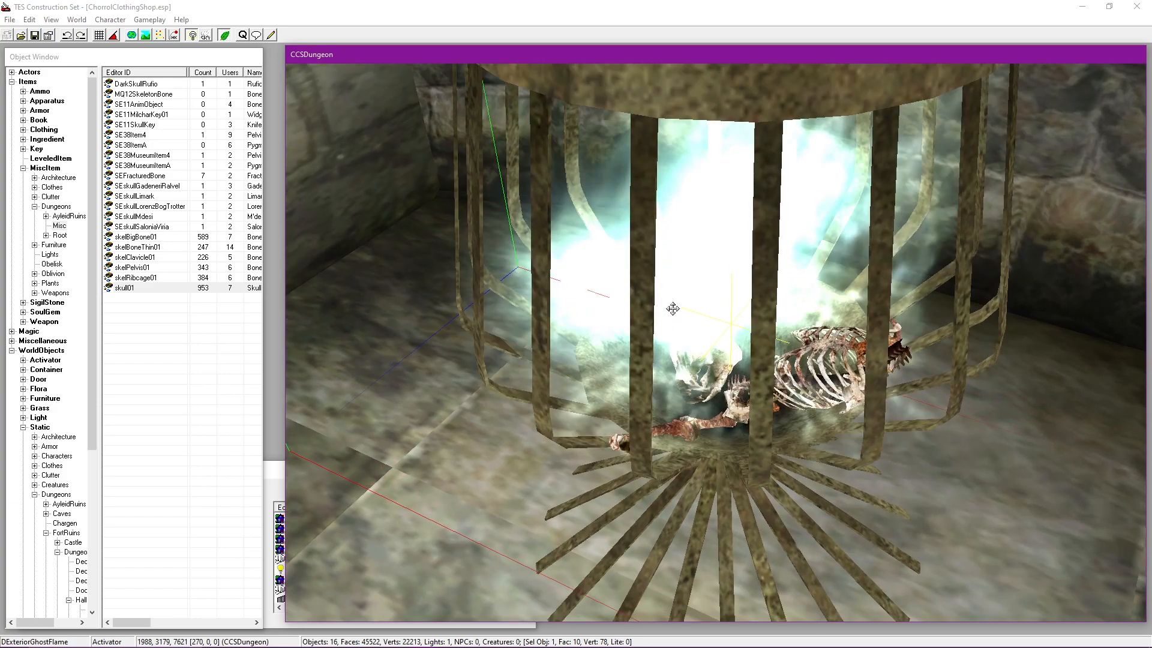
double_click(638, 120)
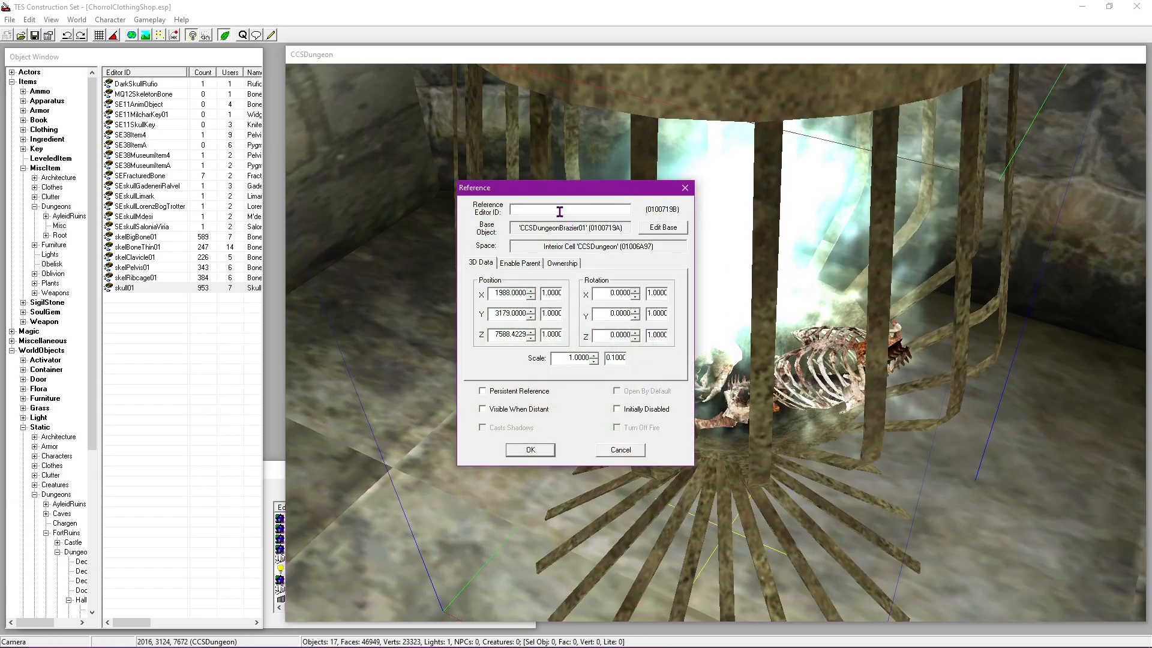
click(521, 393)
click(503, 390)
text(CCSD)
key(BackSpace)
key(BackSpace)
key(BackSpace)
key(BackSpace)
key(BackSpace)
text(CCSDungeonBrazier)
text(Re)
key(BackSpace)
key(BackSpace)
text(01Ref)
drag(588, 210, 475, 216)
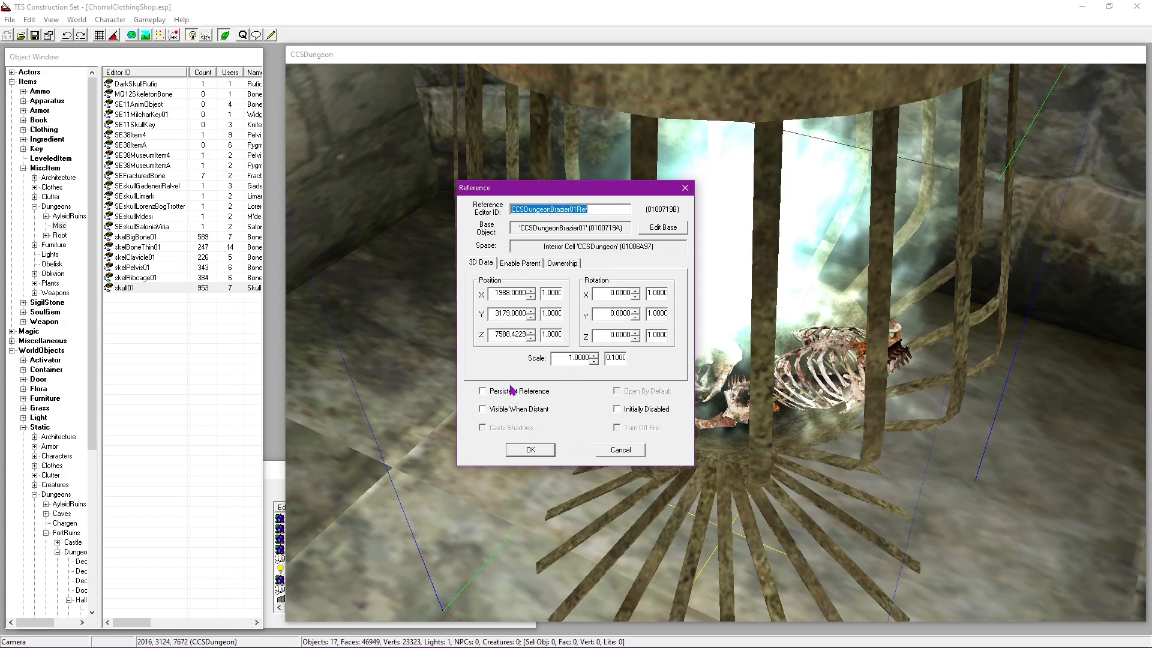
click(533, 456)
click(35, 36)
Step: Give the ghost flame a persistent reference with a CCSDungeonBrazier01 ID ending in Flame
shift+middle_drag(611, 201, 653, 368)
click(672, 424)
double_click(672, 424)
drag(567, 195, 306, 196)
key(ctrl+v)
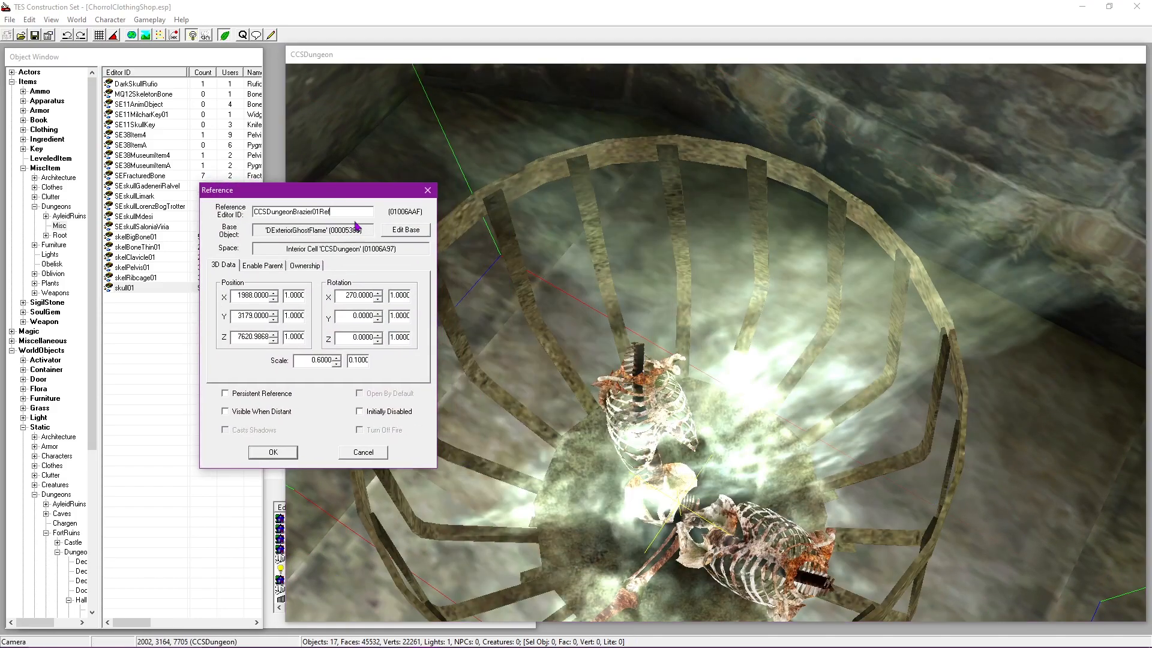
key(BackSpace)
text(Flame)
click(250, 394)
click(273, 452)
Step: Give the first BabyBody skeleton inside the brazier the ID CCSDungeonBrazier01Bone01 and make it a persistent reference
scroll(658, 338, up, 3)
shift+middle_drag(658, 337, 817, 373)
scroll(654, 403, up, 3)
double_click(775, 269)
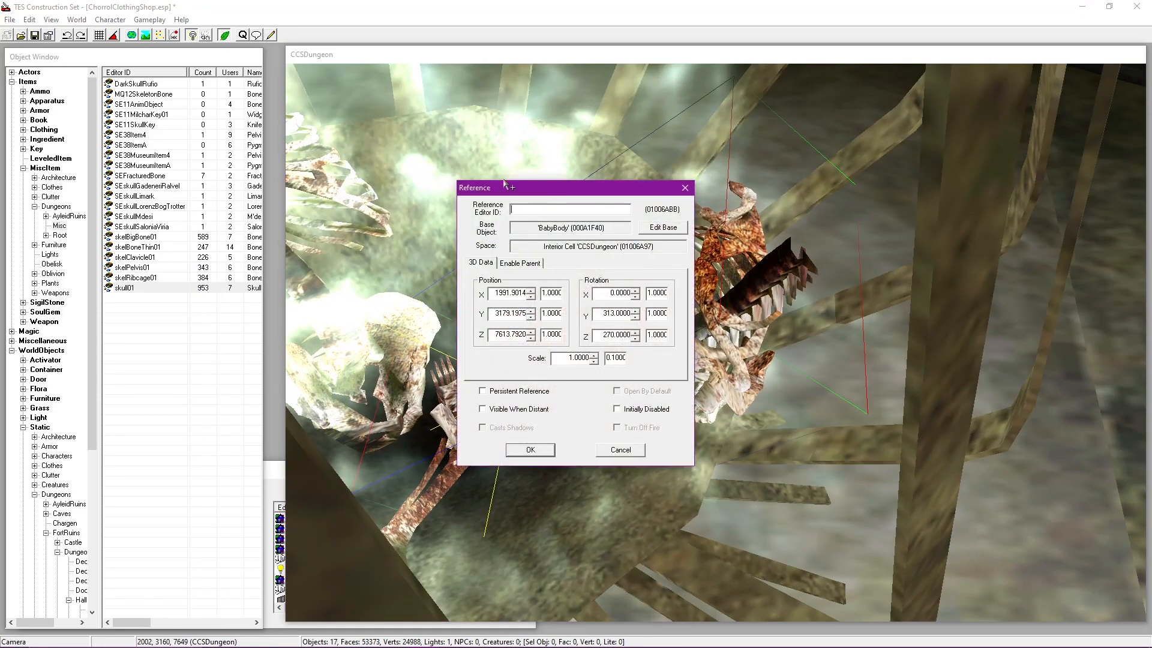
drag(485, 188, 222, 205)
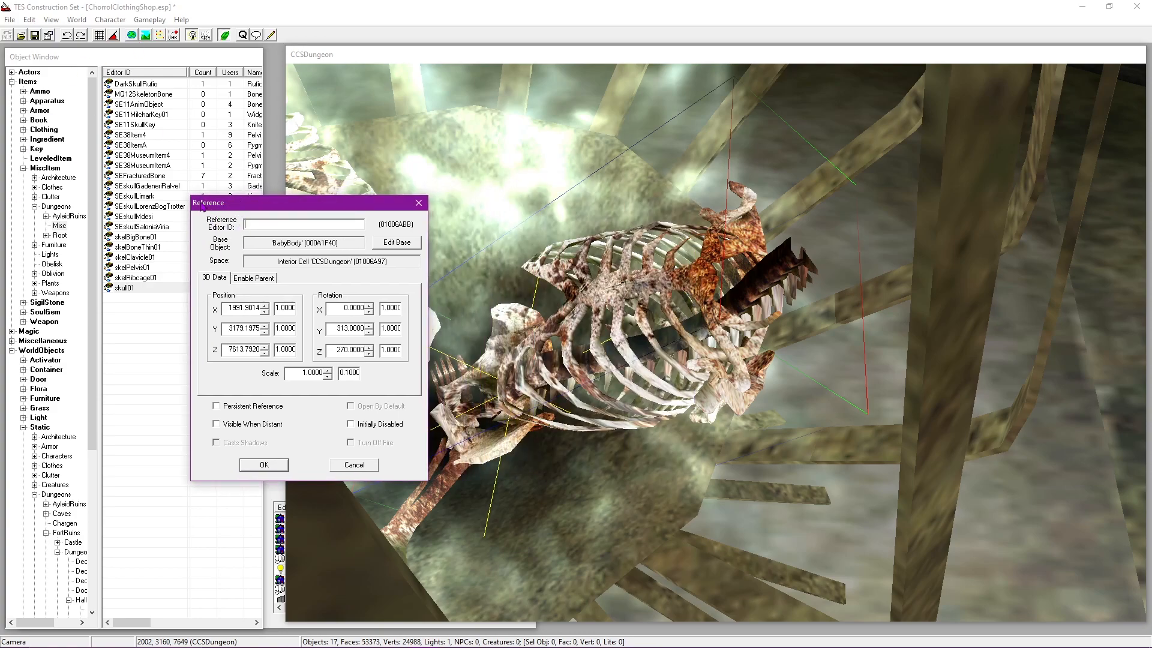
click(239, 407)
click(293, 223)
key(ctrl+v)
key(BackSpace)
key(BackSpace)
key(BackSpace)
key(BackSpace)
key(BackSpace)
text(01Bone01)
drag(349, 225, 181, 229)
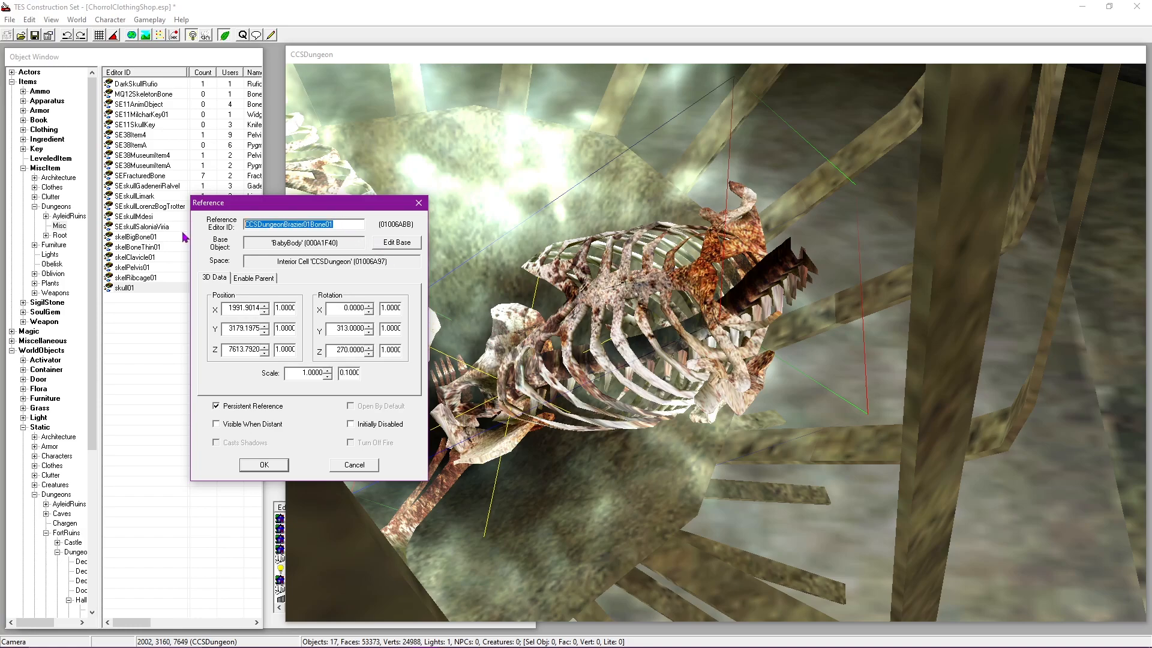
click(268, 468)
Step: Give the second BabyBody skeleton in the brazier the ID CCSDungeonBrazier01Bone02 and make it a persistent reference
shift+middle_drag(508, 451, 716, 319)
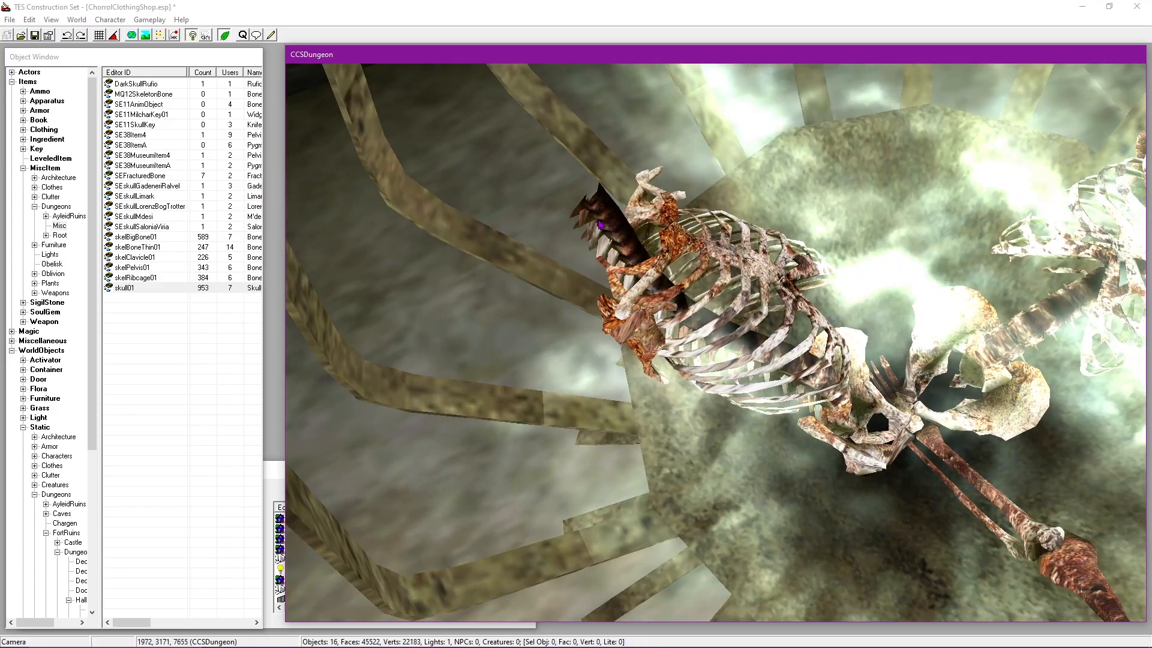
double_click(603, 230)
text(2)
click(521, 392)
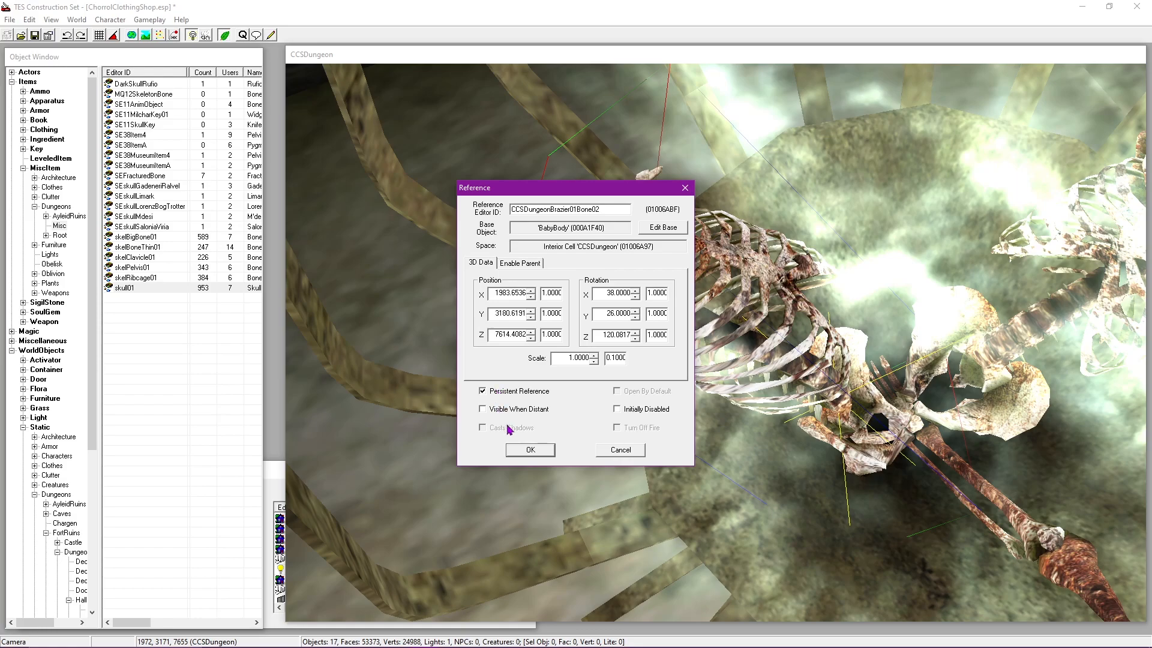
click(531, 449)
shift+middle_drag(531, 449, 705, 445)
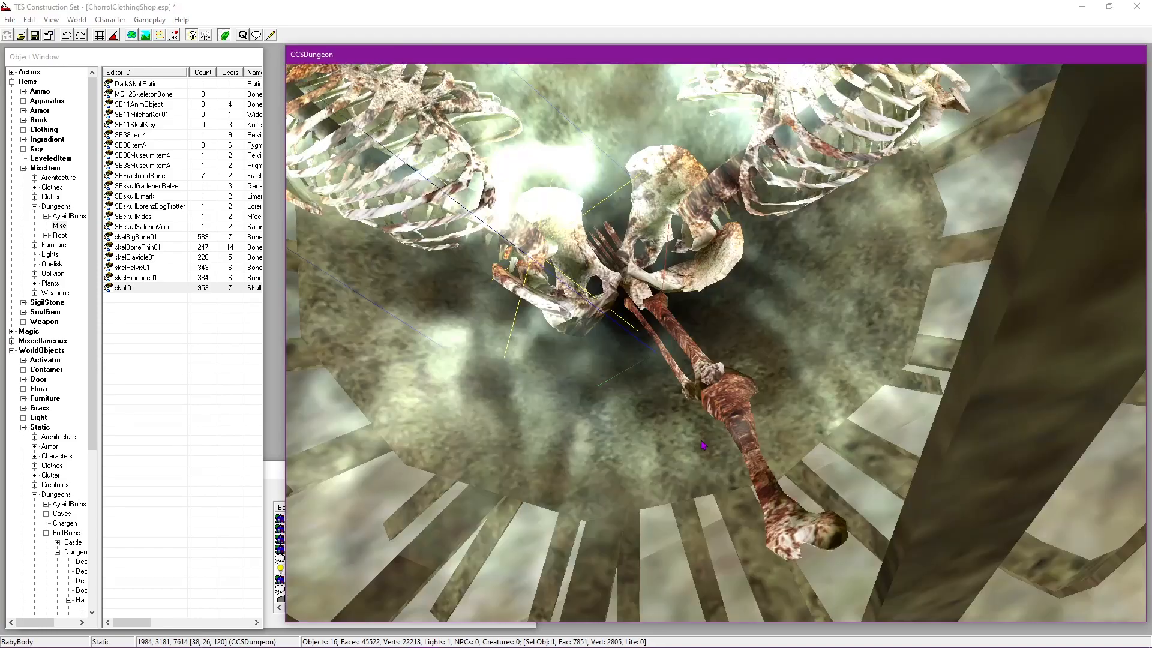
Step: Name the BabyLeg in the brazier CCSDungeonBrazier01Bone03, make it a persistent reference, and save the plugin
double_click(795, 550)
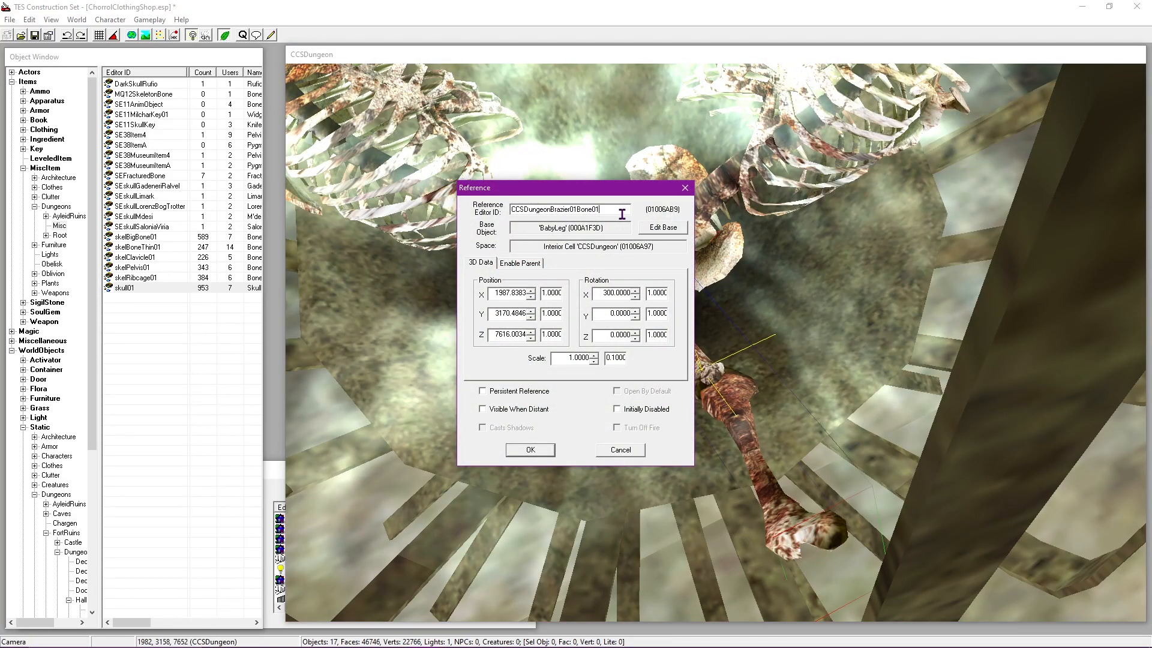
text(3)
click(498, 391)
click(537, 450)
click(35, 36)
Step: Place a BabyLeg from the static dungeon Misc objects in the cell, beside the brazier
scroll(663, 366, down, 5)
scroll(663, 367, down, 5)
middle_drag(687, 420, 746, 283)
scroll(720, 336, up, 2)
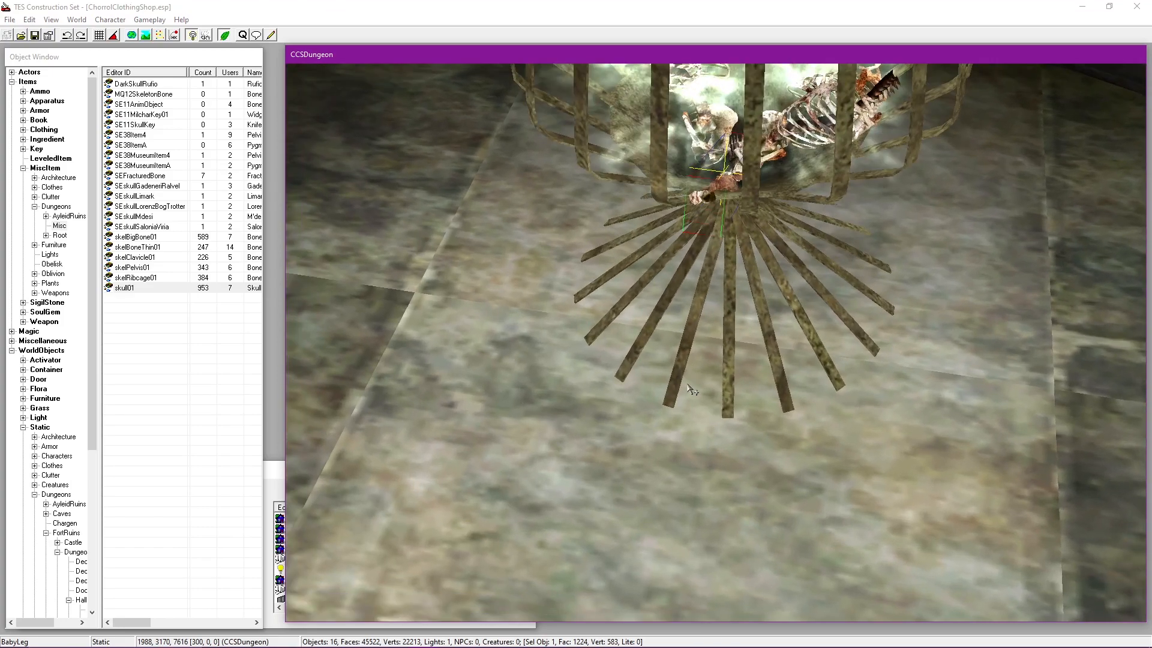
click(19, 57)
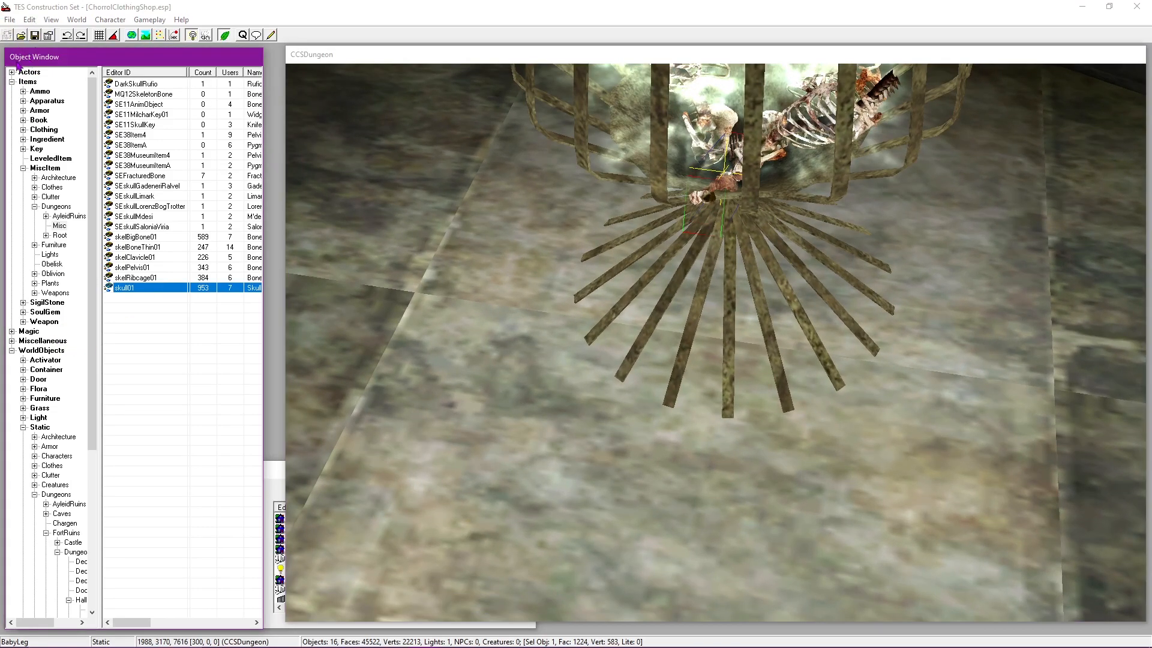
scroll(60, 420, down, 4)
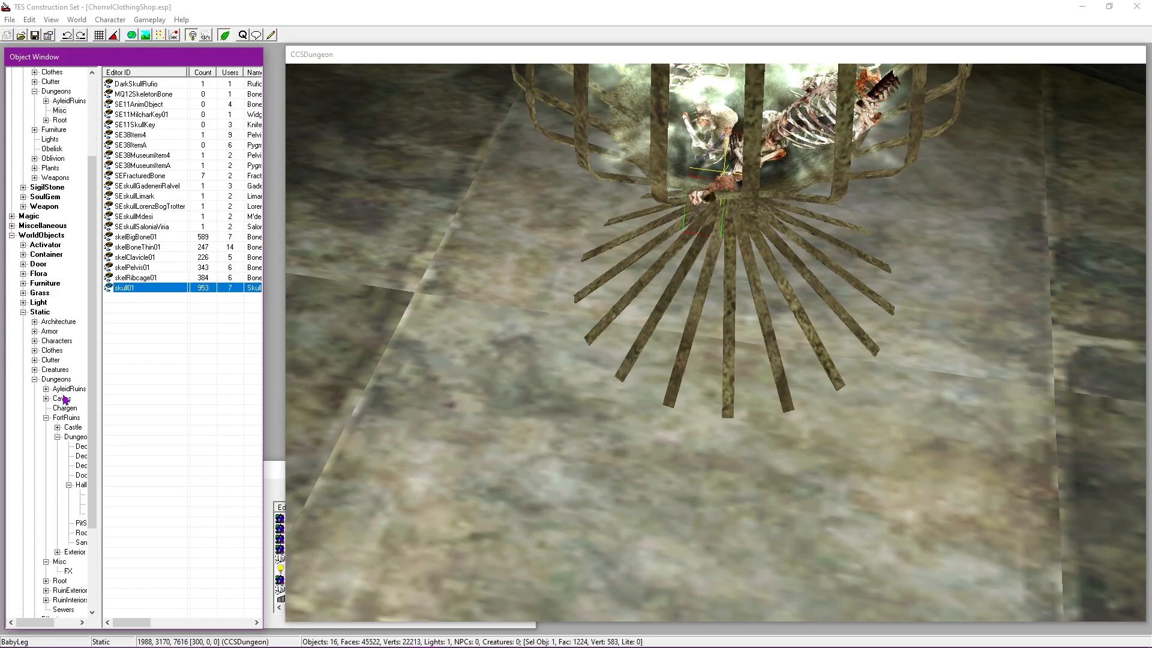
scroll(61, 407, down, 1)
scroll(68, 456, down, 2)
scroll(62, 477, down, 1)
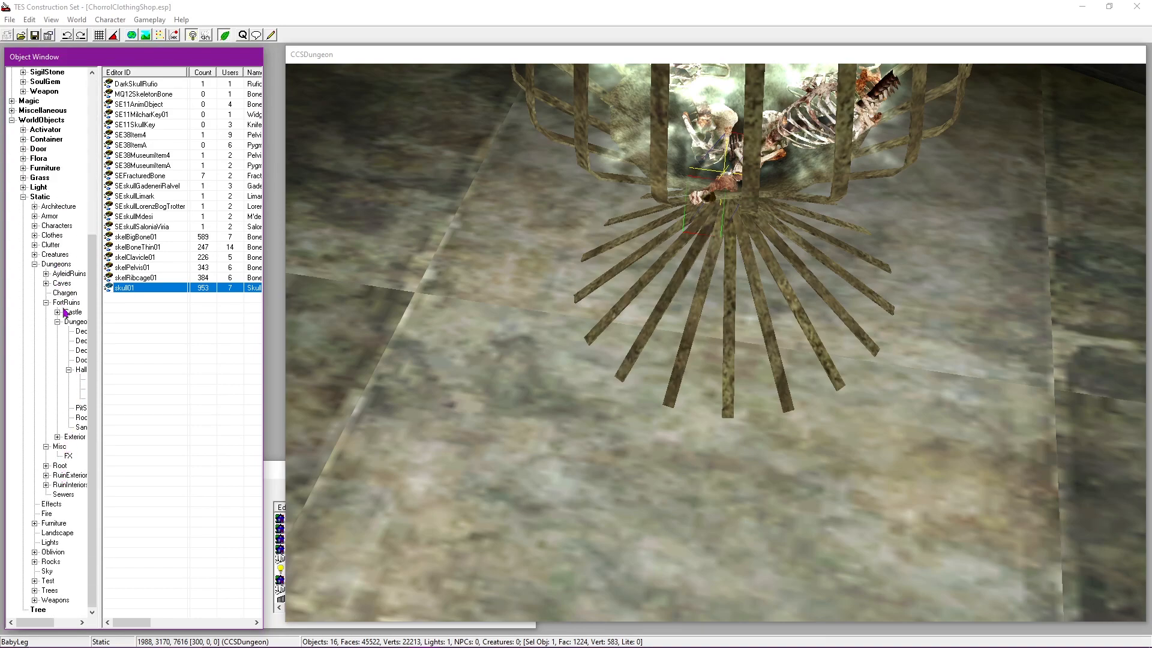
click(59, 446)
click(174, 339)
key(b)
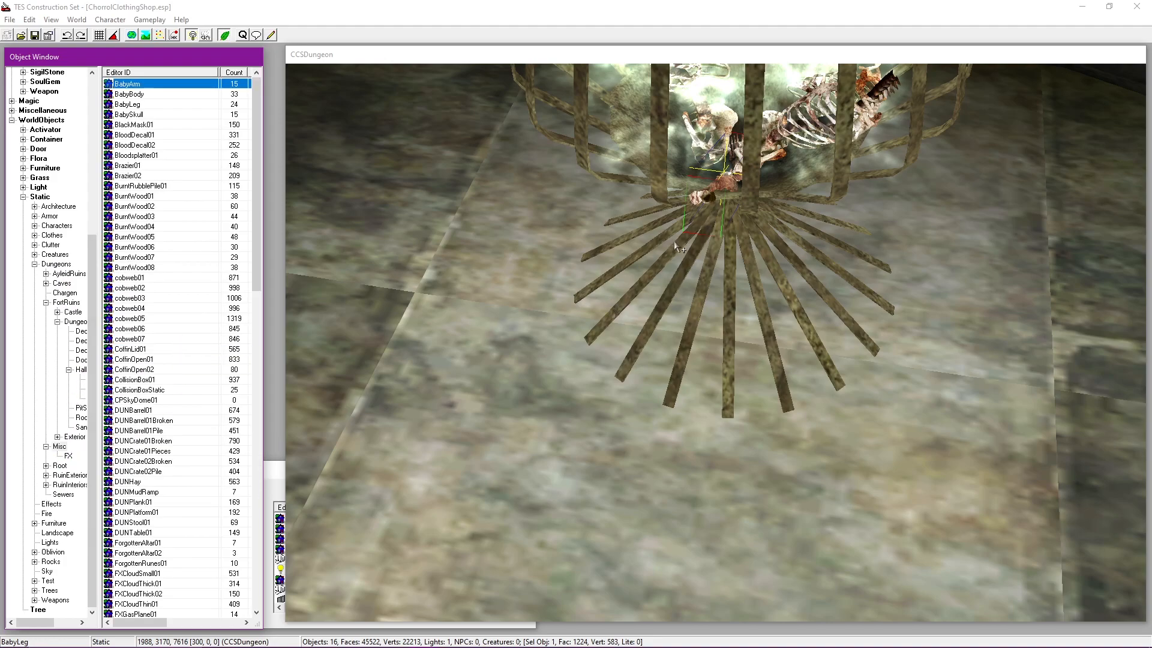
middle_drag(675, 243, 683, 271)
scroll(683, 271, up, 2)
drag(137, 109, 379, 259)
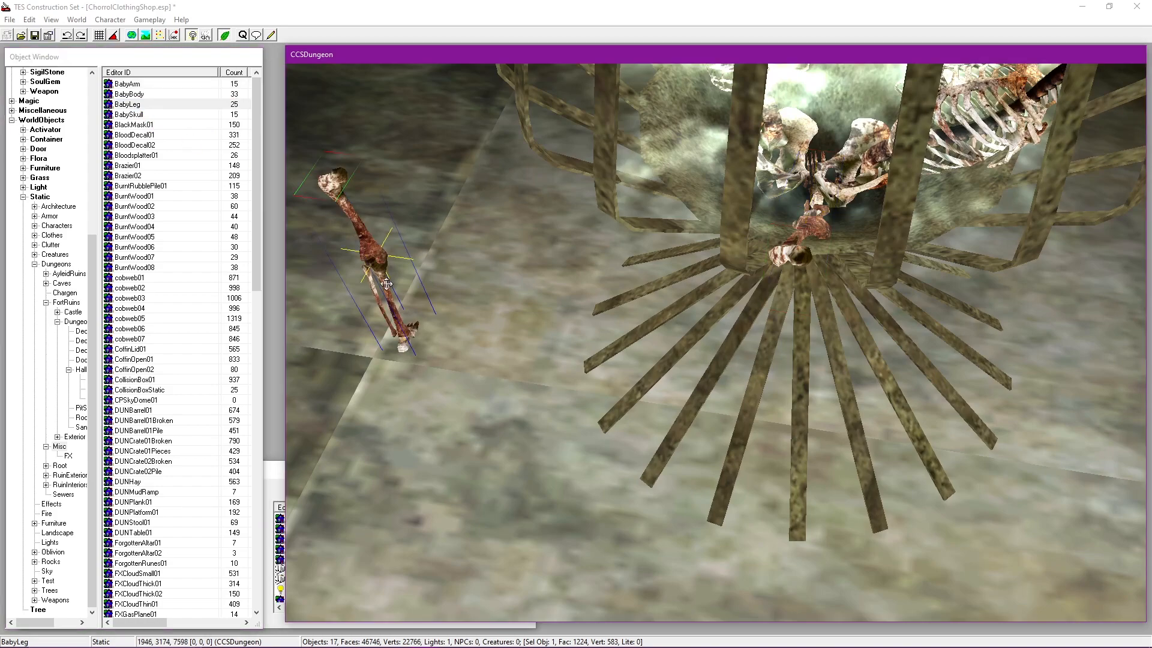
Step: Place two BabyBody skeletons between the new leg bone and the brazier
click(137, 95)
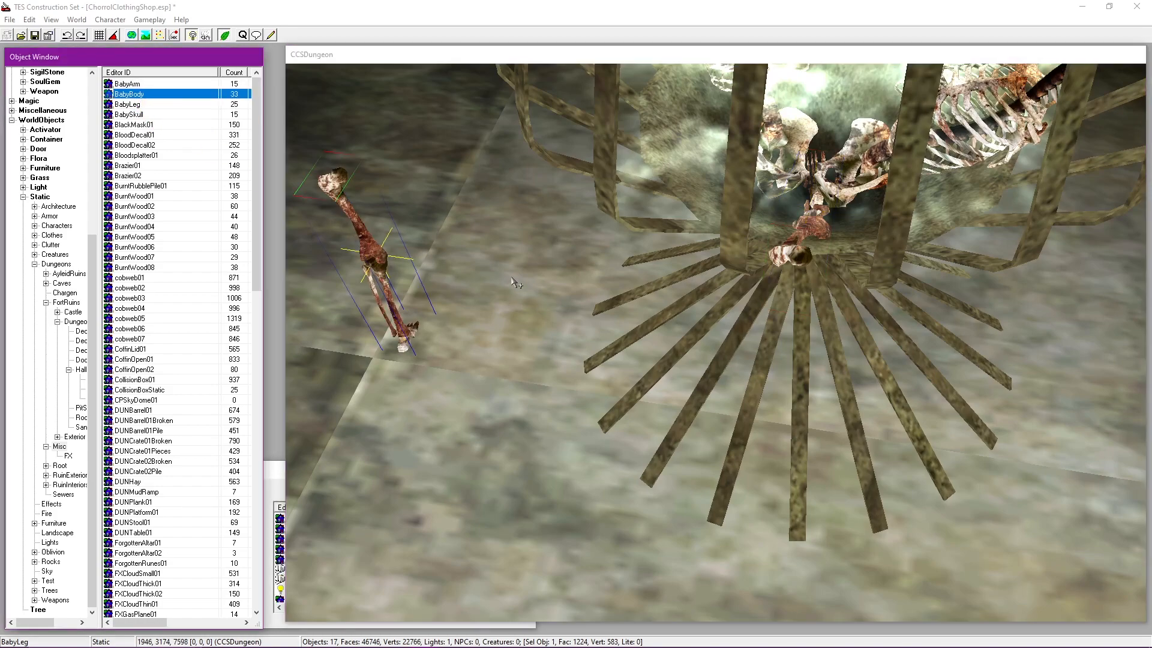
drag(470, 236, 471, 237)
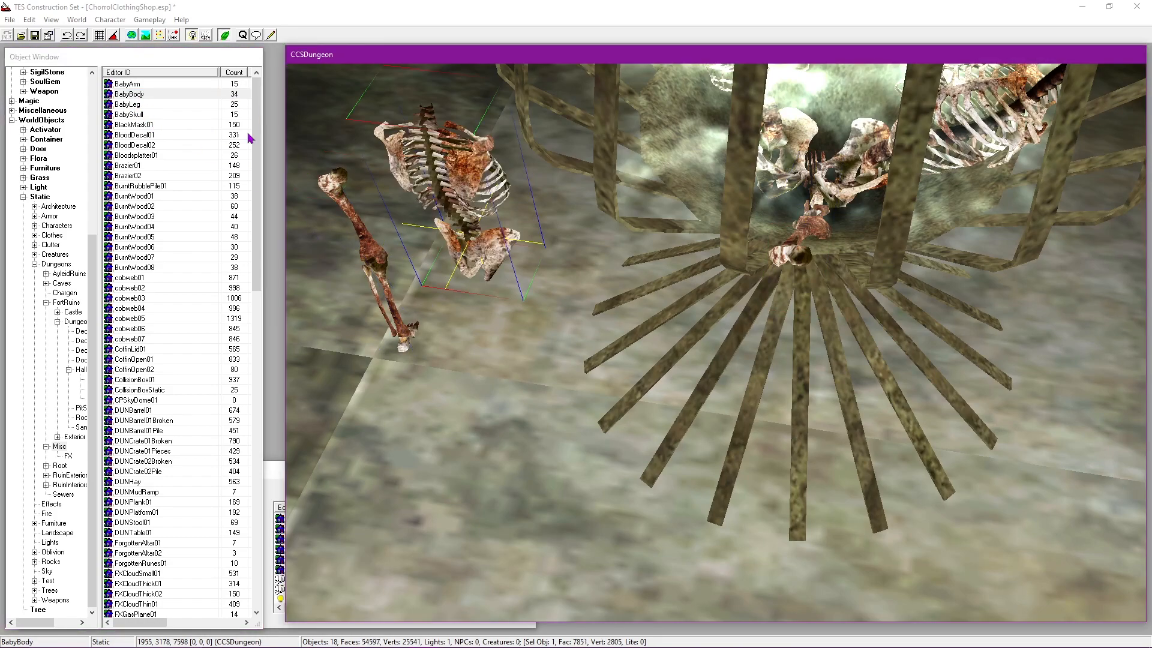
drag(136, 97, 538, 289)
key(d)
click(548, 320)
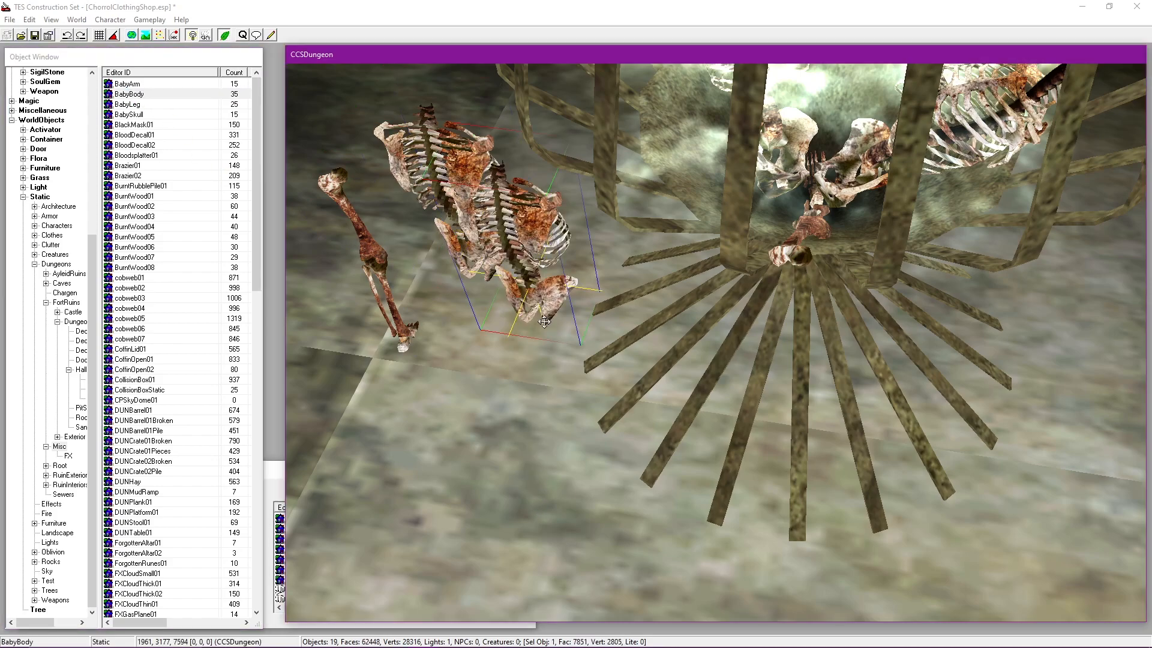
Step: Lay the newly placed BabyLeg flat by setting its Y rotation to 270
middle_drag(549, 322, 587, 332)
double_click(515, 276)
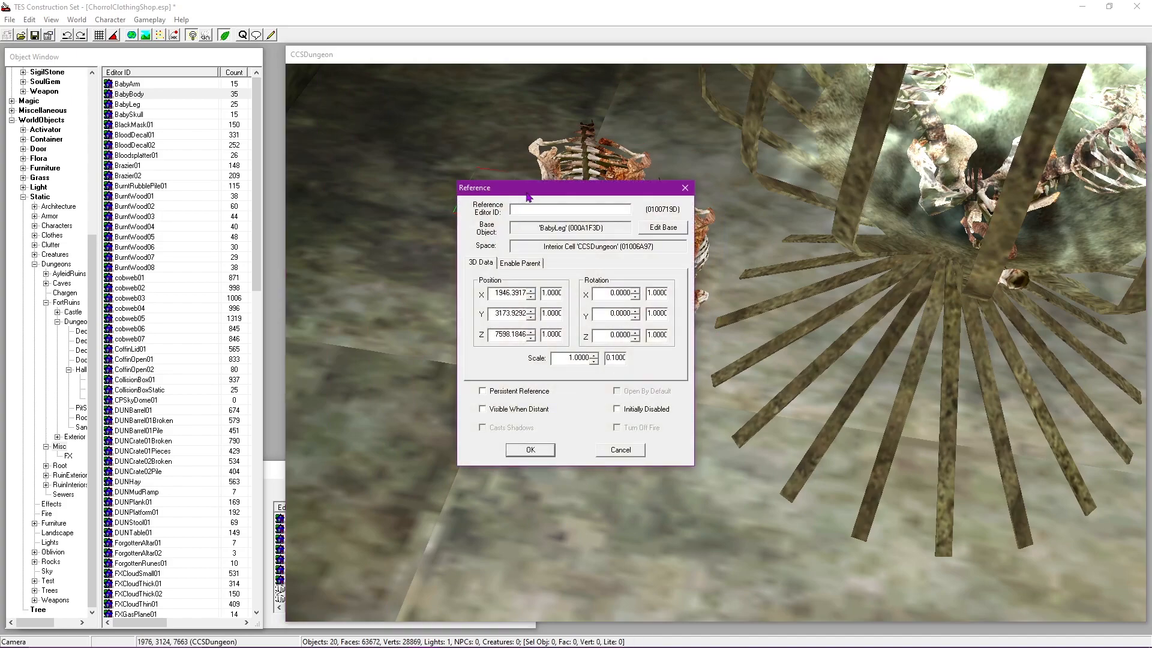
drag(527, 192, 217, 186)
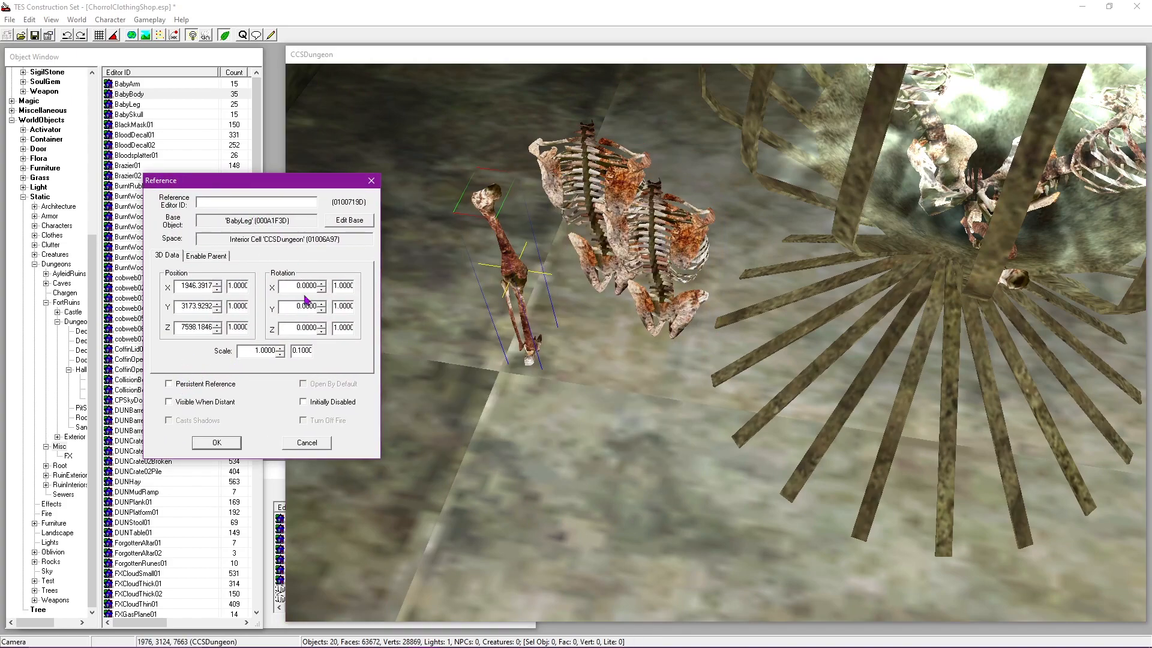
click(322, 290)
click(323, 283)
click(322, 311)
click(323, 306)
drag(334, 308, 297, 307)
key(Delete)
text(90)
click(321, 305)
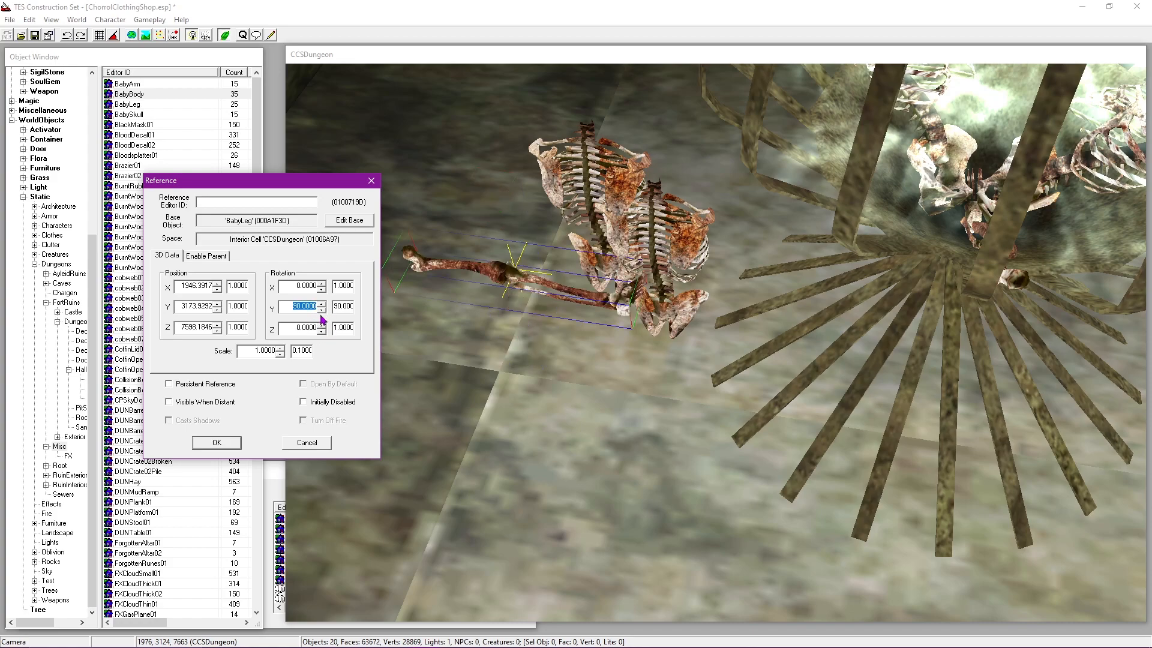
click(321, 309)
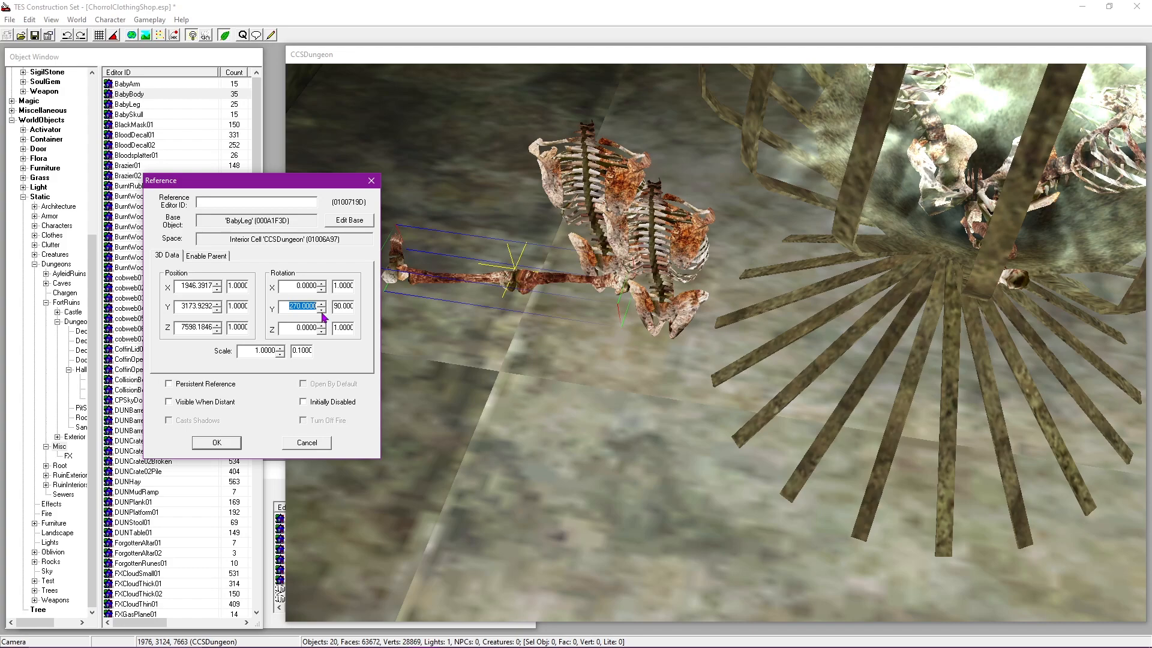
click(217, 443)
Step: Move the loose BabyLeg in front of the new skeletons and drop it onto the floor
drag(540, 300, 590, 478)
shift+middle_drag(589, 479, 616, 319)
key(f)
scroll(624, 384, up, 3)
drag(524, 456, 575, 382)
shift+middle_drag(575, 382, 674, 322)
scroll(686, 302, up, 3)
mouse_move(691, 401)
shift+middle_down()
mouse_move(702, 367)
mouse_move(697, 391)
shift+middle_up()
Step: Fine-tune the loose BabyLeg's tilt to match the floor, with X rotation 0 and Y rotation 272
double_click(698, 391)
drag(499, 187, 203, 173)
click(339, 282)
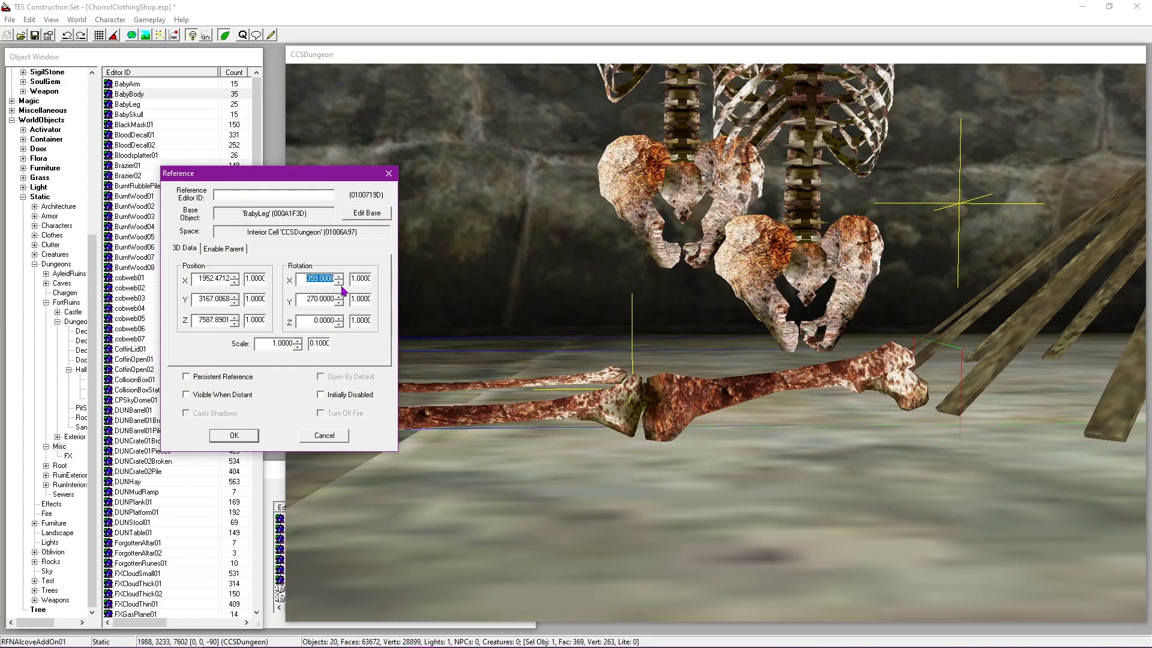
click(339, 275)
click(339, 296)
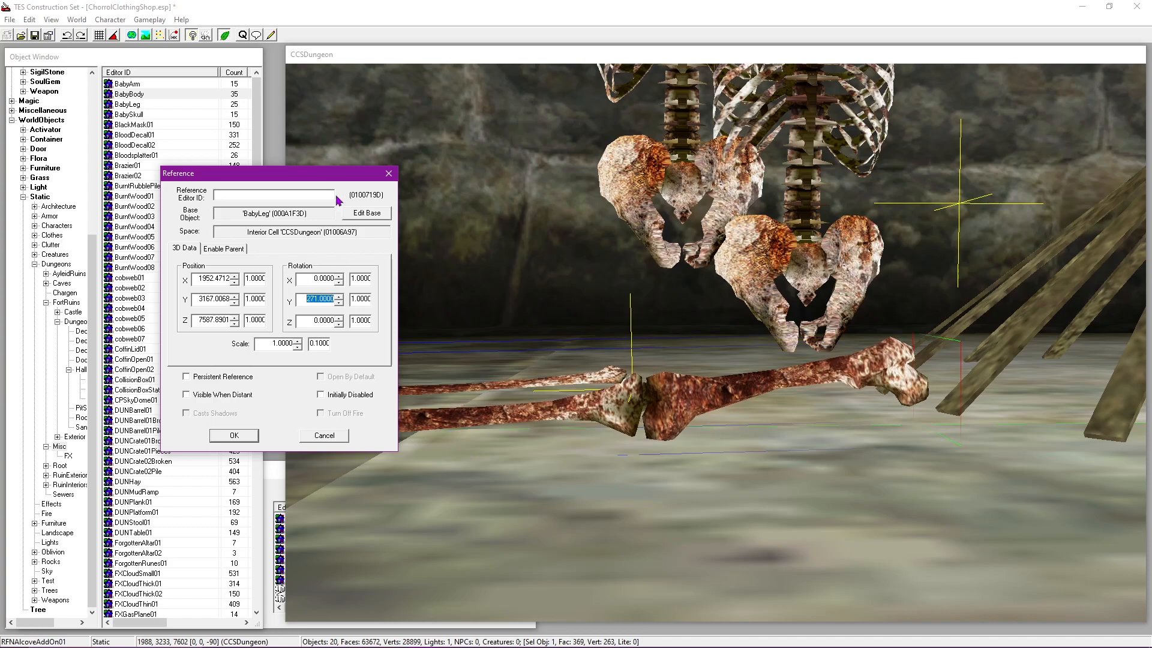
drag(336, 174, 168, 174)
click(171, 296)
click(172, 295)
click(171, 296)
click(171, 295)
click(172, 296)
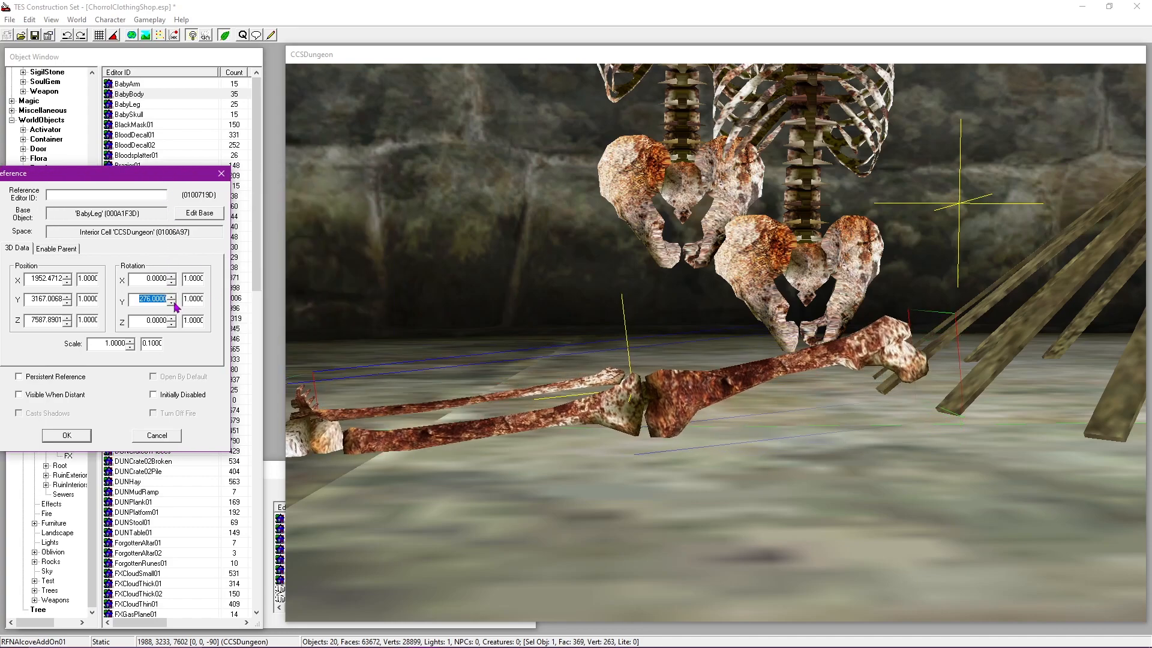
click(171, 302)
click(172, 302)
click(171, 302)
click(173, 304)
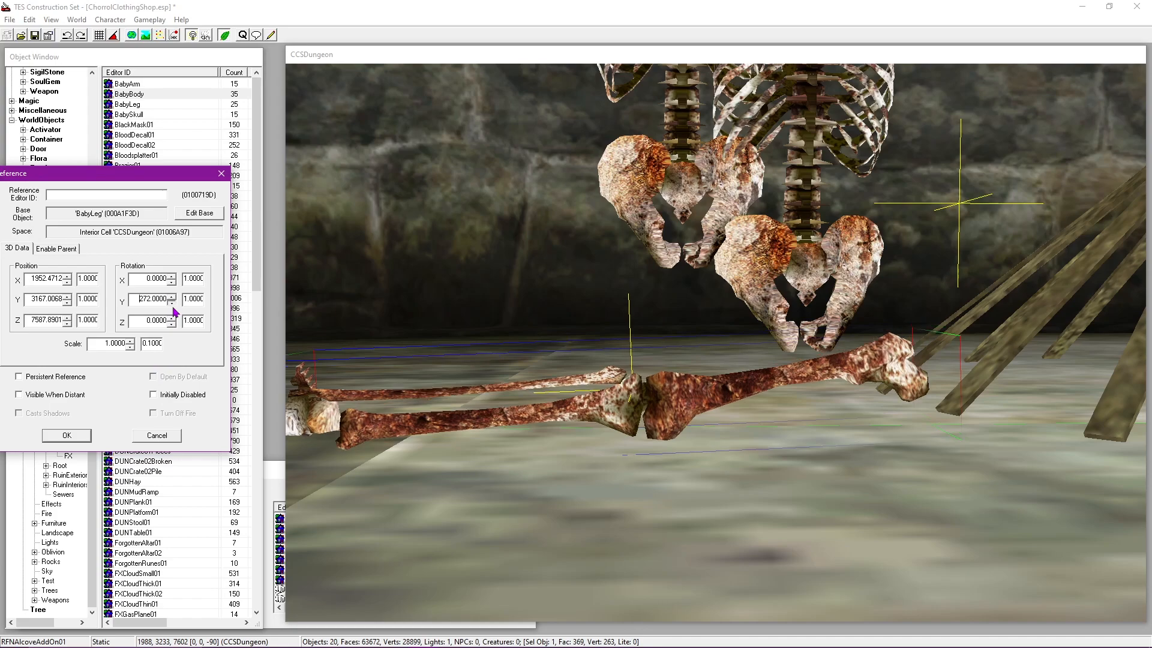
click(172, 305)
click(172, 296)
click(171, 296)
click(171, 295)
click(172, 296)
click(172, 296)
click(172, 295)
click(172, 296)
click(171, 296)
click(171, 297)
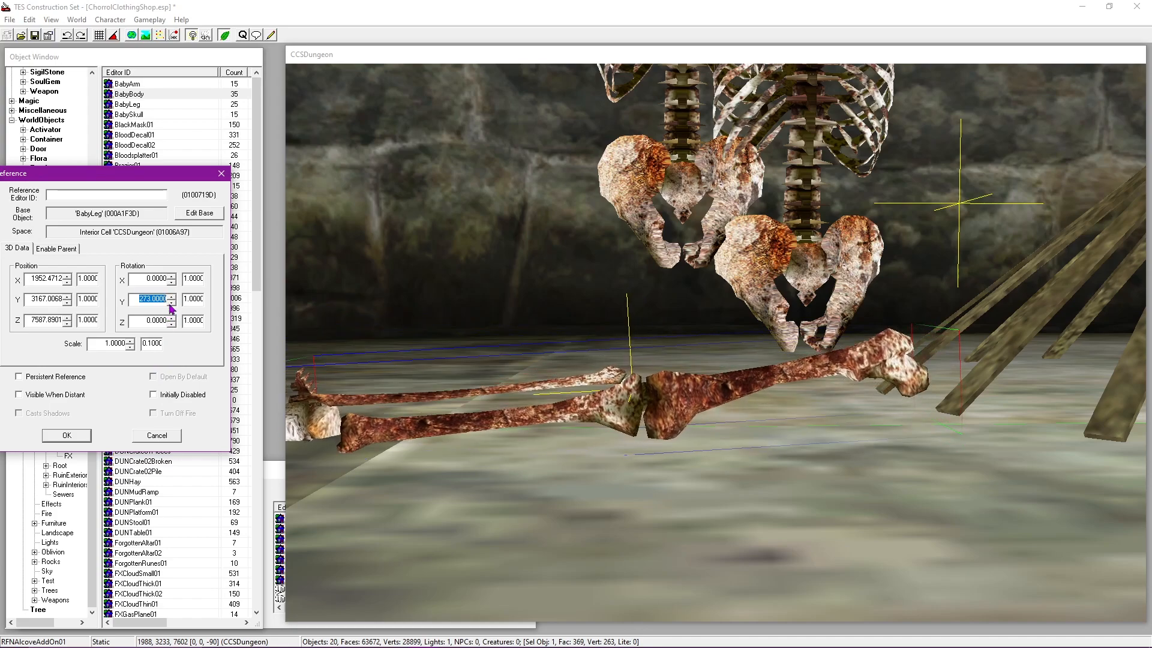
click(172, 303)
click(66, 435)
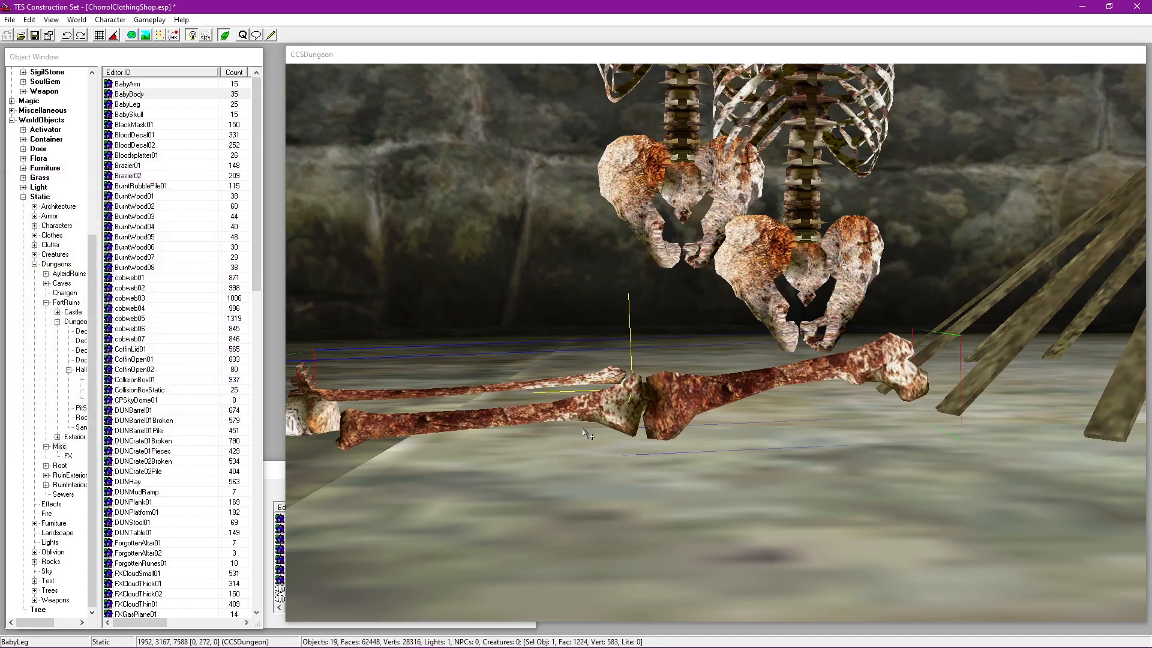
Step: Nudge the loose BabyLeg, name it CCSDungeonBrazier01Bone01Free, and make it a persistent, initially disabled reference
click(642, 406)
shift+middle_drag(583, 411, 679, 399)
double_click(678, 399)
click(594, 210)
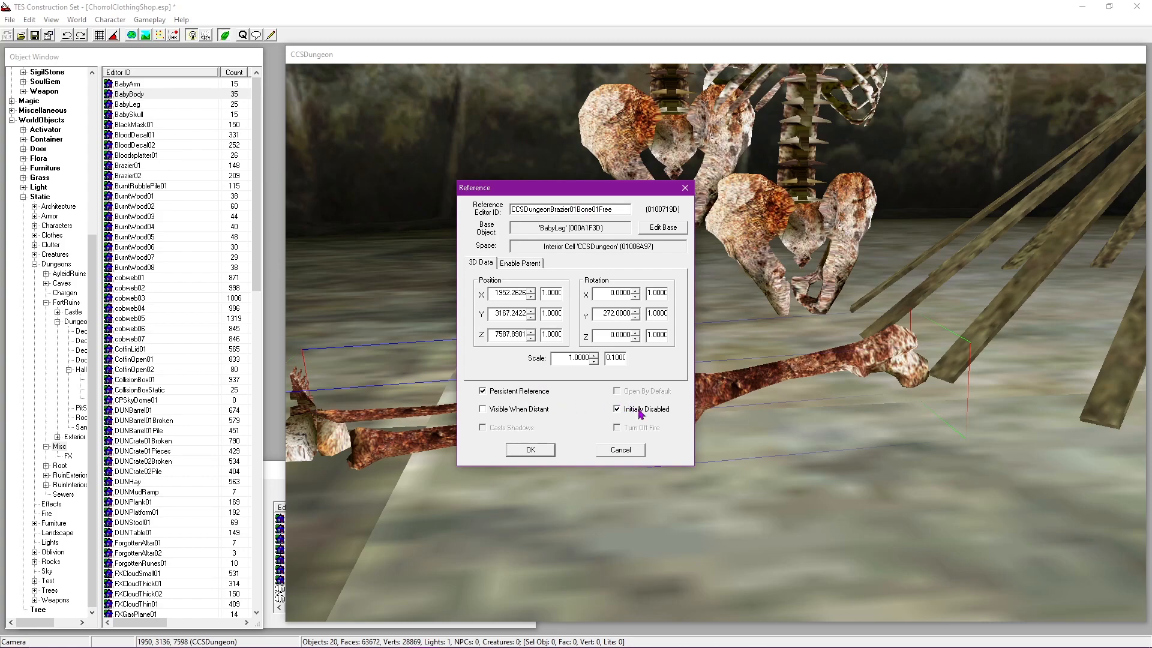
click(545, 451)
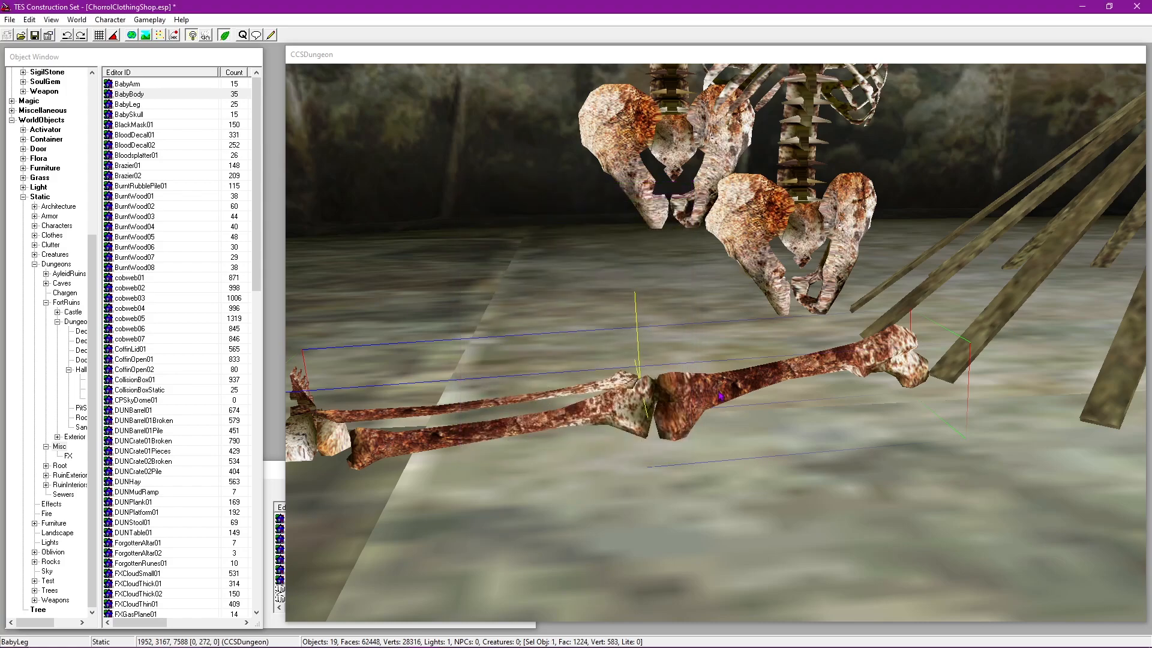
Step: Move one loose BabyBody skeleton to the opposite side of the brazier, at about X 2009, Y 3164
scroll(724, 359, up, 3)
scroll(724, 247, down, 5)
drag(714, 288, 895, 379)
middle_drag(895, 379, 837, 375)
drag(770, 324, 839, 305)
scroll(840, 304, up, 4)
shift+middle_drag(840, 305, 870, 347)
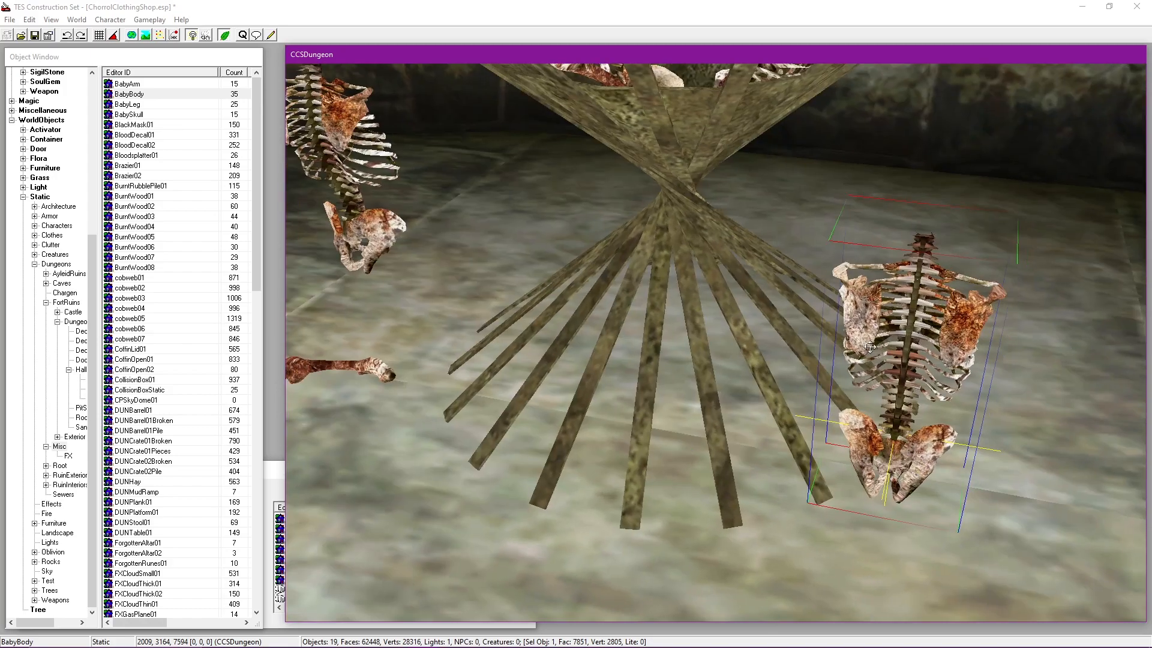
Step: Move the loose BabyBody skeleton farther from the brazier, to about X 2015, Y 3190
drag(972, 335, 1010, 270)
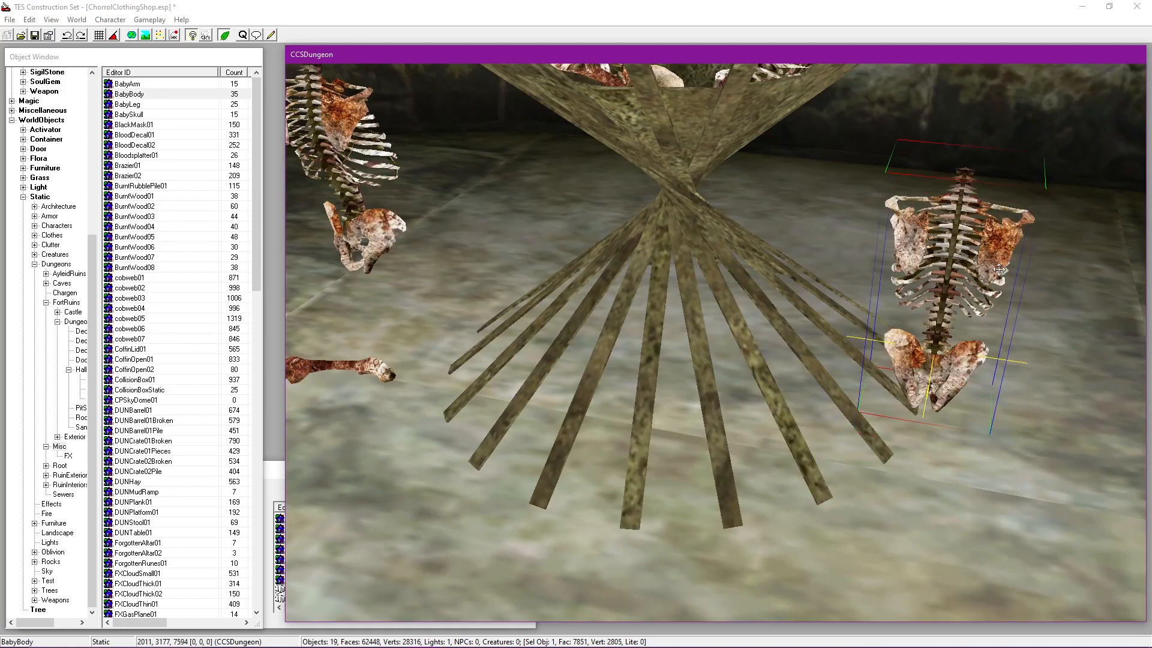
middle_drag(1011, 270, 935, 310)
drag(760, 344, 822, 300)
drag(892, 138, 914, 111)
scroll(918, 150, up, 3)
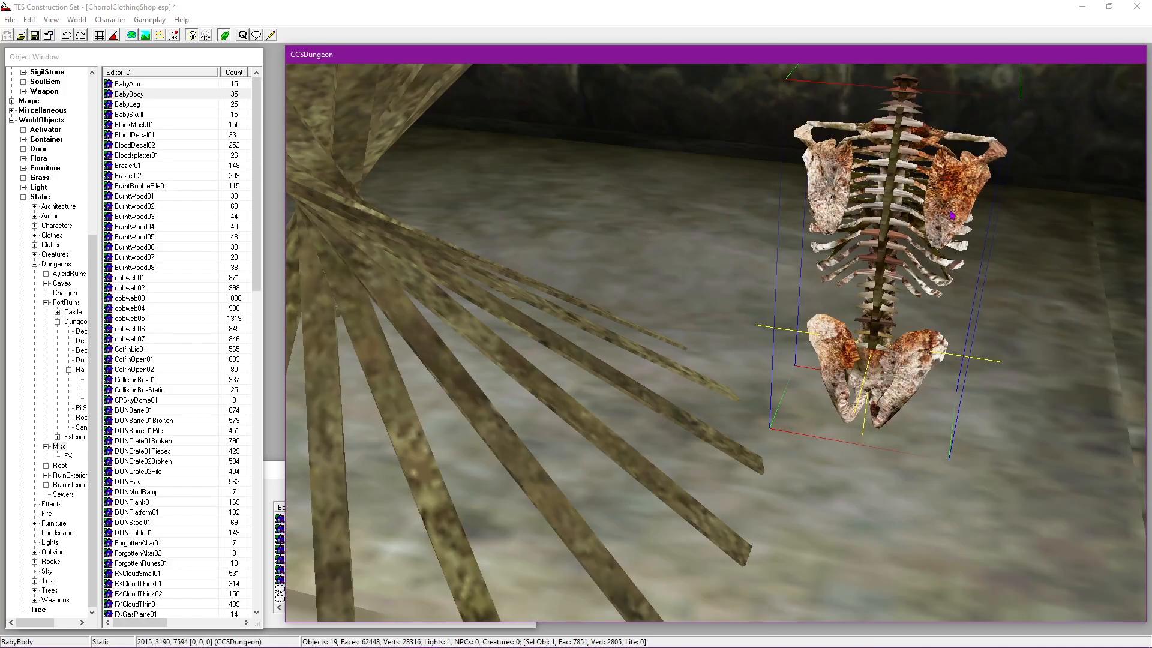
Step: Lay the loose BabyBody skeleton flat with X rotation 270, turning its Y rotation to 324
double_click(893, 215)
drag(622, 193, 377, 193)
click(392, 317)
click(391, 311)
click(392, 296)
click(391, 289)
drag(409, 291, 367, 294)
text(90.)
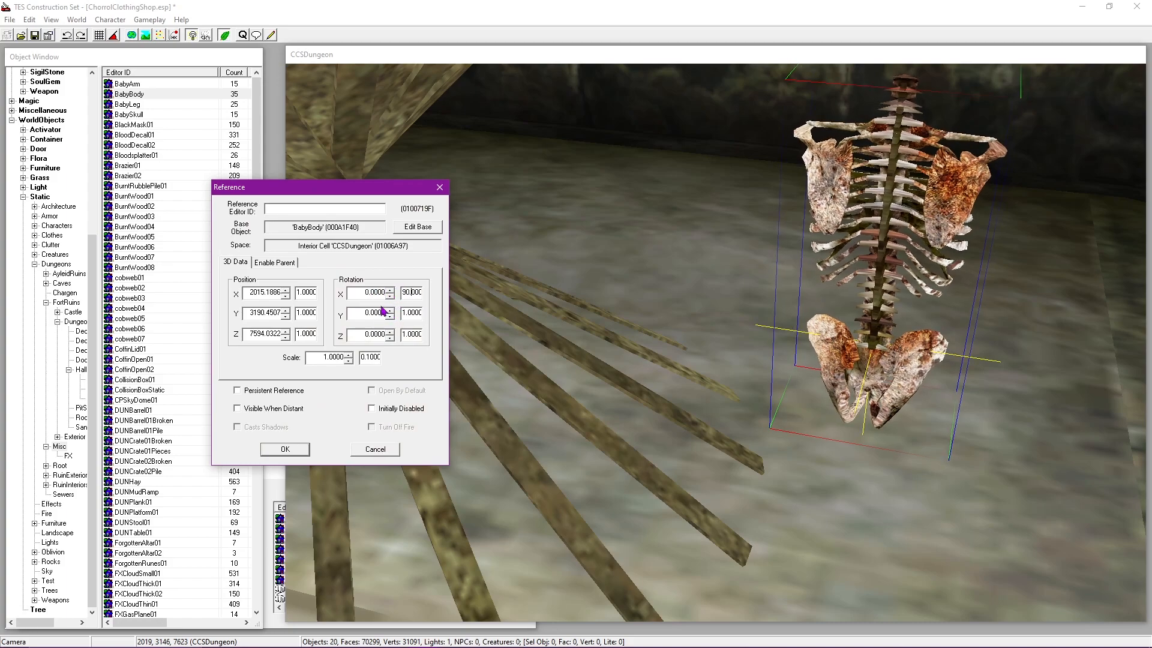
click(391, 296)
click(391, 317)
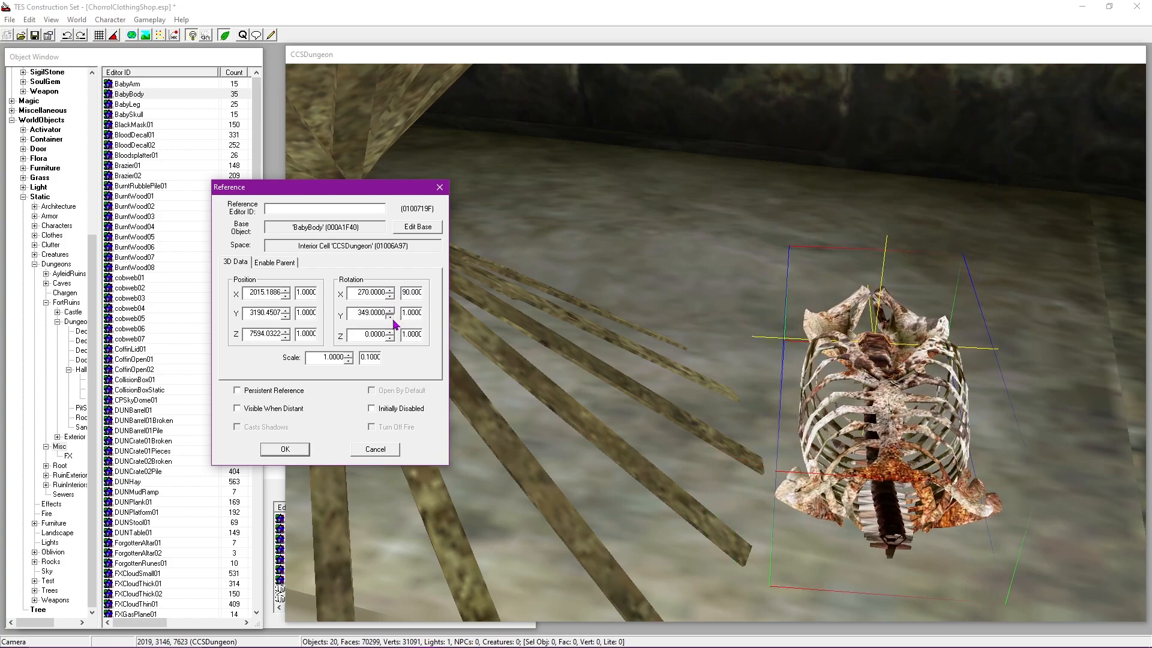
click(300, 446)
Step: Drop the flat skeleton onto the floor and nudge it to about X 2011, Y 3194
middle_drag(853, 472, 829, 466)
key(f)
drag(813, 401, 753, 361)
shift+middle_drag(752, 361, 611, 356)
scroll(677, 320, up, 3)
drag(572, 237, 546, 230)
Step: Set the skeleton's X rotation back to 270 and clear its Y rotation to 0
double_click(564, 252)
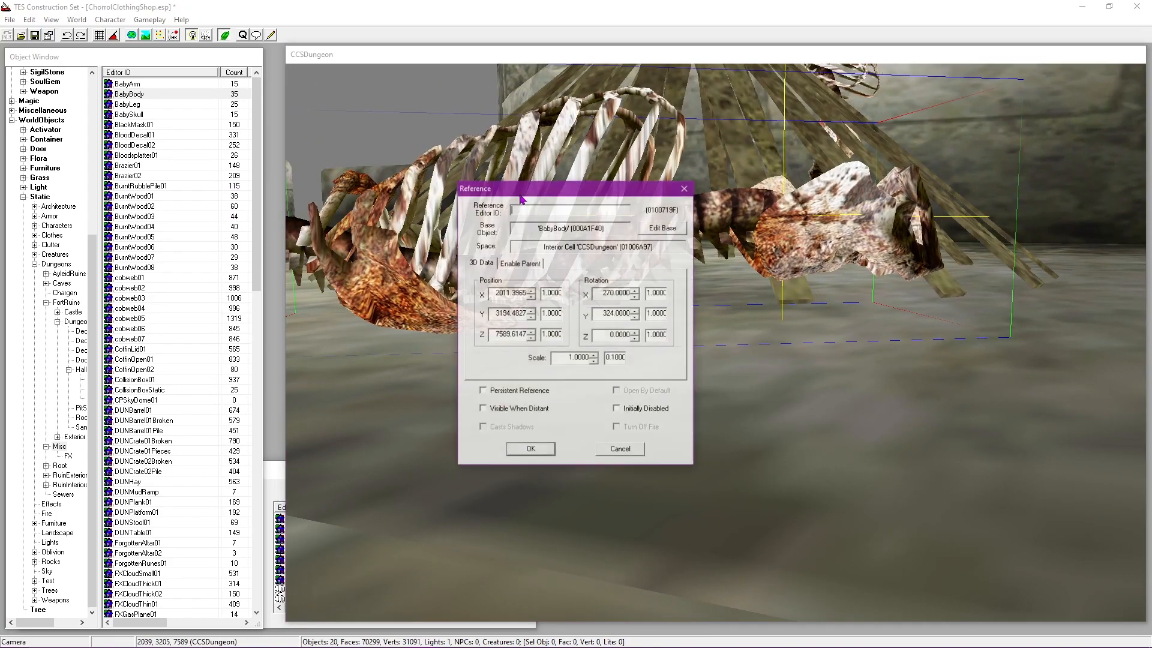
click(494, 291)
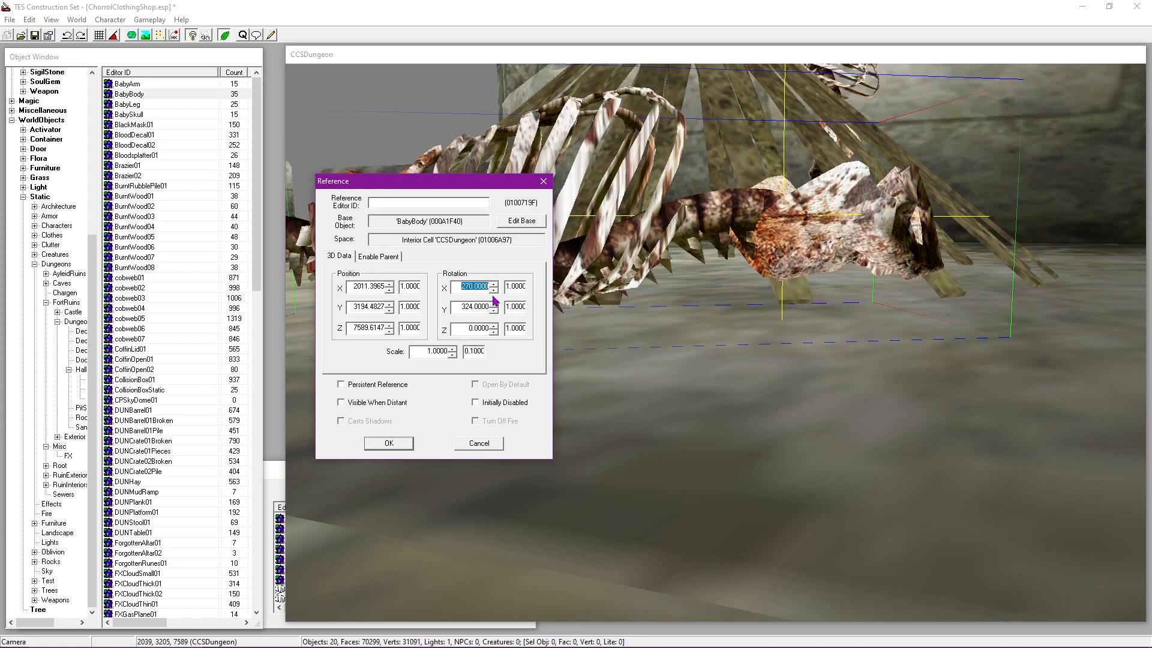
click(494, 291)
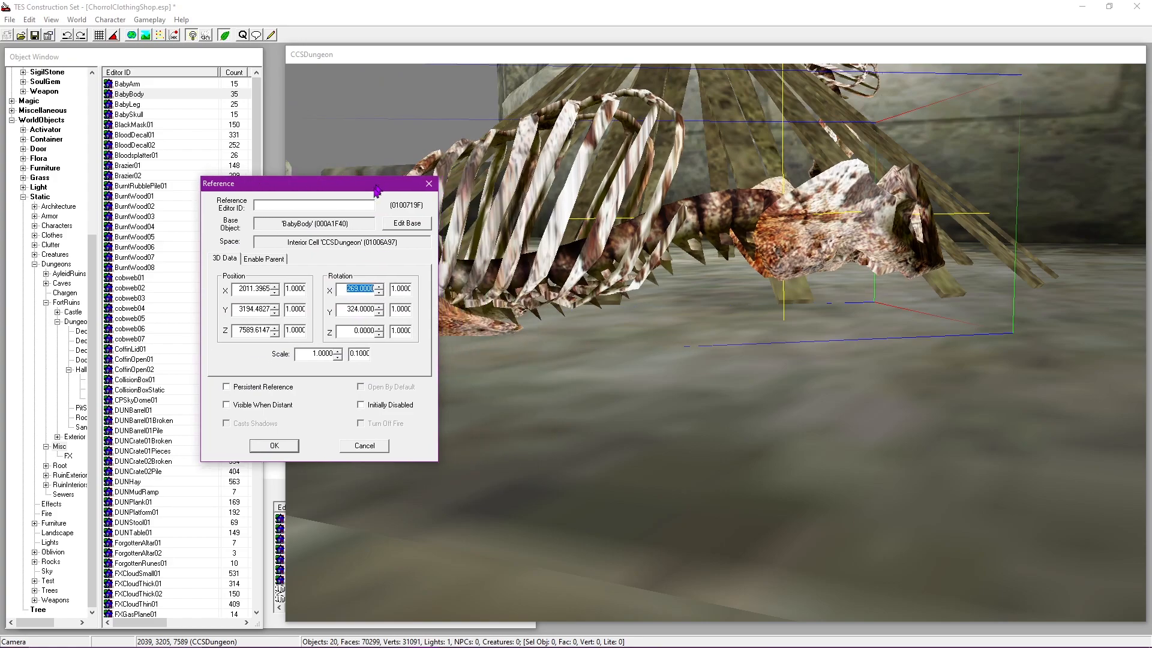
click(378, 286)
double_click(348, 310)
key(BackSpace)
click(299, 450)
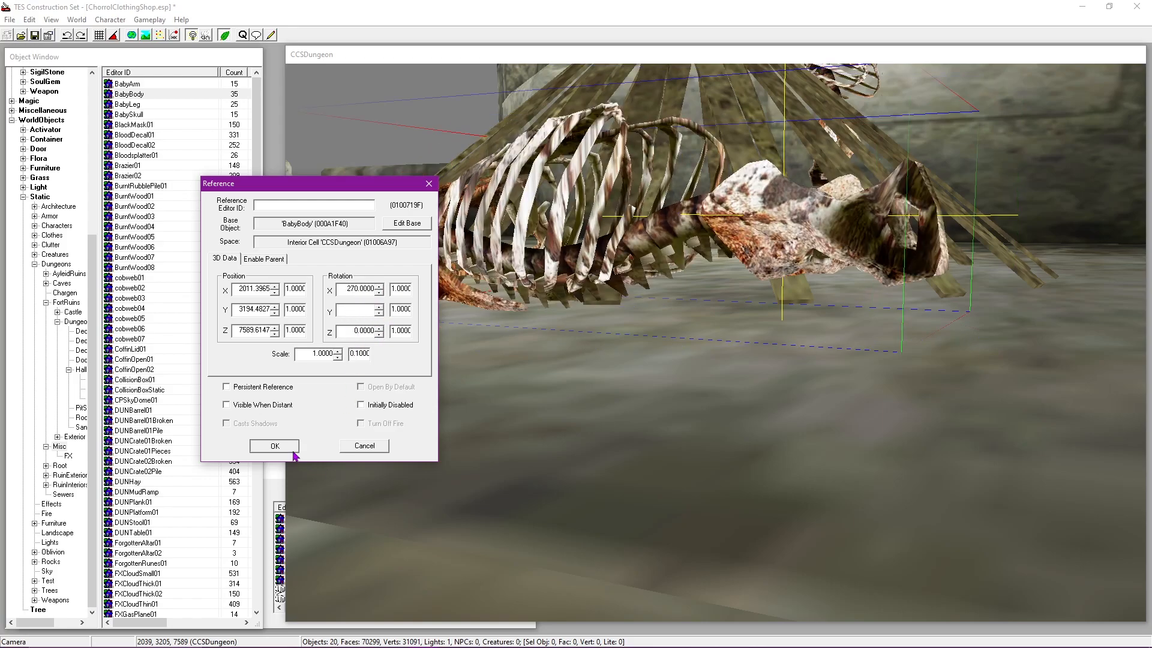
Step: Move the skeleton to about X 2019, Y 3200 and tilt it to X rotation 275
scroll(842, 360, up, 3)
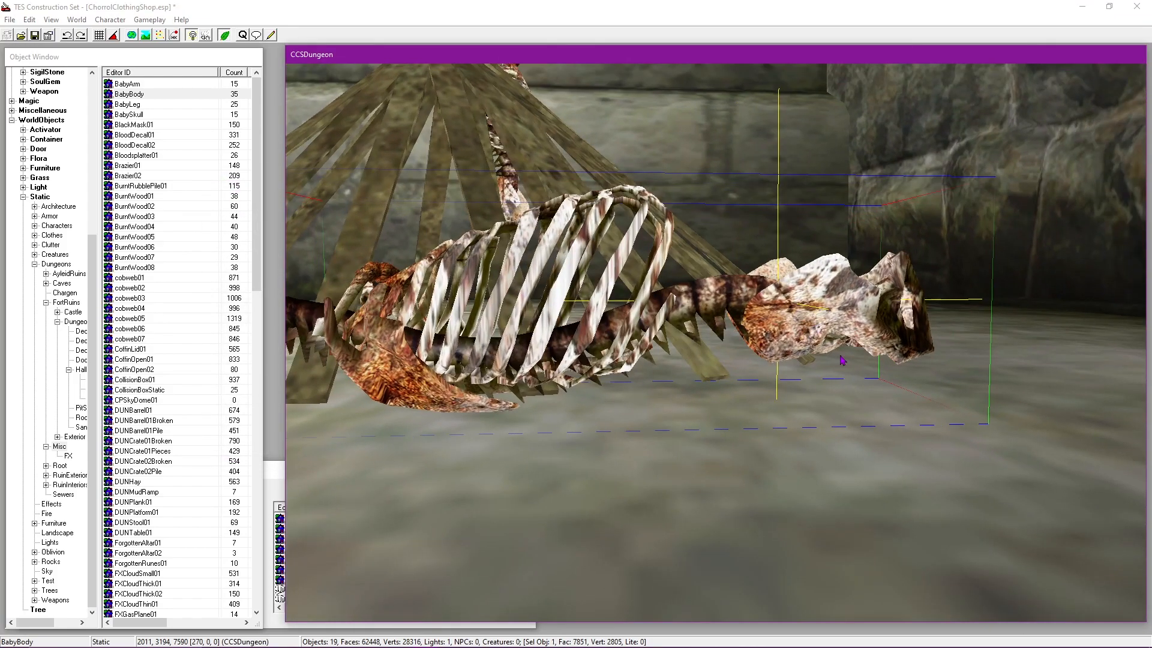
drag(842, 358, 1010, 571)
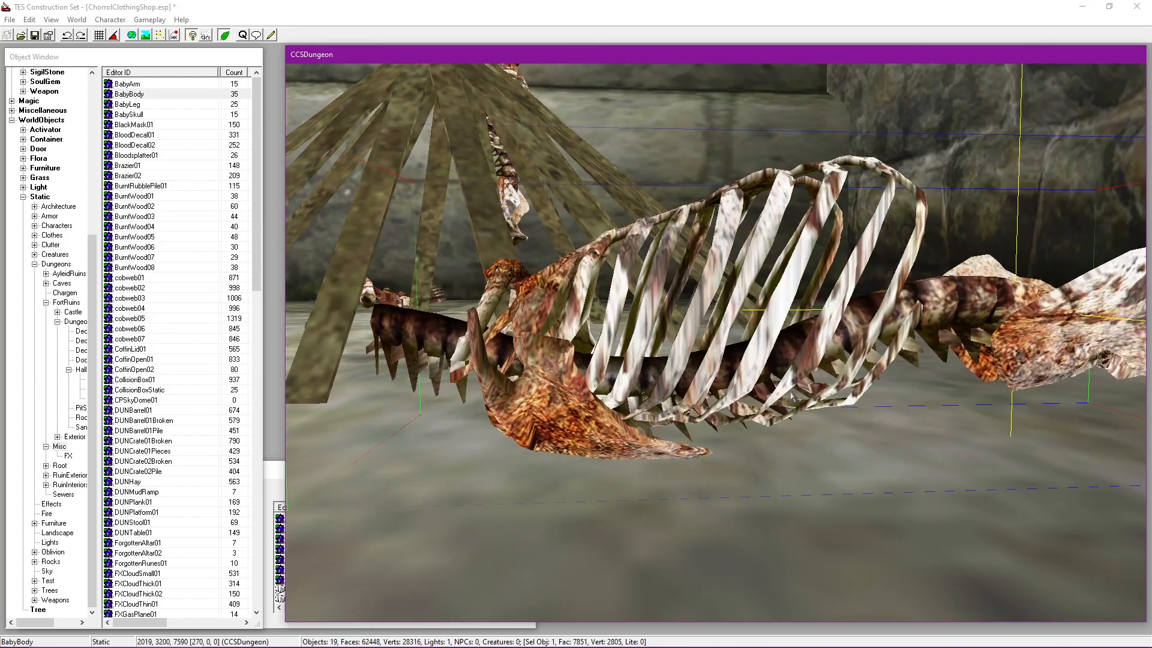
middle_drag(806, 378, 788, 379)
scroll(788, 379, down, 4)
double_click(611, 237)
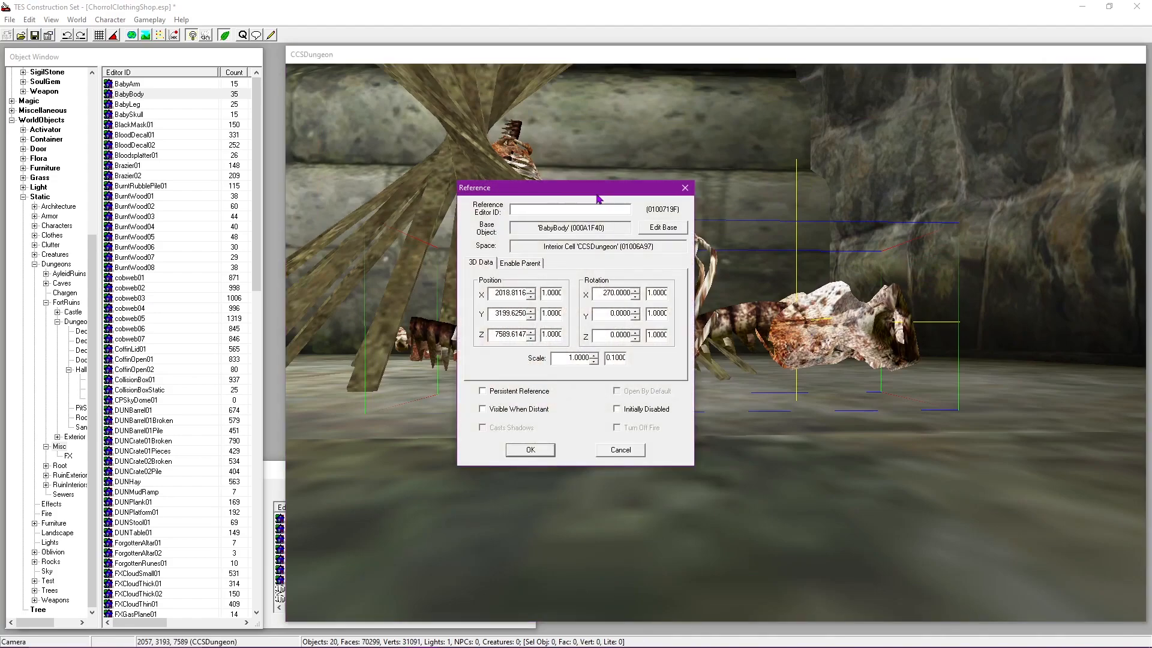
click(415, 296)
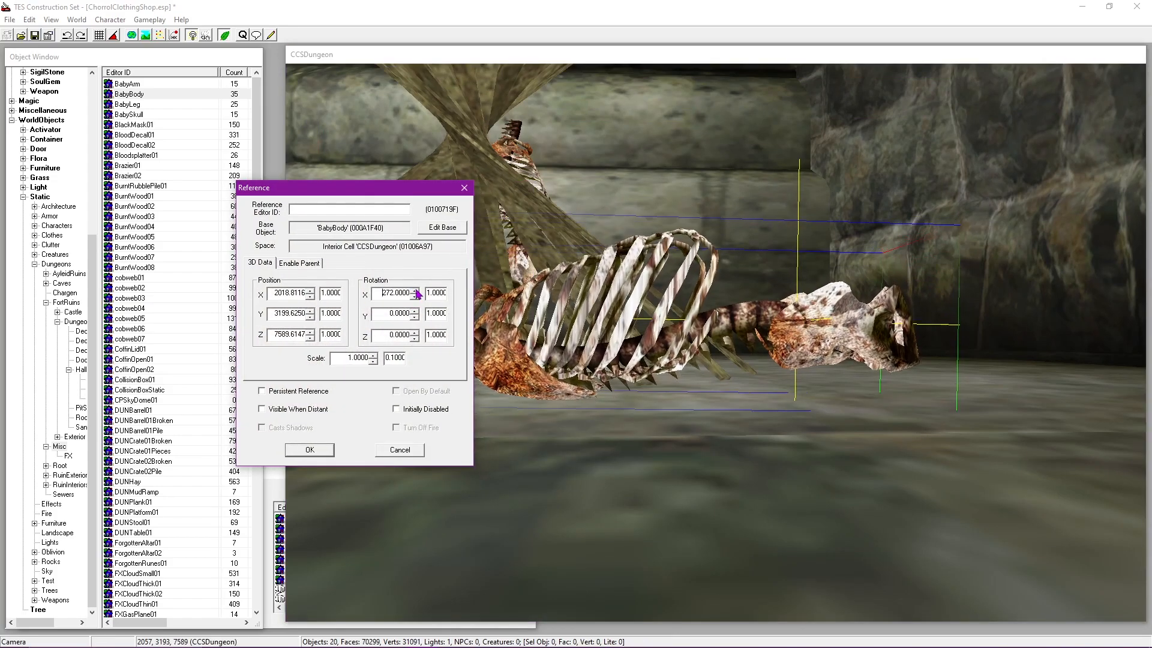
click(309, 449)
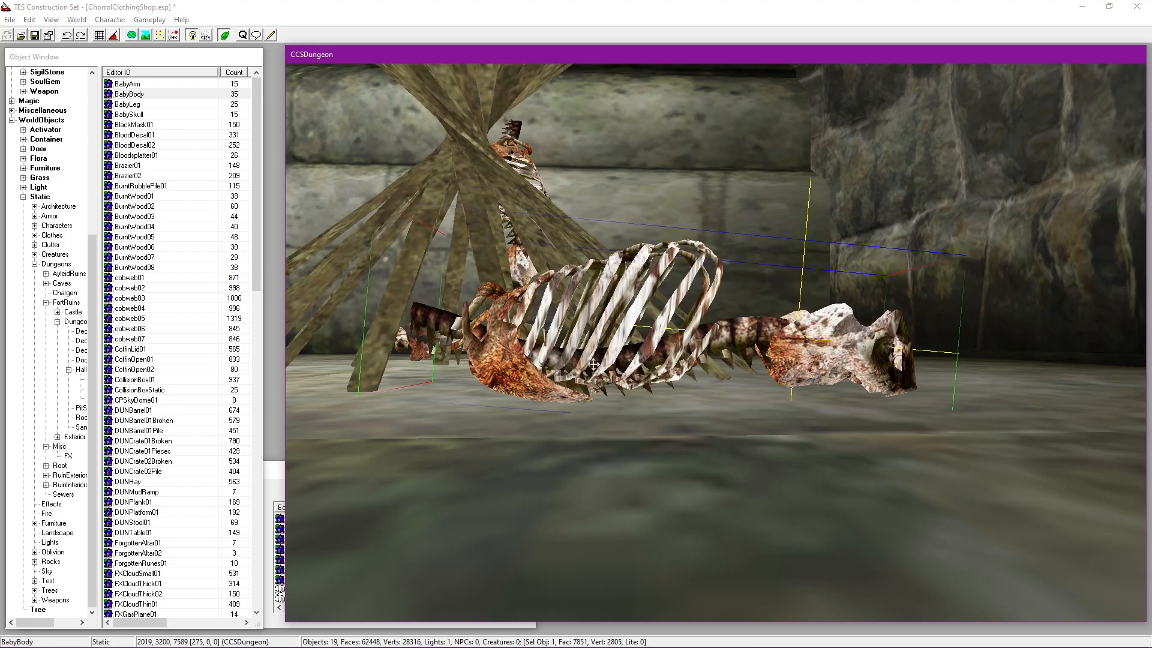
Step: Set the skeleton's X rotation to 276, raise it slightly, and drop it back onto the floor
scroll(570, 356, up, 3)
double_click(571, 356)
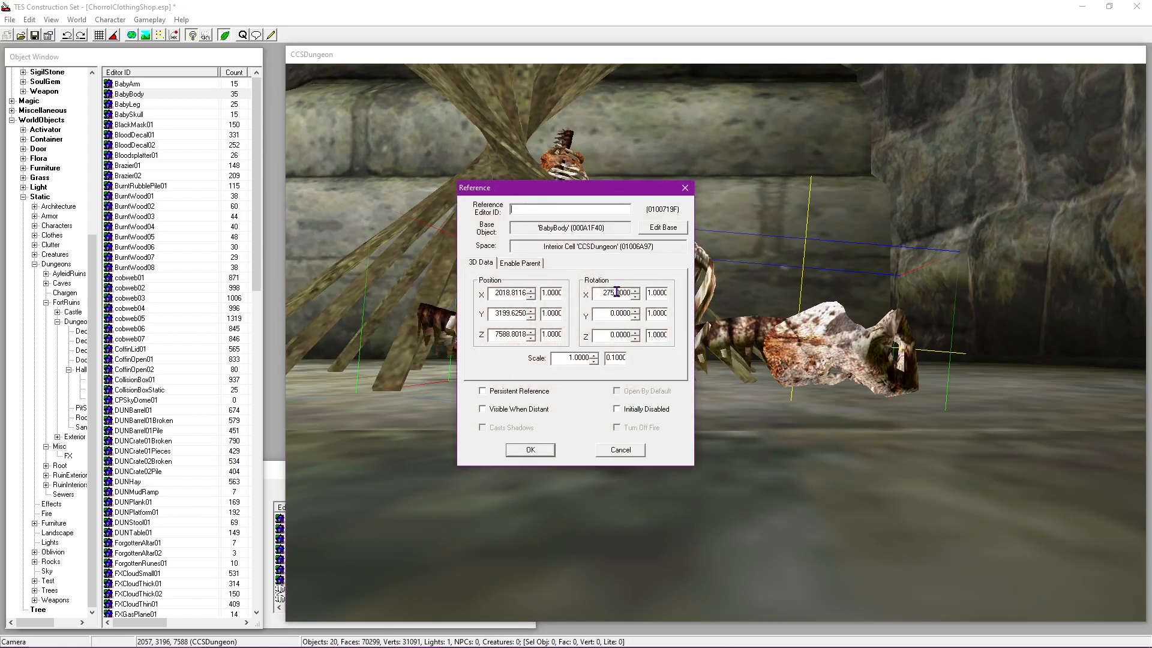
click(635, 290)
click(532, 337)
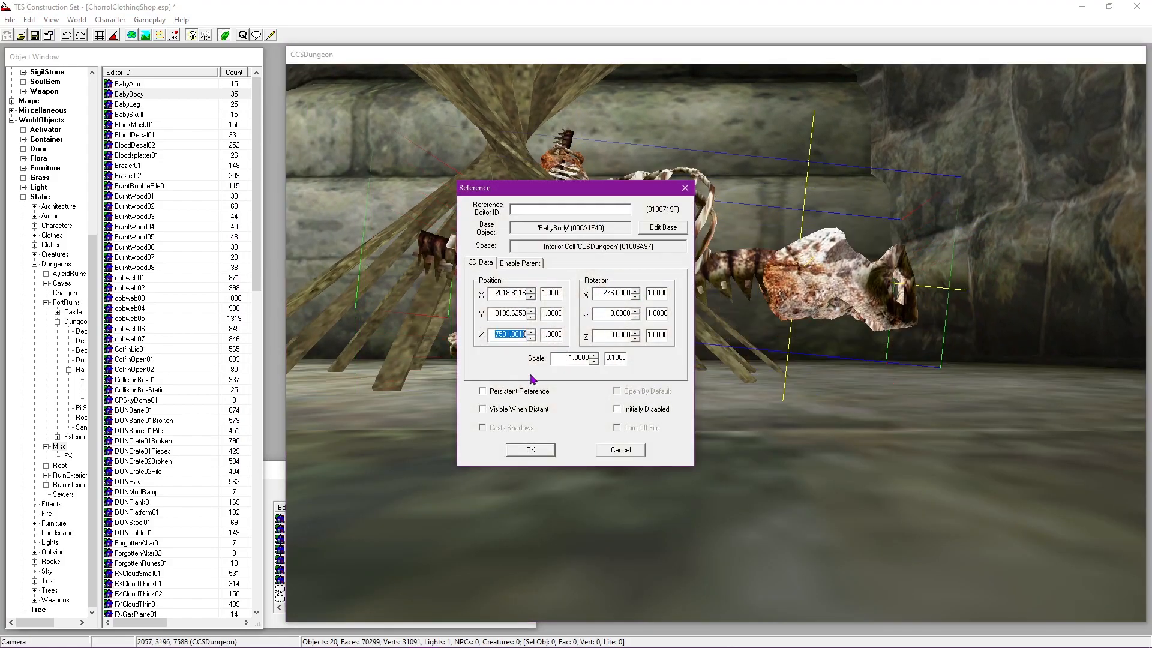
click(530, 449)
click(515, 310)
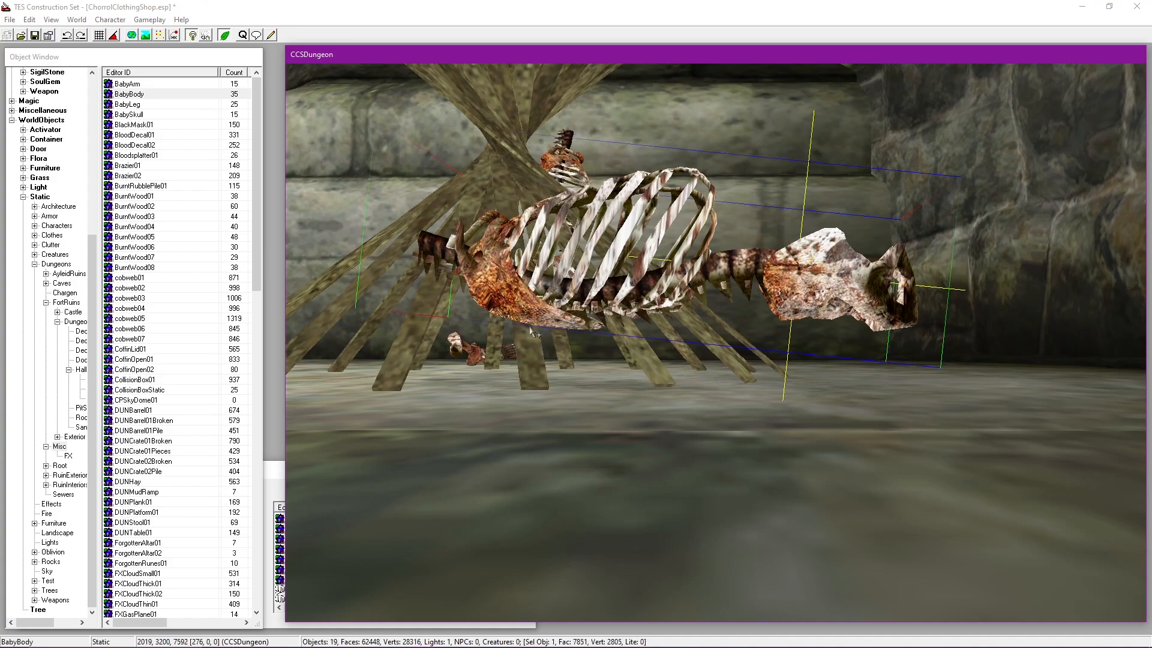
key(f)
Step: Turn the floor skeleton to Y rotation 349.6875
double_click(514, 365)
drag(582, 189, 377, 182)
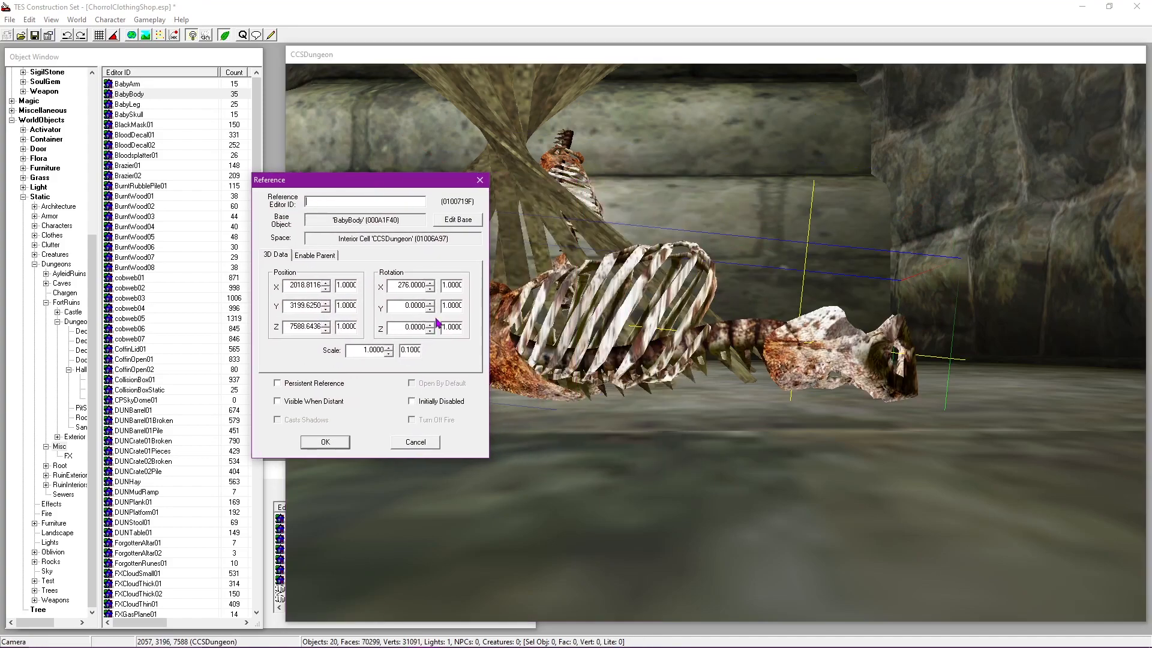
click(430, 303)
click(431, 310)
drag(411, 305, 456, 310)
text(6875)
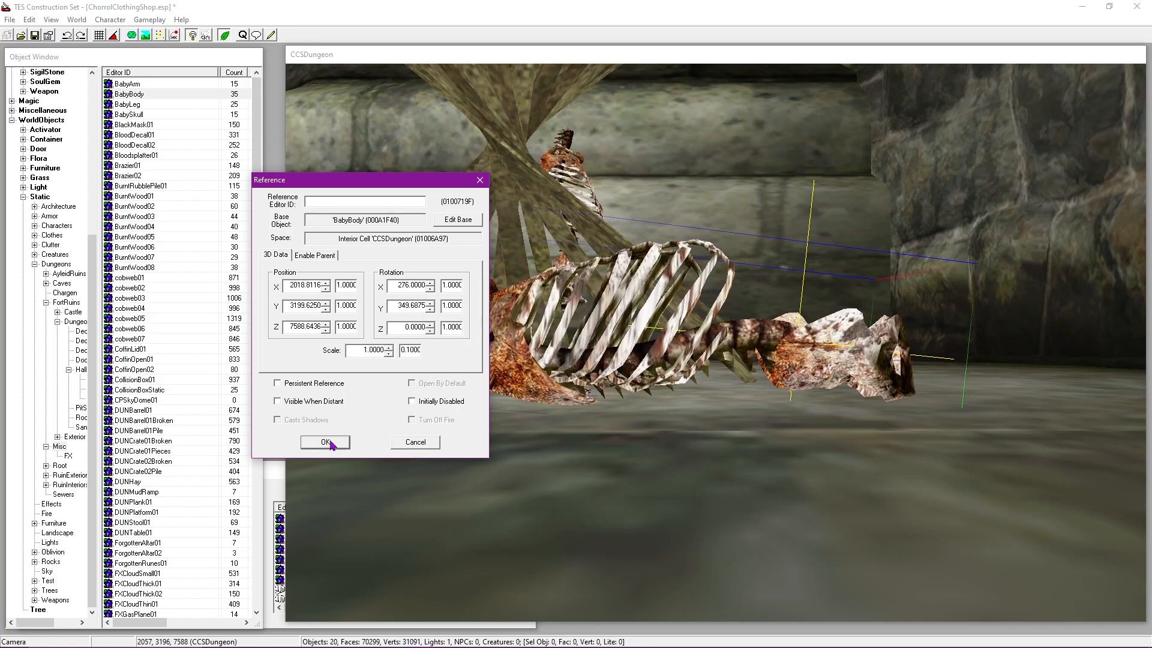
click(334, 442)
Step: Inspect the skeleton references' editor IDs and copy one as the basis for the loose skeleton's name
shift+middle_drag(540, 420, 717, 476)
scroll(716, 456, down, 5)
scroll(743, 373, up, 4)
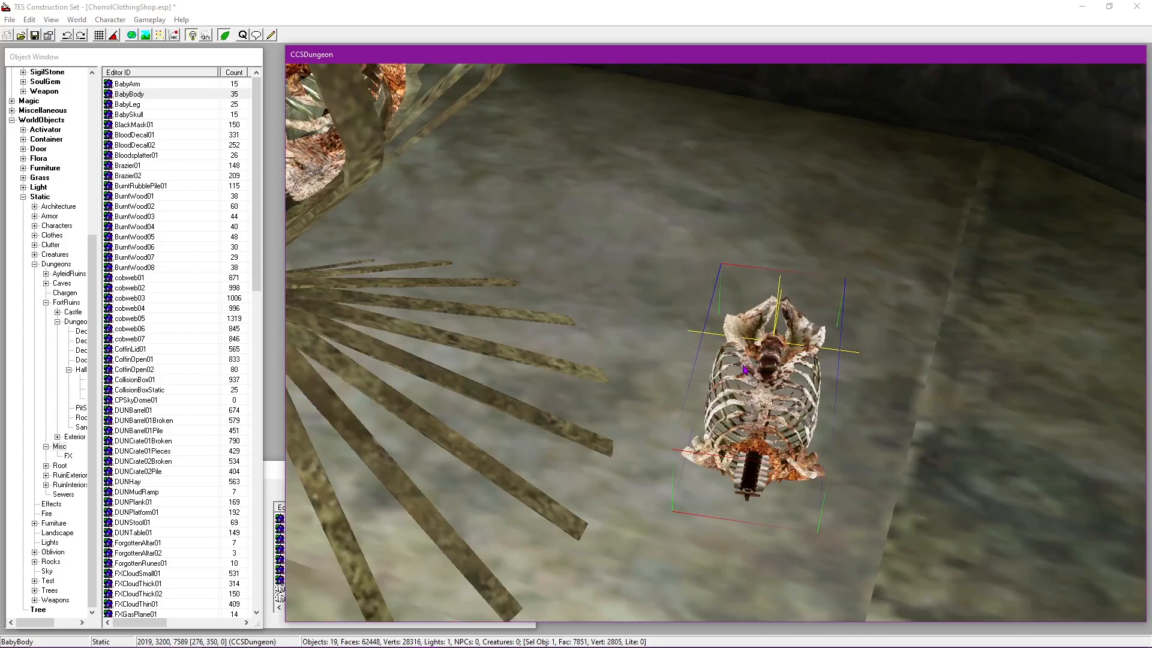
double_click(762, 405)
click(533, 448)
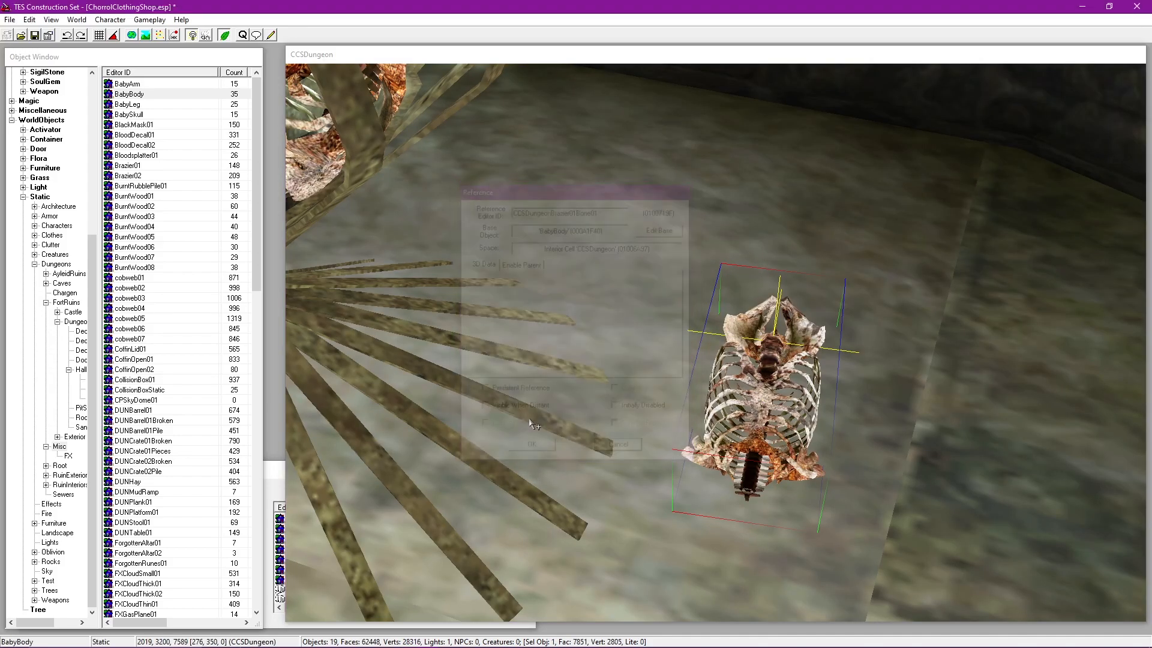
middle_drag(522, 396, 617, 364)
middle_drag(784, 339, 687, 386)
double_click(612, 523)
key(ctrl+c)
click(685, 189)
Step: Name the loose BabyBody reference using the CCSDungeonBrazier01 bone naming pattern
double_click(579, 433)
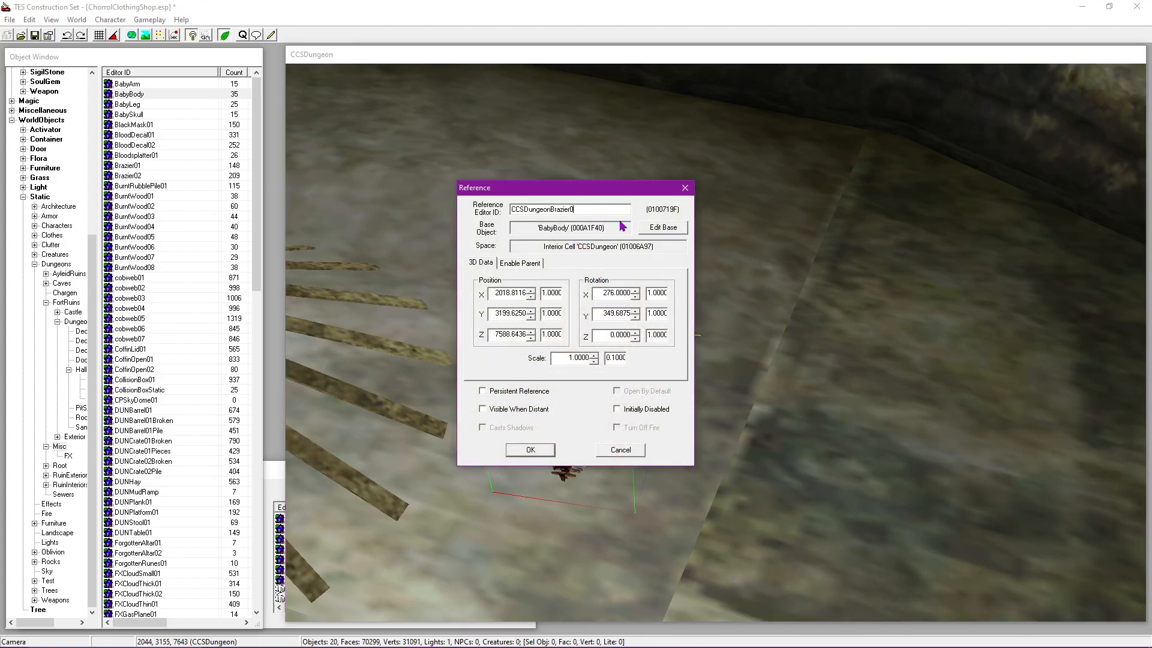
drag(605, 207, 488, 208)
key(ctrl+v)
key(BackSpace)
drag(618, 209, 460, 211)
click(530, 450)
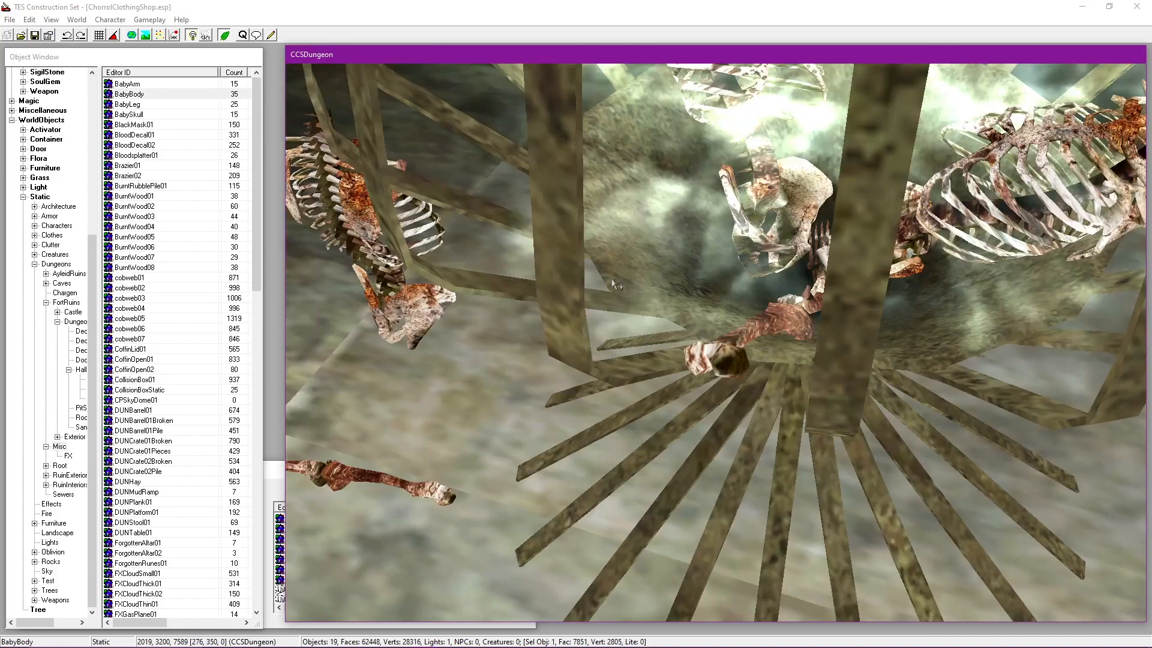
Step: Move the other loose BabyBody skeleton onto open floor near the loose leg, at about X 1952, Y 3192
click(465, 336)
shift+middle_drag(614, 284, 670, 348)
drag(688, 408, 595, 133)
Step: Set this skeleton's rotation to X 270, Y 53.3287, and make it a persistent, initially disabled reference
double_click(595, 134)
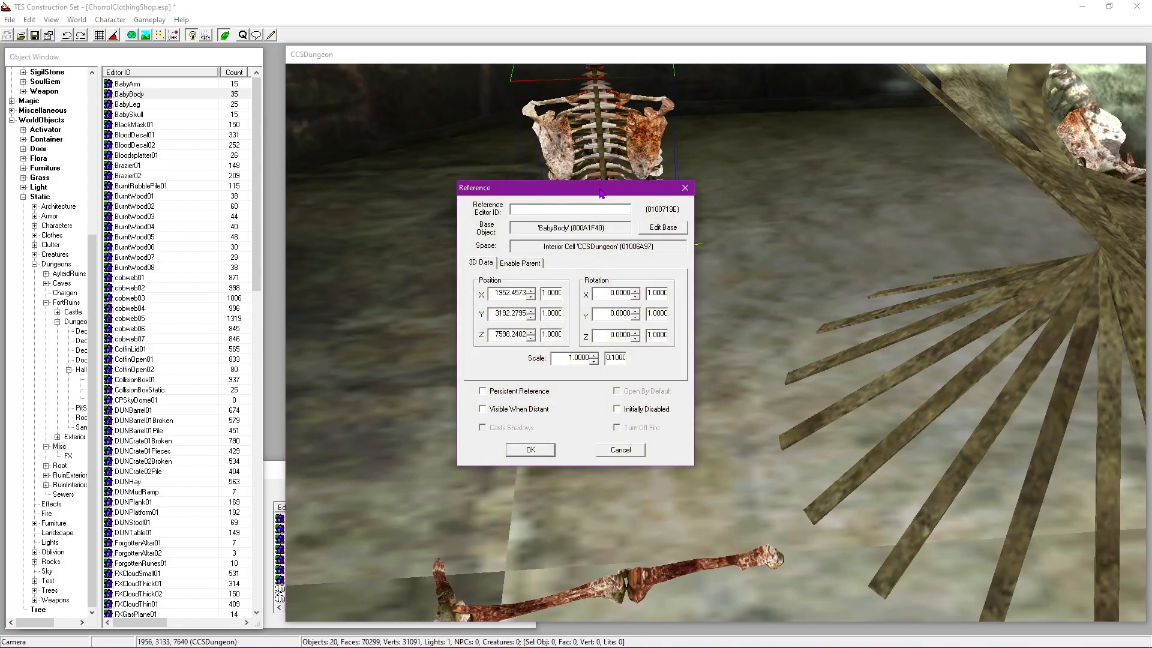
drag(602, 189, 265, 162)
drag(315, 268, 276, 270)
text(90)
click(299, 270)
click(300, 290)
click(301, 284)
drag(282, 286, 349, 301)
text(3287)
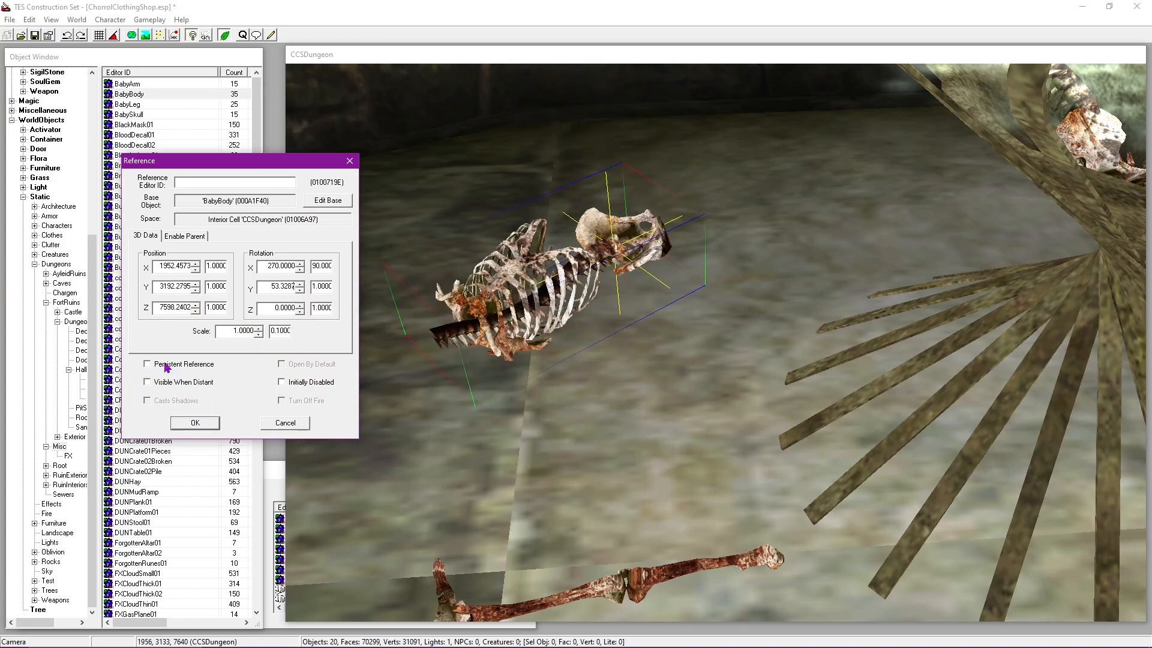
click(207, 423)
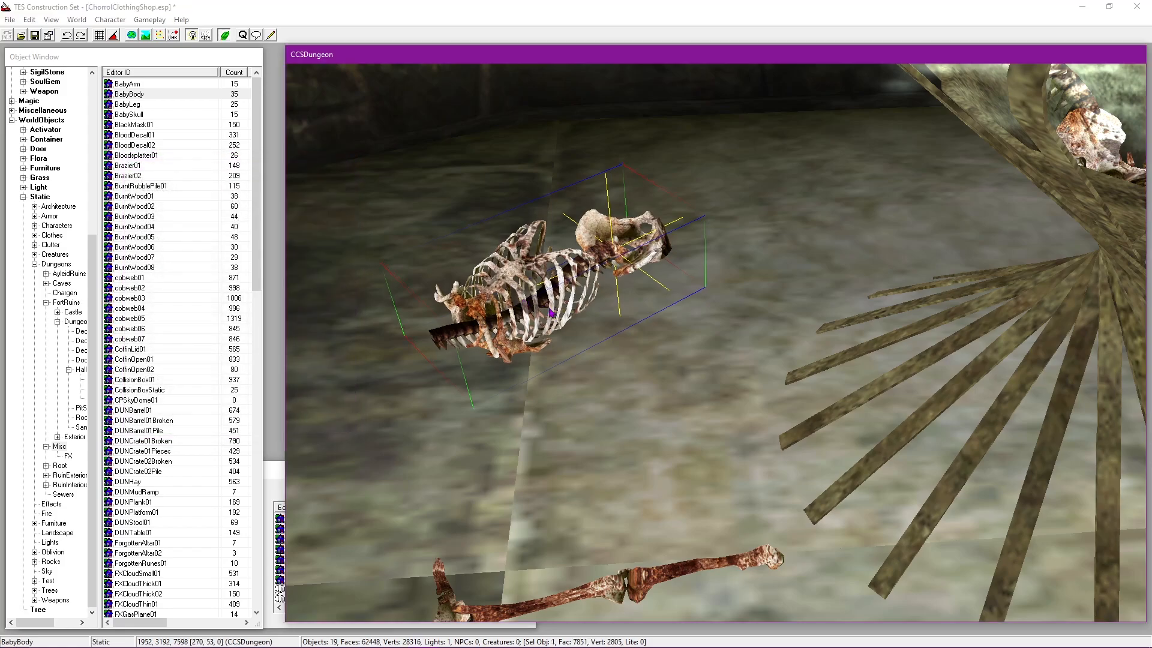
Step: Drop the second skeleton onto the floor at about X 1956, Y 3190 and clear its Y rotation to 0
scroll(737, 336, up, 10)
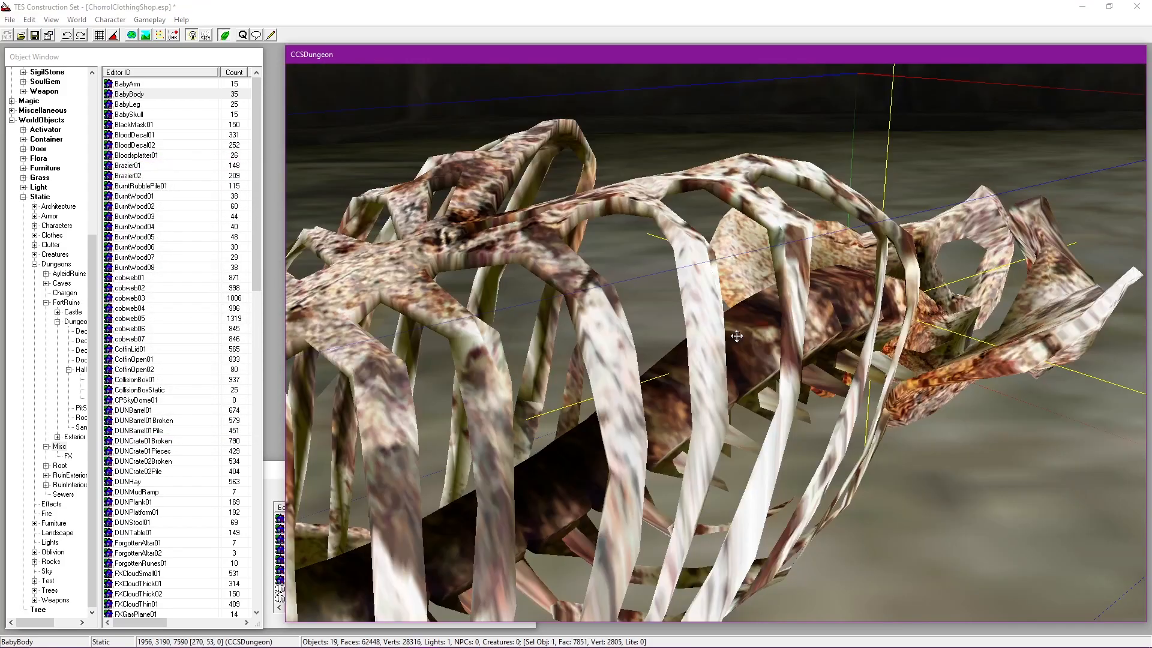
scroll(736, 336, down, 10)
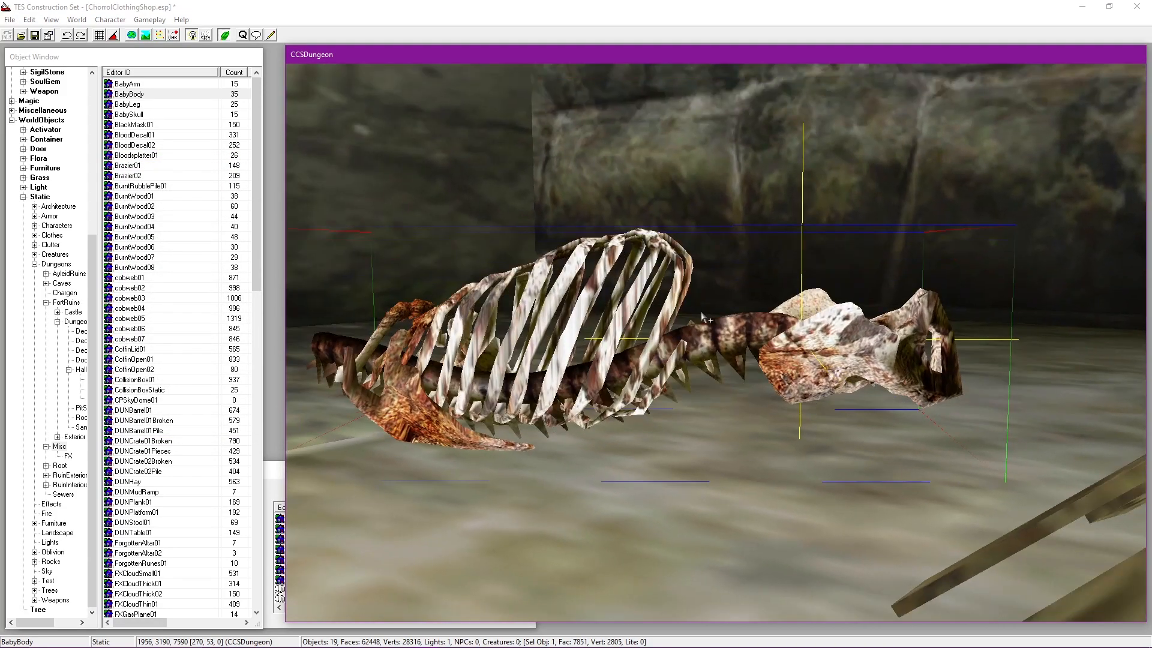
double_click(666, 294)
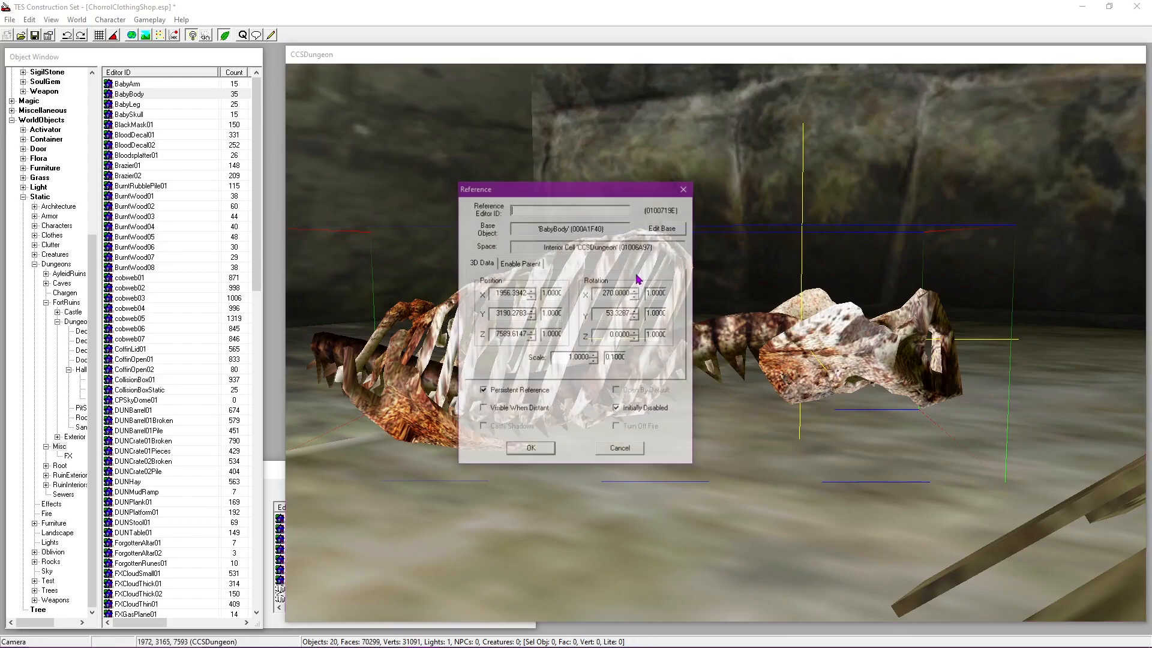
drag(594, 191, 369, 183)
double_click(390, 308)
key(BackSpace)
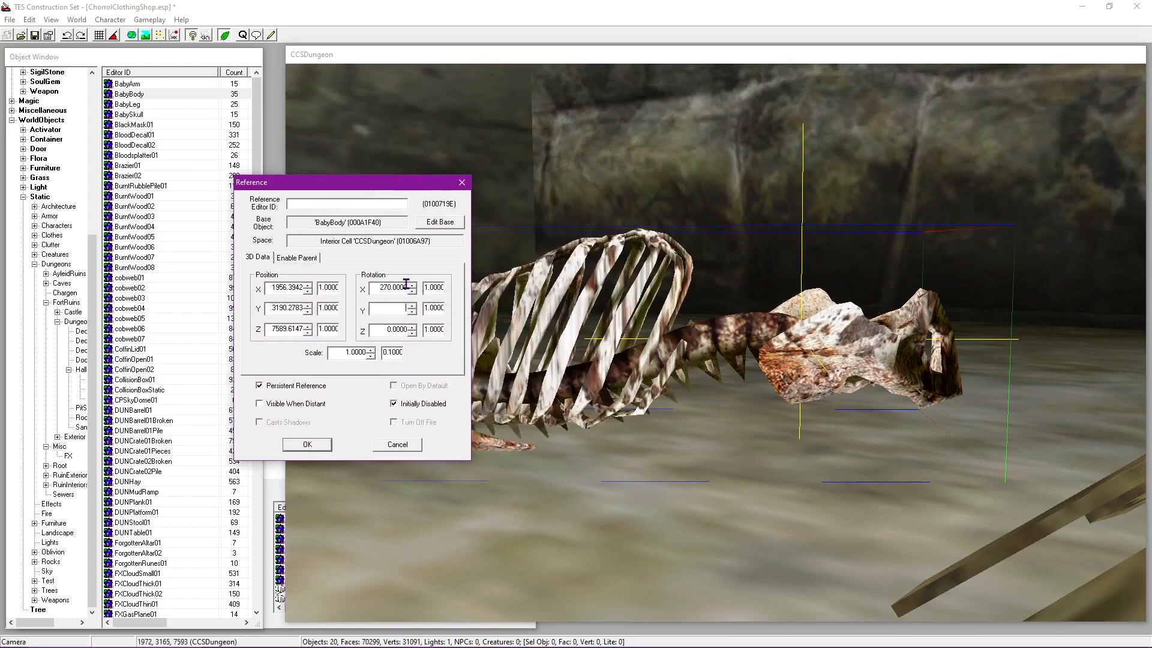
click(289, 446)
Step: Tilt the second loose skeleton to X rotation 276 to match the floor
shift+middle_drag(498, 413, 591, 363)
double_click(585, 354)
drag(547, 190, 365, 175)
click(456, 284)
click(456, 283)
click(454, 276)
click(454, 276)
click(454, 276)
click(355, 434)
Step: Turn the second loose skeleton to Y rotation 65.5365
shift+middle_drag(384, 426, 579, 423)
double_click(585, 420)
drag(558, 188, 342, 188)
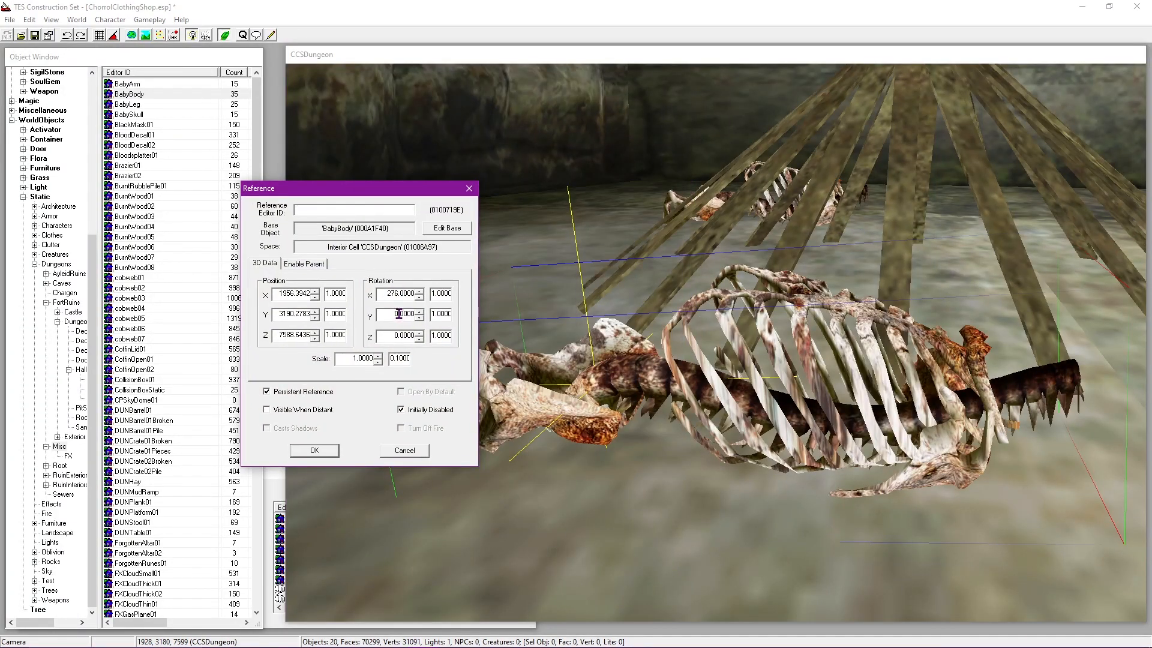
click(419, 312)
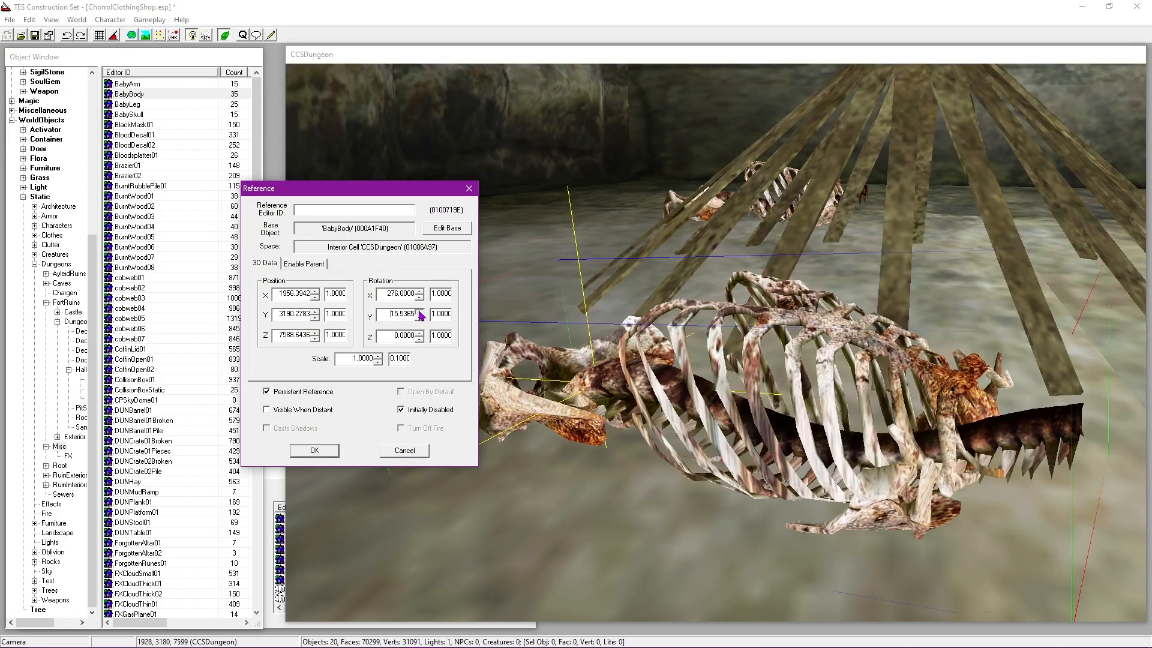
key(Return)
Step: Name the second loose skeleton's reference CCSDungeonBrazier01Bone03Free
scroll(623, 343, down, 8)
shift+middle_drag(622, 343, 295, 220)
double_click(548, 436)
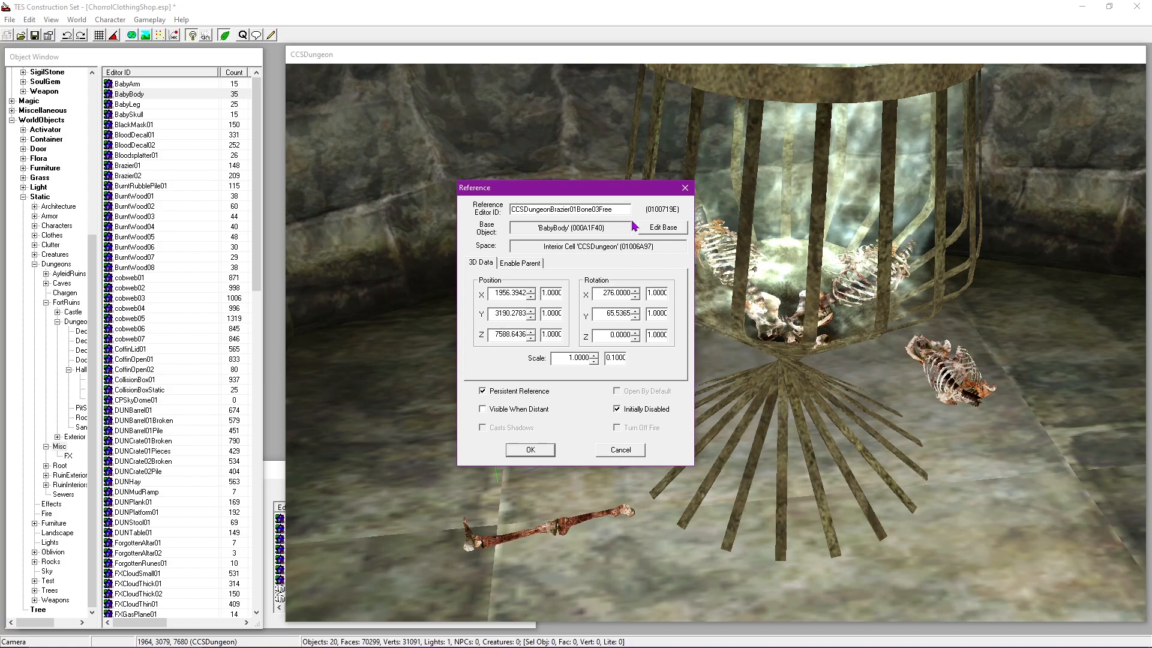
click(551, 453)
Step: Review the loose bones' layout around the brazier and check the reference settings of the skeleton near the leg
middle_drag(672, 336, 699, 294)
scroll(672, 387, down, 5)
scroll(699, 294, up, 2)
shift+middle_drag(699, 360, 704, 507)
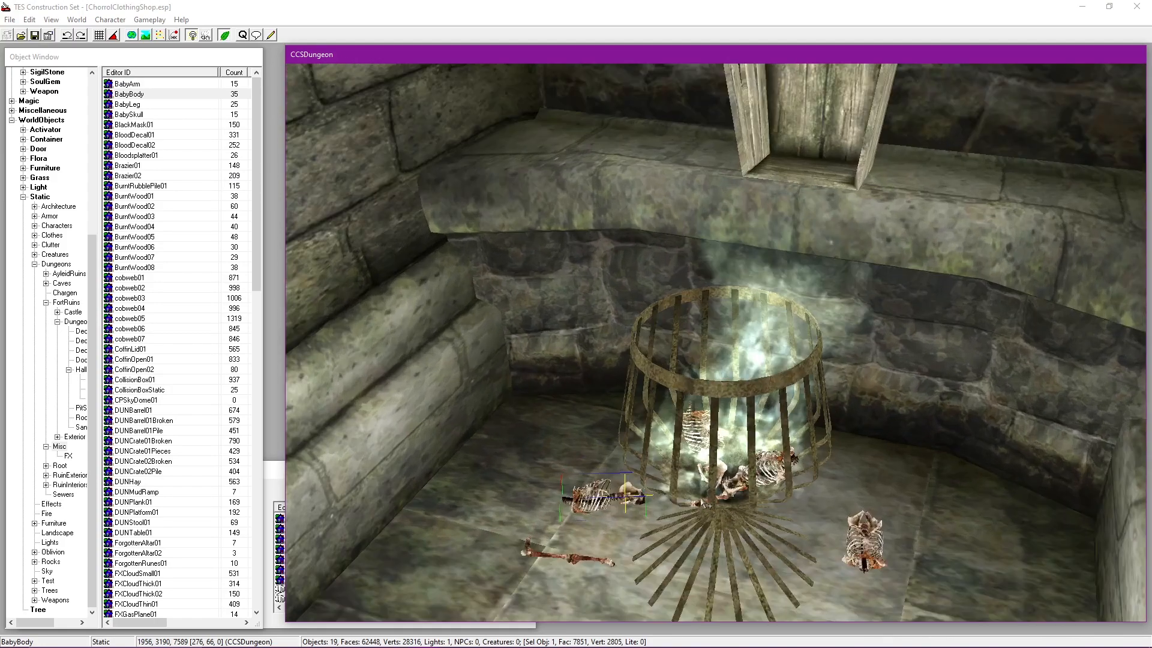
middle_drag(568, 480, 614, 373)
scroll(614, 373, up, 2)
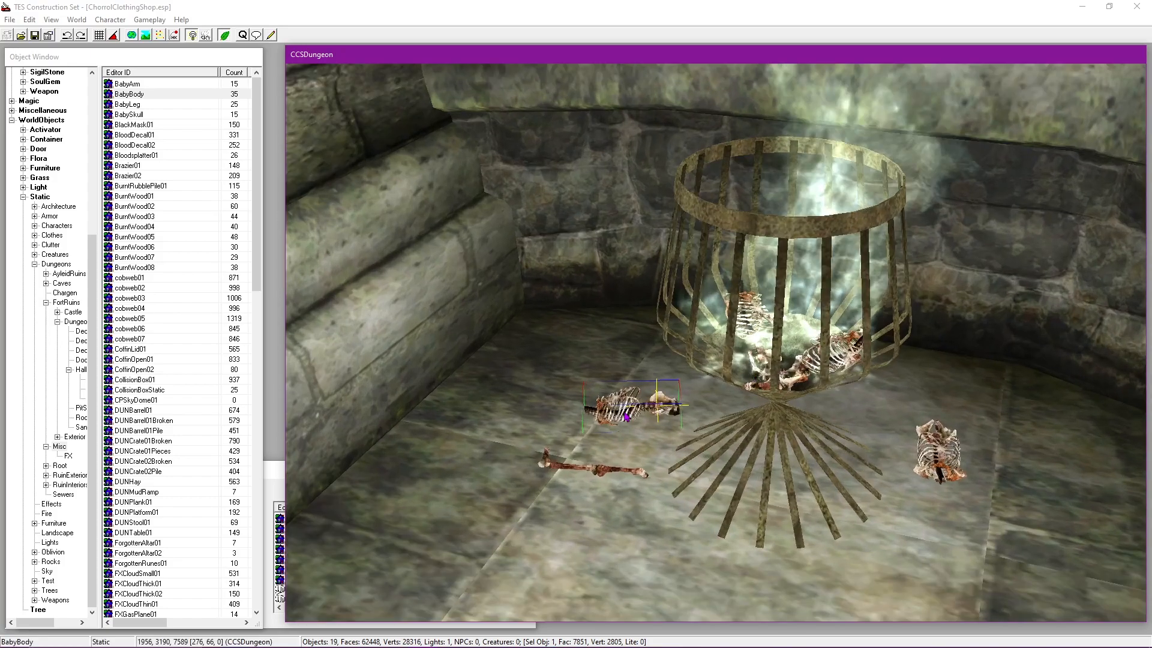
double_click(625, 414)
click(531, 450)
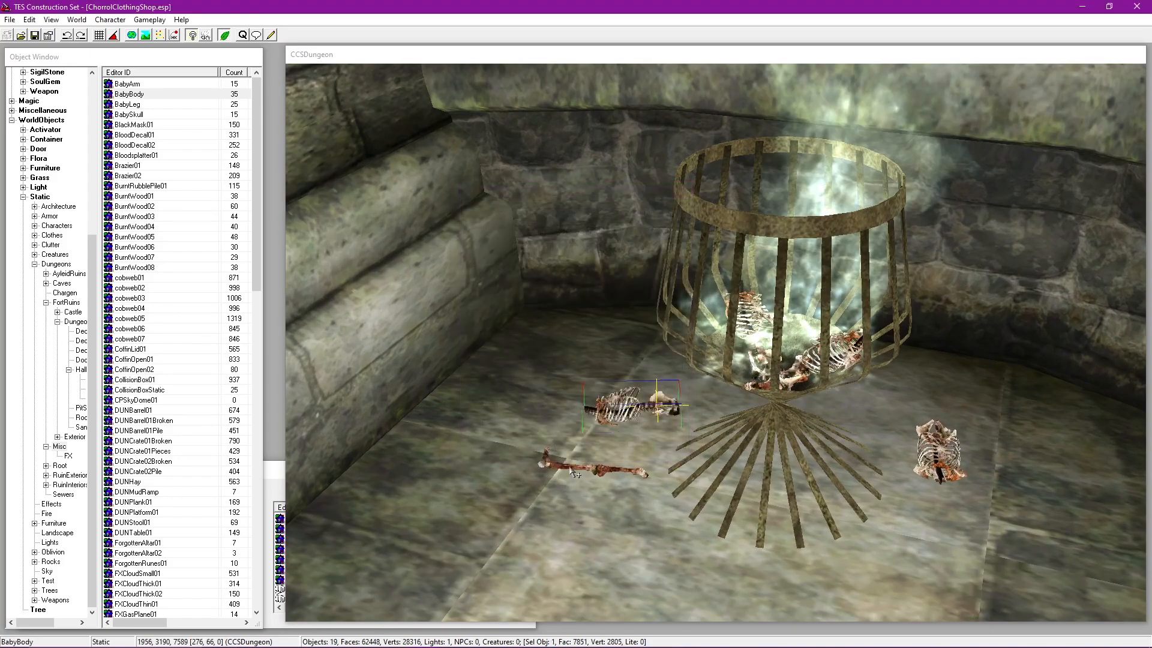
Step: Check the reference settings of the loose leg bone and the loose skeleton on the far side of the brazier
click(547, 466)
double_click(550, 470)
click(531, 450)
click(937, 451)
double_click(937, 451)
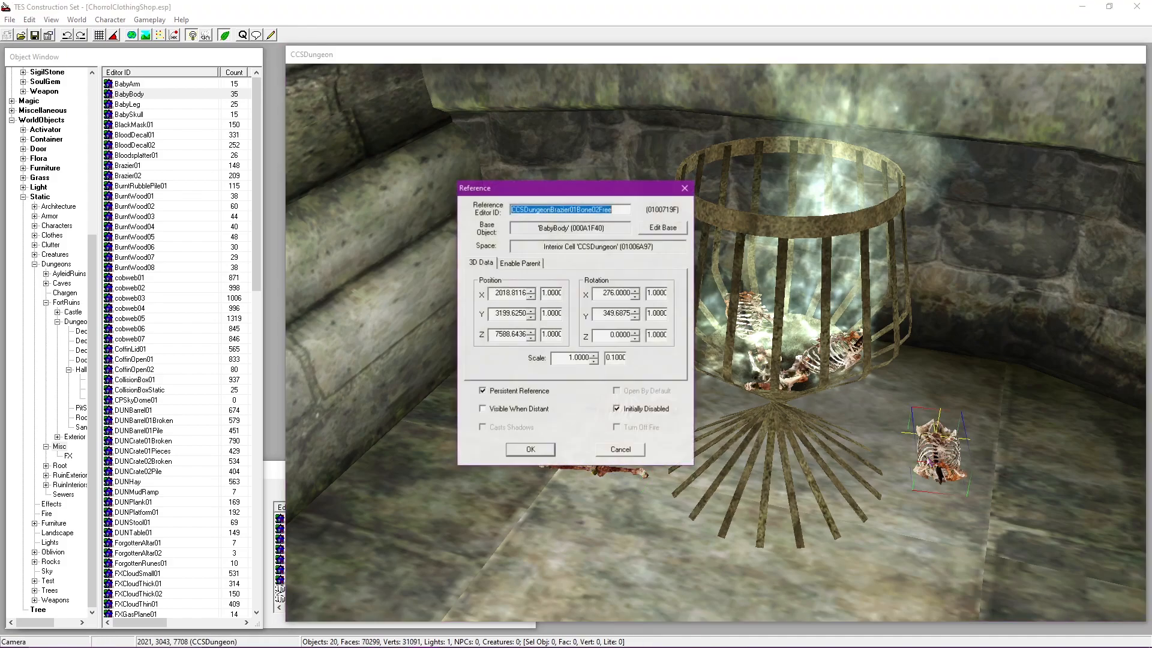
click(530, 450)
Step: Give the CCSDungeonFireBlue light above the brazier its own persistent reference ID and save the plugin
middle_drag(711, 257, 775, 281)
key(d)
click(765, 206)
drag(843, 384, 857, 324)
middle_drag(823, 405, 738, 280)
middle_drag(792, 340, 801, 280)
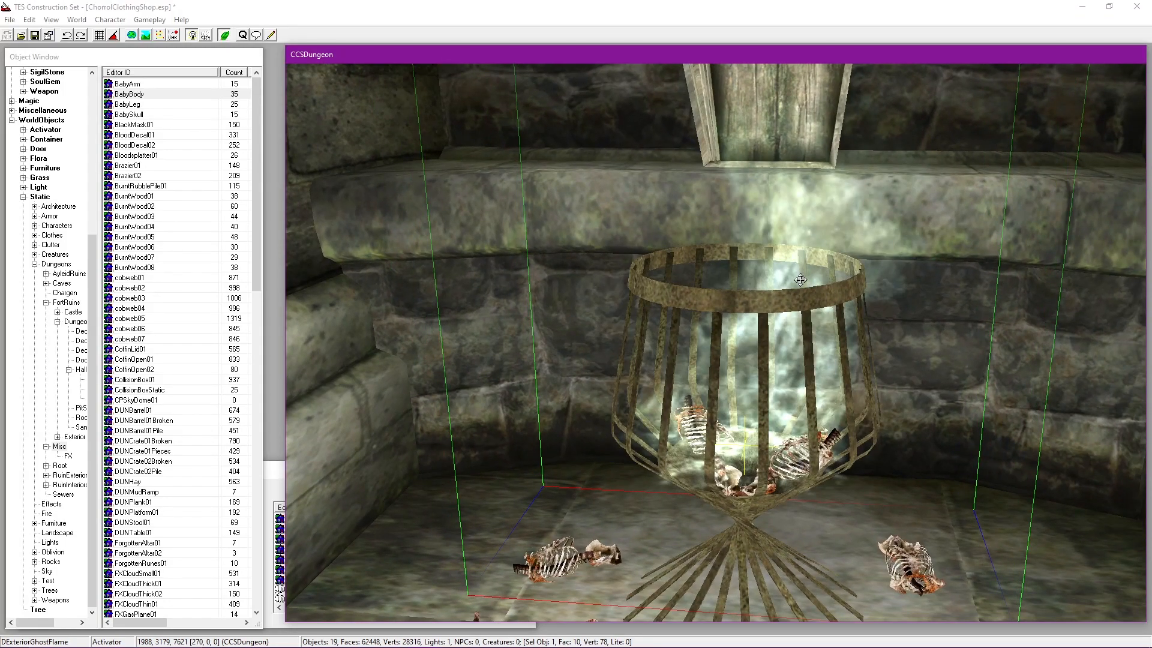
scroll(801, 279, down, 3)
key(m)
middle_drag(741, 197, 738, 247)
double_click(737, 246)
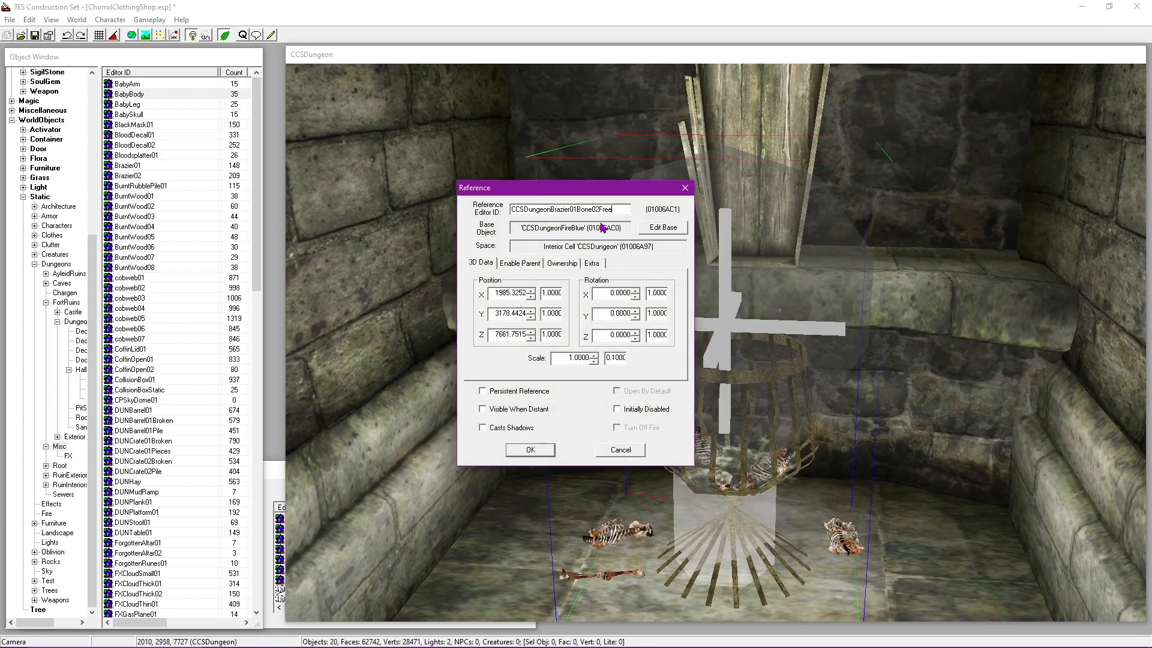
key(BackSpace)
key(BackSpace)
key(BackSpace)
key(BackSpace)
key(BackSpace)
key(BackSpace)
click(483, 391)
click(530, 450)
click(35, 35)
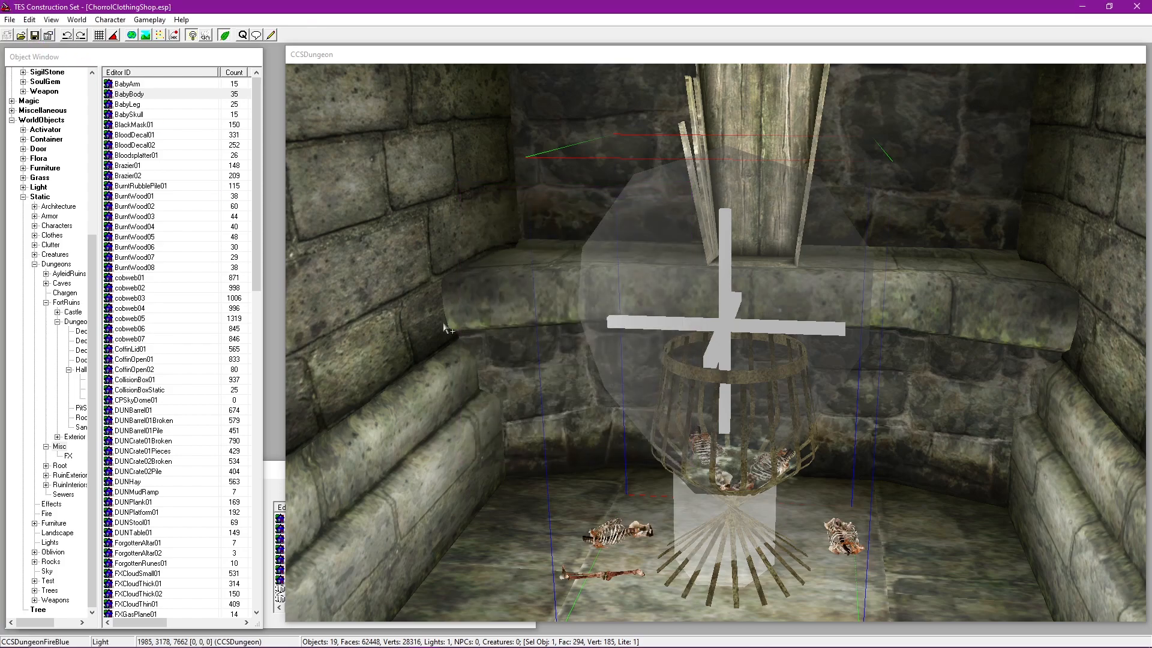
Step: Create a new object script from the copied choice-menu code and name it CCSDungeonBrazier01Script
middle_drag(672, 383, 643, 357)
scroll(643, 358, down, 2)
key(m)
key(a)
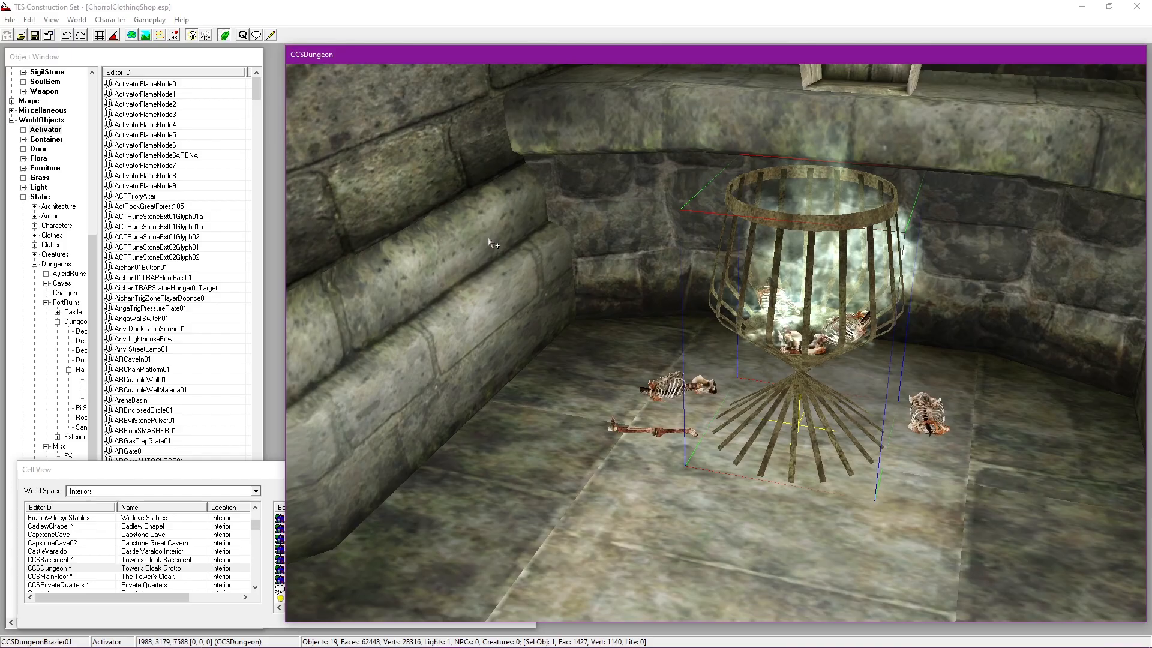
click(271, 34)
click(208, 58)
click(213, 75)
key(ctrl+v)
scroll(378, 318, up, 3)
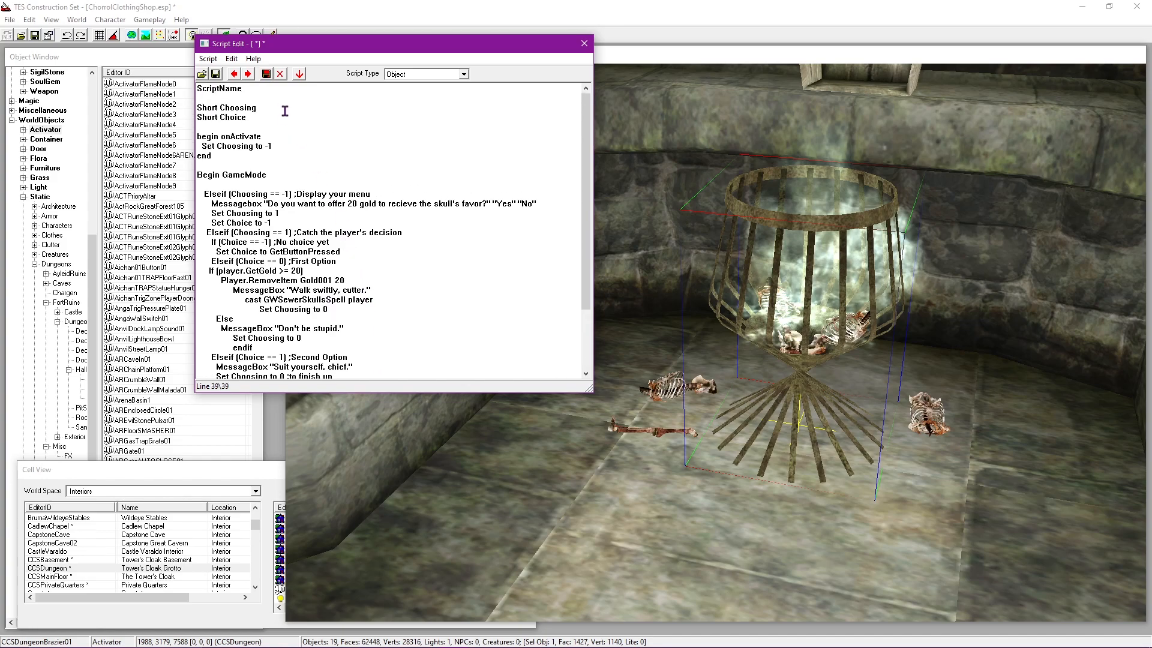
click(267, 90)
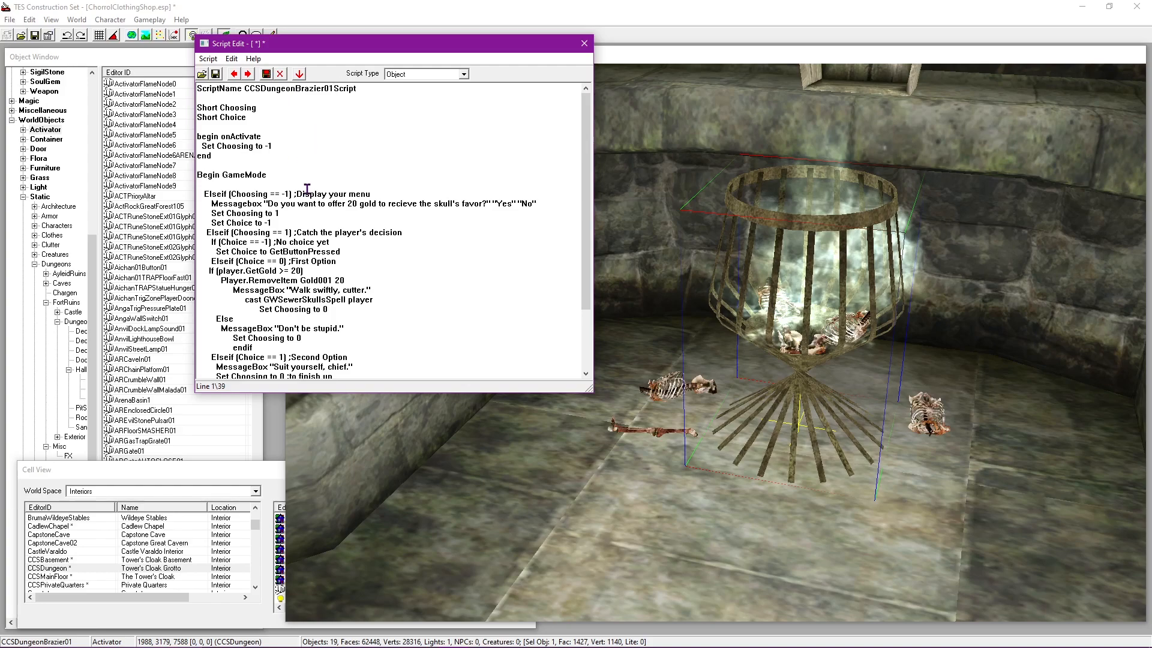
Step: Delete the "Display your menu" comment from the script's Choosing == -1 line
drag(399, 191, 294, 194)
key(Delete)
key(BackSpace)
Step: Replace the skull's offering question in the first Messagebox with "The ghostly flame produces no heat, yet eminates a threatening aura."
drag(269, 205, 486, 206)
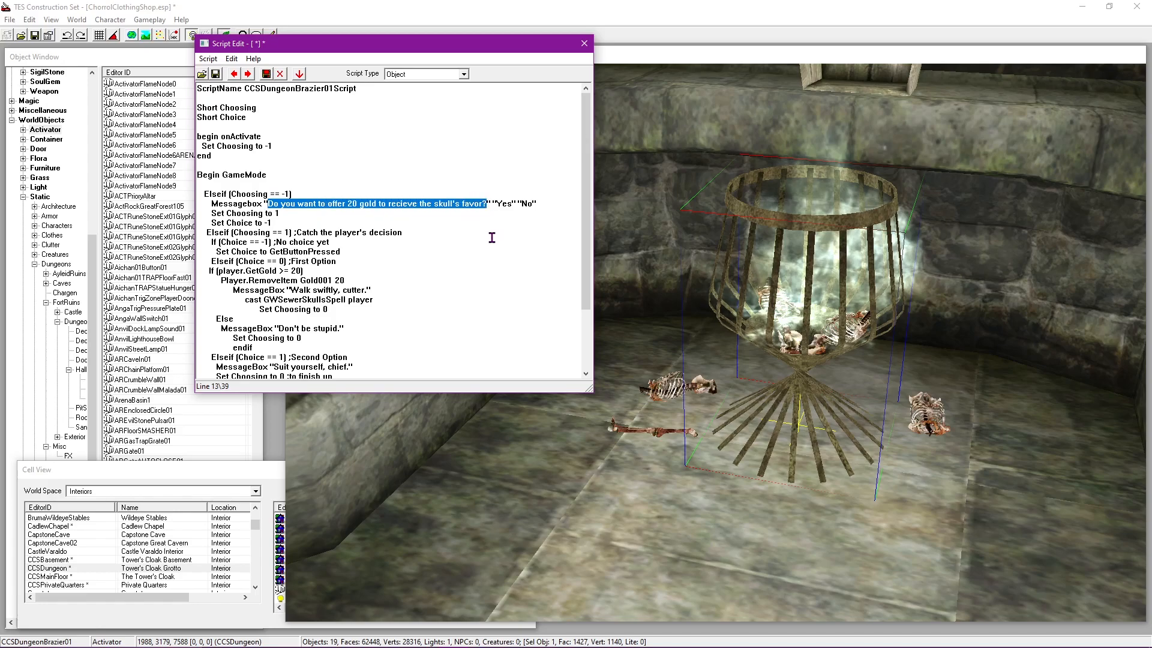
key(Delete)
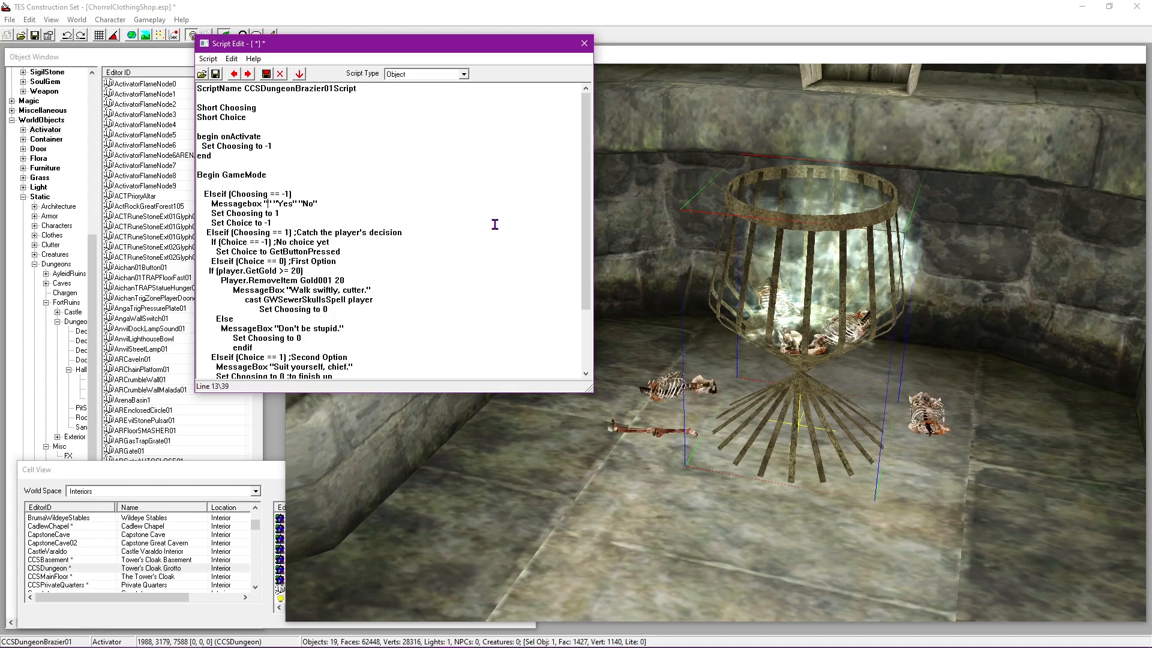
text(It)
key(BackSpace)
key(BackSpace)
key(BackSpace)
text(The ghostly flame produces no heat, yet eminates a threatening aura.)
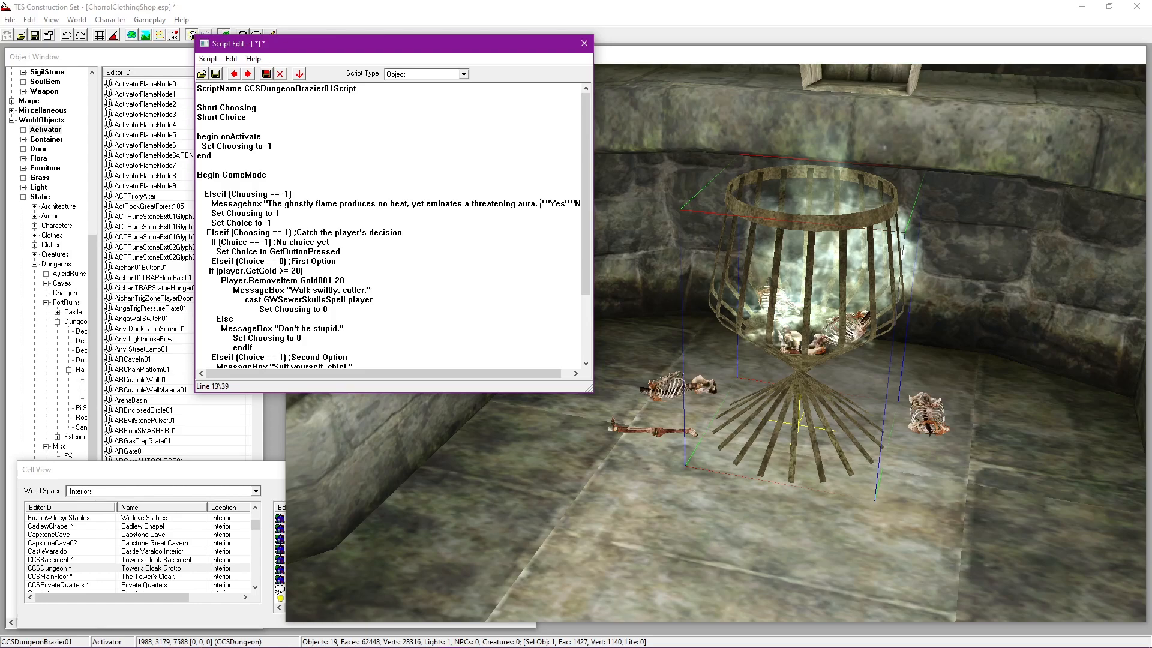
Step: After "no heat", write instead ". You could stick your hands in the fire and remove the bones from the brazier, although the pale flames emanate an evil energy."
key(BackSpace)
key(BackSpace)
key(BackSpace)
key(BackSpace)
key(BackSpace)
key(BackSpace)
key(BackSpace)
key(BackSpace)
key(BackSpace)
key(BackSpace)
key(BackSpace)
key(BackSpace)
key(BackSpace)
key(BackSpace)
key(BackSpace)
key(BackSpace)
key(BackSpace)
key(BackSpace)
key(BackSpace)
key(BackSpace)
text(. You could stick)
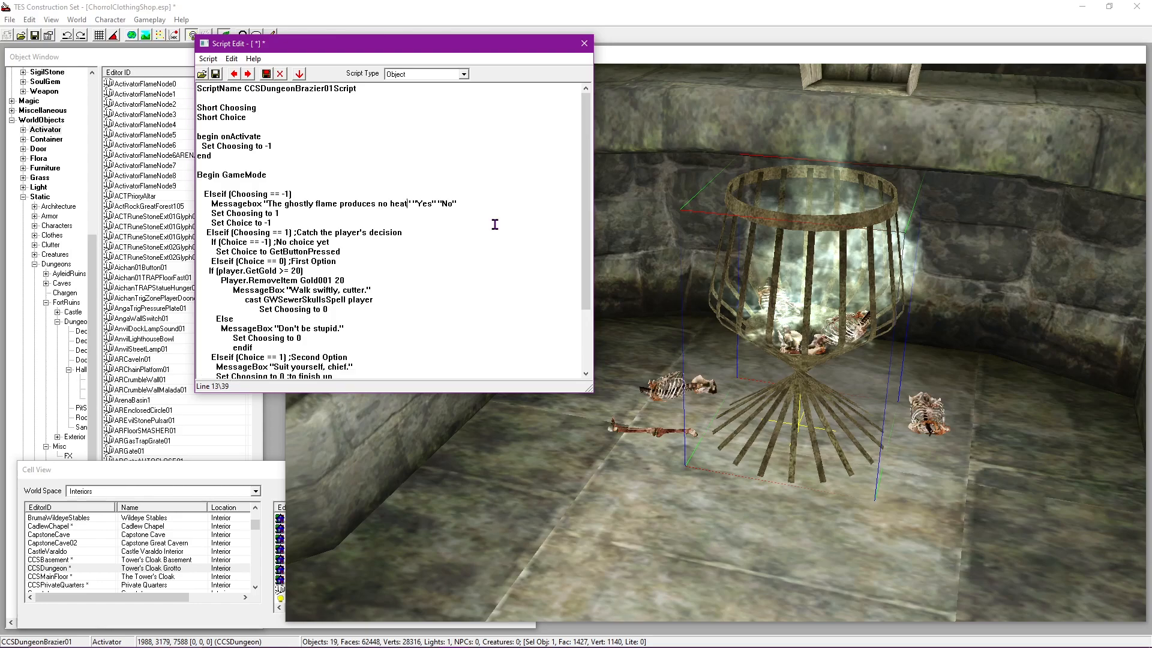
text( your hands in the fire and re)
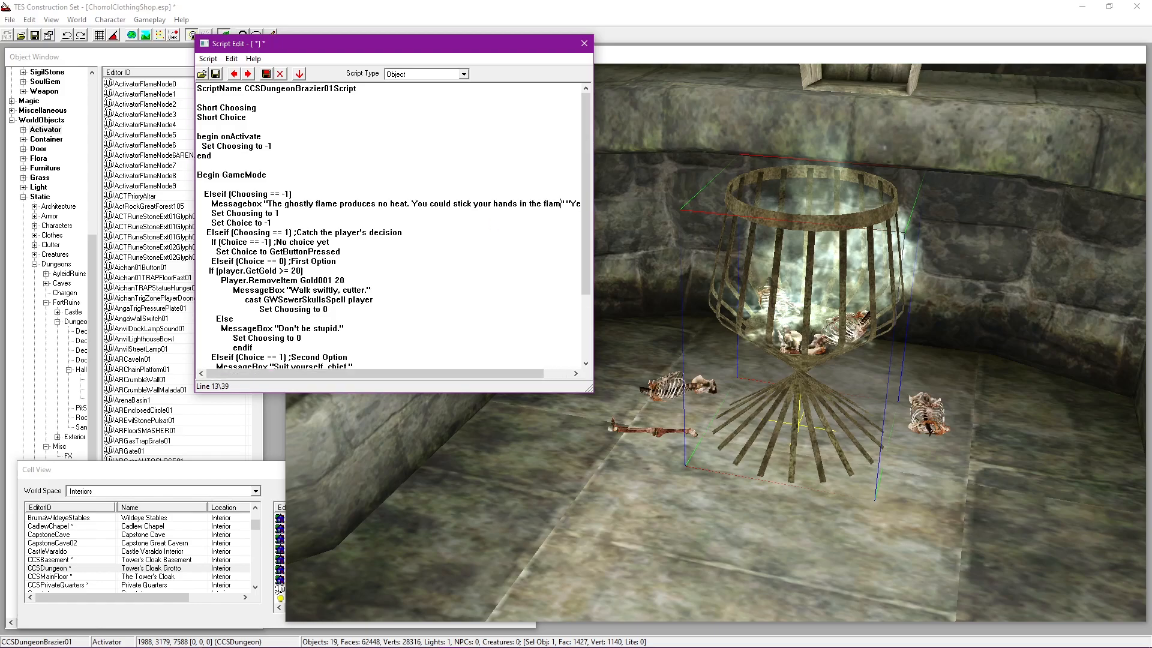
text(move the bones from the bra)
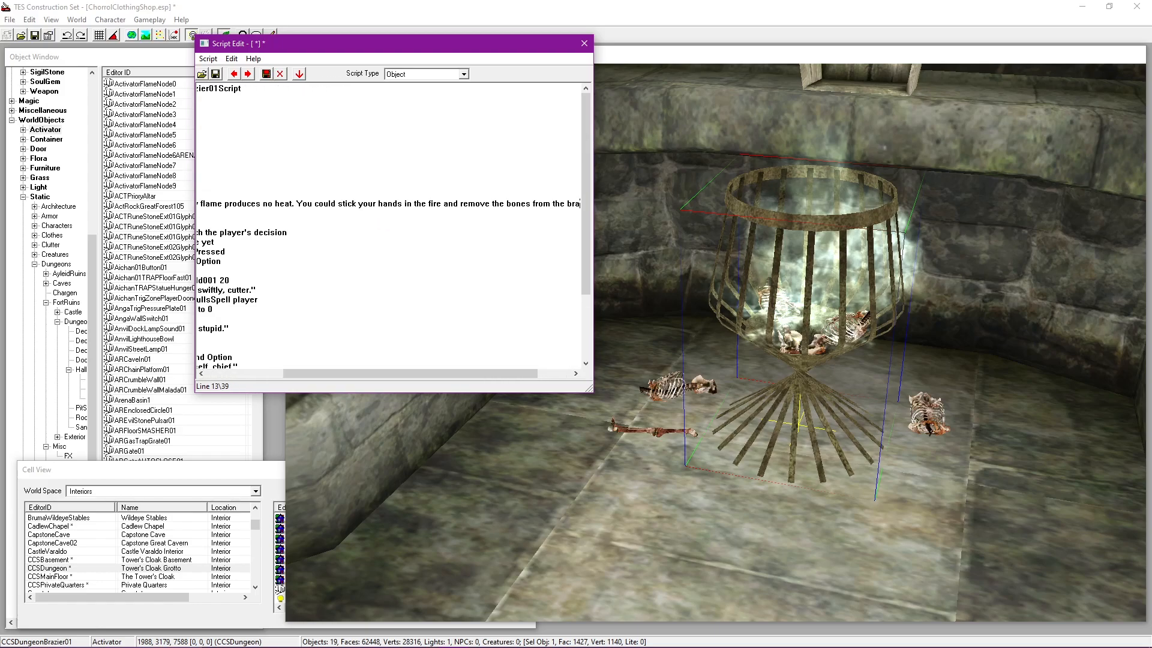
text(zier, although the pale flames)
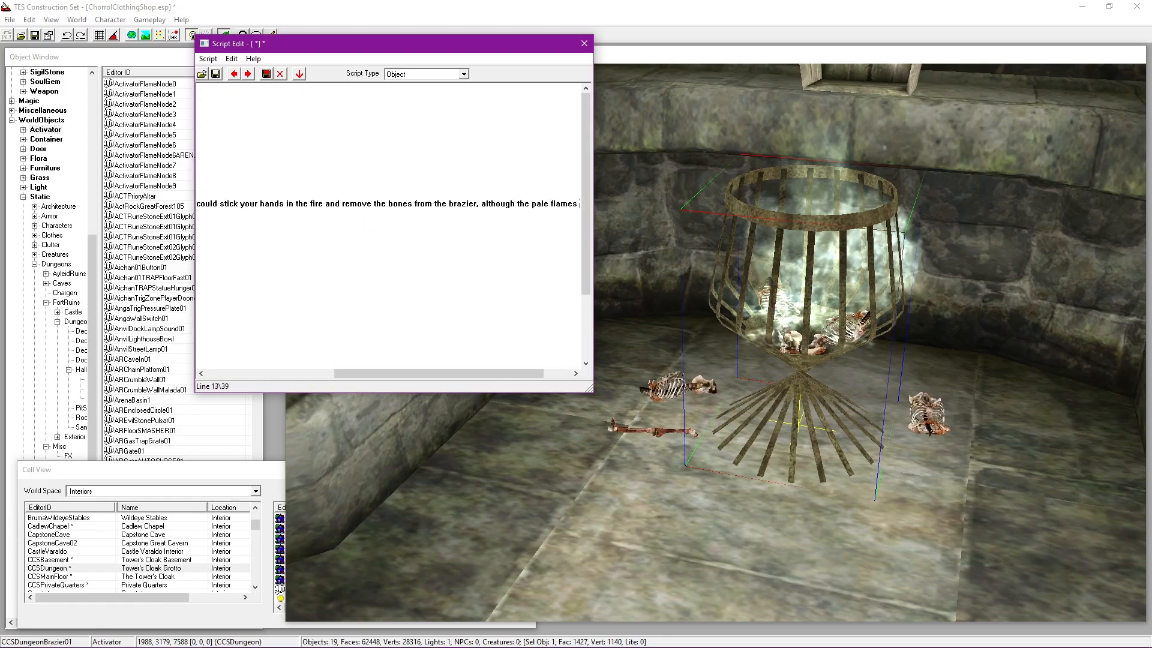
text( emanate a n evil energy.)
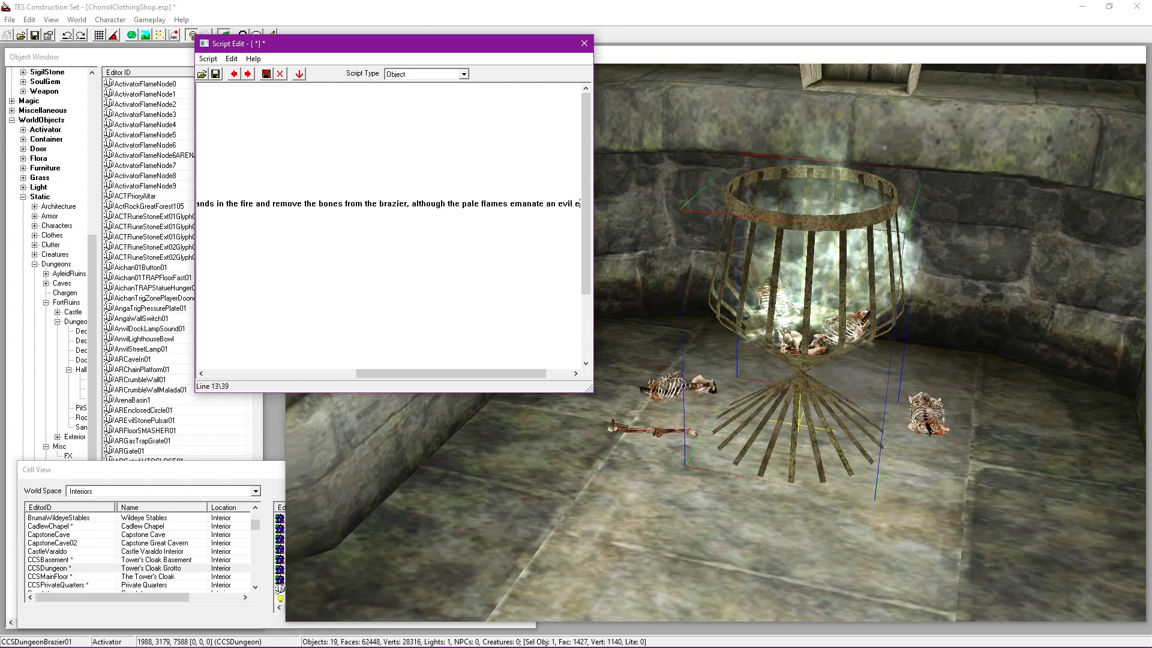
Step: Rename the message box's two answer options to "Remove the bones" and "Leave"
drag(448, 382, 507, 380)
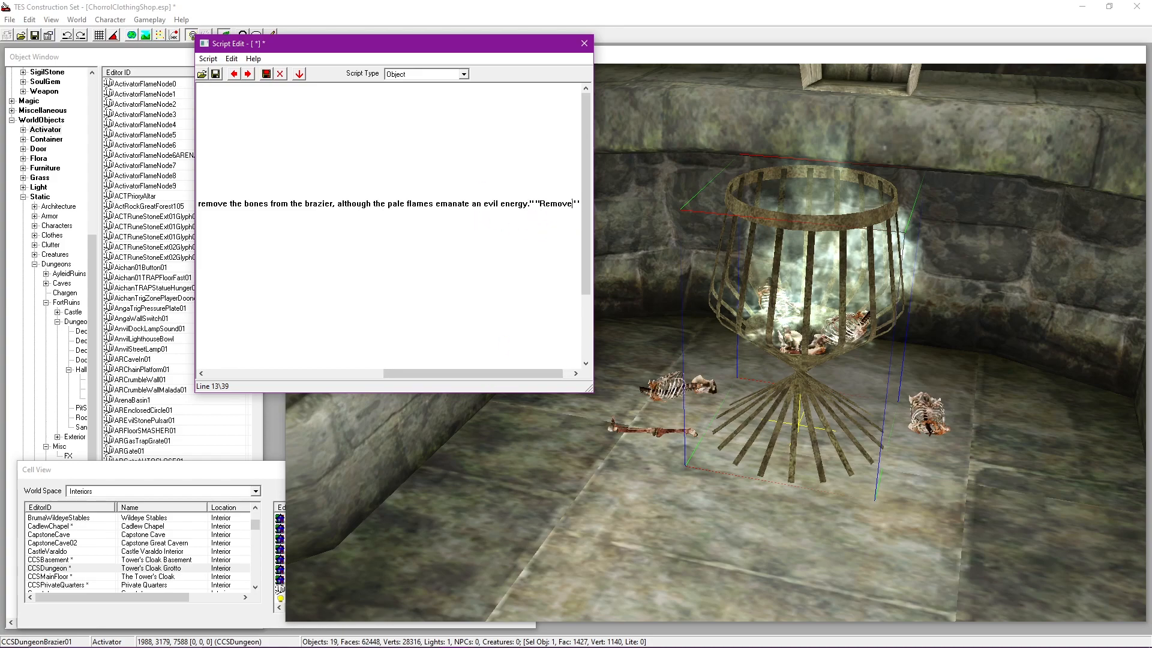
text(the bones)
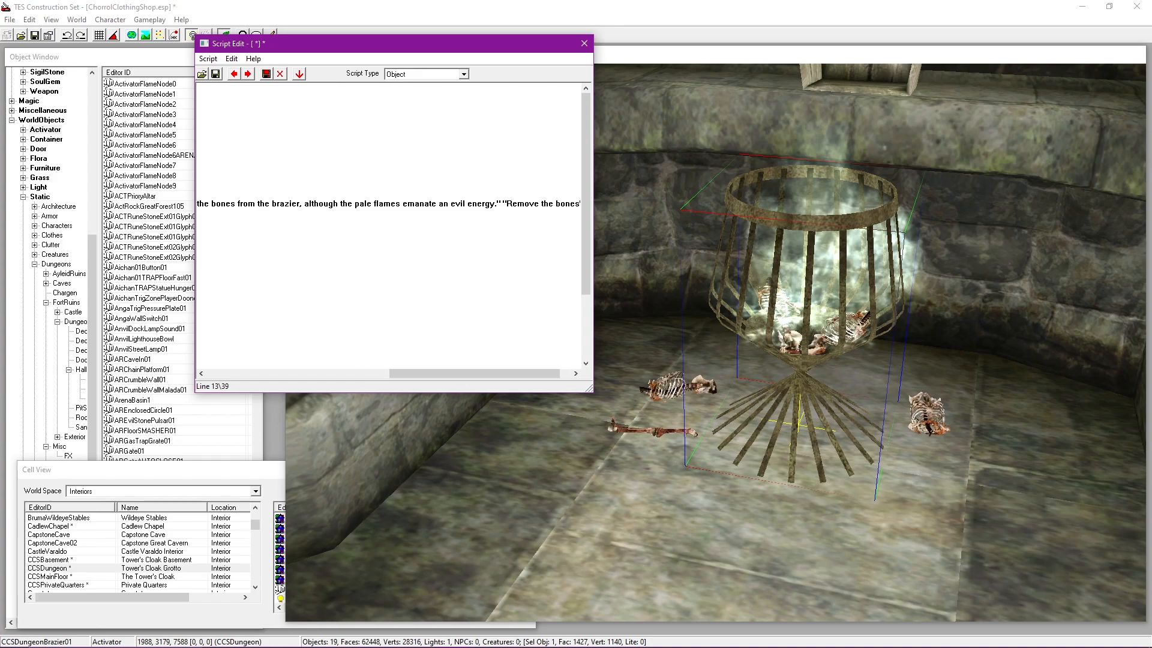
drag(490, 373, 520, 373)
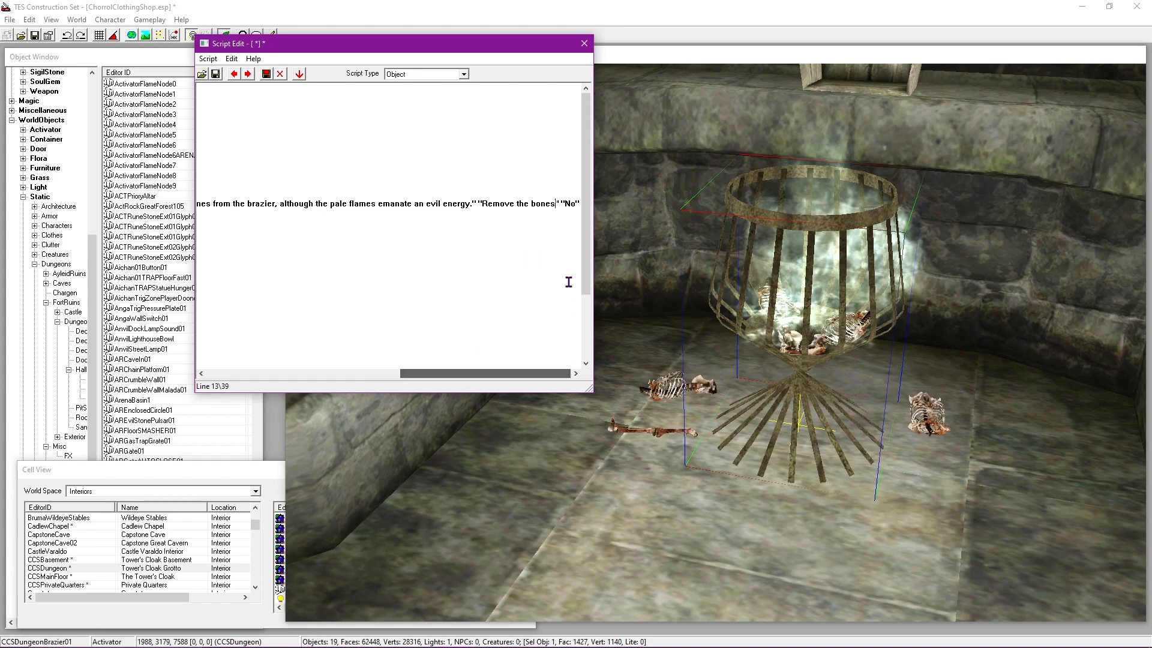
click(575, 206)
text(L)
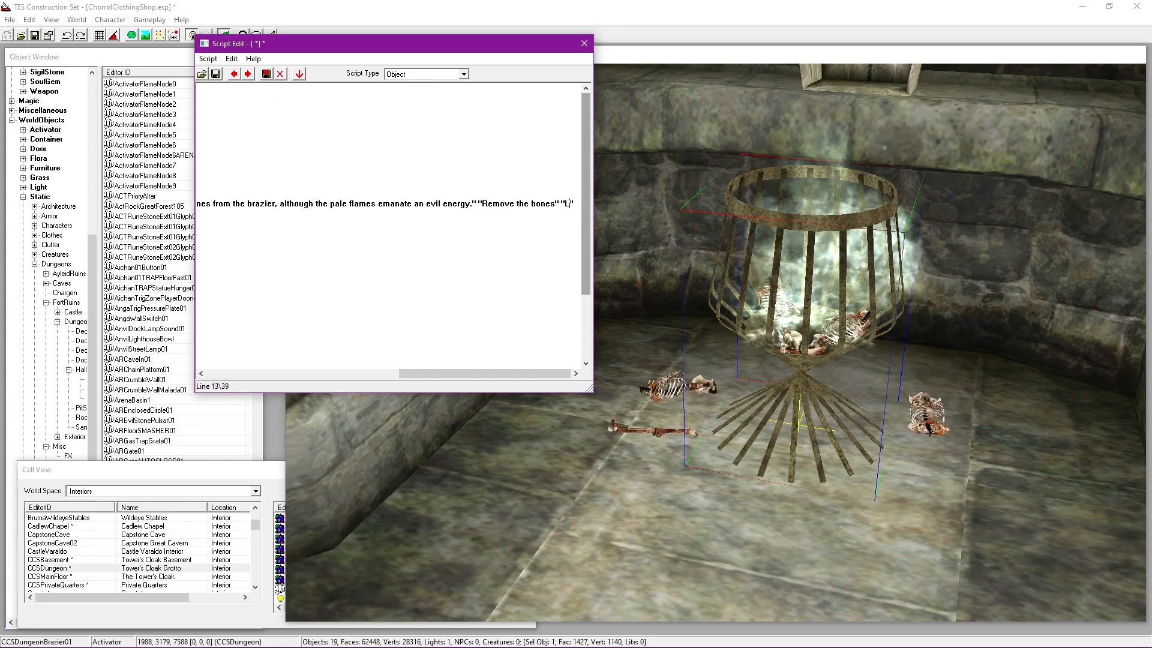
text(eave)
Step: Change "ghostly flame" at the start of the brazier message to "strange fire"
drag(535, 373, 249, 367)
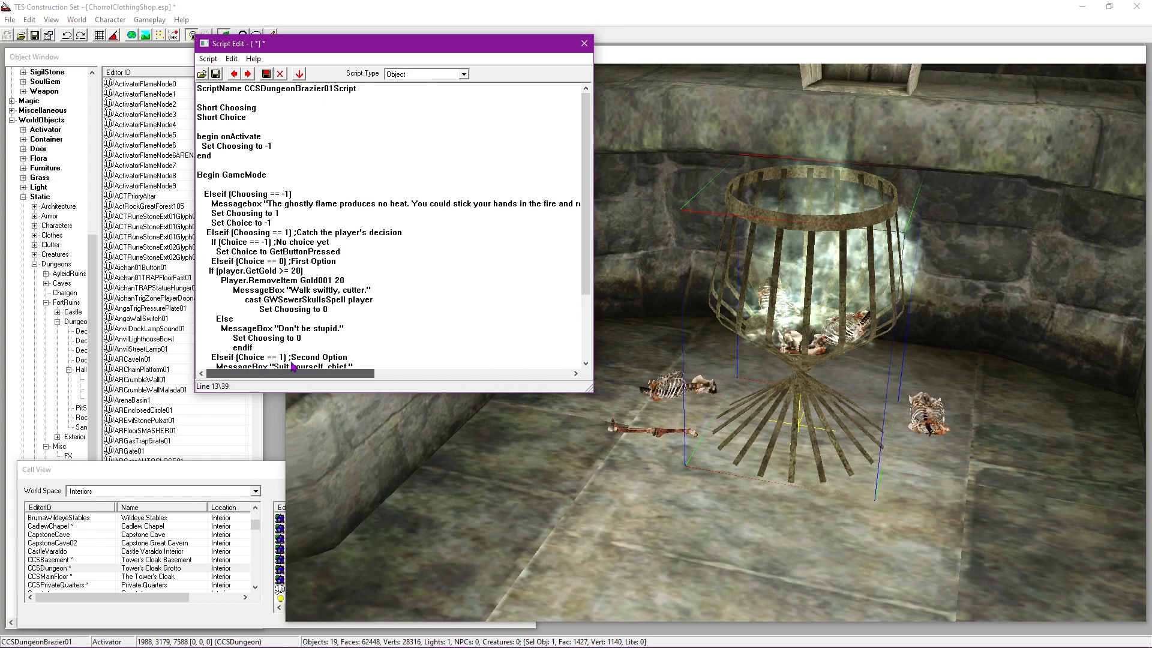
drag(327, 367, 540, 359)
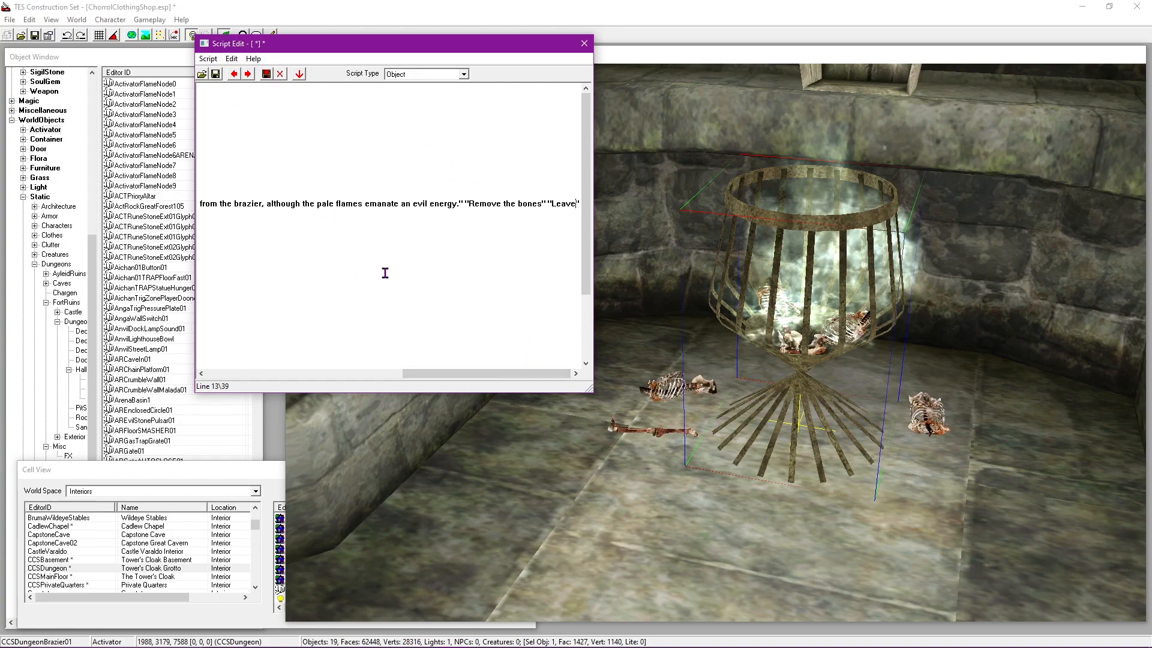
drag(460, 373, 434, 373)
click(492, 204)
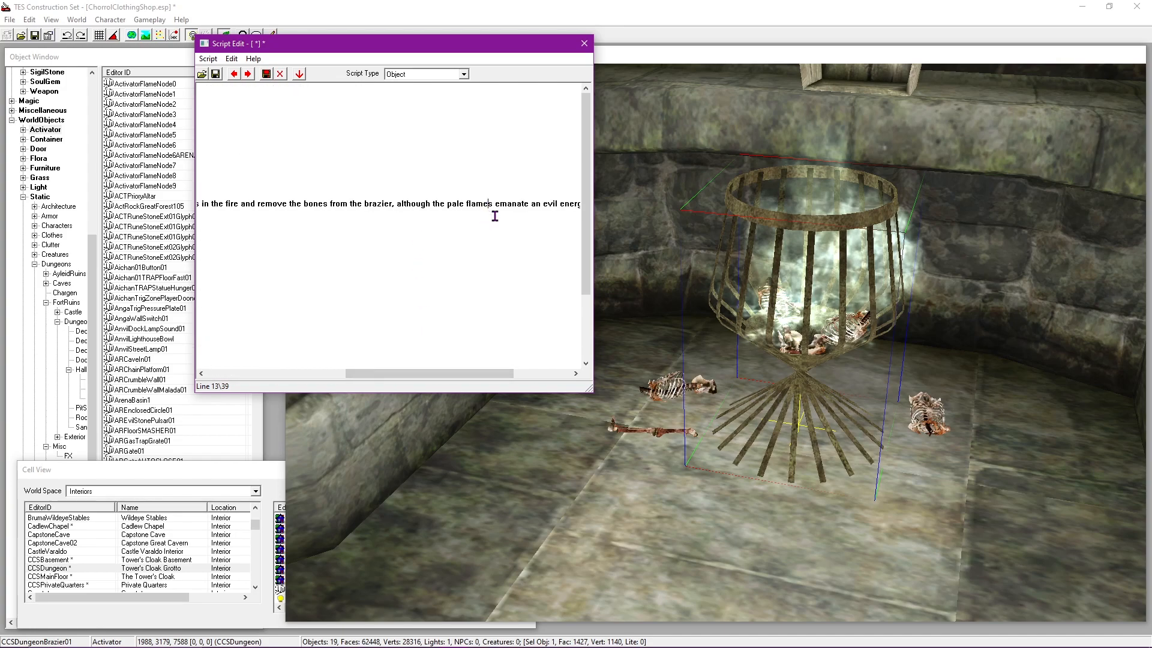
drag(447, 375, 308, 376)
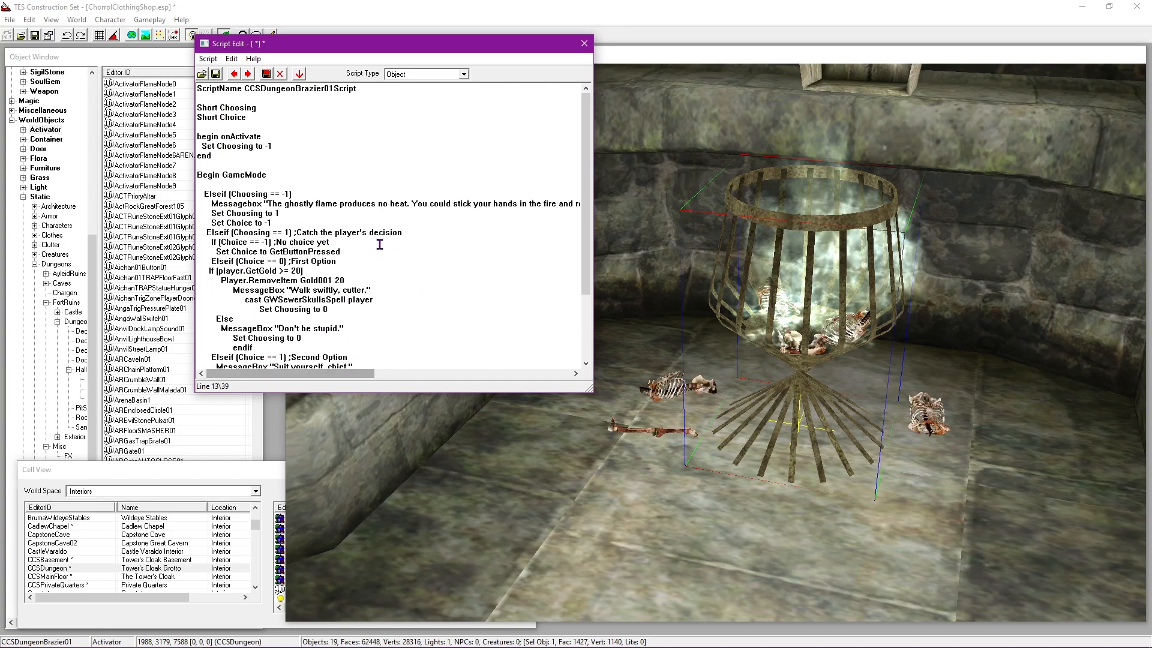
mouse_move(359, 373)
mouse_down()
mouse_move(457, 376)
mouse_move(357, 374)
mouse_up()
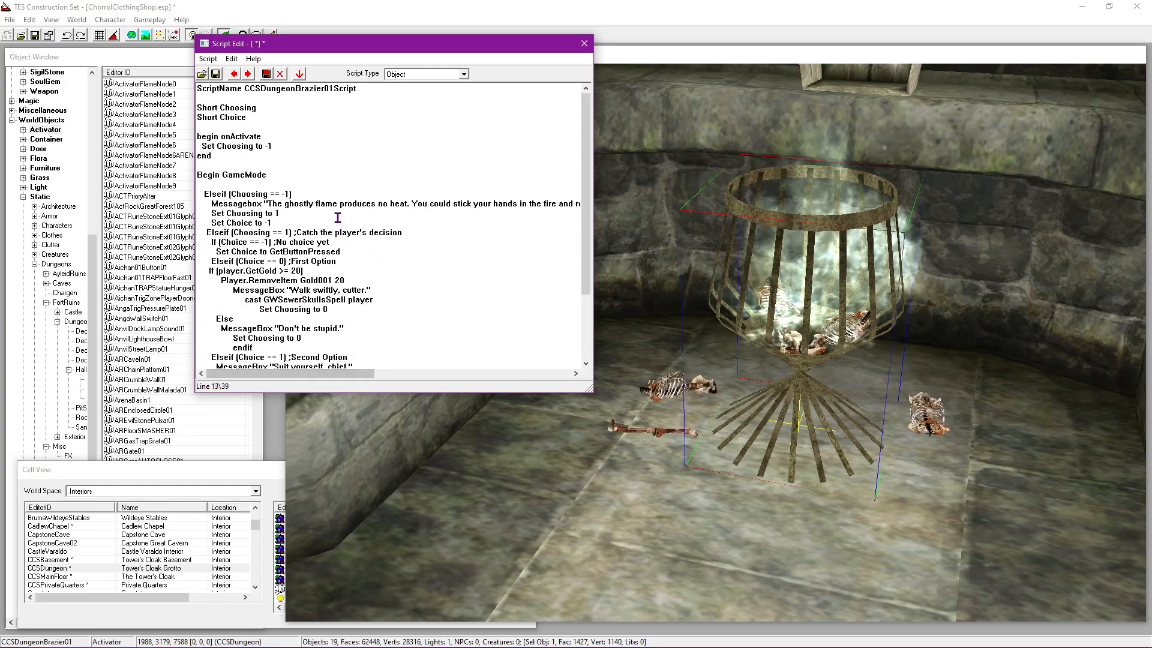
key(BackSpace)
key(BackSpace)
key(BackSpace)
key(BackSpace)
key(BackSpace)
key(BackSpace)
key(BackSpace)
key(BackSpace)
key(BackSpace)
key(BackSpace)
key(BackSpace)
key(BackSpace)
key(BackSpace)
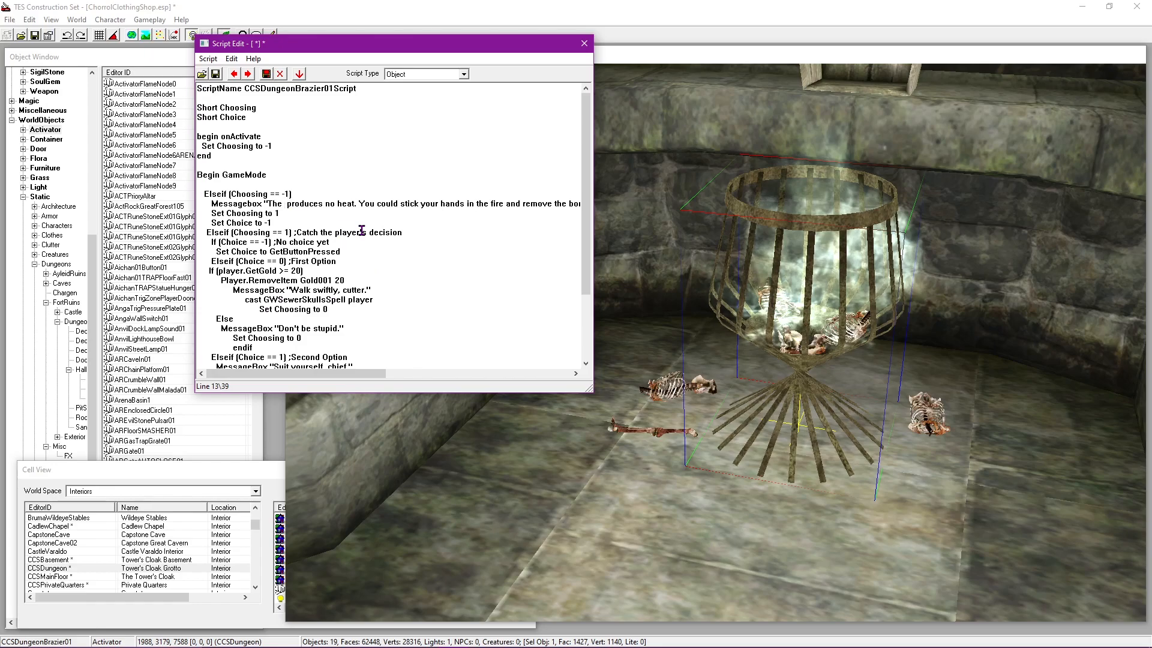
text(strange fuire)
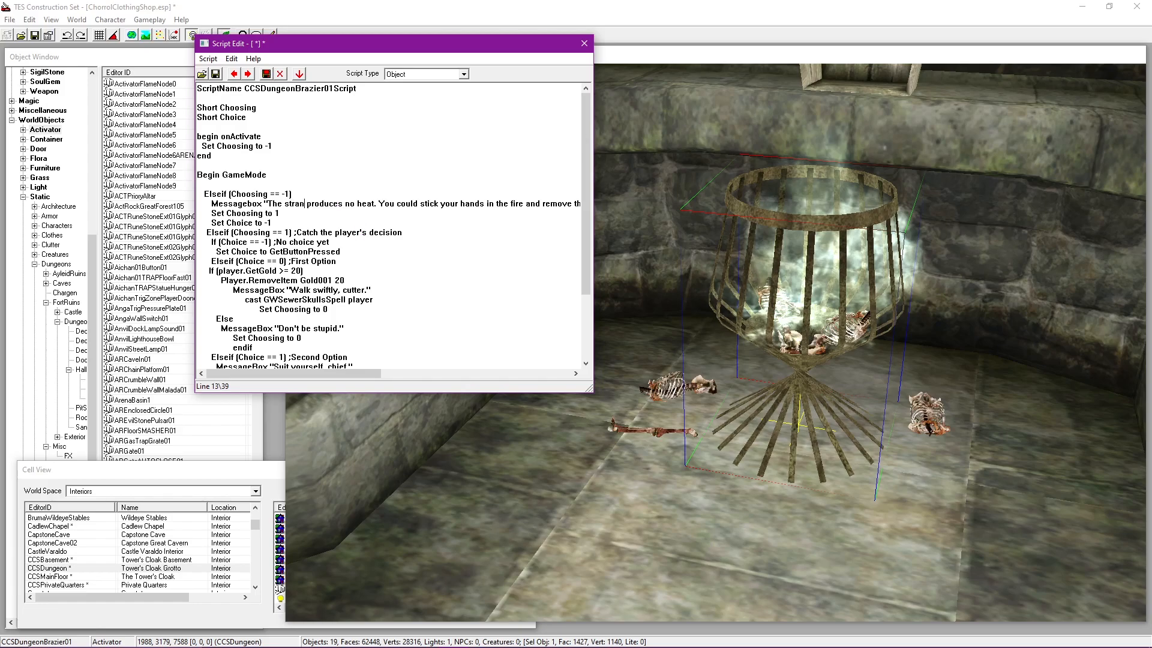
key(BackSpace)
key(BackSpace)
key(BackSpace)
key(BackSpace)
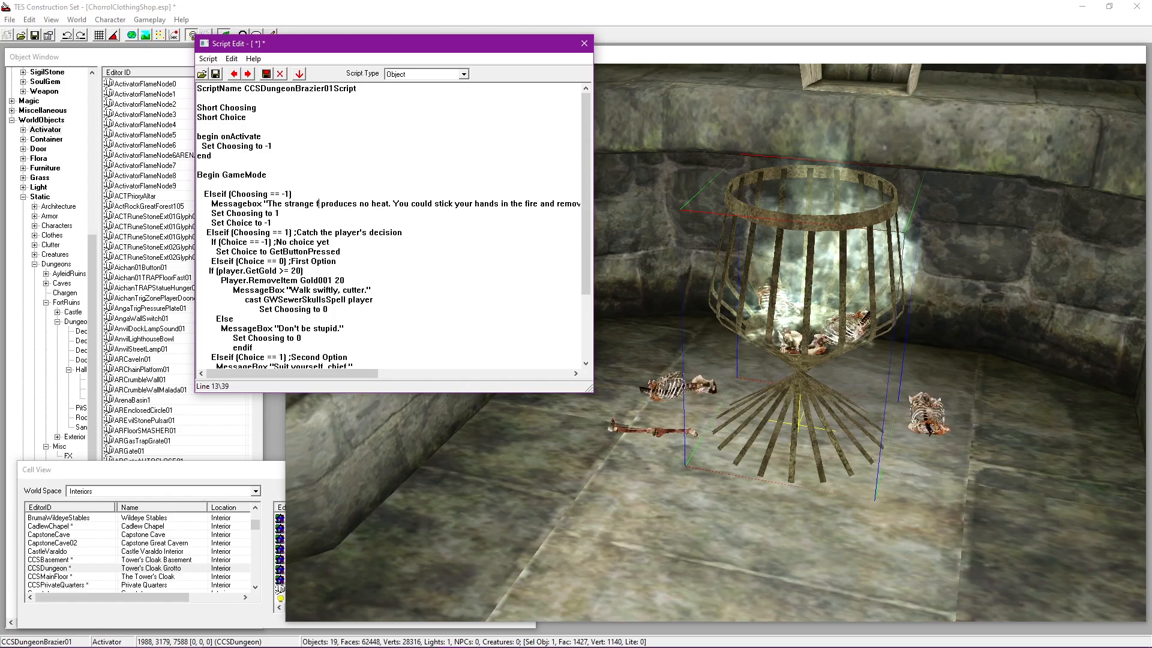
text(ire)
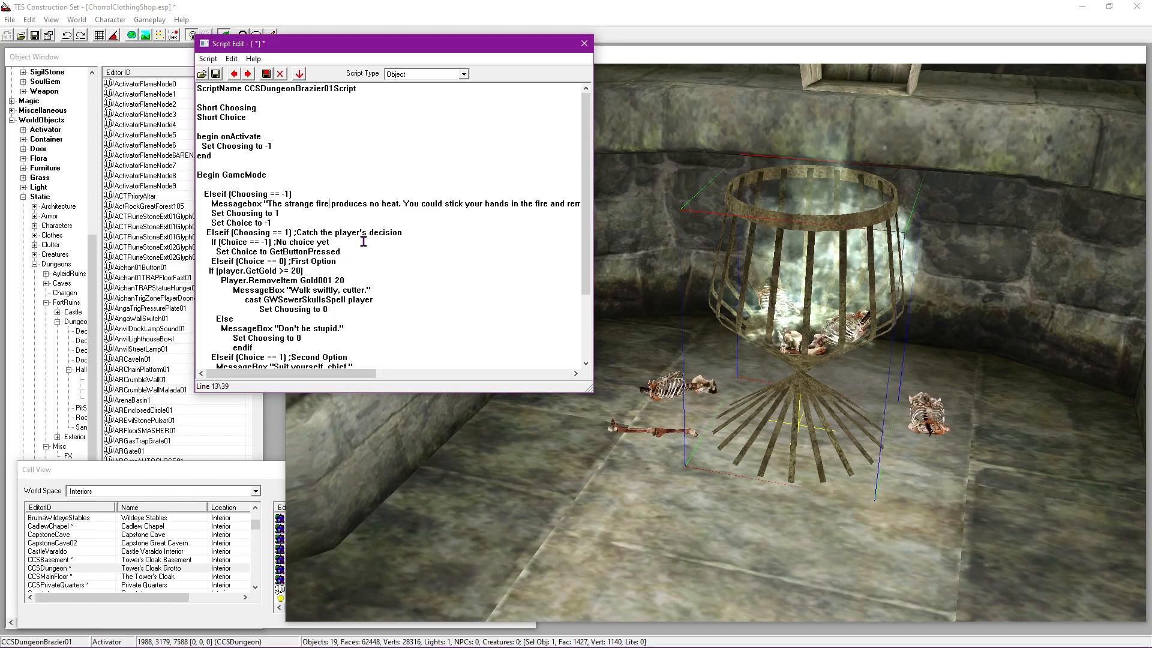
Step: Reword "stick your hands in the fire" in the message to "stick your hands in the brazier"
drag(327, 373, 375, 373)
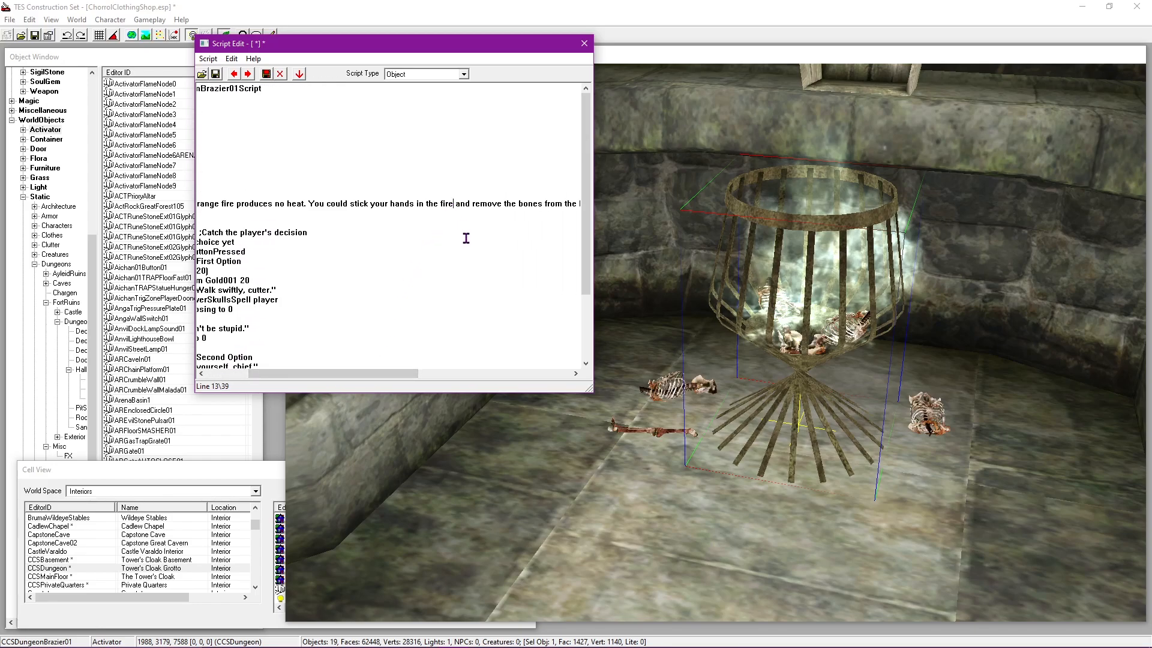
drag(407, 373, 424, 375)
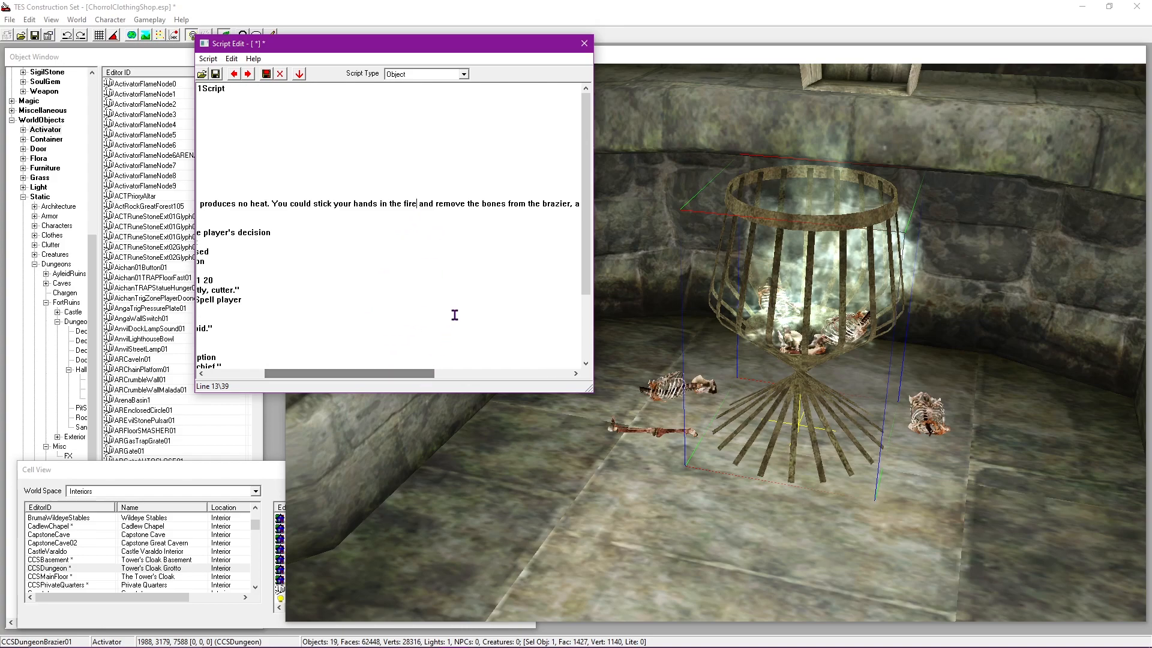
key(BackSpace)
key(BackSpace)
key(BackSpace)
key(BackSpace)
key(BackSpace)
key(BackSpace)
key(BackSpace)
key(BackSpace)
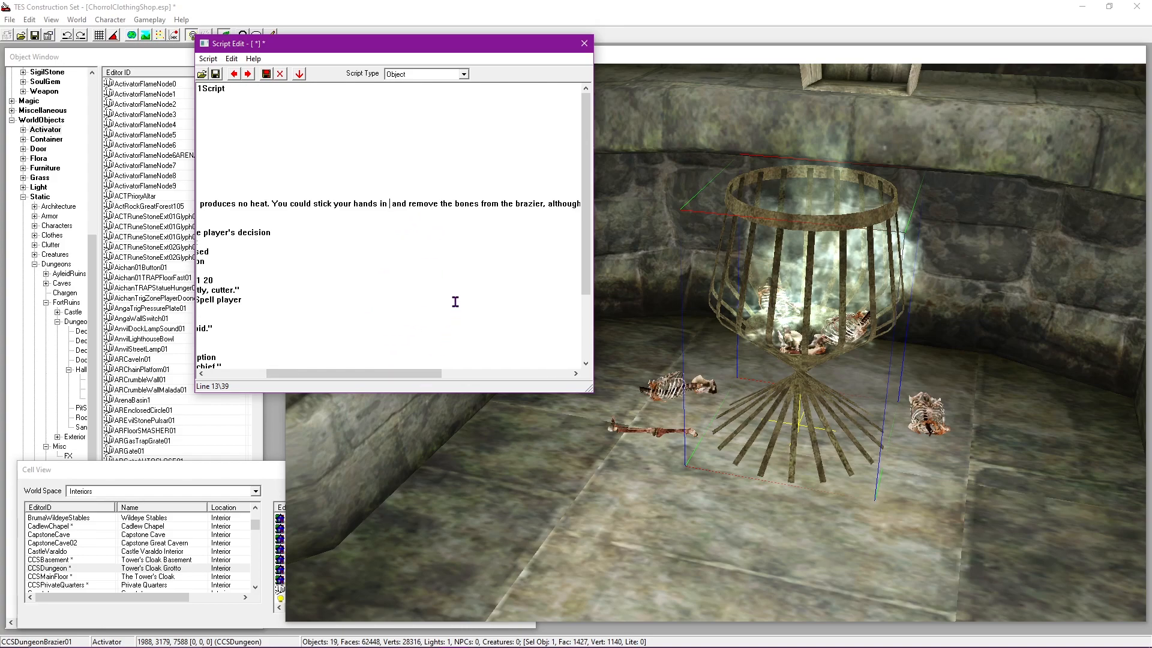
text(the brazier)
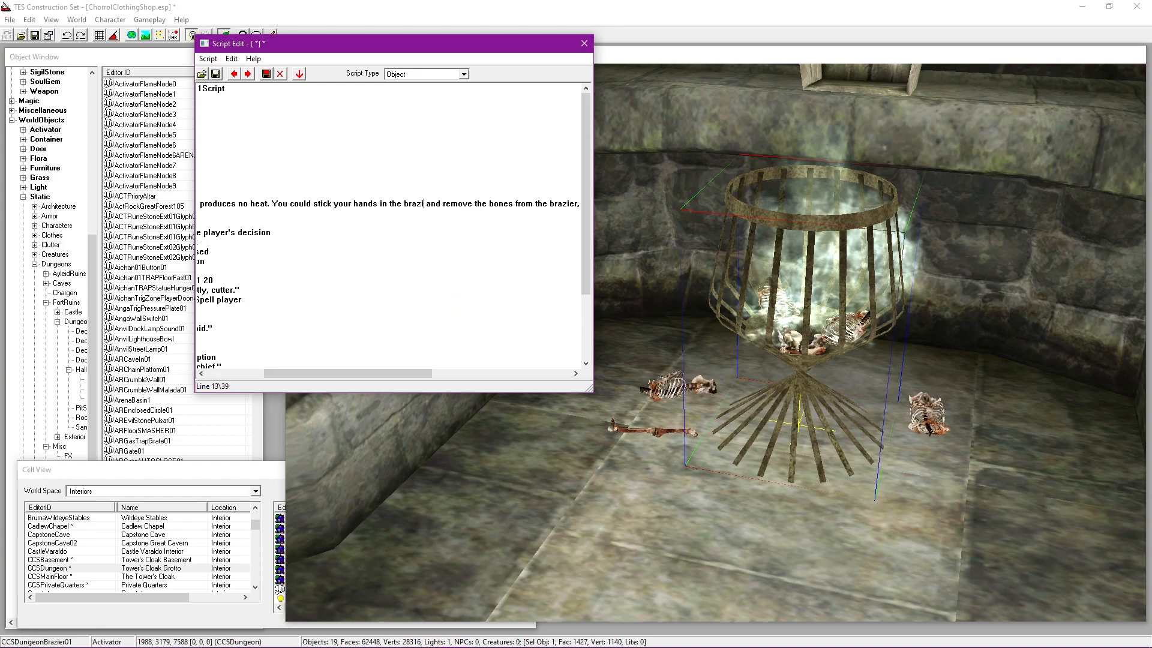
Step: Reword "remove the bones from the brazier" in the message to "remove the bones from the bottom without getting burnt"
drag(413, 373, 462, 374)
click(471, 205)
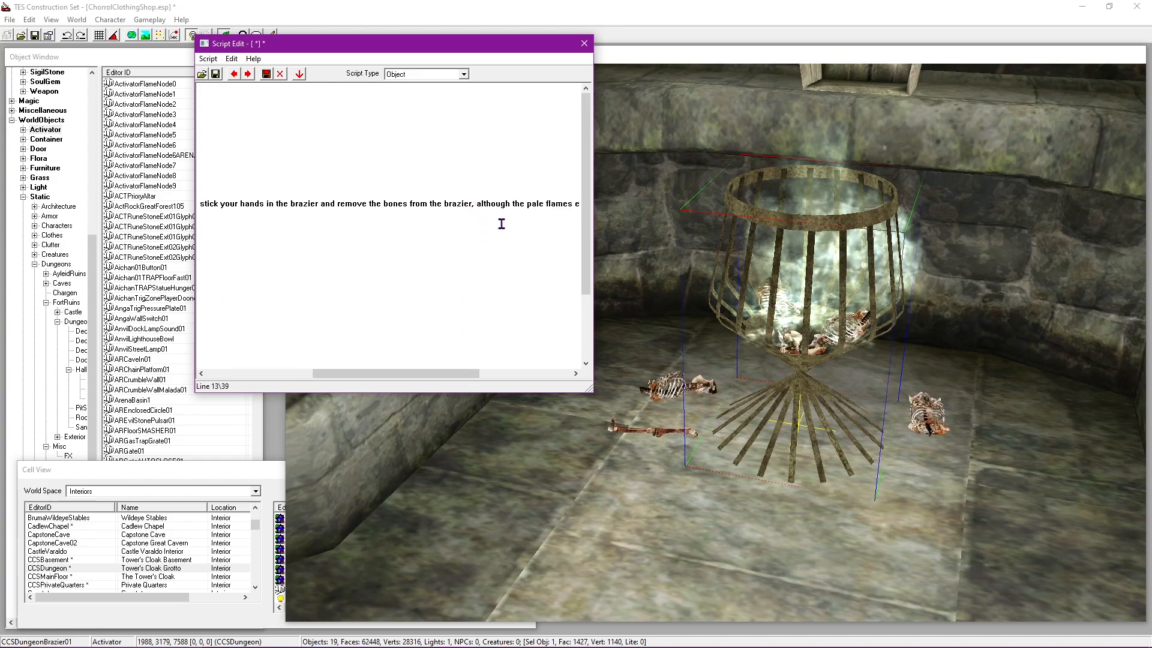
key(Delete)
key(BackSpace)
key(BackSpace)
key(BackSpace)
key(BackSpace)
key(BackSpace)
text(ottom without getting burnt)
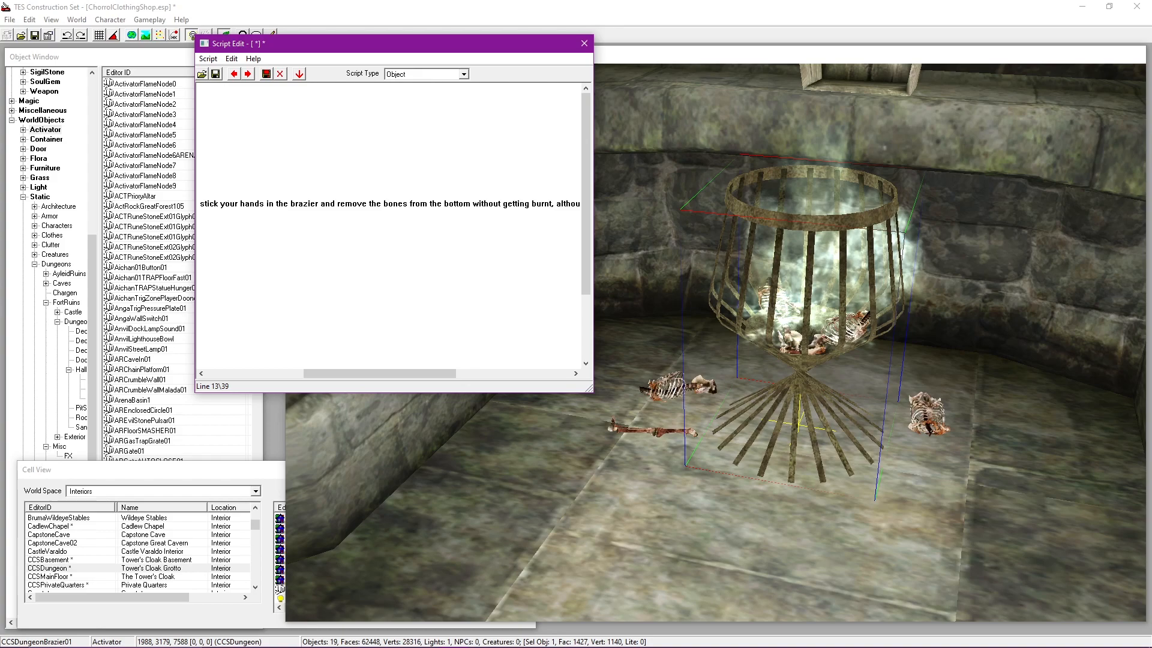
drag(423, 373, 509, 371)
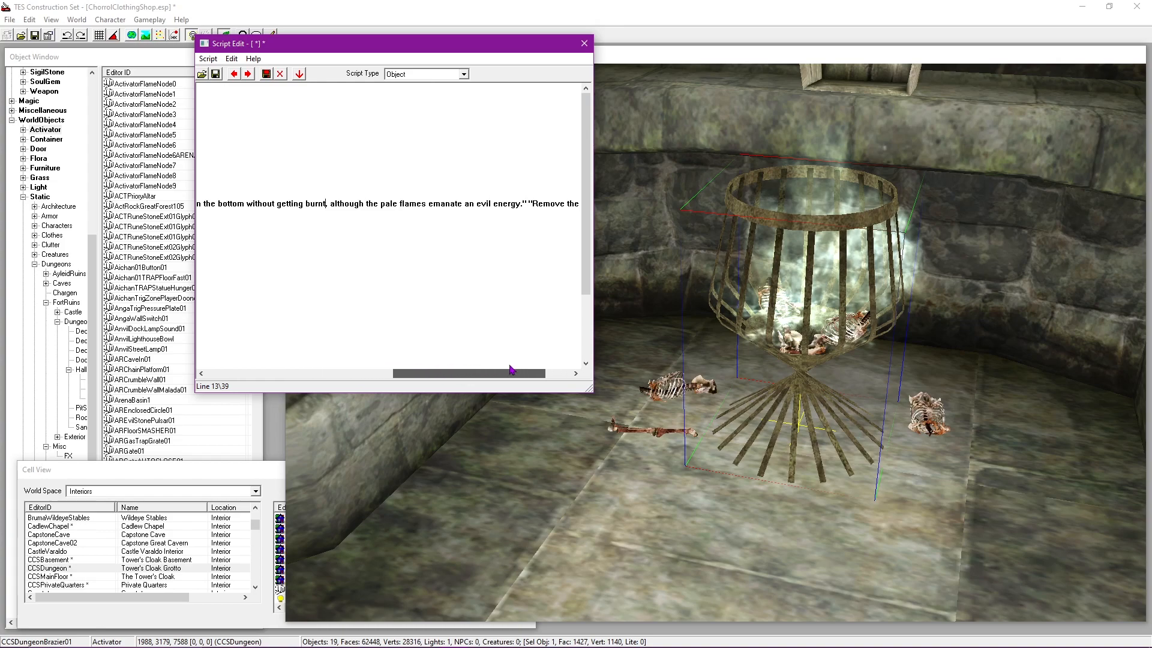
Step: Change "pale flames emanate" near the end of the brazier message to "ghostly flame emanates"
click(423, 196)
drag(348, 372, 526, 375)
click(452, 204)
key(BackSpace)
key(BackSpace)
key(BackSpace)
key(BackSpace)
key(BackSpace)
key(BackSpace)
key(BackSpace)
key(BackSpace)
key(BackSpace)
key(BackSpace)
key(BackSpace)
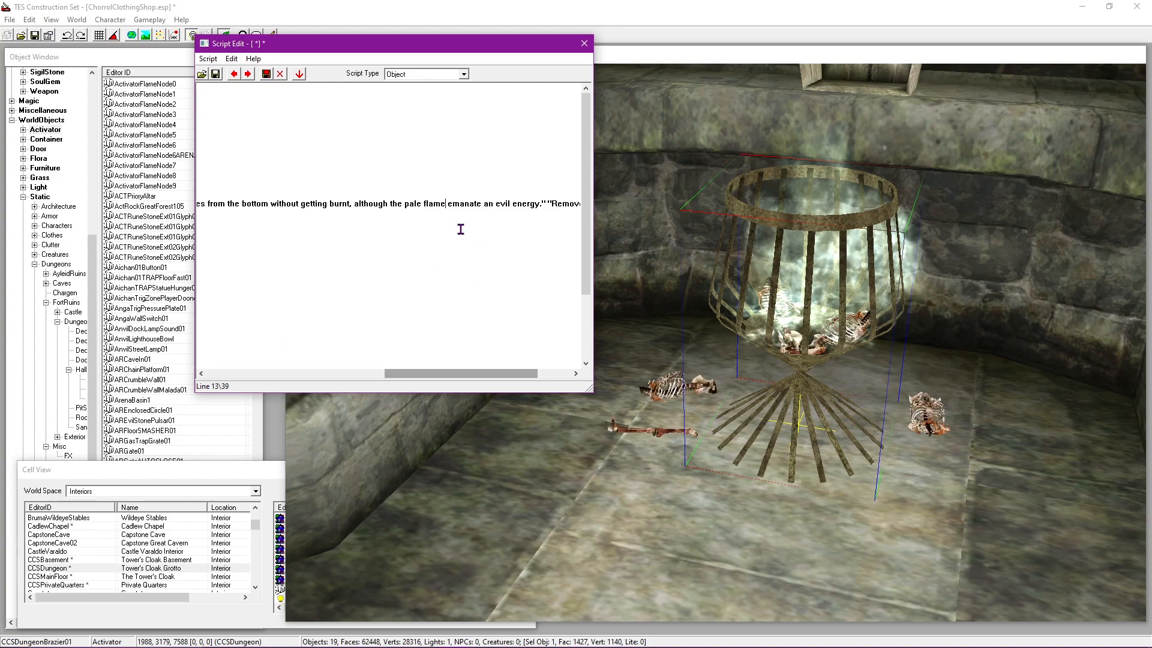
text(ghostly flame emanates)
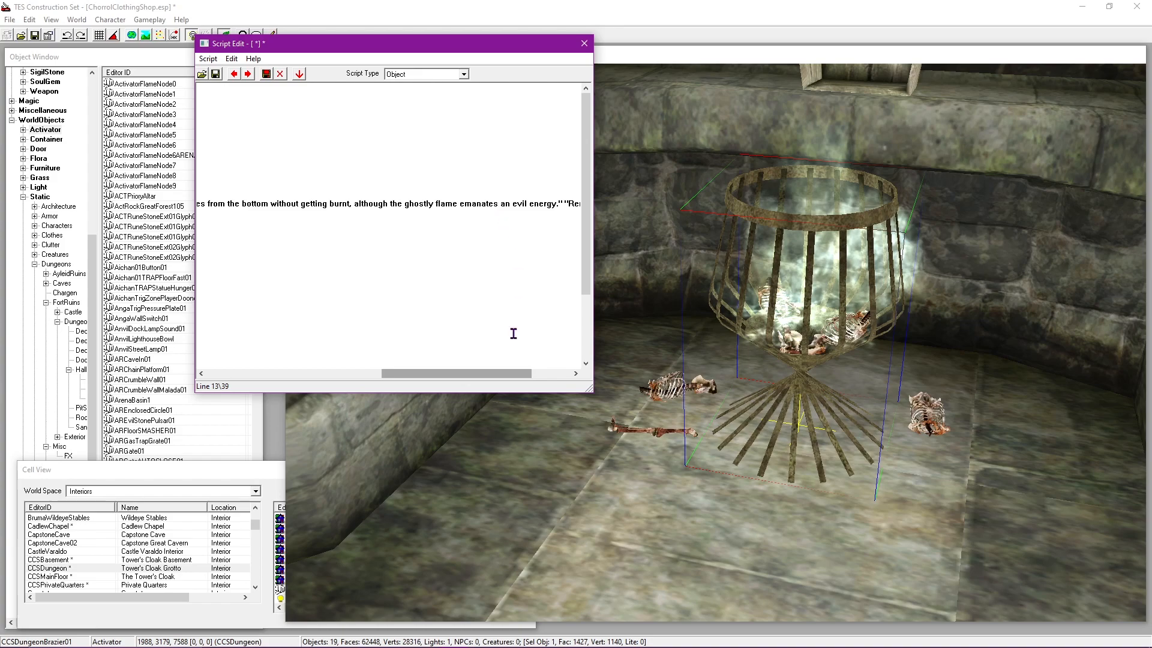
Step: Replace the verb "emanates" in the brazier message with "radiates"
drag(498, 375, 544, 394)
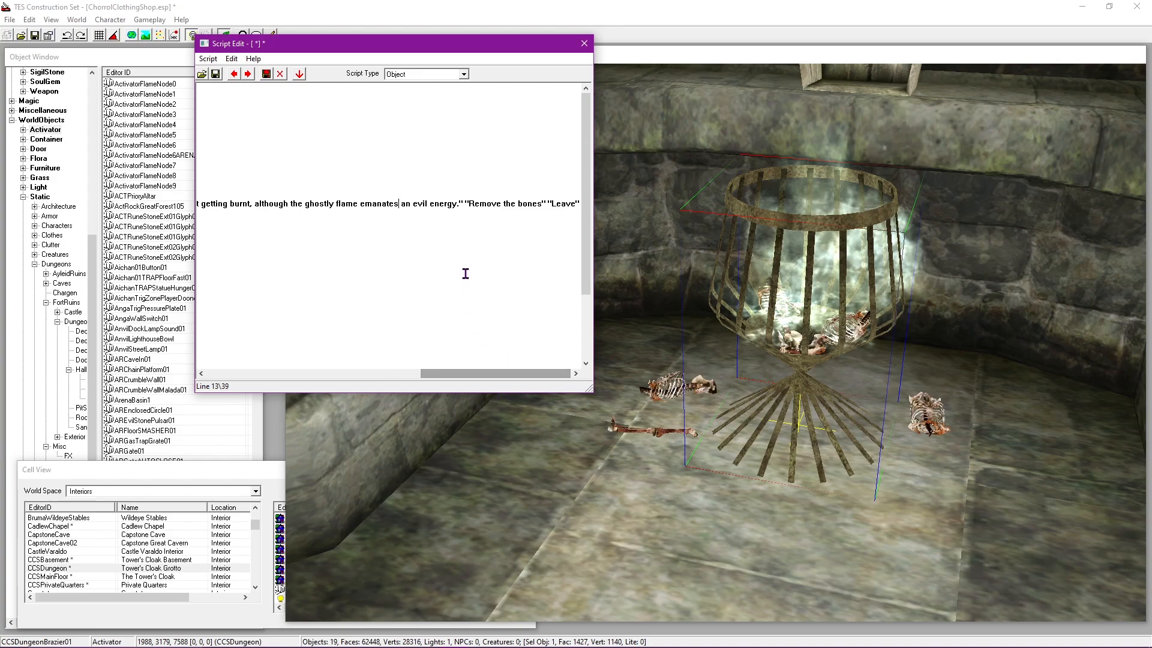
key(BackSpace)
key(BackSpace)
key(BackSpace)
key(BackSpace)
key(BackSpace)
key(BackSpace)
key(BackSpace)
key(BackSpace)
text(radiates)
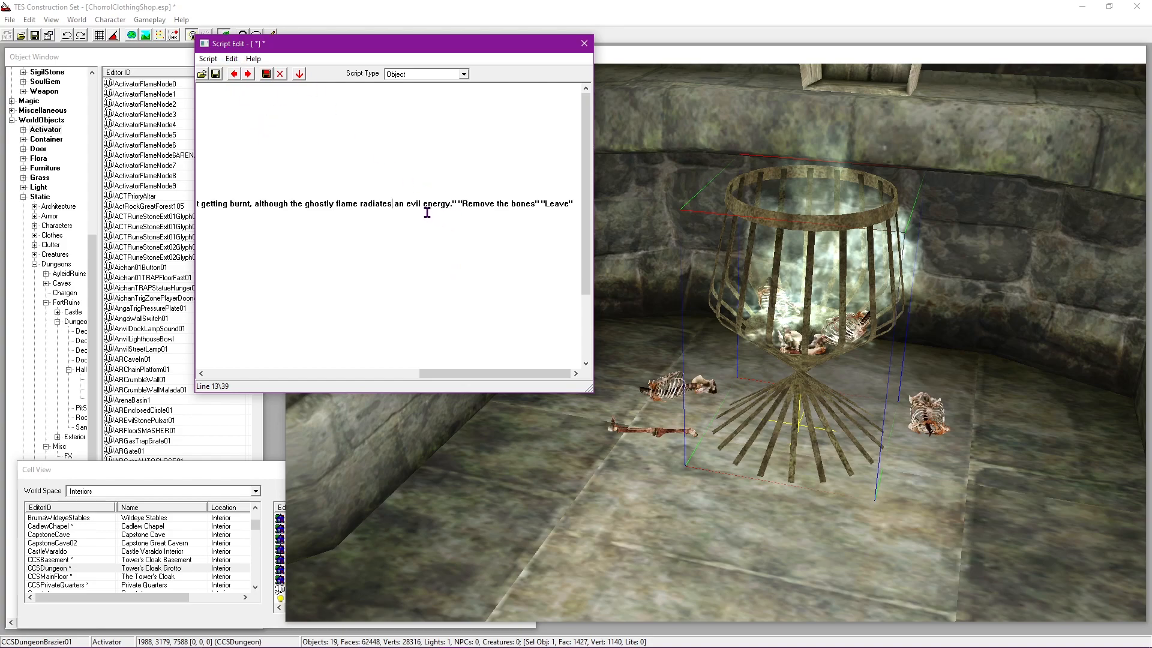
Step: Replace "an evil energy" at the end of the brazier message with "malice"
click(451, 205)
text(.)
key(Left)
key(BackSpace)
key(BackSpace)
key(BackSpace)
key(BackSpace)
key(BackSpace)
key(BackSpace)
key(BackSpace)
key(BackSpace)
key(BackSpace)
key(BackSpace)
key(BackSpace)
key(BackSpace)
key(BackSpace)
key(BackSpace)
text(malice)
Step: Try to save the brazier script and dismiss the compile warning
drag(481, 373, 275, 373)
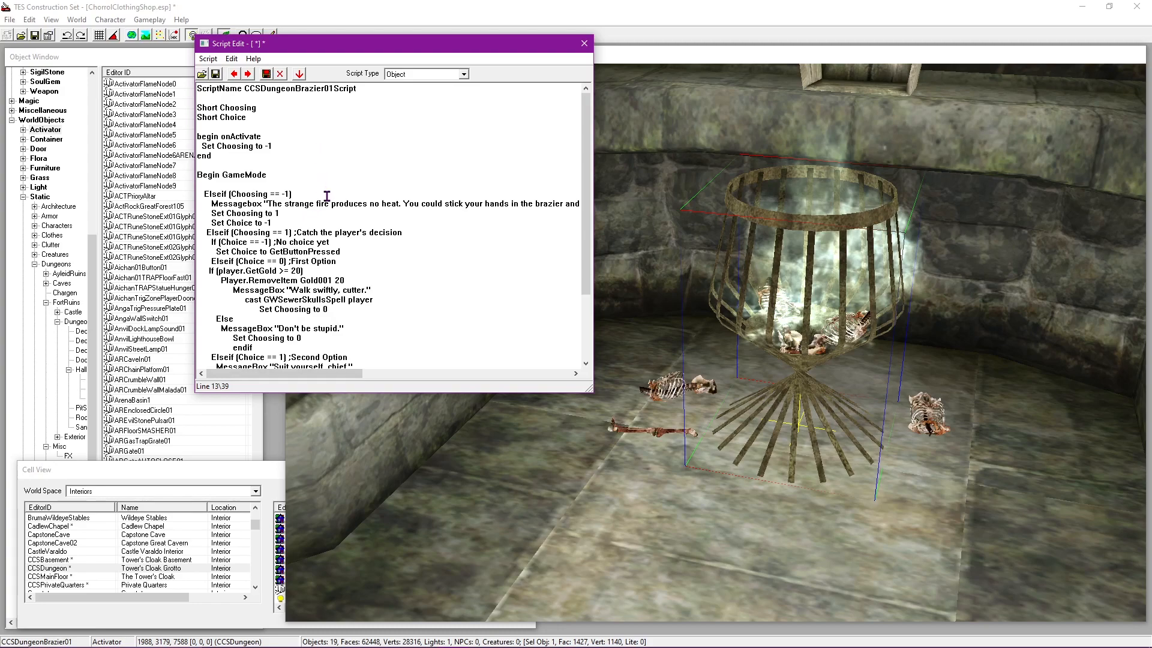
click(216, 74)
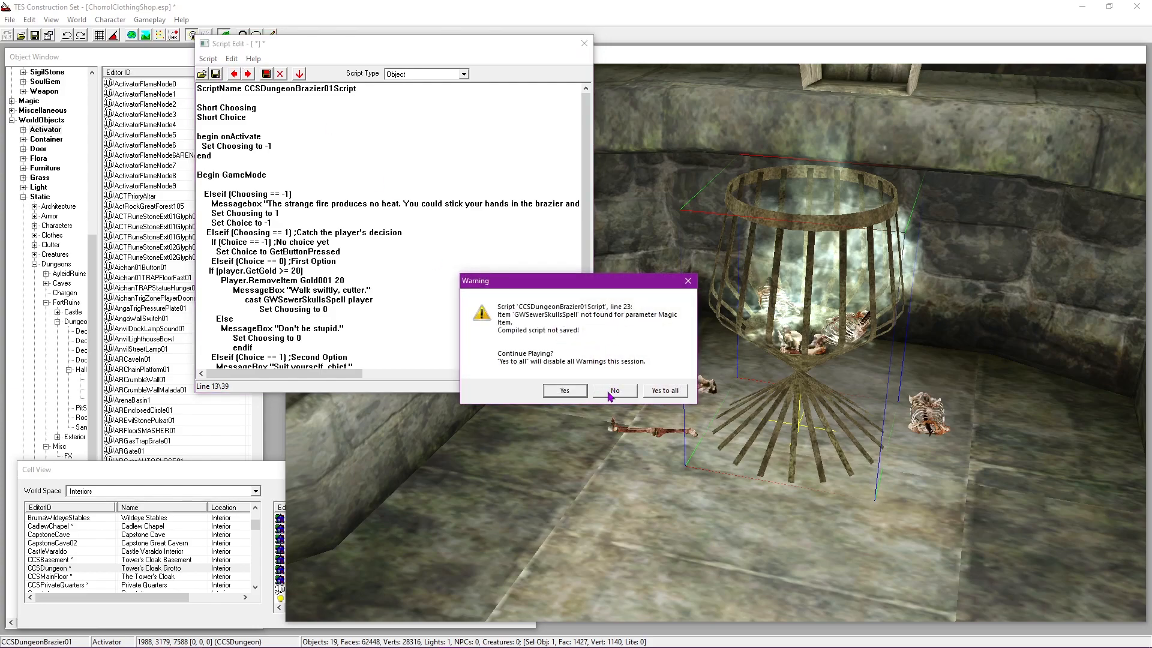
click(561, 390)
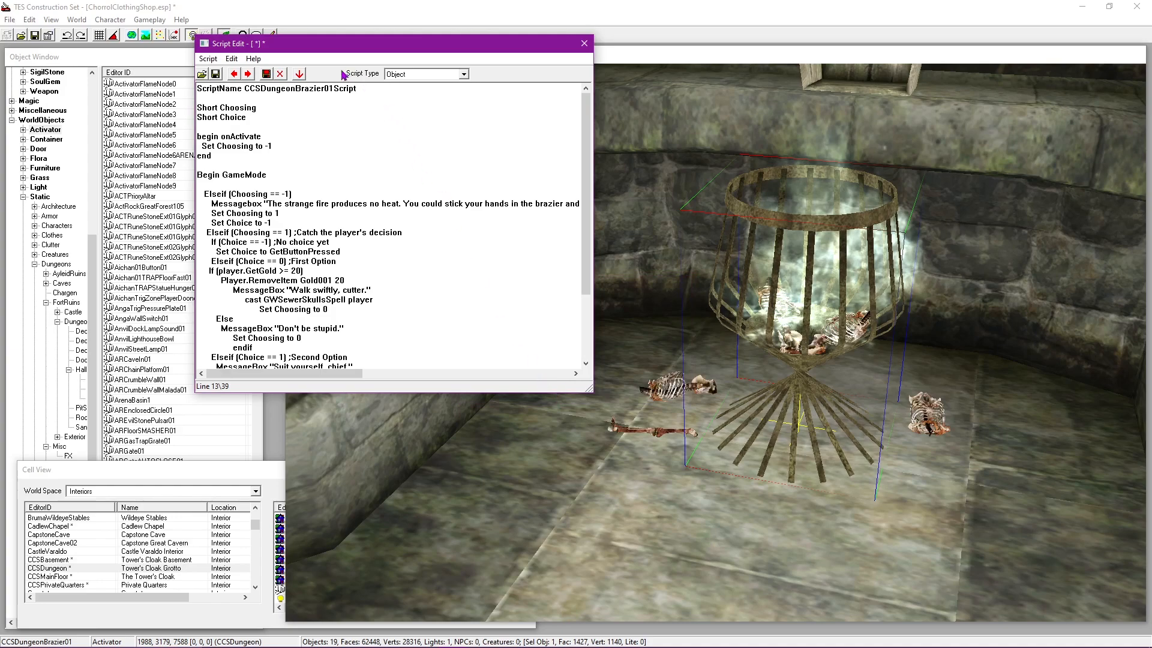
drag(300, 54, 382, 63)
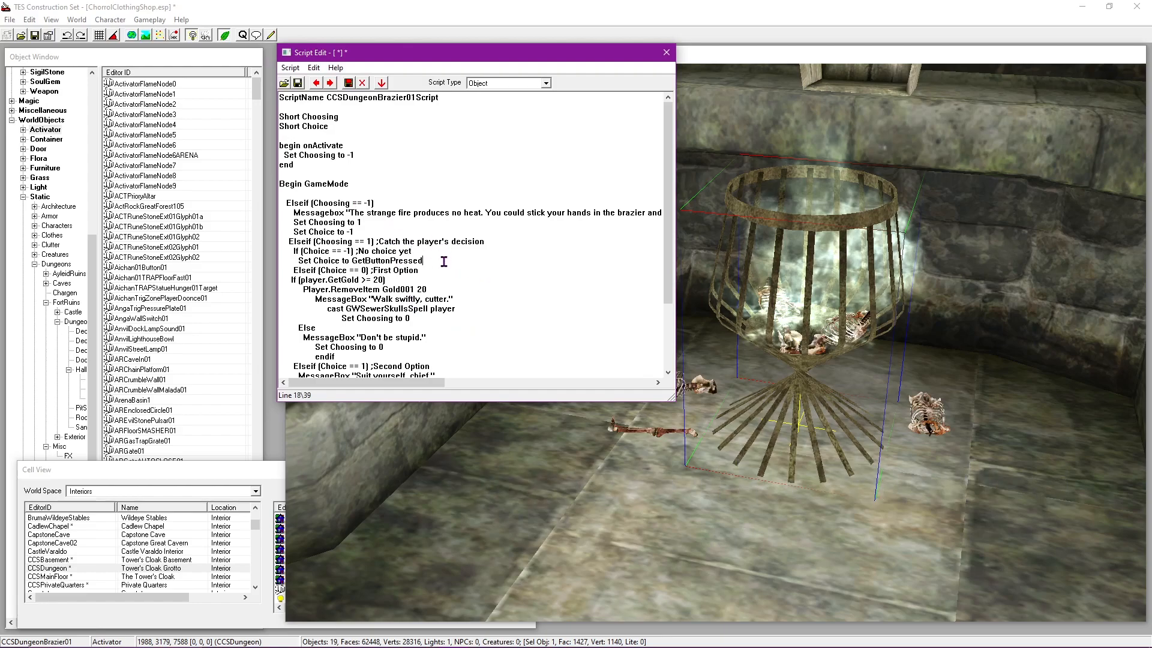
click(408, 281)
click(415, 278)
drag(396, 280, 278, 281)
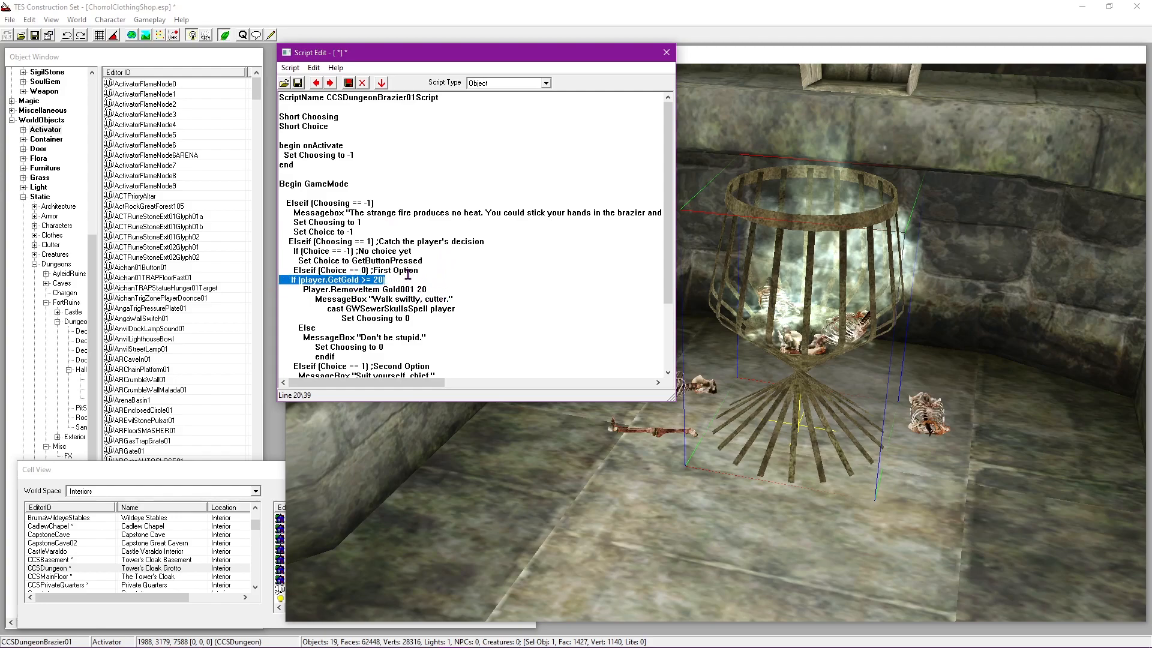
click(423, 276)
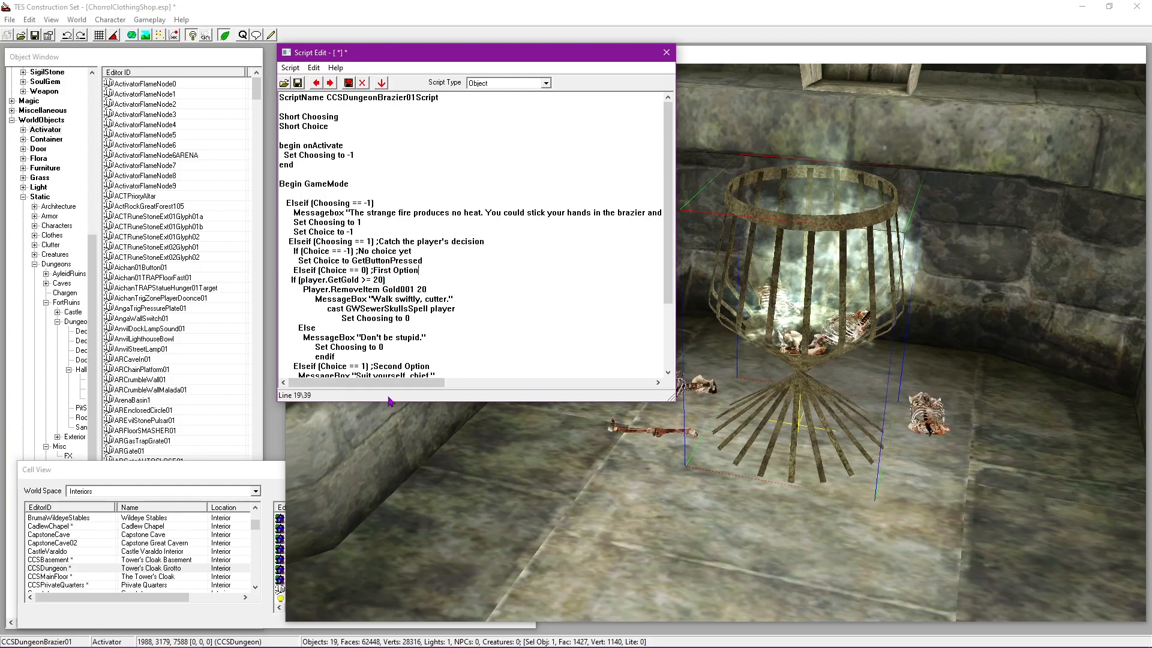
click(383, 373)
mouse_move(380, 386)
mouse_down()
mouse_move(612, 386)
mouse_move(380, 386)
mouse_up()
Step: Copy the reference editor ID CCSDungeonBrazier01Bone01 from the bones inside the brazier
drag(564, 53, 409, 43)
click(742, 239)
scroll(742, 238, up, 10)
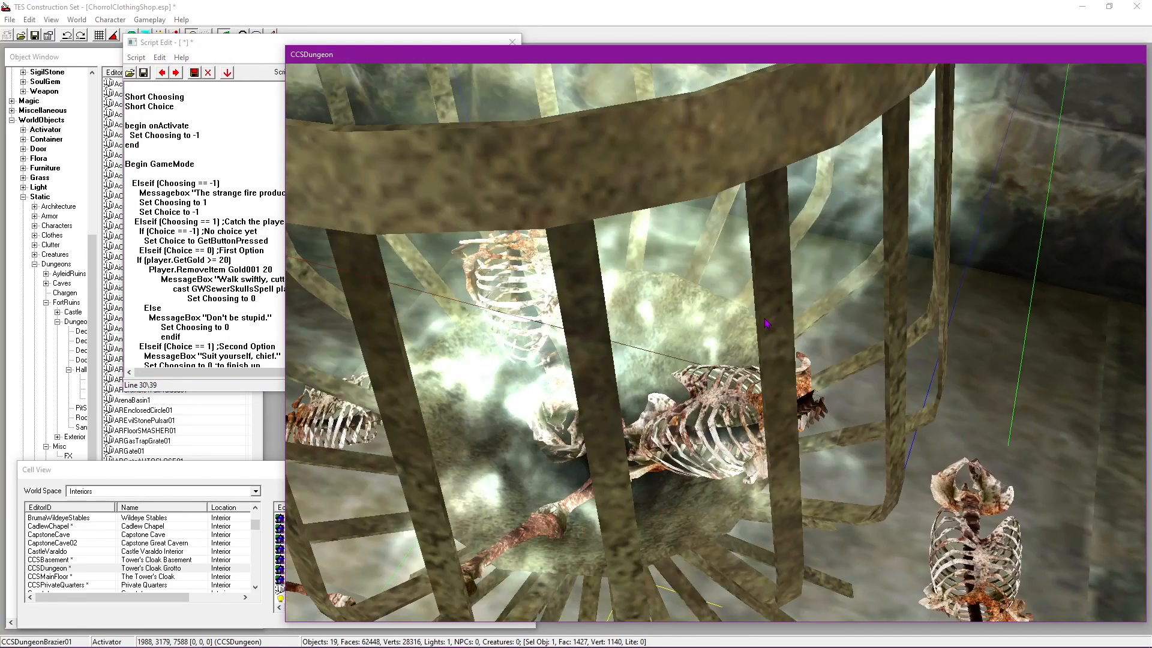
middle_drag(765, 324, 807, 303)
double_click(828, 400)
key(ctrl+c)
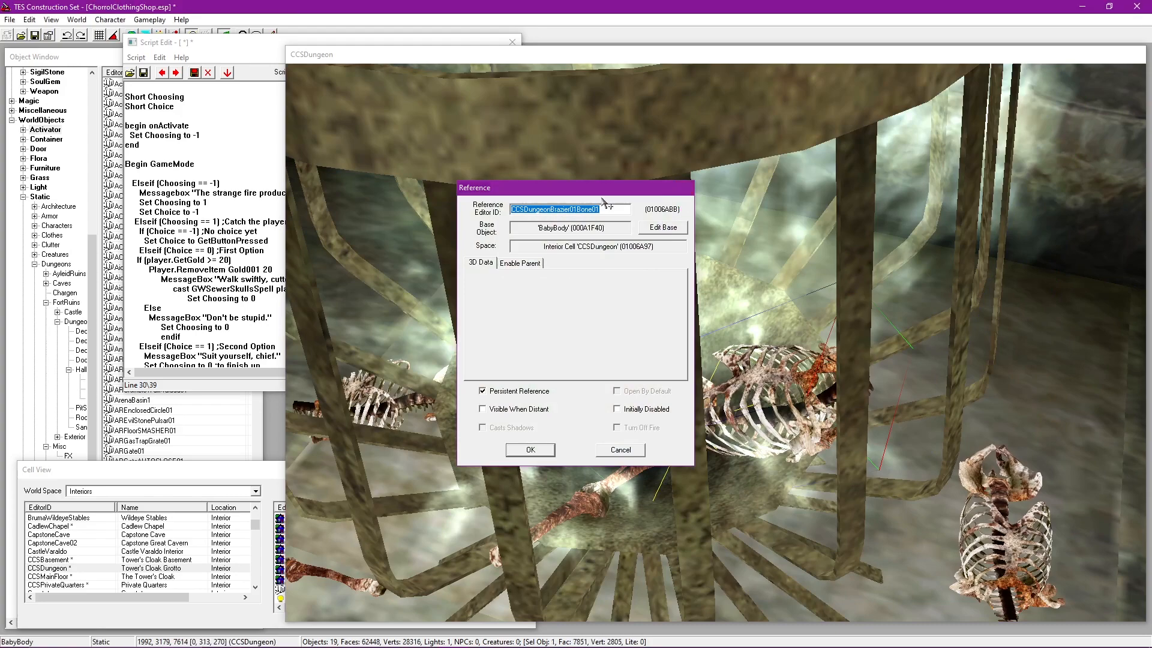
click(684, 188)
Step: Delete the 20-gold check and the Player.RemoveItem Gold001 20 command from the script's first option
click(202, 45)
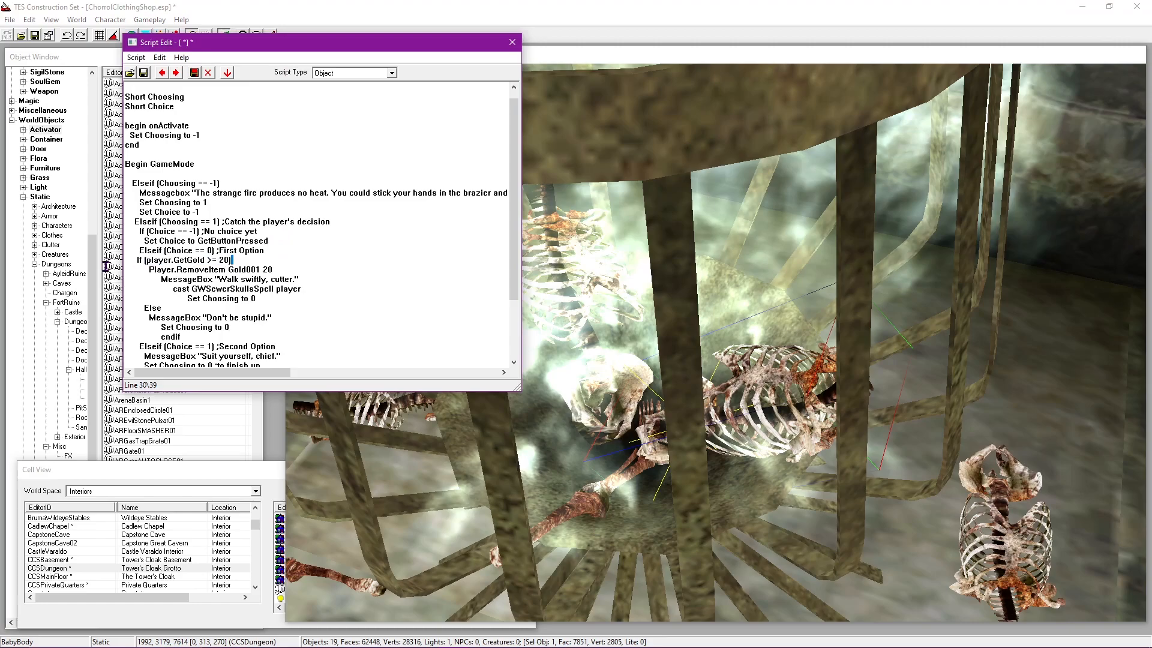
drag(240, 260, 292, 259)
key(BackSpace)
key(BackSpace)
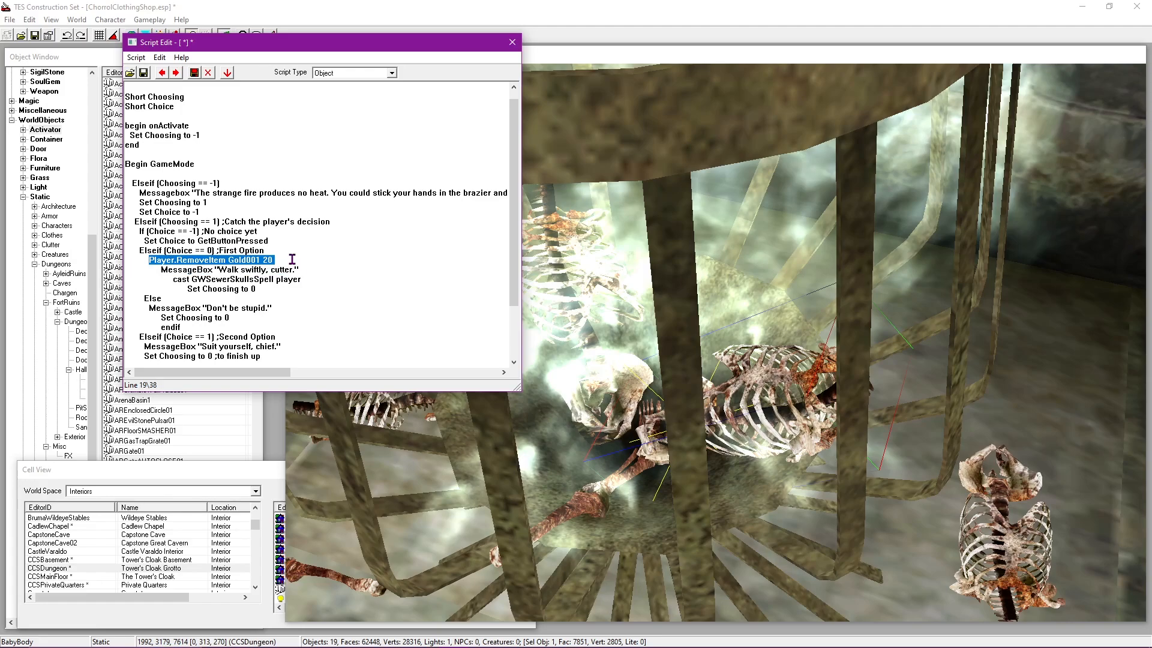
key(BackSpace)
key(Return)
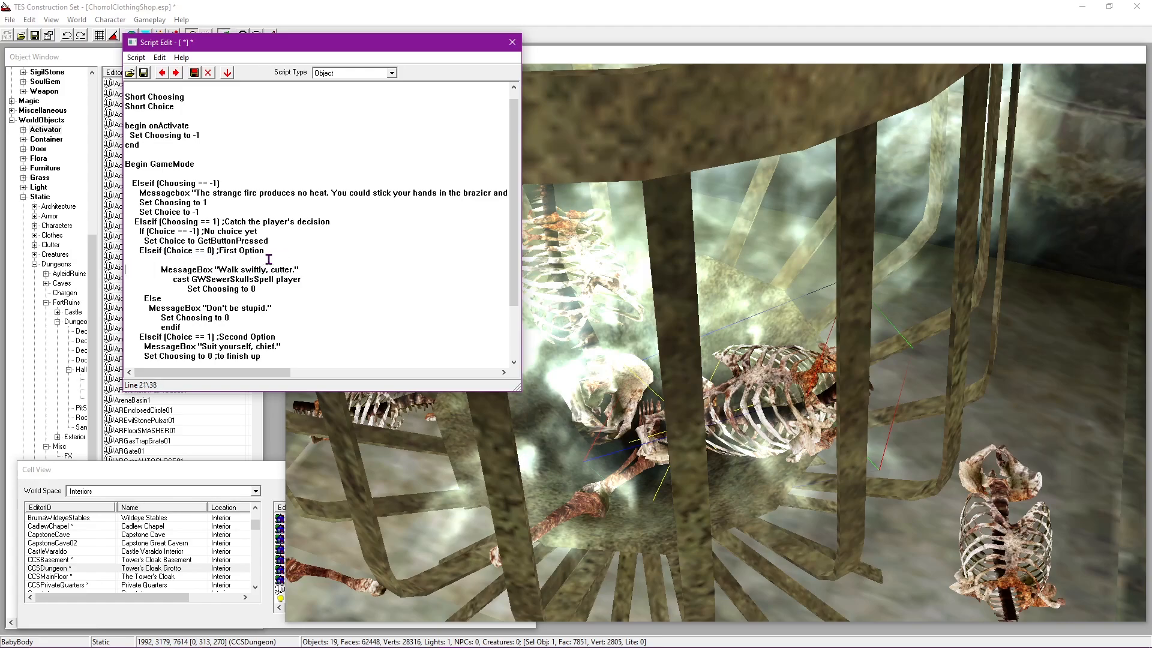
Step: Add the line CCSDungeonBrazier01Bone01.disable to the first option and remove its indentation
key(ctrl+v)
text(.disab)
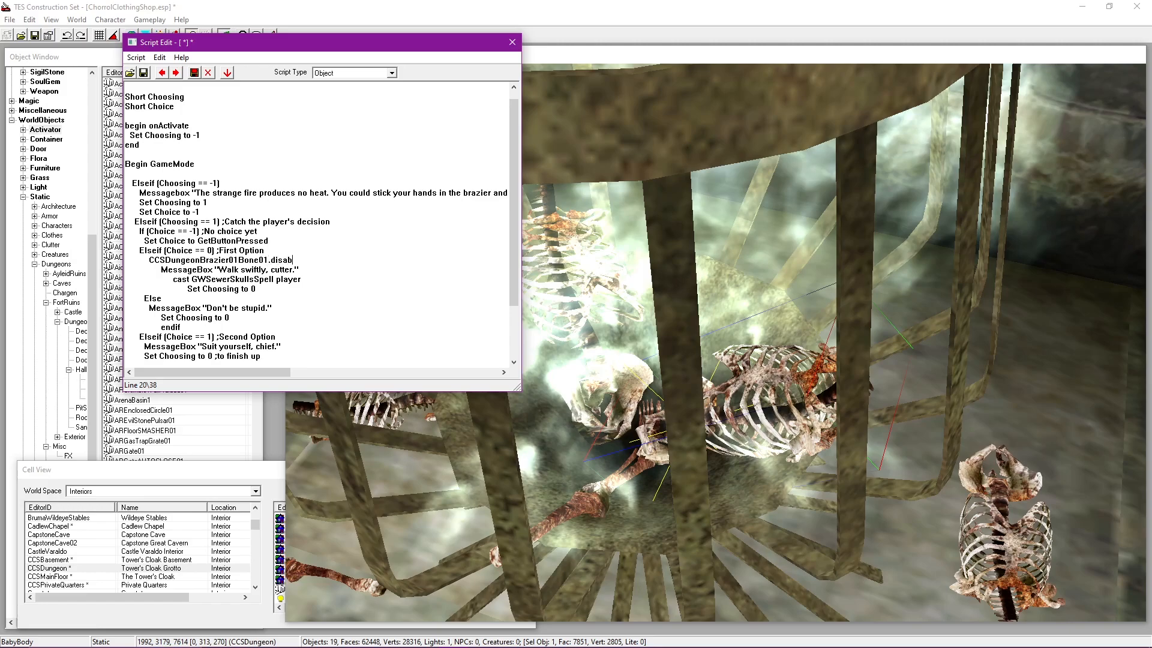
text(le)
key(Return)
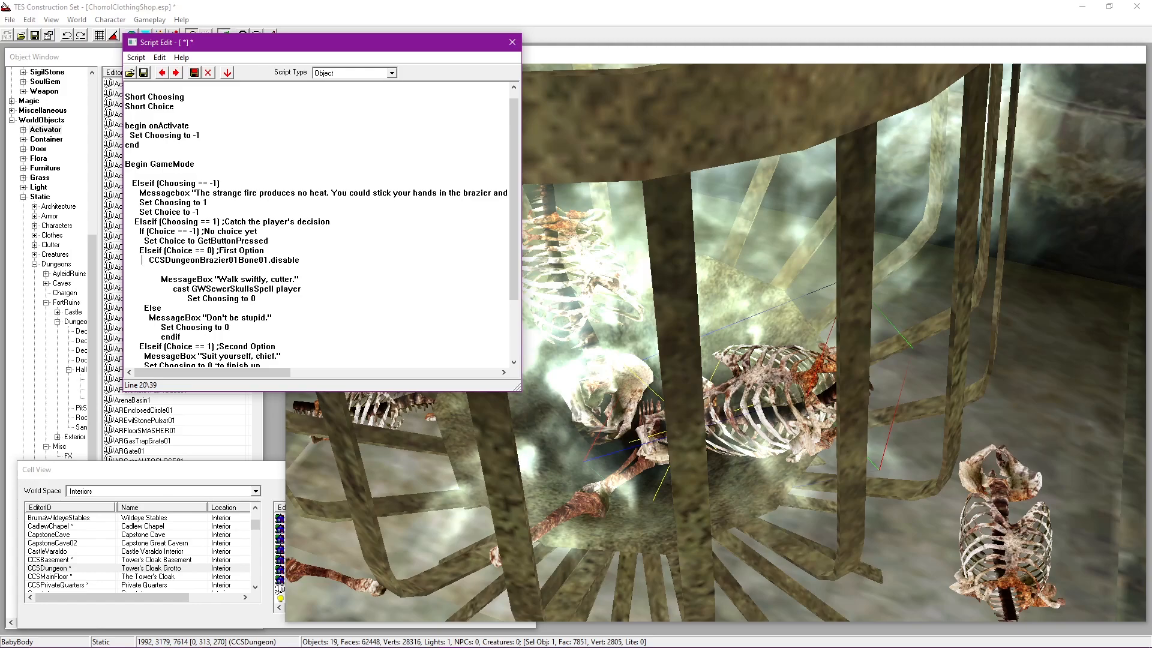
key(BackSpace)
key(BackSpace)
key(BackSpace)
key(BackSpace)
key(BackSpace)
key(BackSpace)
key(BackSpace)
key(BackSpace)
key(BackSpace)
key(BackSpace)
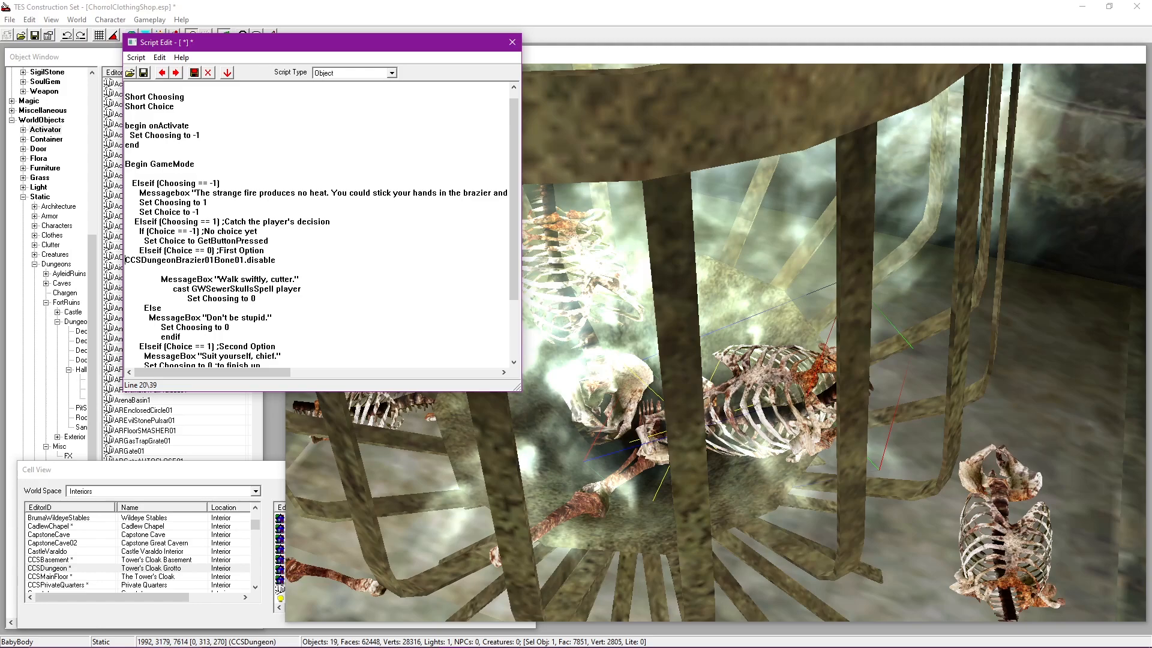
Step: Add disable lines for CCSDungeonBrazier01Bone02 and CCSDungeonBrazier01Bone03 below the Bone01 line
key(ctrl+v)
text(.disable)
key(Return)
key(ctrl+v)
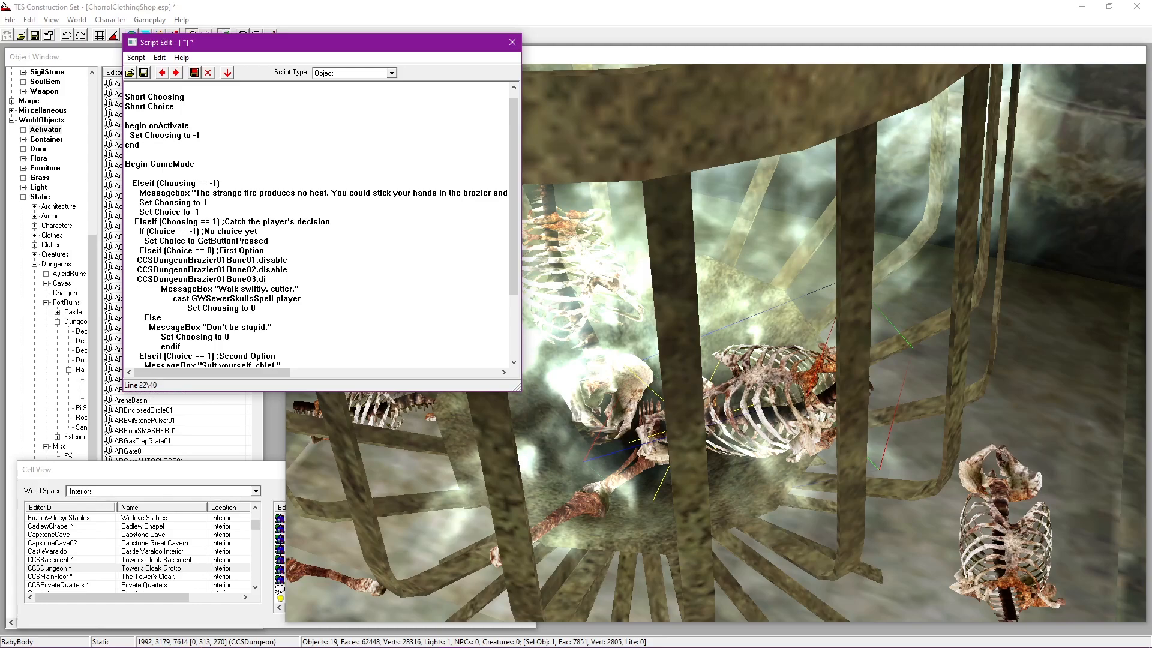
key(Return)
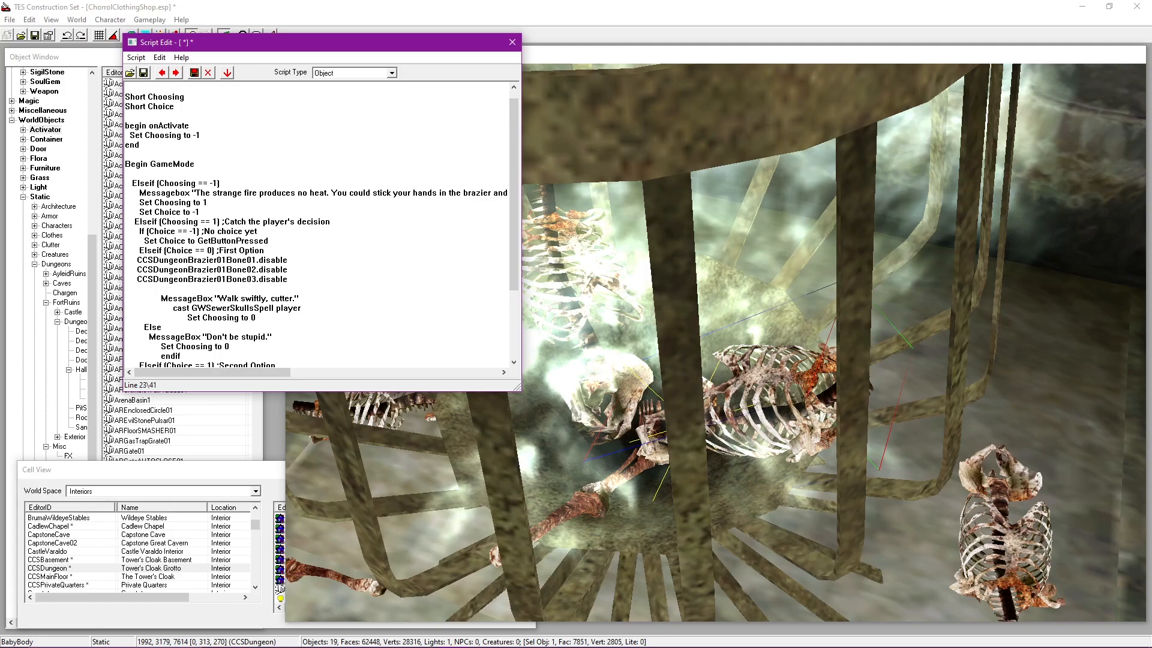
Step: Copy the ghost flame's reference editor ID and add the line CCSDungeonBrazier01Flame.disable below the bone lines
drag(279, 49, 220, 46)
double_click(616, 326)
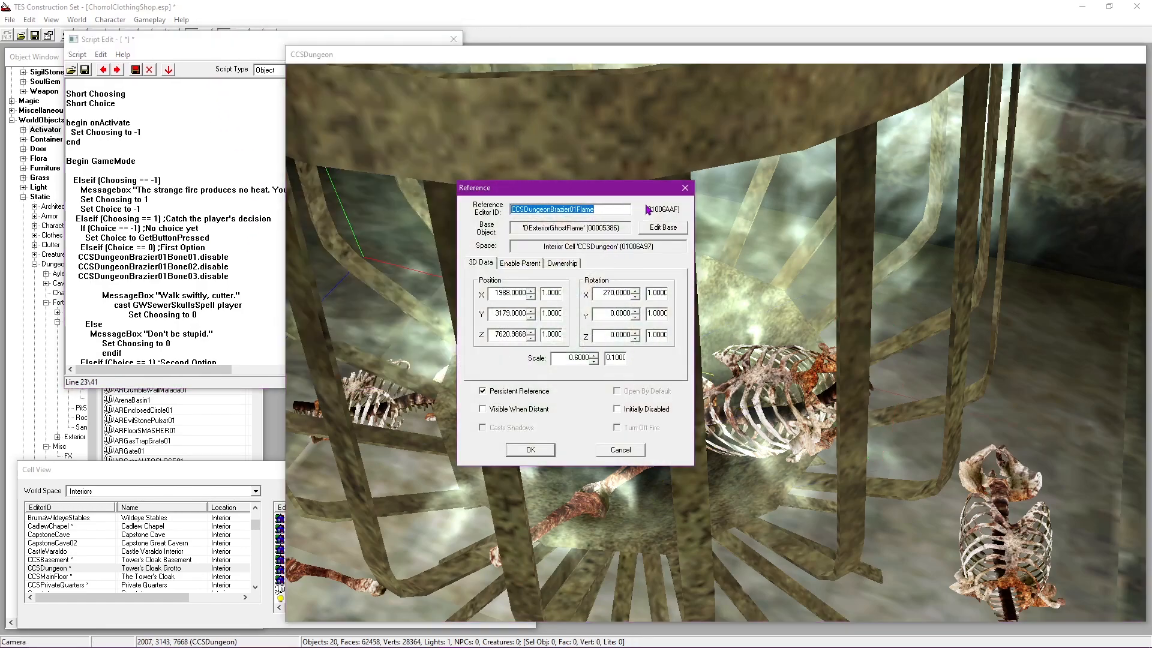
key(Escape)
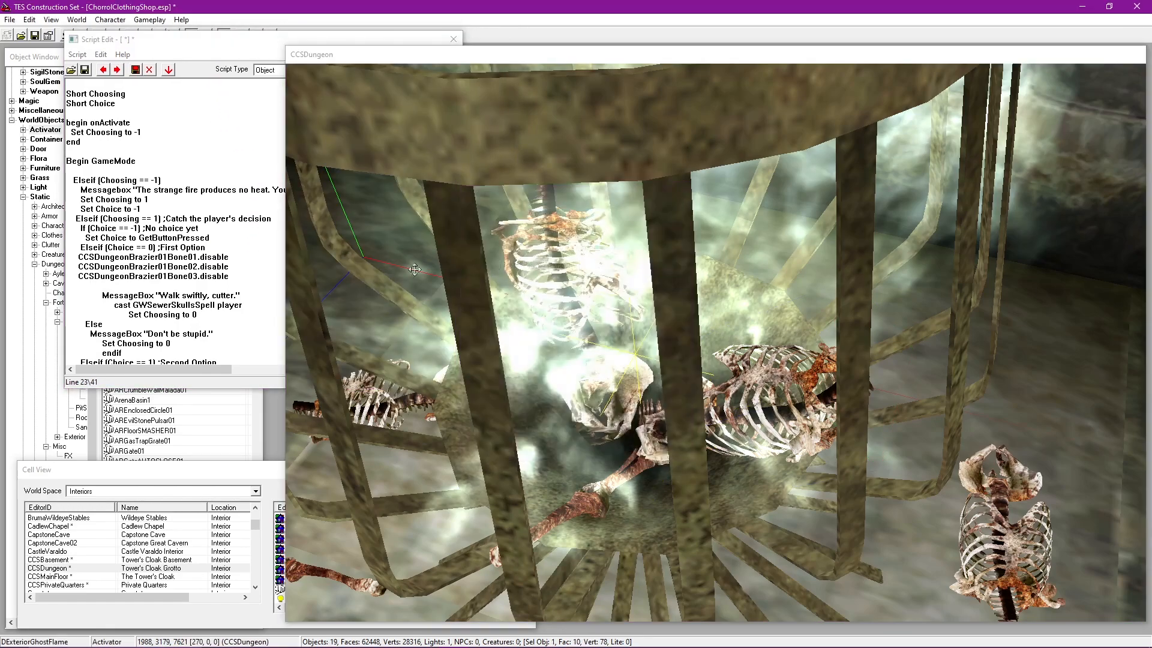
double_click(606, 271)
key(ctrl+c)
click(685, 188)
click(180, 282)
key(ctrl+v)
key(ctrl+v)
key(ctrl+z)
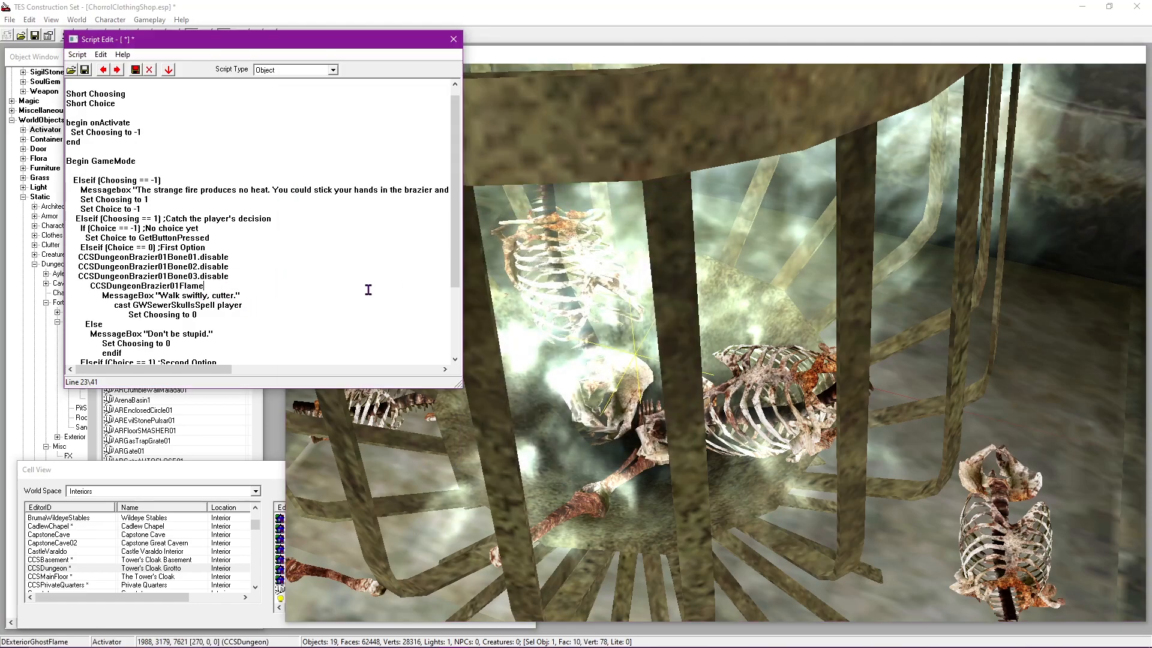
text(.di)
key(Return)
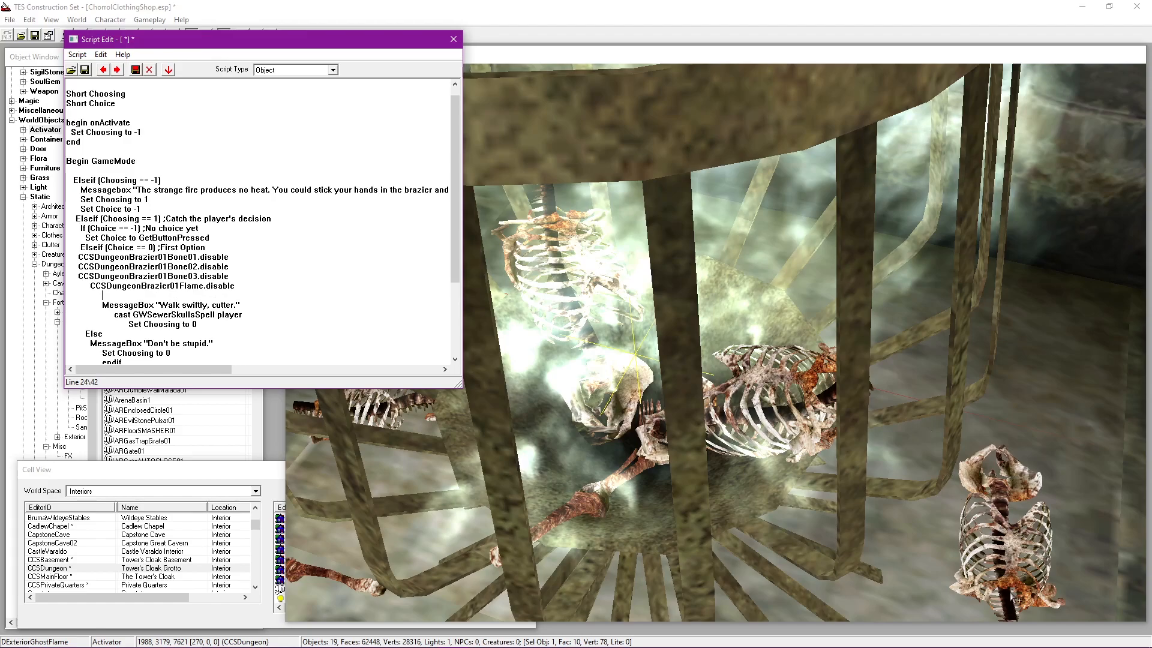
Step: Copy the ID of a skeleton outside the brazier and add enable lines for CCSDungeonBrazier01Bone01Free and CCSDungeonBrazier01Bone02Free
click(709, 426)
double_click(829, 415)
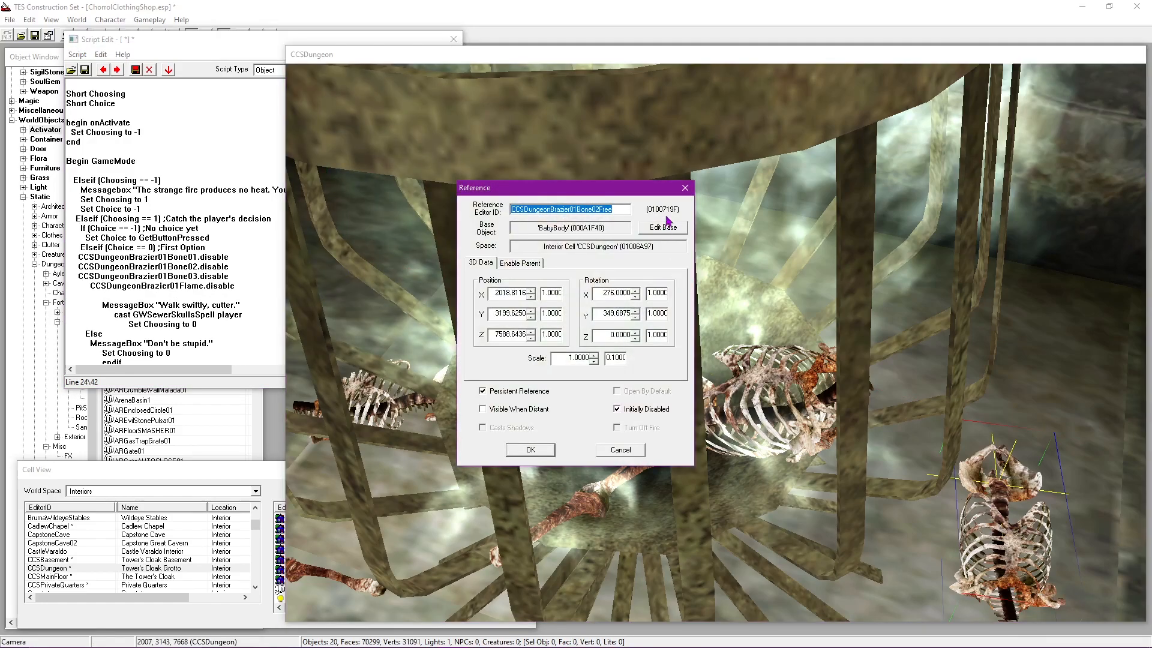
click(685, 187)
click(207, 296)
key(ctrl+v)
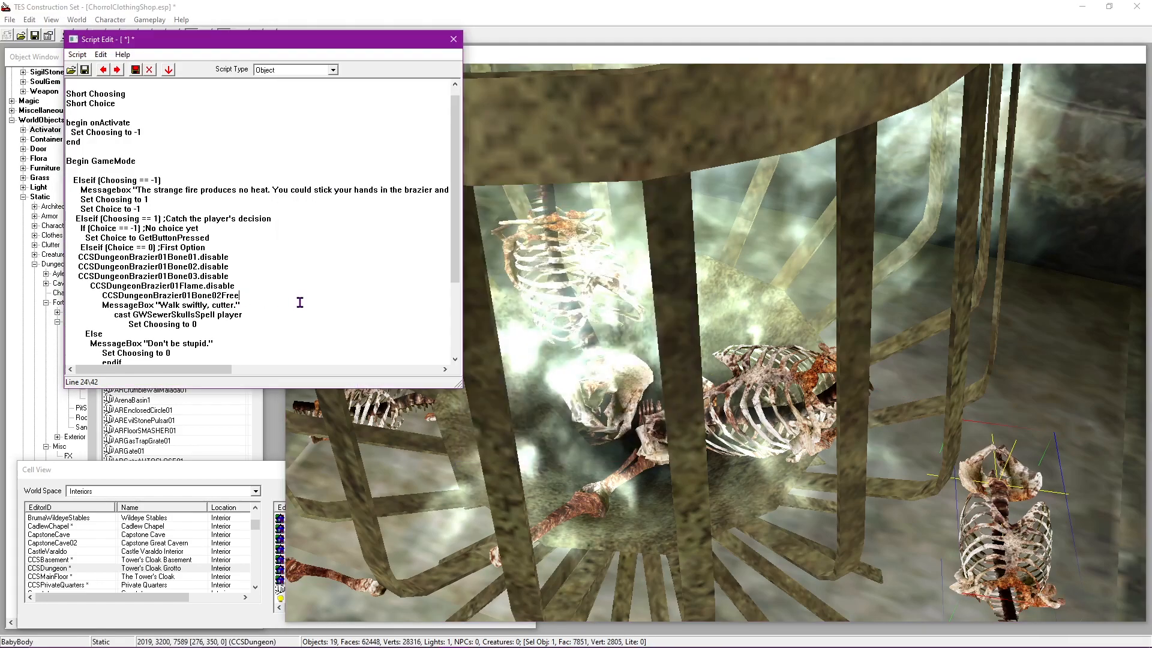
key(BackSpace)
key(BackSpace)
key(Return)
key(ctrl+v)
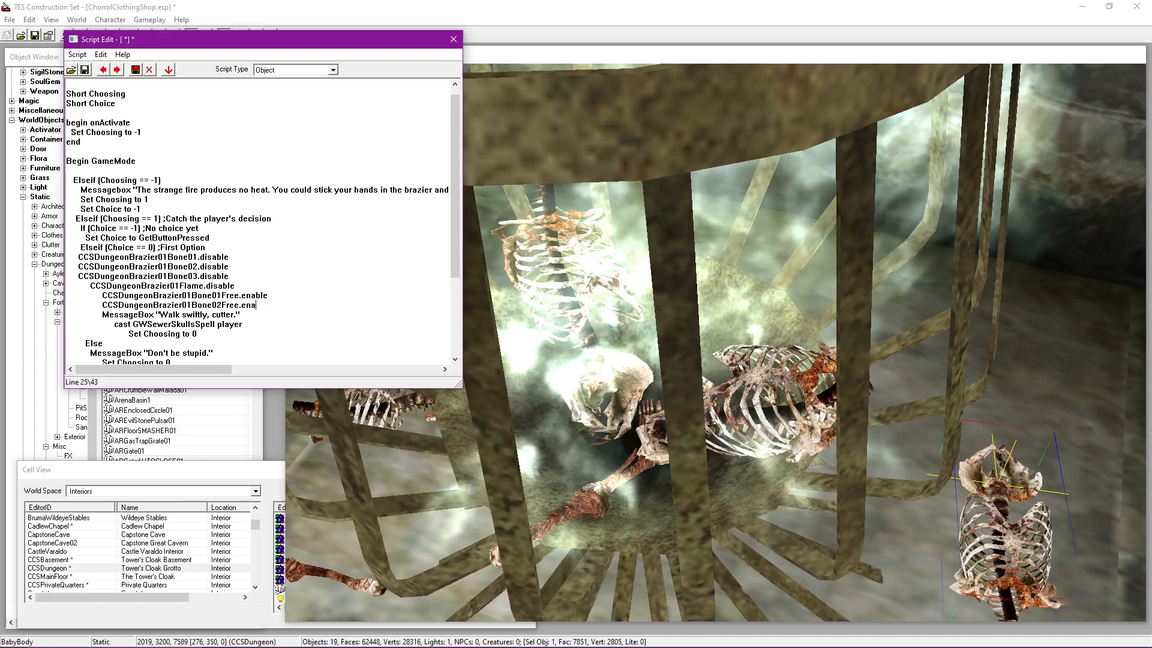
Step: Add a third enable line reading CCSDungeonBrazier01Bone02Free.enable below the other two
key(Return)
key(ctrl+v)
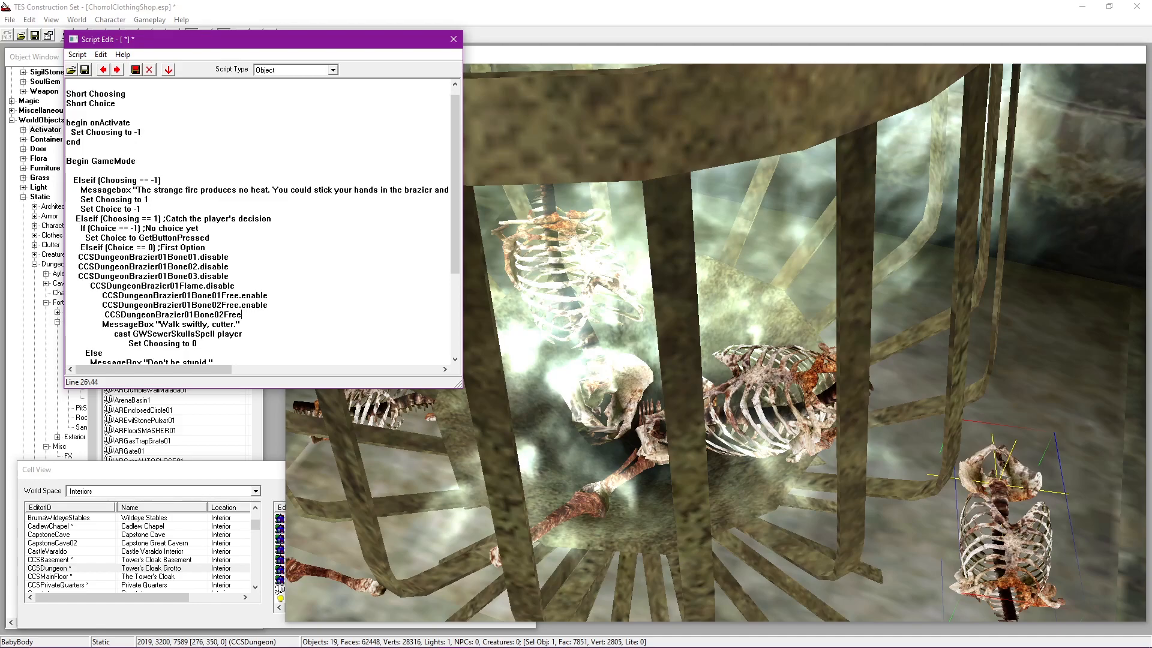
text(.enable)
scroll(256, 271, down, 1)
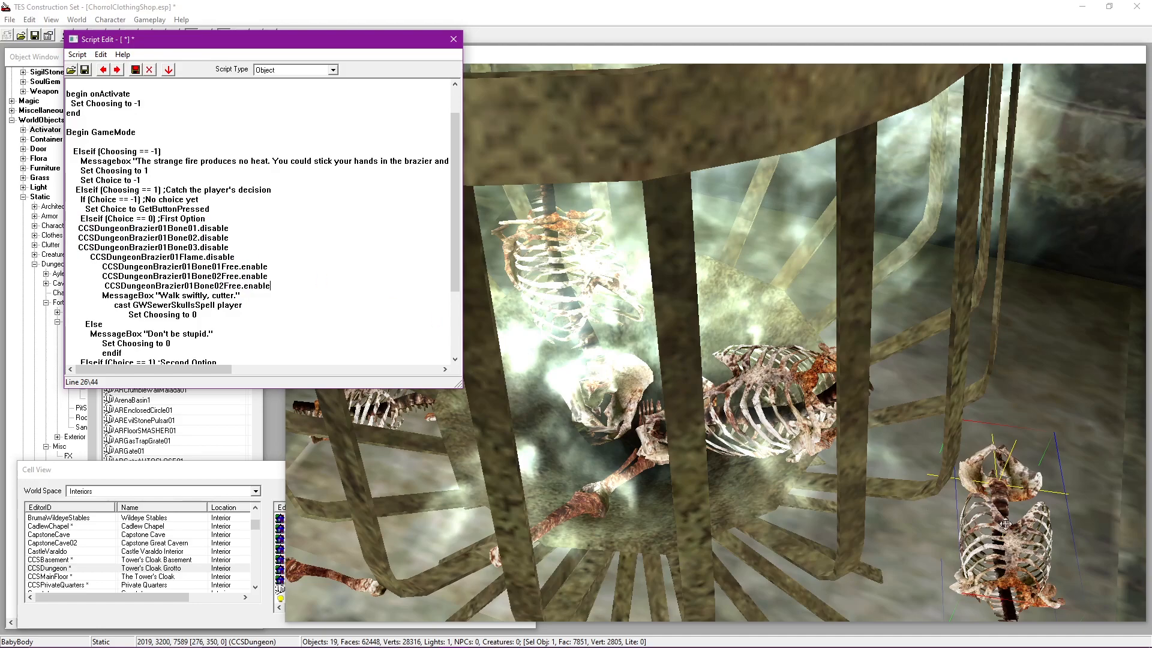
click(983, 555)
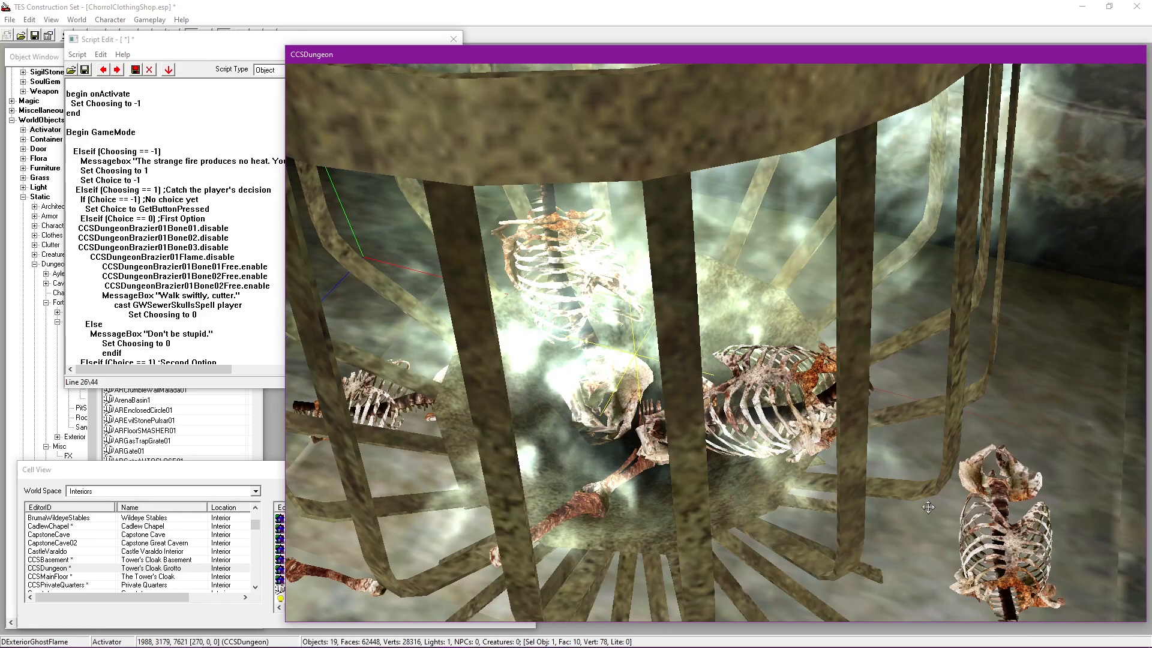
double_click(986, 534)
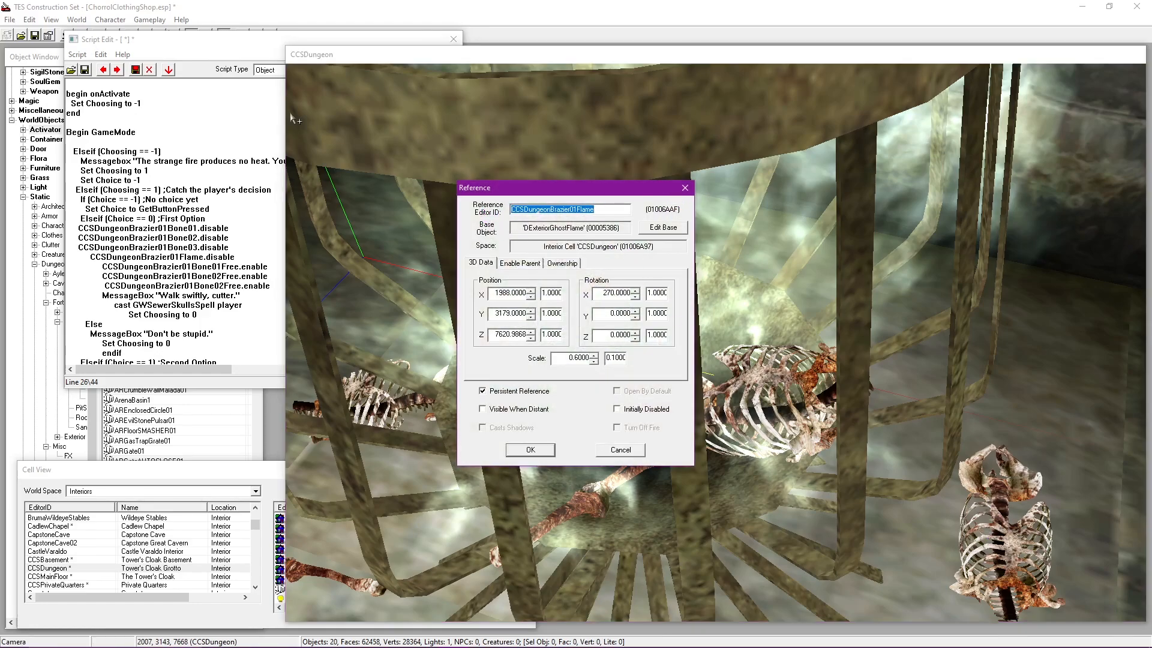
click(685, 188)
Step: Change the first option's message box text to "The pale flames leave you stricken with illness."
click(132, 50)
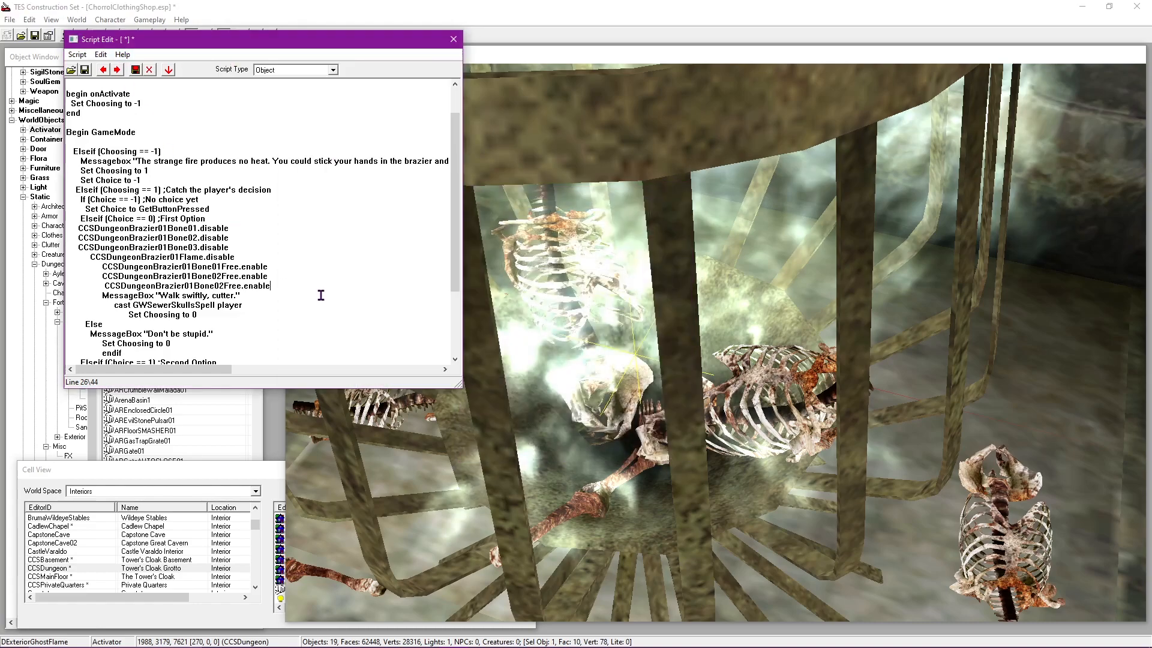
click(262, 301)
click(238, 295)
key(BackSpace)
key(BackSpace)
key(BackSpace)
key(BackSpace)
key(BackSpace)
key(BackSpace)
key(BackSpace)
key(BackSpace)
key(BackSpace)
key(BackSpace)
key(BackSpace)
key(BackSpace)
key(BackSpace)
text(The pale flames leave you stricken with illness.)
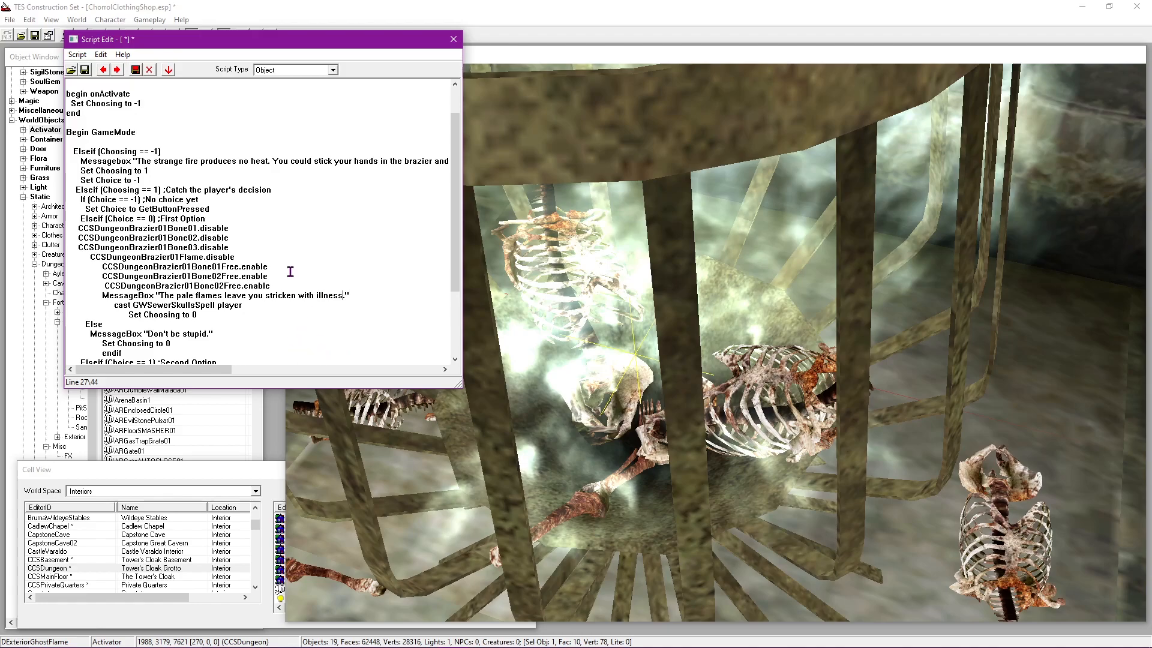
scroll(306, 297, down, 1)
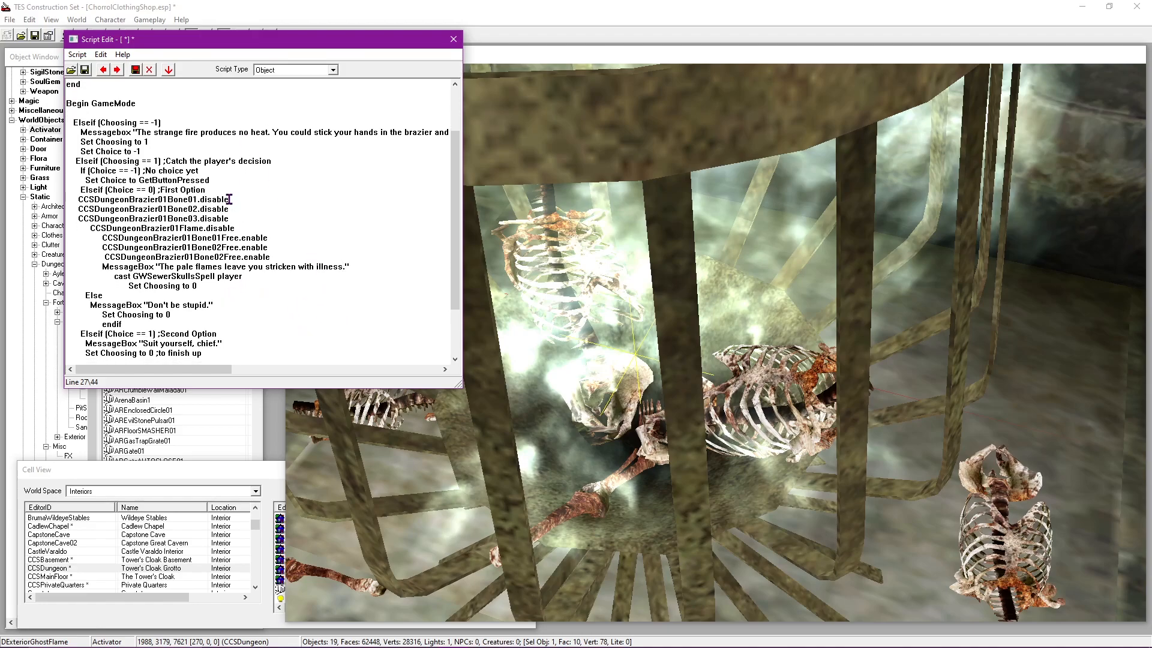
scroll(212, 303, down, 1)
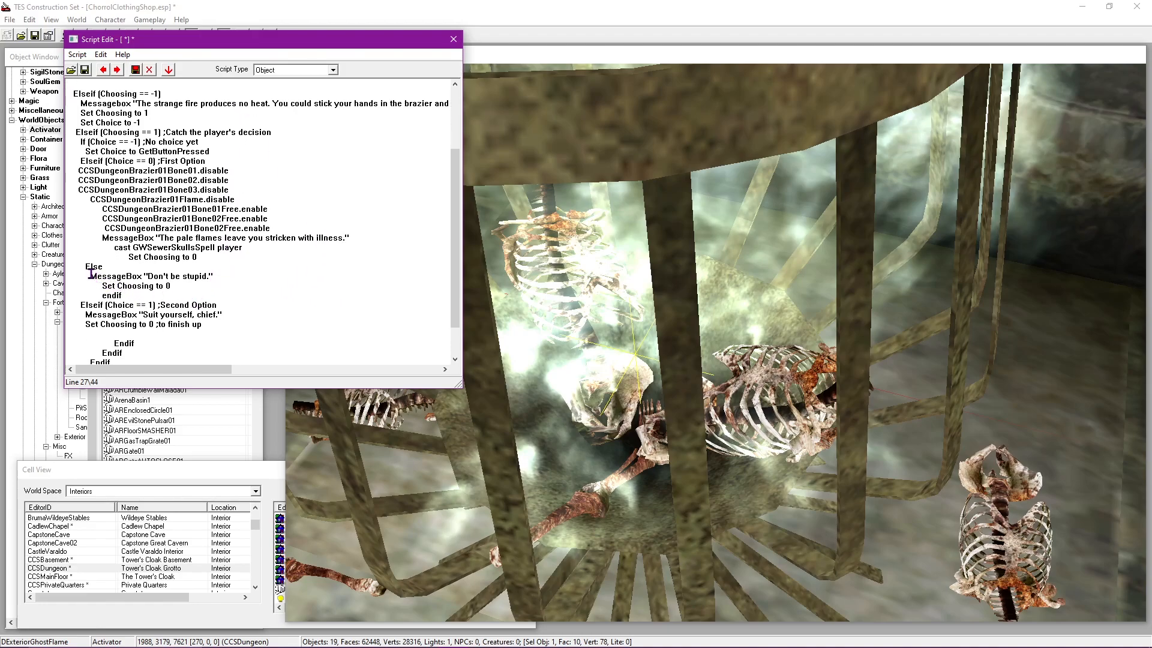
Step: Create a new spell with the ID CCSDungeonBrazier01Dis
drag(201, 39, 409, 75)
scroll(73, 188, up, 4)
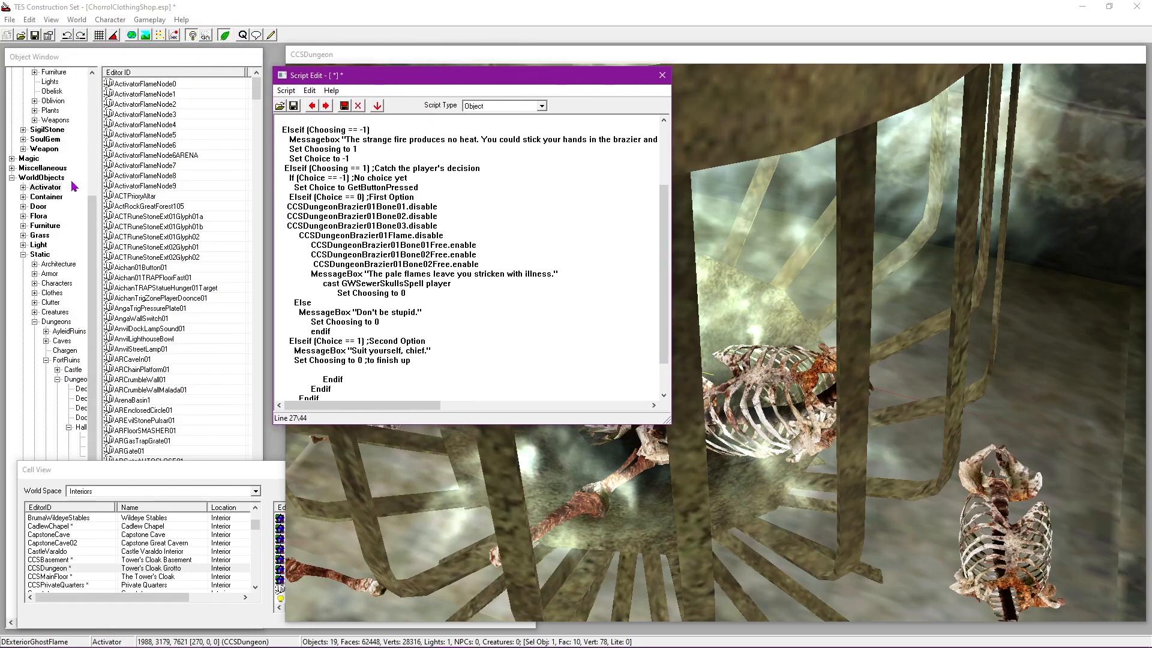
click(13, 217)
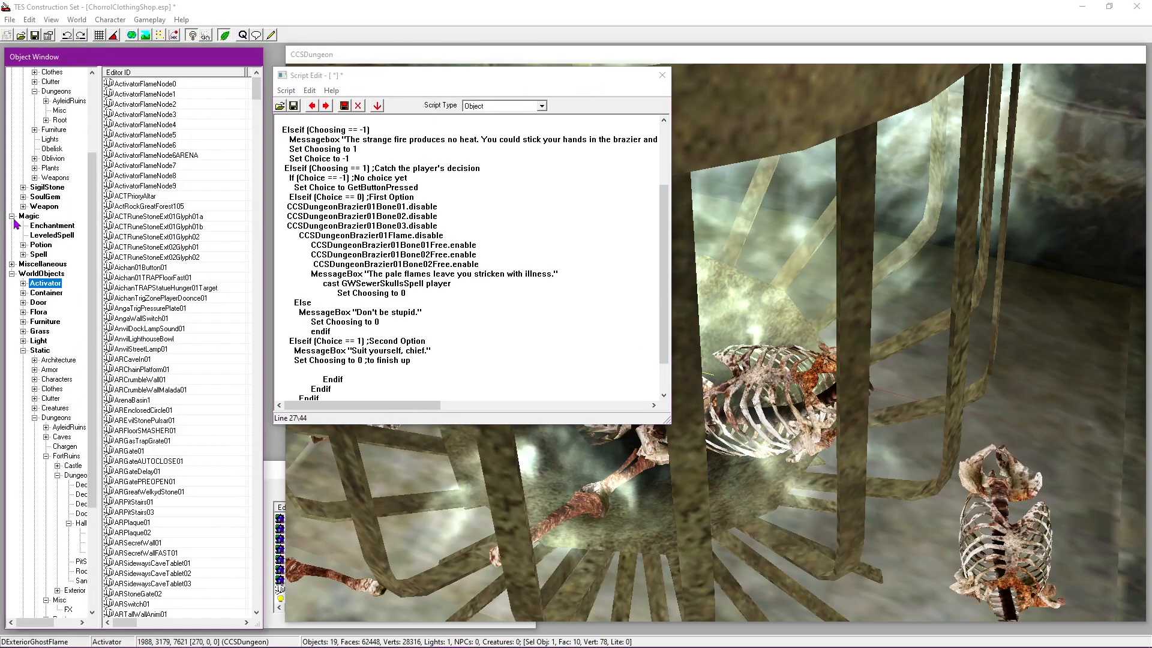
click(39, 254)
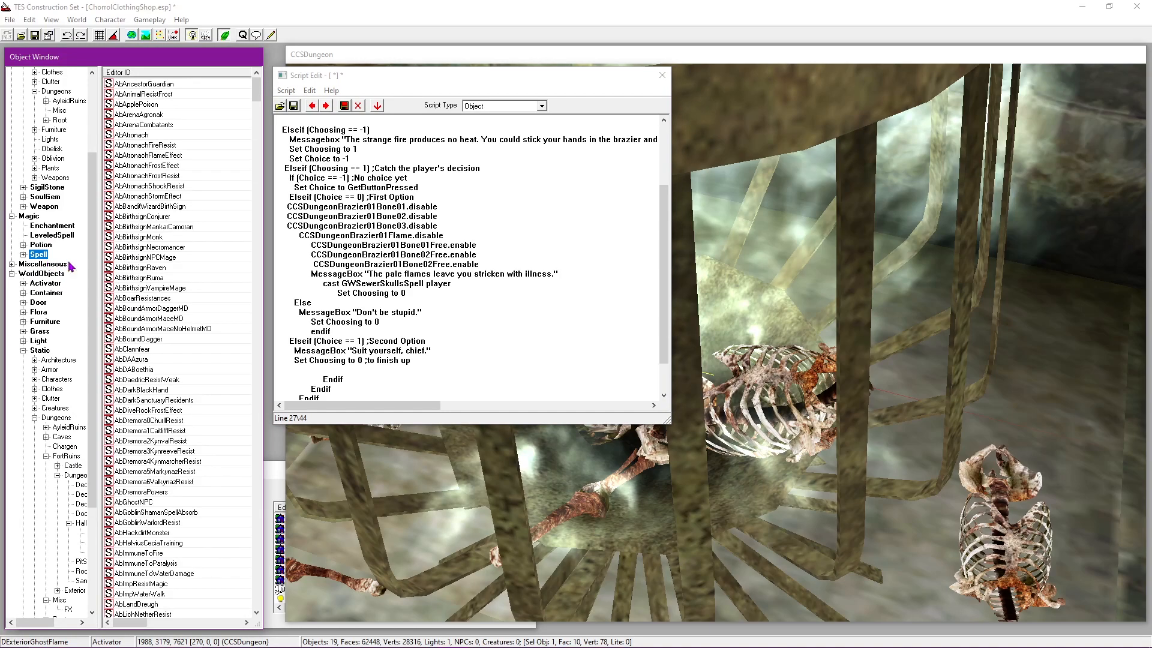
right_click(179, 278)
click(204, 288)
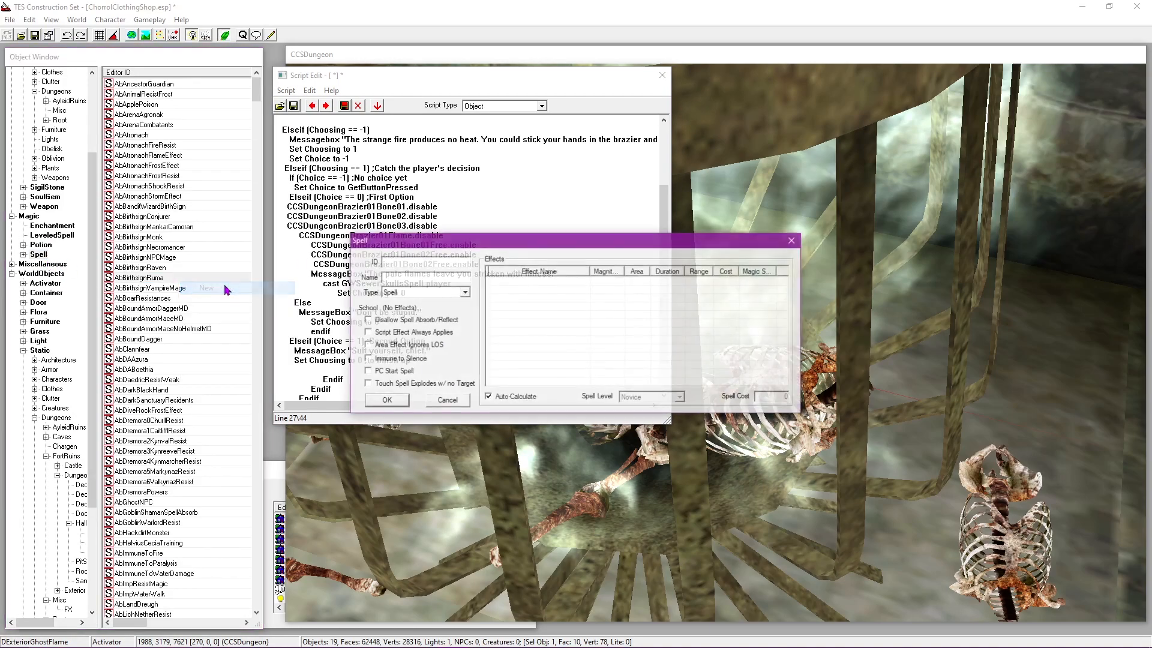
drag(384, 235, 278, 233)
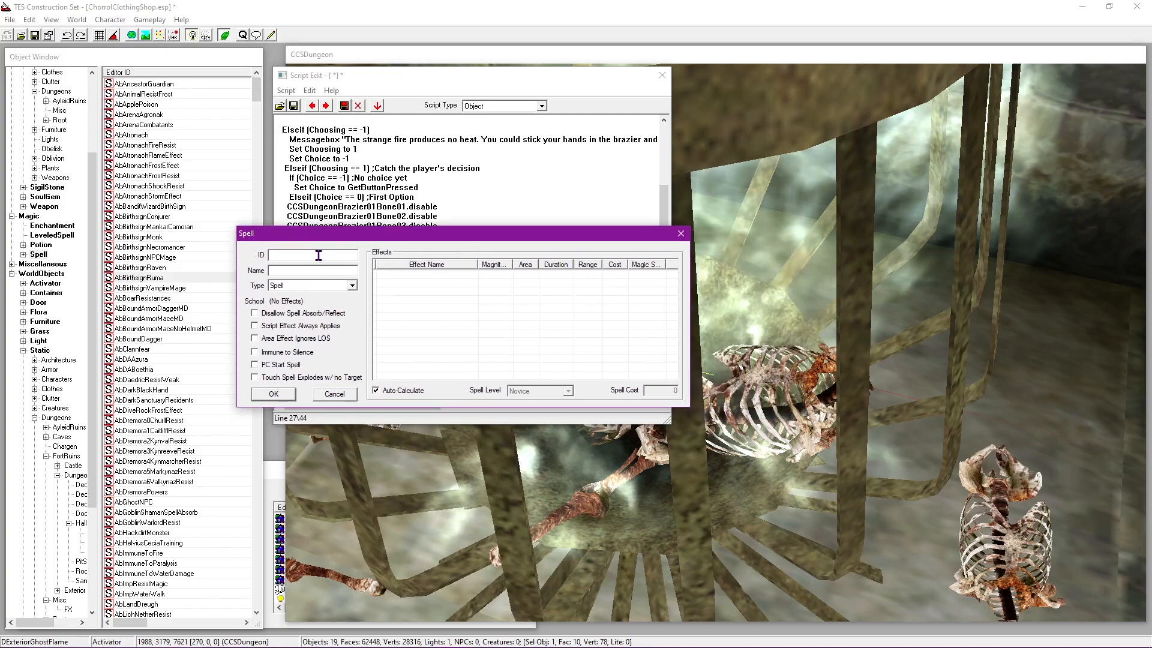
text(CCSDungeonBrazier01)
Step: Name the new spell Hollow Bones
click(320, 273)
text(Hollo)
key(BackSpace)
key(BackSpace)
key(BackSpace)
key(BackSpace)
key(BackSpace)
text(Hollo w)
key(BackSpace)
key(BackSpace)
text(w Bones)
Step: Turn off the spell's auto-calculation and make it a Disease that is immune to silence
click(387, 391)
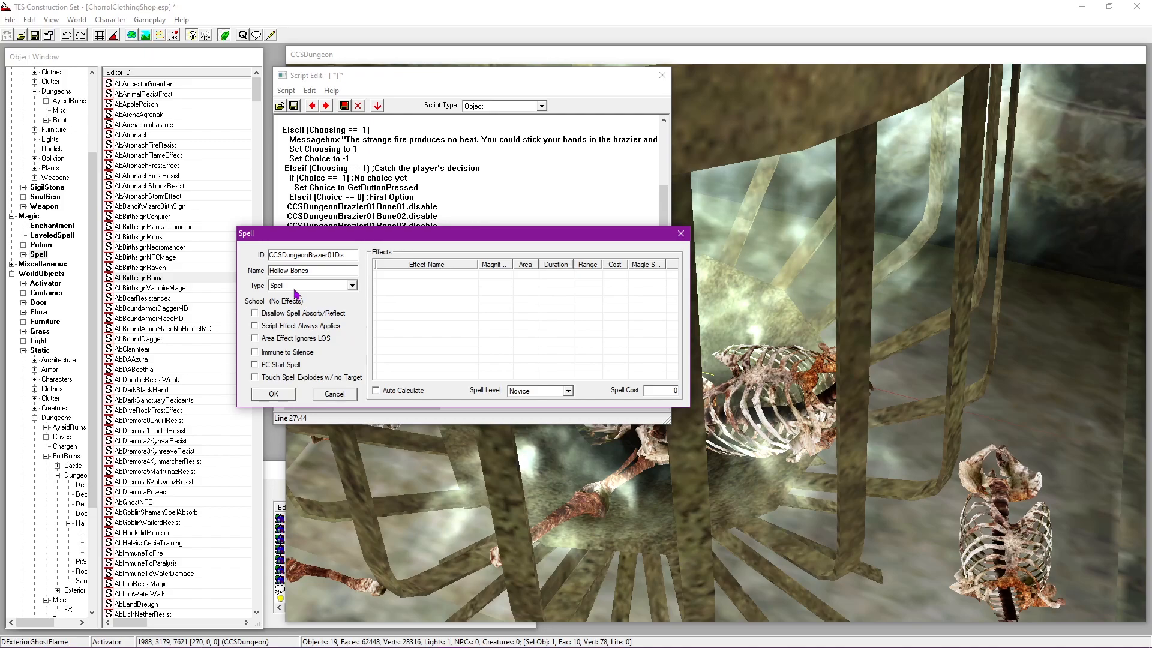
click(296, 293)
click(295, 295)
click(286, 353)
Step: Add a Drain Attribute effect to the disease, targeting Endurance with a magnitude of 5
right_click(423, 327)
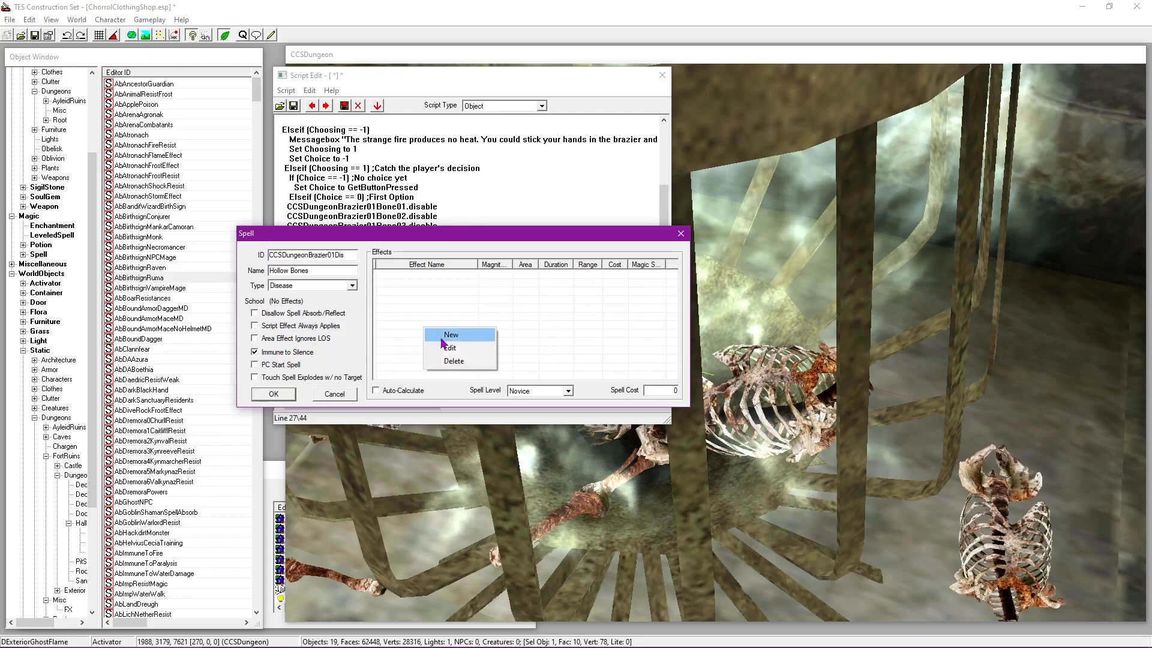
click(444, 336)
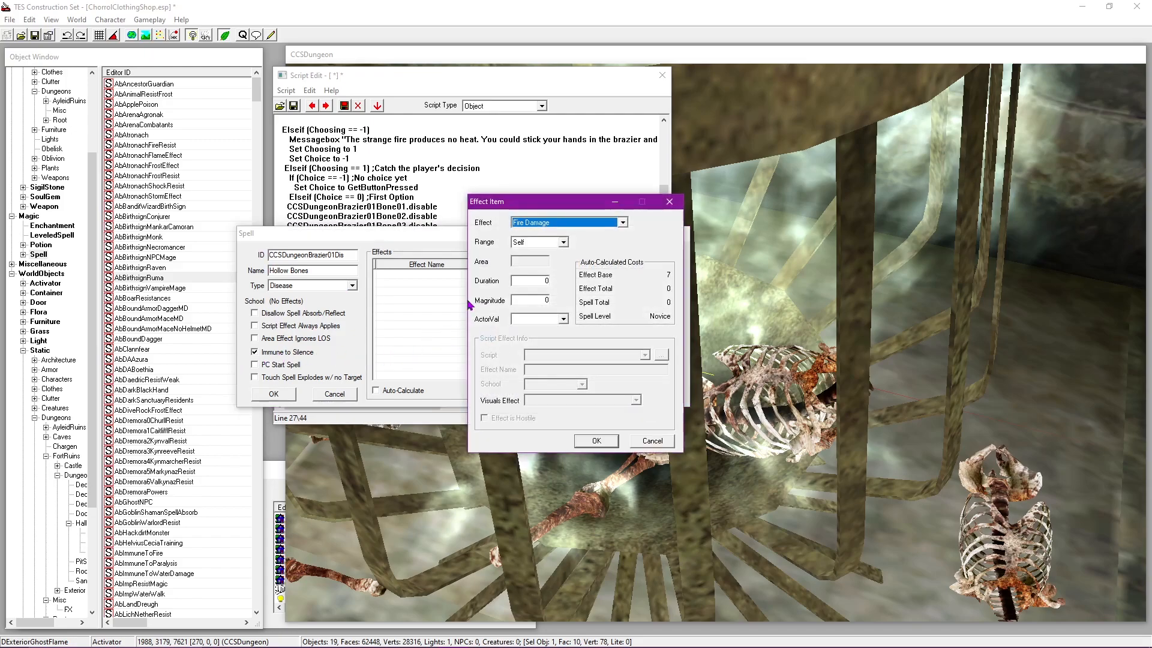
click(559, 226)
text(dr)
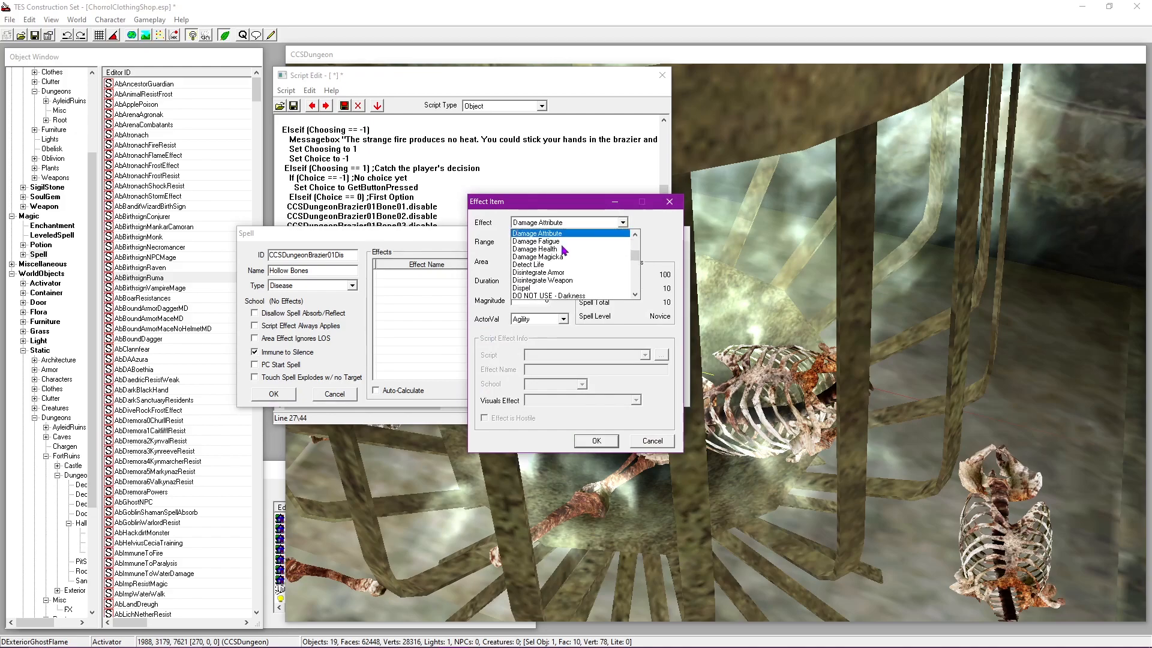
click(523, 211)
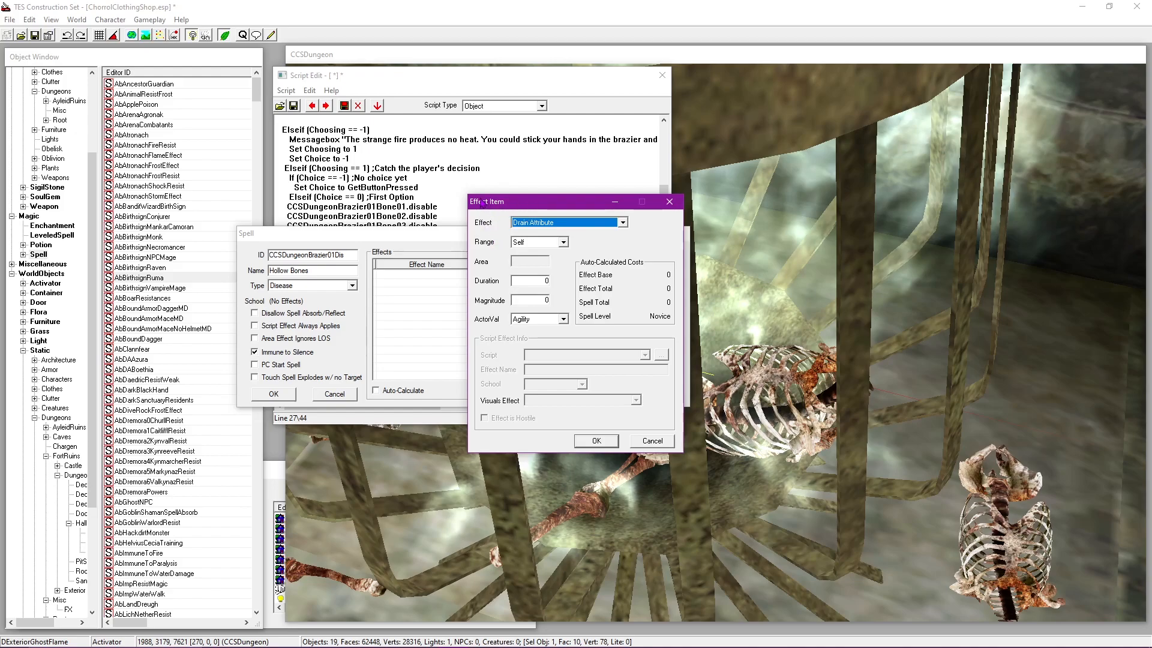
click(562, 318)
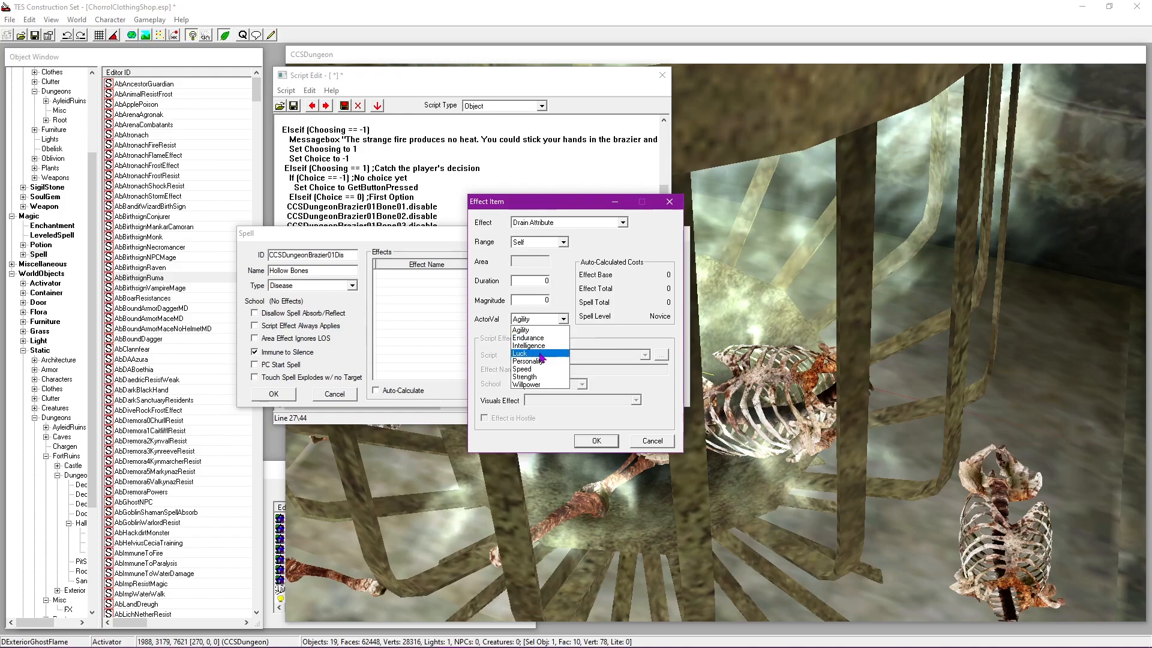
click(537, 338)
click(532, 300)
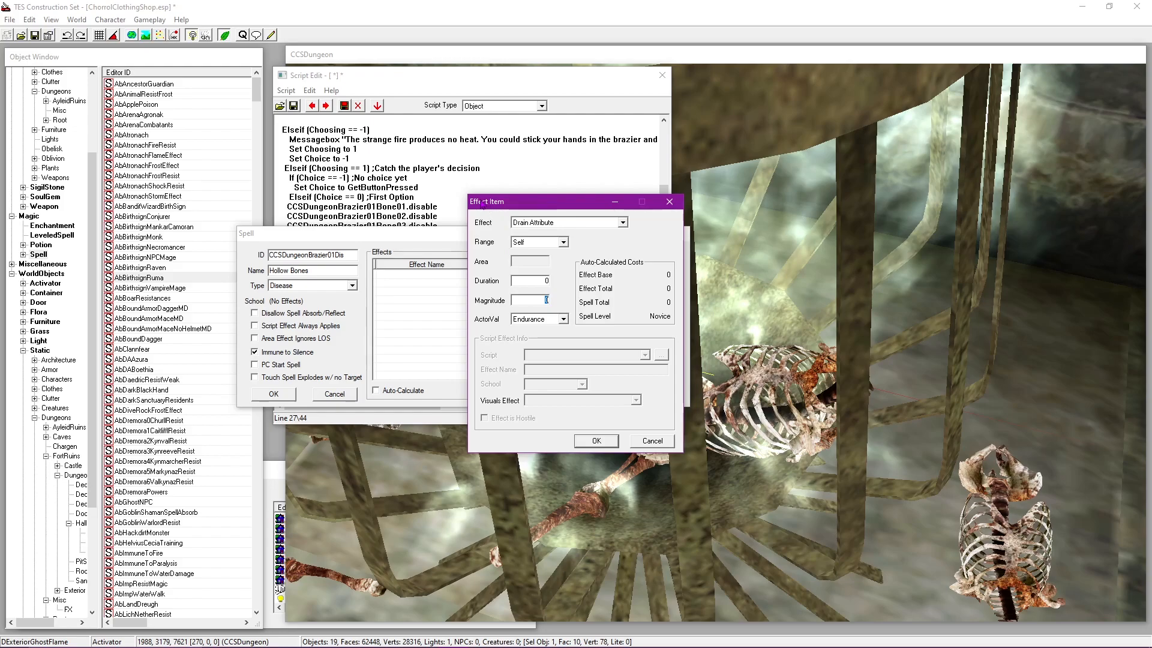
double_click(544, 298)
Step: Switch to clothes.txt in Notepad and list three diseases: first dis: -5 endurance, second dis: -5 strength, third dis: -5 speed
key(alt+Tab)
drag(885, 452, 998, 450)
key(Return)
text(first dis: )
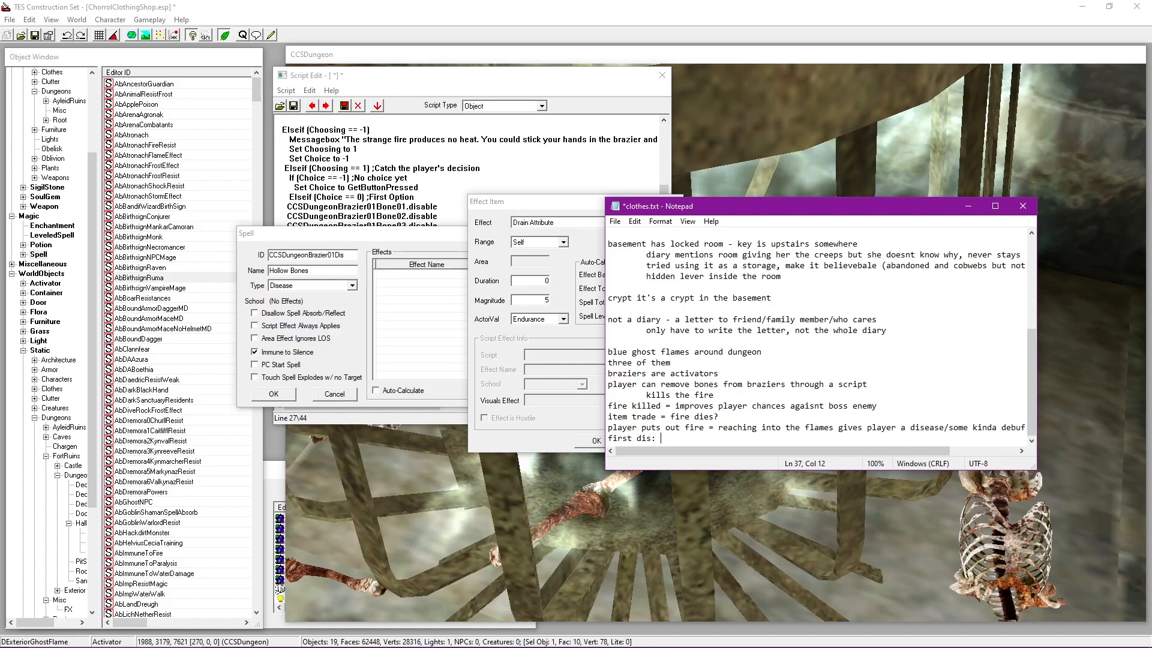
text(-5 endurance)
key(Return)
text(d)
key(BackSpace)
text(second di)
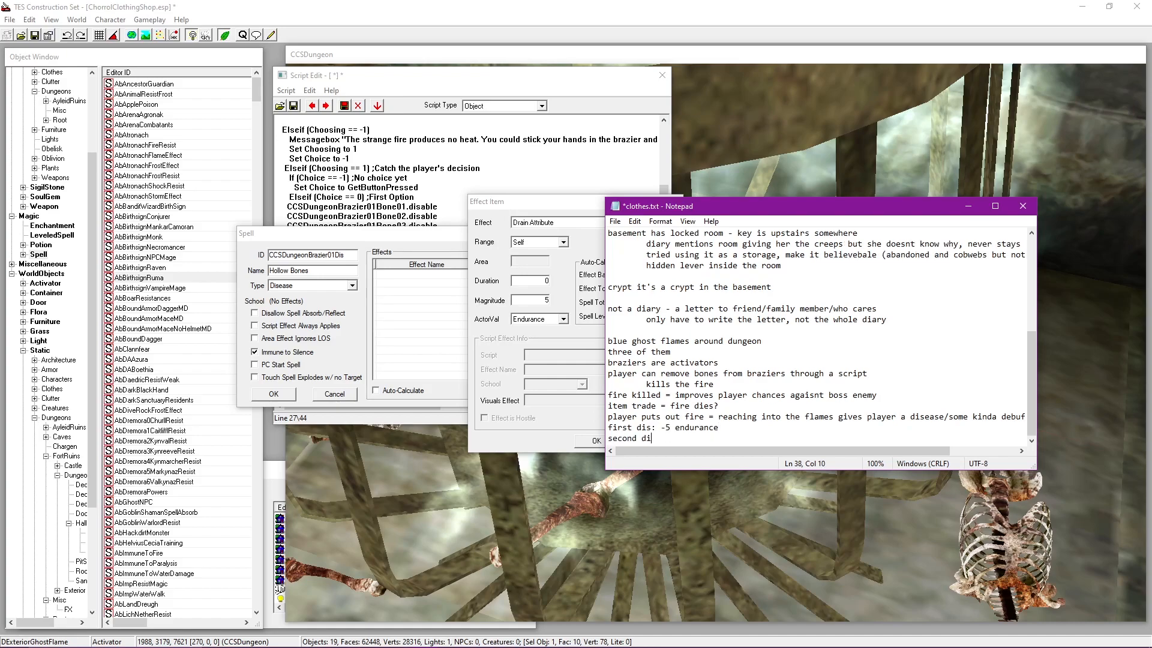
text(s: -5 strength)
key(Return)
text(third)
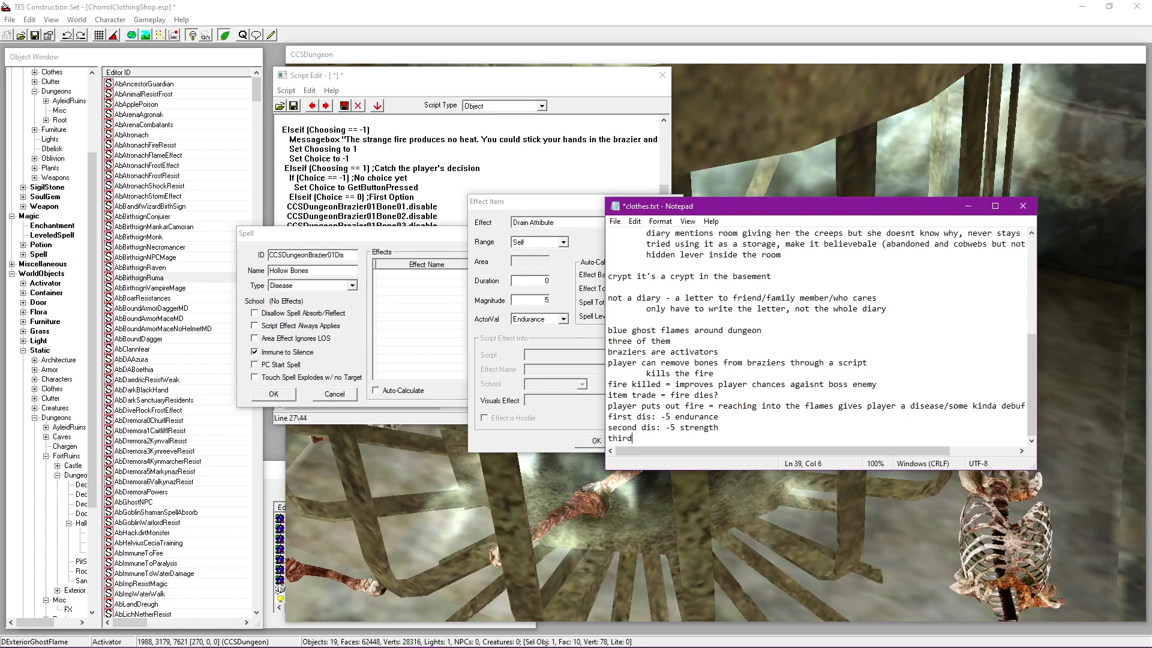
text( dis: -5 speed)
Step: Return to the TES Construction Set, confirm the drain effect and rename the spell Ghostly Flame Curse
click(524, 219)
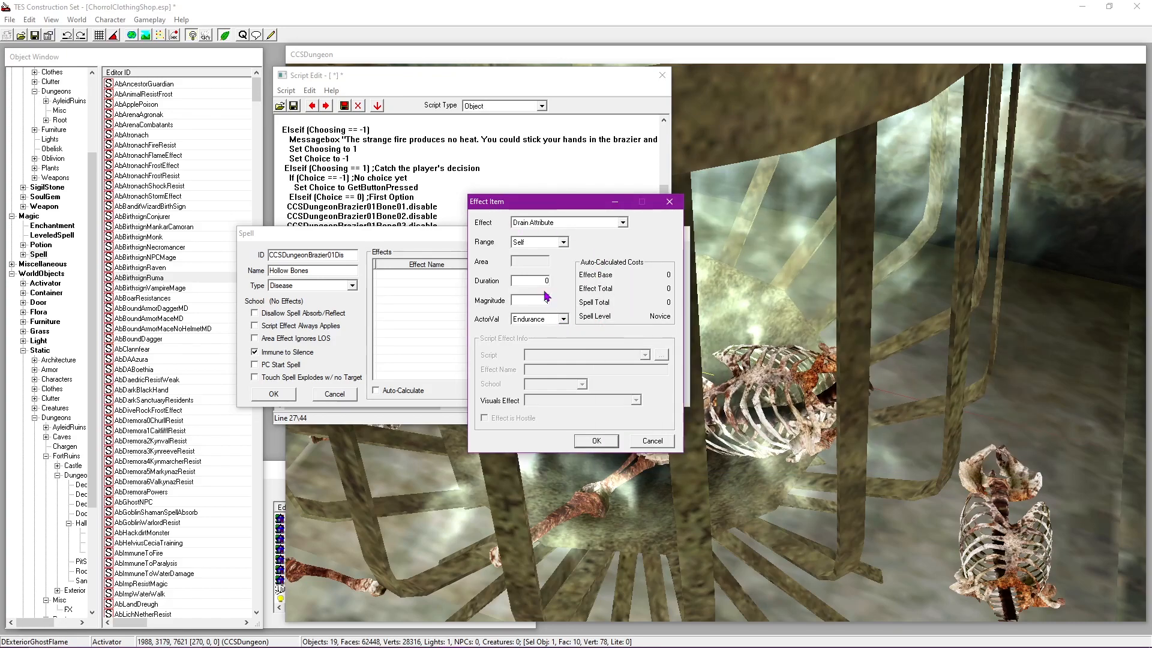
click(583, 439)
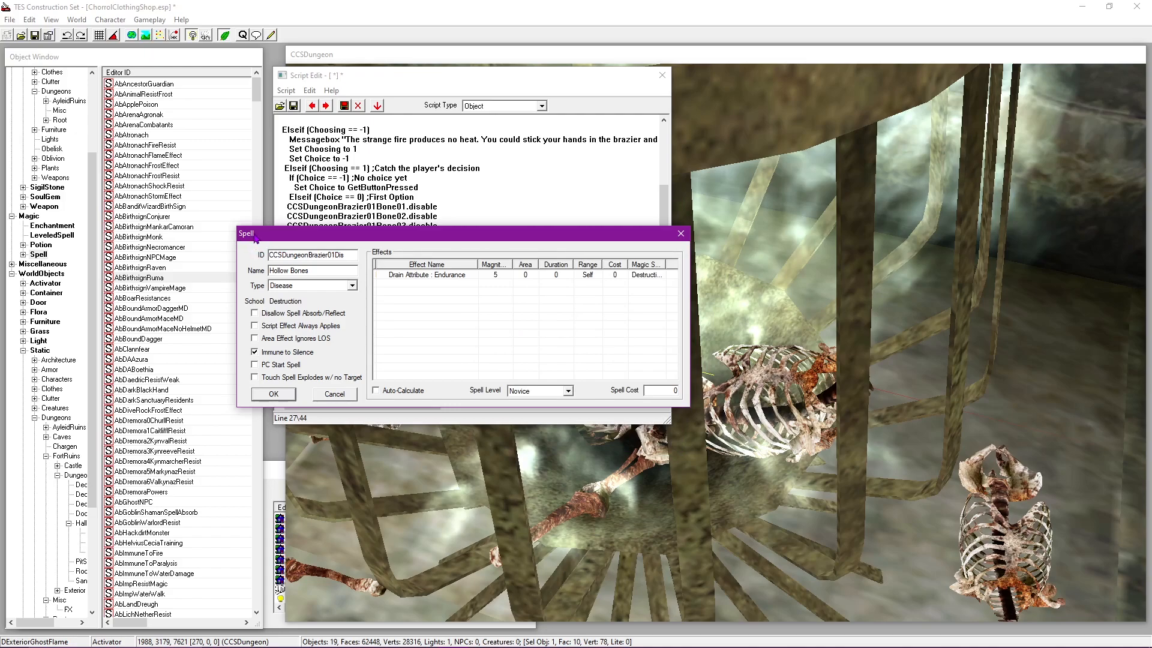
drag(313, 271, 267, 270)
text(Ghostly Flame Curse)
drag(259, 234, 259, 232)
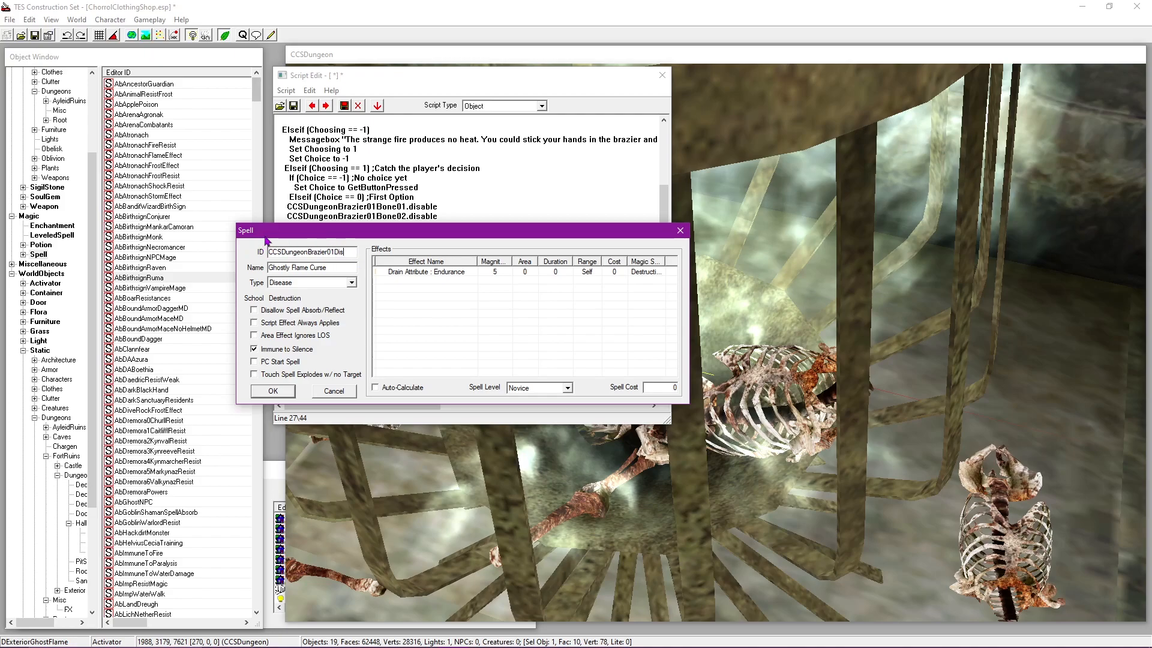
Step: Copy the curse's ID and save the new spell
drag(349, 252, 227, 258)
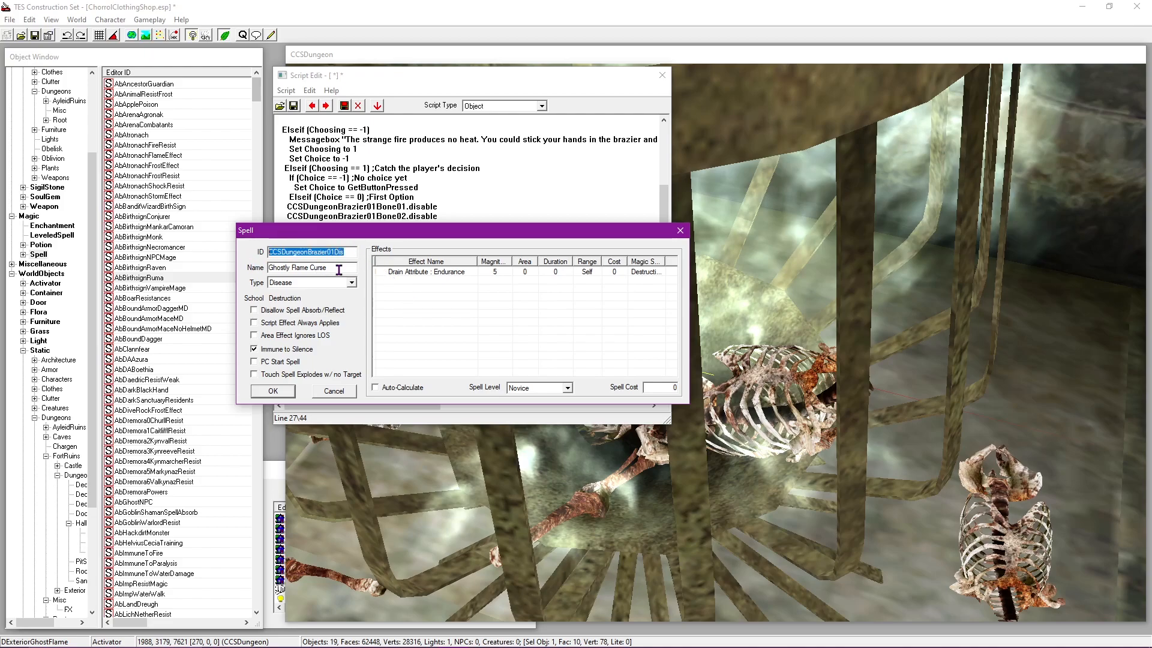
click(350, 252)
drag(349, 252, 231, 252)
drag(350, 253, 250, 252)
drag(321, 271, 325, 271)
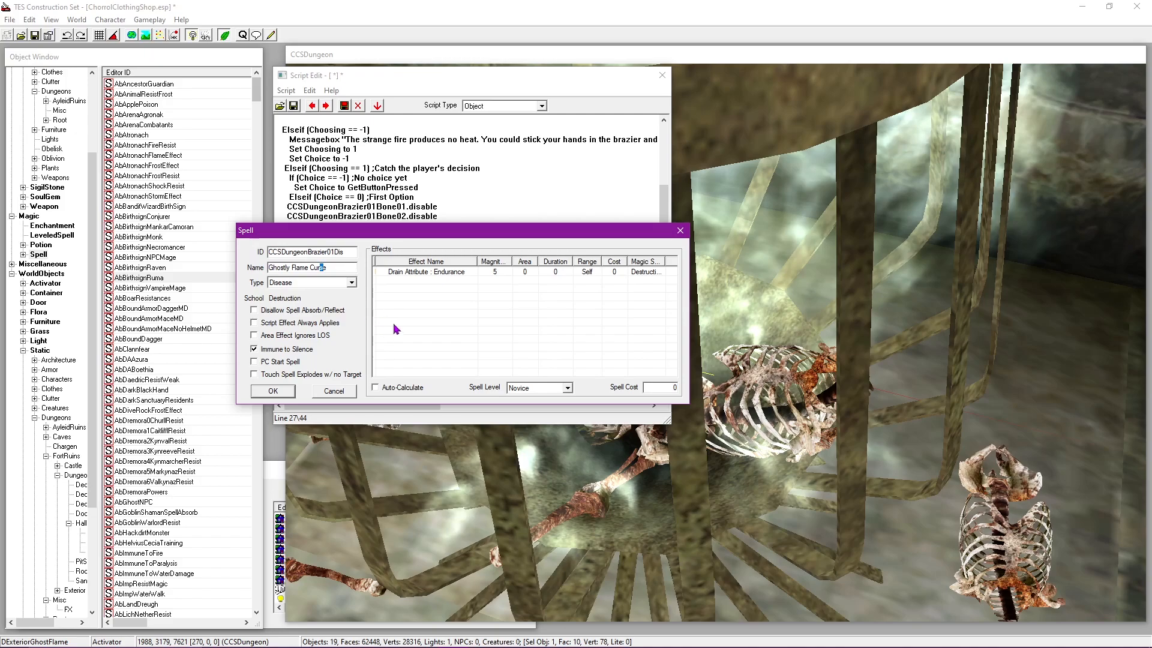
drag(351, 252, 270, 252)
key(ctrl+c)
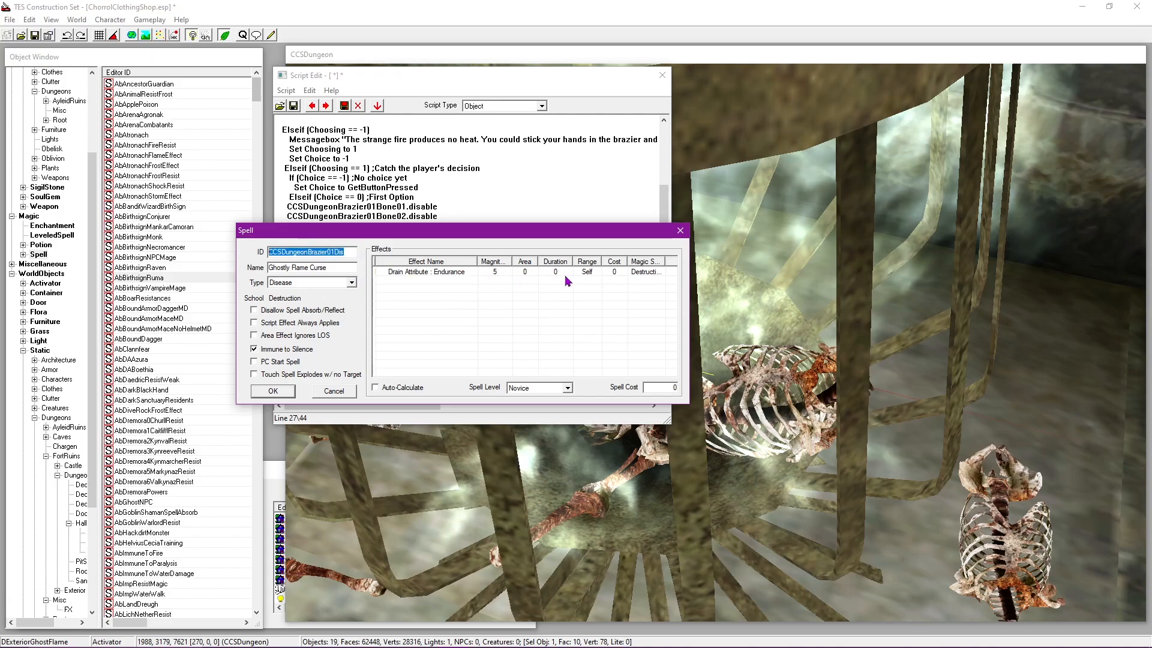
click(276, 390)
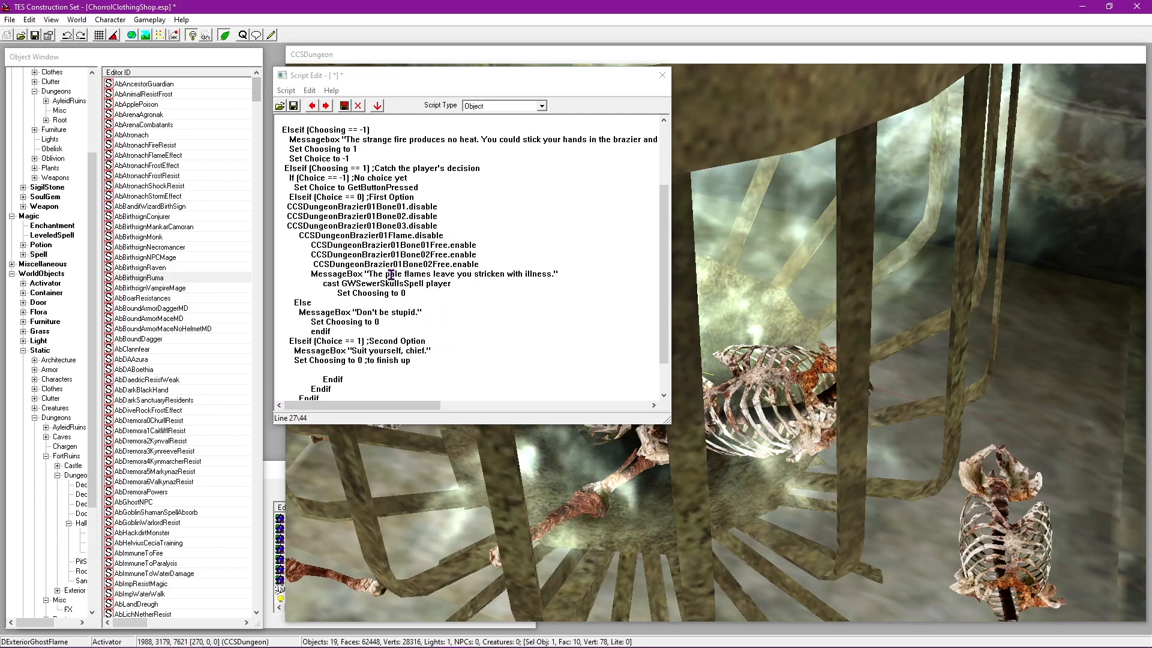
Step: Replace the cast GWSewerSkullsSpell line in the script with player.addspell CCSDungeonBrazier01Dis
click(456, 284)
drag(435, 286, 327, 284)
click(461, 280)
key(BackSpace)
key(BackSpace)
text(player.a)
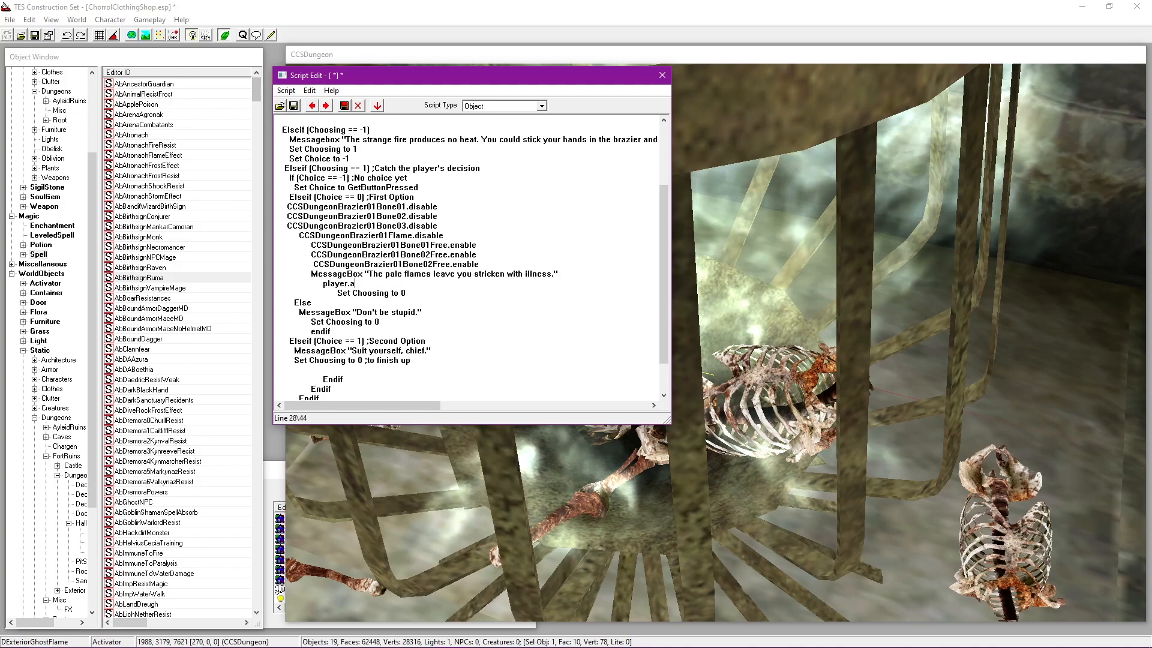
text(ddspell)
key(ctrl+v)
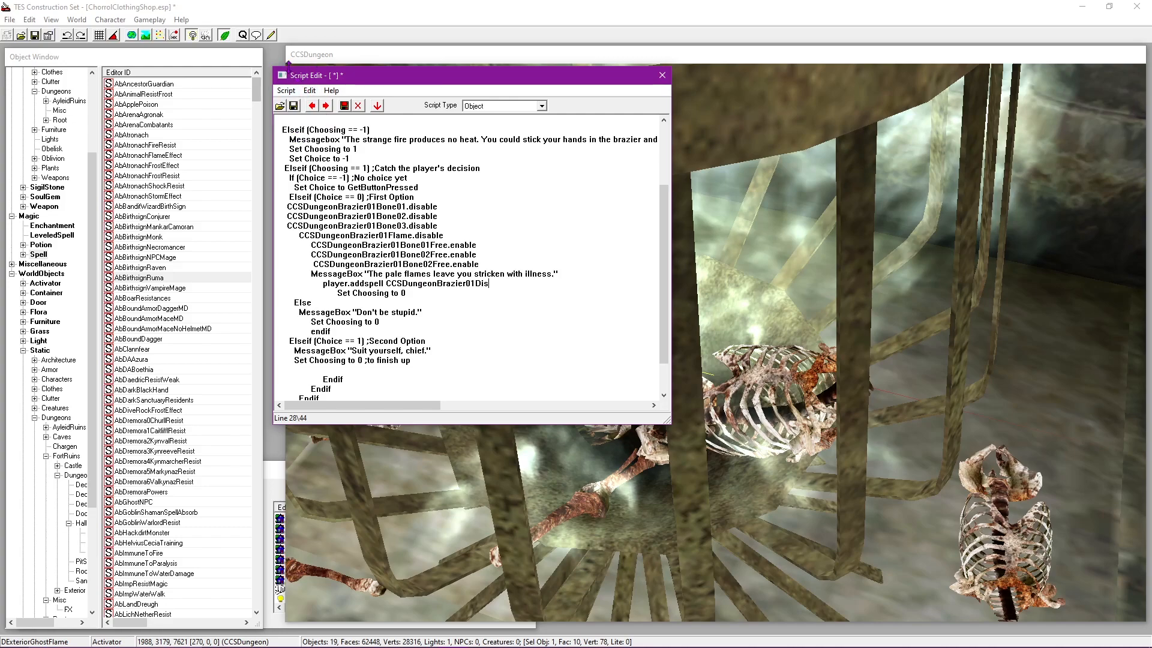
Step: Delete the first option's Else block, including its "Don't be stupid." message, Set Choosing to 0 and endif lines
scroll(435, 301, down, 2)
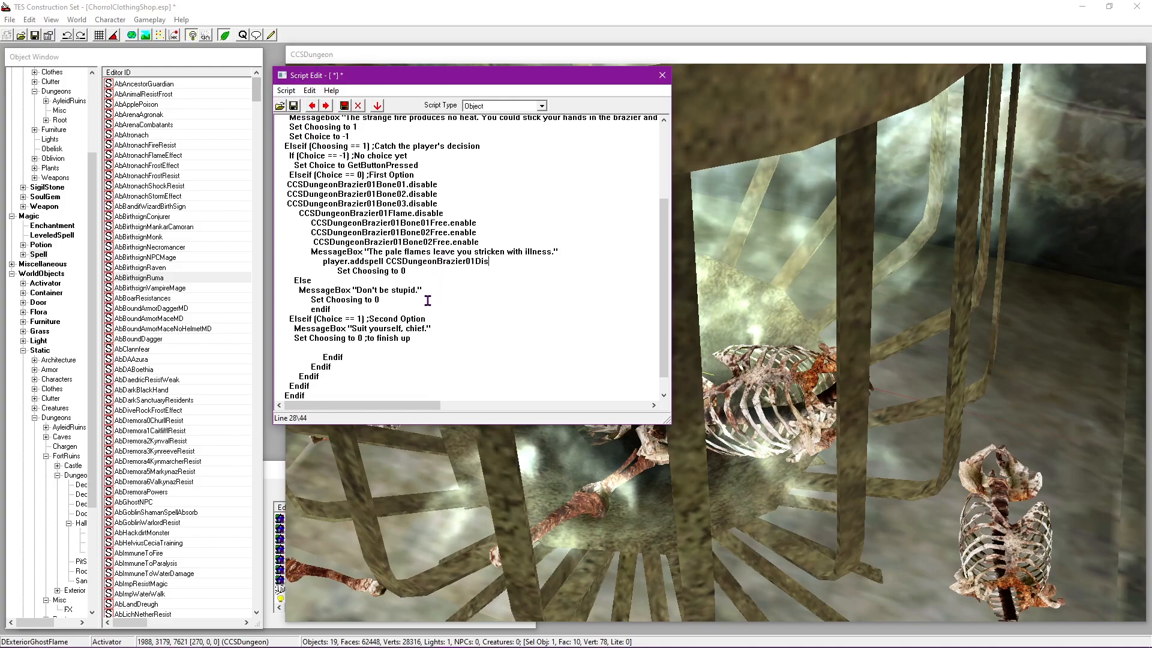
drag(437, 283, 267, 283)
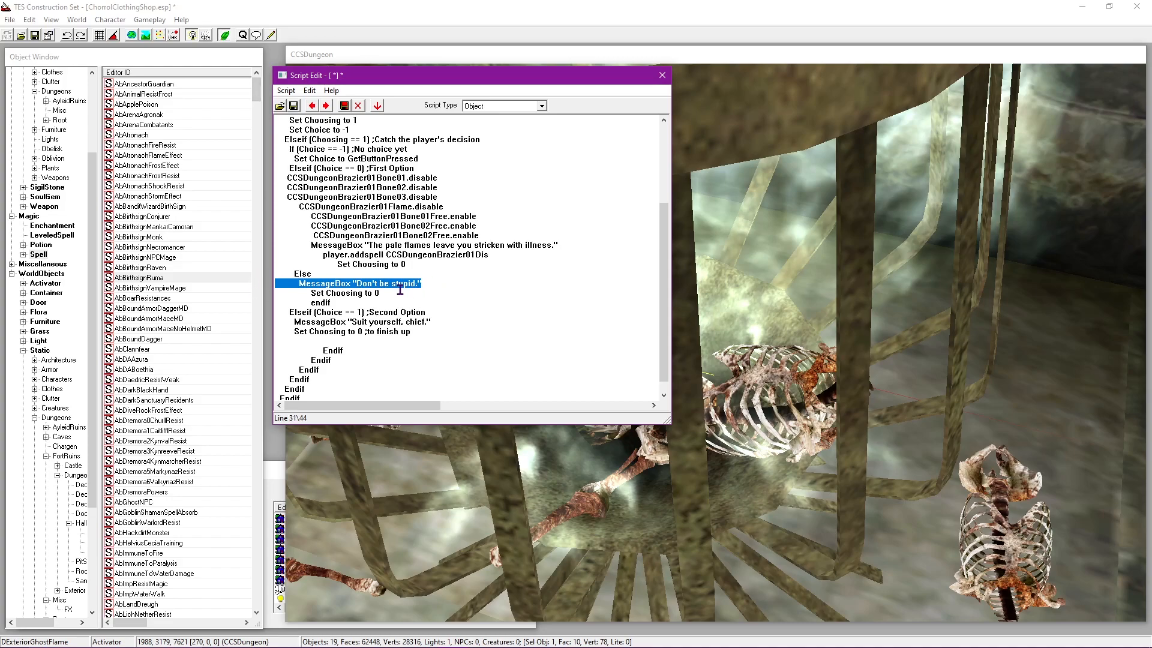
key(Delete)
key(Delete)
click(417, 280)
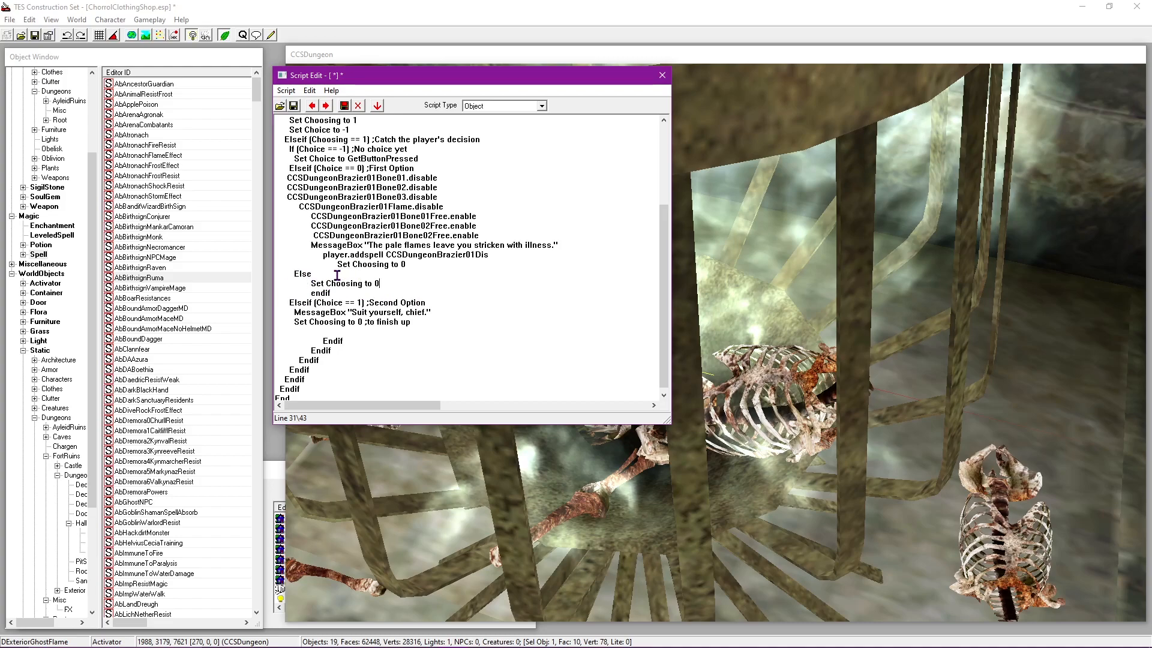
drag(338, 294, 252, 277)
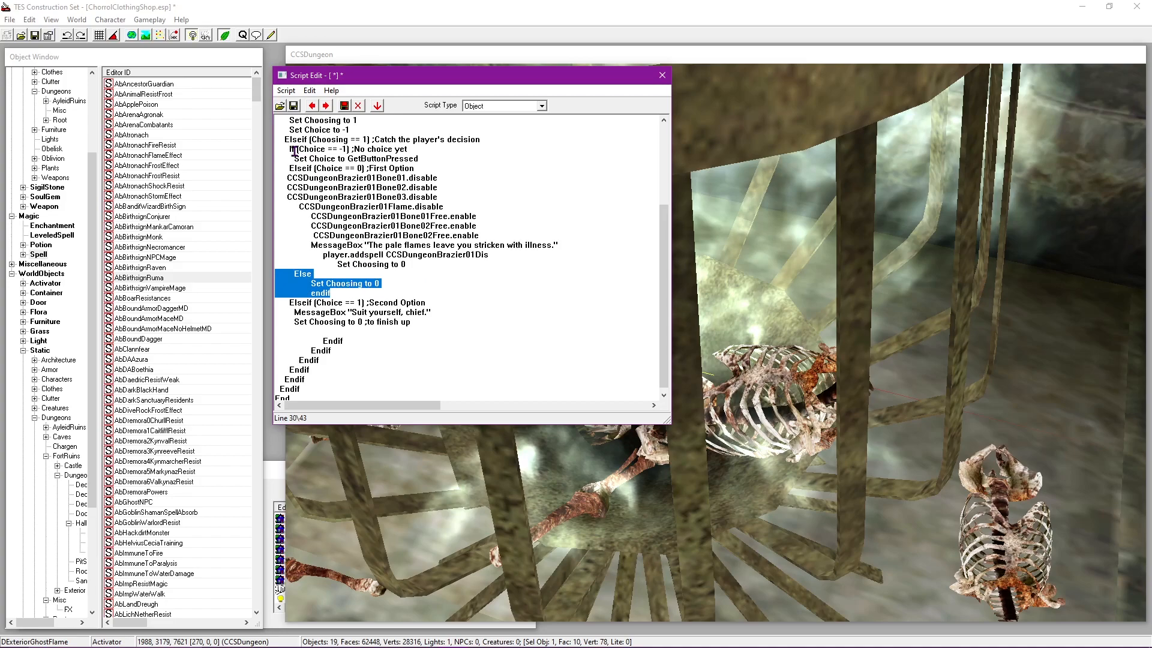
key(Delete)
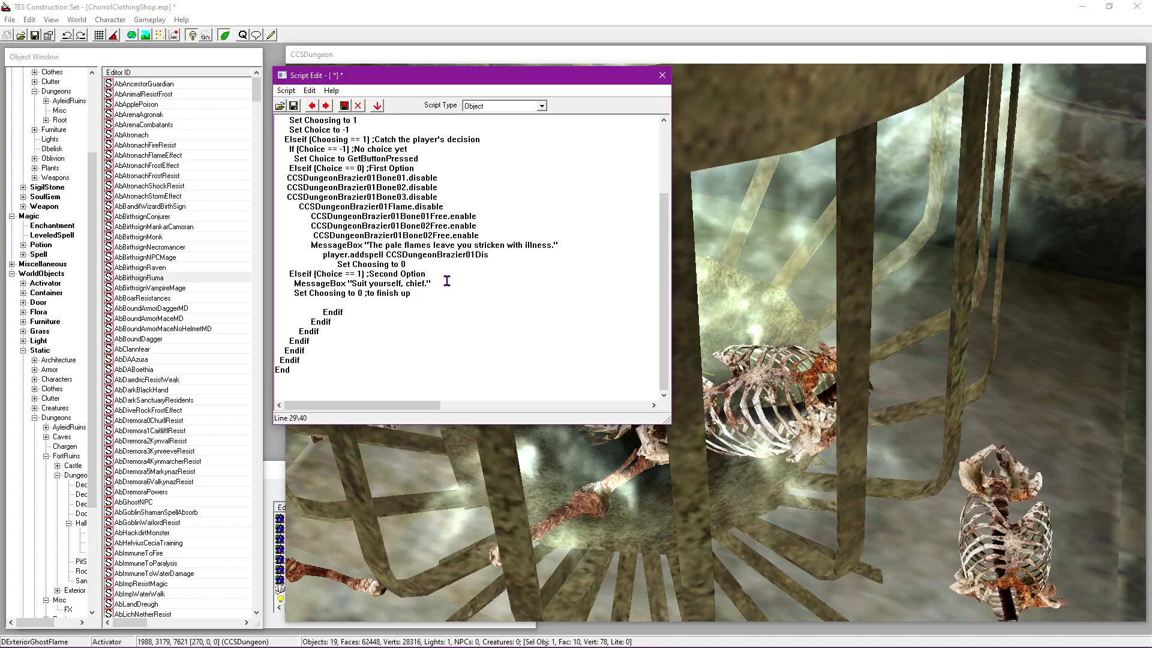
Step: Remove the "Suit yourself, chief." message box line from the second option
drag(447, 282, 274, 282)
key(Delete)
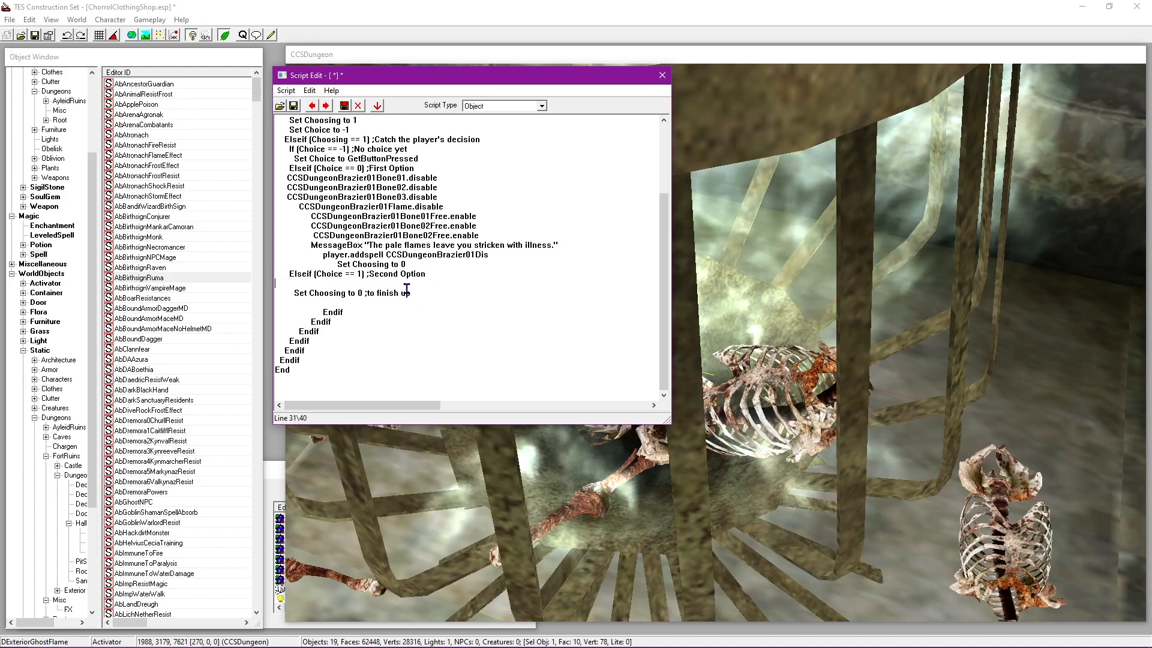
key(BackSpace)
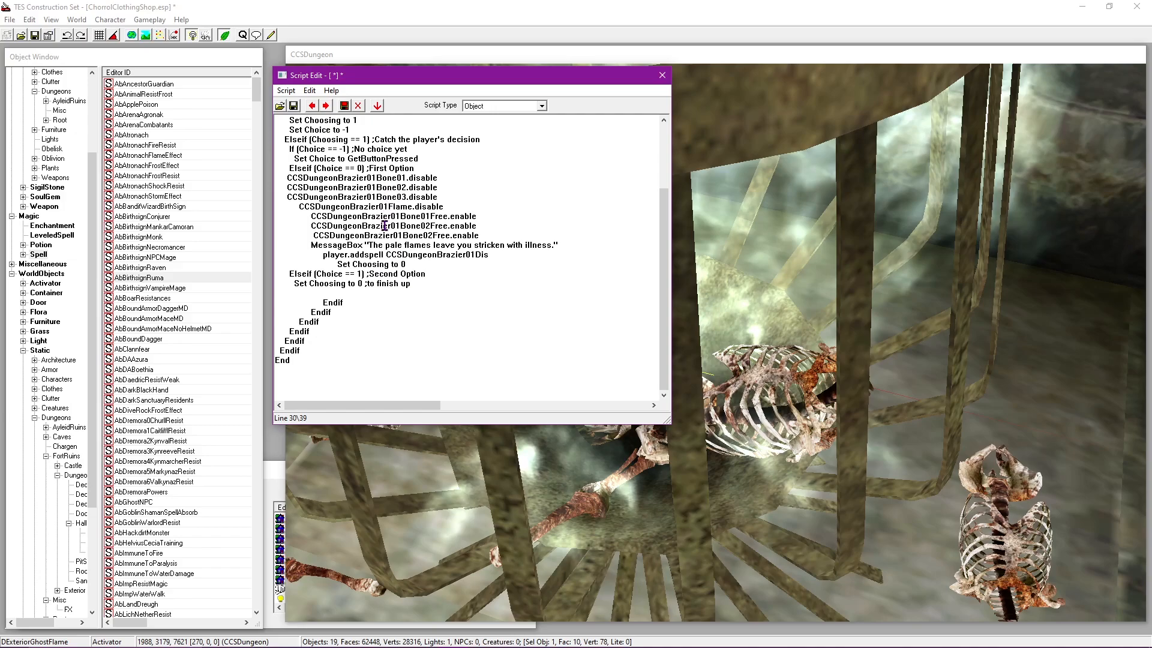
Step: Review the whole brazier script, checking its option blocks, the closing Endif lines and the full text of the choice message box
scroll(445, 316, up, 2)
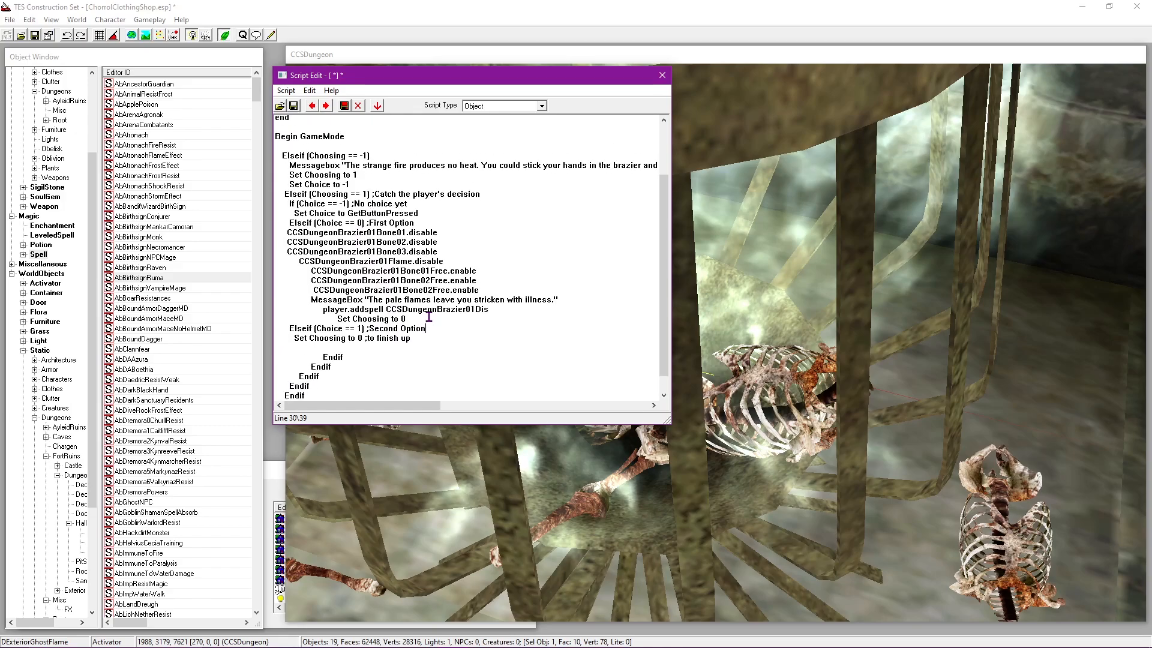
scroll(428, 330, down, 1)
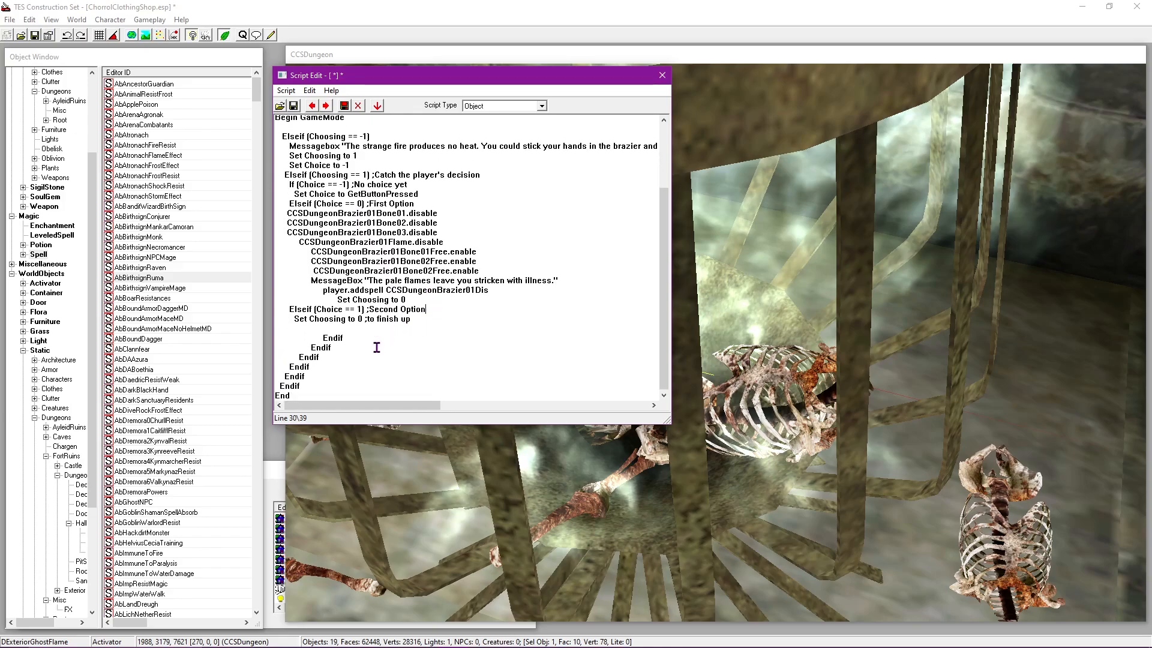
click(363, 340)
click(339, 368)
scroll(414, 338, up, 2)
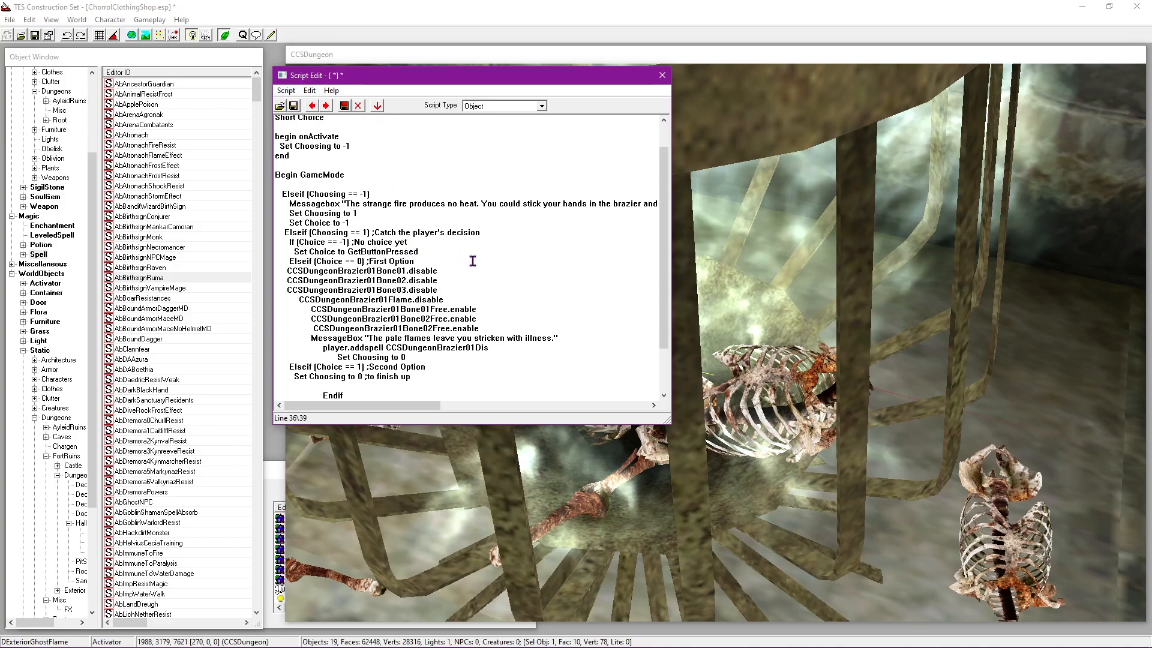
key(ctrl+a)
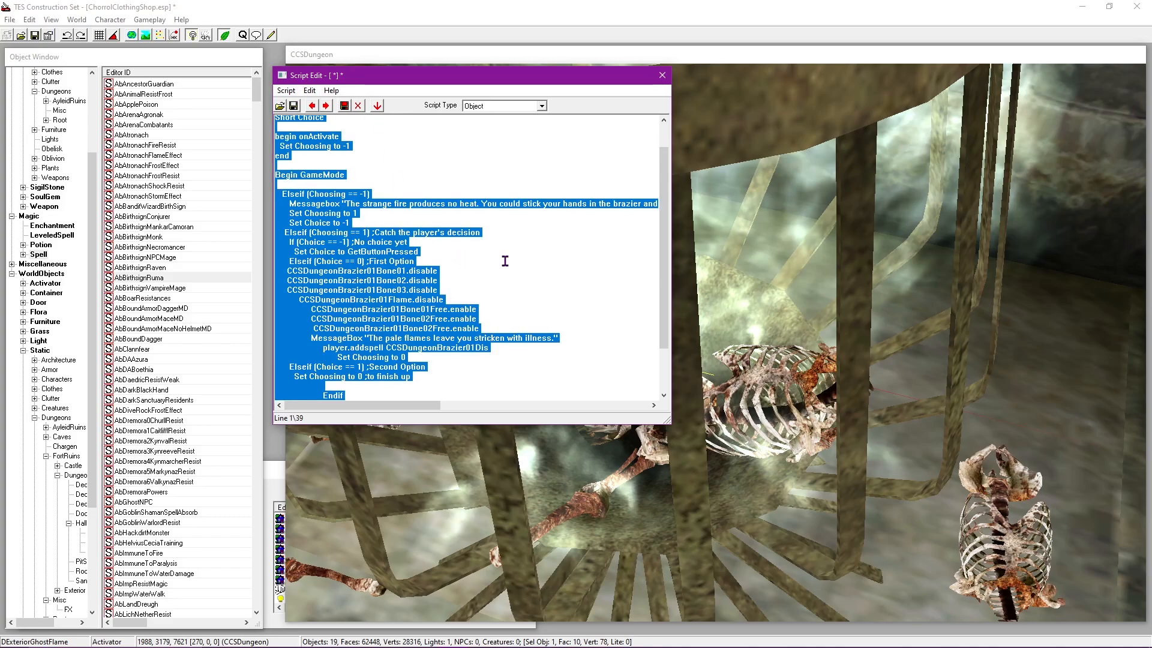
click(354, 185)
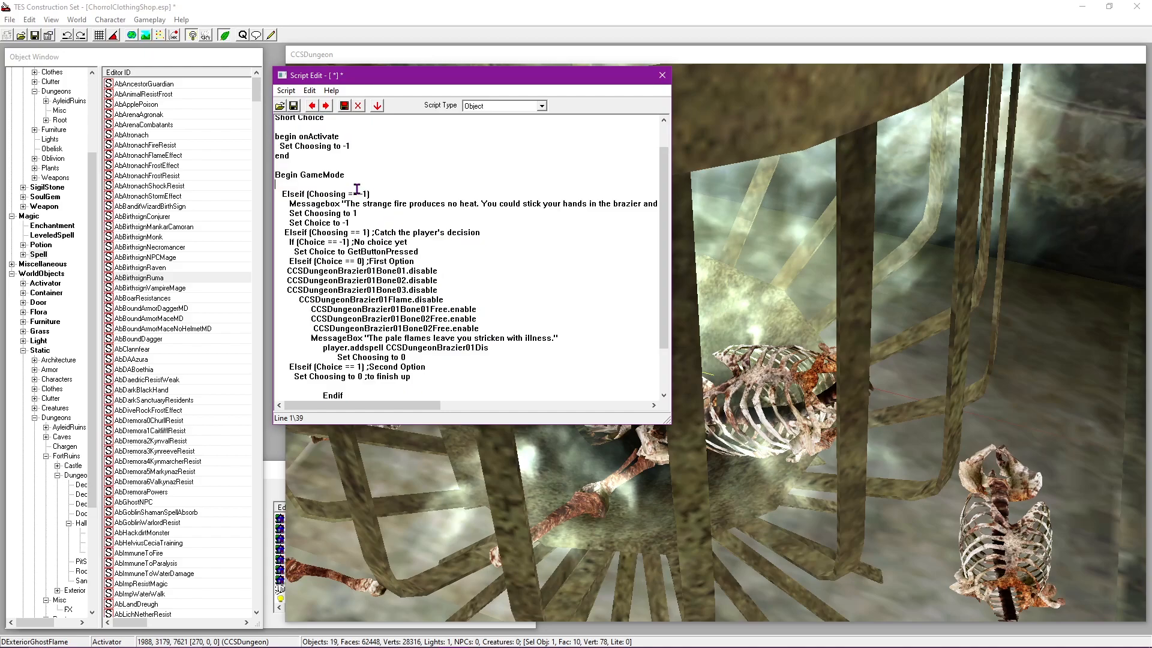
scroll(423, 259, up, 2)
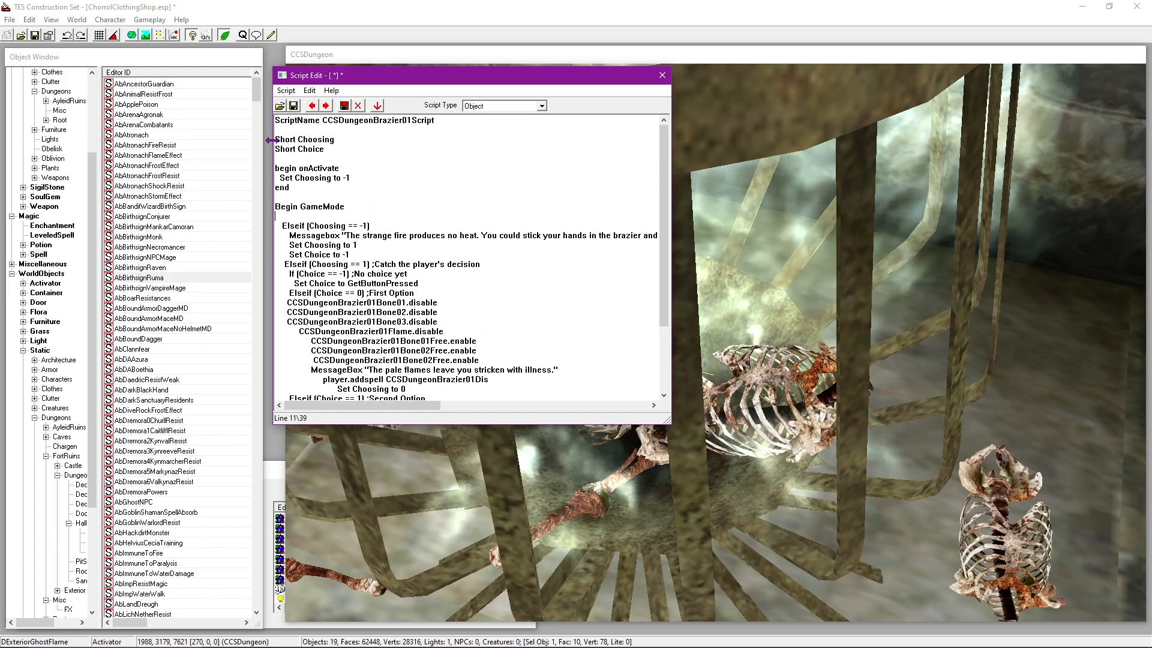
scroll(336, 222, down, 1)
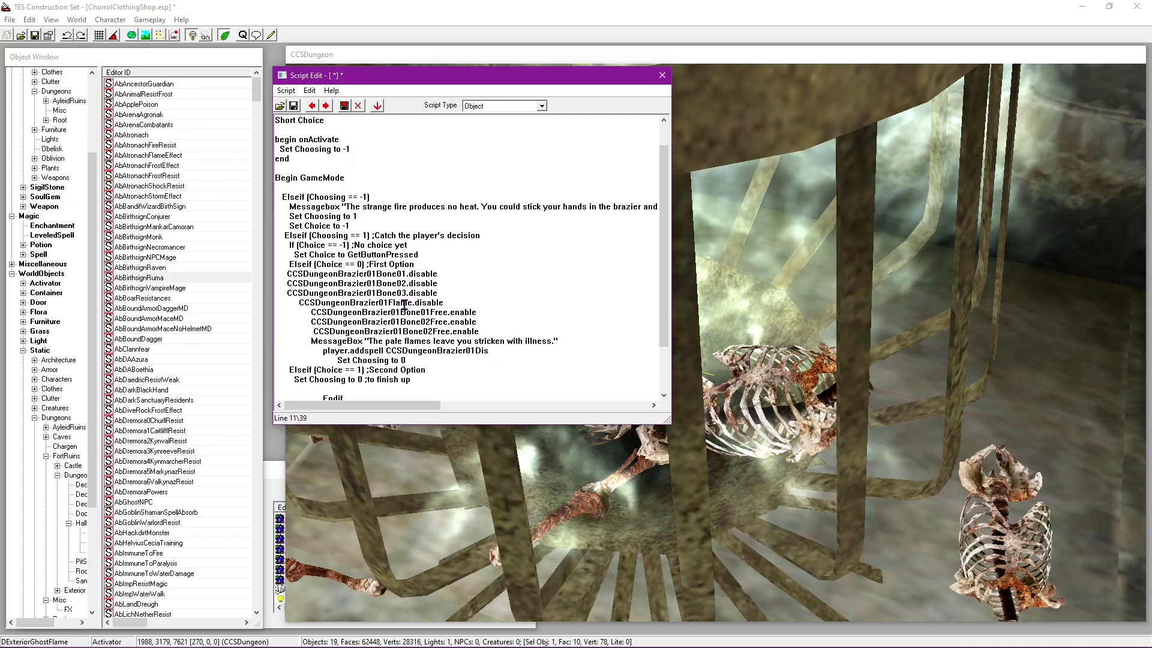
drag(381, 406, 597, 429)
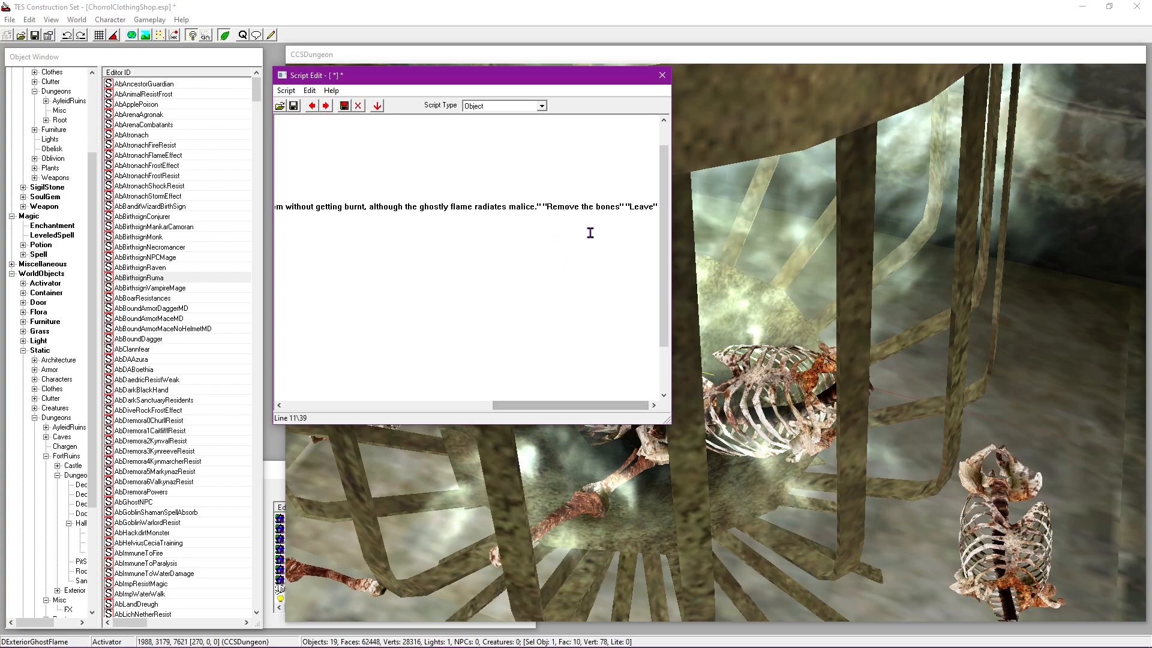
drag(578, 406, 362, 410)
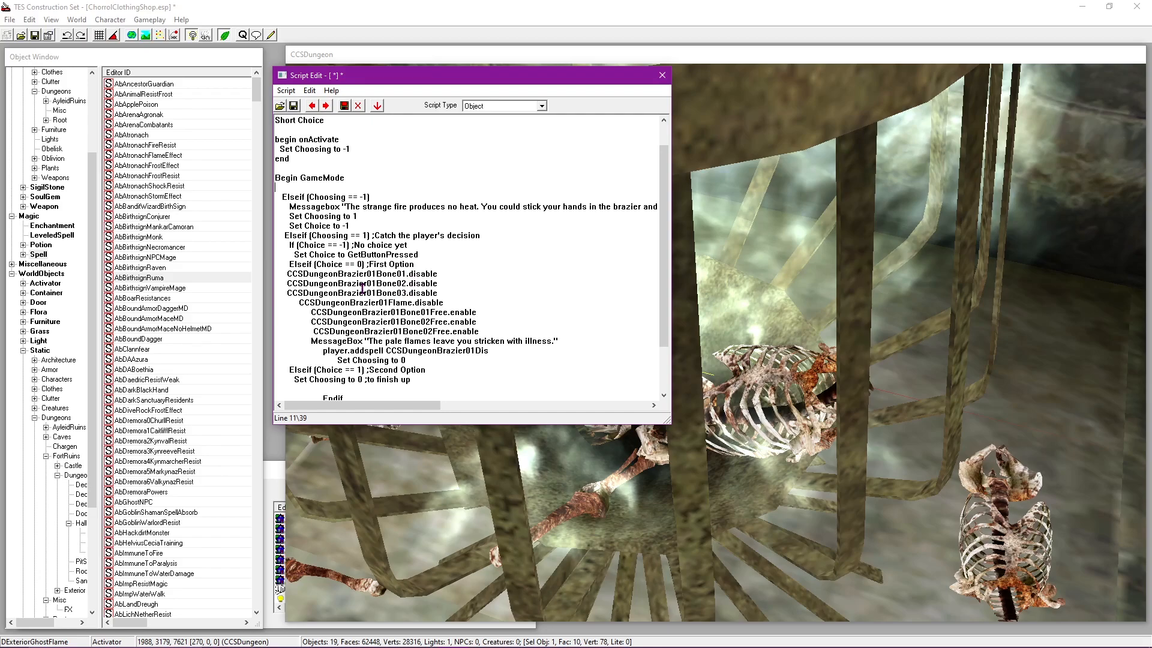
Step: Move the script window clear of the cell view and copy the reference editor ID of the light above the brazier
drag(465, 76, 288, 84)
scroll(630, 240, down, 6)
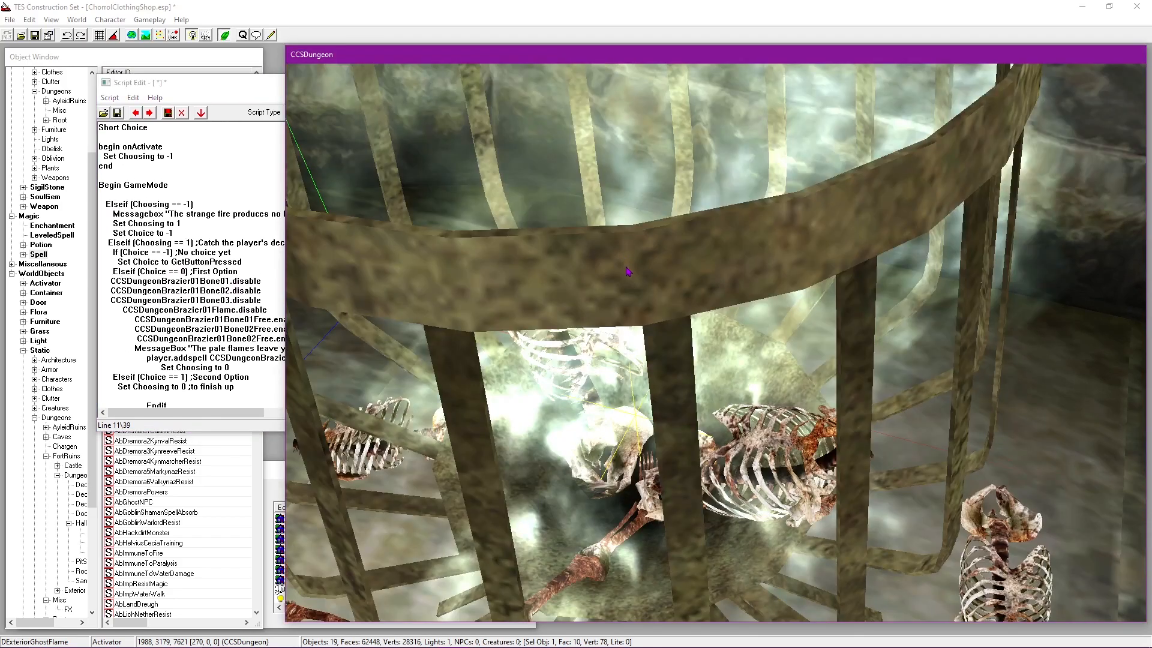
middle_drag(630, 210, 636, 300)
scroll(636, 299, down, 2)
double_click(704, 324)
key(ctrl+c)
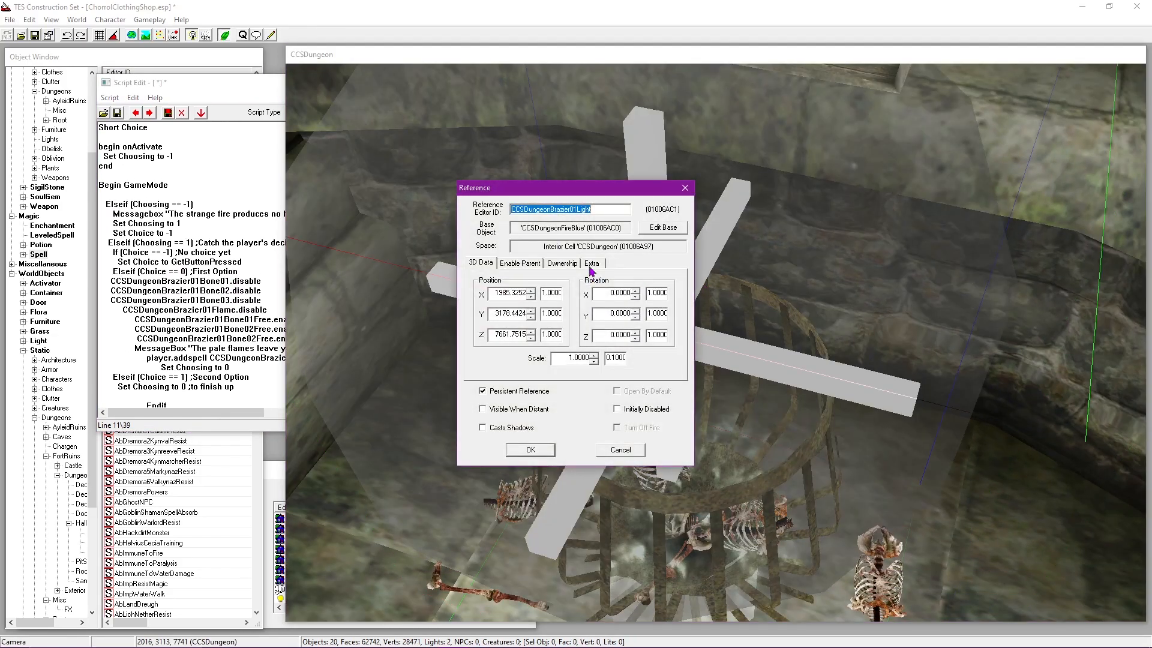
Step: Dismiss the light's reference settings and add the line CCSDungeonBrazier01Light.disable below the CCSDungeonBrazier01Flame.disable line in the brazier script
click(627, 450)
scroll(361, 246, up, 5)
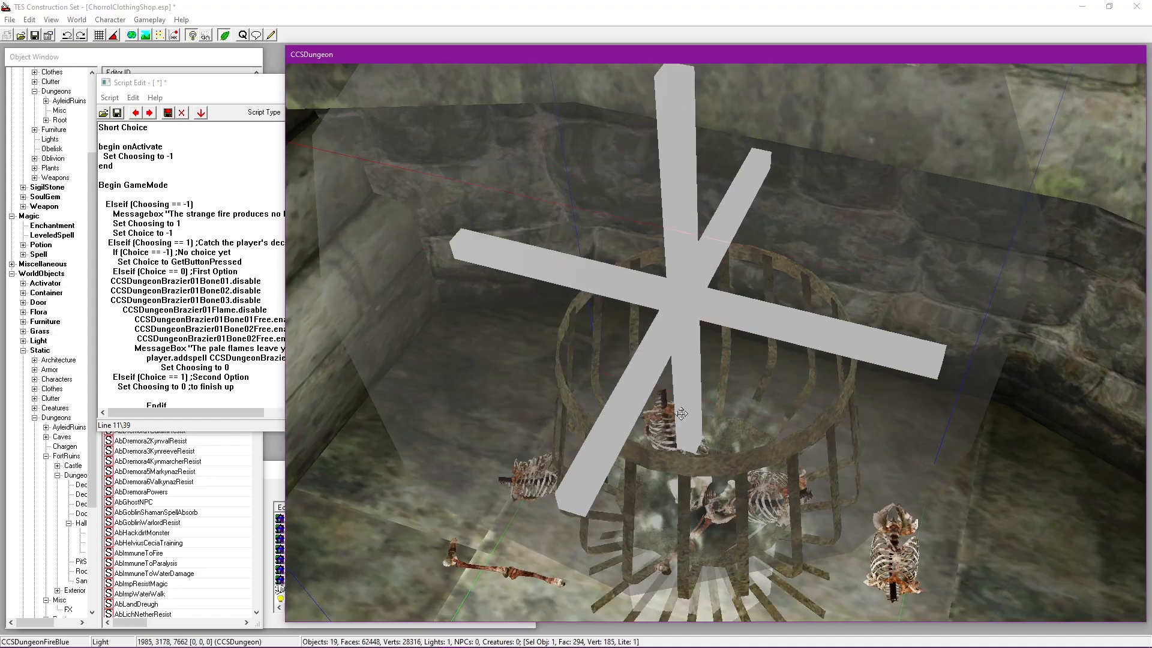
click(227, 126)
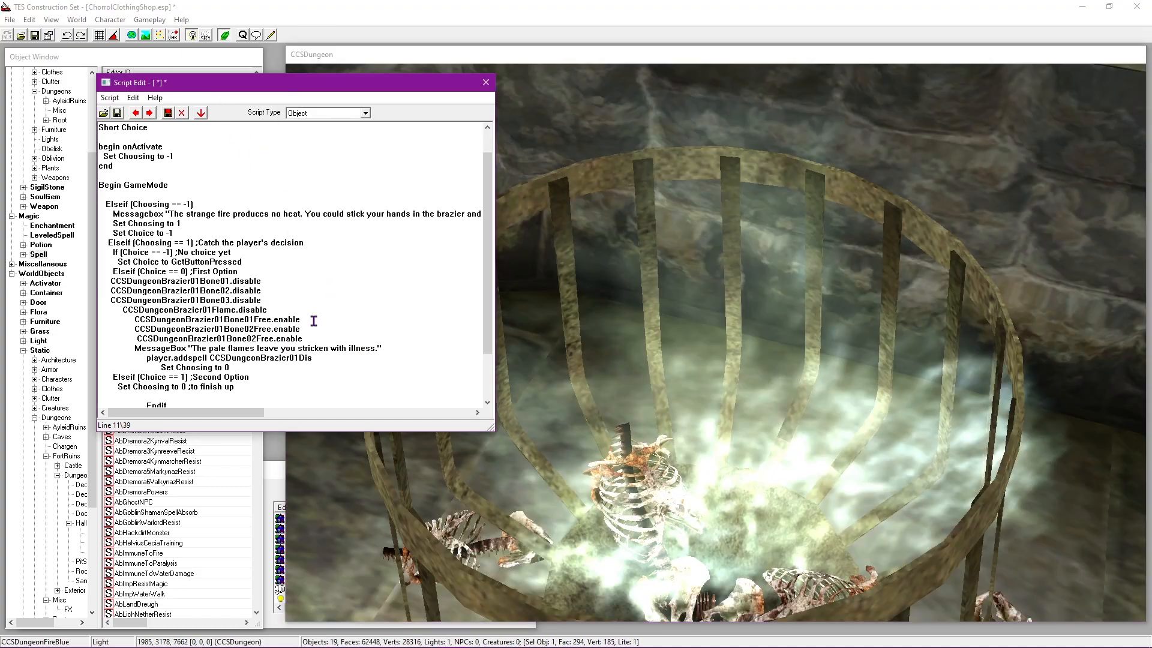
click(285, 310)
key(Return)
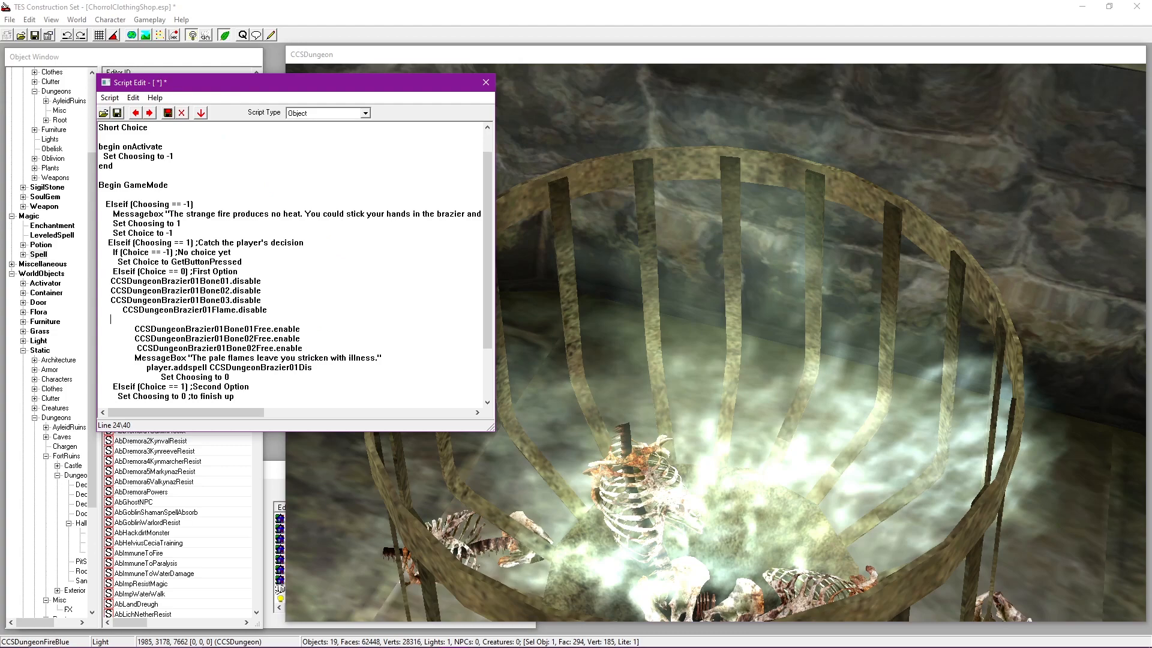
key(ctrl+v)
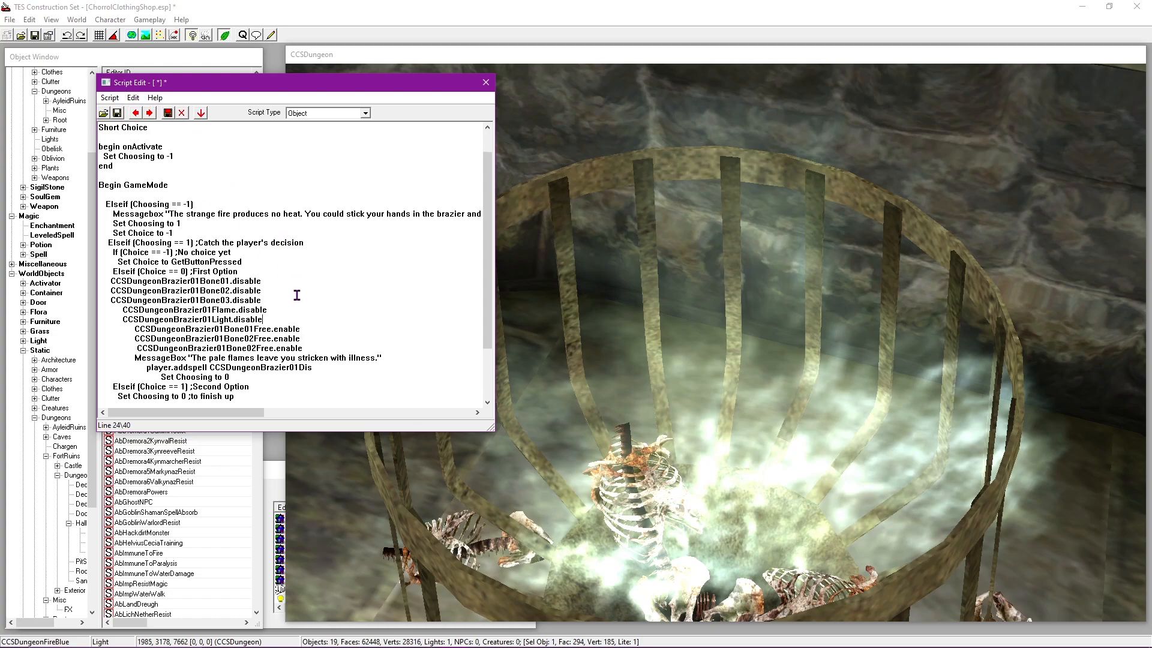
Step: Check the rest of the brazier script, close the script editor and save the plugin
scroll(296, 295, down, 1)
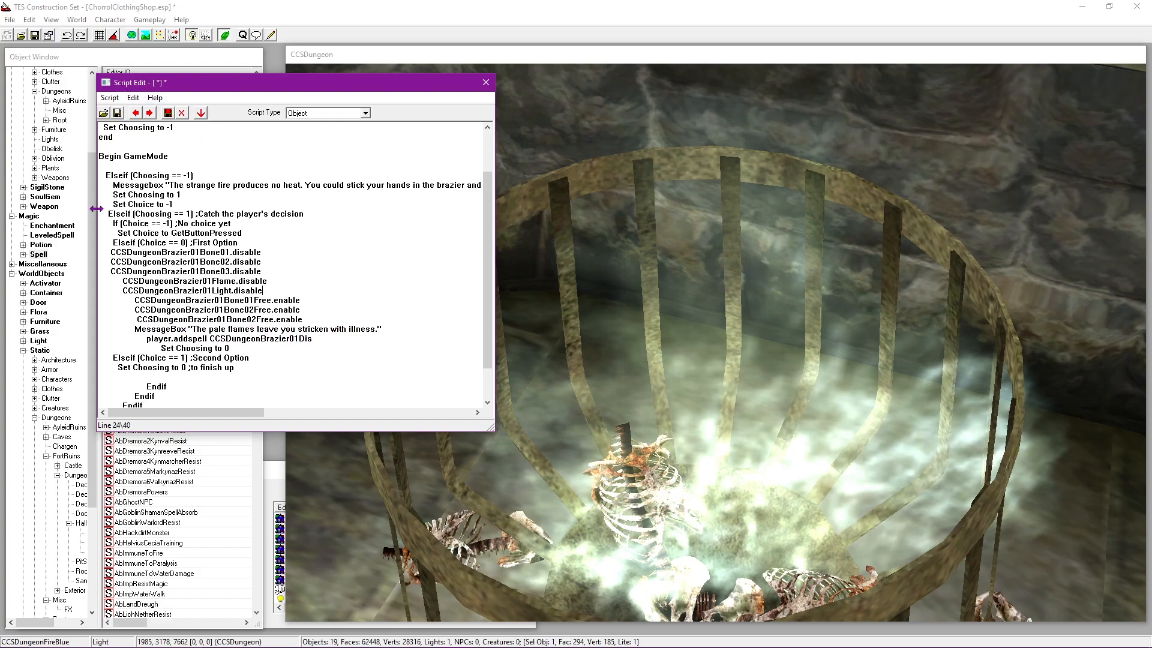
scroll(112, 178, down, 2)
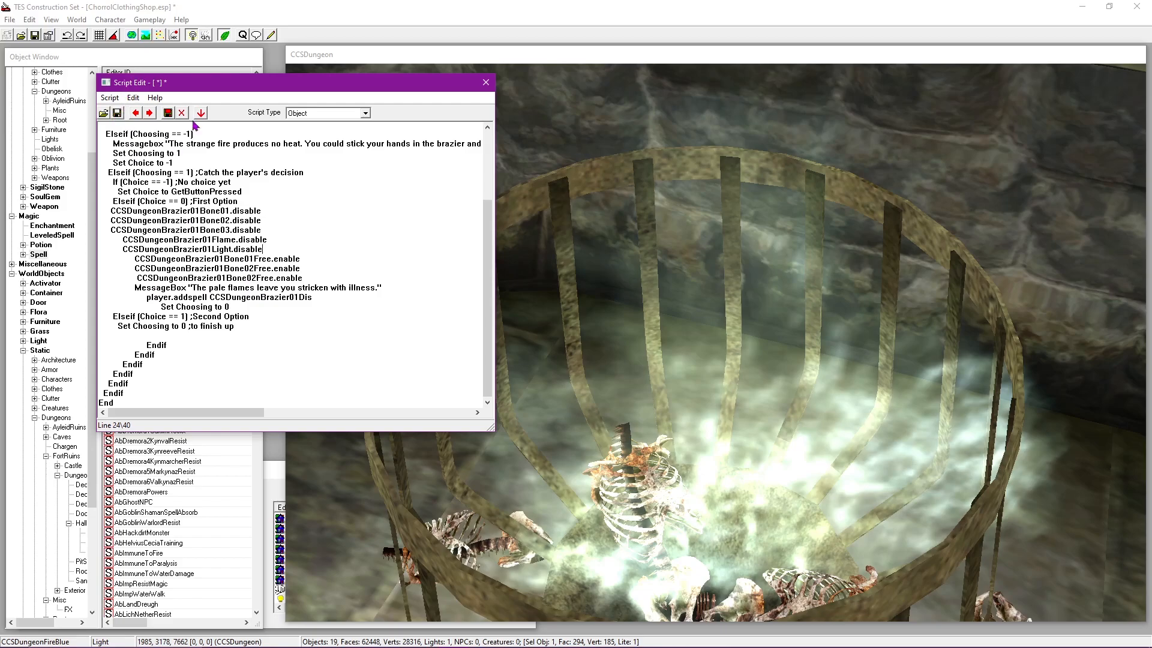
click(486, 82)
click(32, 39)
Step: Open the base activator of the brazier in the CCSDungeon cell for editing and close its reference settings
middle_drag(460, 310, 453, 267)
click(428, 254)
scroll(431, 255, down, 4)
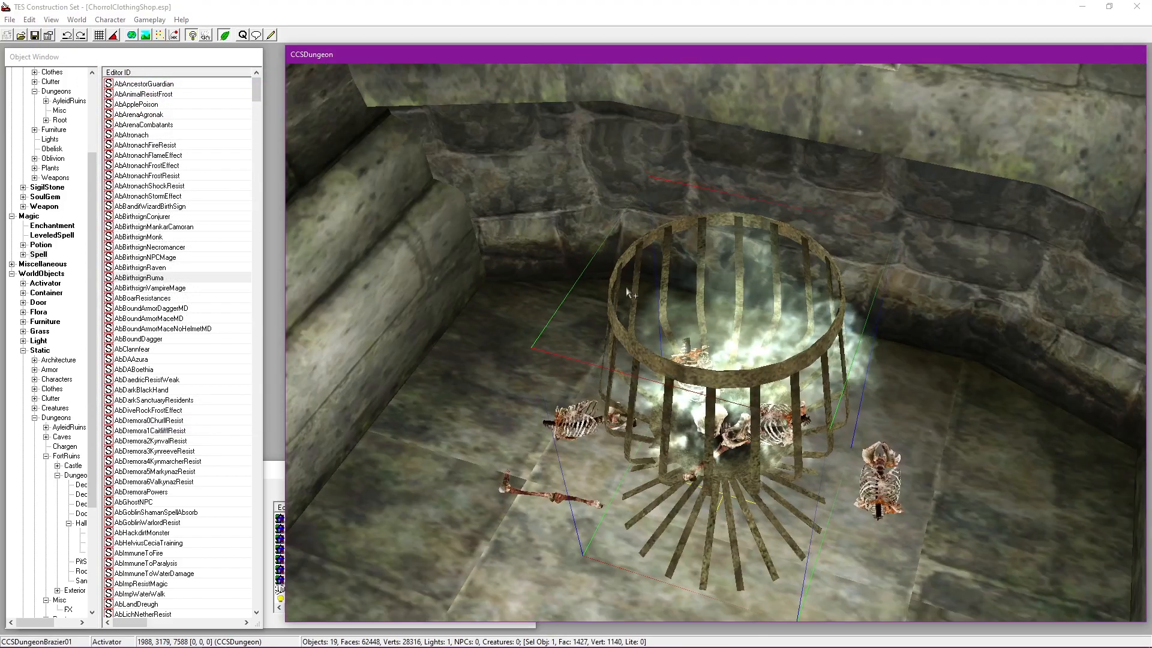
scroll(637, 311, up, 3)
double_click(508, 197)
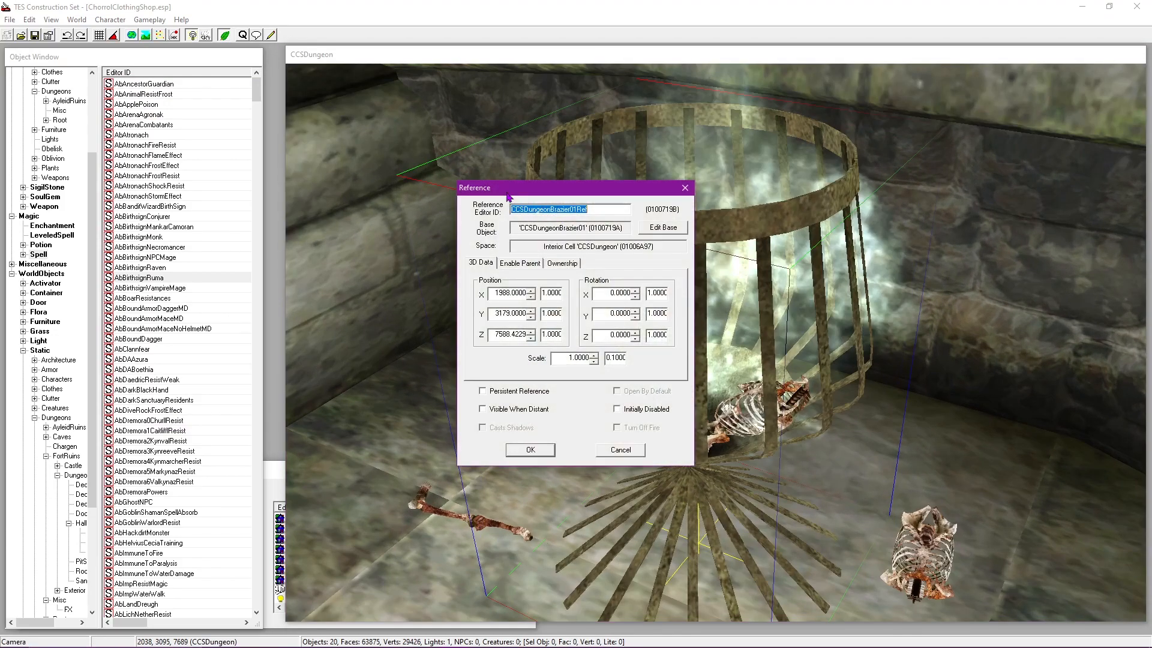
click(660, 233)
click(683, 199)
click(685, 188)
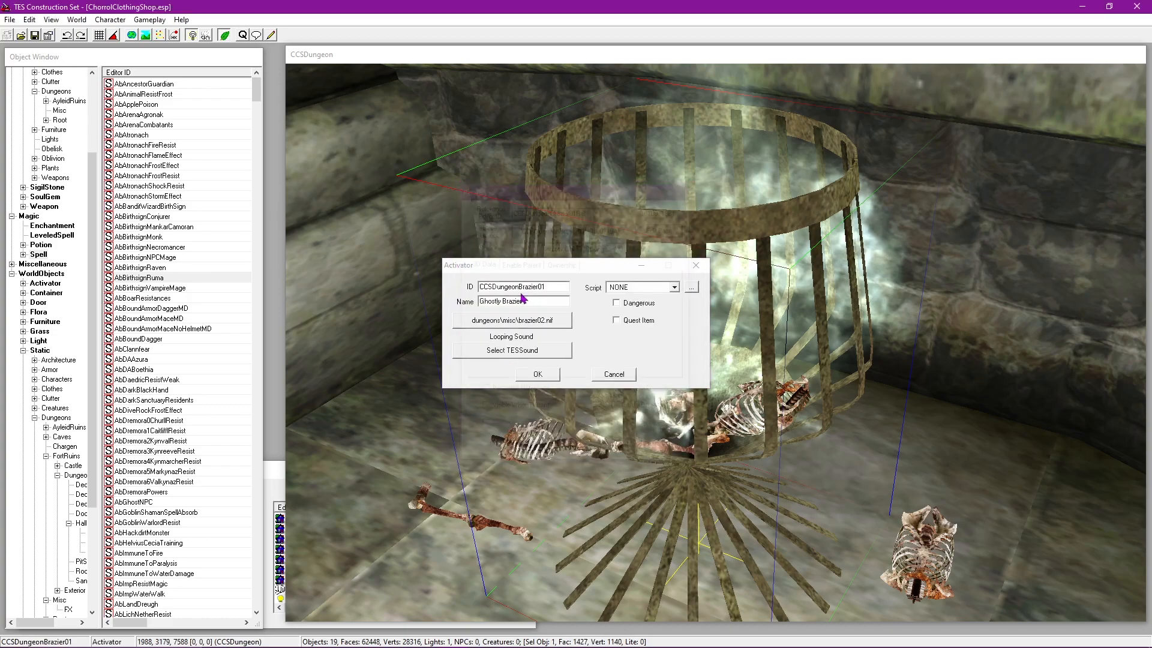
click(479, 269)
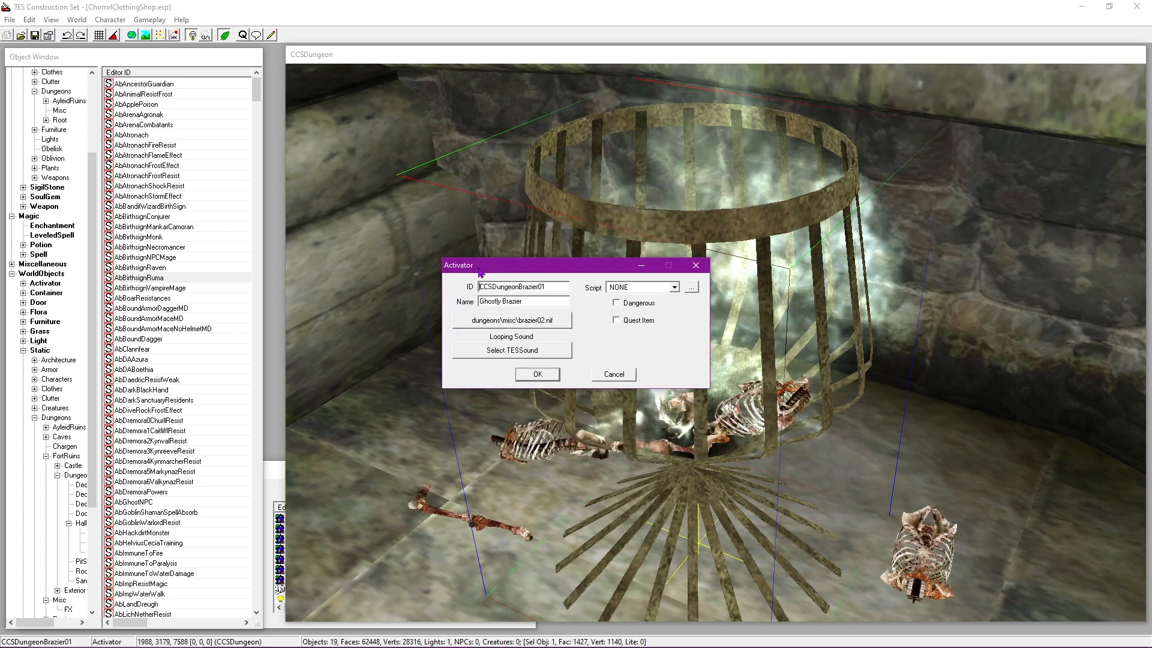
Step: Assign CCSDungeonBrazier01Script to the Ghostly Brazier activator and save the plugin
click(646, 290)
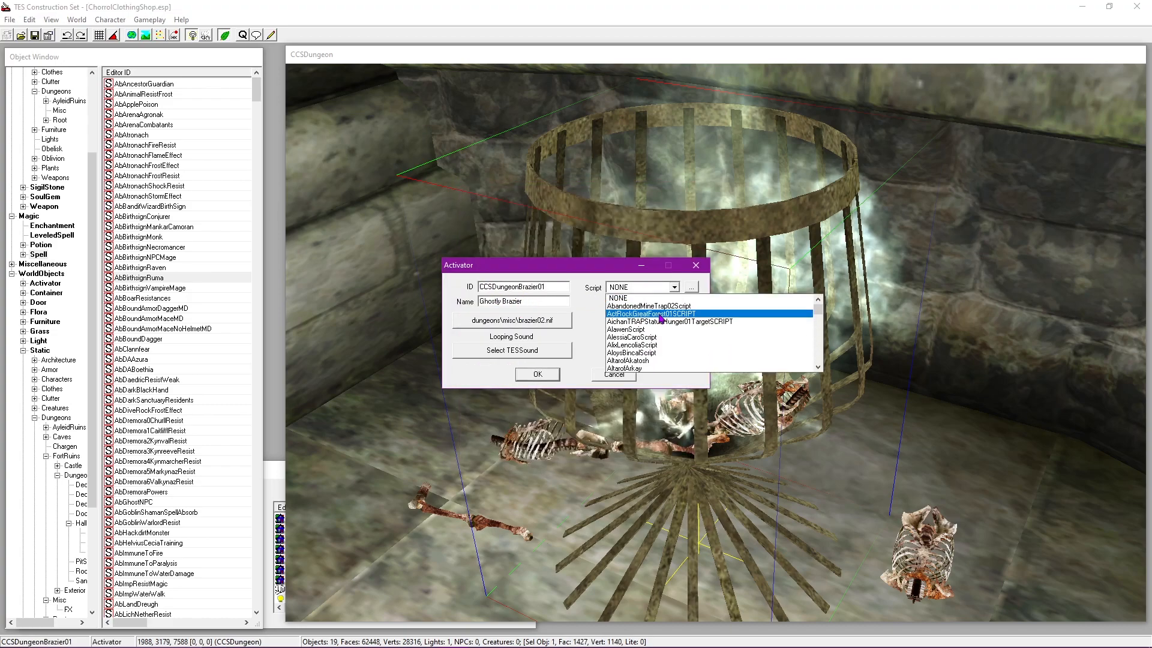
text(ccs)
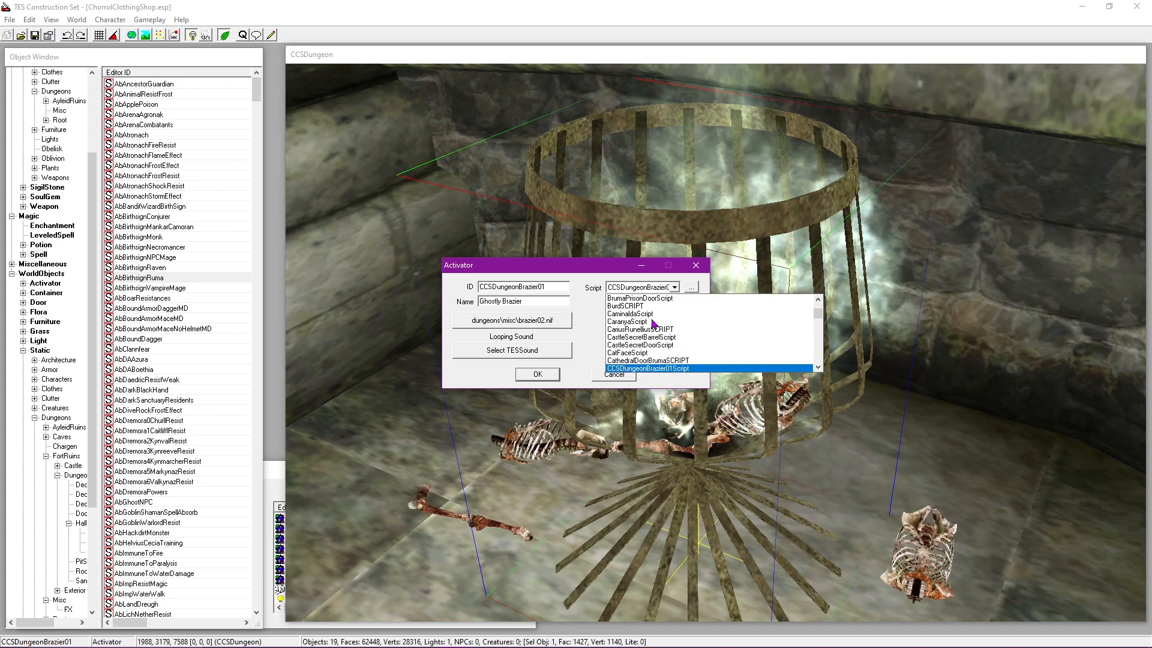
click(674, 369)
click(545, 377)
click(37, 36)
middle_drag(616, 346, 810, 298)
scroll(661, 358, down, 3)
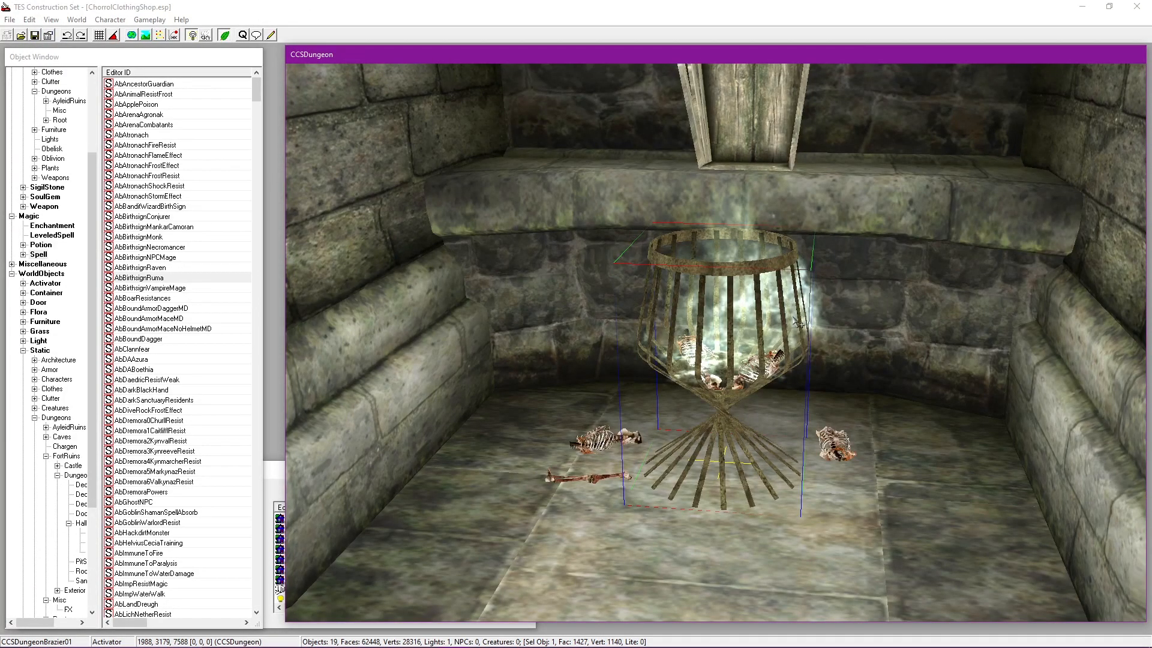
scroll(743, 405, down, 3)
shift+middle_drag(743, 405, 757, 369)
scroll(794, 344, down, 2)
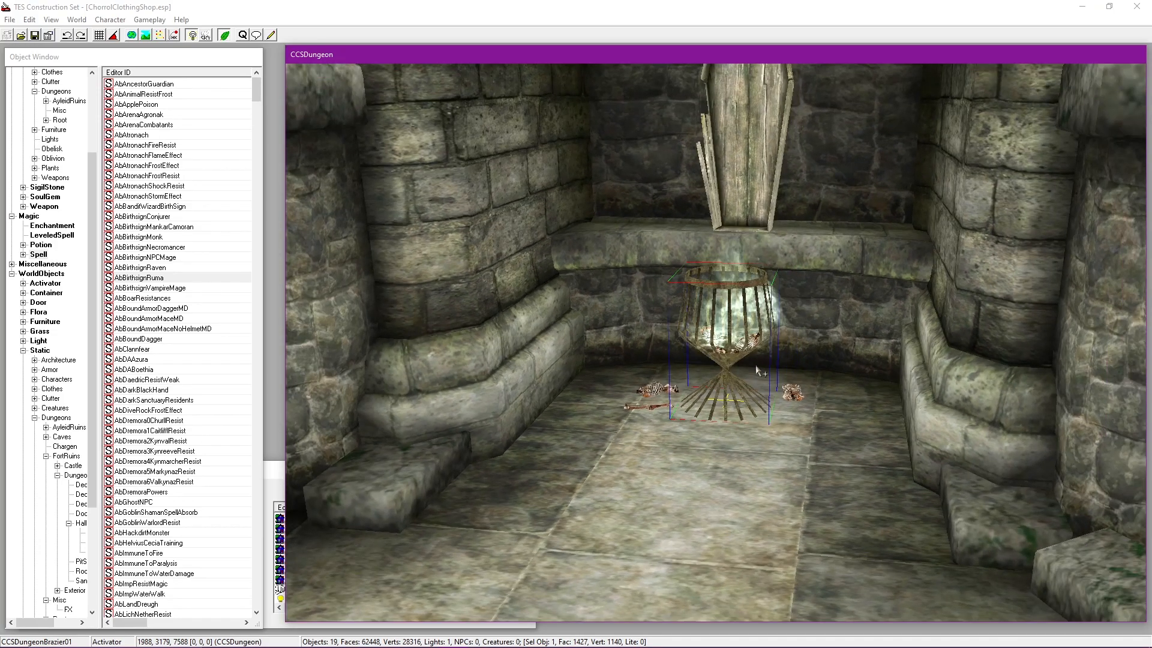
Step: Find and open the CCSDungeonBrazier01Dis spell and change its ID to CCSDungeonBrazier02Dis
click(189, 313)
text(ccs)
scroll(190, 414, down, 4)
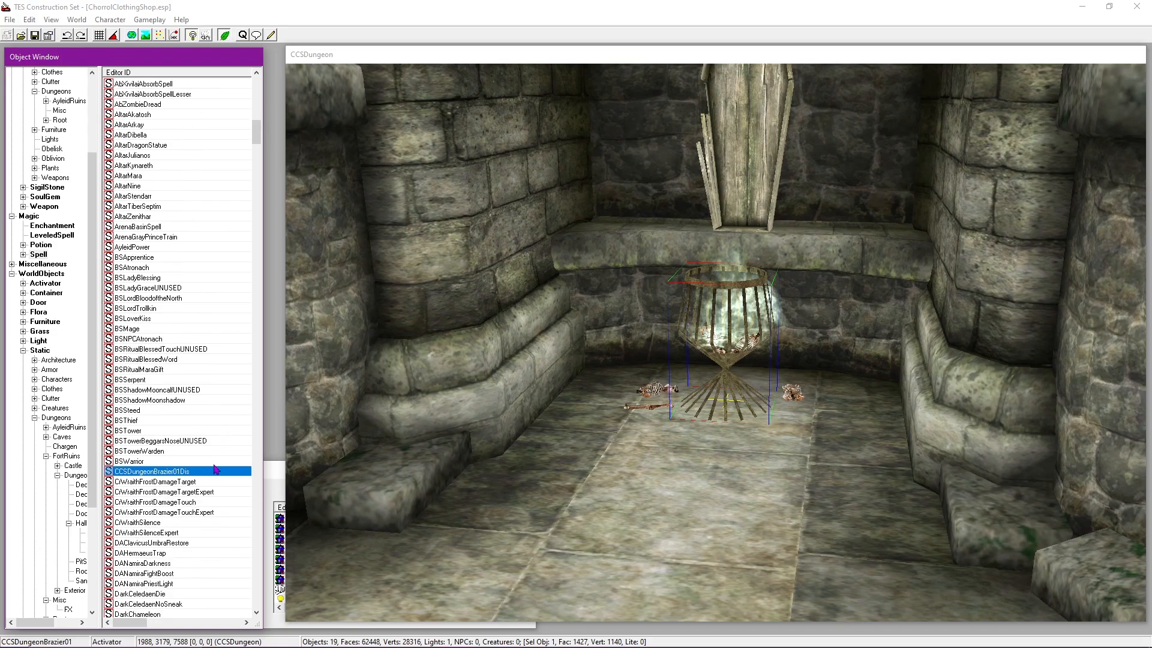
right_click(215, 470)
click(228, 484)
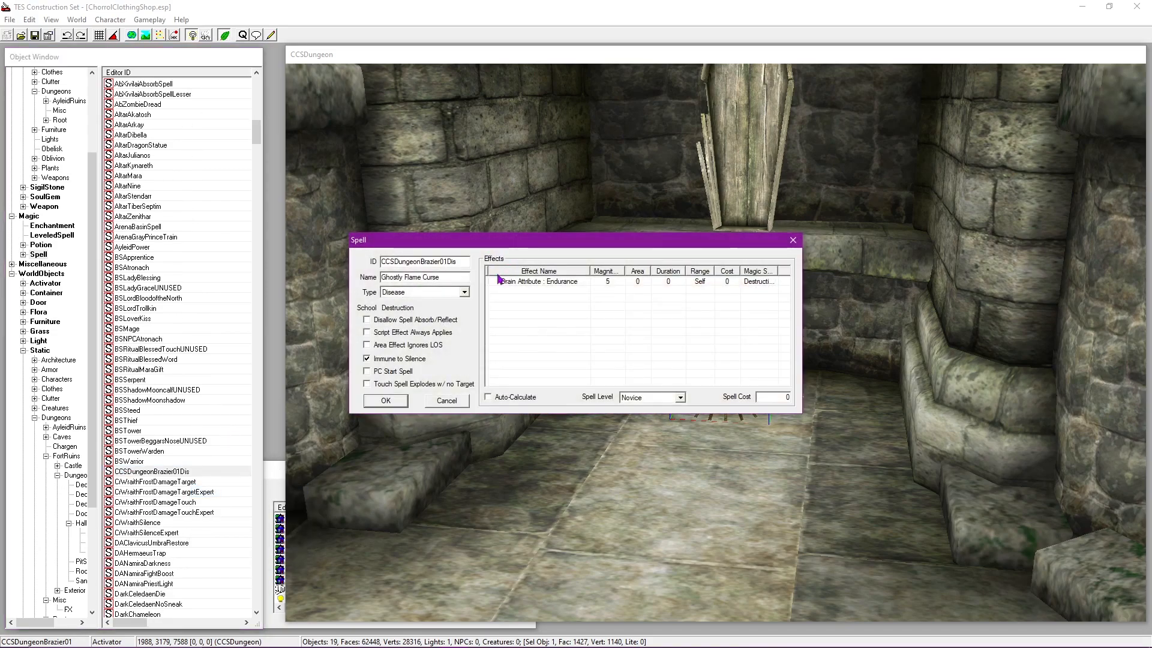
click(459, 262)
key(BackSpace)
Step: Set the spell's Drain Attribute effect to Strength and store it as a new form
double_click(535, 286)
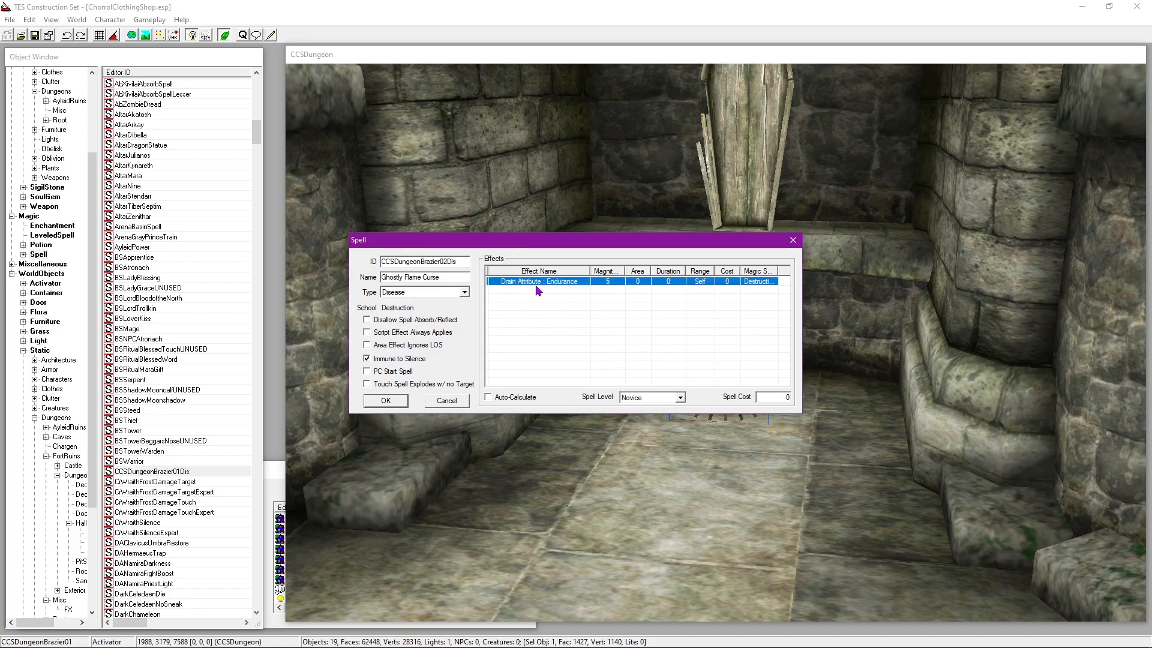
click(563, 318)
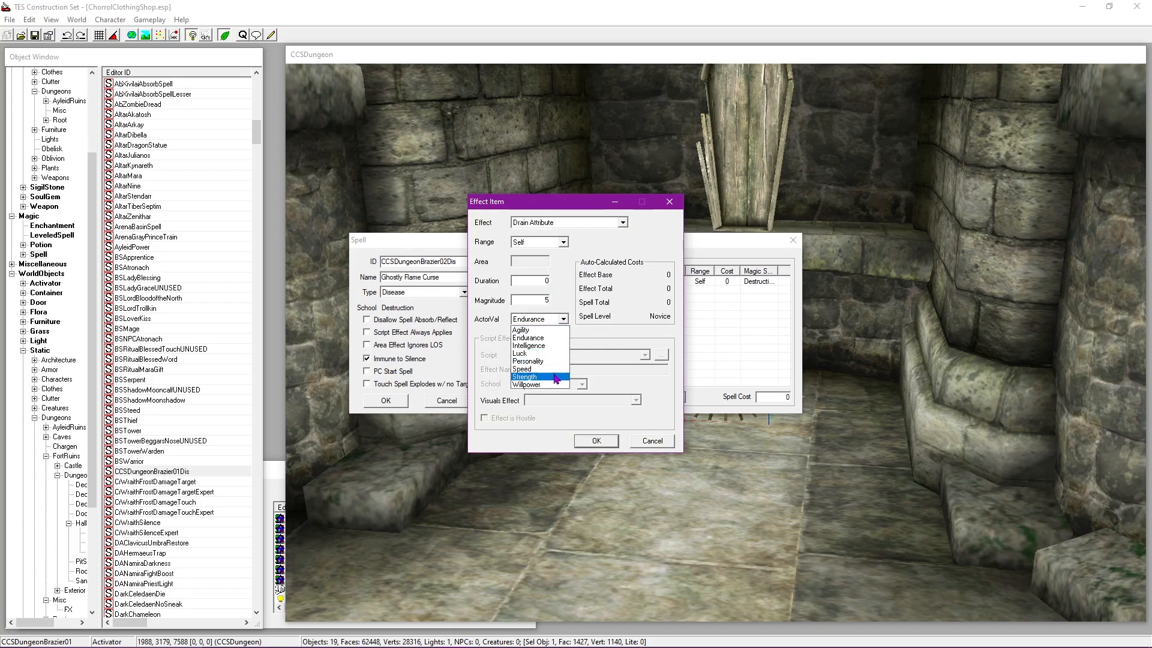
click(533, 377)
click(596, 440)
click(386, 400)
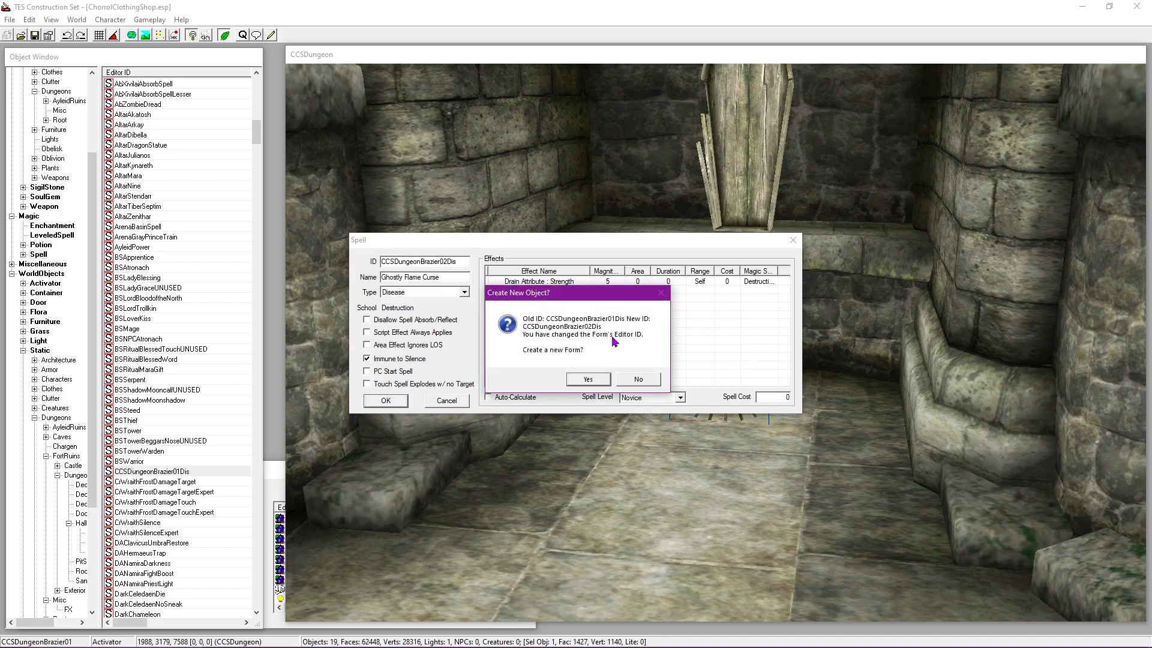
click(588, 380)
Step: Open the CCSDungeonBrazier02Dis spell and change its ID to CCSDungeonBrazier03Dis
double_click(180, 483)
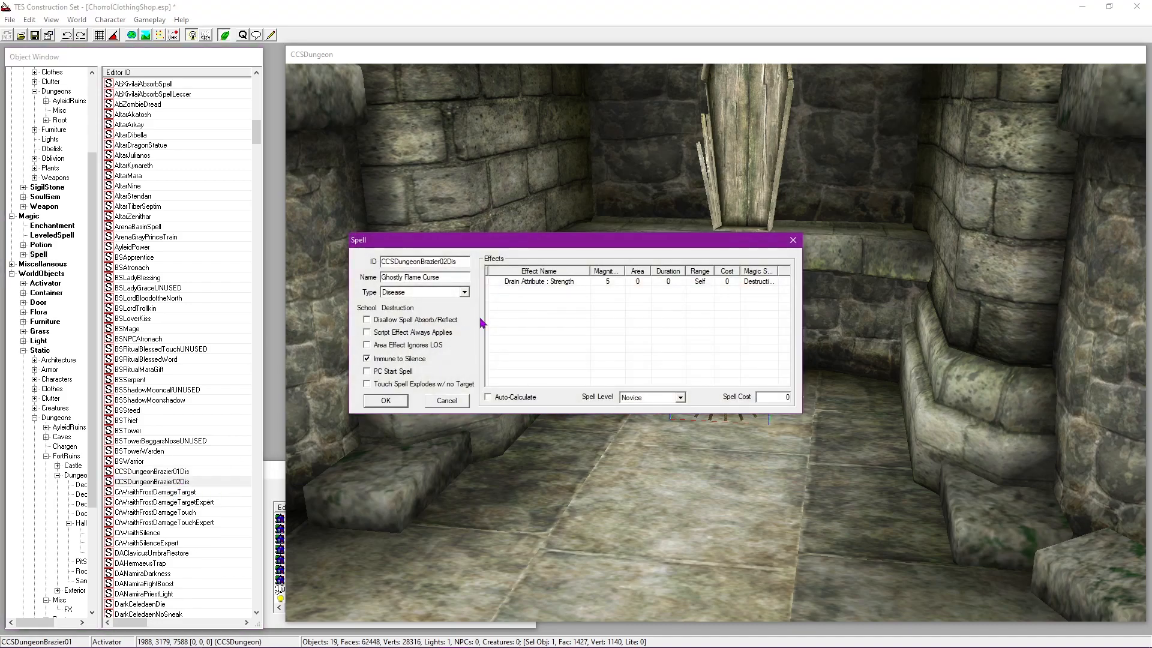
click(449, 262)
key(BackSpace)
Step: Set the effect's drained attribute to Speed, store the spell as a new form and save the plugin
double_click(528, 286)
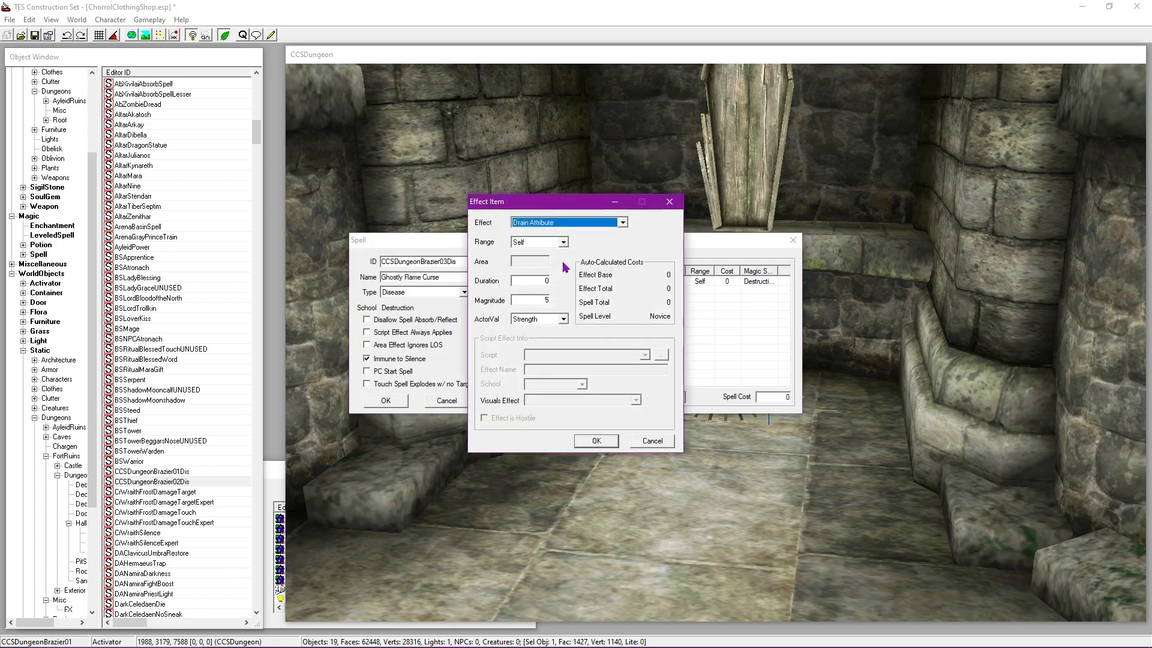
click(550, 223)
click(533, 233)
click(530, 321)
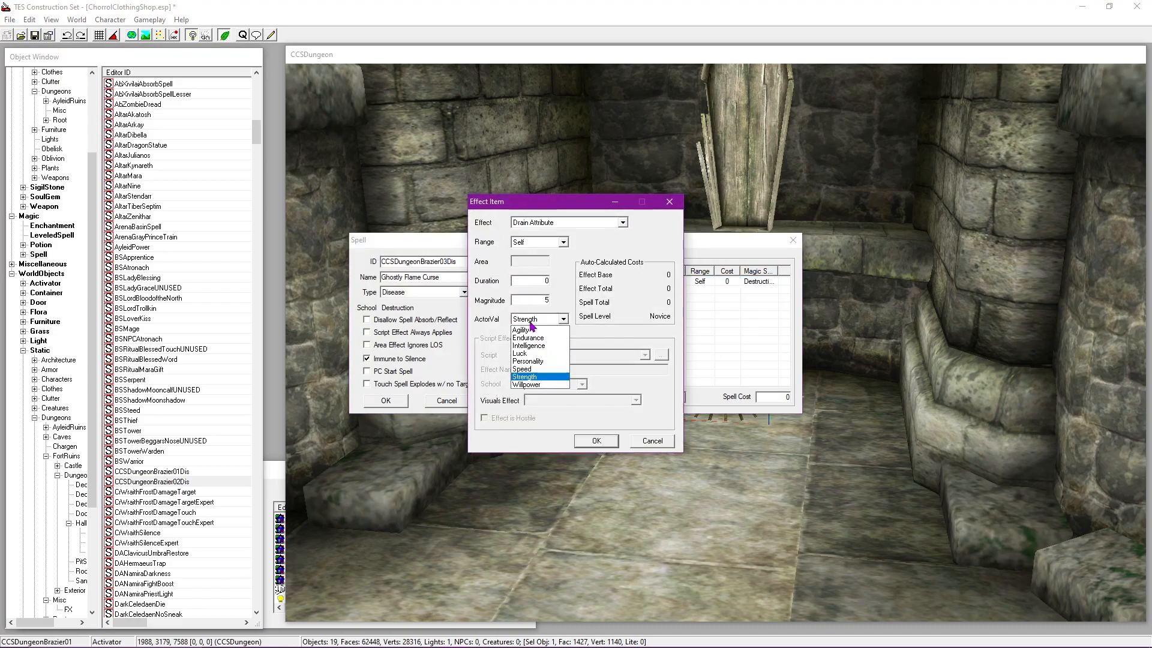
click(529, 368)
click(594, 441)
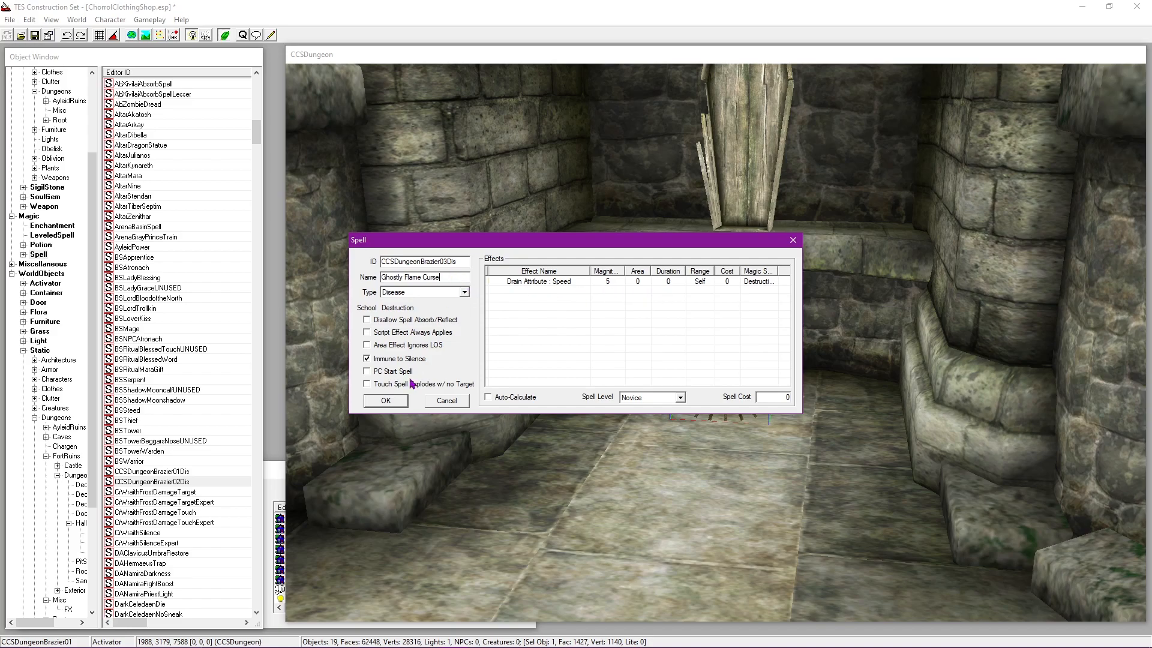
click(386, 400)
click(577, 385)
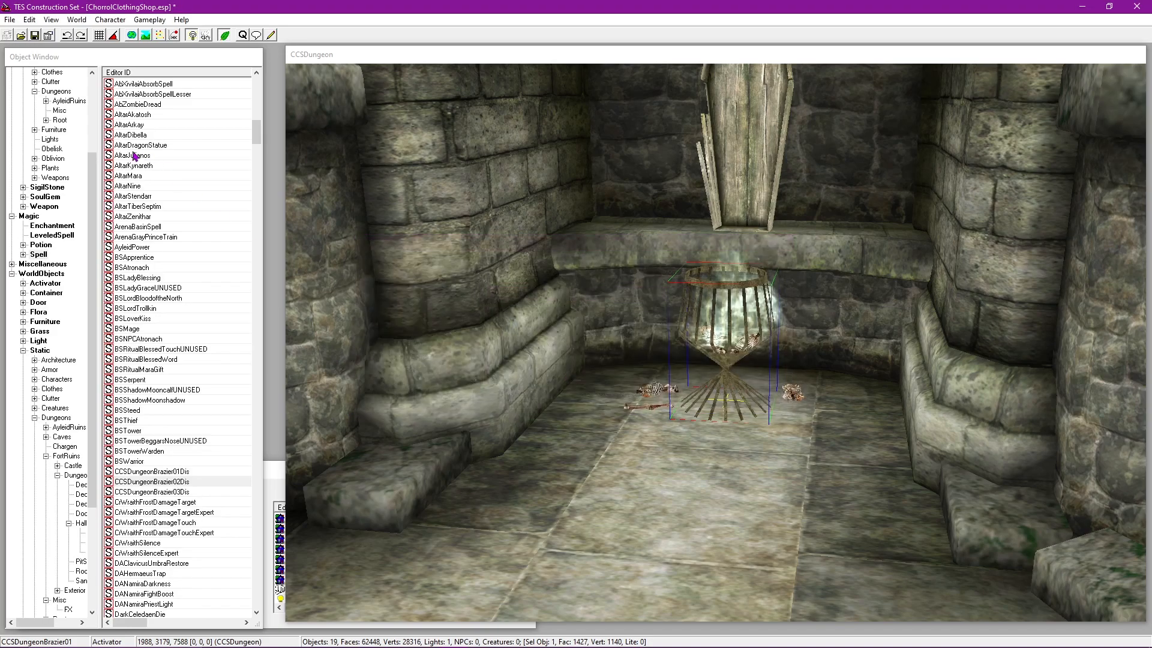
click(35, 35)
Step: Delete the selected object from the CCSDungeon cell and save the plugin
shift+middle_drag(687, 365, 788, 339)
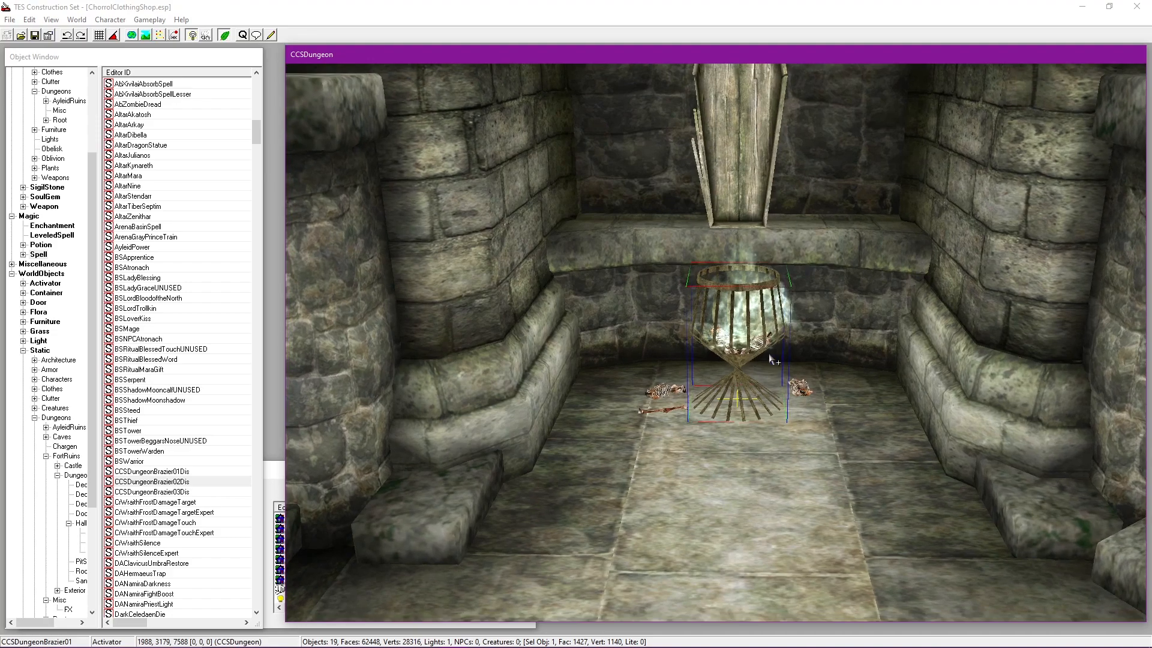
scroll(770, 358, down, 10)
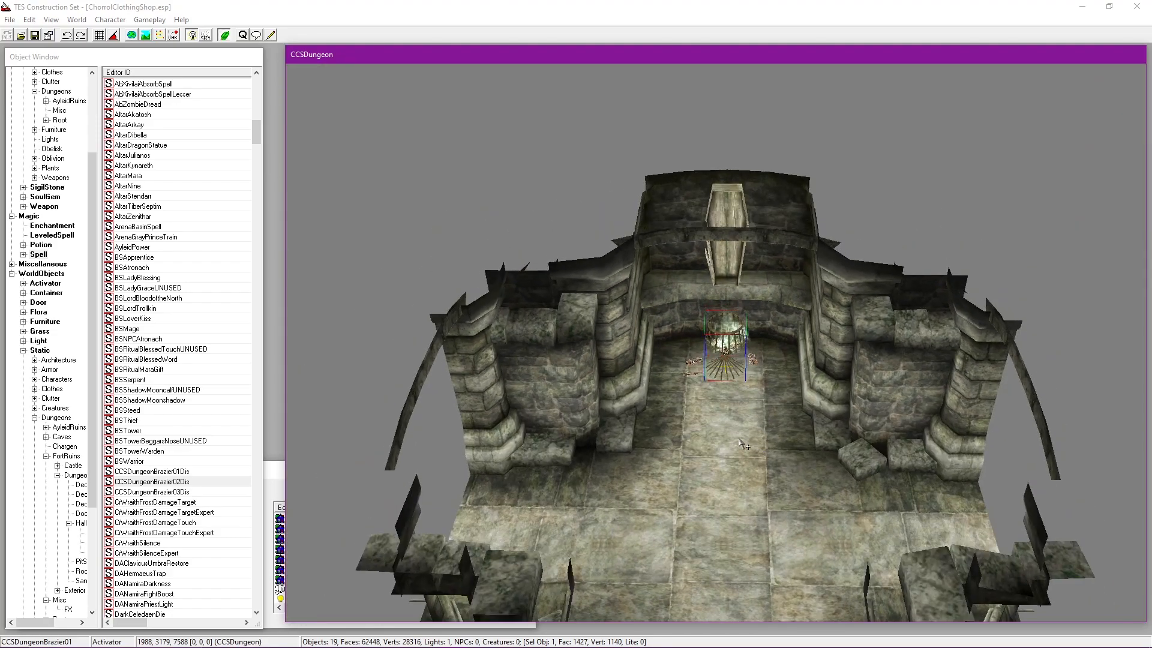
scroll(744, 444, down, 5)
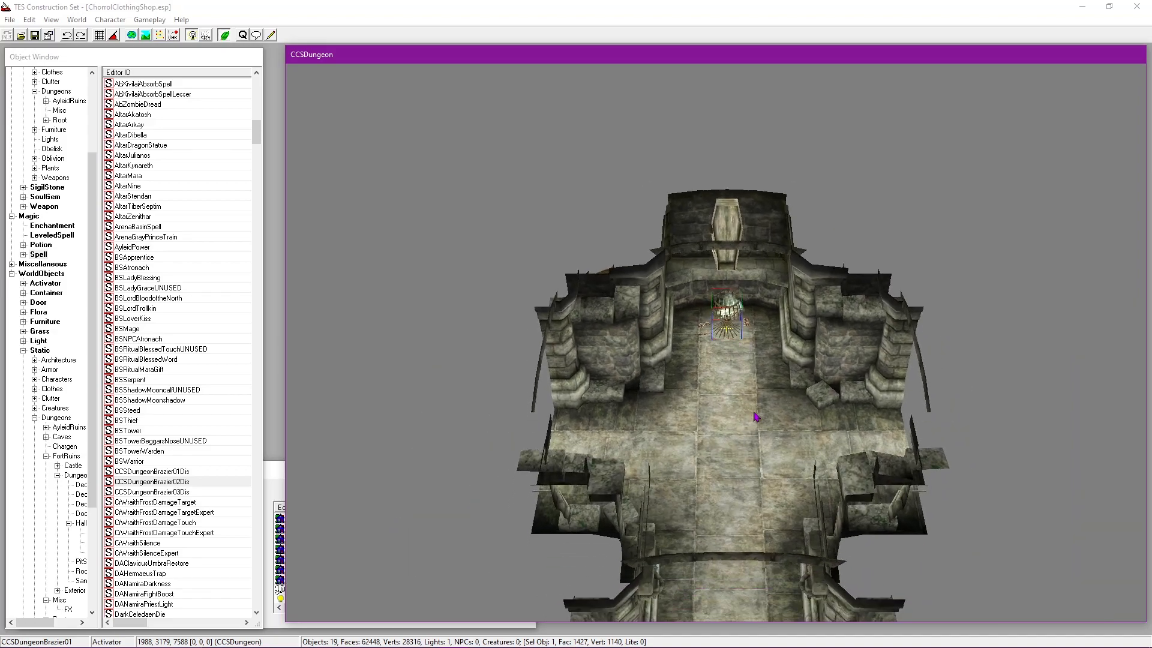
scroll(755, 417, down, 8)
shift+middle_drag(752, 538, 750, 553)
key(Delete)
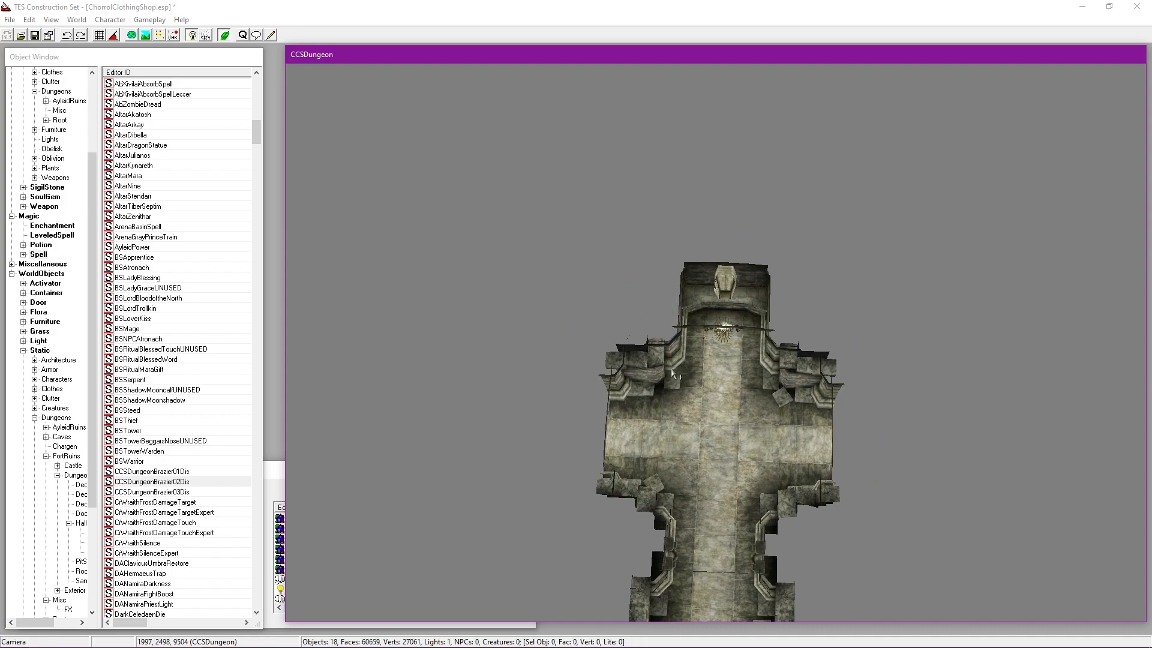
click(35, 36)
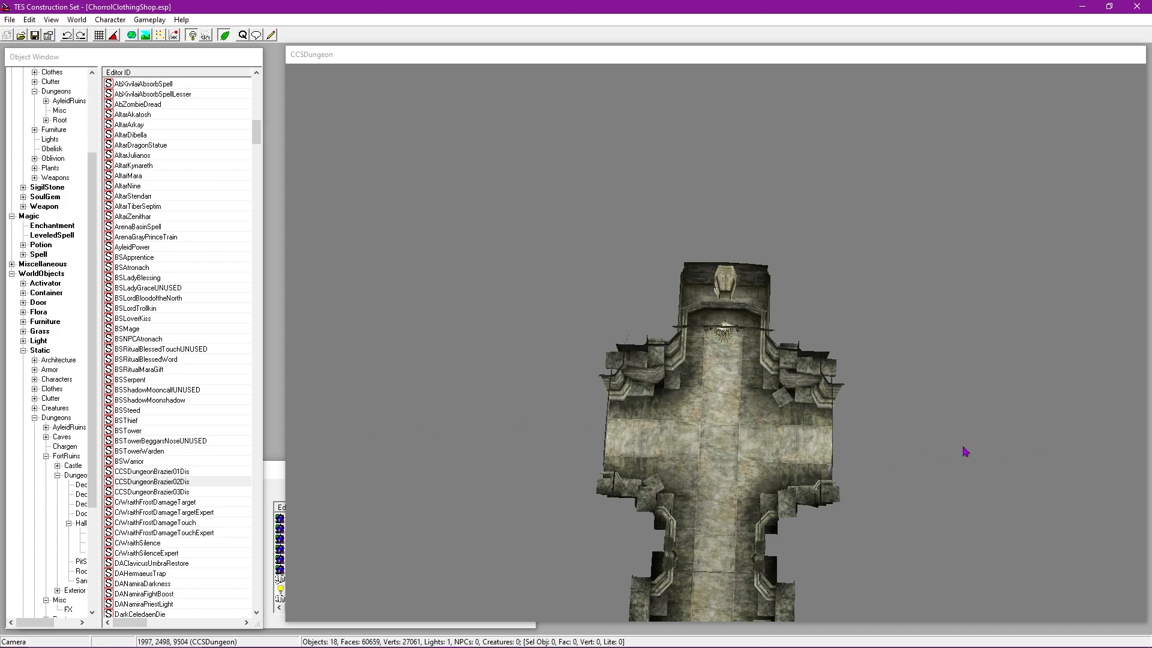
Step: Select the RFN4Way01 junction piece and examine the dungeon layout around its open side passages
middle_drag(592, 404, 724, 358)
click(797, 376)
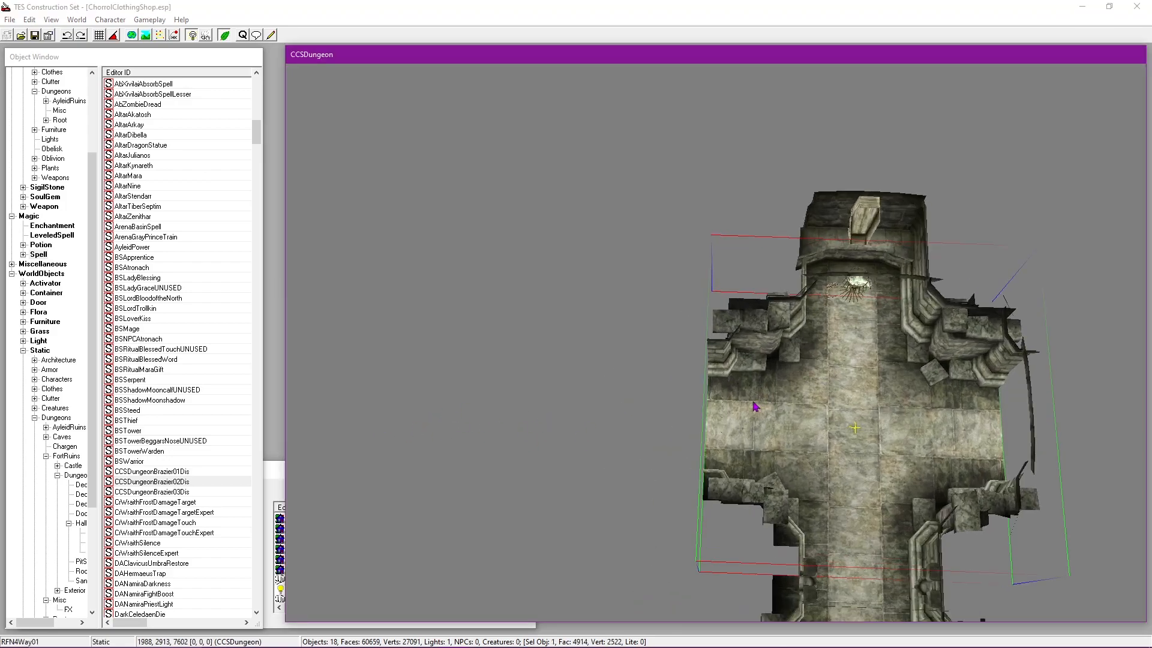
scroll(780, 382, up, 5)
scroll(769, 386, down, 6)
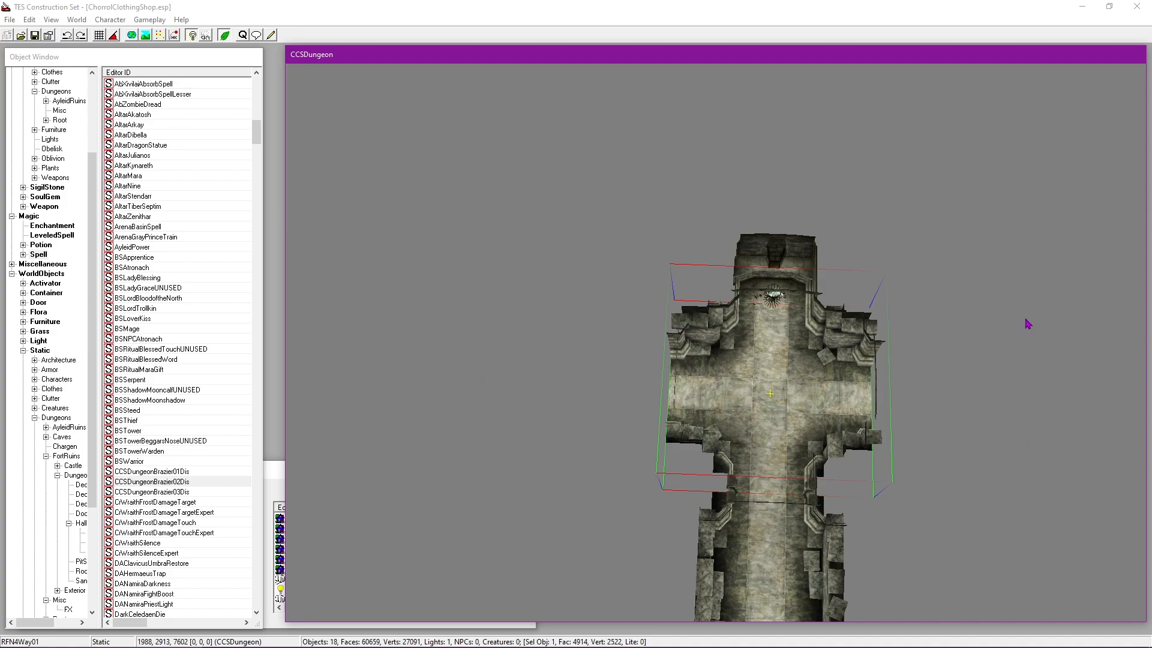
middle_drag(1003, 198, 976, 459)
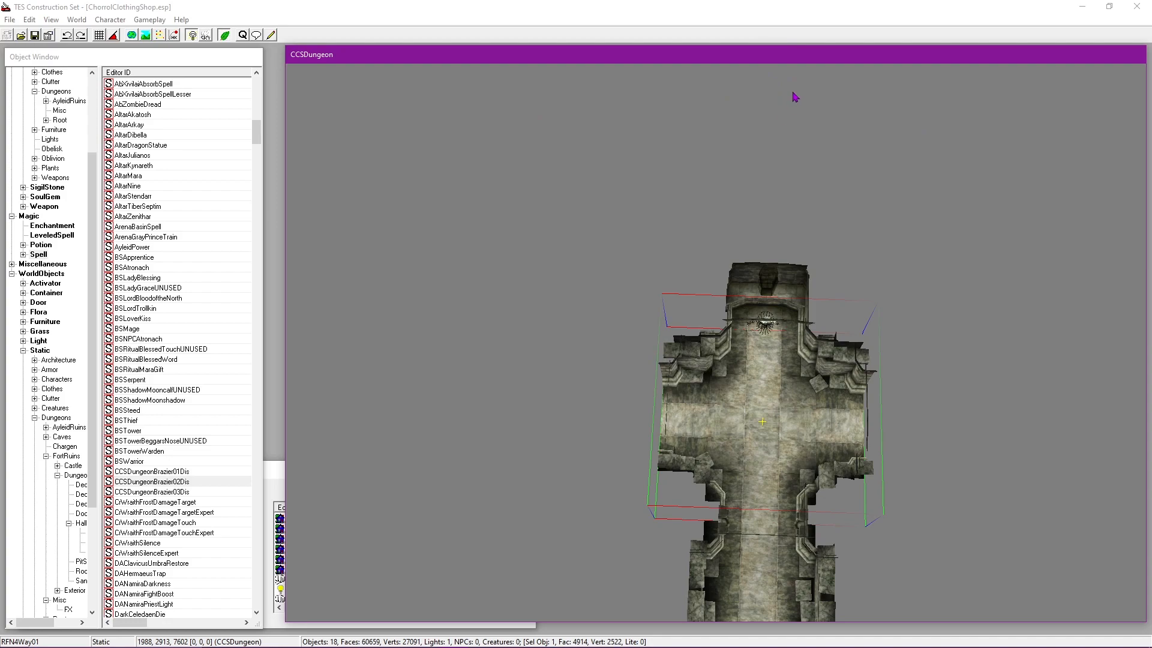
scroll(755, 414, up, 5)
scroll(800, 427, up, 1)
shift+middle_drag(800, 427, 844, 405)
shift+middle_drag(728, 387, 691, 412)
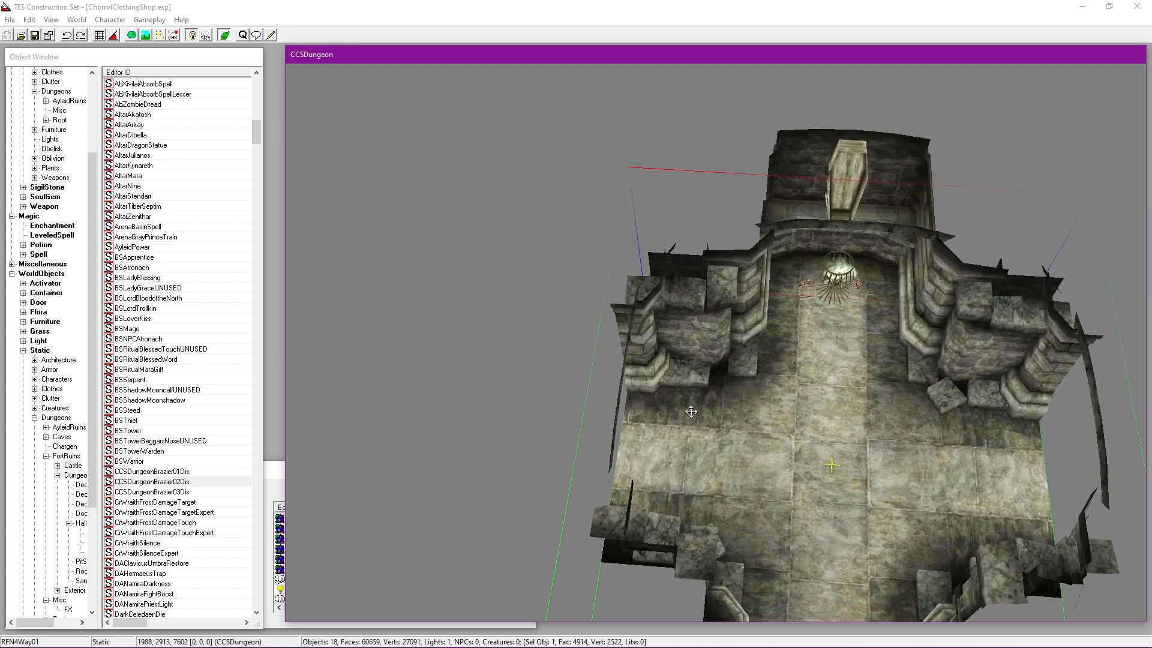
Step: Set the Z position of the RFN3WayROOMendcap02 piece to 7602 so it sits level with the room floor
scroll(691, 411, up, 4)
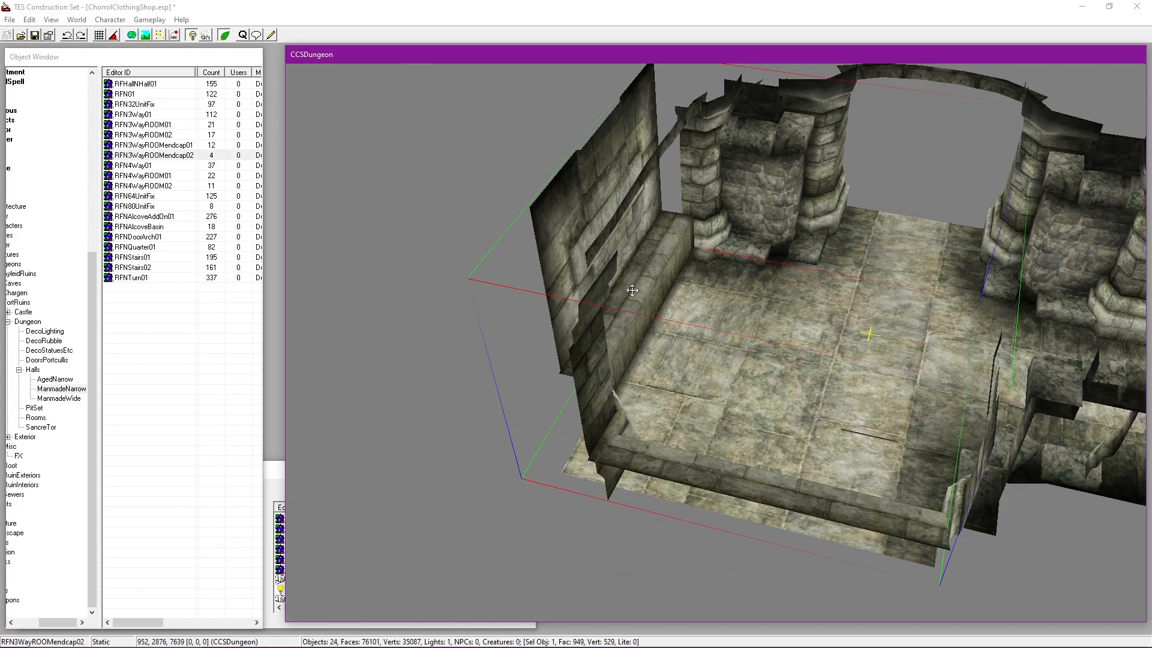
double_click(624, 308)
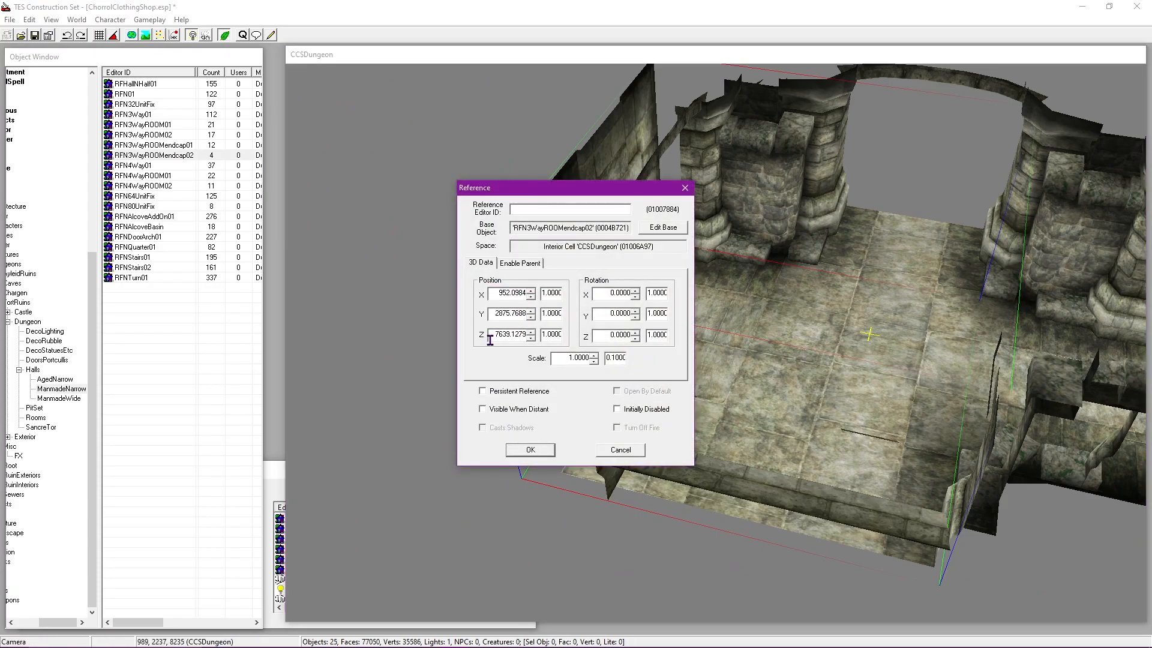
drag(489, 334, 531, 337)
key(ctrl+v)
click(523, 450)
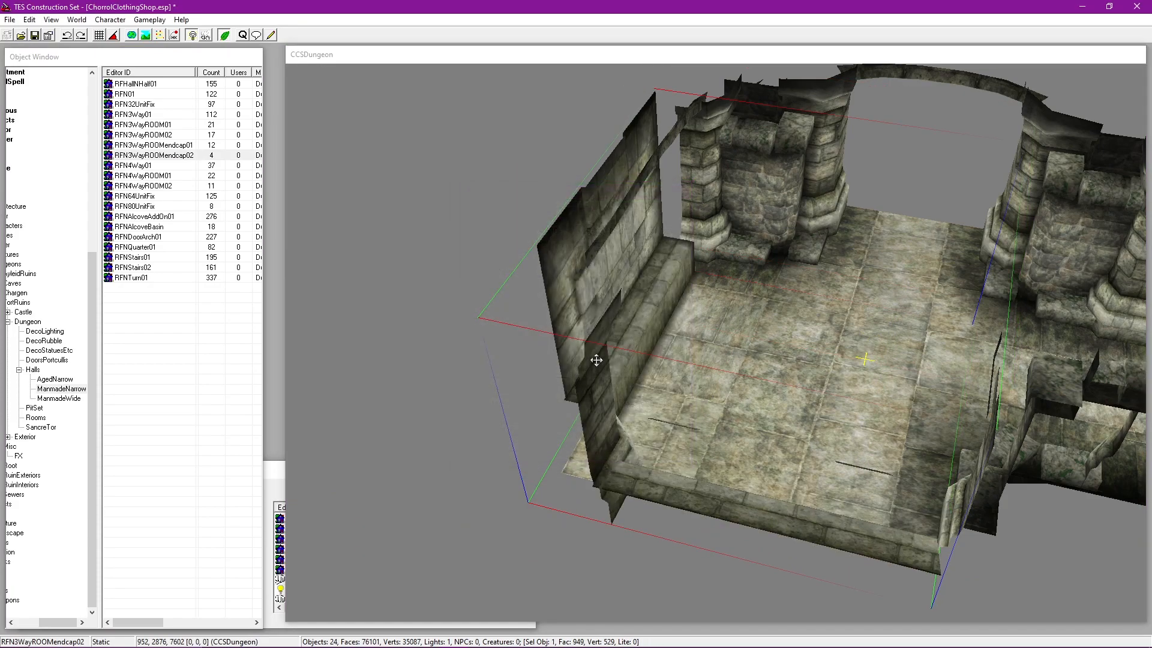
Step: Nudge the RFN3WayROOMendcap02 piece toward the open side of the room and inspect the fit along the wall
drag(607, 327, 581, 320)
scroll(582, 325, up, 10)
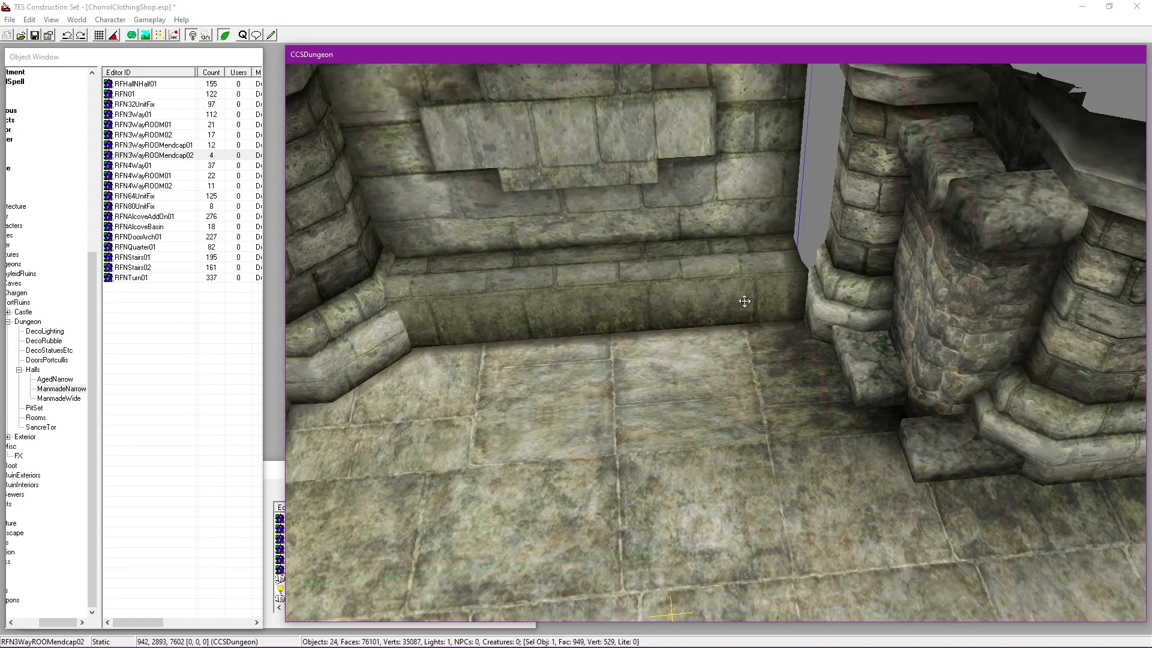
scroll(745, 301, up, 3)
shift+middle_drag(771, 315, 692, 398)
scroll(687, 411, down, 8)
scroll(692, 399, up, 3)
Step: Set the RFN3WayROOMendcap02 piece's X position to 964, copied from the adjoining RFN4WayROOM01 piece
double_click(700, 395)
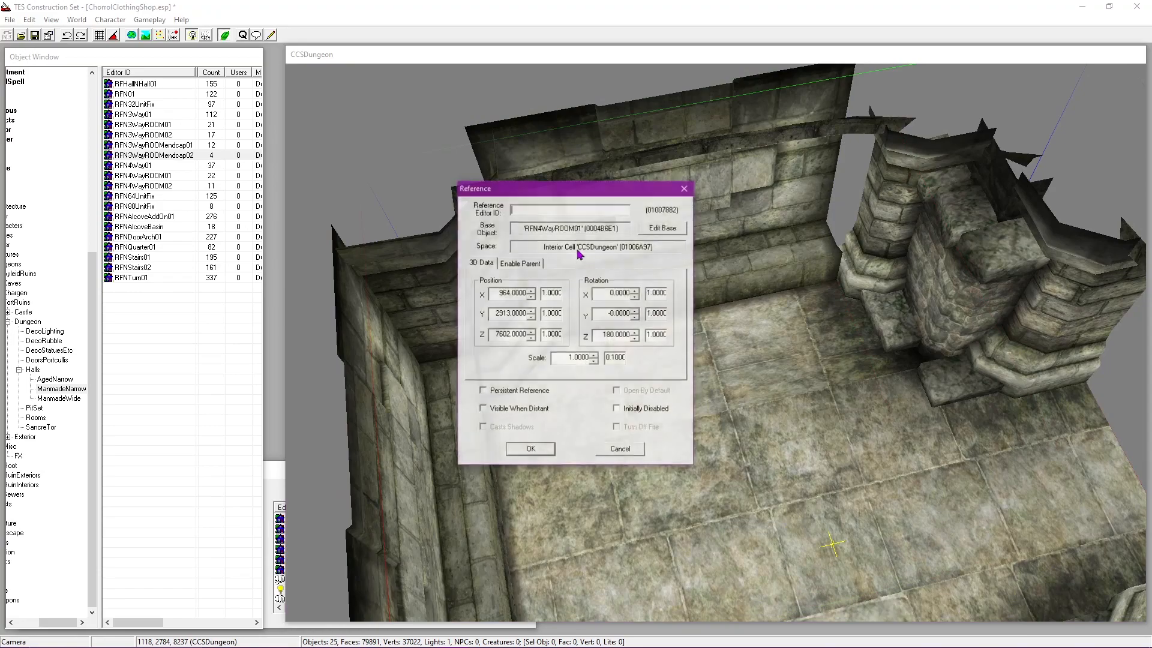
drag(579, 196, 204, 89)
click(498, 187)
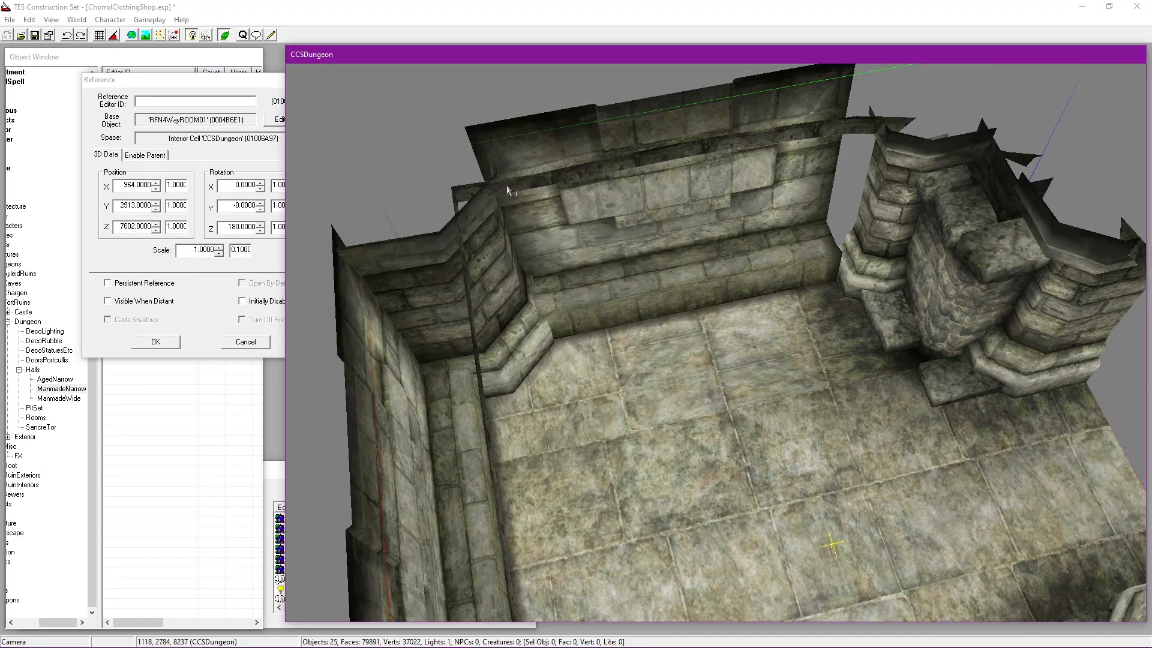
double_click(558, 200)
drag(604, 198, 327, 330)
drag(122, 185, 161, 187)
key(ctrl+c)
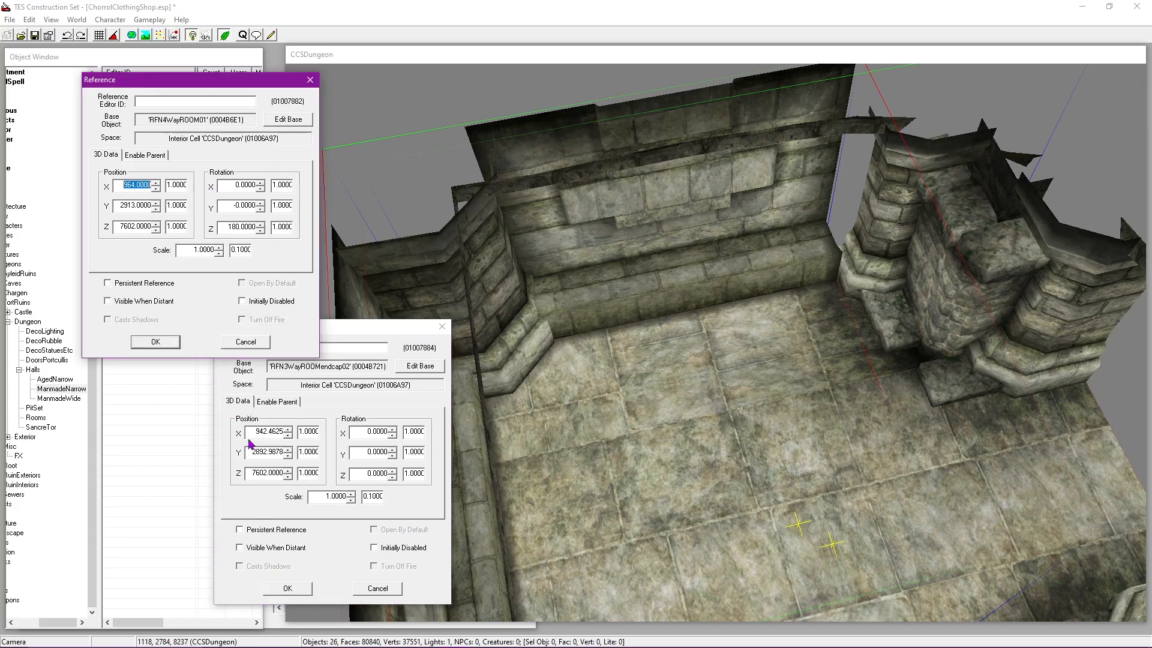
drag(252, 428, 345, 429)
key(ctrl+v)
Step: Match the end cap's Y position to RFN4WayROOM01 at 2913, accept both references and save the plugin
drag(120, 208, 159, 210)
key(ctrl+c)
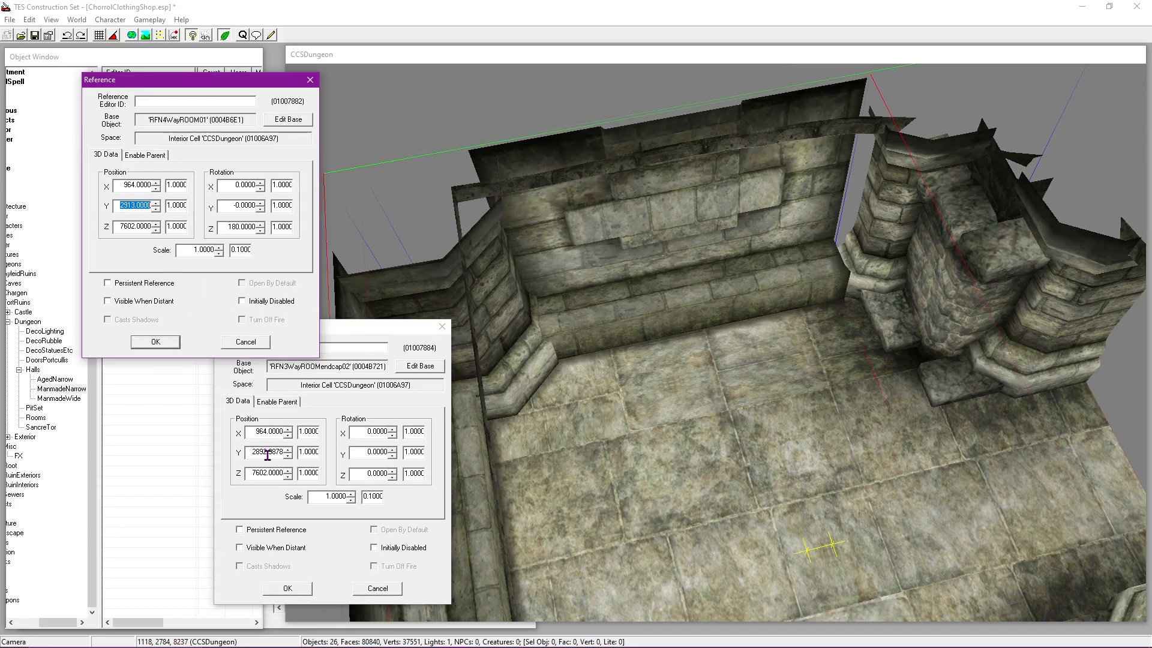
click(245, 452)
drag(246, 453, 283, 451)
key(ctrl+v)
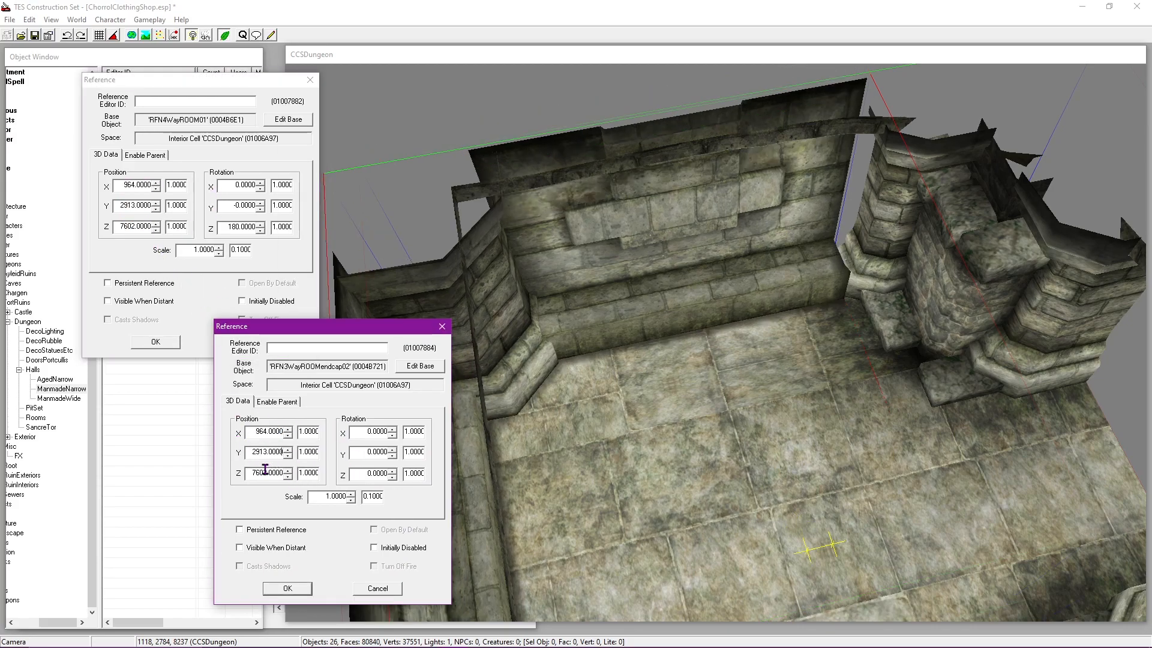
click(267, 472)
click(287, 588)
click(155, 342)
click(35, 34)
Step: Place an RFN3WayROOMendcap01 piece beside the room's opposite open side and set its Z position to 7602
shift+middle_drag(690, 252, 801, 278)
click(726, 336)
scroll(696, 372, up, 5)
shift+middle_drag(681, 408, 606, 354)
drag(191, 146, 875, 264)
double_click(671, 343)
click(641, 450)
drag(1109, 191, 958, 219)
double_click(959, 219)
text(7602)
key(Return)
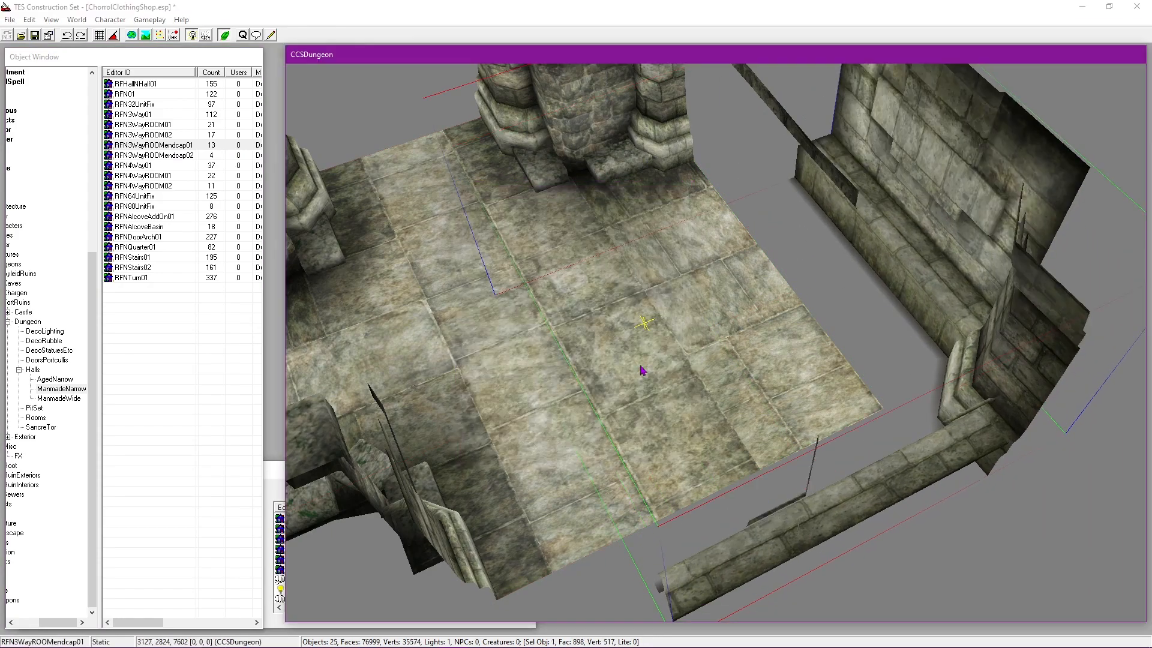
Step: Set the RFN3WayROOMendcap01 piece's X position to 3012, copied from the adjoining RFN4WayROOM02 piece
shift+middle_drag(581, 356, 704, 360)
double_click(705, 360)
drag(607, 190, 219, 40)
double_click(740, 171)
drag(540, 188, 233, 303)
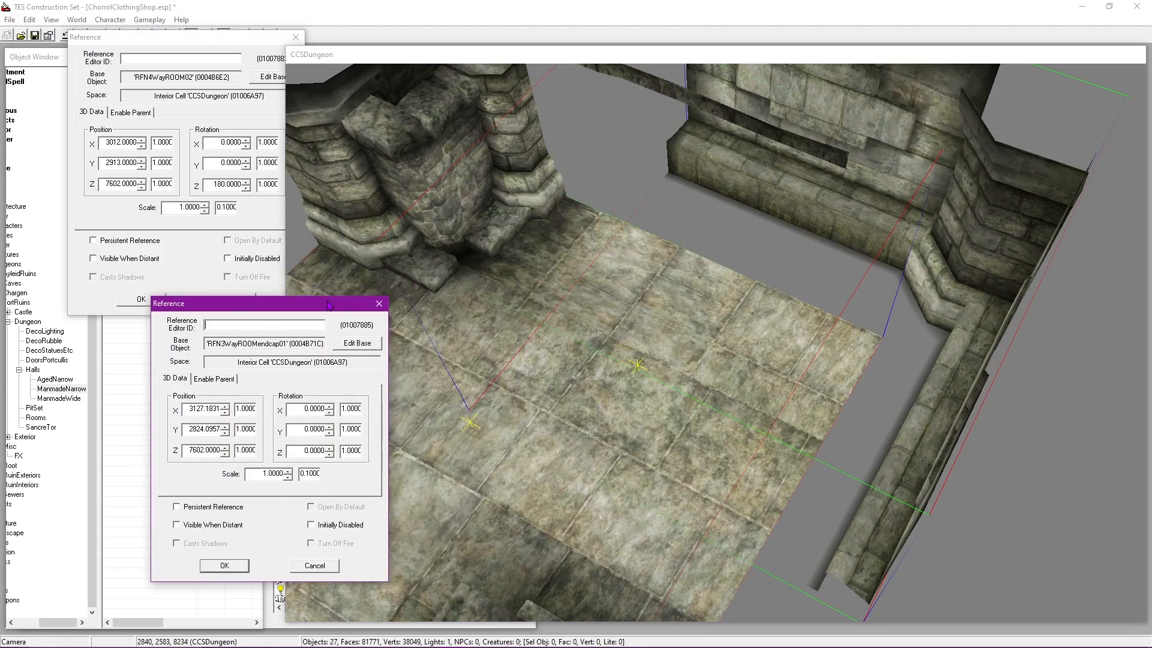
click(190, 168)
key(ctrl+c)
double_click(188, 410)
key(ctrl+v)
Step: Match the RFN3WayROOMendcap01 piece's Y position to RFN4WayROOM02 at 2913, accept both references and save the plugin
double_click(107, 162)
key(ctrl+c)
double_click(195, 429)
key(ctrl+v)
key(Return)
click(144, 300)
click(34, 36)
Step: Examine the finished room up to the brazier alcove, select the CoffinOpen02 coffin above it and save the plugin
shift+middle_drag(455, 434, 1033, 256)
scroll(714, 324, up, 5)
mouse_move(774, 321)
middle_down()
mouse_move(867, 333)
mouse_move(831, 355)
mouse_move(792, 345)
mouse_move(798, 377)
mouse_move(786, 360)
middle_up()
scroll(830, 355, up, 5)
scroll(653, 330, down, 5)
click(789, 330)
middle_drag(786, 360, 770, 334)
click(736, 278)
shift+middle_drag(735, 278, 751, 370)
scroll(769, 318, up, 2)
key(d)
click(753, 290)
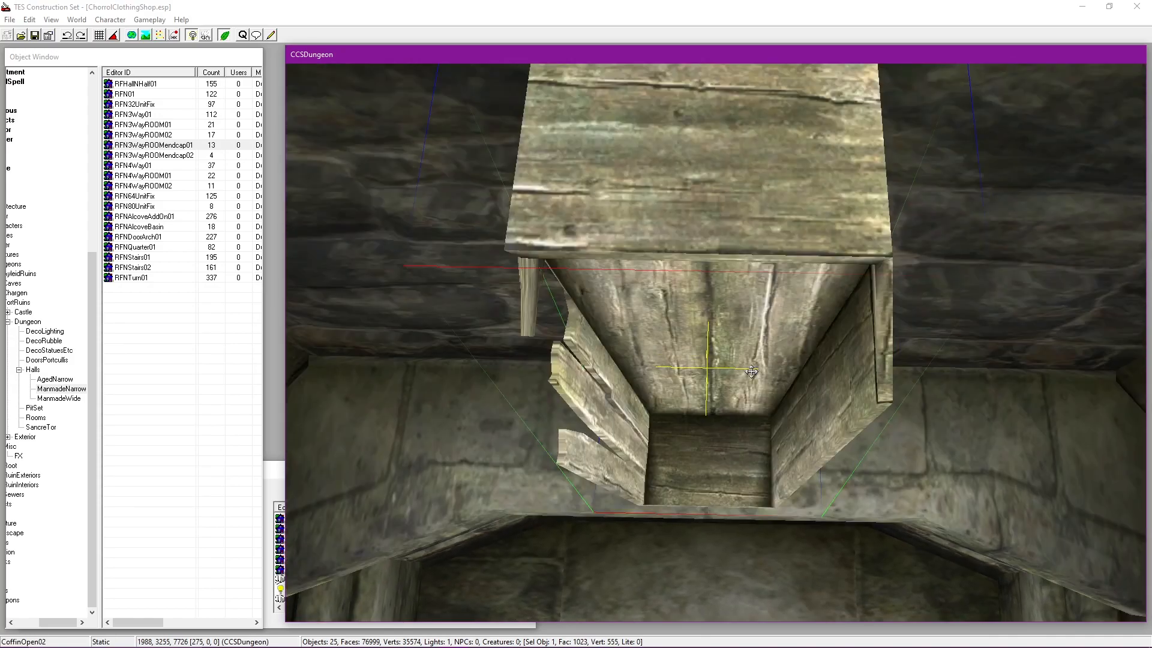
scroll(751, 371, up, 1)
click(34, 37)
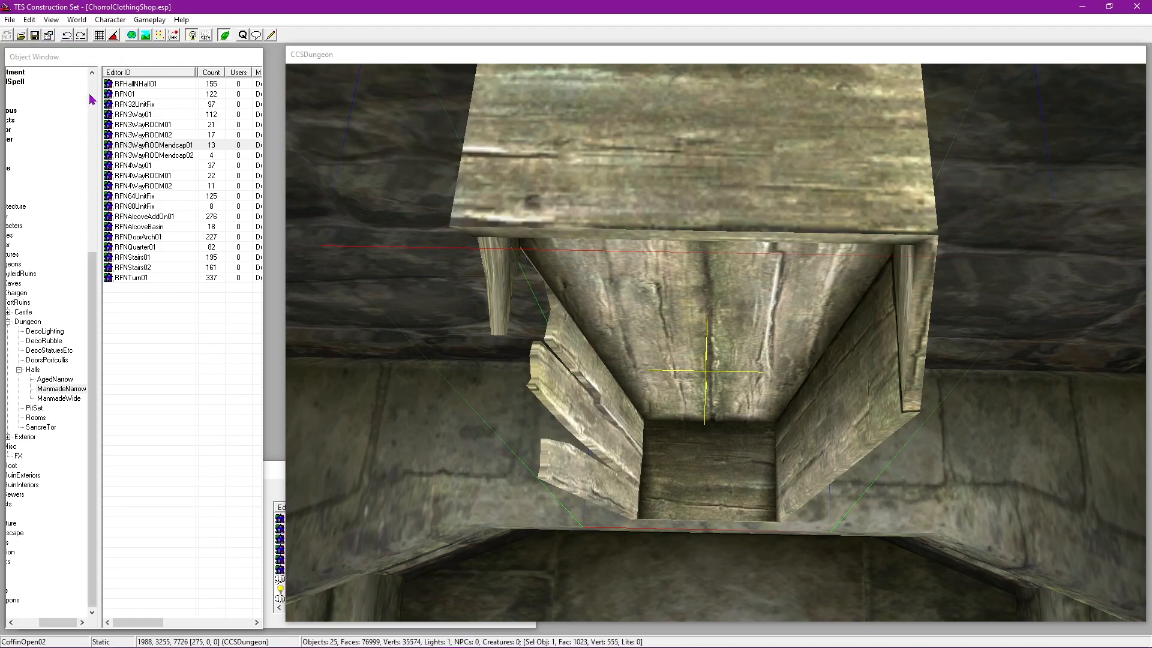
Step: Examine the brazier alcove, the surrounding room and the hallway leading to the dungeon's entrance door
drag(59, 623, 8, 624)
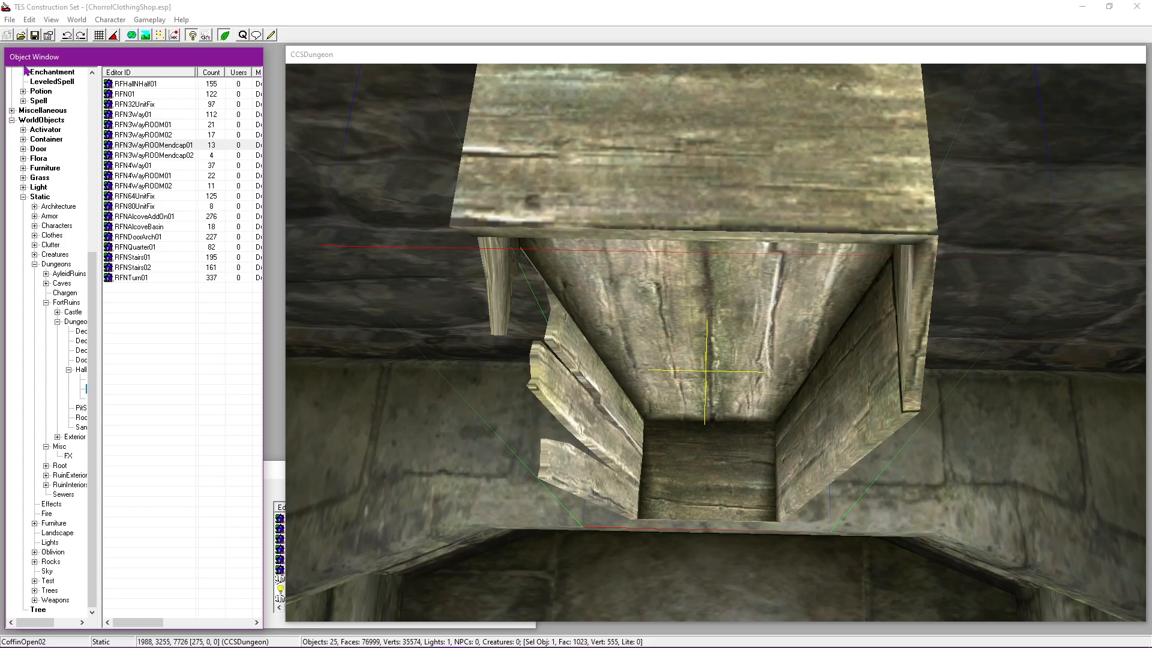
middle_drag(587, 458, 720, 78)
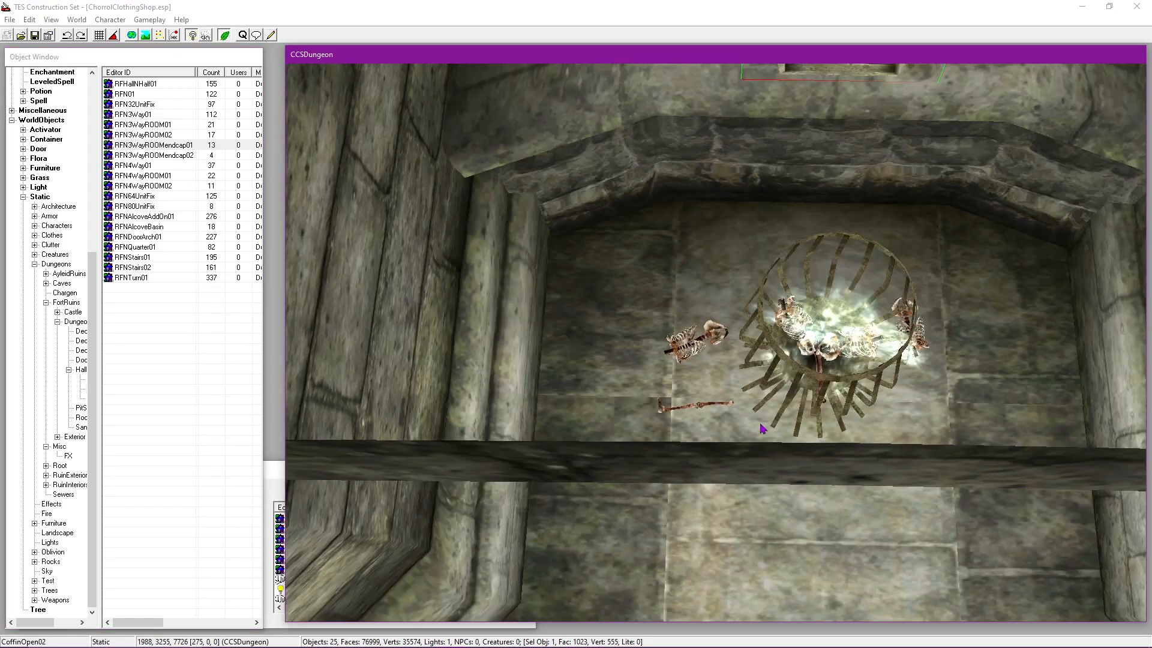
scroll(786, 482, down, 5)
shift+middle_drag(791, 488, 831, 369)
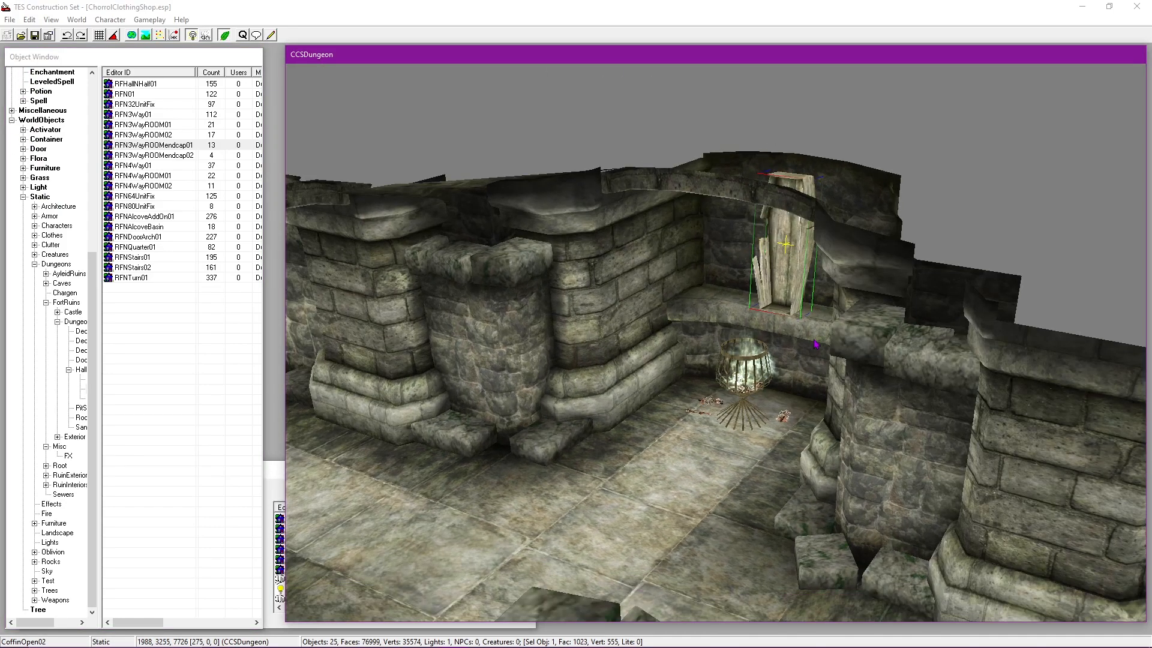
scroll(816, 342, up, 3)
shift+middle_drag(748, 376, 576, 336)
middle_drag(576, 288, 673, 321)
scroll(611, 349, up, 2)
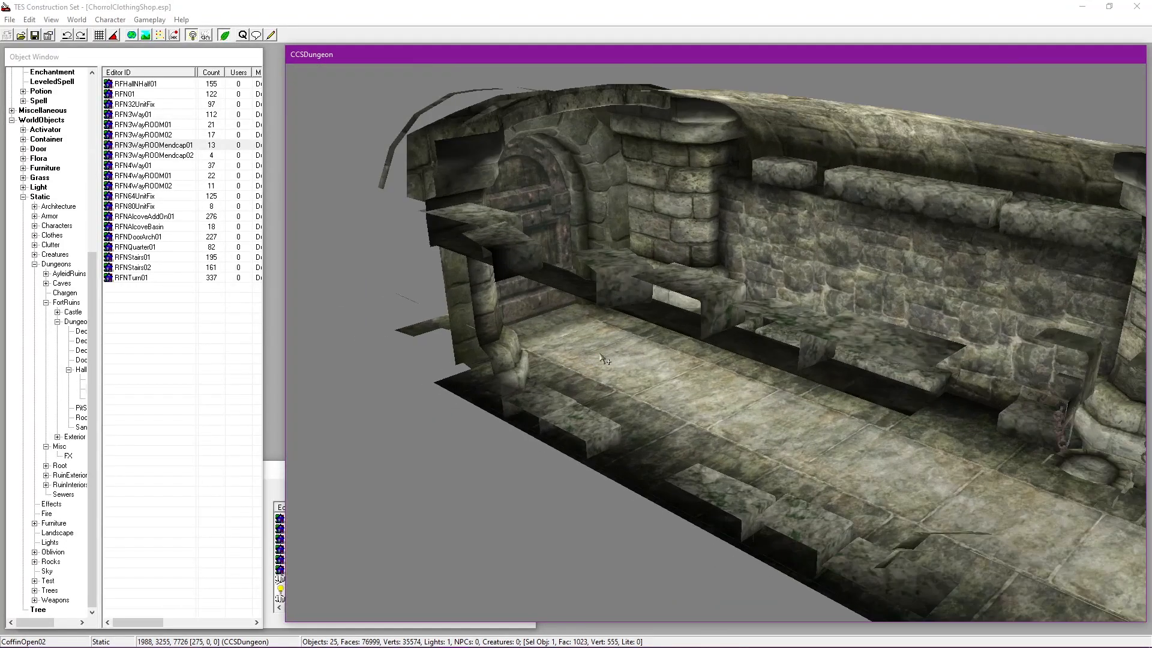
Step: Follow the hallway door's teleport link to its linked door in the CCSBasement cell and view the area around it
key(m)
double_click(560, 245)
click(573, 364)
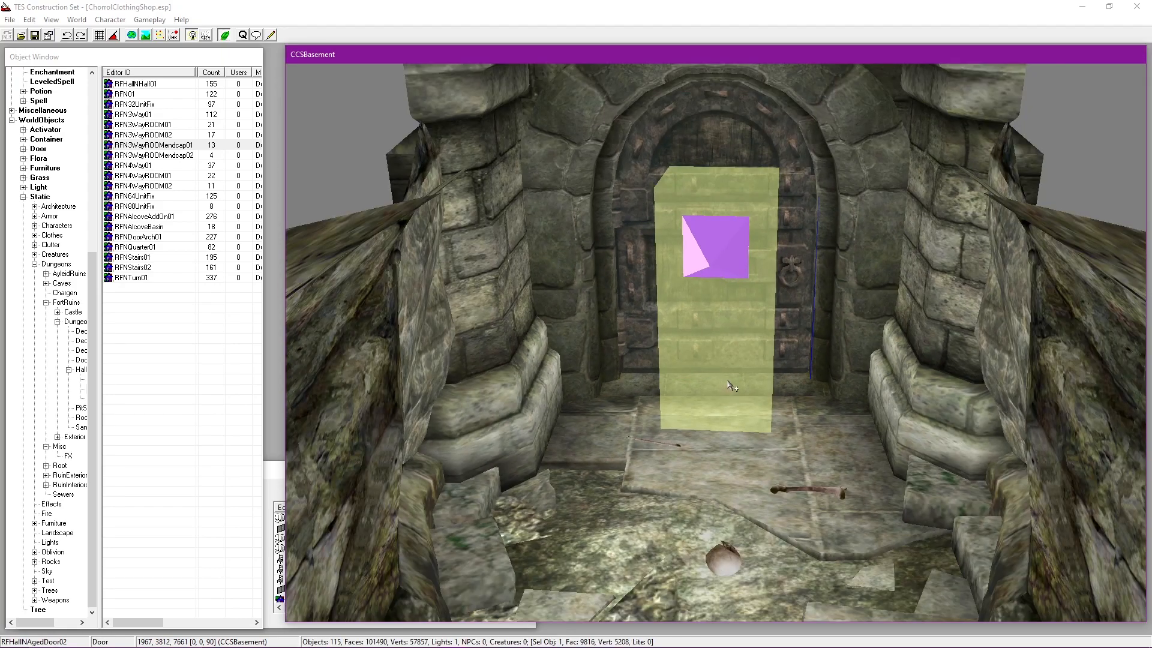
middle_drag(747, 386, 798, 326)
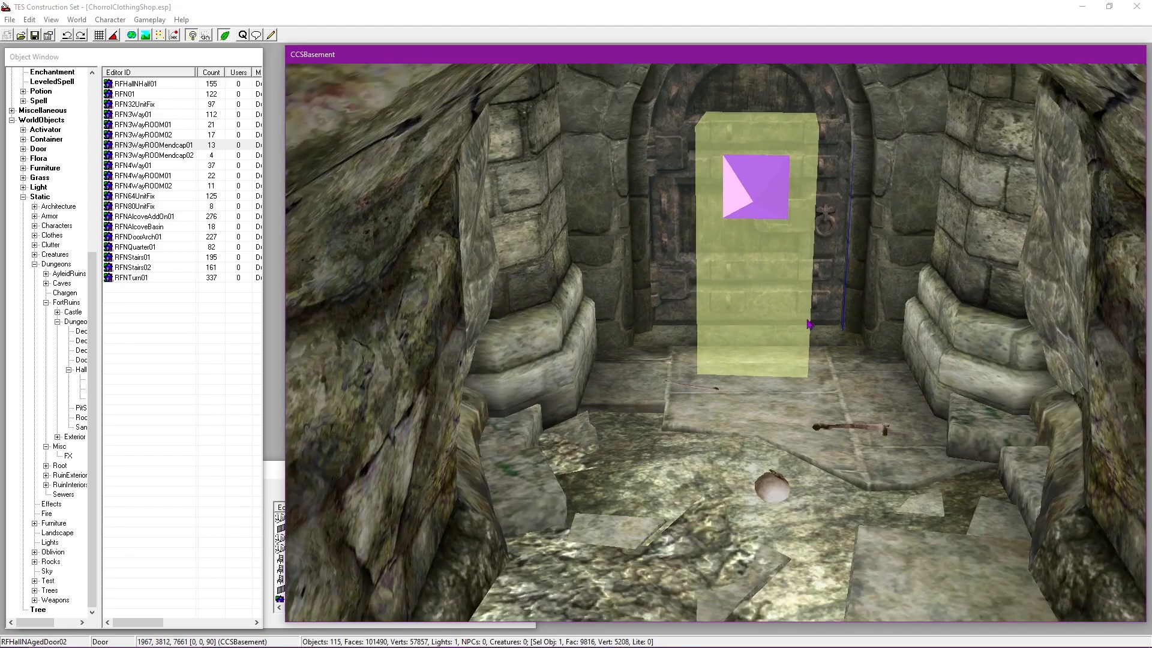
middle_drag(636, 405, 636, 387)
scroll(653, 324, up, 3)
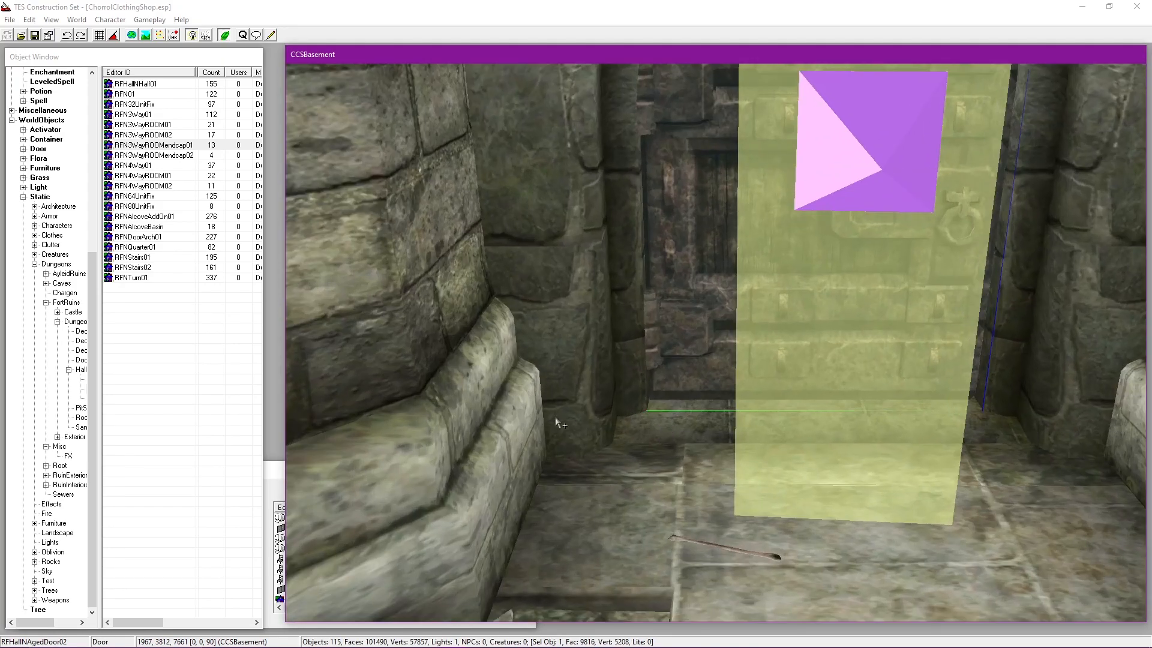
Step: Place a CoffinLid01 from the static dungeon miscellaneous objects beside the door in the CCSBasement cell
drag(40, 624, 62, 624)
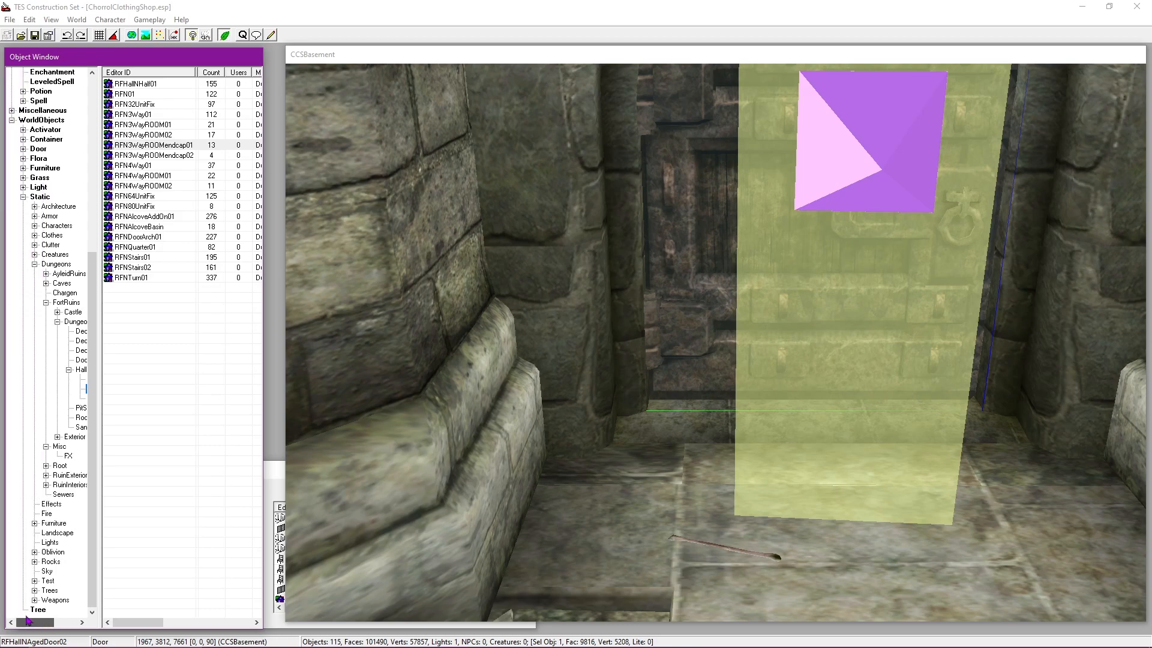
click(60, 446)
click(171, 347)
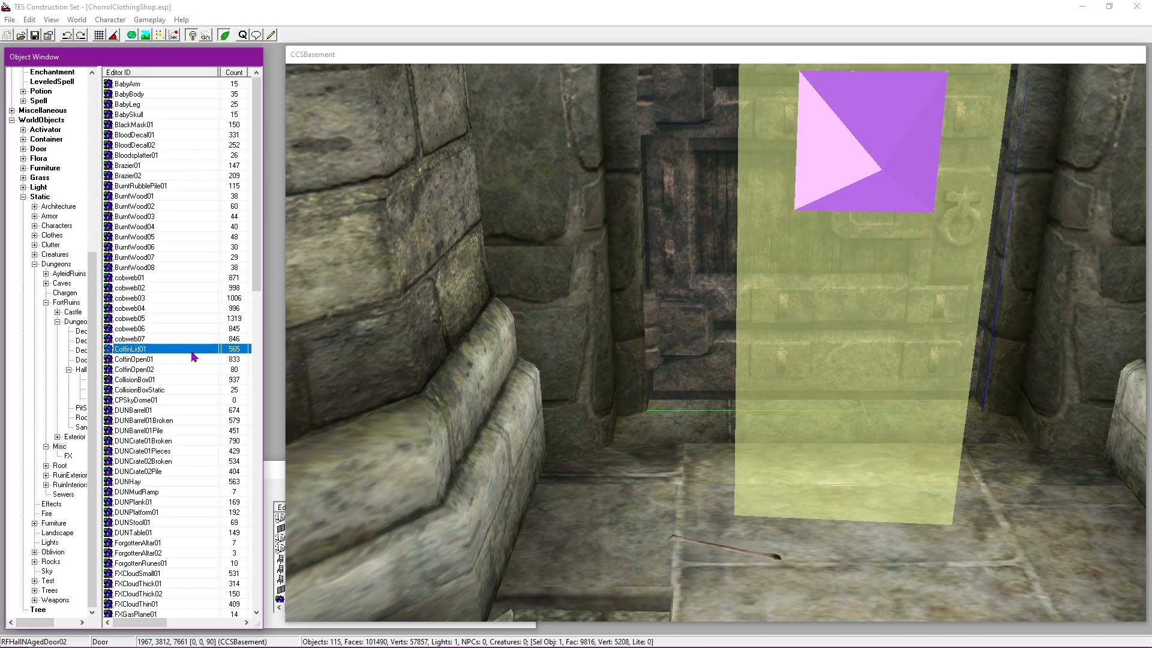
scroll(591, 392, down, 3)
drag(624, 241, 636, 299)
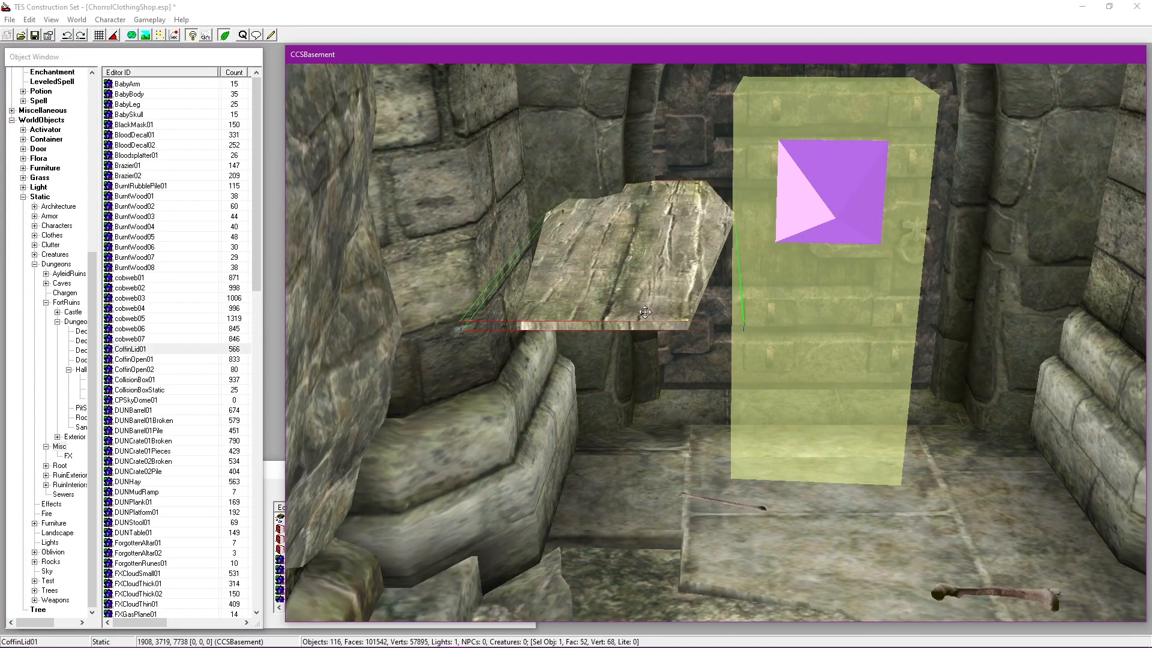
Step: Stand the coffin lid upright by setting its X rotation to 270 with a 90-degree increment
double_click(660, 309)
drag(559, 192, 295, 191)
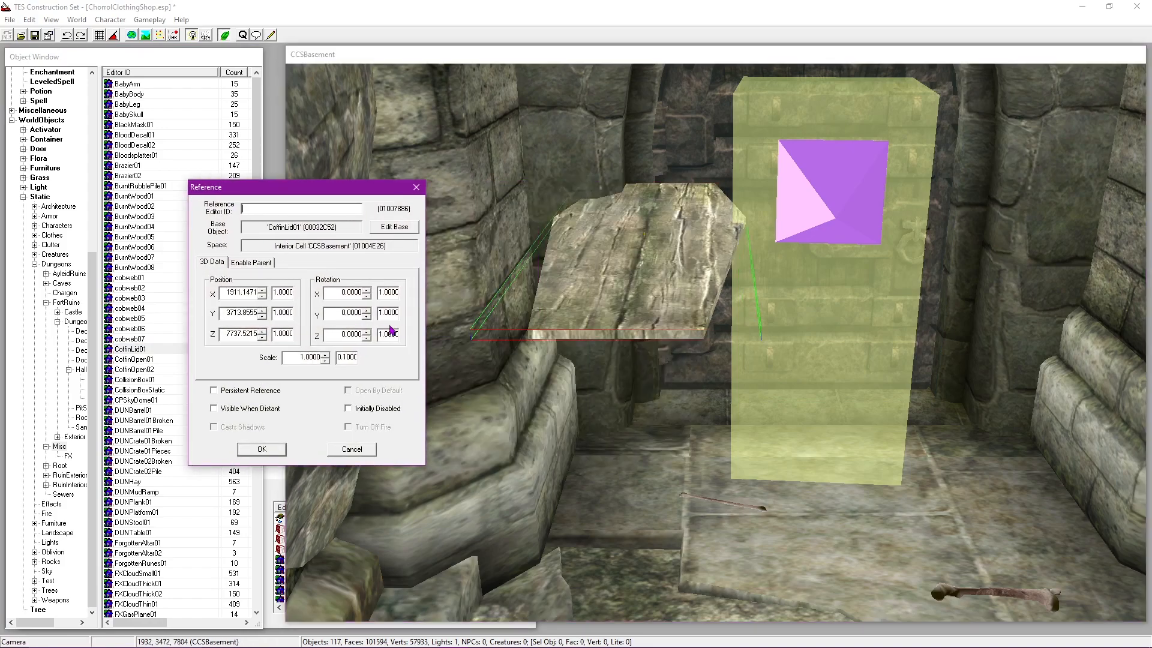
click(366, 296)
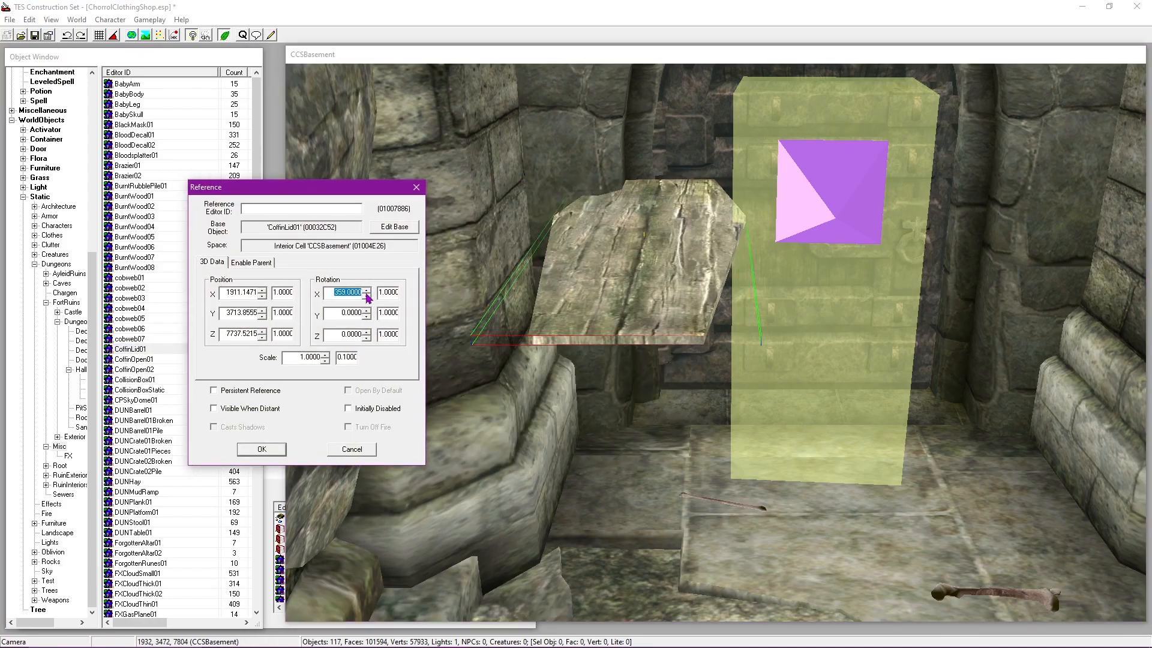
click(366, 290)
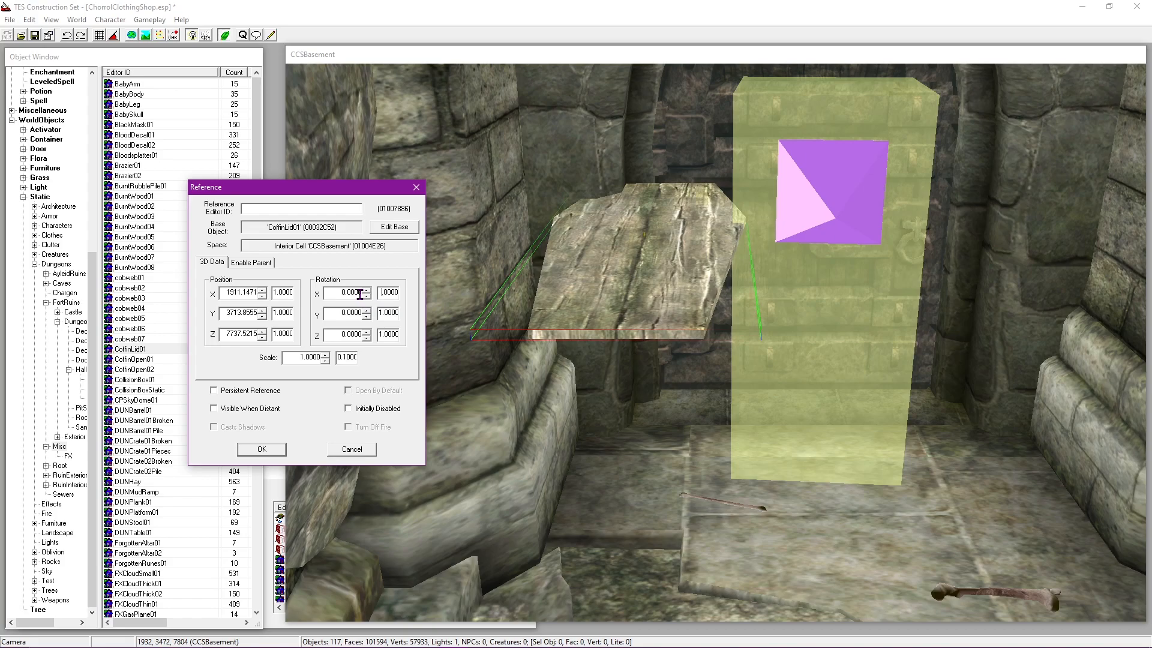
click(366, 296)
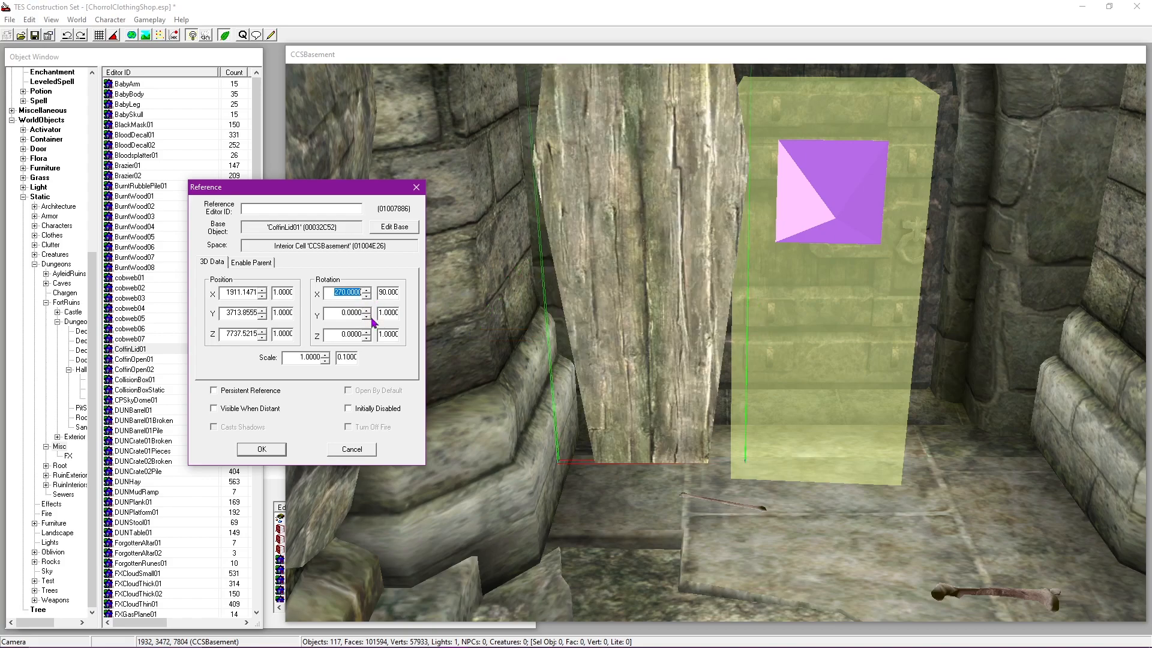
Step: Turn the coffin lid sideways by setting its Y rotation to 270 with a 90-degree increment, keeping X rotation at 270
click(366, 315)
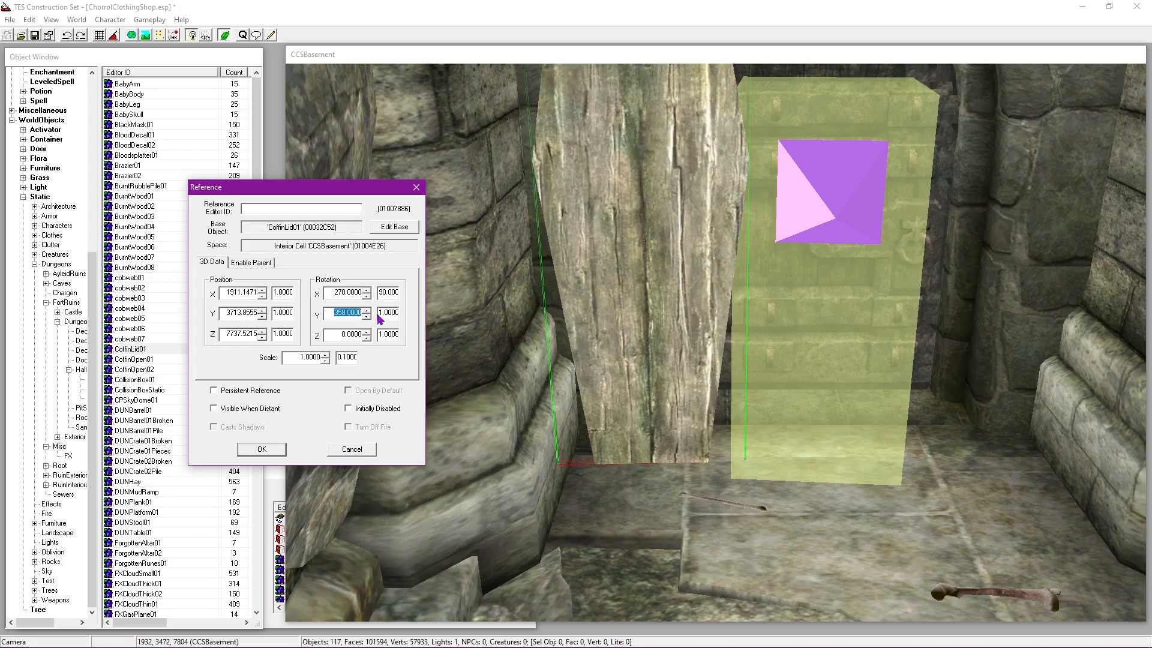
click(369, 310)
click(369, 311)
drag(385, 314, 349, 317)
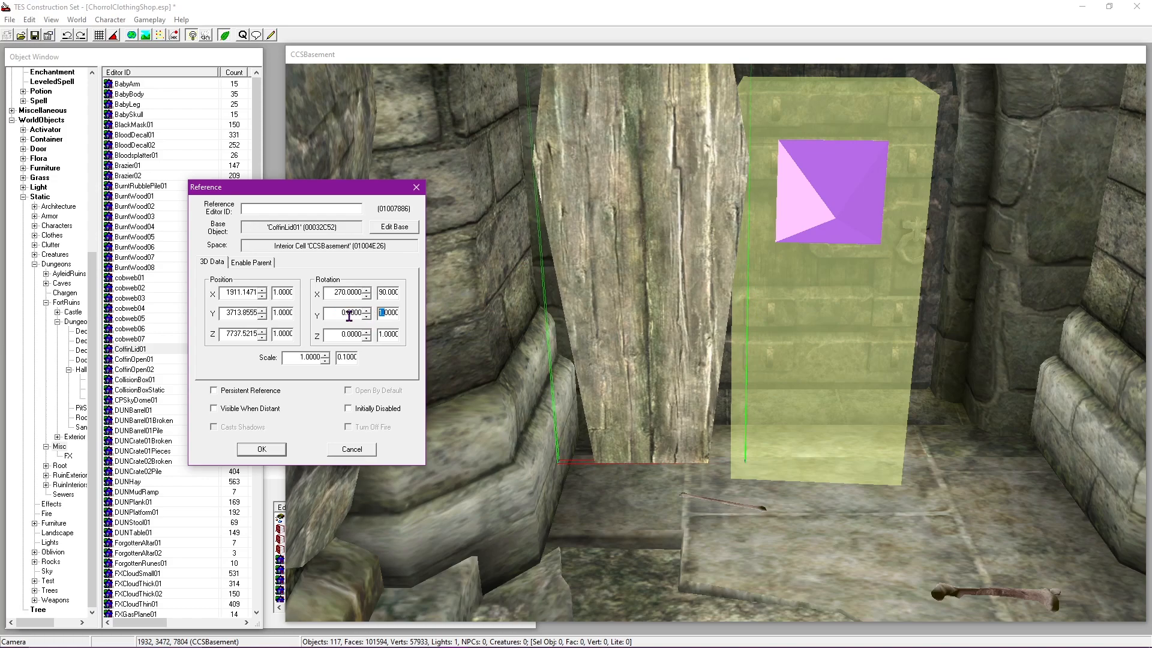
text(90.)
click(366, 316)
click(366, 296)
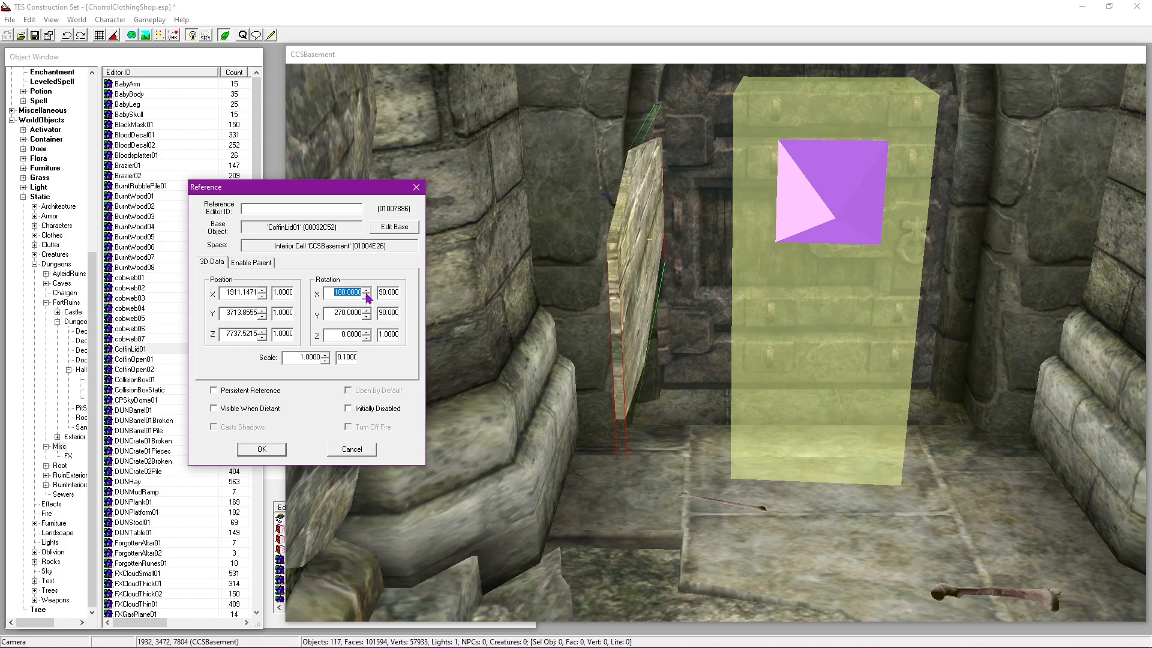
click(367, 292)
Step: Set the coffin lid's Z rotation to 2 and accept the reference changes
click(367, 331)
click(367, 332)
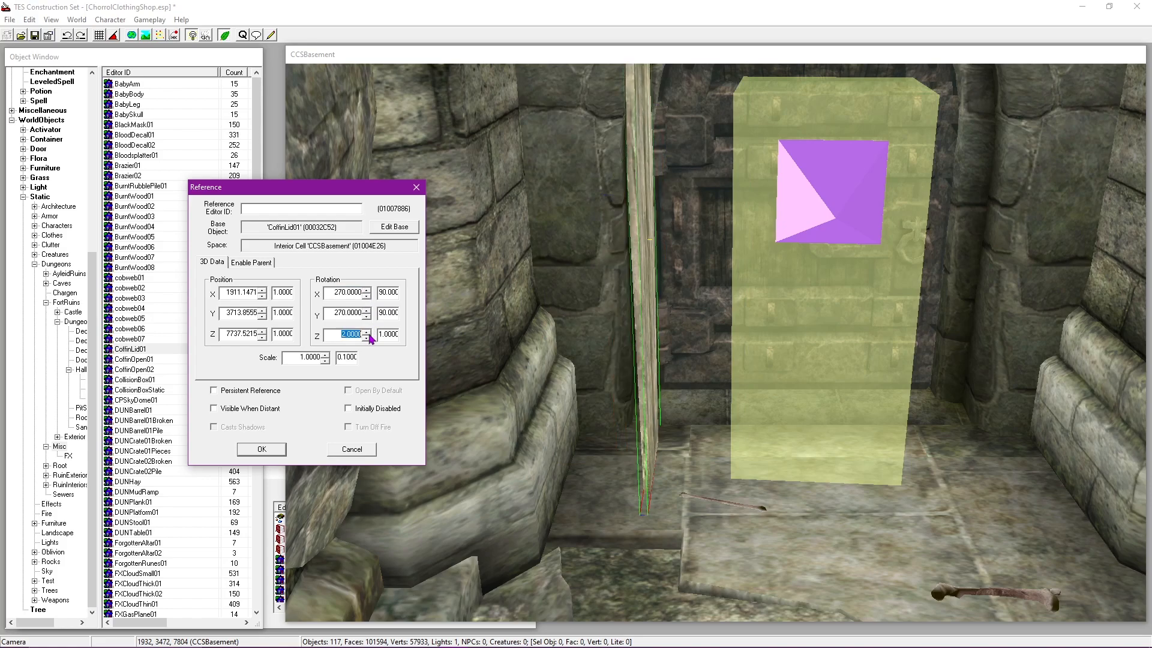
click(368, 317)
click(368, 311)
click(244, 447)
Step: Reopen the coffin lid's reference and try small adjustments to its X and Y rotation, such as 268 and 271
shift+middle_drag(586, 380, 478, 364)
double_click(650, 295)
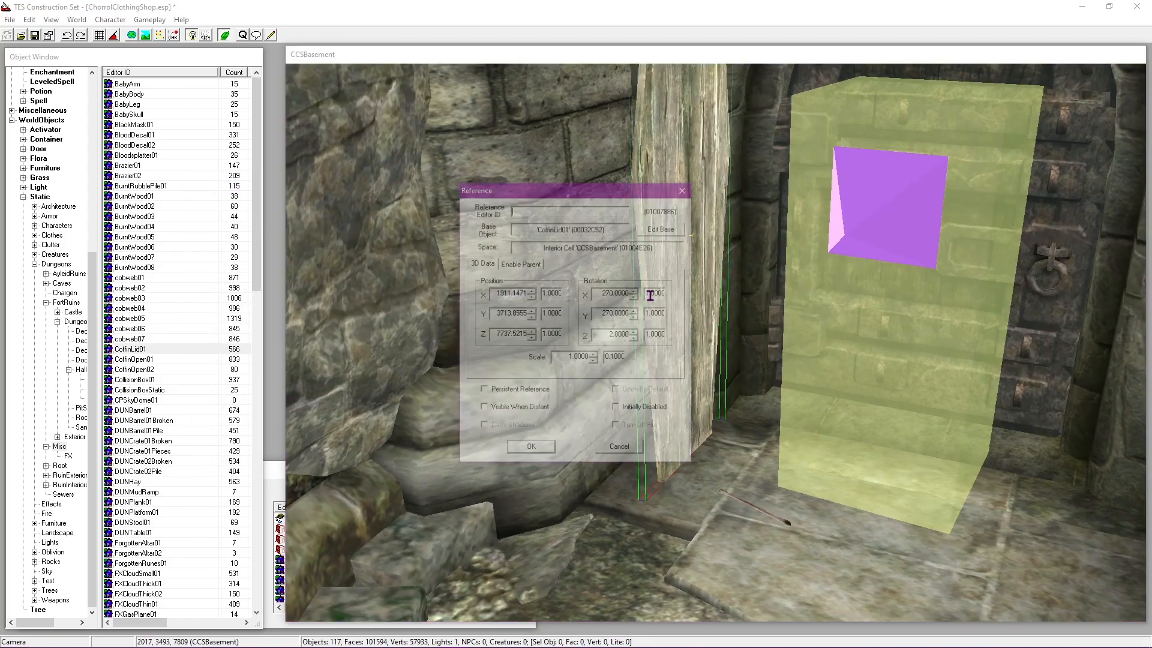
drag(610, 192, 428, 196)
click(458, 304)
click(458, 305)
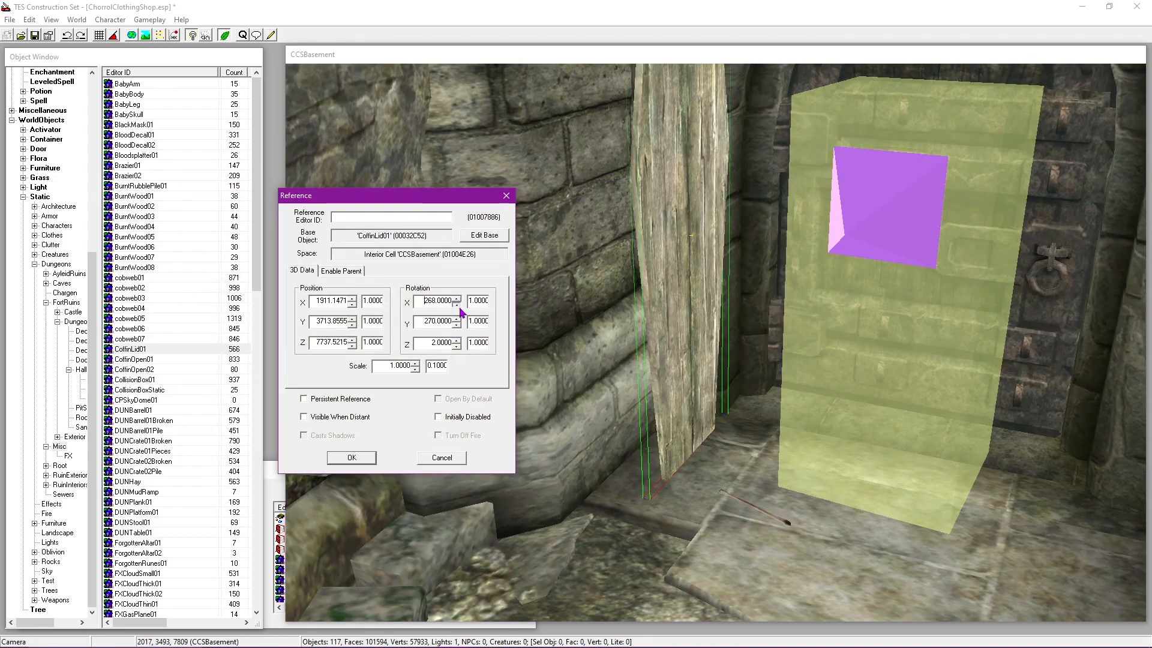
click(459, 299)
click(459, 300)
click(455, 320)
click(455, 320)
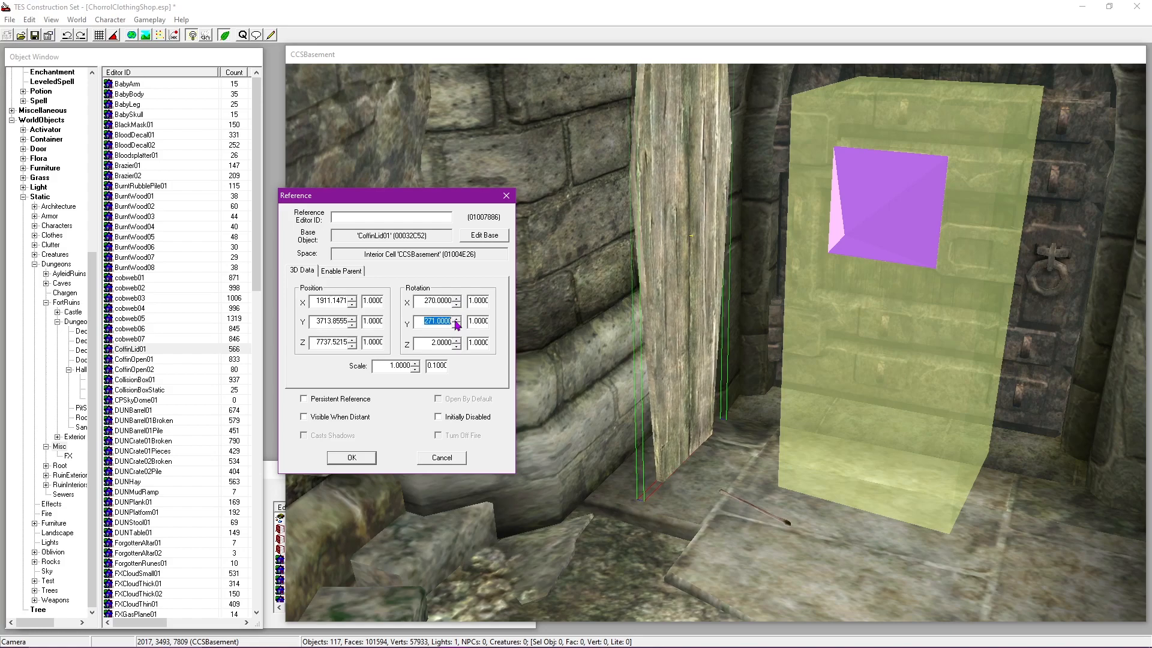
Step: Reset the coffin lid's X and Y rotation to 0 and accept the reference changes
text(0)
drag(419, 297, 457, 312)
text(0)
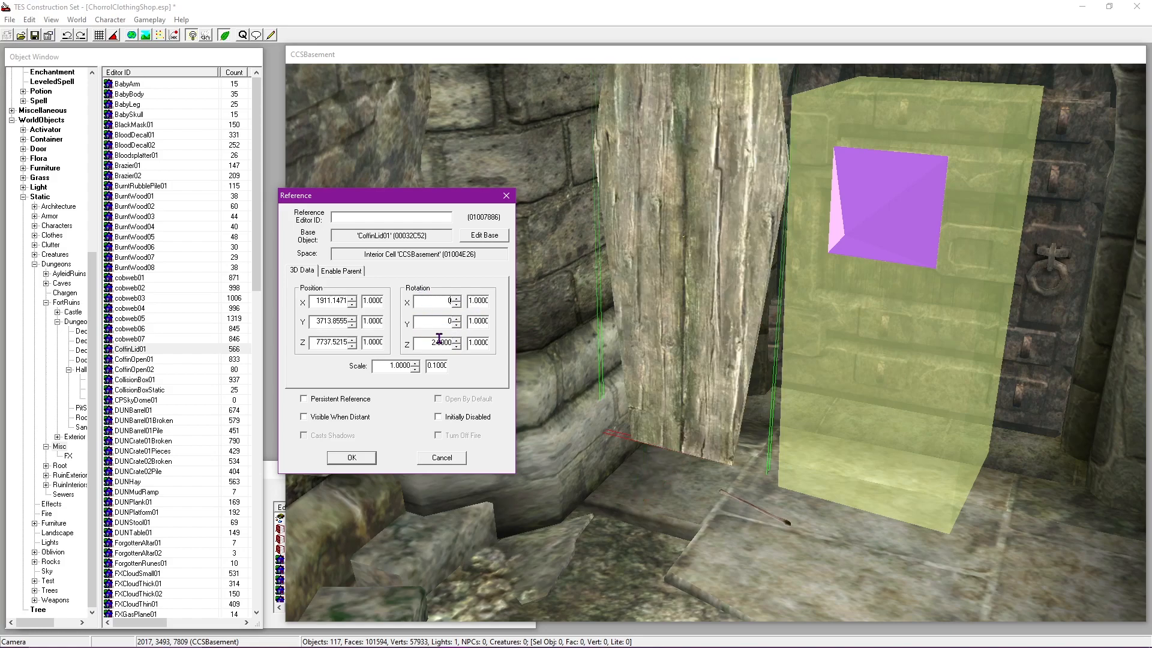
click(439, 342)
click(359, 460)
Step: Reopen the coffin lid's reference and set its Z rotation to 270 using a 90-degree increment
double_click(605, 318)
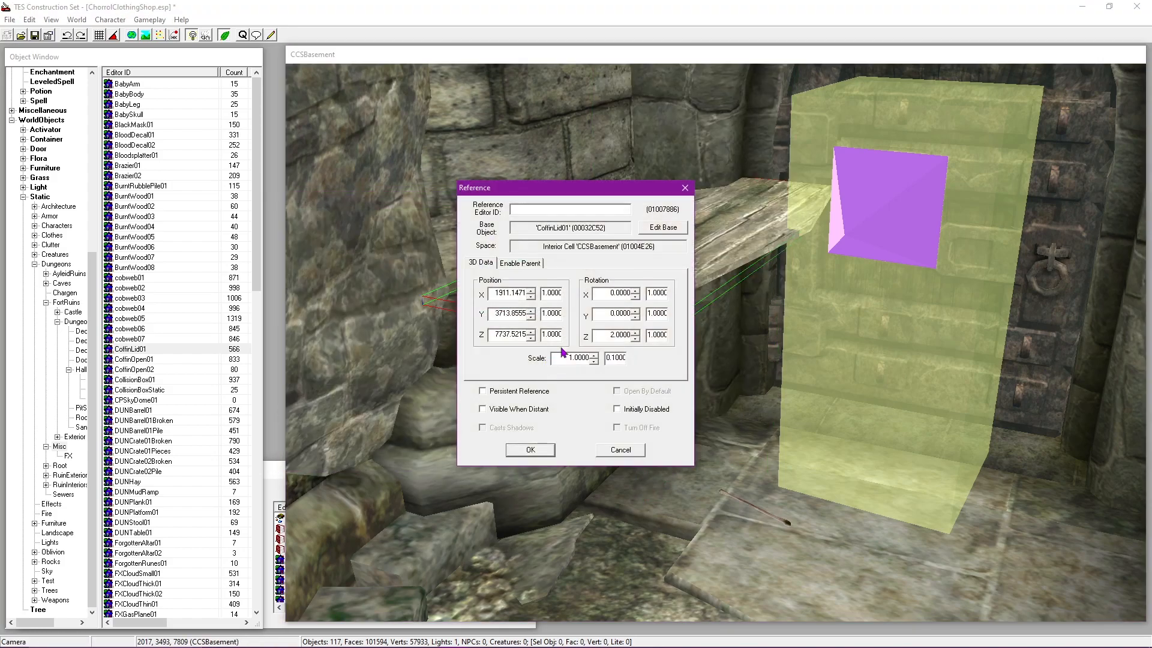
drag(599, 333, 649, 340)
key(BackSpace)
drag(562, 192, 363, 191)
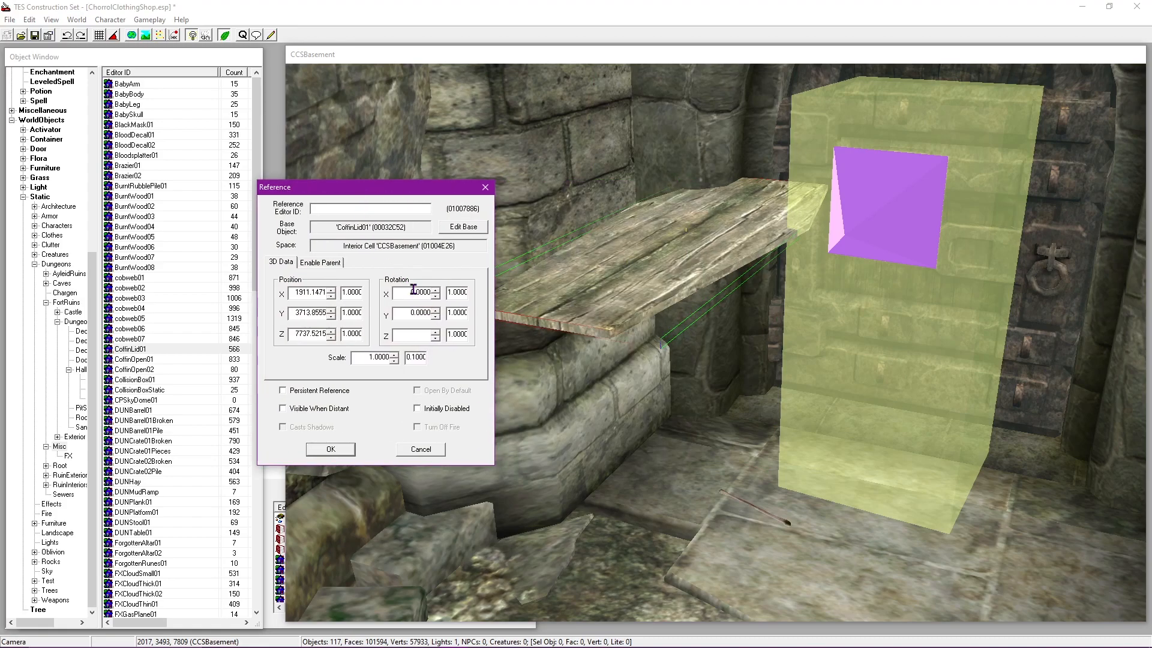
click(436, 315)
click(436, 308)
click(436, 332)
click(436, 337)
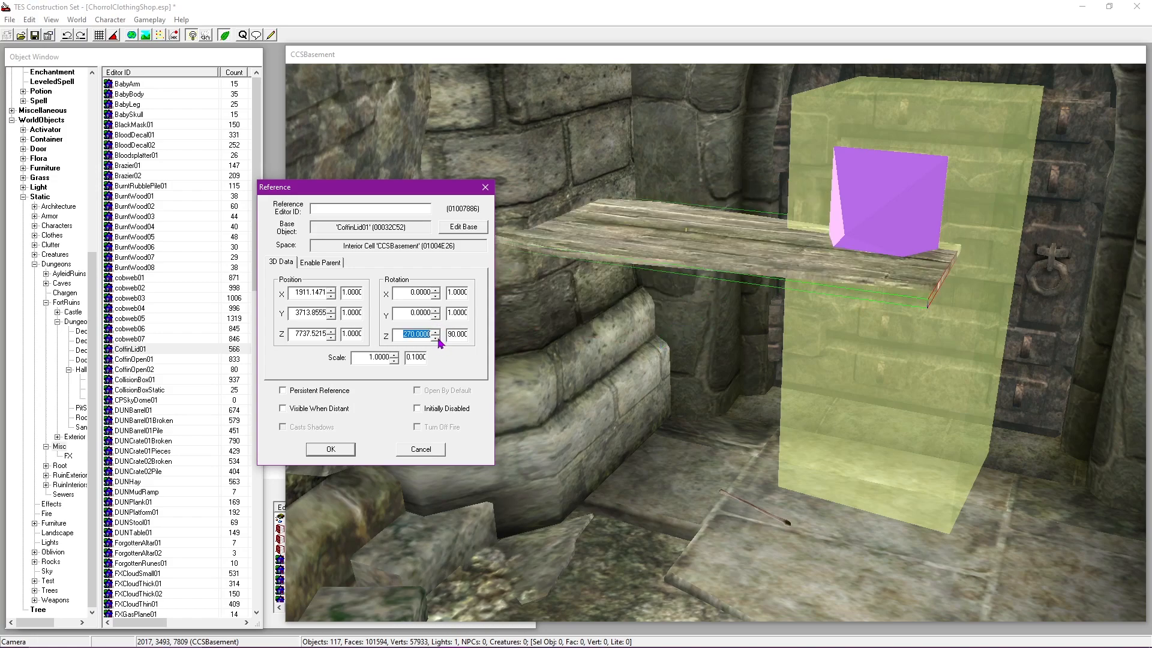
Step: Set the coffin lid's X rotation to 1 and Y rotation to 285, and accept the reference changes
click(435, 295)
click(436, 290)
click(436, 291)
click(437, 311)
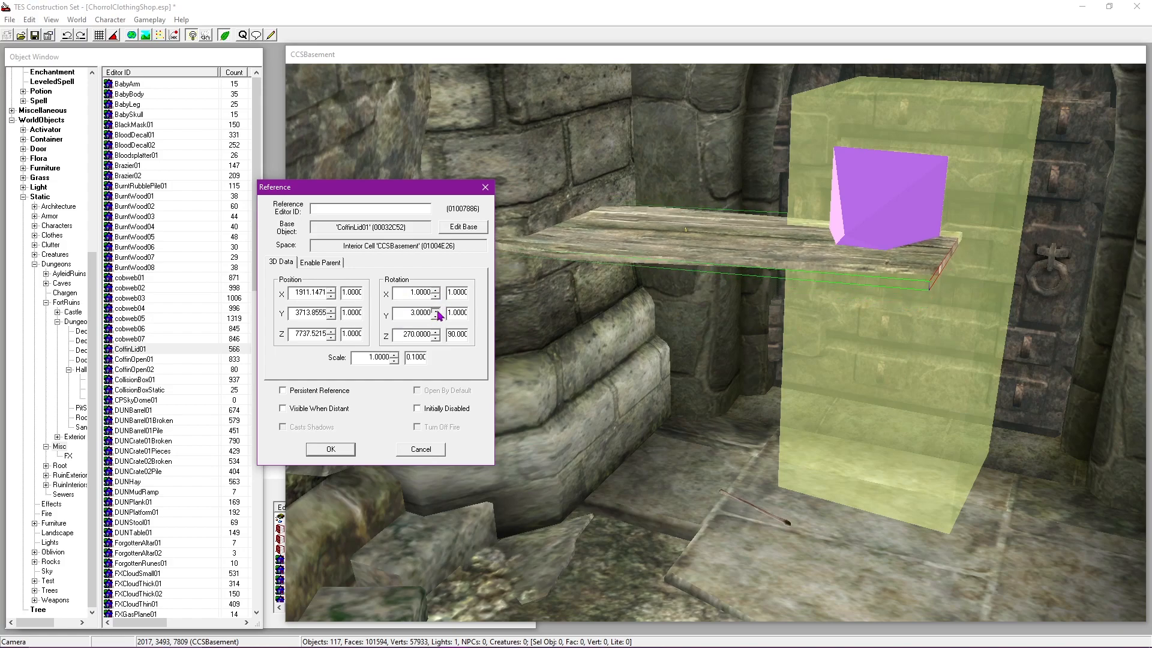
click(436, 317)
drag(436, 317, 436, 318)
click(346, 448)
Step: Lower the coffin lid to the floor and lean it against the wall beside the door, at about X 1887, Y 3732, Z 7717
drag(696, 330, 698, 377)
key(shift)
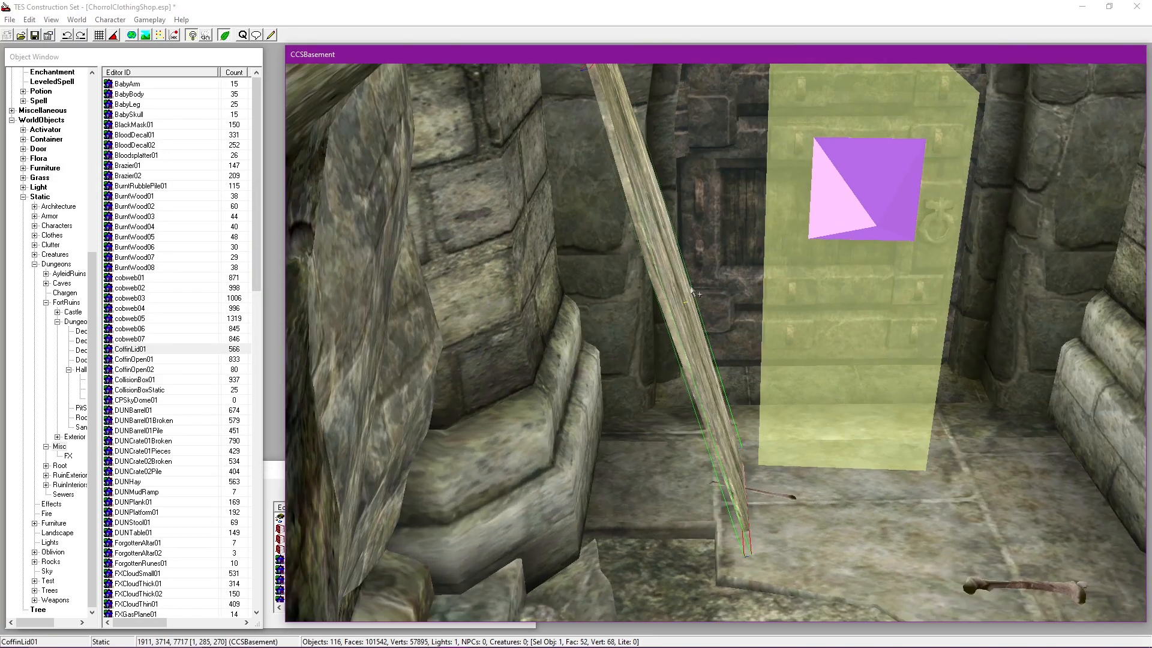
drag(673, 336, 614, 292)
key(shift)
scroll(651, 282, up, 3)
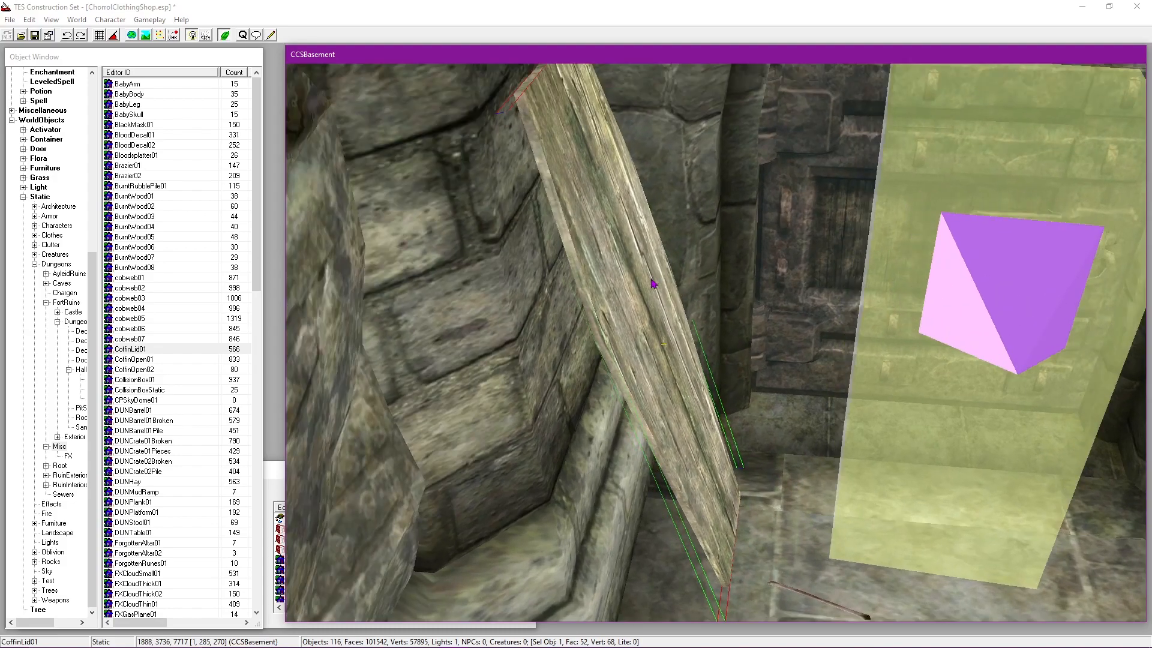
key(shift)
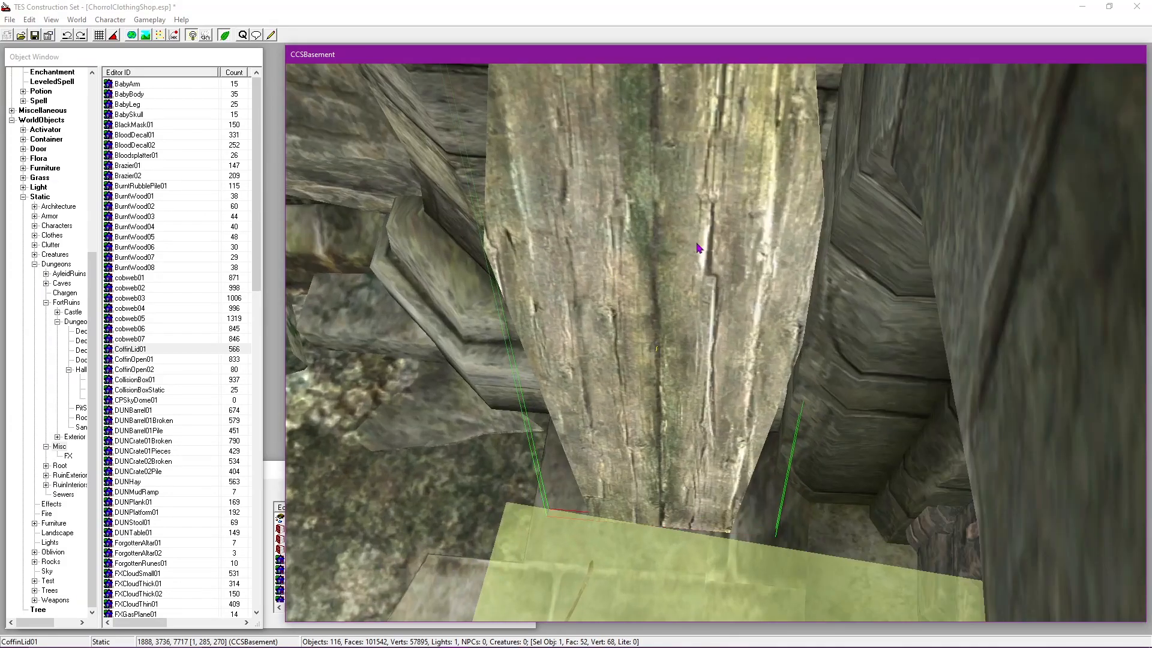
drag(700, 247, 683, 243)
key(shift)
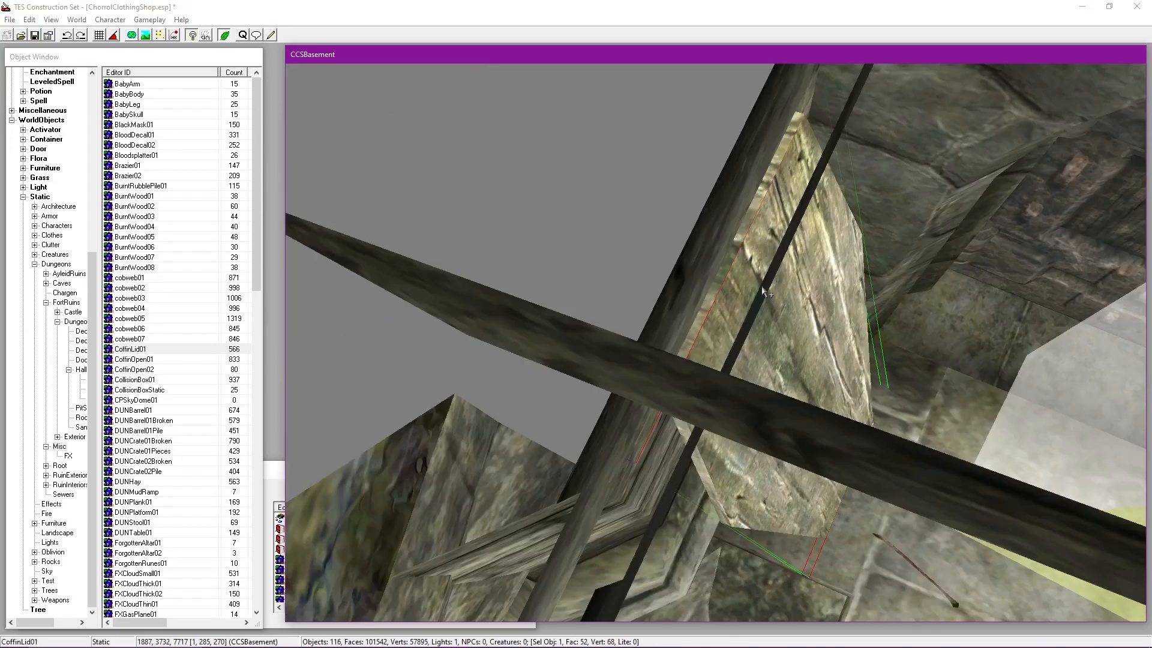
key(shift)
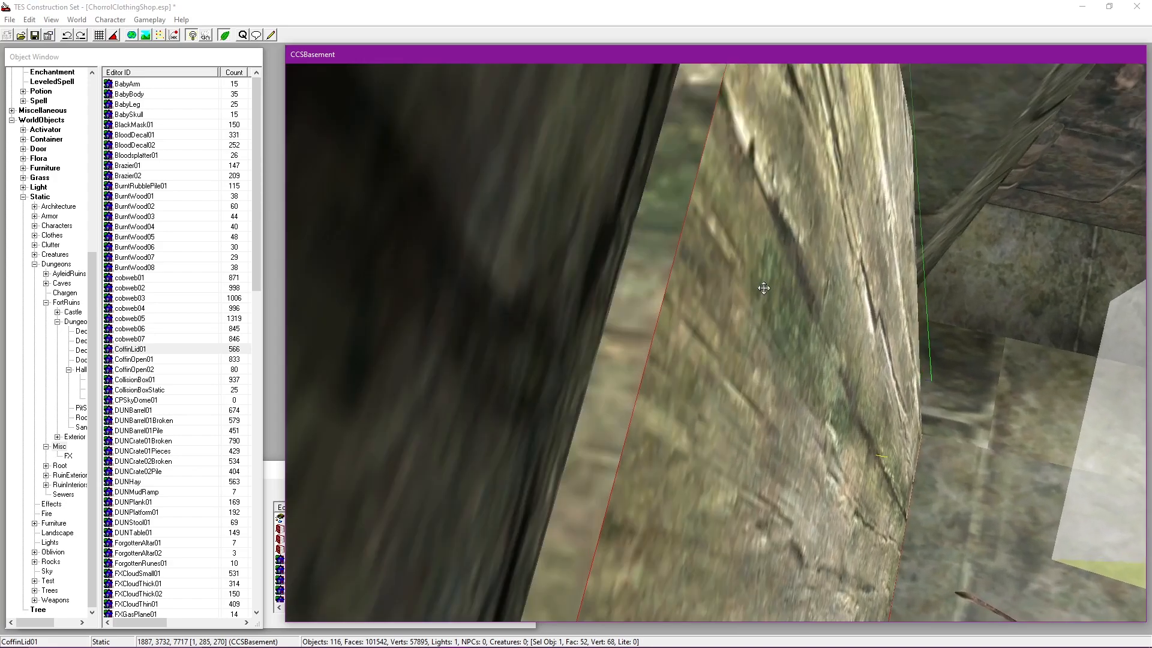
key(shift)
Step: Fine-tune the coffin lid's placement against the wall by setting its X position to 1888.5
double_click(773, 307)
drag(592, 182, 355, 182)
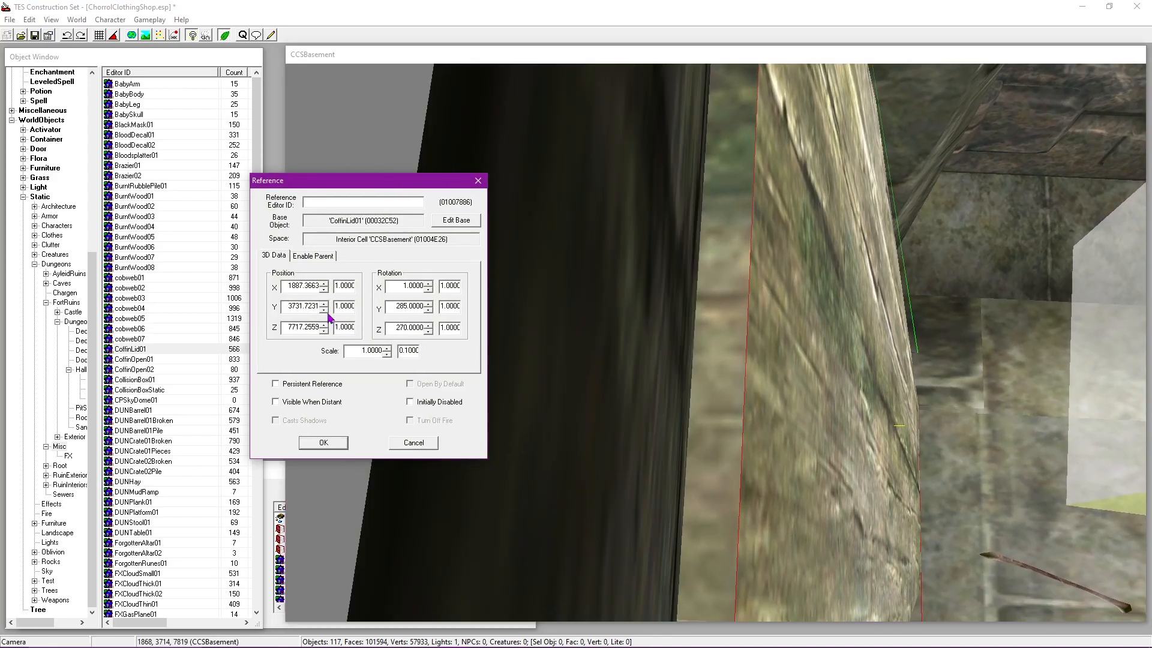
click(323, 310)
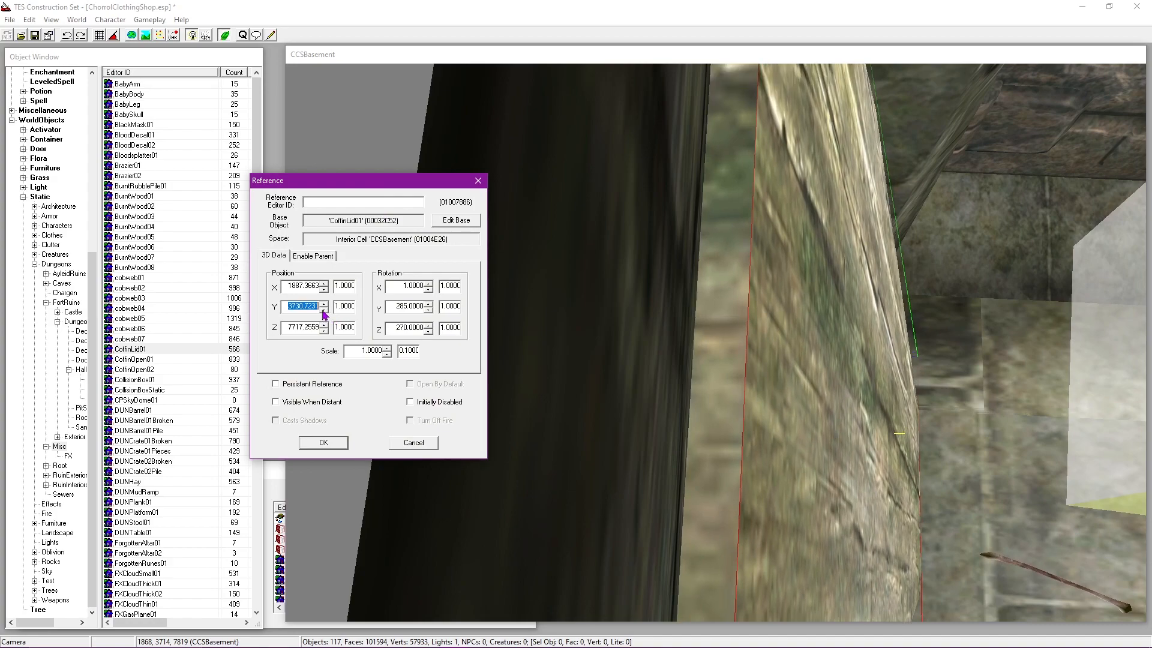
click(324, 303)
click(324, 283)
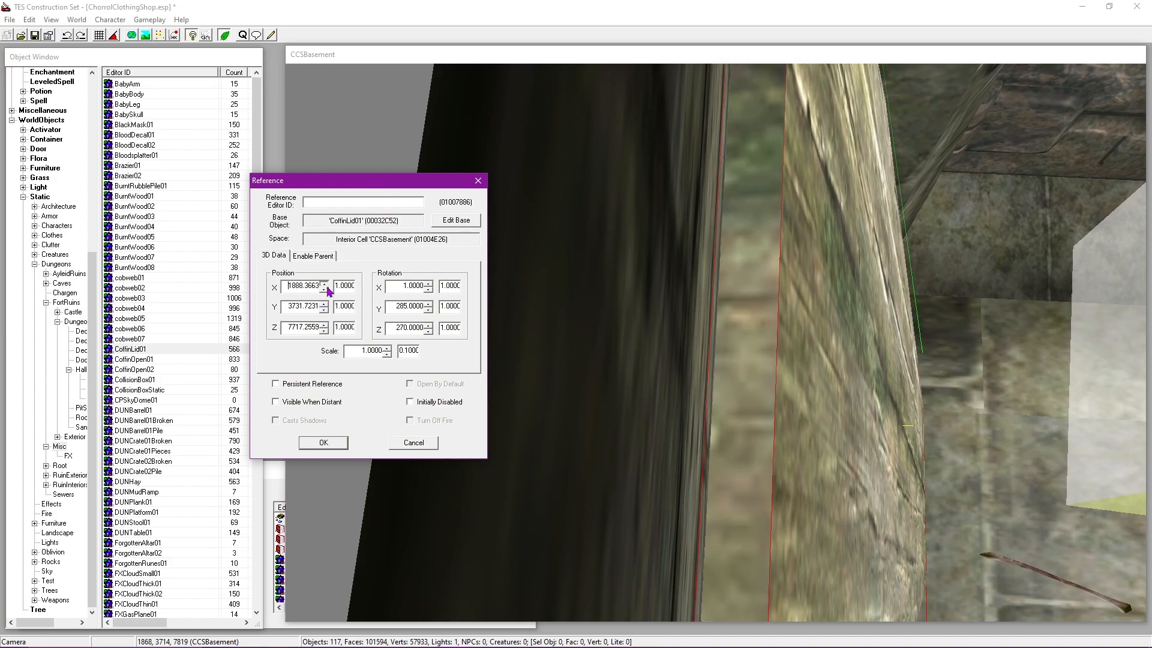
click(309, 285)
key(Delete)
key(Delete)
key(Delete)
click(310, 305)
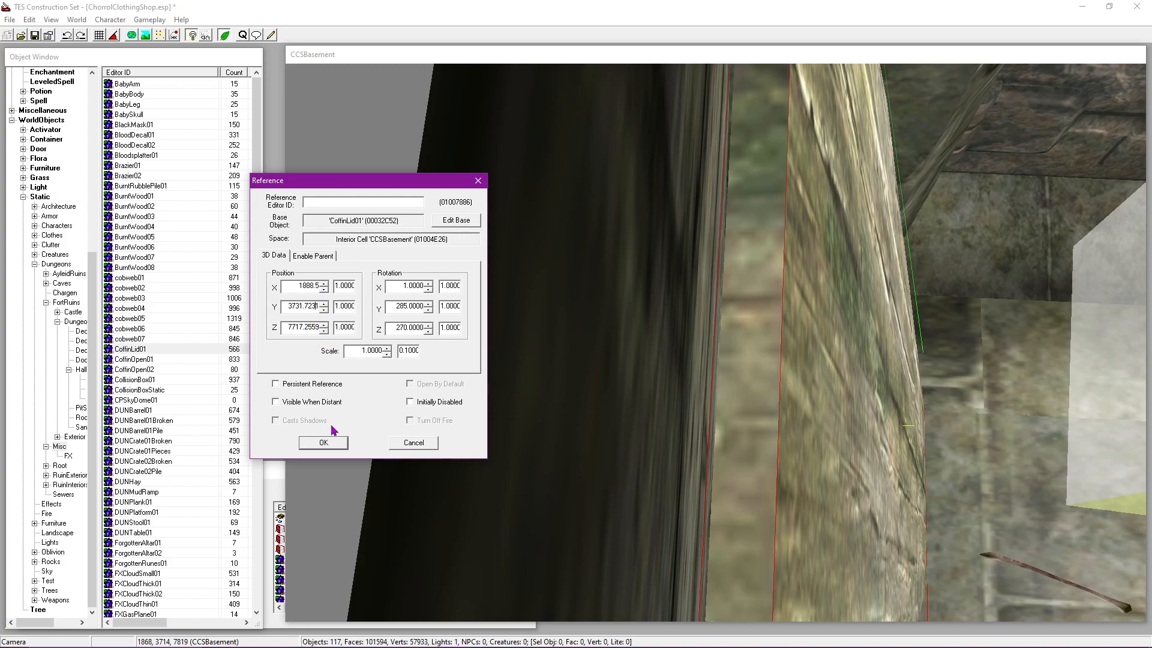
click(323, 443)
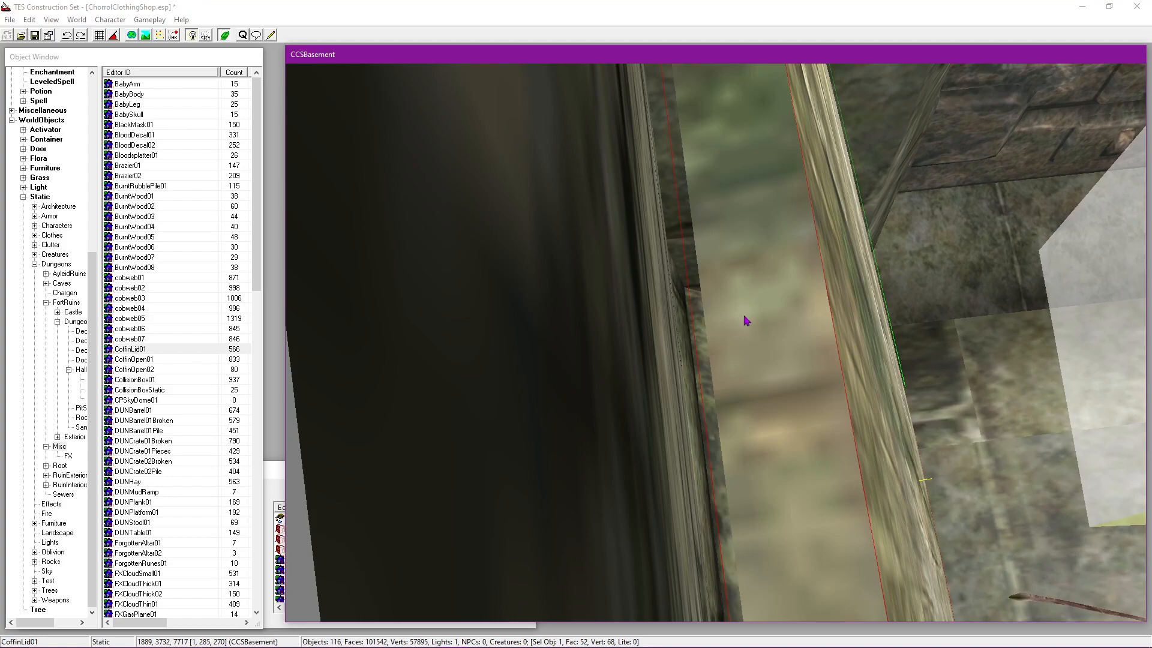
Step: Reopen the coffin lid's reference, lower its X position by one unit, accept it, and save the plugin
double_click(746, 321)
drag(578, 192, 353, 185)
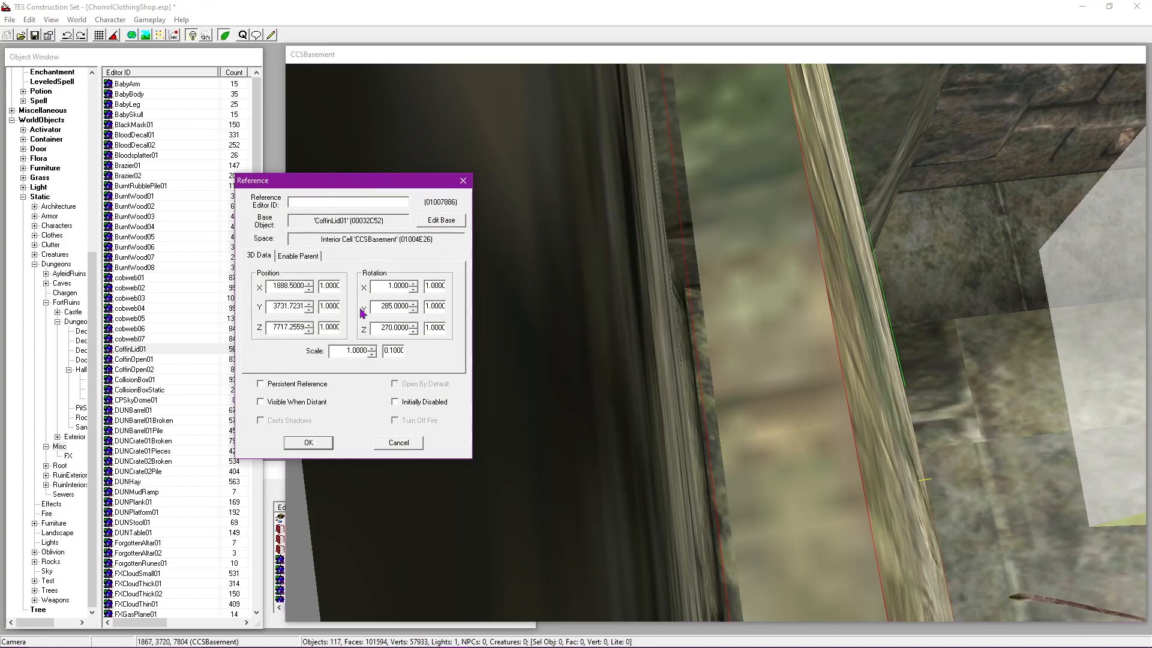
click(309, 283)
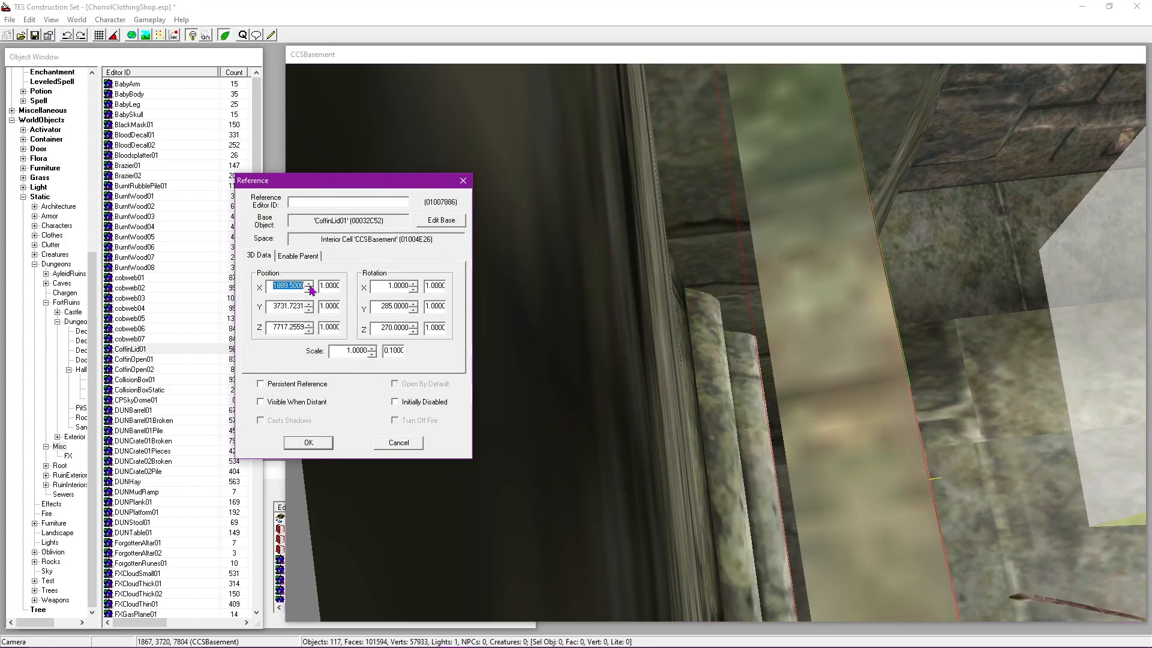
click(310, 291)
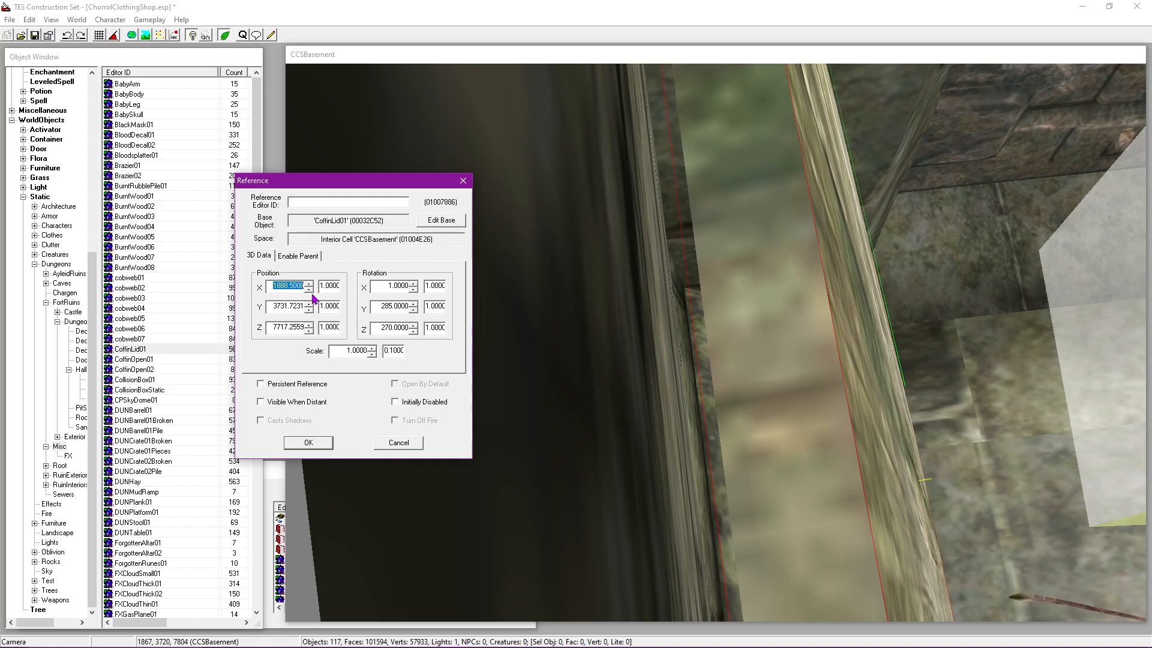
click(309, 290)
click(308, 442)
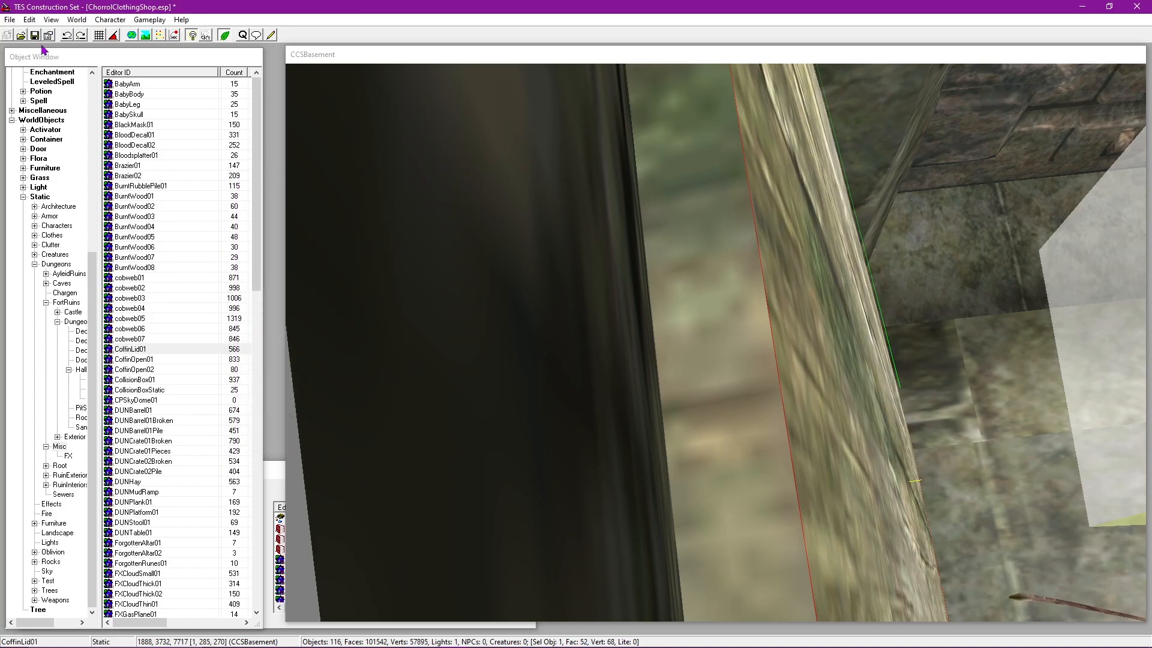
click(360, 295)
Step: Check how the coffin lid meets the wall and floor from several angles, and save the plugin
key(shift)
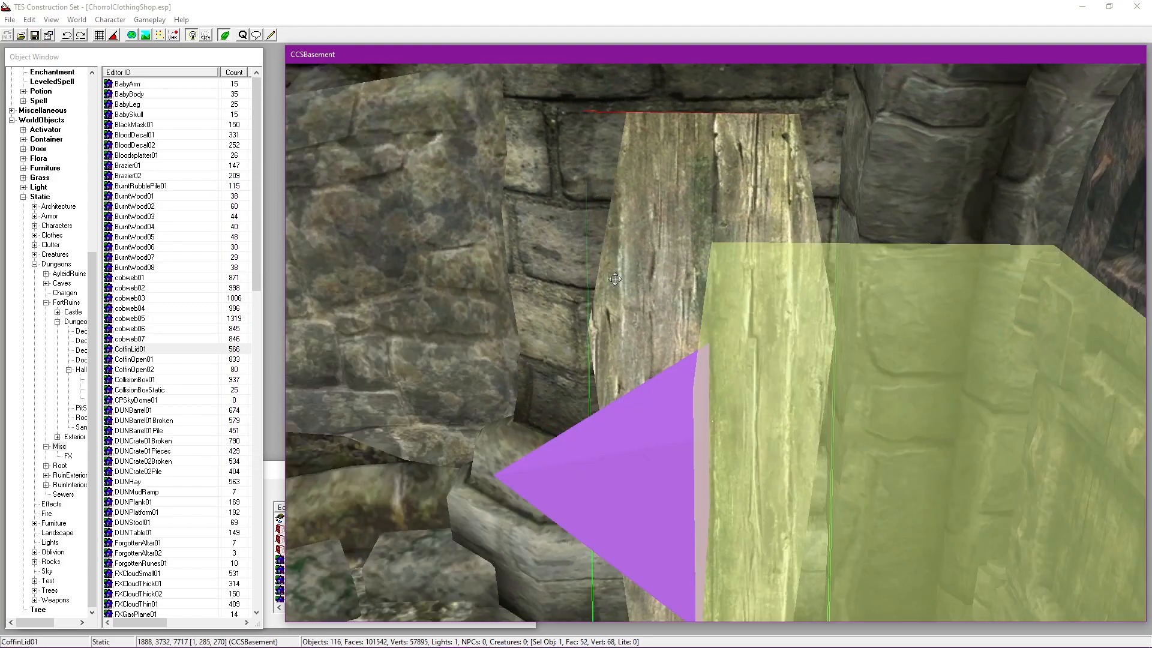
key(shift)
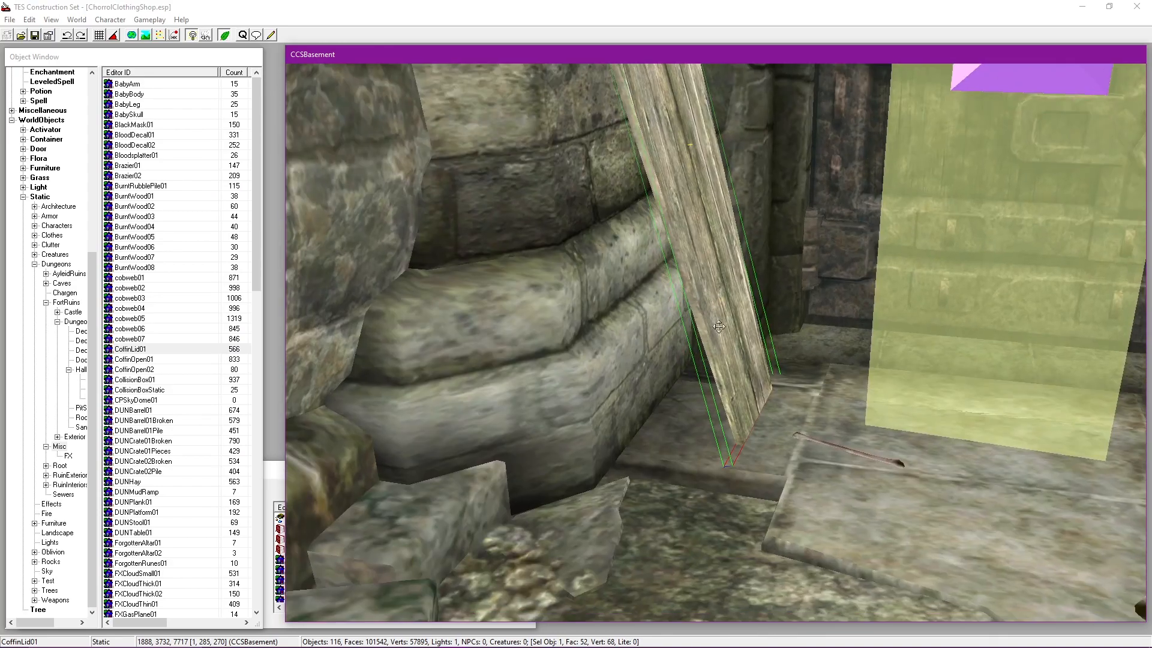
key(shift)
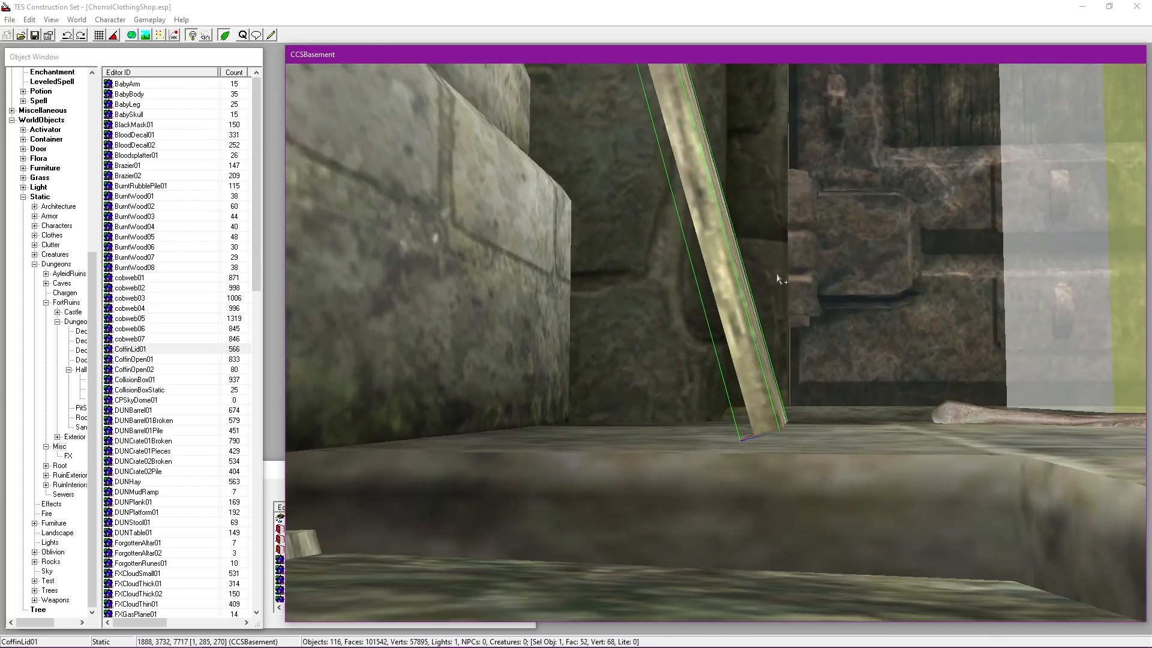
key(shift)
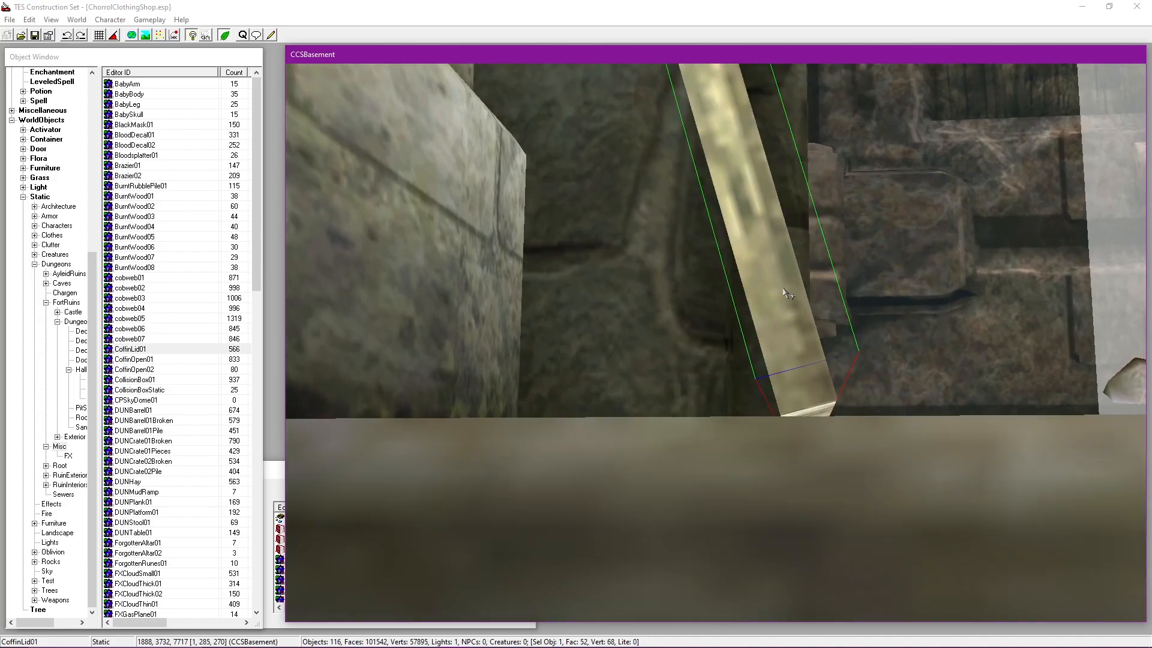
key(shift)
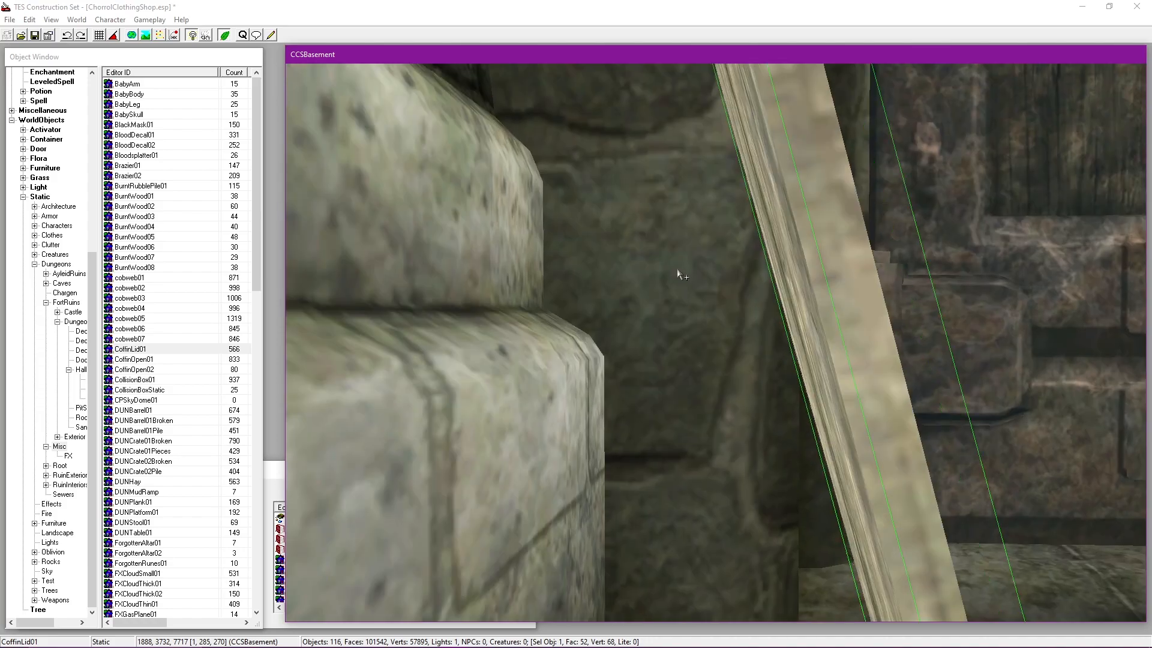
key(shift)
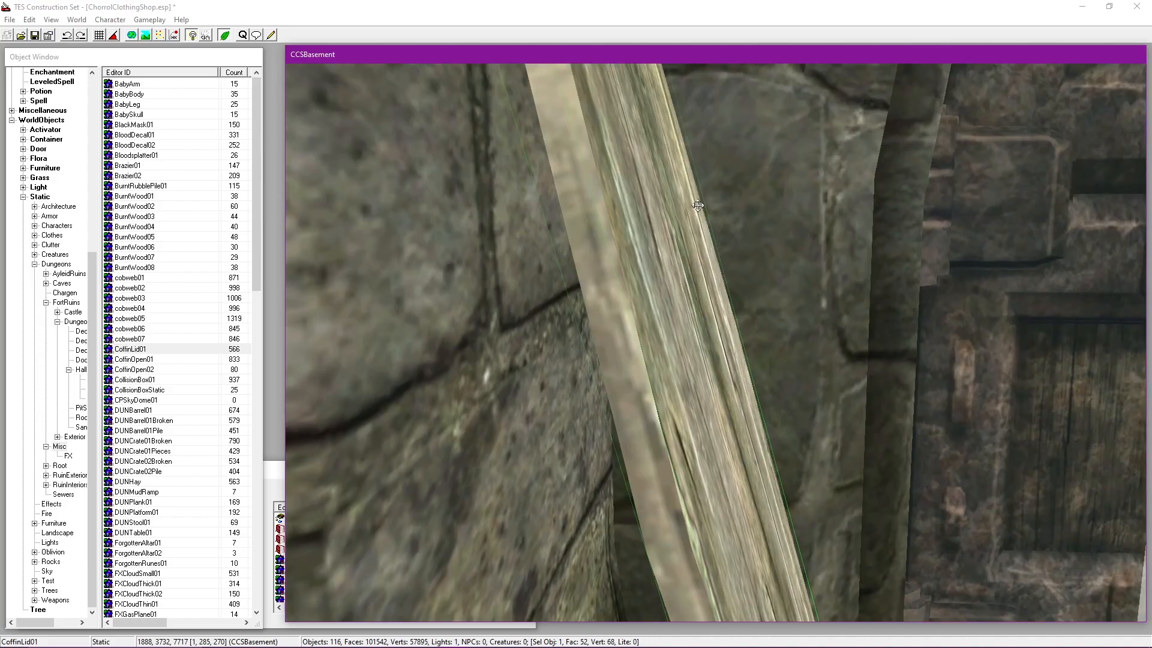
key(shift)
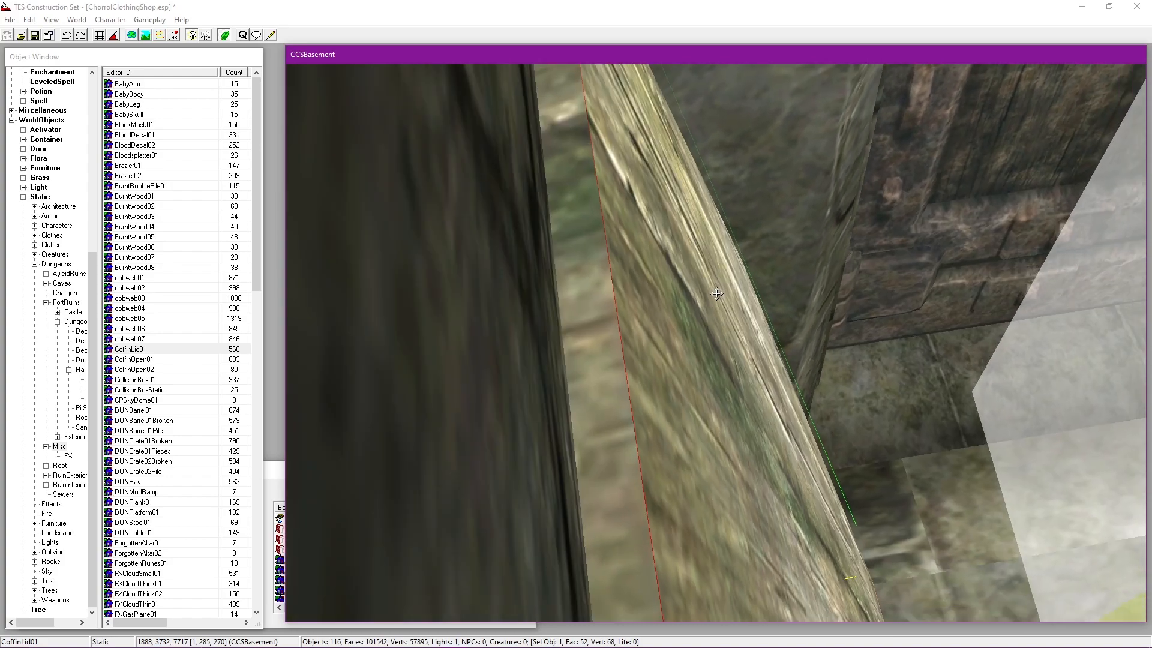
key(shift)
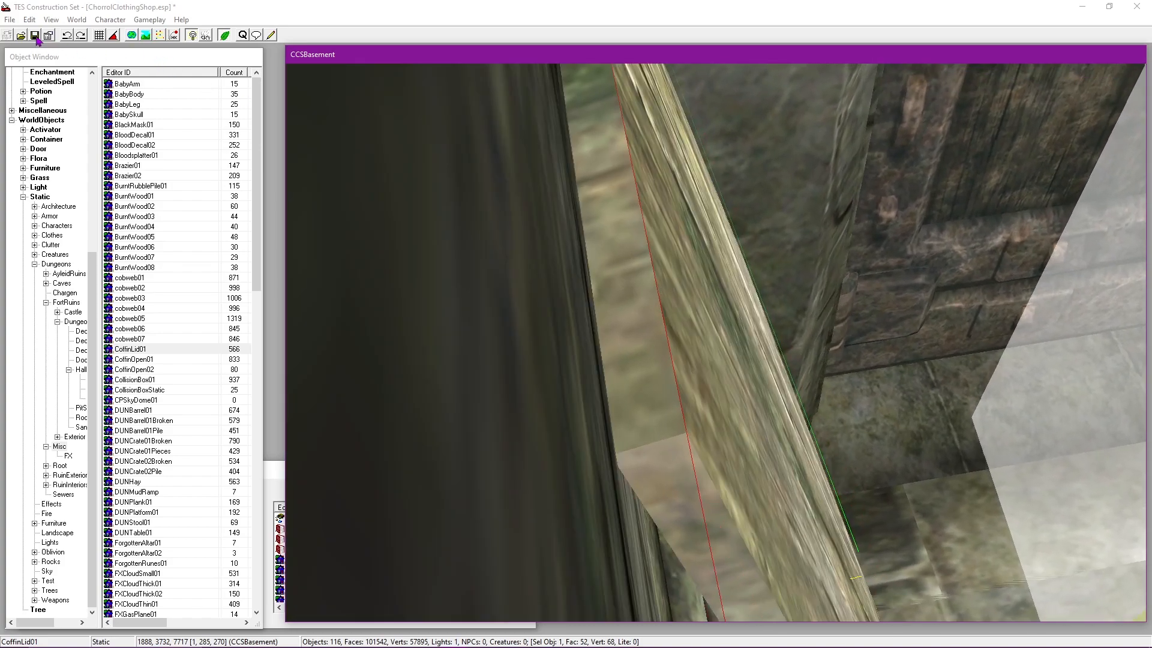
click(36, 38)
Step: Preview the coffin lid and doorway under the cell's own lighting, and return to the bright view
scroll(591, 342, down, 5)
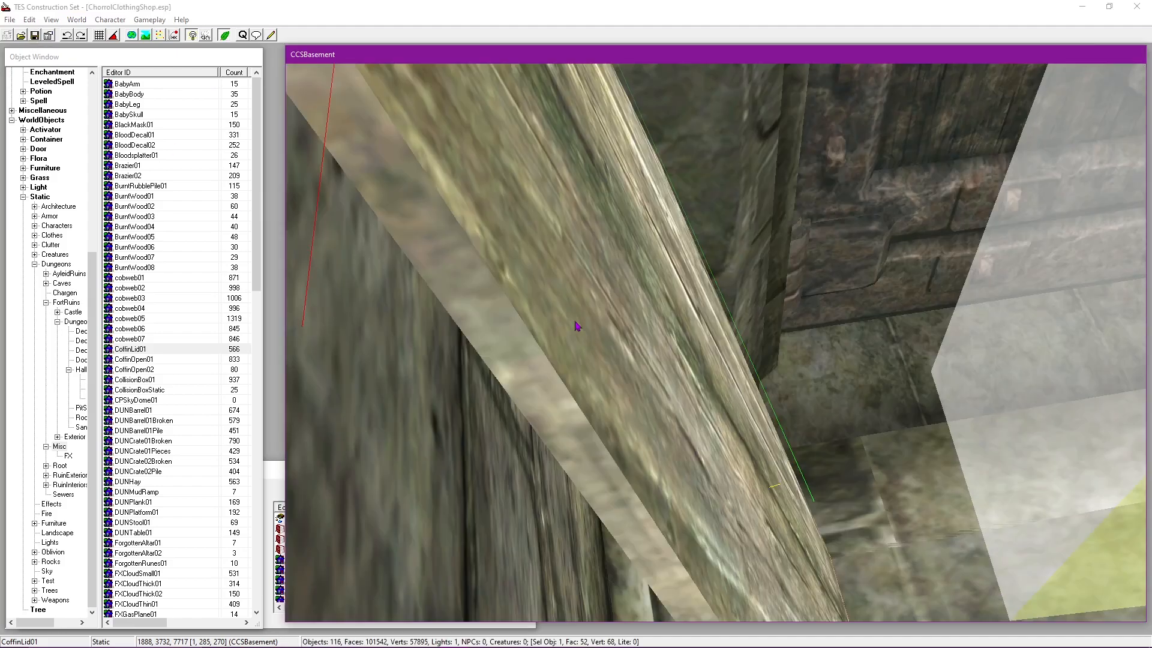
key(shift)
key(shift)
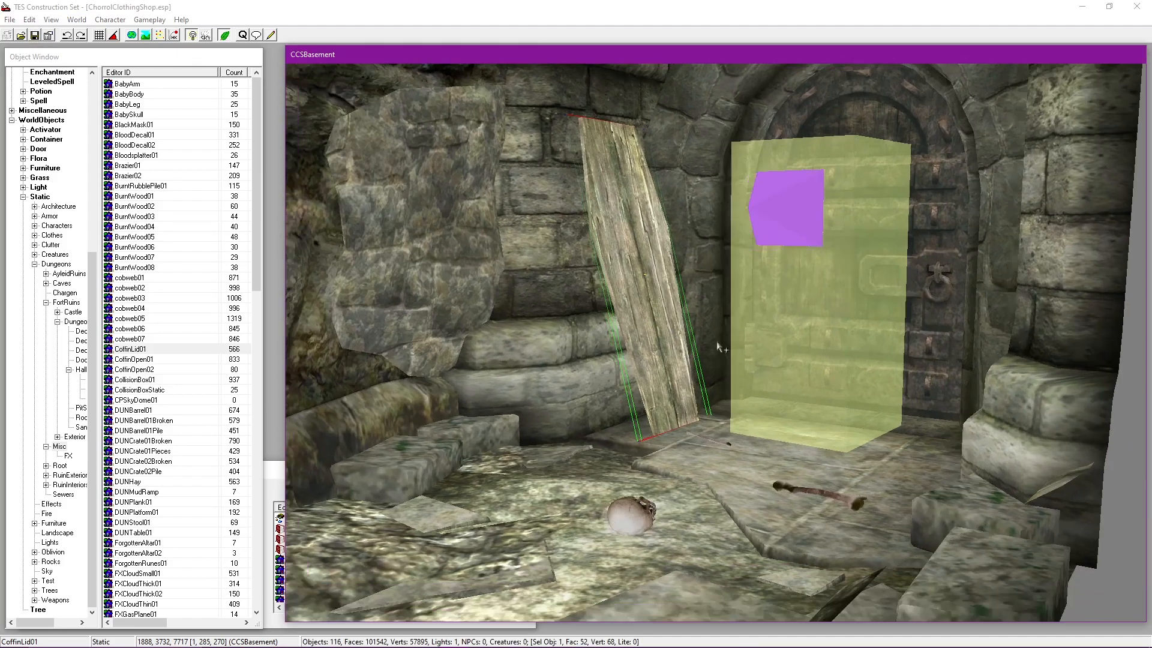
key(a)
key(shift)
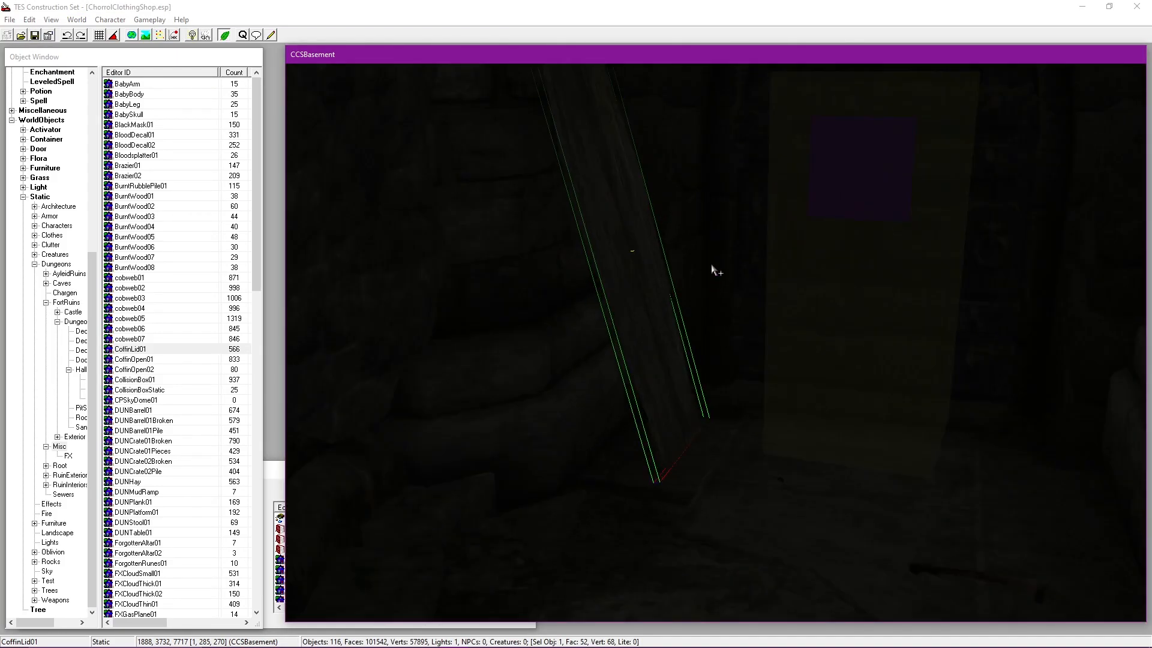
key(a)
key(a)
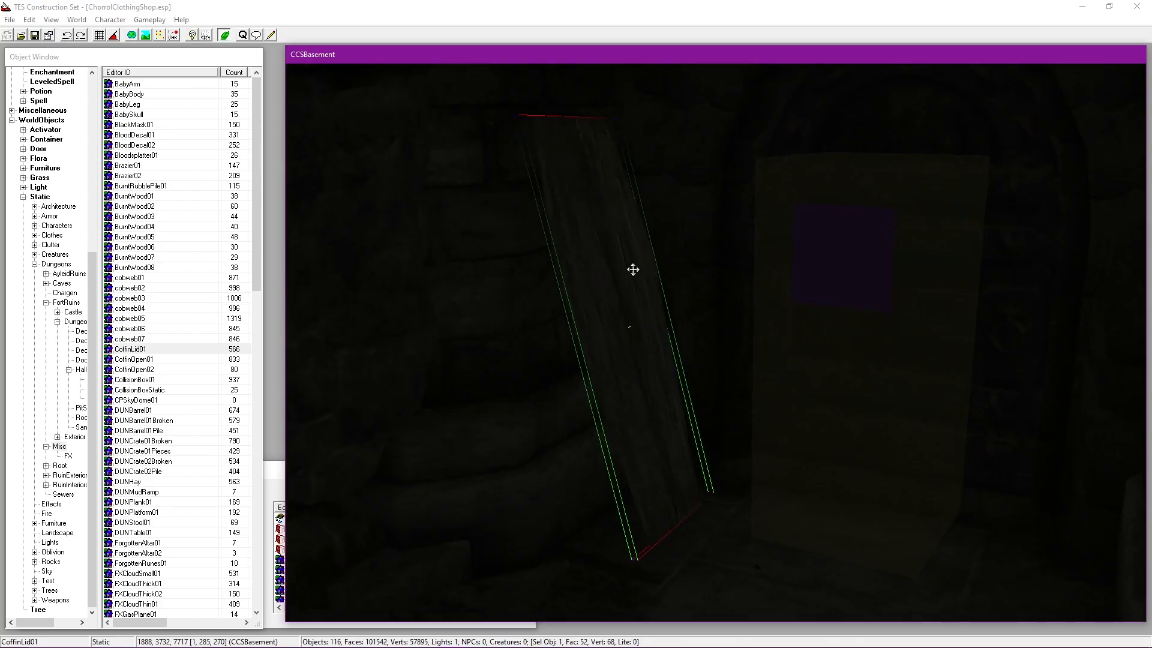
key(a)
key(shift)
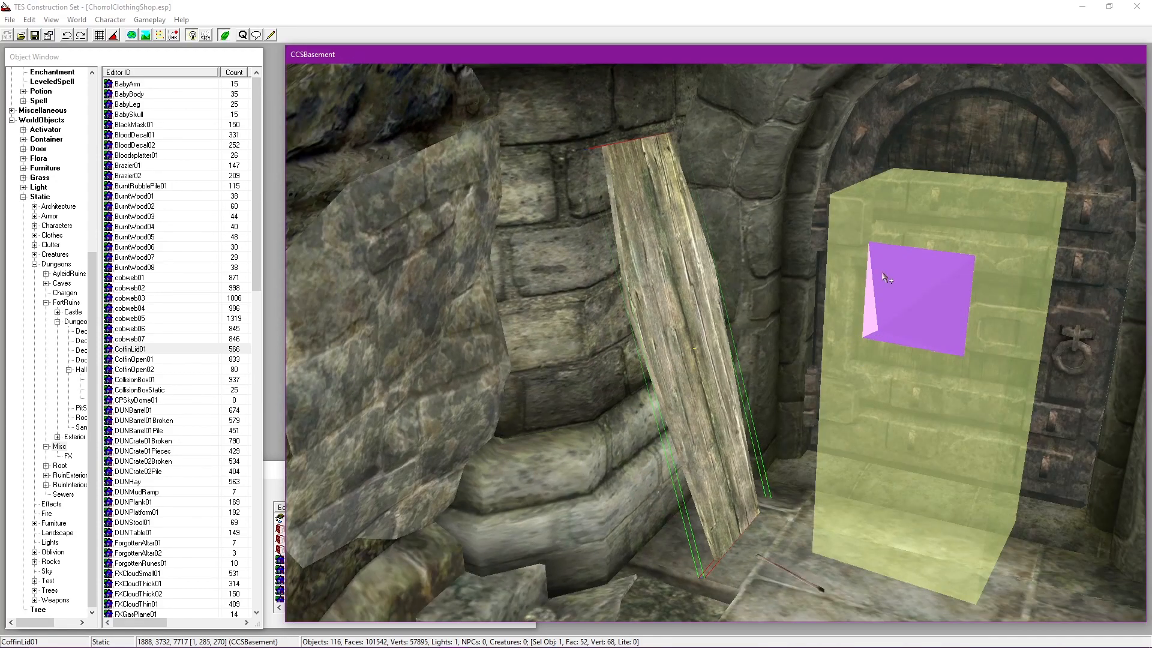
Step: Follow the basement's teleport door marker to its linked door in the CCSDungeon cell
double_click(886, 275)
click(622, 363)
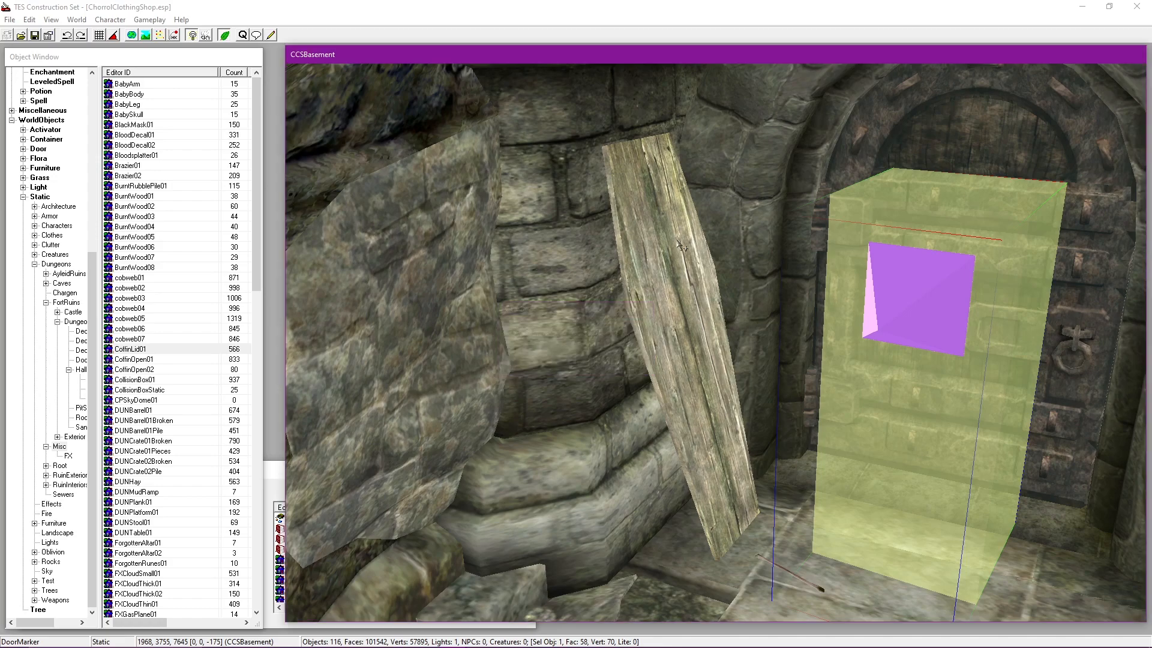
key(shift)
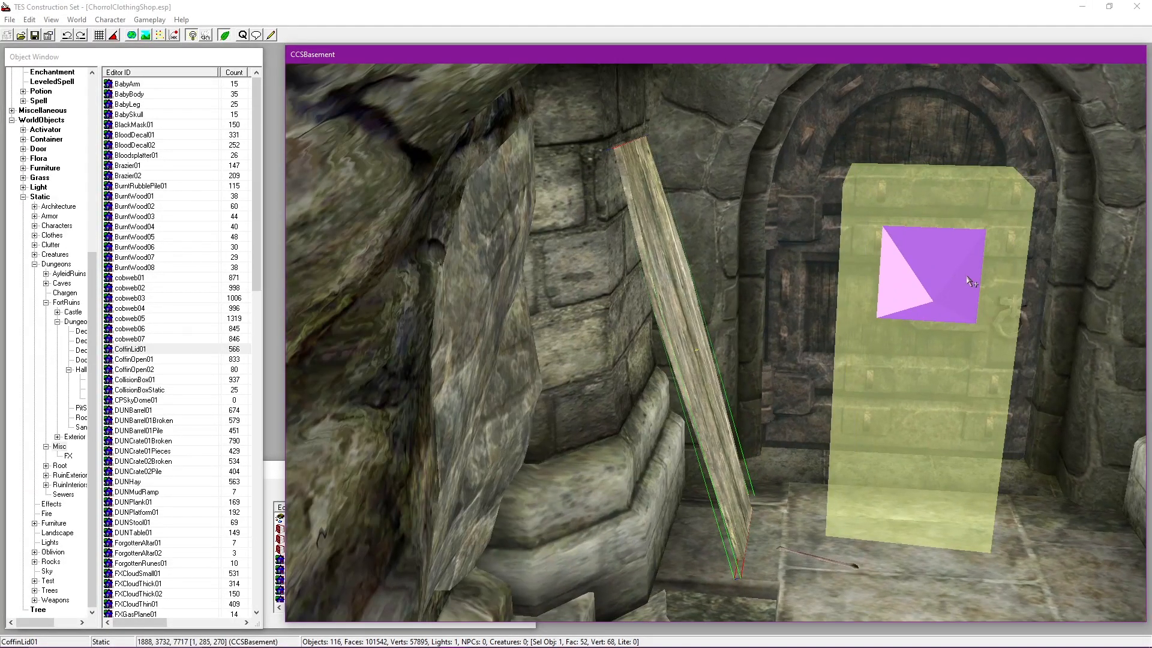
double_click(971, 279)
click(573, 363)
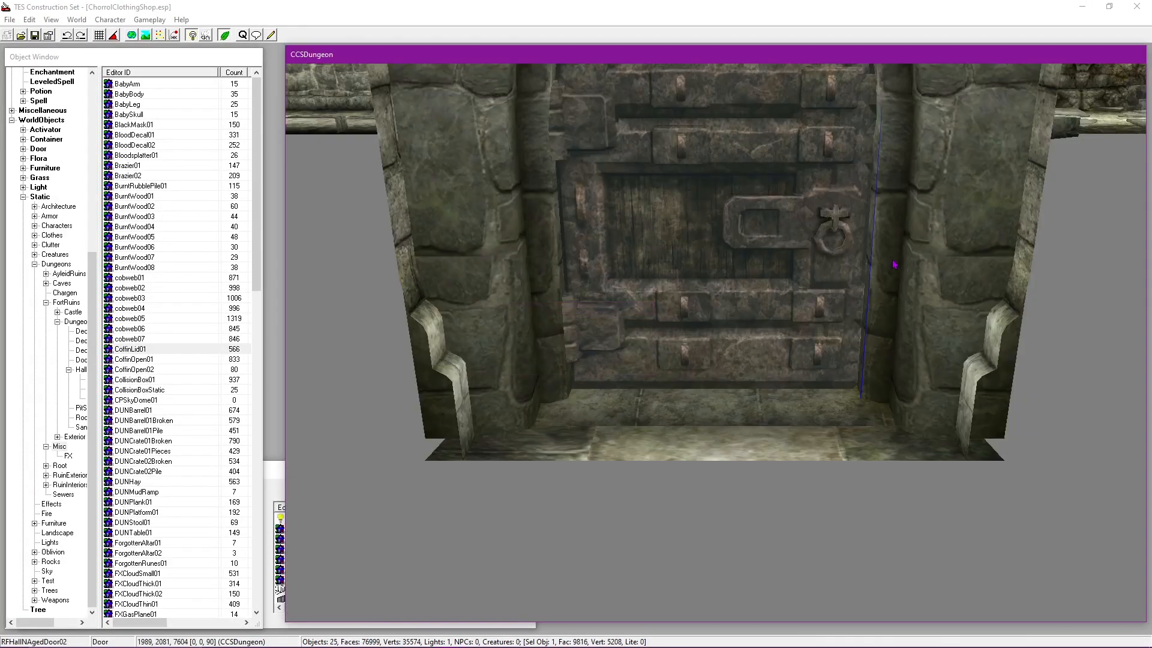
Step: Examine the open coffin standing in the dungeon's far alcove, focusing on the space inside its base
scroll(730, 378, down, 10)
scroll(820, 370, up, 10)
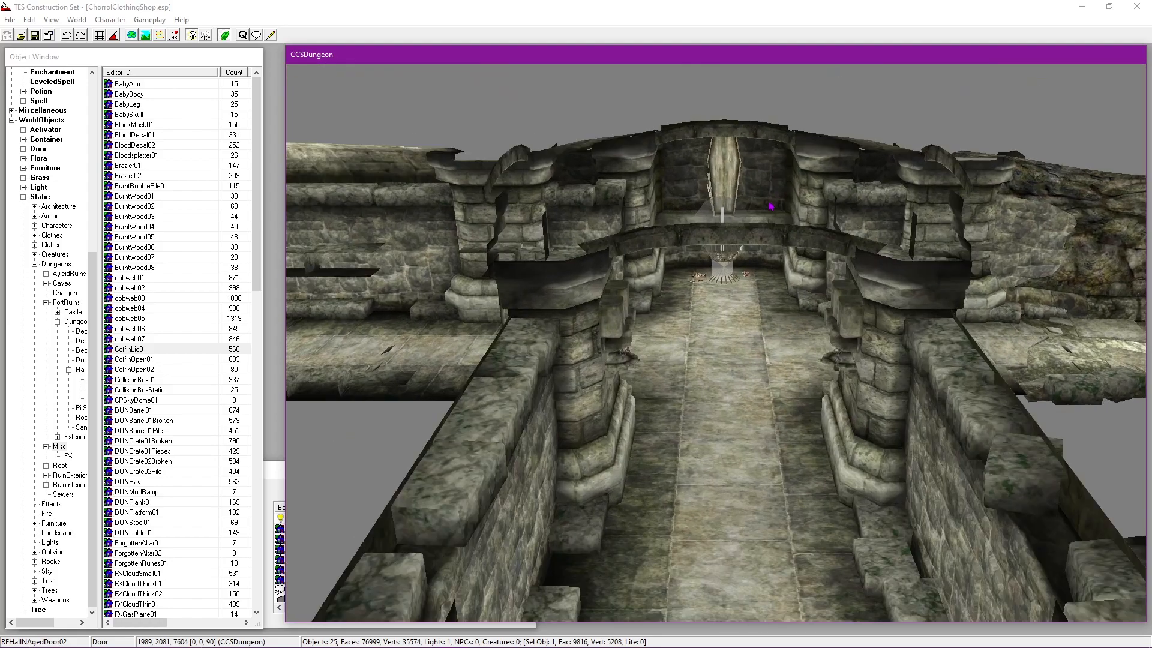
scroll(751, 268, up, 6)
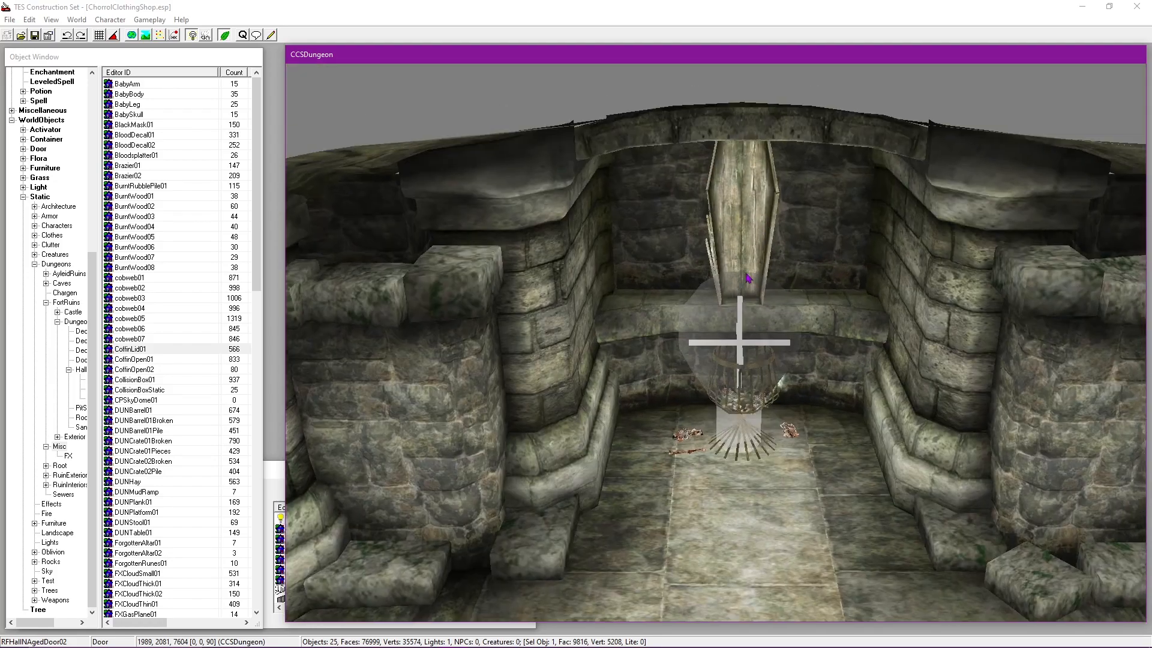
click(754, 271)
scroll(755, 274, up, 3)
scroll(755, 276, up, 5)
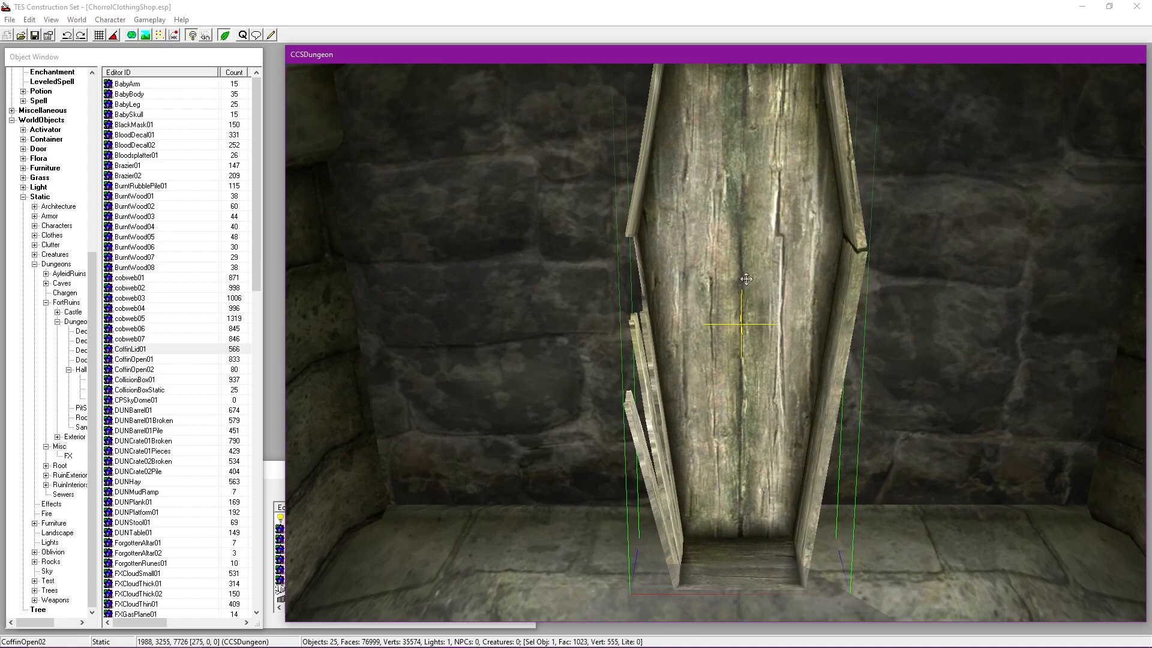
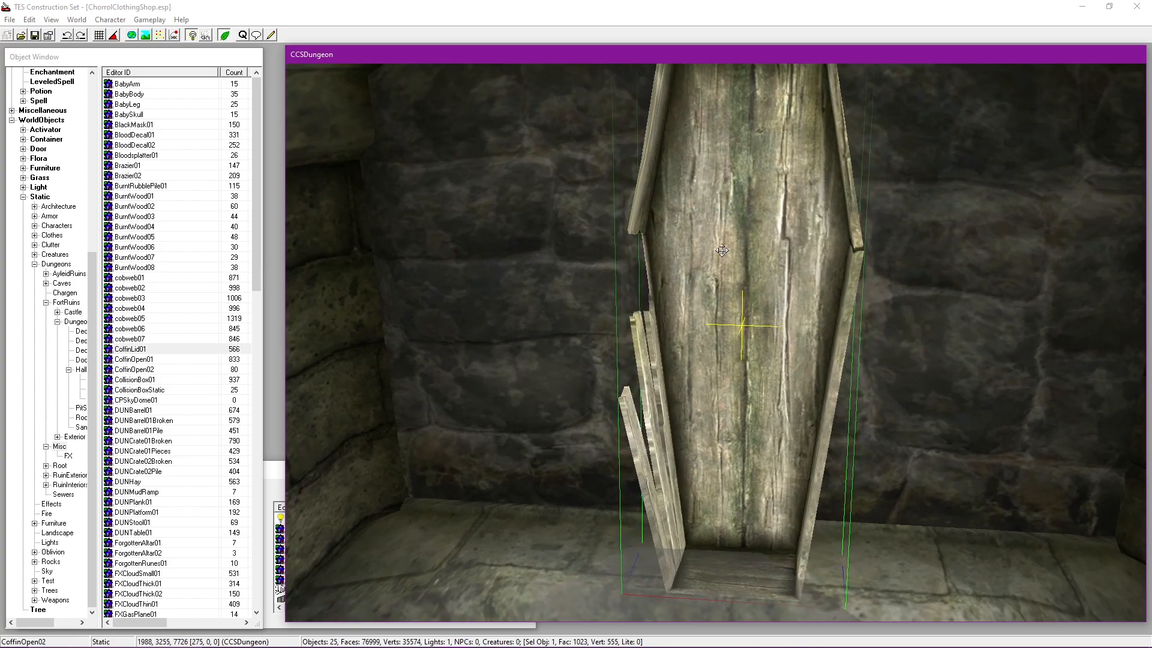
shift+middle_drag(711, 252, 759, 353)
scroll(767, 378, up, 4)
shift+middle_drag(771, 427, 776, 499)
Step: List the Misc items under the MiscItem Dungeons category and turn on the physics simulation for the cell
click(19, 63)
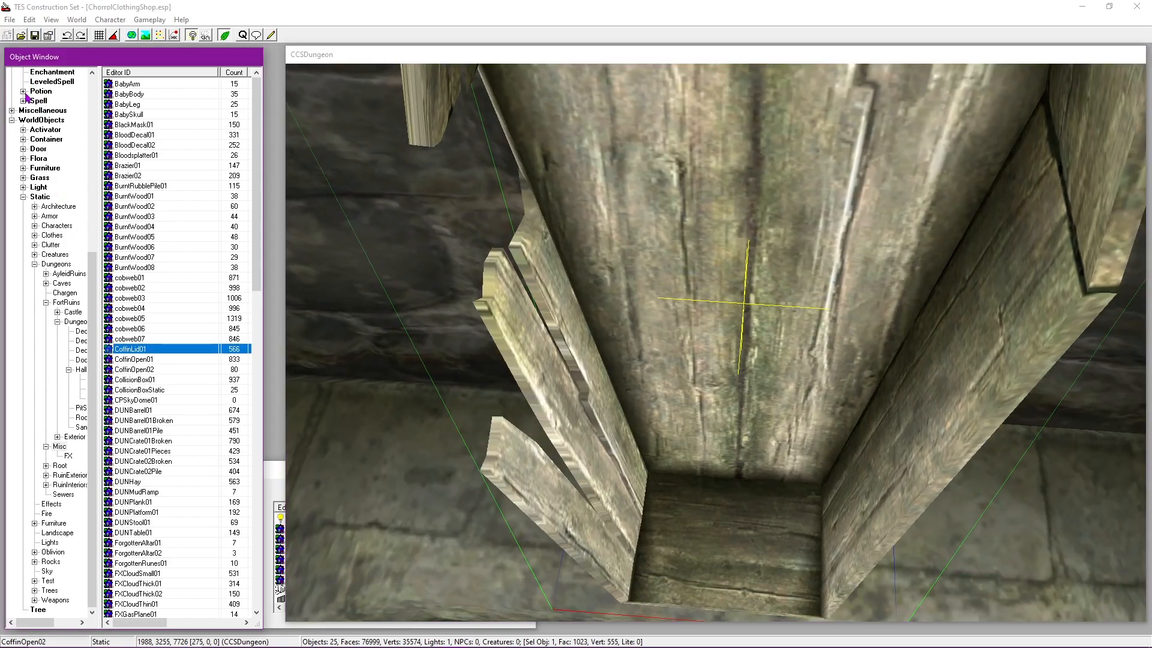
scroll(27, 96, up, 9)
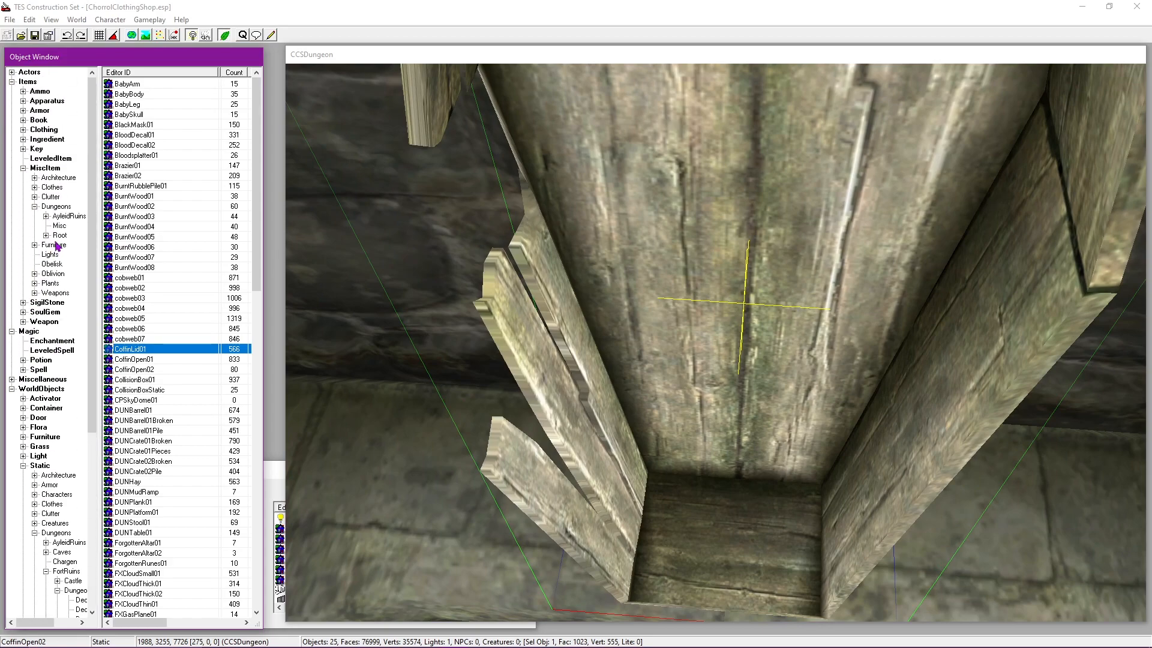
click(59, 226)
click(139, 286)
click(562, 264)
key(shift)
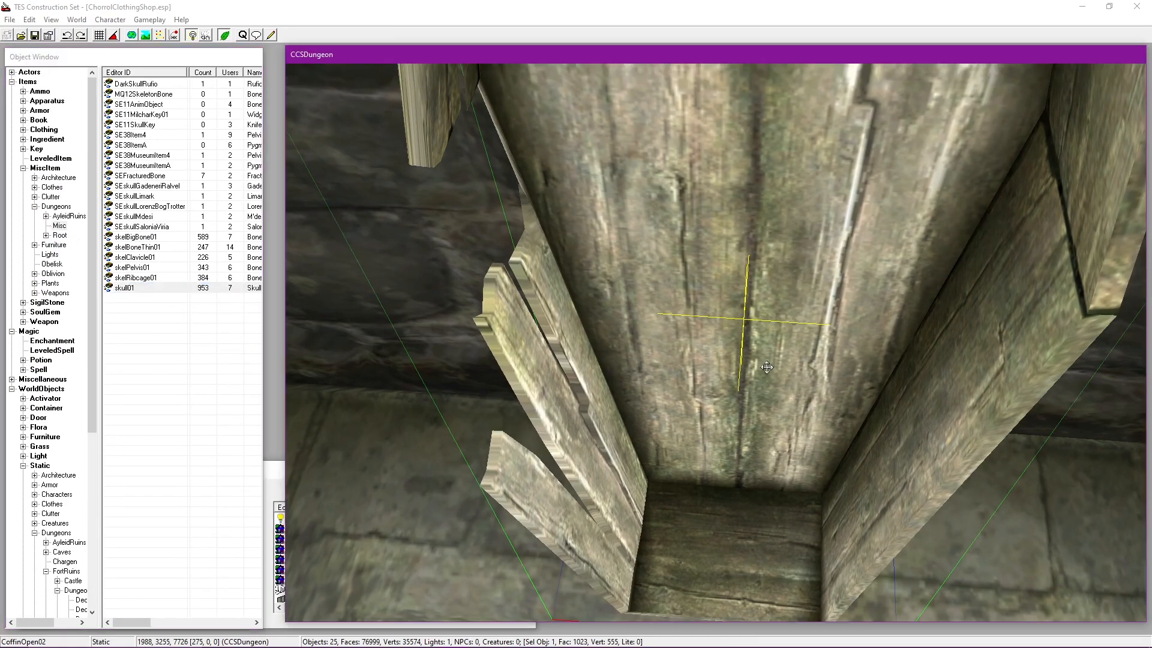
click(178, 35)
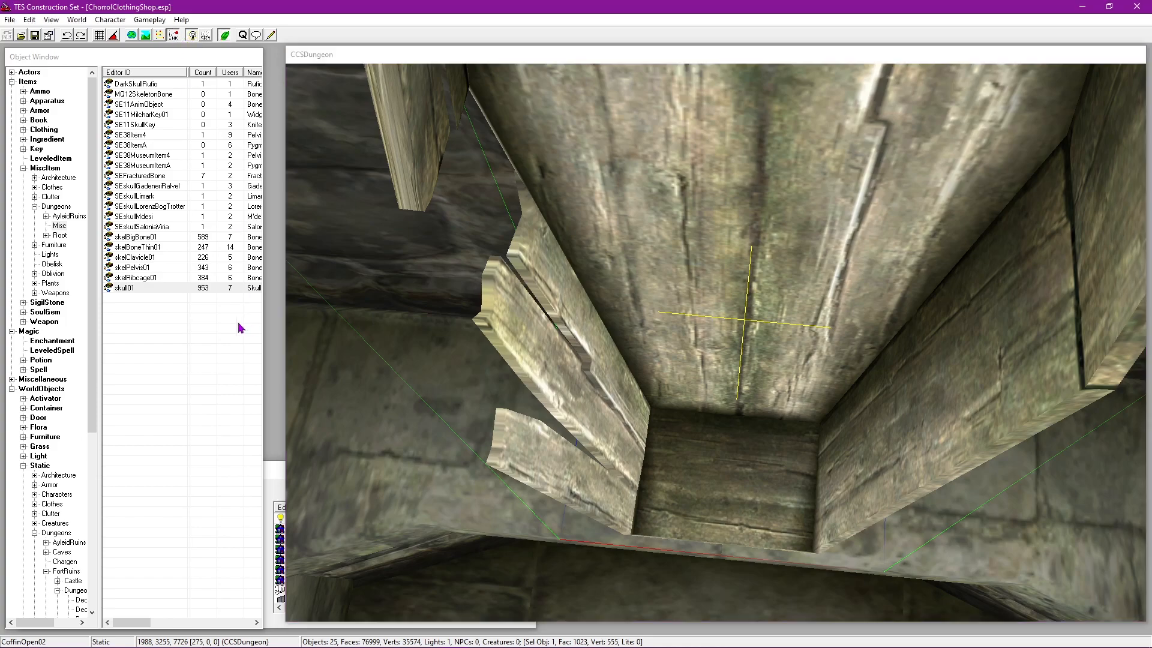
Step: Try dropping a skull01 and a skelRibcage01 into the coffin's base, deleting each one
drag(128, 291, 720, 234)
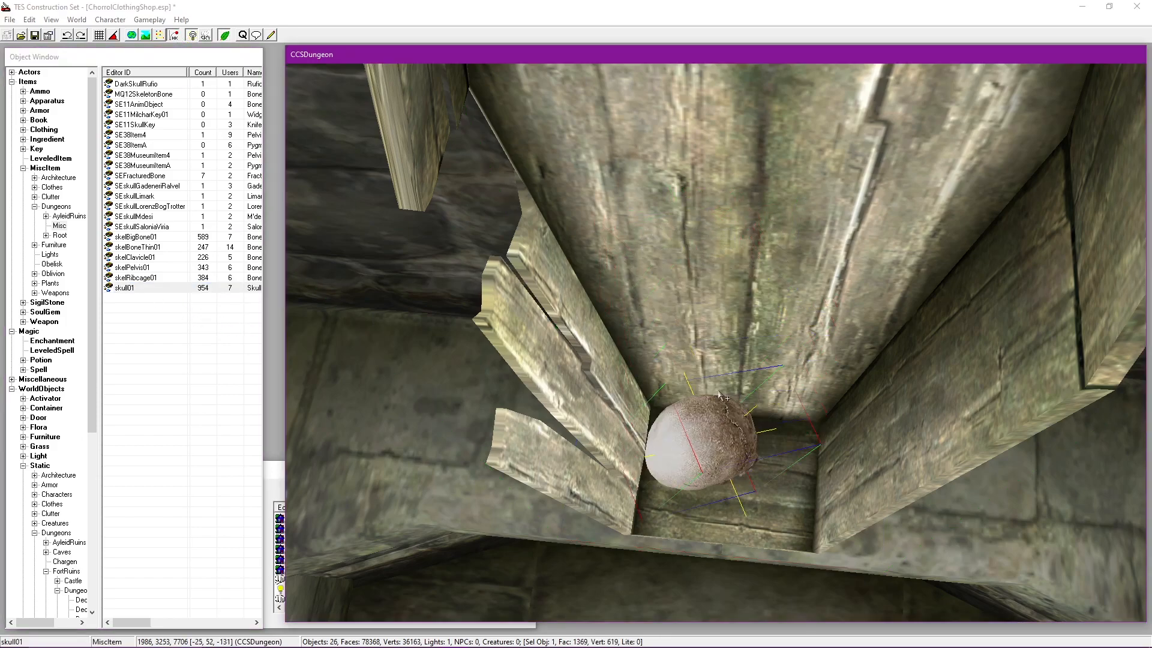
middle_drag(694, 409, 720, 392)
key(Delete)
scroll(720, 395, up, 5)
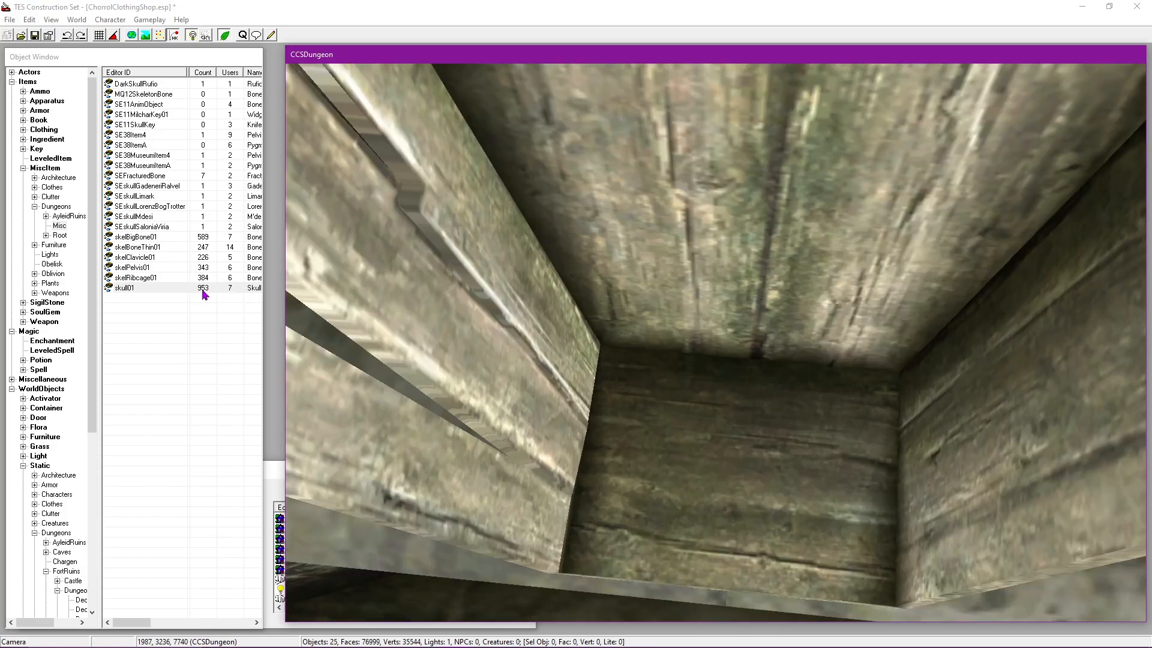
drag(133, 278, 573, 378)
scroll(694, 384, down, 5)
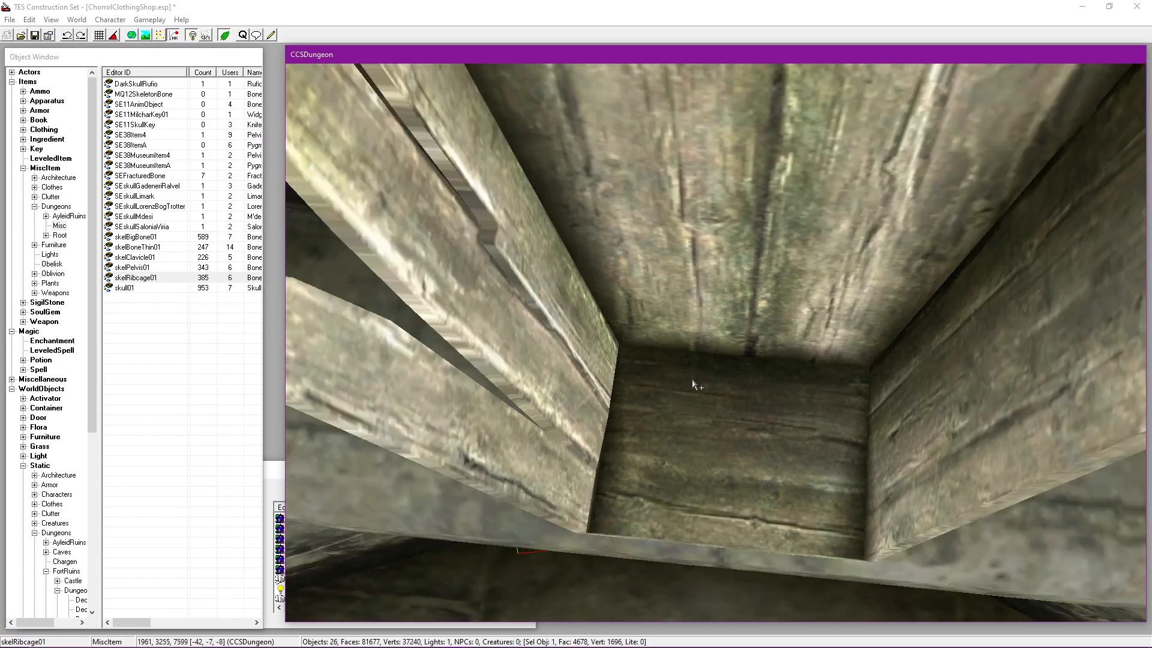
key(Delete)
Step: Drop a fresh skull01 into the coffin's base and let it settle under the physics simulation
drag(114, 288, 684, 367)
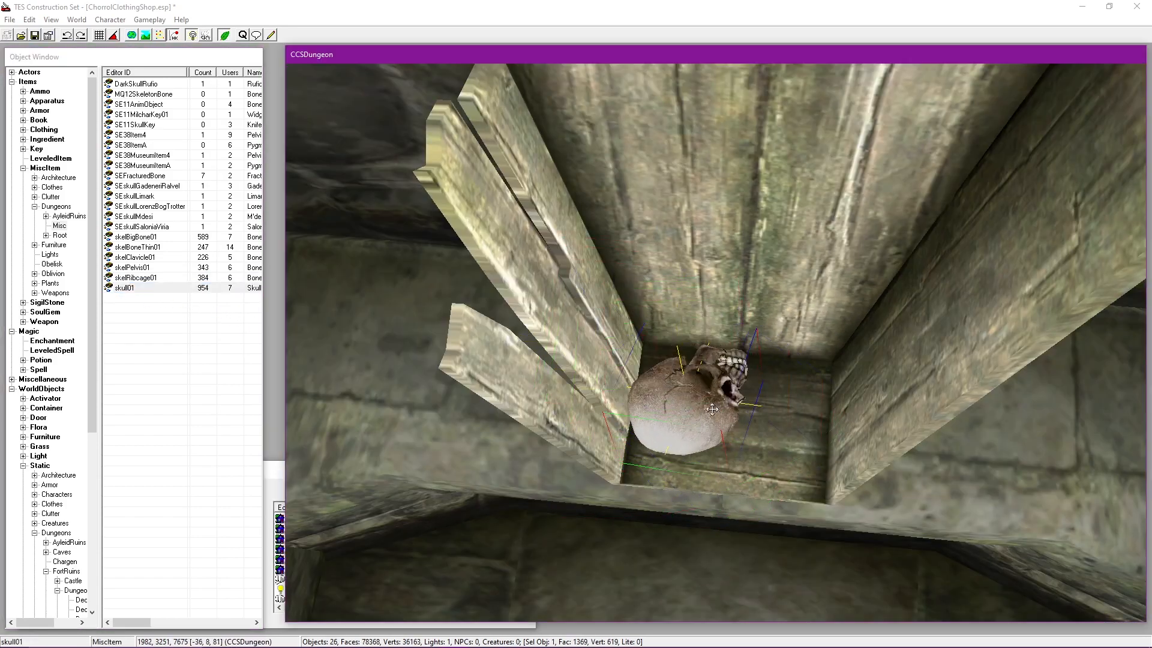
scroll(776, 398, up, 3)
scroll(751, 350, down, 3)
shift+middle_drag(751, 350, 715, 436)
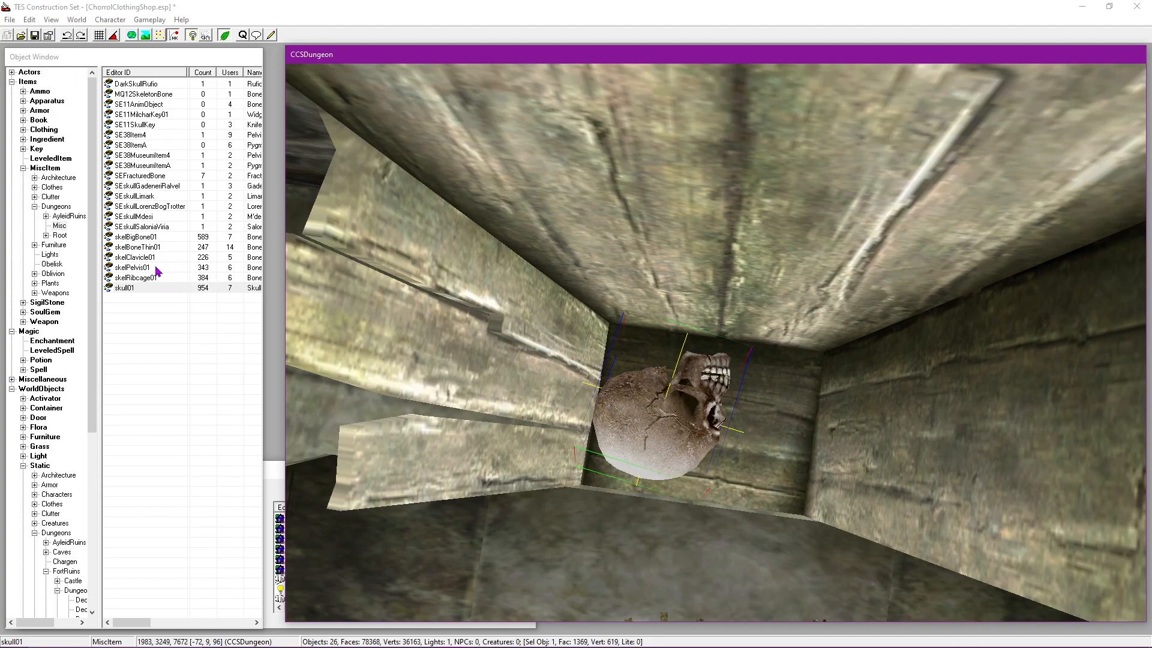
click(460, 306)
click(175, 39)
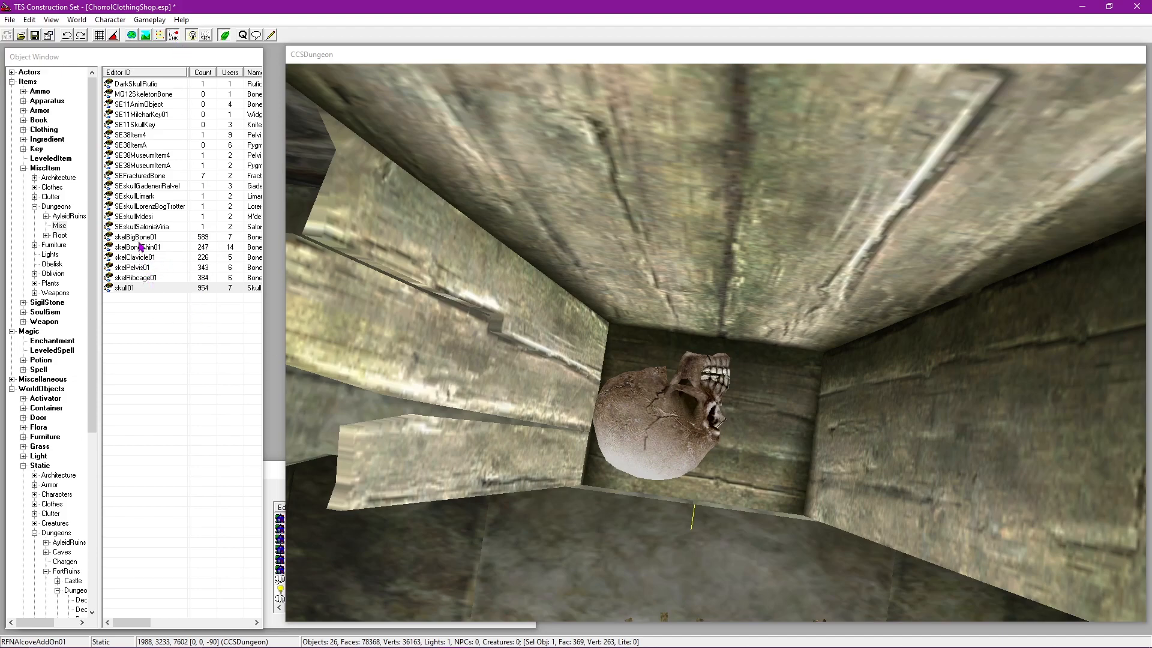
Step: Drop a skelBigBone01 at the coffin, delete it, and drop a second one near the skull
drag(138, 242, 823, 358)
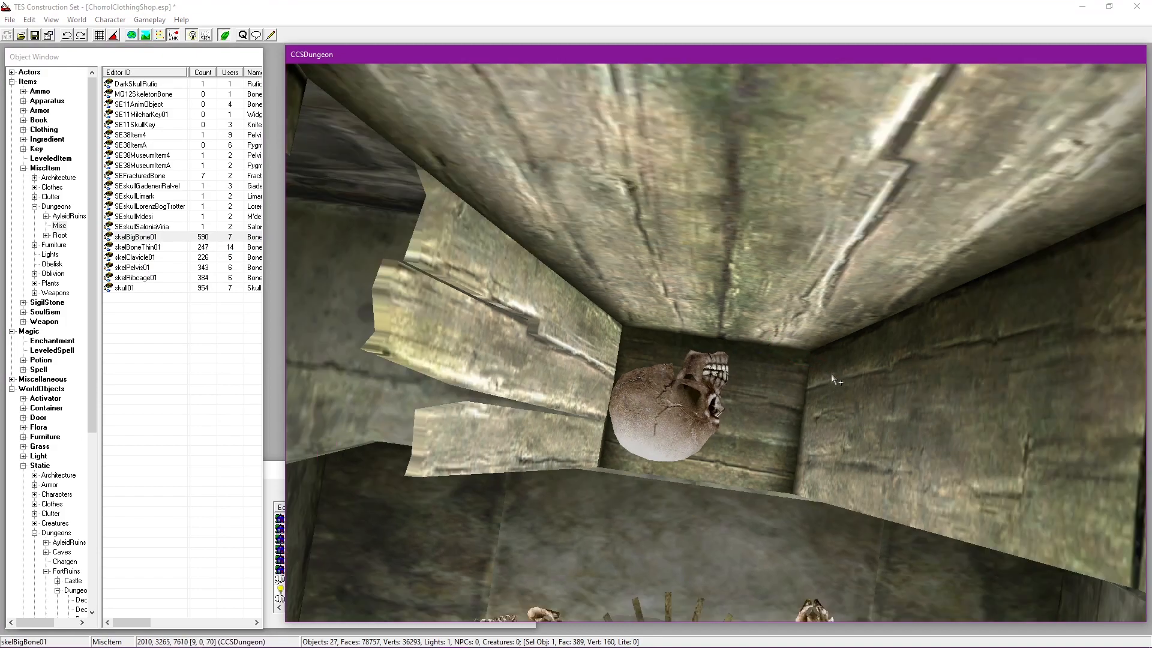
key(Delete)
drag(127, 240, 720, 384)
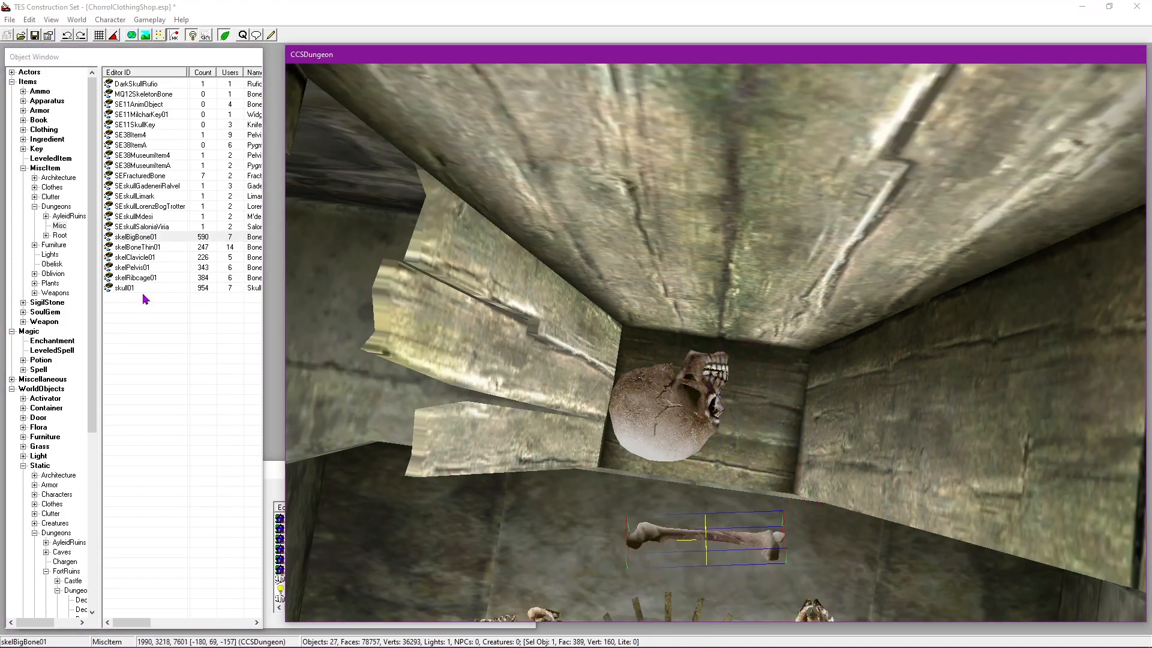
Step: Try to fit a skelRibcage01 above the skull in the coffin, check it from the room, and delete it
drag(137, 277, 756, 372)
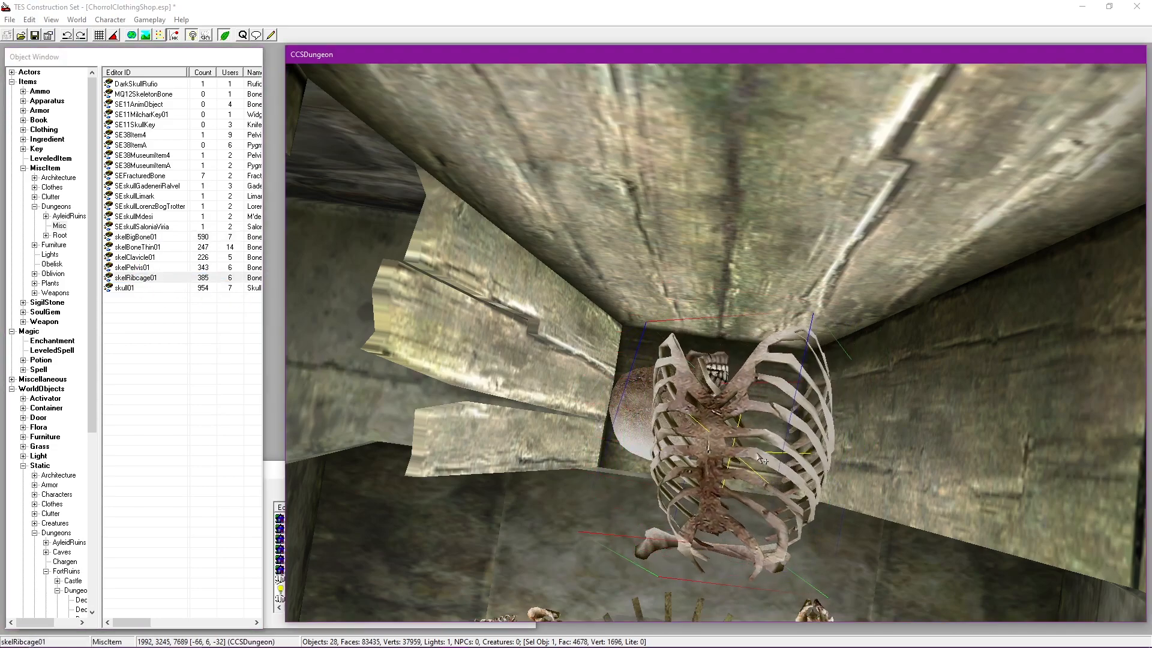
shift+middle_drag(757, 453, 767, 378)
mouse_move(767, 378)
mouse_down()
mouse_move(749, 264)
mouse_move(763, 377)
mouse_up()
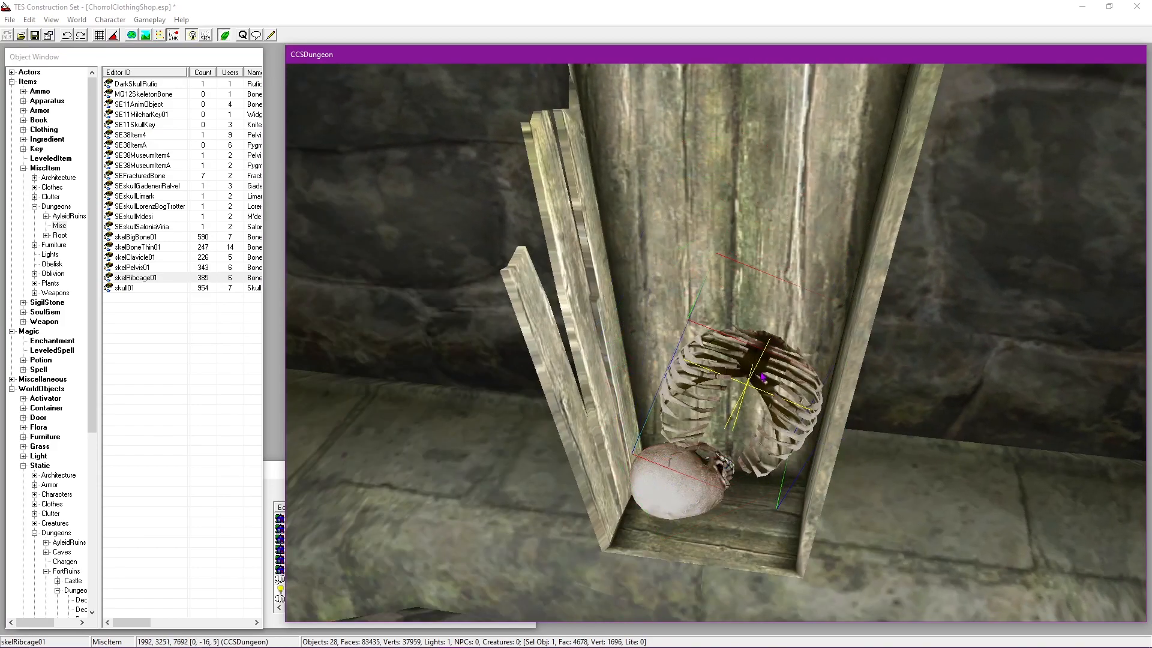
shift+middle_drag(699, 368, 774, 313)
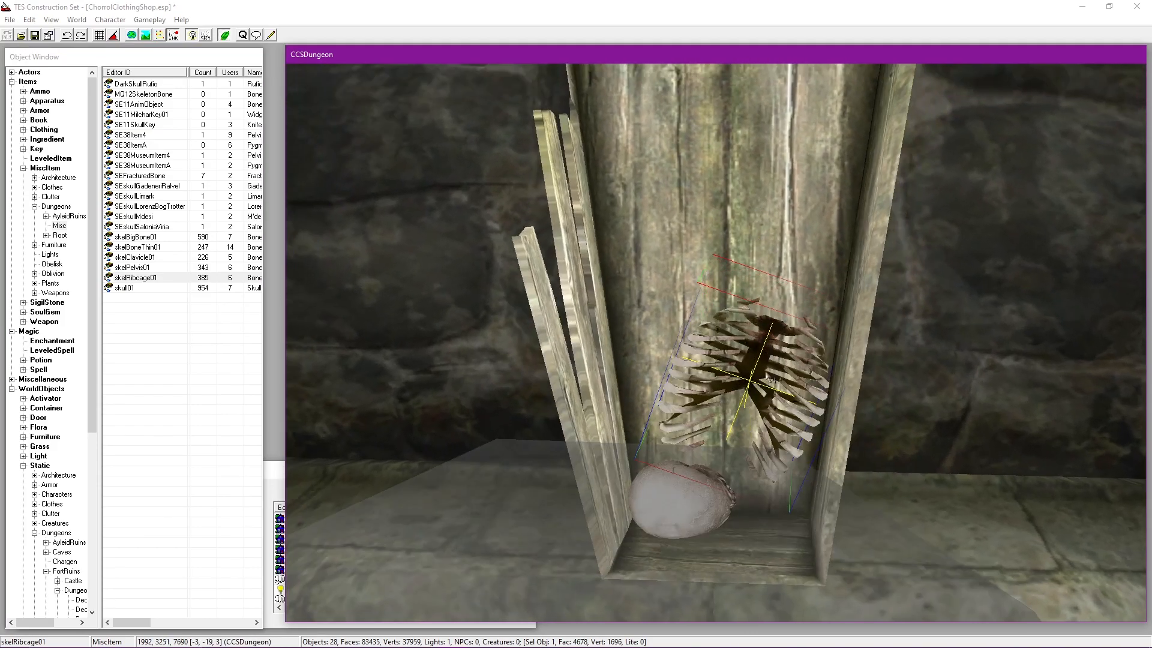
scroll(773, 313, down, 10)
scroll(774, 313, down, 5)
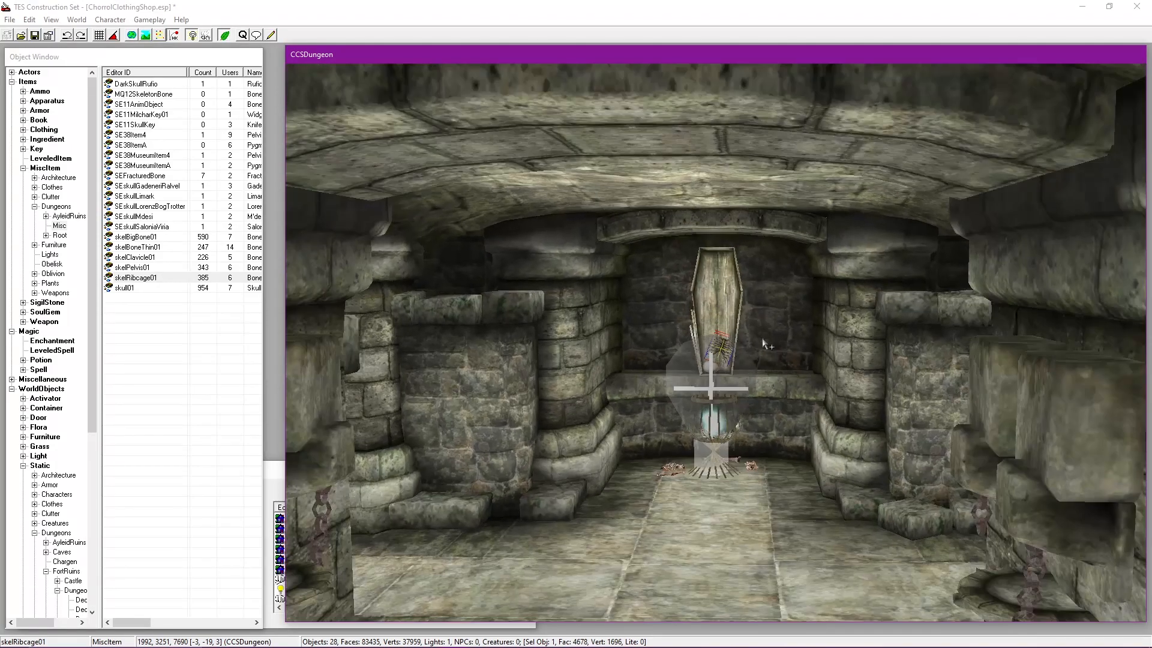
scroll(774, 318, up, 12)
scroll(772, 323, up, 10)
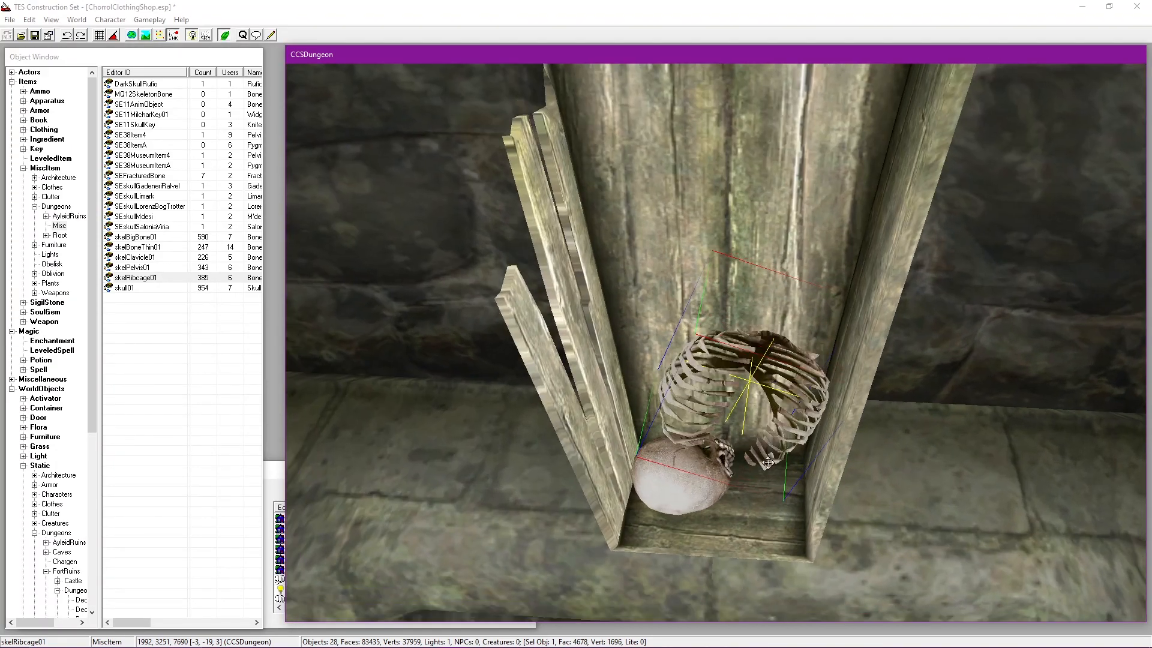
shift+middle_drag(767, 463, 789, 407)
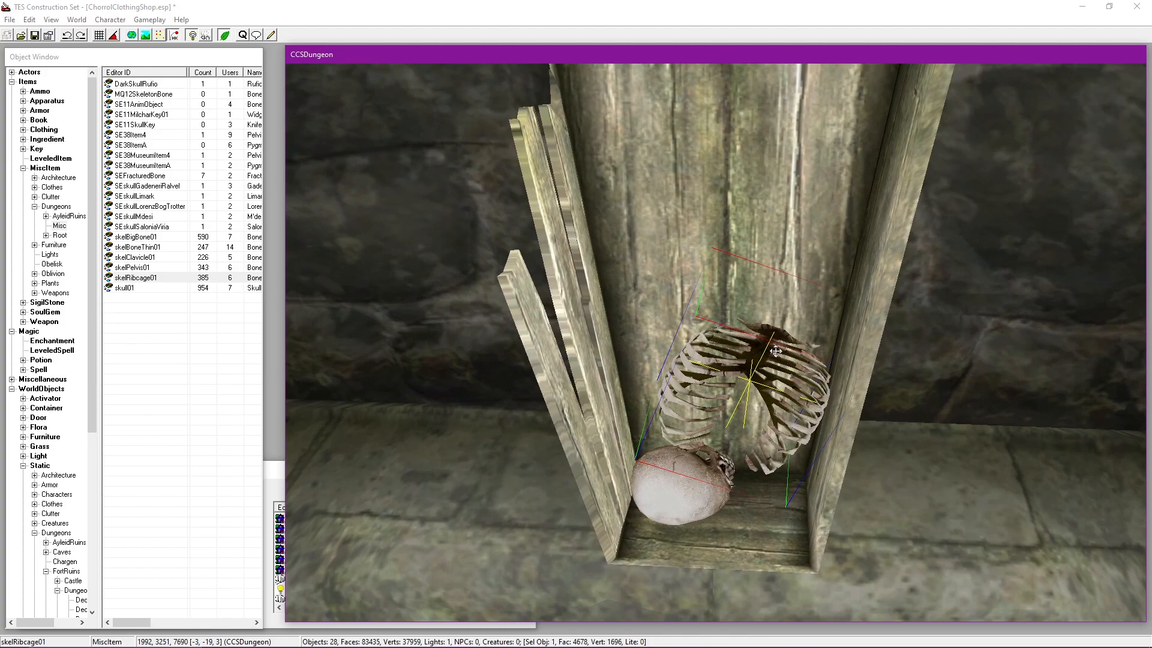
key(Delete)
Step: Try dropping a skelBigBone01 into the coffin beside the skull, and delete it
scroll(719, 336, up, 3)
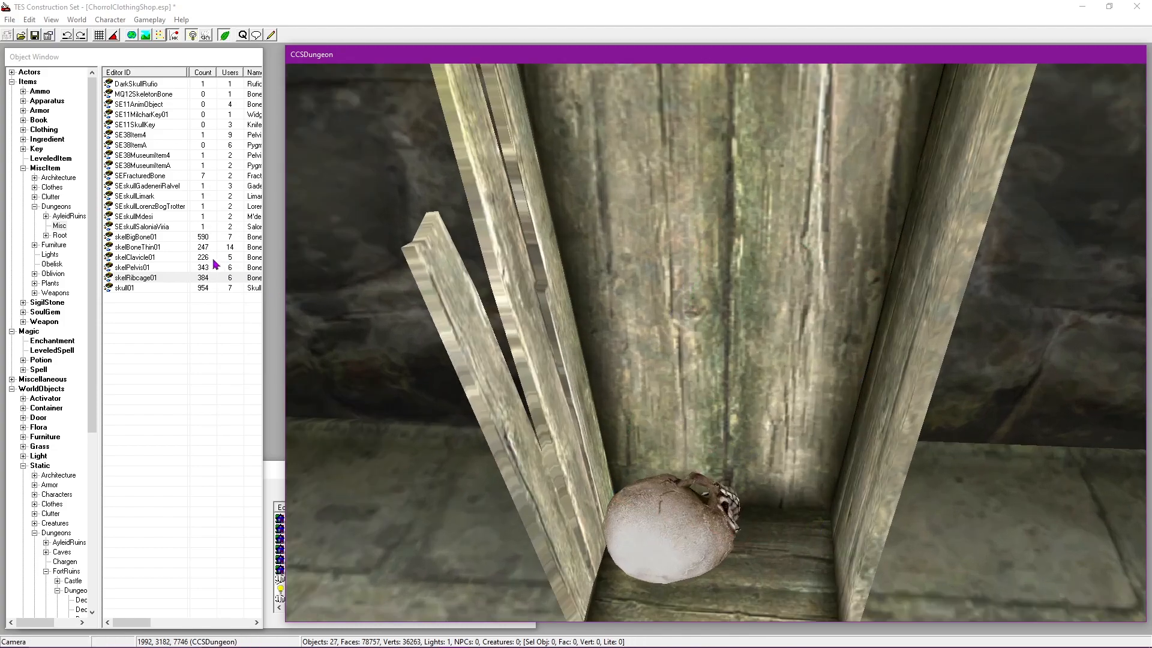
drag(134, 239, 794, 411)
key(Delete)
scroll(780, 384, down, 2)
Step: Add another skelBigBone01 inside the coffin and reposition it while the physics simulation runs
drag(141, 238, 786, 416)
drag(766, 444, 790, 350)
scroll(784, 278, up, 3)
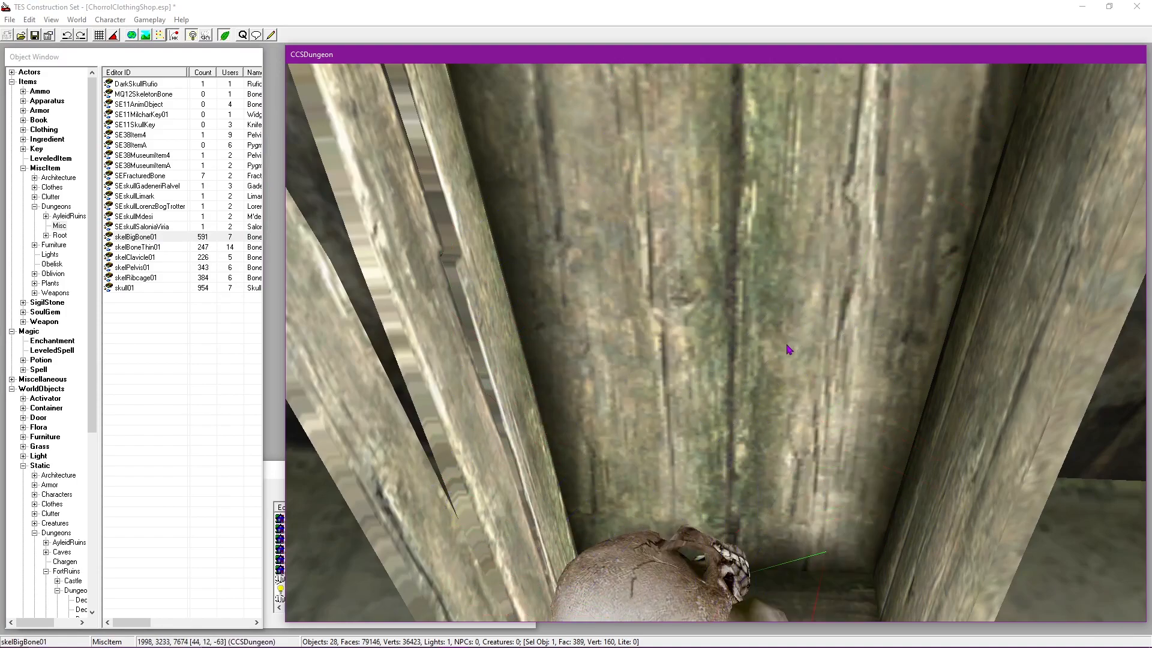
scroll(789, 350, down, 3)
middle_drag(789, 349, 775, 292)
scroll(796, 388, up, 2)
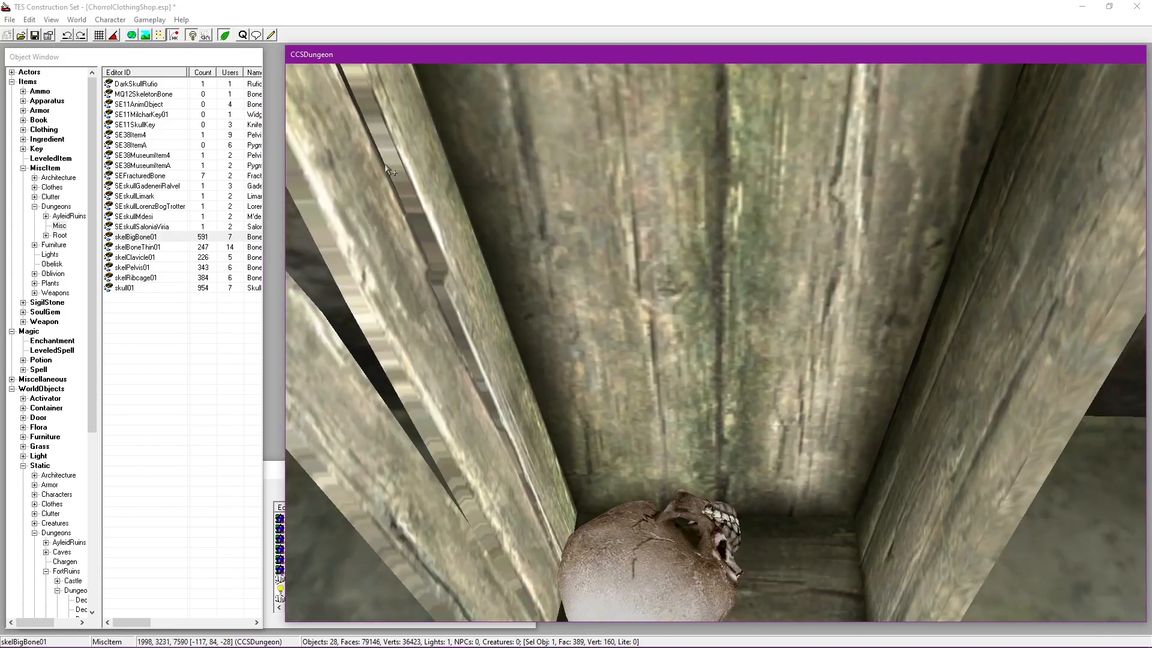
Step: Stop the simulation, add a skelBigBone01, and stand it beside the skull in the coffin, turned about 26 degrees
click(192, 35)
drag(135, 238, 707, 387)
drag(710, 429, 761, 366)
middle_drag(761, 366, 810, 426)
drag(807, 424, 763, 345)
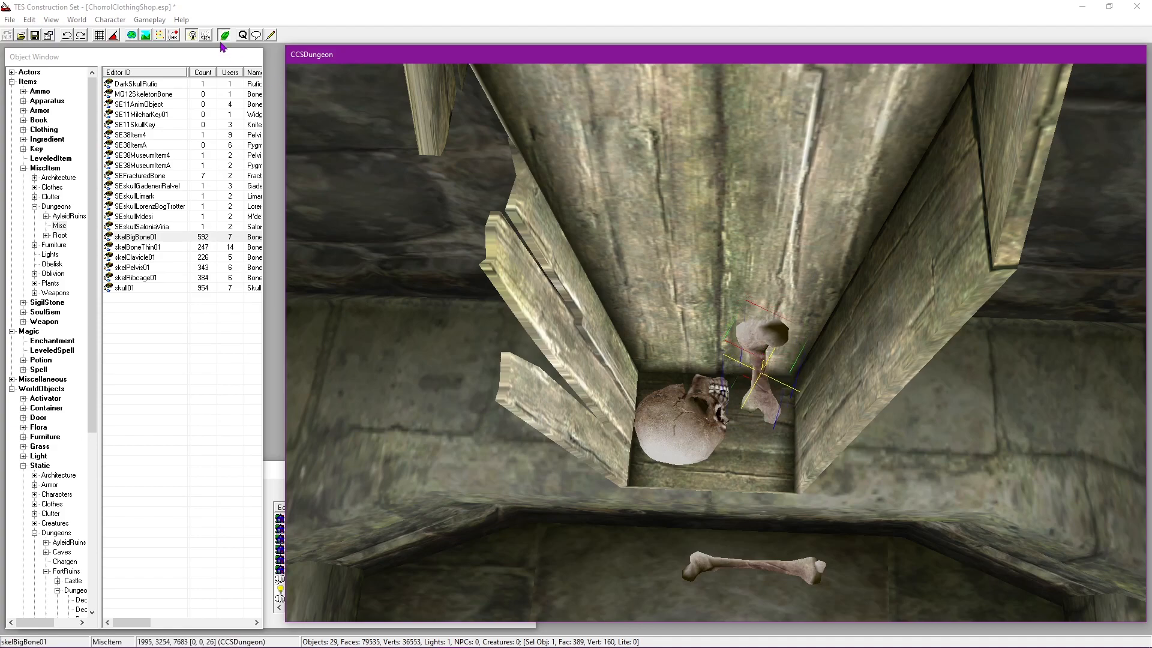
Step: Let the upright bone fall into place beside the skull with the physics simulation, and save the plugin
click(174, 35)
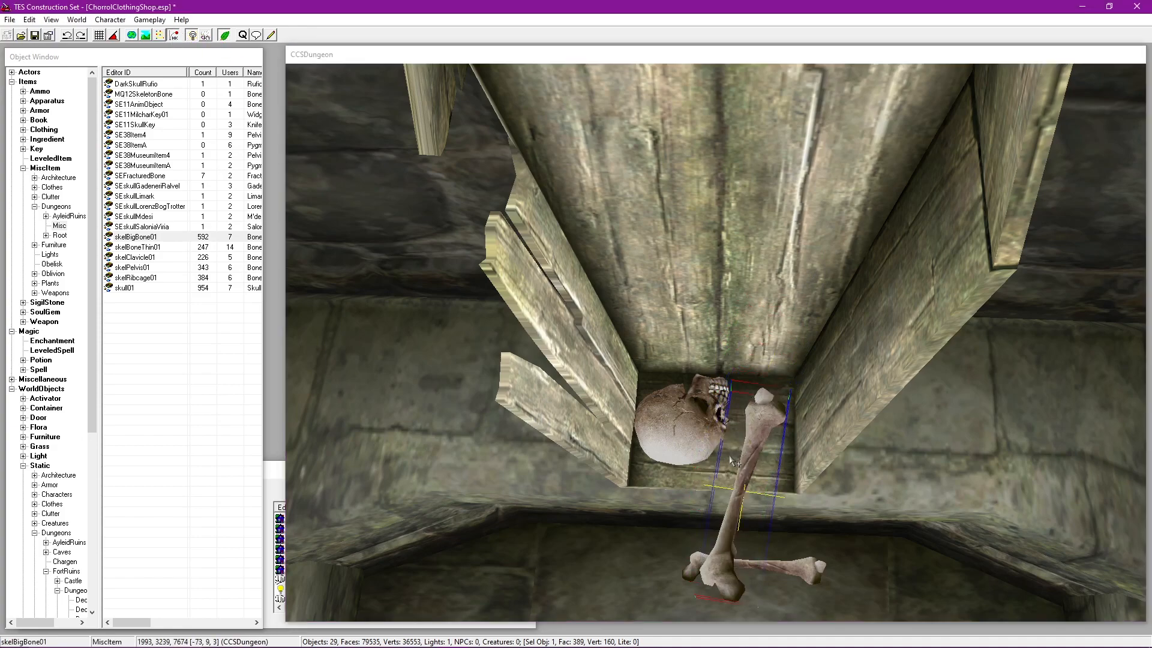
click(744, 510)
shift+middle_drag(744, 510, 780, 453)
scroll(779, 453, up, 3)
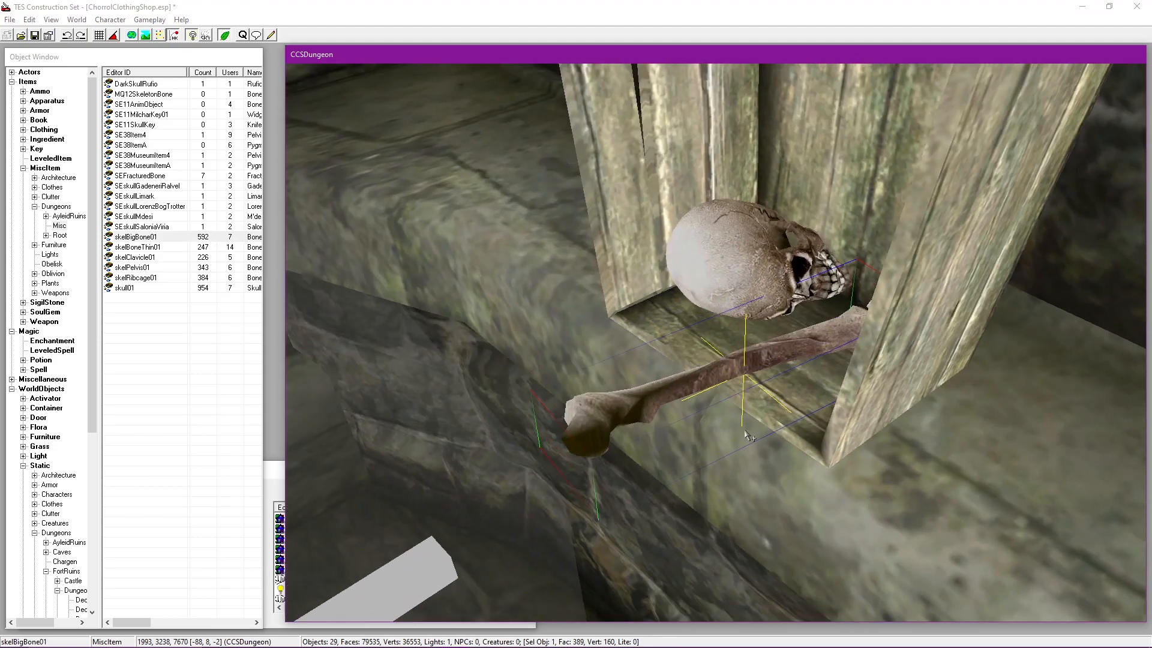
click(168, 37)
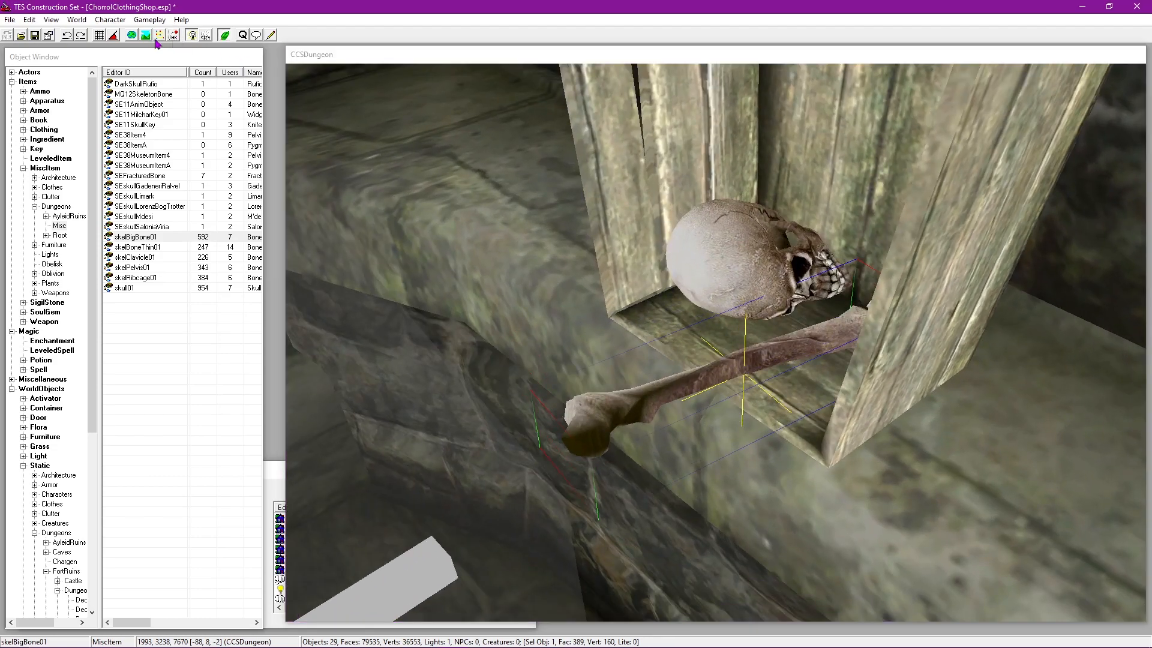
click(346, 292)
Step: Drop the bone onto the coffin's base, undoing the drop once and repeating it, and save the plugin
scroll(346, 292, down, 4)
shift+middle_drag(346, 292, 511, 145)
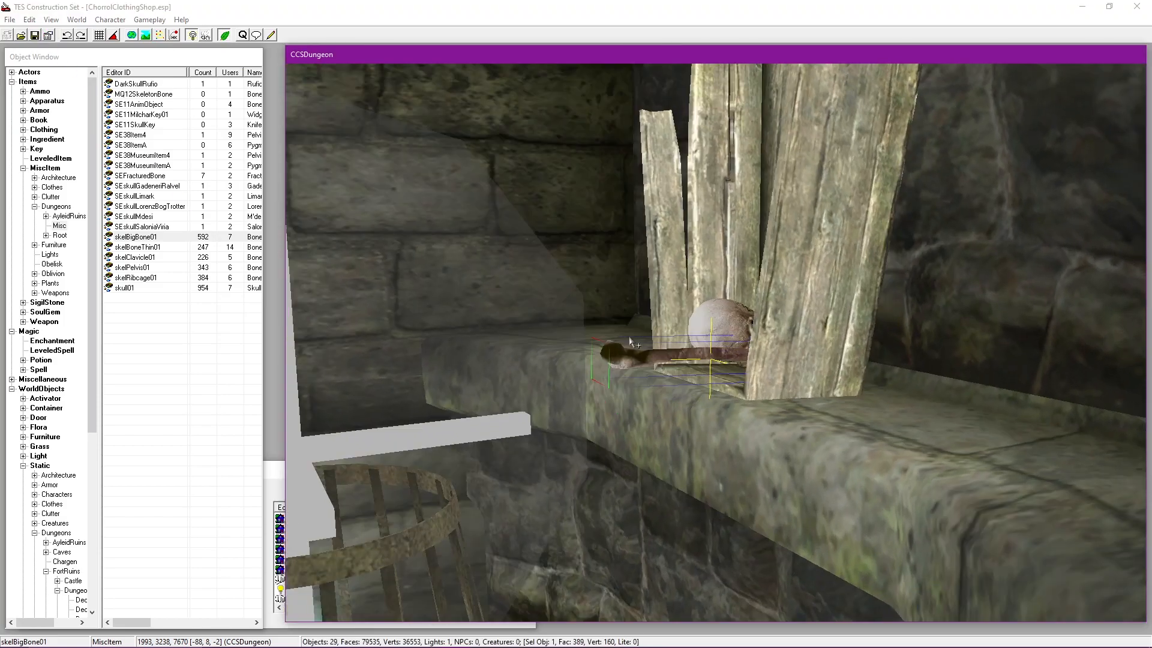
shift+middle_drag(686, 321, 770, 363)
key(f)
shift+middle_drag(610, 357, 481, 213)
scroll(731, 324, up, 4)
key(ctrl+z)
scroll(717, 345, down, 3)
key(f)
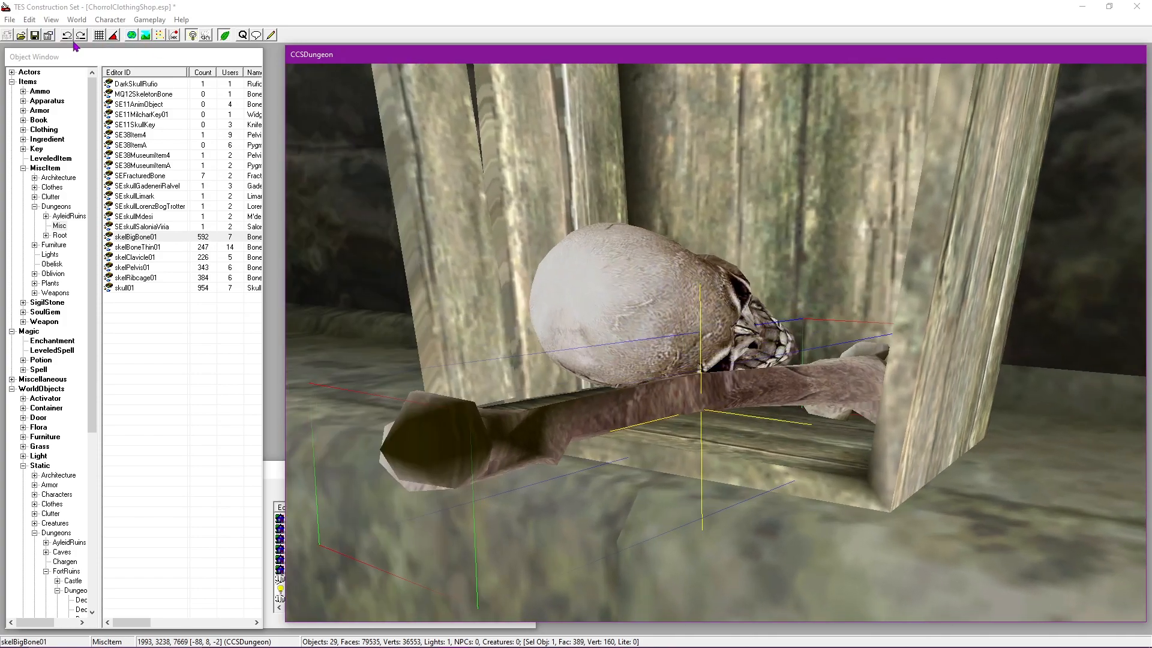
click(34, 35)
Step: List the MiddleClass clutter statics in the Object Window, with the view on the empty ledge beside the coffin
scroll(663, 309, down, 5)
shift+middle_drag(666, 306, 733, 326)
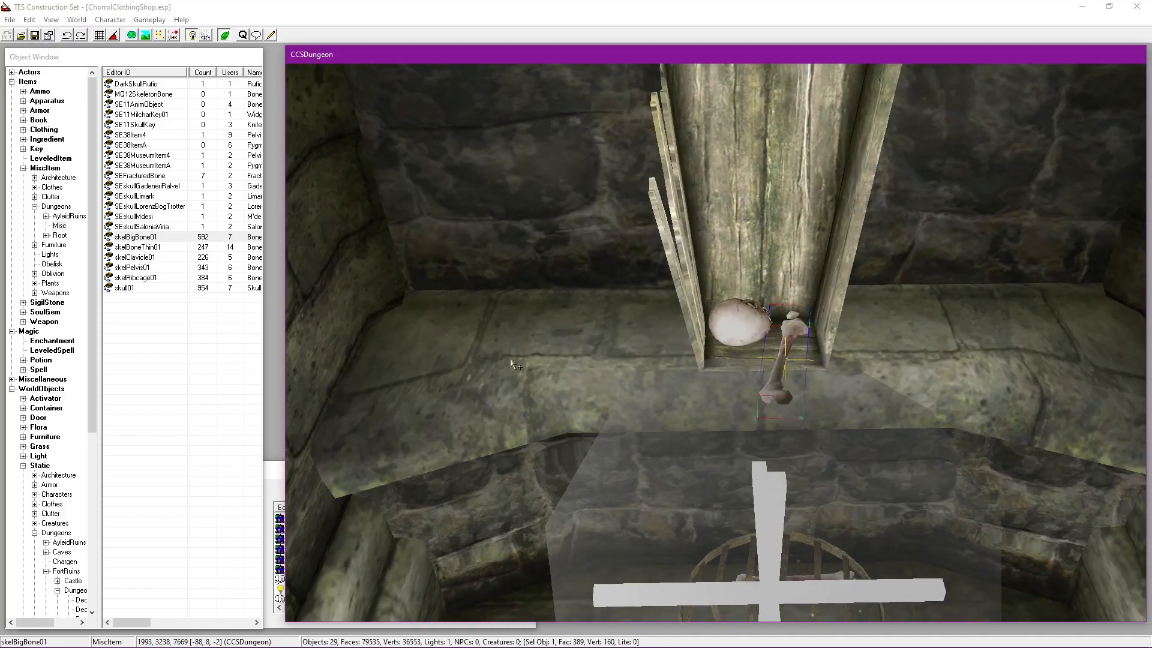
shift+middle_drag(520, 334, 701, 397)
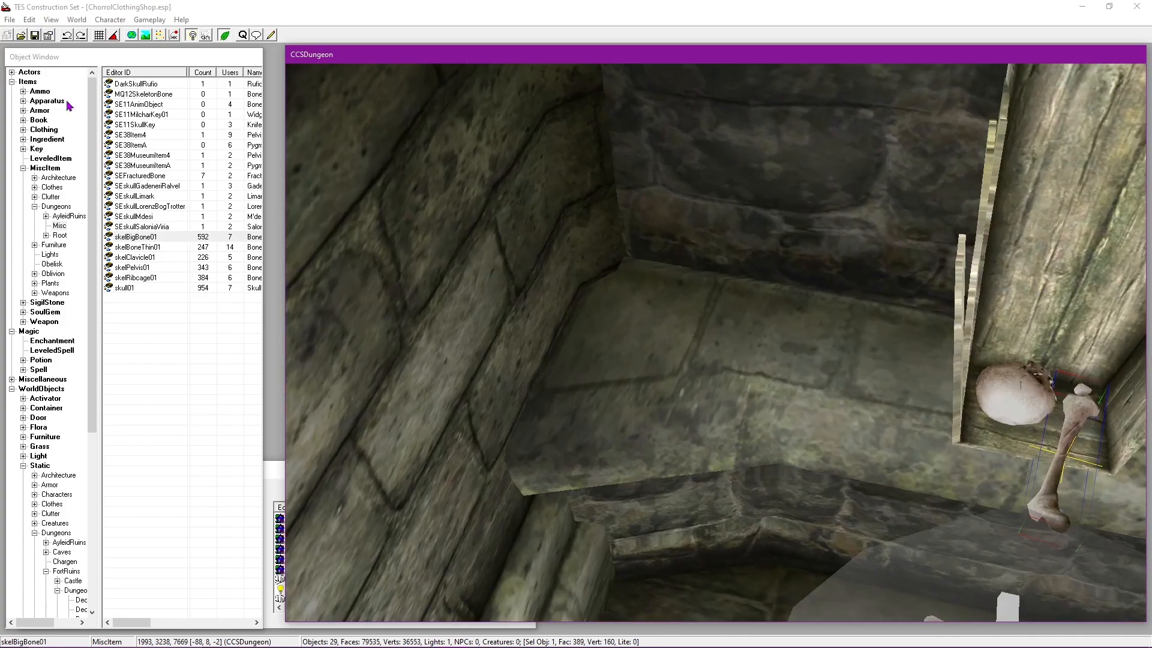
click(18, 59)
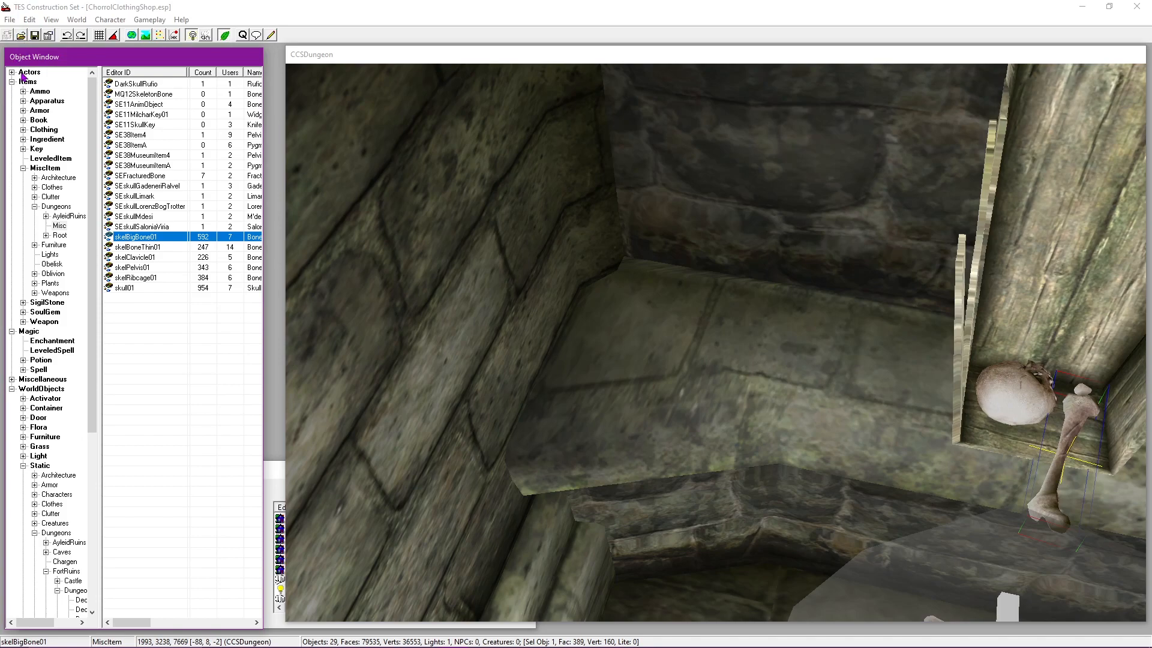
scroll(44, 393, down, 1)
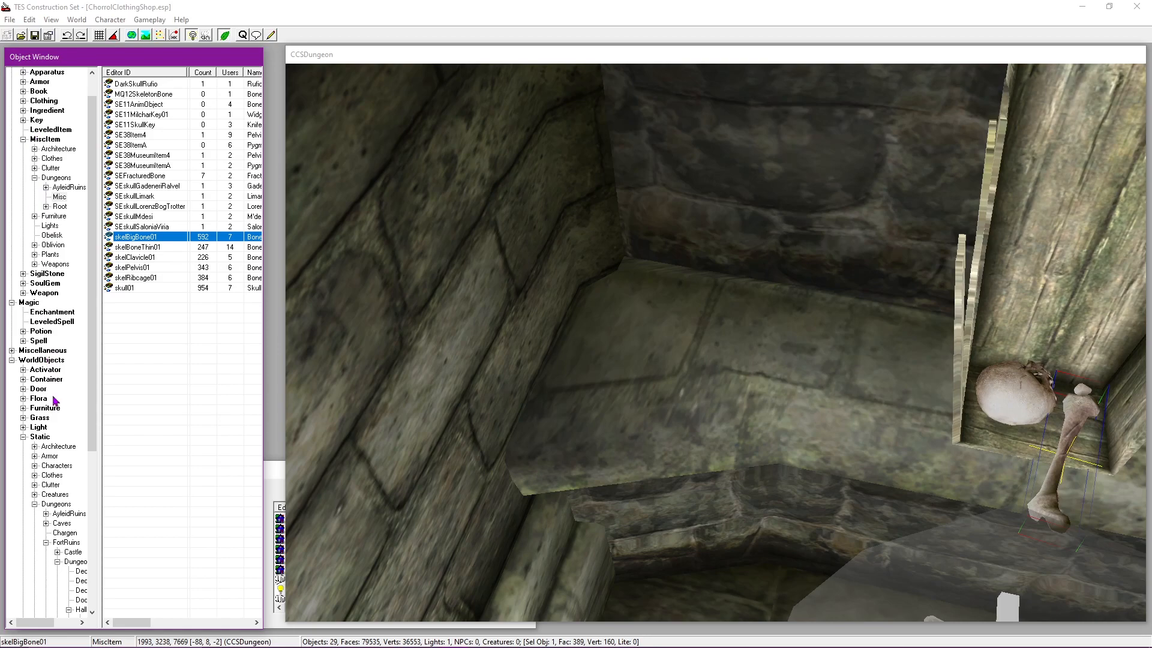
scroll(43, 384, down, 6)
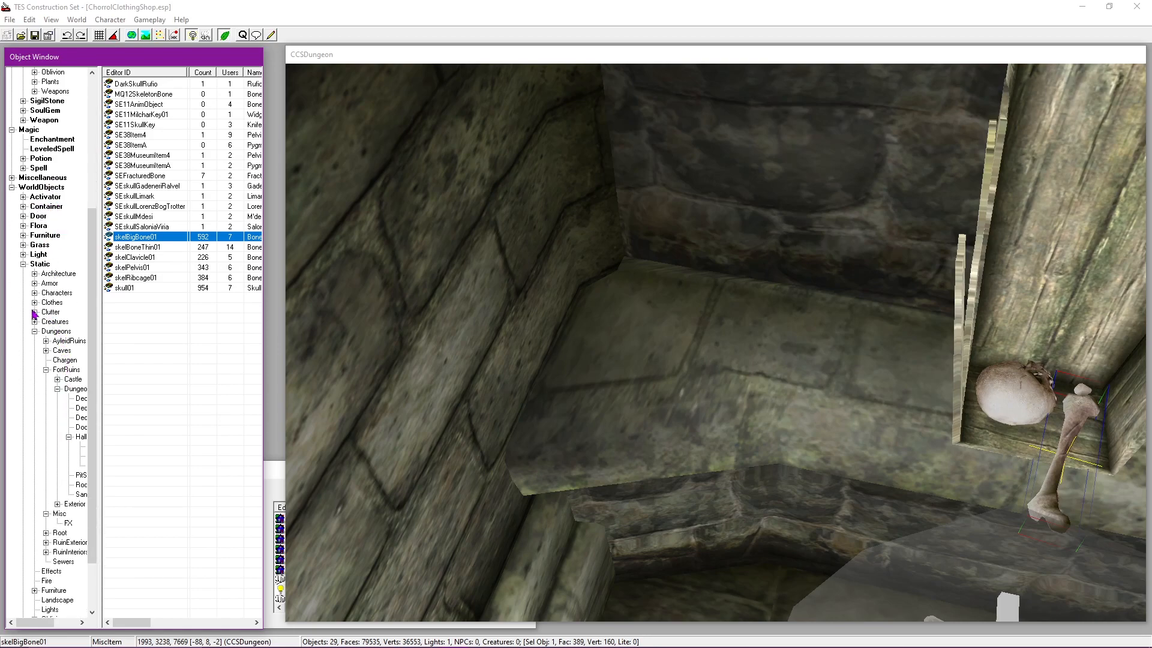
click(34, 312)
click(46, 438)
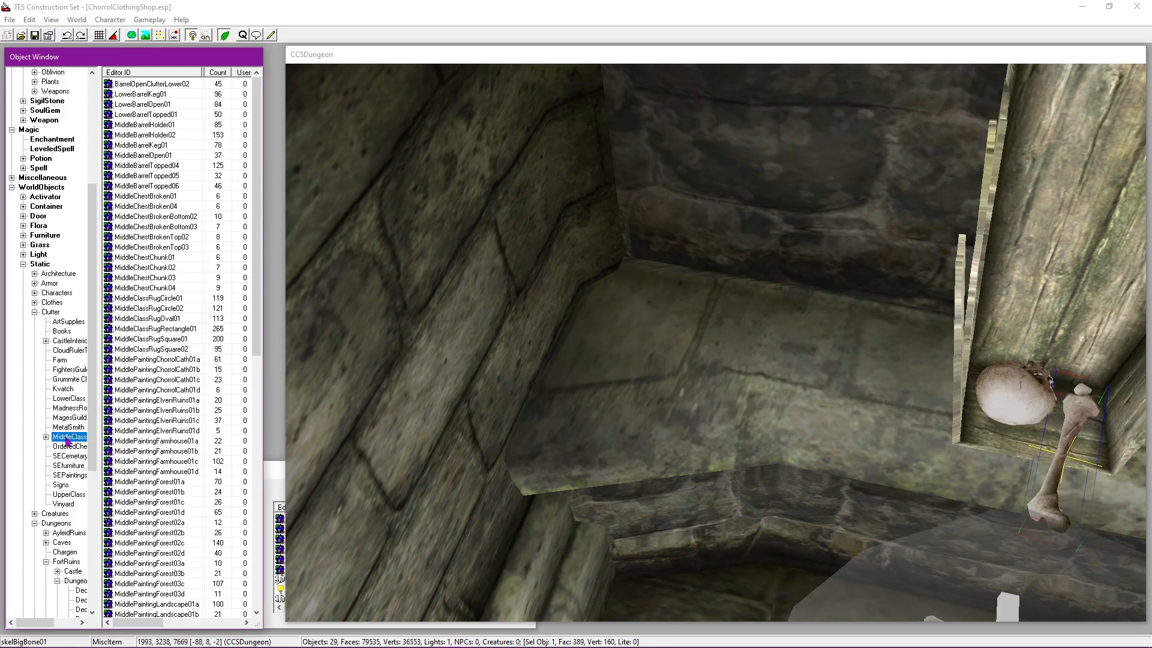
Step: Try MiddleChestBrokenBottom02, MiddleChestBroken01 and MiddleChestBroken04 on the ledge beside the coffin, deleting each one again
drag(147, 240, 237, 260)
drag(157, 219, 713, 329)
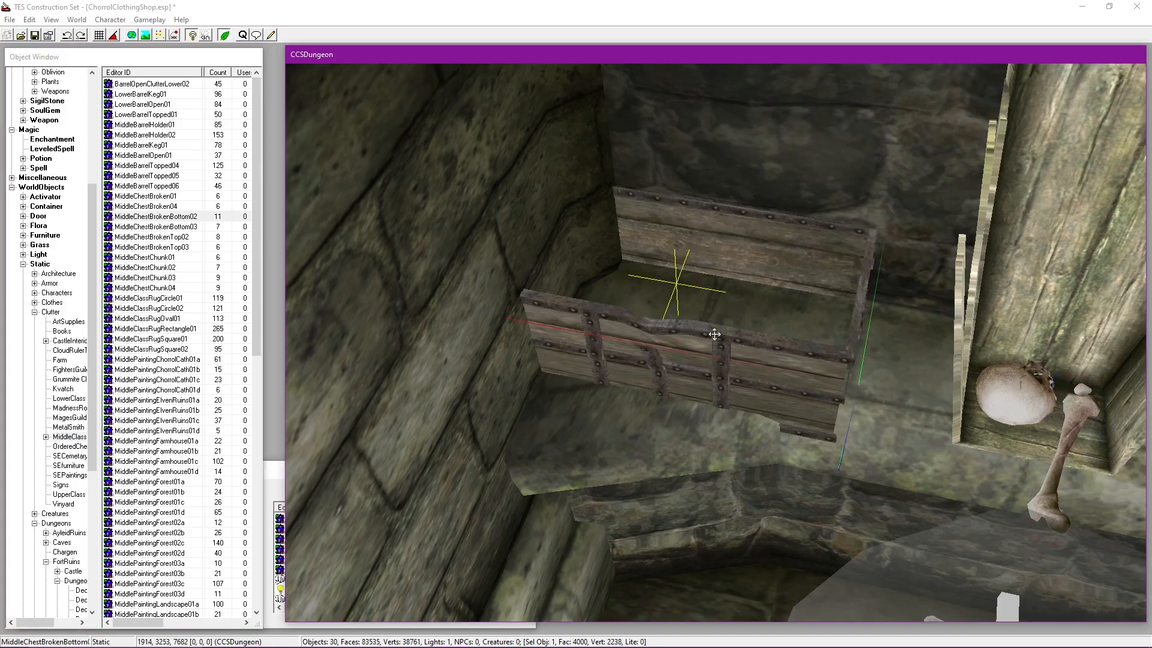
key(Delete)
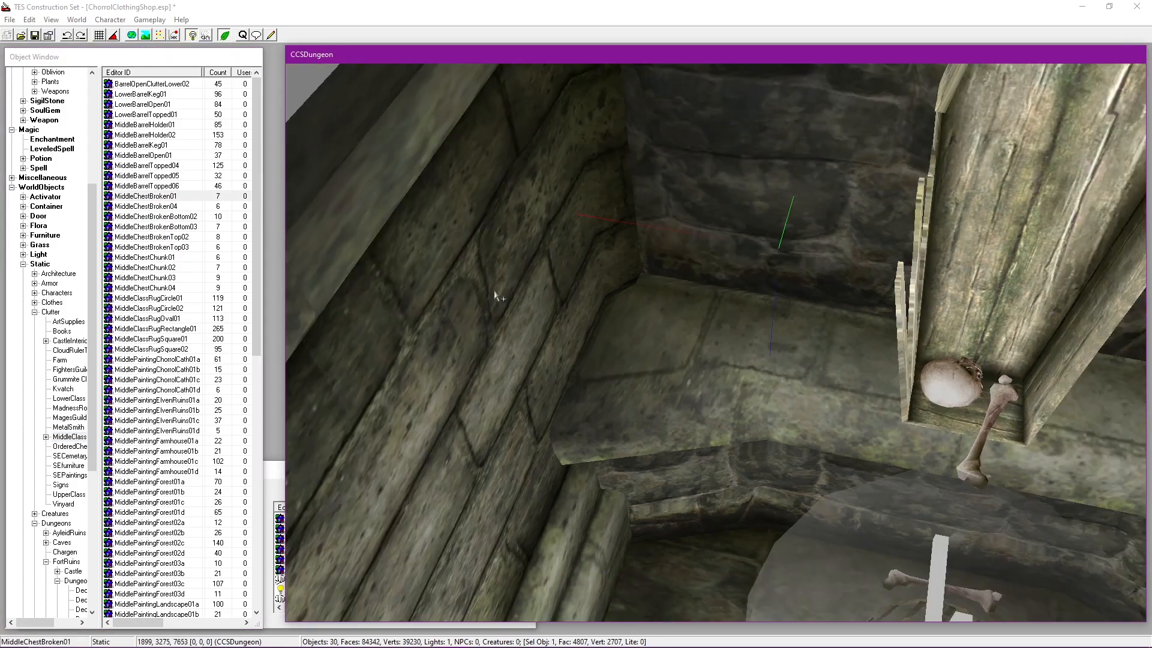
scroll(494, 291, down, 2)
drag(147, 192, 758, 403)
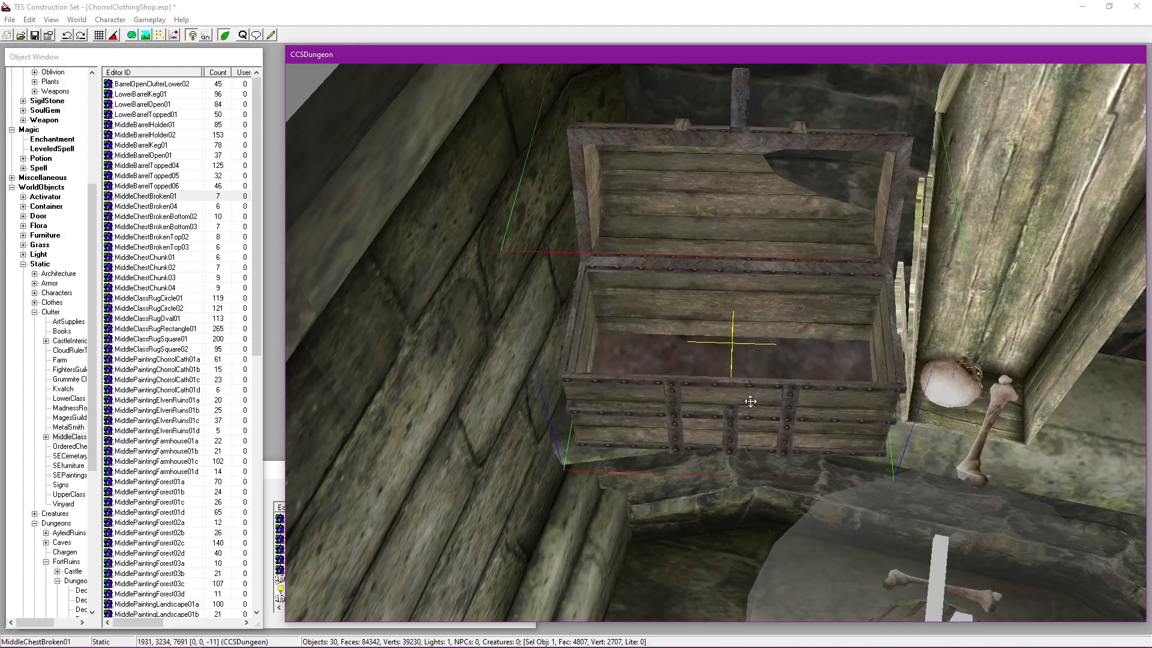
key(Delete)
drag(146, 206, 757, 534)
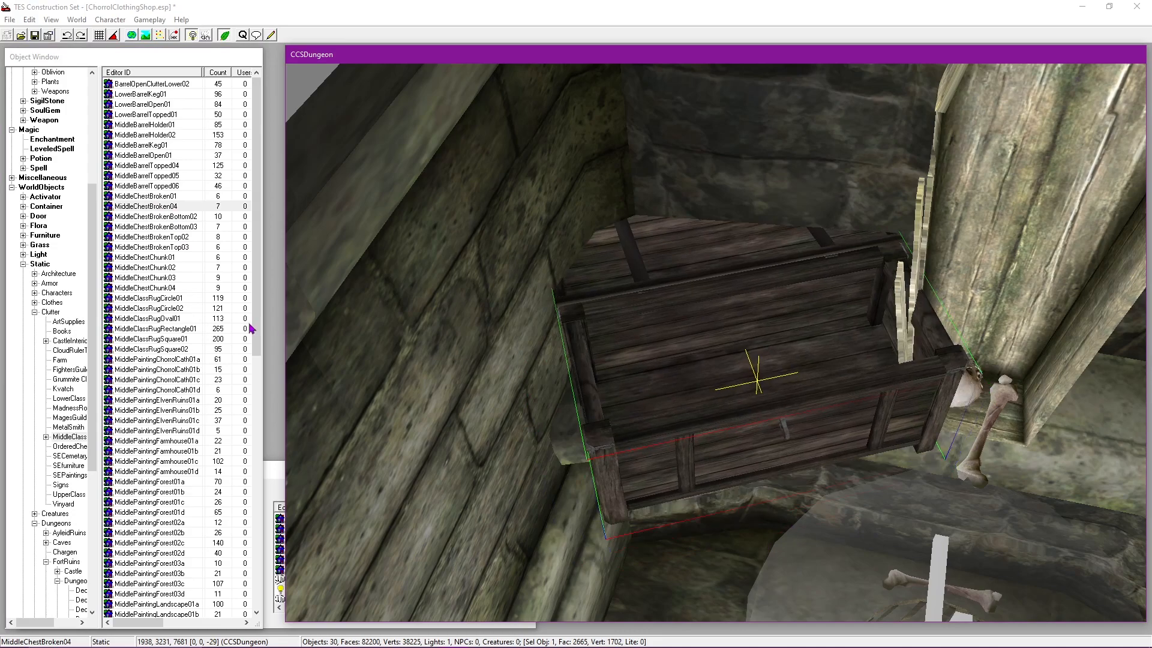
key(Delete)
Step: Place a MiddleChestBrokenBottom03 on the ledge beside the coffin and set its scale to 0.8
drag(171, 231, 711, 384)
shift+middle_drag(711, 384, 761, 213)
drag(750, 294, 749, 366)
double_click(761, 359)
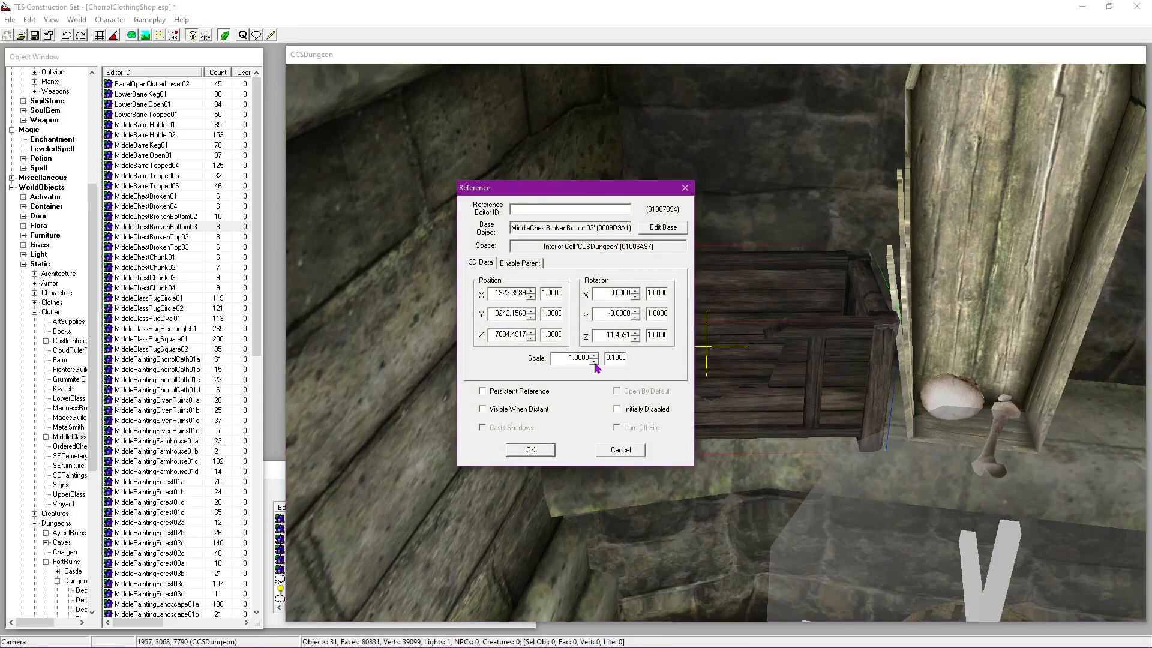
click(530, 450)
Step: Shift the broken chest along the ledge and settle it toward the stone surface, toggling the physics simulation
scroll(660, 408, up, 3)
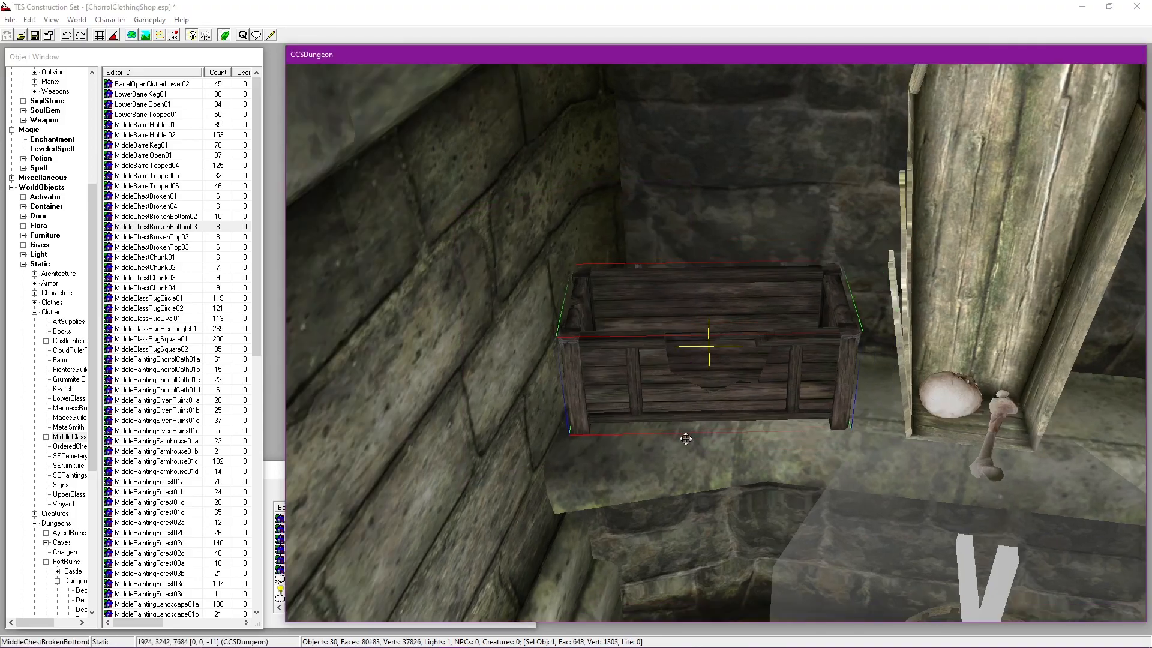
shift+middle_drag(686, 438, 691, 361)
scroll(707, 403, up, 2)
drag(689, 390, 703, 391)
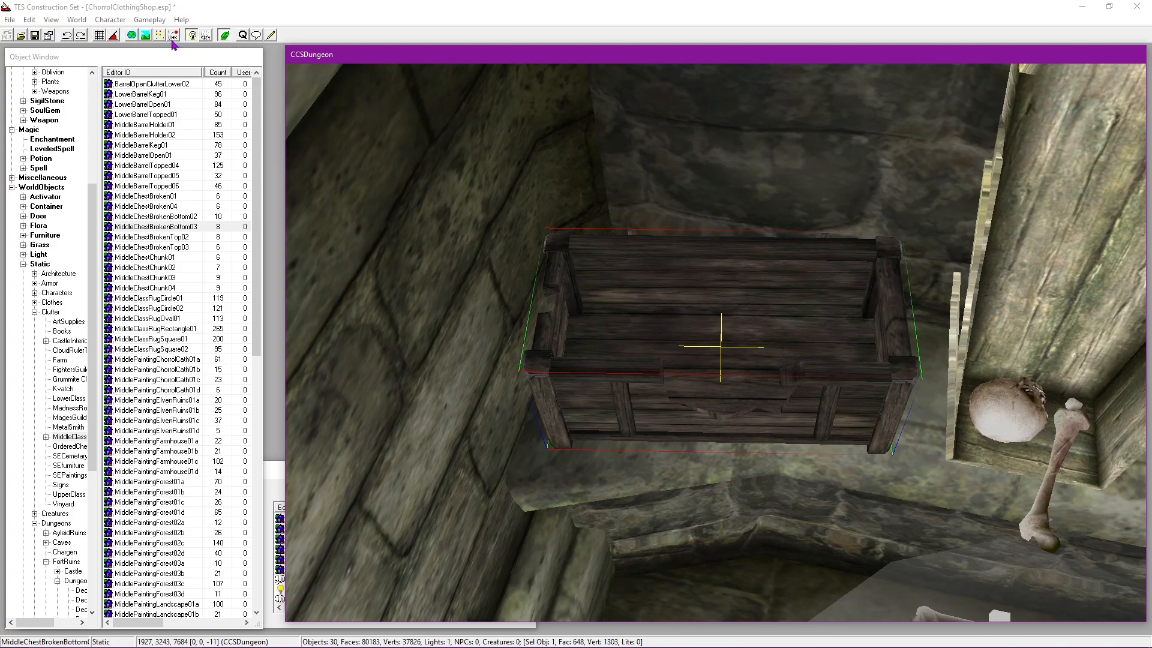
click(172, 36)
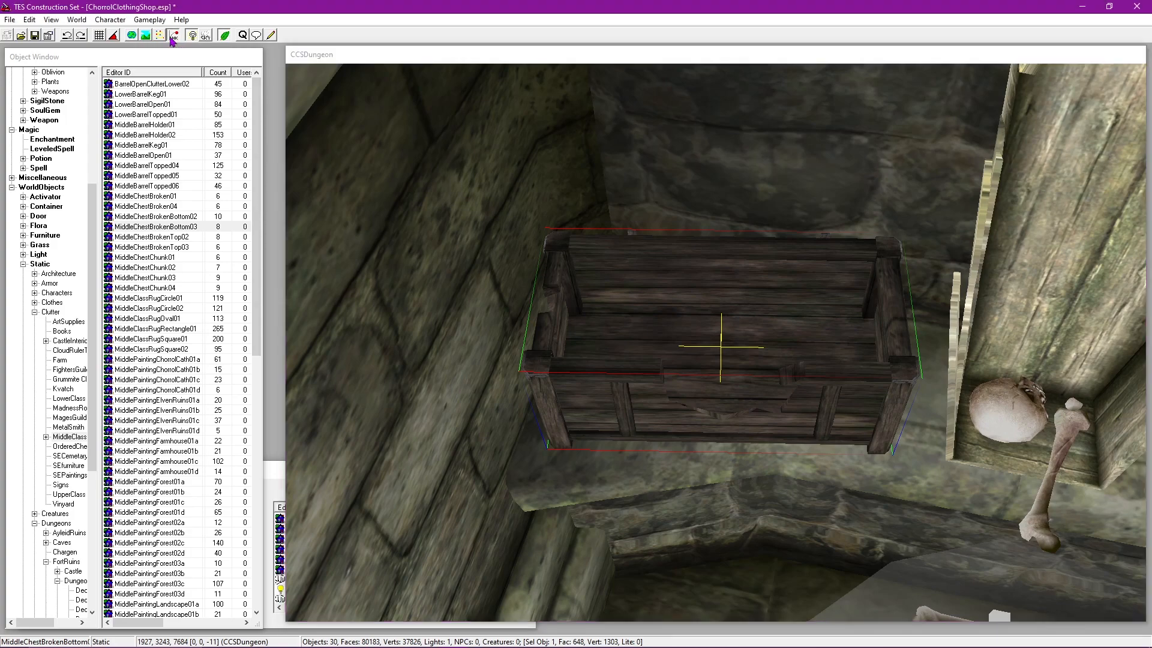
click(601, 351)
click(179, 36)
click(730, 350)
scroll(731, 349, up, 3)
shift+middle_drag(730, 350, 791, 376)
shift+middle_drag(761, 323, 757, 424)
Step: Reduce the broken chest's scale to 0.75 and lower its height position slightly
double_click(653, 417)
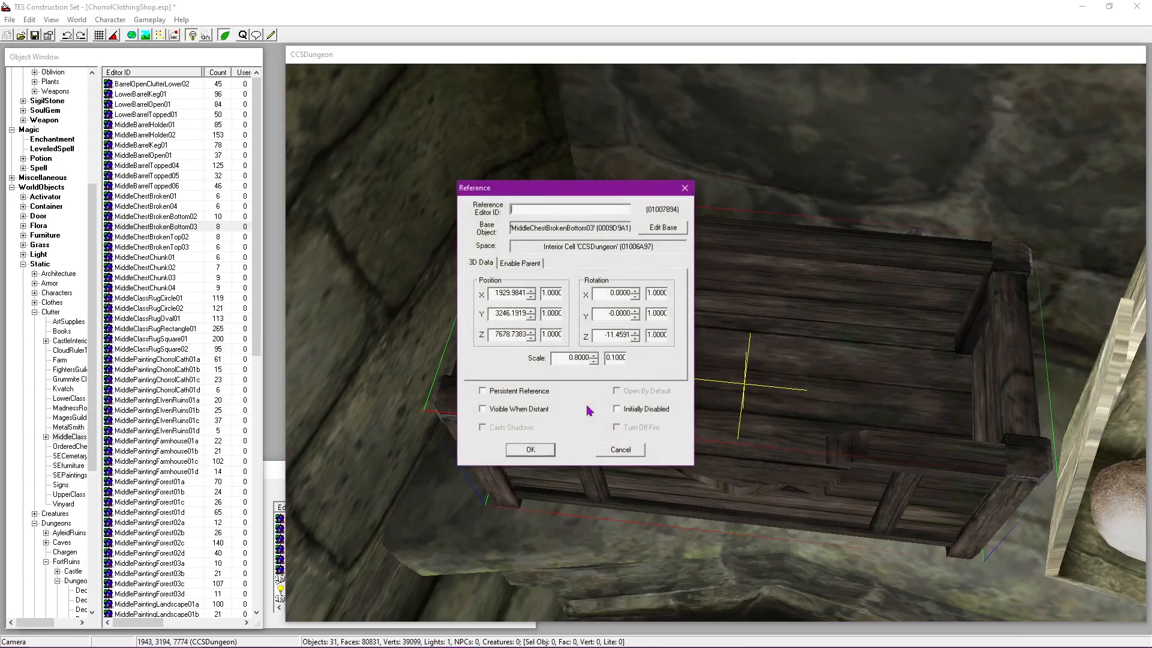
click(594, 361)
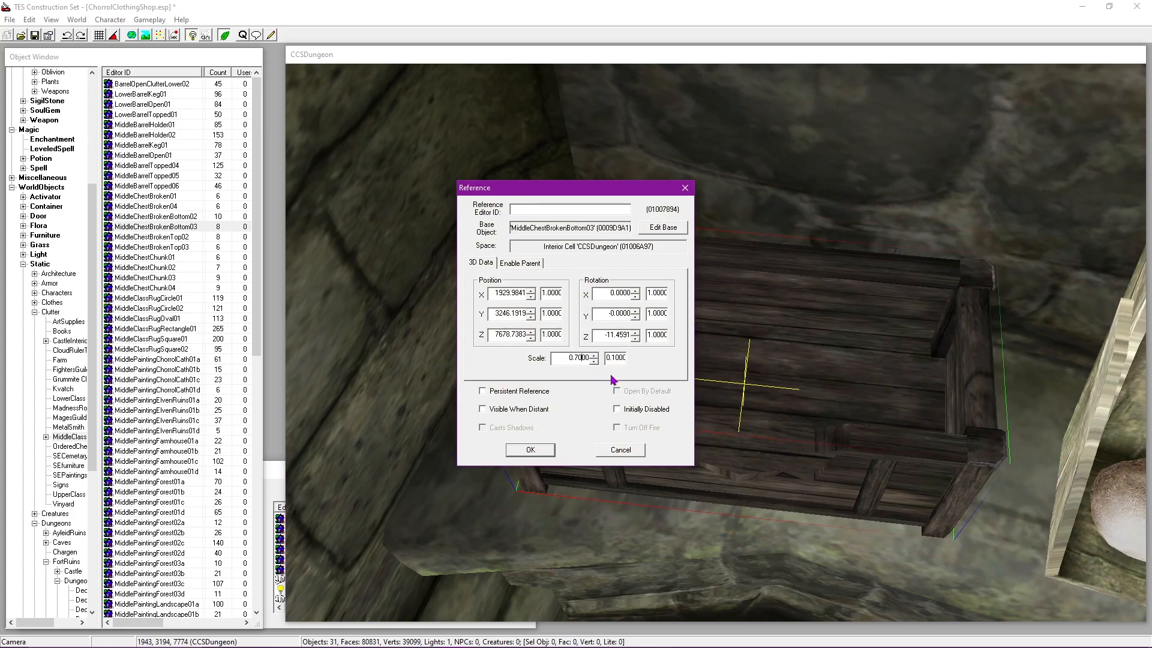
click(531, 450)
double_click(569, 408)
click(531, 339)
click(532, 449)
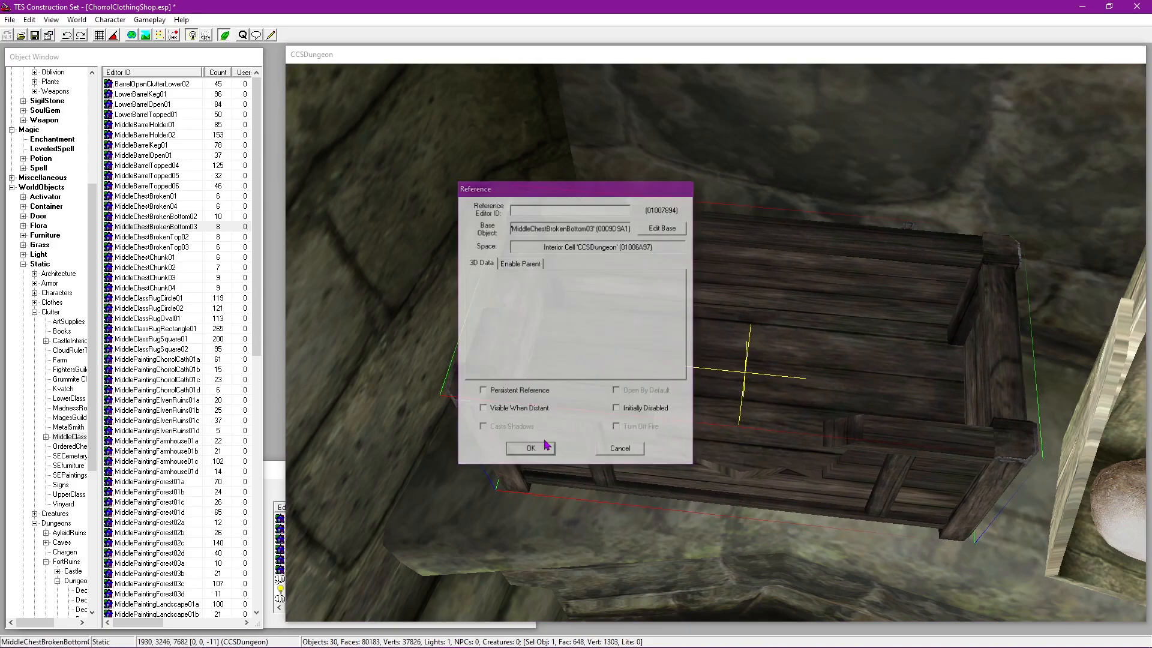
Step: Move the chest toward the alcove's back wall and turn it to about -3 degrees around Z
shift+middle_drag(632, 338, 758, 301)
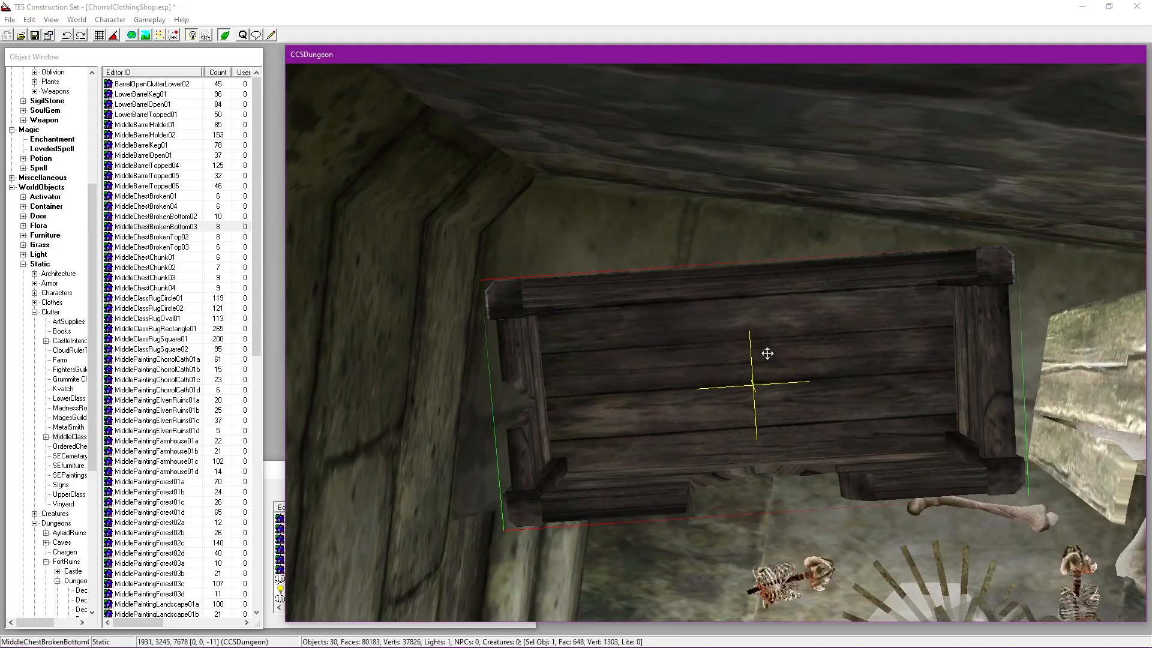
shift+middle_drag(753, 361, 623, 373)
mouse_move(744, 396)
right_down()
mouse_move(729, 387)
mouse_move(738, 355)
mouse_move(736, 393)
mouse_move(749, 377)
right_up()
shift+middle_drag(749, 377, 680, 347)
scroll(696, 416, up, 2)
scroll(695, 326, down, 2)
Step: Duplicate the chest on the coffin's other side, turn it to about 9 degrees, and match its Z position to the first chest
double_click(680, 347)
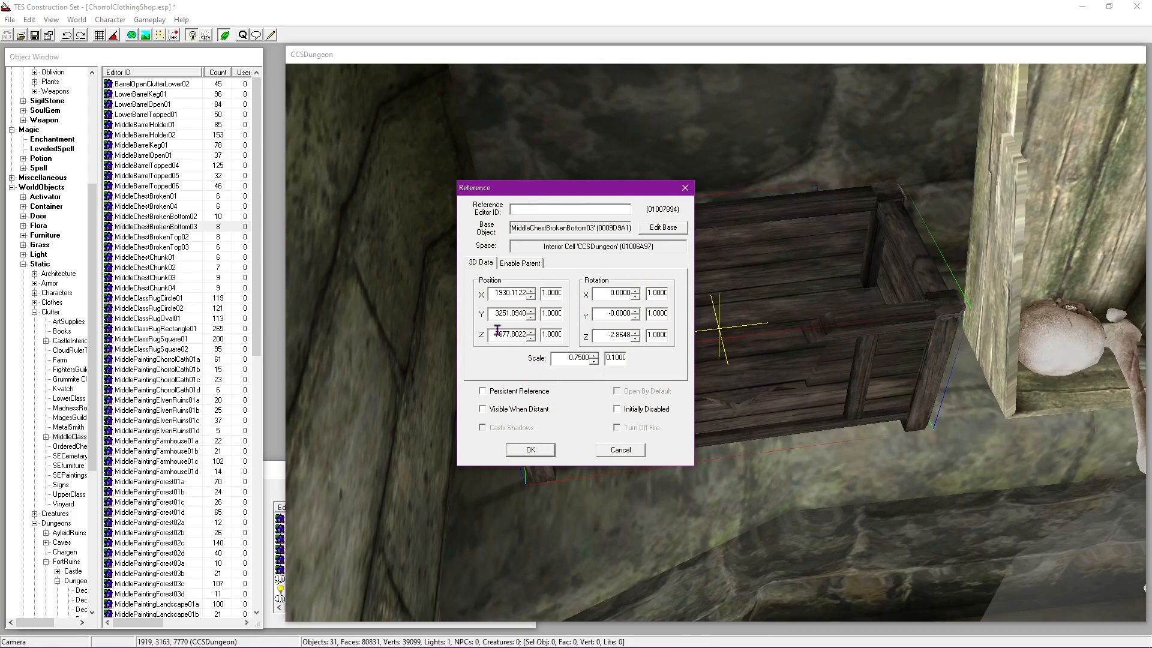
click(629, 452)
click(774, 382)
middle_drag(817, 305, 649, 333)
scroll(648, 333, down, 3)
key(ctrl+v)
right_drag(733, 406, 699, 411)
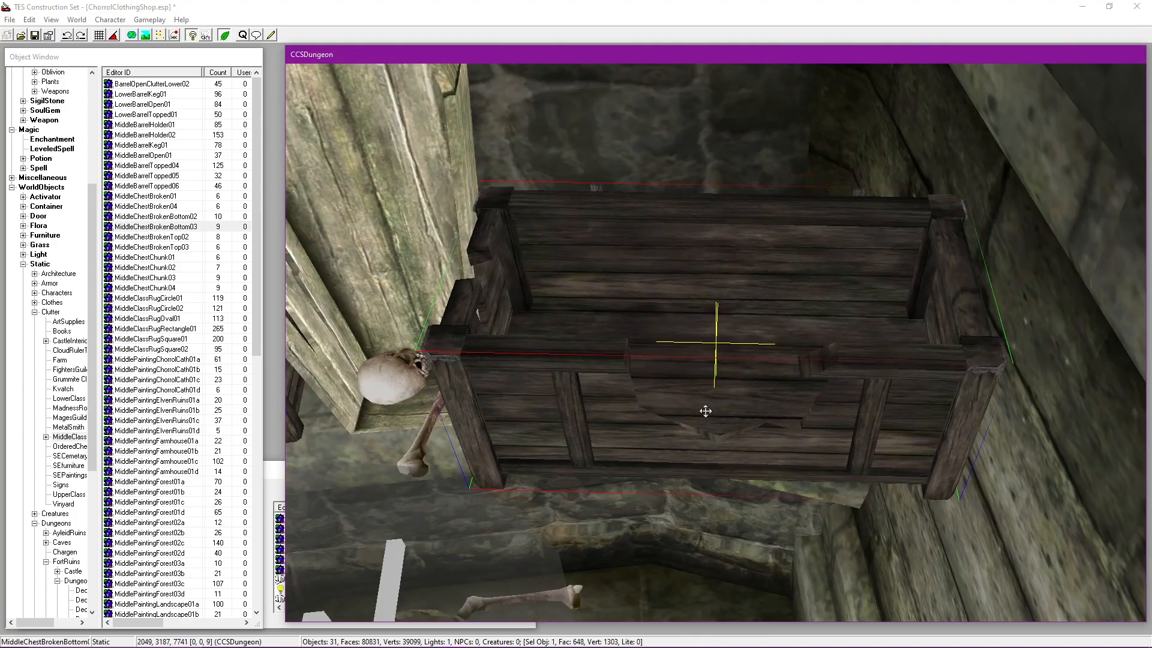
drag(699, 411, 698, 404)
double_click(592, 375)
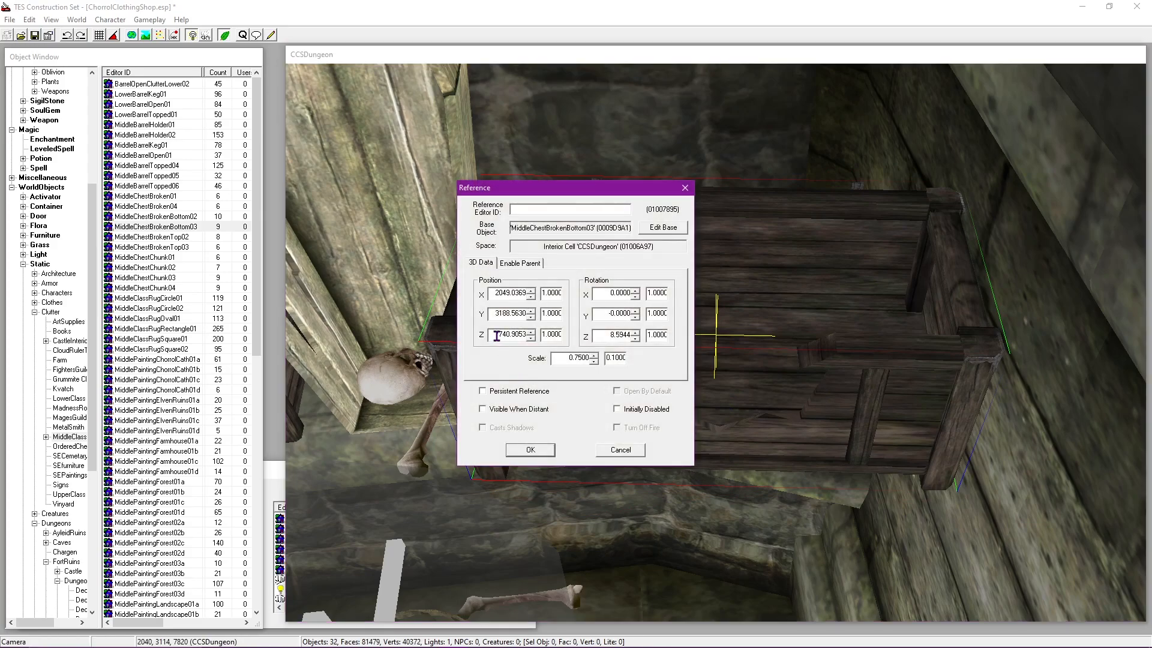
click(542, 450)
Step: Slide the duplicate chest along the ledge into the alcove's corner, at about X 2052, Y 3249
drag(714, 528, 714, 114)
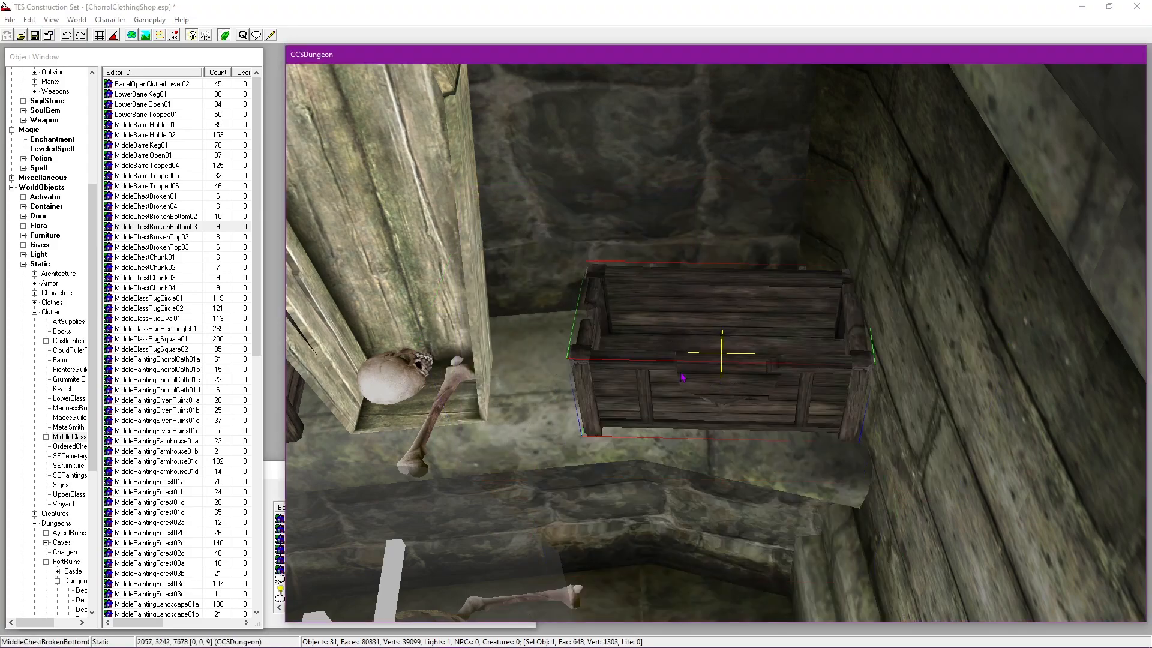
shift+middle_drag(712, 384, 671, 429)
scroll(735, 344, up, 4)
drag(754, 399, 776, 401)
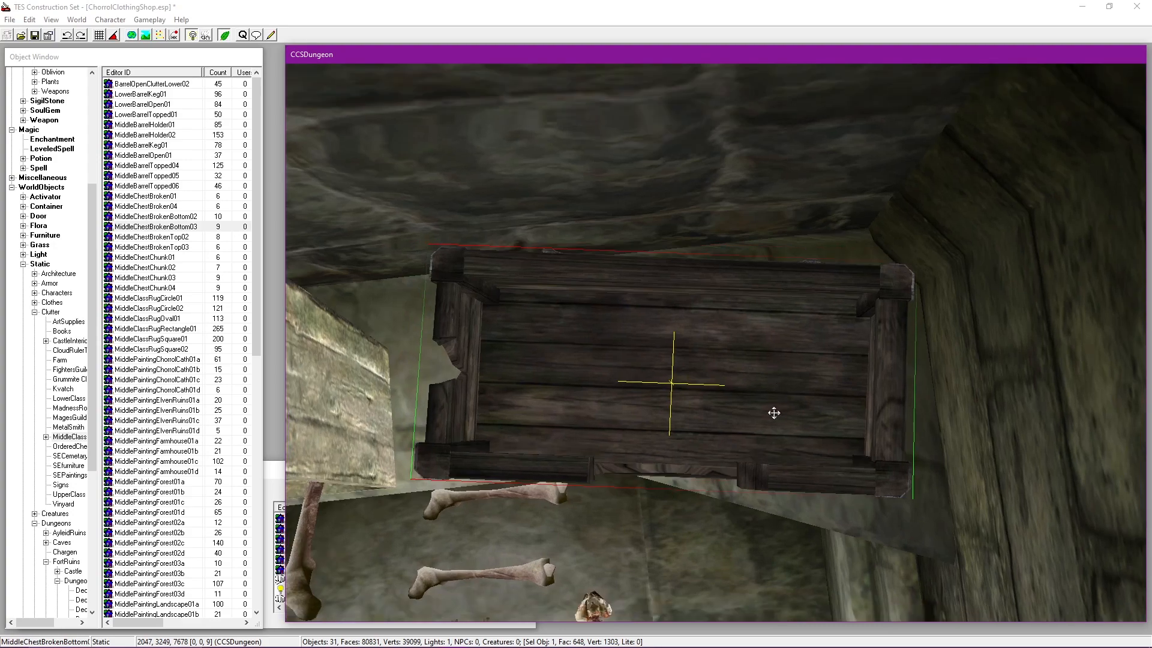
shift+middle_drag(776, 401, 769, 408)
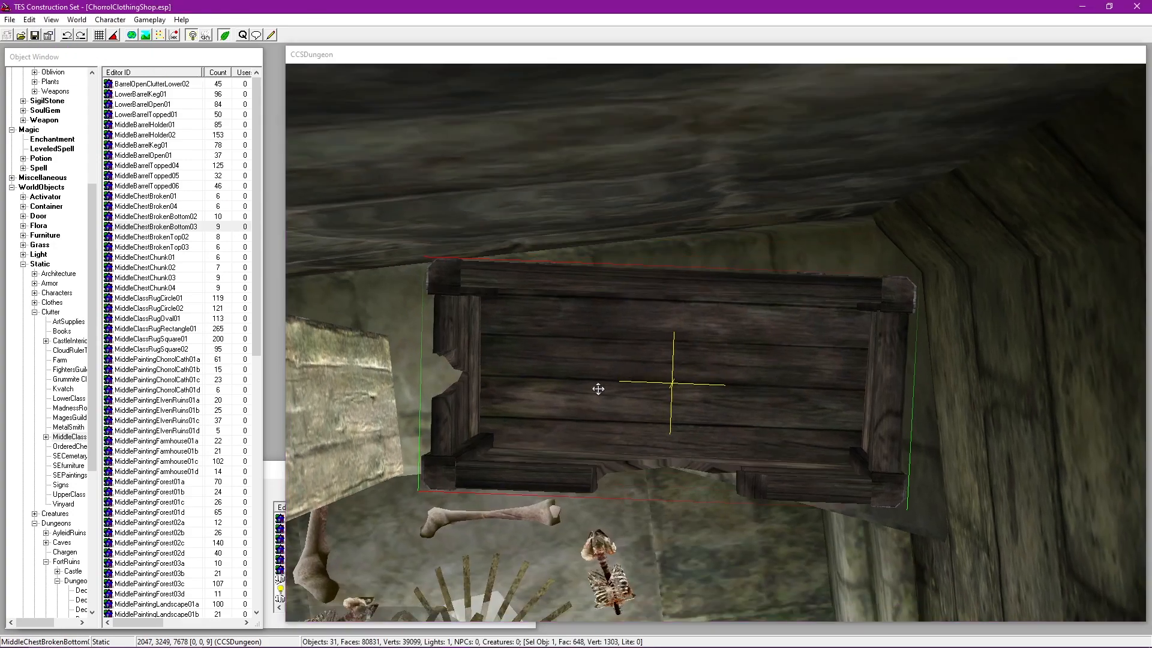
scroll(696, 342, up, 6)
drag(704, 344, 736, 359)
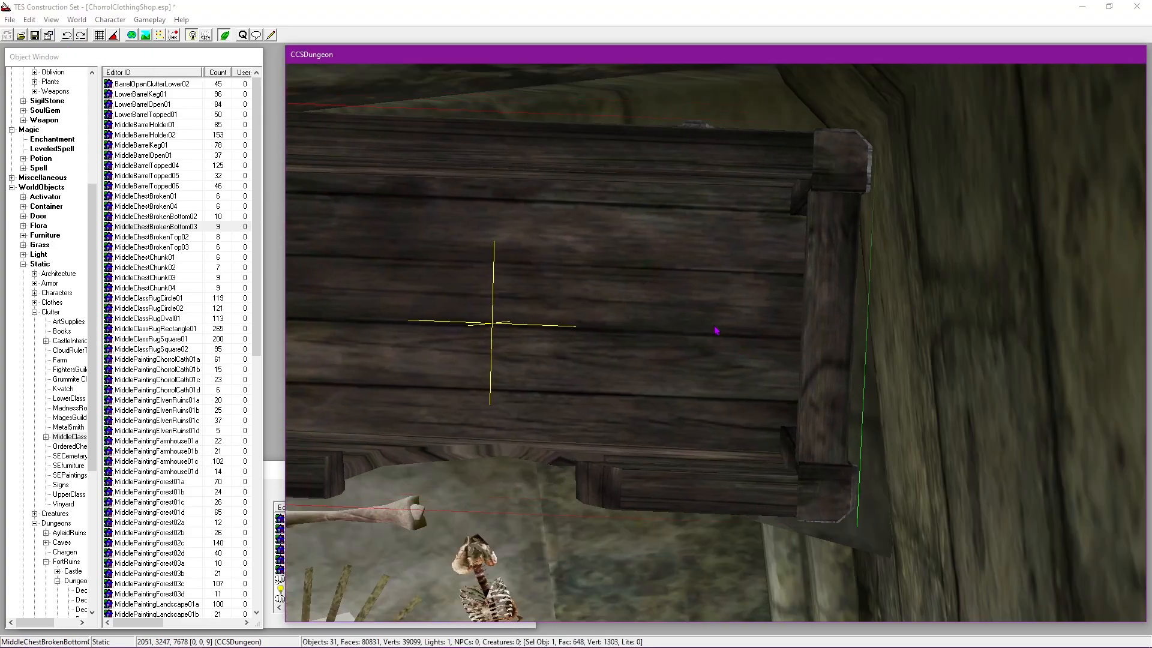
middle_drag(710, 327, 799, 349)
drag(761, 375, 764, 368)
shift+middle_drag(763, 368, 781, 504)
scroll(432, 397, down, 5)
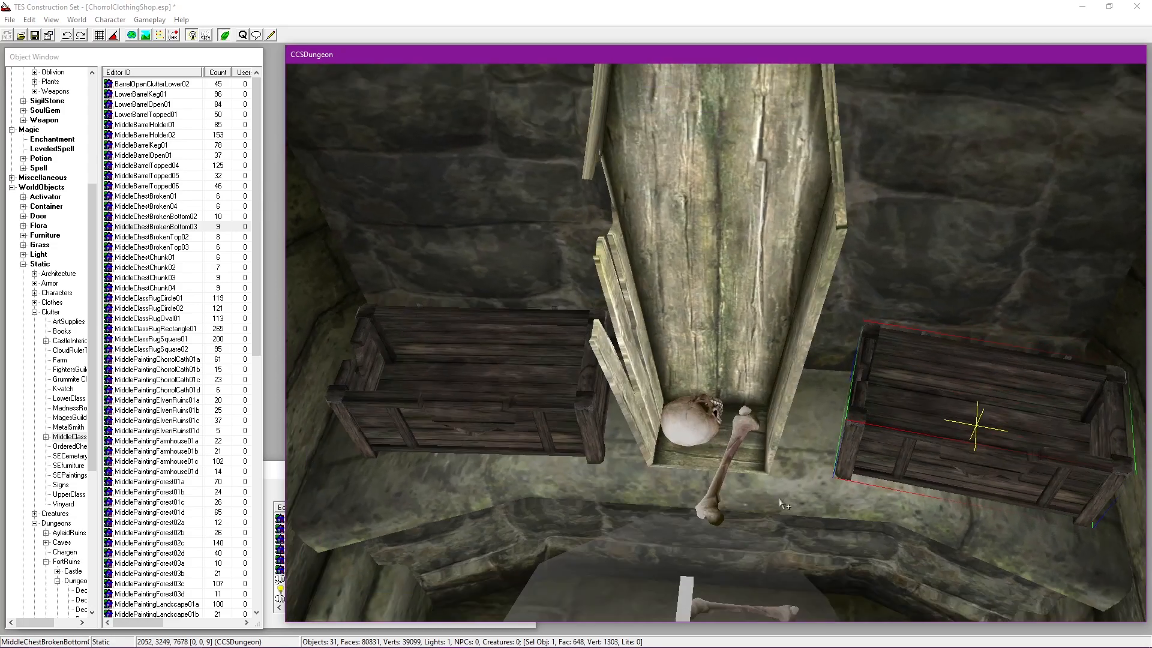
Step: Turn the duplicate chest around to about -159 degrees so its other long side faces the room
scroll(946, 466, up, 2)
middle_drag(966, 471, 966, 432)
right_drag(966, 432, 753, 367)
shift+middle_drag(953, 348, 849, 159)
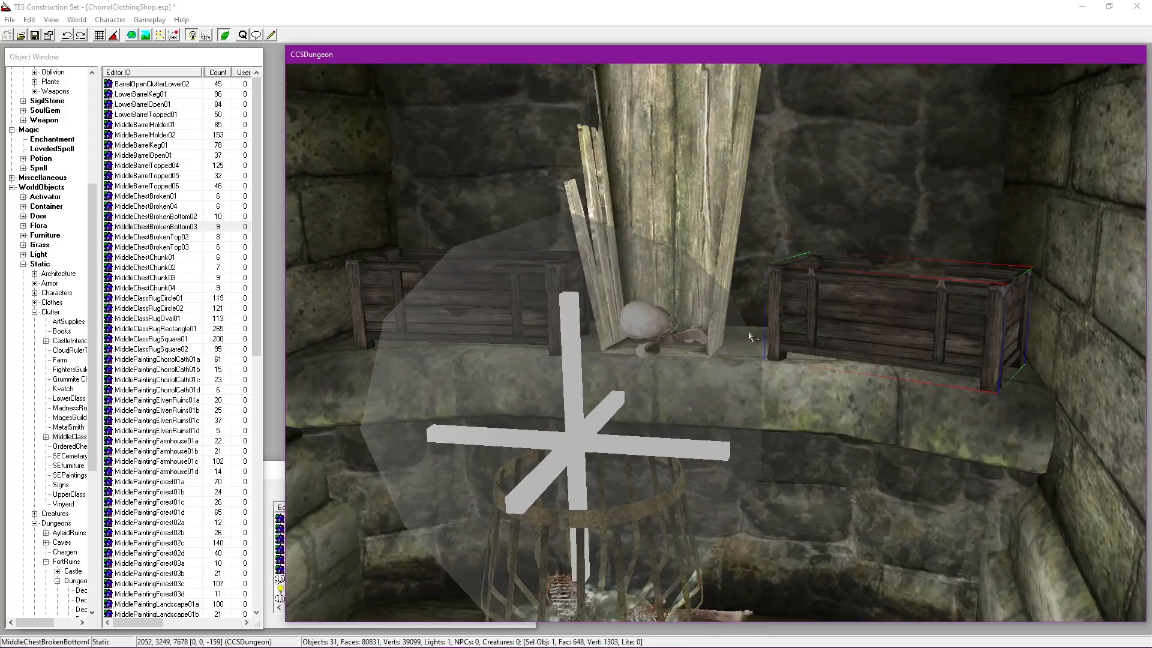
Step: Hide the markers in the render view, inspect the turned chest up close, and save the plugin
shift+middle_drag(758, 336, 883, 300)
key(m)
middle_drag(782, 294, 794, 304)
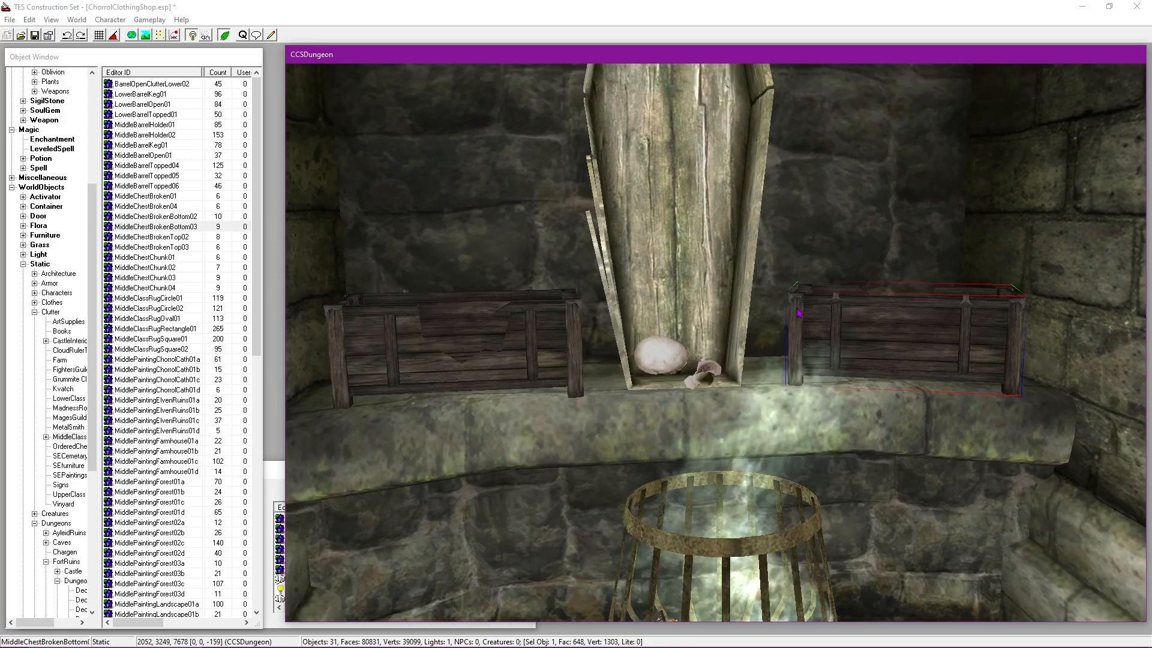
shift+middle_drag(902, 317, 678, 362)
key(c)
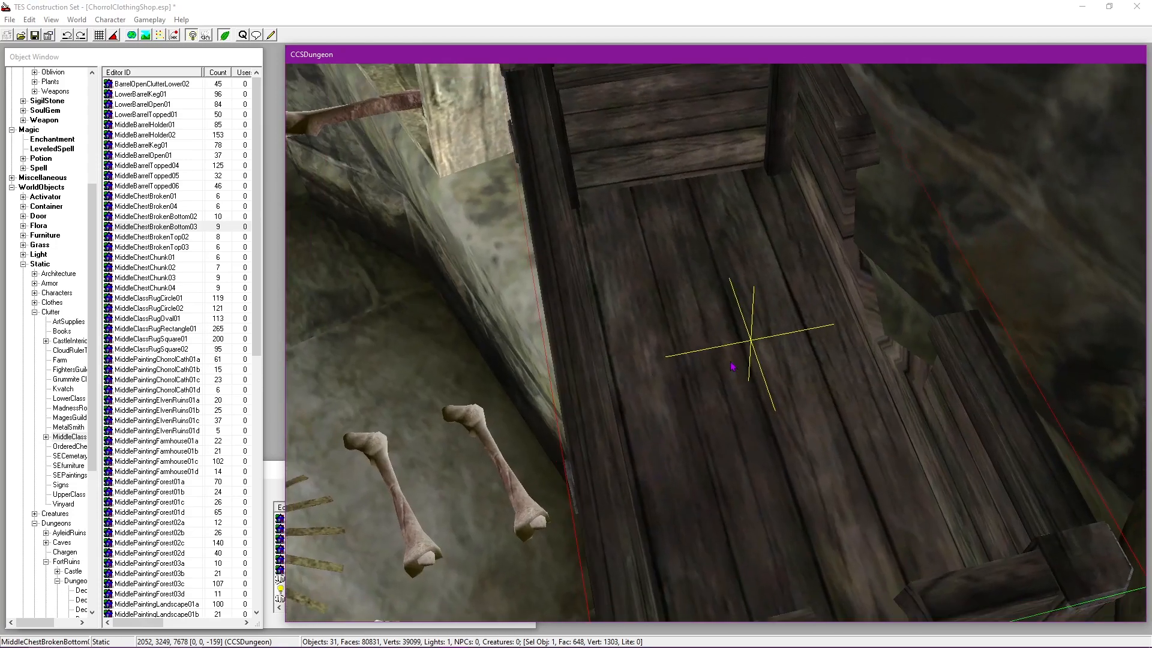
shift+middle_drag(796, 155, 867, 264)
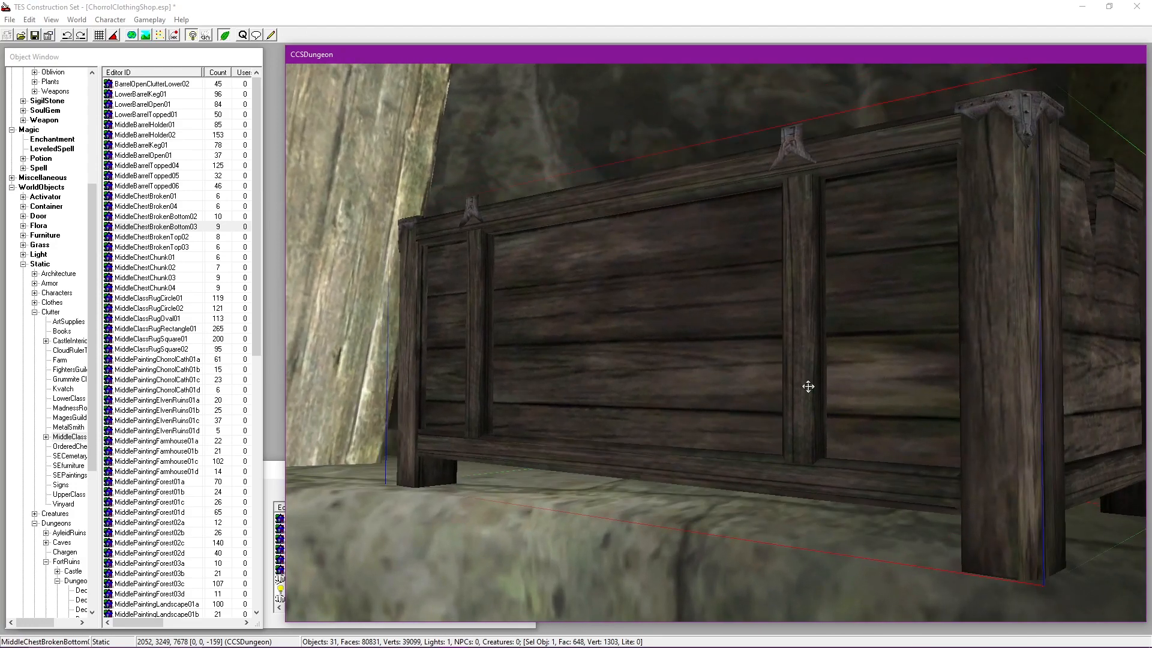
click(38, 35)
Step: Examine both chests beside the coffin from near and far, toggling between full-bright and in-cell lighting
middle_drag(384, 336, 857, 448)
scroll(639, 339, down, 4)
middle_drag(870, 390, 724, 375)
scroll(725, 375, down, 3)
shift+middle_drag(840, 327, 759, 331)
scroll(755, 391, down, 2)
shift+middle_drag(755, 390, 771, 351)
scroll(757, 340, down, 1)
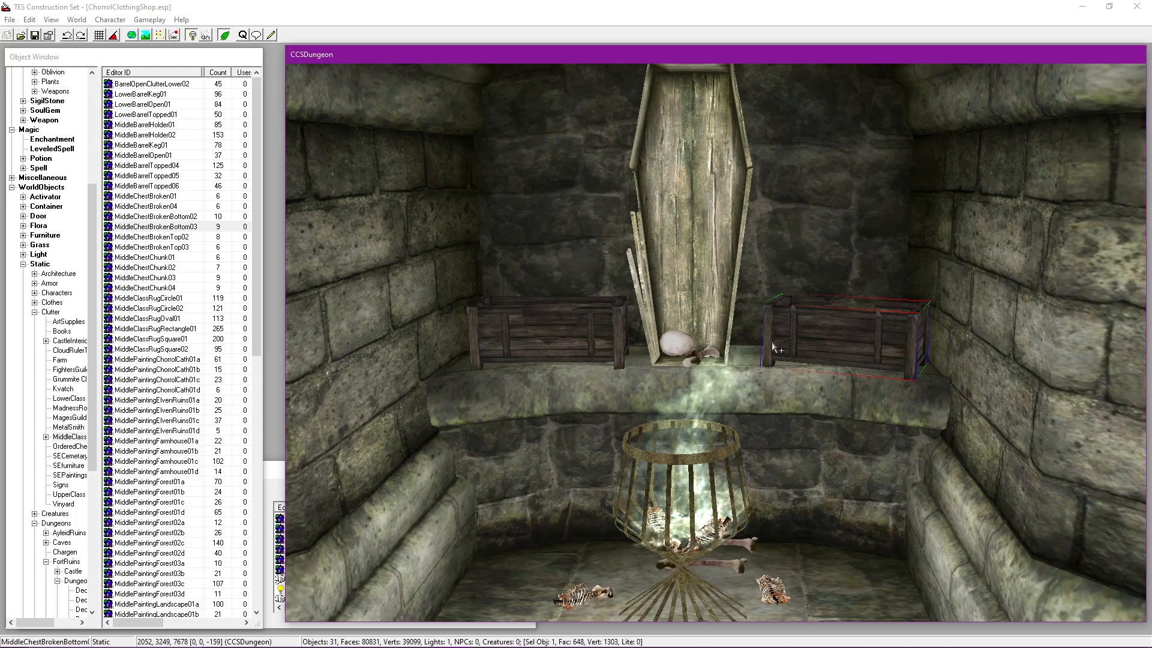
scroll(772, 345, up, 2)
shift+middle_drag(777, 304, 816, 413)
middle_drag(807, 373, 819, 349)
scroll(822, 360, up, 2)
scroll(834, 420, down, 4)
key(a)
key(a)
key(a)
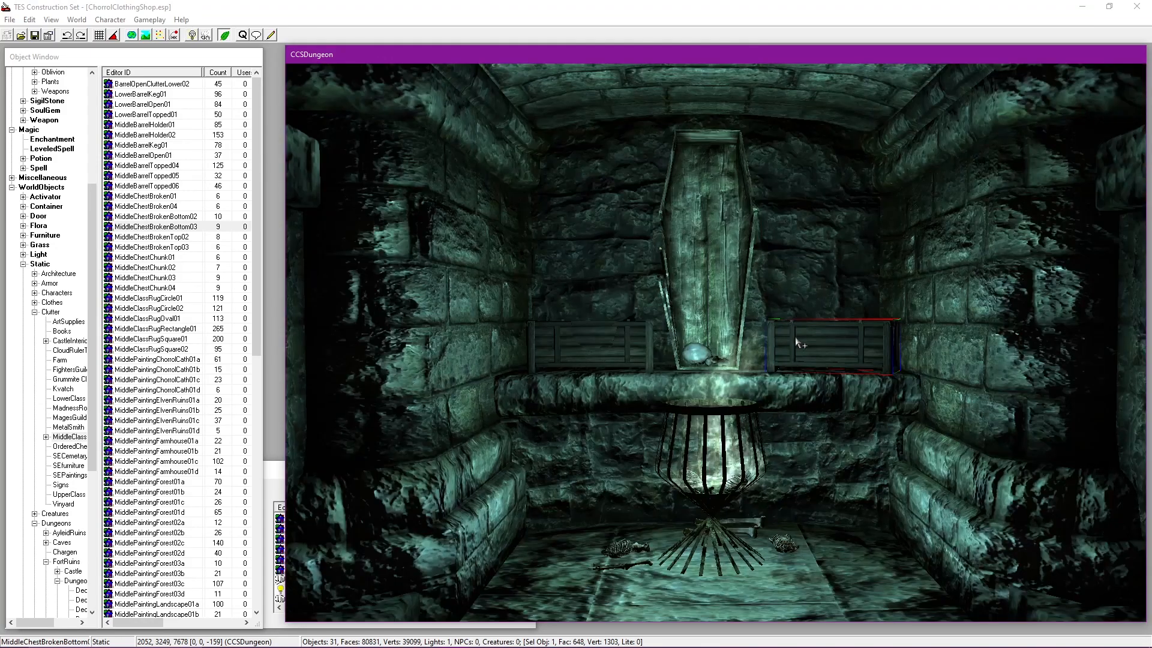
scroll(810, 354, up, 3)
key(a)
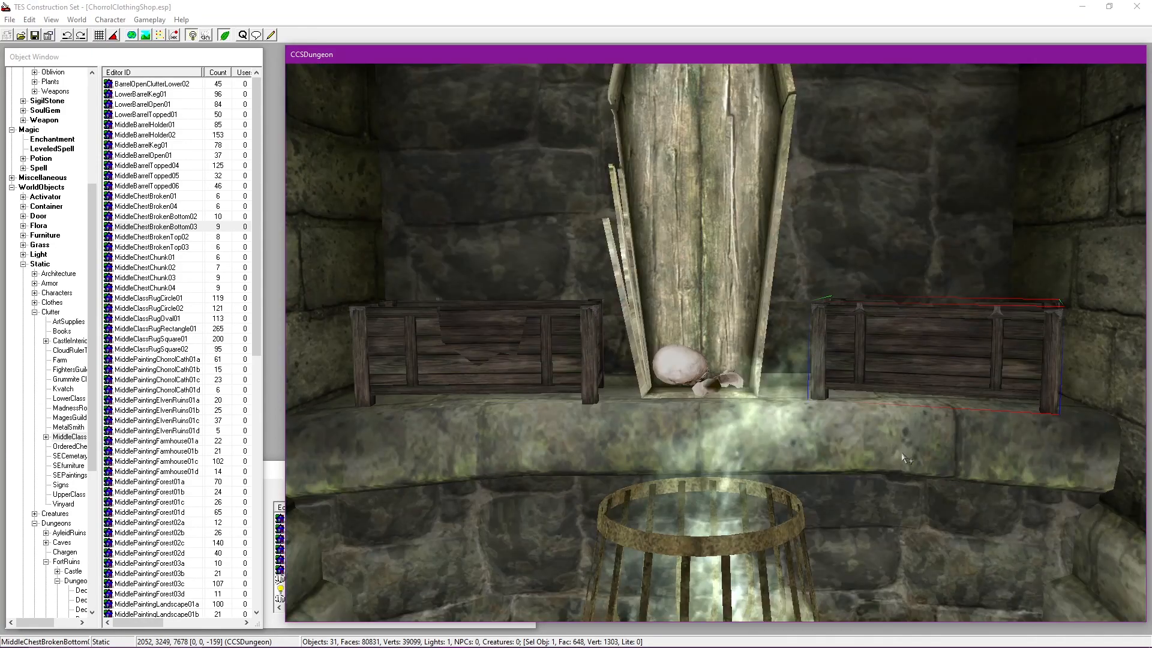
Step: Delete both broken chests from the ledge on either side of the coffin
key(Delete)
click(442, 380)
key(Delete)
Step: Place an UpperSilverBowl01 and an UpperSilverBowl02 from the upper-class miscellaneous clutter side by side on the ledge left of the coffin
shift+middle_drag(442, 380, 748, 384)
click(714, 401)
scroll(753, 384, up, 4)
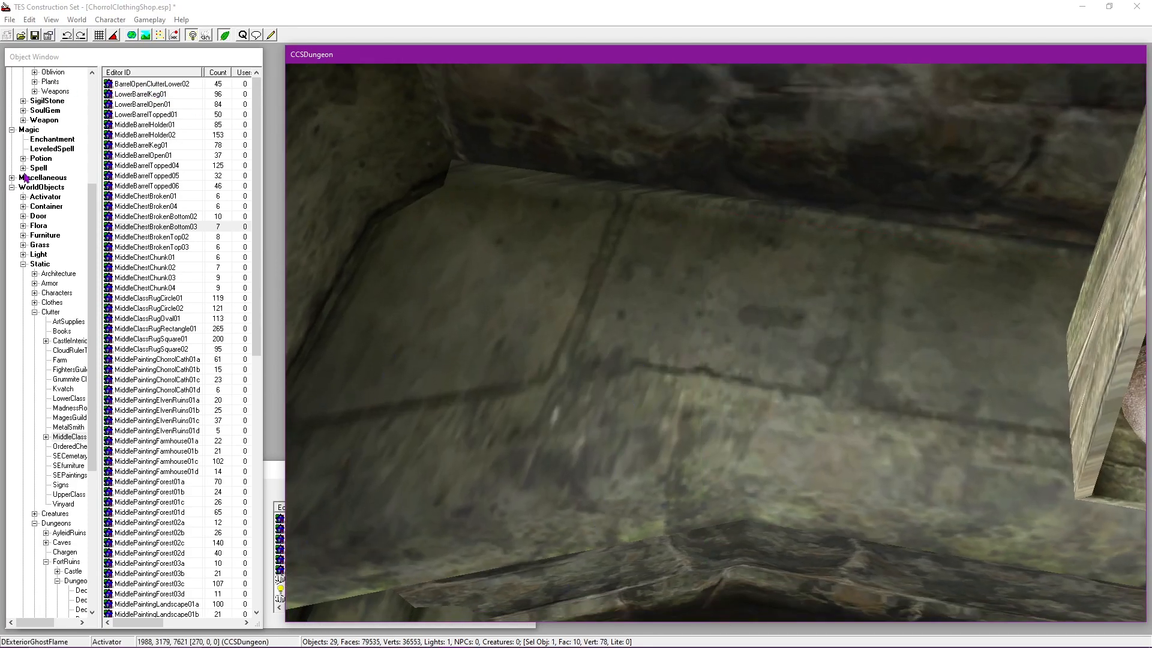
scroll(24, 264, up, 7)
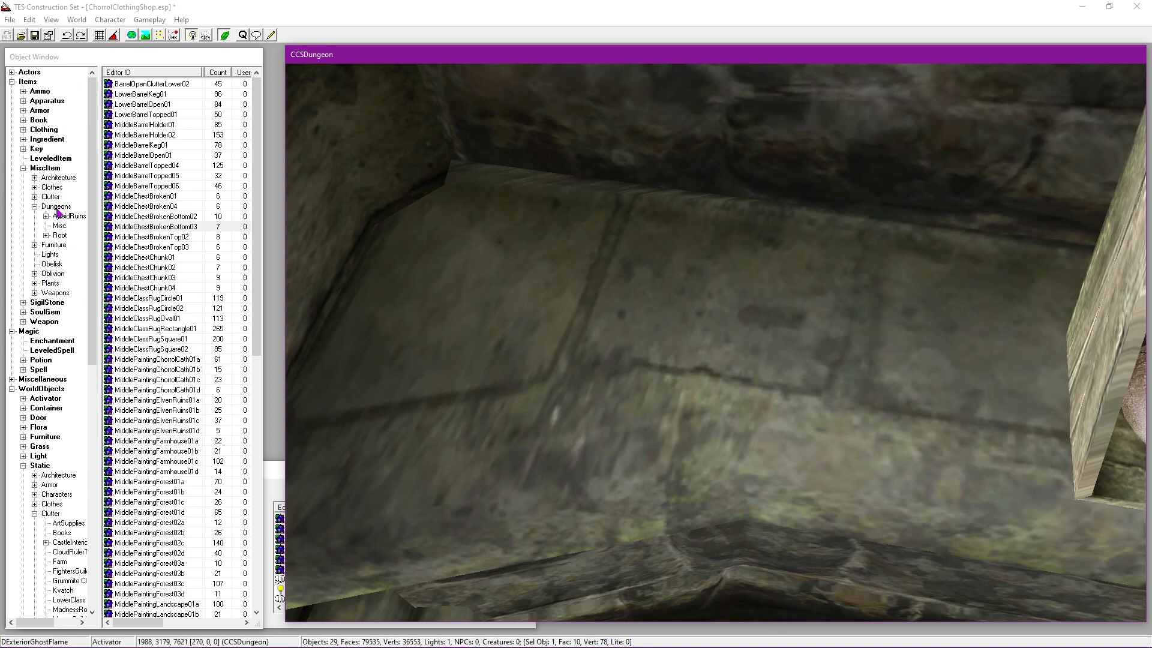
click(34, 197)
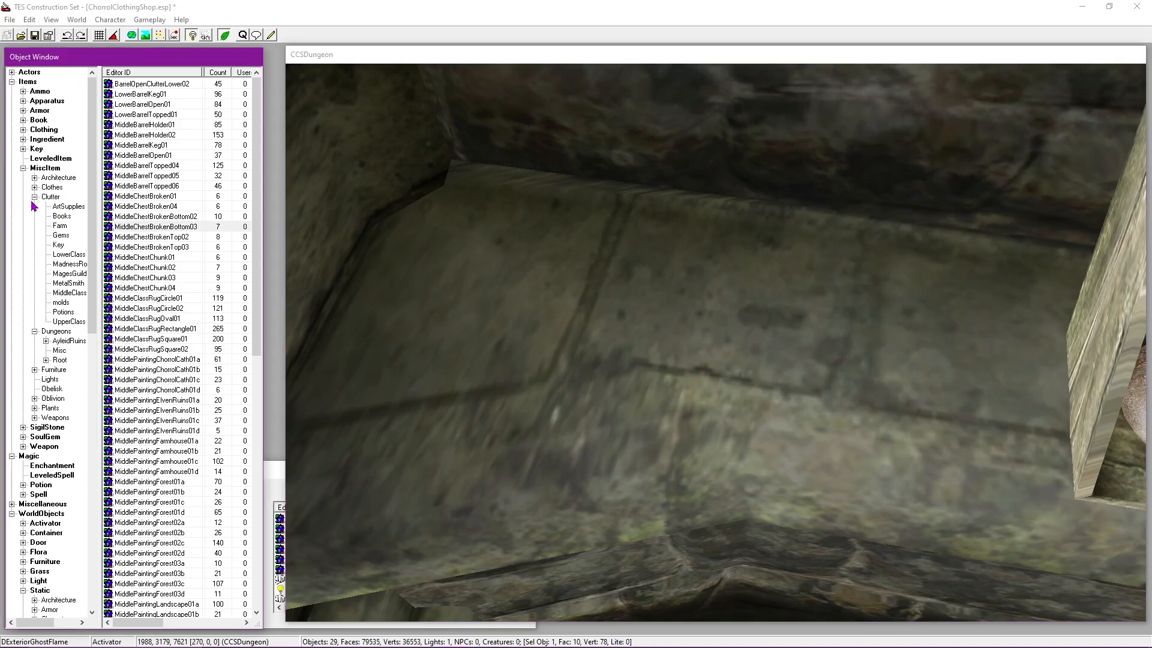
click(63, 322)
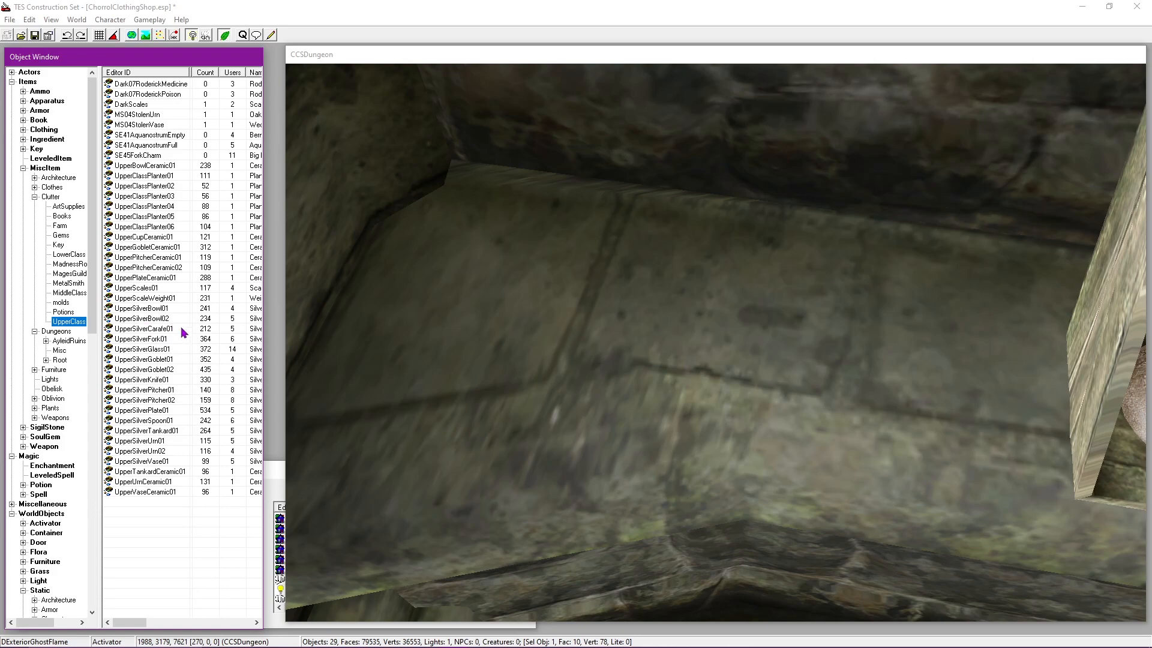
drag(141, 309, 540, 312)
drag(142, 318, 846, 388)
shift+middle_drag(846, 388, 835, 154)
Step: Adjust the larger silver bowl's height to about Z 7664 and nudge it along the ledge to about 1946, 3254
double_click(829, 299)
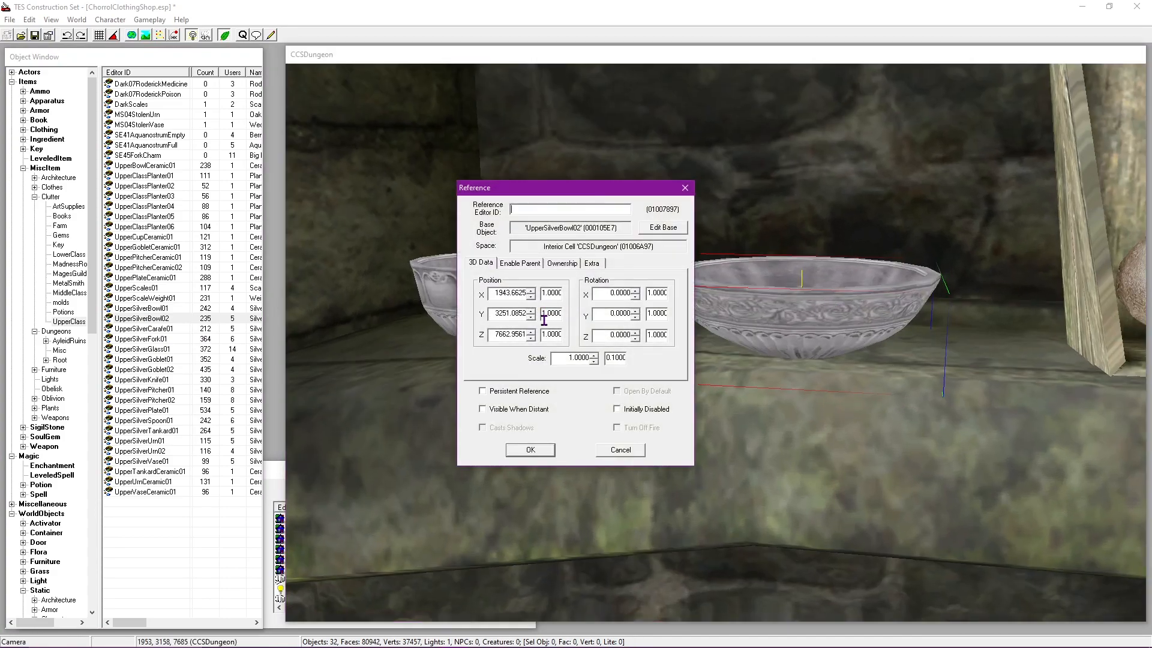
click(530, 332)
click(530, 332)
click(530, 333)
click(530, 332)
click(521, 453)
shift+middle_drag(522, 458, 576, 456)
middle_drag(879, 355, 813, 375)
drag(761, 405, 767, 396)
Step: Place a matching UpperSilverBowl02 and UpperSilverBowl01 on the ledge at the coffin's right side
middle_drag(841, 392, 577, 383)
scroll(543, 387, down, 3)
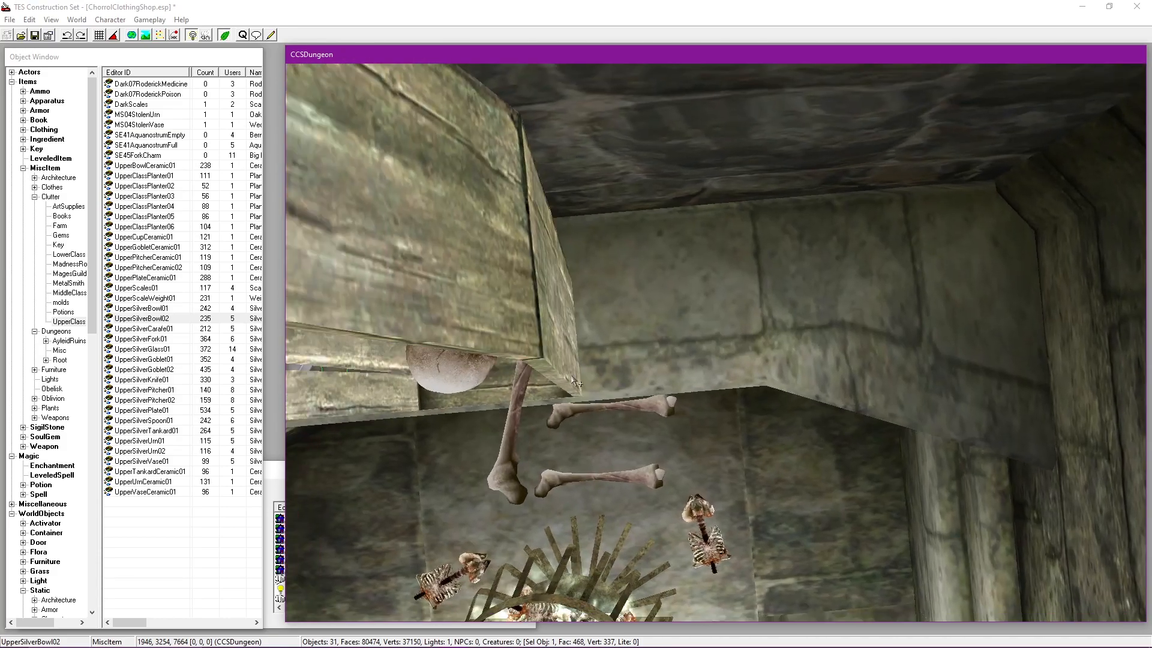
drag(152, 318, 667, 319)
middle_drag(737, 382, 550, 354)
drag(164, 307, 711, 316)
Step: Nudge the two right-hand bowls to mirror the left pair, with the small one at about 2071, 3241
scroll(603, 318, up, 2)
middle_drag(603, 318, 765, 371)
scroll(818, 333, down, 2)
click(894, 305)
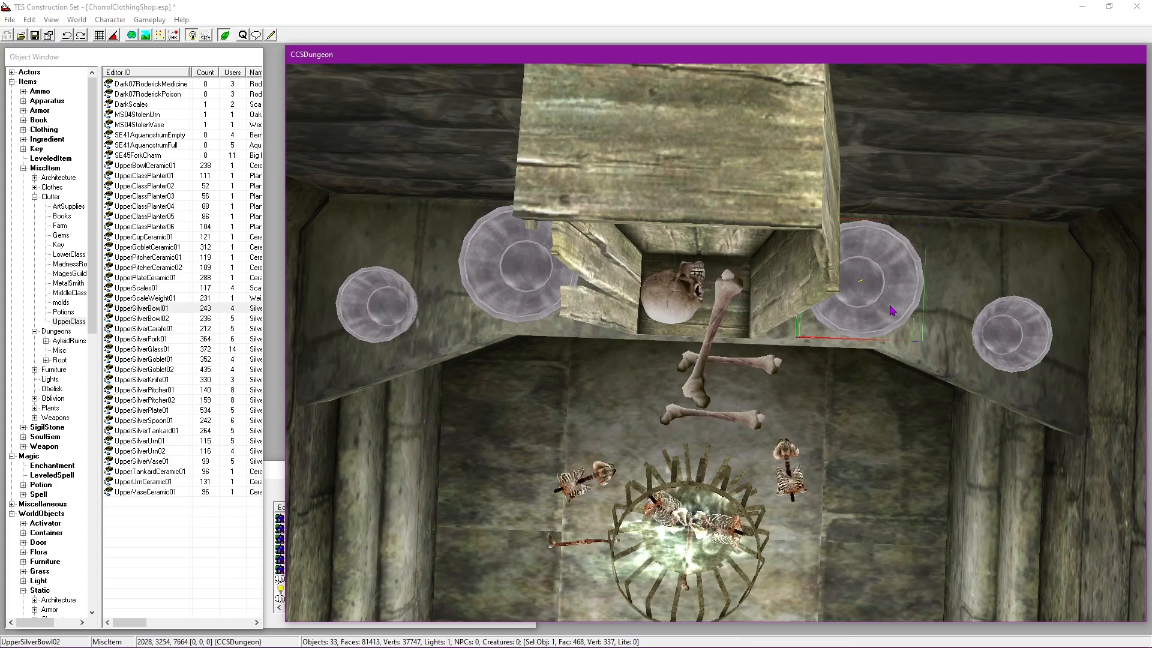
shift+middle_drag(896, 324, 894, 347)
drag(881, 315, 889, 316)
shift+middle_drag(888, 316, 921, 322)
shift+middle_drag(411, 169, 1009, 386)
drag(1000, 369, 1018, 370)
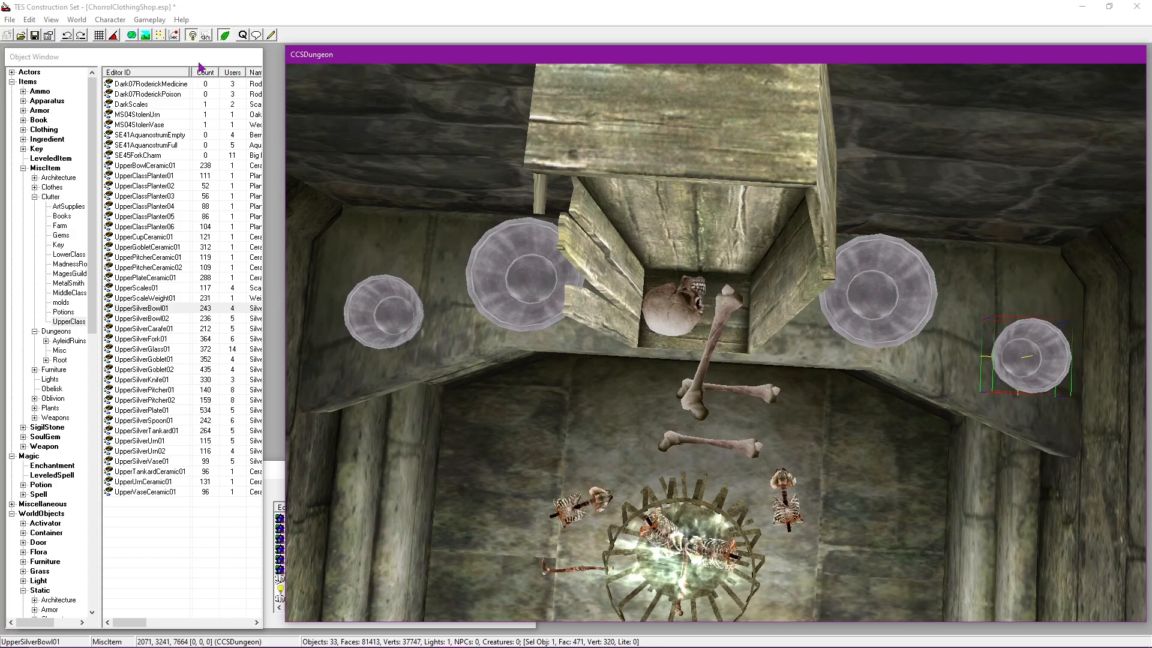
Step: Save the plugin and inspect the left pair of silver bowls up close
click(38, 36)
click(625, 333)
shift+middle_drag(625, 334, 721, 334)
middle_drag(564, 354, 791, 341)
scroll(780, 324, up, 5)
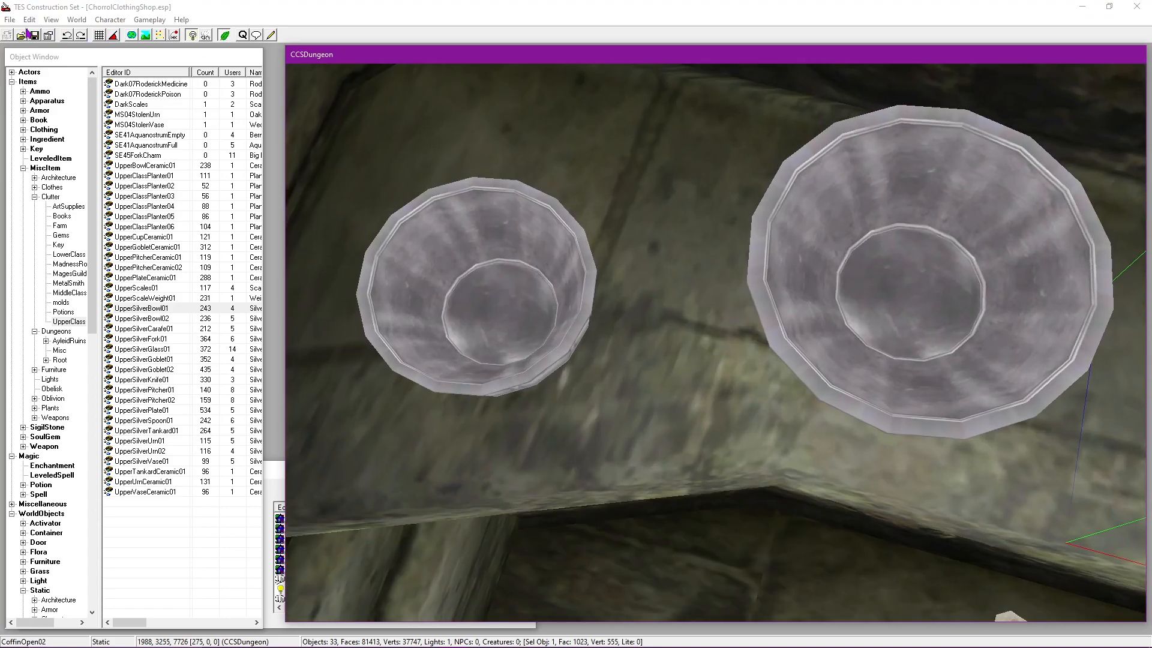
click(34, 37)
click(618, 264)
shift+middle_drag(618, 264, 591, 345)
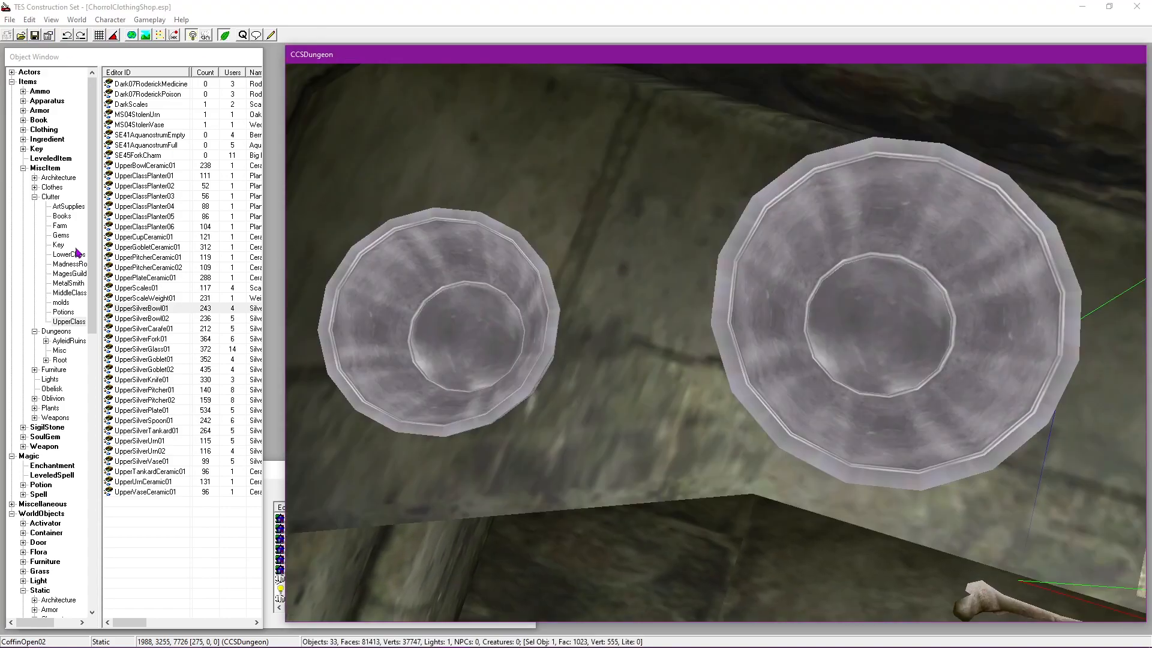
Step: Place a HumanHeart ingredient in the large bowl left of the coffin and run the Havok simulation to settle it
click(9, 60)
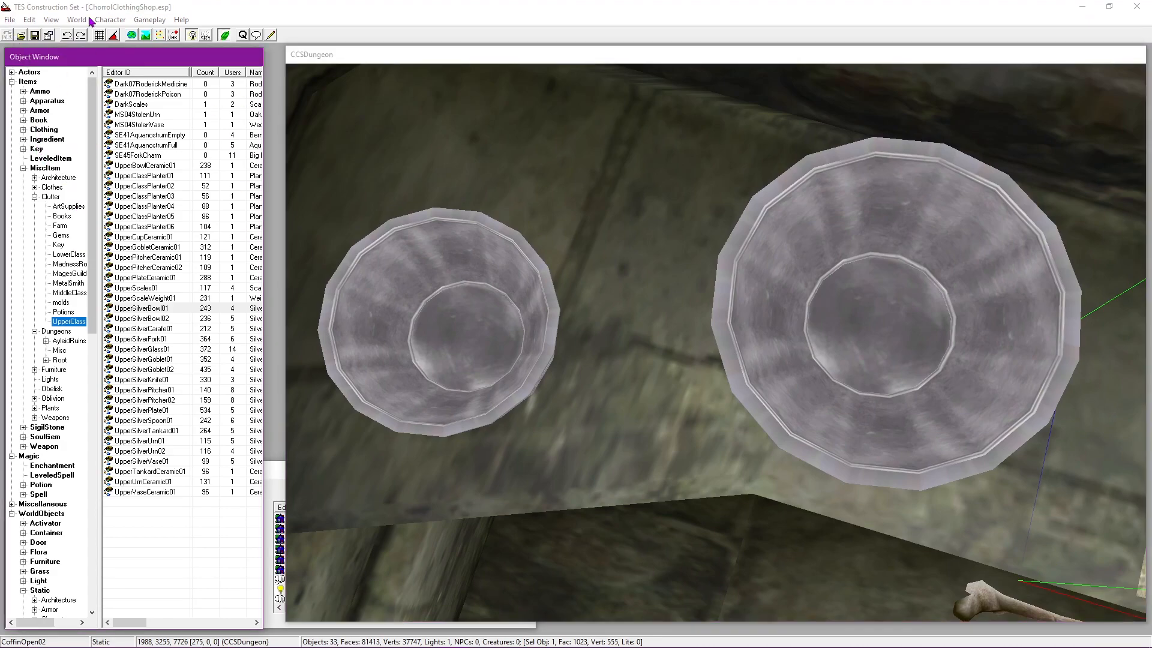
scroll(42, 409, down, 5)
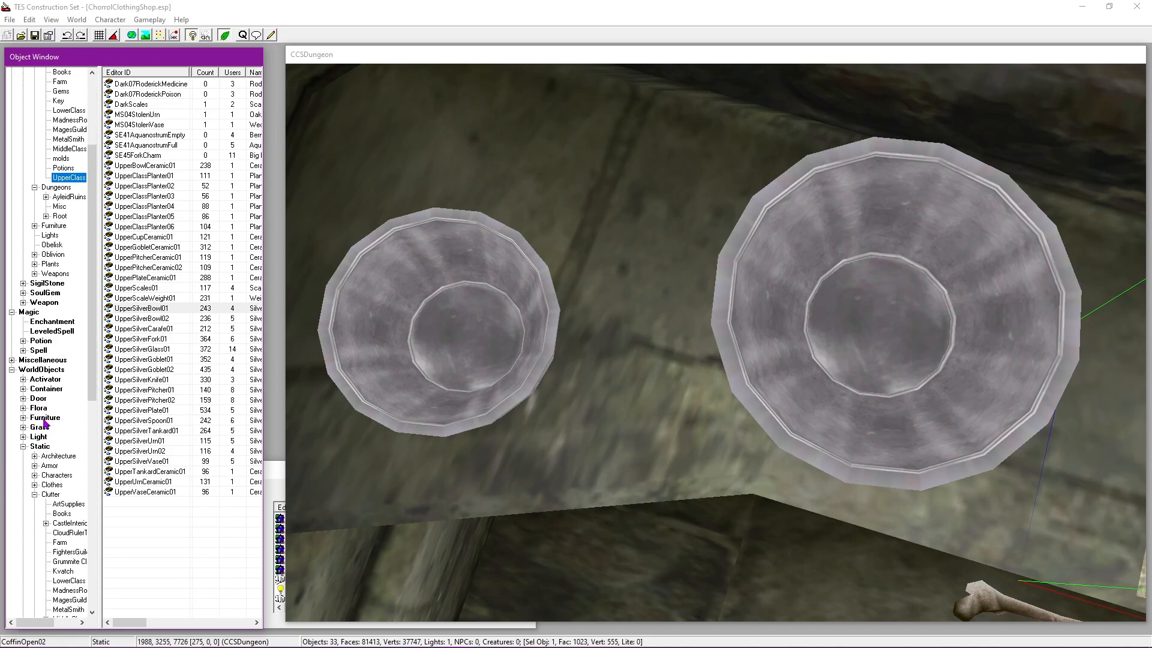
scroll(54, 399, up, 5)
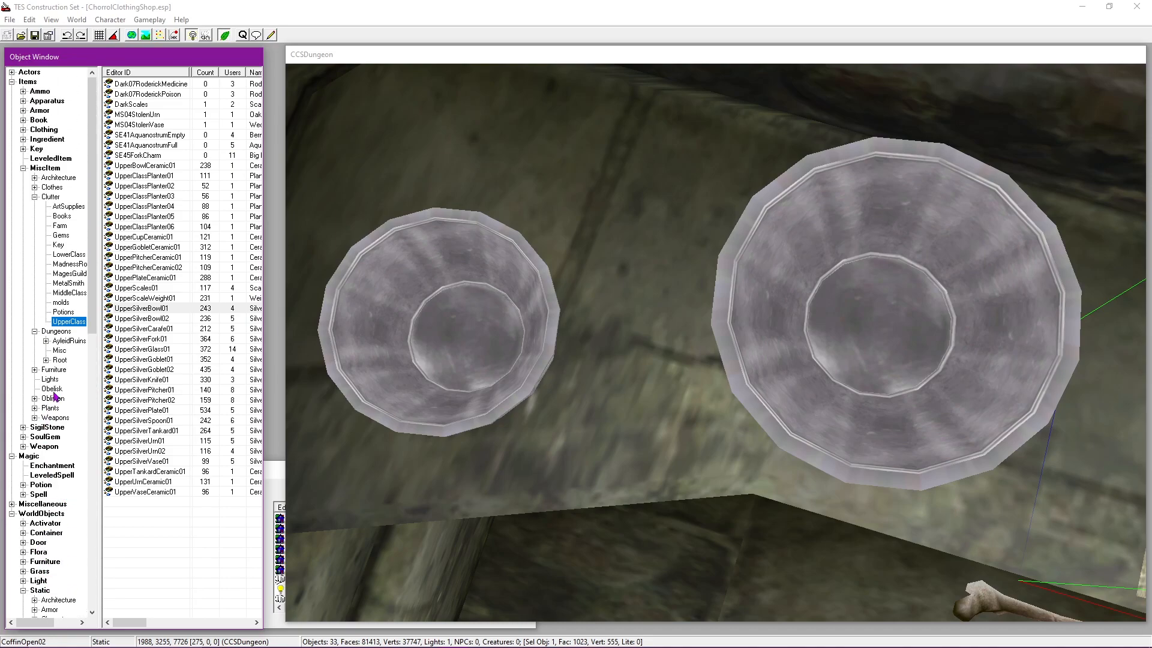
click(23, 168)
click(47, 139)
click(158, 259)
text(human)
scroll(164, 266, down, 2)
scroll(705, 411, down, 2)
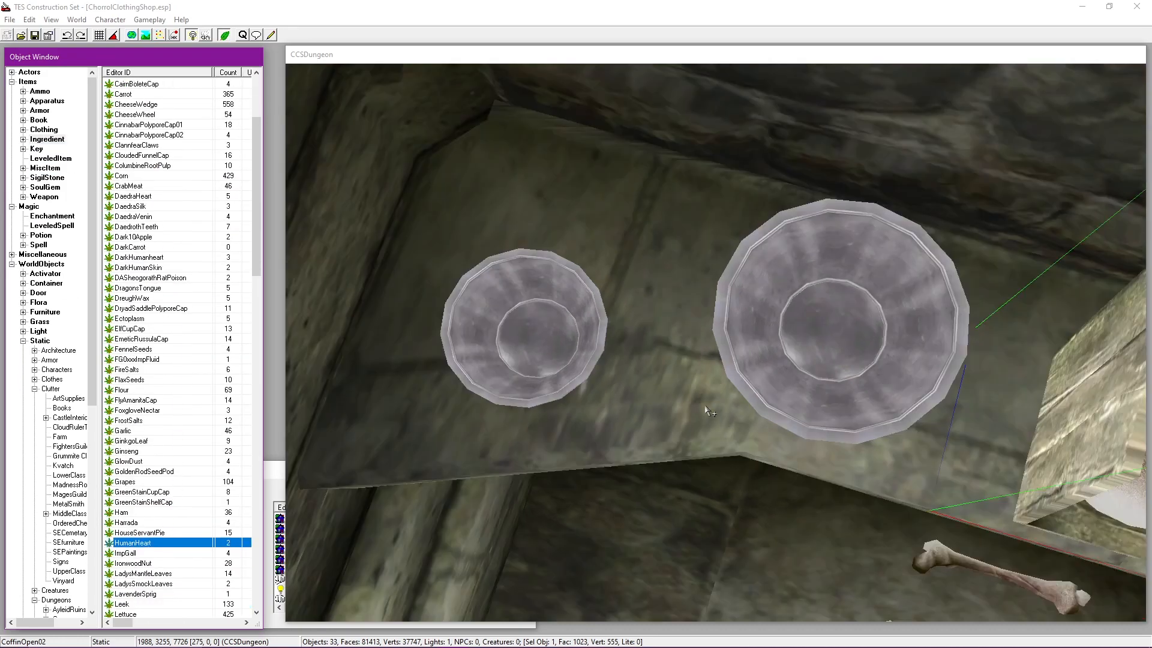
middle_drag(554, 431, 543, 436)
drag(130, 547, 845, 306)
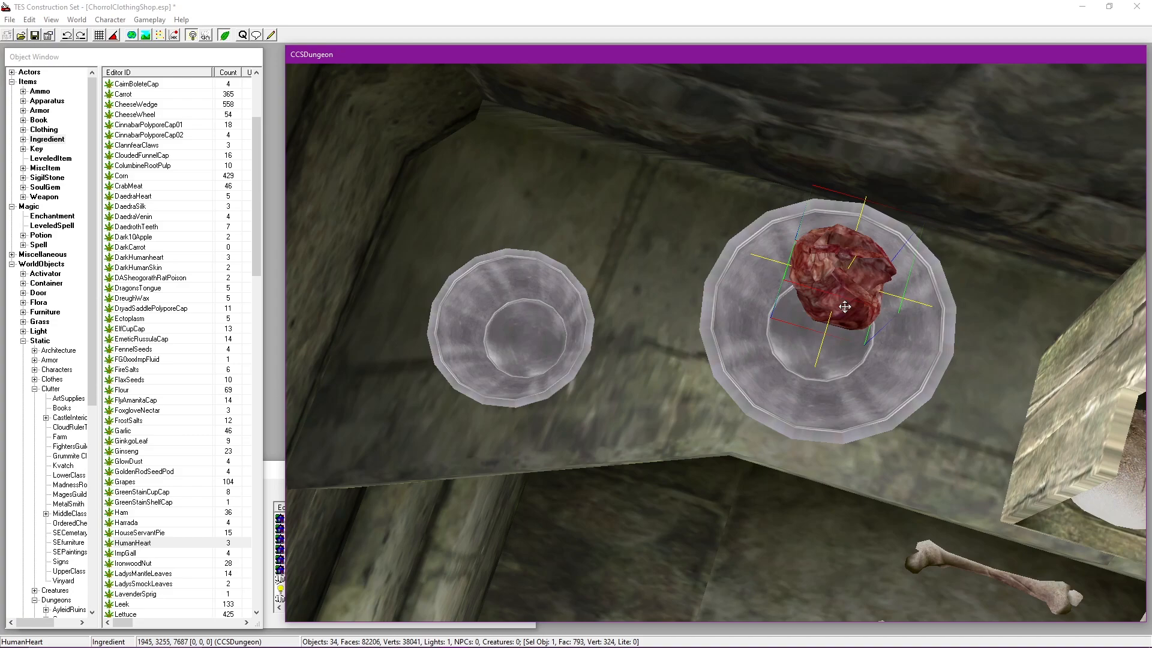
click(179, 39)
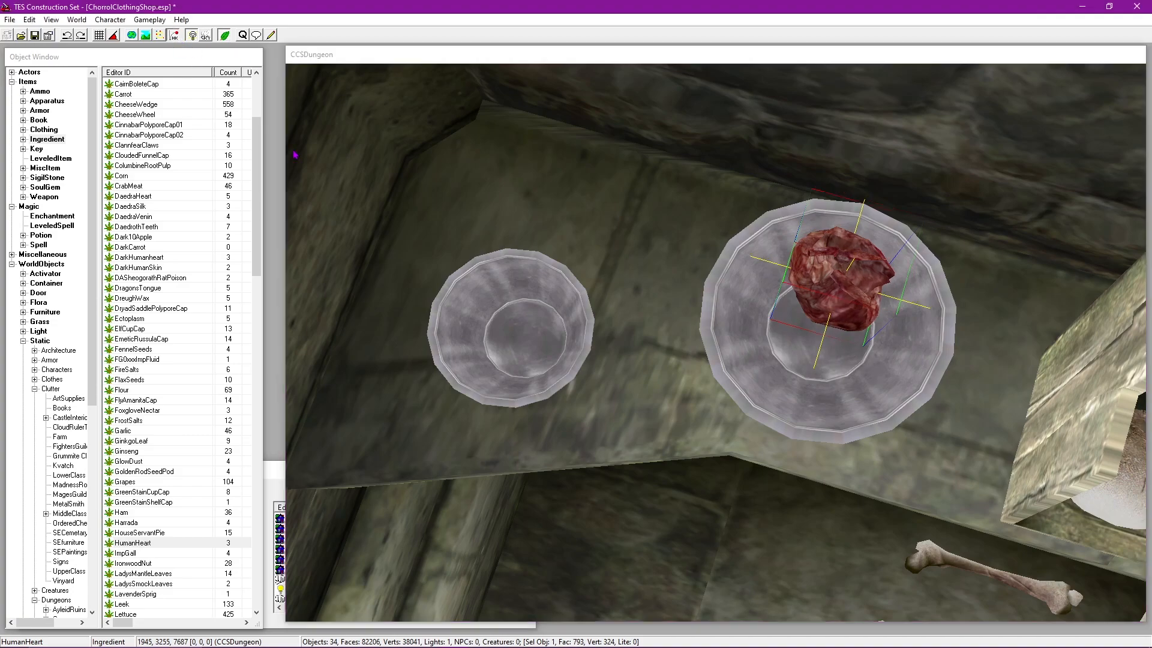
Step: Place a second HumanHeart in the large bowl right of the coffin and let it settle under the simulation
shift+middle_drag(803, 372, 886, 255)
middle_drag(885, 300, 720, 318)
shift+middle_drag(720, 318, 519, 439)
click(563, 367)
shift+middle_drag(563, 367, 636, 573)
drag(142, 544, 797, 386)
right_drag(797, 386, 762, 390)
shift+middle_drag(762, 390, 864, 345)
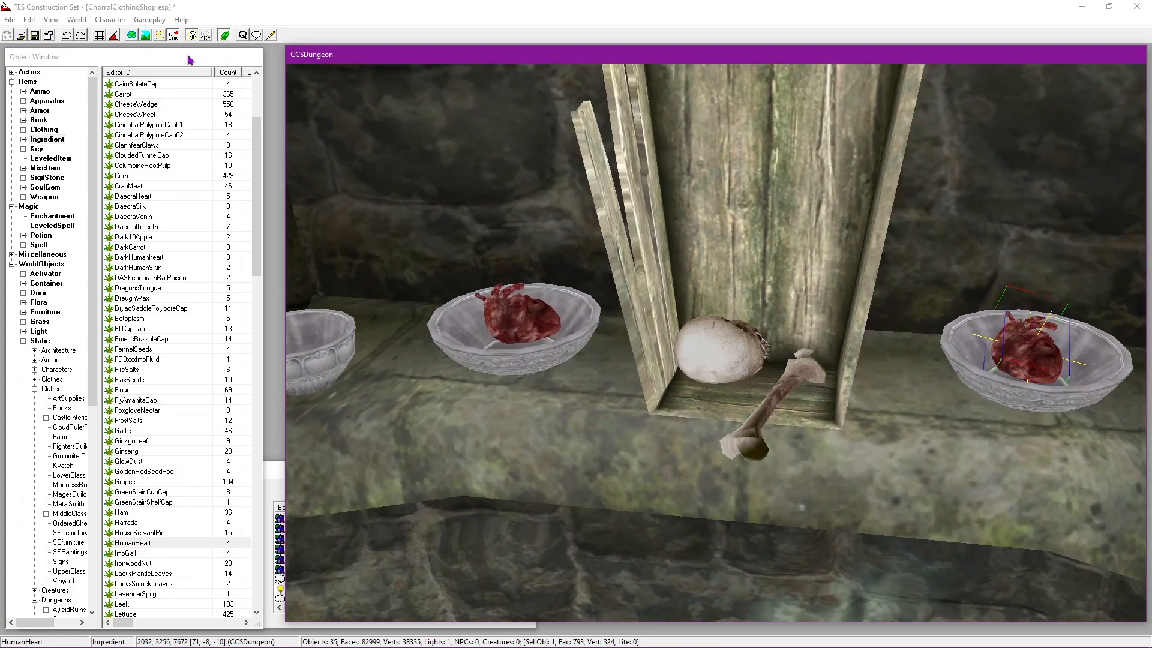
Step: Stop the Havok simulation, save the plugin, and examine both heart-filled bowls beside the coffin from near and far
click(140, 41)
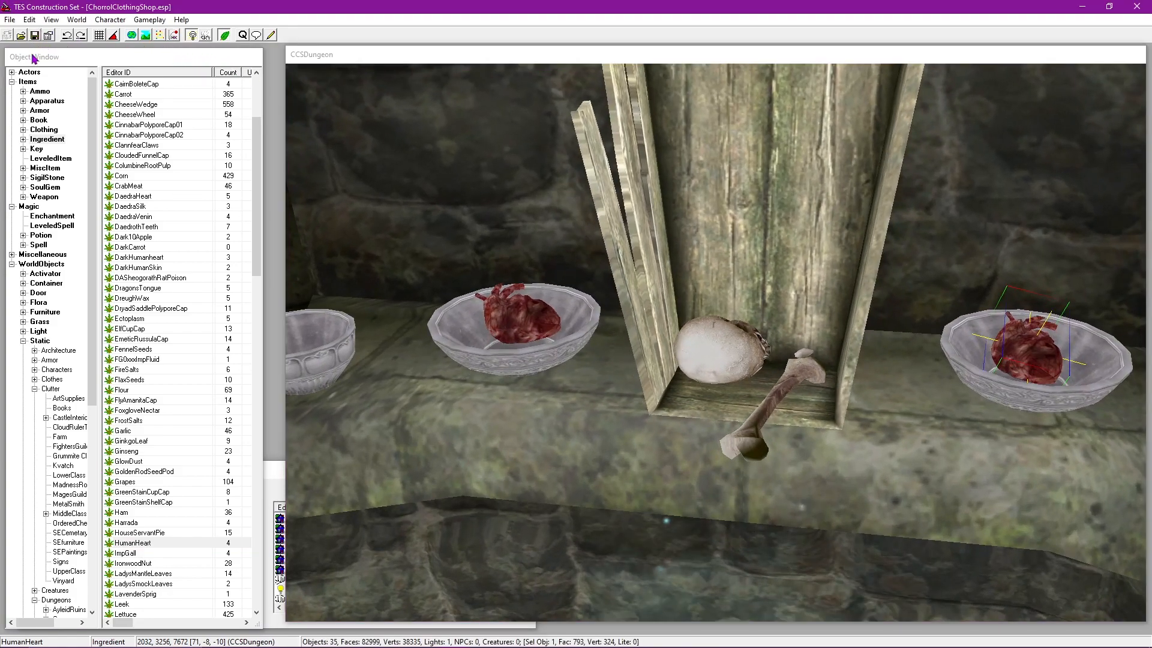
click(513, 438)
shift+middle_drag(514, 438, 622, 346)
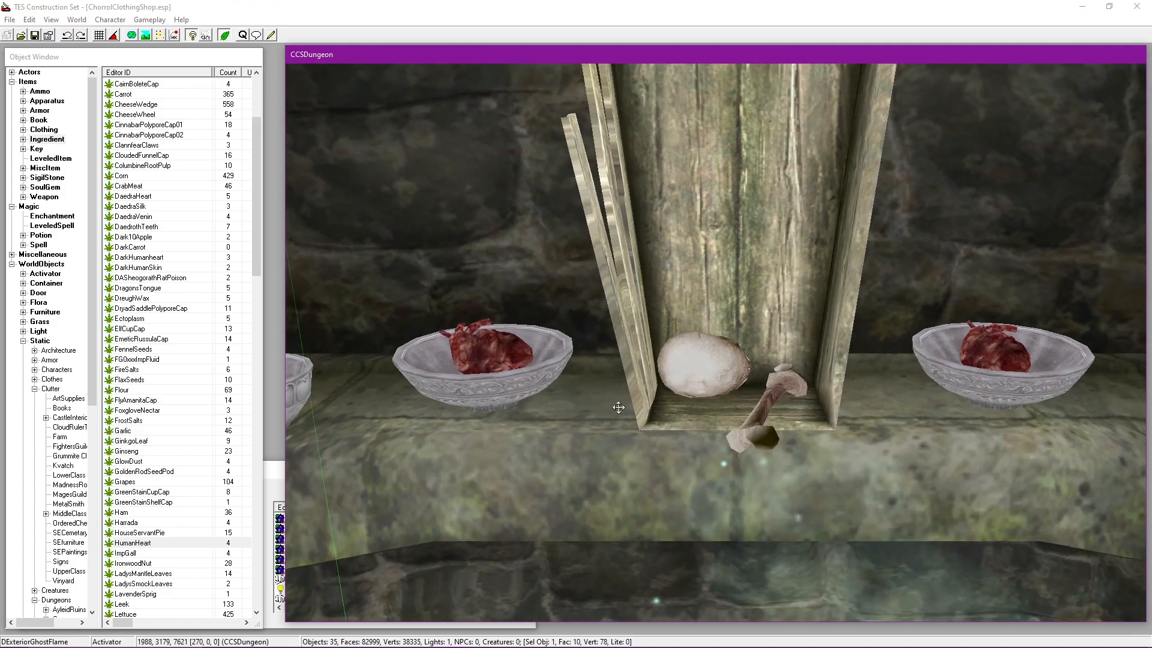
scroll(618, 407, down, 3)
shift+middle_drag(614, 415, 617, 381)
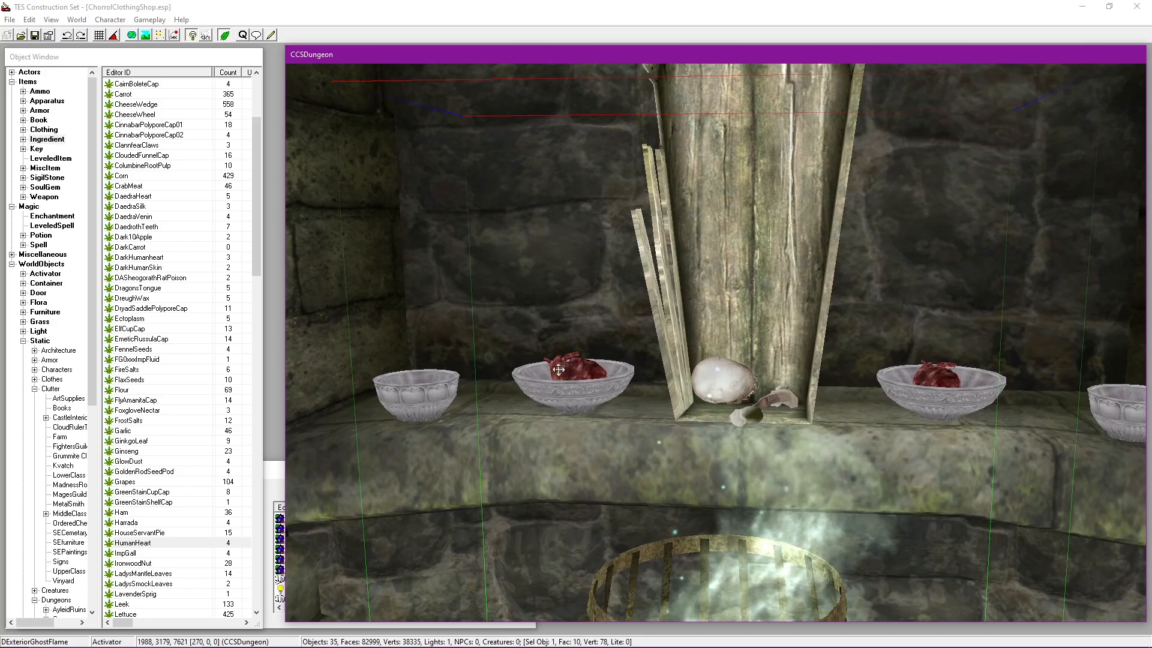
mouse_move(909, 384)
shift+middle_down()
mouse_move(903, 334)
mouse_move(928, 300)
mouse_move(905, 195)
mouse_move(888, 378)
shift+middle_up()
scroll(888, 378, up, 4)
scroll(888, 378, down, 4)
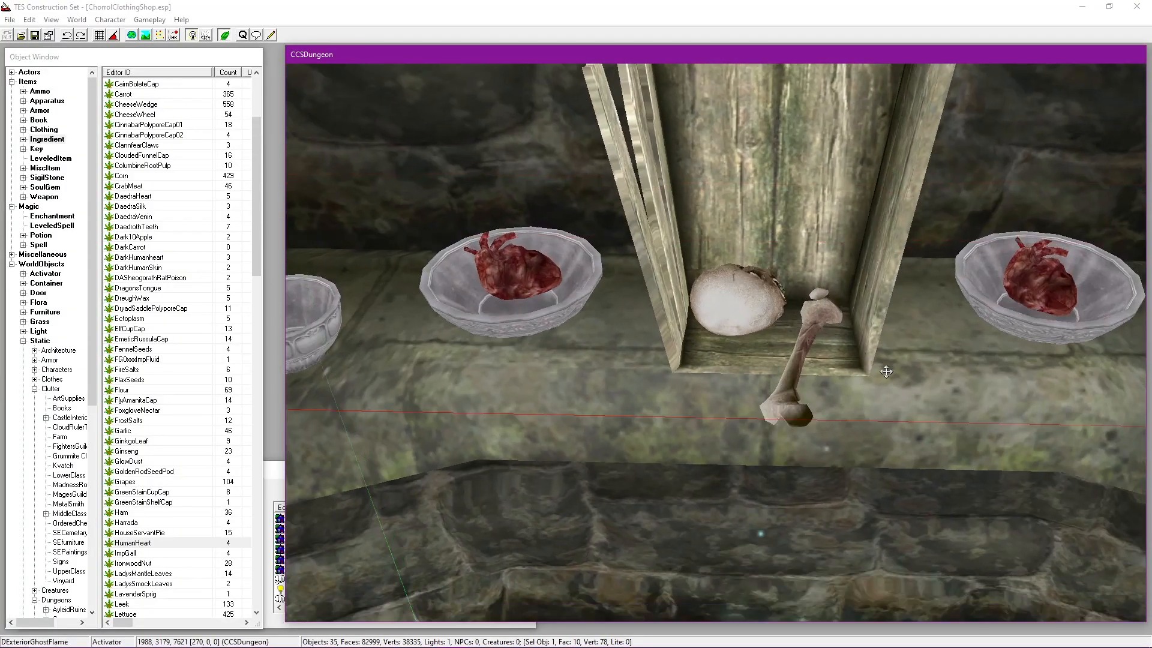
Step: Place a Garlic ingredient in the small bowl at the ledge's left end with the Havok simulation running
shift+middle_drag(489, 273, 744, 342)
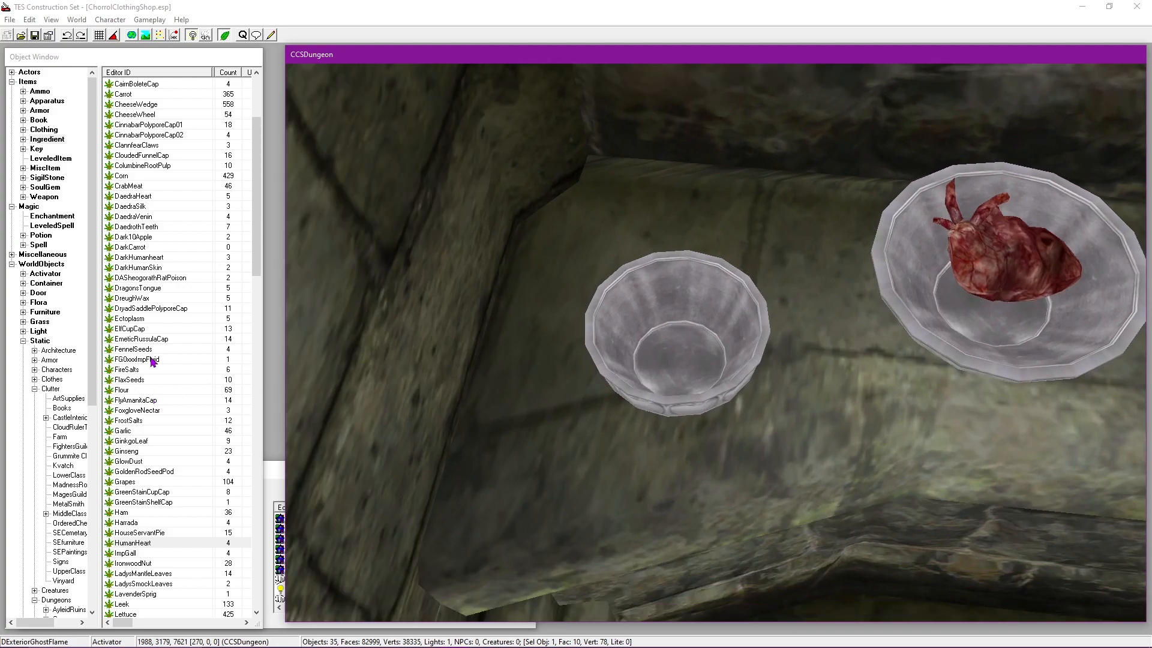
click(669, 372)
shift+middle_drag(668, 372, 628, 447)
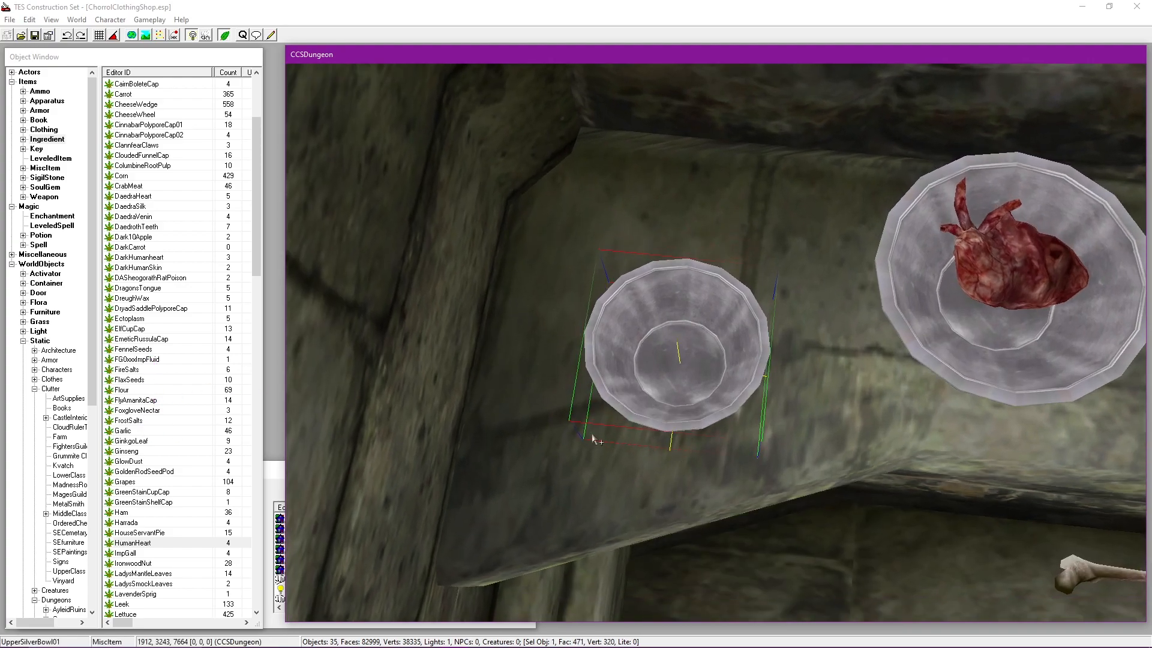
scroll(651, 440, up, 1)
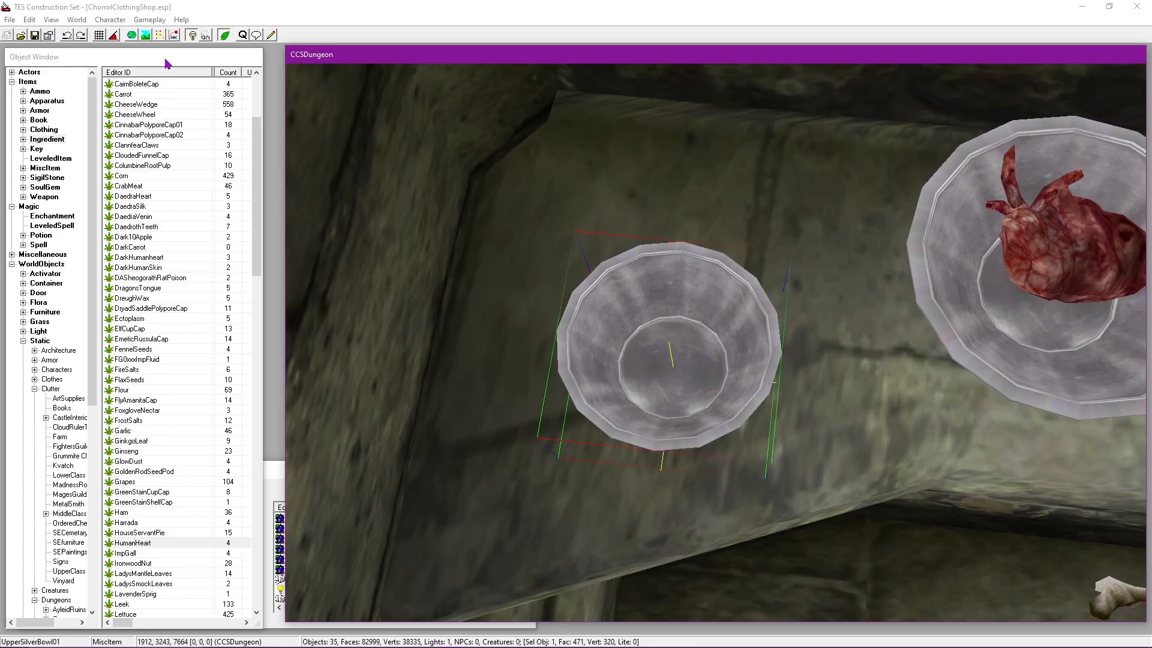
click(378, 150)
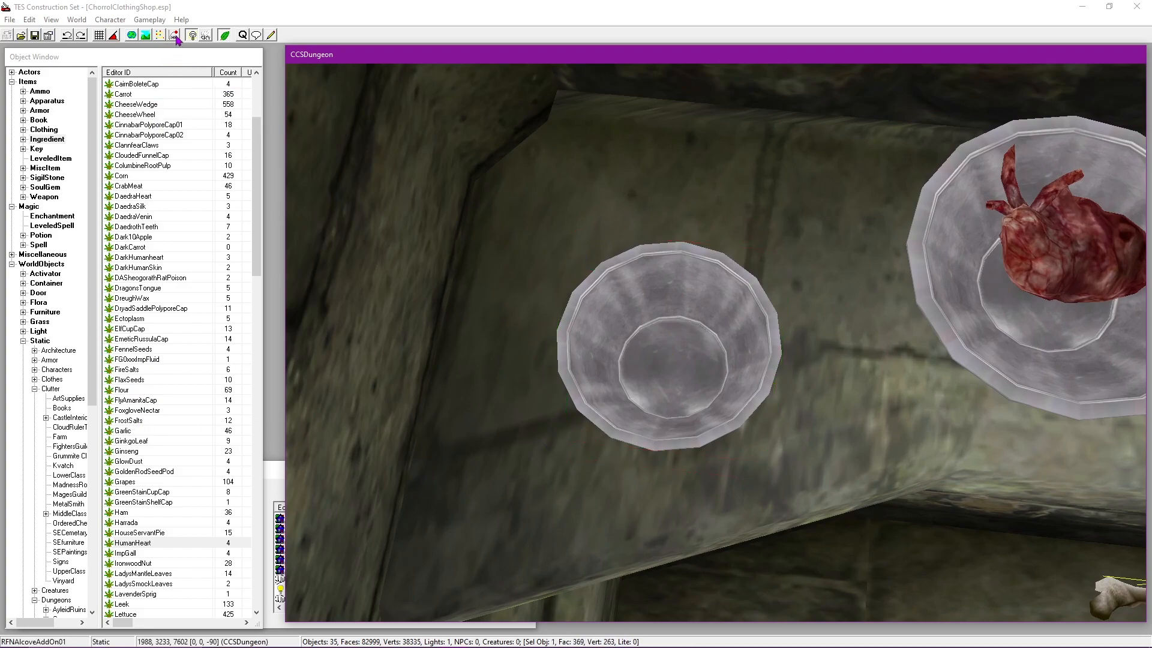
click(181, 430)
drag(120, 429, 508, 397)
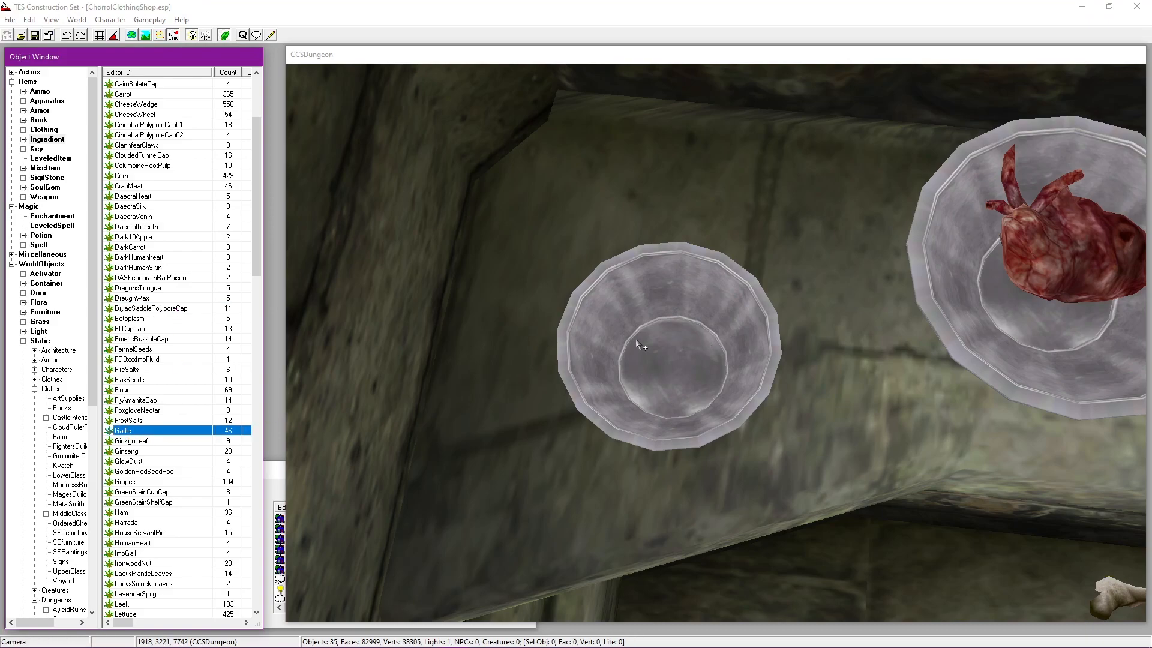
drag(636, 342, 648, 350)
Step: Place another Garlic in the small bowl at the ledge's right end and let it settle
scroll(840, 387, down, 3)
middle_drag(900, 378, 410, 343)
drag(117, 431, 823, 393)
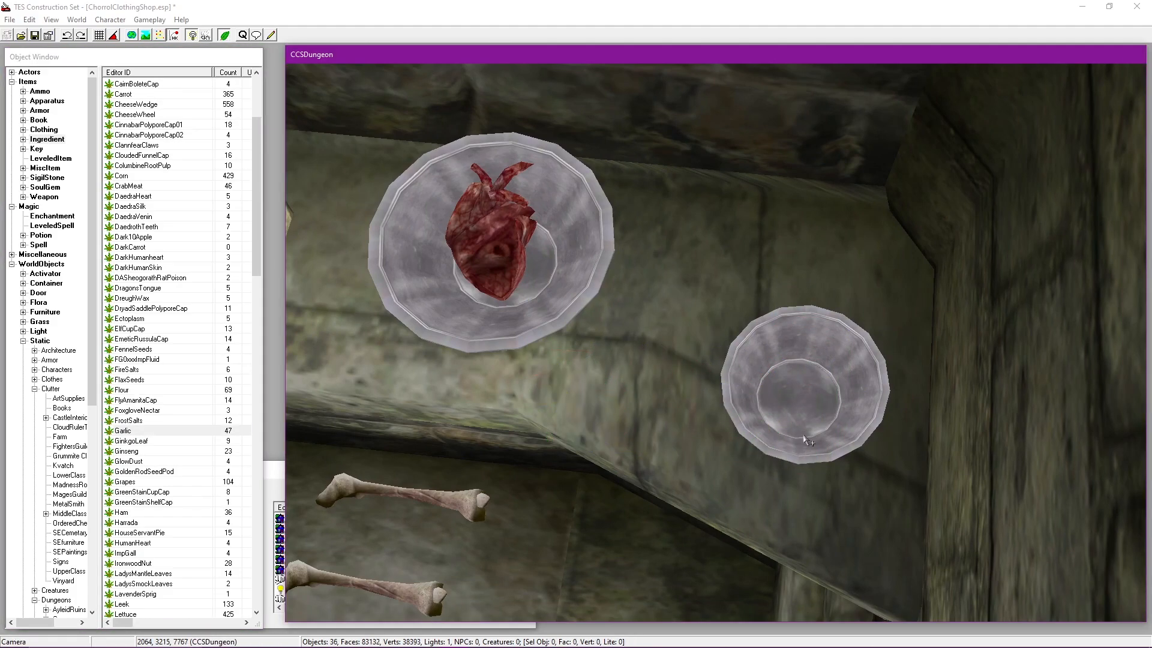
middle_drag(804, 444, 775, 427)
click(115, 431)
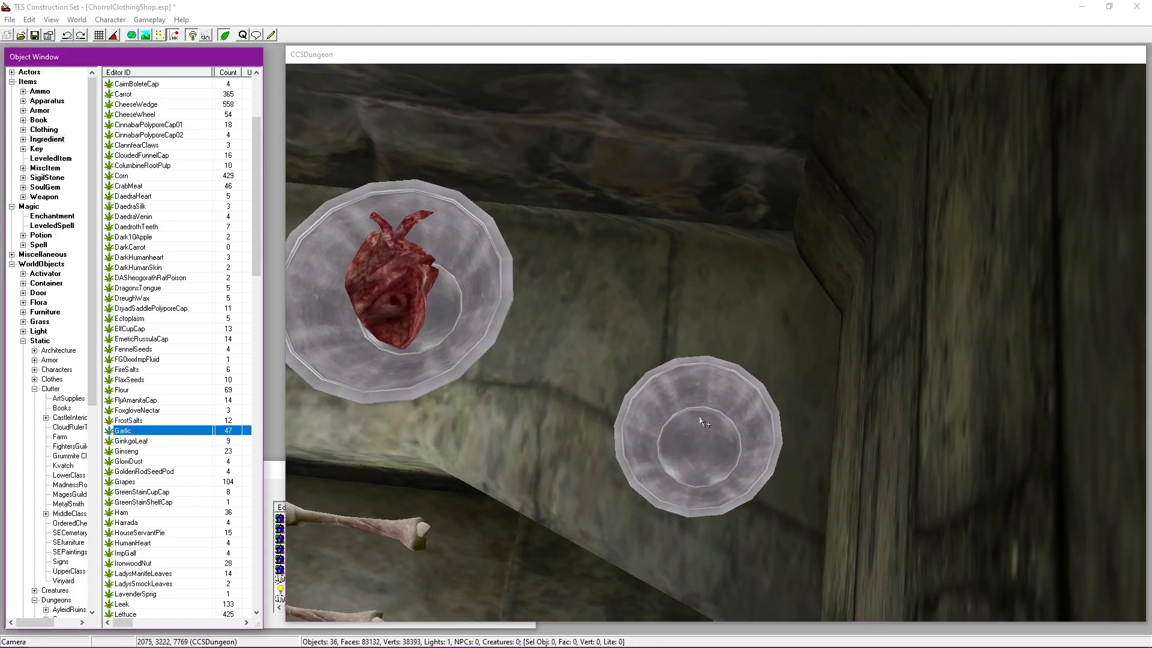
drag(693, 417, 694, 419)
middle_drag(722, 494, 588, 296)
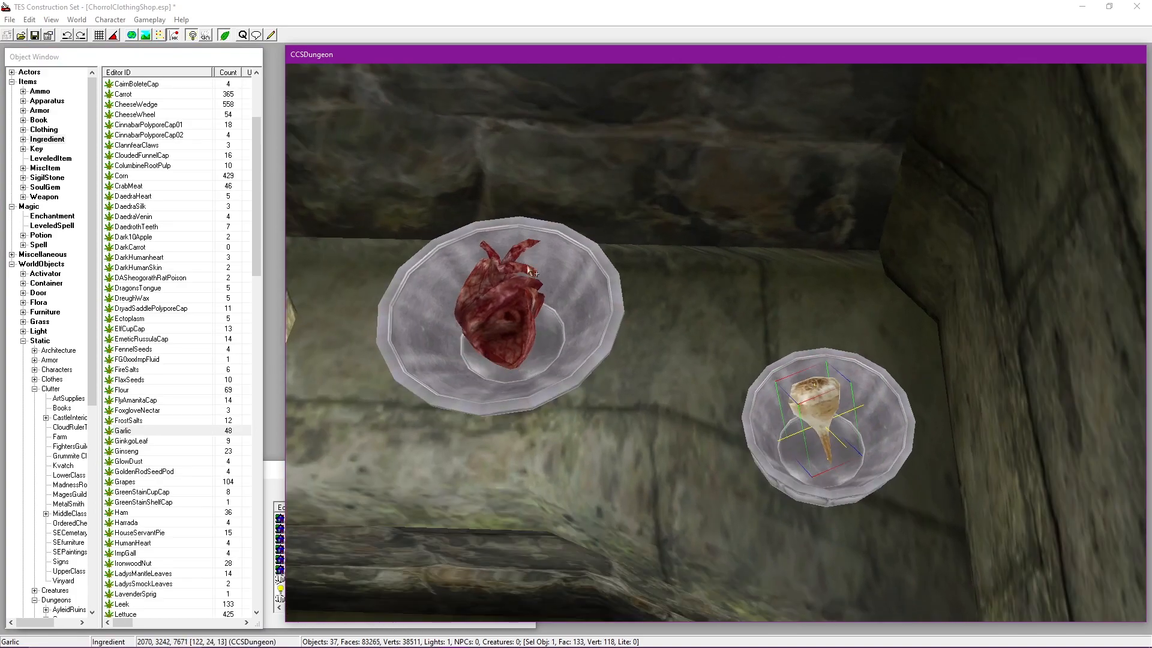
Step: Stop the Havok simulation, check the filled bowls along the ledge, and save the plugin
click(175, 38)
middle_drag(402, 311, 715, 304)
scroll(711, 312, down, 3)
click(631, 323)
middle_drag(631, 323, 697, 404)
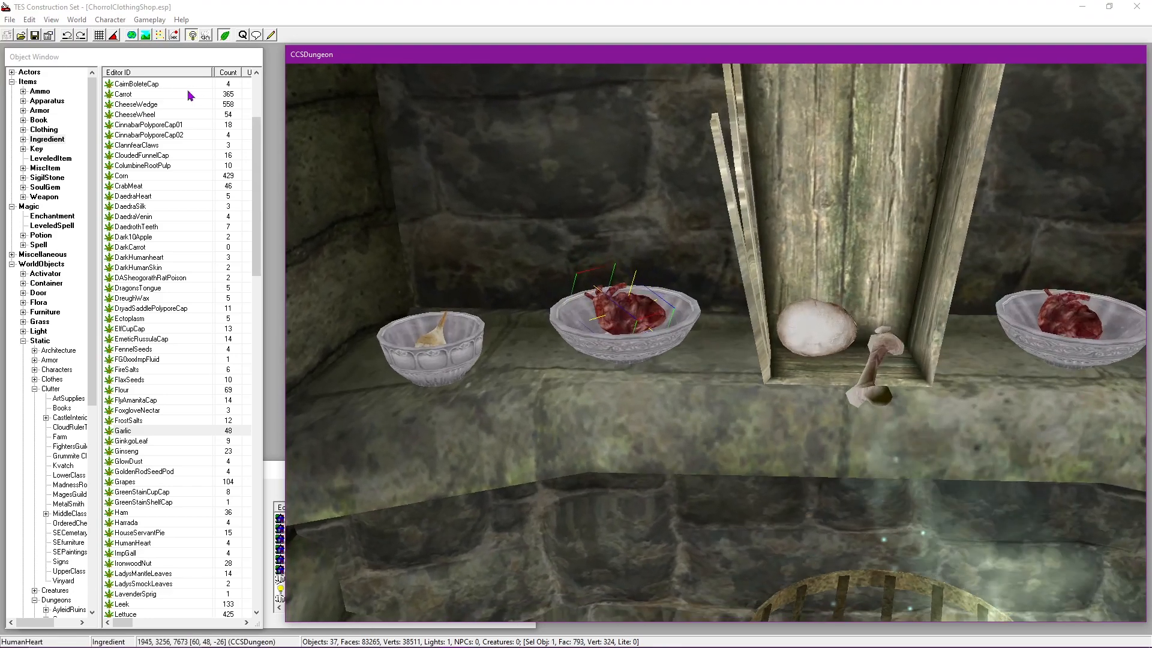
click(34, 39)
click(632, 408)
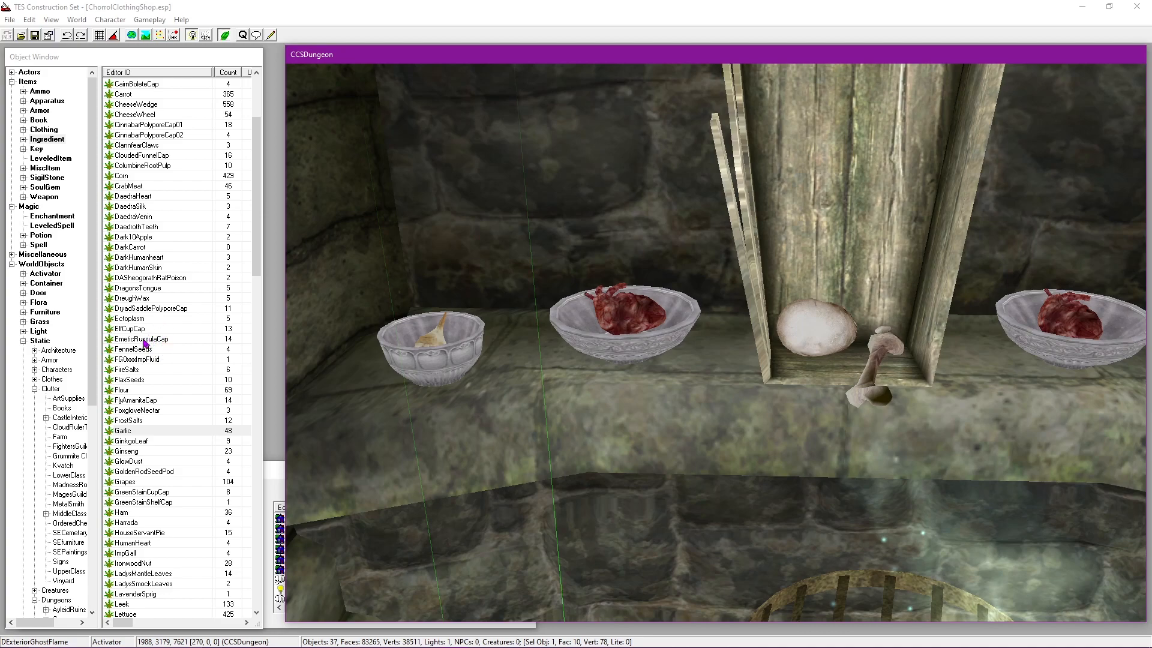
Step: Look through the Ingredient list for further ritual items to place on the ledge
scroll(144, 342, up, 2)
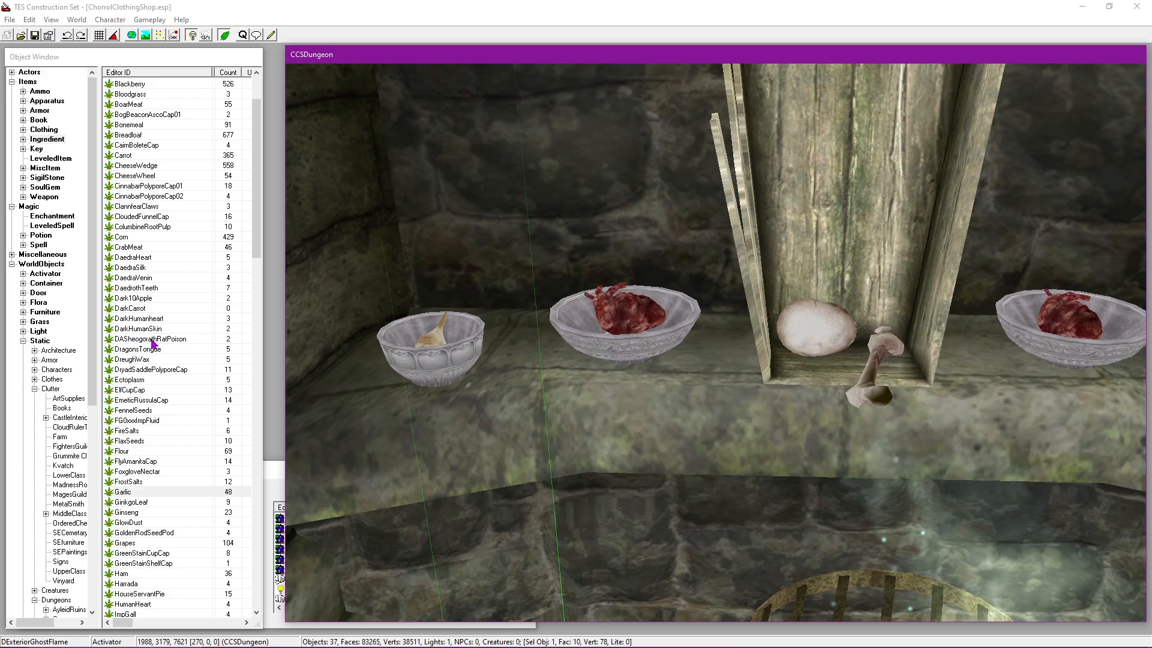
scroll(153, 343, up, 2)
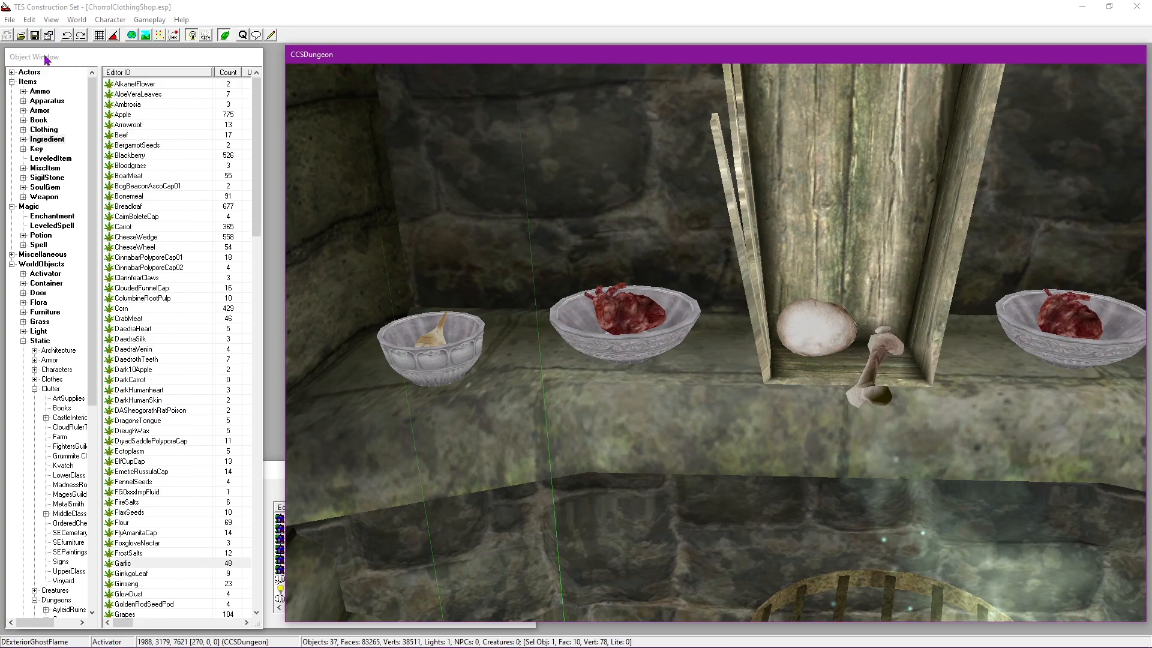
click(18, 61)
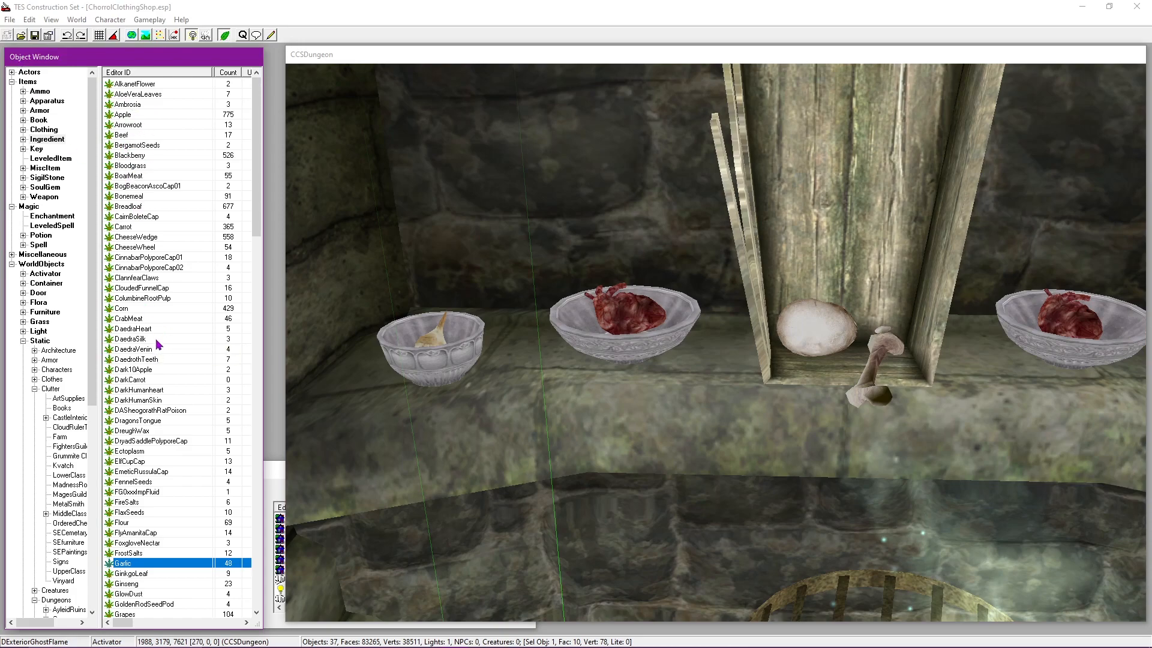
scroll(143, 420, down, 11)
scroll(149, 414, down, 5)
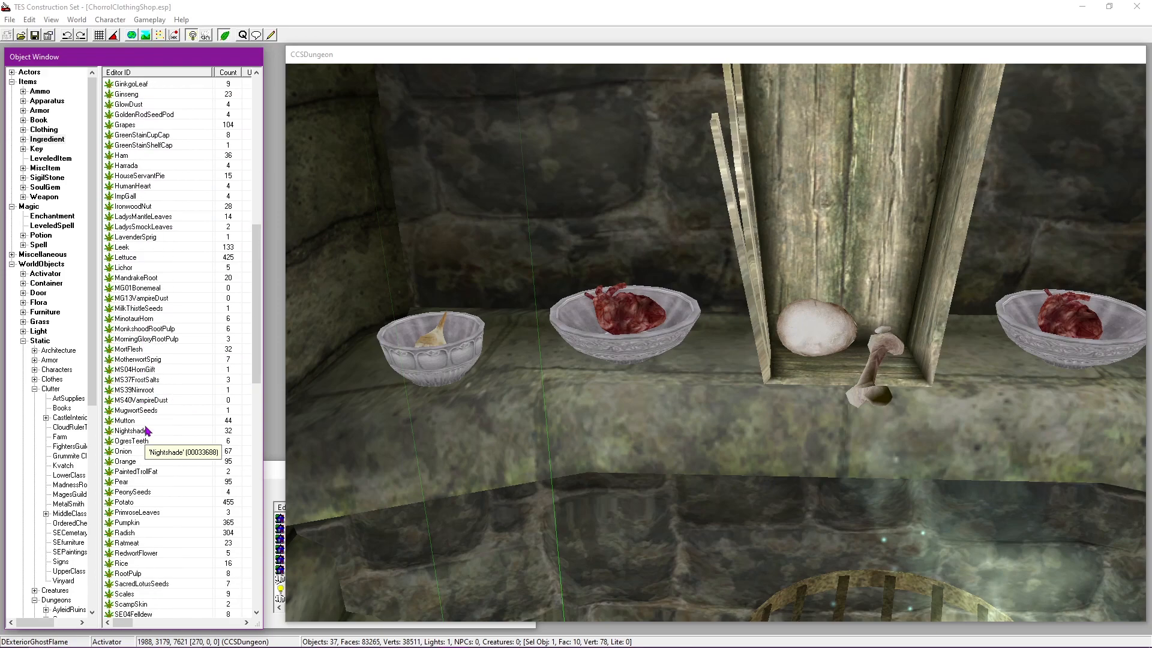
scroll(146, 430, down, 4)
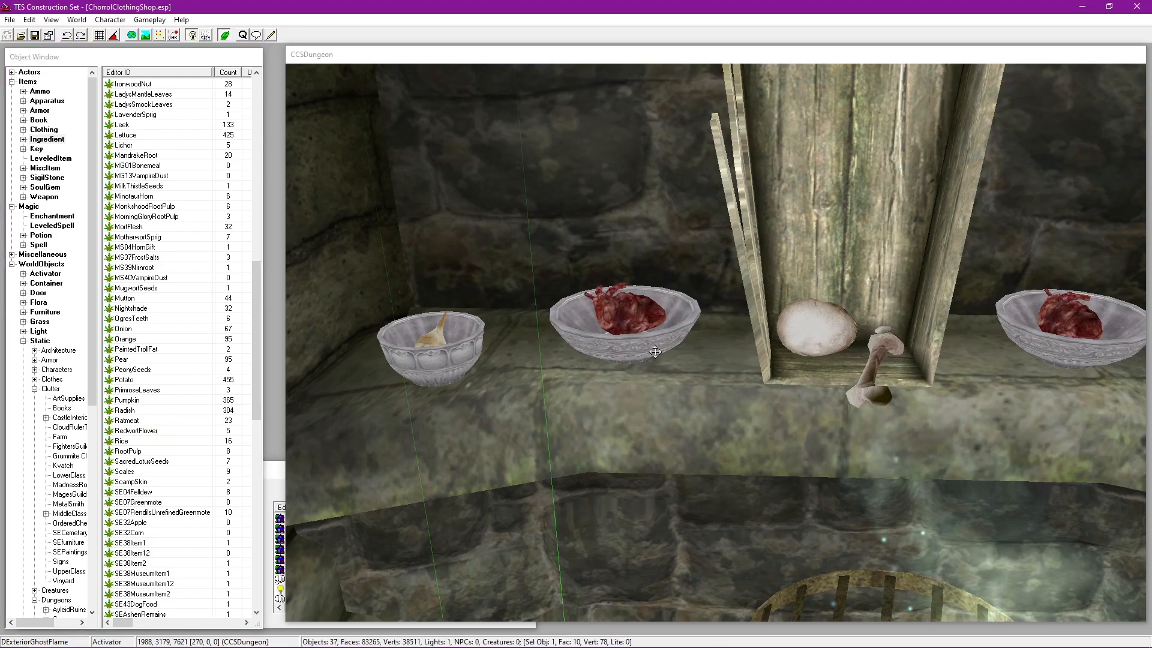
scroll(695, 331, down, 5)
Step: Examine the coffin alcove, bowls and brazier from near and far, in full brightness and in the cell's own lighting
shift+middle_drag(695, 331, 679, 232)
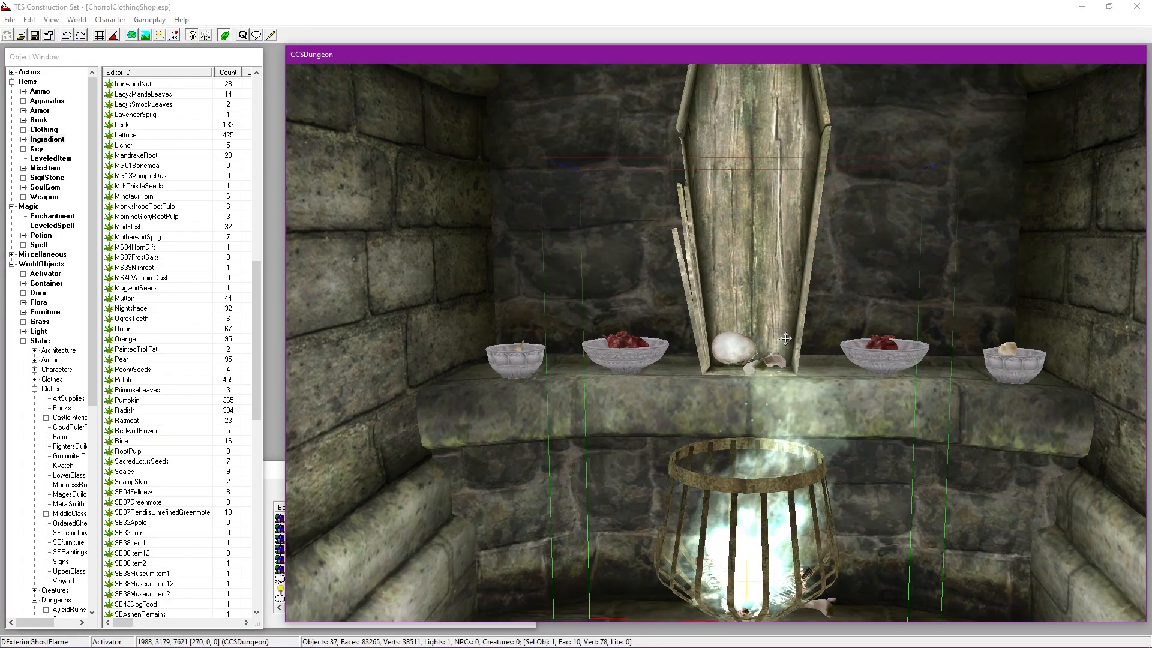
scroll(803, 364, down, 5)
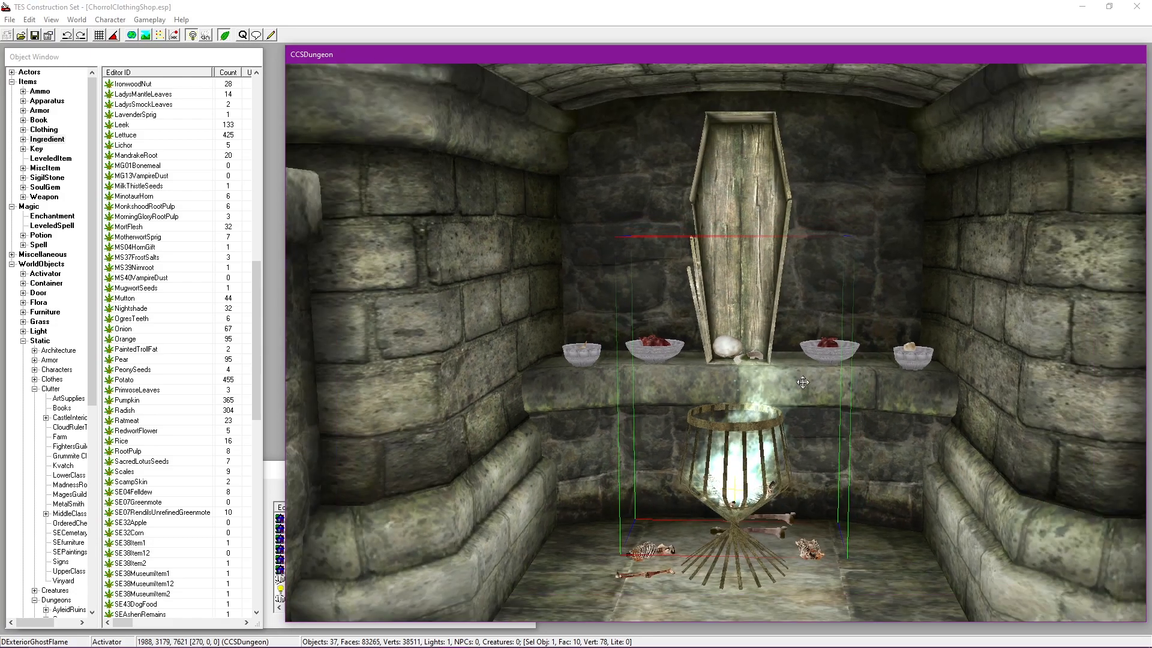
scroll(814, 379, down, 5)
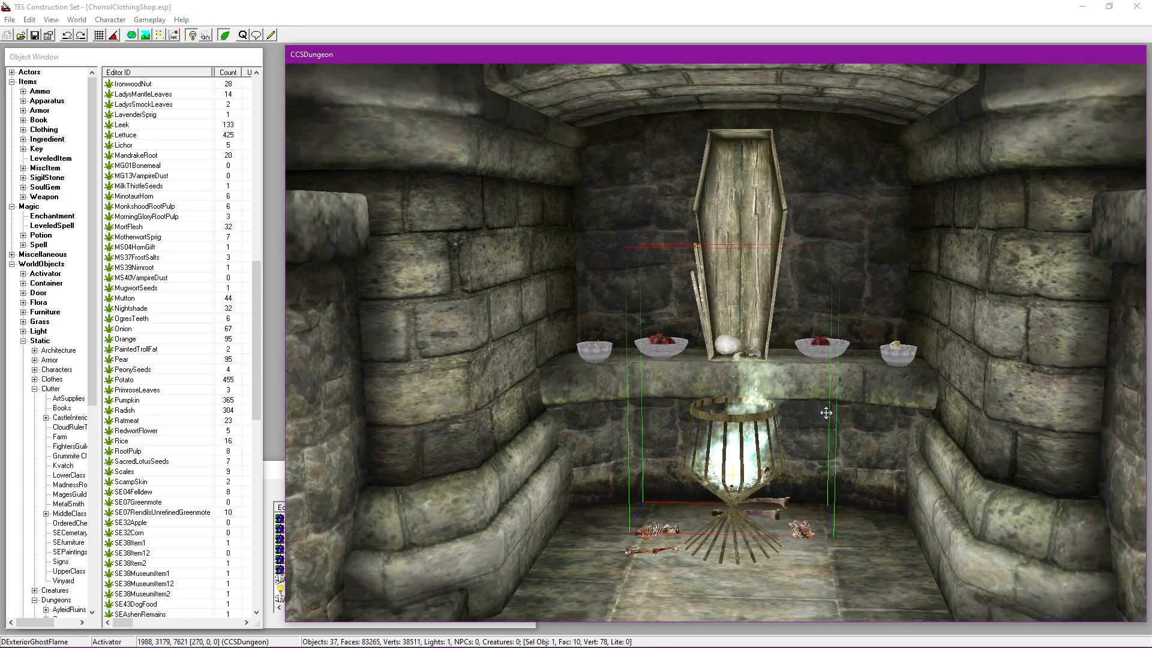
scroll(813, 347, down, 6)
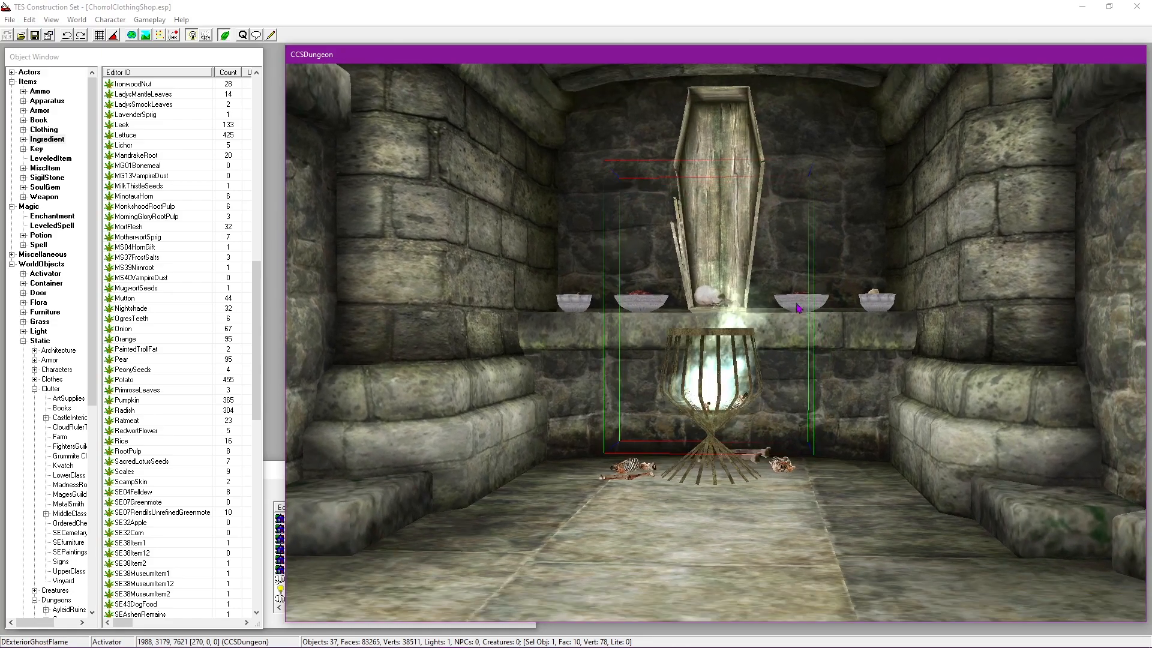
key(a)
shift+middle_drag(813, 331, 827, 362)
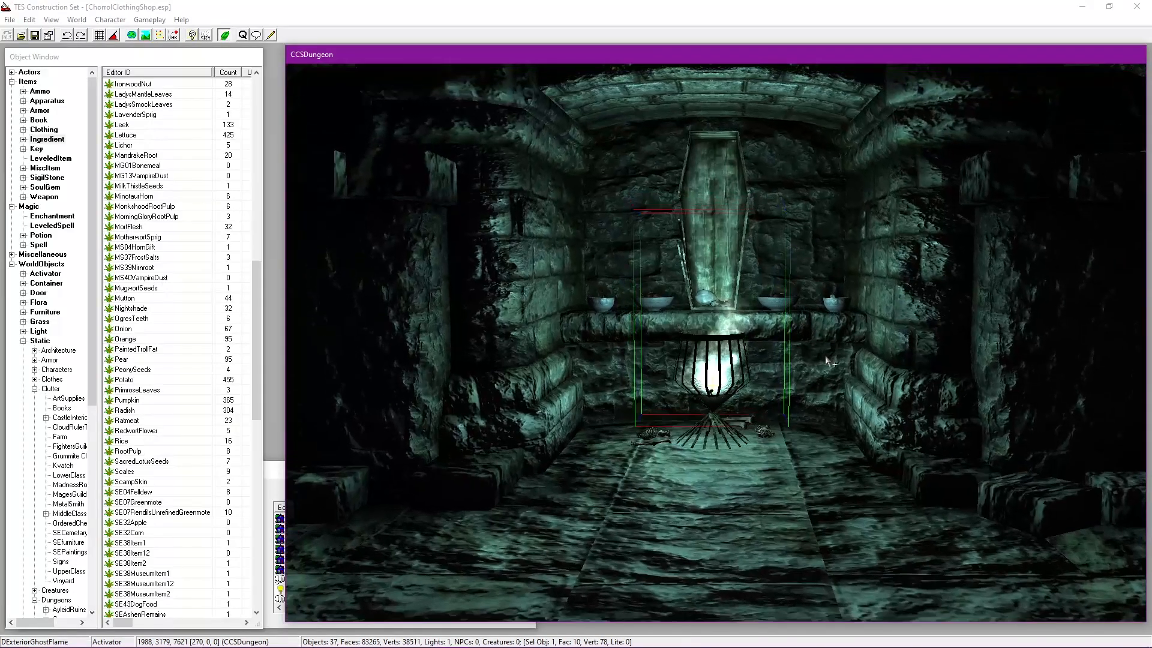
scroll(779, 444, down, 5)
click(703, 525)
shift+middle_drag(705, 520, 730, 396)
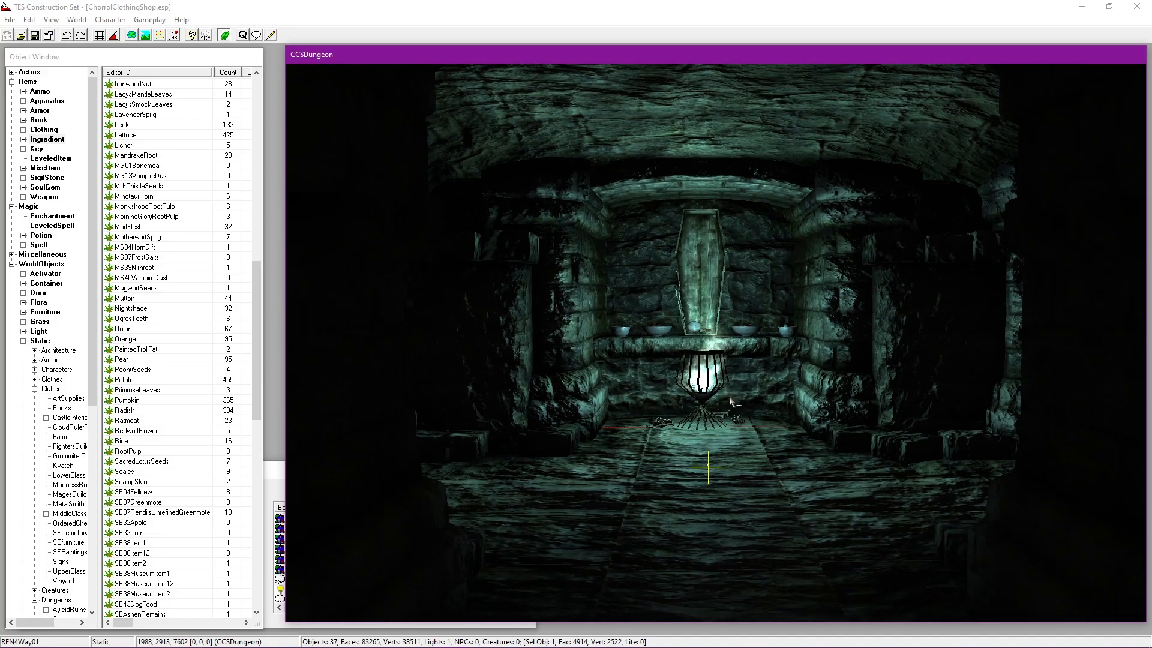
scroll(730, 397, up, 5)
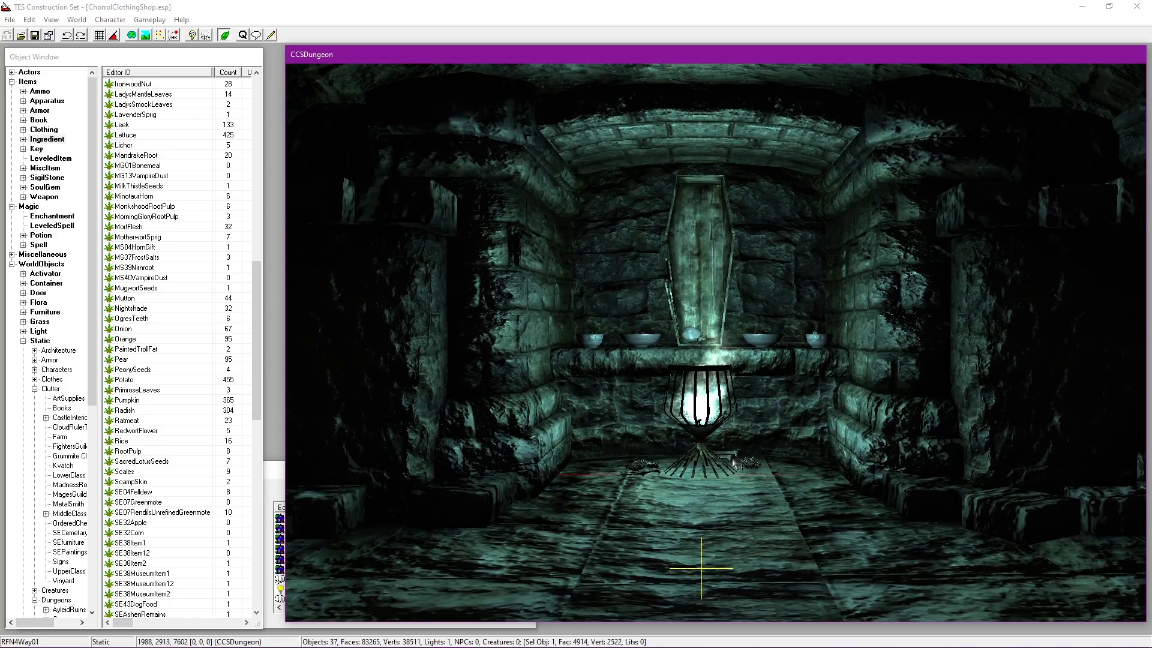
shift+middle_drag(735, 466, 738, 524)
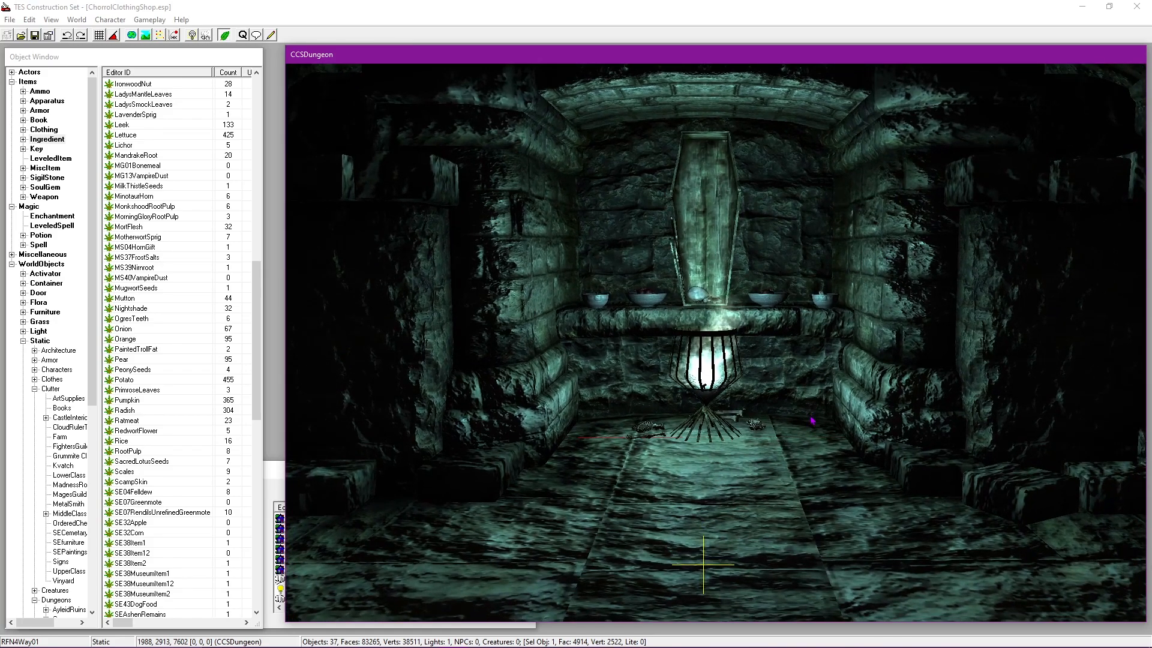
scroll(804, 374, up, 6)
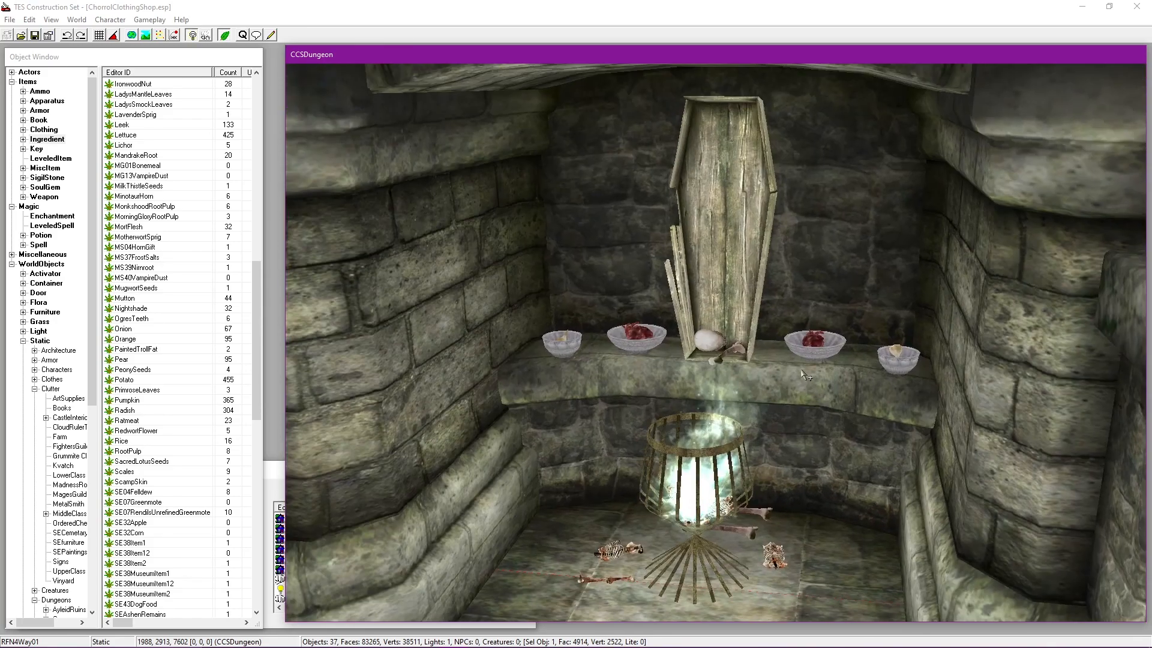
scroll(805, 371, up, 6)
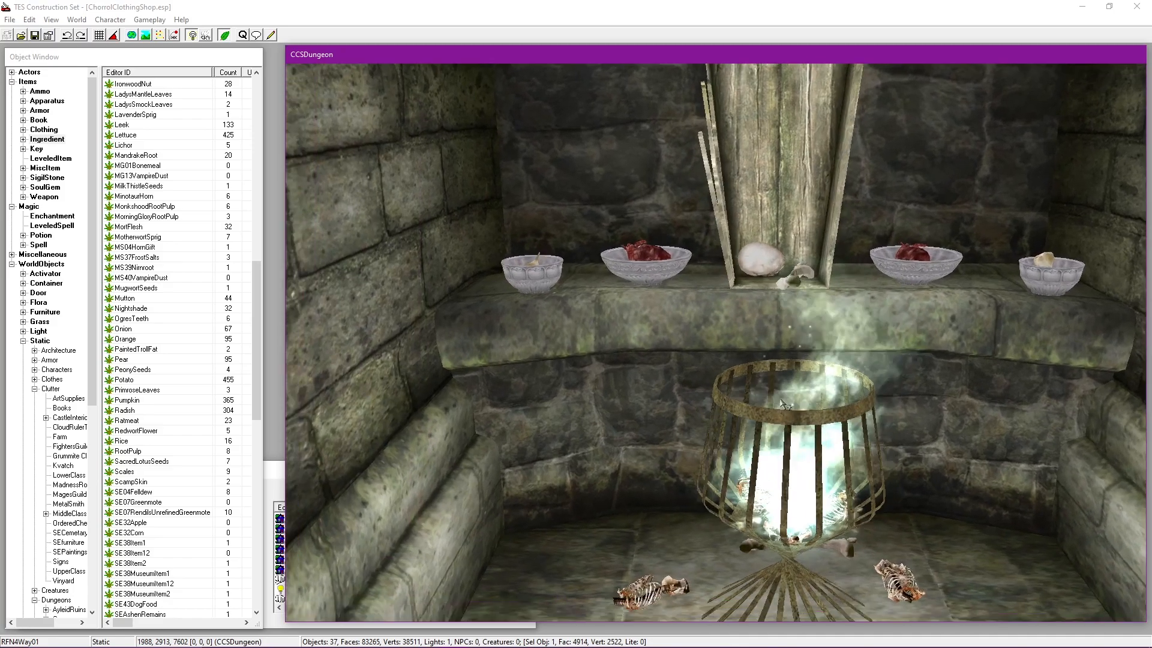
Step: Delete the two skelBigBone01 bones lying on the floor behind the brazier and save the plugin
shift+middle_drag(782, 403, 627, 485)
click(740, 372)
scroll(809, 409, up, 4)
middle_drag(899, 429, 742, 418)
click(733, 412)
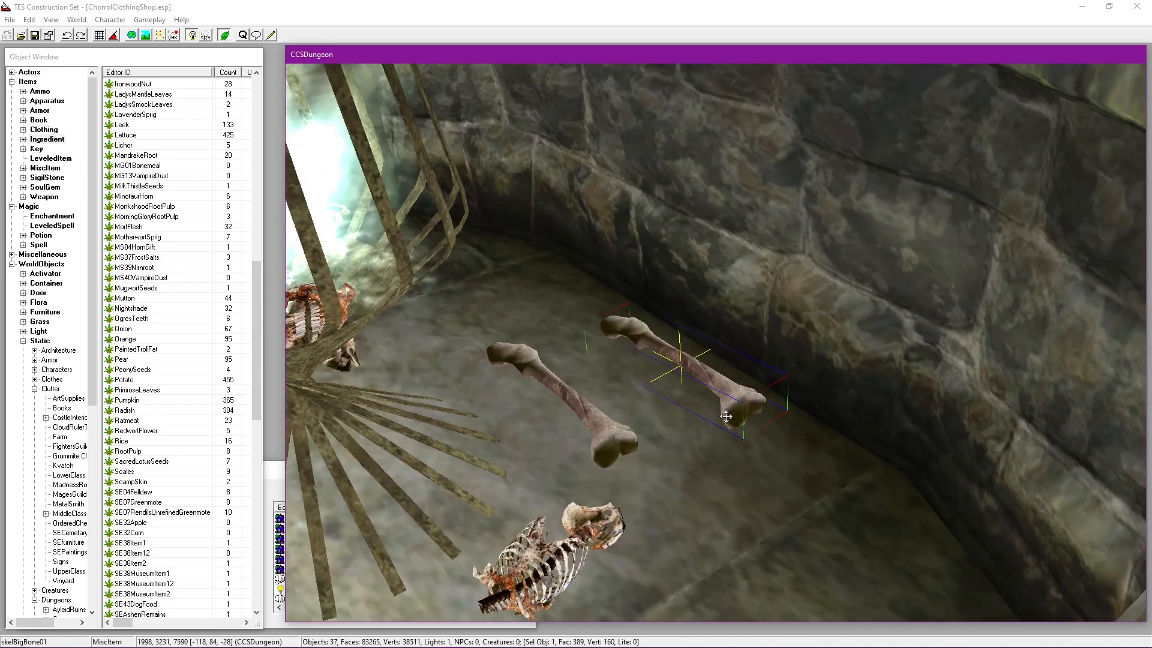
key(Delete)
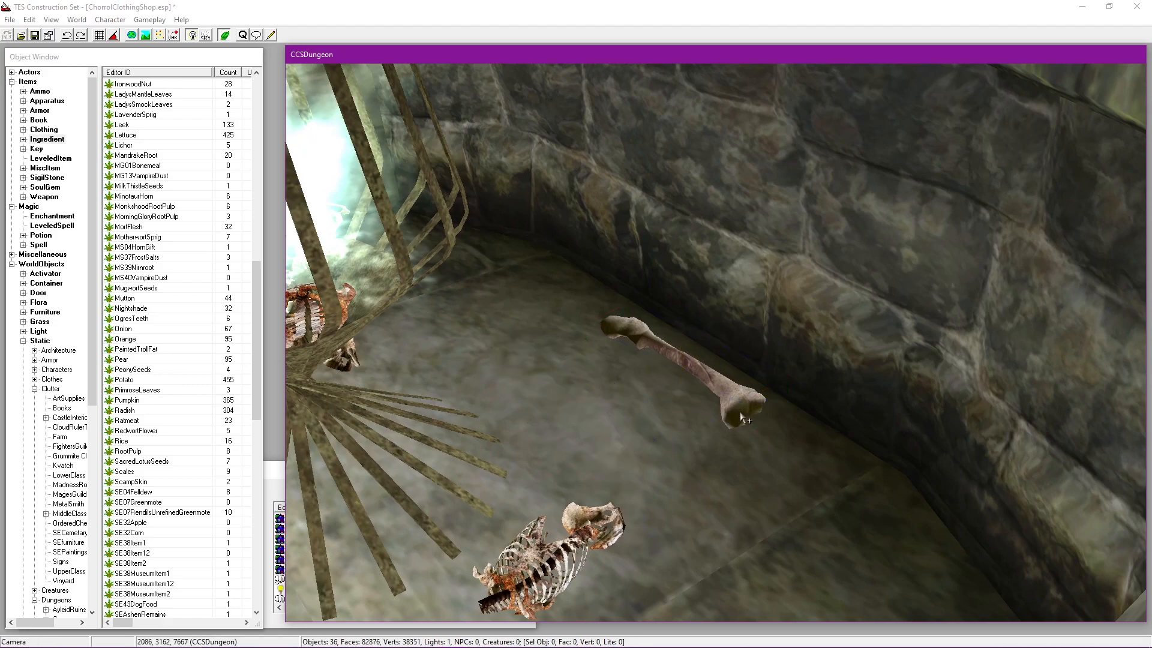
click(729, 420)
key(Delete)
click(35, 35)
Step: View the whole alcove from a distance and check the scale of the CoffinOpen02 reference standing on the ledge
middle_drag(468, 333, 510, 355)
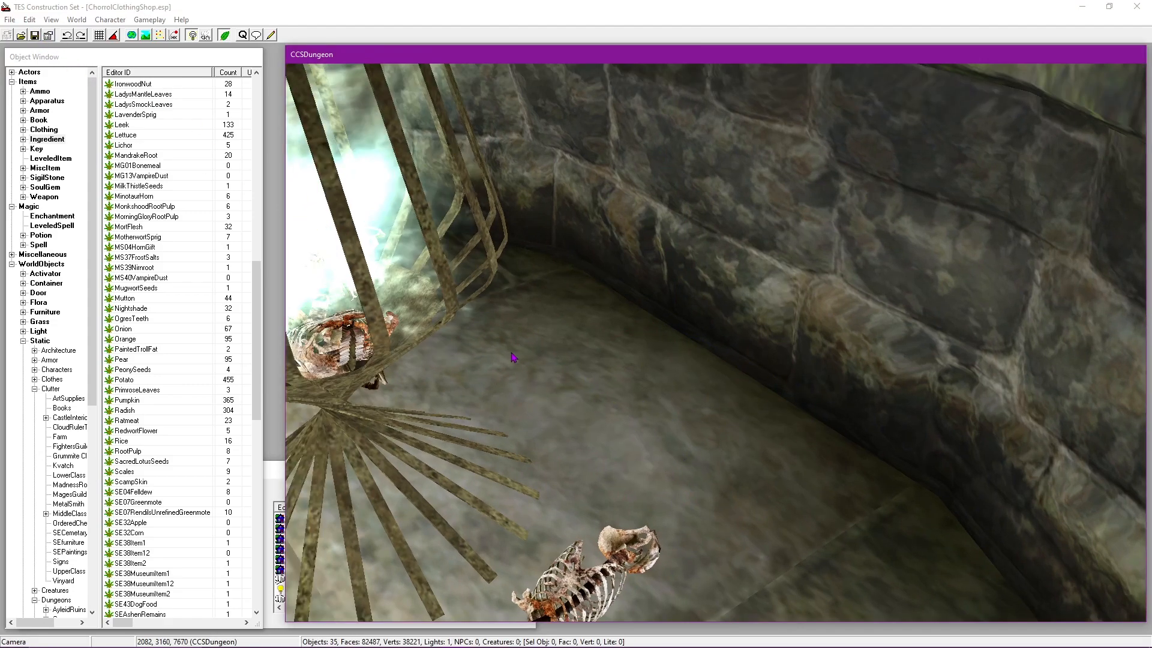
scroll(528, 384, down, 4)
click(542, 467)
shift+middle_drag(542, 467, 761, 576)
shift+middle_drag(732, 327, 787, 303)
scroll(788, 308, down, 10)
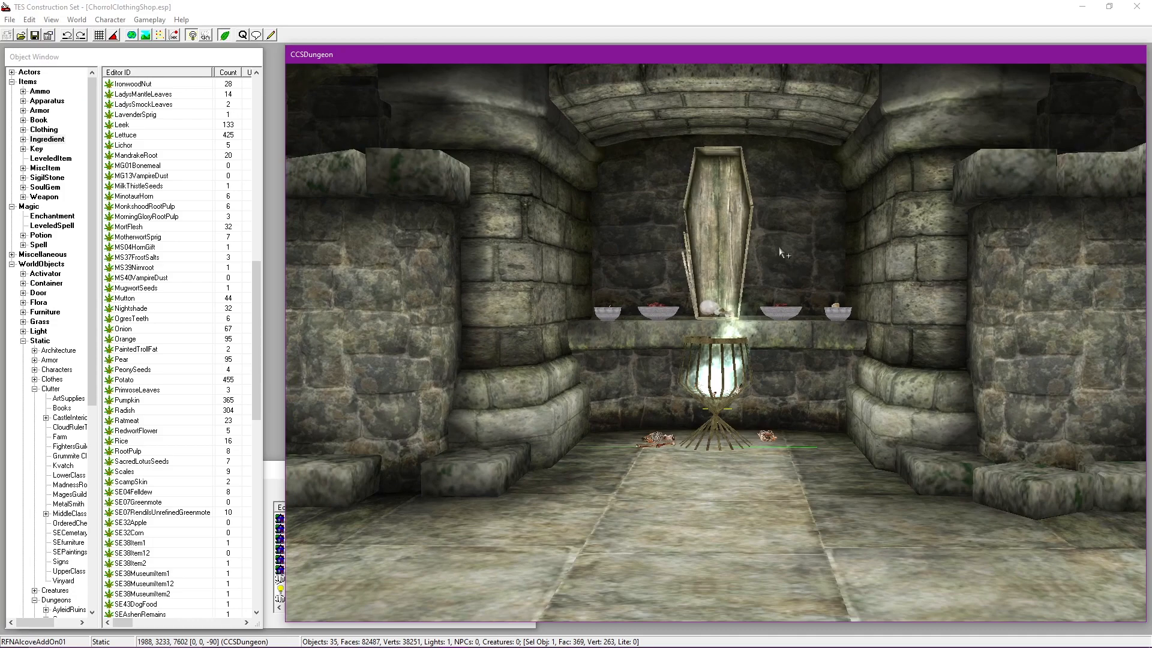
double_click(737, 225)
click(684, 187)
double_click(735, 178)
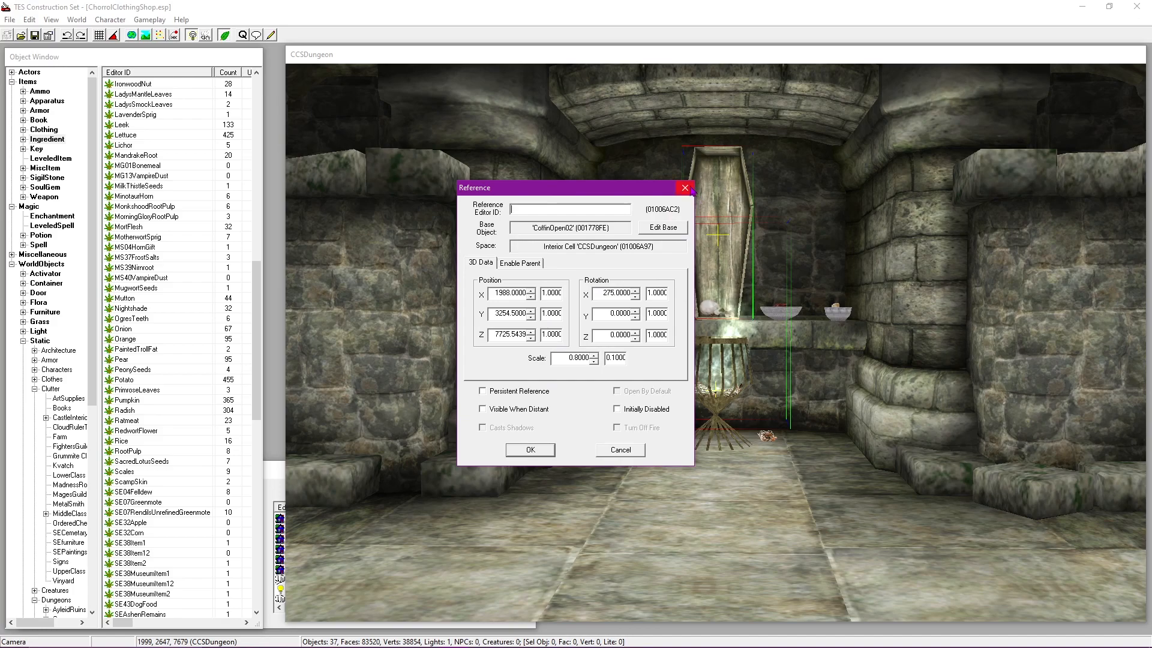
click(685, 188)
Step: Go through the dungeon door's teleport link to the matching door in CCSBasement
scroll(774, 389, up, 5)
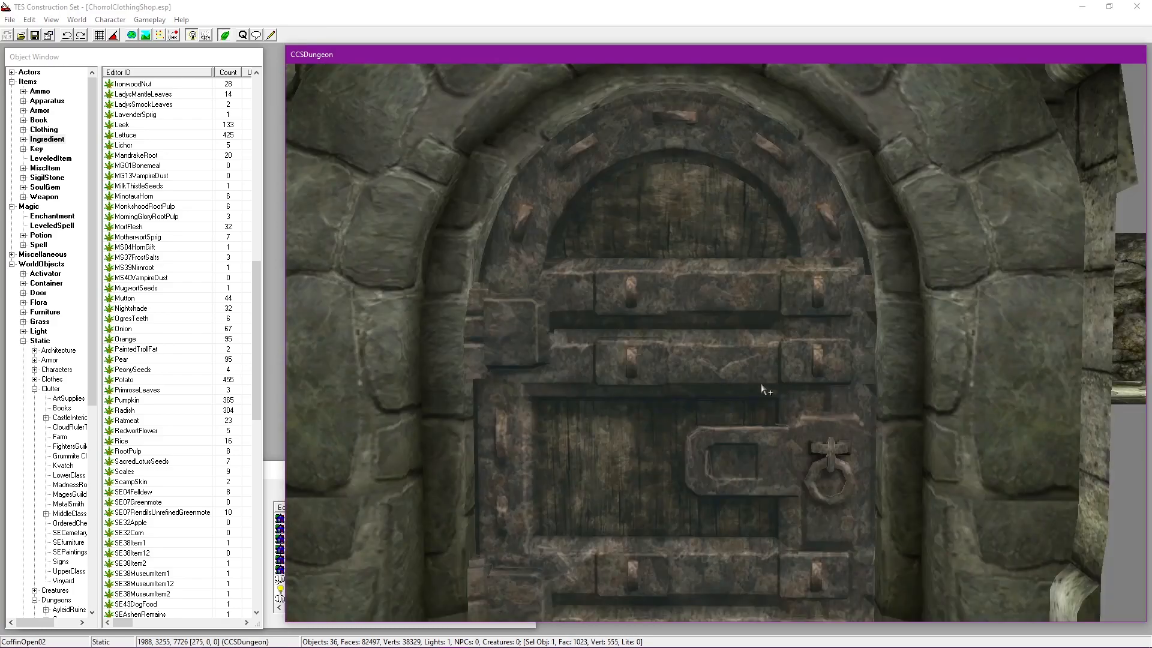
click(761, 386)
shift+middle_drag(762, 387, 391, 392)
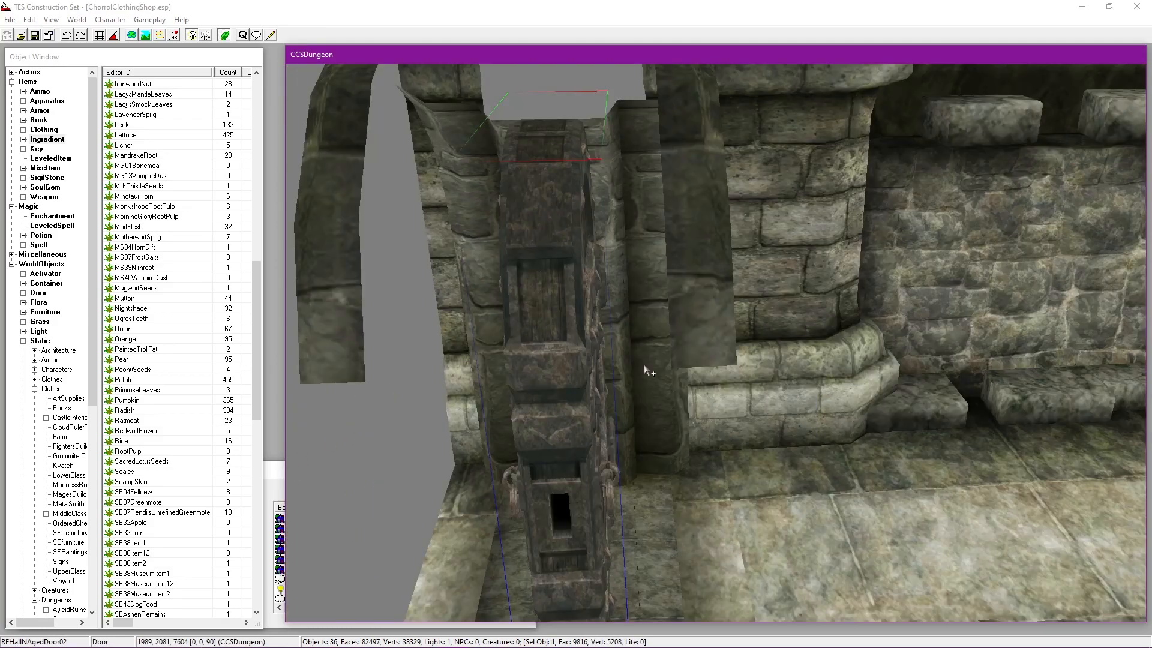
key(m)
double_click(855, 370)
click(574, 362)
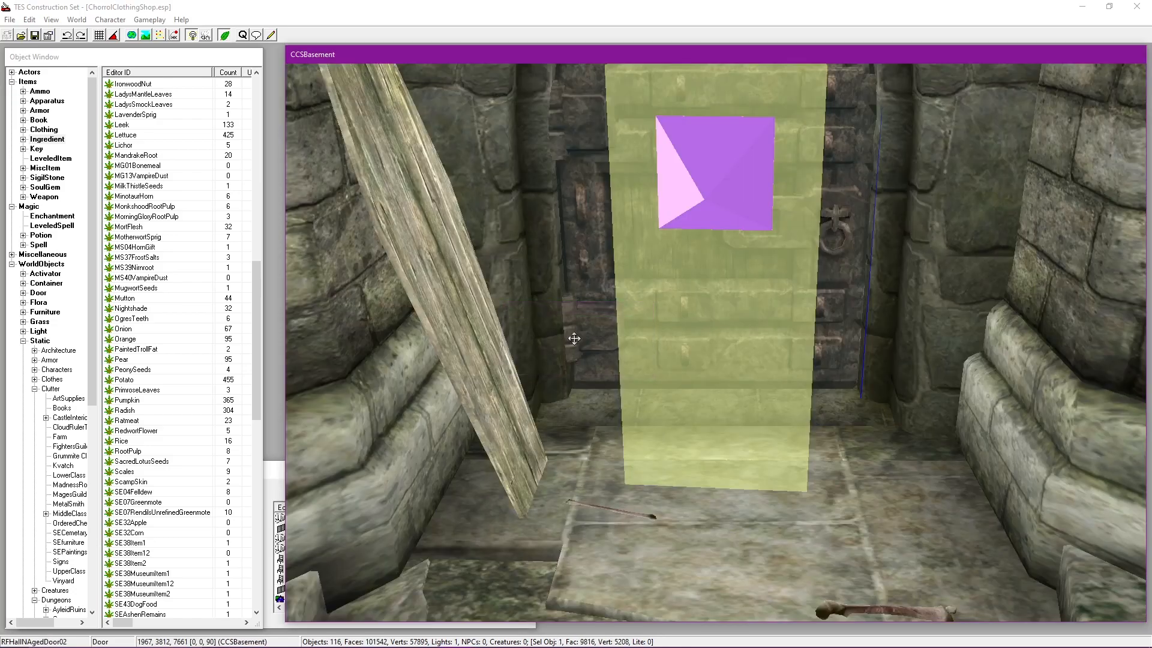
Step: Set the scale of the CoffinLid01 leaning beside the basement door to 0.8
middle_drag(632, 298, 662, 316)
double_click(536, 307)
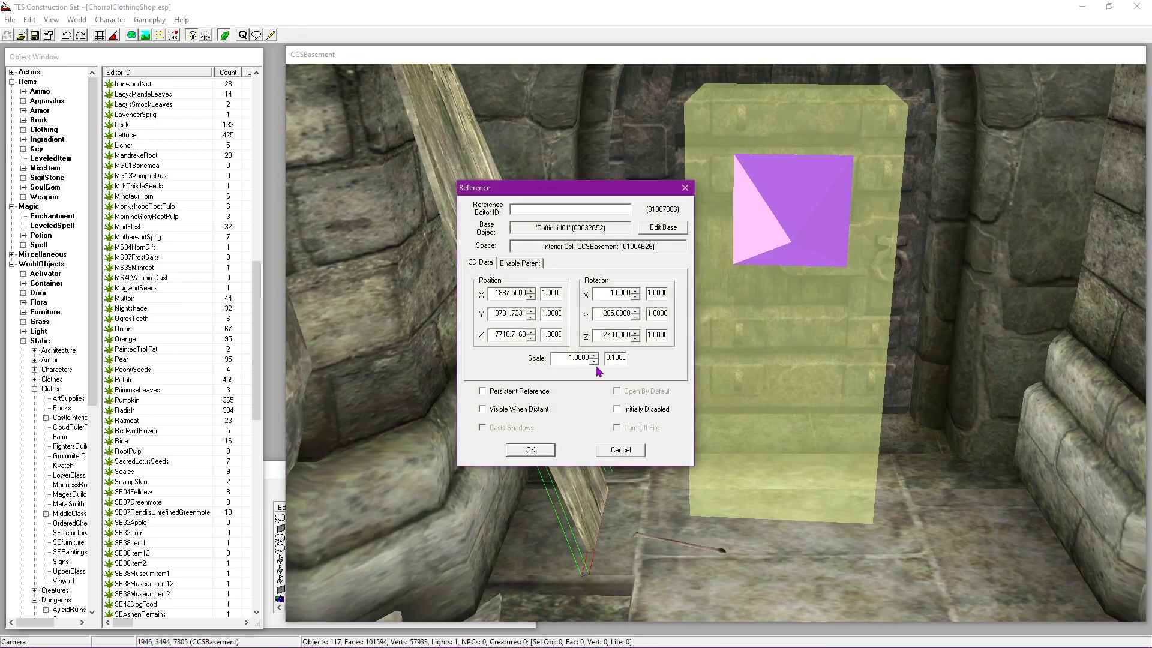
click(593, 362)
click(593, 361)
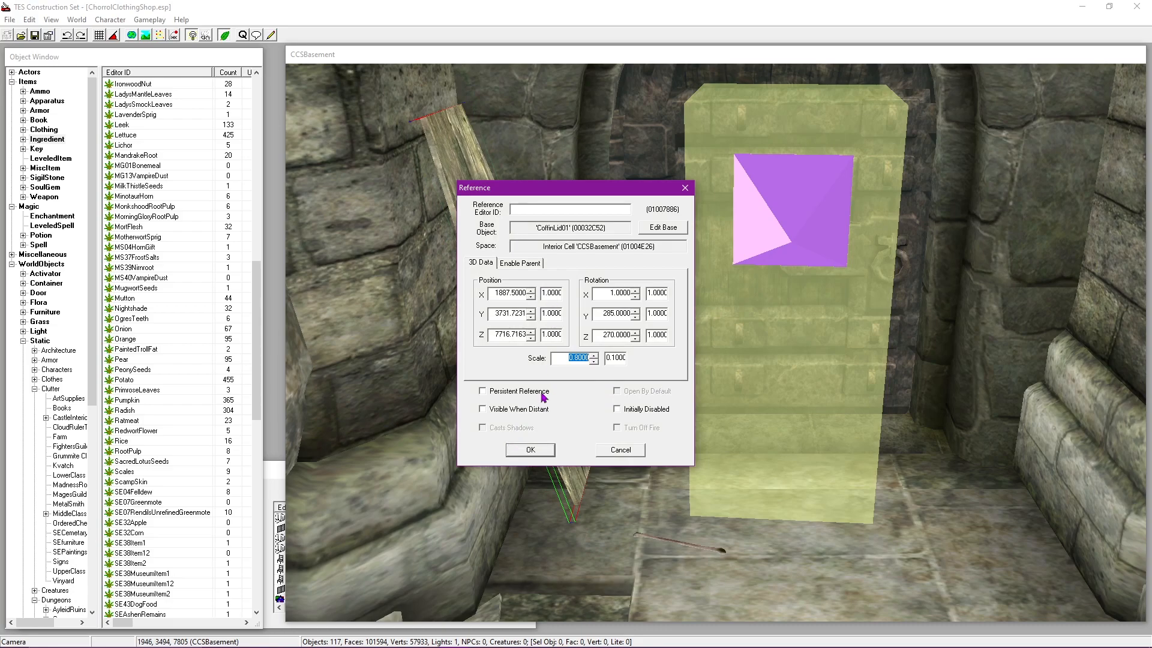
click(523, 448)
Step: Lower the scaled coffin lid to the floor and set its X position to 1883.75 so it leans on the wall
middle_drag(507, 294, 634, 187)
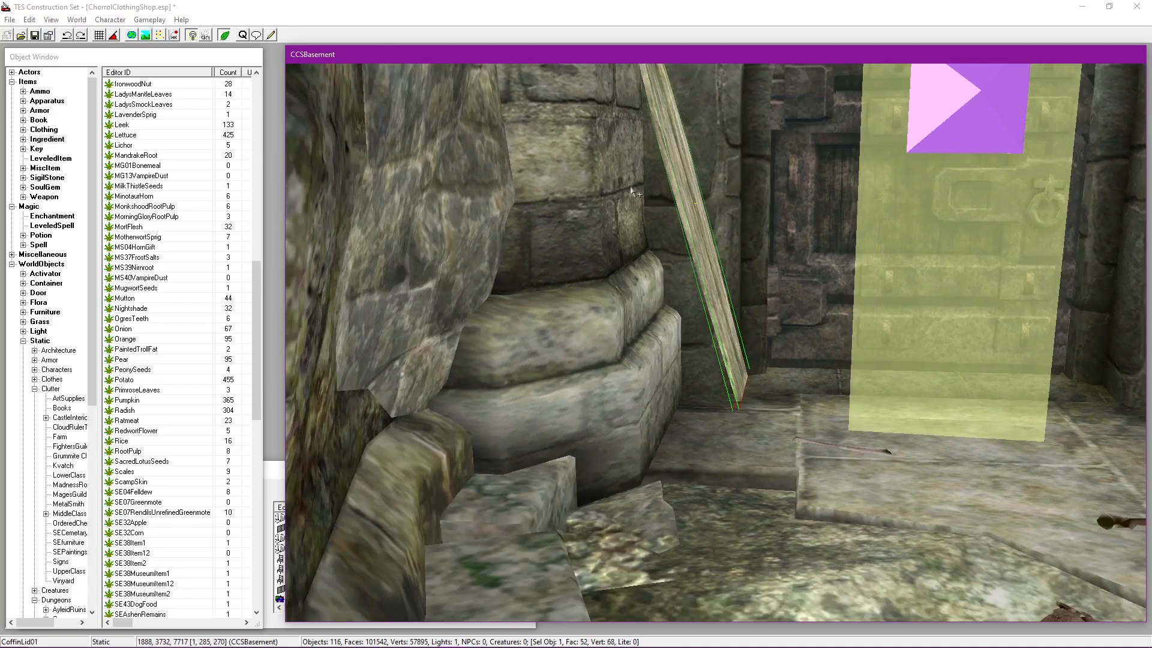
scroll(636, 191, up, 10)
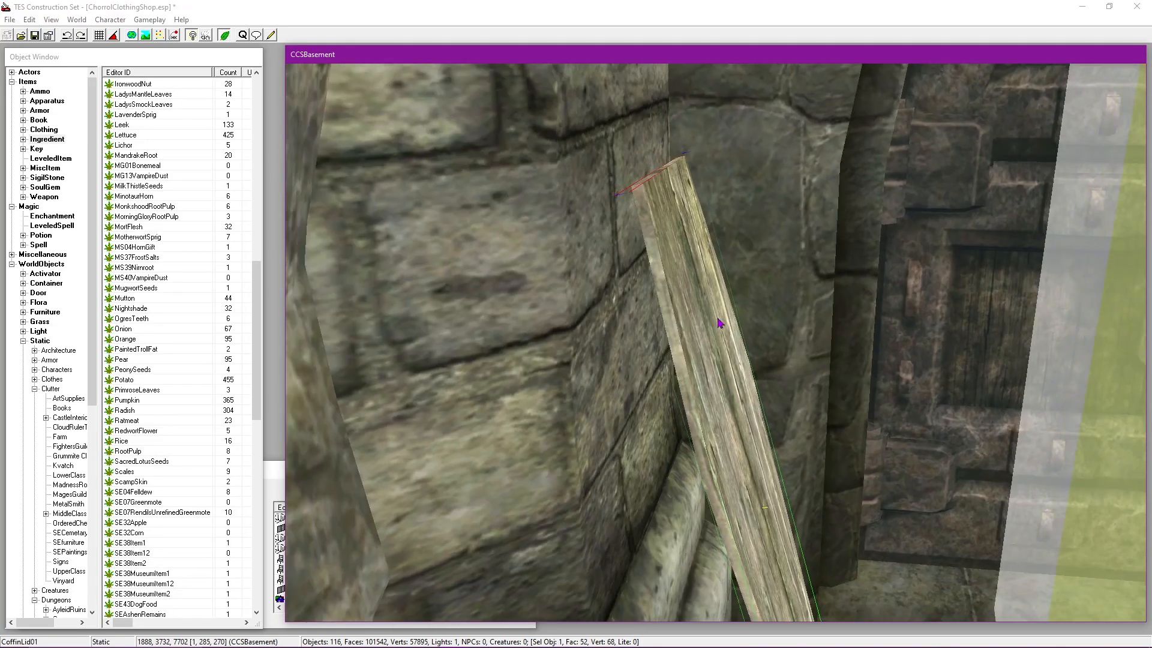
mouse_move(717, 319)
shift+middle_down()
mouse_move(699, 241)
mouse_move(726, 268)
mouse_move(719, 316)
shift+middle_up()
double_click(718, 316)
drag(593, 187, 412, 179)
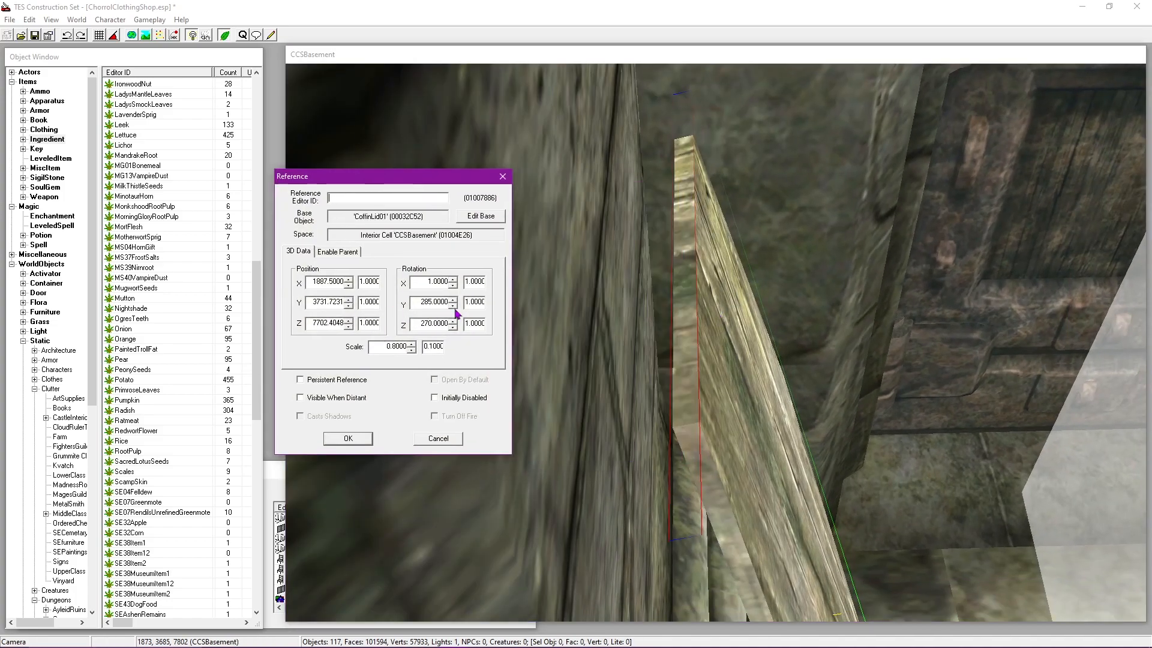
click(348, 284)
click(349, 279)
click(337, 281)
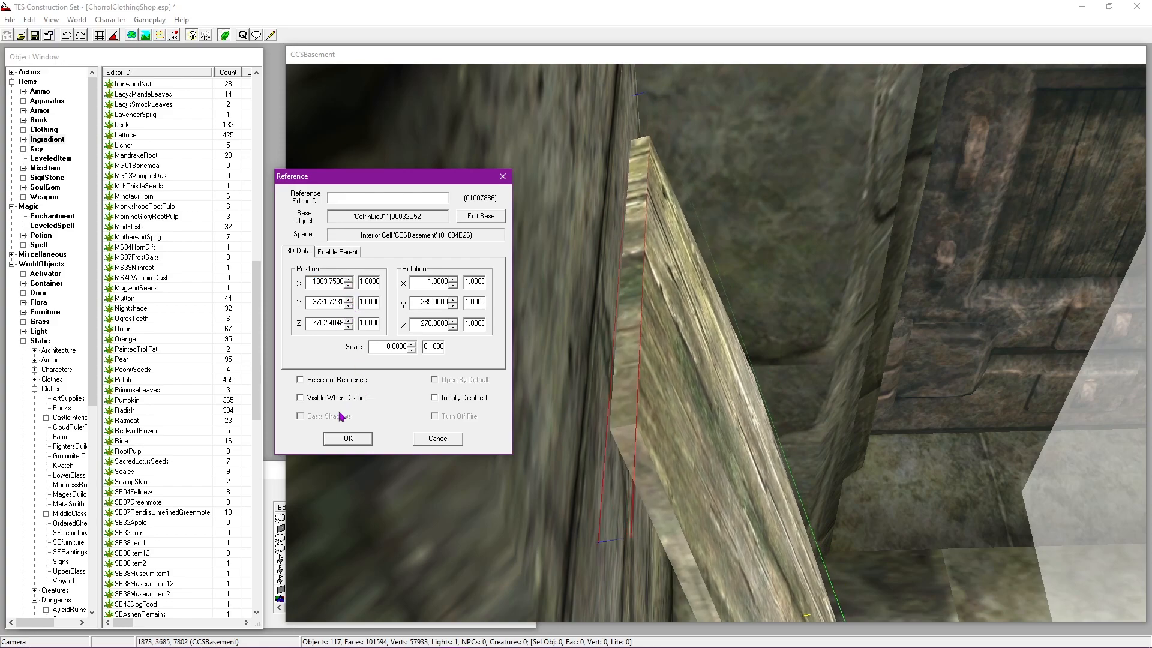
click(348, 438)
Step: Fine-tune the coffin lid's X position to 1883.65 where its edge meets the wall
shift+middle_drag(665, 351, 689, 348)
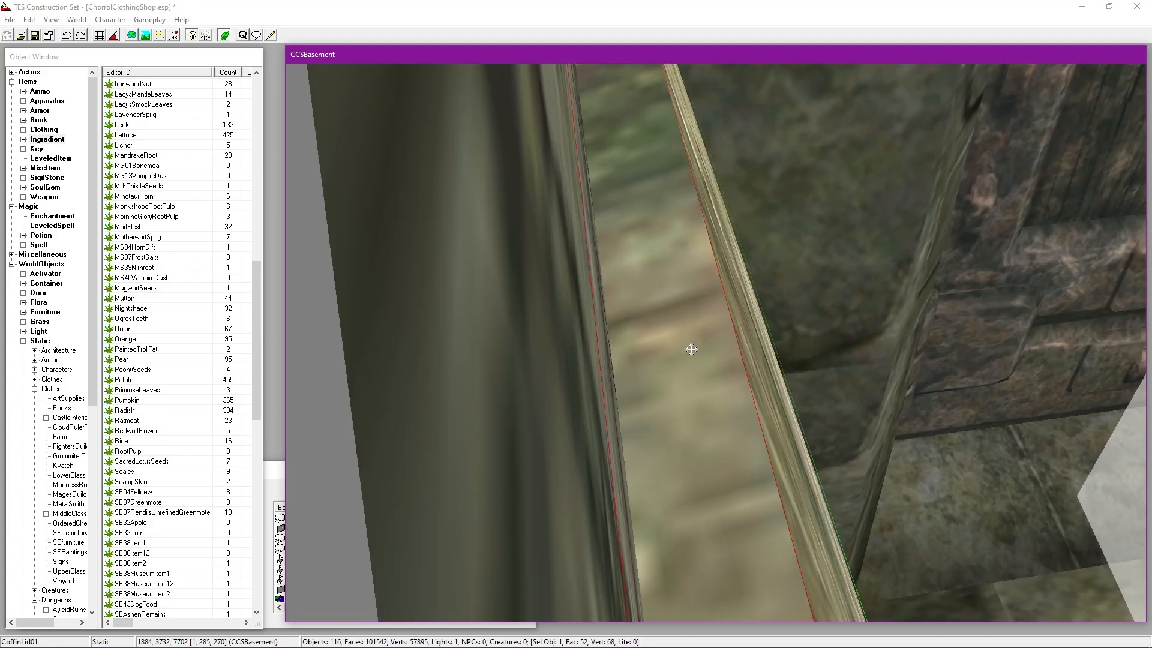
double_click(689, 347)
drag(569, 192, 413, 195)
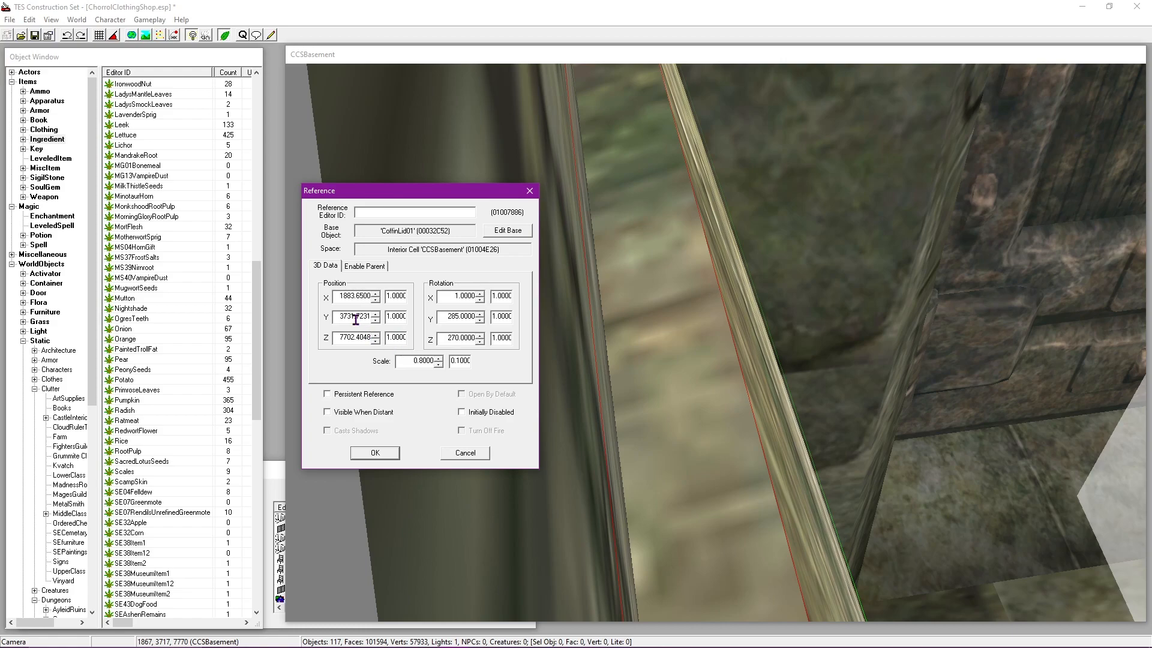
click(356, 317)
click(375, 452)
Step: Save the plugin, closing the reopened brazier flame reference, and check the coffin lid beside the basement door
click(34, 39)
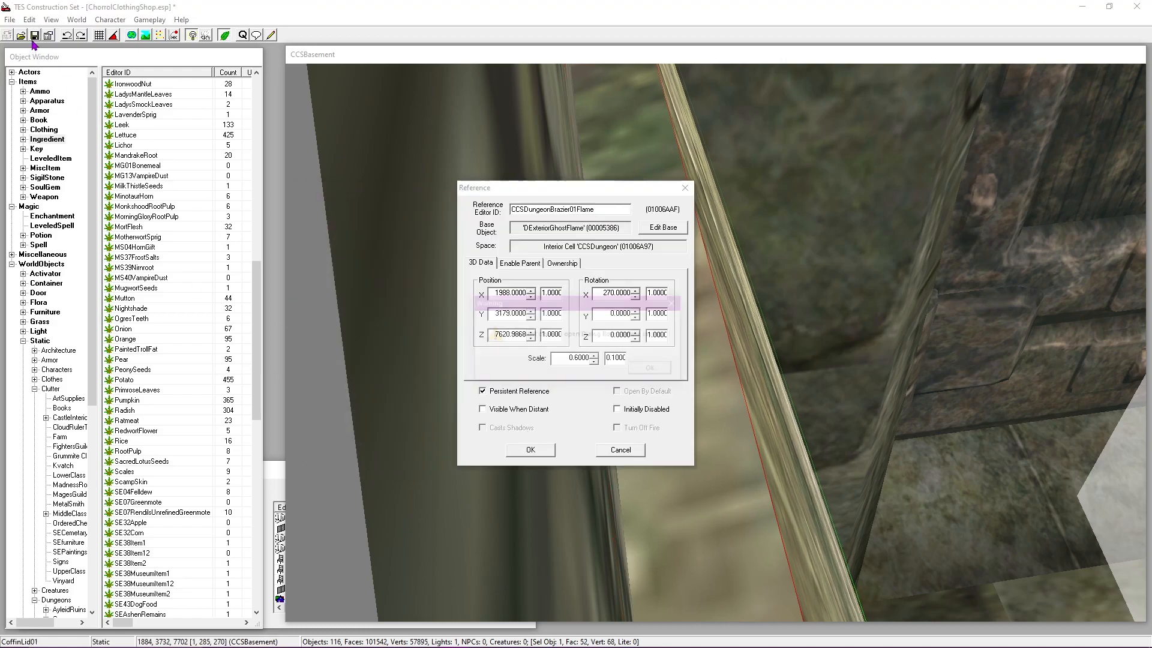
click(657, 375)
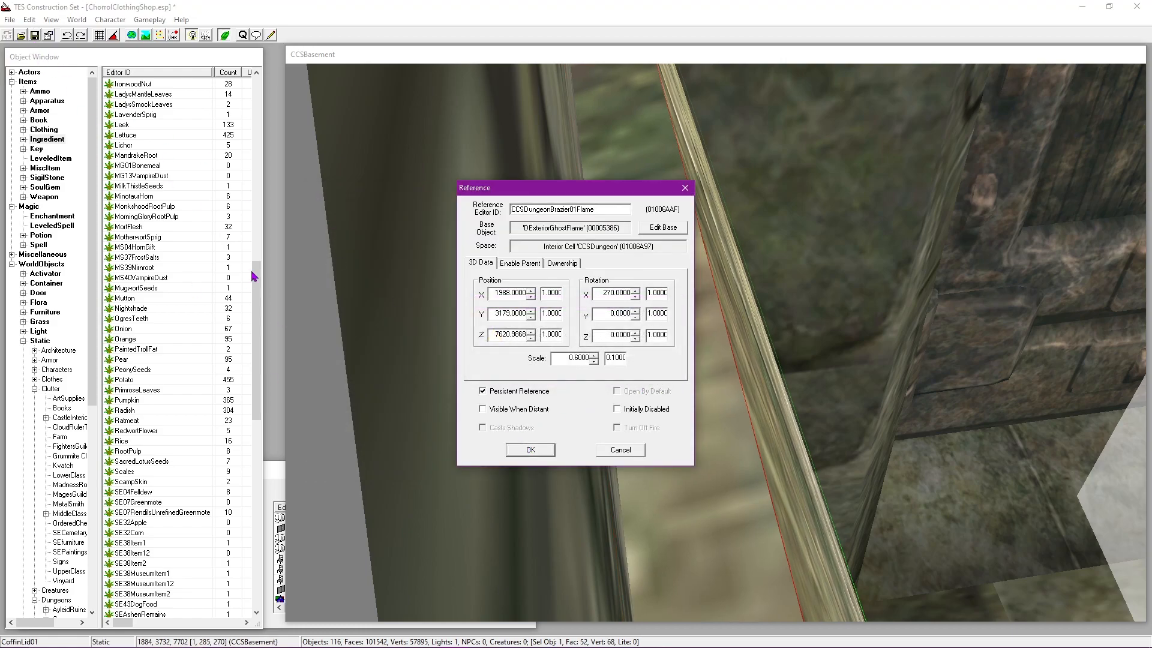
click(528, 450)
click(34, 37)
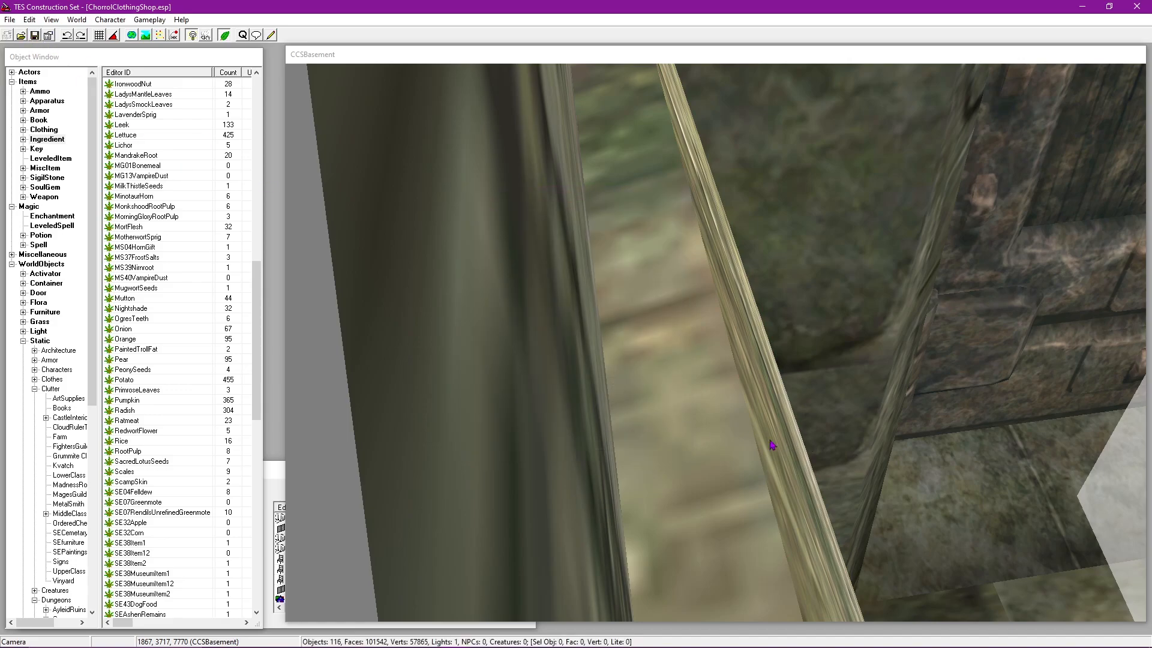
middle_drag(787, 445, 638, 339)
scroll(642, 341, down, 4)
click(761, 363)
mouse_move(762, 362)
shift+middle_down()
mouse_move(771, 254)
mouse_move(761, 218)
shift+middle_up()
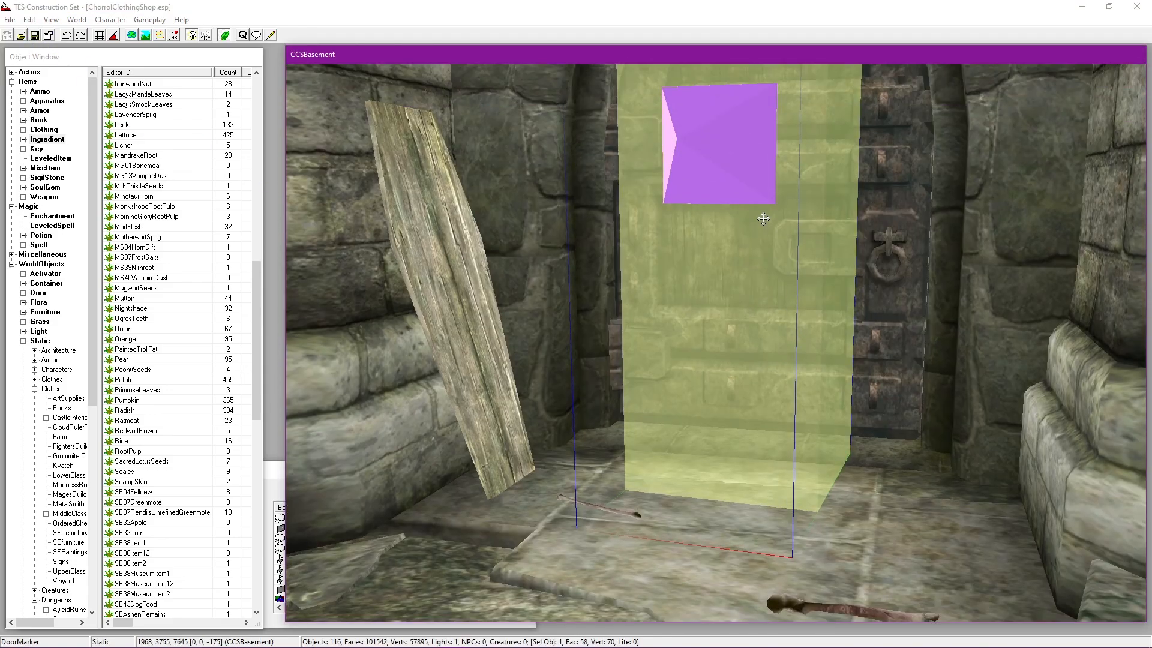
Step: Go through the basement door's link to CCSDungeon and examine the brazier, coffin, bones and ritual bowls in the alcove
double_click(760, 217)
click(562, 359)
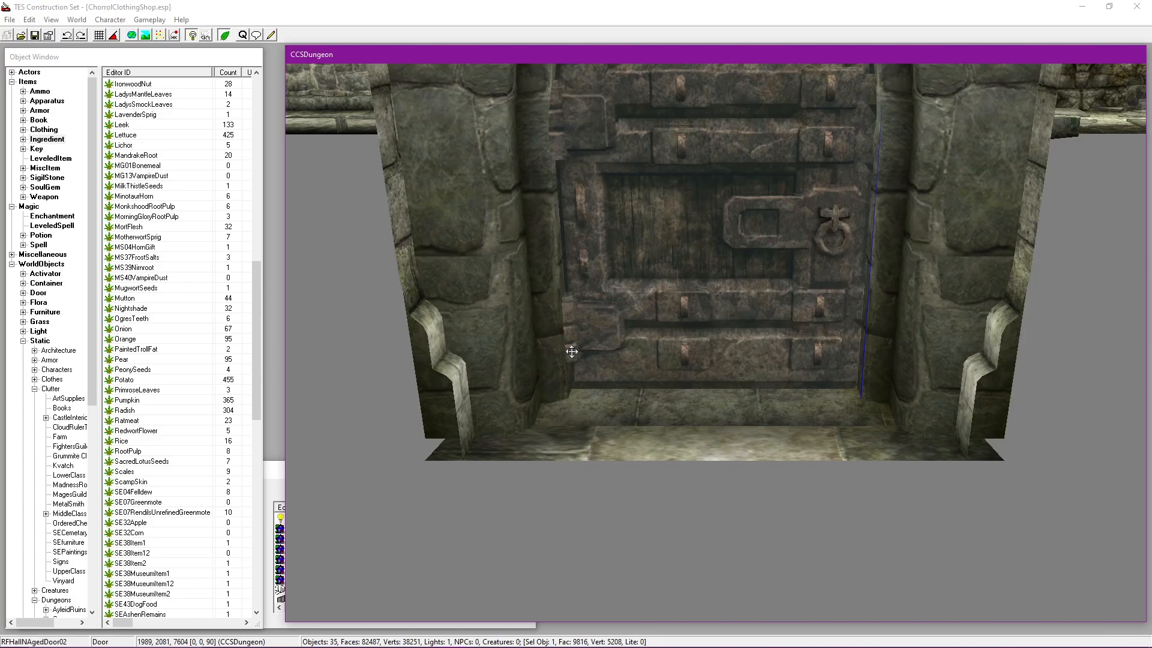
scroll(750, 228, down, 6)
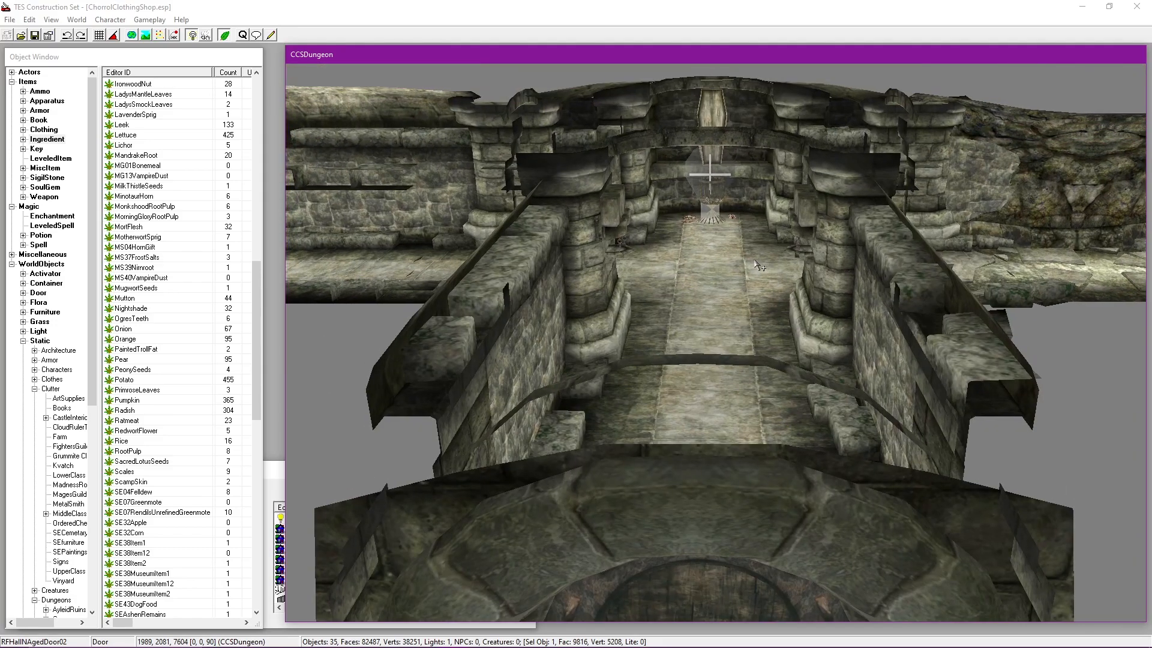
scroll(755, 264, up, 3)
middle_drag(744, 174, 747, 275)
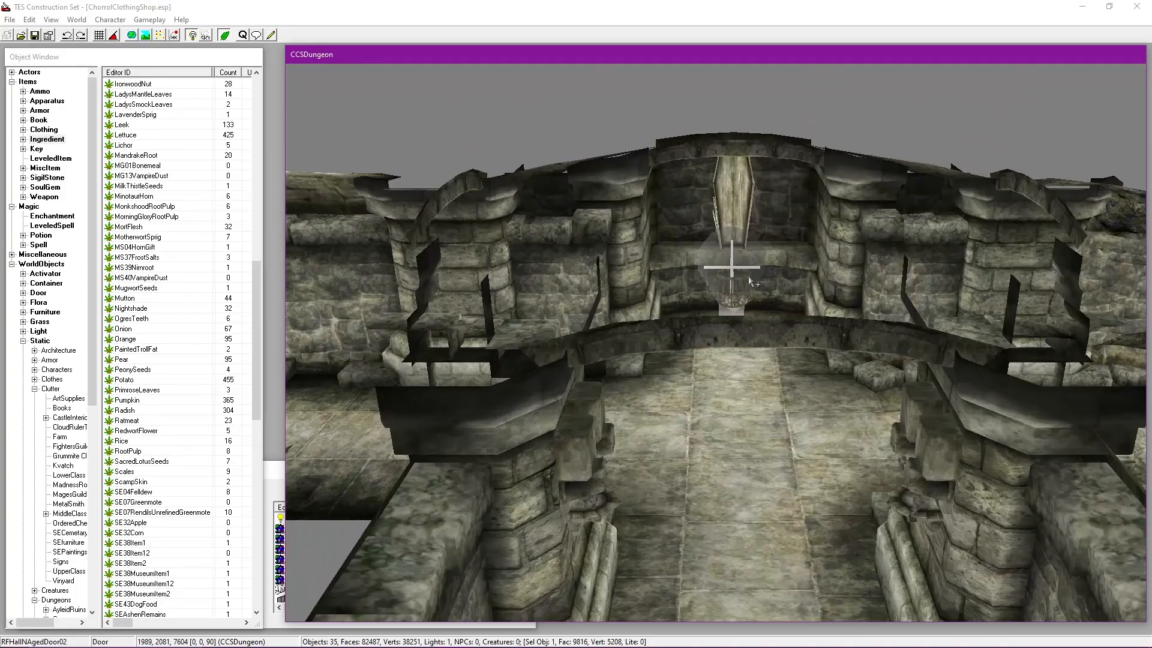
scroll(749, 258, up, 2)
click(750, 248)
scroll(756, 282, up, 8)
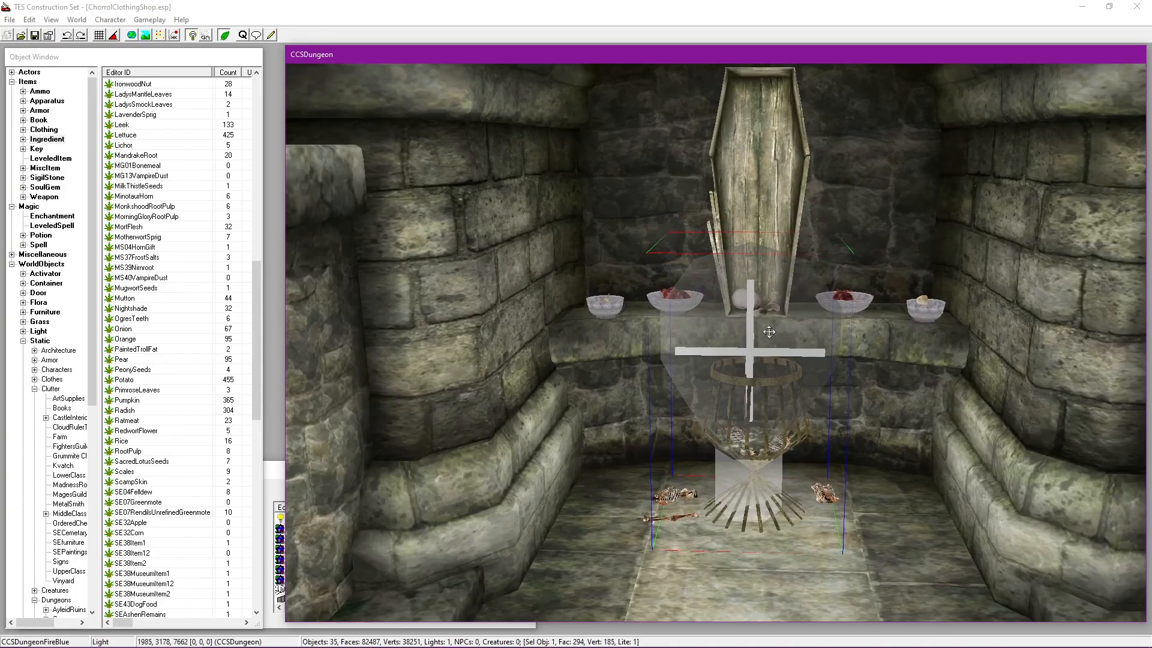
scroll(772, 306, up, 2)
scroll(822, 267, down, 1)
scroll(810, 282, up, 2)
key(a)
middle_drag(802, 294, 775, 321)
key(a)
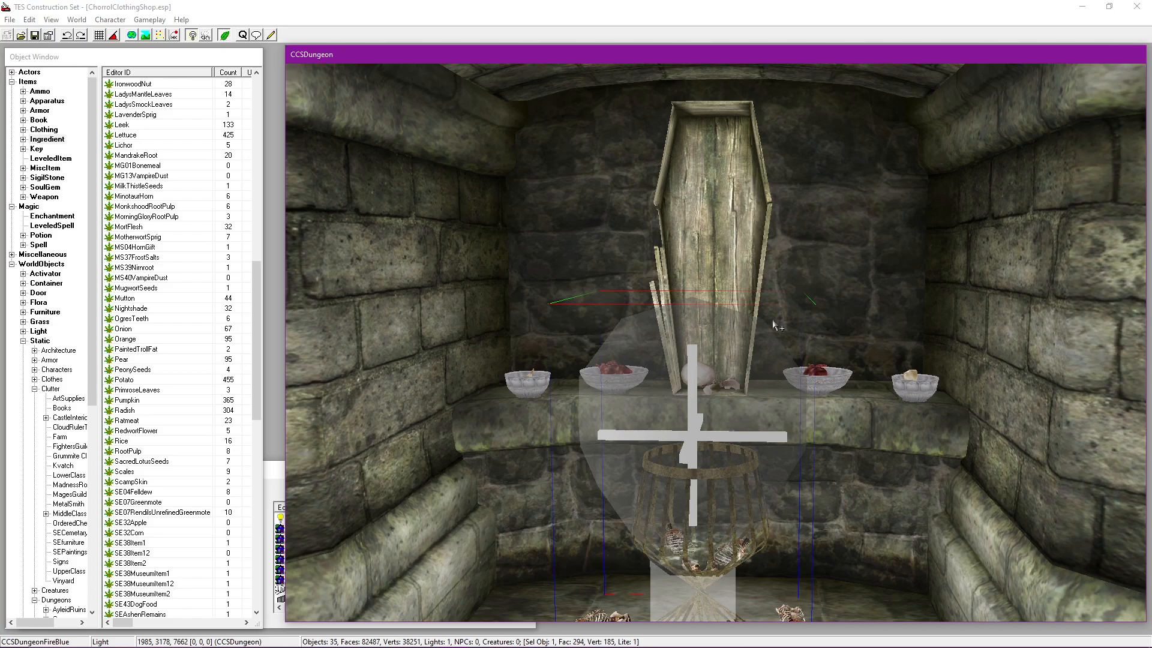
Step: Save the plugin and preview the brazier alcove under the cell's own lighting
click(36, 36)
middle_drag(642, 420, 656, 404)
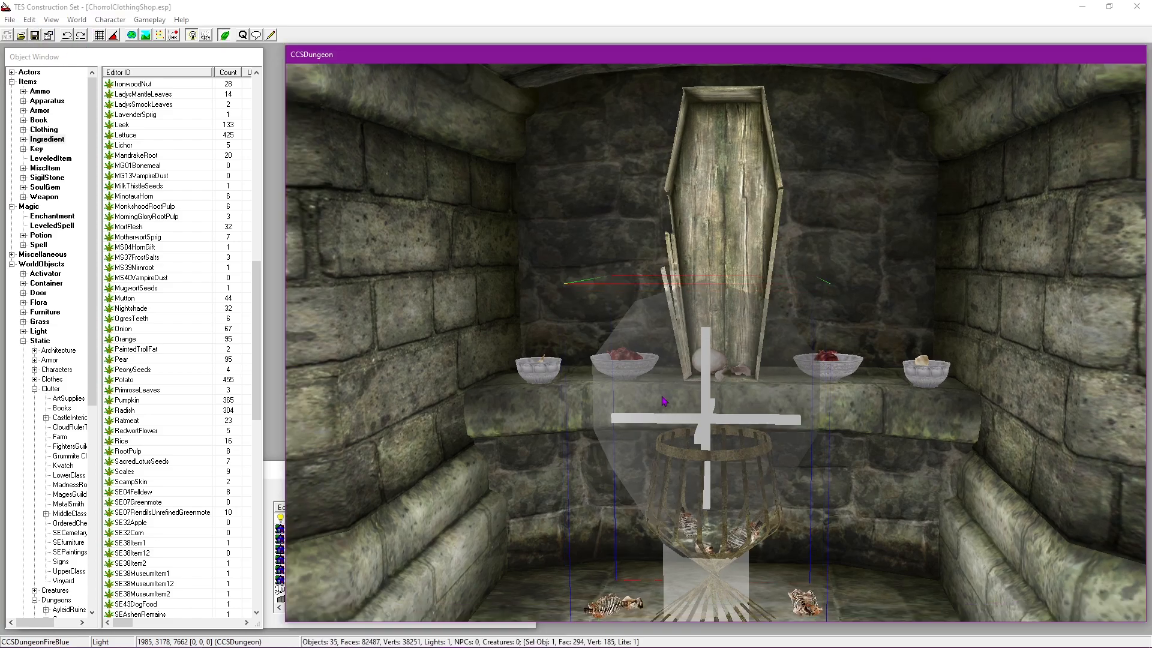
key(a)
scroll(766, 329, down, 5)
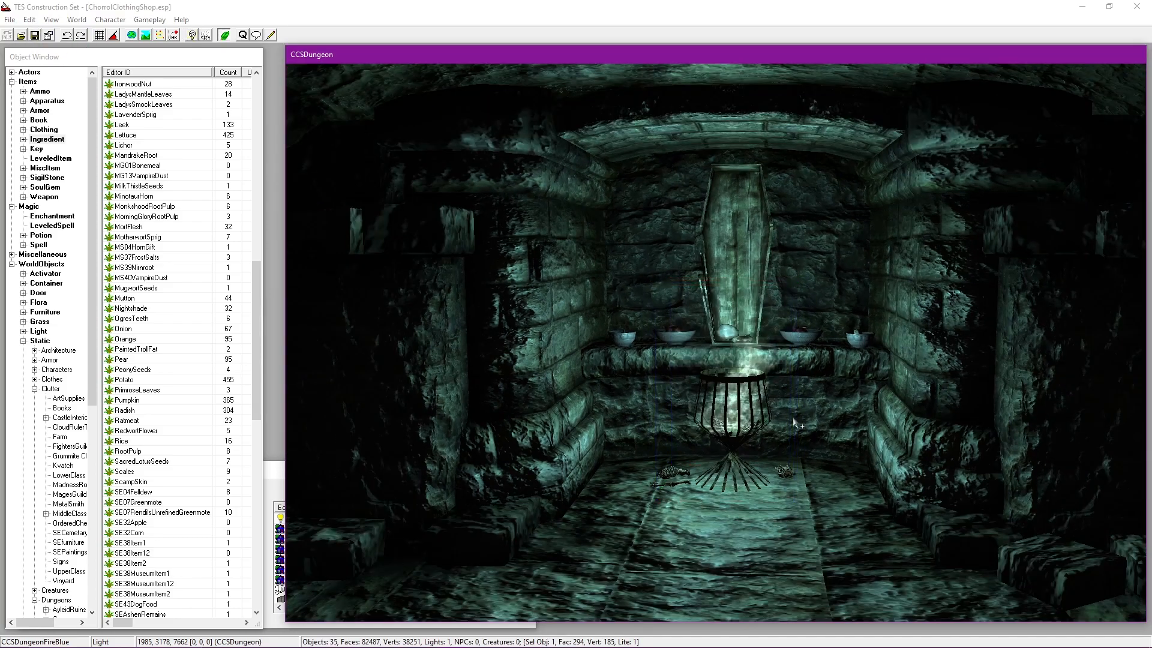
key(a)
key(a)
Step: Turn on animation for the brazier's ghostly flame, restore the bright lighting and save the plugin
click(177, 36)
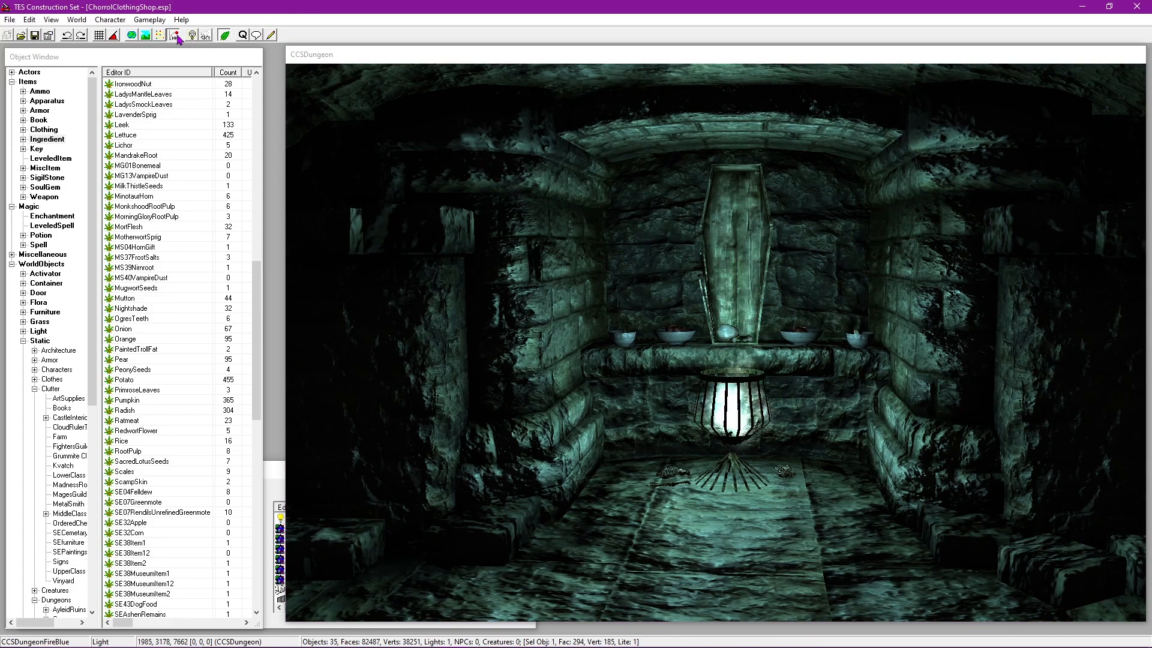
middle_drag(599, 390, 636, 346)
key(a)
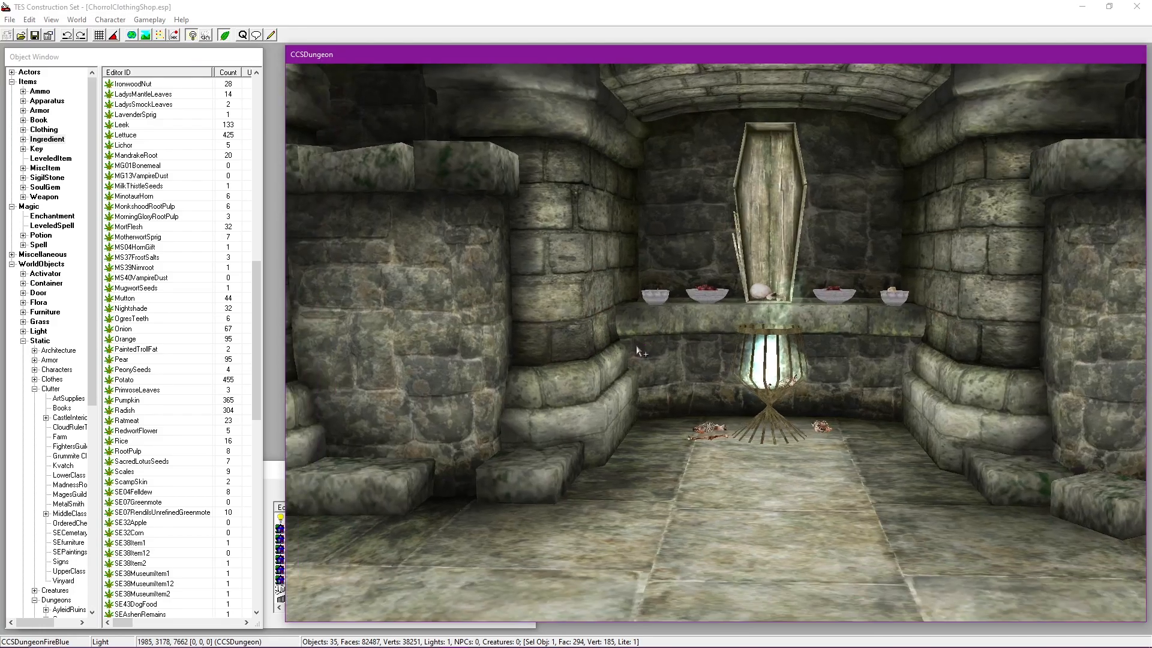
click(35, 36)
middle_drag(612, 401, 625, 396)
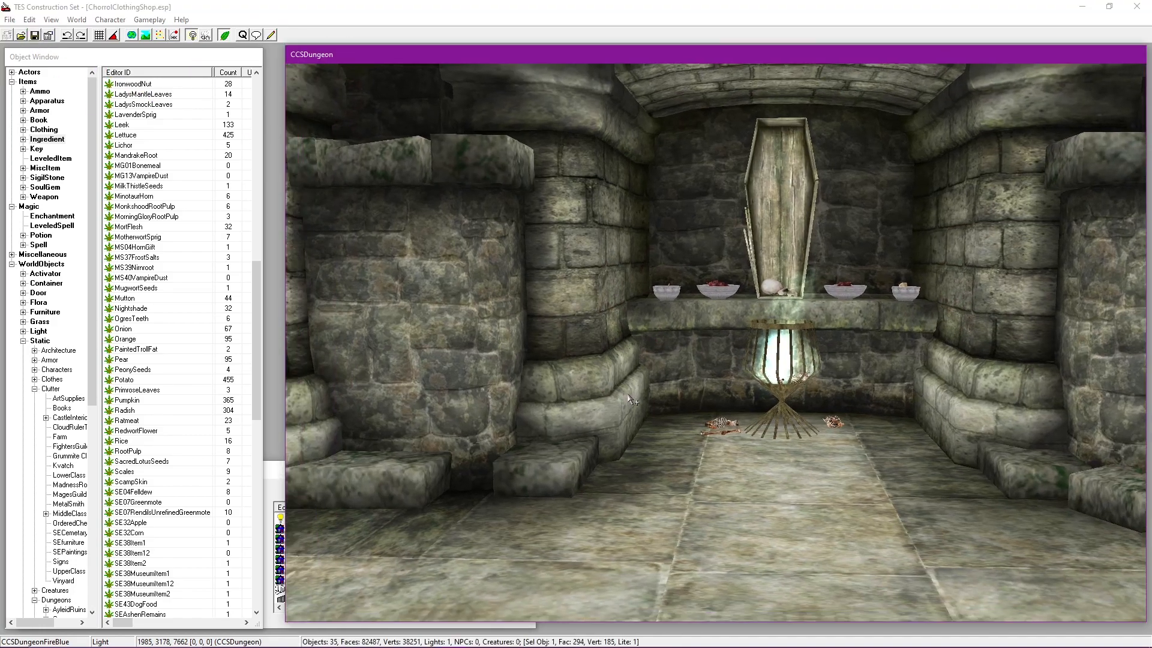
Step: Inspect the dungeon's corridor and side rooms around the RFN4Way01 crossing and RFN4WayROOM02
scroll(625, 400, down, 5)
click(708, 396)
shift+middle_drag(708, 396, 750, 352)
scroll(609, 362, down, 3)
scroll(866, 312, down, 5)
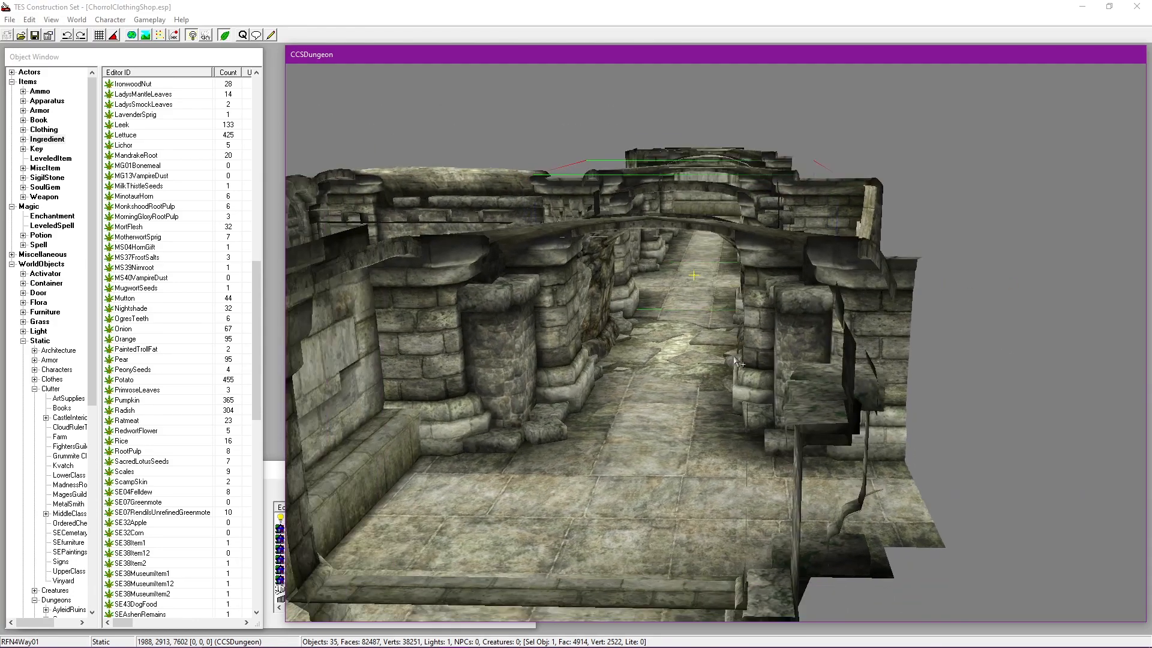
click(813, 431)
shift+middle_drag(814, 430, 420, 317)
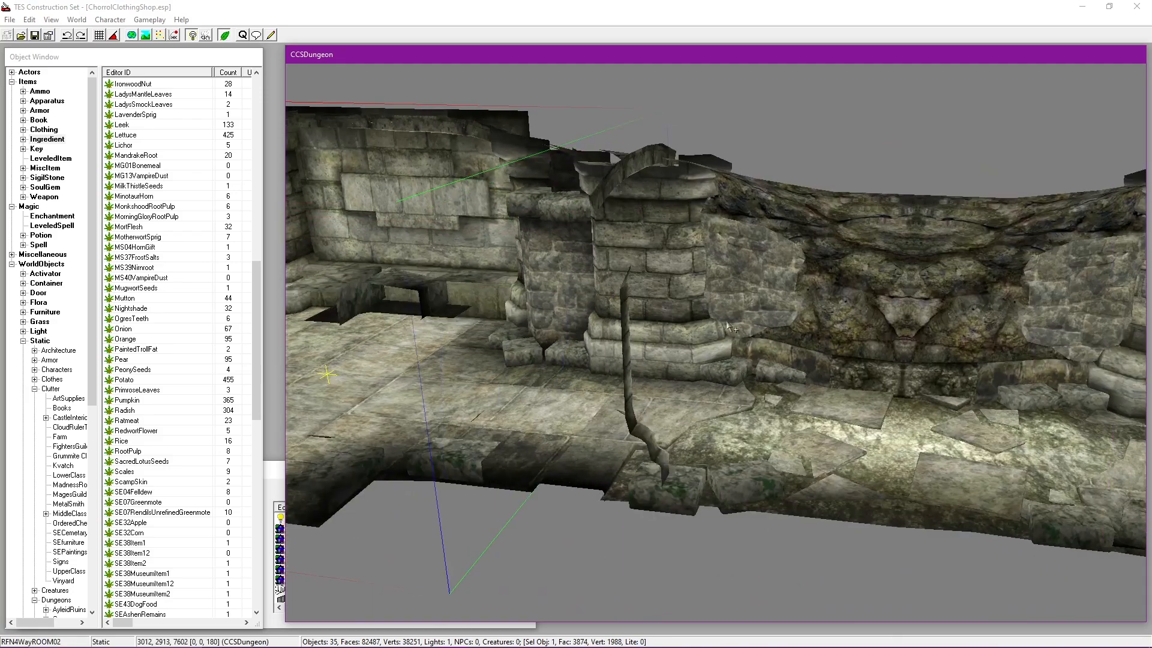
scroll(1031, 374, down, 4)
shift+middle_drag(1032, 374, 302, 327)
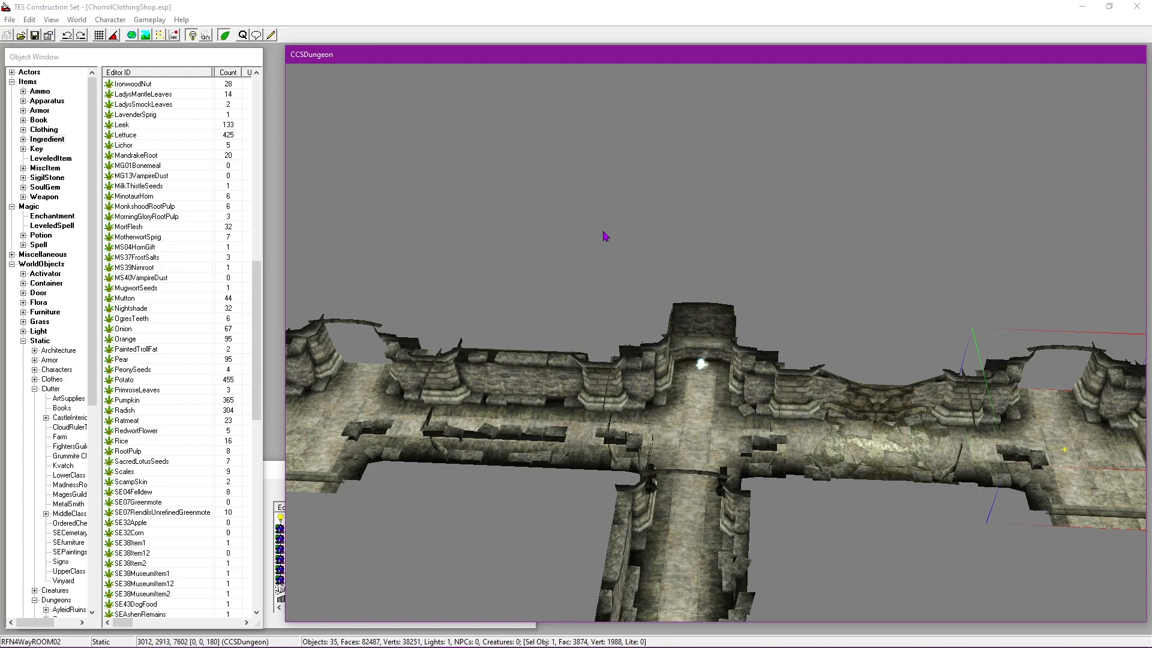
Step: Review the central crossing and its passage towards the coffin alcove
middle_drag(664, 329, 796, 220)
scroll(810, 335, up, 4)
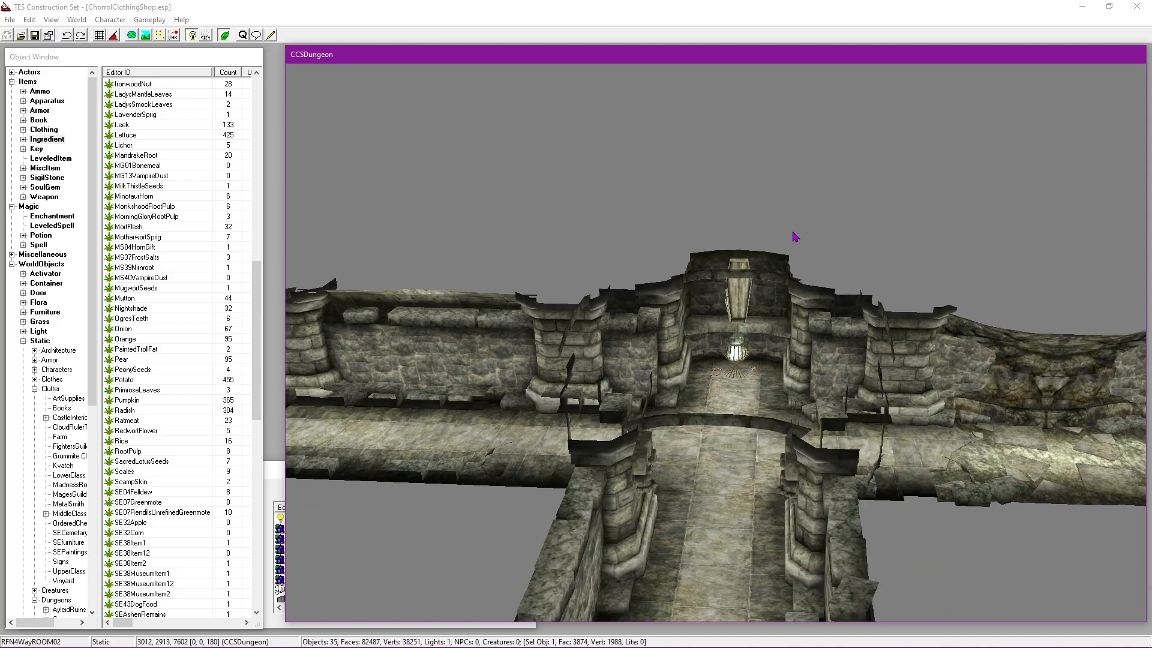
scroll(688, 378, up, 3)
click(688, 379)
shift+middle_drag(687, 379, 513, 279)
scroll(765, 347, up, 3)
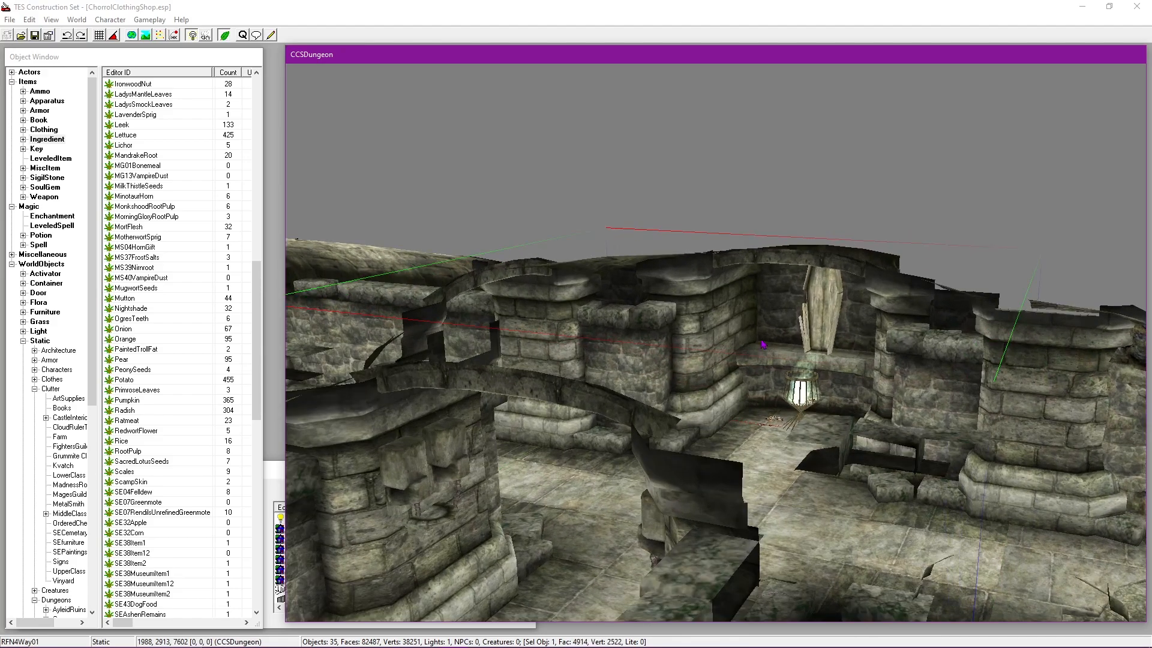
Step: Return to a close view of the brazier alcove, save the plugin and close the Construction Set
click(45, 47)
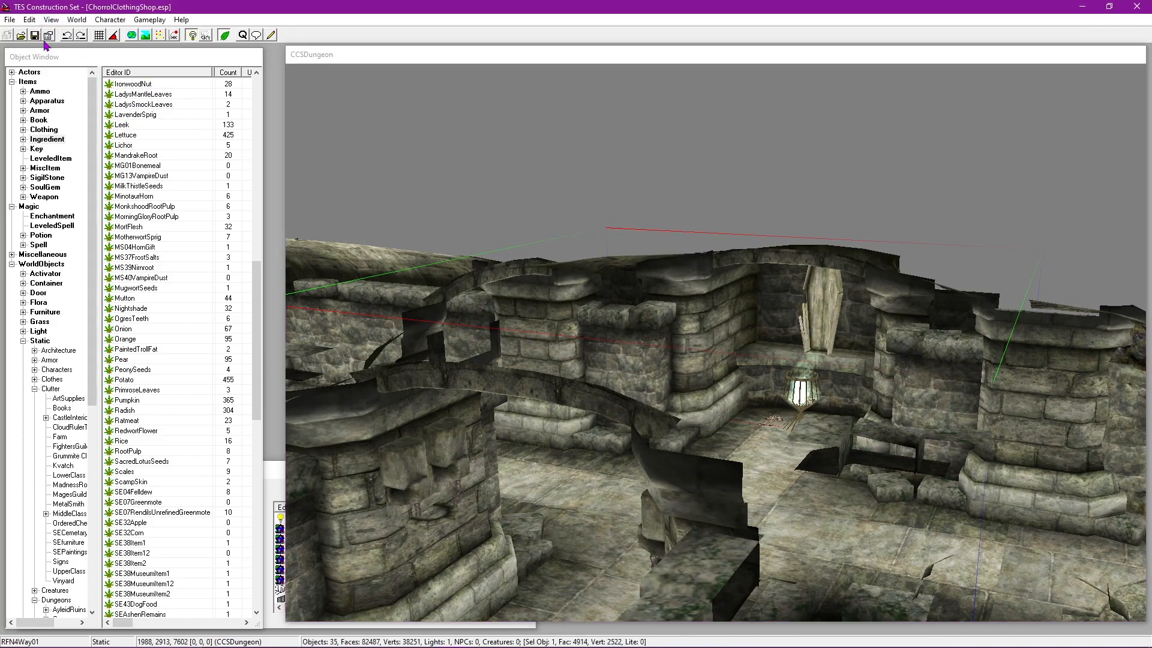
click(637, 298)
shift+middle_drag(638, 299, 808, 400)
scroll(804, 360, up, 4)
scroll(799, 324, up, 5)
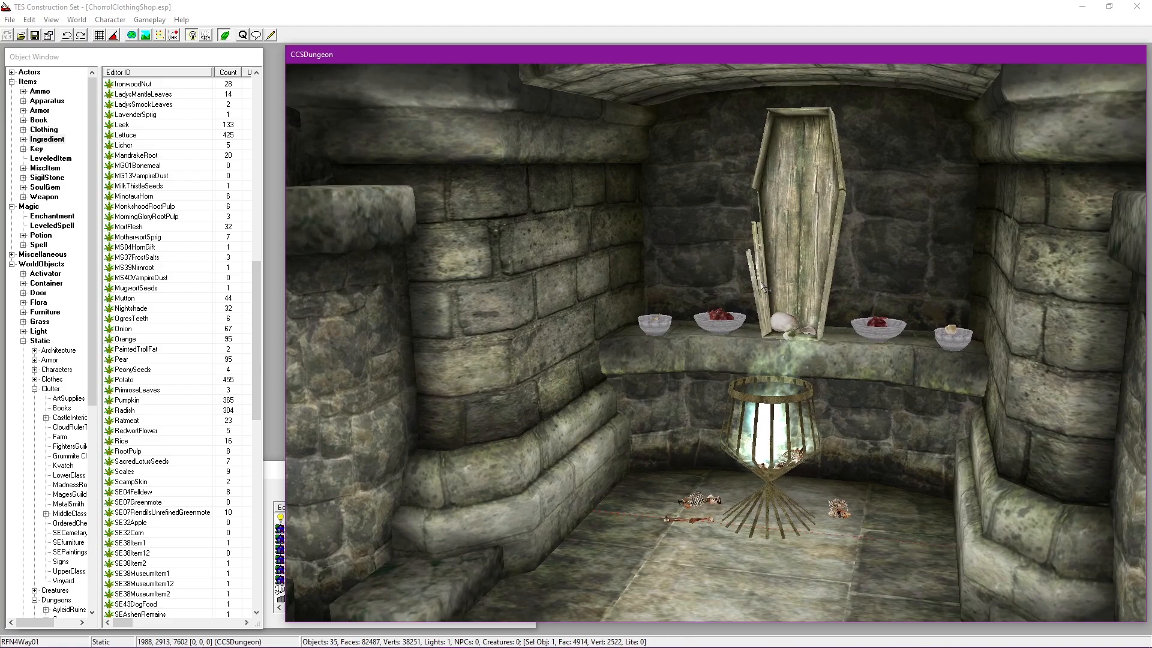
click(36, 37)
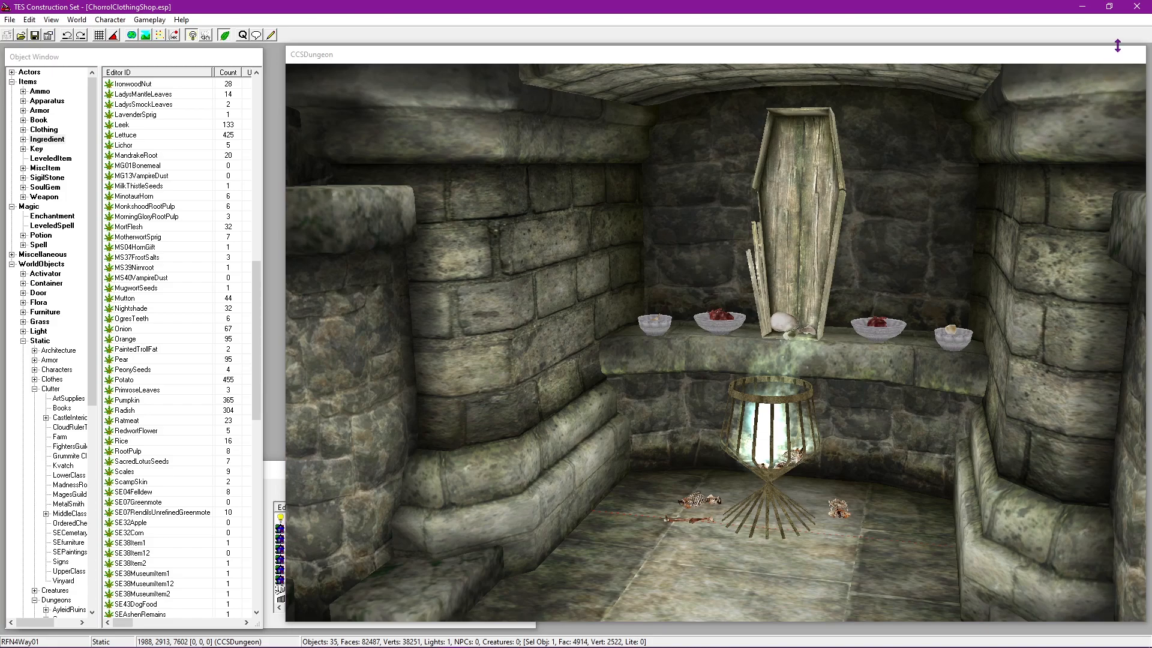
click(1136, 7)
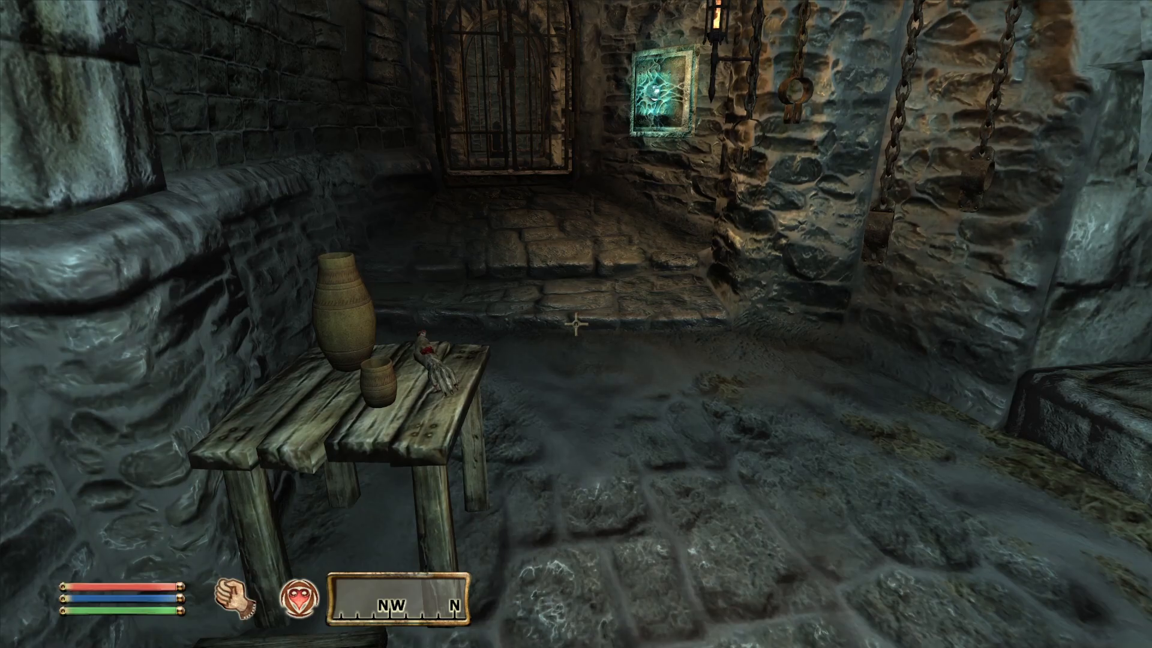
Step: In Oblivion, use the console's coc command to teleport the character to the CCSBasement cell
key(grave)
text(coc )
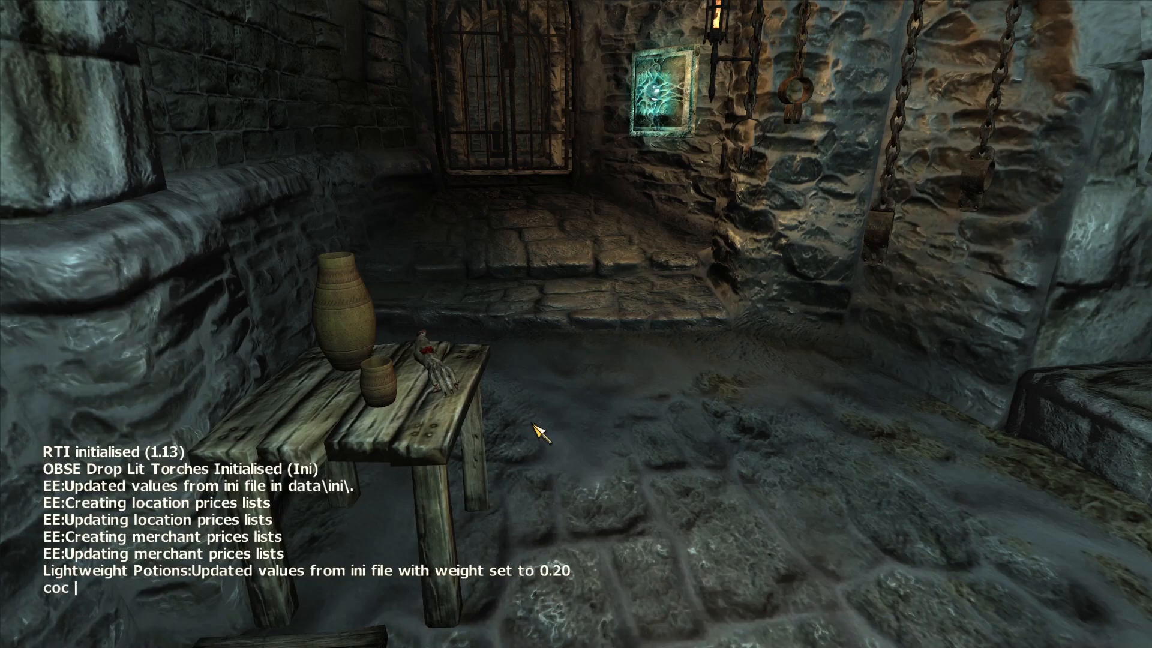
text(ccdu)
key(BackSpace)
key(BackSpace)
text(basement)
key(Return)
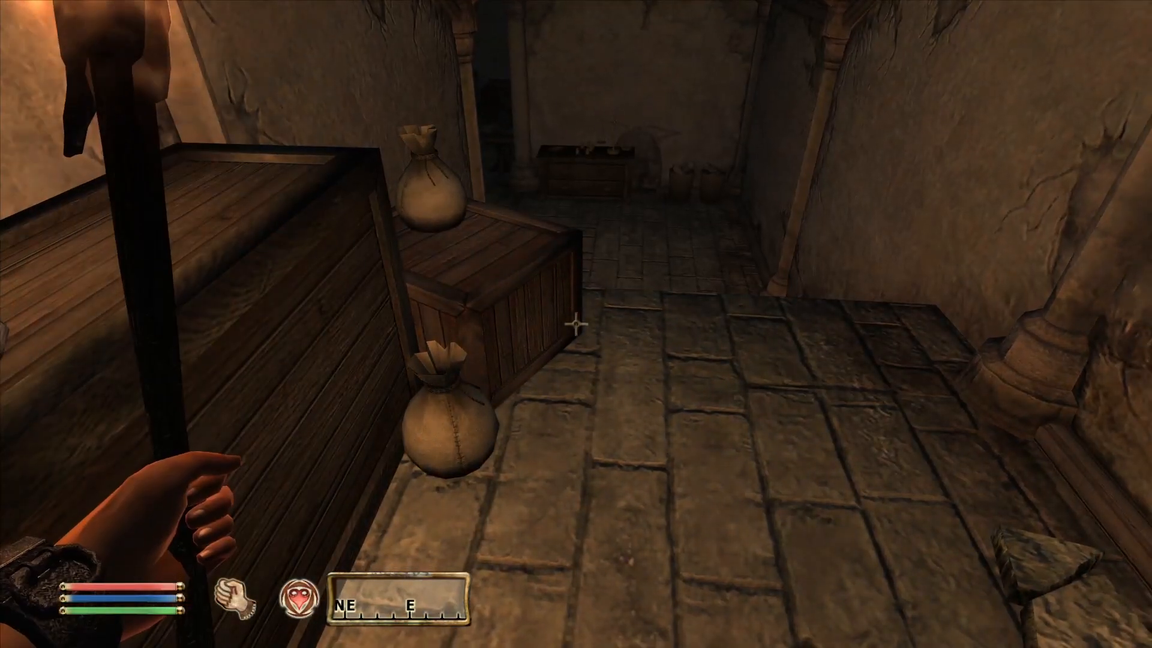
Step: Walk through the basement into the dungeon and up to the Ghostly Brazier, toggling the torch to check the lighting
key(w)
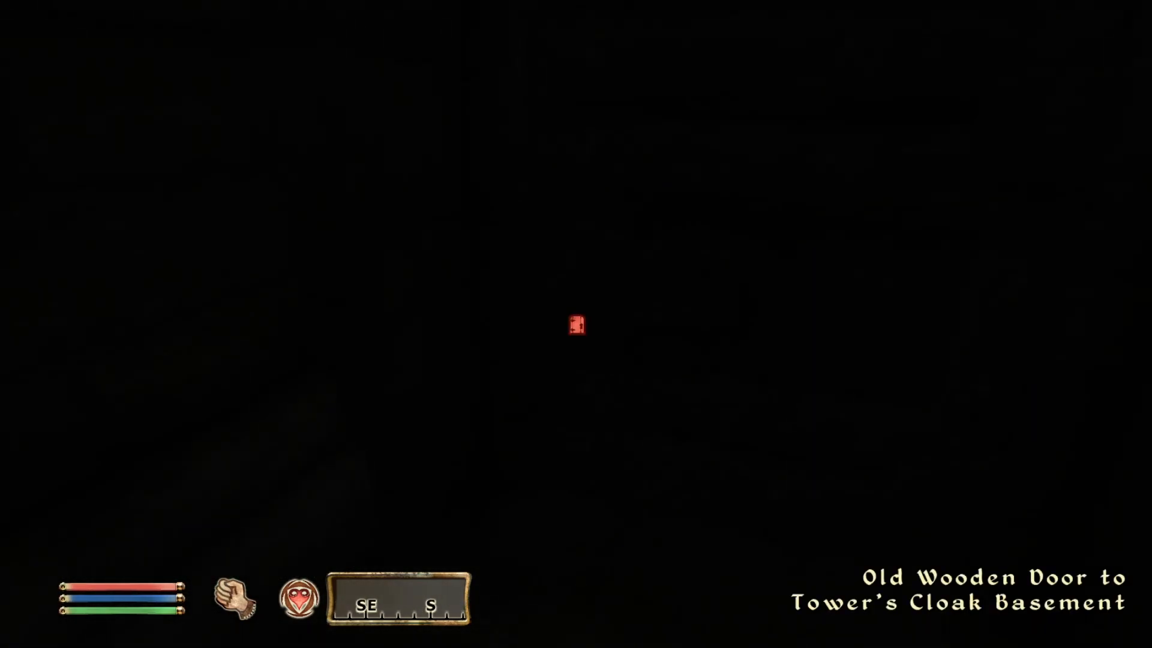
key(1)
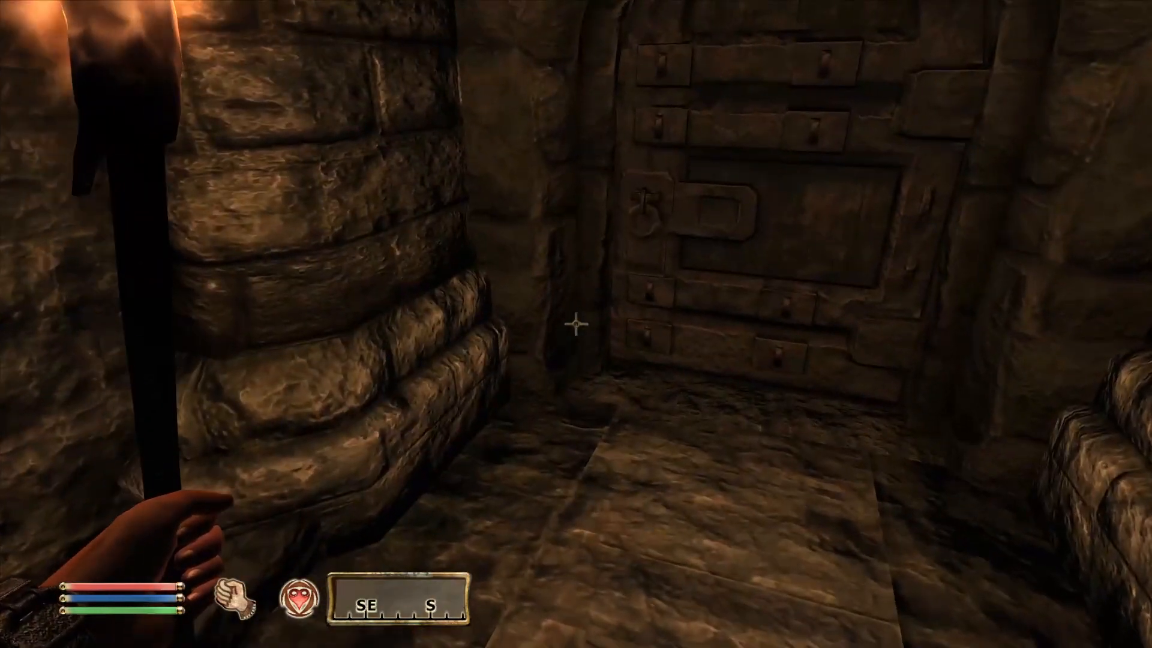
key(1)
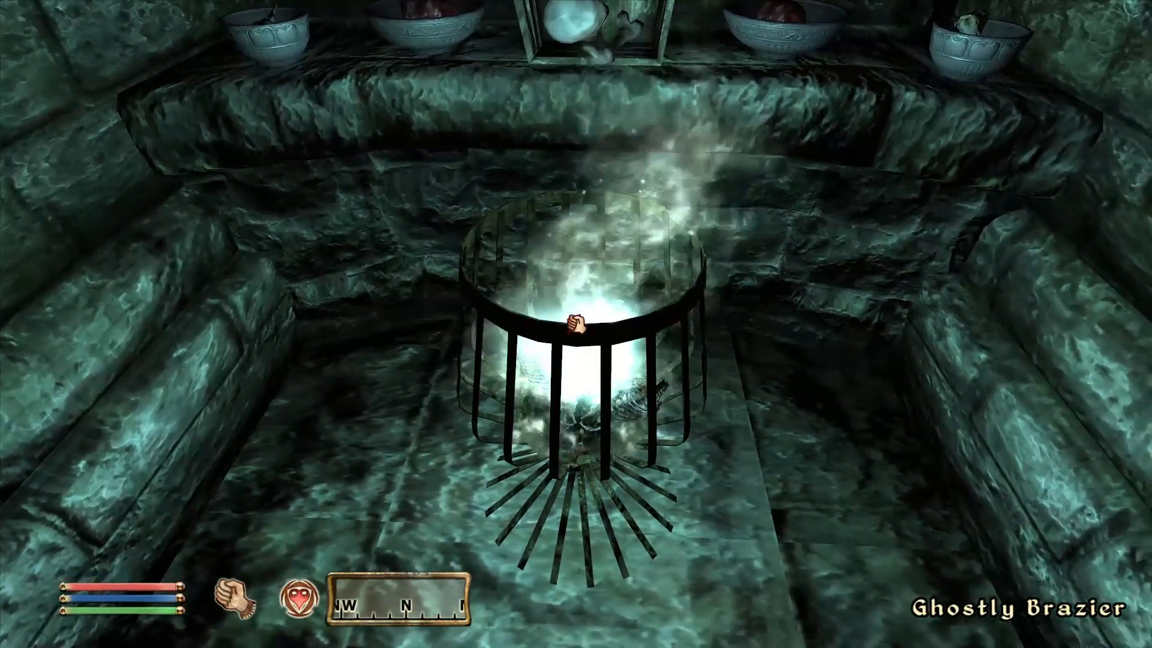
Step: Test the Ghostly Brazier's message twice, choosing Leave each time
key(space)
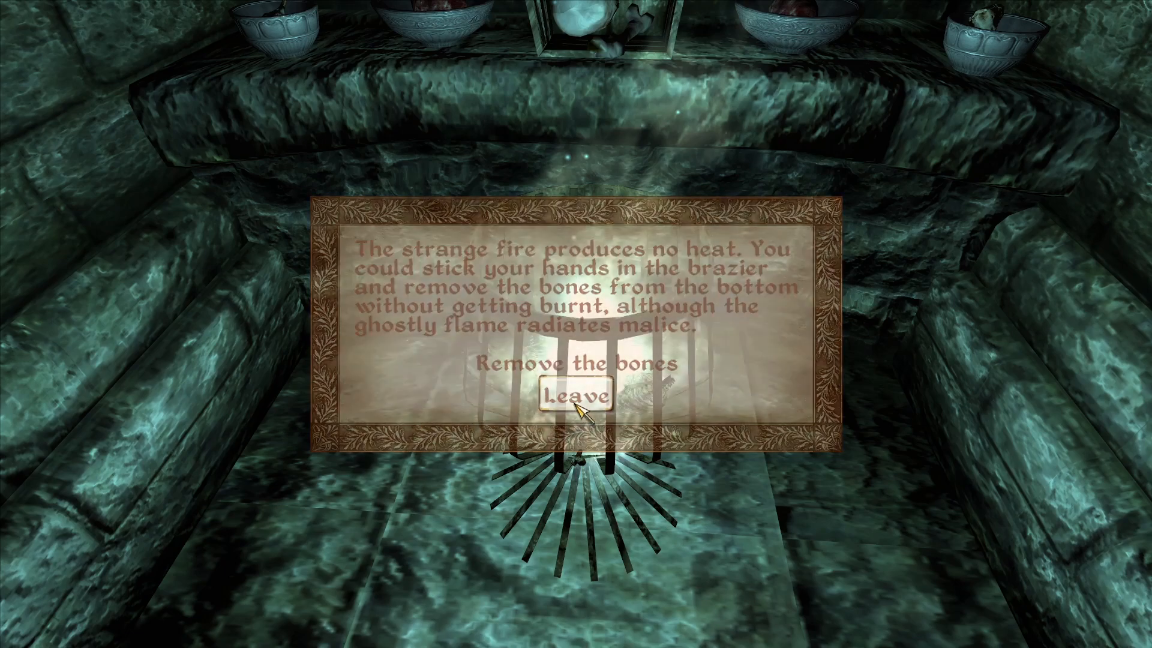
click(575, 403)
key(w)
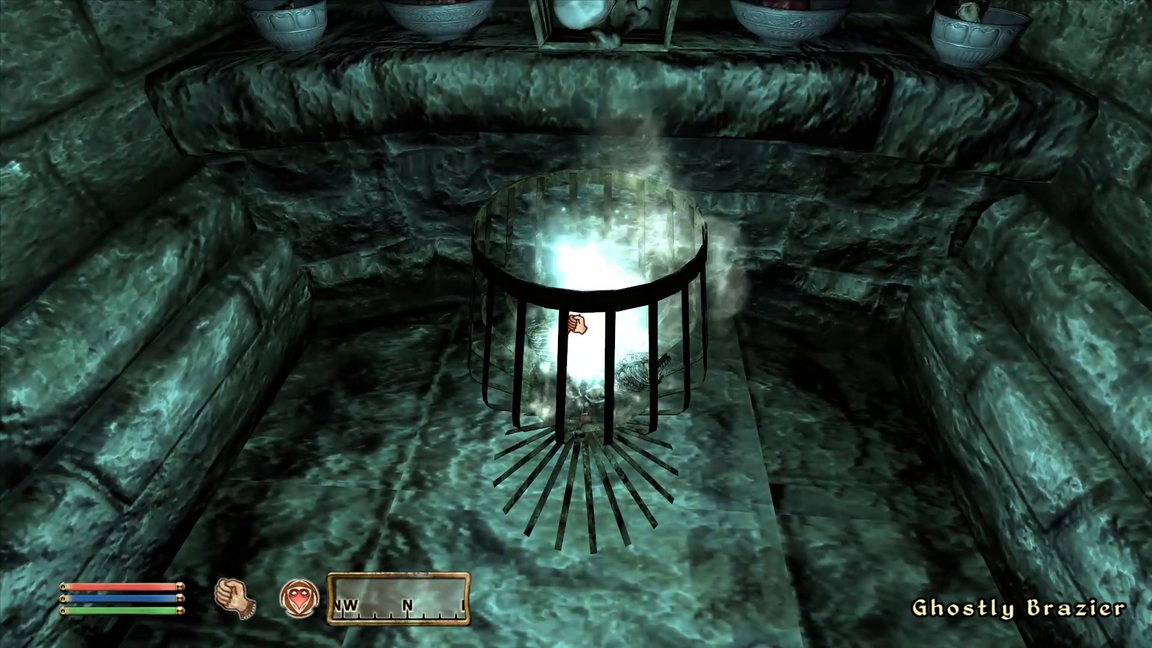
key(space)
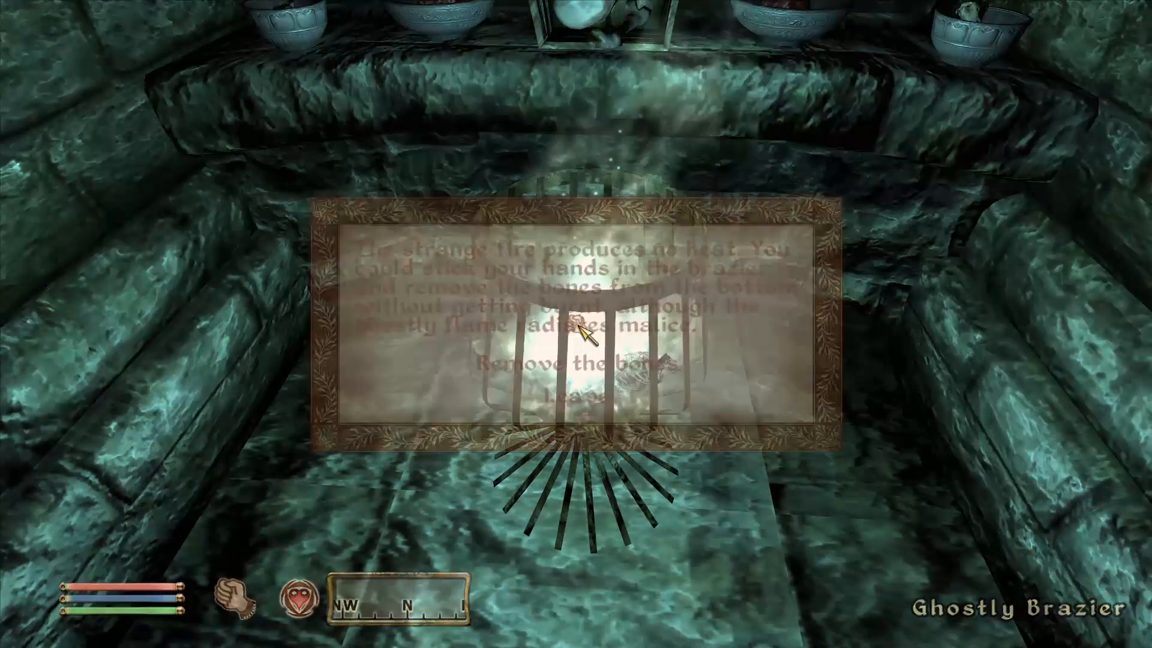
click(572, 396)
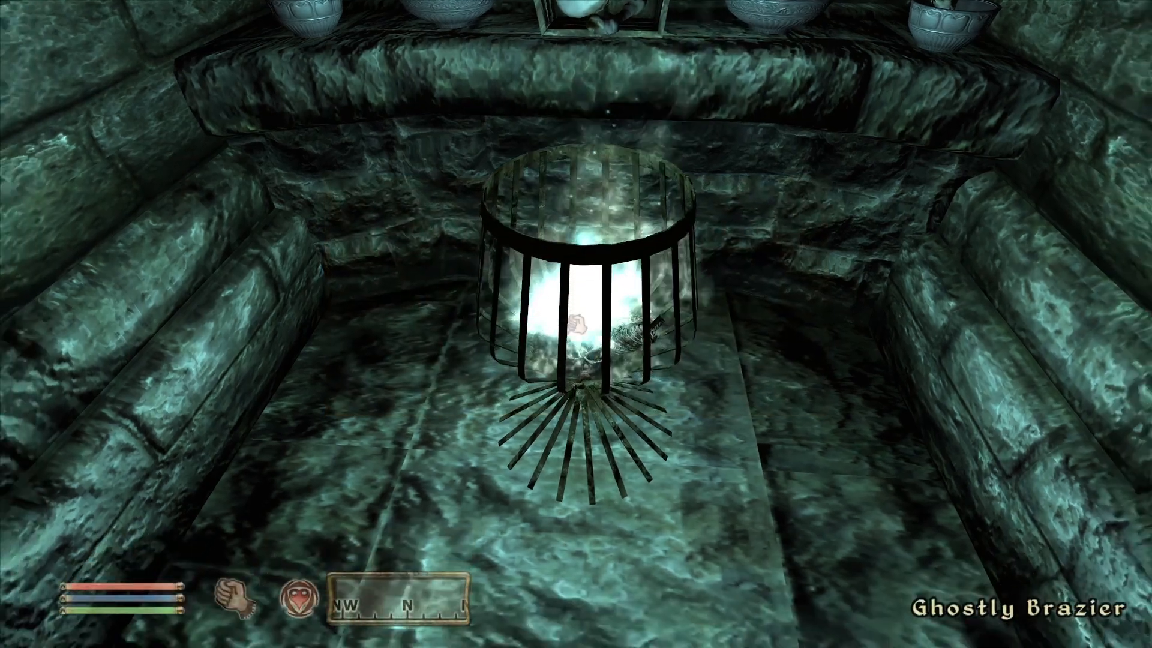
Step: Activate the Ghostly Brazier again, choose Remove the bones and dismiss the message that follows
key(space)
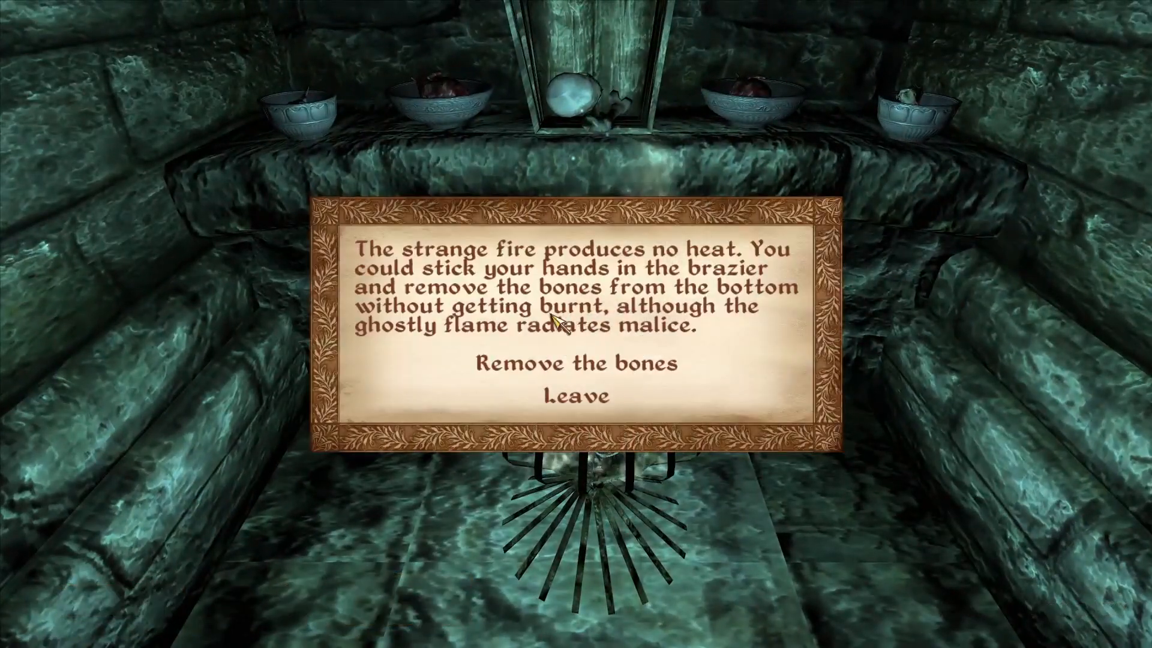
click(543, 363)
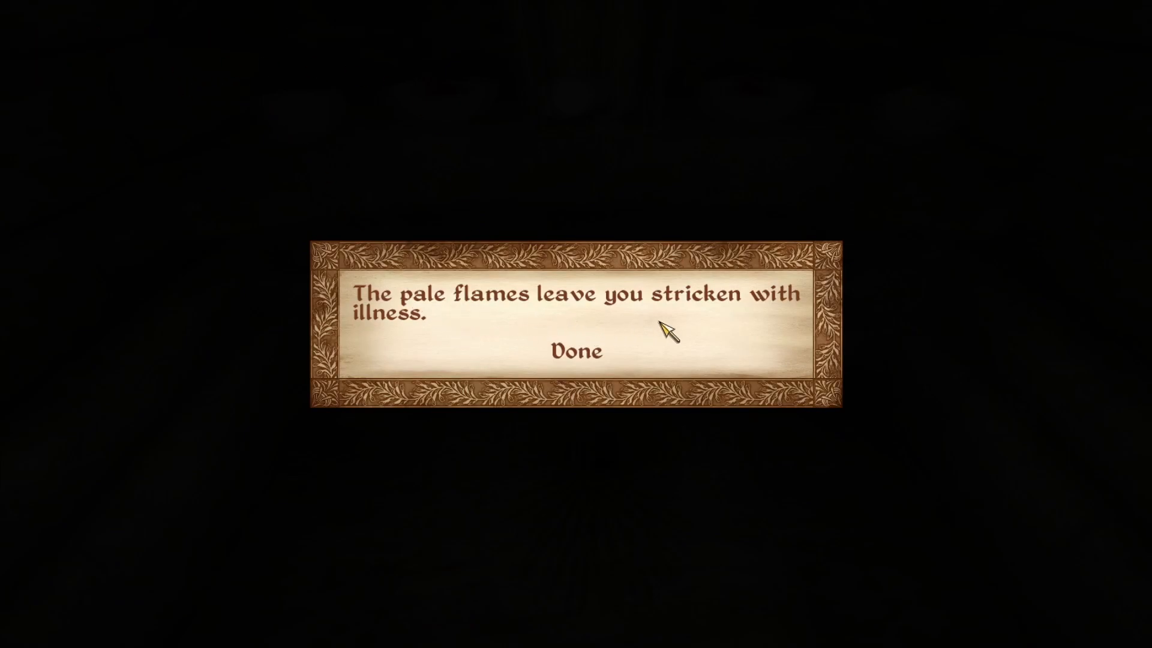
click(585, 351)
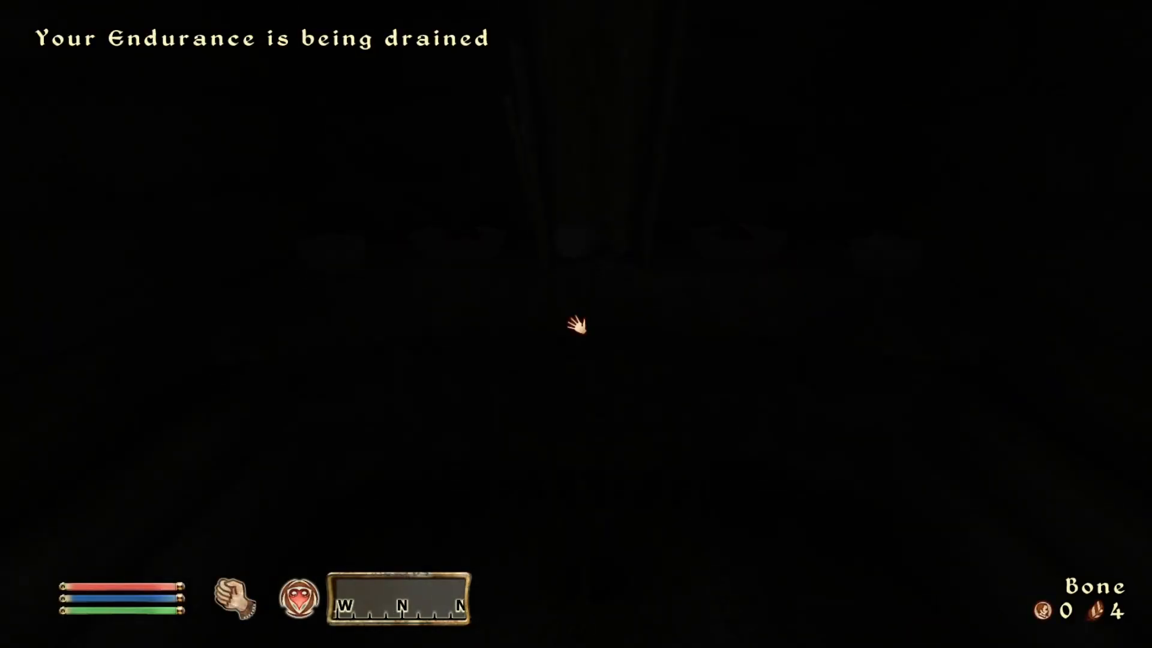
Step: Check the character's active magic effects and inspect the brazier after the bones are removed
key(Tab)
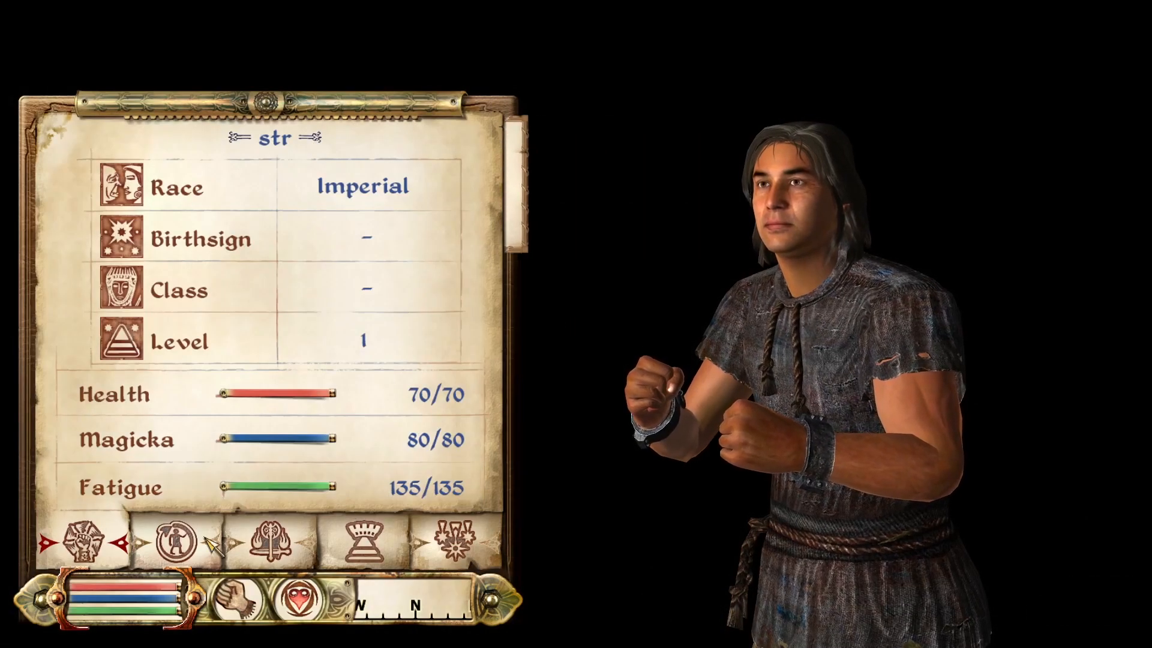
click(176, 540)
click(468, 545)
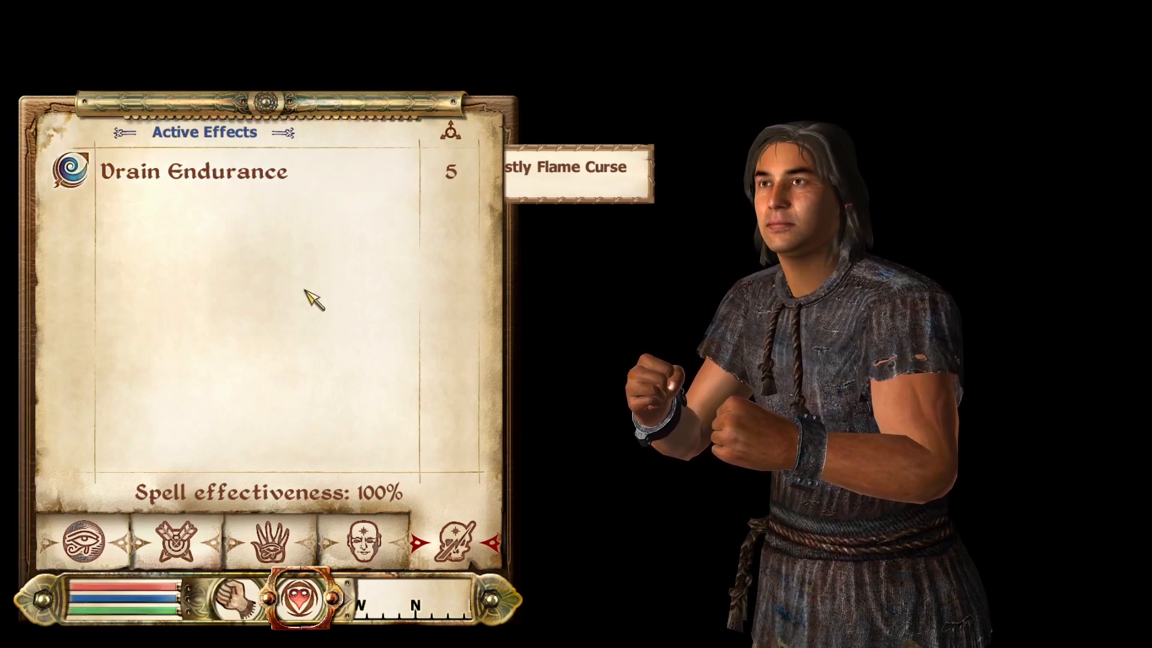
key(Tab)
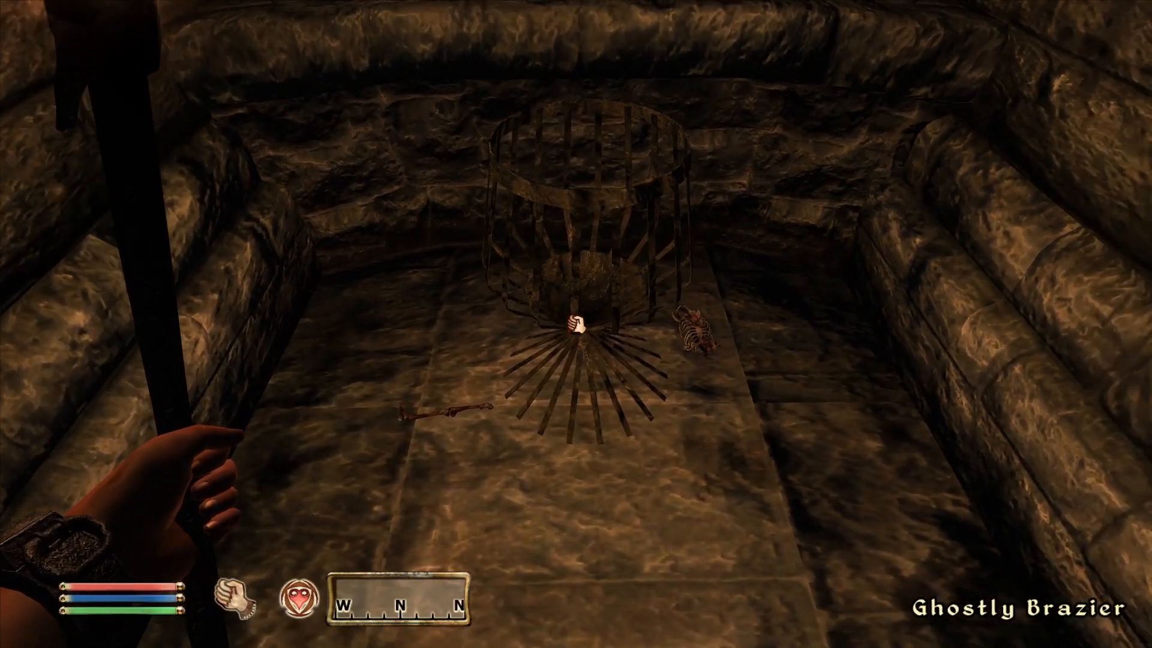
key(w)
key(d)
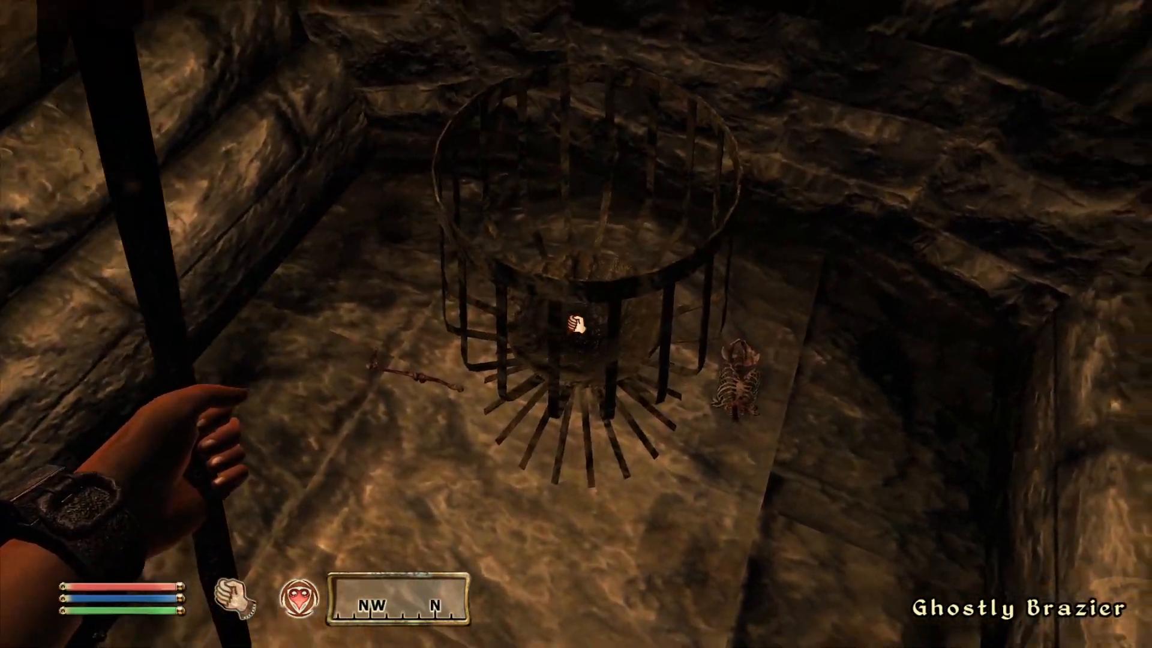
Step: Inspect the floor on both sides of the Ghostly Brazier for the removed bones
key(a)
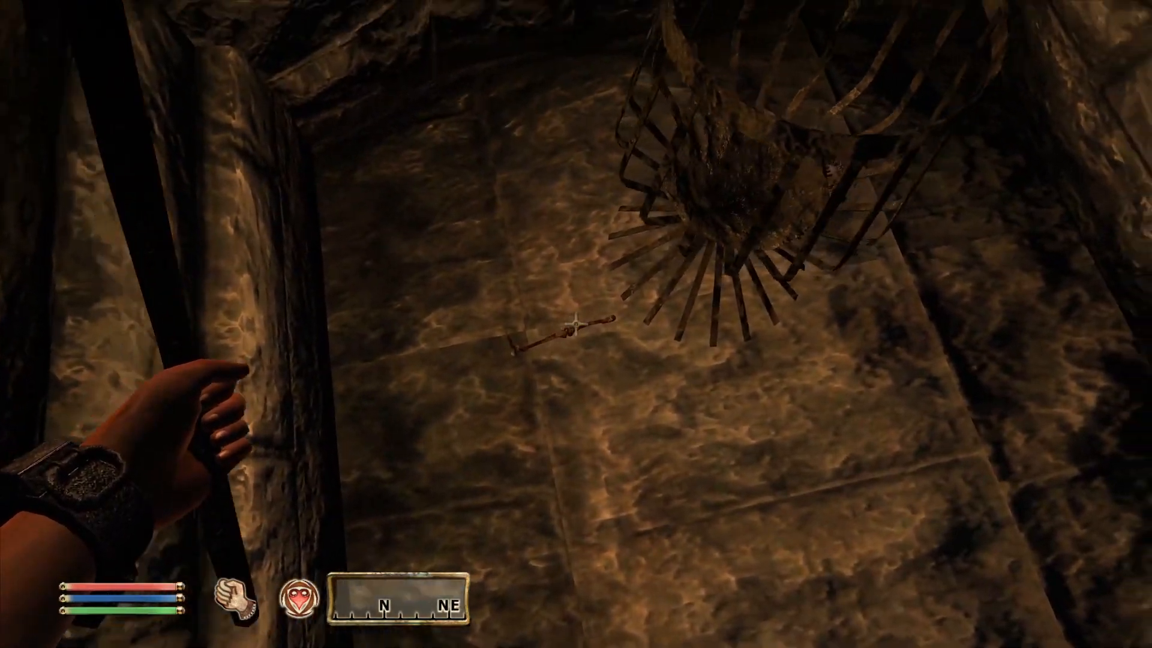
key(d)
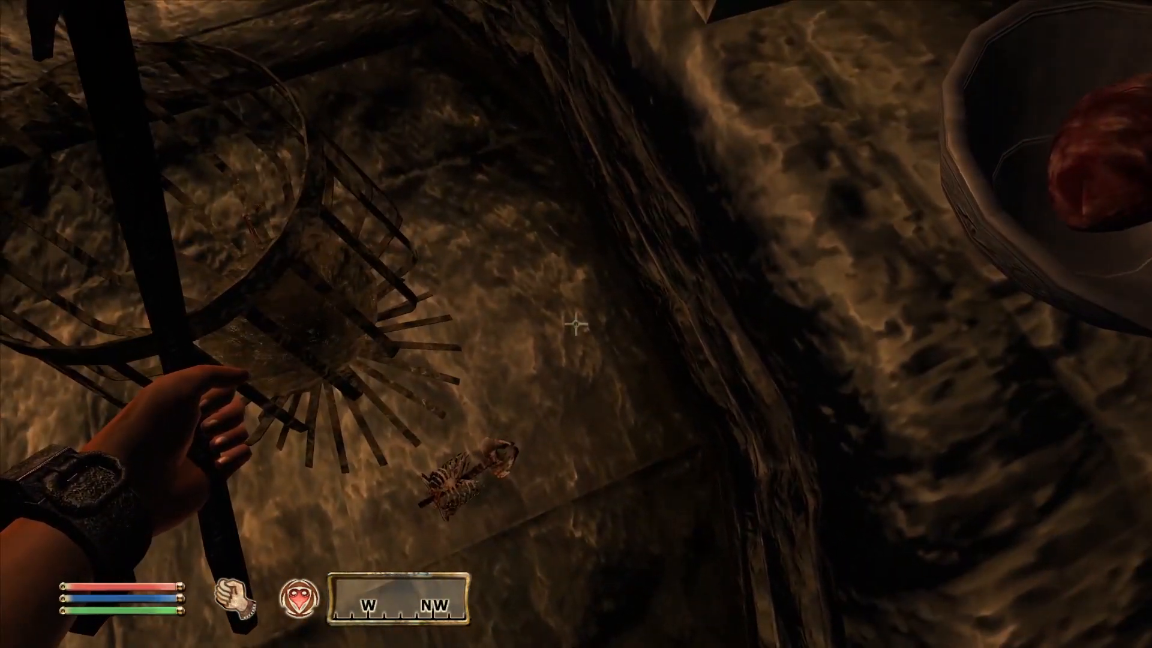
key(a)
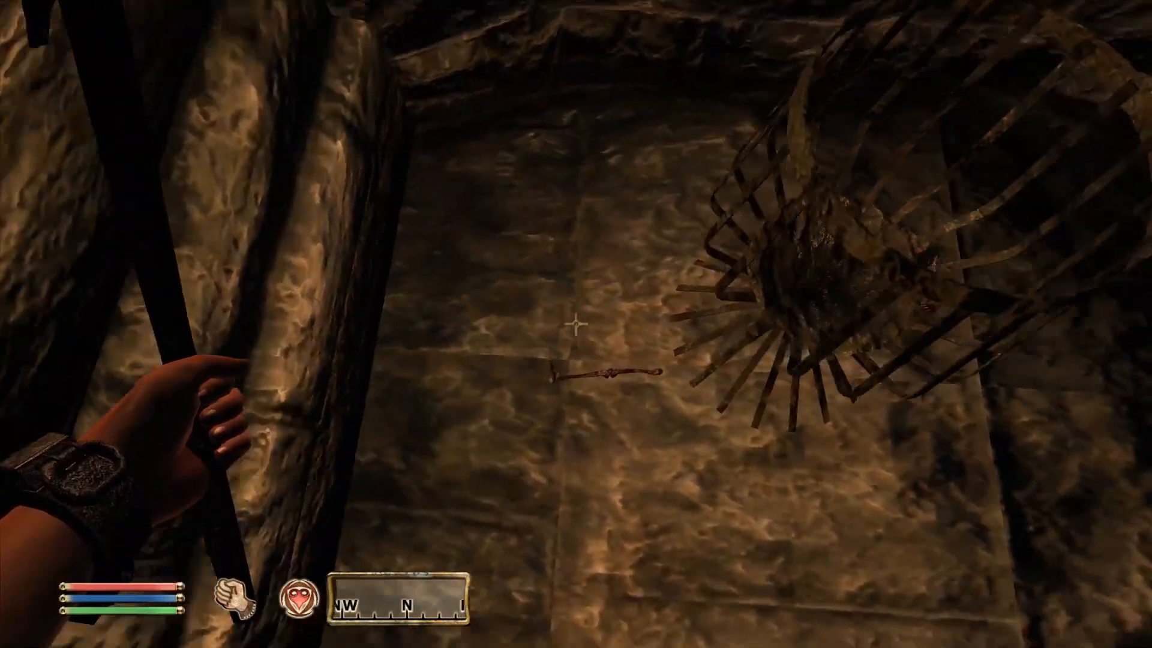
key(d)
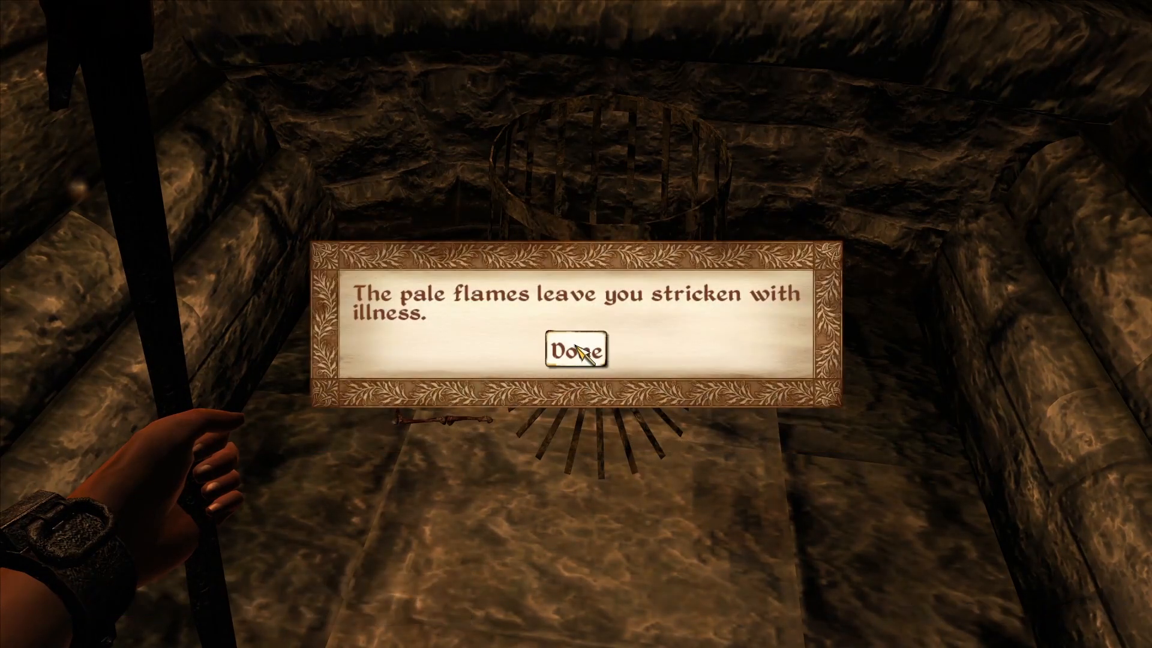
Step: Dismiss the illness message and check the source of the character's active magic effect
click(574, 349)
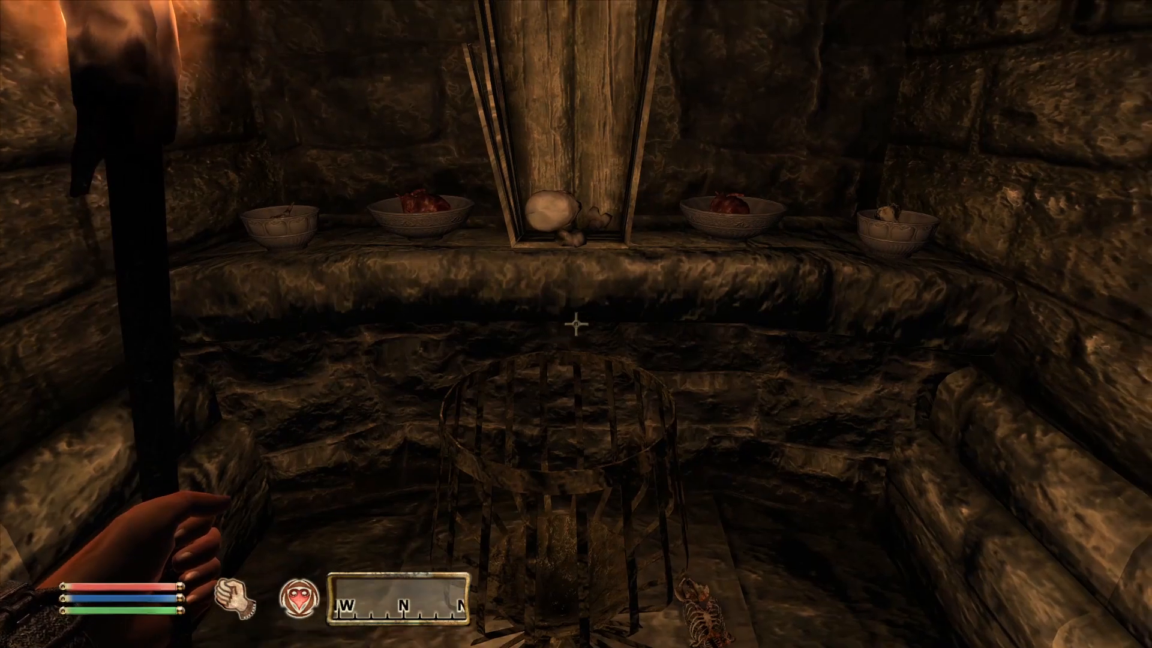
key(Tab)
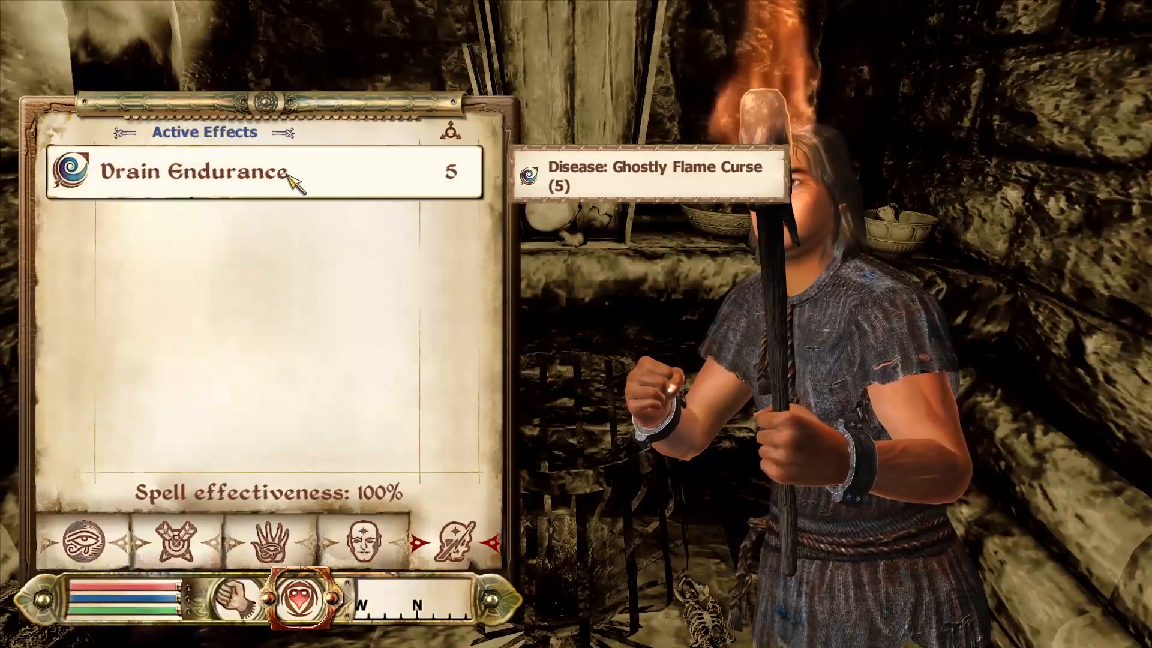
key(Tab)
Step: Look around the extinguished brazier again to count the loose bones lying beside it
key(a)
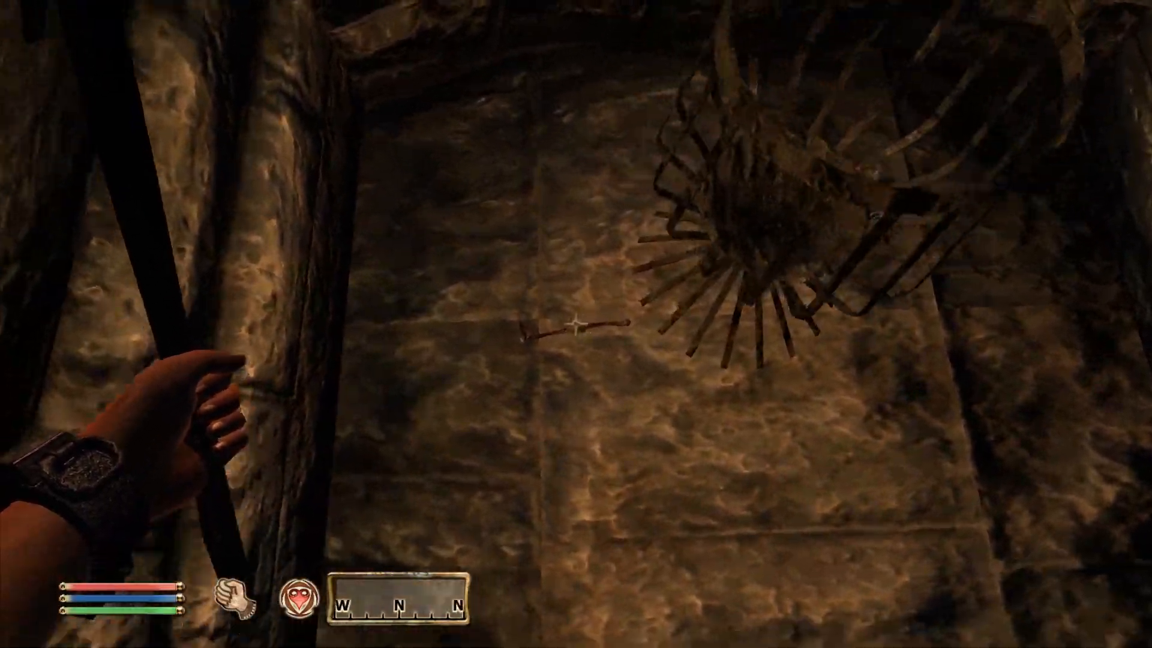
key(d)
key(d)
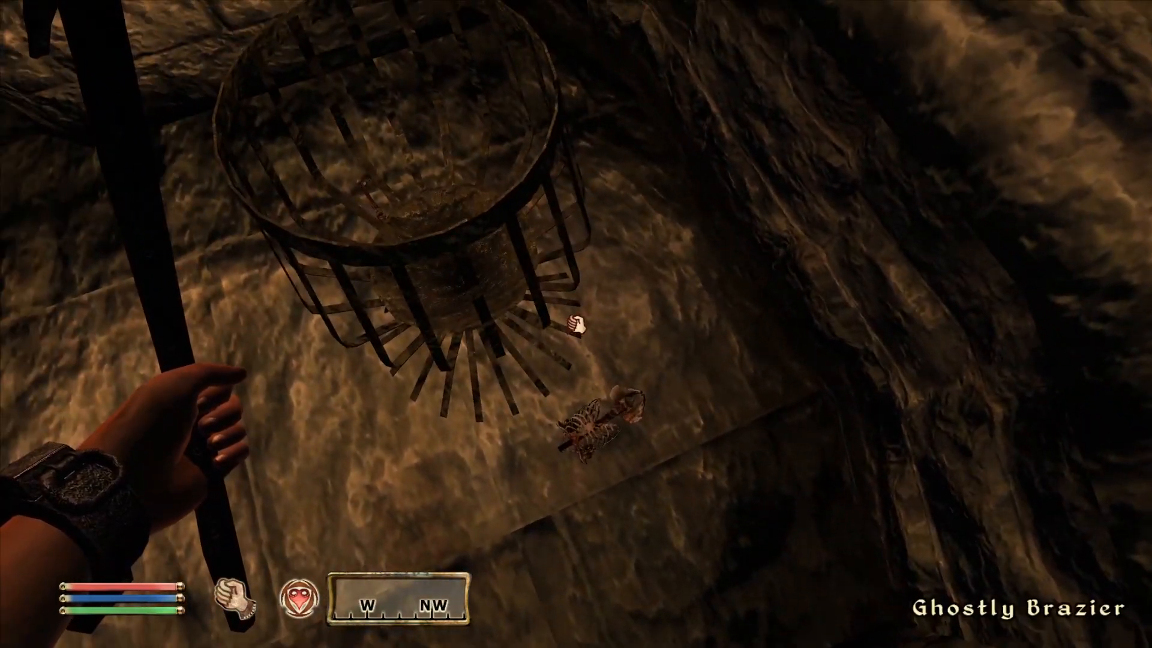
key(a)
key(s)
key(w)
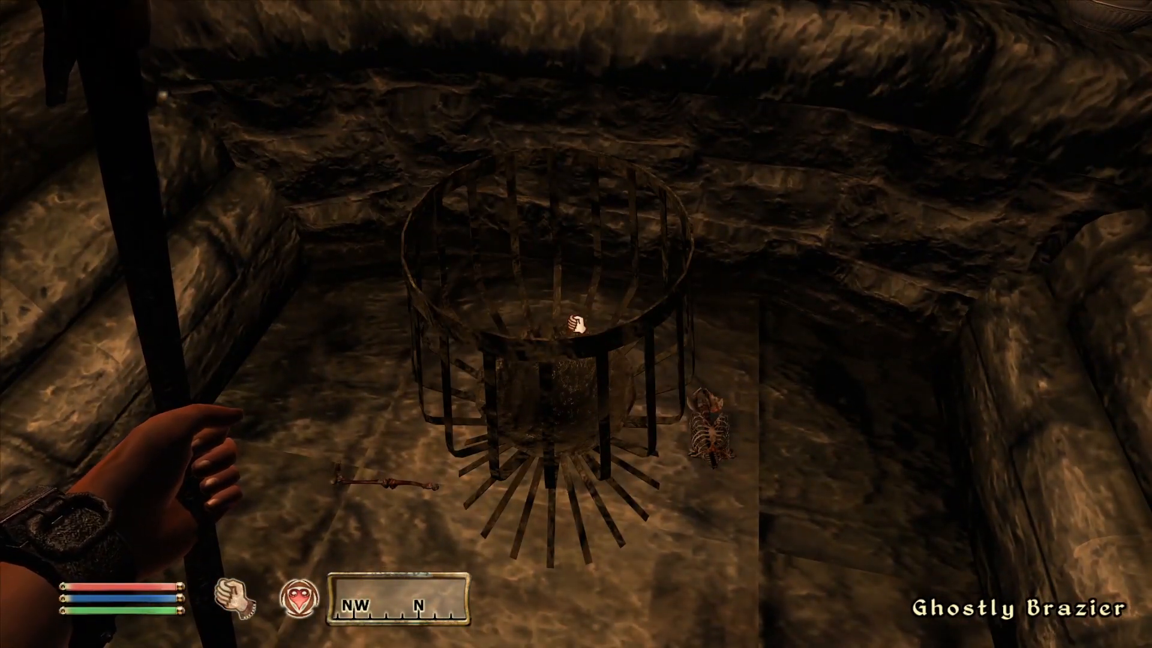
Step: Exit the Oblivion game and return to the TES Construction Set
key(Escape)
click(587, 429)
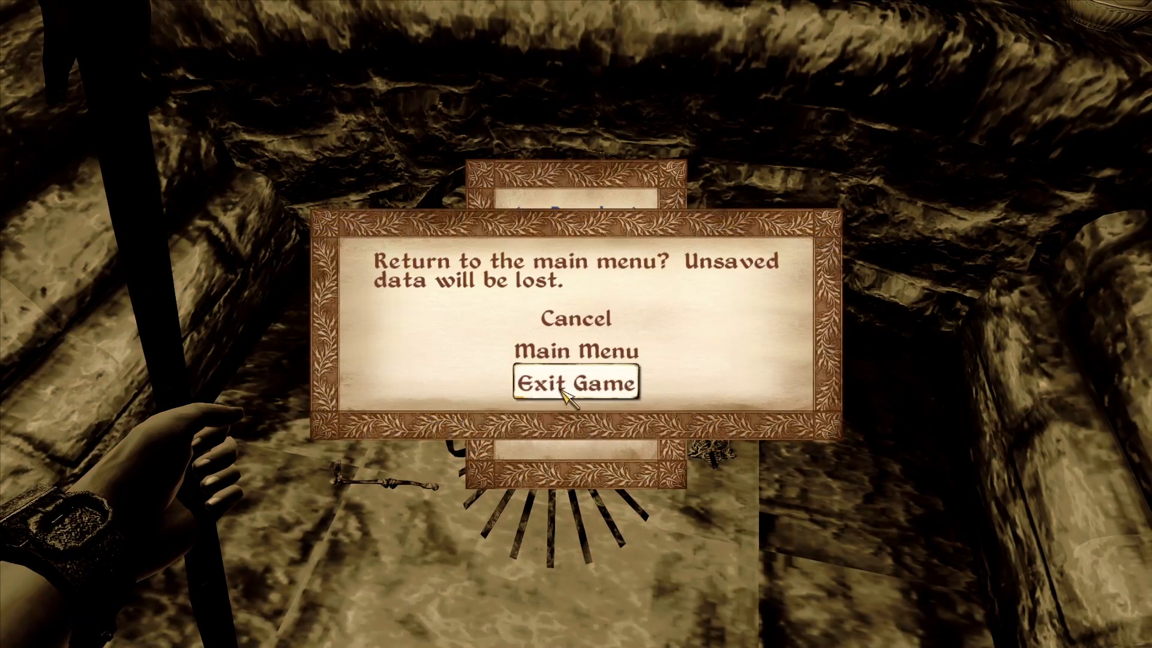
click(566, 386)
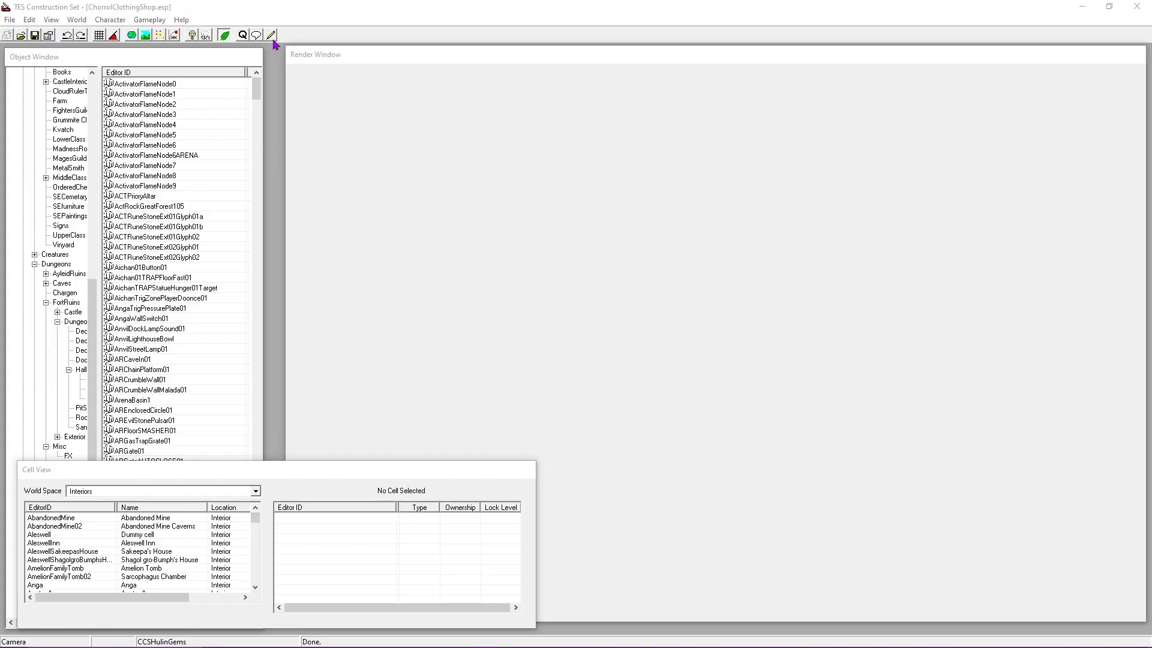
Step: Open the CCSDungeonBrazier01Script script for editing
click(271, 35)
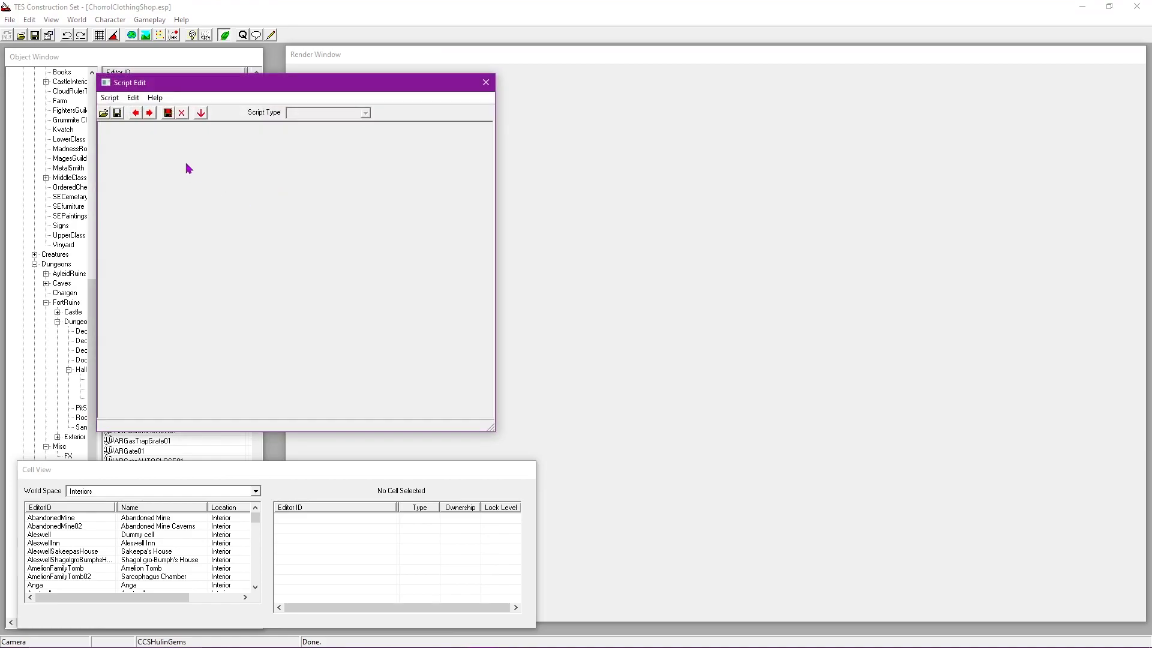
click(104, 114)
drag(210, 226, 356, 232)
click(264, 235)
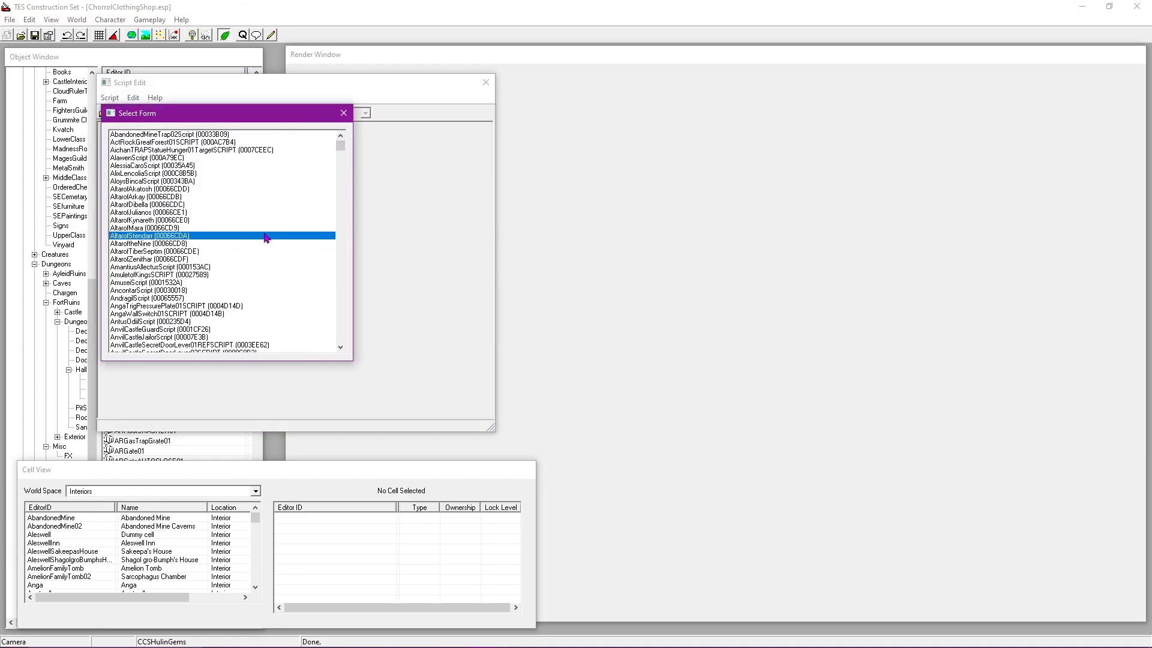
text(ccs)
double_click(180, 346)
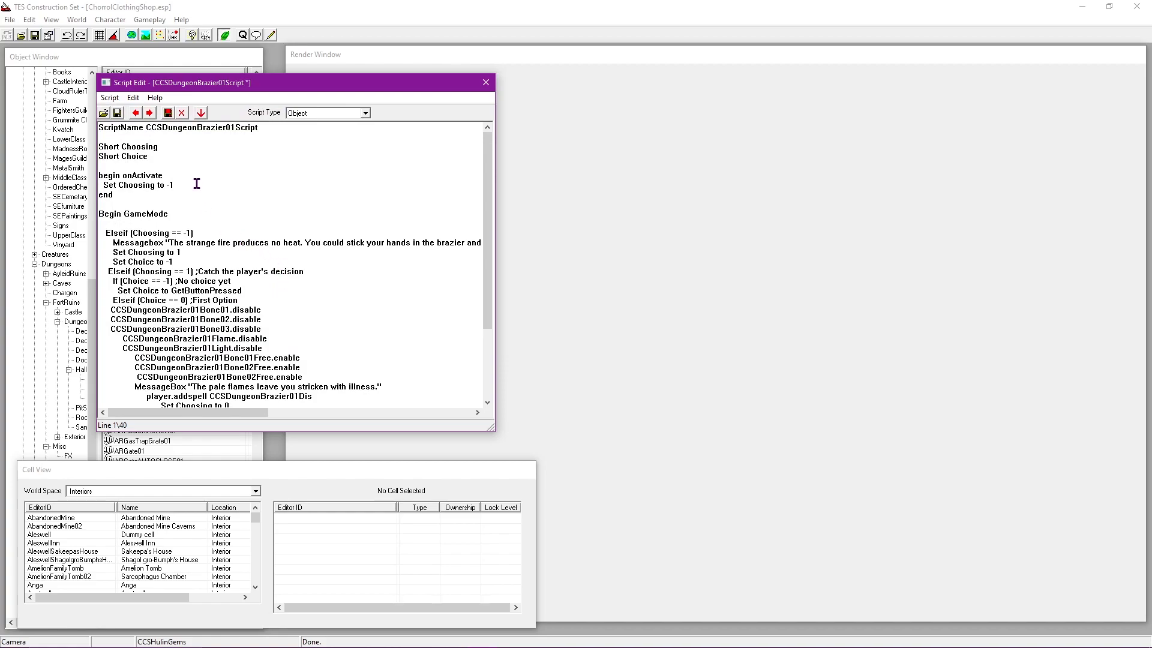
Step: Make room under begin onActivate and declare the variable Short NoFlames below Short Choice
click(181, 175)
key(Return)
key(Return)
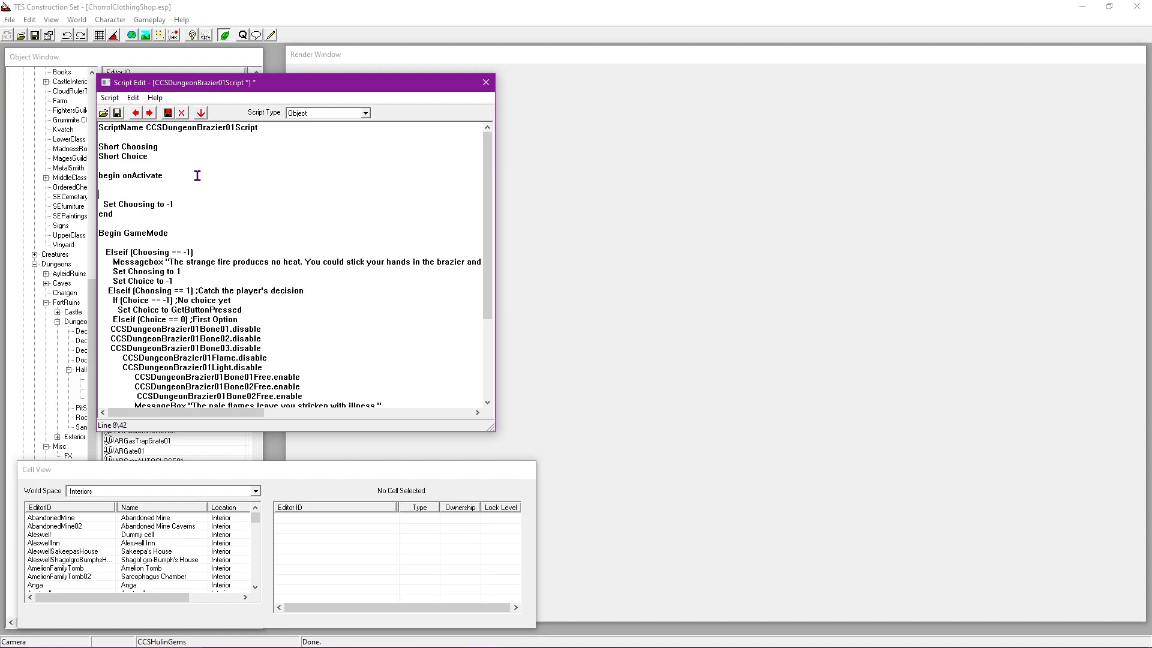
click(198, 157)
key(Return)
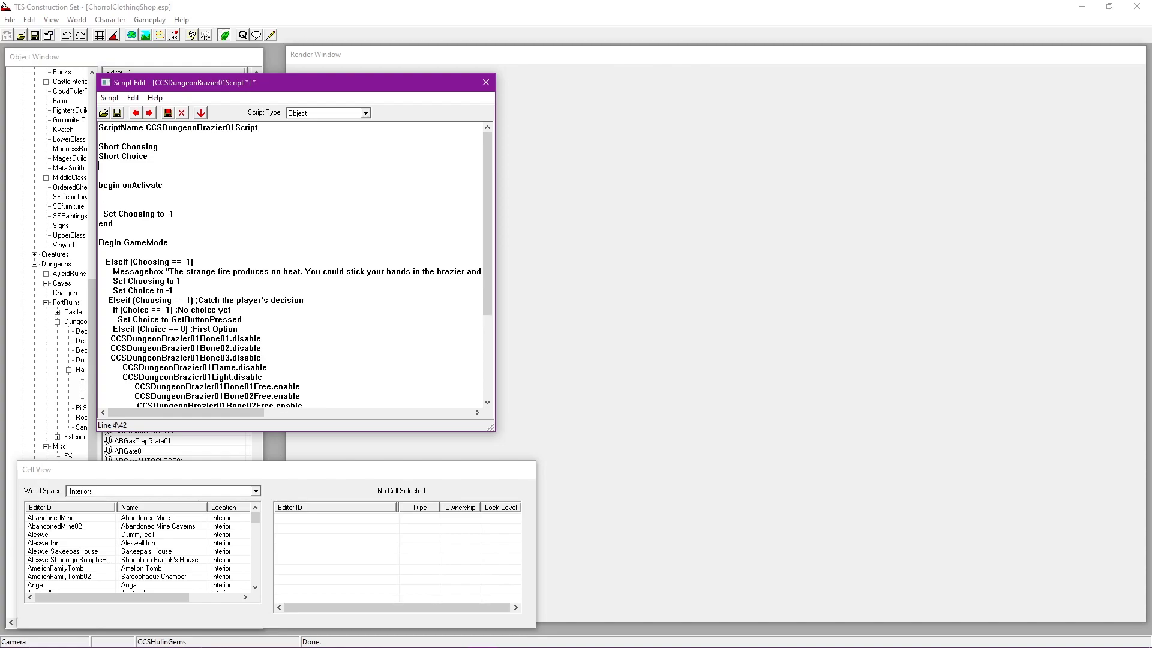
text(Short NoFlames)
Step: Wrap Set Choosing to -1 in the condition if NoFlames == 0 and add an else branch after it
click(161, 195)
key(Down)
text(if NoFlames == 0)
click(190, 214)
key(Return)
text(else)
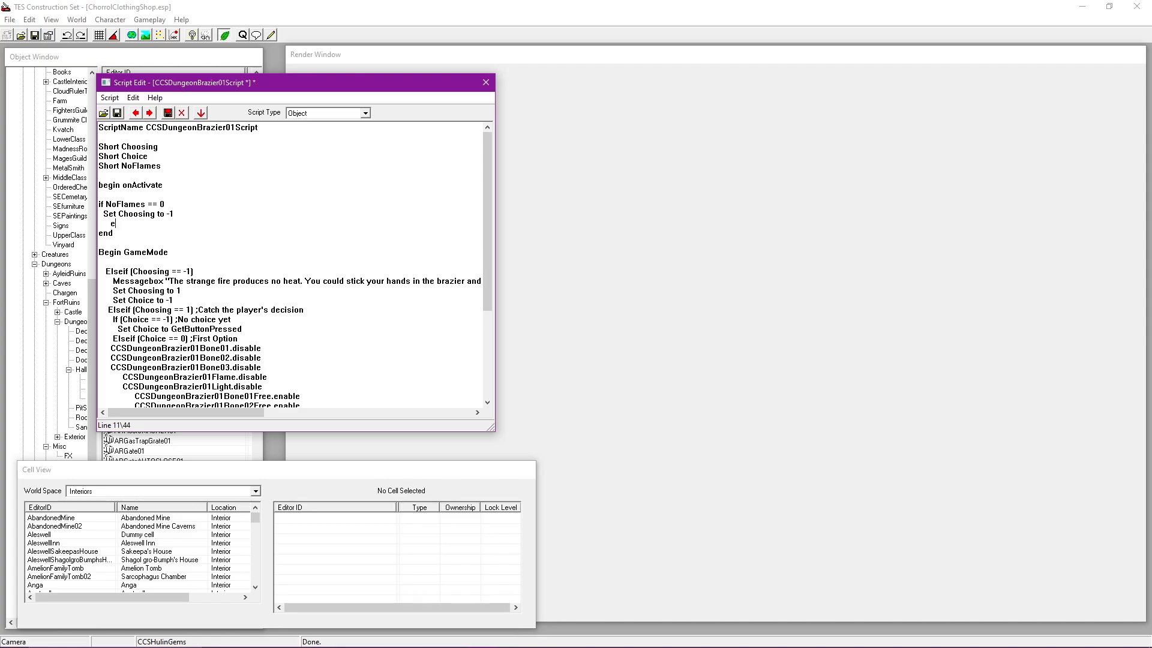
Step: Add MessageBox "The brazier lies cold." to the else branch and close the condition with a line entered as emdif
key(Return)
text(MessageBox ")
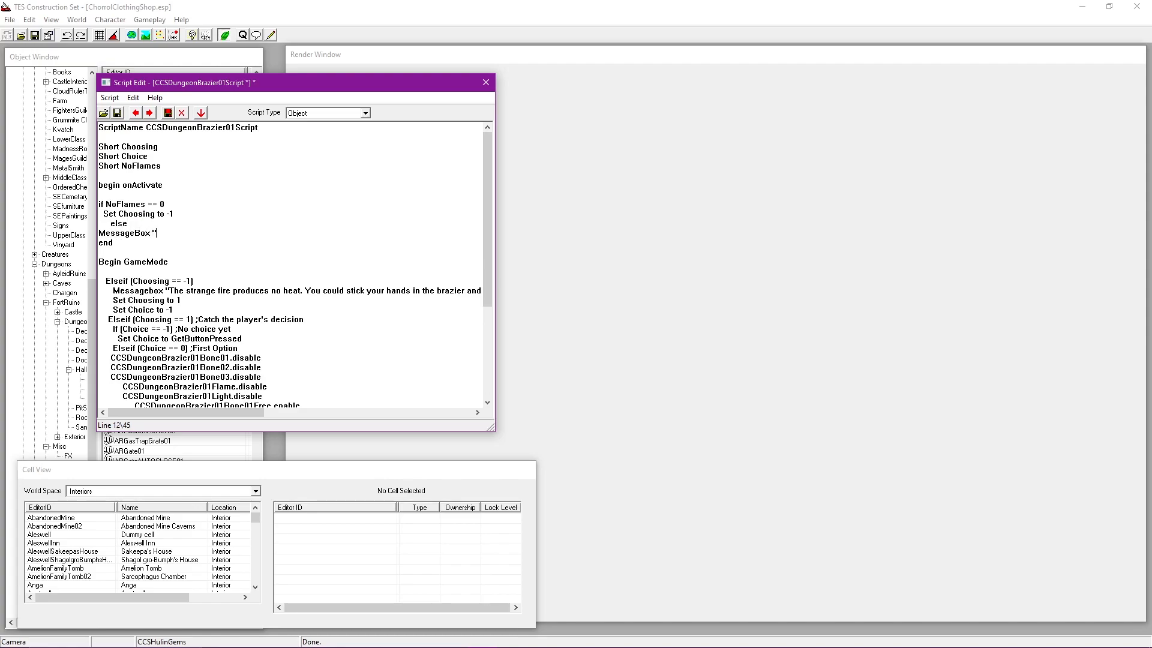
text(The brazier lies cold.")
key(Return)
text(emd)
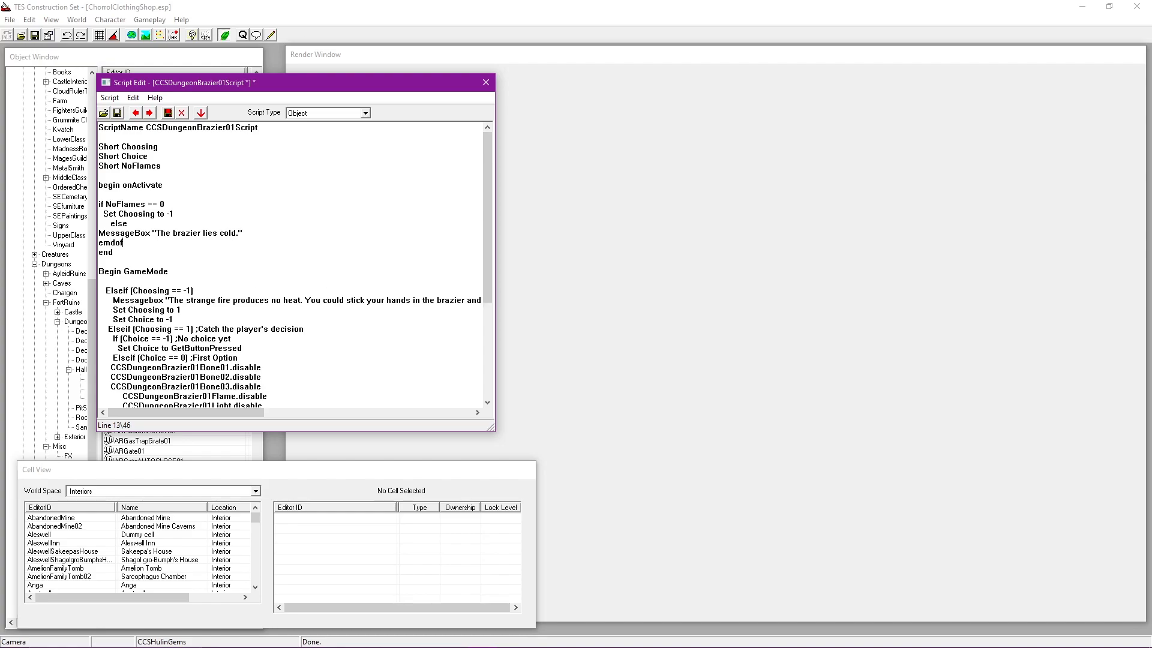
text(if)
click(252, 229)
Step: Add the line set NoFlames to 1 directly under the Choice == 0 first option in the GameMode block
scroll(272, 301, down, 3)
scroll(272, 302, down, 1)
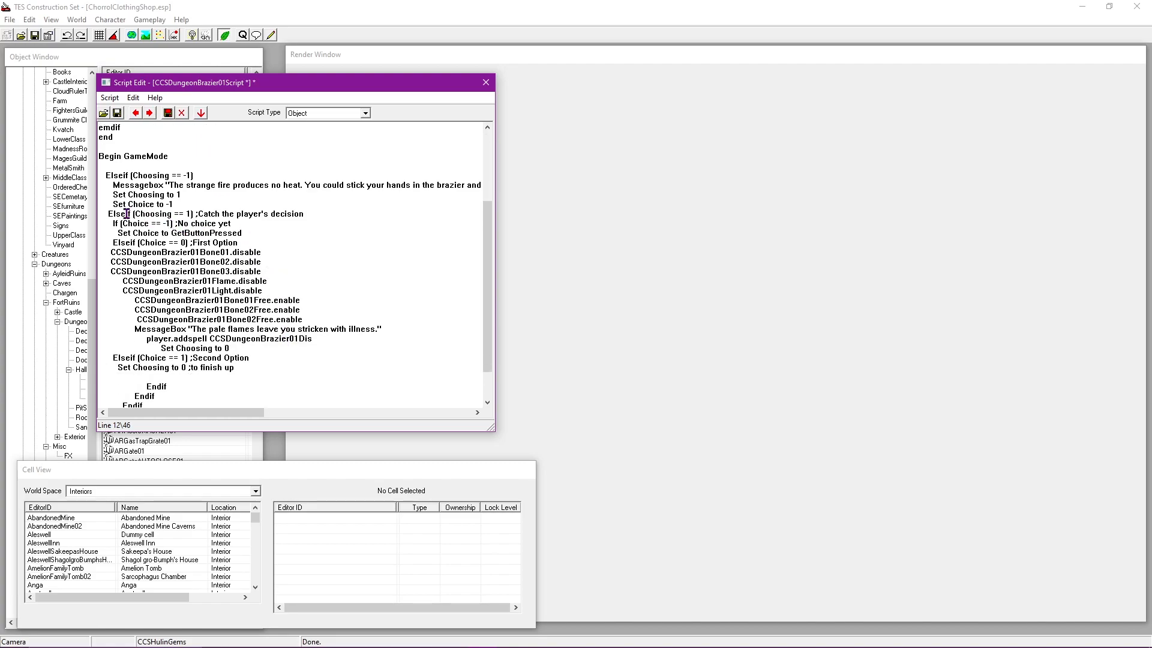
click(264, 243)
key(Return)
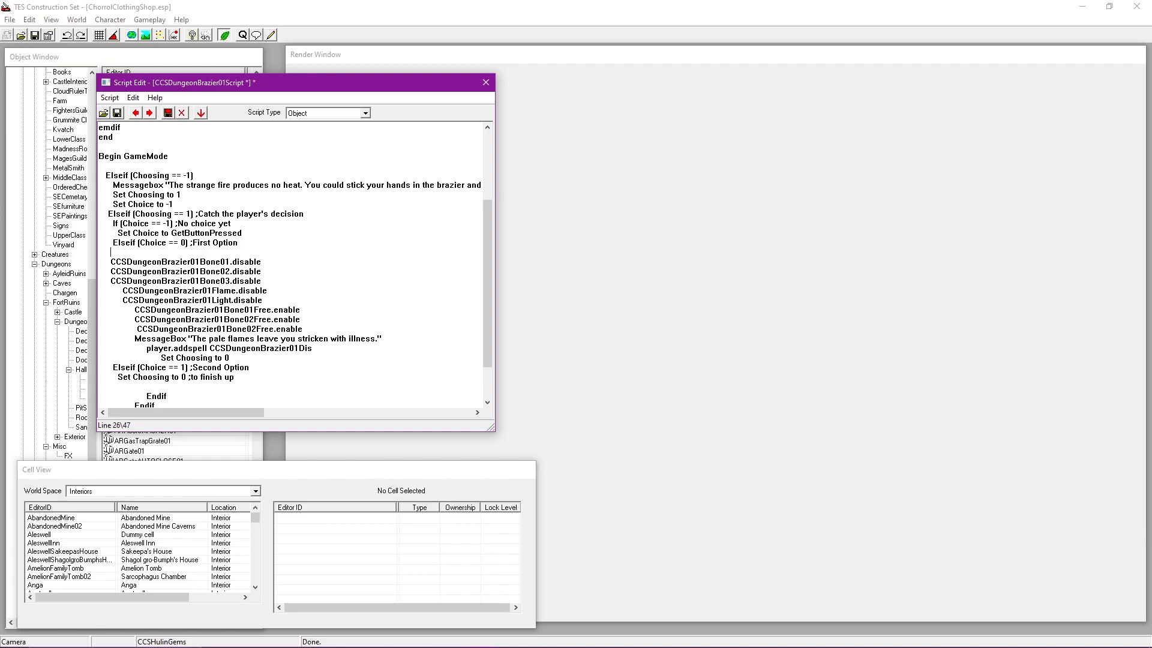
text(set NoFlames to 1)
Step: Review the new NoFlames condition and change the duplicated third bone enable line to CCSDungeonBrazier01Bone03Free.enable
scroll(182, 373, up, 4)
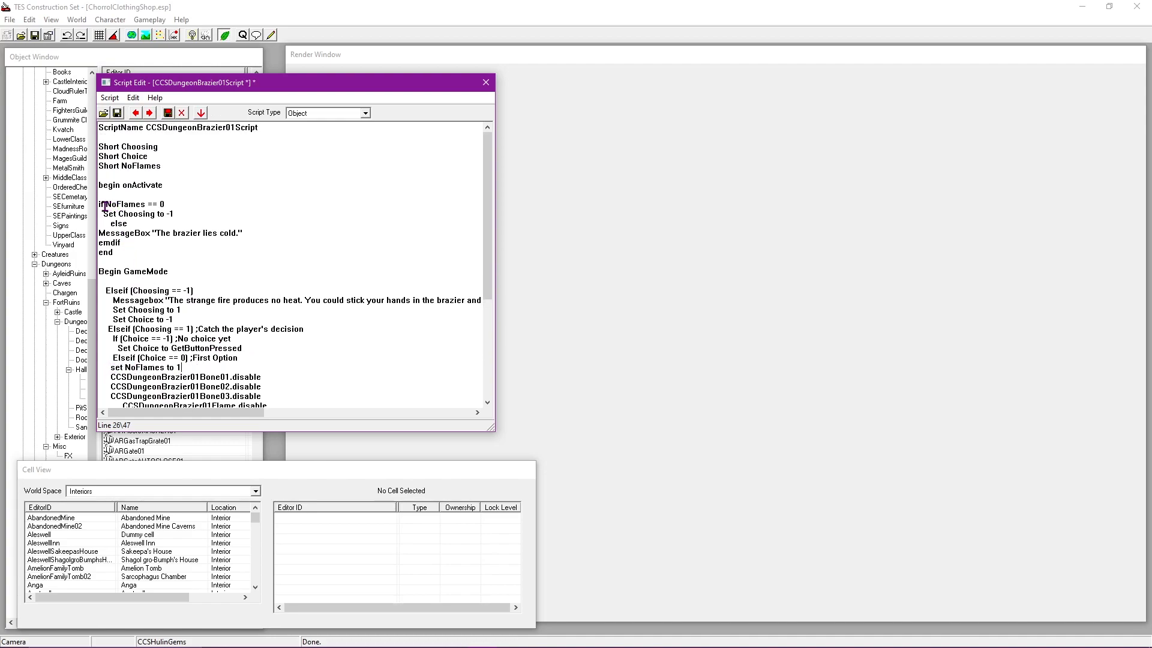
click(198, 206)
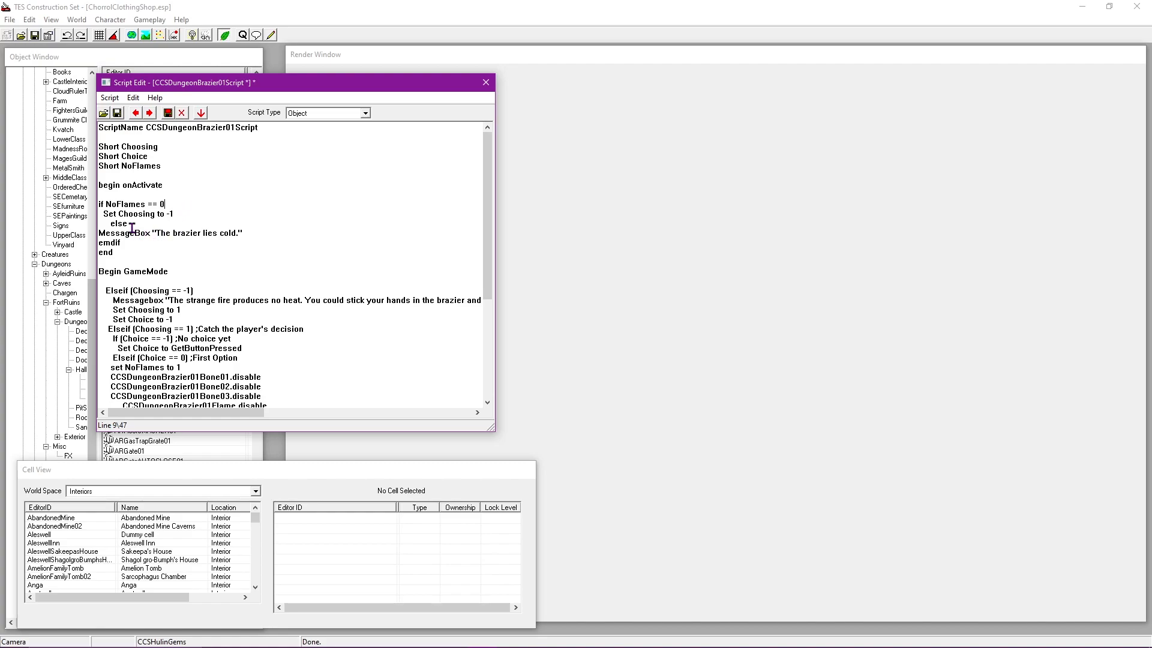
click(252, 233)
scroll(240, 271, down, 3)
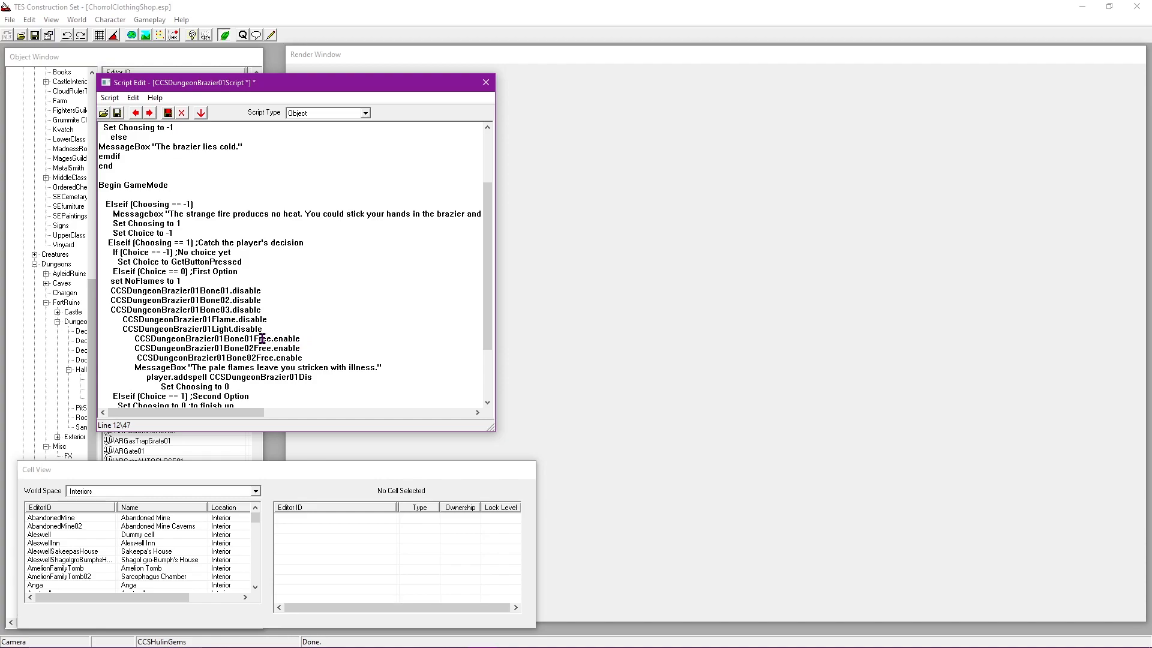
click(258, 359)
key(BackSpace)
text(3)
click(319, 357)
Step: Try to save the script, dismiss the warning and correct the misspelled emdif on line 13 to endif
scroll(125, 100, up, 3)
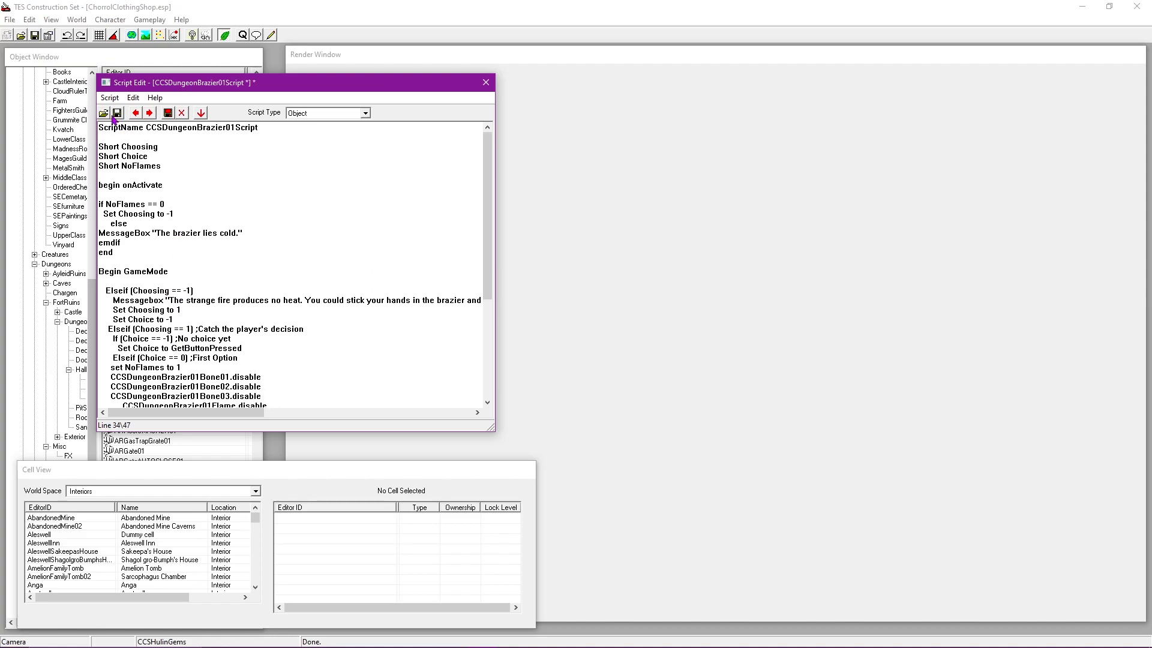
click(117, 113)
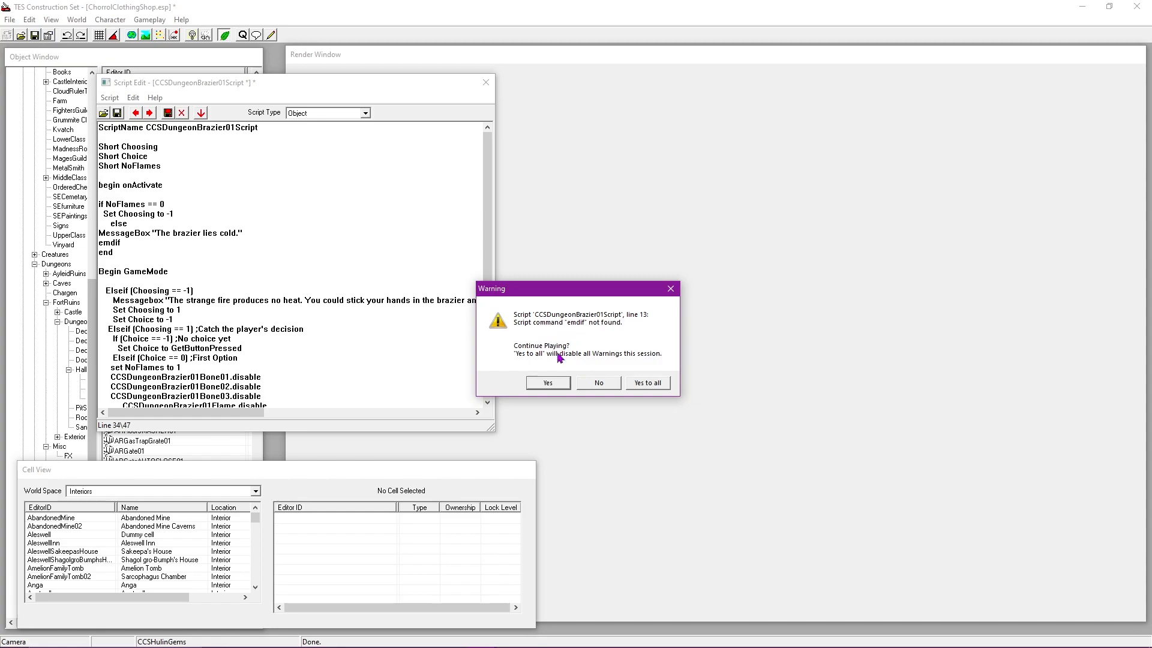
click(548, 384)
click(127, 244)
key(BackSpace)
key(BackSpace)
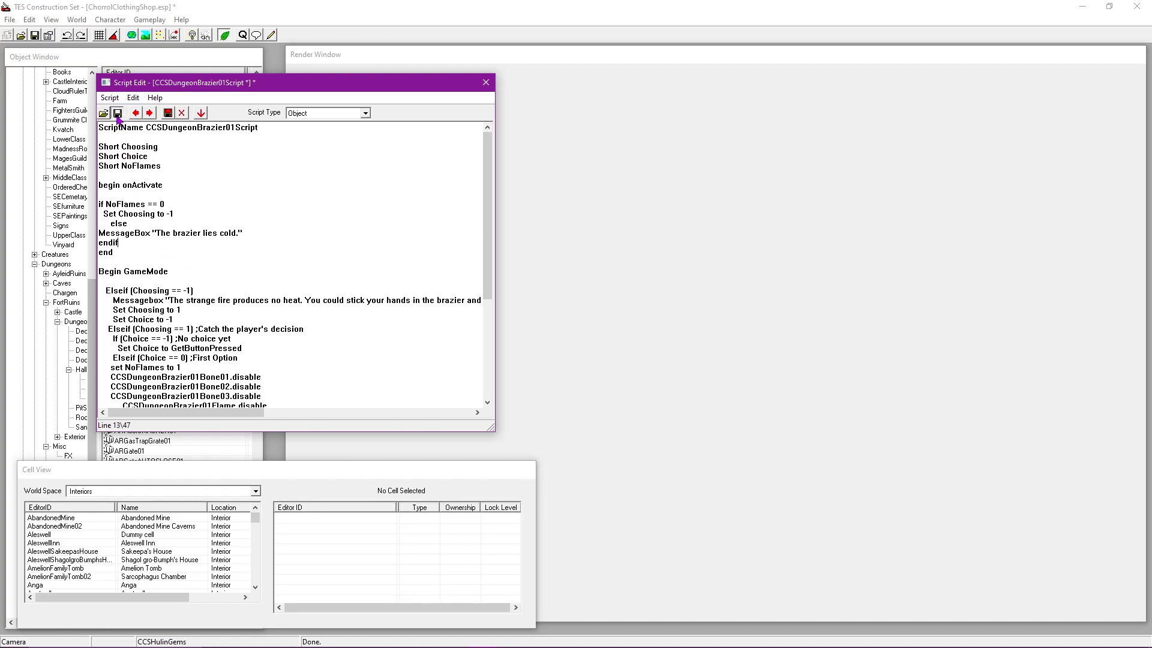
Step: Review the script's GameMode block with its NoFlames line, close the script editor and save the plugin
click(152, 260)
scroll(146, 287, down, 5)
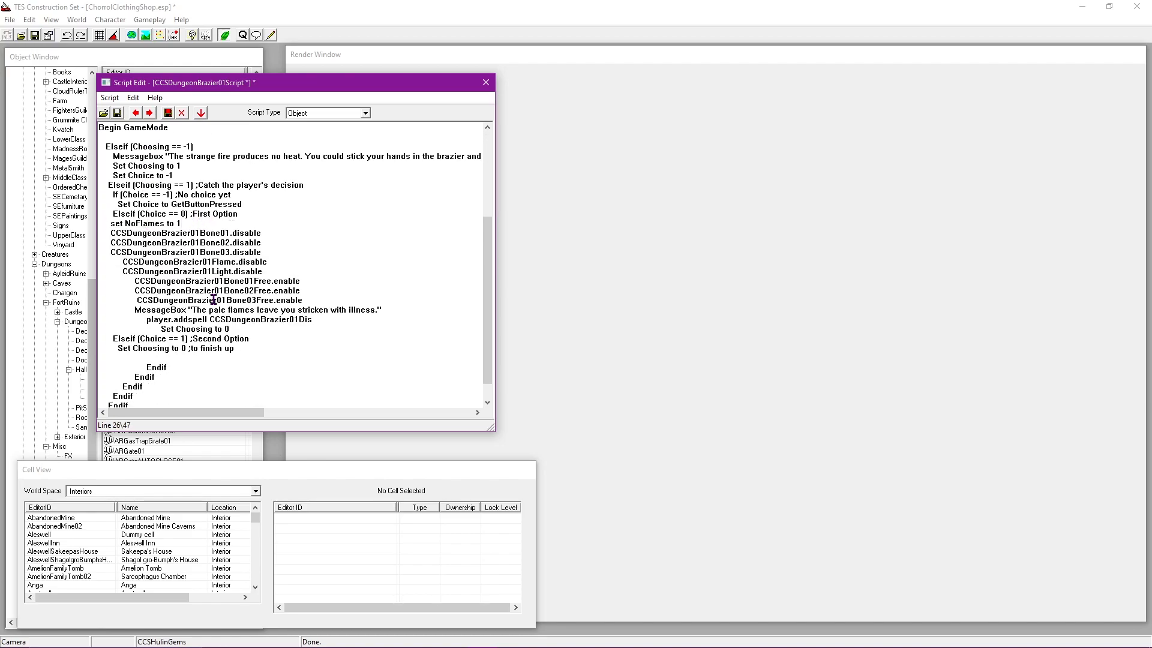
scroll(207, 303, down, 1)
scroll(171, 256, up, 1)
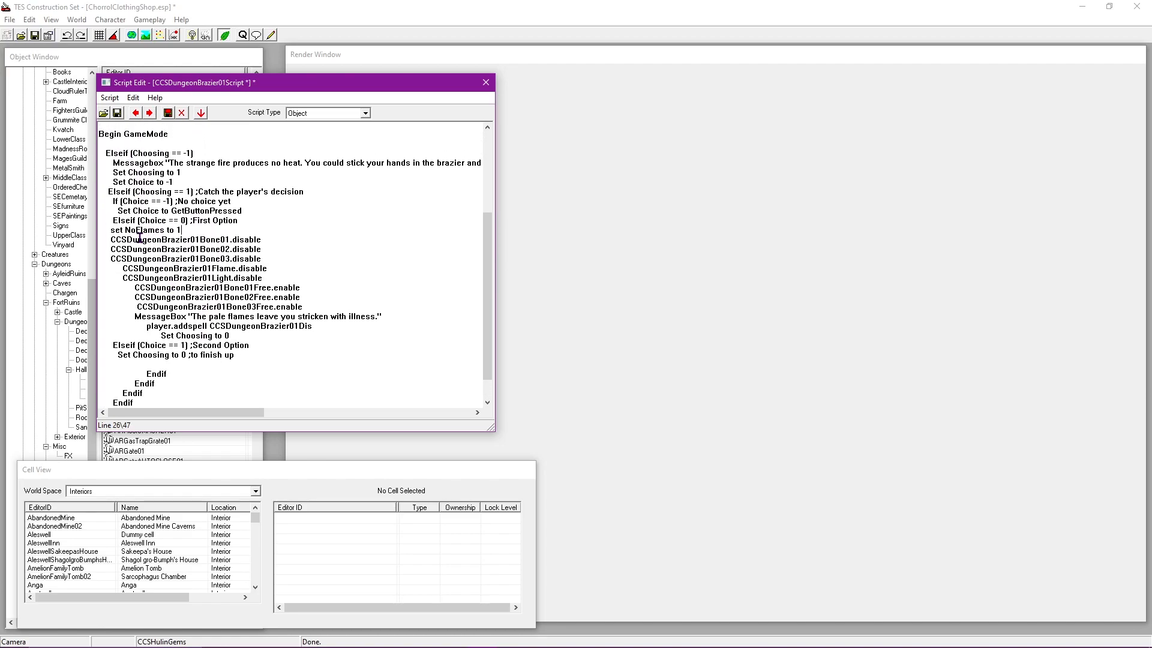
drag(184, 231, 93, 231)
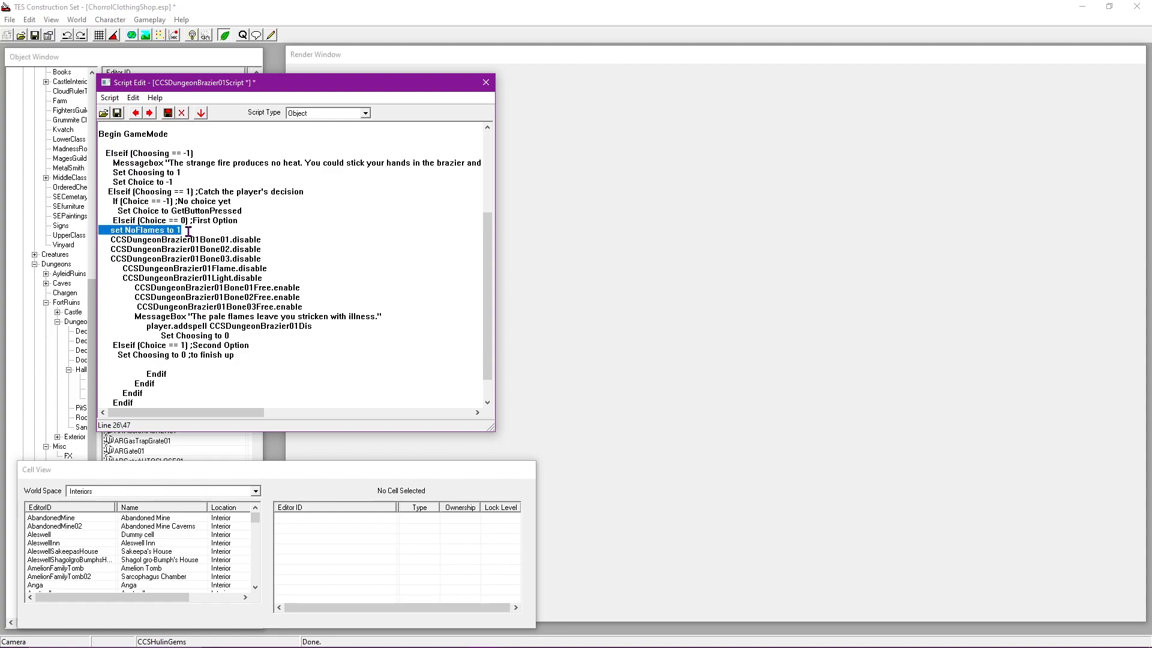
click(187, 231)
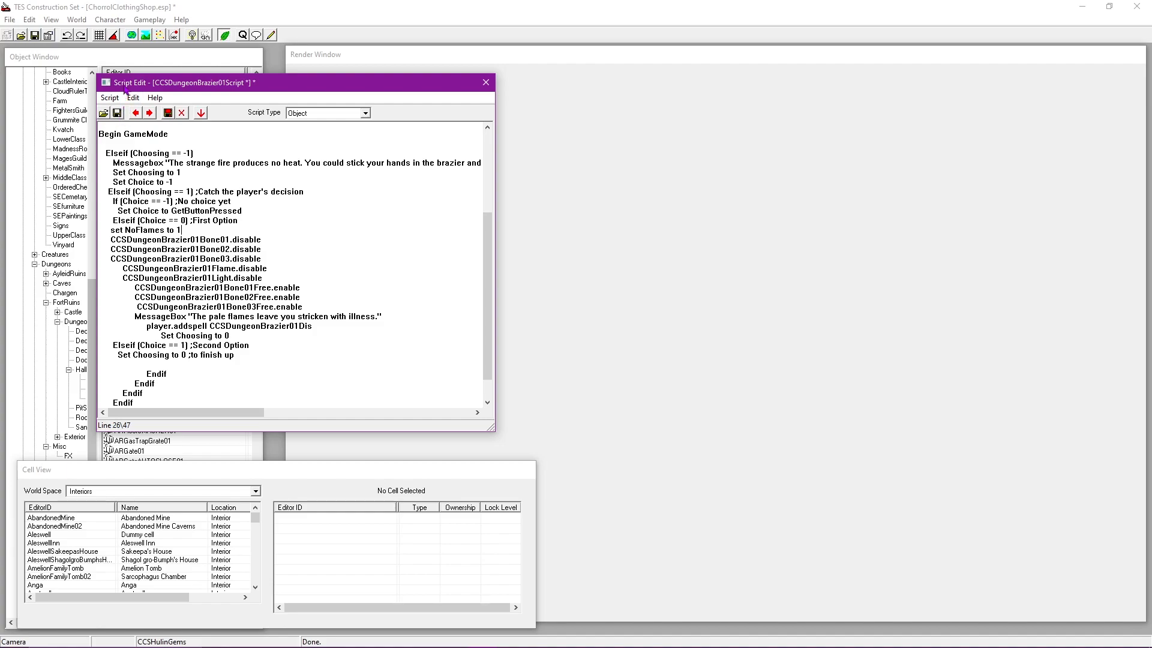
click(481, 86)
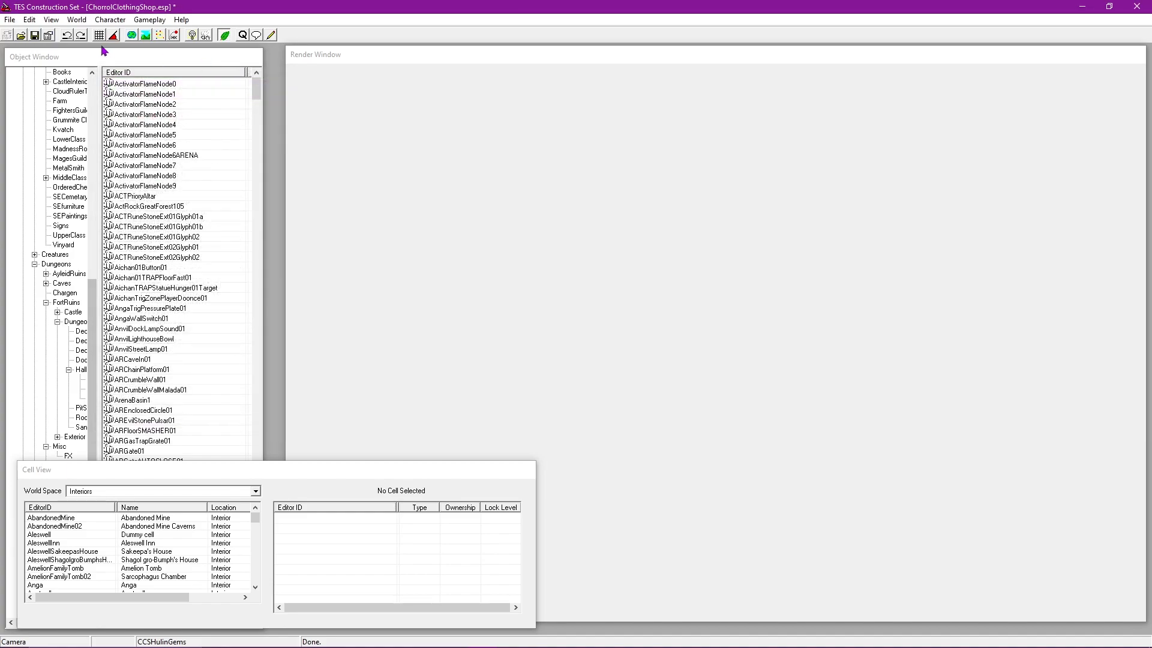
click(34, 34)
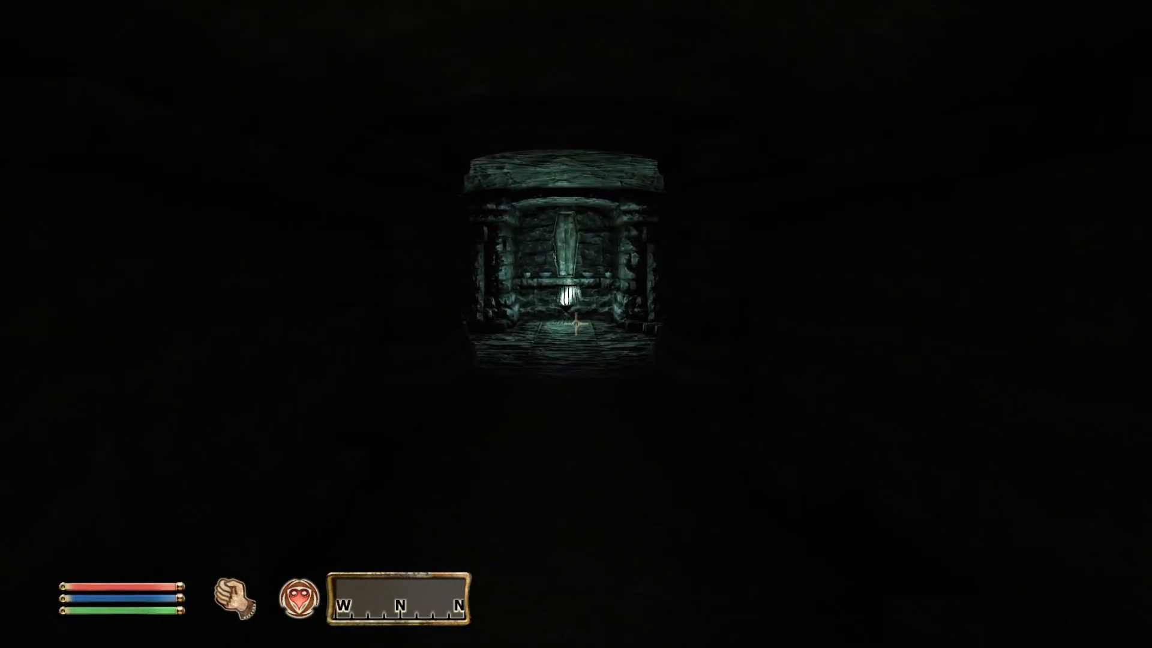
Step: Walk up to the Ghostly Brazier in the crypt alcove and test its Leave option three times
key(w)
key(w)
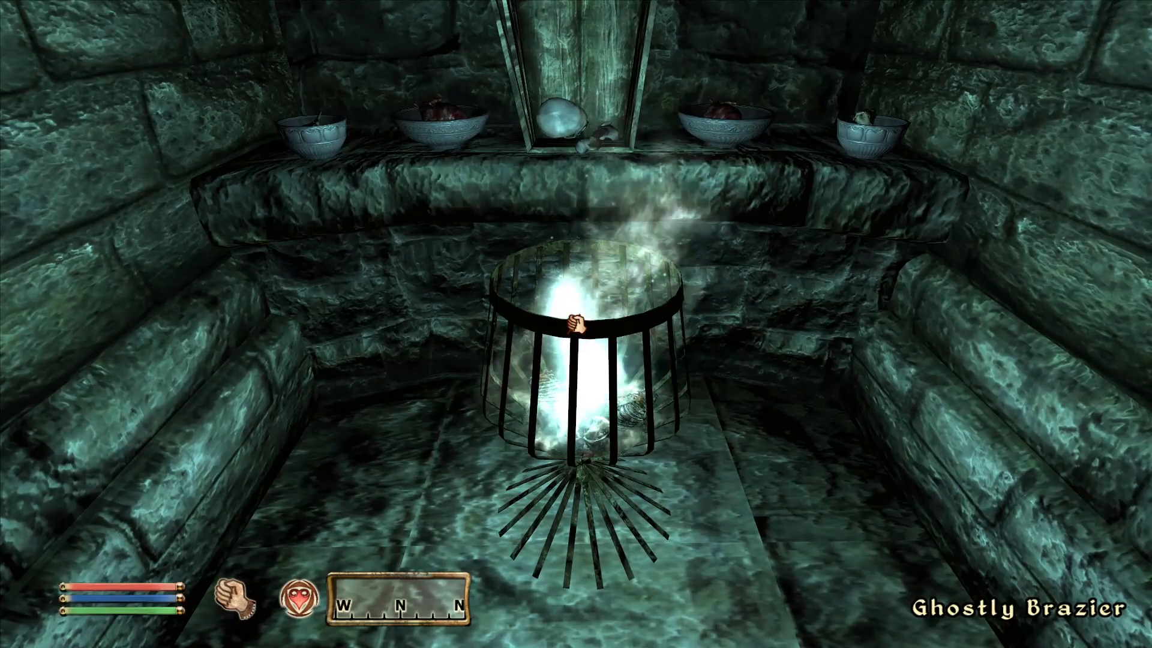
key(space)
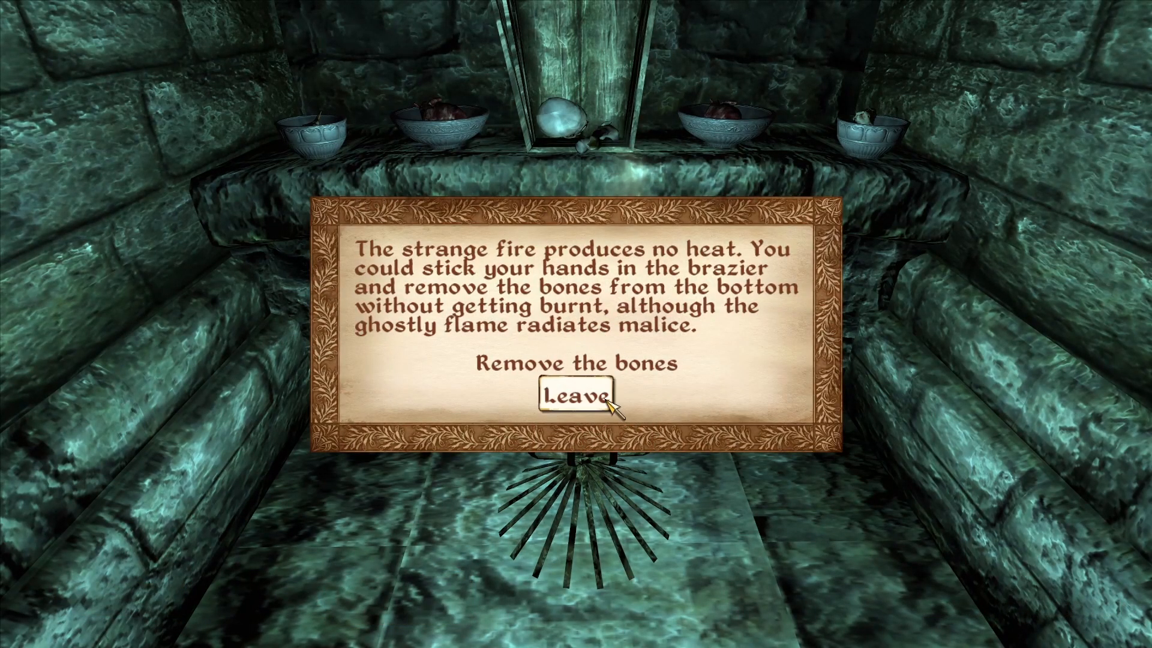
click(576, 395)
key(w)
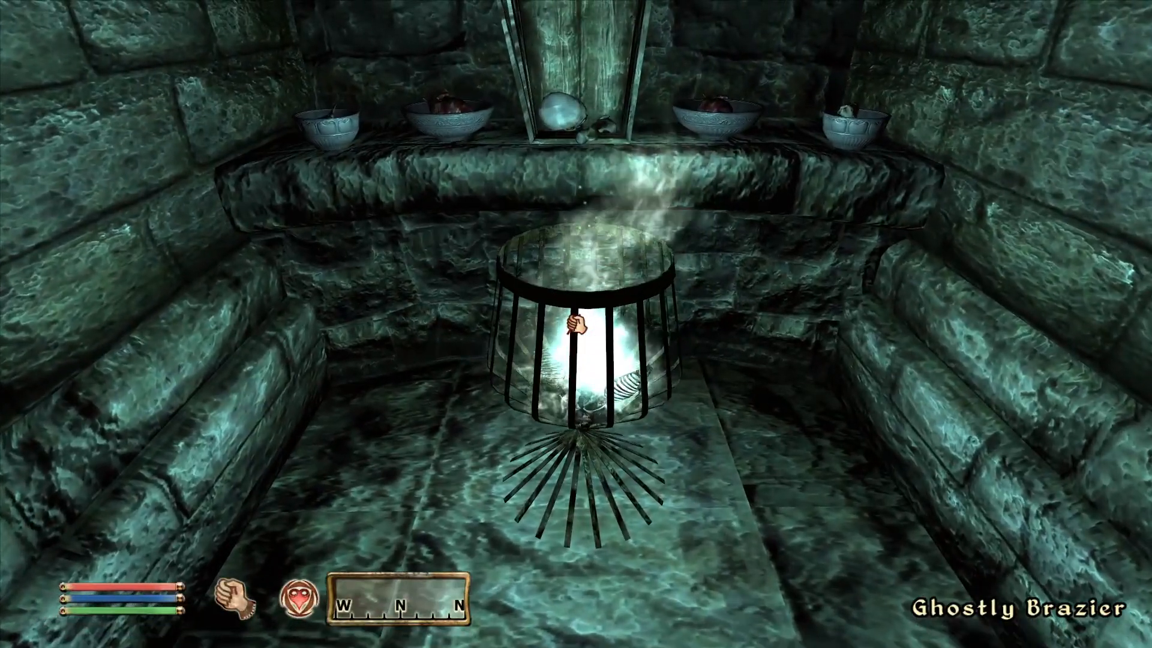
key(space)
click(574, 394)
key(w)
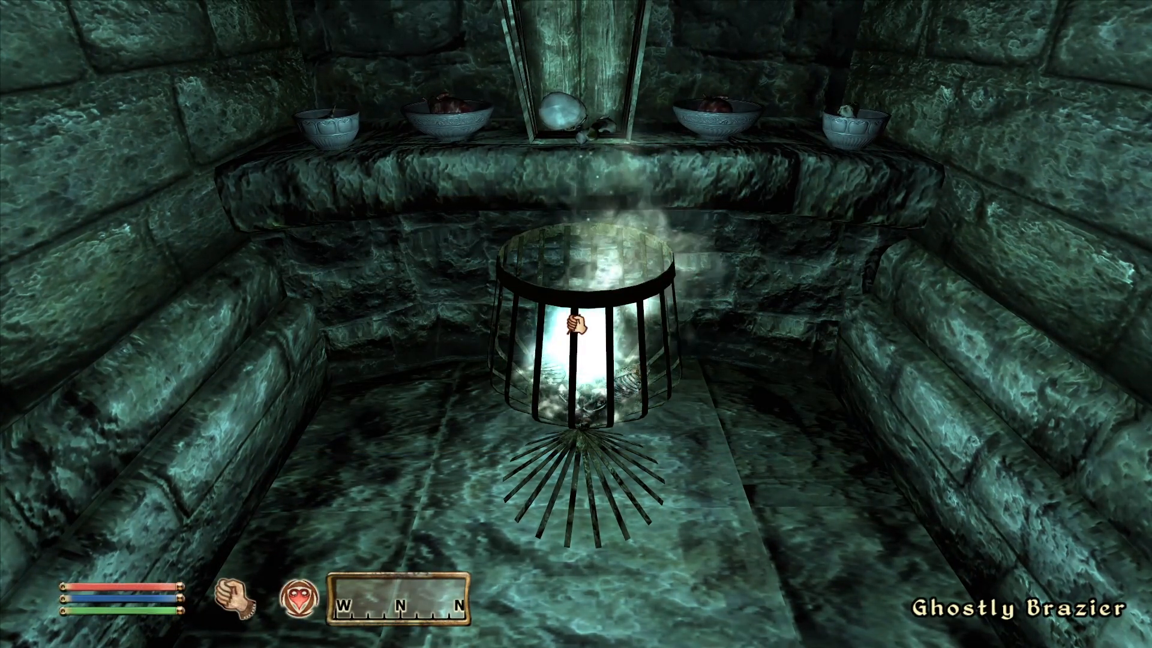
key(space)
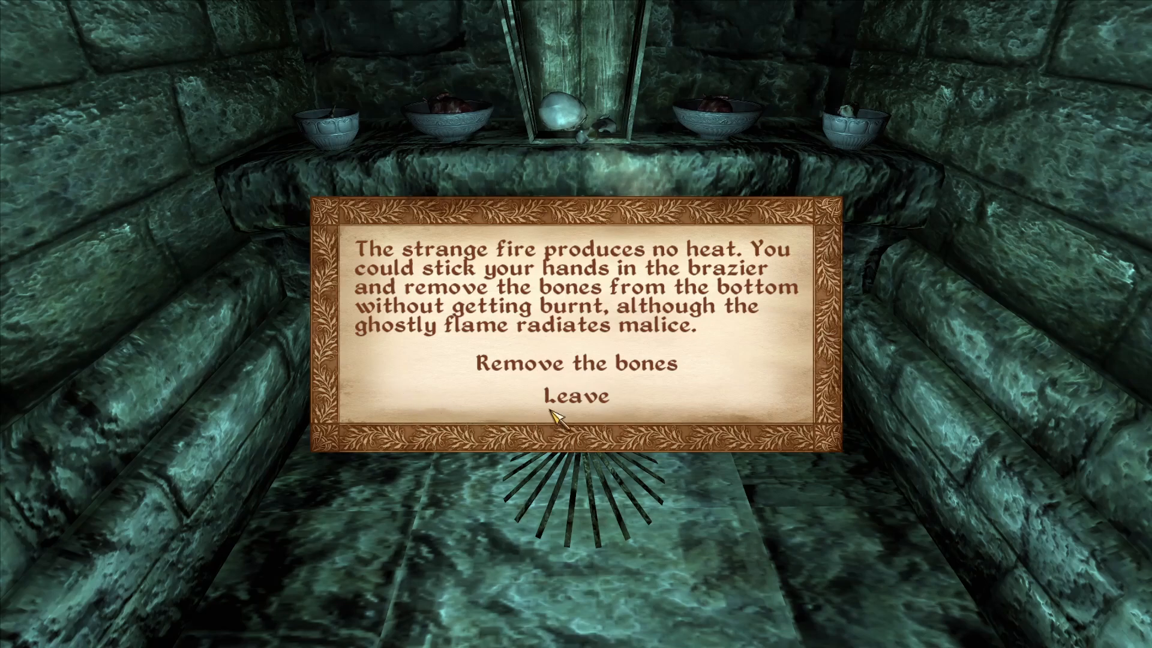
click(577, 408)
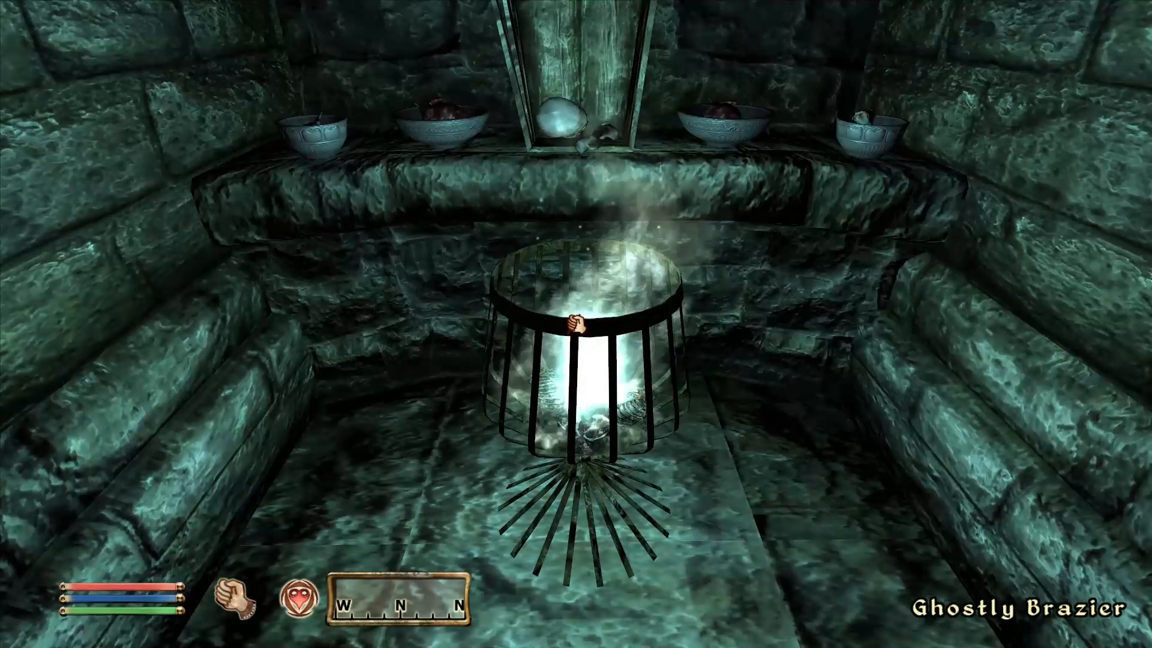
Step: Activate the Ghostly Brazier again, choose to remove the bones and dismiss the resulting message
key(space)
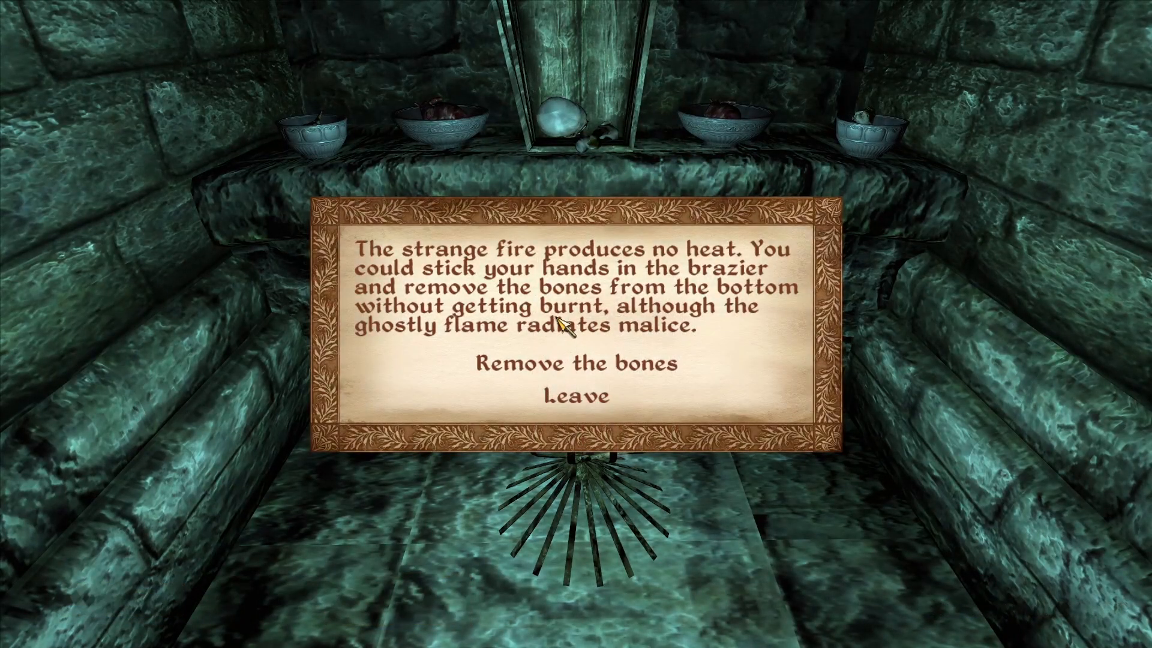
click(529, 363)
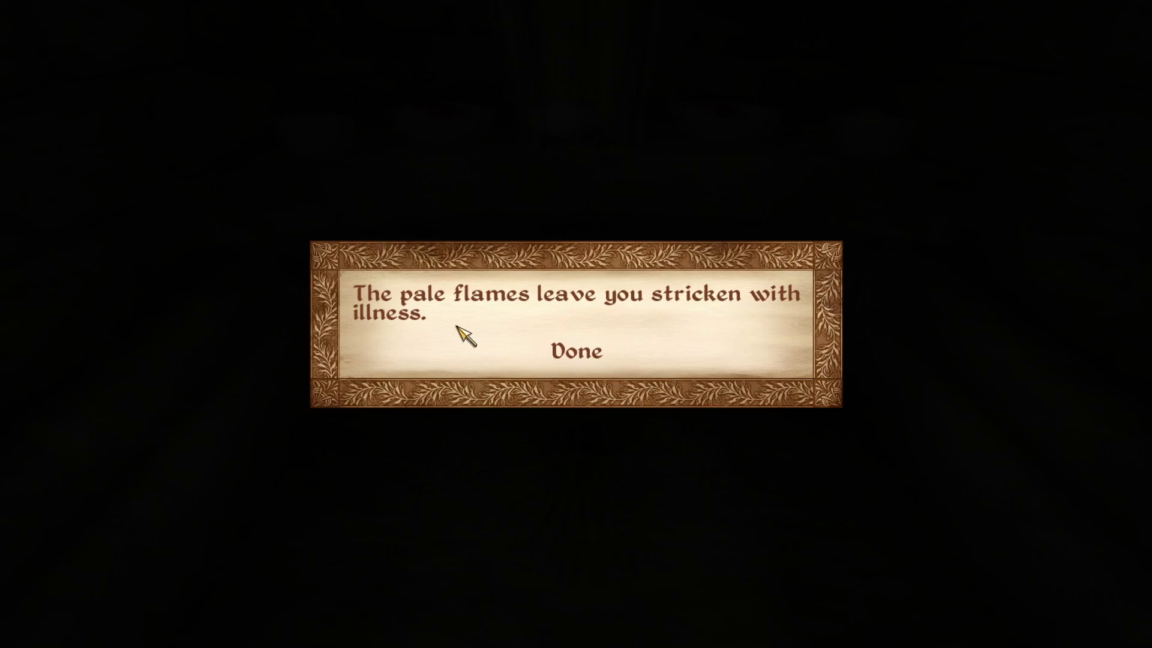
click(600, 352)
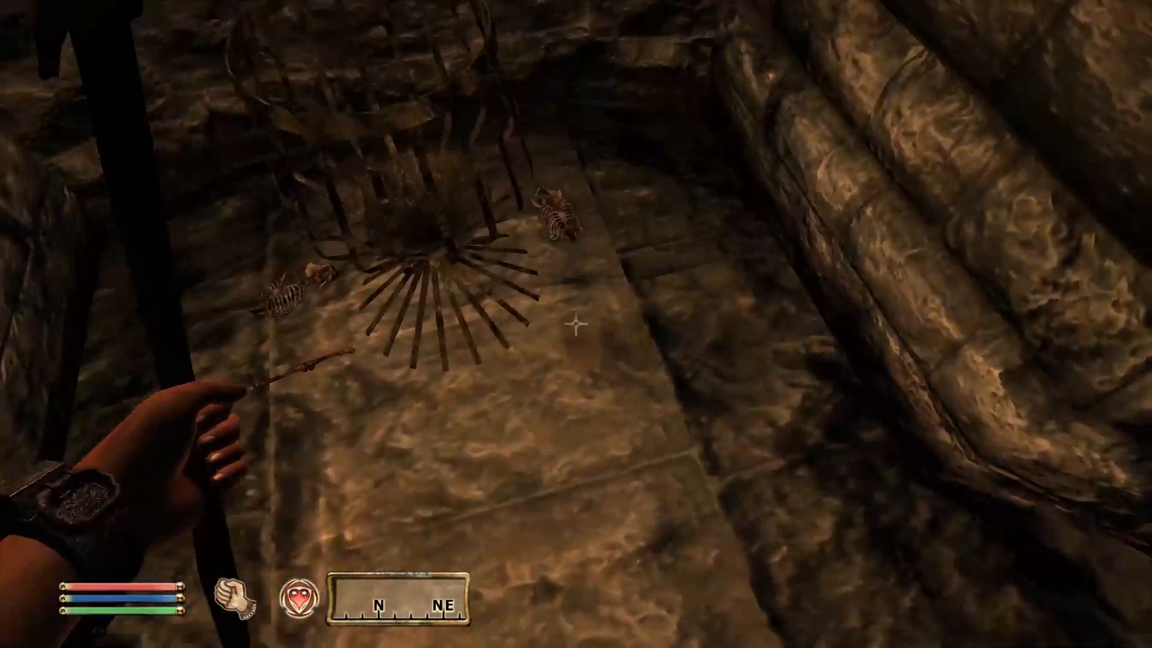
Step: Activate the extinguished brazier twice to test its cold state, dismissing the message each time
key(space)
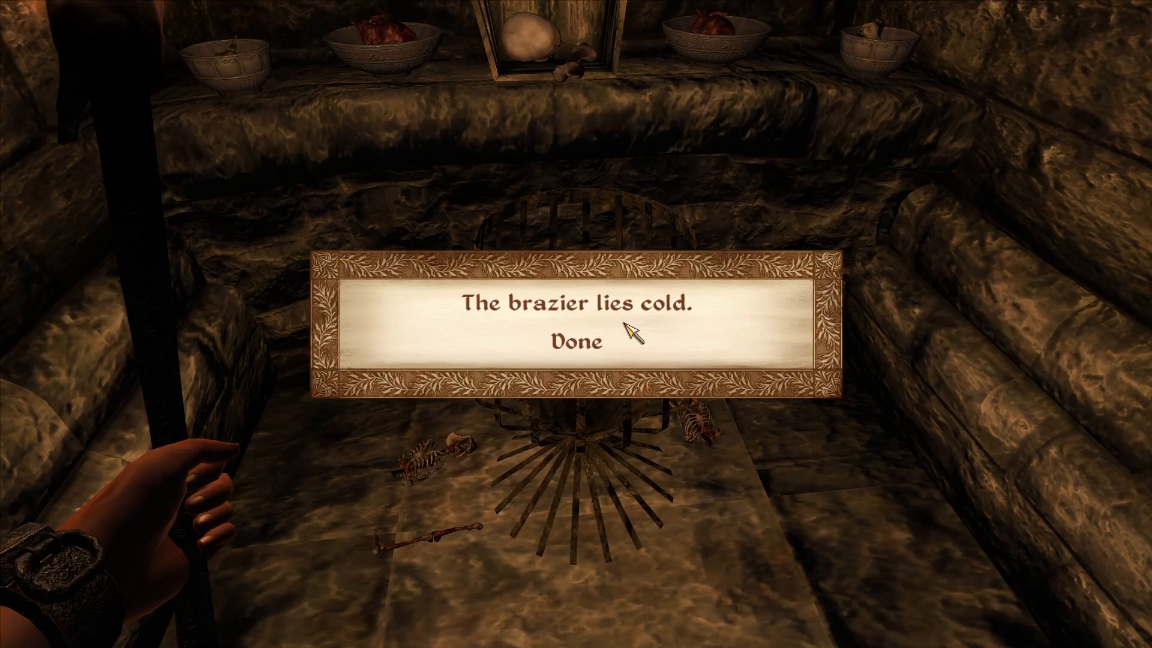
click(591, 342)
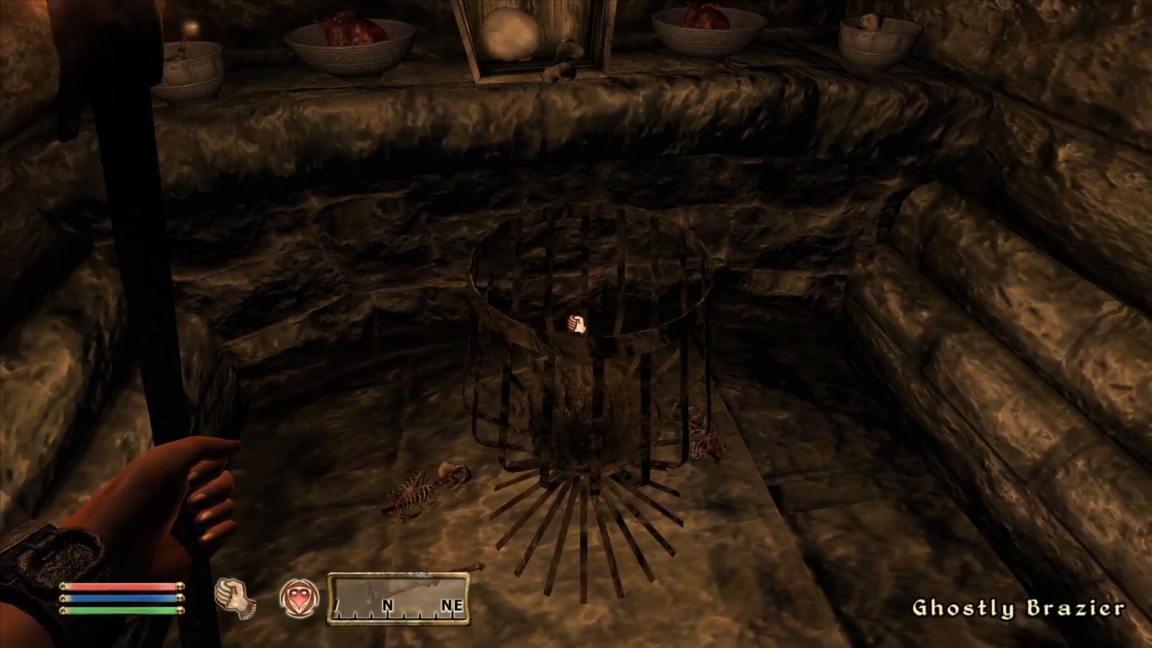
key(space)
click(567, 348)
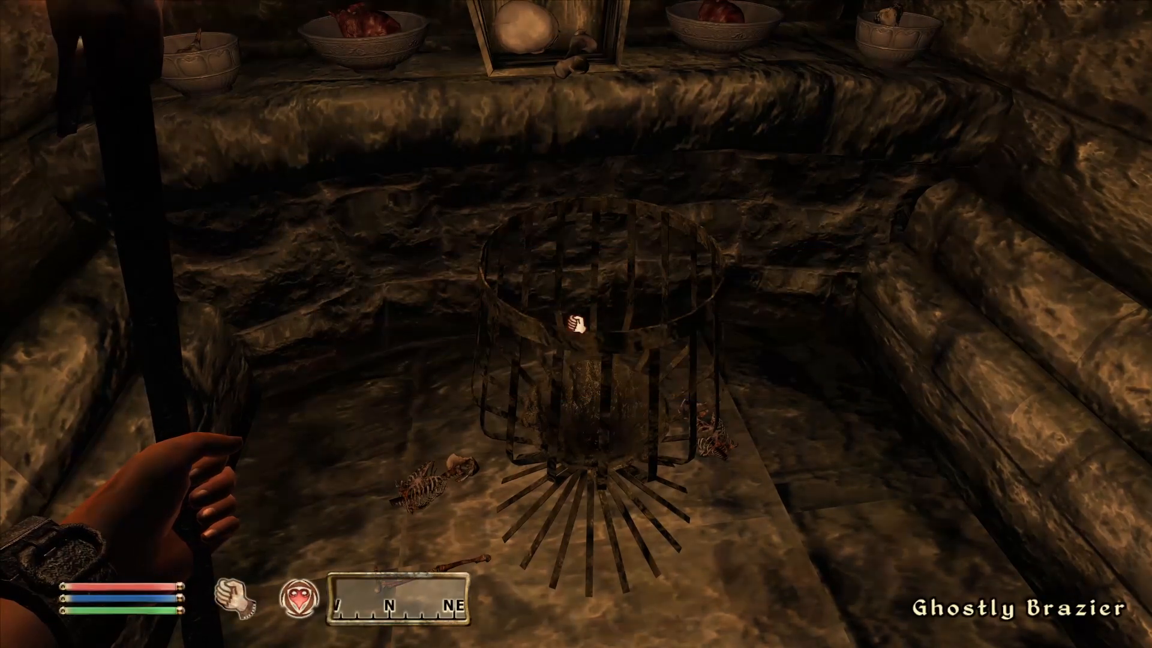
Step: Inspect the bones scattered around the cold brazier, and look over the surrounding crypt corridor, hanging stone shelves and coffin alcove
key(w)
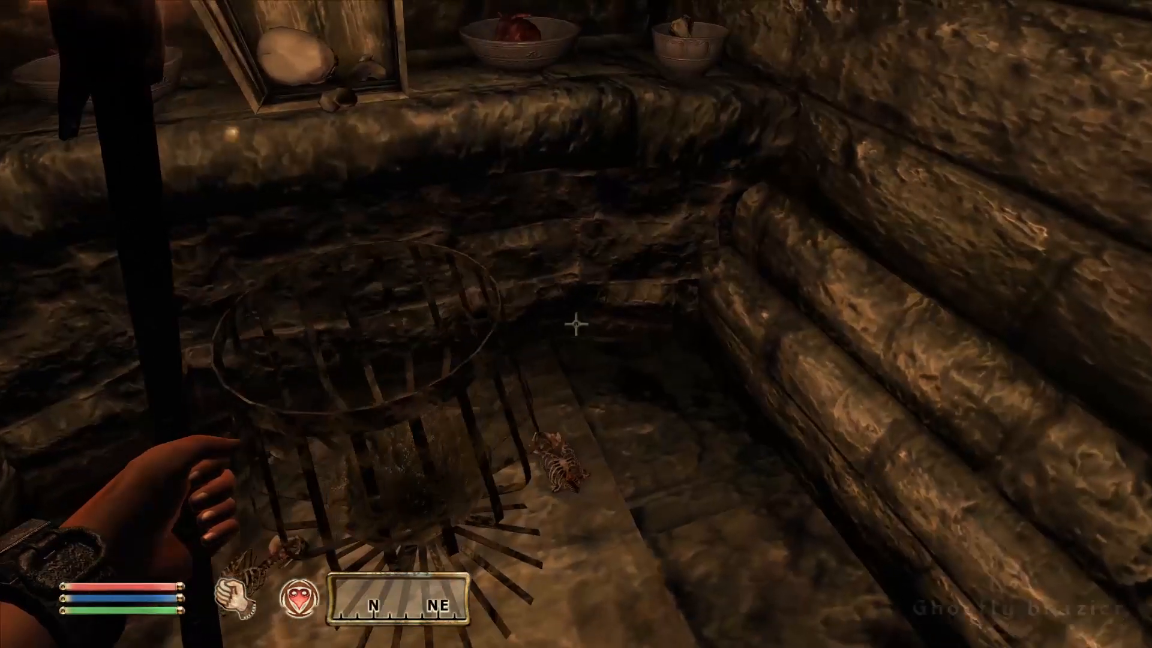
key(s)
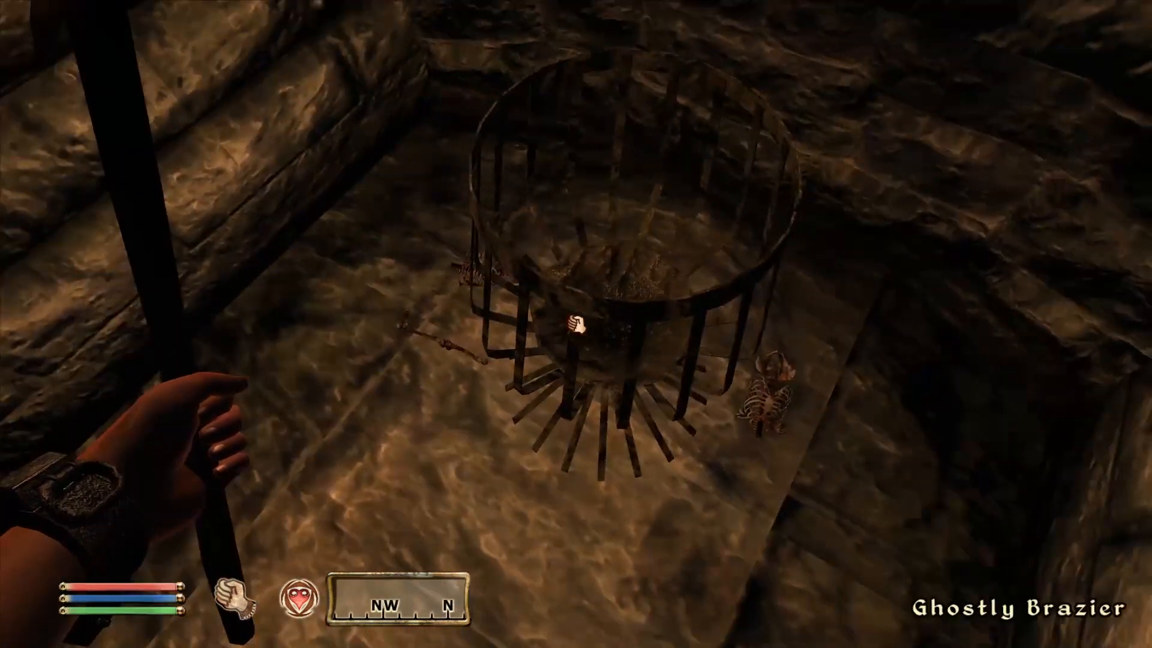
key(w)
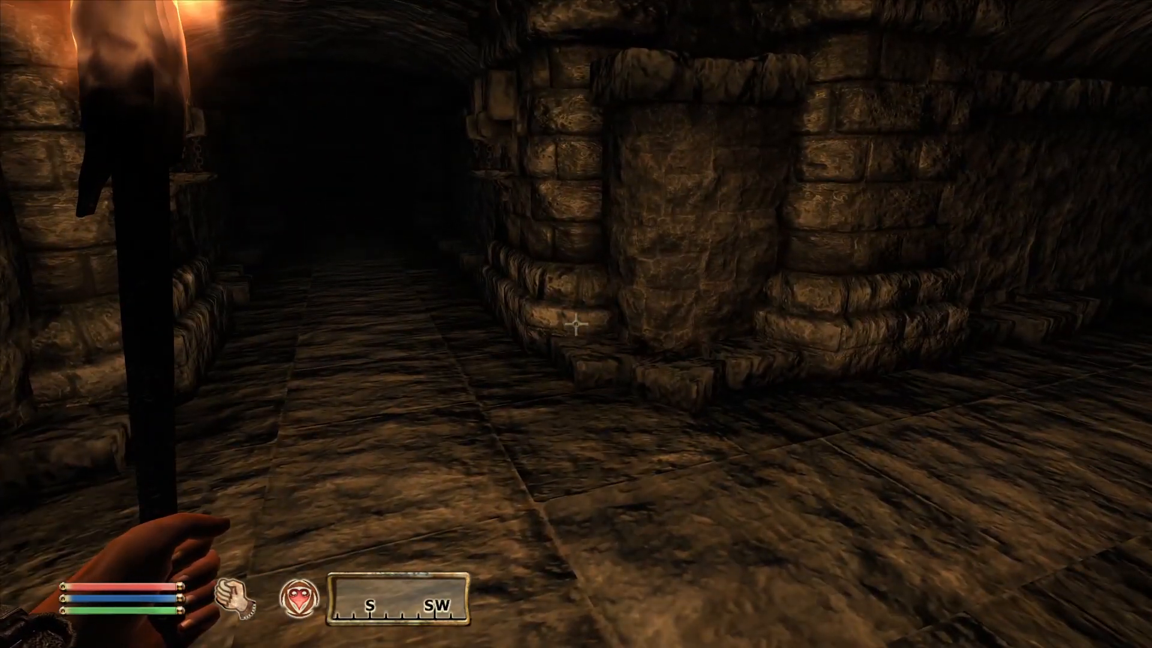
key(1)
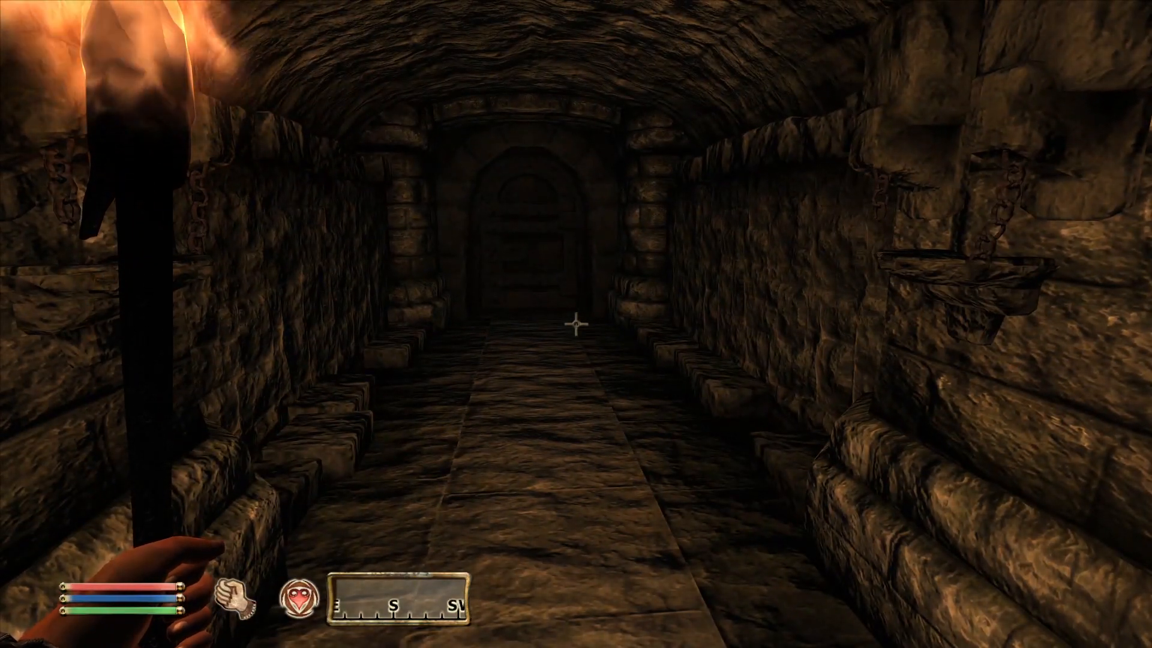
key(w)
key(w)
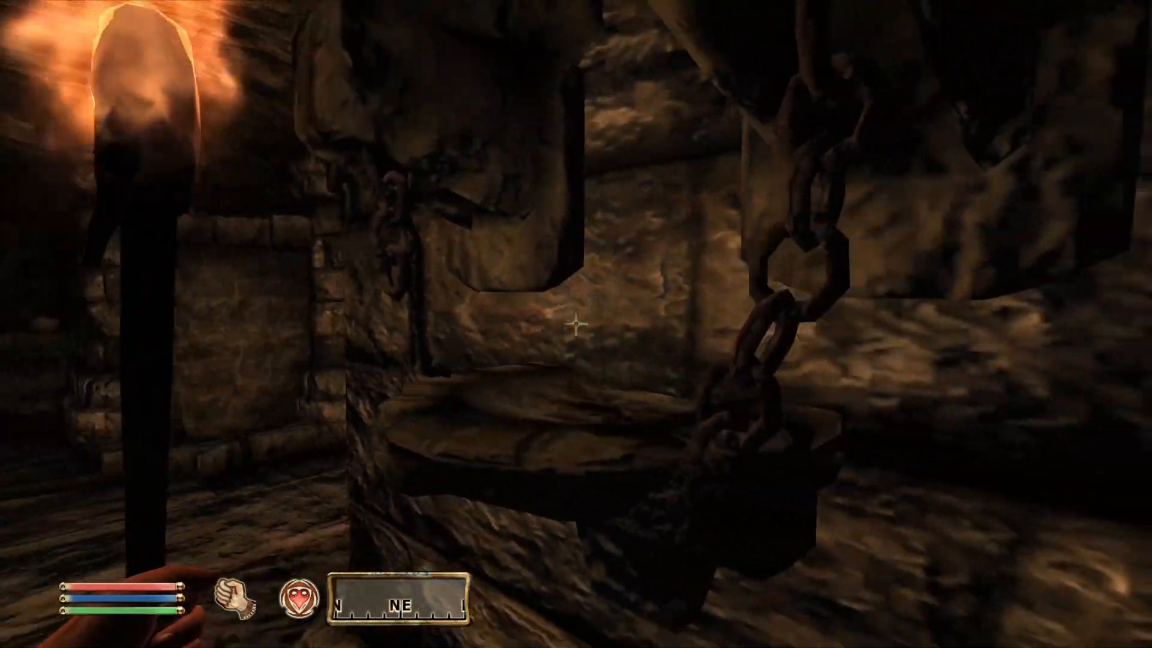
key(w)
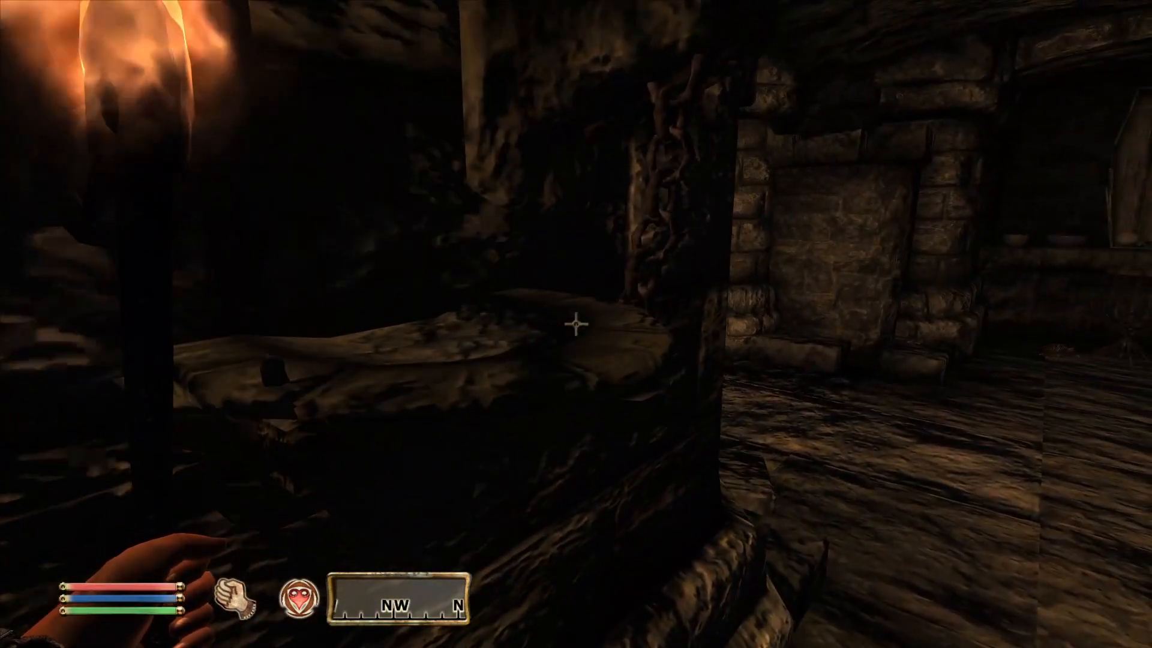
key(w)
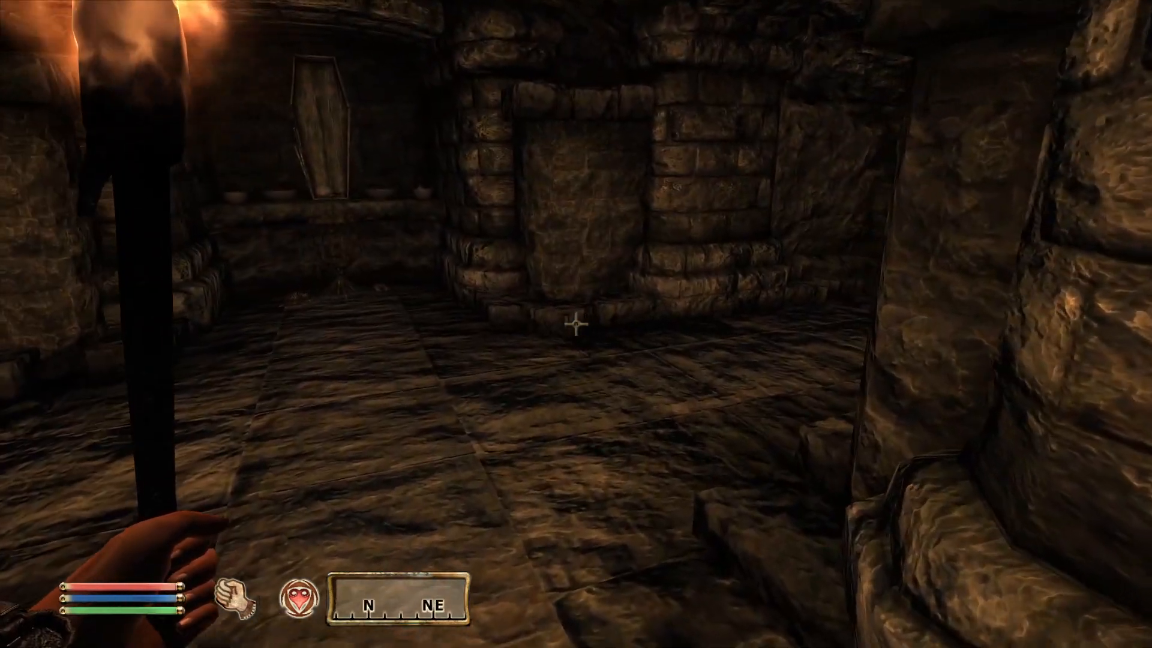
key(w)
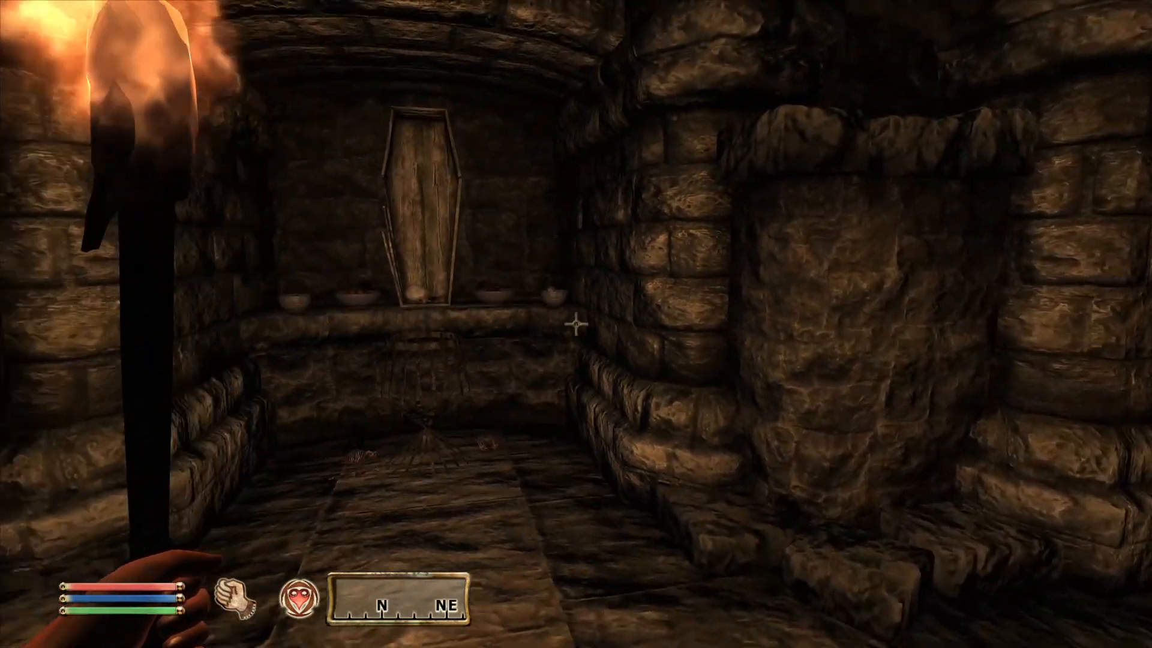